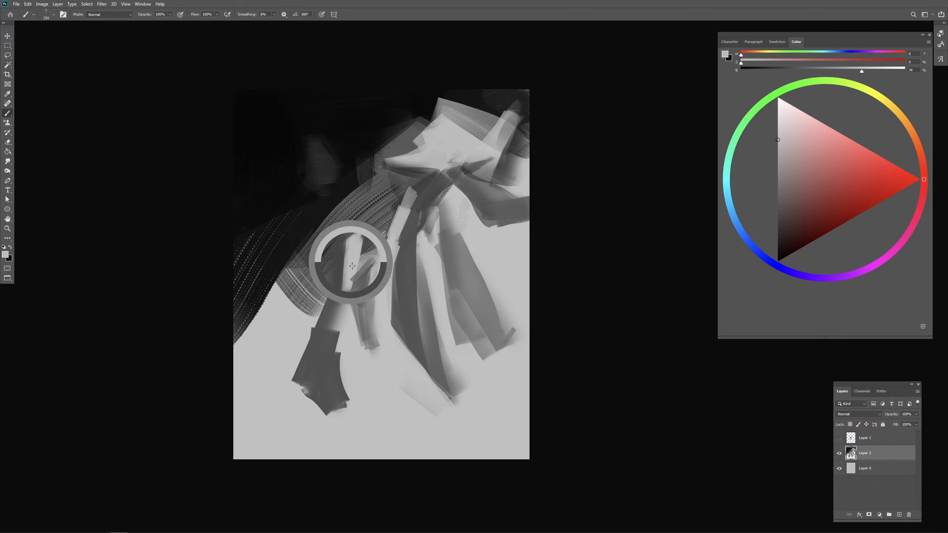
# Step: Paint dark grey into the left leg above the foot and trim the foot's bottom edge with light grey
pyautogui.keyDown('alt'); pyautogui.click(349, 280); pyautogui.keyUp('alt')
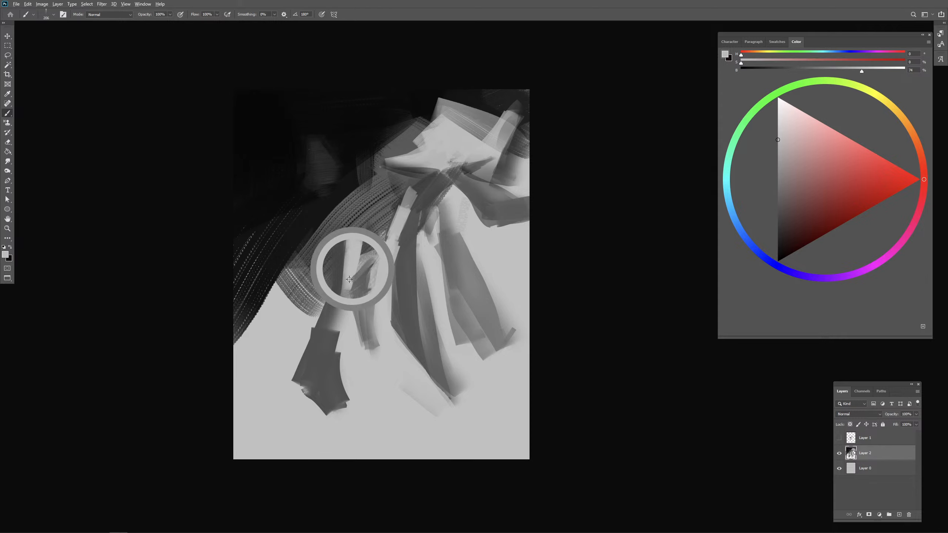
pyautogui.keyDown('alt'); pyautogui.click(339, 305); pyautogui.keyUp('alt')
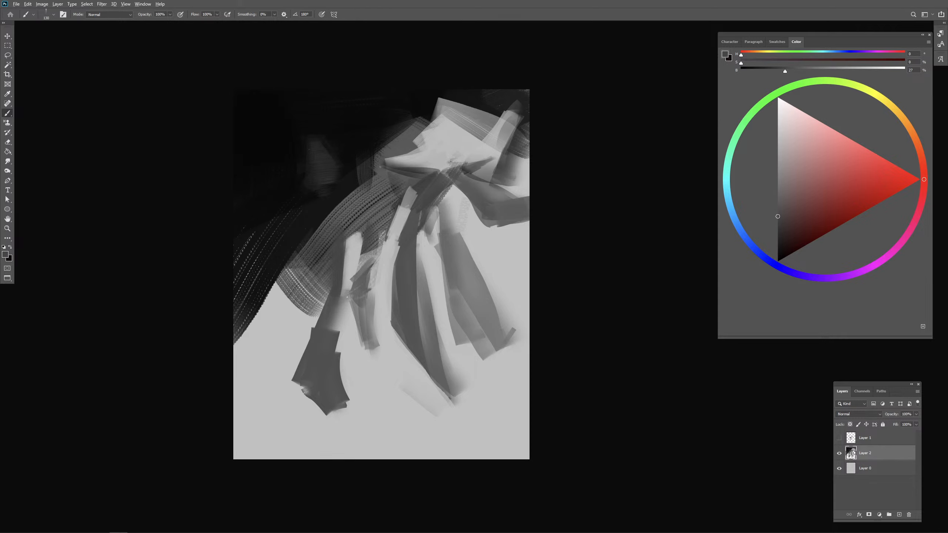
pyautogui.moveTo(334, 327)
pyautogui.mouseDown()
pyautogui.moveTo(348, 286)
pyautogui.moveTo(334, 339)
pyautogui.mouseUp()
pyautogui.keyDown('alt'); pyautogui.click(358, 425); pyautogui.keyUp('alt')
pyautogui.moveTo(354, 409)
pyautogui.mouseDown()
pyautogui.moveTo(318, 409)
pyautogui.moveTo(347, 408)
pyautogui.mouseUp()
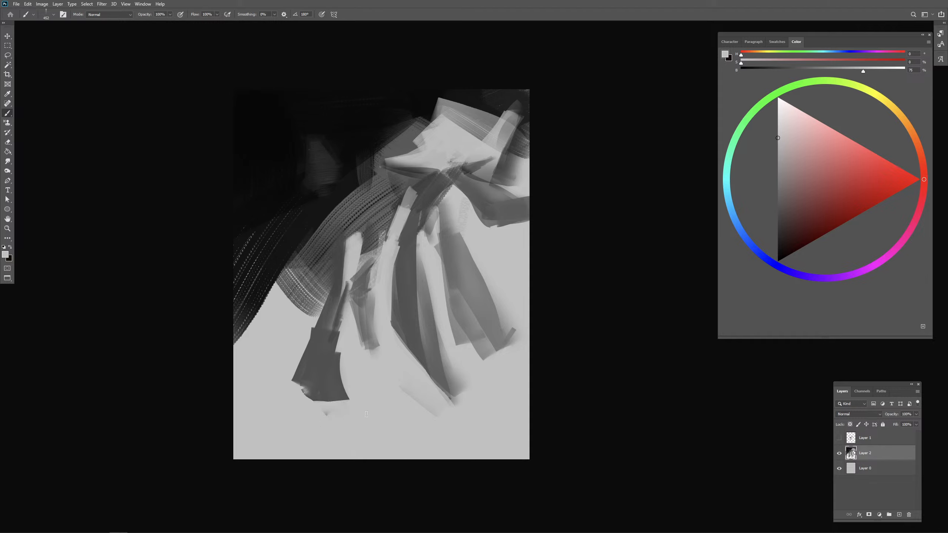
# Step: Rework the outer corner of the left foot with sampled light and dark greys
pyautogui.keyDown('alt'); pyautogui.click(315, 368); pyautogui.keyUp('alt')
pyautogui.moveTo(304, 382)
pyautogui.mouseDown()
pyautogui.moveTo(302, 395)
pyautogui.moveTo(308, 382)
pyautogui.moveTo(314, 390)
pyautogui.mouseUp()
pyautogui.keyDown('alt'); pyautogui.rightClick(326, 386); pyautogui.keyUp('alt')
pyautogui.keyDown('alt'); pyautogui.click(287, 377); pyautogui.keyUp('alt')
pyautogui.keyDown('alt'); pyautogui.click(321, 369); pyautogui.keyUp('alt')
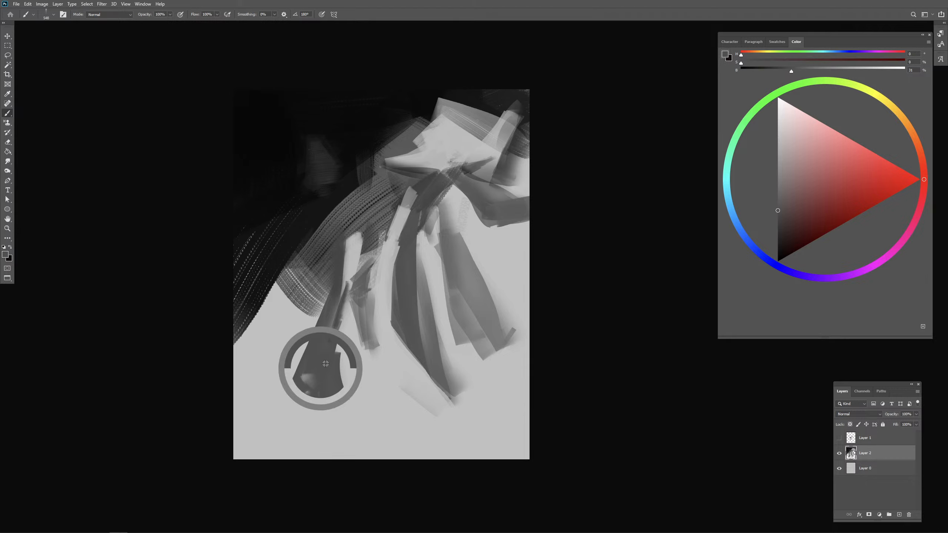
pyautogui.keyDown('alt'); pyautogui.rightClick(323, 364); pyautogui.keyUp('alt')
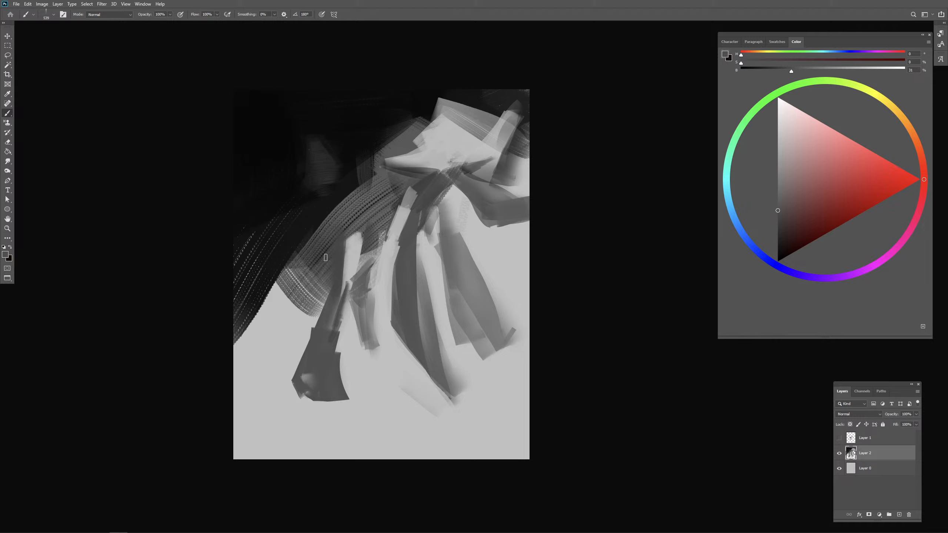
# Step: Widen the left leg with dark grey strokes running from the textured band down to the foot
pyautogui.moveTo(322, 266); pyautogui.dragTo(316, 329)
pyautogui.hotkey('ctrl', 'z')
pyautogui.moveTo(322, 266)
pyautogui.mouseDown()
pyautogui.moveTo(315, 337)
pyautogui.moveTo(320, 323)
pyautogui.mouseUp()
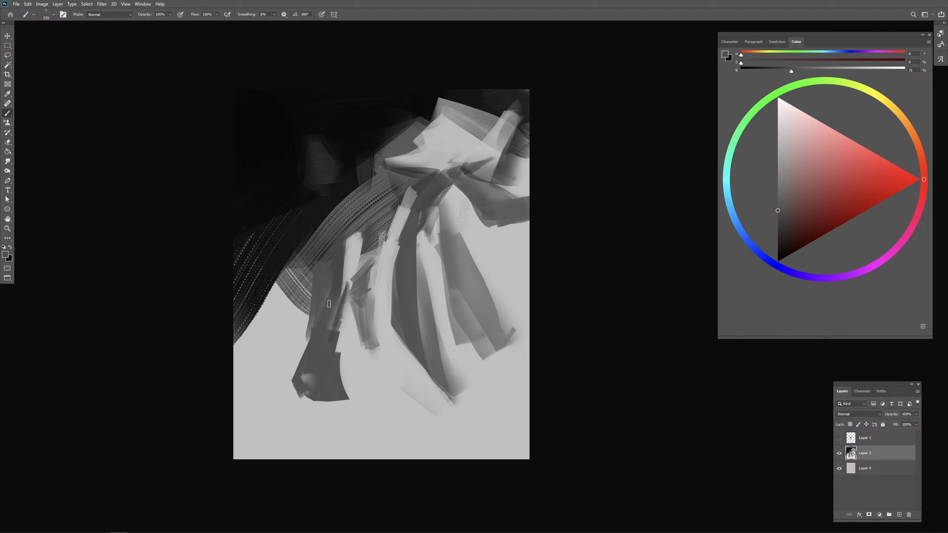
pyautogui.keyDown('alt'); pyautogui.click(329, 304); pyautogui.keyUp('alt')
pyautogui.keyDown('alt'); pyautogui.rightClick(326, 273); pyautogui.keyUp('alt')
pyautogui.keyDown('alt'); pyautogui.rightClick(315, 317); pyautogui.keyUp('alt')
pyautogui.moveTo(317, 315); pyautogui.dragTo(307, 372)
pyautogui.keyDown('alt'); pyautogui.rightClick(320, 345); pyautogui.keyUp('alt')
# Step: Cover part of the stitched texture beside the left leg with dark grey and cut back the dark area's lower edge with light grey
pyautogui.keyDown('alt'); pyautogui.rightClick(320, 277); pyautogui.keyUp('alt')
pyautogui.keyDown('alt'); pyautogui.rightClick(320, 257); pyautogui.keyUp('alt')
pyautogui.keyDown('alt'); pyautogui.rightClick(322, 250); pyautogui.keyUp('alt')
pyautogui.moveTo(312, 243); pyautogui.dragTo(287, 269)
pyautogui.keyDown('alt'); pyautogui.click(270, 320); pyautogui.keyUp('alt')
pyautogui.moveTo(276, 287); pyautogui.dragTo(235, 340)
pyautogui.keyDown('alt'); pyautogui.click(269, 274); pyautogui.keyUp('alt')
pyautogui.moveTo(277, 287)
pyautogui.mouseDown()
pyautogui.moveTo(236, 327)
pyautogui.moveTo(271, 293)
pyautogui.mouseUp()
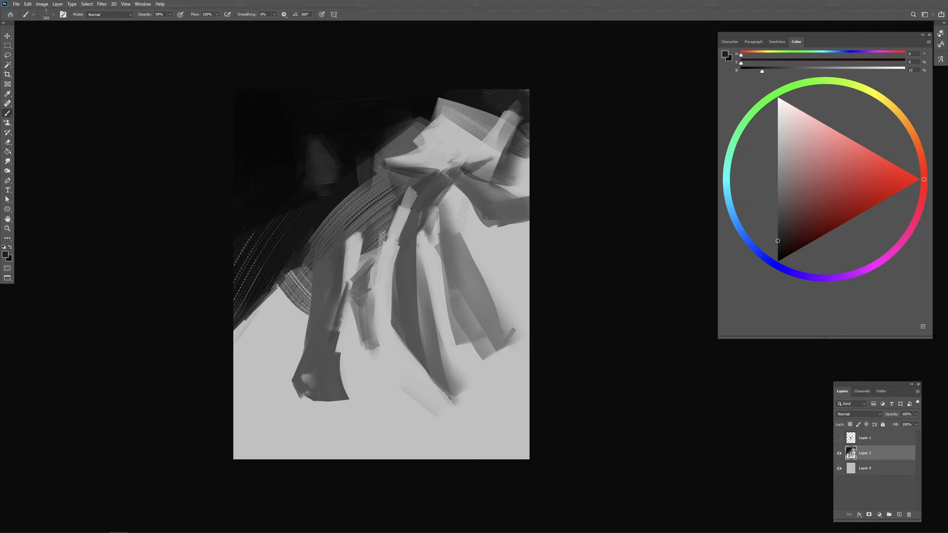
# Step: Sweep large translucent light-grey strokes across the dark area at the canvas's left edge, including a diagonal band above it
pyautogui.keyDown('alt'); pyautogui.click(281, 307); pyautogui.keyUp('alt')
pyautogui.moveTo(202, 343); pyautogui.dragTo(247, 304)
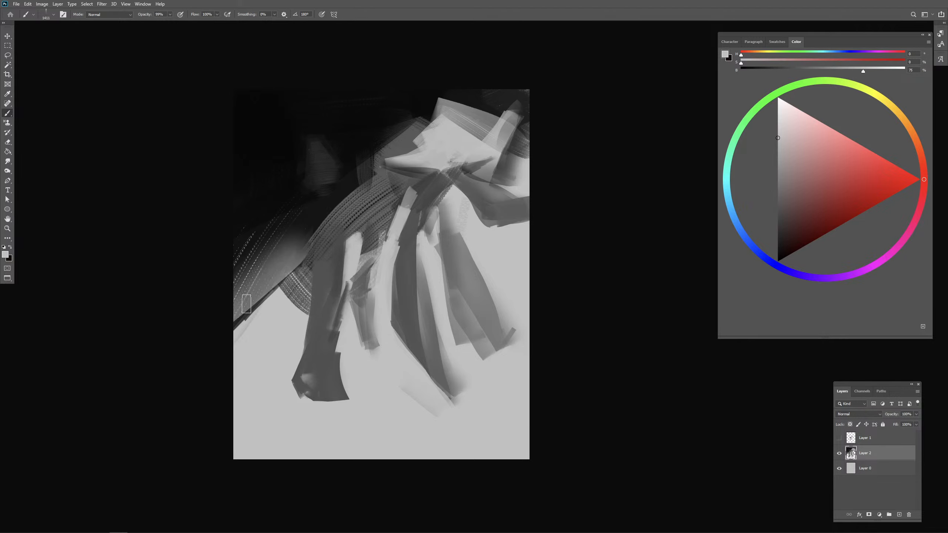
pyautogui.moveTo(276, 226); pyautogui.dragTo(322, 196)
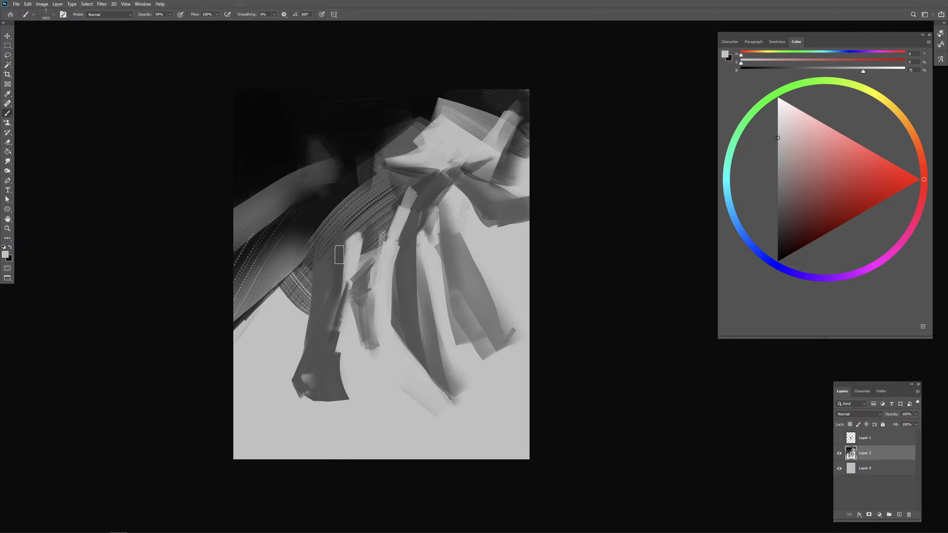
# Step: Darken the upper edge of the diagonal grey band with near-black strokes so it blends into the background
pyautogui.keyDown('alt'); pyautogui.click(297, 195); pyautogui.keyUp('alt')
pyautogui.keyDown('alt'); pyautogui.click(297, 211); pyautogui.keyUp('alt')
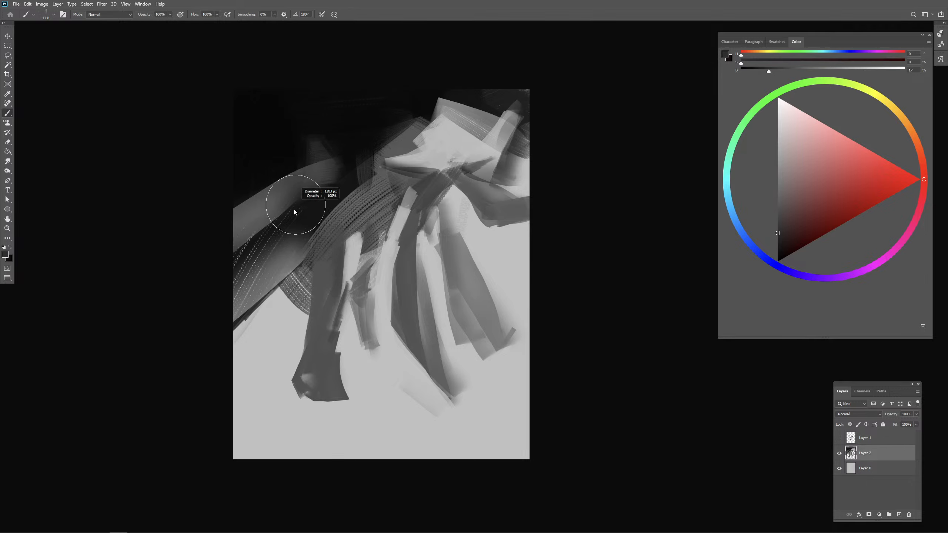
pyautogui.moveTo(332, 144); pyautogui.dragTo(300, 161)
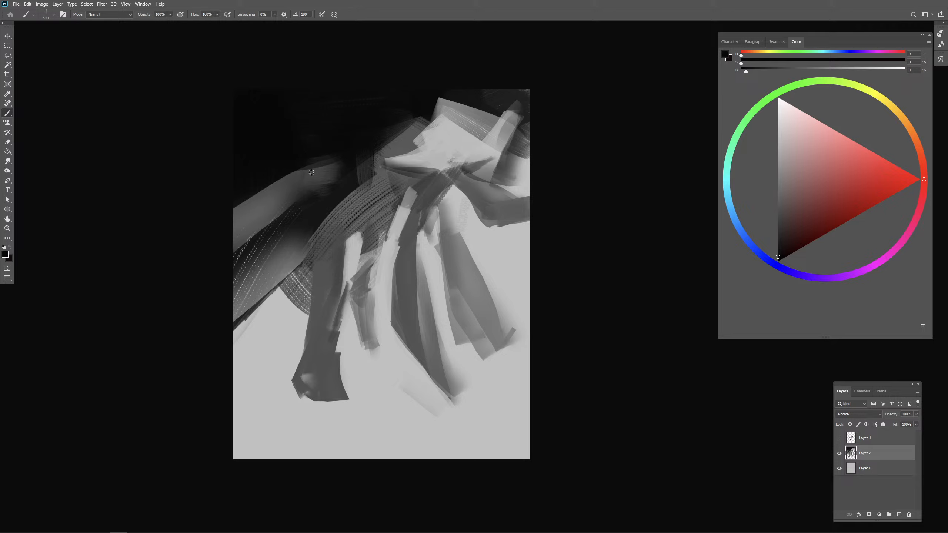
pyautogui.keyDown('alt'); pyautogui.click(311, 172); pyautogui.keyUp('alt')
pyautogui.moveTo(261, 197)
pyautogui.mouseDown()
pyautogui.moveTo(240, 199)
pyautogui.moveTo(285, 182)
pyautogui.mouseUp()
pyautogui.moveTo(231, 209); pyautogui.dragTo(286, 182)
# Step: Paint sampled mid-grey over the stitched texture below the diagonal band, down to the canvas's left edge
pyautogui.keyDown('alt'); pyautogui.click(252, 205); pyautogui.keyUp('alt')
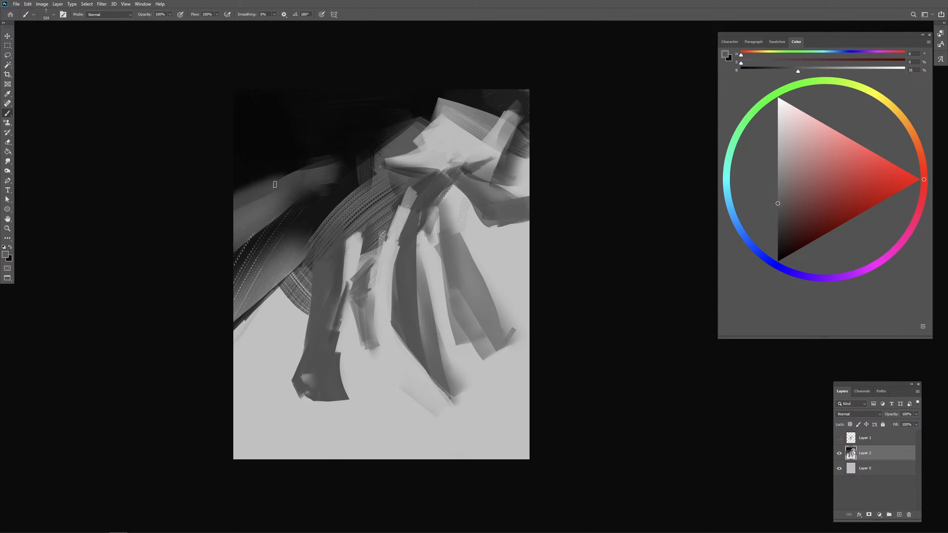
pyautogui.moveTo(238, 208)
pyautogui.mouseDown()
pyautogui.moveTo(290, 185)
pyautogui.moveTo(275, 191)
pyautogui.moveTo(270, 218)
pyautogui.moveTo(290, 222)
pyautogui.moveTo(236, 267)
pyautogui.mouseUp()
pyautogui.keyDown('alt'); pyautogui.click(265, 203); pyautogui.keyUp('alt')
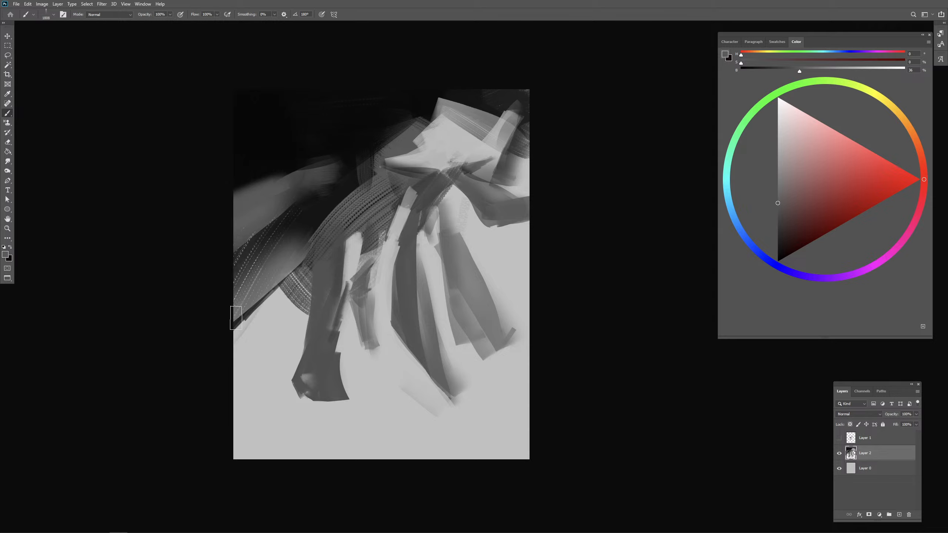
pyautogui.moveTo(288, 219); pyautogui.dragTo(225, 322)
pyautogui.moveTo(274, 235); pyautogui.dragTo(227, 316)
pyautogui.moveTo(296, 209); pyautogui.dragTo(270, 255)
pyautogui.moveTo(271, 226); pyautogui.dragTo(249, 254)
# Step: Paint a near-black wedge over the inner end of the diagonal grey band, between it and the textured area
pyautogui.keyDown('alt'); pyautogui.click(306, 207); pyautogui.keyUp('alt')
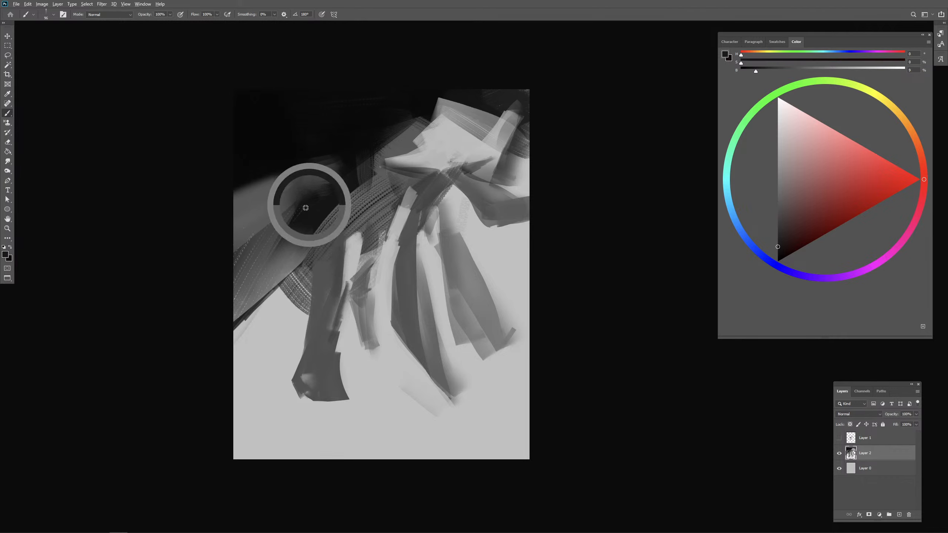
pyautogui.moveTo(305, 208)
pyautogui.mouseDown()
pyautogui.moveTo(327, 184)
pyautogui.moveTo(319, 195)
pyautogui.mouseUp()
pyautogui.keyDown('alt'); pyautogui.click(343, 168); pyautogui.keyUp('alt')
pyautogui.moveTo(336, 164)
pyautogui.mouseDown()
pyautogui.moveTo(316, 192)
pyautogui.moveTo(358, 195)
pyautogui.moveTo(363, 182)
pyautogui.moveTo(323, 178)
pyautogui.mouseUp()
pyautogui.keyDown('alt'); pyautogui.click(302, 186); pyautogui.keyUp('alt')
pyautogui.keyDown('alt'); pyautogui.click(339, 165); pyautogui.keyUp('alt')
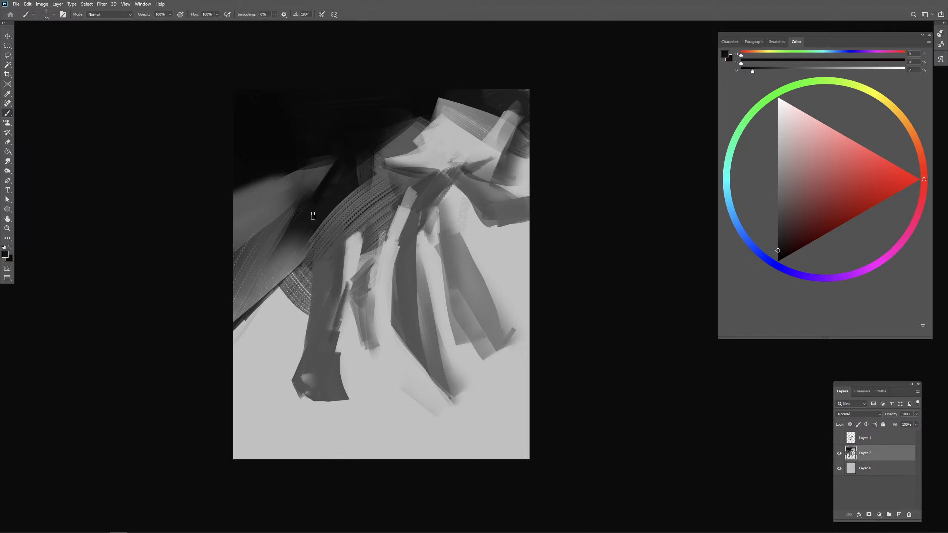
pyautogui.keyDown('alt'); pyautogui.click(339, 165); pyautogui.keyUp('alt')
# Step: Paint a short vertical mid-grey strip beside the near-black wedge, redoing the stroke to refine its placement
pyautogui.keyDown('alt'); pyautogui.click(312, 182); pyautogui.keyUp('alt')
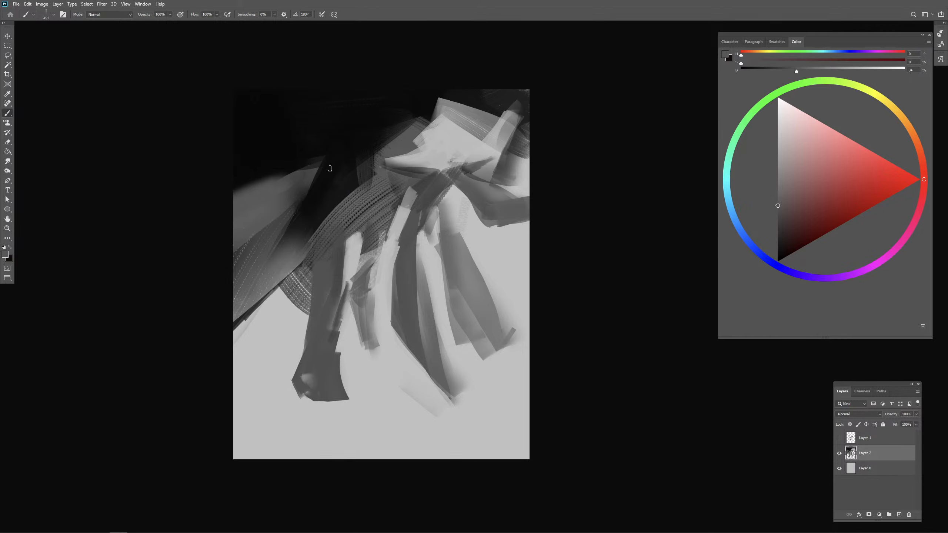
pyautogui.moveTo(343, 180); pyautogui.dragTo(320, 222)
pyautogui.hotkey('ctrl', 'z')
pyautogui.moveTo(342, 158)
pyautogui.mouseDown()
pyautogui.moveTo(318, 223)
pyautogui.moveTo(341, 179)
pyautogui.moveTo(334, 209)
pyautogui.mouseUp()
pyautogui.keyDown('alt'); pyautogui.click(338, 168); pyautogui.keyUp('alt')
pyautogui.keyDown('alt'); pyautogui.click(286, 189); pyautogui.keyUp('alt')
pyautogui.rightClick(321, 190)
pyautogui.click(341, 170)
pyautogui.moveTo(342, 158)
pyautogui.mouseDown()
pyautogui.moveTo(337, 206)
pyautogui.moveTo(348, 204)
pyautogui.mouseUp()
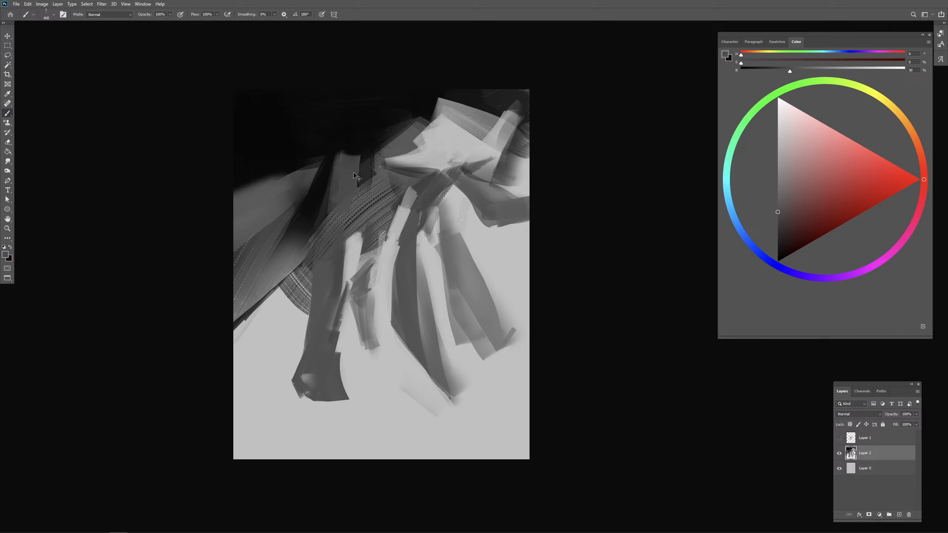
pyautogui.hotkey('ctrl', 'z')
pyautogui.moveTo(341, 155)
pyautogui.mouseDown()
pyautogui.moveTo(334, 205)
pyautogui.moveTo(347, 198)
pyautogui.mouseUp()
# Step: Add a dark stroke along the inner side of the vertical grey strip, down to the textured band
pyautogui.keyDown('alt'); pyautogui.click(358, 159); pyautogui.keyUp('alt')
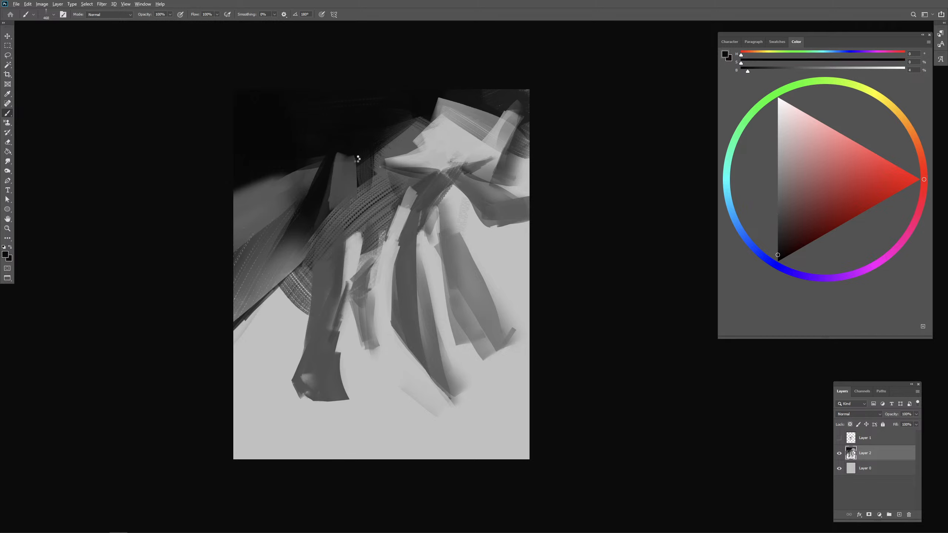
pyautogui.moveTo(356, 161)
pyautogui.mouseDown()
pyautogui.moveTo(363, 205)
pyautogui.moveTo(353, 216)
pyautogui.mouseUp()
pyautogui.keyDown('alt'); pyautogui.click(367, 175); pyautogui.keyUp('alt')
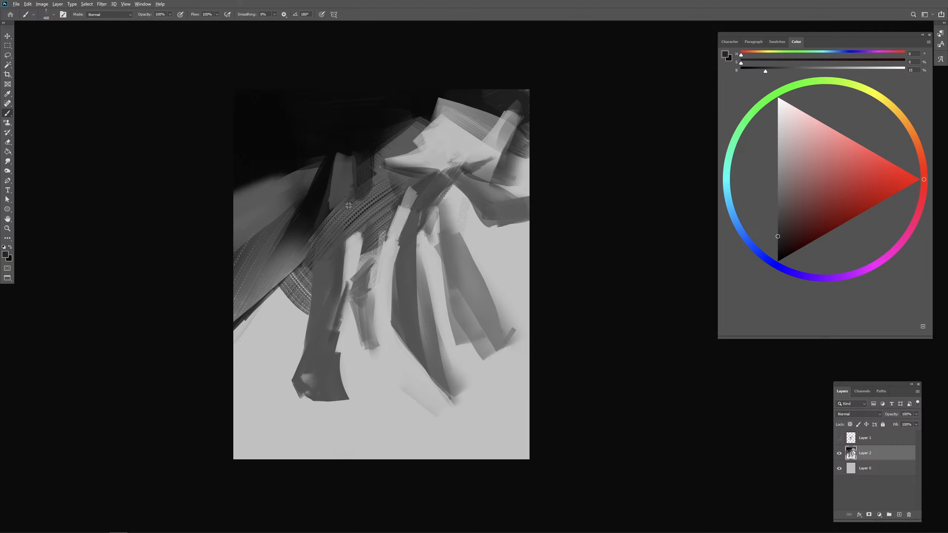
pyautogui.press(']')
# Step: Extend the vertical grey strip into the textured band and refine its edge against the near-black wedge
pyautogui.keyDown('alt'); pyautogui.click(338, 189); pyautogui.keyUp('alt')
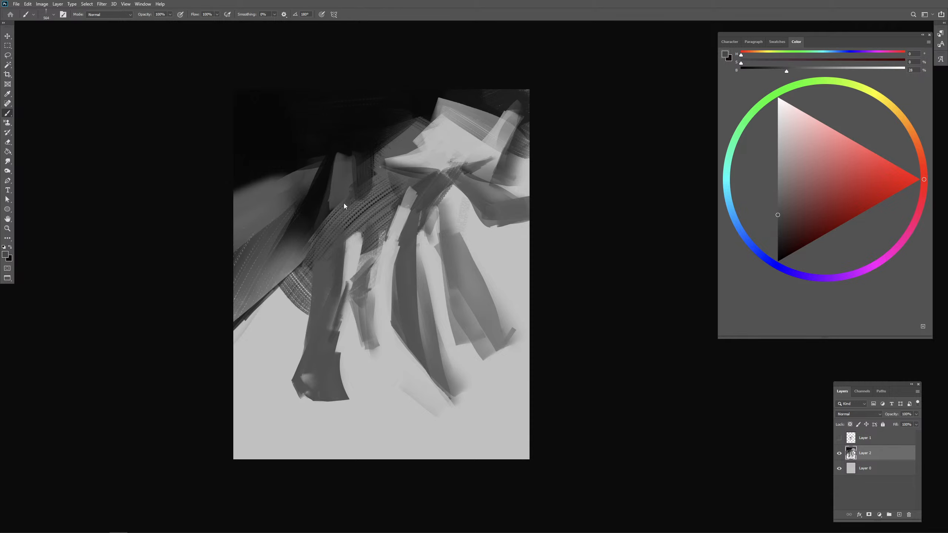
pyautogui.press('[')
pyautogui.moveTo(327, 230); pyautogui.dragTo(334, 203)
pyautogui.keyDown('alt'); pyautogui.rightClick(330, 223); pyautogui.keyUp('alt')
pyautogui.keyDown('alt'); pyautogui.click(334, 191); pyautogui.keyUp('alt')
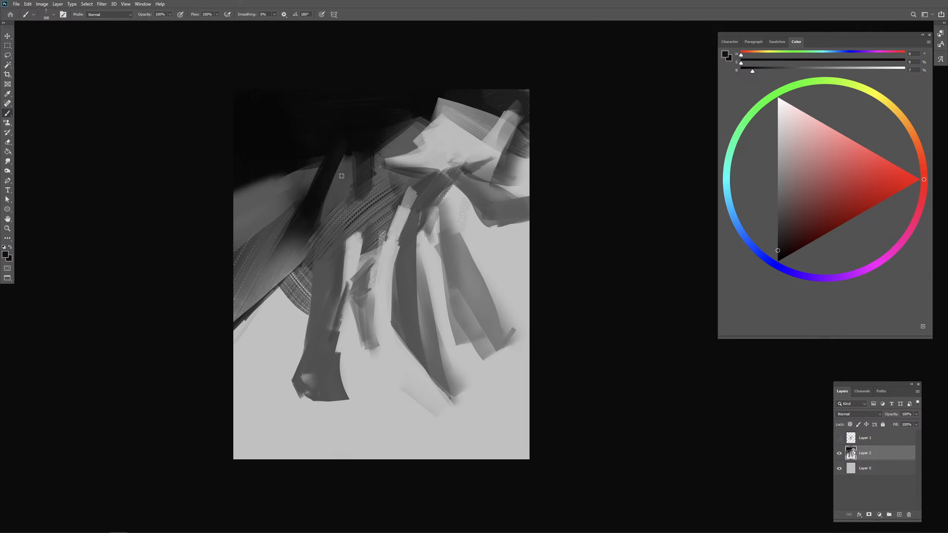
pyautogui.keyDown('alt'); pyautogui.click(338, 180); pyautogui.keyUp('alt')
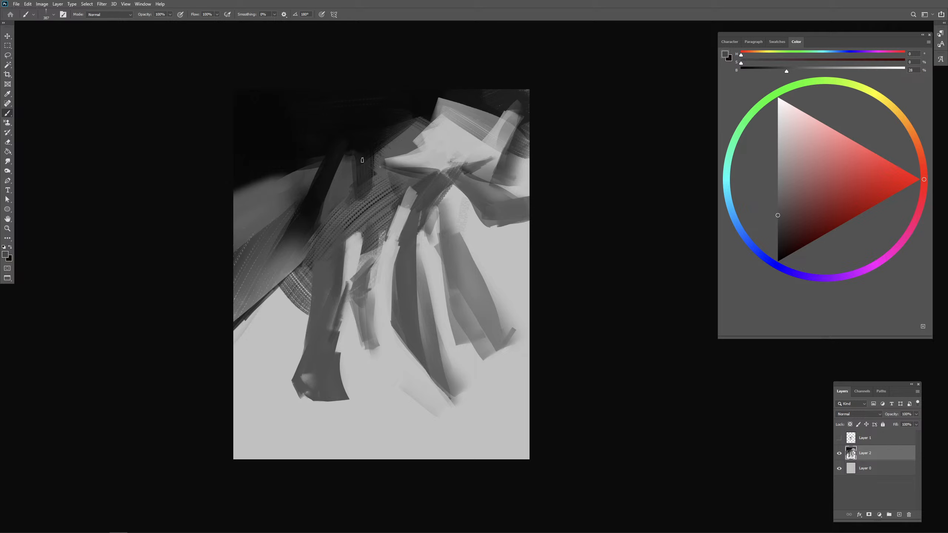
# Step: Pull a thin light-grey stroke outward from the light body shape's left tip and darken the area above it with near-black
pyautogui.keyDown('alt'); pyautogui.rightClick(373, 165); pyautogui.keyUp('alt')
pyautogui.keyDown('alt'); pyautogui.rightClick(375, 166); pyautogui.keyUp('alt')
pyautogui.keyDown('alt'); pyautogui.click(407, 161); pyautogui.keyUp('alt')
pyautogui.moveTo(404, 168); pyautogui.dragTo(342, 157)
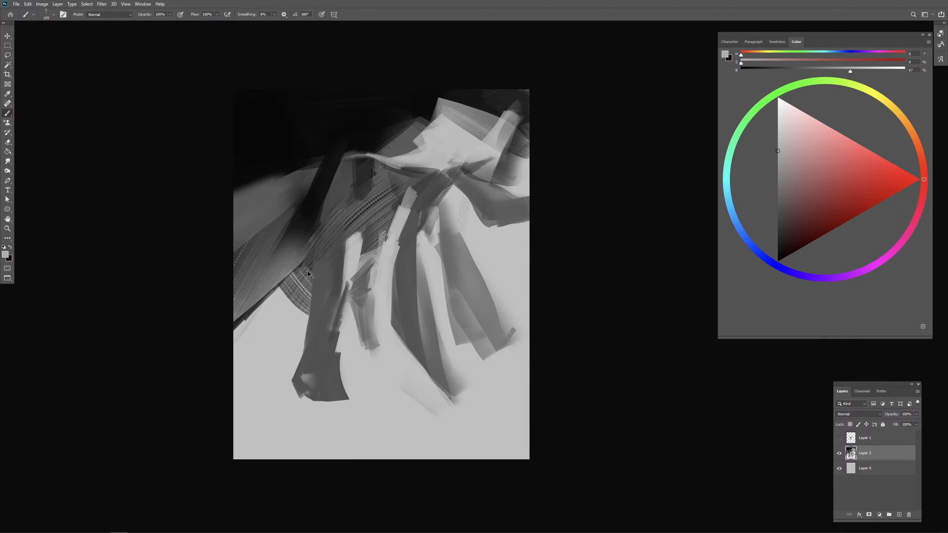
pyautogui.keyDown('alt'); pyautogui.click(378, 149); pyautogui.keyUp('alt')
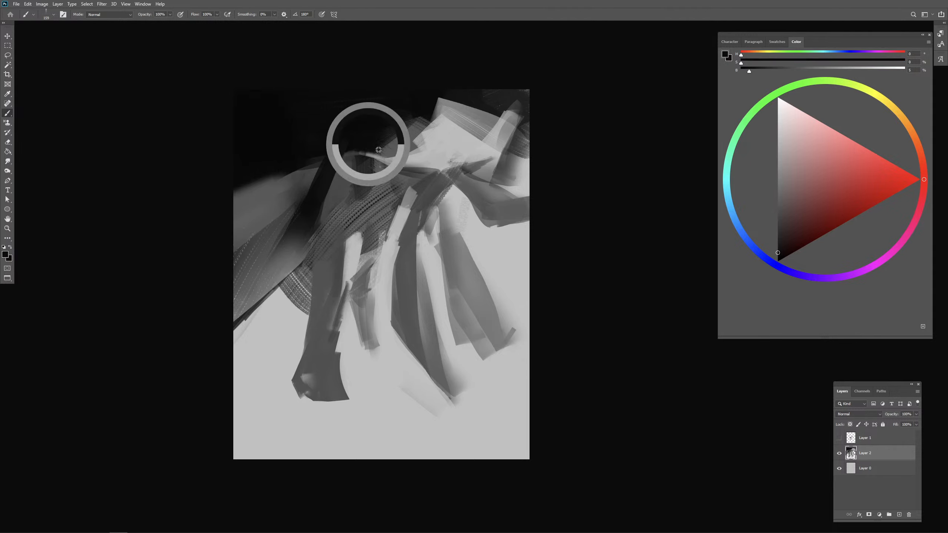
pyautogui.moveTo(373, 153); pyautogui.dragTo(411, 140)
# Step: Paint a wide dark-grey band above the light tip, reaching up to the canvas's top edge and down toward the wedge
pyautogui.keyDown('alt'); pyautogui.click(410, 135); pyautogui.keyUp('alt')
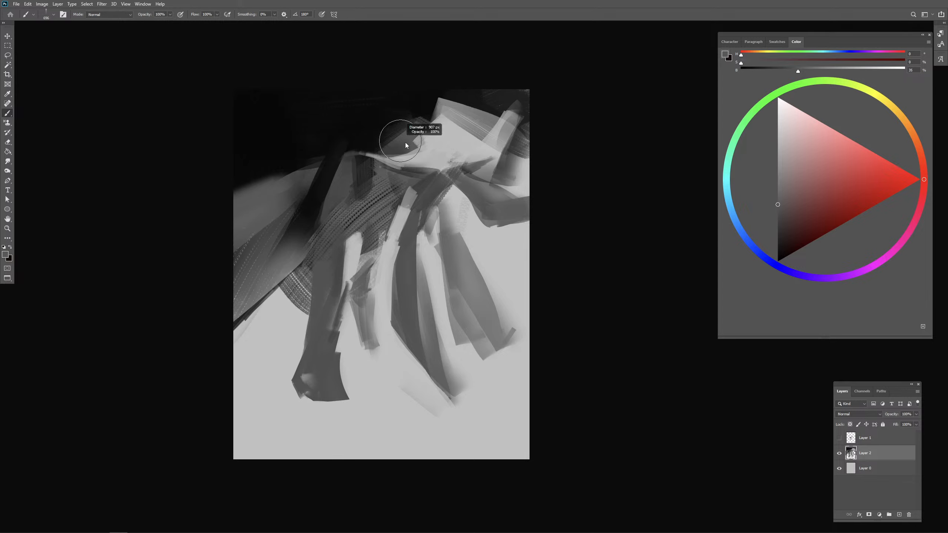
pyautogui.keyDown('alt'); pyautogui.click(303, 176); pyautogui.keyUp('alt')
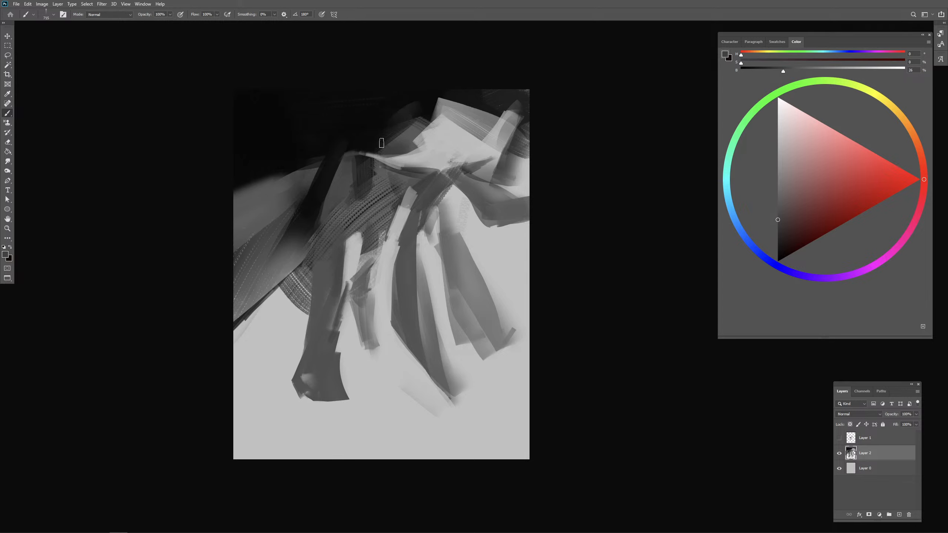
pyautogui.moveTo(382, 143); pyautogui.dragTo(418, 109)
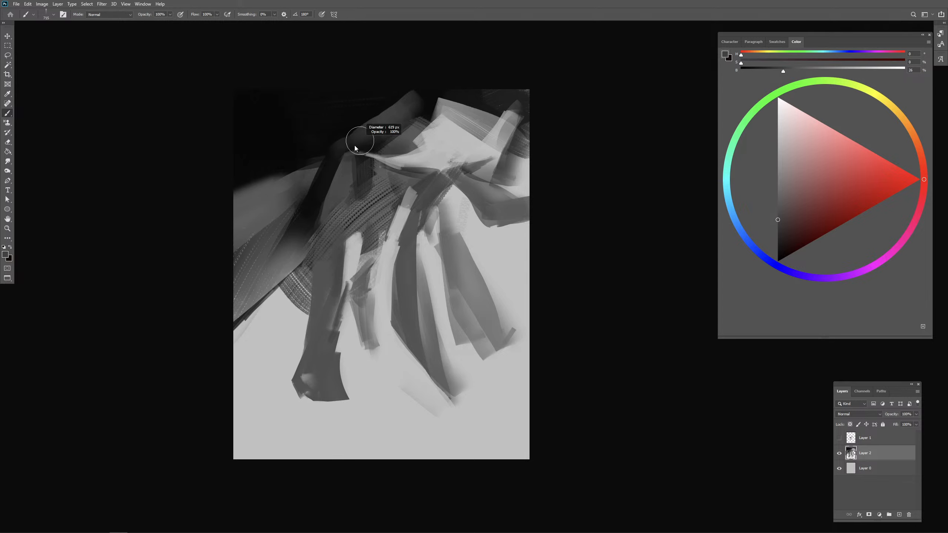
pyautogui.moveTo(354, 146)
pyautogui.mouseDown()
pyautogui.moveTo(342, 161)
pyautogui.moveTo(342, 140)
pyautogui.moveTo(316, 157)
pyautogui.mouseUp()
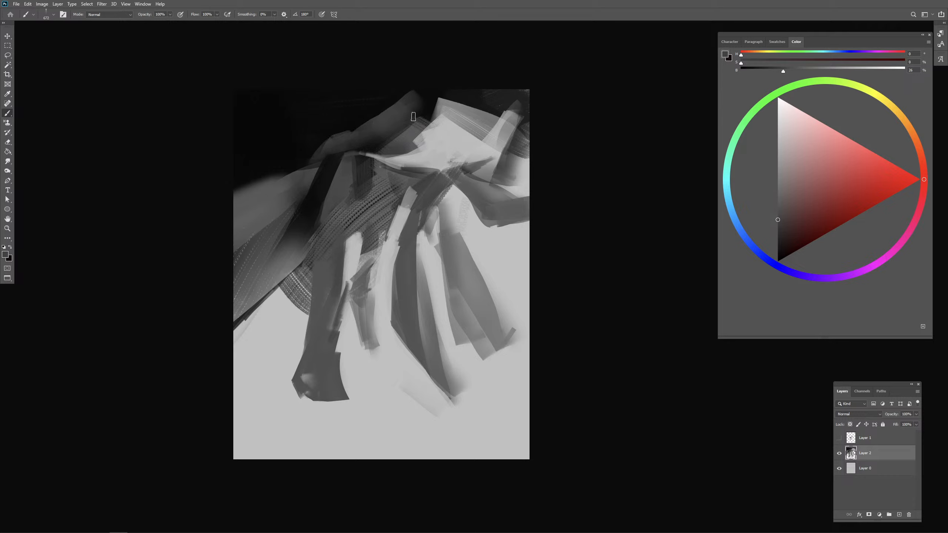
# Step: Paint near-black into the upper end of the new grey band beside the light body shape
pyautogui.keyDown('alt'); pyautogui.click(384, 99); pyautogui.keyUp('alt')
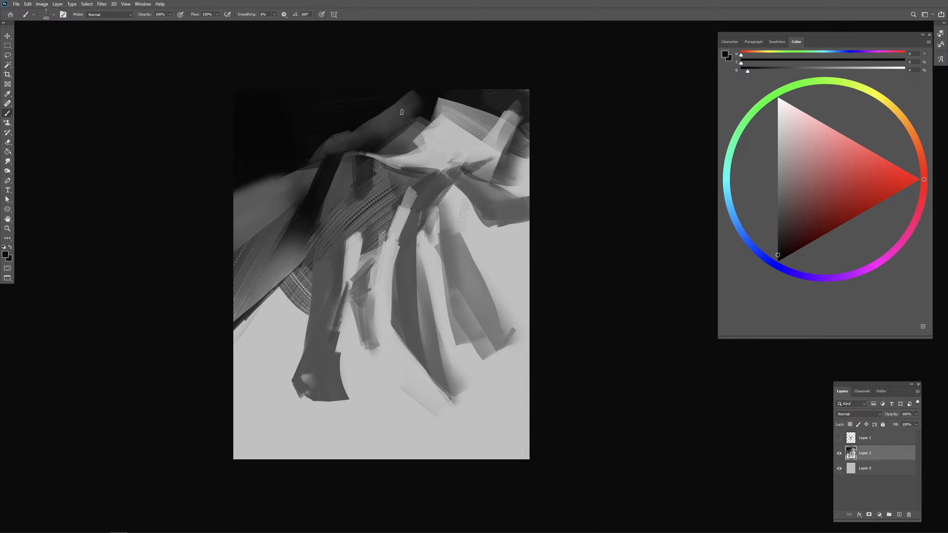
pyautogui.moveTo(401, 112)
pyautogui.mouseDown()
pyautogui.moveTo(415, 122)
pyautogui.moveTo(413, 97)
pyautogui.moveTo(420, 115)
pyautogui.mouseUp()
pyautogui.moveTo(424, 146); pyautogui.dragTo(422, 146)
pyautogui.keyDown('alt'); pyautogui.click(388, 101); pyautogui.keyUp('alt')
pyautogui.keyDown('alt'); pyautogui.click(430, 141); pyautogui.keyUp('alt')
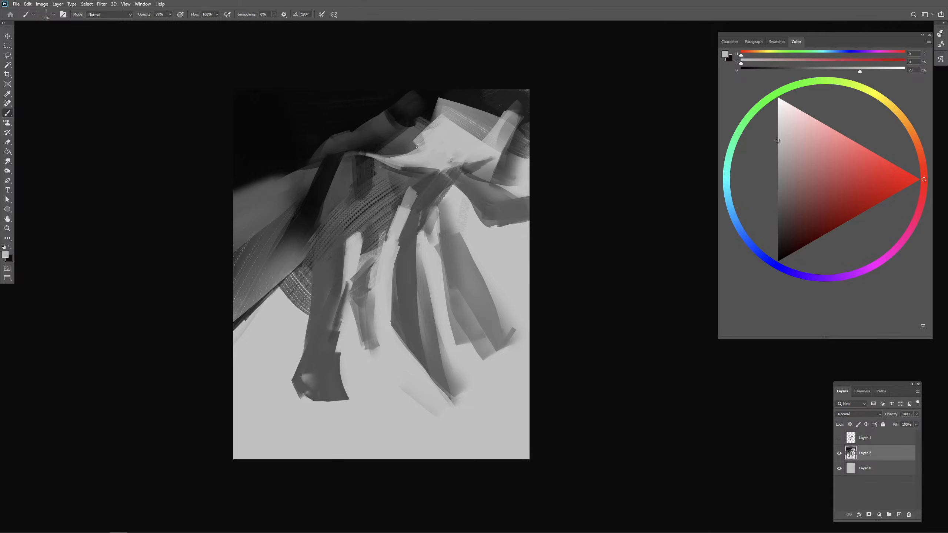
# Step: Extend the near-black wedge downward with dark strokes to the top of the remaining stitched patch
pyautogui.keyDown('alt'); pyautogui.click(425, 201); pyautogui.keyUp('alt')
pyautogui.keyDown('alt'); pyautogui.click(312, 202); pyautogui.keyUp('alt')
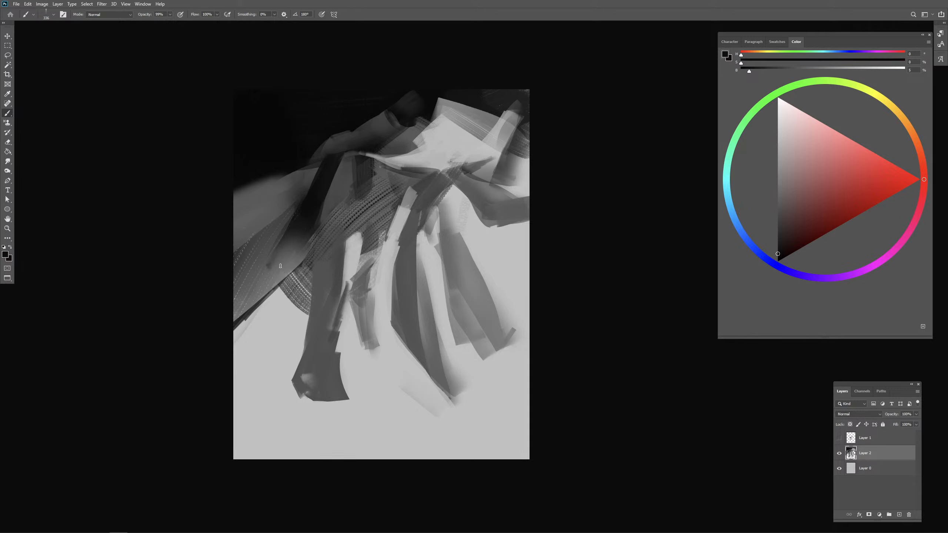
pyautogui.moveTo(281, 266)
pyautogui.mouseDown()
pyautogui.moveTo(298, 246)
pyautogui.moveTo(301, 269)
pyautogui.moveTo(281, 286)
pyautogui.moveTo(285, 296)
pyautogui.moveTo(290, 286)
pyautogui.mouseUp()
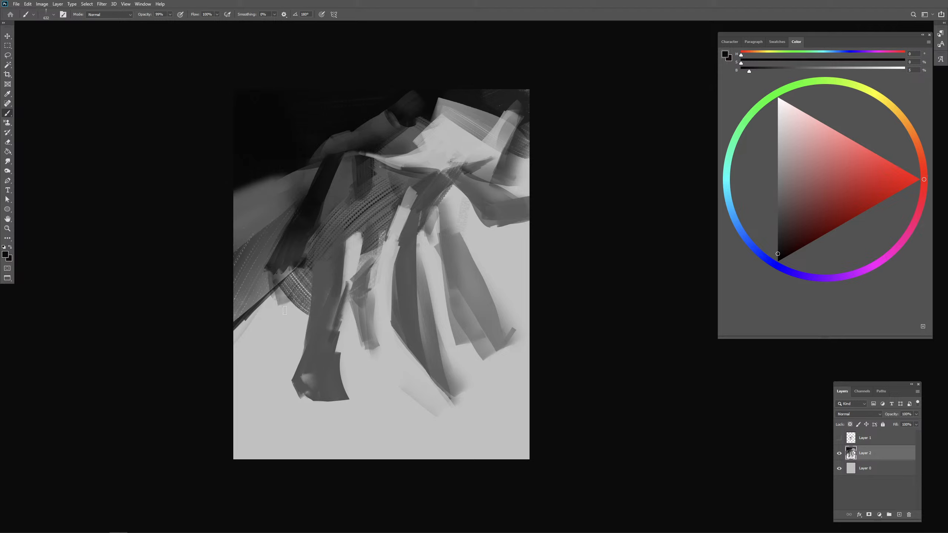
# Step: Paint light grey over the lower part of the dark area at the canvas's left edge
pyautogui.keyDown('alt'); pyautogui.click(271, 312); pyautogui.keyUp('alt')
pyautogui.moveTo(275, 316); pyautogui.dragTo(222, 334)
pyautogui.moveTo(250, 280)
pyautogui.mouseDown()
pyautogui.moveTo(223, 291)
pyautogui.moveTo(224, 299)
pyautogui.moveTo(268, 291)
pyautogui.mouseUp()
# Step: Paint a dark-grey limb shape from the stitched patch toward the canvas's left edge
pyautogui.keyDown('alt'); pyautogui.click(282, 264); pyautogui.keyUp('alt')
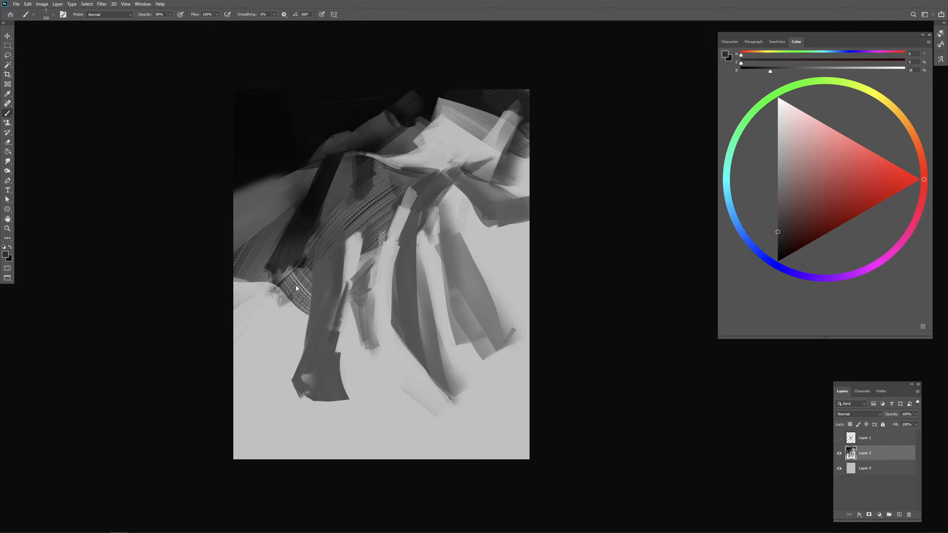
pyautogui.moveTo(273, 300)
pyautogui.mouseDown()
pyautogui.moveTo(258, 328)
pyautogui.moveTo(299, 295)
pyautogui.mouseUp()
# Step: Paint a soft grey shadow stroke on the light ground below the foot of the large front leg
pyautogui.keyDown('alt'); pyautogui.rightClick(405, 318); pyautogui.keyUp('alt')
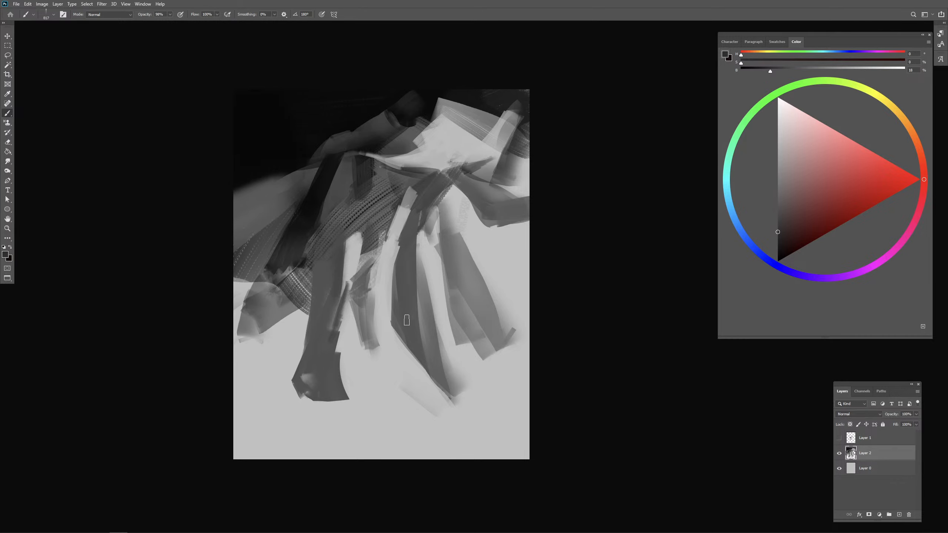
pyautogui.keyDown('alt'); pyautogui.rightClick(357, 365); pyautogui.keyUp('alt')
pyautogui.moveTo(295, 408)
pyautogui.mouseDown()
pyautogui.moveTo(351, 447)
pyautogui.moveTo(336, 427)
pyautogui.mouseUp()
# Step: Paint a soft light-grey highlight over the middle of the large front leg's foot
pyautogui.keyDown('alt'); pyautogui.click(345, 410); pyautogui.keyUp('alt')
pyautogui.keyDown('alt'); pyautogui.rightClick(346, 396); pyautogui.keyUp('alt')
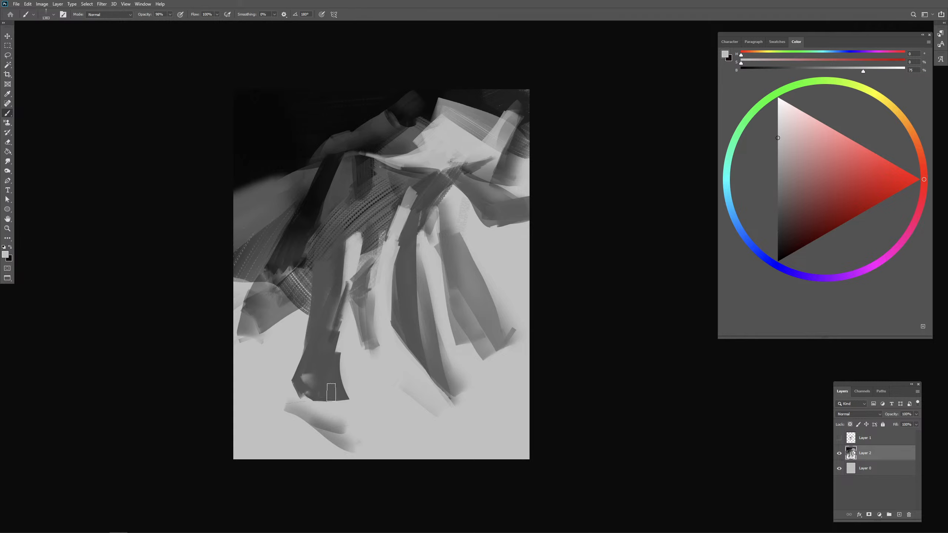
pyautogui.moveTo(319, 360); pyautogui.dragTo(331, 374)
pyautogui.keyDown('alt'); pyautogui.click(326, 371); pyautogui.keyUp('alt')
pyautogui.keyDown('alt'); pyautogui.rightClick(330, 371); pyautogui.keyUp('alt')
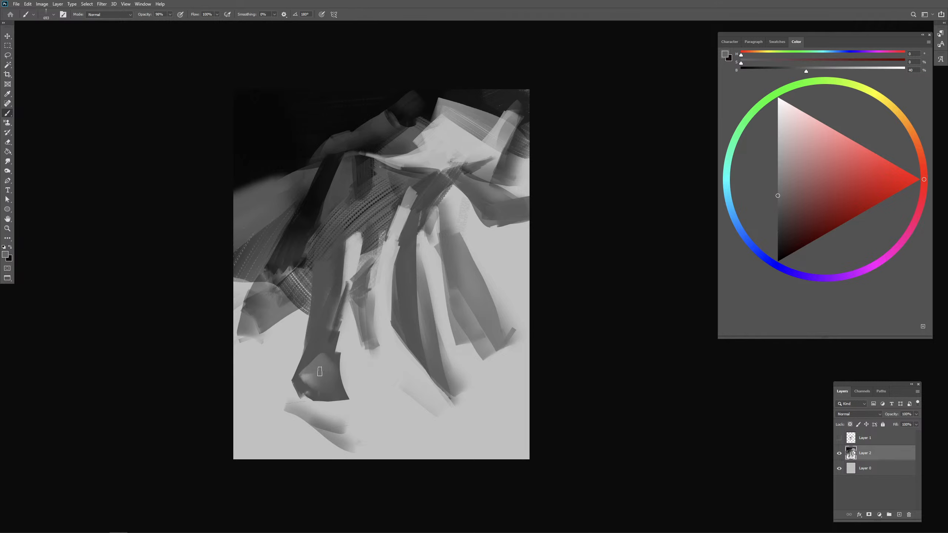
# Step: Paint a light-grey strip along the large front leg's outer edge beside the stitched patch to narrow the leg
pyautogui.keyDown('alt'); pyautogui.rightClick(351, 325); pyautogui.keyUp('alt')
pyautogui.keyDown('alt'); pyautogui.click(302, 324); pyautogui.keyUp('alt')
pyautogui.keyDown('alt'); pyautogui.rightClick(310, 301); pyautogui.keyUp('alt')
pyautogui.moveTo(307, 324)
pyautogui.mouseDown()
pyautogui.moveTo(322, 270)
pyautogui.moveTo(309, 310)
pyautogui.moveTo(319, 329)
pyautogui.mouseUp()
pyautogui.keyDown('alt'); pyautogui.click(330, 265); pyautogui.keyUp('alt')
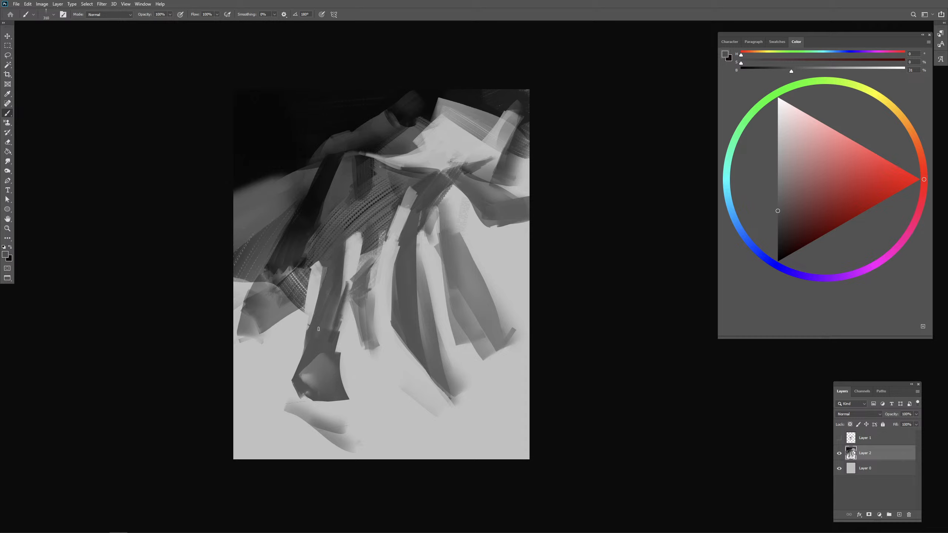
pyautogui.keyDown('alt'); pyautogui.rightClick(323, 294); pyautogui.keyUp('alt')
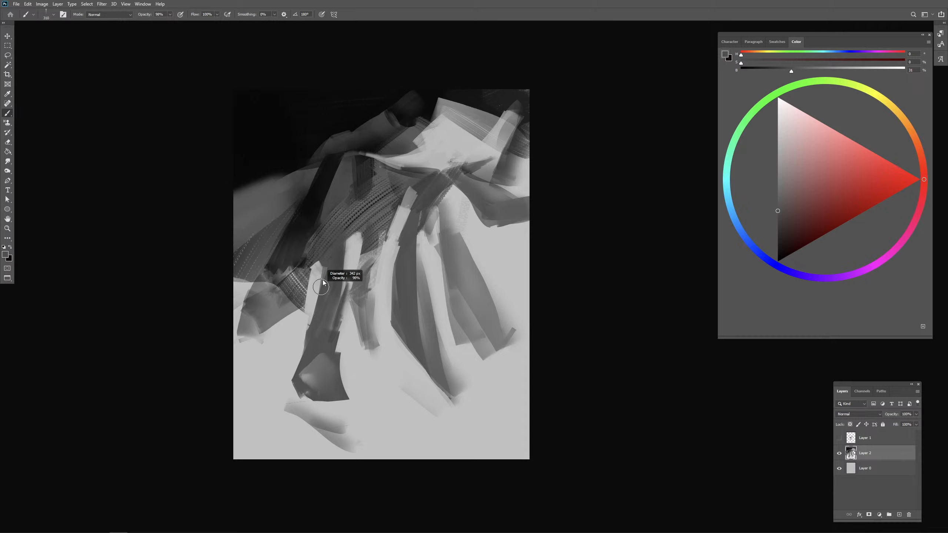
pyautogui.moveTo(320, 262)
pyautogui.mouseDown()
pyautogui.moveTo(312, 270)
pyautogui.moveTo(318, 296)
pyautogui.mouseUp()
pyautogui.keyDown('alt'); pyautogui.click(334, 261); pyautogui.keyUp('alt')
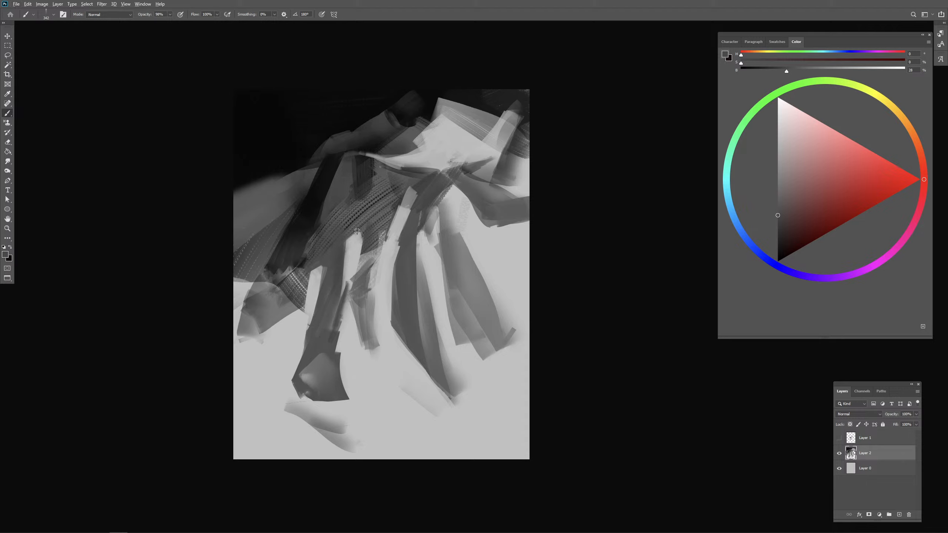
# Step: Cover parts of the stitched body texture with light-grey patches and a mid-grey band above the front leg
pyautogui.keyDown('alt'); pyautogui.click(346, 236); pyautogui.keyUp('alt')
pyautogui.keyDown('alt'); pyautogui.click(420, 166); pyautogui.keyUp('alt')
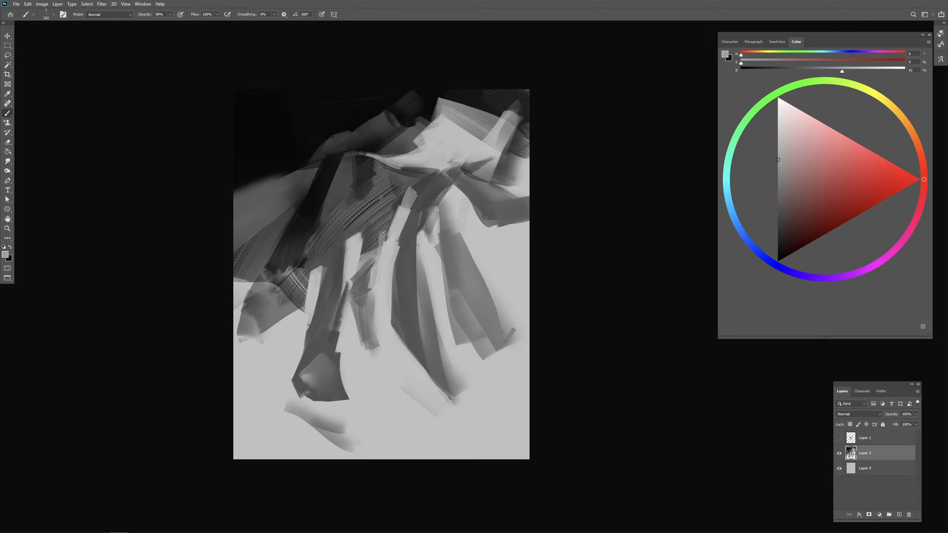
pyautogui.moveTo(386, 188)
pyautogui.mouseDown()
pyautogui.moveTo(356, 228)
pyautogui.moveTo(384, 216)
pyautogui.moveTo(368, 210)
pyautogui.moveTo(377, 214)
pyautogui.moveTo(388, 197)
pyautogui.moveTo(311, 249)
pyautogui.moveTo(295, 241)
pyautogui.moveTo(304, 250)
pyautogui.moveTo(316, 239)
pyautogui.moveTo(302, 272)
pyautogui.moveTo(314, 242)
pyautogui.moveTo(301, 266)
pyautogui.moveTo(299, 246)
pyautogui.moveTo(322, 258)
pyautogui.moveTo(303, 267)
pyautogui.moveTo(329, 263)
pyautogui.mouseUp()
pyautogui.keyDown('alt'); pyautogui.click(312, 224); pyautogui.keyUp('alt')
pyautogui.keyDown('alt'); pyautogui.click(322, 256); pyautogui.keyUp('alt')
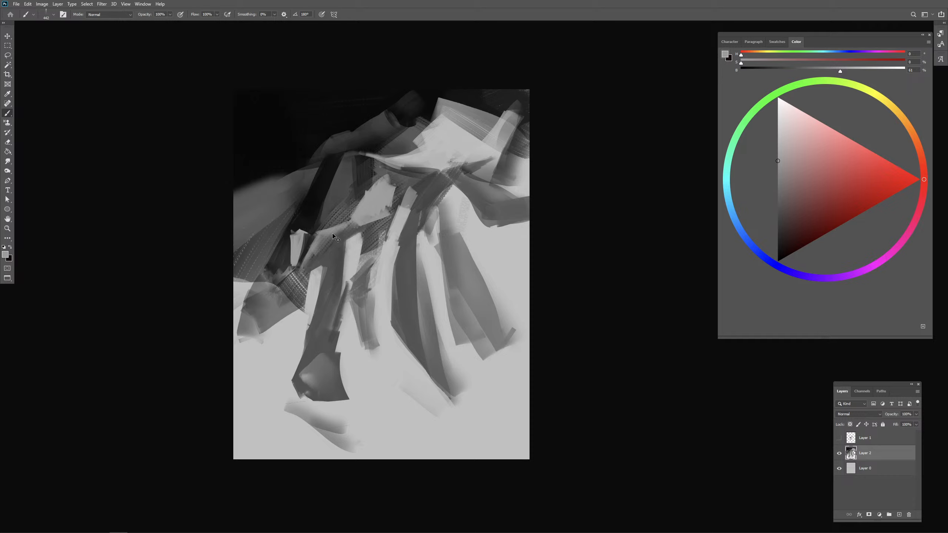
pyautogui.moveTo(348, 236)
pyautogui.mouseDown()
pyautogui.moveTo(313, 265)
pyautogui.moveTo(352, 238)
pyautogui.moveTo(316, 264)
pyautogui.moveTo(347, 235)
pyautogui.moveTo(324, 245)
pyautogui.moveTo(353, 236)
pyautogui.mouseUp()
pyautogui.press('[')
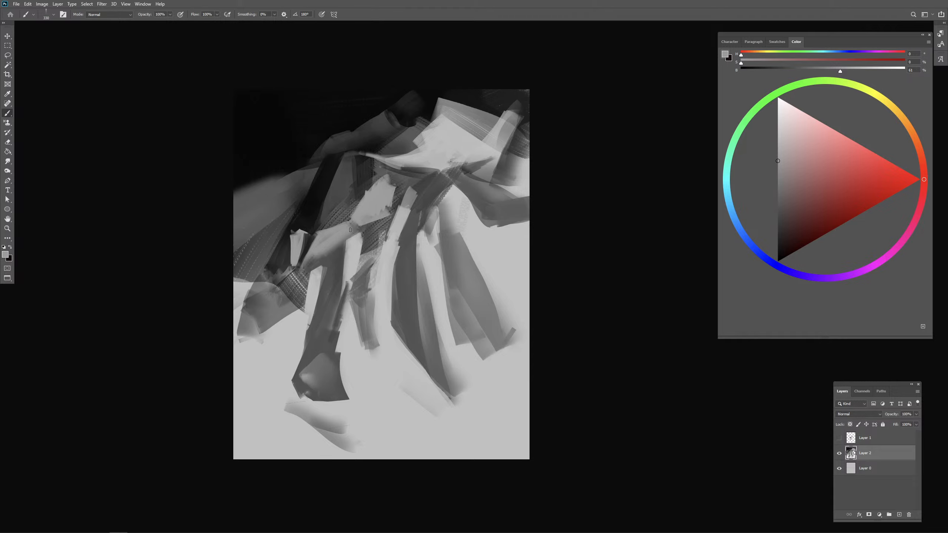
# Step: Refine the edges of the new light body patch with small strokes of sampled dark grey
pyautogui.keyDown('alt'); pyautogui.click(337, 213); pyautogui.keyUp('alt')
pyautogui.keyDown('alt'); pyautogui.rightClick(338, 225); pyautogui.keyUp('alt')
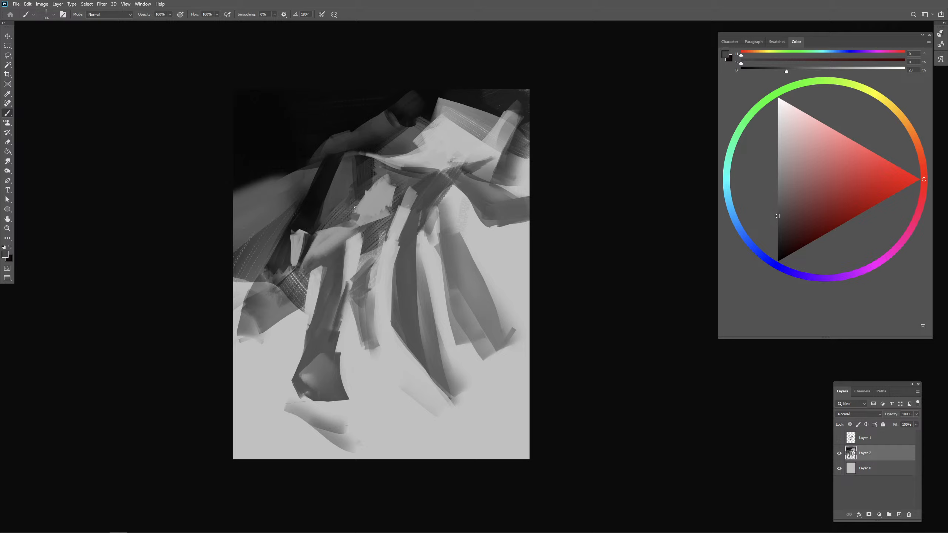
pyautogui.keyDown('alt'); pyautogui.rightClick(342, 224); pyautogui.keyUp('alt')
pyautogui.keyDown('alt'); pyautogui.rightClick(362, 205); pyautogui.keyUp('alt')
pyautogui.keyDown('alt'); pyautogui.click(367, 173); pyautogui.keyUp('alt')
pyautogui.keyDown('alt'); pyautogui.rightClick(368, 200); pyautogui.keyUp('alt')
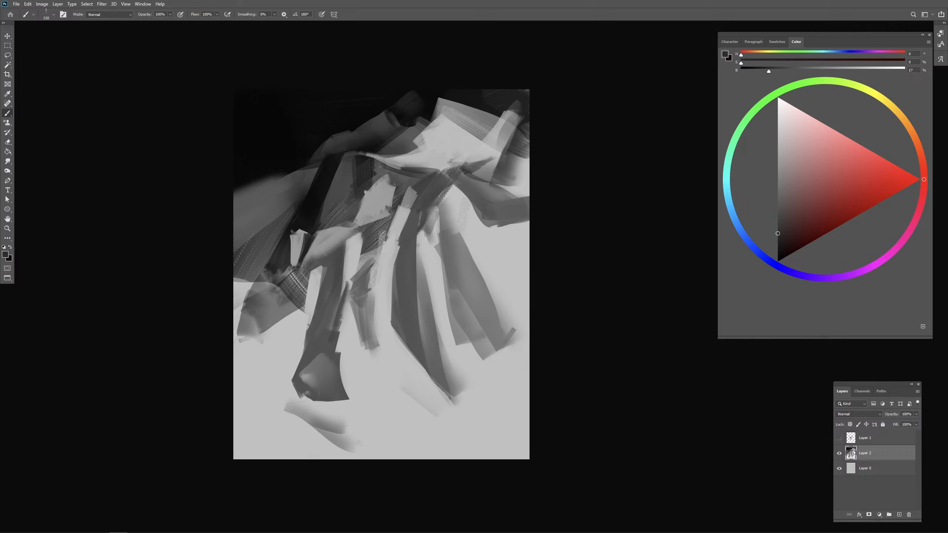
# Step: Paint a lighter grey plane onto the dark strip beside the black wedge at the creature's shoulder
pyautogui.keyDown('alt'); pyautogui.click(354, 187); pyautogui.keyUp('alt')
pyautogui.keyDown('alt'); pyautogui.rightClick(355, 178); pyautogui.keyUp('alt')
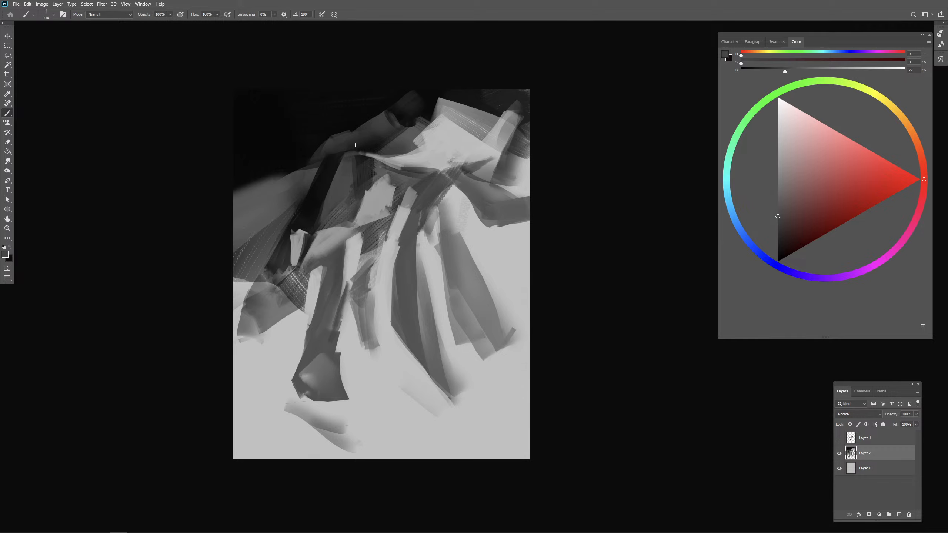
pyautogui.keyDown('alt'); pyautogui.rightClick(352, 178); pyautogui.keyUp('alt')
pyautogui.keyDown('alt'); pyautogui.click(377, 205); pyautogui.keyUp('alt')
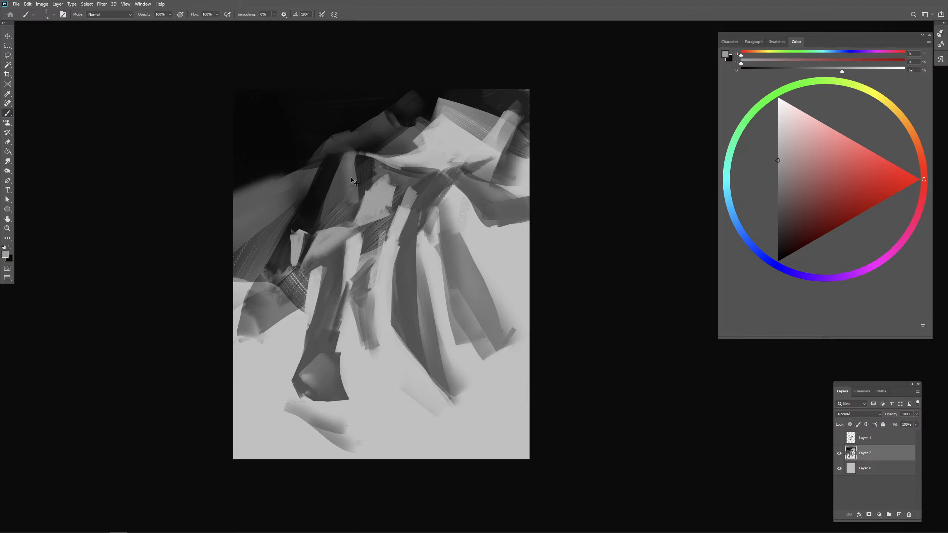
pyautogui.moveTo(352, 161)
pyautogui.mouseDown()
pyautogui.moveTo(345, 209)
pyautogui.moveTo(350, 175)
pyautogui.moveTo(342, 192)
pyautogui.moveTo(350, 175)
pyautogui.moveTo(343, 187)
pyautogui.moveTo(356, 198)
pyautogui.moveTo(350, 165)
pyautogui.moveTo(353, 204)
pyautogui.mouseUp()
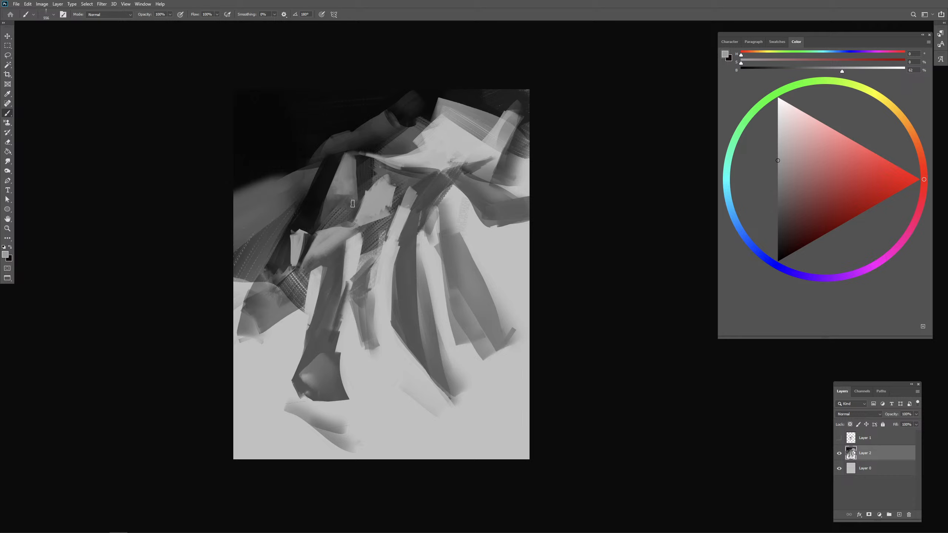
# Step: Extend the shoulder plane with mid-grey strokes down over the black wedge toward the small light patch
pyautogui.keyDown('alt'); pyautogui.rightClick(343, 199); pyautogui.keyUp('alt')
pyautogui.keyDown('alt'); pyautogui.rightClick(343, 203); pyautogui.keyUp('alt')
pyautogui.keyDown('alt'); pyautogui.rightClick(337, 210); pyautogui.keyUp('alt')
pyautogui.keyDown('alt'); pyautogui.click(343, 154); pyautogui.keyUp('alt')
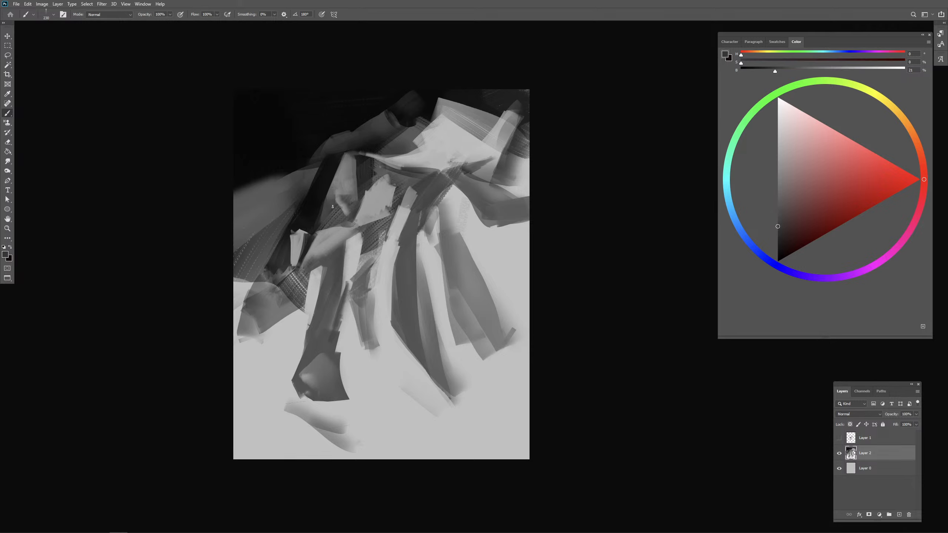
pyautogui.keyDown('alt'); pyautogui.click(339, 180); pyautogui.keyUp('alt')
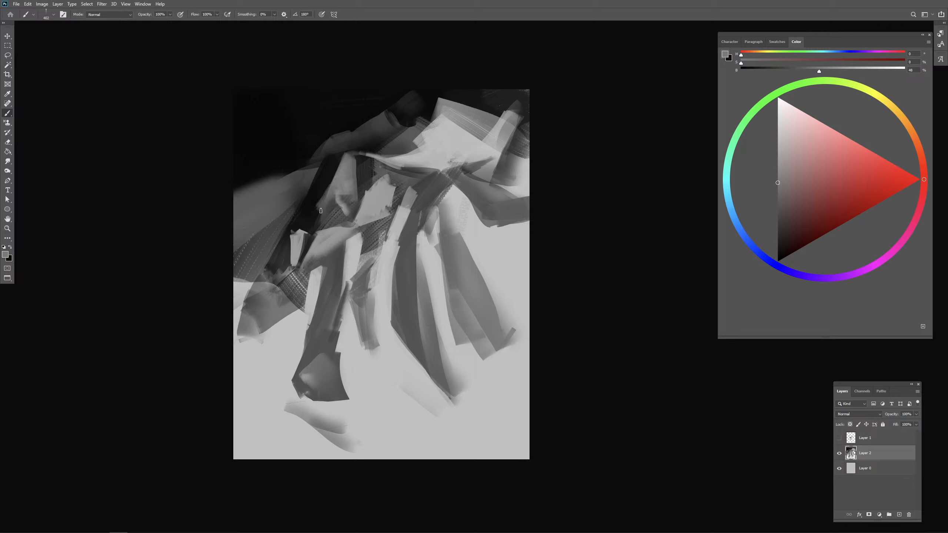
pyautogui.moveTo(321, 210); pyautogui.dragTo(301, 232)
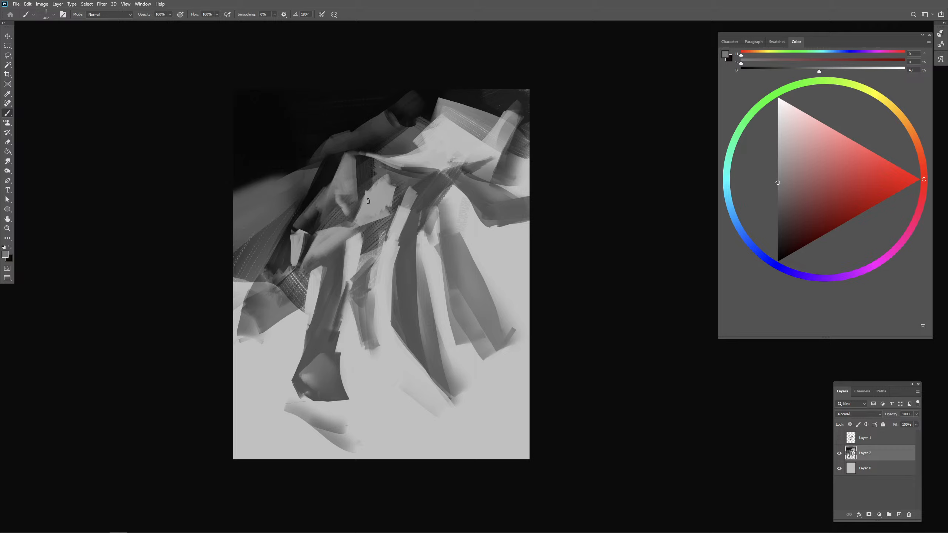
# Step: Reshape the light shoulder plane with a crisp lower edge and darker grey strokes beneath it
pyautogui.keyDown('alt'); pyautogui.click(325, 224); pyautogui.keyUp('alt')
pyautogui.keyDown('alt'); pyautogui.click(345, 182); pyautogui.keyUp('alt')
pyautogui.keyDown('alt'); pyautogui.click(365, 182); pyautogui.keyUp('alt')
pyautogui.moveTo(343, 218)
pyautogui.mouseDown()
pyautogui.moveTo(336, 214)
pyautogui.moveTo(329, 208)
pyautogui.moveTo(337, 227)
pyautogui.mouseUp()
pyautogui.keyDown('alt'); pyautogui.click(345, 189); pyautogui.keyUp('alt')
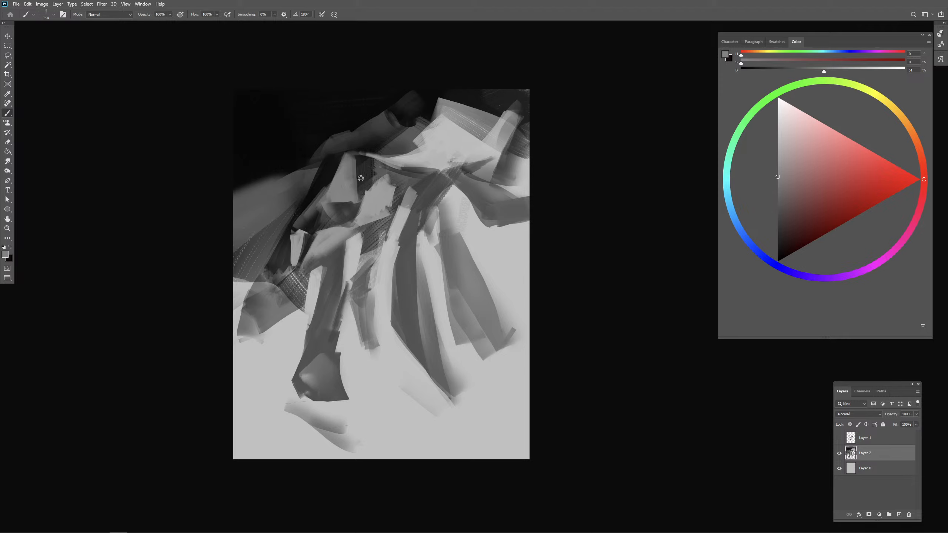
# Step: Sharpen the inner edge and upper tip of the light shoulder plane with small dark and mid-grey strokes
pyautogui.moveTo(358, 181); pyautogui.dragTo(358, 164)
pyautogui.keyDown('alt'); pyautogui.click(363, 159); pyautogui.keyUp('alt')
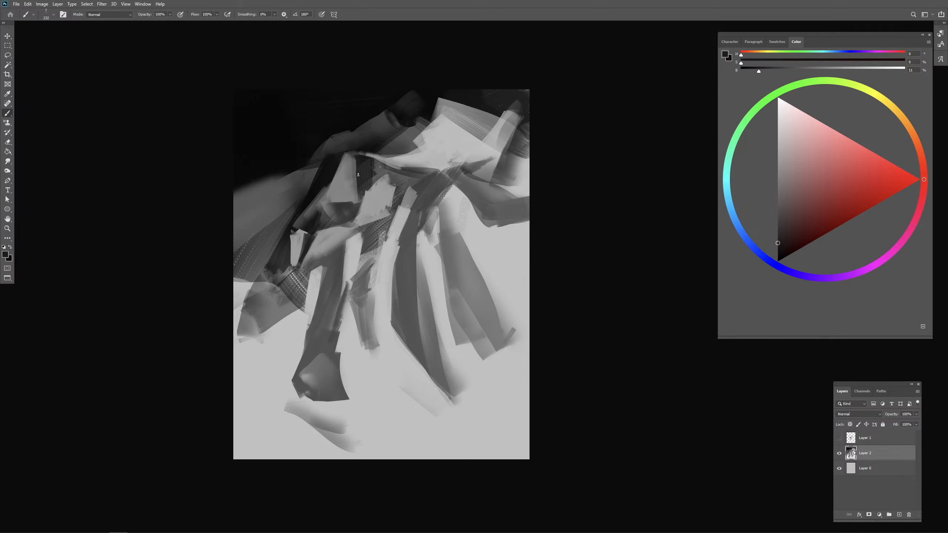
pyautogui.keyDown('alt'); pyautogui.click(353, 165); pyautogui.keyUp('alt')
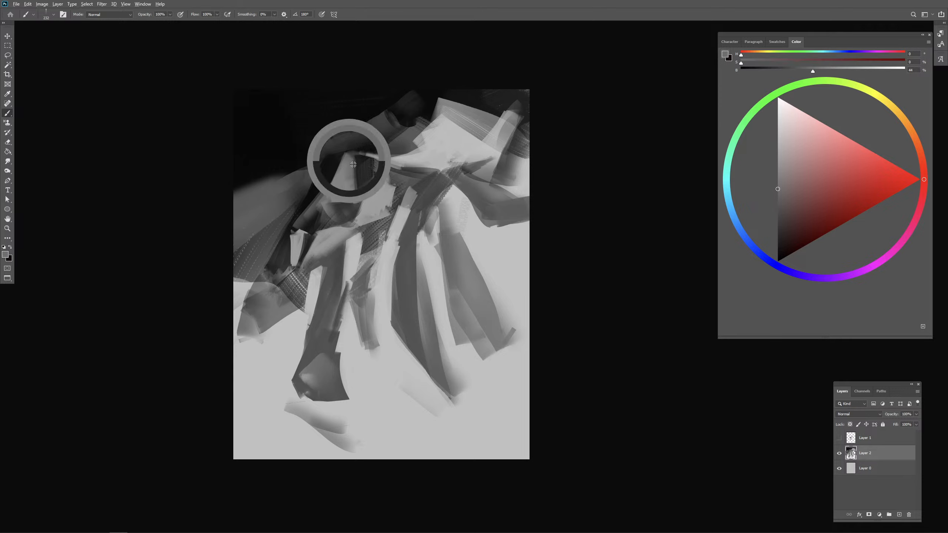
pyautogui.moveTo(353, 164); pyautogui.dragTo(355, 159)
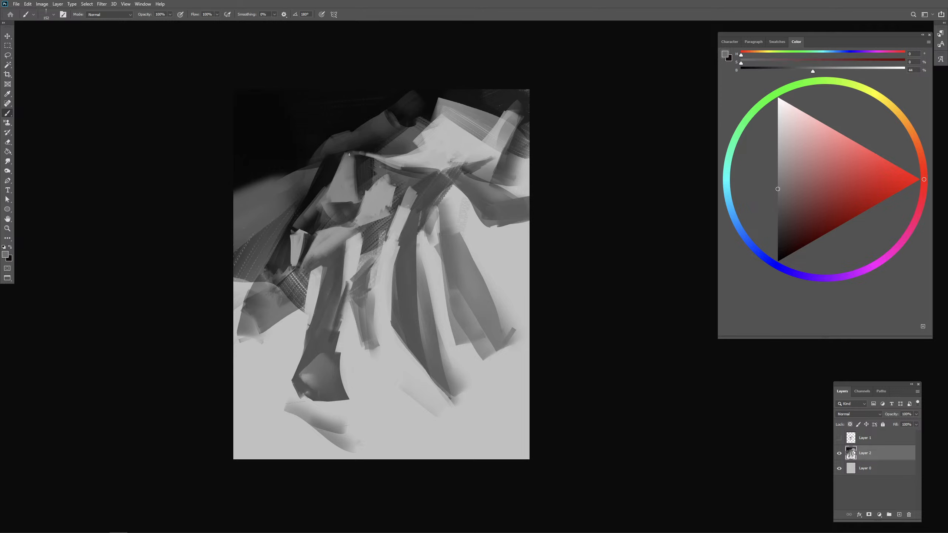
# Step: Paint near-black over the lower end of the dark-grey upper limb above the shoulder plane
pyautogui.keyDown('alt'); pyautogui.click(348, 156); pyautogui.keyUp('alt')
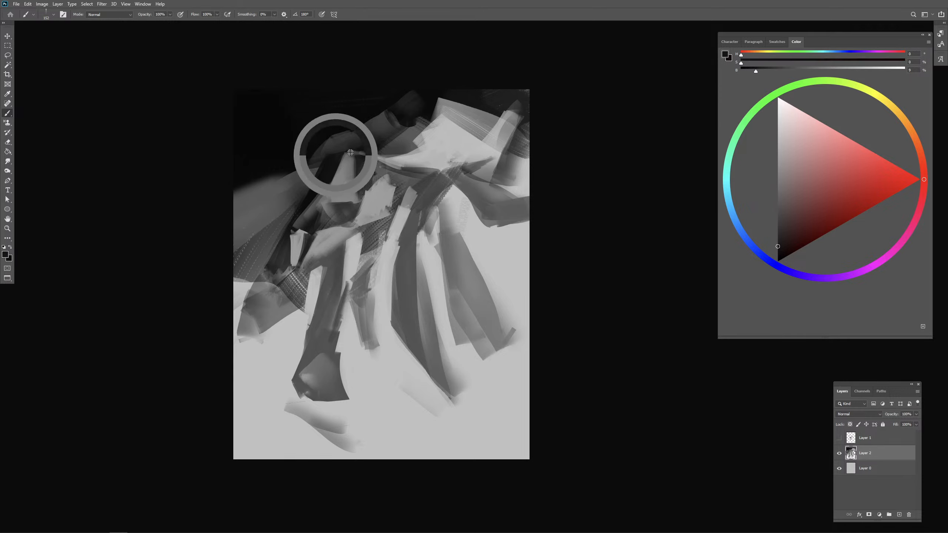
pyautogui.moveTo(348, 156)
pyautogui.mouseDown()
pyautogui.moveTo(359, 148)
pyautogui.moveTo(332, 137)
pyautogui.moveTo(343, 129)
pyautogui.moveTo(336, 153)
pyautogui.moveTo(339, 145)
pyautogui.moveTo(322, 147)
pyautogui.moveTo(343, 132)
pyautogui.mouseUp()
pyautogui.keyDown('alt'); pyautogui.click(351, 153); pyautogui.keyUp('alt')
pyautogui.keyDown('alt'); pyautogui.click(327, 133); pyautogui.keyUp('alt')
pyautogui.keyDown('alt'); pyautogui.click(334, 134); pyautogui.keyUp('alt')
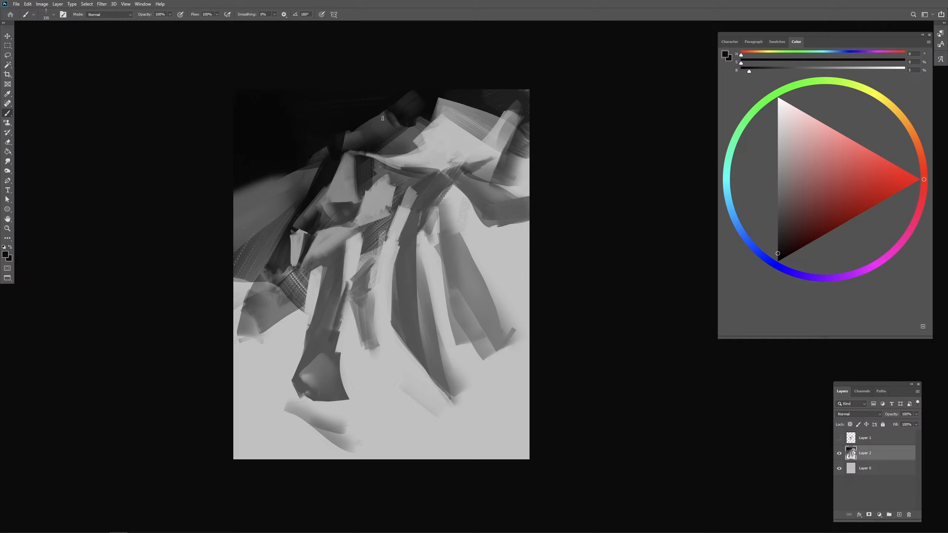
pyautogui.keyDown('alt'); pyautogui.click(361, 133); pyautogui.keyUp('alt')
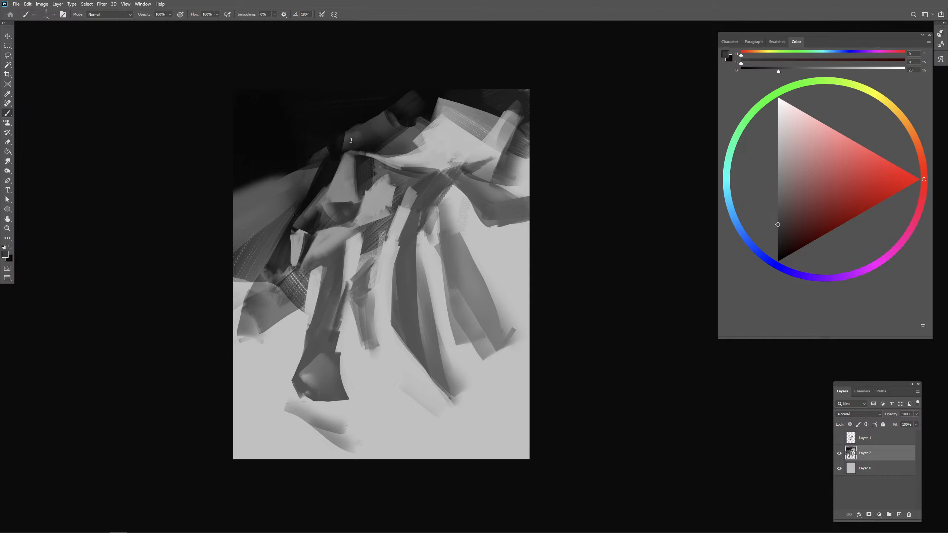
pyautogui.keyDown('alt'); pyautogui.click(360, 116); pyautogui.keyUp('alt')
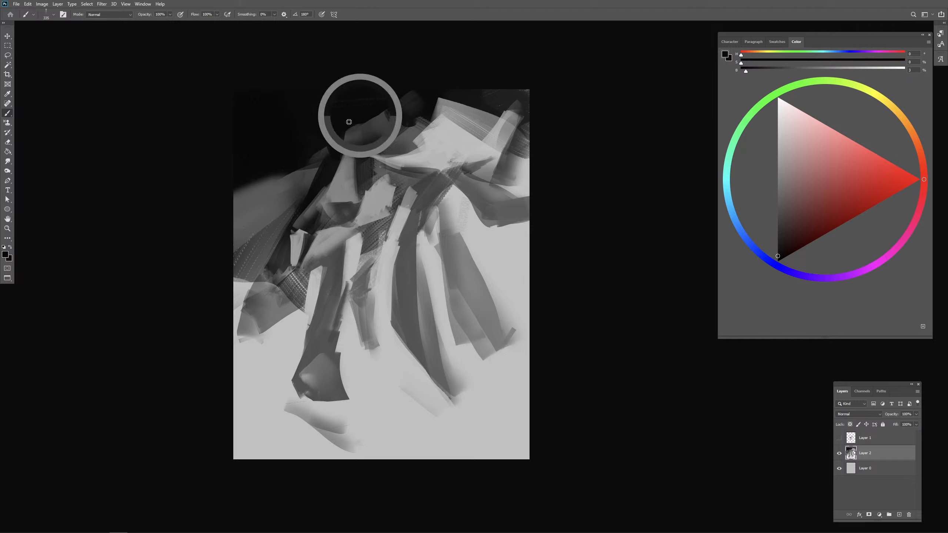
# Step: Refine the dark-grey upper limb and add a thin grey sliver between it and the light body shape
pyautogui.moveTo(372, 128)
pyautogui.mouseDown()
pyautogui.moveTo(376, 138)
pyautogui.moveTo(370, 130)
pyautogui.moveTo(381, 129)
pyautogui.moveTo(370, 119)
pyautogui.moveTo(381, 108)
pyautogui.moveTo(427, 118)
pyautogui.mouseUp()
pyautogui.keyDown('alt'); pyautogui.click(374, 131); pyautogui.keyUp('alt')
pyautogui.keyDown('alt'); pyautogui.click(411, 157); pyautogui.keyUp('alt')
pyautogui.keyDown('alt'); pyautogui.click(361, 113); pyautogui.keyUp('alt')
pyautogui.keyDown('alt'); pyautogui.click(441, 136); pyautogui.keyUp('alt')
# Step: Shift Layer 2 slightly down and fill the exposed strip along the canvas's top edge with sampled near-black
pyautogui.press('v')
pyautogui.moveTo(455, 195); pyautogui.dragTo(453, 211)
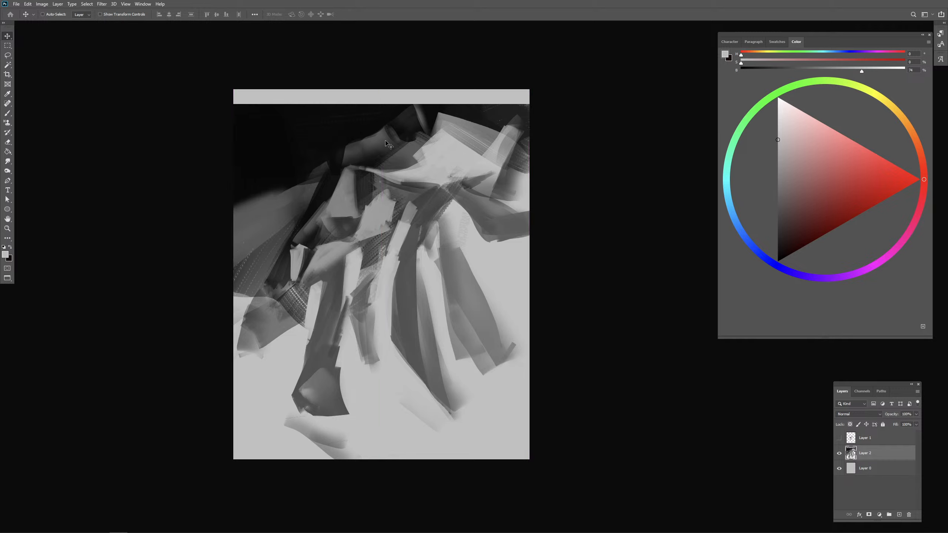
pyautogui.press('g')
pyautogui.keyDown('alt'); pyautogui.click(336, 131); pyautogui.keyUp('alt')
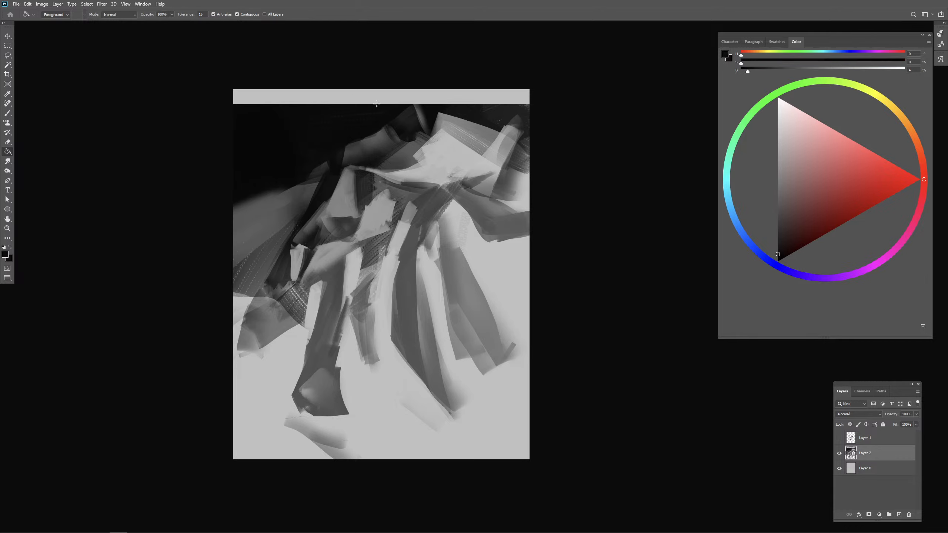
pyautogui.click(429, 97)
# Step: Extend the thin grey sliver beside the upper limb upward into the newly filled black strip
pyautogui.press('b')
pyautogui.keyDown('alt'); pyautogui.click(421, 116); pyautogui.keyUp('alt')
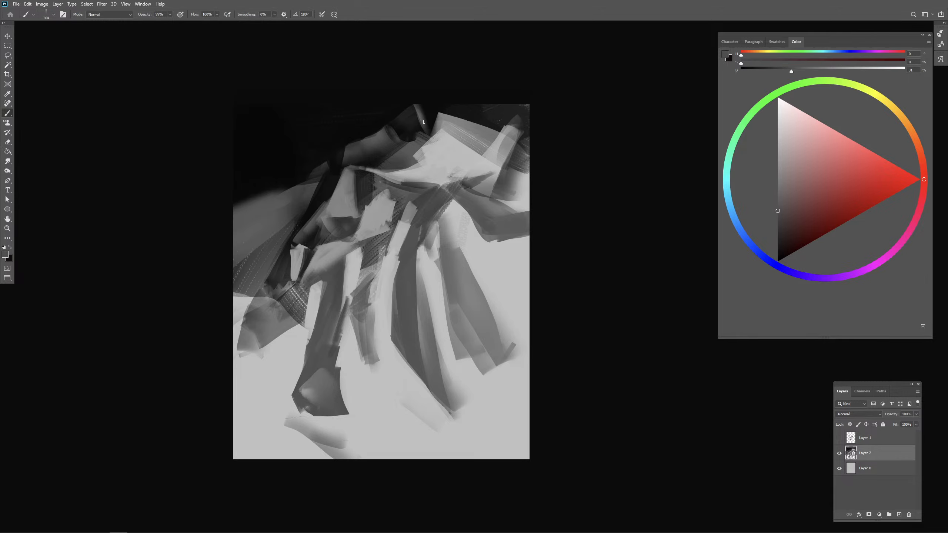
pyautogui.keyDown('alt'); pyautogui.rightClick(423, 122); pyautogui.keyUp('alt')
pyautogui.keyDown('alt'); pyautogui.click(419, 104); pyautogui.keyUp('alt')
pyautogui.moveTo(415, 95); pyautogui.dragTo(424, 119)
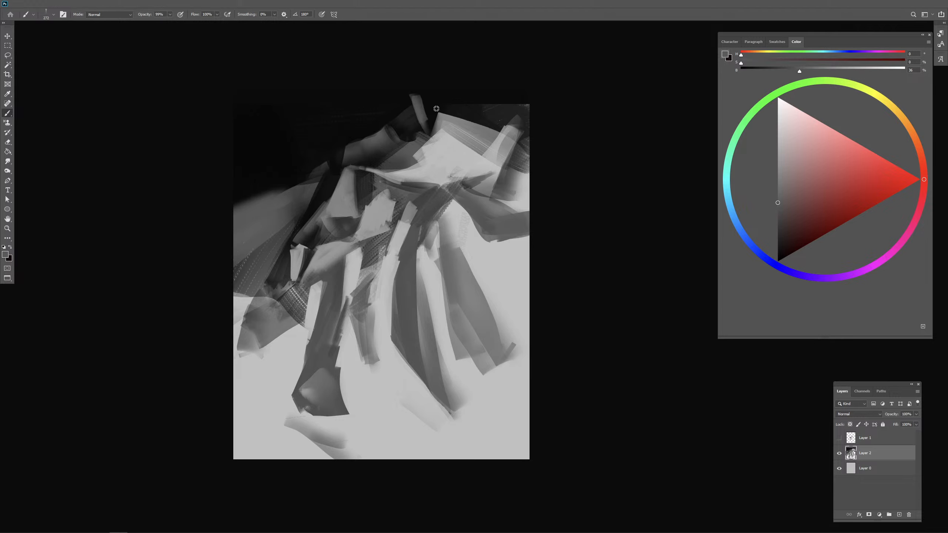
# Step: Extend the light body plane upward to the canvas's top edge with broad light-grey strokes
pyautogui.keyDown('alt'); pyautogui.click(436, 109); pyautogui.keyUp('alt')
pyautogui.keyDown('alt'); pyautogui.click(446, 135); pyautogui.keyUp('alt')
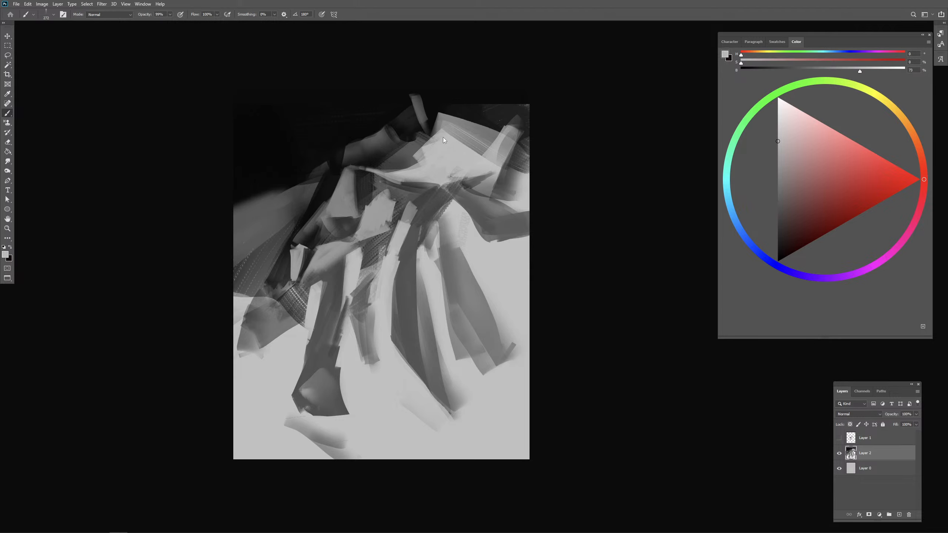
pyautogui.moveTo(453, 94); pyautogui.dragTo(429, 127)
pyautogui.hotkey('ctrl', 'z')
pyautogui.moveTo(463, 98); pyautogui.dragTo(435, 121)
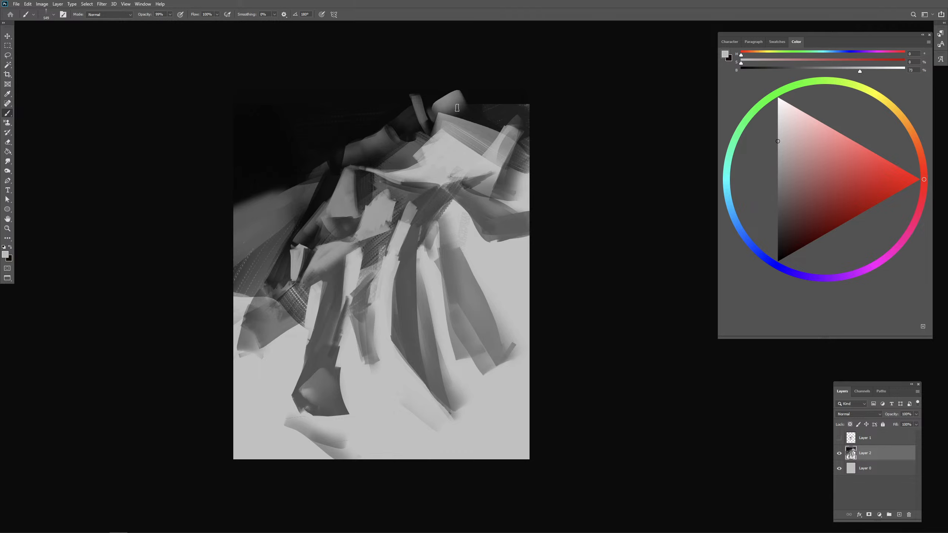
pyautogui.moveTo(421, 108)
pyautogui.mouseDown()
pyautogui.moveTo(445, 139)
pyautogui.moveTo(431, 118)
pyautogui.moveTo(458, 103)
pyautogui.moveTo(495, 120)
pyautogui.mouseUp()
pyautogui.moveTo(453, 106); pyautogui.dragTo(487, 135)
# Step: Darken the gap beside the extended body plane and lengthen the light limb to the canvas's upper-right corner
pyautogui.keyDown('alt'); pyautogui.click(496, 93); pyautogui.keyUp('alt')
pyautogui.moveTo(456, 90)
pyautogui.mouseDown()
pyautogui.moveTo(507, 122)
pyautogui.moveTo(488, 123)
pyautogui.moveTo(516, 116)
pyautogui.moveTo(525, 99)
pyautogui.moveTo(519, 117)
pyautogui.moveTo(500, 96)
pyautogui.moveTo(535, 106)
pyautogui.moveTo(524, 129)
pyautogui.moveTo(499, 134)
pyautogui.moveTo(535, 89)
pyautogui.mouseUp()
pyautogui.keyDown('alt'); pyautogui.click(494, 120); pyautogui.keyUp('alt')
pyautogui.keyDown('alt'); pyautogui.rightClick(497, 117); pyautogui.keyUp('alt')
pyautogui.keyDown('alt'); pyautogui.click(507, 100); pyautogui.keyUp('alt')
pyautogui.keyDown('alt'); pyautogui.click(502, 127); pyautogui.keyUp('alt')
pyautogui.keyDown('alt'); pyautogui.click(503, 135); pyautogui.keyUp('alt')
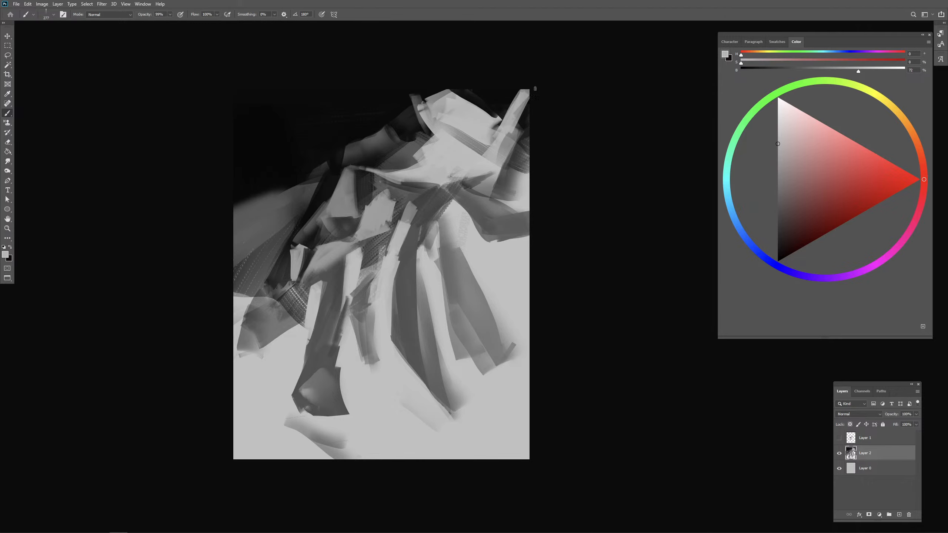
# Step: Refine the dark shape at the canvas's right edge beneath the light upper-right limb
pyautogui.keyDown('alt'); pyautogui.click(520, 116); pyautogui.keyUp('alt')
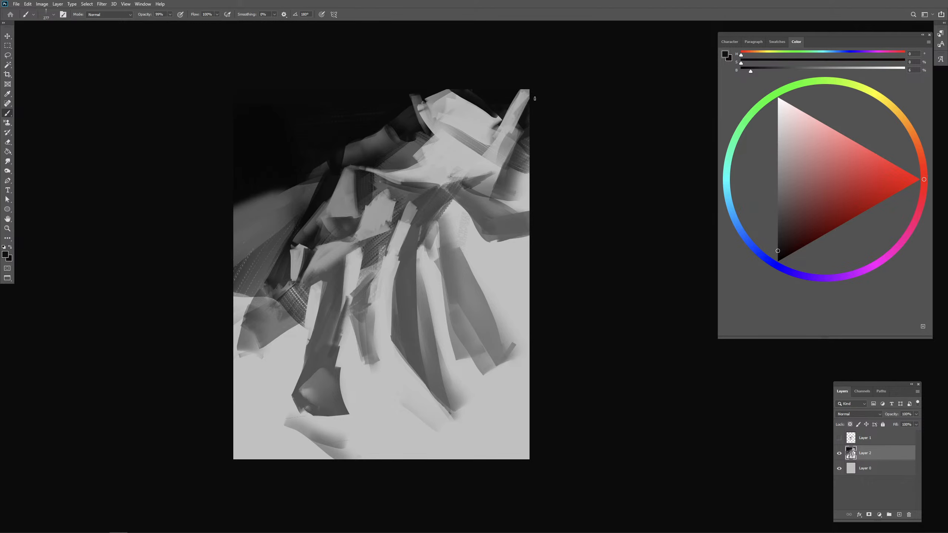
pyautogui.keyDown('alt'); pyautogui.click(518, 124); pyautogui.keyUp('alt')
pyautogui.moveTo(537, 118)
pyautogui.mouseDown()
pyautogui.moveTo(543, 107)
pyautogui.moveTo(492, 189)
pyautogui.mouseUp()
# Step: Trim the underside of the grey limb at the canvas's right edge with light-grey strokes
pyautogui.moveTo(479, 237); pyautogui.dragTo(470, 213)
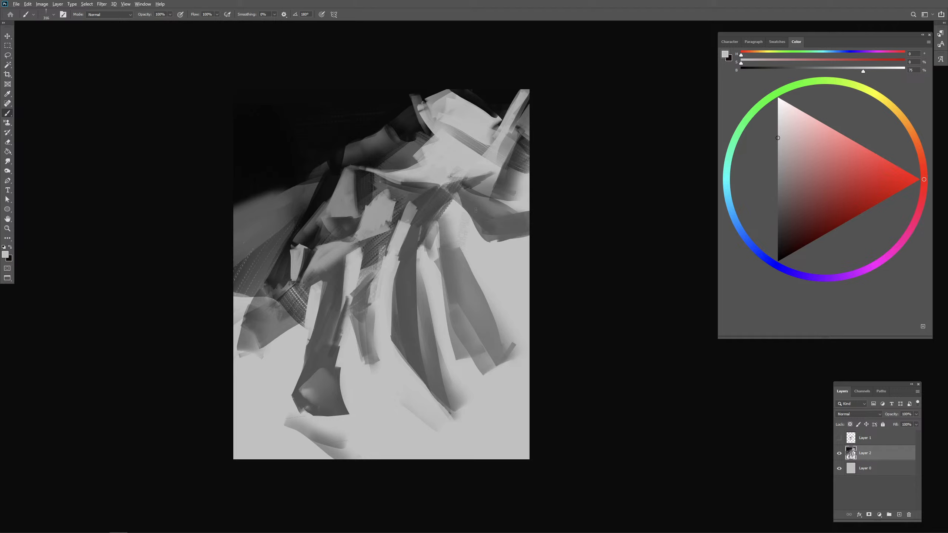
pyautogui.keyDown('alt'); pyautogui.click(466, 207); pyautogui.keyUp('alt')
pyautogui.keyDown('alt'); pyautogui.click(389, 116); pyautogui.keyUp('alt')
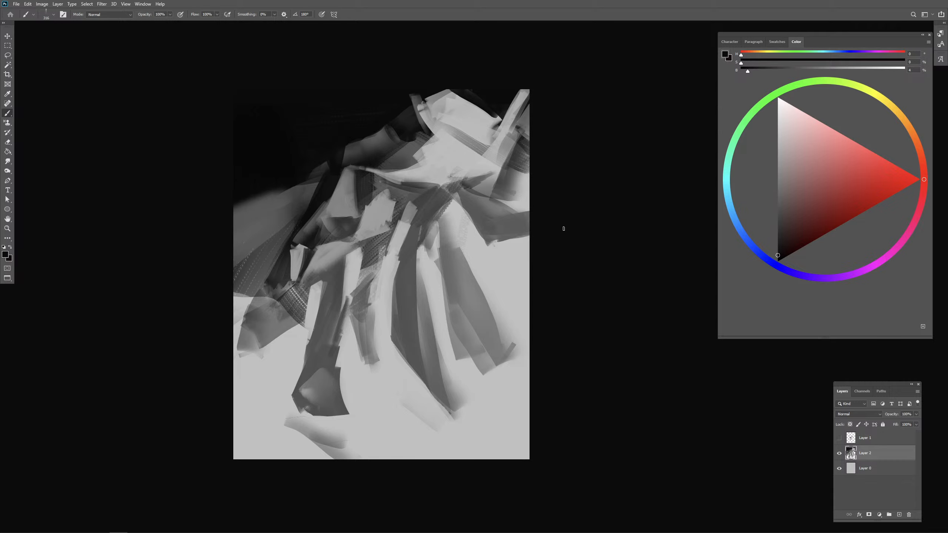
# Step: Trim the upper outer edge of the rightmost leg with sampled light grey and restate its side in sampled mid-grey
pyautogui.press(']')
pyautogui.keyDown('alt'); pyautogui.click(458, 212); pyautogui.keyUp('alt')
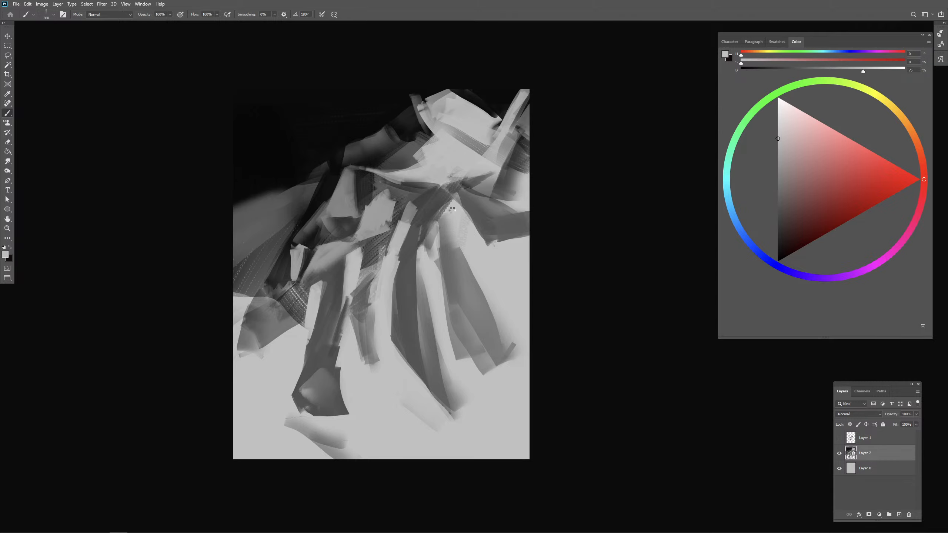
pyautogui.moveTo(455, 215)
pyautogui.mouseDown()
pyautogui.moveTo(441, 239)
pyautogui.moveTo(442, 221)
pyautogui.moveTo(481, 298)
pyautogui.mouseUp()
pyautogui.moveTo(473, 263); pyautogui.dragTo(506, 349)
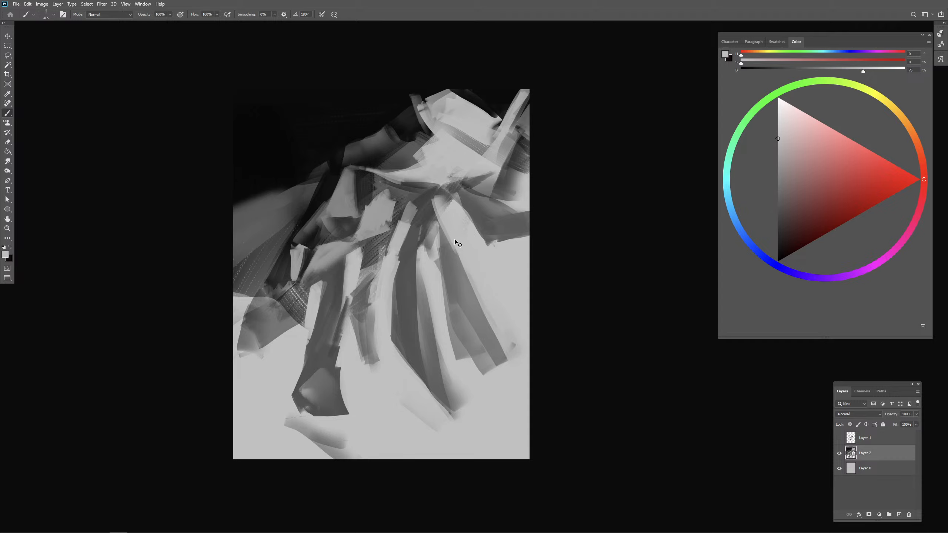
pyautogui.hotkey('ctrl', 'z')
pyautogui.keyDown('alt'); pyautogui.click(477, 312); pyautogui.keyUp('alt')
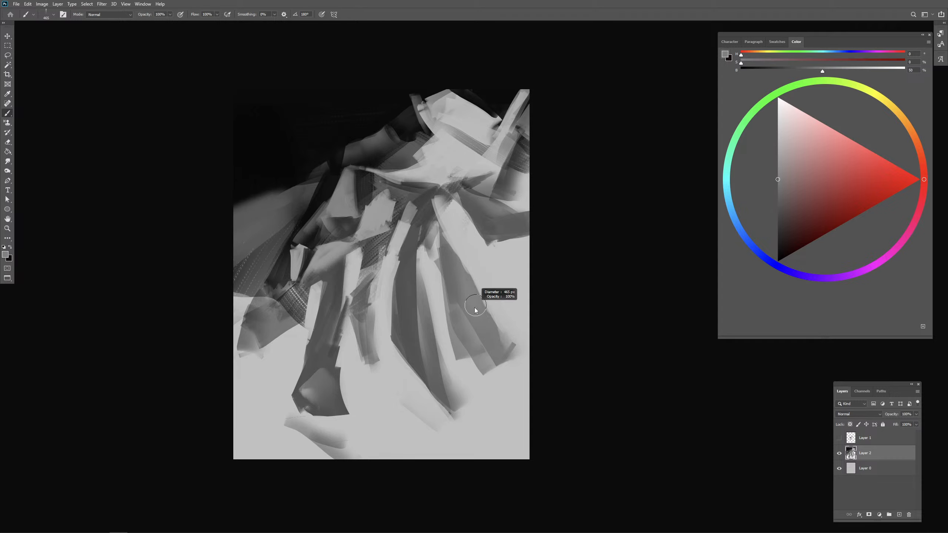
pyautogui.moveTo(465, 282); pyautogui.dragTo(435, 221)
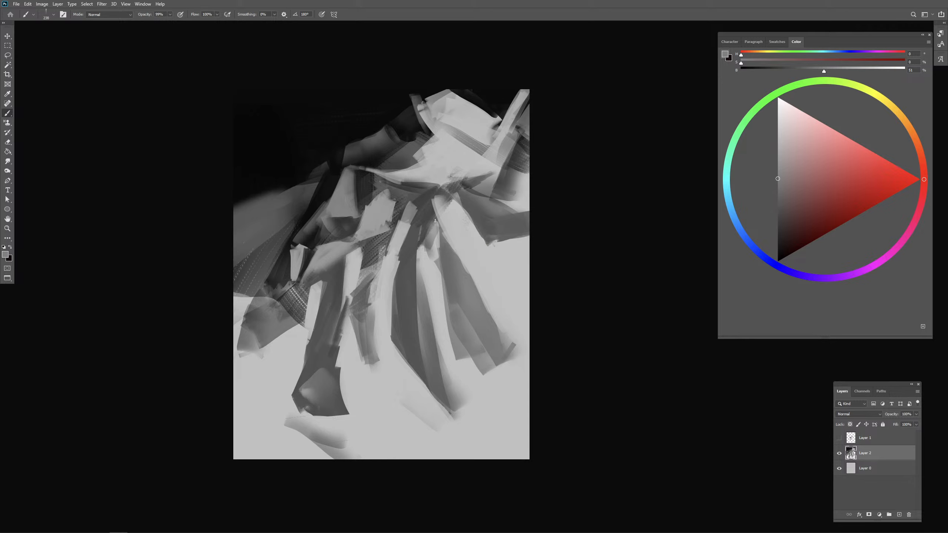
# Step: Add a dark-grey shadow stroke down the inner edge of the rightmost leg
pyautogui.keyDown('alt'); pyautogui.click(446, 247); pyautogui.keyUp('alt')
pyautogui.keyDown('alt'); pyautogui.click(364, 184); pyautogui.keyUp('alt')
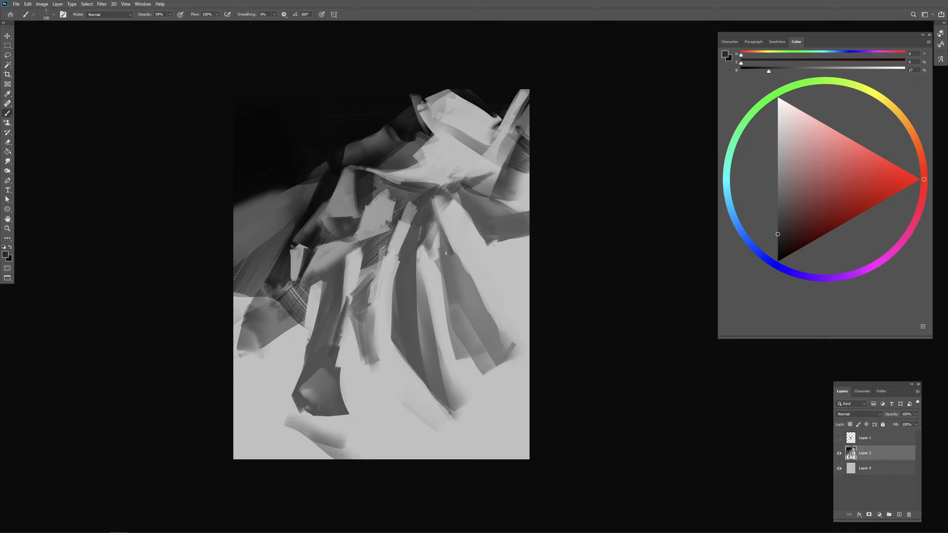
pyautogui.moveTo(452, 275); pyautogui.dragTo(443, 250)
pyautogui.press(']')
pyautogui.moveTo(437, 231); pyautogui.dragTo(441, 313)
pyautogui.hotkey('ctrl', 'z')
pyautogui.moveTo(439, 235)
pyautogui.mouseDown()
pyautogui.moveTo(436, 265)
pyautogui.moveTo(449, 337)
pyautogui.mouseUp()
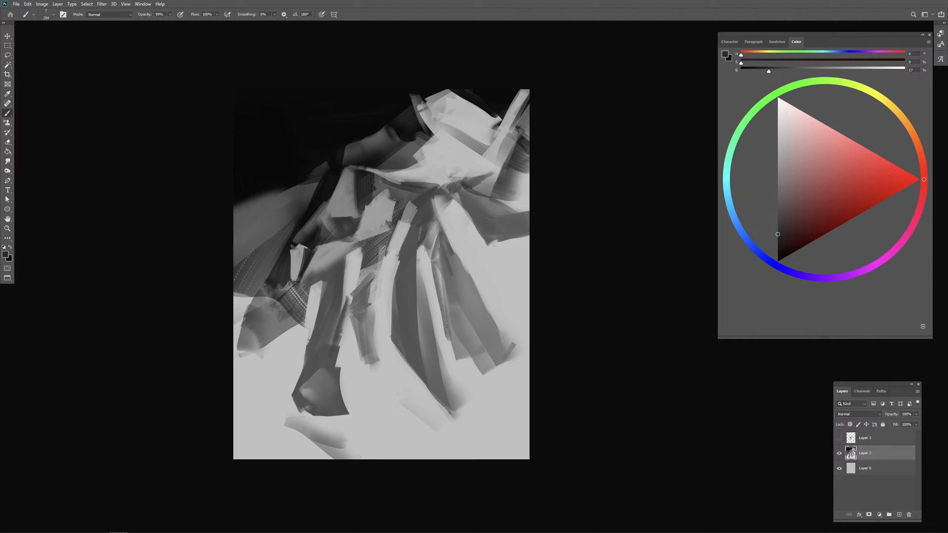
# Step: Fill the rightmost leg down to its foot with sampled mid-dark grey, raising the brush opacity to 100%
pyautogui.keyDown('alt'); pyautogui.click(443, 254); pyautogui.keyUp('alt')
pyautogui.moveTo(439, 239)
pyautogui.mouseDown()
pyautogui.moveTo(453, 340)
pyautogui.moveTo(485, 373)
pyautogui.mouseUp()
pyautogui.press('0')
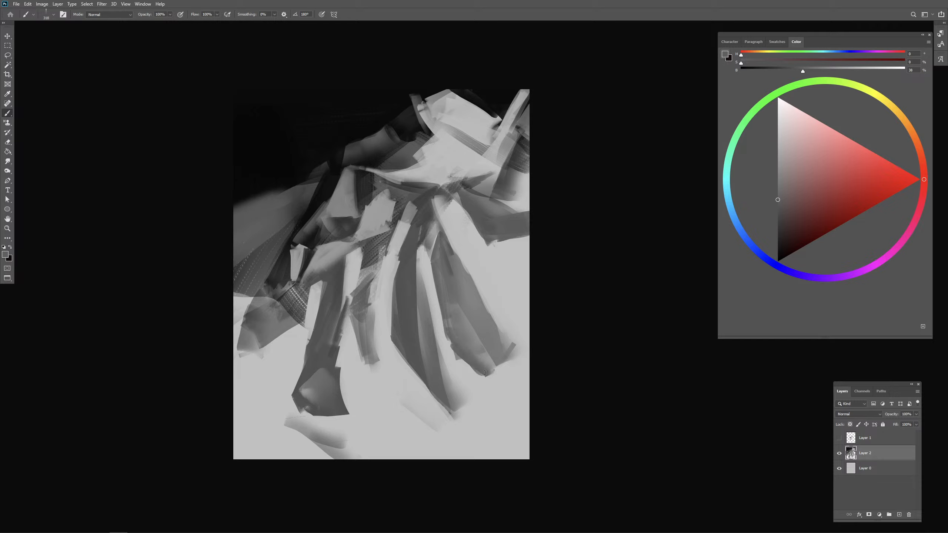
pyautogui.moveTo(454, 323)
pyautogui.mouseDown()
pyautogui.moveTo(468, 353)
pyautogui.moveTo(474, 327)
pyautogui.moveTo(480, 365)
pyautogui.moveTo(490, 362)
pyautogui.moveTo(480, 339)
pyautogui.moveTo(501, 366)
pyautogui.mouseUp()
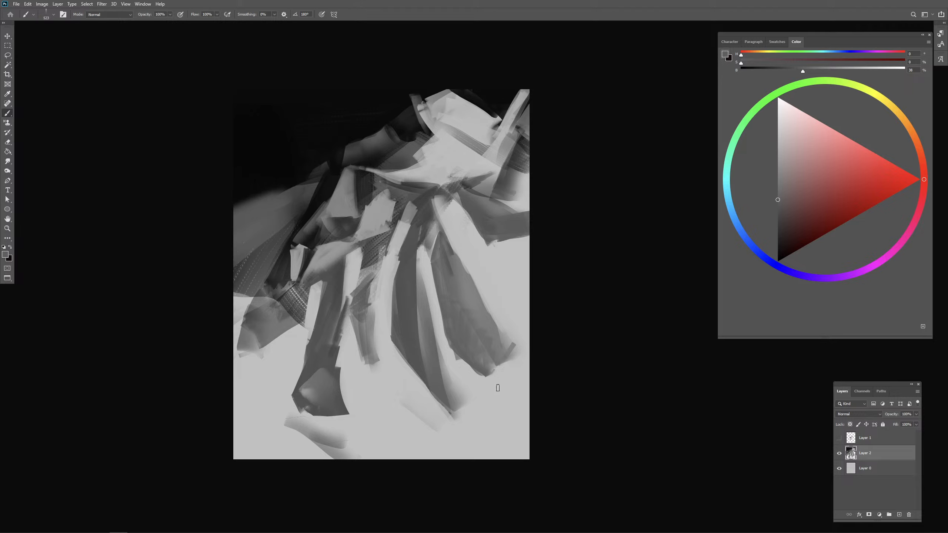
# Step: Extend the rightmost leg's foot in a broad sweep to the canvas's right edge with sampled mid-dark grey
pyautogui.keyDown('alt'); pyautogui.click(480, 359); pyautogui.keyUp('alt')
pyautogui.keyDown('alt'); pyautogui.click(475, 359); pyautogui.keyUp('alt')
pyautogui.moveTo(484, 366)
pyautogui.mouseDown()
pyautogui.moveTo(516, 363)
pyautogui.moveTo(506, 359)
pyautogui.moveTo(484, 373)
pyautogui.moveTo(536, 373)
pyautogui.moveTo(488, 366)
pyautogui.moveTo(478, 374)
pyautogui.moveTo(547, 370)
pyautogui.mouseUp()
pyautogui.hotkey('ctrl', 'z')
pyautogui.hotkey('ctrl', 'z')
pyautogui.hotkey('ctrl', 'z')
pyautogui.hotkey('ctrl', 'z')
pyautogui.hotkey('ctrl', 'z')
pyautogui.hotkey('ctrl', 'z')
pyautogui.keyDown('alt'); pyautogui.click(473, 363); pyautogui.keyUp('alt')
pyautogui.moveTo(474, 367)
pyautogui.mouseDown()
pyautogui.moveTo(530, 371)
pyautogui.moveTo(498, 365)
pyautogui.moveTo(493, 341)
pyautogui.moveTo(511, 362)
pyautogui.moveTo(519, 353)
pyautogui.moveTo(489, 338)
pyautogui.moveTo(533, 361)
pyautogui.moveTo(502, 336)
pyautogui.moveTo(539, 365)
pyautogui.moveTo(493, 346)
pyautogui.moveTo(508, 359)
pyautogui.mouseUp()
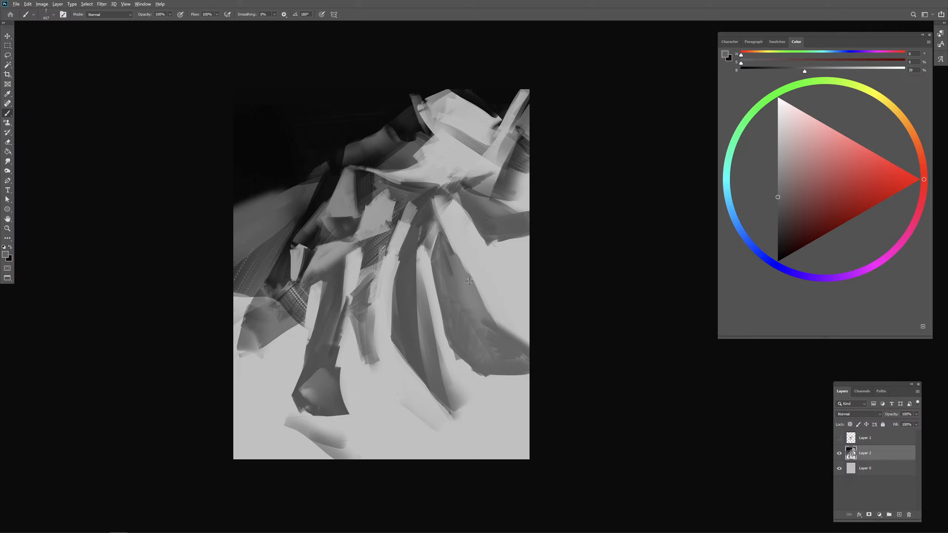
# Step: Darken the narrow upper end of the rightmost leg near the body with deeper greys
pyautogui.keyDown('alt'); pyautogui.click(473, 316); pyautogui.keyUp('alt')
pyautogui.click(778, 214)
pyautogui.press('9')
pyautogui.press('8')
pyautogui.moveTo(439, 236); pyautogui.dragTo(436, 213)
pyautogui.press('9')
pyautogui.press('9')
pyautogui.press('0')
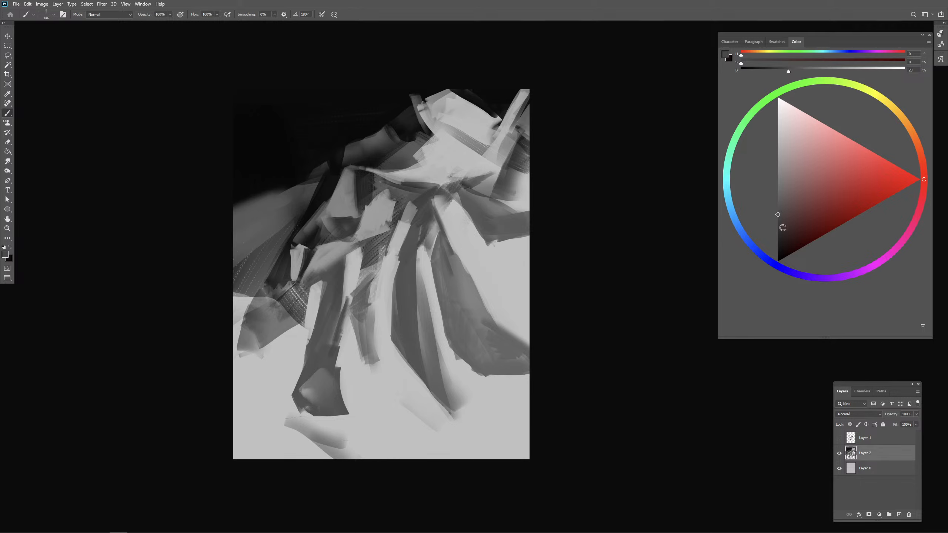
pyautogui.click(780, 229)
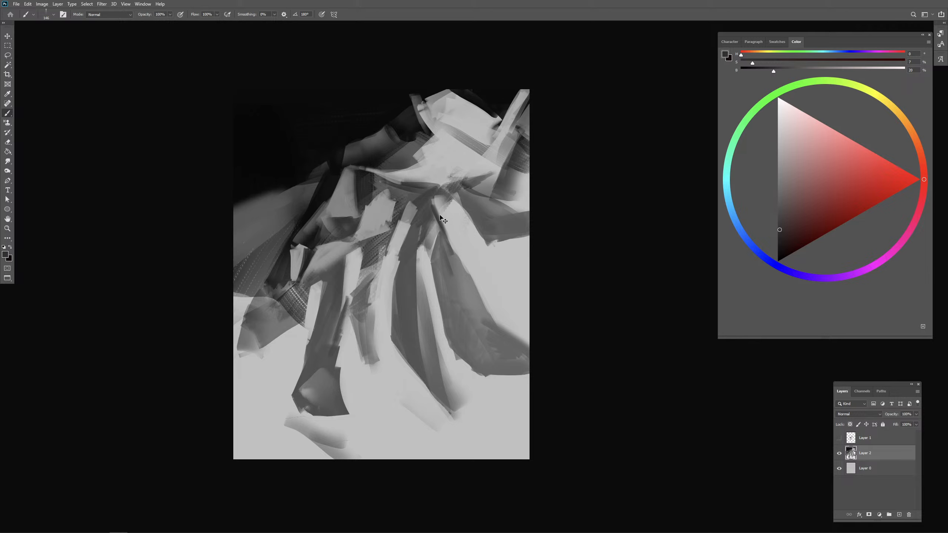
pyautogui.moveTo(434, 212); pyautogui.dragTo(435, 212)
pyautogui.moveTo(436, 217); pyautogui.dragTo(436, 216)
# Step: Paint a dark inner edge on the limb above the rightmost leg and blend it with sampled grey toward the canvas edge
pyautogui.moveTo(447, 197); pyautogui.dragTo(482, 244)
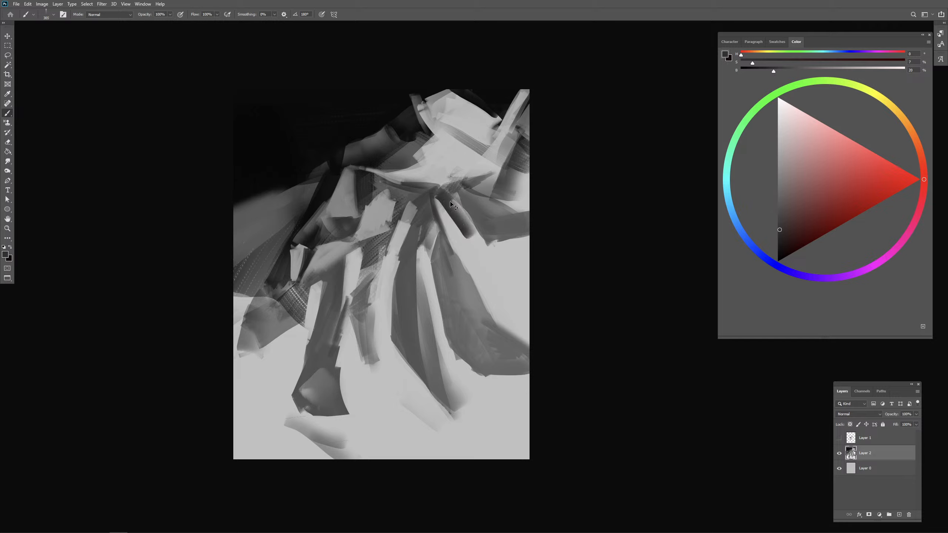
pyautogui.keyDown('alt'); pyautogui.click(452, 205); pyautogui.keyUp('alt')
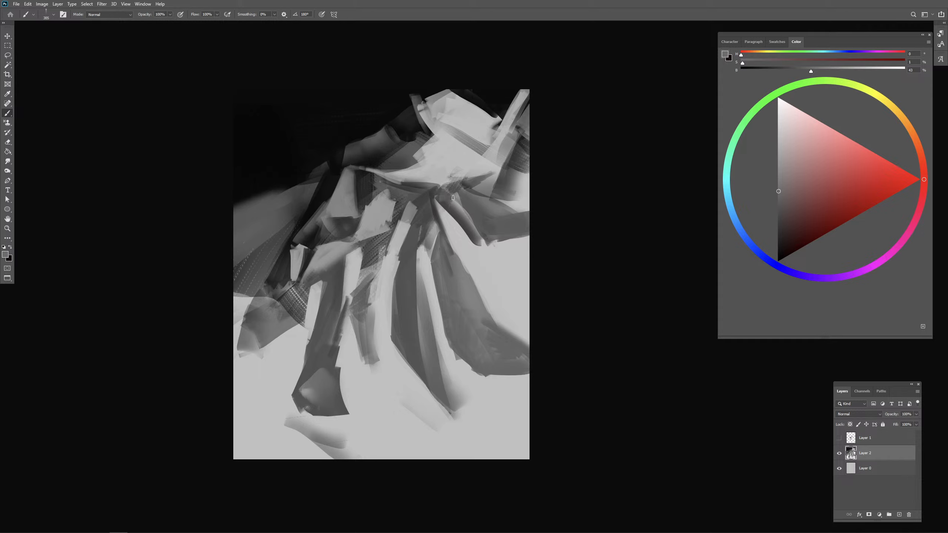
pyautogui.keyDown('alt'); pyautogui.click(452, 206); pyautogui.keyUp('alt')
pyautogui.moveTo(453, 206)
pyautogui.mouseDown()
pyautogui.moveTo(481, 247)
pyautogui.moveTo(533, 235)
pyautogui.moveTo(494, 246)
pyautogui.moveTo(530, 240)
pyautogui.mouseUp()
# Step: Lay a dark-grey band along the underside of that limb and sample its greys for blending
pyautogui.keyDown('alt'); pyautogui.click(474, 236); pyautogui.keyUp('alt')
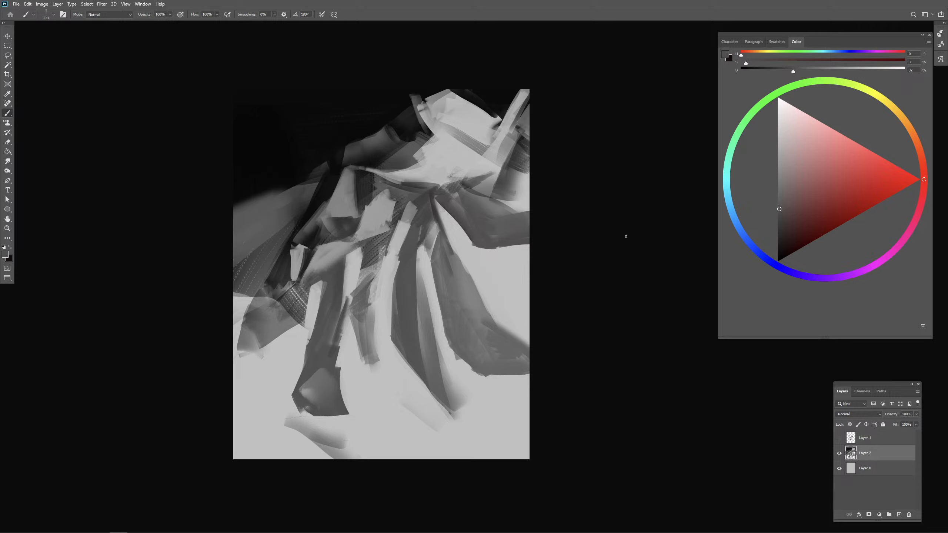
pyautogui.keyDown('alt'); pyautogui.click(487, 236); pyautogui.keyUp('alt')
pyautogui.moveTo(491, 238)
pyautogui.mouseDown()
pyautogui.moveTo(499, 241)
pyautogui.moveTo(467, 224)
pyautogui.moveTo(480, 245)
pyautogui.moveTo(525, 238)
pyautogui.moveTo(485, 246)
pyautogui.moveTo(526, 243)
pyautogui.moveTo(509, 227)
pyautogui.mouseUp()
pyautogui.keyDown('alt'); pyautogui.click(488, 235); pyautogui.keyUp('alt')
pyautogui.keyDown('alt'); pyautogui.click(330, 177); pyautogui.keyUp('alt')
pyautogui.hotkey('ctrl', 'z')
pyautogui.keyDown('alt'); pyautogui.click(469, 228); pyautogui.keyUp('alt')
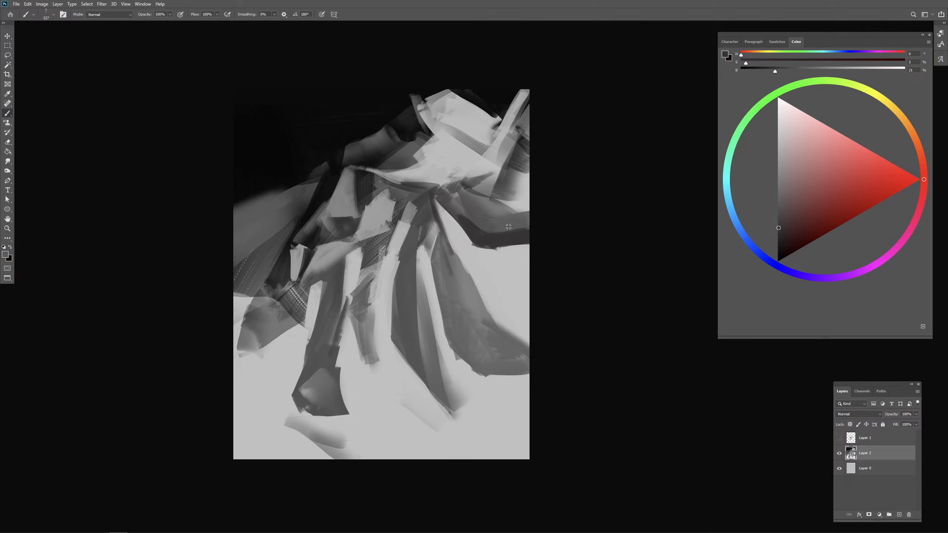
pyautogui.keyDown('alt'); pyautogui.click(509, 227); pyautogui.keyUp('alt')
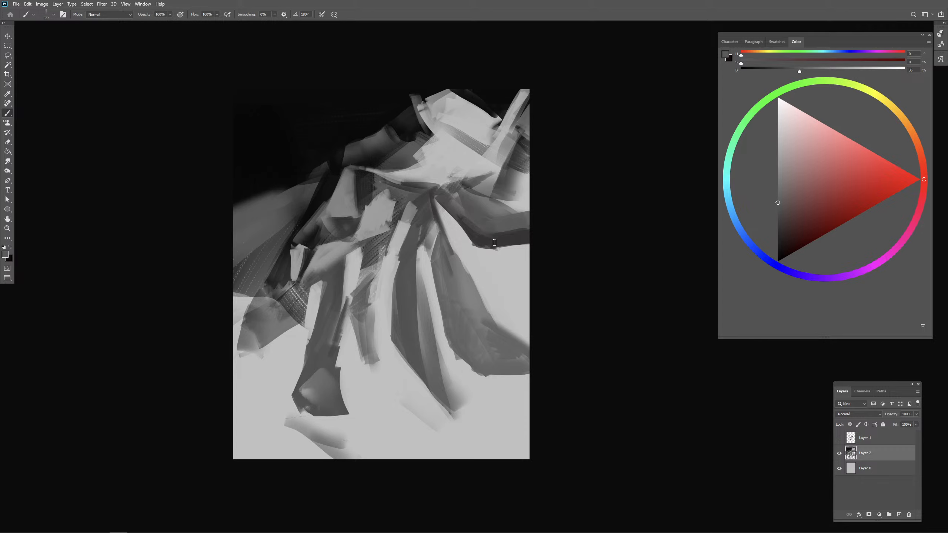
pyautogui.keyDown('alt'); pyautogui.click(499, 240); pyautogui.keyUp('alt')
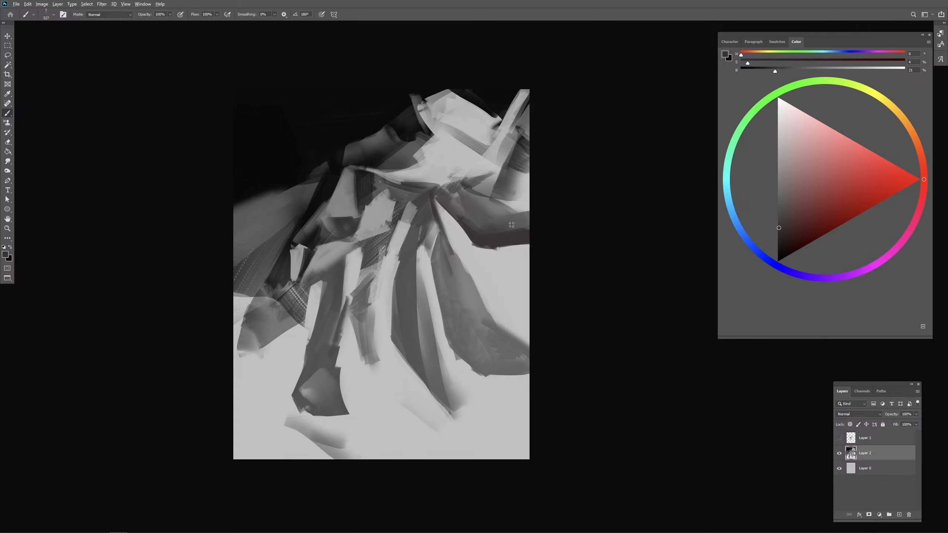
# Step: Draw a dark contour along the limb's upper edge out to the canvas edge and overlay a light-grey highlight above it
pyautogui.moveTo(511, 224)
pyautogui.mouseDown()
pyautogui.moveTo(474, 200)
pyautogui.moveTo(484, 201)
pyautogui.moveTo(462, 202)
pyautogui.moveTo(529, 216)
pyautogui.mouseUp()
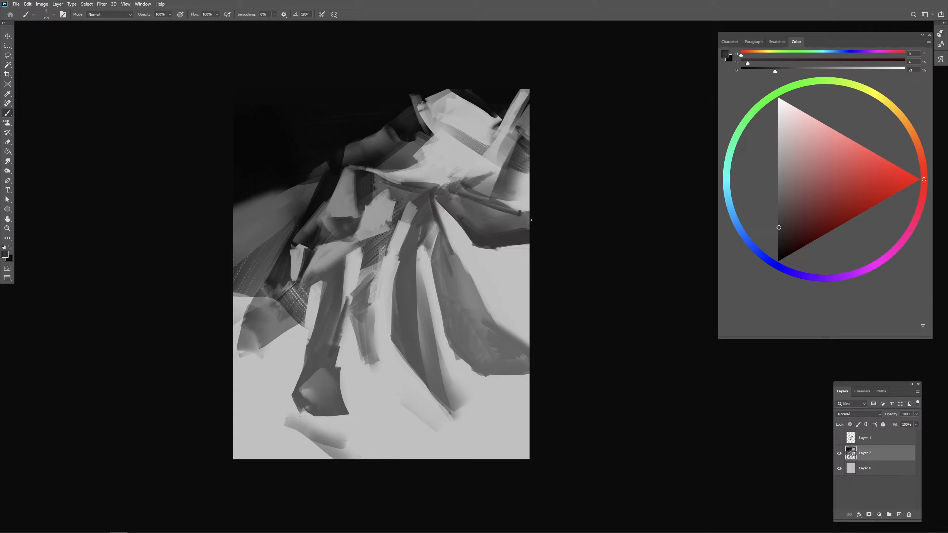
pyautogui.hotkey('ctrl', 'z')
pyautogui.moveTo(447, 191)
pyautogui.mouseDown()
pyautogui.moveTo(497, 213)
pyautogui.moveTo(530, 214)
pyautogui.mouseUp()
pyautogui.keyDown('alt'); pyautogui.click(522, 198); pyautogui.keyUp('alt')
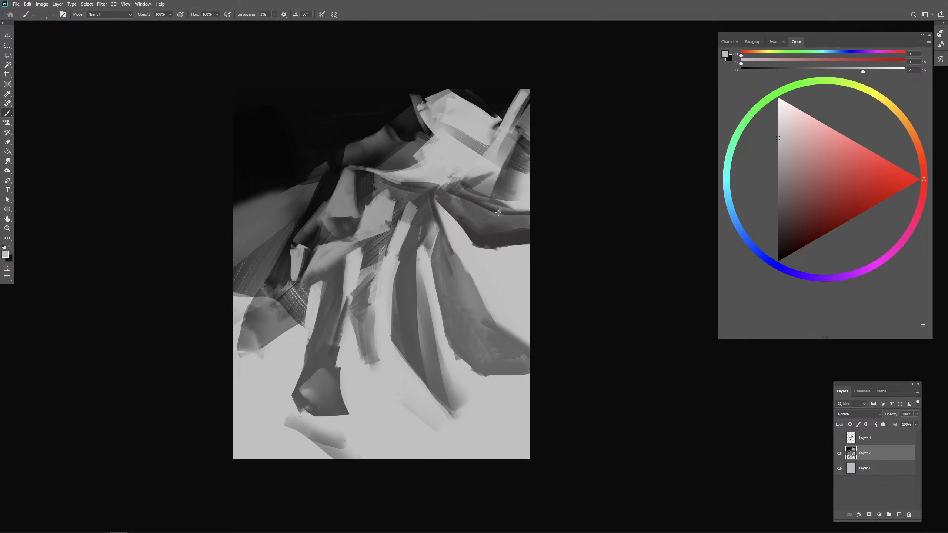
pyautogui.moveTo(488, 211)
pyautogui.mouseDown()
pyautogui.moveTo(446, 196)
pyautogui.moveTo(495, 202)
pyautogui.mouseUp()
pyautogui.moveTo(495, 199)
pyautogui.mouseDown()
pyautogui.moveTo(527, 200)
pyautogui.moveTo(508, 207)
pyautogui.mouseUp()
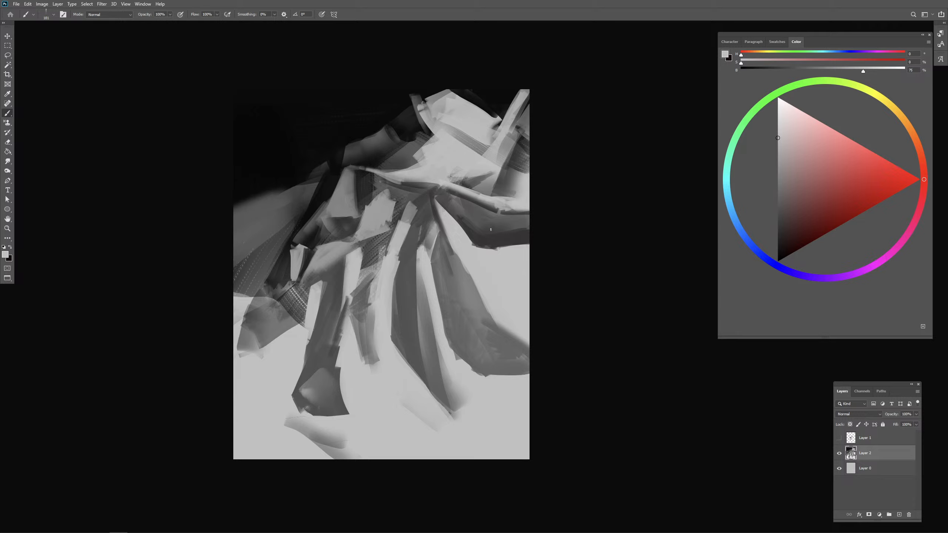
# Step: Rework the joint where the limb meets the body with dark grey and lighten the body plane just above it
pyautogui.keyDown('alt'); pyautogui.click(435, 192); pyautogui.keyUp('alt')
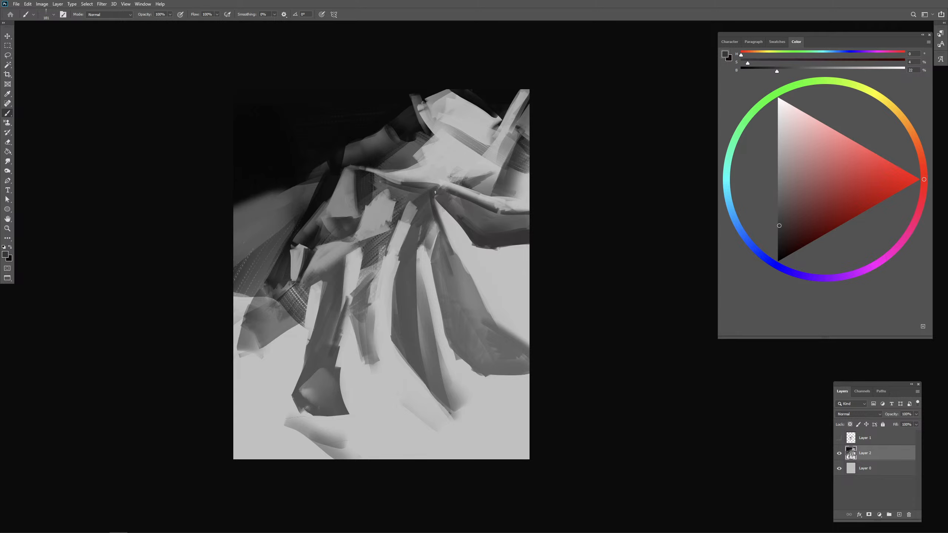
pyautogui.moveTo(435, 201)
pyautogui.mouseDown()
pyautogui.moveTo(445, 183)
pyautogui.moveTo(492, 168)
pyautogui.moveTo(465, 189)
pyautogui.mouseUp()
pyautogui.keyDown('alt'); pyautogui.click(483, 170); pyautogui.keyUp('alt')
pyautogui.keyDown('alt'); pyautogui.click(482, 167); pyautogui.keyUp('alt')
pyautogui.keyDown('alt'); pyautogui.click(465, 190); pyautogui.keyUp('alt')
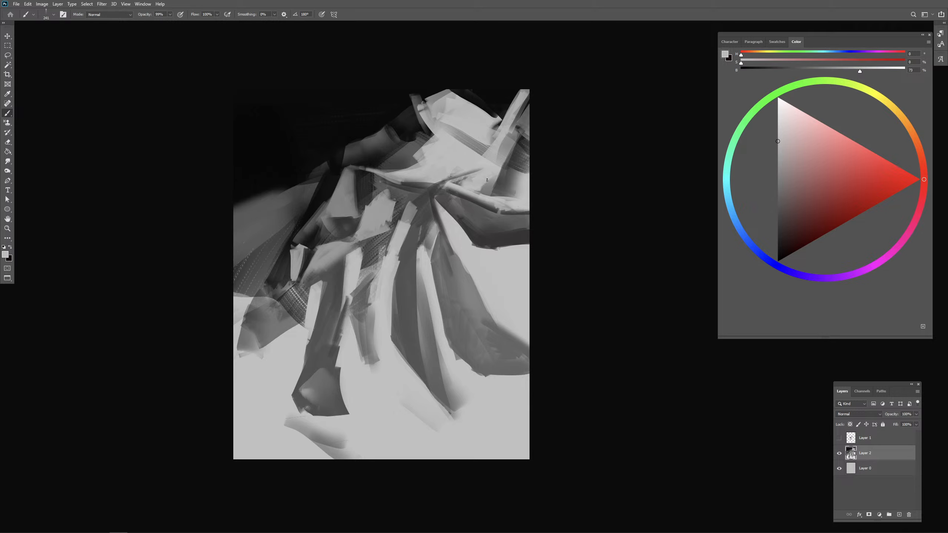
# Step: Sharpen the dark diagonal crease above the limb and clean its edges with sampled light greys
pyautogui.keyDown('alt'); pyautogui.click(501, 187); pyautogui.keyUp('alt')
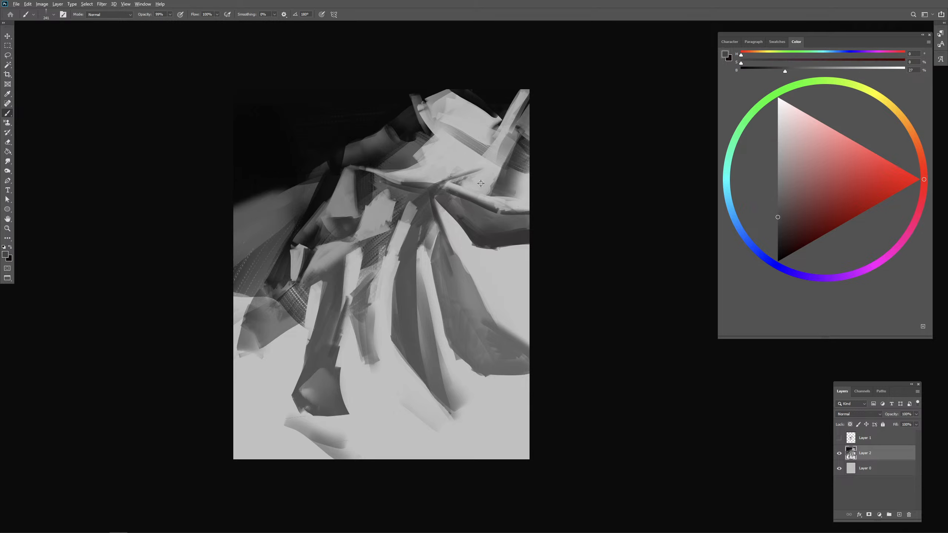
pyautogui.moveTo(483, 184)
pyautogui.mouseDown()
pyautogui.moveTo(448, 183)
pyautogui.moveTo(485, 166)
pyautogui.mouseUp()
pyautogui.keyDown('alt'); pyautogui.click(472, 183); pyautogui.keyUp('alt')
pyautogui.moveTo(452, 184); pyautogui.dragTo(475, 176)
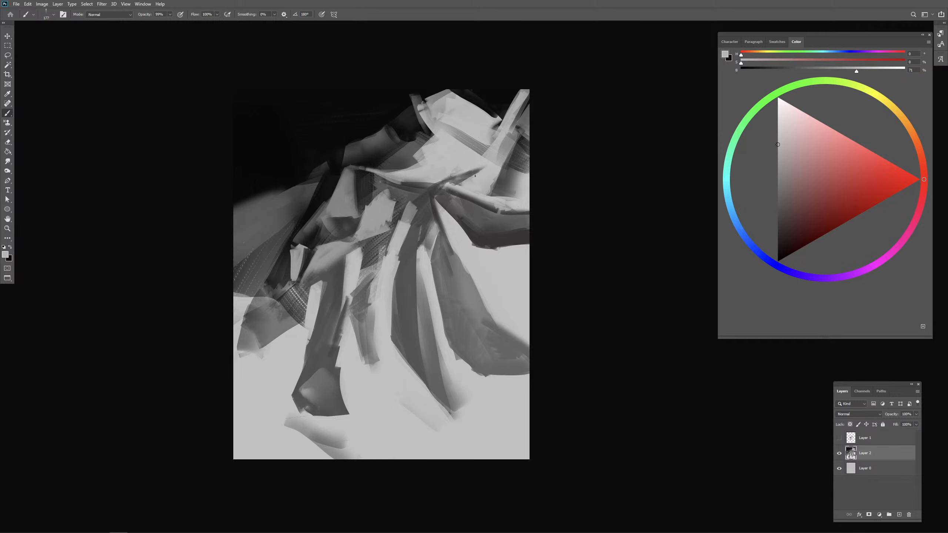
pyautogui.keyDown('alt'); pyautogui.click(458, 180); pyautogui.keyUp('alt')
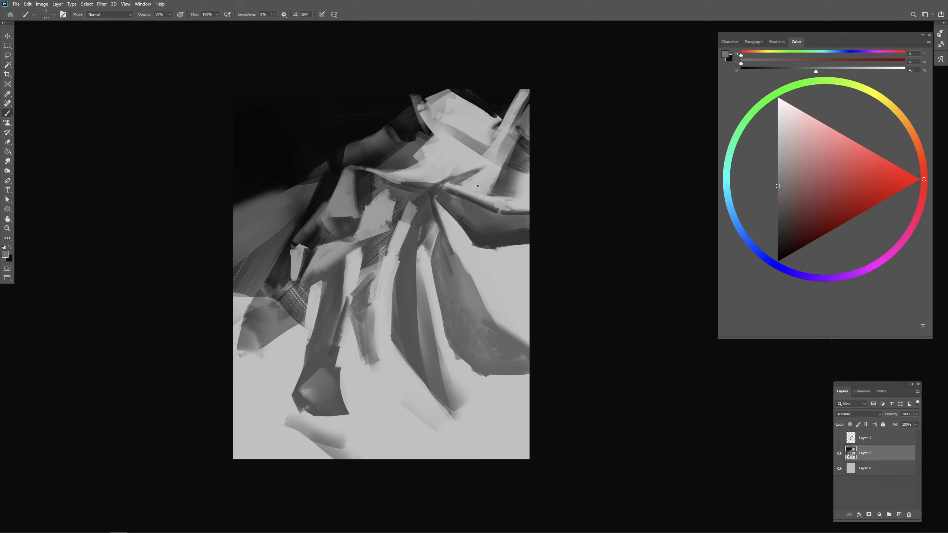
pyautogui.keyDown('alt'); pyautogui.click(480, 177); pyautogui.keyUp('alt')
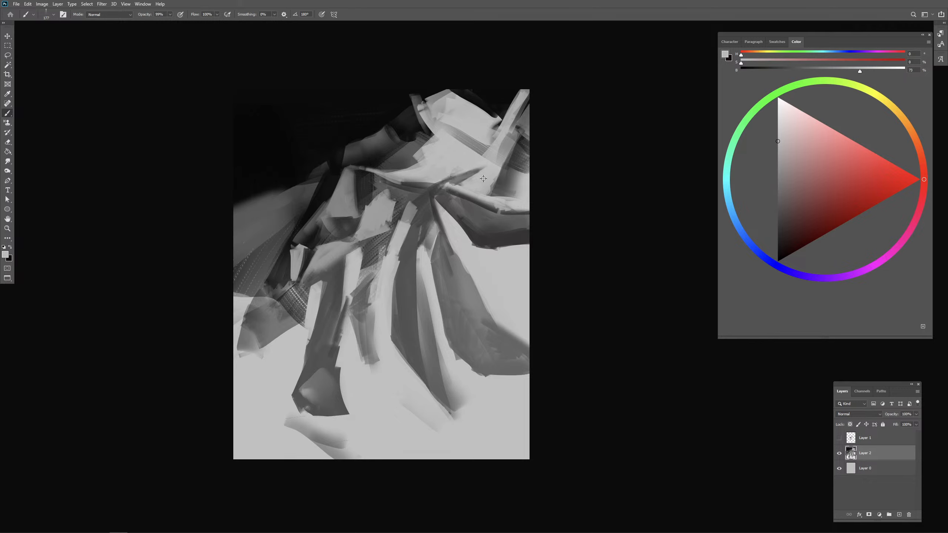
pyautogui.moveTo(468, 187)
pyautogui.mouseDown()
pyautogui.moveTo(479, 173)
pyautogui.moveTo(473, 181)
pyautogui.mouseUp()
# Step: Reshape the upper tip of the grey shoulder plane against the dark background using sampled dark and mid greys
pyautogui.keyDown('alt'); pyautogui.click(393, 146); pyautogui.keyUp('alt')
pyautogui.moveTo(378, 154)
pyautogui.mouseDown()
pyautogui.moveTo(392, 130)
pyautogui.moveTo(408, 131)
pyautogui.mouseUp()
pyautogui.keyDown('alt'); pyautogui.click(388, 137); pyautogui.keyUp('alt')
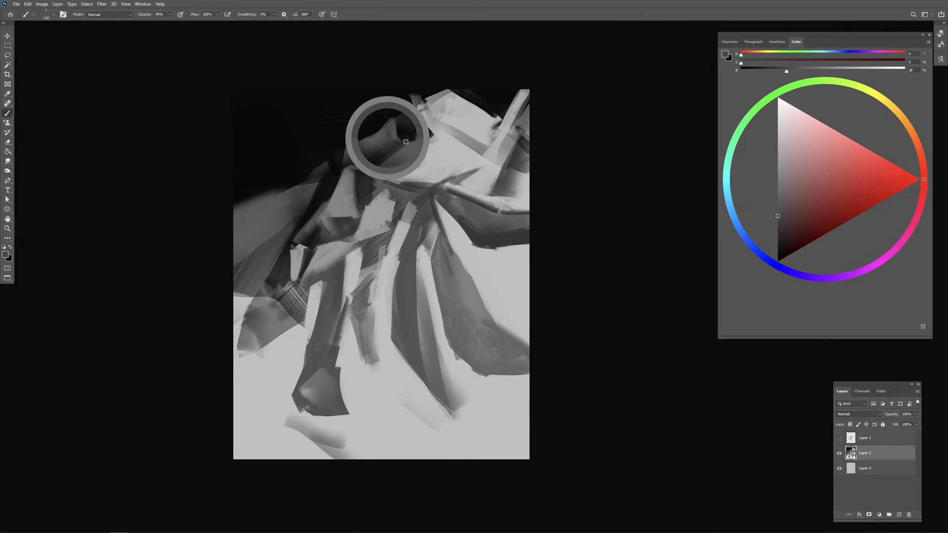
pyautogui.keyDown('alt'); pyautogui.click(432, 144); pyautogui.keyUp('alt')
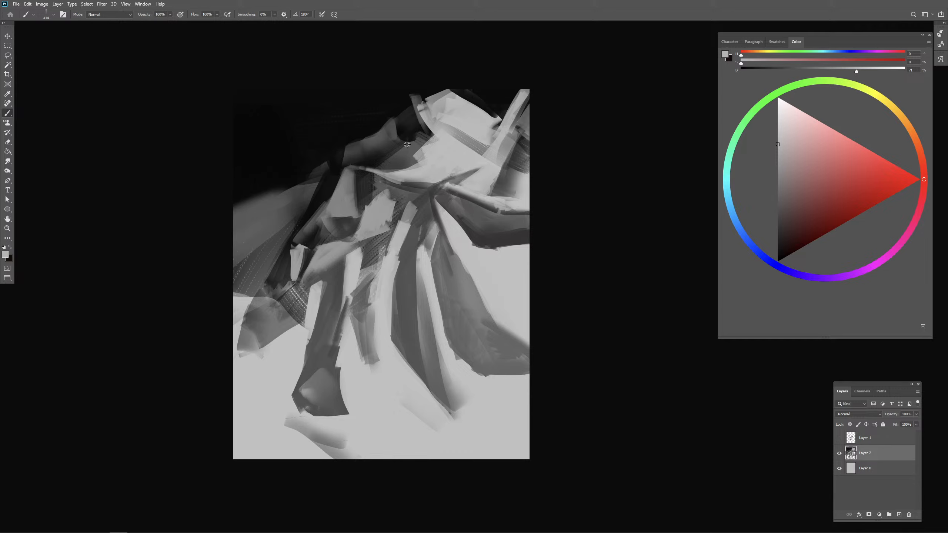
pyautogui.keyDown('alt'); pyautogui.click(405, 145); pyautogui.keyUp('alt')
pyautogui.moveTo(411, 150); pyautogui.dragTo(402, 140)
pyautogui.keyDown('alt'); pyautogui.click(412, 147); pyautogui.keyUp('alt')
pyautogui.keyDown('alt'); pyautogui.click(405, 141); pyautogui.keyUp('alt')
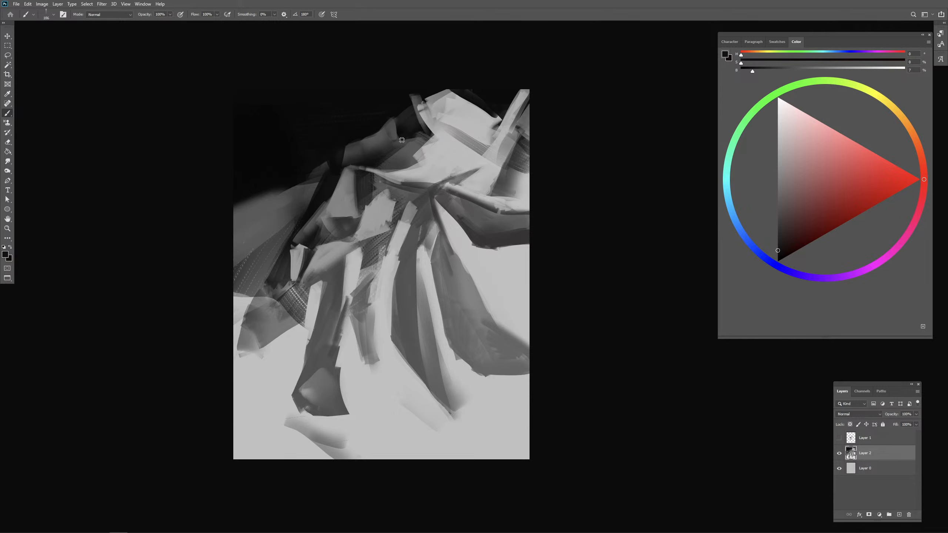
pyautogui.keyDown('alt'); pyautogui.click(413, 148); pyautogui.keyUp('alt')
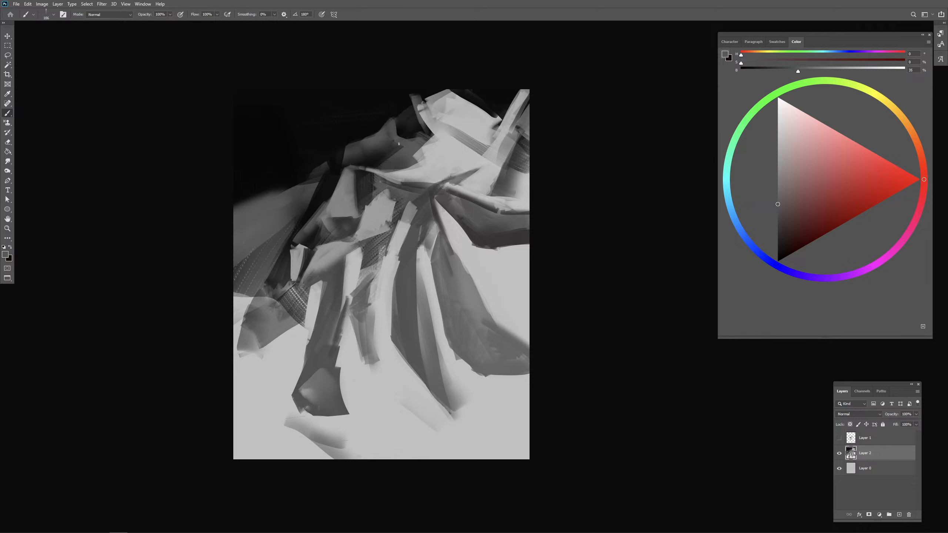
# Step: Add a dark textured patch beside the shoulder plane, overlapping the light body plane
pyautogui.keyDown('alt'); pyautogui.click(416, 136); pyautogui.keyUp('alt')
pyautogui.moveTo(420, 138)
pyautogui.mouseDown()
pyautogui.moveTo(430, 141)
pyautogui.moveTo(424, 149)
pyautogui.moveTo(448, 136)
pyautogui.moveTo(439, 152)
pyautogui.moveTo(435, 138)
pyautogui.moveTo(430, 164)
pyautogui.moveTo(442, 159)
pyautogui.moveTo(433, 167)
pyautogui.moveTo(445, 146)
pyautogui.mouseUp()
pyautogui.hotkey('ctrl', 'z')
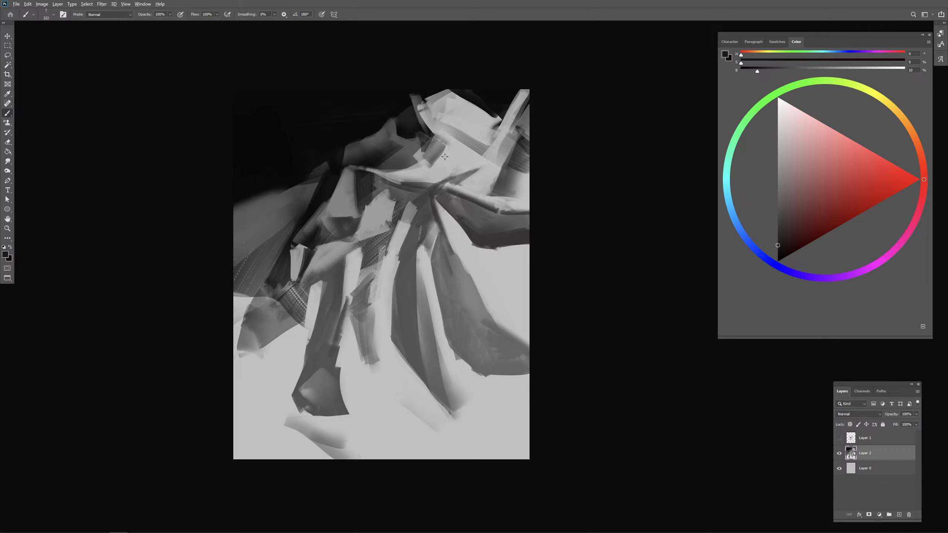
# Step: Soften the lower edge of the dark patch into the light body plane with sampled greys
pyautogui.keyDown('alt'); pyautogui.click(444, 160); pyautogui.keyUp('alt')
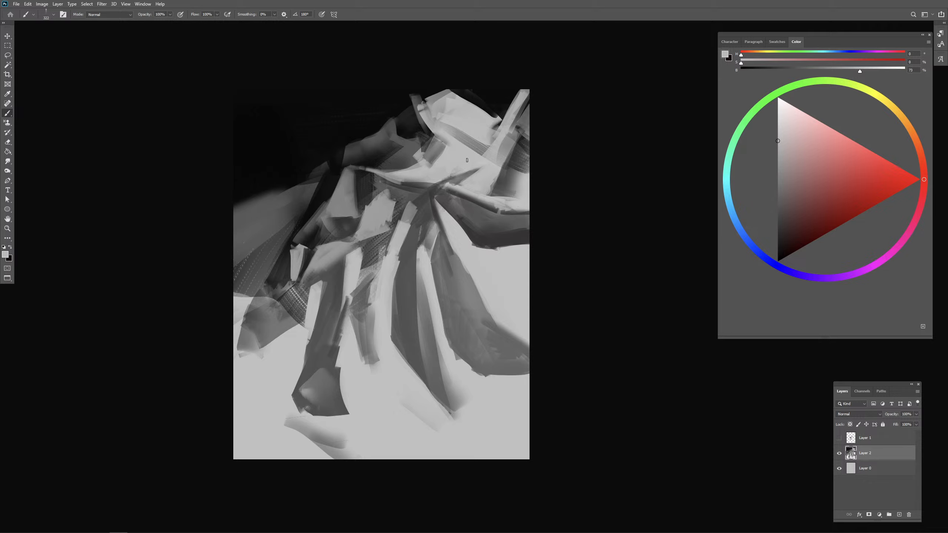
pyautogui.moveTo(435, 169)
pyautogui.mouseDown()
pyautogui.moveTo(445, 163)
pyautogui.moveTo(433, 174)
pyautogui.mouseUp()
pyautogui.keyDown('alt'); pyautogui.click(435, 154); pyautogui.keyUp('alt')
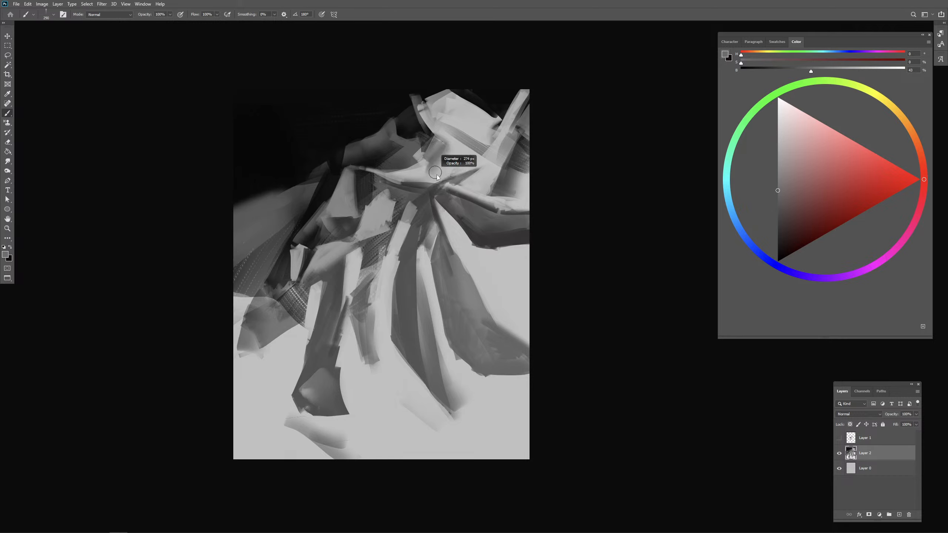
pyautogui.keyDown('alt'); pyautogui.click(460, 178); pyautogui.keyUp('alt')
pyautogui.moveTo(462, 176)
pyautogui.mouseDown()
pyautogui.moveTo(489, 166)
pyautogui.moveTo(454, 173)
pyautogui.mouseUp()
pyautogui.hotkey('ctrl', 'z')
pyautogui.hotkey('ctrl', 'z')
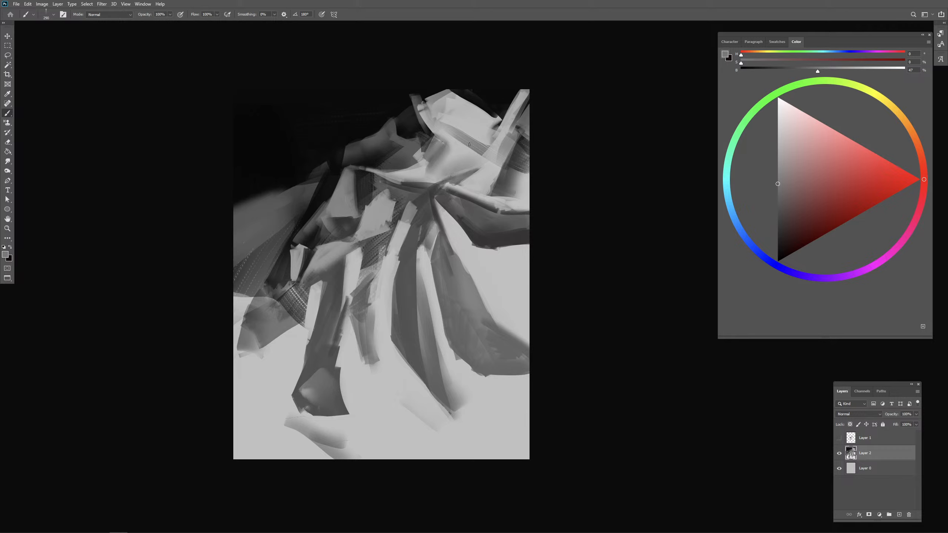
# Step: Cover the grey band across the upper body plane with light grey and restate the plane's upper edge in near-black
pyautogui.keyDown('alt'); pyautogui.click(470, 125); pyautogui.keyUp('alt')
pyautogui.moveTo(463, 120)
pyautogui.mouseDown()
pyautogui.moveTo(452, 126)
pyautogui.moveTo(463, 143)
pyautogui.moveTo(487, 144)
pyautogui.mouseUp()
pyautogui.keyDown('alt'); pyautogui.click(478, 98); pyautogui.keyUp('alt')
pyautogui.moveTo(479, 99)
pyautogui.mouseDown()
pyautogui.moveTo(492, 118)
pyautogui.moveTo(501, 113)
pyautogui.mouseUp()
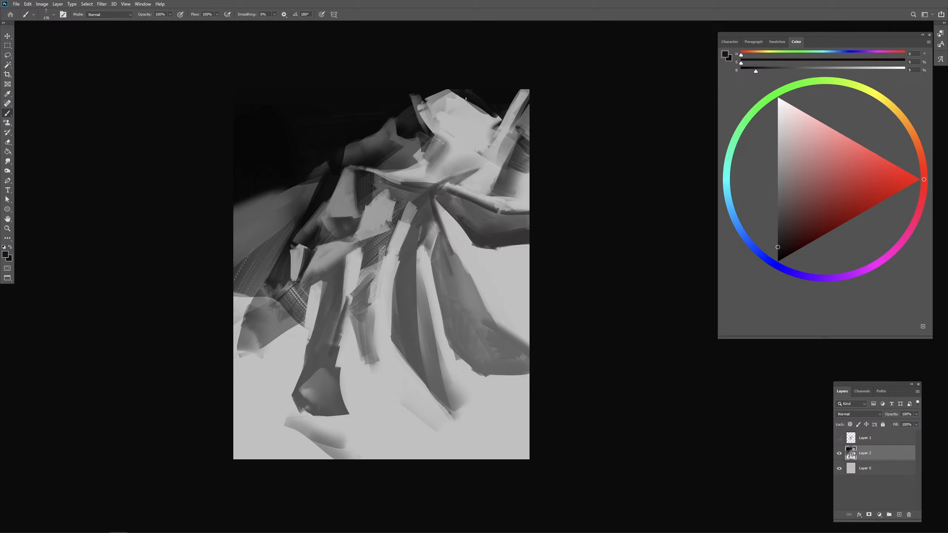
# Step: Cut back the light upper body plane's top edge with near-black and refine the narrow light strip beside it using sampled greys
pyautogui.moveTo(448, 103)
pyautogui.mouseDown()
pyautogui.moveTo(456, 89)
pyautogui.moveTo(428, 100)
pyautogui.moveTo(428, 111)
pyautogui.moveTo(419, 92)
pyautogui.moveTo(430, 111)
pyautogui.moveTo(435, 93)
pyautogui.moveTo(430, 110)
pyautogui.moveTo(460, 94)
pyautogui.mouseUp()
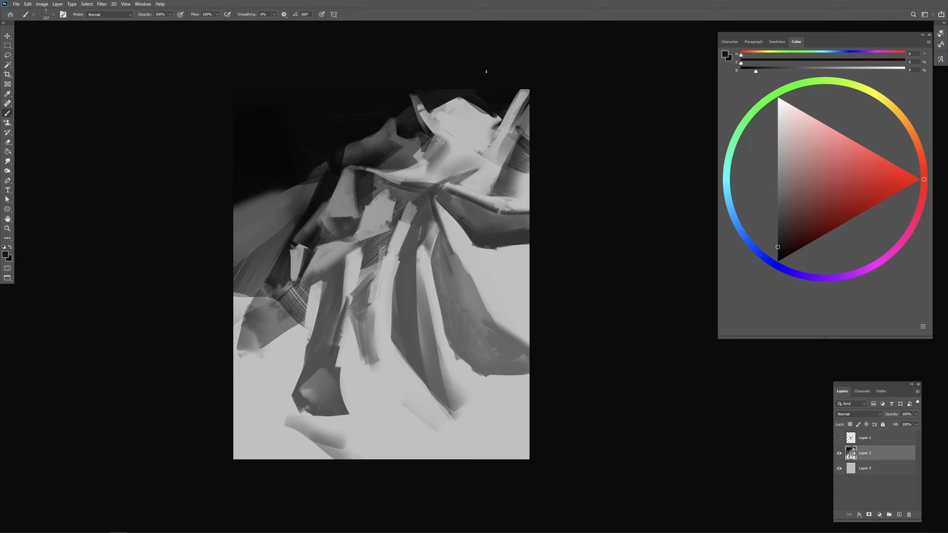
pyautogui.keyDown('alt'); pyautogui.click(437, 101); pyautogui.keyUp('alt')
pyautogui.moveTo(424, 94); pyautogui.dragTo(421, 103)
pyautogui.keyDown('alt'); pyautogui.click(430, 96); pyautogui.keyUp('alt')
pyautogui.moveTo(414, 104)
pyautogui.mouseDown()
pyautogui.moveTo(441, 91)
pyautogui.moveTo(400, 115)
pyautogui.moveTo(429, 98)
pyautogui.moveTo(412, 121)
pyautogui.moveTo(414, 105)
pyautogui.moveTo(406, 115)
pyautogui.moveTo(425, 145)
pyautogui.mouseUp()
pyautogui.keyDown('alt'); pyautogui.click(408, 100); pyautogui.keyUp('alt')
pyautogui.keyDown('alt'); pyautogui.click(416, 148); pyautogui.keyUp('alt')
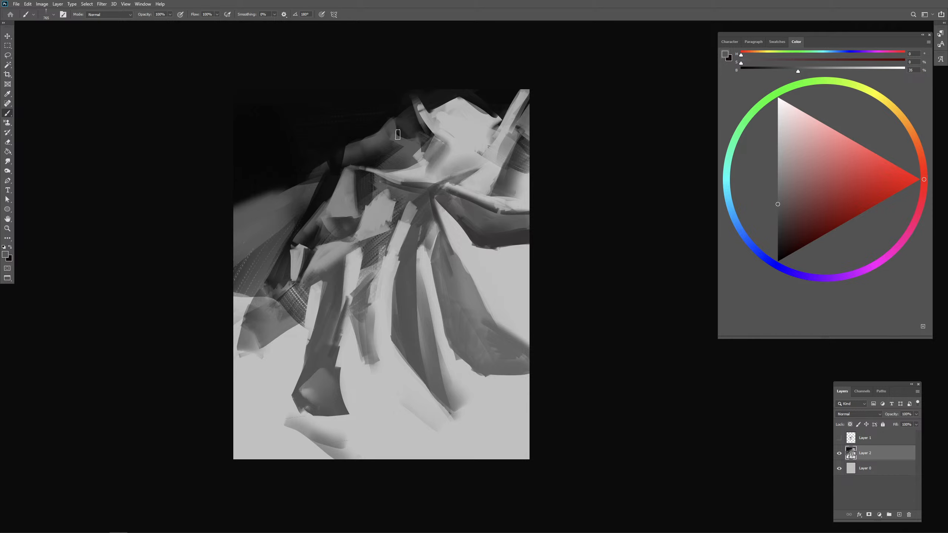
# Step: Darken the small plane between the shoulder and the narrow light strip with sampled grey at 99% brush opacity
pyautogui.press('9')
pyautogui.press('9')
pyautogui.keyDown('alt'); pyautogui.click(429, 143); pyautogui.keyUp('alt')
pyautogui.moveTo(430, 143); pyautogui.dragTo(418, 137)
pyautogui.press('0')
pyautogui.keyDown('alt'); pyautogui.click(400, 133); pyautogui.keyUp('alt')
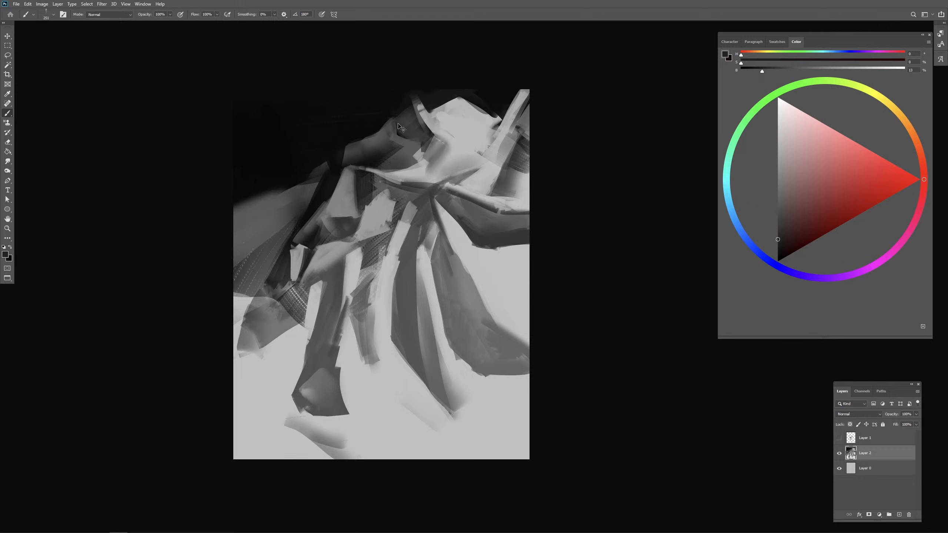
# Step: Sharpen the shoulder plane's upper tip with near-black taken from the dark background
pyautogui.keyDown('alt'); pyautogui.click(394, 113); pyautogui.keyUp('alt')
pyautogui.moveTo(393, 113); pyautogui.dragTo(398, 138)
pyautogui.click(413, 143)
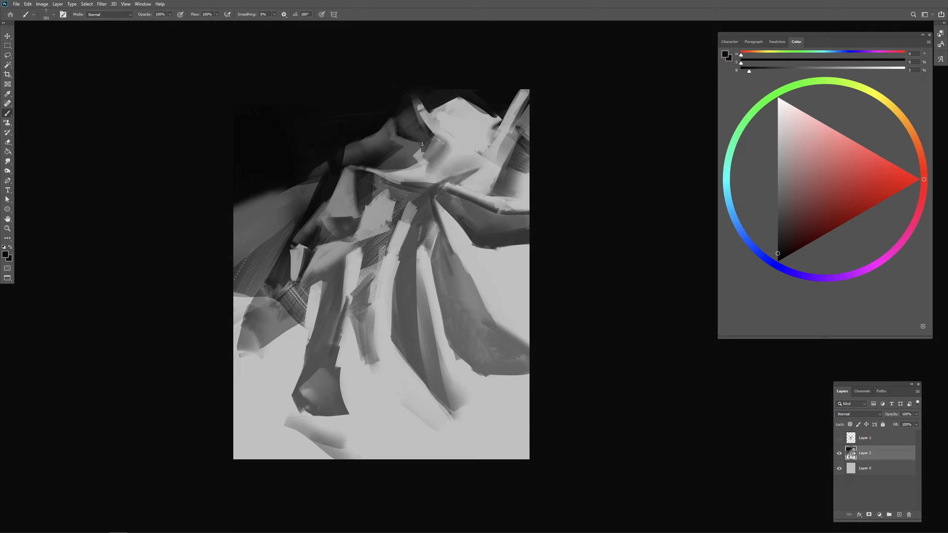
pyautogui.keyDown('alt'); pyautogui.click(388, 136); pyautogui.keyUp('alt')
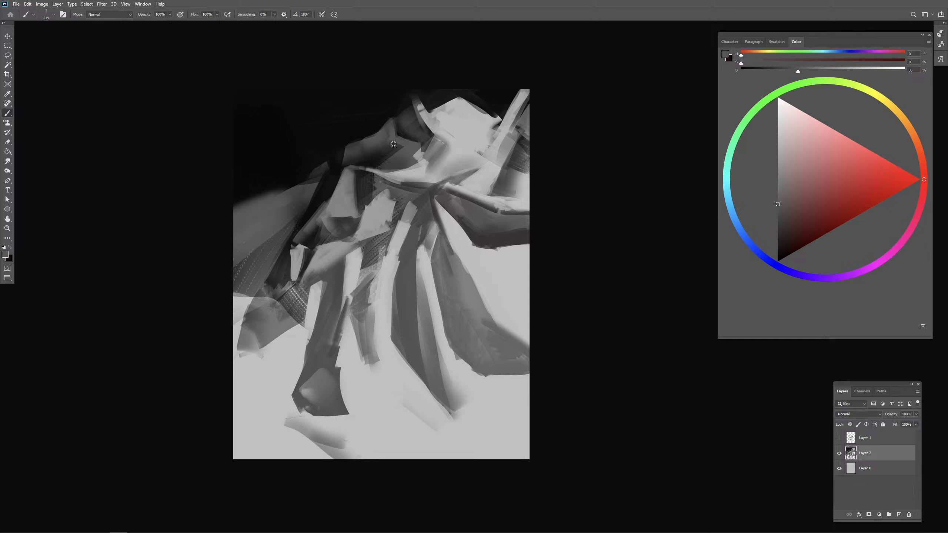
# Step: Extend the shoulder plane toward the light body in mid grey and shade its lower edge in dark grey
pyautogui.press(']')
pyautogui.keyDown('alt'); pyautogui.click(368, 163); pyautogui.keyUp('alt')
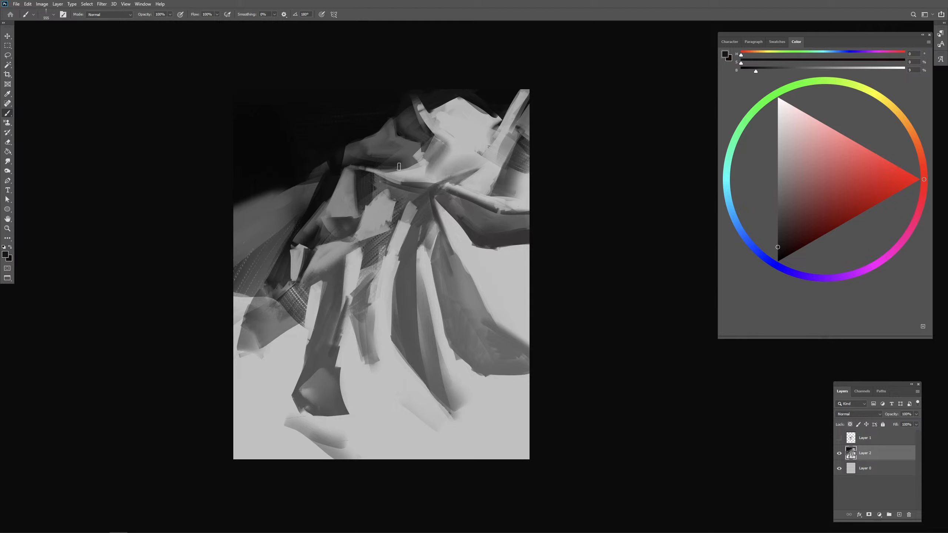
pyautogui.keyDown('alt'); pyautogui.click(389, 168); pyautogui.keyUp('alt')
pyautogui.press(']')
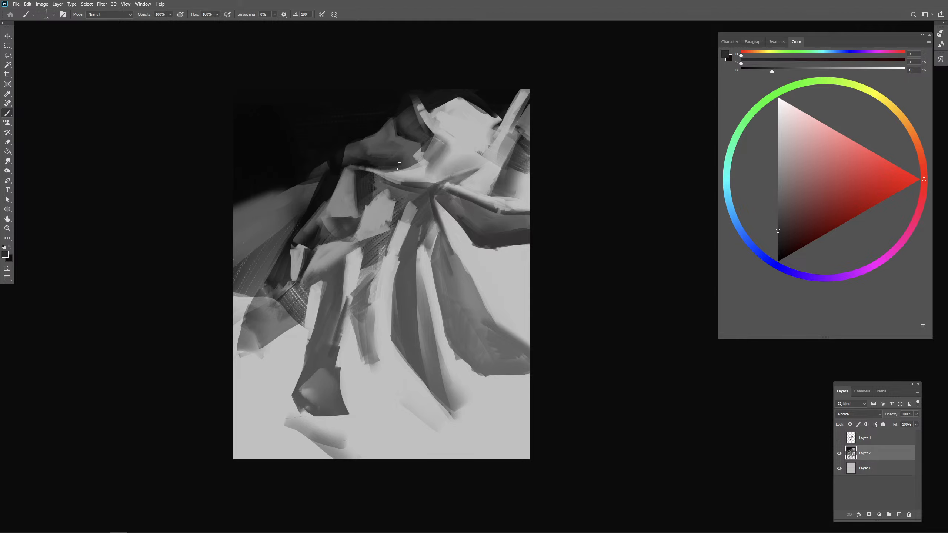
pyautogui.moveTo(408, 164); pyautogui.dragTo(412, 165)
pyautogui.keyDown('alt'); pyautogui.click(380, 141); pyautogui.keyUp('alt')
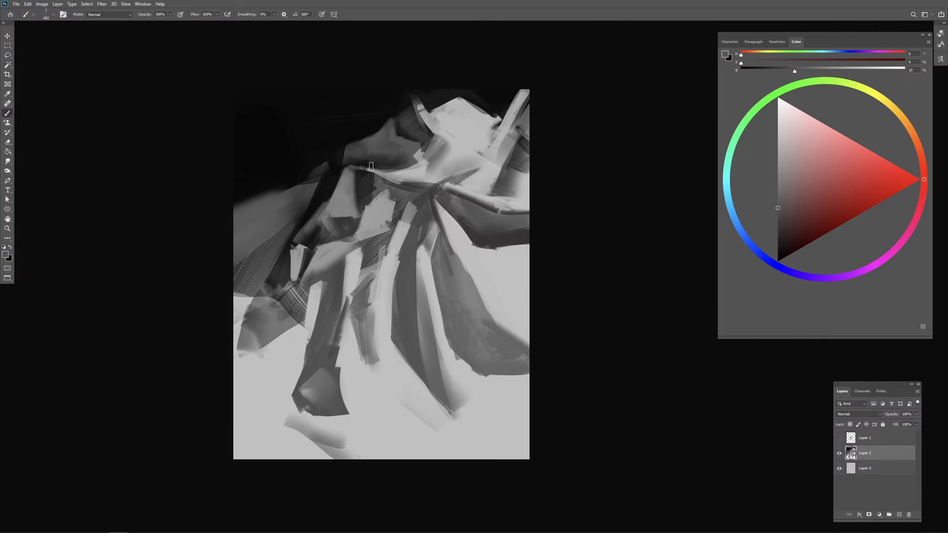
# Step: Refine the junction between the shoulder's lower corner and the pale ridge below it with sampled dark and mid greys
pyautogui.moveTo(375, 169); pyautogui.dragTo(338, 169)
pyautogui.keyDown('alt'); pyautogui.click(361, 174); pyautogui.keyUp('alt')
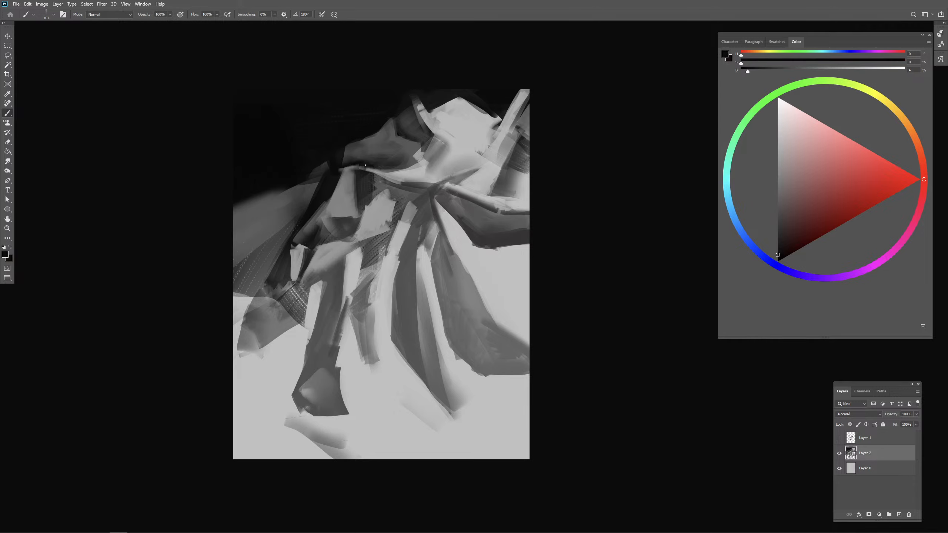
pyautogui.keyDown('alt'); pyautogui.click(344, 174); pyautogui.keyUp('alt')
pyautogui.keyDown('alt'); pyautogui.click(338, 181); pyautogui.keyUp('alt')
pyautogui.moveTo(338, 185); pyautogui.dragTo(338, 180)
pyautogui.keyDown('alt'); pyautogui.click(345, 174); pyautogui.keyUp('alt')
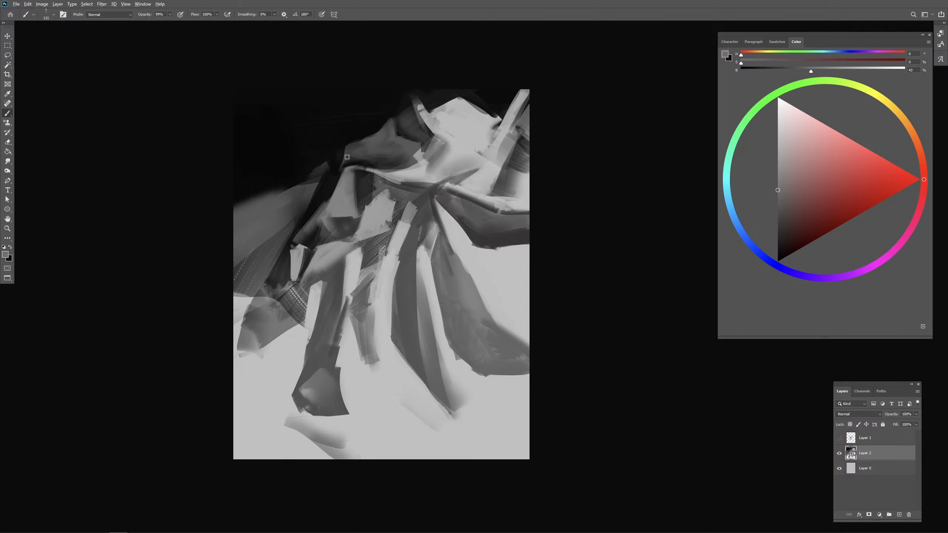
# Step: Separate the shoulder's lower corner from the neighbouring wing plane with near-black strokes
pyautogui.keyDown('alt'); pyautogui.click(347, 158); pyautogui.keyUp('alt')
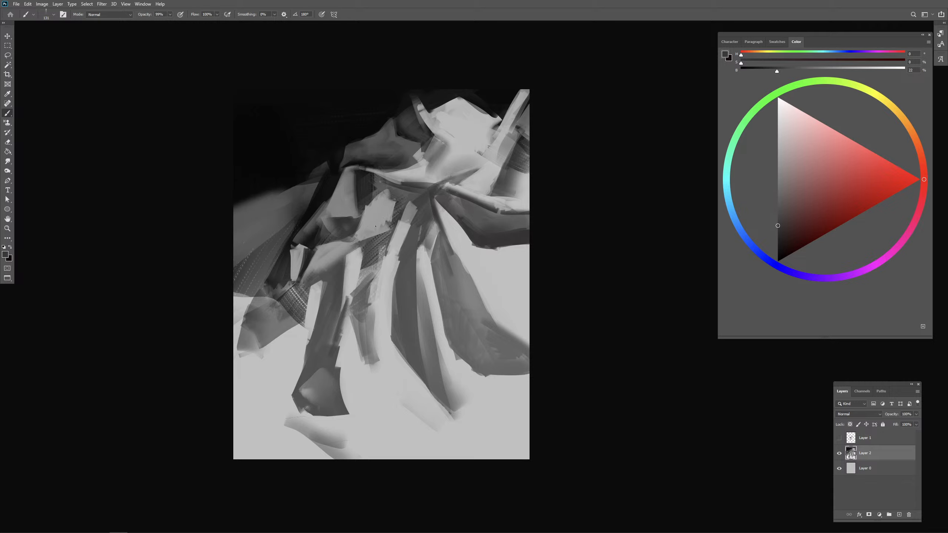
pyautogui.keyDown('alt'); pyautogui.click(361, 158); pyautogui.keyUp('alt')
pyautogui.moveTo(354, 163)
pyautogui.mouseDown()
pyautogui.moveTo(381, 162)
pyautogui.moveTo(340, 166)
pyautogui.moveTo(310, 180)
pyautogui.moveTo(317, 188)
pyautogui.moveTo(321, 163)
pyautogui.moveTo(314, 170)
pyautogui.mouseUp()
pyautogui.keyDown('alt'); pyautogui.click(331, 176); pyautogui.keyUp('alt')
pyautogui.keyDown('alt'); pyautogui.click(361, 157); pyautogui.keyUp('alt')
pyautogui.keyDown('alt'); pyautogui.click(333, 170); pyautogui.keyUp('alt')
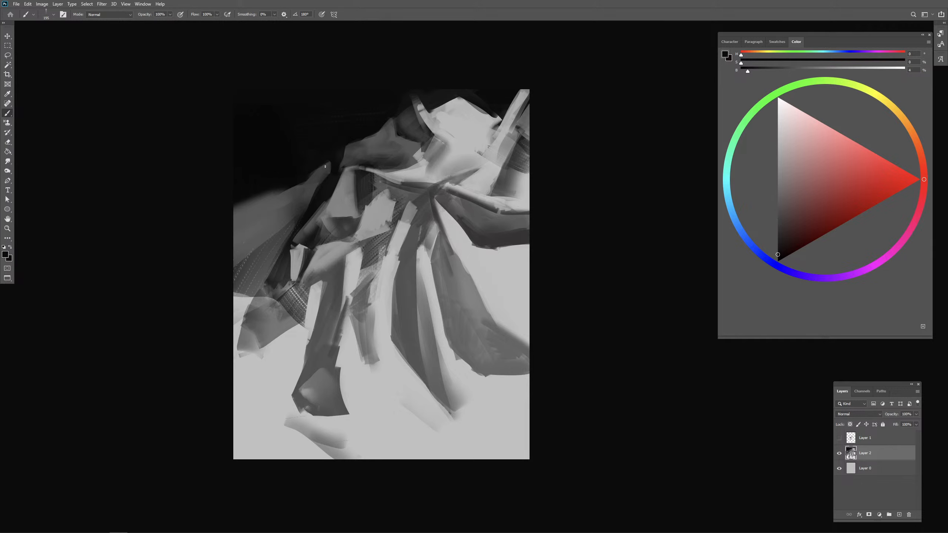
# Step: Brighten the wing plane's pointed tip and fill the plane below it with sampled mid grey
pyautogui.keyDown('alt'); pyautogui.click(323, 171); pyautogui.keyUp('alt')
pyautogui.keyDown('alt'); pyautogui.click(279, 209); pyautogui.keyUp('alt')
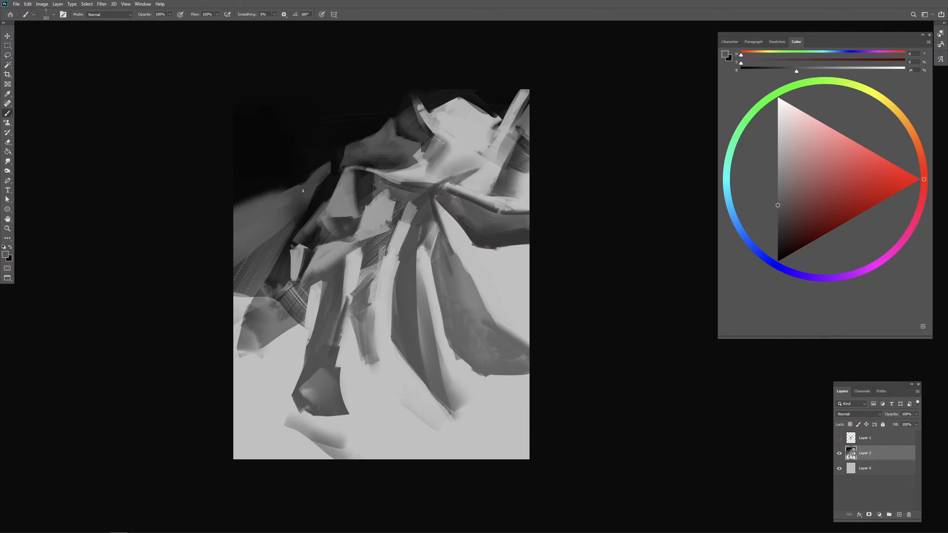
pyautogui.moveTo(286, 196); pyautogui.dragTo(315, 188)
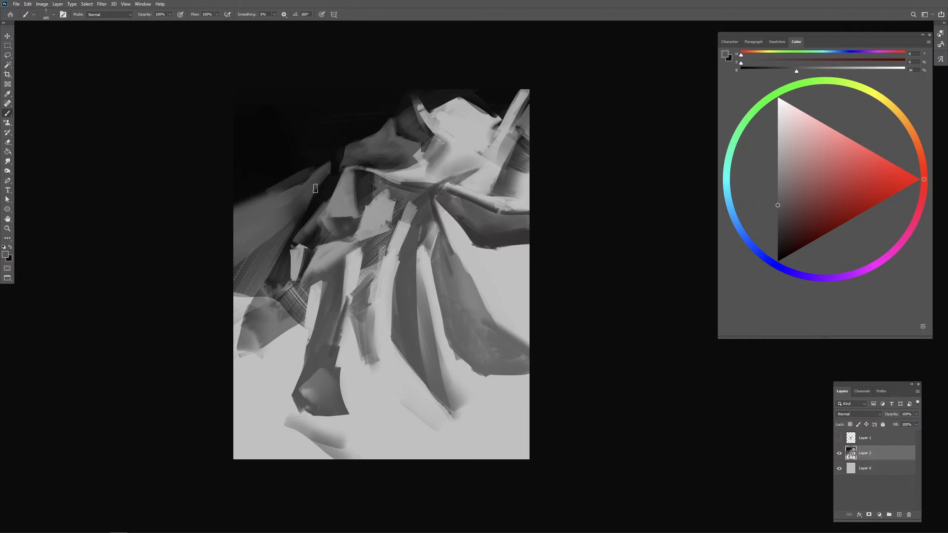
pyautogui.keyDown('alt'); pyautogui.click(283, 174); pyautogui.keyUp('alt')
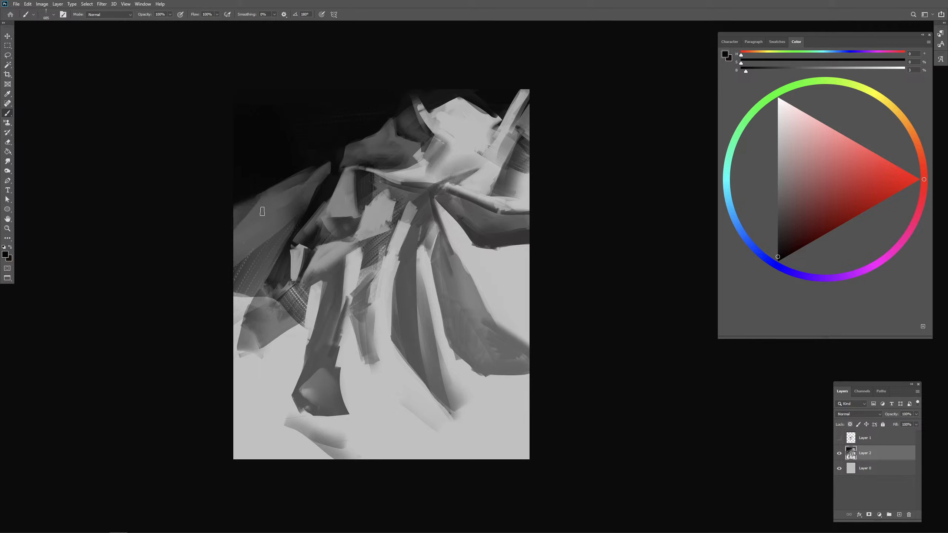
# Step: Rework the wing plane's long upper edge with sampled mid grey and trim it against the background in near-black
pyautogui.moveTo(262, 211); pyautogui.dragTo(244, 210)
pyautogui.keyDown('alt'); pyautogui.click(260, 206); pyautogui.keyUp('alt')
pyautogui.moveTo(283, 196); pyautogui.dragTo(269, 191)
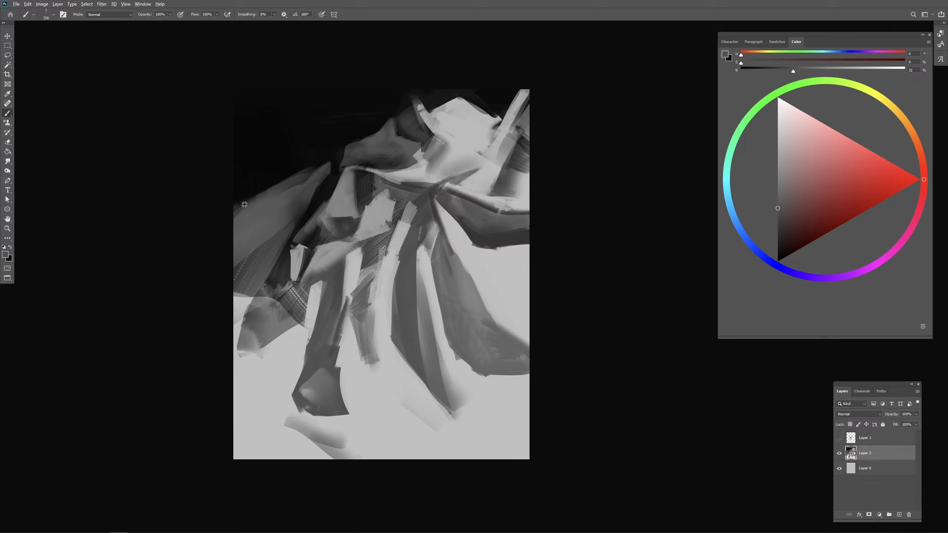
pyautogui.keyDown('alt'); pyautogui.click(282, 194); pyautogui.keyUp('alt')
pyautogui.keyDown('alt'); pyautogui.click(293, 166); pyautogui.keyUp('alt')
pyautogui.moveTo(295, 168)
pyautogui.mouseDown()
pyautogui.moveTo(305, 174)
pyautogui.moveTo(294, 175)
pyautogui.moveTo(327, 163)
pyautogui.mouseUp()
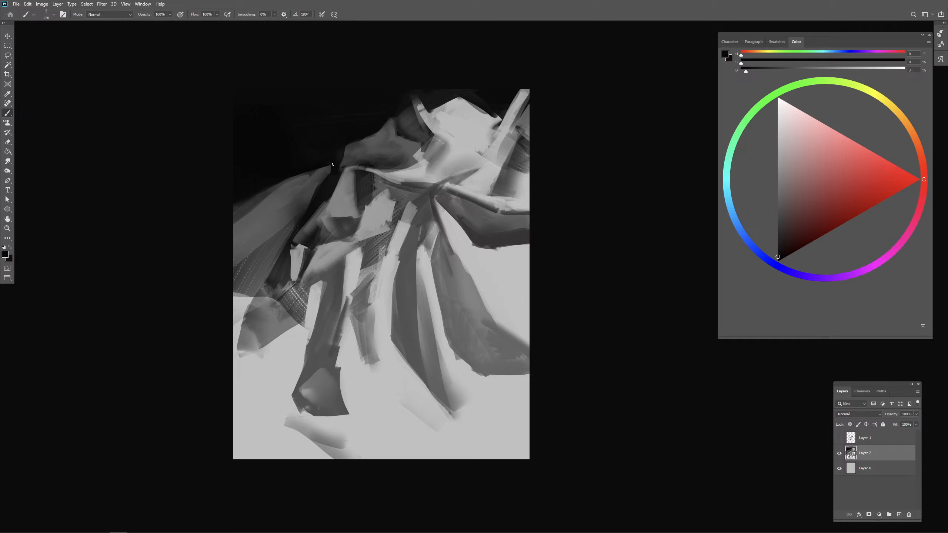
# Step: Brush faint dark grey streaks into the black background above the shoulder and wing planes
pyautogui.keyDown('alt'); pyautogui.click(356, 156); pyautogui.keyUp('alt')
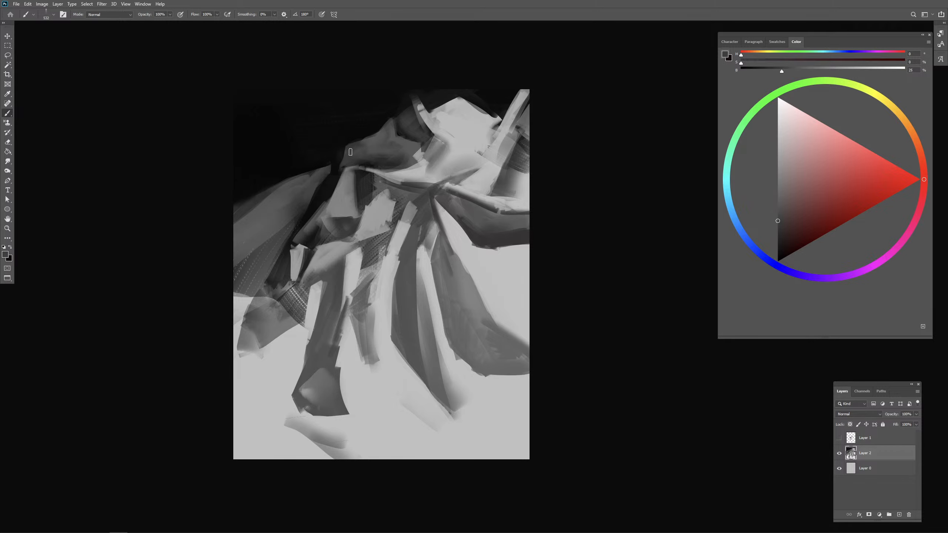
pyautogui.keyDown('alt'); pyautogui.click(364, 111); pyautogui.keyUp('alt')
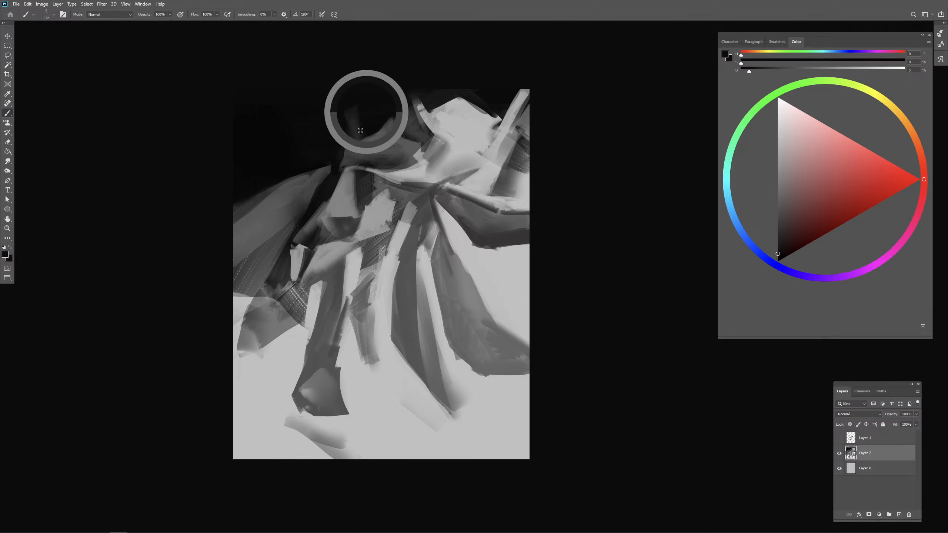
pyautogui.keyDown('alt'); pyautogui.click(355, 127); pyautogui.keyUp('alt')
pyautogui.moveTo(331, 145); pyautogui.dragTo(325, 151)
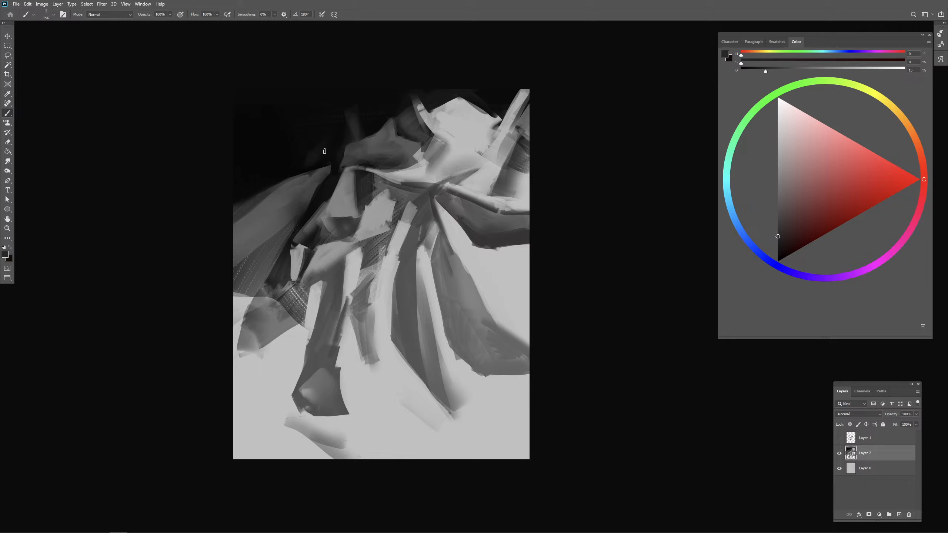
pyautogui.keyDown('alt'); pyautogui.click(285, 155); pyautogui.keyUp('alt')
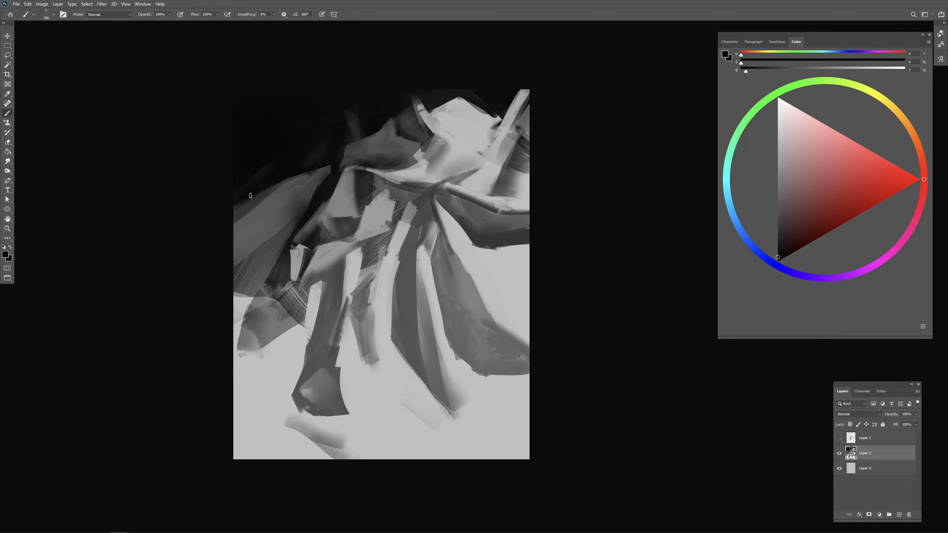
# Step: Strengthen the light strip along the central leg with sampled light grey, redoing one stroke
pyautogui.moveTo(388, 276); pyautogui.dragTo(378, 295)
pyautogui.keyDown('alt'); pyautogui.click(382, 313); pyautogui.keyUp('alt')
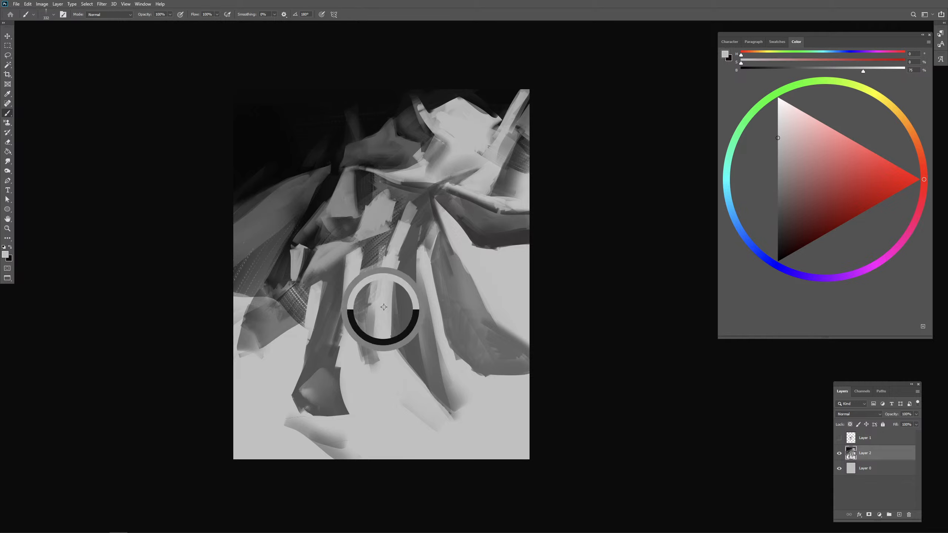
pyautogui.keyDown('alt'); pyautogui.click(387, 303); pyautogui.keyUp('alt')
pyautogui.keyDown('alt'); pyautogui.click(390, 274); pyautogui.keyUp('alt')
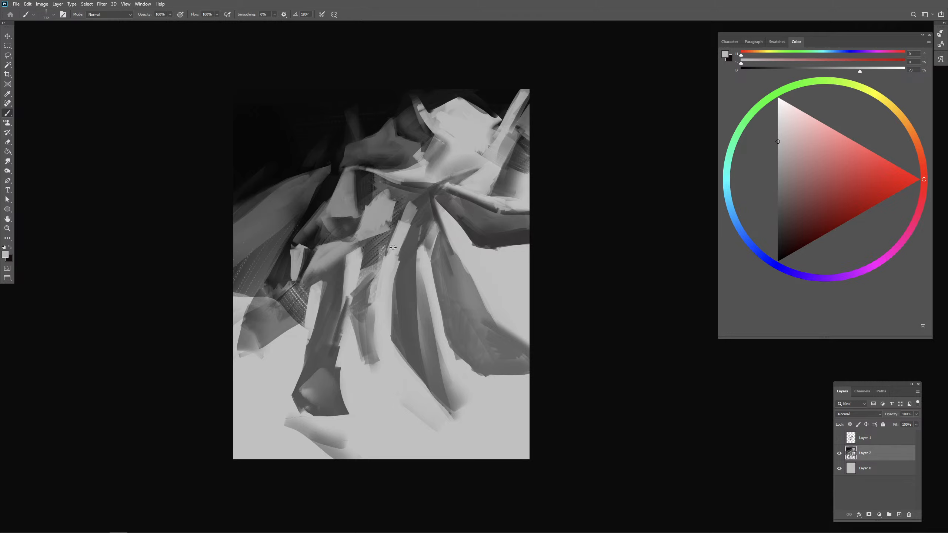
pyautogui.moveTo(389, 241); pyautogui.dragTo(376, 273)
pyautogui.hotkey('ctrl', 'z')
pyautogui.moveTo(391, 240); pyautogui.dragTo(379, 270)
# Step: Paint out most of the short grey leg and lighten the adjoining edge of the front leg with light grey
pyautogui.moveTo(369, 320)
pyautogui.mouseDown()
pyautogui.moveTo(366, 354)
pyautogui.moveTo(347, 296)
pyautogui.moveTo(351, 333)
pyautogui.moveTo(337, 366)
pyautogui.moveTo(342, 310)
pyautogui.moveTo(338, 368)
pyautogui.mouseUp()
pyautogui.moveTo(347, 293); pyautogui.dragTo(331, 339)
pyautogui.keyDown('alt'); pyautogui.click(336, 283); pyautogui.keyUp('alt')
pyautogui.moveTo(342, 281)
pyautogui.mouseDown()
pyautogui.moveTo(333, 346)
pyautogui.moveTo(338, 330)
pyautogui.mouseUp()
pyautogui.keyDown('alt'); pyautogui.click(351, 286); pyautogui.keyUp('alt')
pyautogui.moveTo(345, 297); pyautogui.dragTo(341, 336)
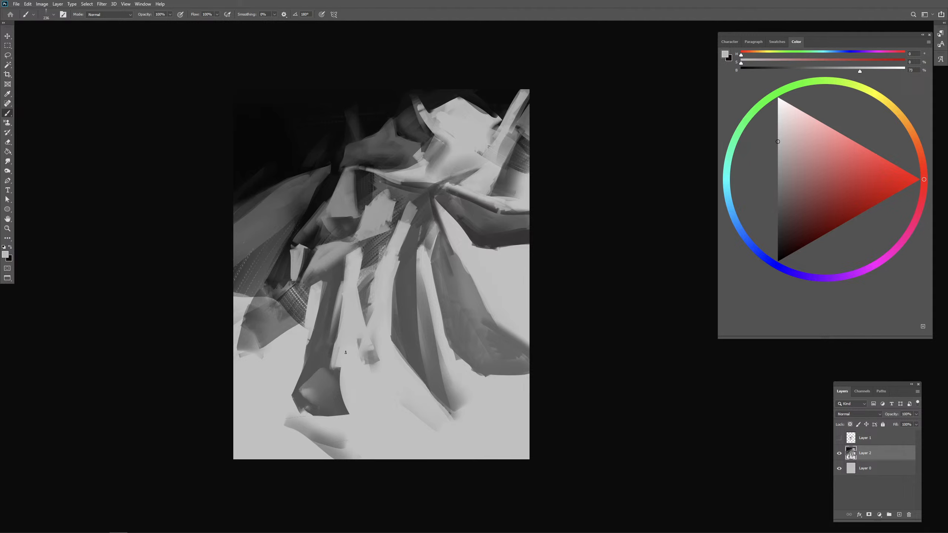
# Step: Paint a new grey limb from the short leg's remnant down to the canvas's bottom edge and darken its outer side
pyautogui.keyDown('alt'); pyautogui.click(322, 357); pyautogui.keyUp('alt')
pyautogui.keyDown('alt'); pyautogui.rightClick(380, 351); pyautogui.keyUp('alt')
pyautogui.keyDown('alt'); pyautogui.rightClick(360, 360); pyautogui.keyUp('alt')
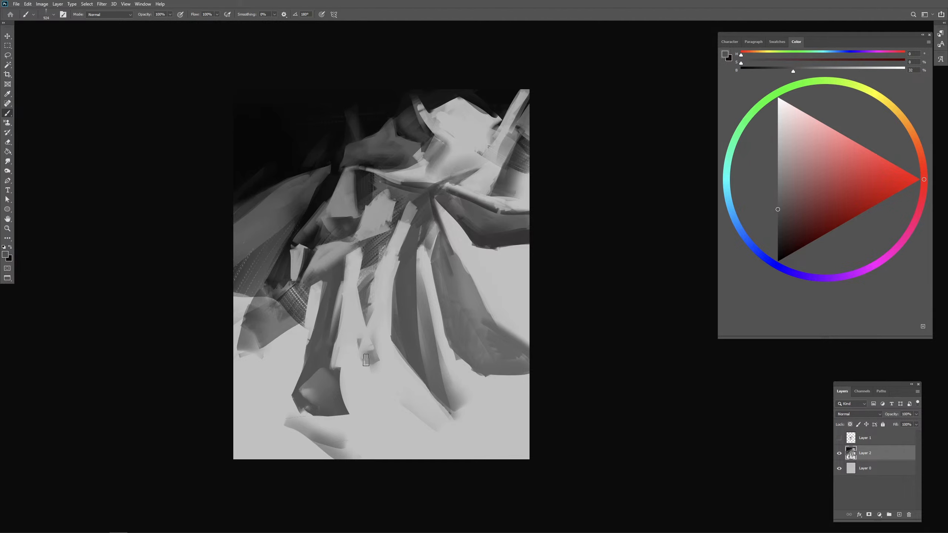
pyautogui.moveTo(363, 347); pyautogui.dragTo(399, 483)
pyautogui.moveTo(375, 393); pyautogui.dragTo(405, 448)
pyautogui.keyDown('alt'); pyautogui.rightClick(389, 415); pyautogui.keyUp('alt')
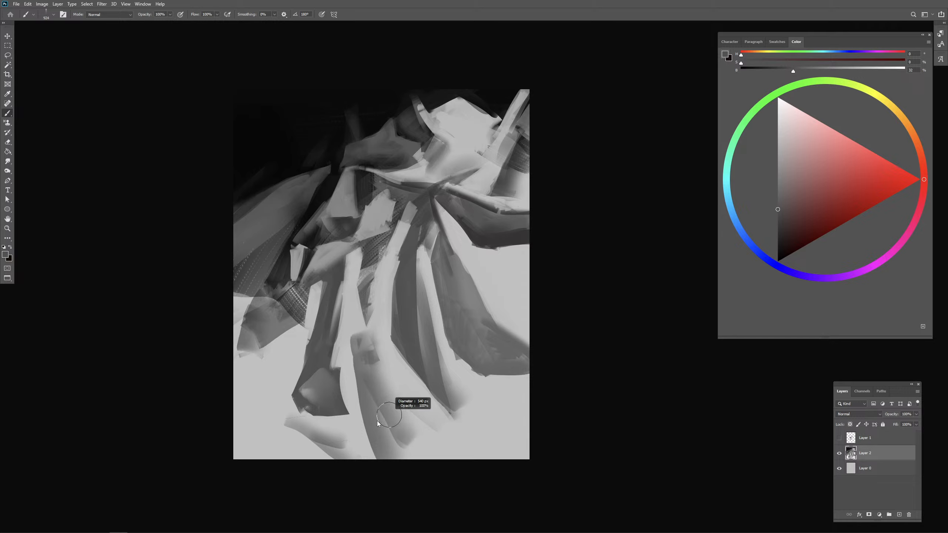
pyautogui.keyDown('alt'); pyautogui.click(317, 360); pyautogui.keyUp('alt')
pyautogui.keyDown('alt'); pyautogui.rightClick(357, 382); pyautogui.keyUp('alt')
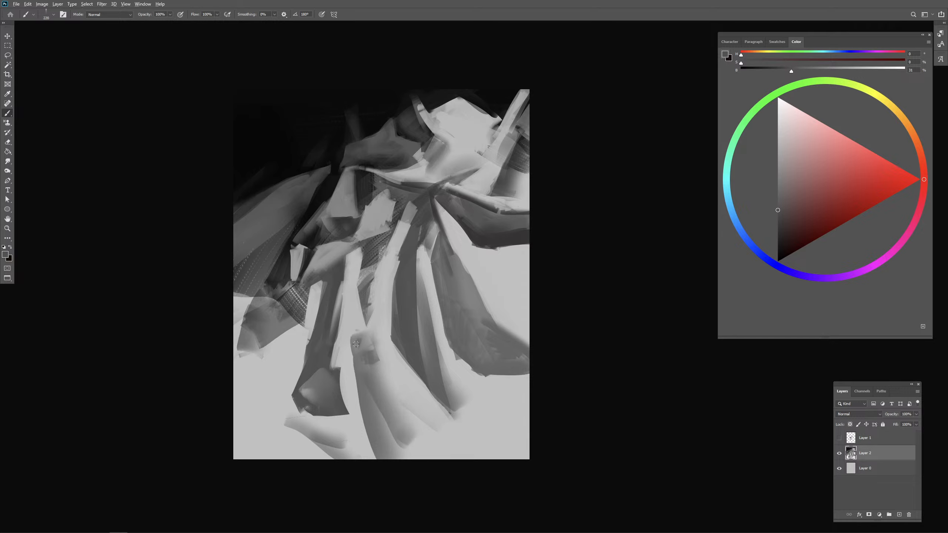
pyautogui.moveTo(356, 344)
pyautogui.mouseDown()
pyautogui.moveTo(367, 428)
pyautogui.moveTo(377, 456)
pyautogui.mouseUp()
# Step: Paint a light grey strip between the front leg and the new limb at 99% brush opacity
pyautogui.press('9')
pyautogui.press('9')
pyautogui.keyDown('alt'); pyautogui.rightClick(351, 385); pyautogui.keyUp('alt')
pyautogui.keyDown('alt'); pyautogui.click(350, 366); pyautogui.keyUp('alt')
pyautogui.moveTo(357, 379); pyautogui.dragTo(357, 334)
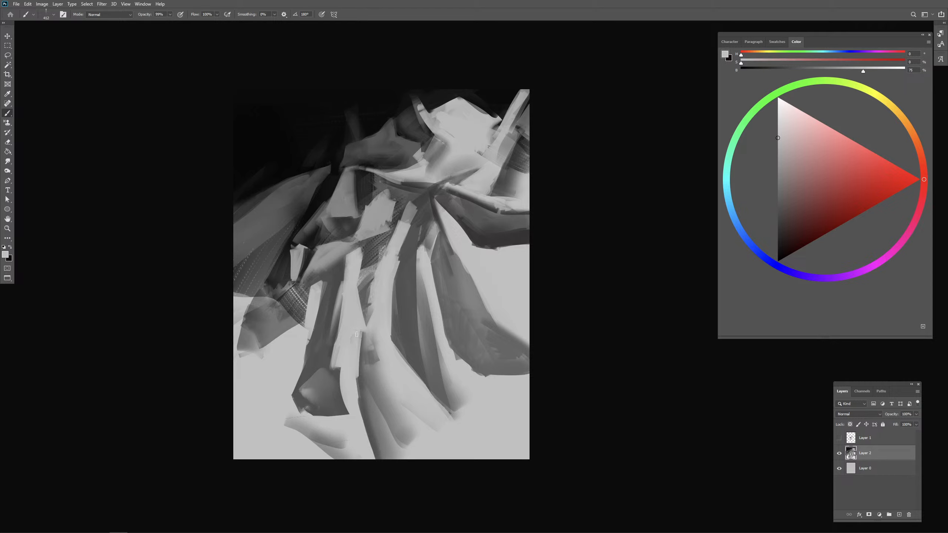
pyautogui.moveTo(357, 402); pyautogui.dragTo(362, 418)
# Step: Blend the new limb's upper end and add dark accents along its inner edge with a sampled near-black
pyautogui.keyDown('alt'); pyautogui.rightClick(369, 385); pyautogui.keyUp('alt')
pyautogui.moveTo(369, 381); pyautogui.dragTo(376, 368)
pyautogui.keyDown('alt'); pyautogui.click(310, 214); pyautogui.keyUp('alt')
pyautogui.keyDown('alt'); pyautogui.rightClick(370, 342); pyautogui.keyUp('alt')
pyautogui.moveTo(370, 342); pyautogui.dragTo(369, 346)
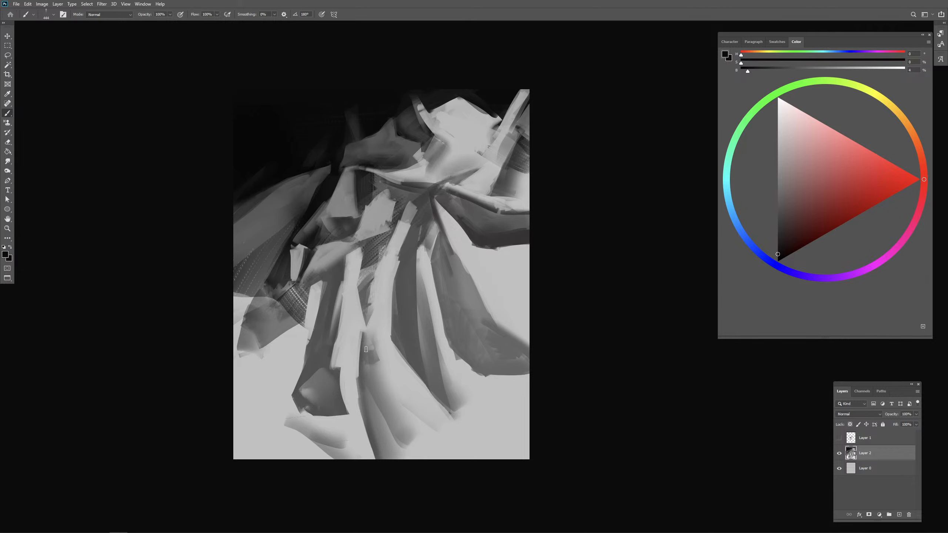
pyautogui.keyDown('alt'); pyautogui.rightClick(367, 386); pyautogui.keyUp('alt')
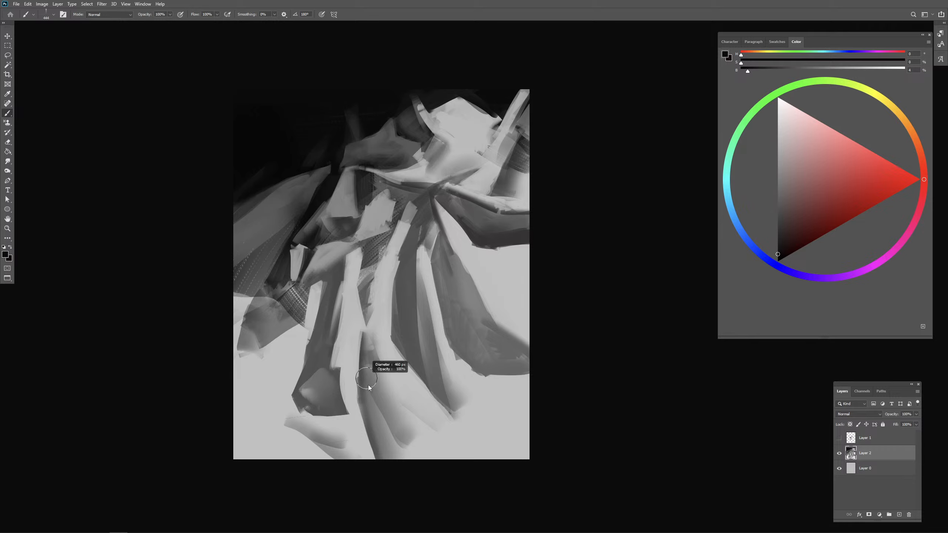
pyautogui.moveTo(366, 385); pyautogui.dragTo(365, 363)
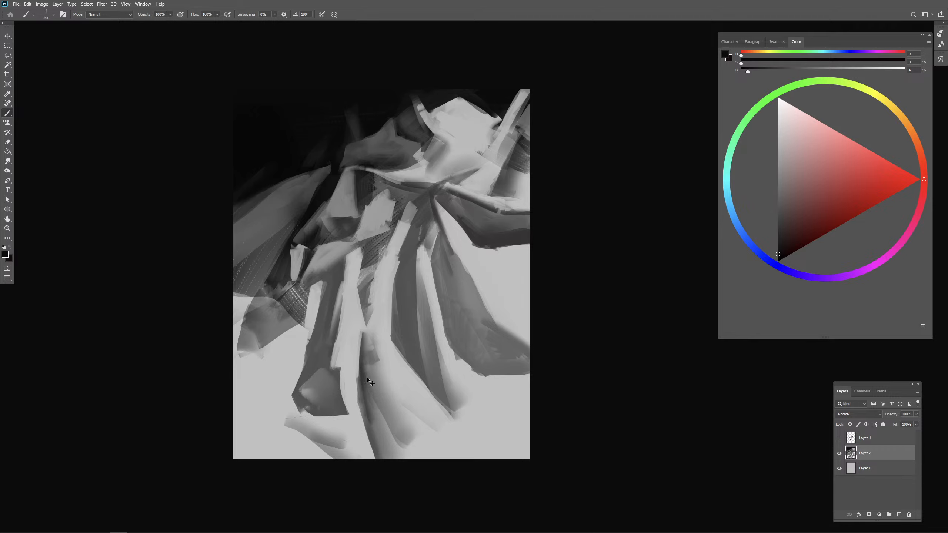
# Step: Fill the new limb's lower shadow side with mid grey and soften its transition into the lighter side
pyautogui.keyDown('alt'); pyautogui.click(365, 387); pyautogui.keyUp('alt')
pyautogui.moveTo(364, 388); pyautogui.dragTo(377, 421)
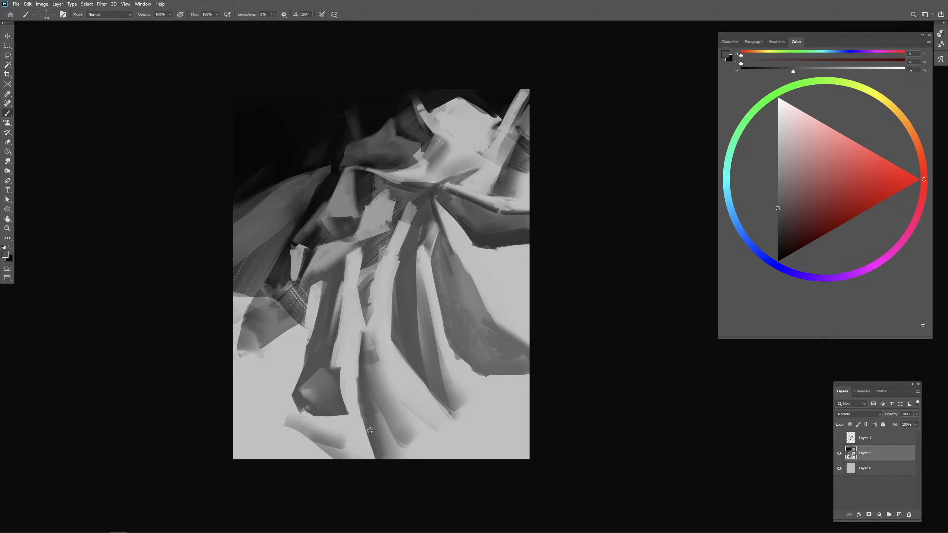
pyautogui.keyDown('alt'); pyautogui.rightClick(370, 431); pyautogui.keyUp('alt')
pyautogui.moveTo(377, 420)
pyautogui.mouseDown()
pyautogui.moveTo(396, 461)
pyautogui.moveTo(388, 438)
pyautogui.mouseUp()
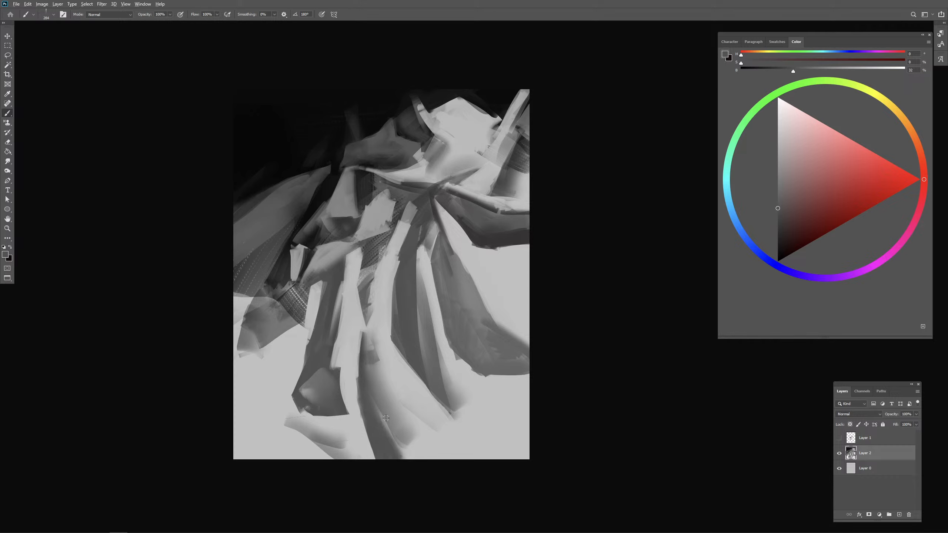
pyautogui.keyDown('alt'); pyautogui.click(385, 417); pyautogui.keyUp('alt')
pyautogui.keyDown('alt'); pyautogui.rightClick(374, 396); pyautogui.keyUp('alt')
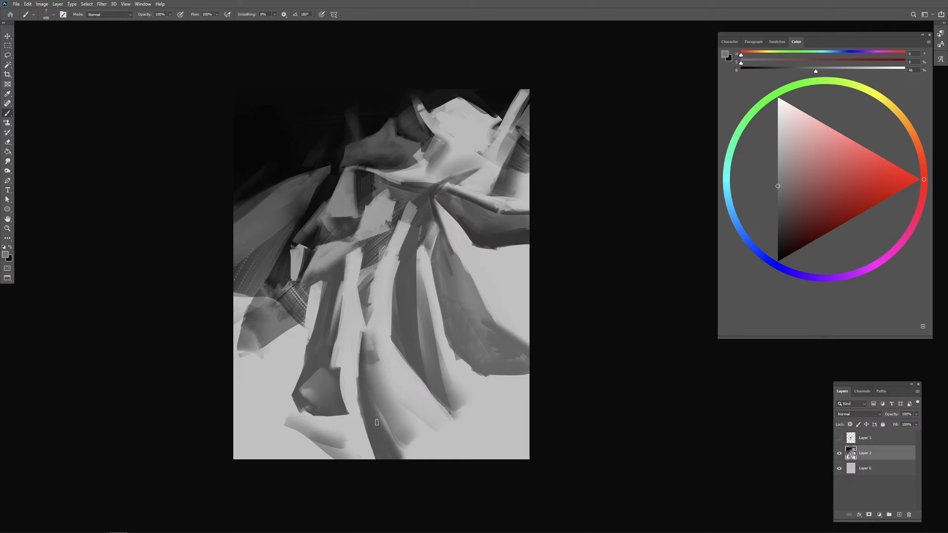
pyautogui.moveTo(374, 409); pyautogui.dragTo(392, 448)
pyautogui.keyDown('alt'); pyautogui.click(383, 445); pyautogui.keyUp('alt')
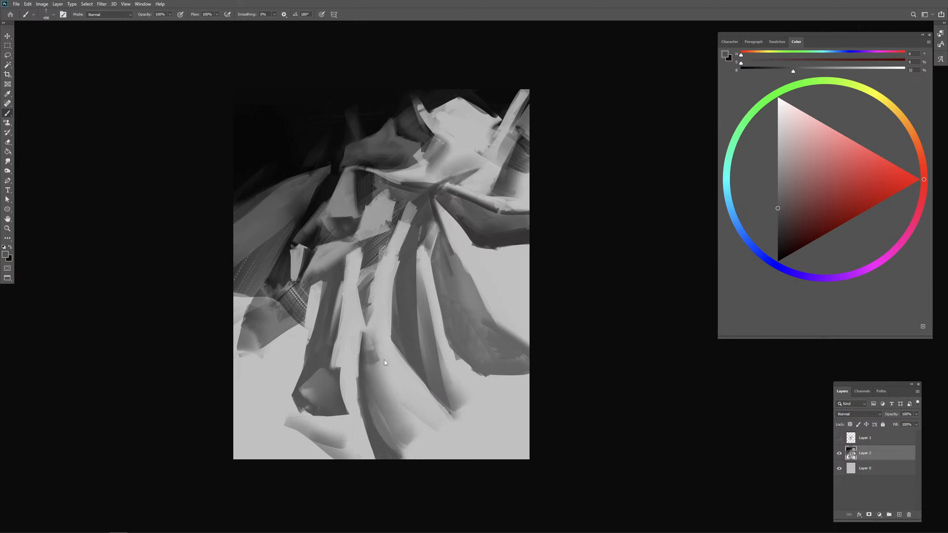
# Step: Darken the inner side of the new limb and draw a grey crease down to its lower tip with sampled greys
pyautogui.keyDown('alt'); pyautogui.rightClick(384, 359); pyautogui.keyUp('alt')
pyautogui.moveTo(366, 338); pyautogui.dragTo(393, 420)
pyautogui.keyDown('alt'); pyautogui.click(381, 373); pyautogui.keyUp('alt')
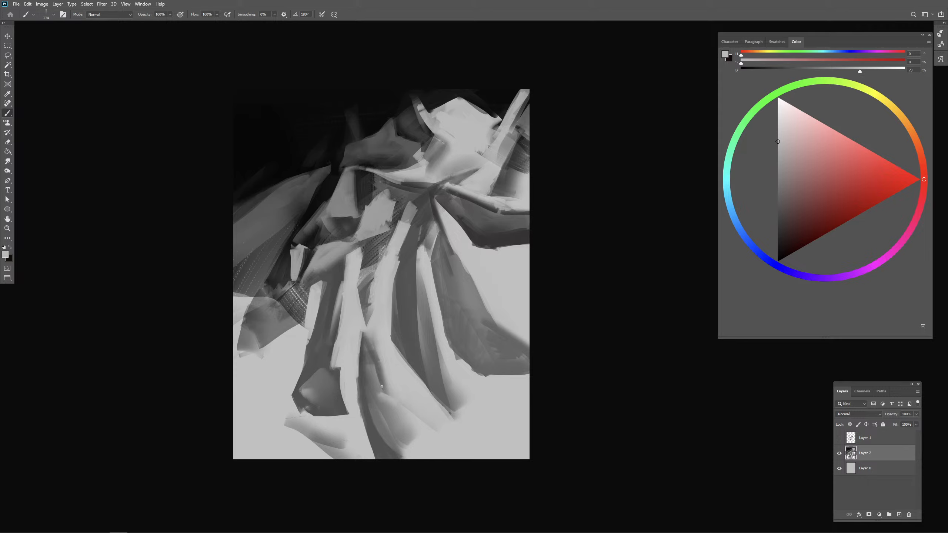
pyautogui.keyDown('alt'); pyautogui.click(388, 400); pyautogui.keyUp('alt')
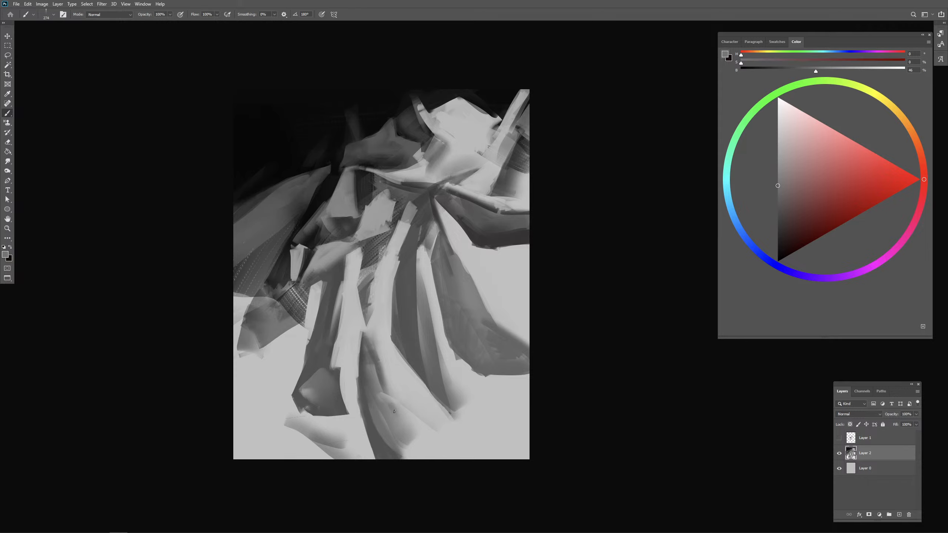
pyautogui.keyDown('alt'); pyautogui.click(391, 406); pyautogui.keyUp('alt')
pyautogui.moveTo(393, 412)
pyautogui.mouseDown()
pyautogui.moveTo(431, 463)
pyautogui.moveTo(399, 431)
pyautogui.moveTo(408, 458)
pyautogui.moveTo(396, 447)
pyautogui.moveTo(425, 446)
pyautogui.mouseUp()
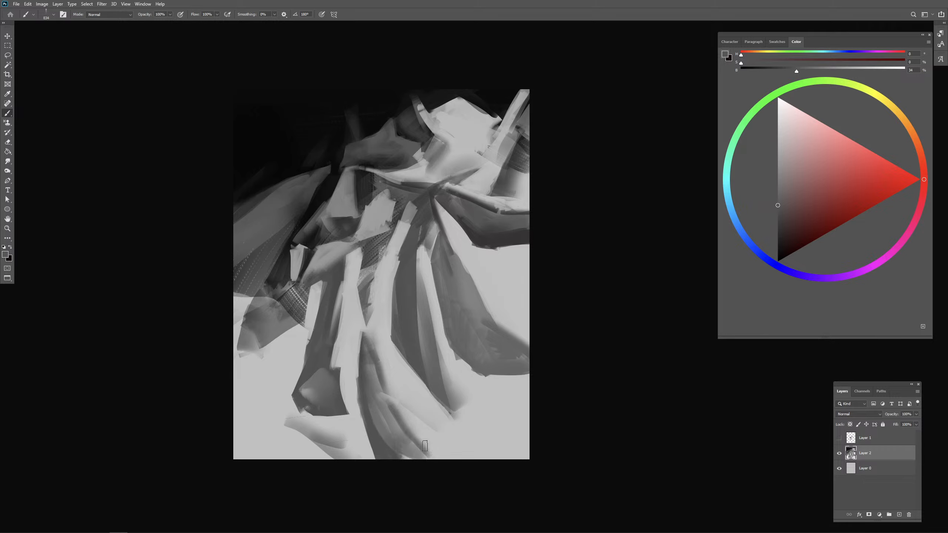
# Step: Shade the new limb's lighter side with a soft, sampled light grey down to its lower end
pyautogui.moveTo(402, 381); pyautogui.dragTo(398, 380)
pyautogui.moveTo(408, 393)
pyautogui.mouseDown()
pyautogui.moveTo(390, 364)
pyautogui.moveTo(428, 432)
pyautogui.mouseUp()
pyautogui.keyDown('alt'); pyautogui.click(399, 388); pyautogui.keyUp('alt')
pyautogui.moveTo(388, 365); pyautogui.dragTo(429, 431)
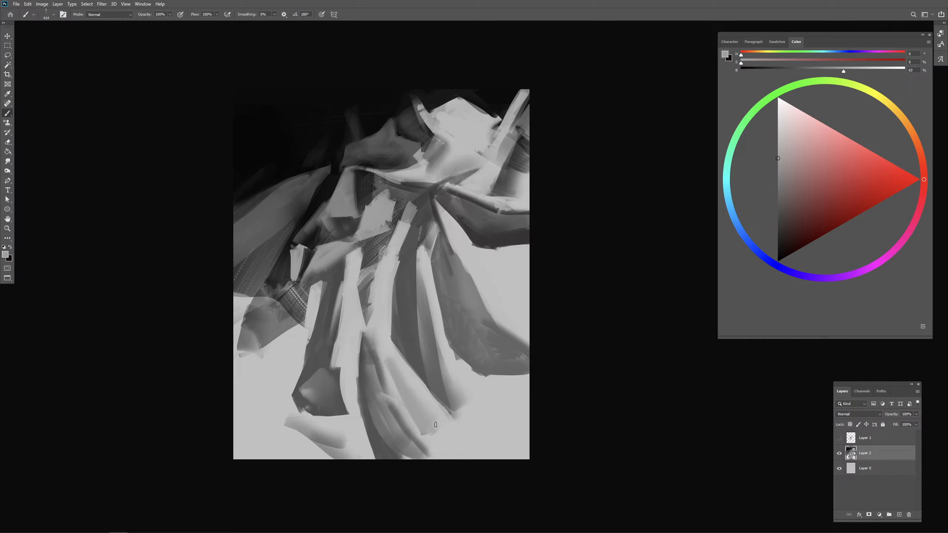
# Step: Draw a darker grey fold down the middle of the new limb with a smaller brush
pyautogui.keyDown('alt'); pyautogui.click(377, 358); pyautogui.keyUp('alt')
pyautogui.press('[')
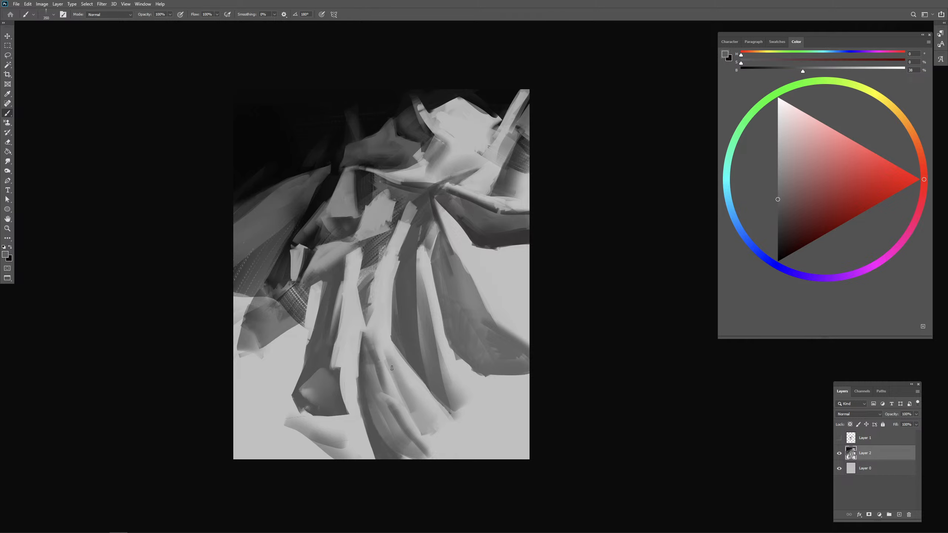
pyautogui.moveTo(392, 368)
pyautogui.mouseDown()
pyautogui.moveTo(415, 387)
pyautogui.moveTo(392, 363)
pyautogui.moveTo(430, 430)
pyautogui.mouseUp()
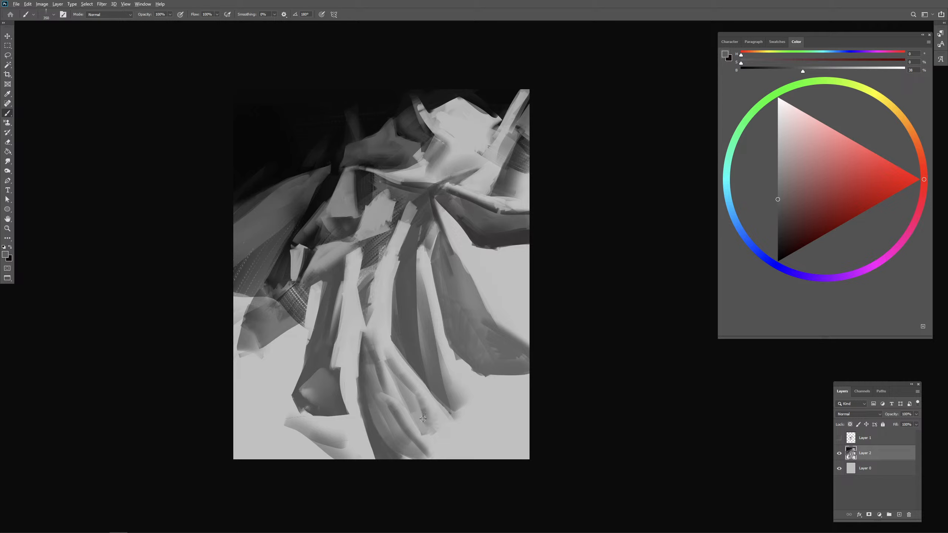
# Step: Adjust the brush size and shade the outer tip of the new limb with the same mid grey
pyautogui.press('[')
pyautogui.press('[')
pyautogui.press(']')
pyautogui.press(']')
pyautogui.press(']')
pyautogui.press(']')
pyautogui.moveTo(433, 436)
pyautogui.mouseDown()
pyautogui.moveTo(462, 457)
pyautogui.moveTo(444, 430)
pyautogui.mouseUp()
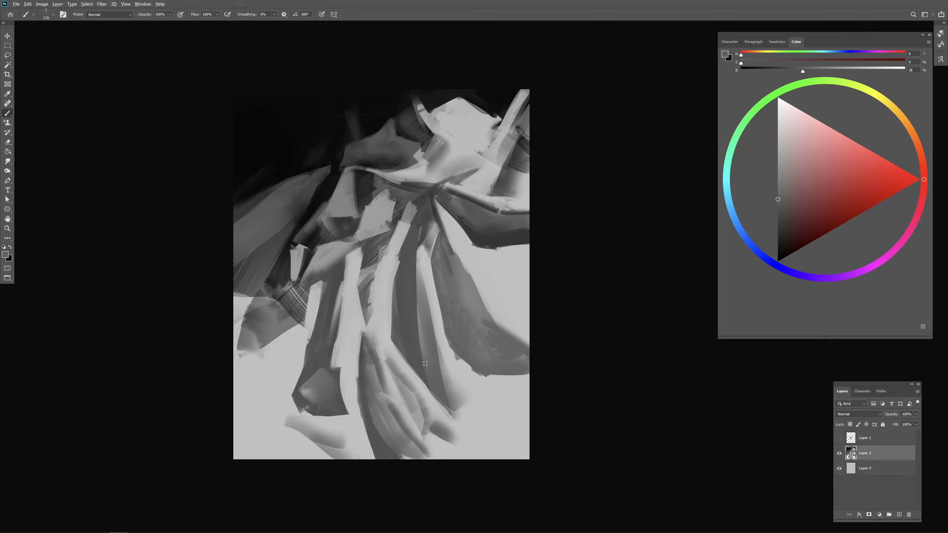
# Step: Extend the dark side of the adjacent leg downward into a narrow tip with a sampled dark grey
pyautogui.keyDown('alt'); pyautogui.click(422, 368); pyautogui.keyUp('alt')
pyautogui.keyDown('alt'); pyautogui.rightClick(423, 368); pyautogui.keyUp('alt')
pyautogui.moveTo(425, 369)
pyautogui.mouseDown()
pyautogui.moveTo(440, 393)
pyautogui.moveTo(418, 357)
pyautogui.moveTo(468, 436)
pyautogui.moveTo(450, 392)
pyautogui.mouseUp()
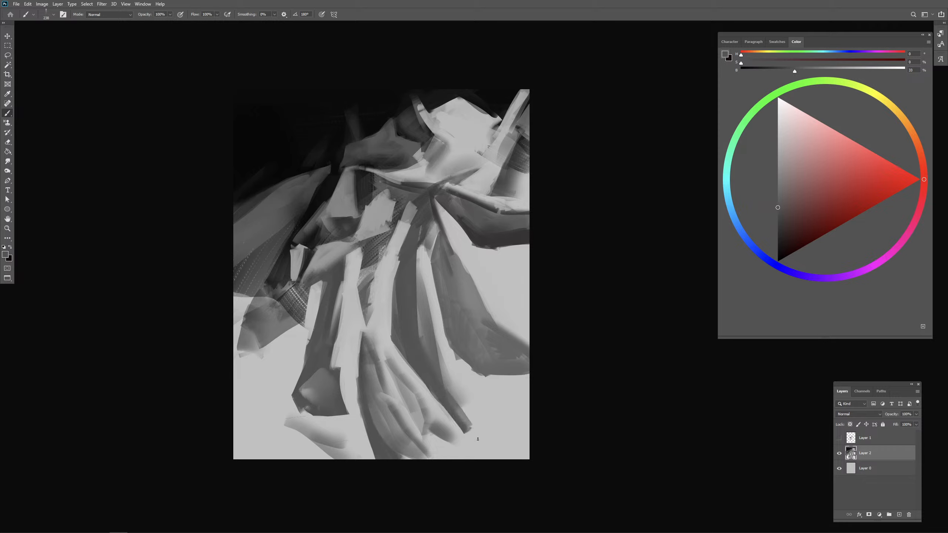
# Step: Paint a soft grey form in the canvas's lower right corner
pyautogui.keyDown('alt'); pyautogui.click(495, 438); pyautogui.keyUp('alt')
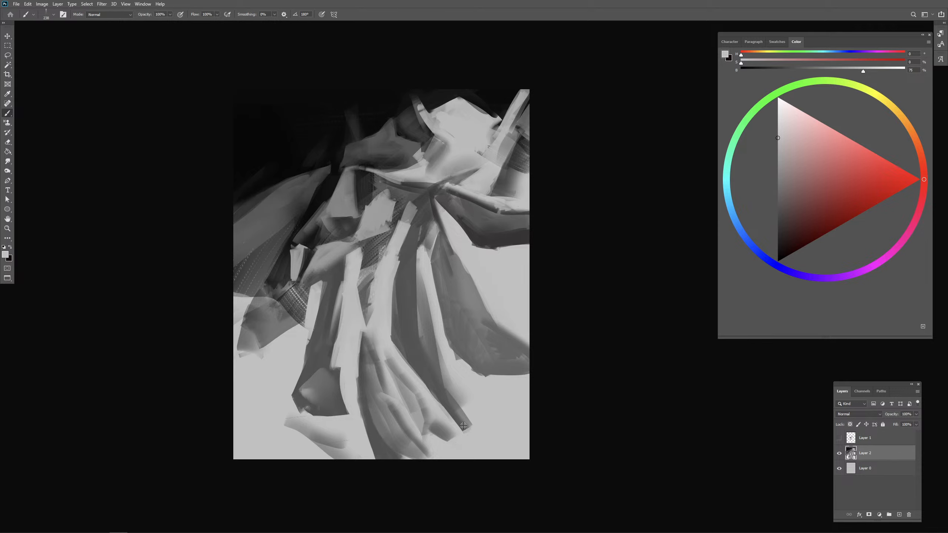
pyautogui.keyDown('alt'); pyautogui.click(469, 424); pyautogui.keyUp('alt')
pyautogui.moveTo(472, 433); pyautogui.dragTo(515, 452)
# Step: Trim the lower edge of the large wing and the leg beside it with the sampled light background grey
pyautogui.keyDown('alt'); pyautogui.click(513, 355); pyautogui.keyUp('alt')
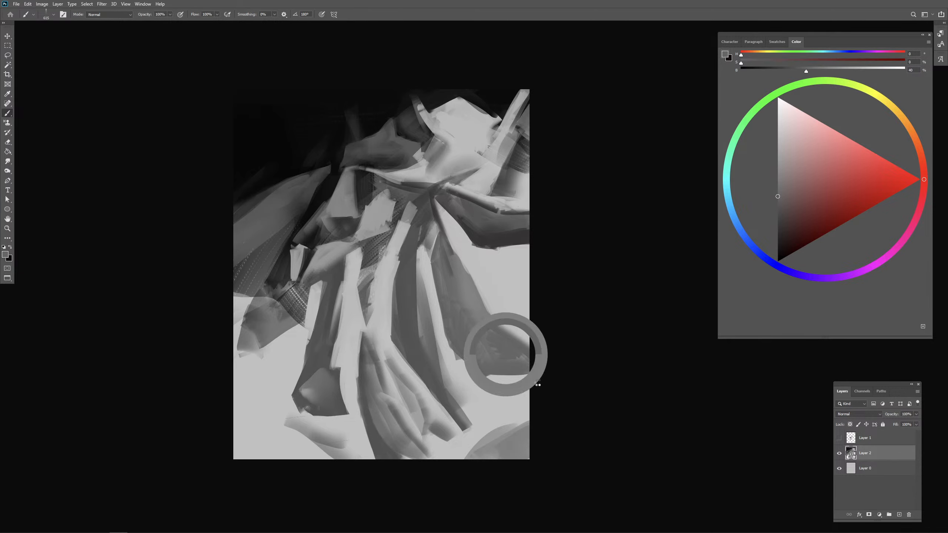
pyautogui.keyDown('alt'); pyautogui.click(477, 385); pyautogui.keyUp('alt')
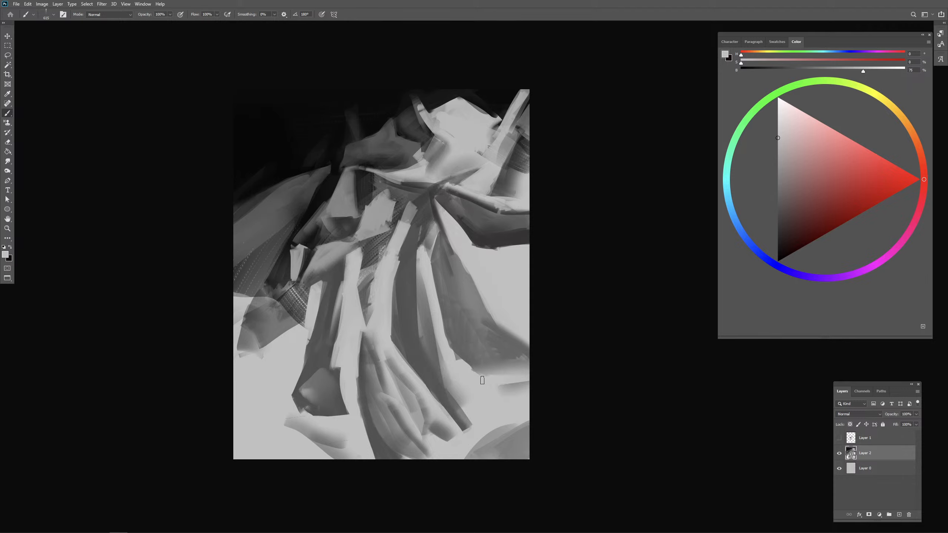
pyautogui.hotkey('ctrl', 'z')
pyautogui.moveTo(527, 379)
pyautogui.mouseDown()
pyautogui.moveTo(484, 380)
pyautogui.moveTo(438, 336)
pyautogui.mouseUp()
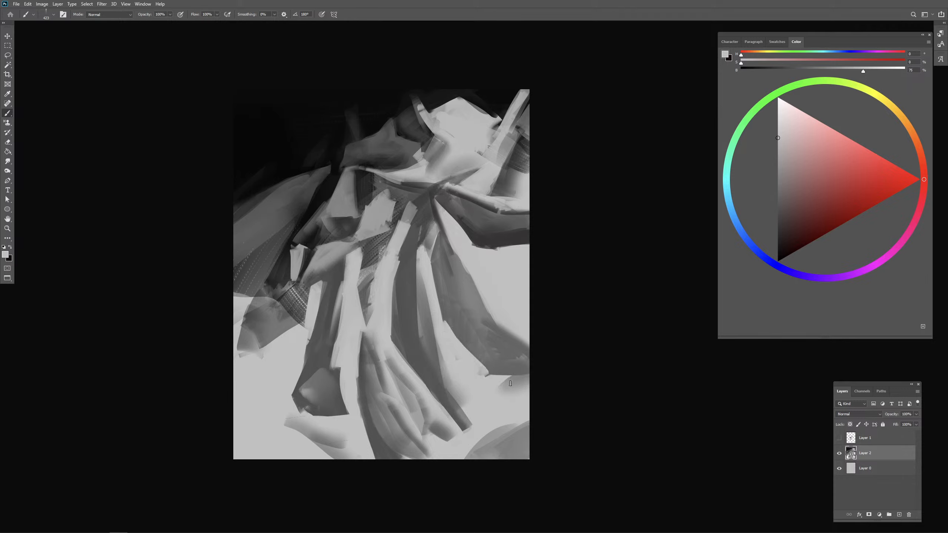
pyautogui.moveTo(525, 371)
pyautogui.mouseDown()
pyautogui.moveTo(469, 384)
pyautogui.moveTo(521, 384)
pyautogui.moveTo(488, 382)
pyautogui.moveTo(522, 365)
pyautogui.mouseUp()
# Step: Paint a solid mid-grey form below the large wing at the canvas's right edge, redoing the first stroke
pyautogui.keyDown('alt'); pyautogui.click(505, 357); pyautogui.keyUp('alt')
pyautogui.moveTo(484, 295)
pyautogui.mouseDown()
pyautogui.moveTo(448, 245)
pyautogui.moveTo(494, 324)
pyautogui.moveTo(537, 360)
pyautogui.moveTo(519, 385)
pyautogui.moveTo(548, 389)
pyautogui.moveTo(491, 424)
pyautogui.mouseUp()
pyautogui.keyDown('alt'); pyautogui.click(449, 246); pyautogui.keyUp('alt')
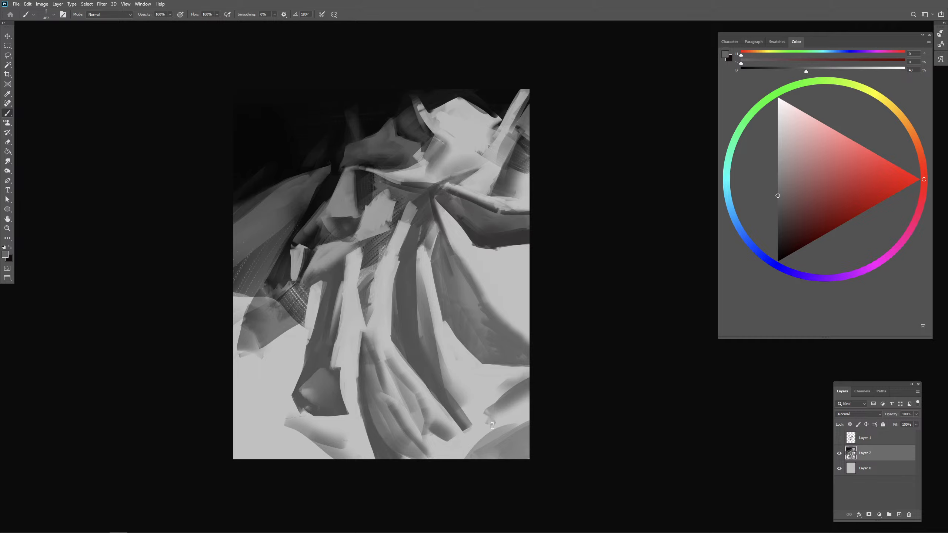
pyautogui.hotkey('ctrl', 'z')
pyautogui.moveTo(538, 387)
pyautogui.mouseDown()
pyautogui.moveTo(494, 411)
pyautogui.moveTo(519, 426)
pyautogui.moveTo(532, 402)
pyautogui.moveTo(512, 417)
pyautogui.moveTo(532, 420)
pyautogui.moveTo(490, 408)
pyautogui.mouseUp()
pyautogui.keyDown('alt'); pyautogui.click(497, 417); pyautogui.keyUp('alt')
pyautogui.keyDown('alt'); pyautogui.rightClick(497, 417); pyautogui.keyUp('alt')
pyautogui.keyDown('alt'); pyautogui.click(509, 404); pyautogui.keyUp('alt')
pyautogui.keyDown('alt'); pyautogui.click(507, 402); pyautogui.keyUp('alt')
pyautogui.click(513, 399)
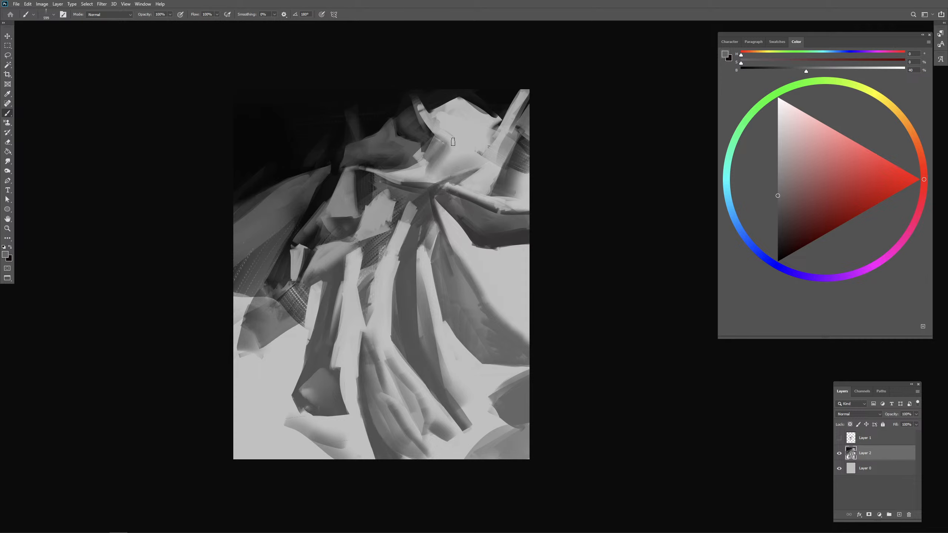
# Step: Rework the narrow spike beside the pale head shape with sampled greys, undoing the last stroke
pyautogui.keyDown('alt'); pyautogui.click(431, 100); pyautogui.keyUp('alt')
pyautogui.moveTo(427, 98)
pyautogui.mouseDown()
pyautogui.moveTo(431, 126)
pyautogui.moveTo(420, 106)
pyautogui.moveTo(431, 123)
pyautogui.mouseUp()
pyautogui.keyDown('alt'); pyautogui.click(427, 122); pyautogui.keyUp('alt')
pyautogui.hotkey('ctrl', 'z')
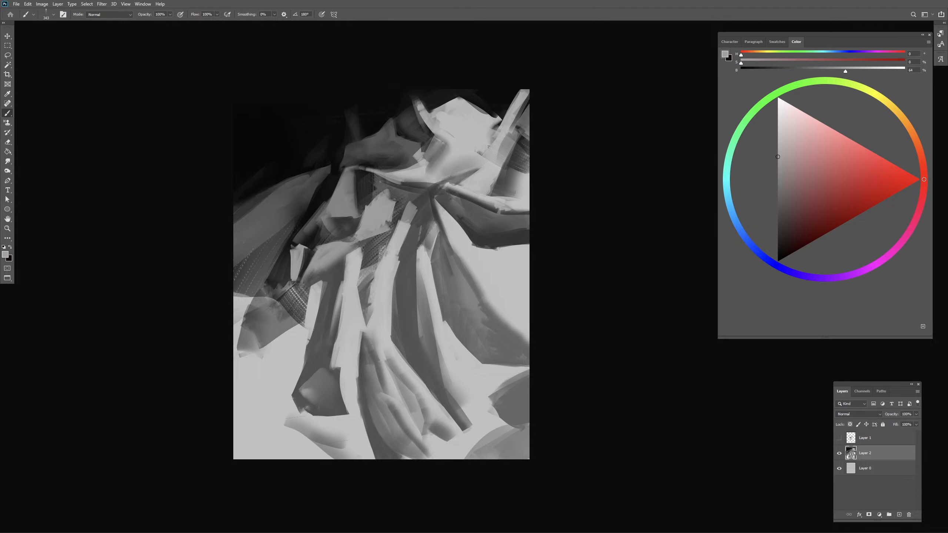
# Step: Open three finished colour paintings through File Explorer and examine their figures, lighting and brushwork
pyautogui.press('super+e')
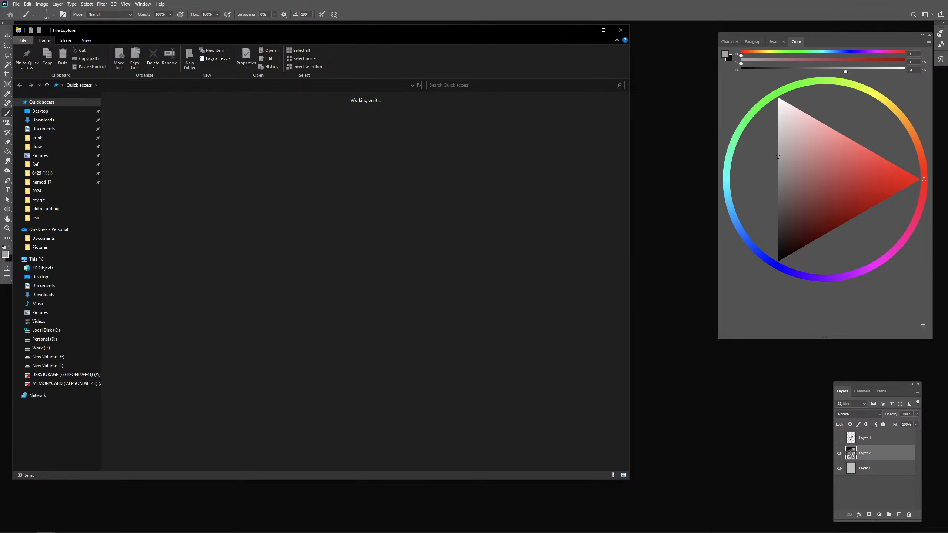
pyautogui.moveTo(215, 30); pyautogui.dragTo(0, 72)
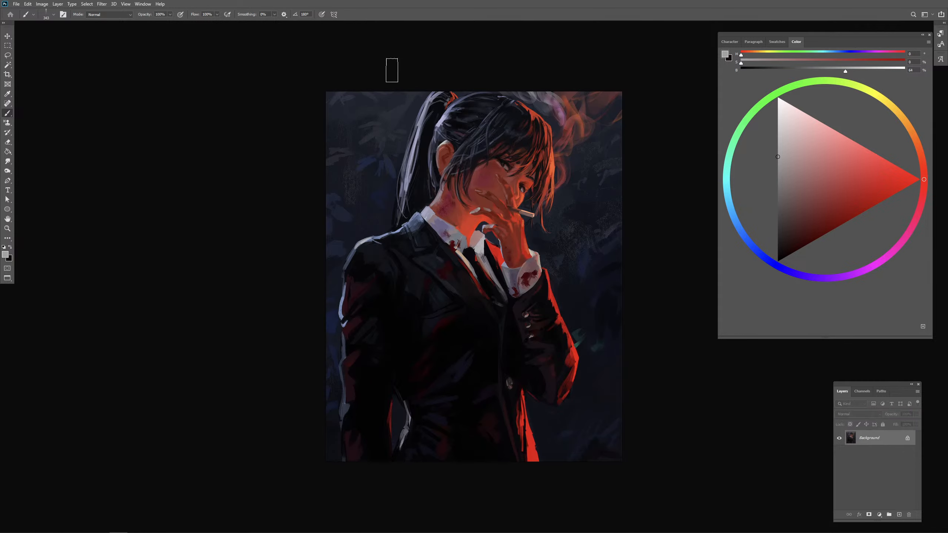
pyautogui.moveTo(385, 141); pyautogui.dragTo(312, 133)
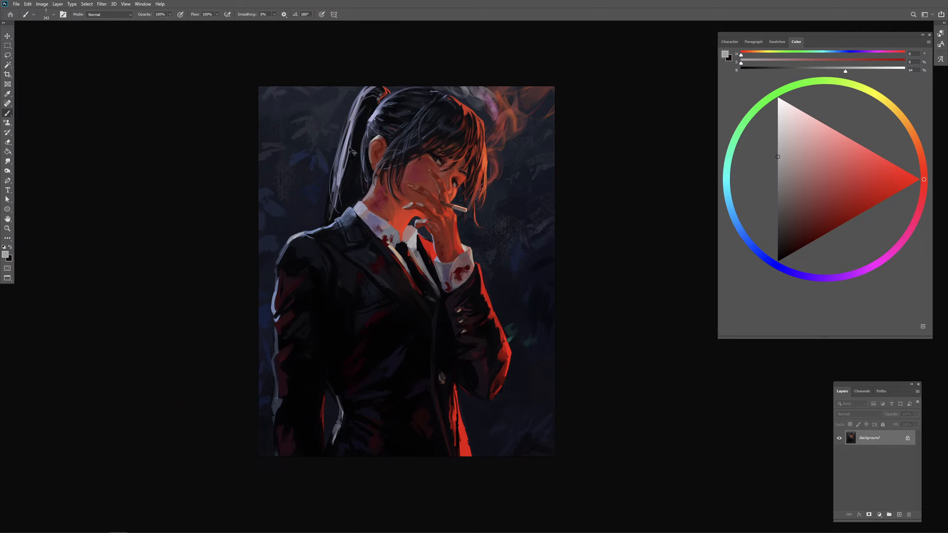
pyautogui.hotkey('ctrl', '+')
pyautogui.hotkey('ctrl', '-')
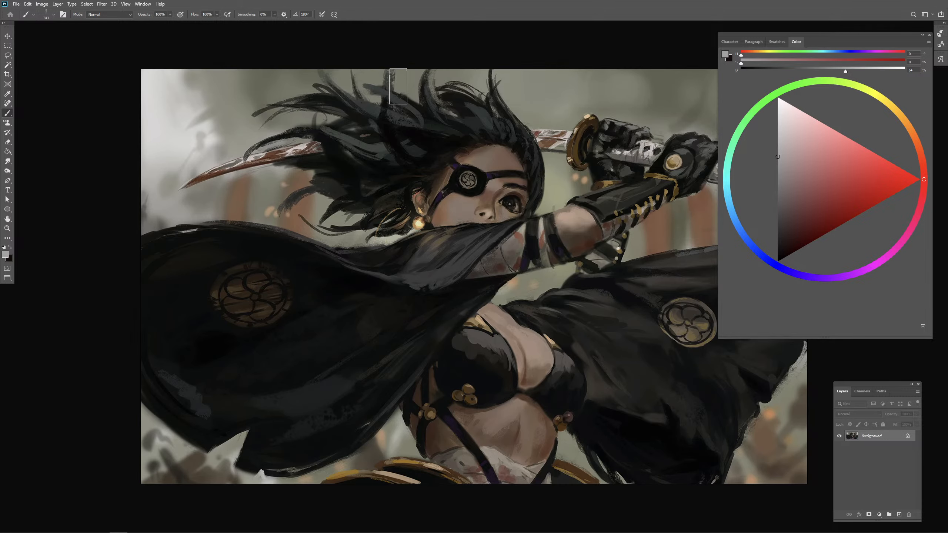
pyautogui.hotkey('ctrl', '-')
pyautogui.moveTo(479, 107); pyautogui.dragTo(409, 100)
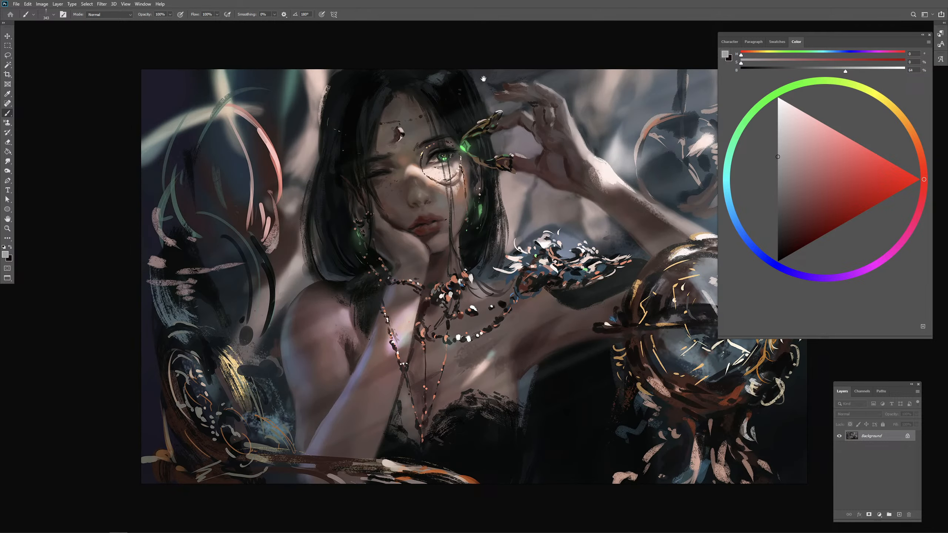
pyautogui.moveTo(483, 78); pyautogui.dragTo(391, 79)
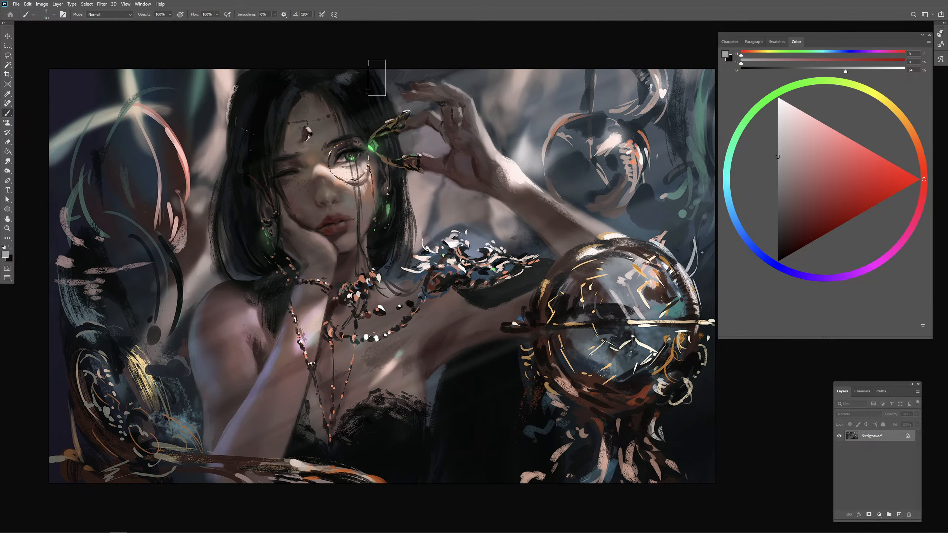
# Step: Close the three reference paintings and return to the greyscale painting in full-screen view
pyautogui.press('f')
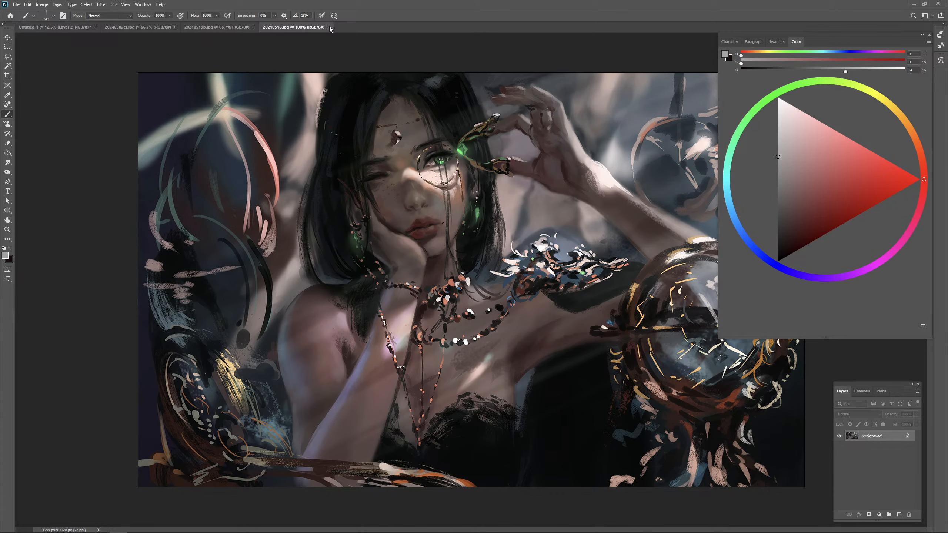
pyautogui.click(329, 27)
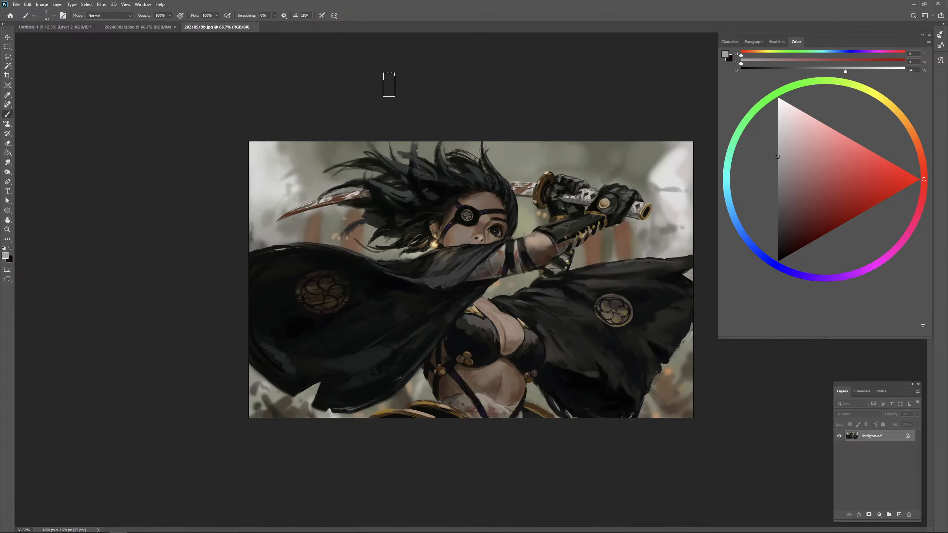
pyautogui.click(253, 27)
pyautogui.click(175, 27)
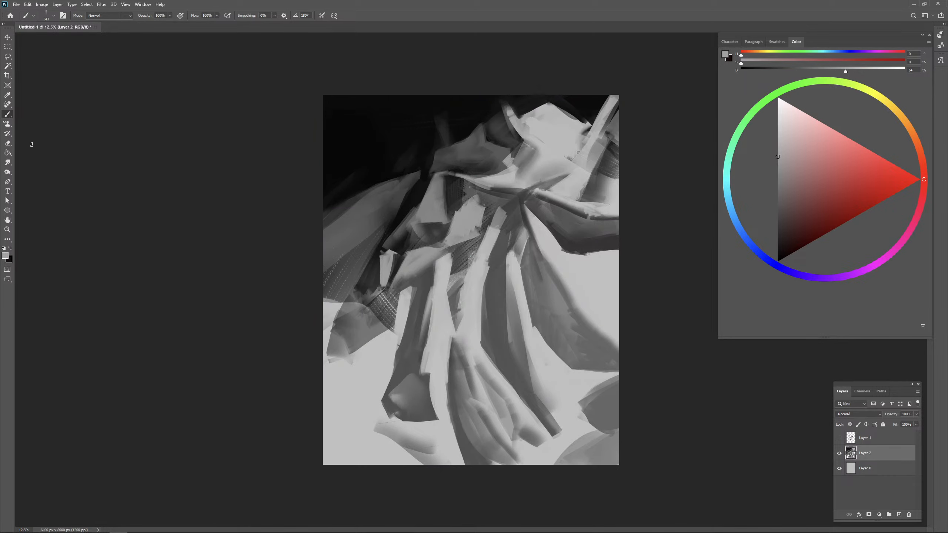
pyautogui.press('f')
pyautogui.moveTo(321, 133)
pyautogui.mouseDown()
pyautogui.moveTo(250, 121)
pyautogui.moveTo(267, 123)
pyautogui.mouseUp()
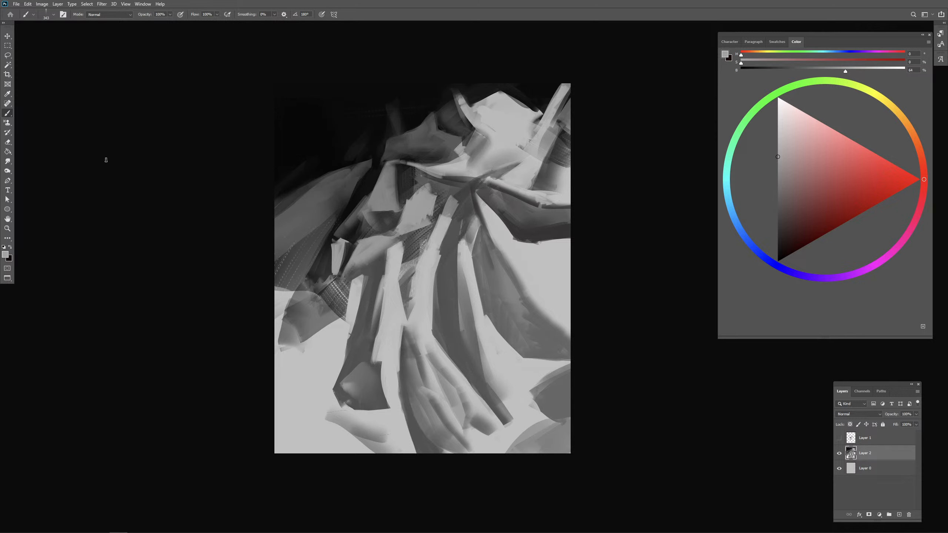
# Step: Refine the inner end of the pale arm above the large wing with sampled light greys
pyautogui.hotkey('ctrl', '+')
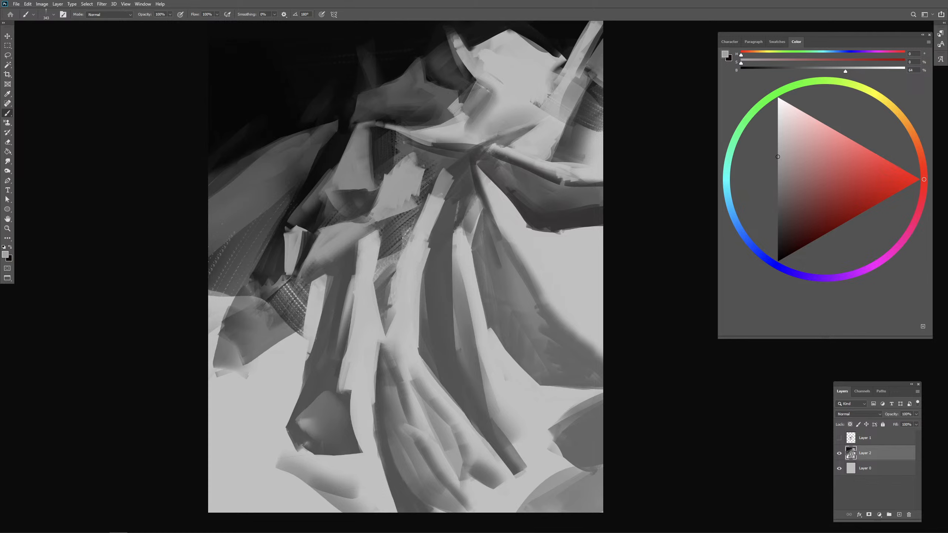
pyautogui.keyDown('alt'); pyautogui.click(493, 195); pyautogui.keyUp('alt')
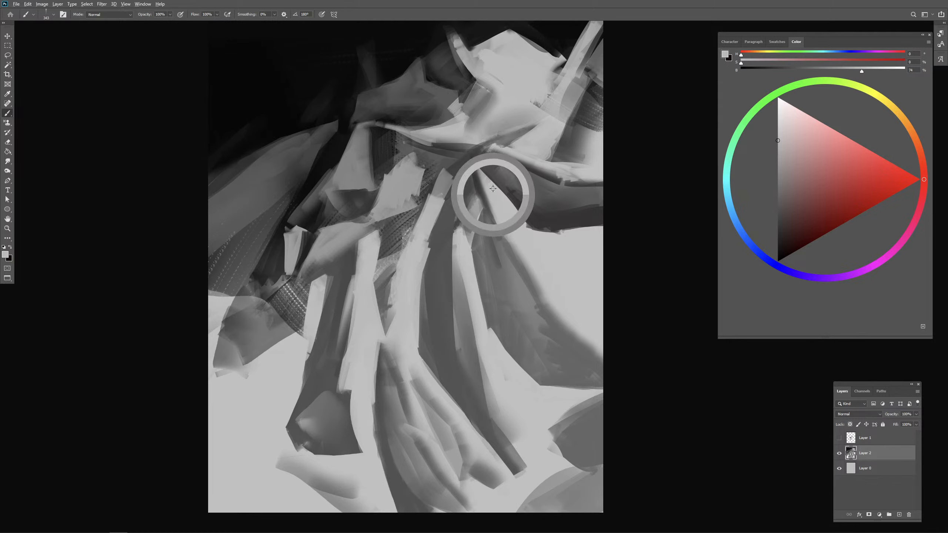
pyautogui.moveTo(496, 171); pyautogui.dragTo(493, 153)
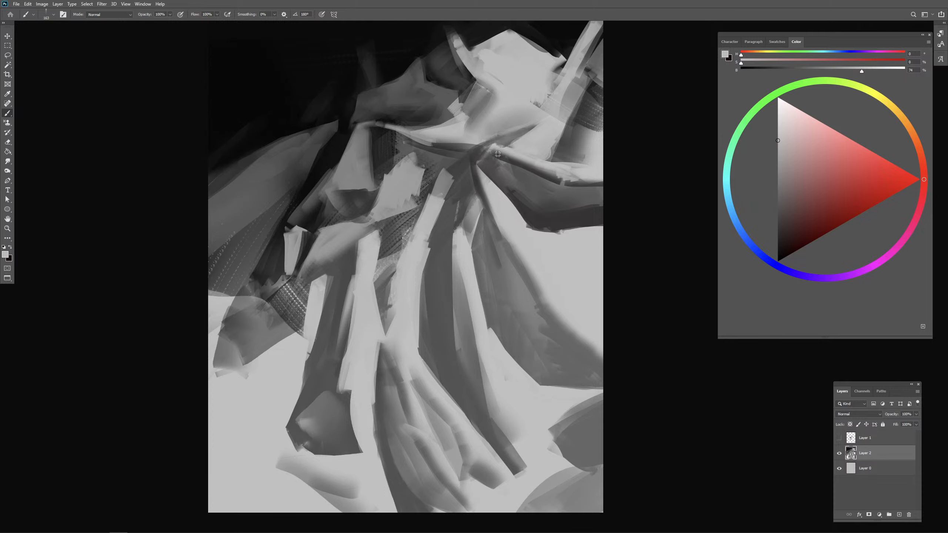
pyautogui.keyDown('alt'); pyautogui.click(498, 150); pyautogui.keyUp('alt')
pyautogui.moveTo(498, 150)
pyautogui.mouseDown()
pyautogui.moveTo(502, 163)
pyautogui.moveTo(482, 160)
pyautogui.mouseUp()
pyautogui.keyDown('alt'); pyautogui.click(500, 153); pyautogui.keyUp('alt')
# Step: Sharpen the light edge between the large wing and the dark underside of the arm with a small brush
pyautogui.keyDown('alt'); pyautogui.click(490, 183); pyautogui.keyUp('alt')
pyautogui.moveTo(496, 184); pyautogui.dragTo(495, 182)
pyautogui.moveTo(524, 211)
pyautogui.mouseDown()
pyautogui.moveTo(512, 206)
pyautogui.moveTo(531, 229)
pyautogui.mouseUp()
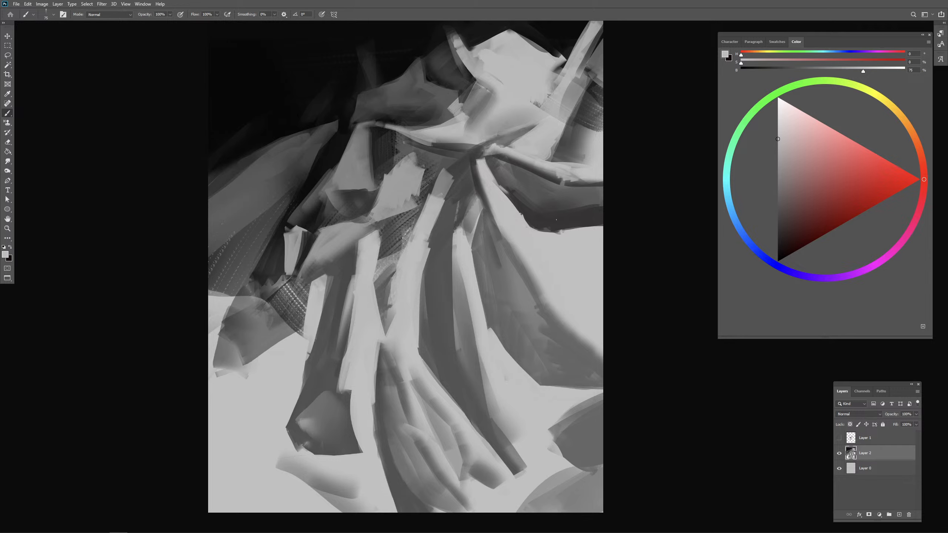
# Step: Sample a near-black from the arm's underside and enlarge the colour wheel
pyautogui.keyDown('alt'); pyautogui.click(561, 223); pyautogui.keyUp('alt')
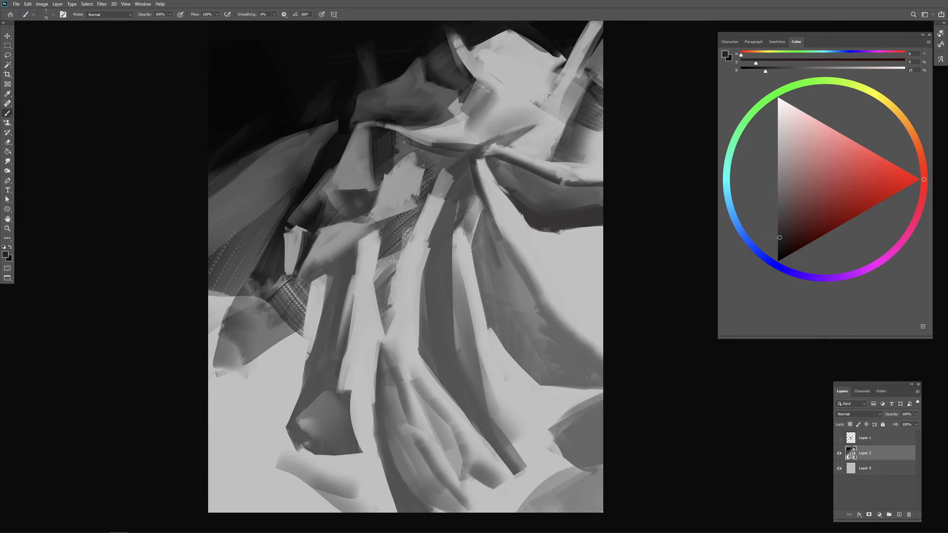
pyautogui.click(780, 238)
pyautogui.moveTo(718, 339); pyautogui.dragTo(631, 375)
# Step: Deepen the shadow on the arm's underside with dark greys, undoing the first stroke and blending with sampled tones
pyautogui.moveTo(548, 253)
pyautogui.mouseDown()
pyautogui.moveTo(529, 251)
pyautogui.moveTo(537, 231)
pyautogui.moveTo(583, 223)
pyautogui.moveTo(554, 220)
pyautogui.moveTo(564, 219)
pyautogui.mouseUp()
pyautogui.keyDown('alt'); pyautogui.click(563, 224); pyautogui.keyUp('alt')
pyautogui.hotkey('ctrl', 'z')
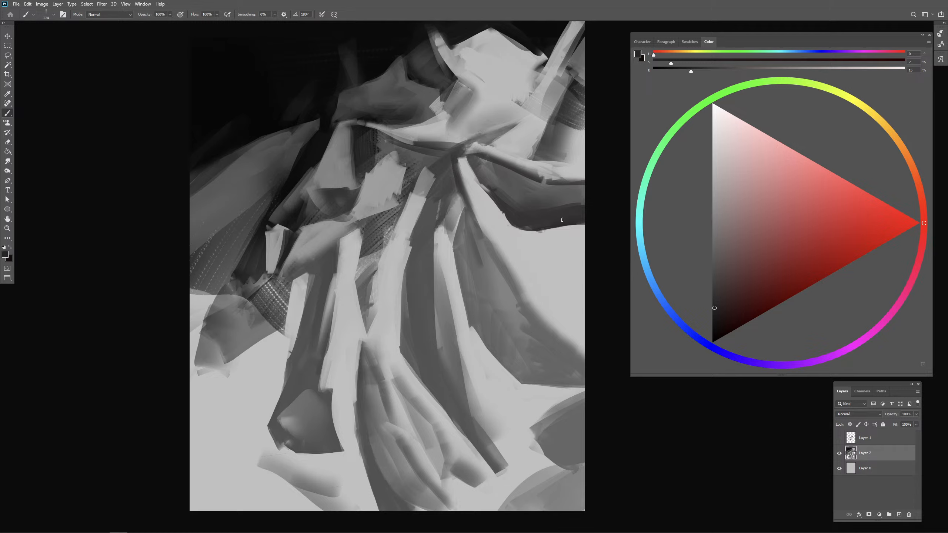
pyautogui.moveTo(557, 189); pyautogui.dragTo(537, 189)
pyautogui.moveTo(562, 212)
pyautogui.mouseDown()
pyautogui.moveTo(571, 212)
pyautogui.moveTo(547, 215)
pyautogui.moveTo(548, 190)
pyautogui.mouseUp()
pyautogui.keyDown('alt'); pyautogui.click(520, 178); pyautogui.keyUp('alt')
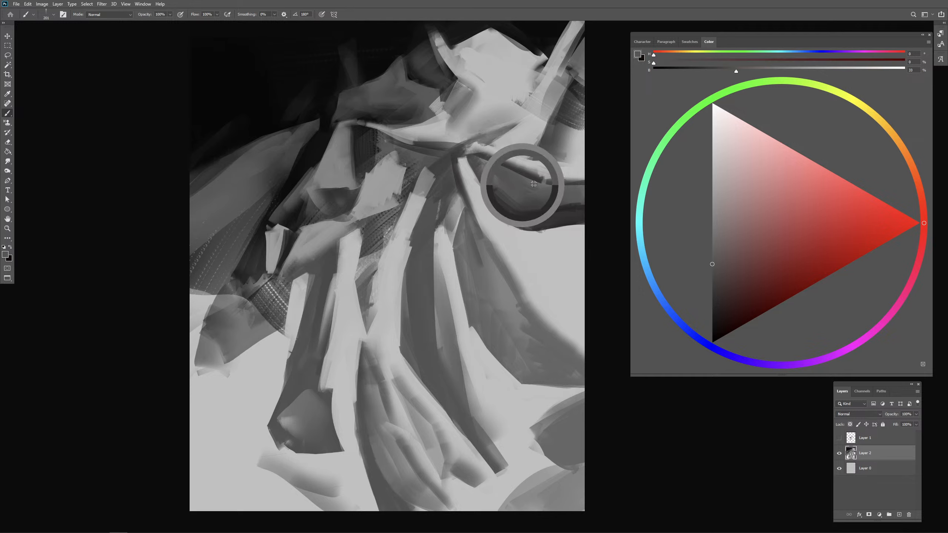
pyautogui.keyDown('alt'); pyautogui.click(566, 206); pyautogui.keyUp('alt')
pyautogui.moveTo(565, 205); pyautogui.dragTo(556, 202)
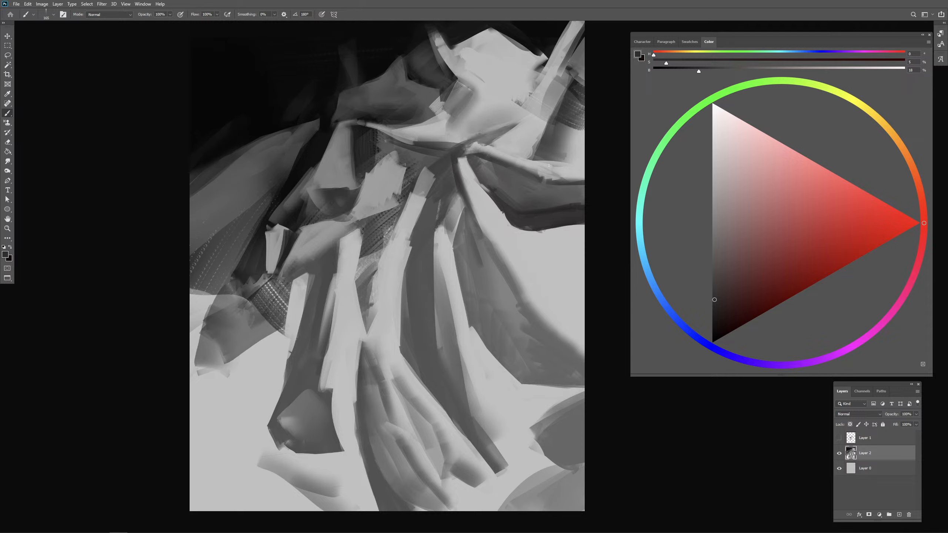
# Step: Shade the upper edge of the pale arm near the canvas's right side with a sampled mid grey
pyautogui.moveTo(548, 165); pyautogui.dragTo(557, 176)
pyautogui.keyDown('alt'); pyautogui.click(560, 178); pyautogui.keyUp('alt')
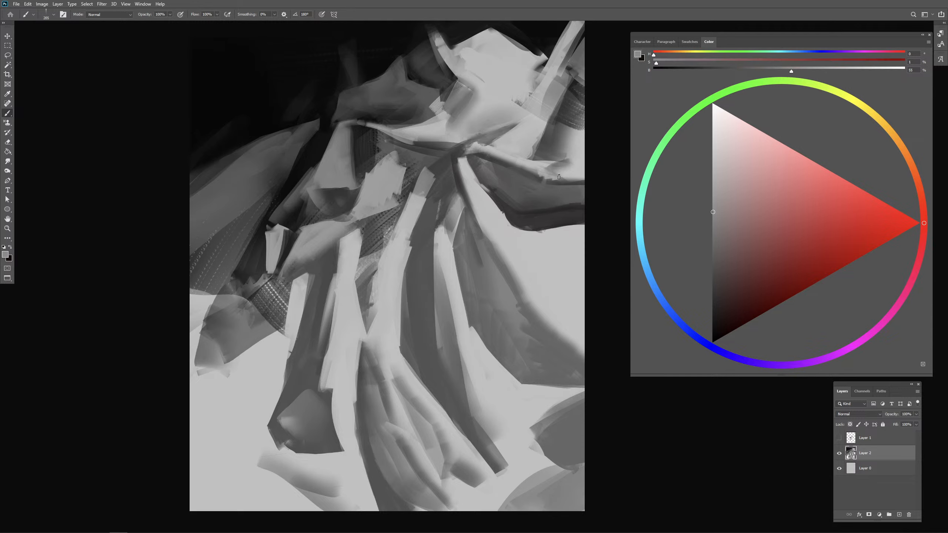
pyautogui.keyDown('alt'); pyautogui.click(567, 170); pyautogui.keyUp('alt')
pyautogui.moveTo(566, 164); pyautogui.dragTo(555, 176)
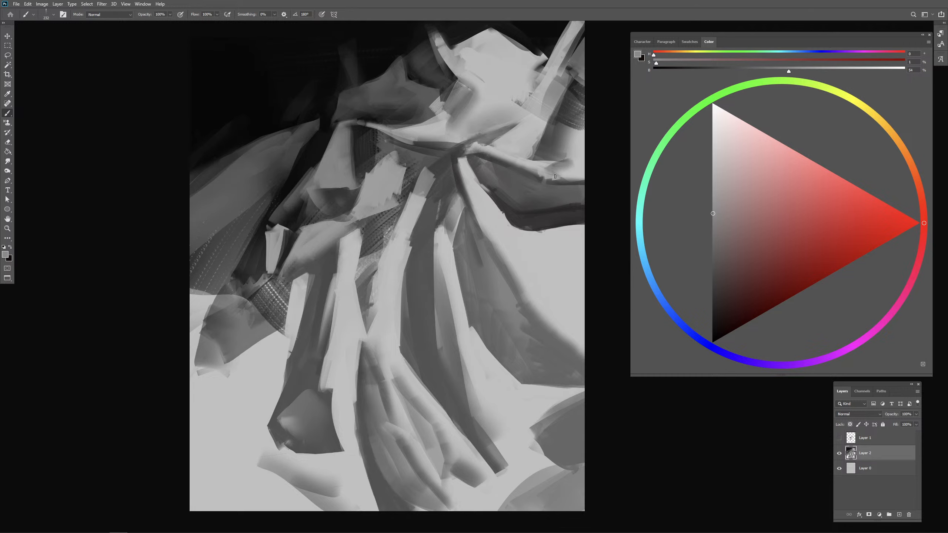
# Step: Brighten the wrist area of the pale arm near the canvas's right edge with sampled light grey, shading beside it with a darker sampled tone
pyautogui.keyDown('alt'); pyautogui.click(569, 162); pyautogui.keyUp('alt')
pyautogui.keyDown('alt'); pyautogui.click(579, 158); pyautogui.keyUp('alt')
pyautogui.moveTo(568, 169); pyautogui.dragTo(567, 174)
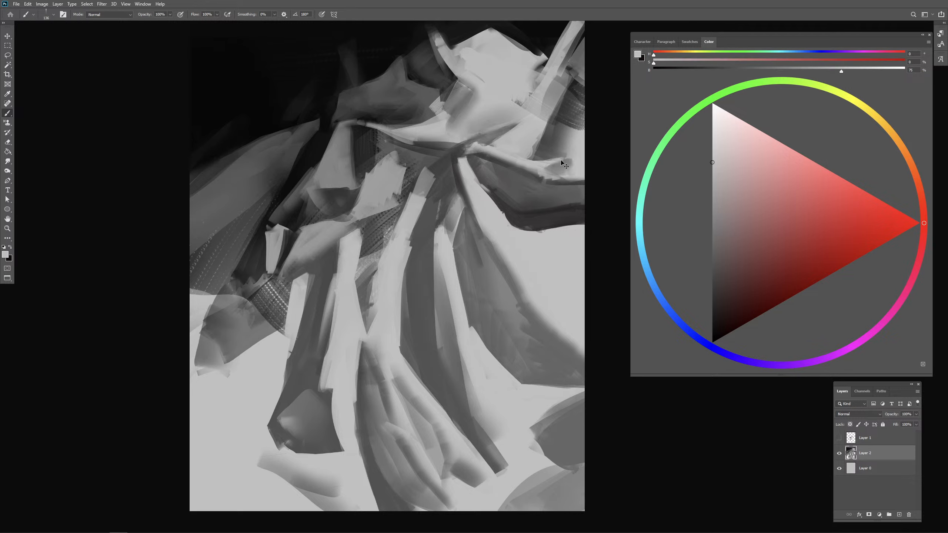
pyautogui.keyDown('alt'); pyautogui.click(543, 160); pyautogui.keyUp('alt')
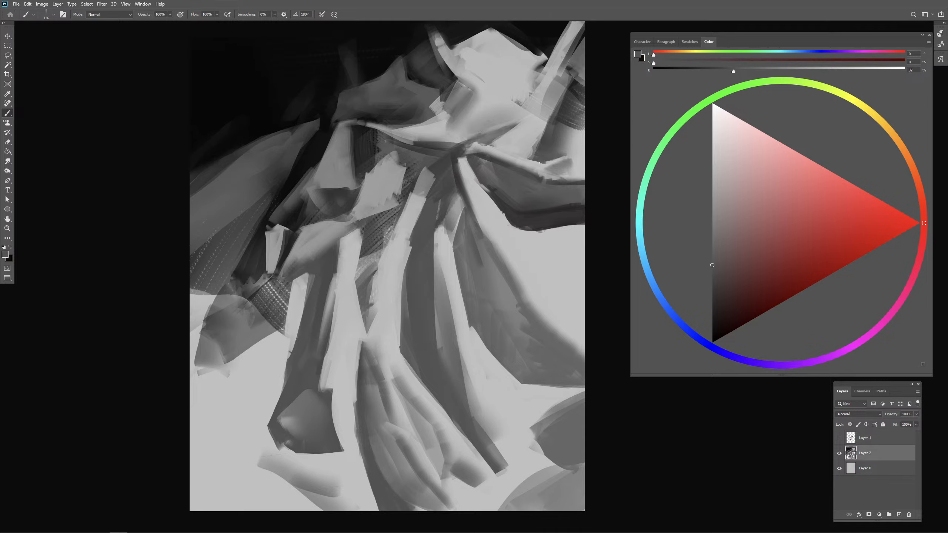
pyautogui.moveTo(559, 158); pyautogui.dragTo(569, 150)
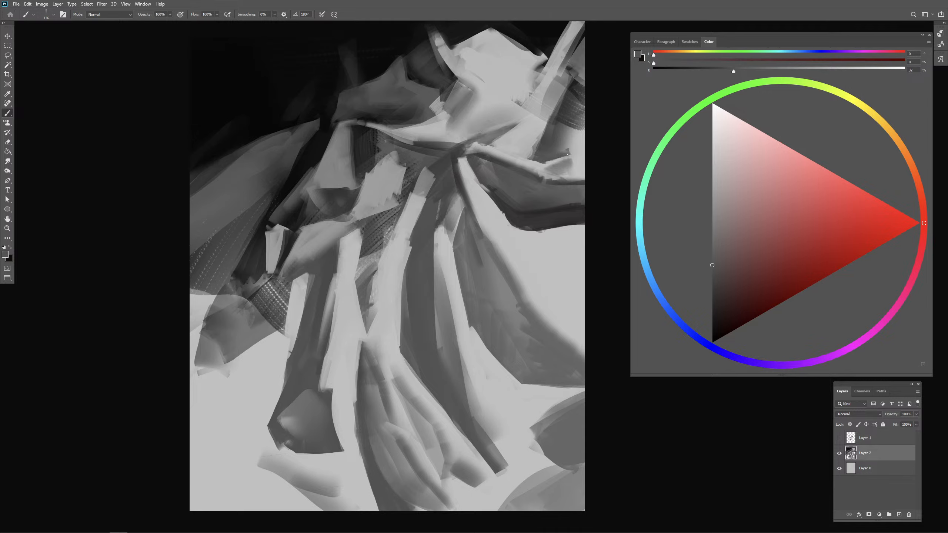
# Step: Darken the patch beneath the upper-right spike with sampled dark grey and restate the pale shape beside it with sampled light grey
pyautogui.keyDown('alt'); pyautogui.click(561, 123); pyautogui.keyUp('alt')
pyautogui.moveTo(561, 127); pyautogui.dragTo(566, 153)
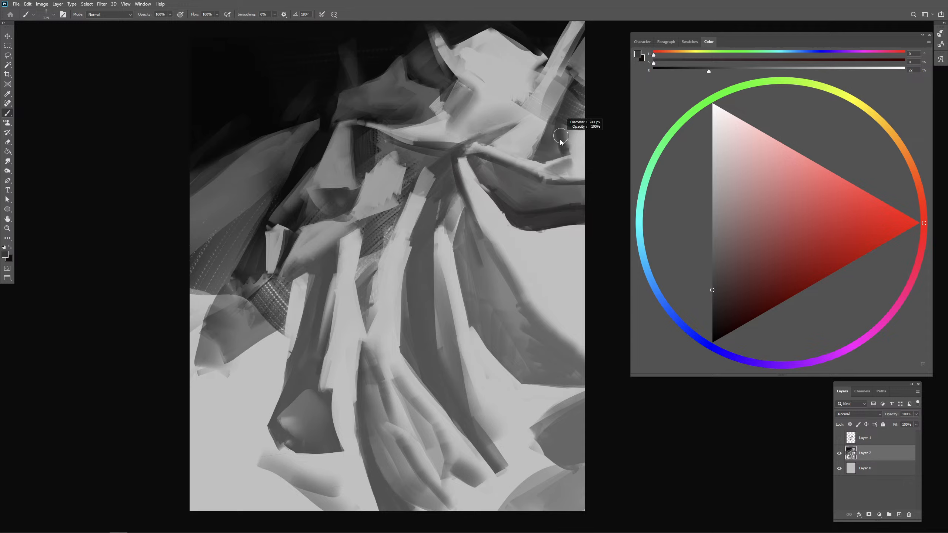
pyautogui.keyDown('alt'); pyautogui.click(537, 134); pyautogui.keyUp('alt')
pyautogui.keyDown('alt'); pyautogui.click(536, 134); pyautogui.keyUp('alt')
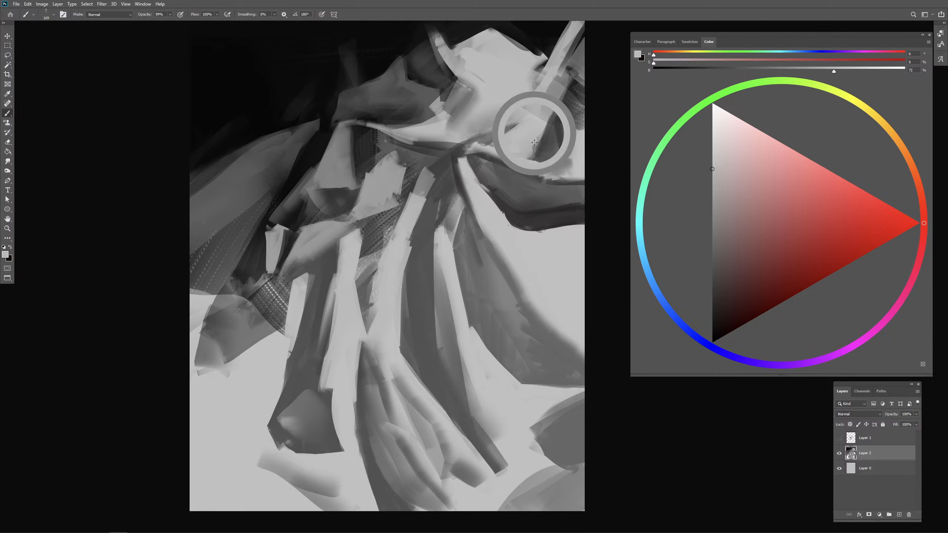
pyautogui.moveTo(533, 151); pyautogui.dragTo(532, 158)
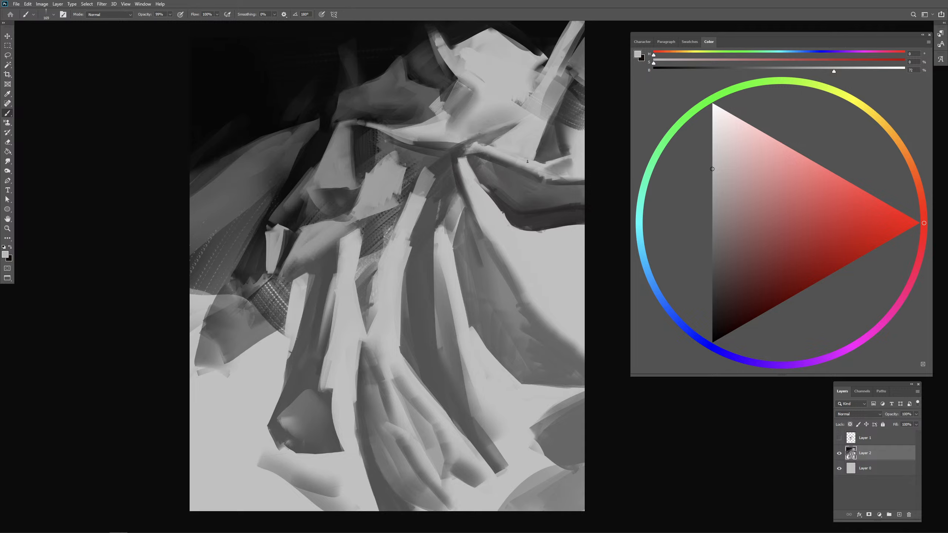
pyautogui.keyDown('alt'); pyautogui.click(543, 151); pyautogui.keyUp('alt')
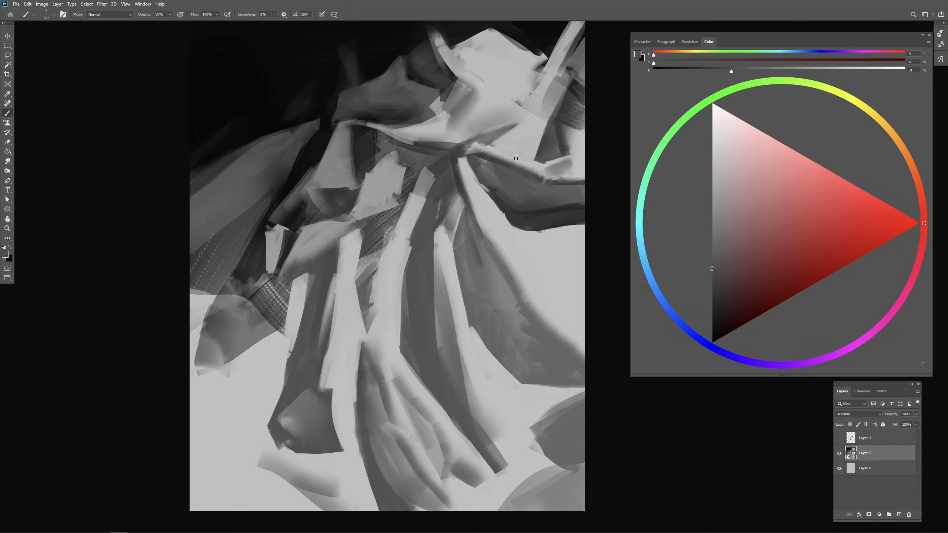
pyautogui.moveTo(517, 156)
pyautogui.mouseDown()
pyautogui.moveTo(537, 154)
pyautogui.moveTo(528, 161)
pyautogui.moveTo(524, 140)
pyautogui.moveTo(514, 154)
pyautogui.moveTo(516, 123)
pyautogui.moveTo(525, 129)
pyautogui.moveTo(532, 99)
pyautogui.moveTo(522, 105)
pyautogui.moveTo(521, 114)
pyautogui.moveTo(552, 98)
pyautogui.moveTo(520, 141)
pyautogui.mouseUp()
pyautogui.hotkey('ctrl', 'z')
# Step: Extend the upper-right spike down towards the arm as a pale limb and accent its side with a sampled near-black
pyautogui.moveTo(534, 90)
pyautogui.mouseDown()
pyautogui.moveTo(541, 74)
pyautogui.moveTo(533, 94)
pyautogui.mouseUp()
pyautogui.keyDown('alt'); pyautogui.click(545, 74); pyautogui.keyUp('alt')
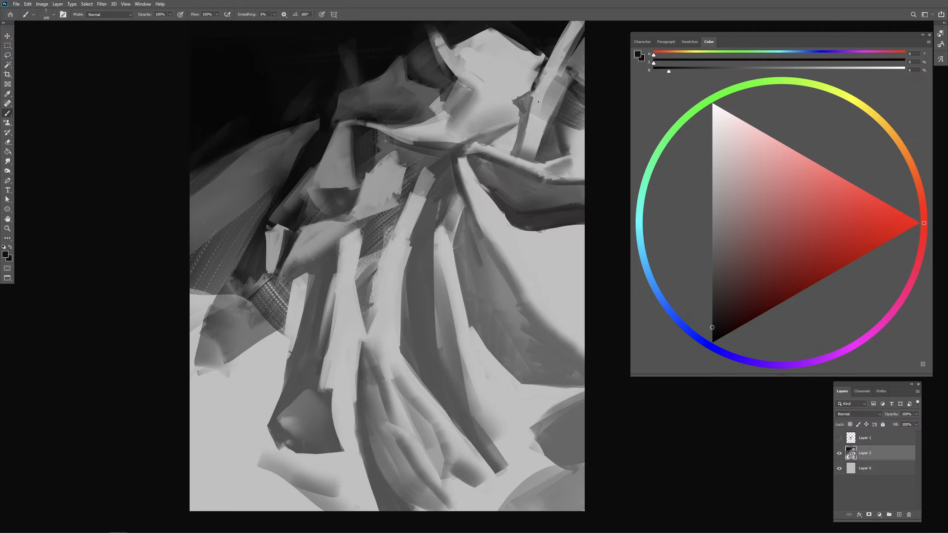
pyautogui.moveTo(551, 56); pyautogui.dragTo(541, 86)
# Step: Carve the upper-right edge of the pale head with sampled near-black and grey strokes up to the spike
pyautogui.keyDown('alt'); pyautogui.click(525, 60); pyautogui.keyUp('alt')
pyautogui.moveTo(519, 48)
pyautogui.mouseDown()
pyautogui.moveTo(549, 61)
pyautogui.moveTo(497, 45)
pyautogui.mouseUp()
pyautogui.keyDown('alt'); pyautogui.click(530, 38); pyautogui.keyUp('alt')
pyautogui.keyDown('alt'); pyautogui.click(498, 47); pyautogui.keyUp('alt')
pyautogui.keyDown('alt'); pyautogui.click(518, 43); pyautogui.keyUp('alt')
pyautogui.moveTo(518, 46)
pyautogui.mouseDown()
pyautogui.moveTo(510, 39)
pyautogui.moveTo(557, 59)
pyautogui.mouseUp()
pyautogui.keyDown('alt'); pyautogui.click(531, 53); pyautogui.keyUp('alt')
pyautogui.keyDown('alt'); pyautogui.click(537, 53); pyautogui.keyUp('alt')
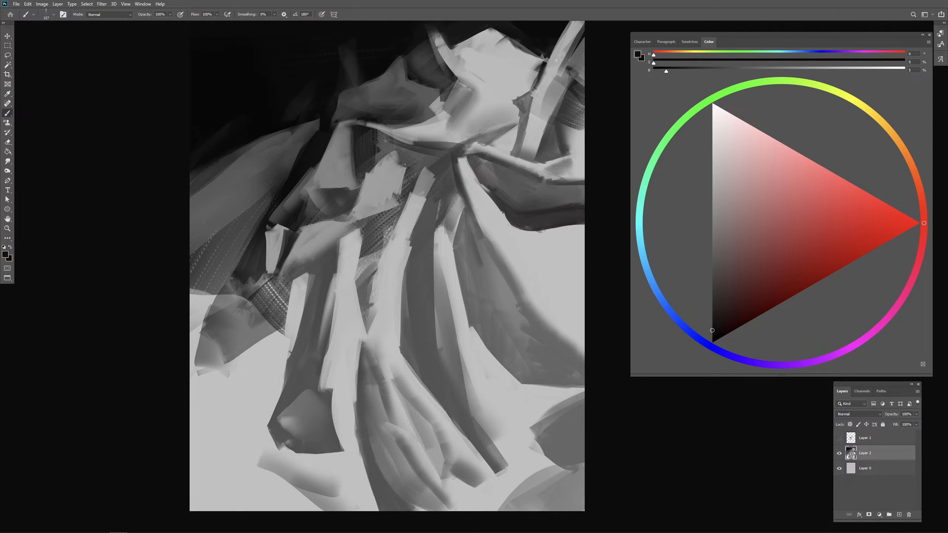
pyautogui.keyDown('alt'); pyautogui.click(515, 42); pyautogui.keyUp('alt')
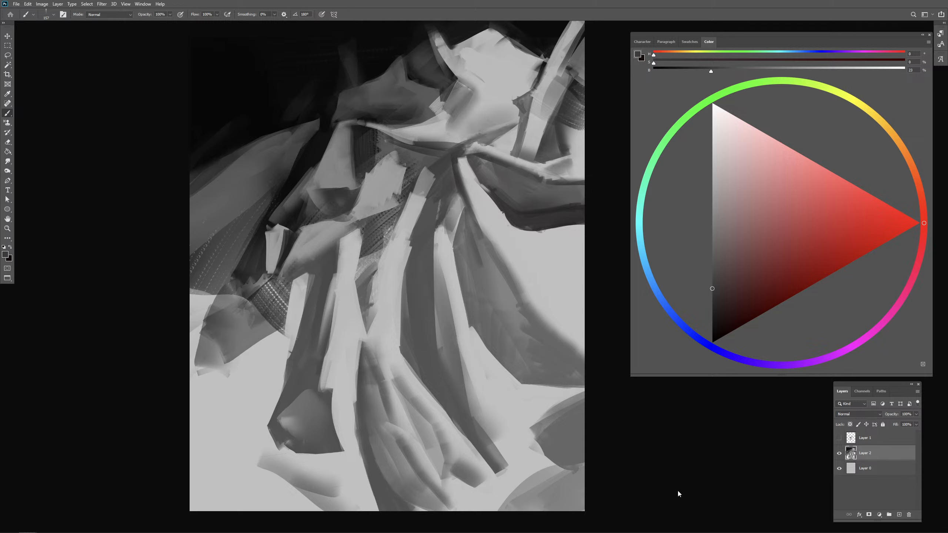
# Step: Model the dark pointed form beside the pale head with grey strokes and sample its mid grey
pyautogui.moveTo(389, 77)
pyautogui.mouseDown()
pyautogui.moveTo(409, 76)
pyautogui.moveTo(395, 78)
pyautogui.moveTo(388, 65)
pyautogui.moveTo(396, 109)
pyautogui.moveTo(381, 94)
pyautogui.mouseUp()
pyautogui.keyDown('alt'); pyautogui.click(386, 63); pyautogui.keyUp('alt')
pyautogui.keyDown('alt'); pyautogui.click(487, 56); pyautogui.keyUp('alt')
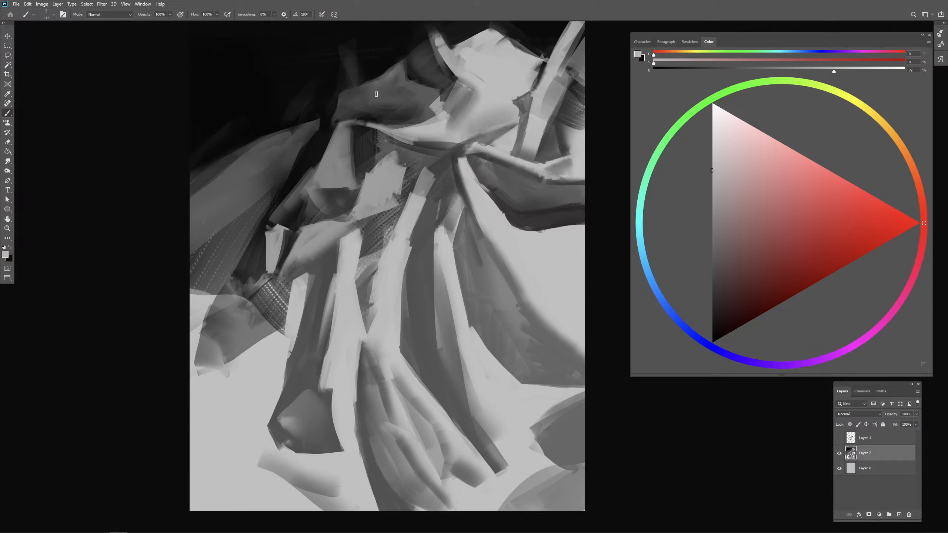
pyautogui.keyDown('alt'); pyautogui.click(373, 88); pyautogui.keyUp('alt')
pyautogui.keyDown('alt'); pyautogui.click(374, 94); pyautogui.keyUp('alt')
# Step: Adjust the brush size and soften the side of the dark pointed form facing the head with the sampled mid grey
pyautogui.press('[')
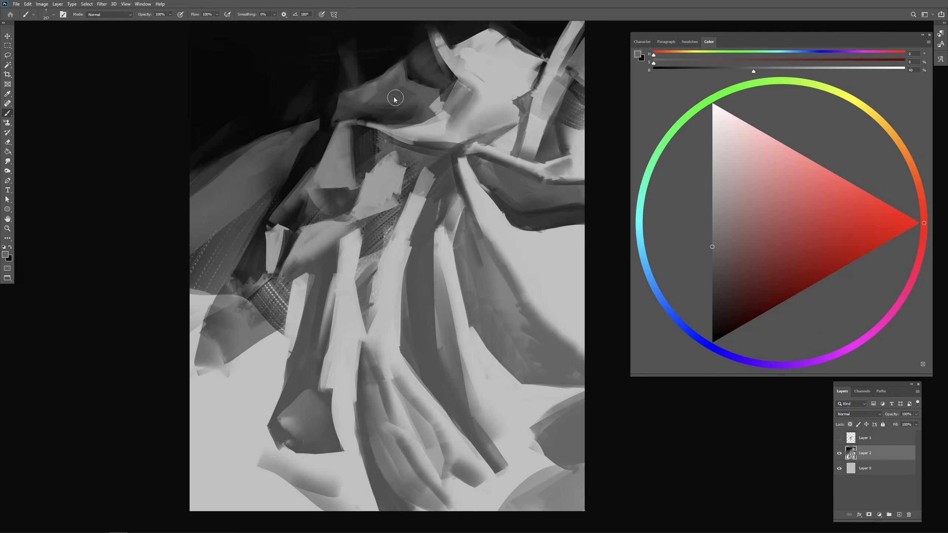
pyautogui.press('[')
pyautogui.press('[')
pyautogui.press('[')
pyautogui.press('[')
pyautogui.press(']')
pyautogui.press(']')
pyautogui.press(']')
pyautogui.moveTo(425, 86); pyautogui.dragTo(428, 96)
pyautogui.moveTo(395, 145); pyautogui.dragTo(395, 145)
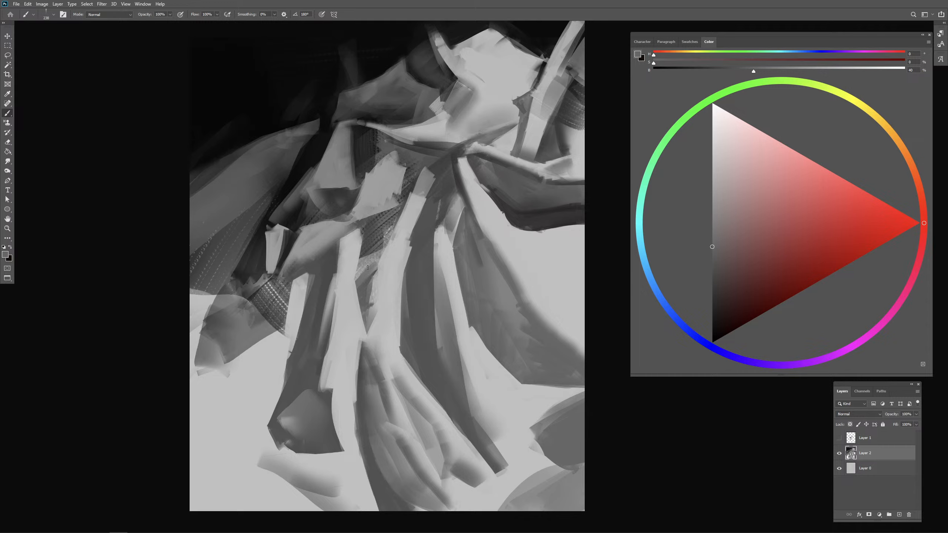
# Step: Define the gap between the two central pale limbs with sampled mid grey and bridge it with a diagonal light grey stroke
pyautogui.keyDown('alt'); pyautogui.click(361, 314); pyautogui.keyUp('alt')
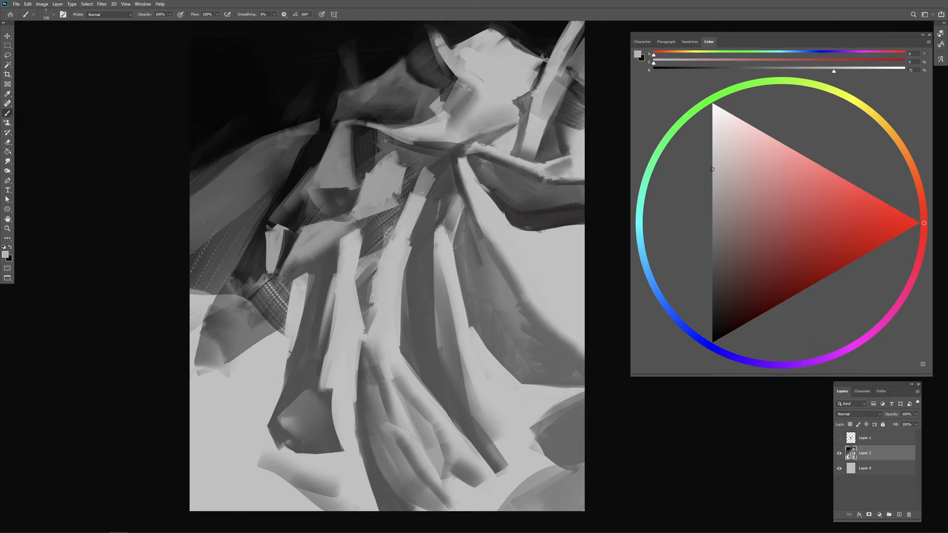
pyautogui.keyDown('alt'); pyautogui.click(369, 275); pyautogui.keyUp('alt')
pyautogui.moveTo(369, 275); pyautogui.dragTo(371, 254)
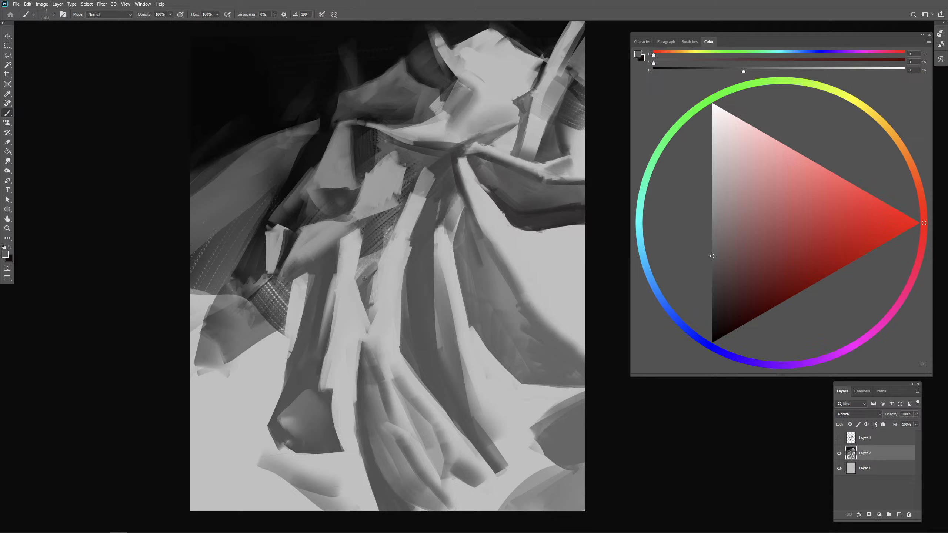
pyautogui.keyDown('alt'); pyautogui.click(385, 259); pyautogui.keyUp('alt')
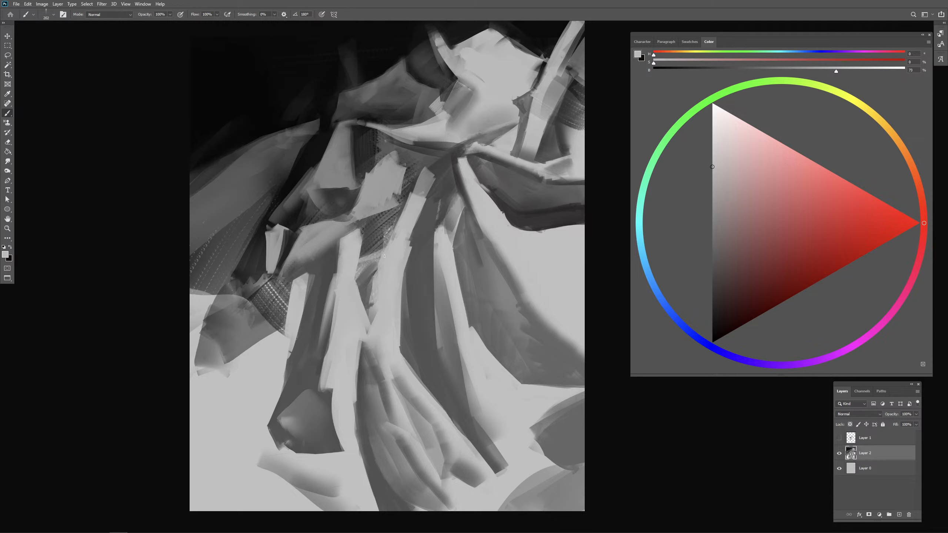
pyautogui.moveTo(385, 257)
pyautogui.mouseDown()
pyautogui.moveTo(362, 251)
pyautogui.moveTo(374, 263)
pyautogui.mouseUp()
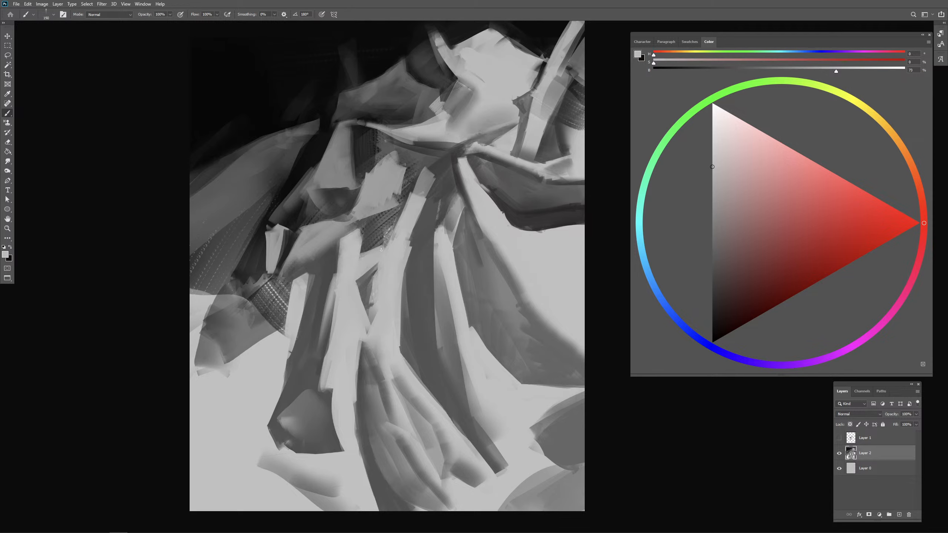
# Step: Clean up the textured dark patch between the central limbs with sampled greys and sharpen the pale band along its upper edge
pyautogui.keyDown('alt'); pyautogui.click(376, 245); pyautogui.keyUp('alt')
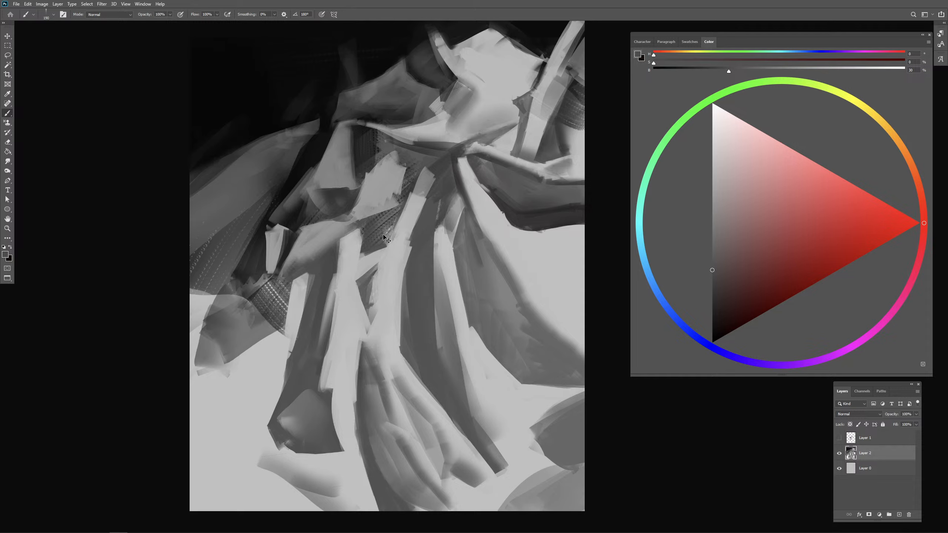
pyautogui.moveTo(379, 247)
pyautogui.mouseDown()
pyautogui.moveTo(411, 209)
pyautogui.moveTo(383, 252)
pyautogui.mouseUp()
pyautogui.keyDown('alt'); pyautogui.click(402, 228); pyautogui.keyUp('alt')
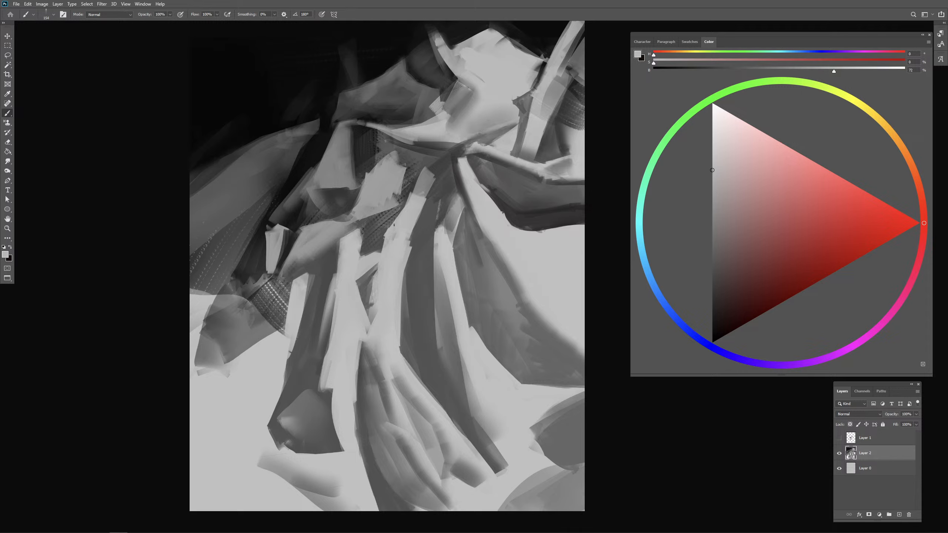
pyautogui.keyDown('alt'); pyautogui.click(395, 220); pyautogui.keyUp('alt')
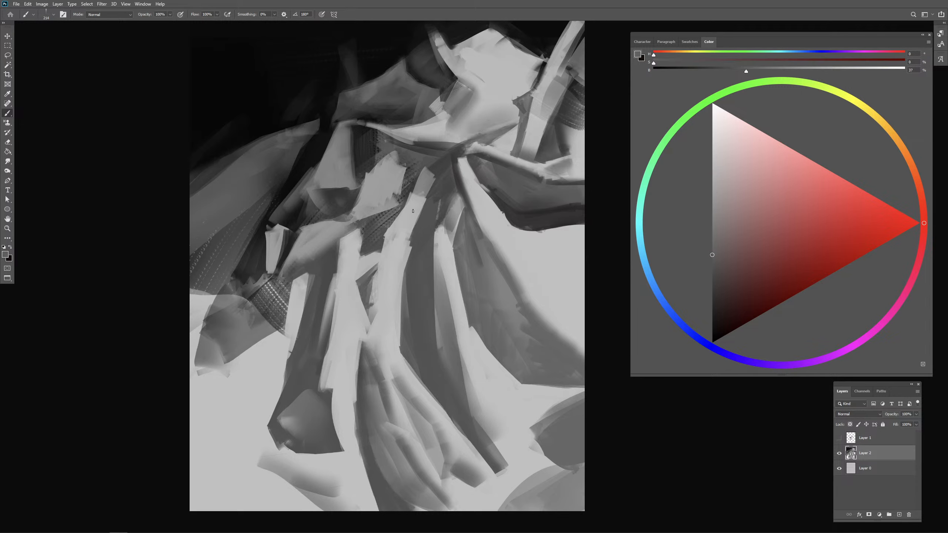
pyautogui.keyDown('alt'); pyautogui.click(386, 204); pyautogui.keyUp('alt')
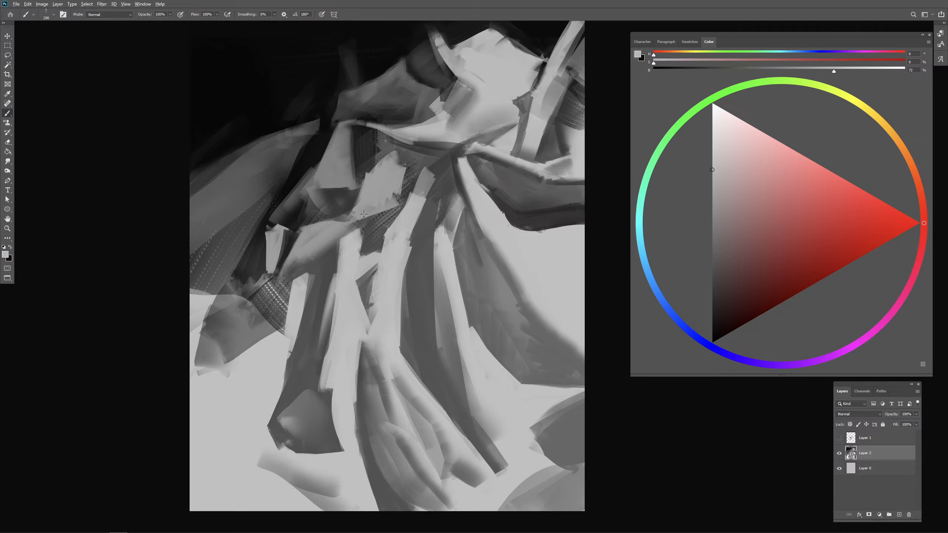
pyautogui.moveTo(364, 215)
pyautogui.mouseDown()
pyautogui.moveTo(382, 193)
pyautogui.moveTo(380, 202)
pyautogui.moveTo(393, 195)
pyautogui.mouseUp()
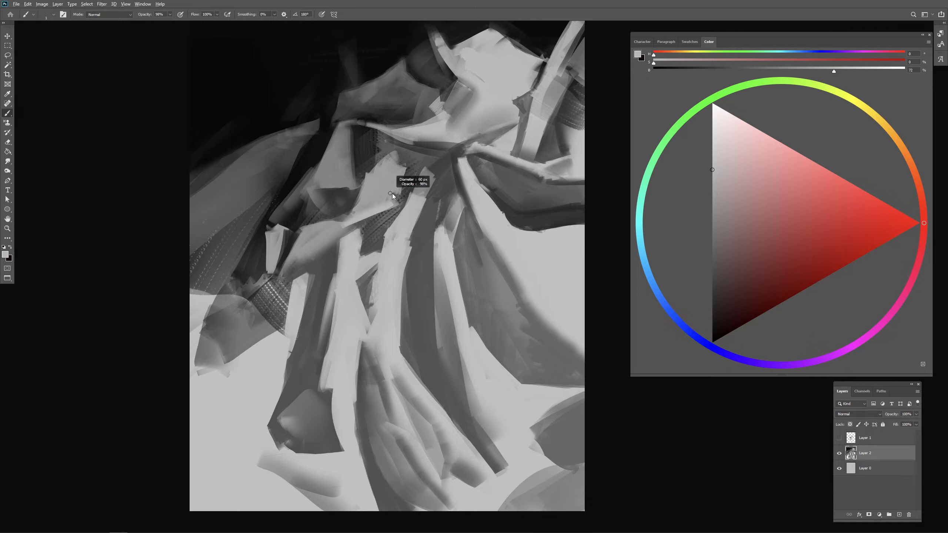
# Step: Paint a dark wedge into the pale shoulder shape above the central limbs and blend it with sampled mid and light greys
pyautogui.keyDown('alt'); pyautogui.click(360, 155); pyautogui.keyUp('alt')
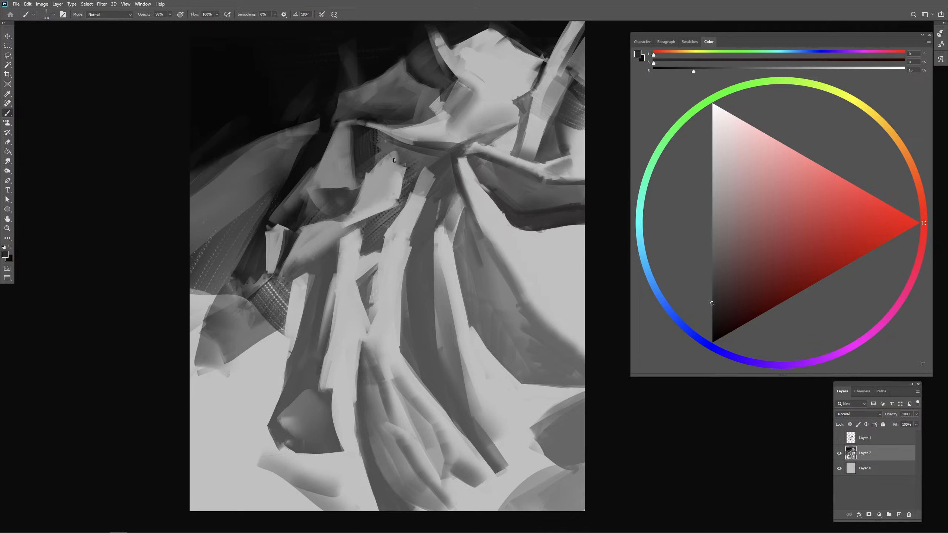
pyautogui.moveTo(394, 161)
pyautogui.mouseDown()
pyautogui.moveTo(401, 204)
pyautogui.moveTo(393, 172)
pyautogui.mouseUp()
pyautogui.keyDown('alt'); pyautogui.click(392, 167); pyautogui.keyUp('alt')
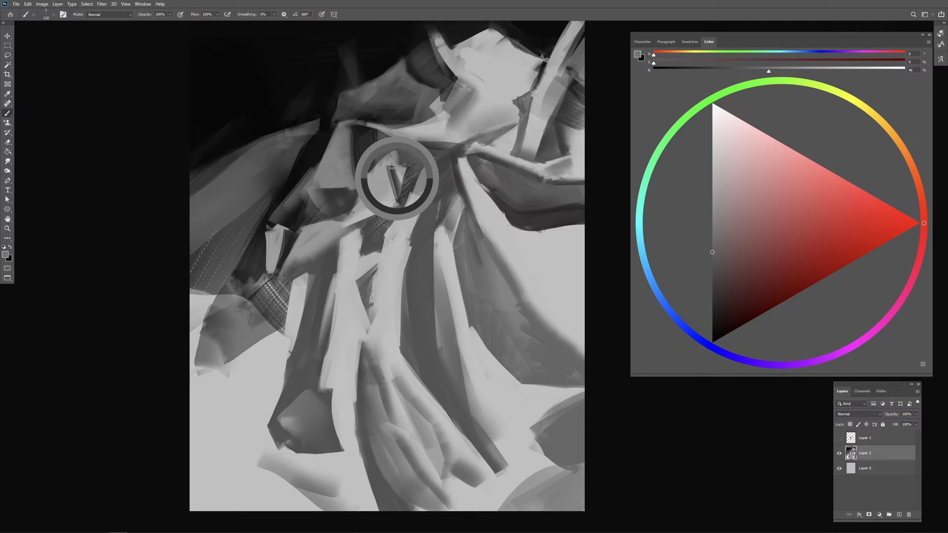
pyautogui.moveTo(392, 167)
pyautogui.mouseDown()
pyautogui.moveTo(401, 199)
pyautogui.moveTo(399, 184)
pyautogui.mouseUp()
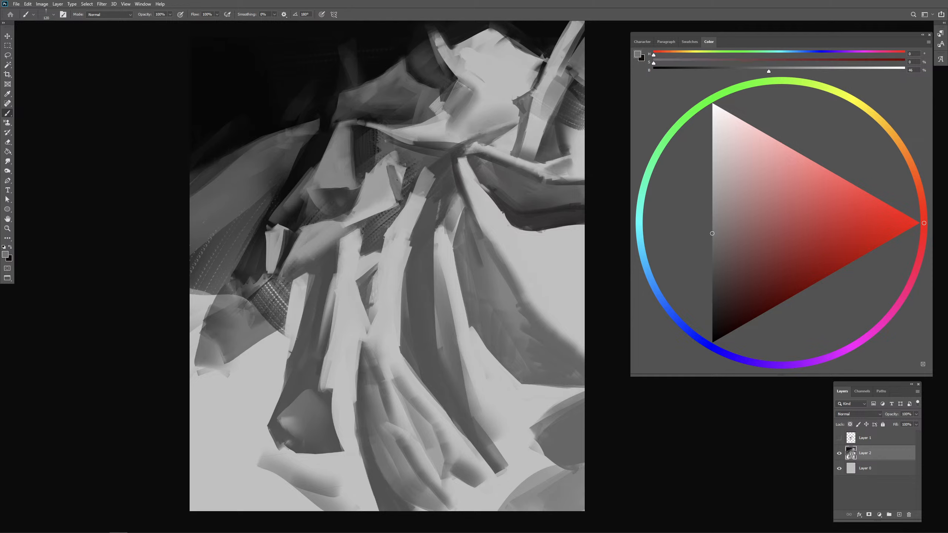
pyautogui.keyDown('alt'); pyautogui.click(397, 181); pyautogui.keyUp('alt')
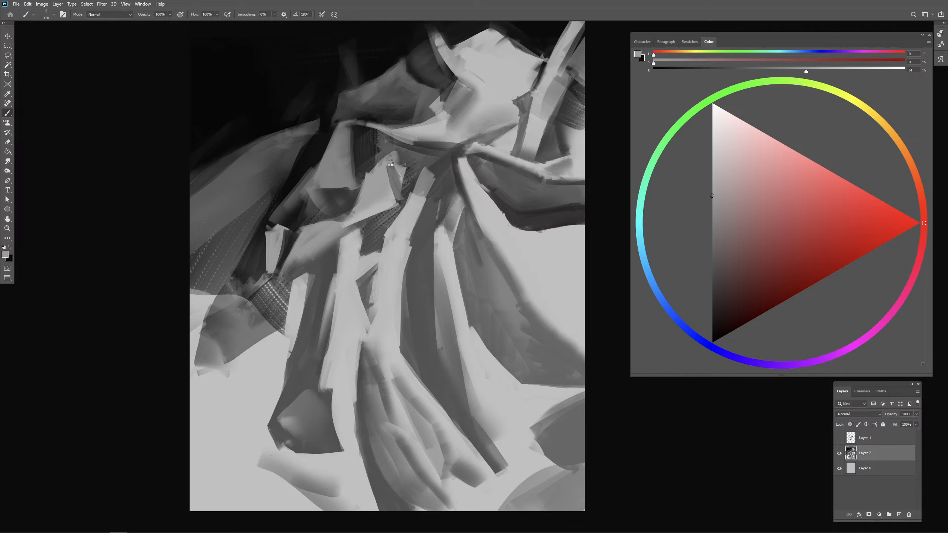
pyautogui.moveTo(391, 165)
pyautogui.mouseDown()
pyautogui.moveTo(400, 188)
pyautogui.moveTo(395, 171)
pyautogui.moveTo(406, 185)
pyautogui.moveTo(411, 174)
pyautogui.mouseUp()
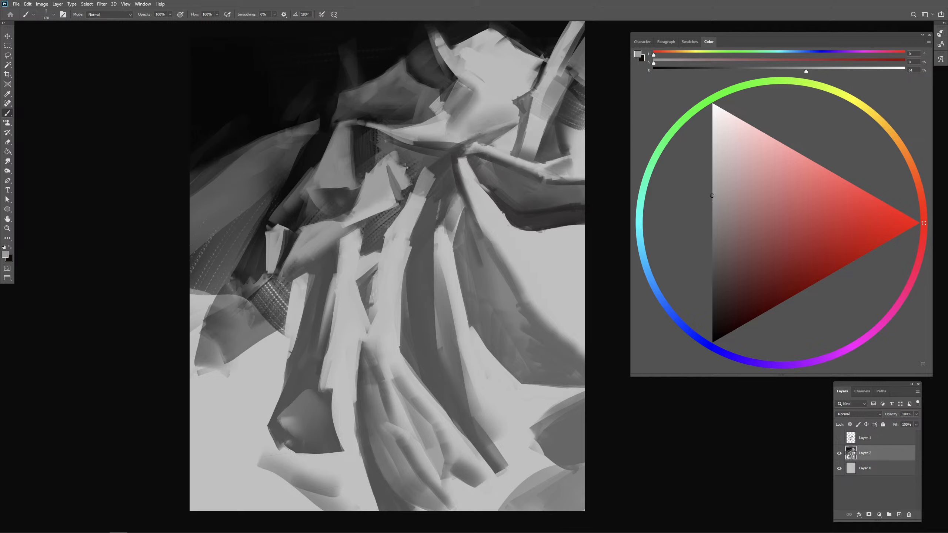
# Step: Deepen the shadow between the pale shoulder shape and the top of the central limb with sampled dark greys
pyautogui.keyDown('alt'); pyautogui.click(371, 149); pyautogui.keyUp('alt')
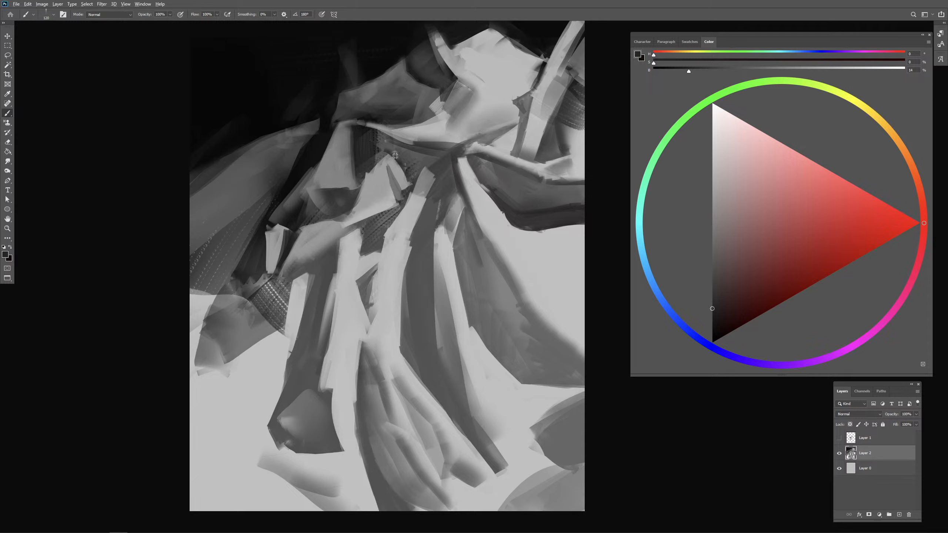
pyautogui.moveTo(396, 158)
pyautogui.mouseDown()
pyautogui.moveTo(407, 170)
pyautogui.moveTo(446, 166)
pyautogui.moveTo(420, 178)
pyautogui.moveTo(433, 170)
pyautogui.moveTo(433, 178)
pyautogui.mouseUp()
pyautogui.keyDown('alt'); pyautogui.click(433, 168); pyautogui.keyUp('alt')
pyautogui.keyDown('alt'); pyautogui.click(434, 170); pyautogui.keyUp('alt')
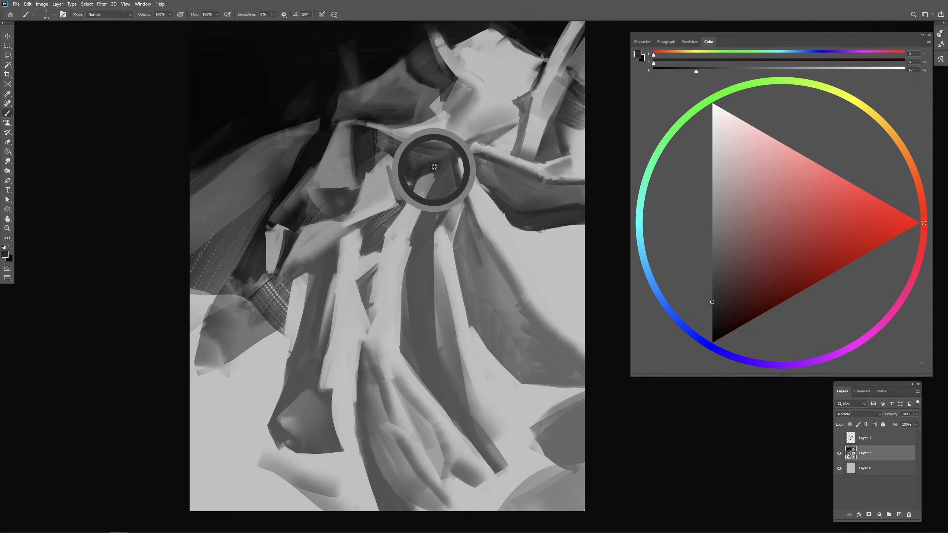
pyautogui.moveTo(433, 172); pyautogui.dragTo(422, 173)
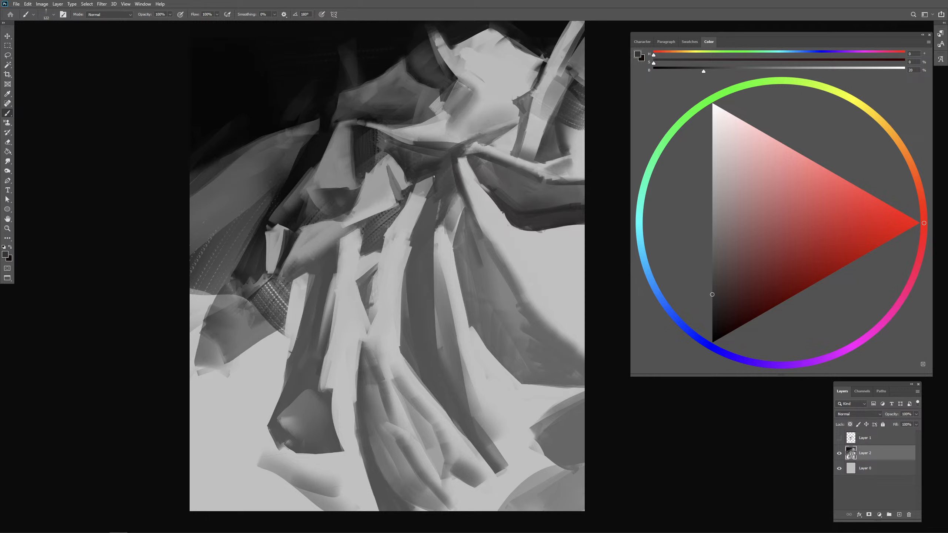
pyautogui.moveTo(437, 186); pyautogui.dragTo(414, 201)
# Step: Add a thin light grey accent above the narrow limb beside the wing with a smaller brush and sample the adjacent dark grey
pyautogui.moveTo(457, 202)
pyautogui.mouseDown()
pyautogui.moveTo(453, 193)
pyautogui.moveTo(430, 212)
pyautogui.moveTo(458, 217)
pyautogui.moveTo(446, 202)
pyautogui.moveTo(457, 203)
pyautogui.mouseUp()
pyautogui.keyDown('alt'); pyautogui.click(457, 220); pyautogui.keyUp('alt')
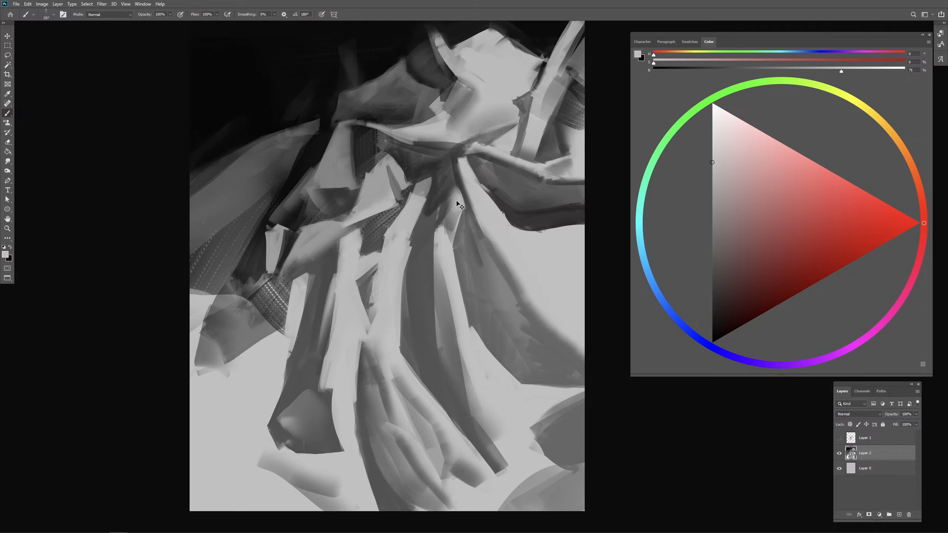
pyautogui.press('[')
pyautogui.moveTo(455, 198)
pyautogui.mouseDown()
pyautogui.moveTo(454, 186)
pyautogui.moveTo(444, 193)
pyautogui.moveTo(454, 197)
pyautogui.mouseUp()
pyautogui.keyDown('alt'); pyautogui.click(448, 188); pyautogui.keyUp('alt')
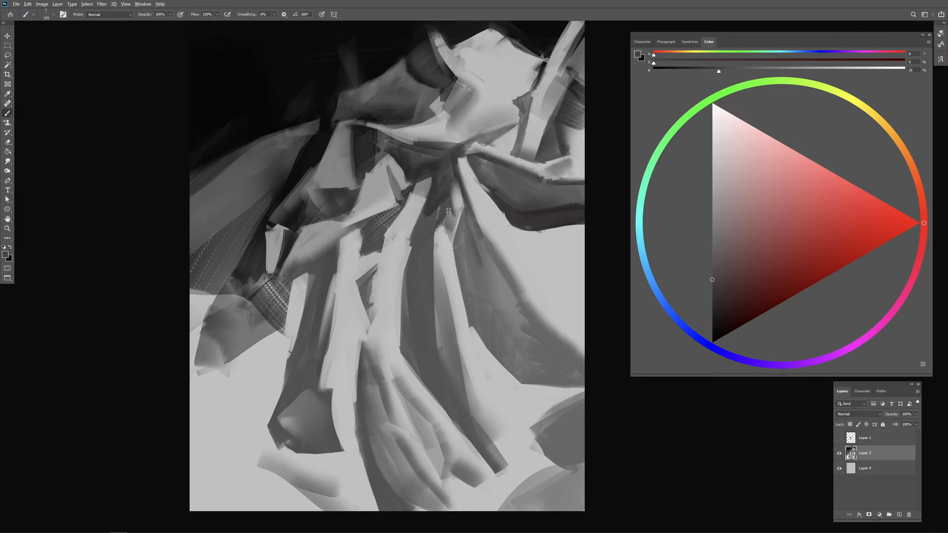
# Step: Shade the joint above the narrow limb beside the wing with sampled dark greys and define the limb's pale top edge
pyautogui.press(']')
pyautogui.press(']')
pyautogui.press(']')
pyautogui.keyDown('alt'); pyautogui.click(445, 221); pyautogui.keyUp('alt')
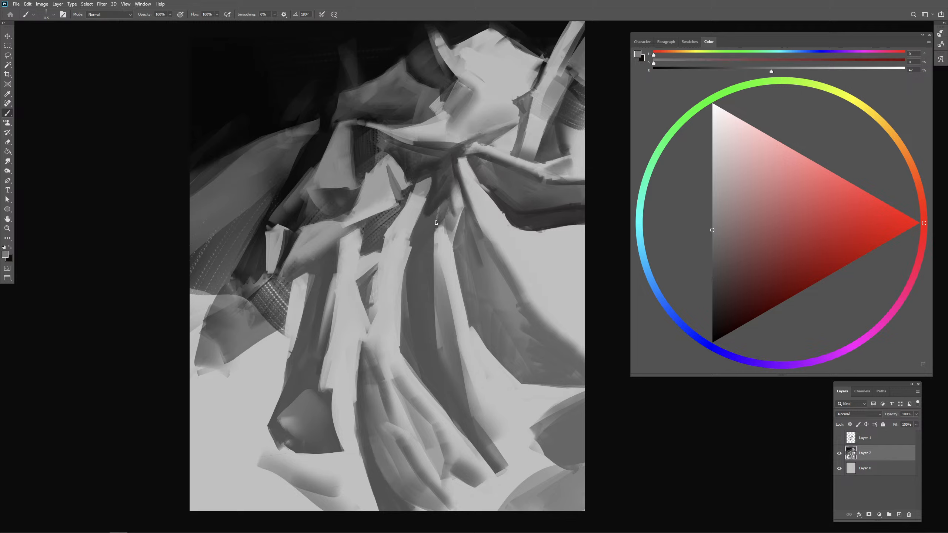
pyautogui.keyDown('alt'); pyautogui.click(446, 205); pyautogui.keyUp('alt')
pyautogui.moveTo(447, 217)
pyautogui.mouseDown()
pyautogui.moveTo(441, 228)
pyautogui.moveTo(454, 222)
pyautogui.mouseUp()
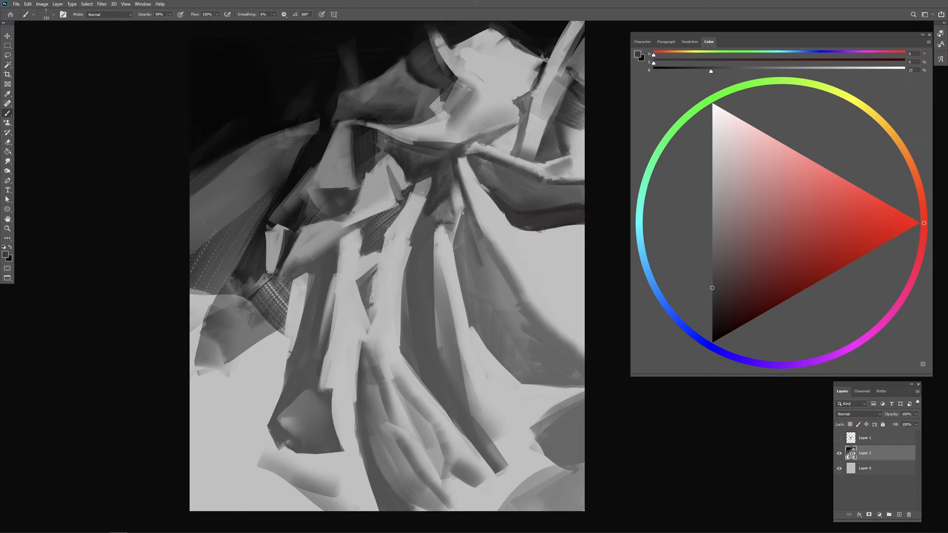
pyautogui.moveTo(457, 221)
pyautogui.mouseDown()
pyautogui.moveTo(453, 240)
pyautogui.moveTo(456, 233)
pyautogui.moveTo(438, 243)
pyautogui.mouseUp()
pyautogui.keyDown('alt'); pyautogui.click(458, 209); pyautogui.keyUp('alt')
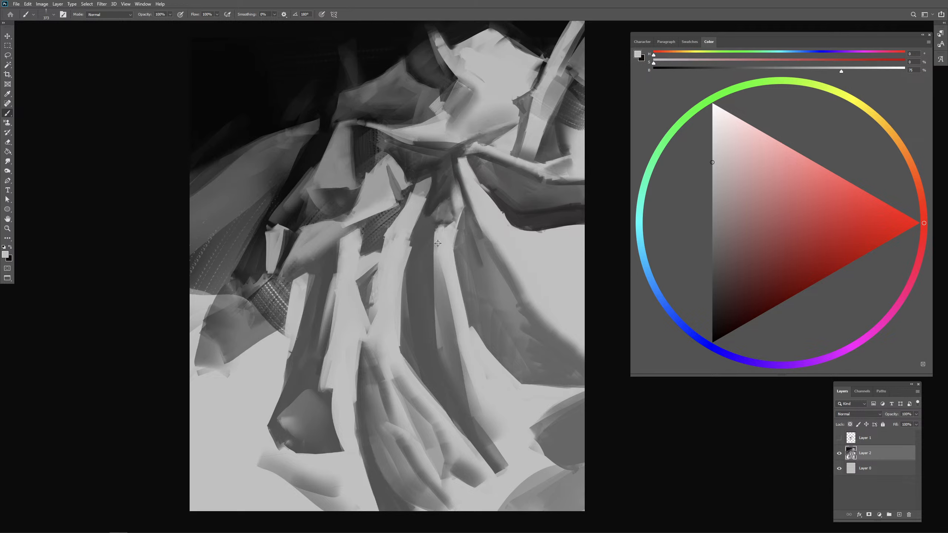
# Step: Shade the inner side of the narrow pale limb beside the wing with sampled dark and light greys, undoing the last stroke
pyautogui.keyDown('alt'); pyautogui.click(426, 245); pyautogui.keyUp('alt')
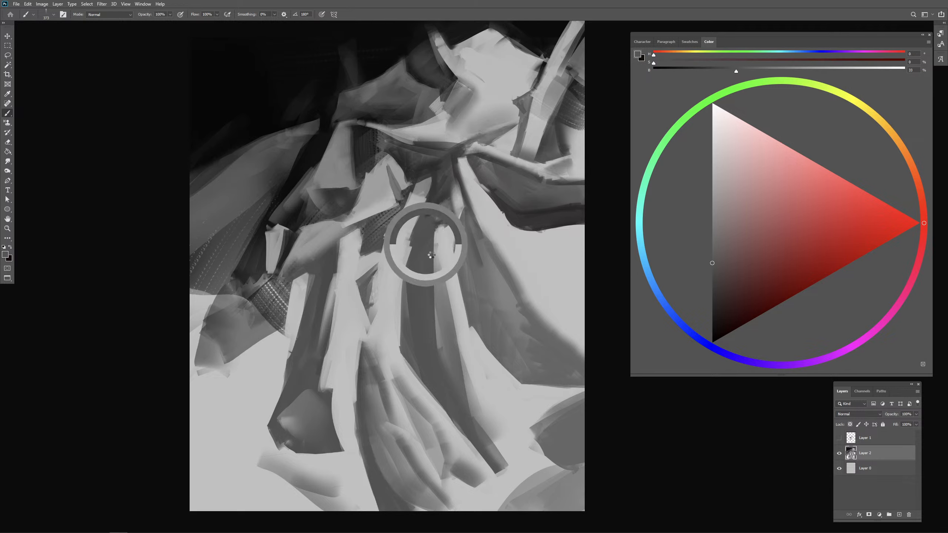
pyautogui.keyDown('alt'); pyautogui.click(431, 235); pyautogui.keyUp('alt')
pyautogui.moveTo(439, 227); pyautogui.dragTo(444, 337)
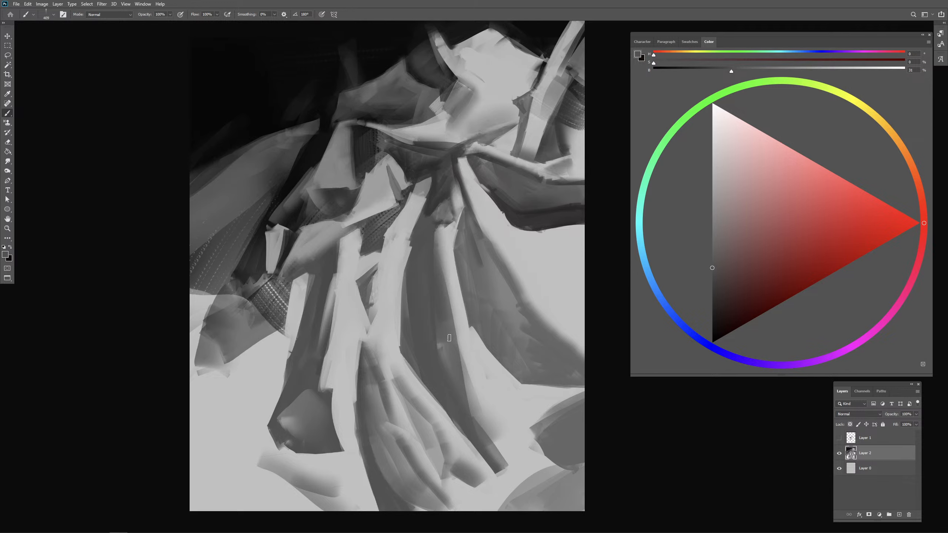
pyautogui.moveTo(436, 242); pyautogui.dragTo(462, 369)
pyautogui.keyDown('alt'); pyautogui.click(475, 357); pyautogui.keyUp('alt')
pyautogui.moveTo(454, 291)
pyautogui.mouseDown()
pyautogui.moveTo(448, 261)
pyautogui.moveTo(441, 285)
pyautogui.moveTo(449, 285)
pyautogui.mouseUp()
pyautogui.keyDown('alt'); pyautogui.click(448, 260); pyautogui.keyUp('alt')
pyautogui.moveTo(437, 241)
pyautogui.mouseDown()
pyautogui.moveTo(444, 343)
pyautogui.moveTo(436, 247)
pyautogui.moveTo(434, 295)
pyautogui.moveTo(436, 279)
pyautogui.moveTo(446, 351)
pyautogui.mouseUp()
pyautogui.hotkey('ctrl', 'z')
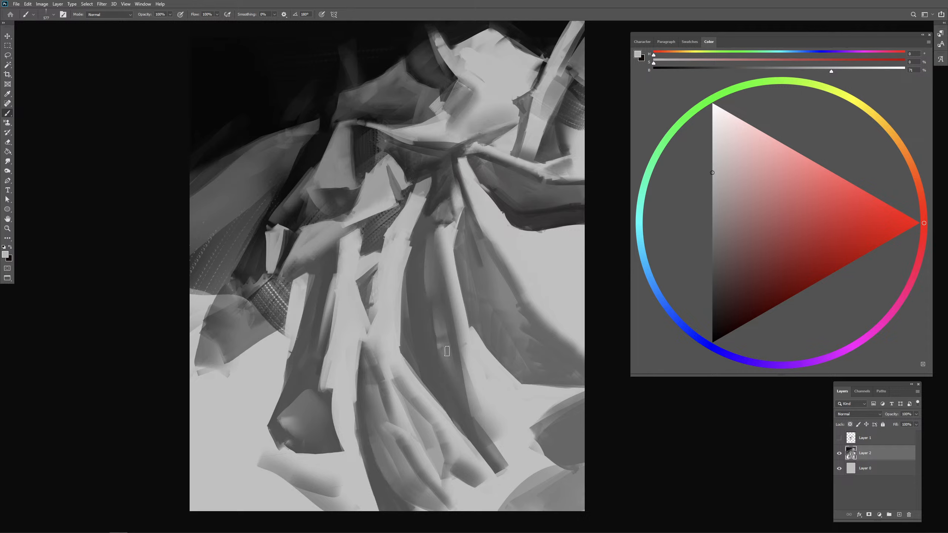
# Step: Blend soft grey strokes into the dark gap between the central limb and the narrow limb
pyautogui.moveTo(435, 295); pyautogui.dragTo(445, 341)
pyautogui.moveTo(430, 311); pyautogui.dragTo(426, 310)
pyautogui.moveTo(427, 247); pyautogui.dragTo(426, 307)
pyautogui.keyDown('alt'); pyautogui.click(417, 254); pyautogui.keyUp('alt')
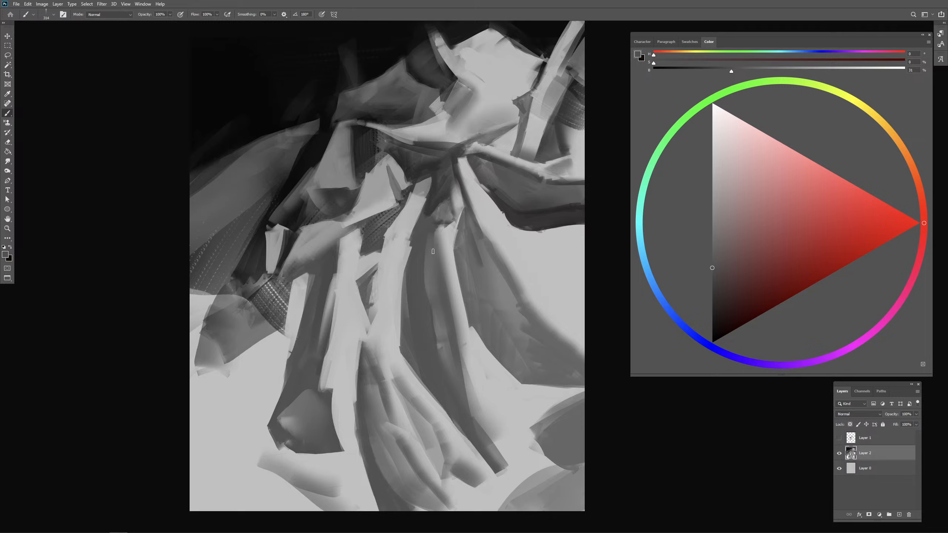
# Step: Darken the joint at the narrow limb's top and its inner edge with sampled dark greys and a smaller brush
pyautogui.moveTo(437, 207); pyautogui.dragTo(433, 208)
pyautogui.keyDown('alt'); pyautogui.click(429, 208); pyautogui.keyUp('alt')
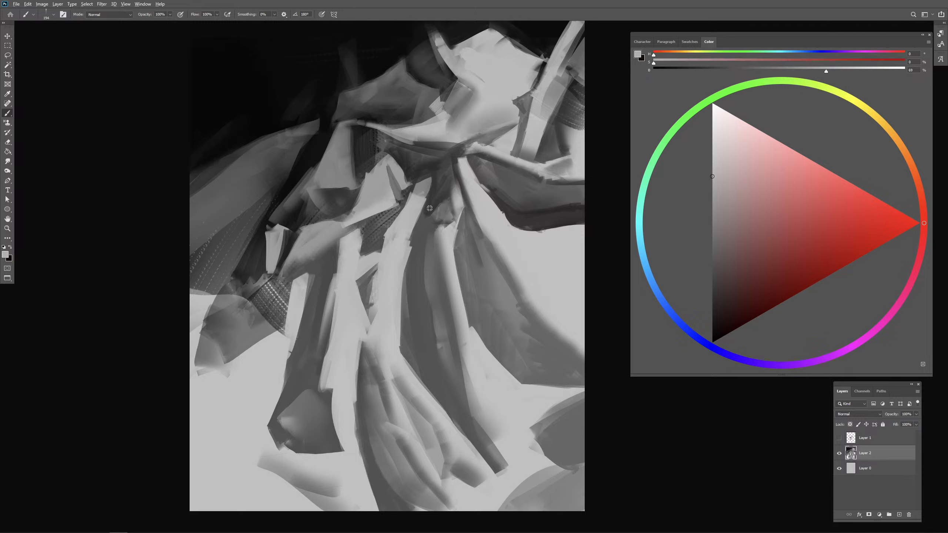
pyautogui.keyDown('alt'); pyautogui.click(430, 208); pyautogui.keyUp('alt')
pyautogui.keyDown('alt'); pyautogui.click(425, 222); pyautogui.keyUp('alt')
pyautogui.keyDown('alt'); pyautogui.click(430, 227); pyautogui.keyUp('alt')
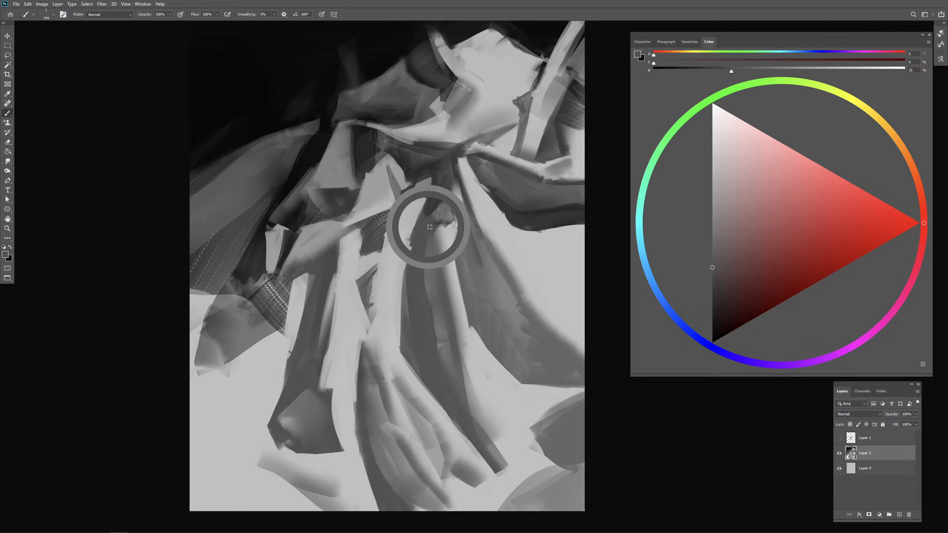
pyautogui.keyDown('alt'); pyautogui.click(429, 212); pyautogui.keyUp('alt')
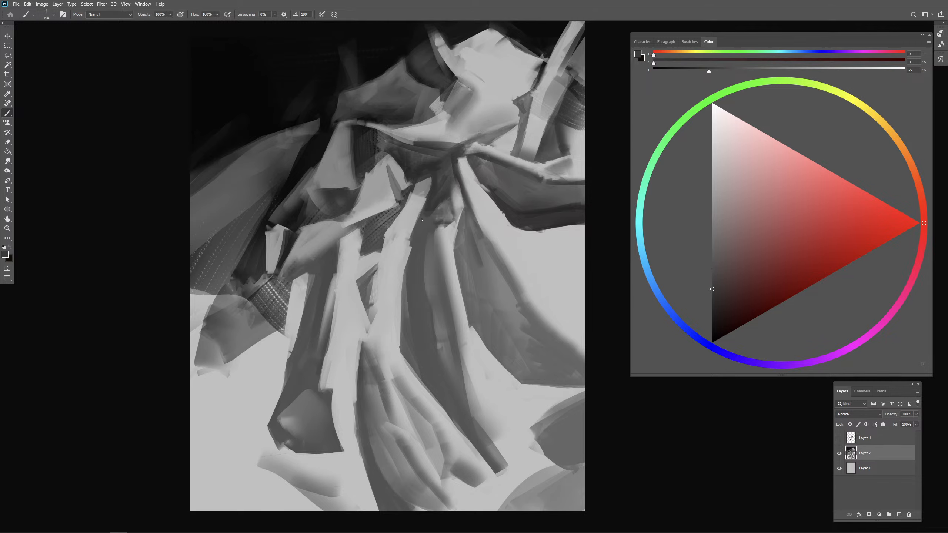
pyautogui.moveTo(437, 230)
pyautogui.mouseDown()
pyautogui.moveTo(442, 265)
pyautogui.moveTo(444, 245)
pyautogui.mouseUp()
pyautogui.keyDown('alt'); pyautogui.click(443, 223); pyautogui.keyUp('alt')
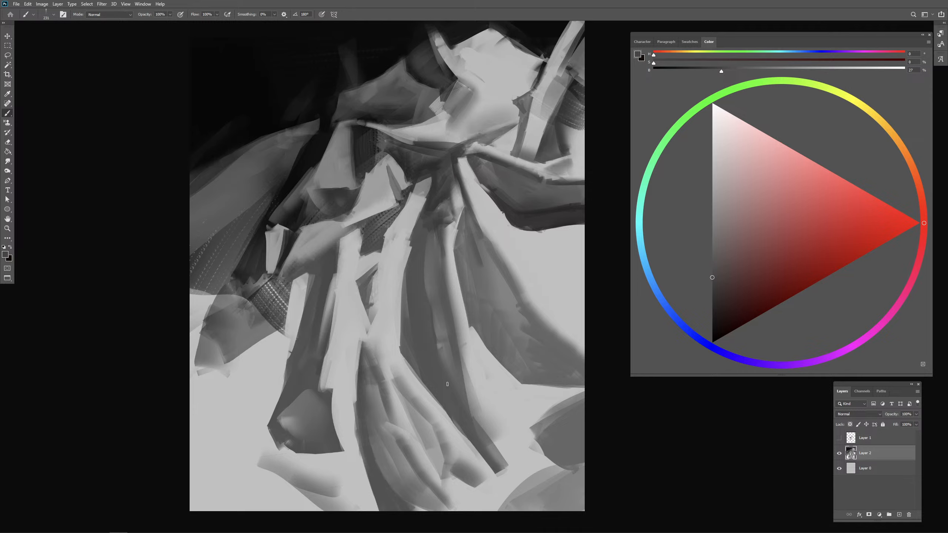
# Step: Pick a muted dark red on the colour wheel and resize the Color panel slightly smaller
pyautogui.moveTo(790, 244); pyautogui.dragTo(785, 254)
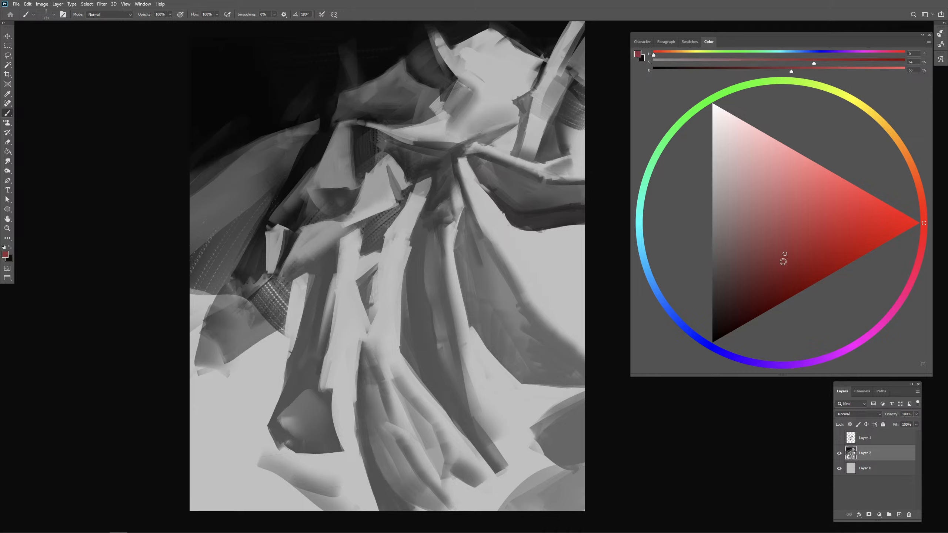
pyautogui.moveTo(639, 376); pyautogui.dragTo(790, 217)
pyautogui.moveTo(857, 158); pyautogui.dragTo(857, 158)
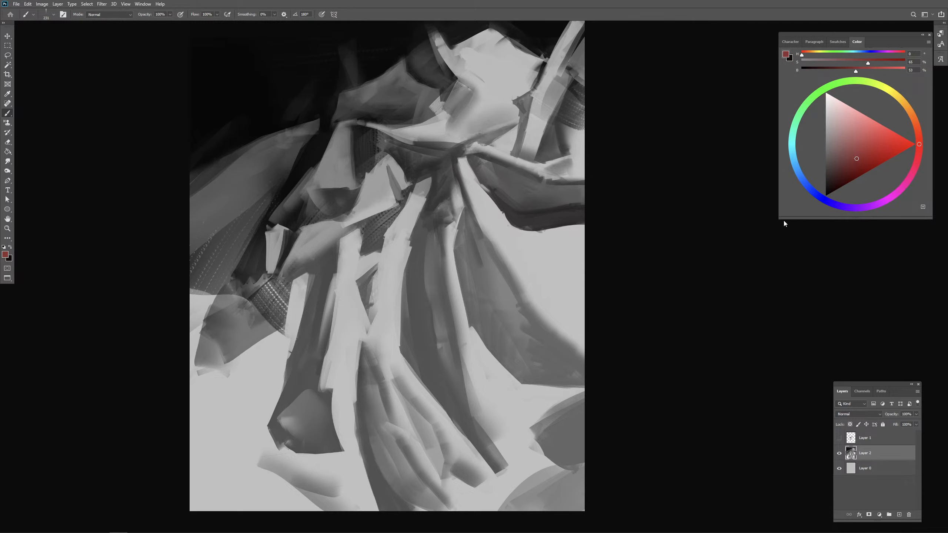
pyautogui.moveTo(779, 221); pyautogui.dragTo(644, 360)
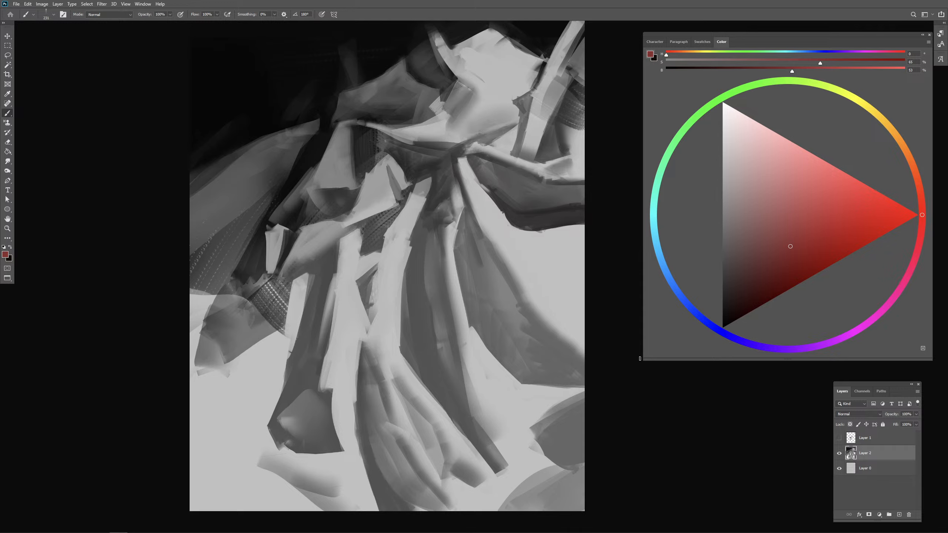
# Step: Narrow the pale panel above the small shoulder with near-black strokes along its outer side and sampled greys at its base
pyautogui.keyDown('alt'); pyautogui.click(318, 151); pyautogui.keyUp('alt')
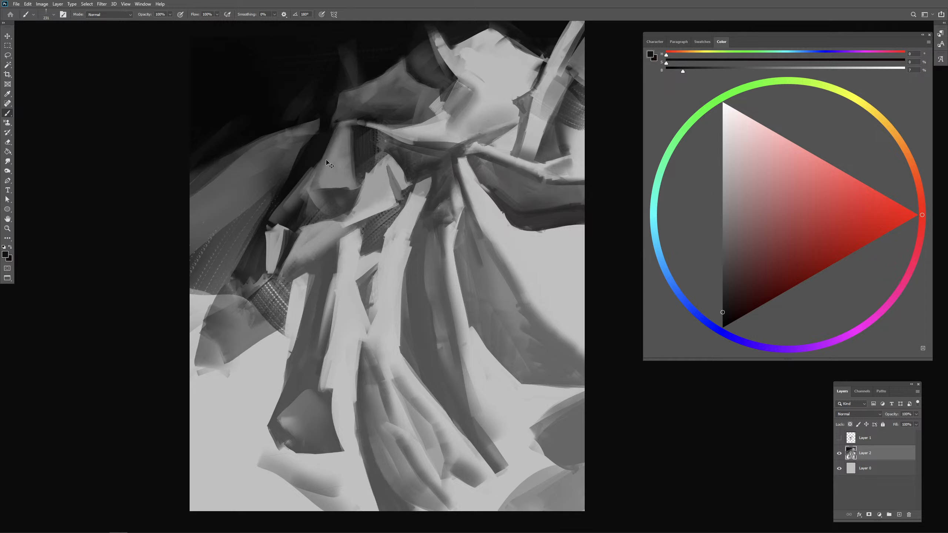
pyautogui.keyDown('alt'); pyautogui.click(321, 141); pyautogui.keyUp('alt')
pyautogui.click(721, 307)
pyautogui.moveTo(336, 131); pyautogui.dragTo(314, 188)
pyautogui.moveTo(337, 140)
pyautogui.mouseDown()
pyautogui.moveTo(316, 181)
pyautogui.moveTo(323, 188)
pyautogui.moveTo(308, 190)
pyautogui.moveTo(316, 171)
pyautogui.moveTo(329, 185)
pyautogui.moveTo(321, 191)
pyautogui.mouseUp()
pyautogui.keyDown('alt'); pyautogui.click(332, 181); pyautogui.keyUp('alt')
pyautogui.keyDown('alt'); pyautogui.click(329, 182); pyautogui.keyUp('alt')
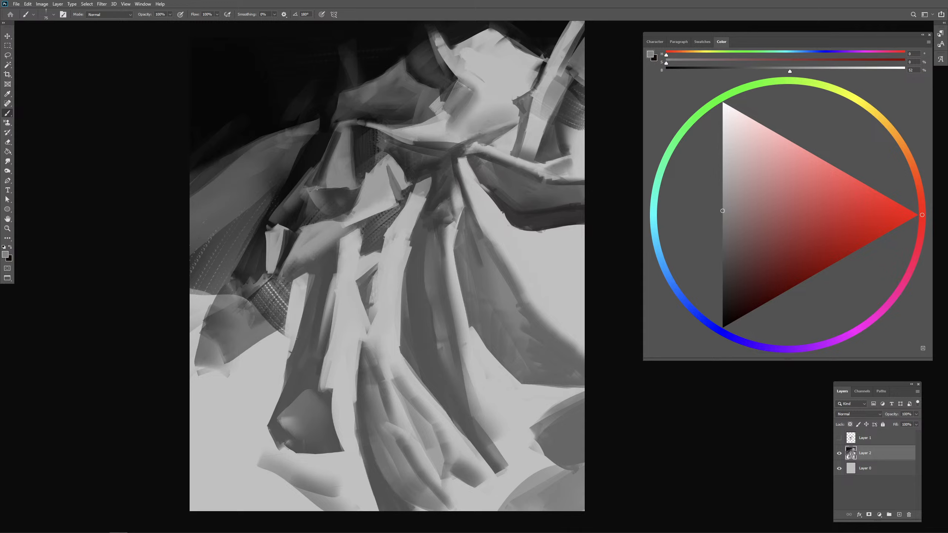
pyautogui.keyDown('alt'); pyautogui.click(328, 189); pyautogui.keyUp('alt')
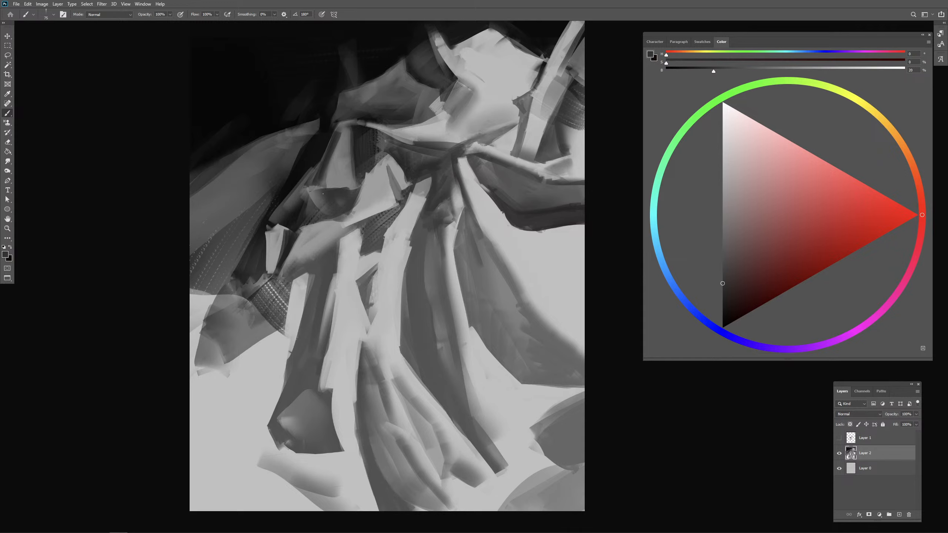
pyautogui.moveTo(323, 192)
pyautogui.mouseDown()
pyautogui.moveTo(341, 176)
pyautogui.moveTo(351, 188)
pyautogui.moveTo(341, 176)
pyautogui.moveTo(358, 183)
pyautogui.moveTo(359, 123)
pyautogui.mouseUp()
# Step: Cut a dark edge into the lower corner of the pale panel and blend the shadow beneath it with sampled greys
pyautogui.keyDown('alt'); pyautogui.click(359, 175); pyautogui.keyUp('alt')
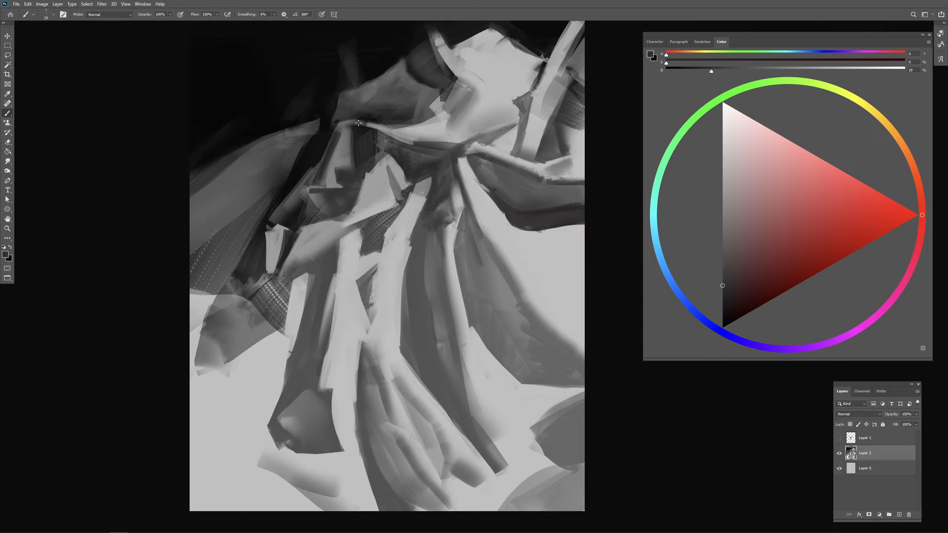
pyautogui.moveTo(350, 175); pyautogui.dragTo(347, 180)
pyautogui.keyDown('alt'); pyautogui.click(334, 186); pyautogui.keyUp('alt')
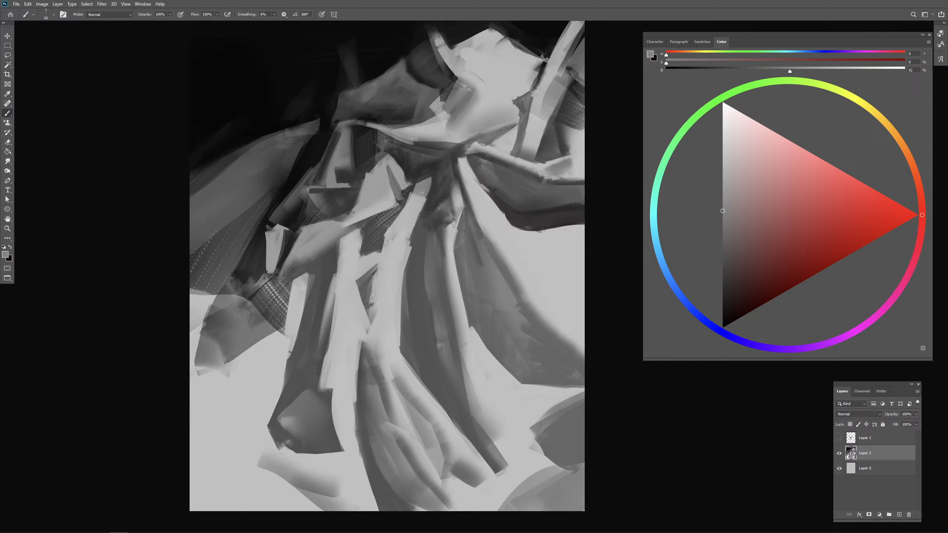
pyautogui.keyDown('alt'); pyautogui.click(349, 183); pyautogui.keyUp('alt')
pyautogui.moveTo(351, 190); pyautogui.dragTo(344, 190)
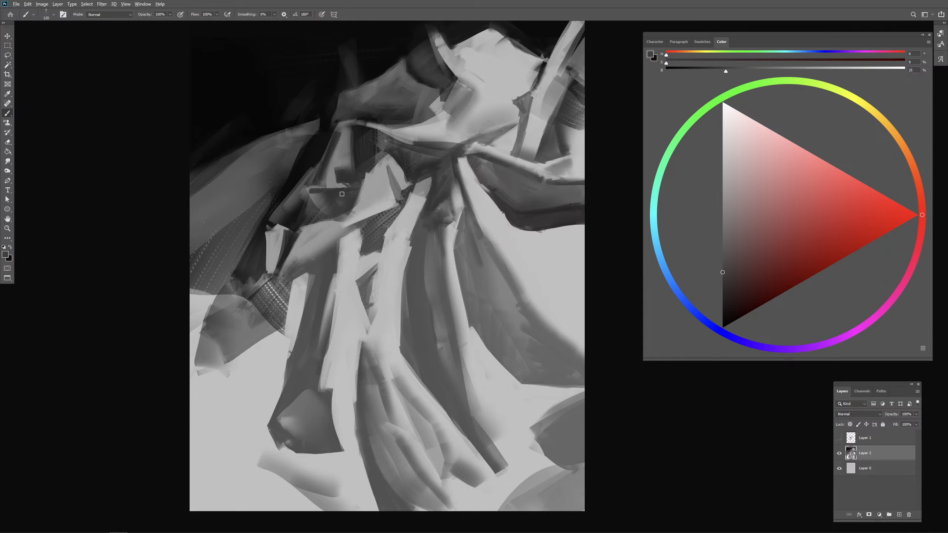
pyautogui.keyDown('alt'); pyautogui.click(342, 194); pyautogui.keyUp('alt')
# Step: Cover the dotted texture under the pale shoulder shape with sampled dark greys, adjusting the brush size
pyautogui.keyDown('alt'); pyautogui.click(419, 268); pyautogui.keyUp('alt')
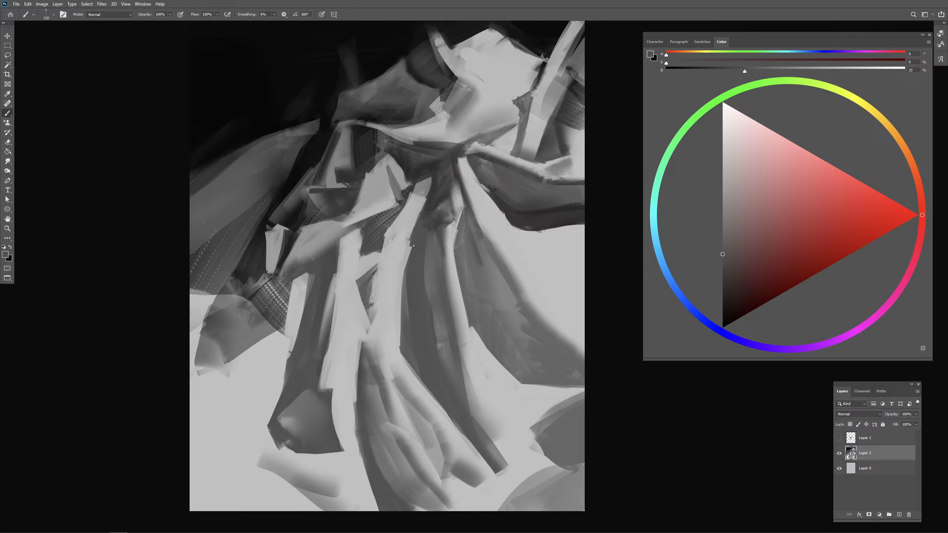
pyautogui.keyDown('alt'); pyautogui.rightClick(395, 232); pyautogui.keyUp('alt')
pyautogui.keyDown('alt'); pyautogui.rightClick(394, 210); pyautogui.keyUp('alt')
pyautogui.keyDown('alt'); pyautogui.click(371, 139); pyautogui.keyUp('alt')
pyautogui.keyDown('alt'); pyautogui.rightClick(388, 224); pyautogui.keyUp('alt')
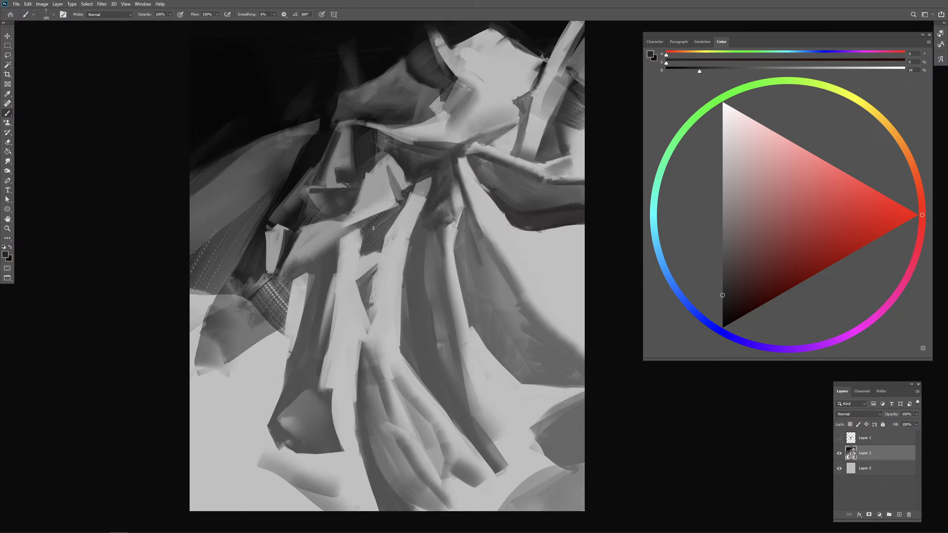
pyautogui.keyDown('alt'); pyautogui.click(376, 224); pyautogui.keyUp('alt')
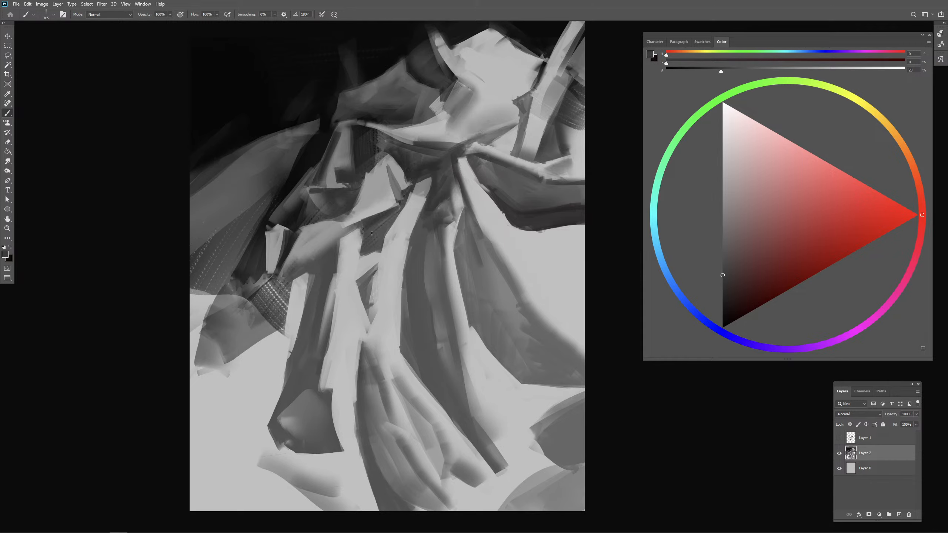
pyautogui.keyDown('alt'); pyautogui.rightClick(377, 225); pyautogui.keyUp('alt')
pyautogui.moveTo(378, 238)
pyautogui.mouseDown()
pyautogui.moveTo(381, 228)
pyautogui.moveTo(384, 239)
pyautogui.mouseUp()
pyautogui.keyDown('alt'); pyautogui.click(398, 221); pyautogui.keyUp('alt')
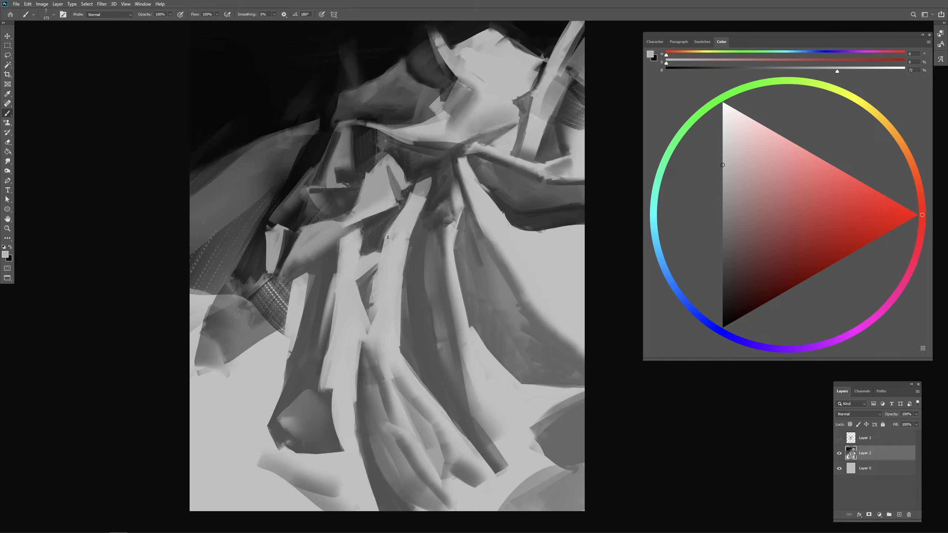
# Step: Refine the central limb's outer edge with light grey and paint a dark shadow along it down to the limb junction
pyautogui.moveTo(404, 206)
pyautogui.mouseDown()
pyautogui.moveTo(381, 237)
pyautogui.moveTo(375, 275)
pyautogui.mouseUp()
pyautogui.keyDown('alt'); pyautogui.click(386, 226); pyautogui.keyUp('alt')
pyautogui.moveTo(386, 227); pyautogui.dragTo(371, 302)
pyautogui.moveTo(378, 251); pyautogui.dragTo(376, 281)
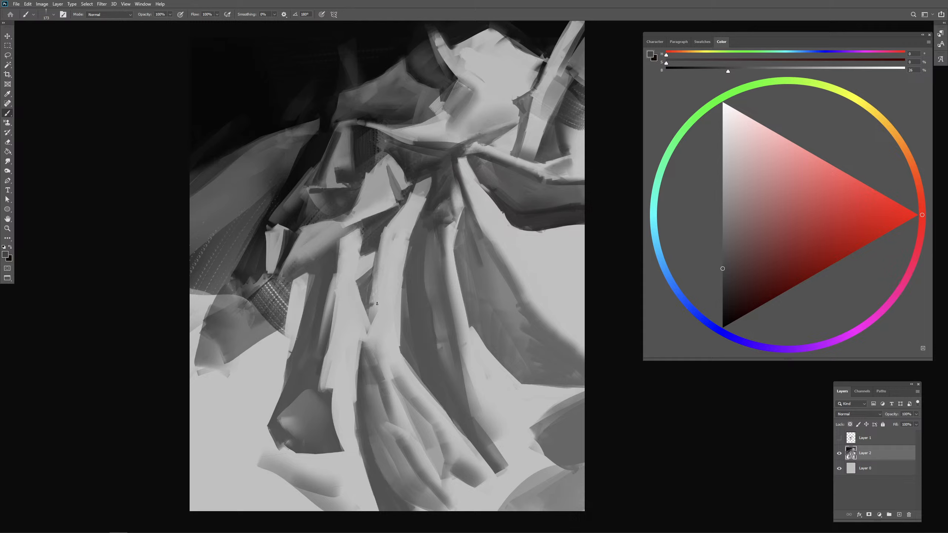
pyautogui.moveTo(378, 304)
pyautogui.mouseDown()
pyautogui.moveTo(374, 277)
pyautogui.moveTo(385, 324)
pyautogui.moveTo(375, 295)
pyautogui.moveTo(376, 330)
pyautogui.moveTo(365, 299)
pyautogui.moveTo(369, 333)
pyautogui.mouseUp()
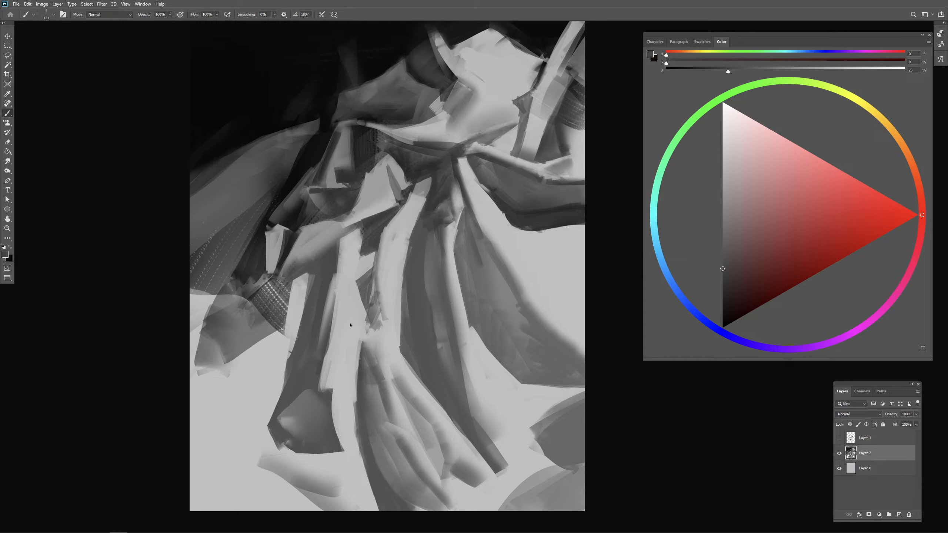
# Step: Add short dark grey accents at the junction of the central limbs and shade the edge below with sampled greys
pyautogui.moveTo(351, 323); pyautogui.dragTo(359, 331)
pyautogui.keyDown('alt'); pyautogui.click(365, 295); pyautogui.keyUp('alt')
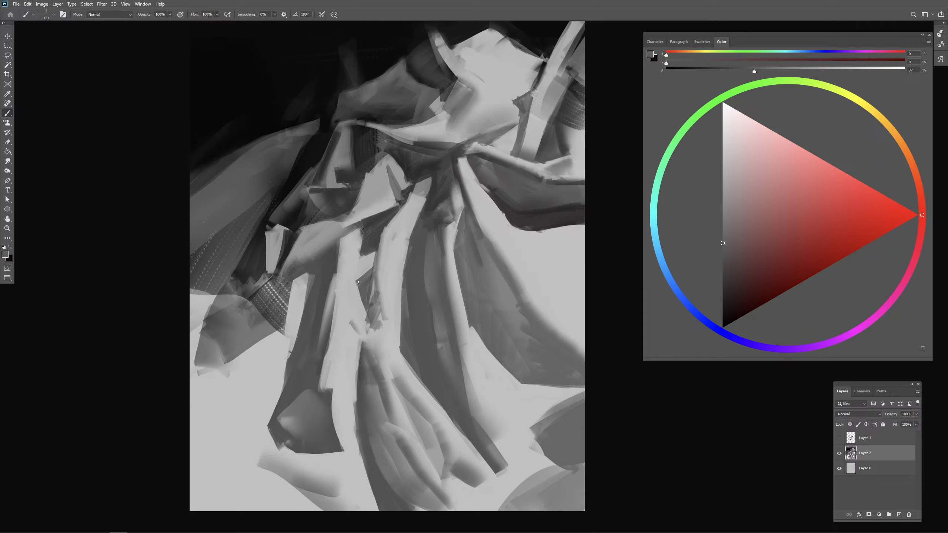
pyautogui.moveTo(360, 324); pyautogui.dragTo(364, 332)
pyautogui.keyDown('alt'); pyautogui.click(359, 405); pyautogui.keyUp('alt')
pyautogui.moveTo(357, 428); pyautogui.dragTo(356, 374)
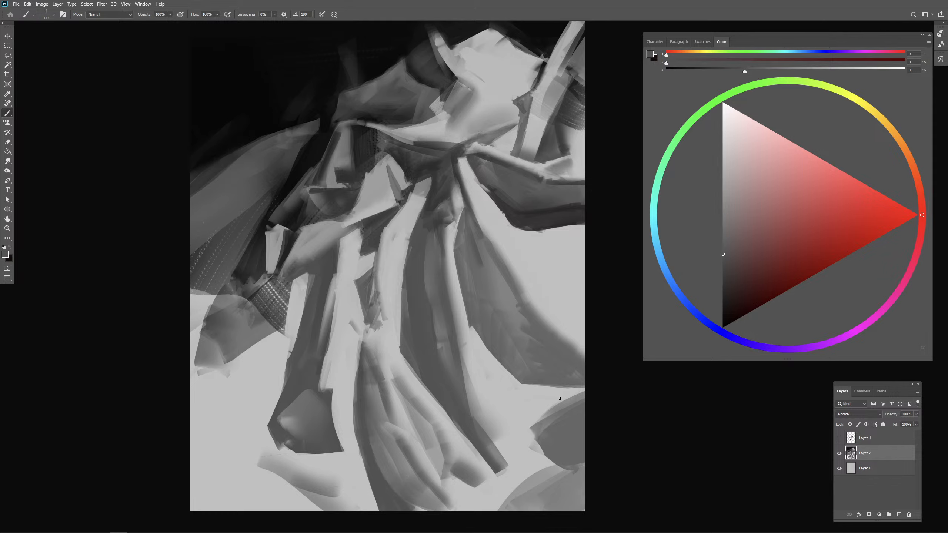
# Step: Lighten the dark gap beside the central limb with a sampled mid grey and a much larger brush
pyautogui.keyDown('alt'); pyautogui.click(427, 284); pyautogui.keyUp('alt')
pyautogui.press(']')
pyautogui.press(']')
pyautogui.press(']')
pyautogui.press(']')
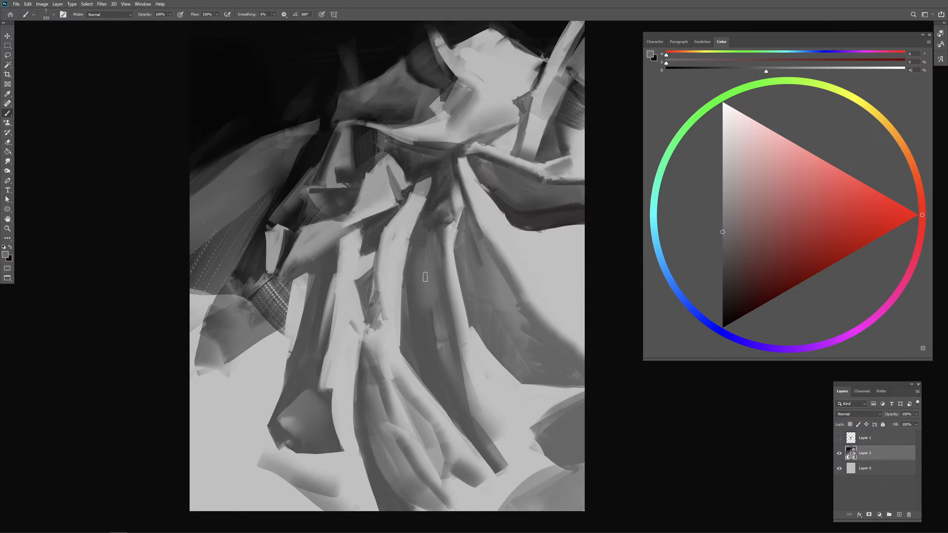
pyautogui.keyDown('alt'); pyautogui.click(426, 346); pyautogui.keyUp('alt')
pyautogui.keyDown('alt'); pyautogui.click(464, 357); pyautogui.keyUp('alt')
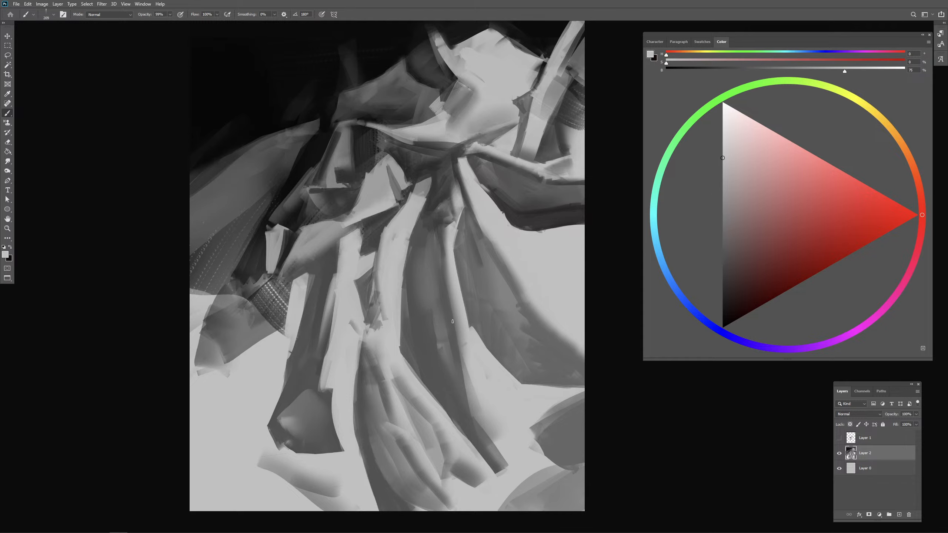
# Step: Paint a thin branching line at the lower end of the narrow limb with a smaller brush and sampled greys
pyautogui.moveTo(454, 330)
pyautogui.mouseDown()
pyautogui.moveTo(456, 377)
pyautogui.moveTo(440, 398)
pyautogui.mouseUp()
pyautogui.keyDown('alt'); pyautogui.rightClick(455, 382); pyautogui.keyUp('alt')
pyautogui.keyDown('alt'); pyautogui.rightClick(450, 381); pyautogui.keyUp('alt')
pyautogui.keyDown('alt'); pyautogui.click(456, 384); pyautogui.keyUp('alt')
pyautogui.keyDown('alt'); pyautogui.rightClick(456, 382); pyautogui.keyUp('alt')
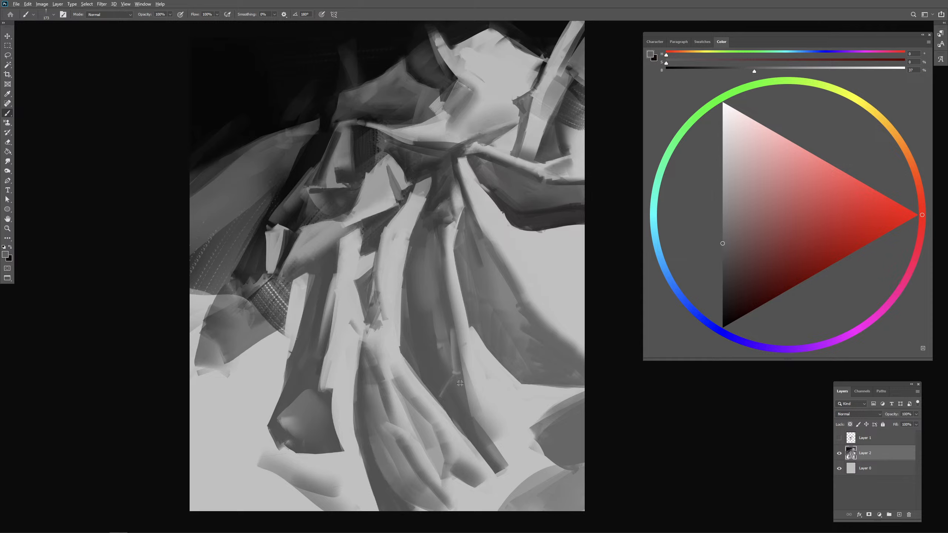
pyautogui.keyDown('alt'); pyautogui.click(460, 383); pyautogui.keyUp('alt')
pyautogui.moveTo(446, 254); pyautogui.dragTo(464, 373)
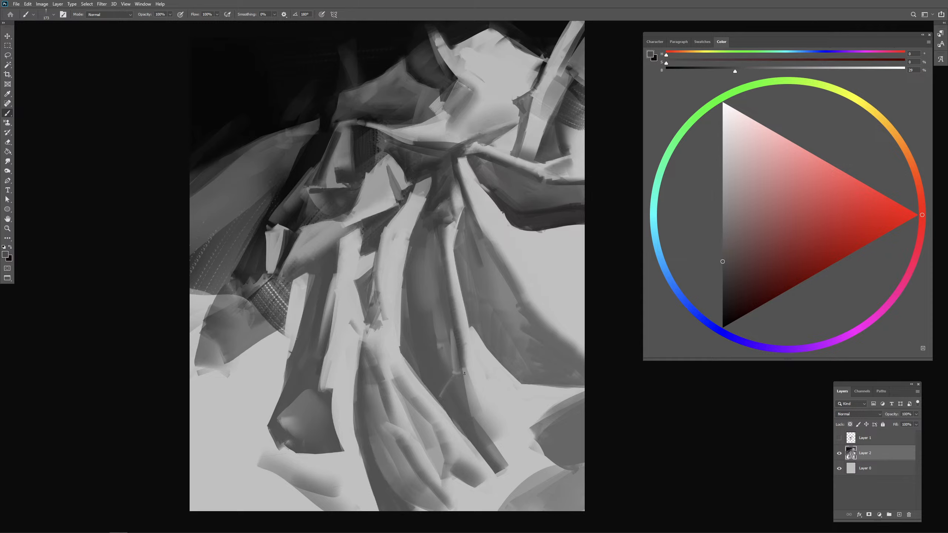
pyautogui.hotkey('ctrl', 'z')
pyautogui.hotkey('ctrl', 'z')
# Step: Outline the narrow limb's lower end with a darker grey and extend the dark edge toward the rounded form beside it
pyautogui.keyDown('alt'); pyautogui.click(457, 399); pyautogui.keyUp('alt')
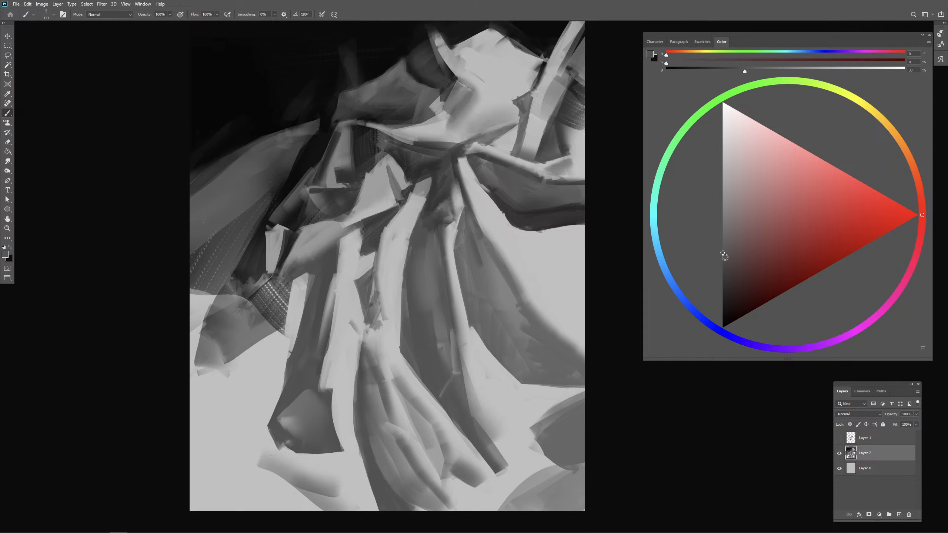
pyautogui.click(723, 261)
pyautogui.moveTo(462, 351)
pyautogui.mouseDown()
pyautogui.moveTo(473, 415)
pyautogui.moveTo(494, 416)
pyautogui.moveTo(488, 430)
pyautogui.moveTo(511, 435)
pyautogui.moveTo(506, 461)
pyautogui.moveTo(519, 479)
pyautogui.mouseUp()
pyautogui.moveTo(510, 436)
pyautogui.mouseDown()
pyautogui.moveTo(501, 435)
pyautogui.moveTo(521, 427)
pyautogui.moveTo(552, 458)
pyautogui.mouseUp()
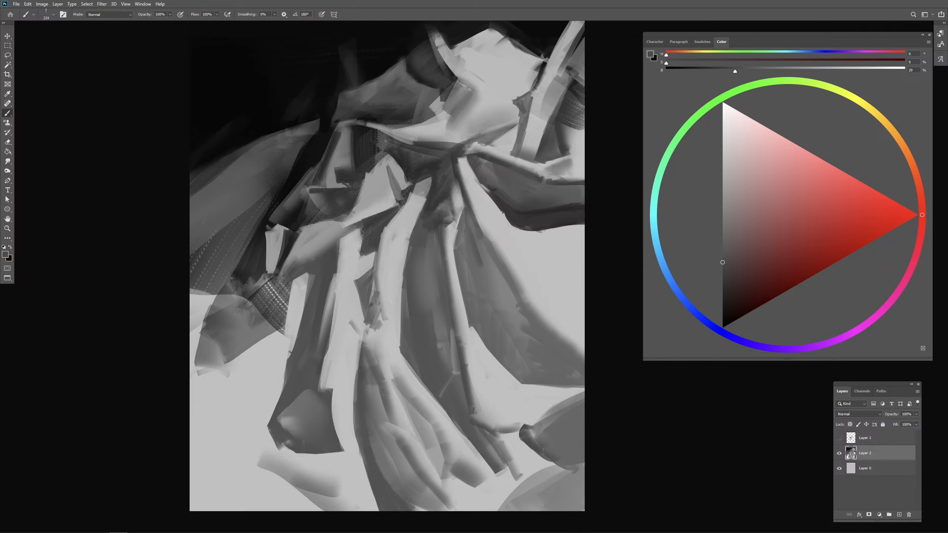
# Step: Join the dark outline to the upper edge of the rounded grey form and clean the contour with sampled light grey
pyautogui.keyDown('alt'); pyautogui.click(527, 432); pyautogui.keyUp('alt')
pyautogui.moveTo(525, 426)
pyautogui.mouseDown()
pyautogui.moveTo(549, 455)
pyautogui.moveTo(551, 434)
pyautogui.moveTo(537, 435)
pyautogui.moveTo(548, 418)
pyautogui.mouseUp()
pyautogui.keyDown('alt'); pyautogui.click(520, 429); pyautogui.keyUp('alt')
pyautogui.keyDown('alt'); pyautogui.click(566, 396); pyautogui.keyUp('alt')
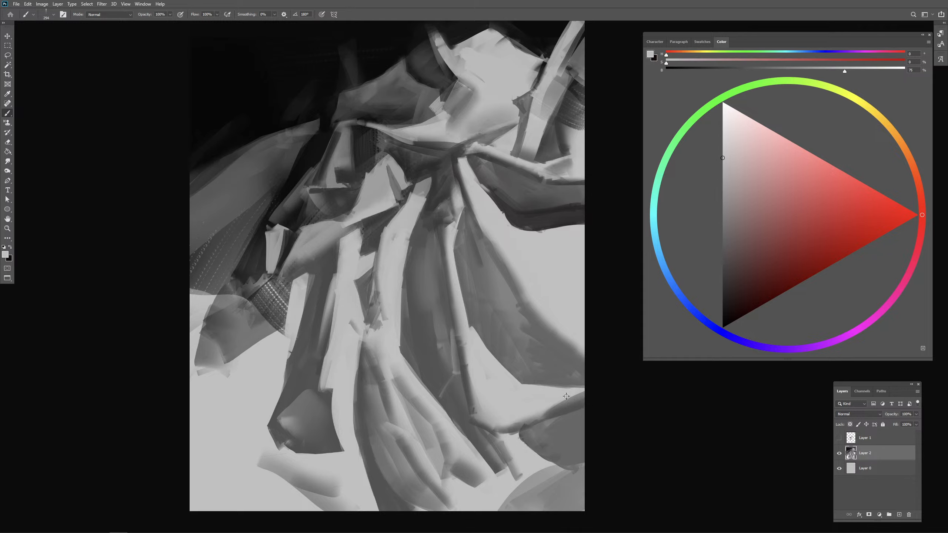
# Step: Darken the inner edge of the broad membrane beside the narrow limb with a sampled darker grey and a roughly 300 px brush
pyautogui.keyDown('alt'); pyautogui.click(466, 381); pyautogui.keyUp('alt')
pyautogui.keyDown('alt'); pyautogui.click(512, 353); pyautogui.keyUp('alt')
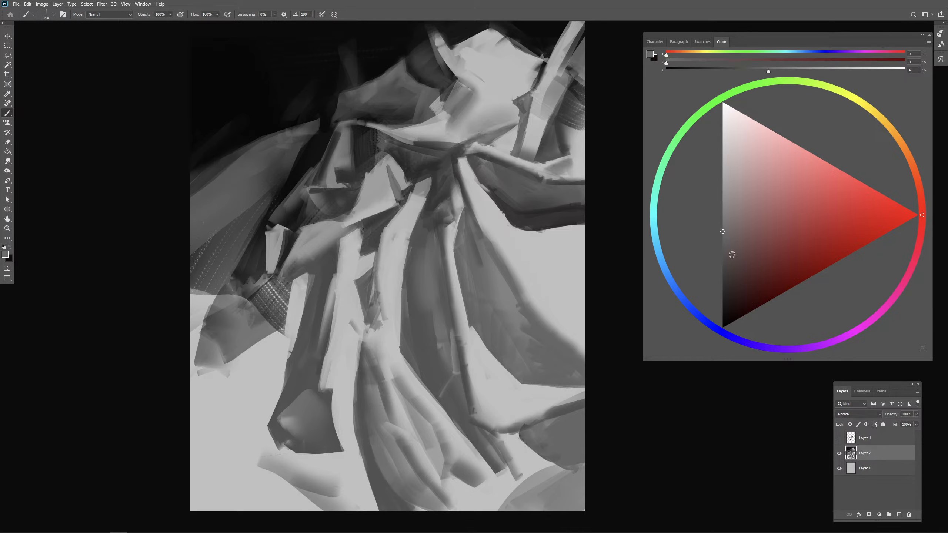
pyautogui.keyDown('alt'); pyautogui.rightClick(472, 267); pyautogui.keyUp('alt')
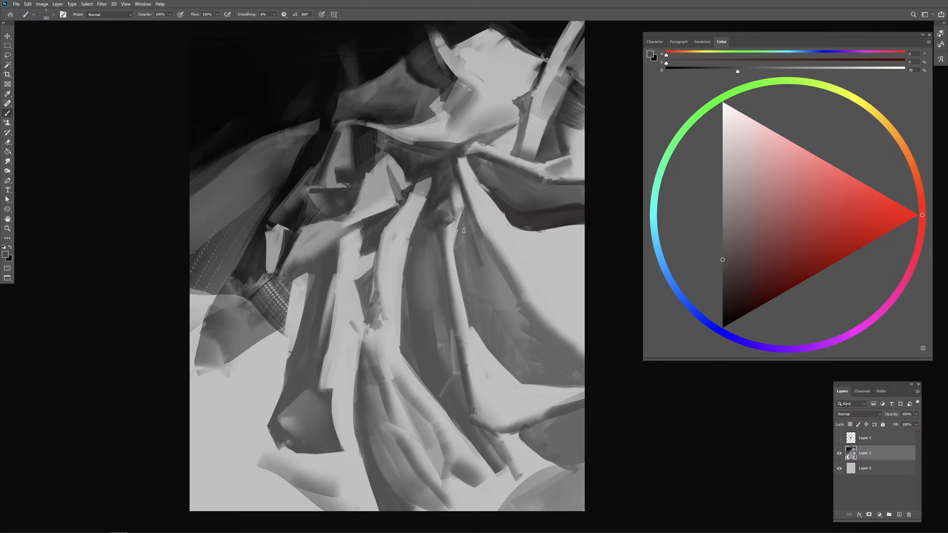
pyautogui.keyDown('alt'); pyautogui.rightClick(467, 278); pyautogui.keyUp('alt')
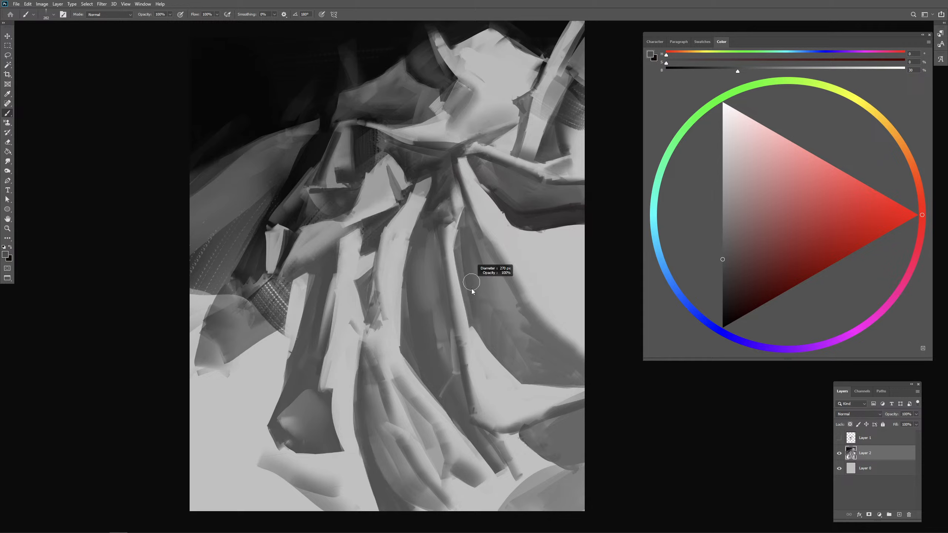
pyautogui.keyDown('alt'); pyautogui.rightClick(478, 325); pyautogui.keyUp('alt')
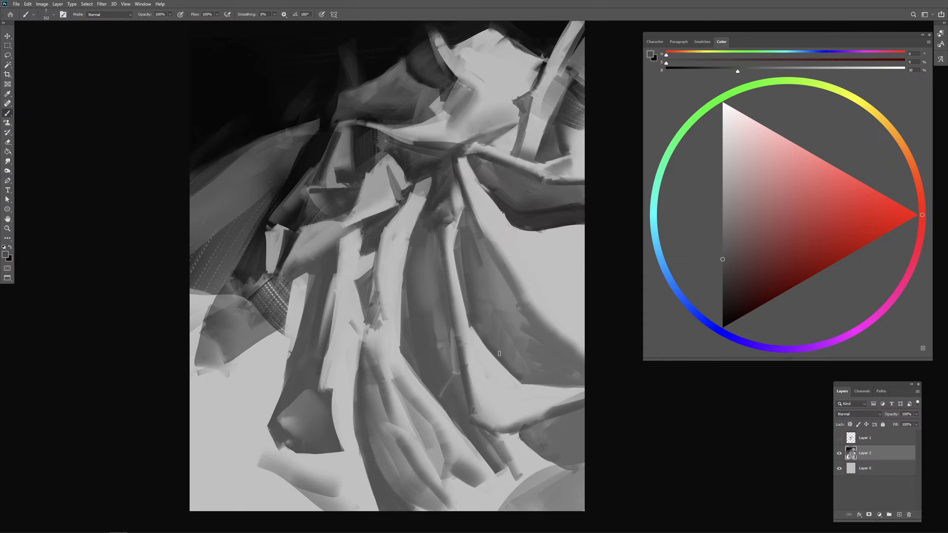
pyautogui.keyDown('alt'); pyautogui.rightClick(529, 377); pyautogui.keyUp('alt')
pyautogui.keyDown('alt'); pyautogui.rightClick(542, 389); pyautogui.keyUp('alt')
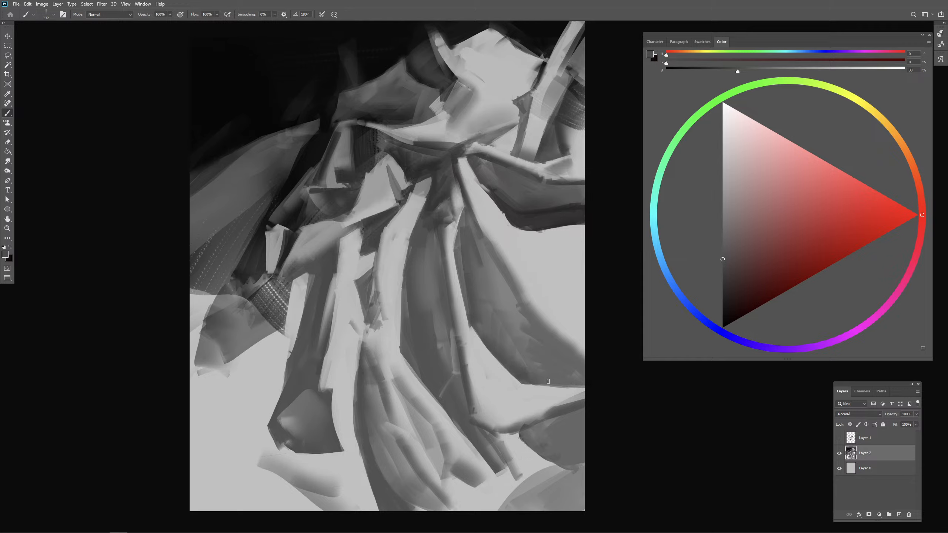
pyautogui.keyDown('alt'); pyautogui.rightClick(545, 378); pyautogui.keyUp('alt')
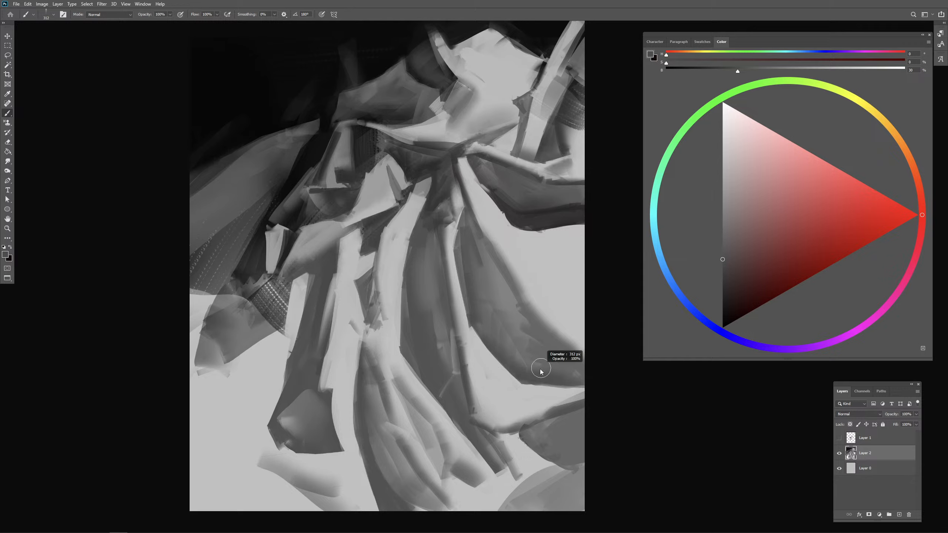
pyautogui.keyDown('alt'); pyautogui.rightClick(506, 359); pyautogui.keyUp('alt')
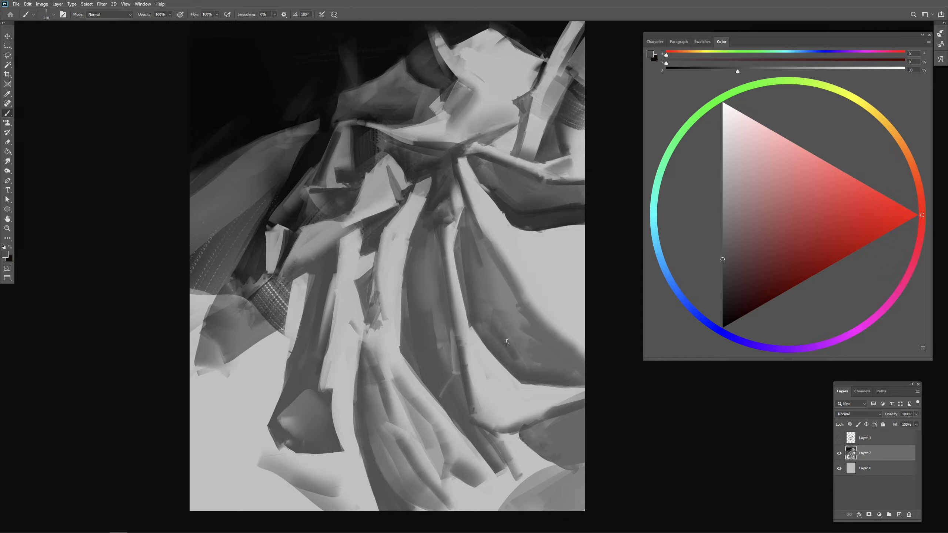
pyautogui.keyDown('alt'); pyautogui.rightClick(491, 323); pyautogui.keyUp('alt')
# Step: Lighten and sharpen the narrow limb's edge from its middle up to the joint with a sampled light grey and smaller brush
pyautogui.keyDown('alt'); pyautogui.rightClick(464, 308); pyautogui.keyUp('alt')
pyautogui.keyDown('alt'); pyautogui.rightClick(468, 332); pyautogui.keyUp('alt')
pyautogui.keyDown('alt'); pyautogui.click(470, 336); pyautogui.keyUp('alt')
pyautogui.keyDown('alt'); pyautogui.click(469, 334); pyautogui.keyUp('alt')
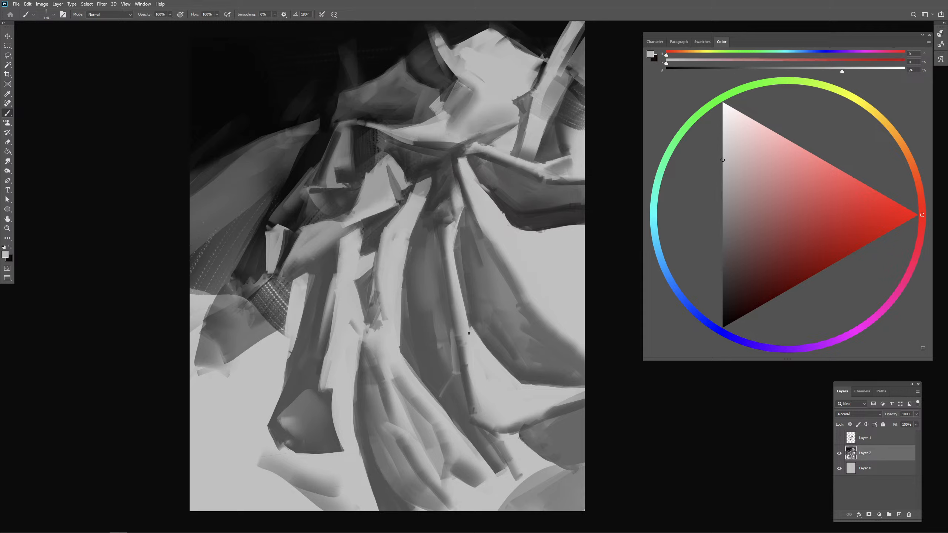
pyautogui.moveTo(466, 332); pyautogui.dragTo(458, 227)
pyautogui.keyDown('alt'); pyautogui.rightClick(464, 313); pyautogui.keyUp('alt')
pyautogui.keyDown('alt'); pyautogui.rightClick(457, 257); pyautogui.keyUp('alt')
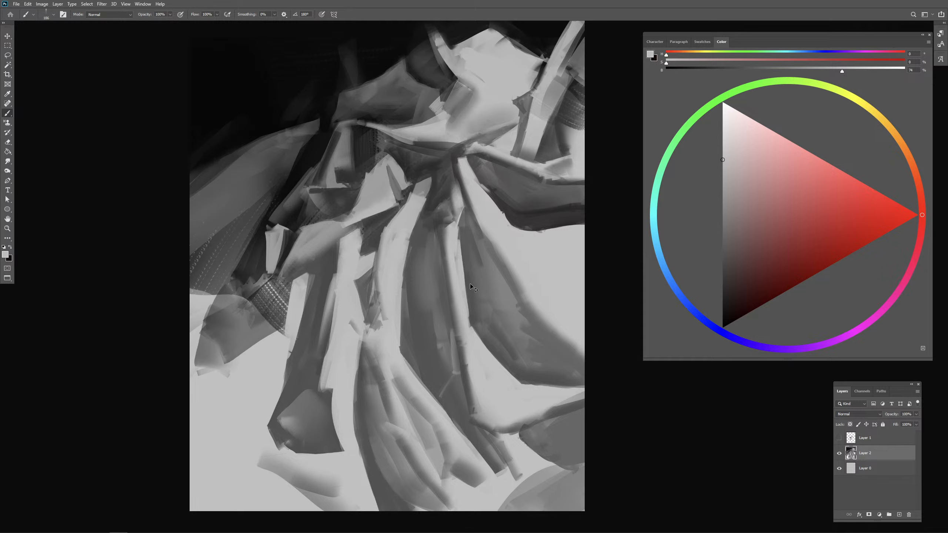
pyautogui.keyDown('alt'); pyautogui.rightClick(463, 249); pyautogui.keyUp('alt')
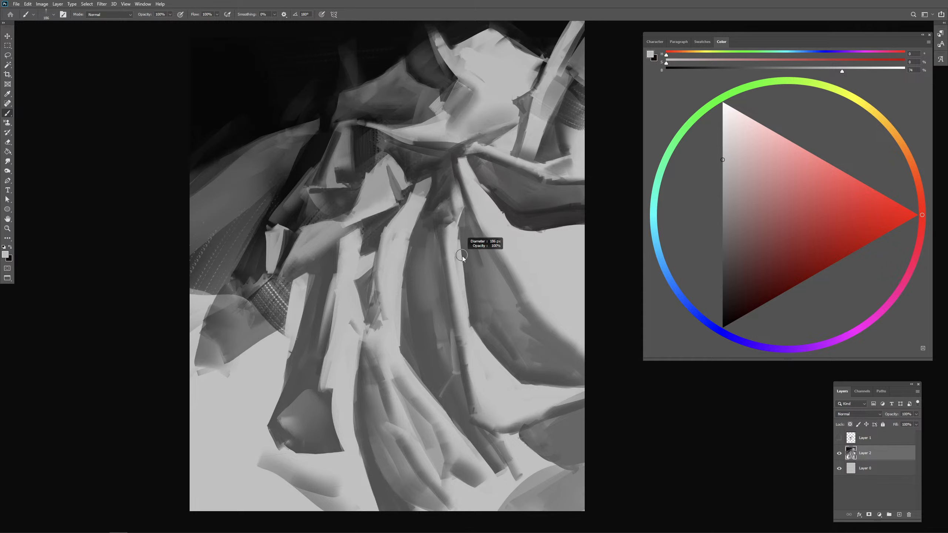
pyautogui.keyDown('alt'); pyautogui.rightClick(458, 226); pyautogui.keyUp('alt')
pyautogui.keyDown('alt'); pyautogui.rightClick(459, 229); pyautogui.keyUp('alt')
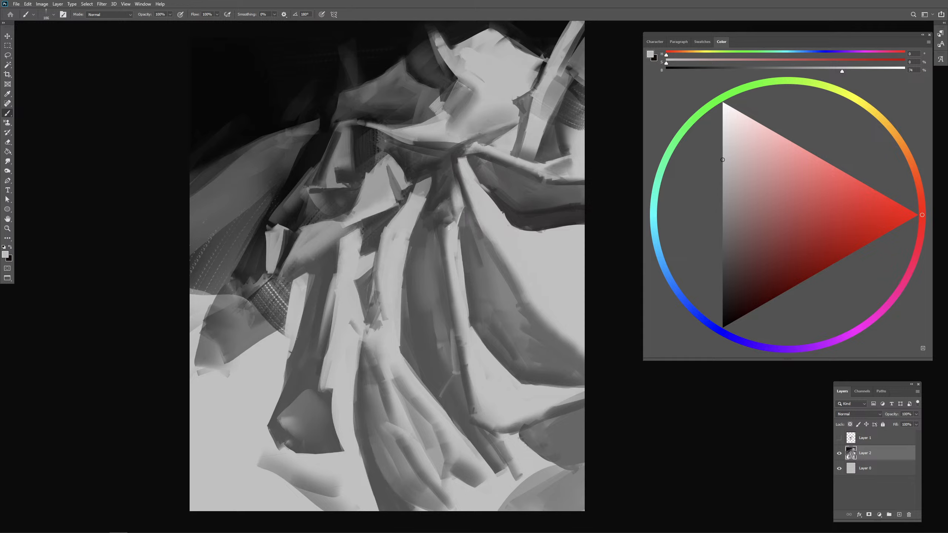
pyautogui.keyDown('alt'); pyautogui.rightClick(450, 224); pyautogui.keyUp('alt')
# Step: Paint a short light band across the narrow limb's upper joint and sample the darker greys around it
pyautogui.moveTo(428, 219)
pyautogui.mouseDown()
pyautogui.moveTo(458, 213)
pyautogui.moveTo(441, 208)
pyautogui.moveTo(447, 213)
pyautogui.mouseUp()
pyautogui.keyDown('alt'); pyautogui.click(440, 218); pyautogui.keyUp('alt')
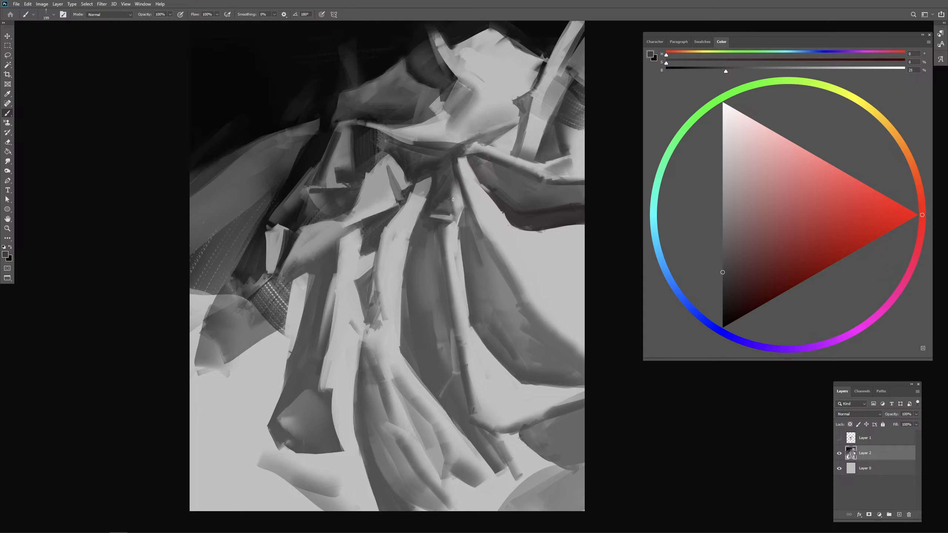
pyautogui.keyDown('alt'); pyautogui.click(451, 201); pyautogui.keyUp('alt')
pyautogui.keyDown('alt'); pyautogui.click(442, 204); pyautogui.keyUp('alt')
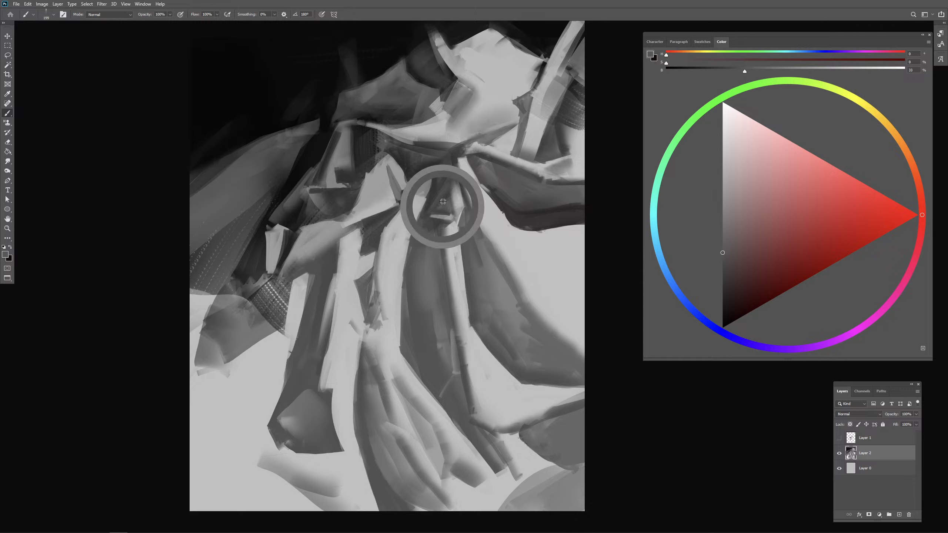
pyautogui.keyDown('alt'); pyautogui.rightClick(456, 201); pyautogui.keyUp('alt')
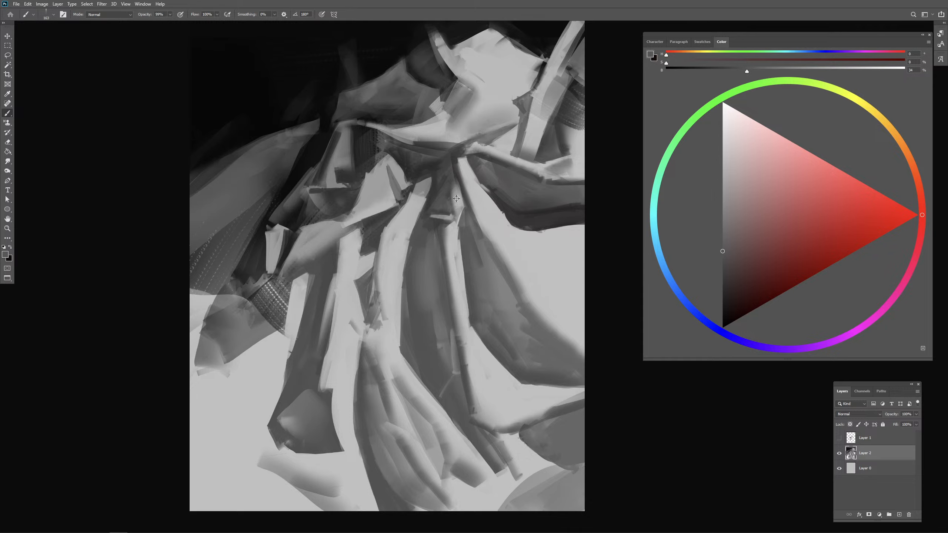
pyautogui.keyDown('alt'); pyautogui.click(457, 202); pyautogui.keyUp('alt')
# Step: Refine the wedge above the narrow limb's joint with sampled mid and dark greys and a smaller brush
pyautogui.moveTo(454, 188)
pyautogui.mouseDown()
pyautogui.moveTo(456, 210)
pyautogui.moveTo(444, 189)
pyautogui.moveTo(451, 209)
pyautogui.moveTo(457, 195)
pyautogui.mouseUp()
pyautogui.keyDown('alt'); pyautogui.click(445, 186); pyautogui.keyUp('alt')
pyautogui.keyDown('alt'); pyautogui.rightClick(457, 196); pyautogui.keyUp('alt')
pyautogui.keyDown('alt'); pyautogui.click(455, 181); pyautogui.keyUp('alt')
pyautogui.keyDown('alt'); pyautogui.rightClick(456, 180); pyautogui.keyUp('alt')
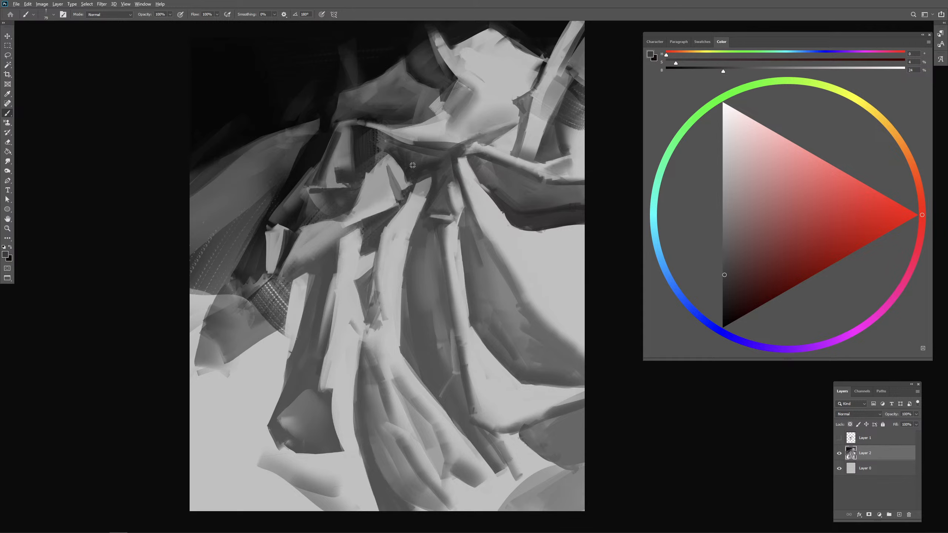
# Step: Deepen the shadow between the tops of the central and narrow limbs with sampled near-black greys
pyautogui.keyDown('alt'); pyautogui.click(374, 130); pyautogui.keyUp('alt')
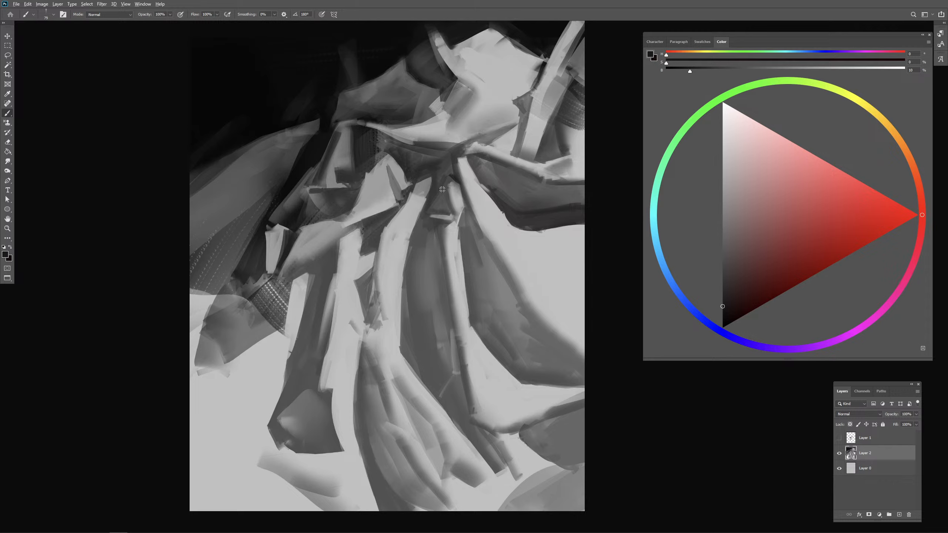
pyautogui.moveTo(450, 186); pyautogui.dragTo(427, 181)
pyautogui.keyDown('alt'); pyautogui.click(433, 178); pyautogui.keyUp('alt')
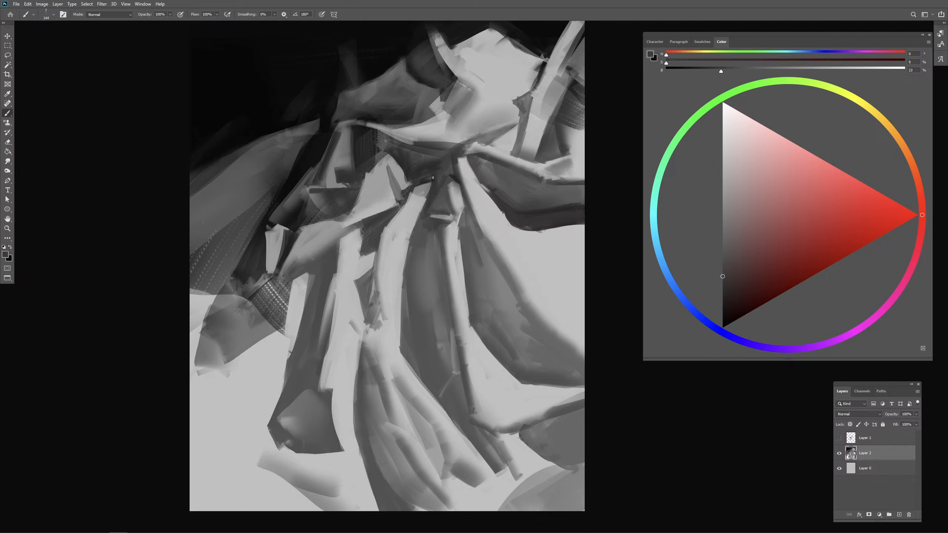
pyautogui.keyDown('alt'); pyautogui.click(453, 177); pyautogui.keyUp('alt')
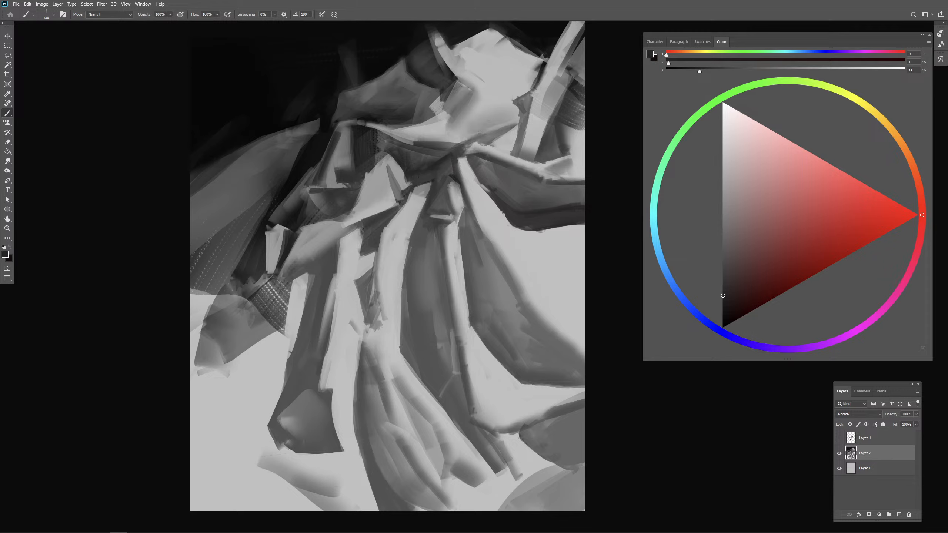
pyautogui.keyDown('alt'); pyautogui.click(361, 128); pyautogui.keyUp('alt')
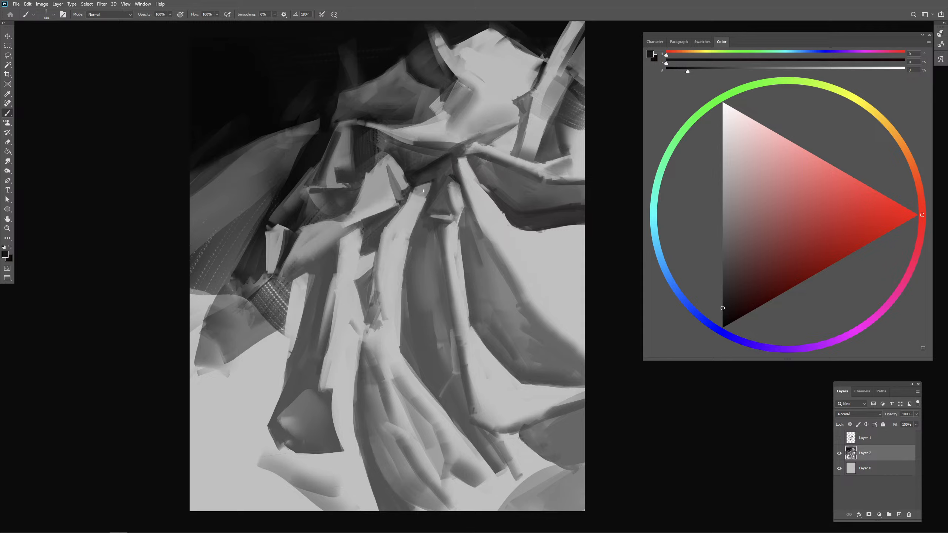
# Step: Clean the central limb's upper end against the dark gap with sampled light and dark greys and a small brush
pyautogui.keyDown('alt'); pyautogui.click(423, 190); pyautogui.keyUp('alt')
pyautogui.keyDown('alt'); pyautogui.click(423, 191); pyautogui.keyUp('alt')
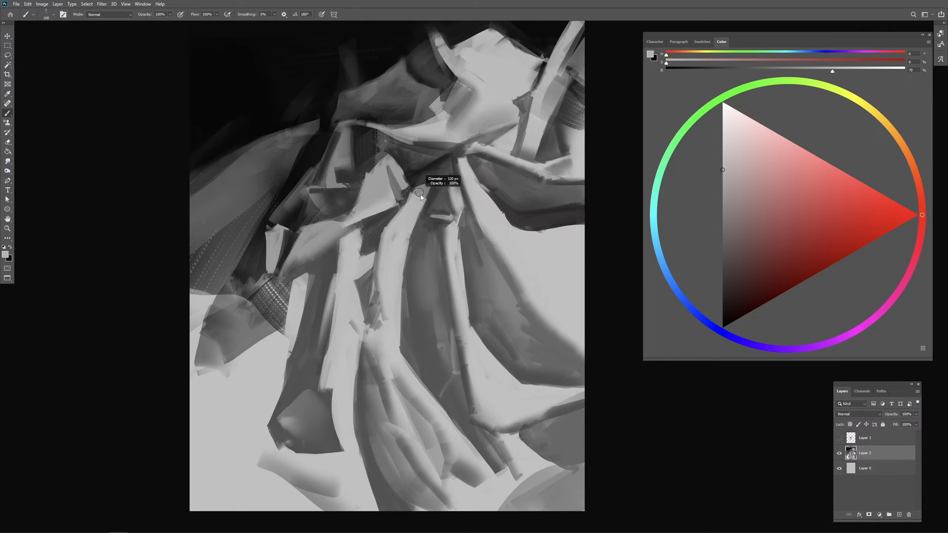
pyautogui.keyDown('alt'); pyautogui.click(427, 179); pyautogui.keyUp('alt')
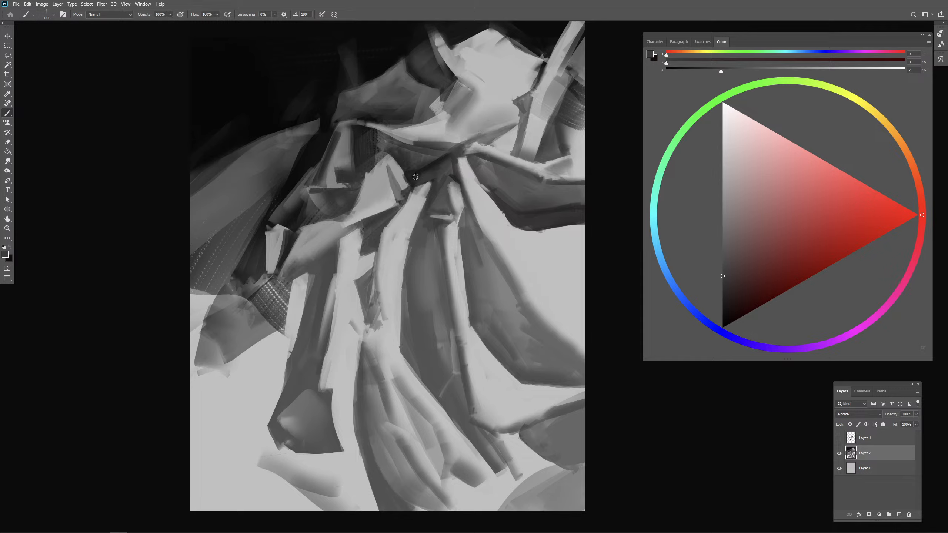
pyautogui.keyDown('alt'); pyautogui.click(411, 186); pyautogui.keyUp('alt')
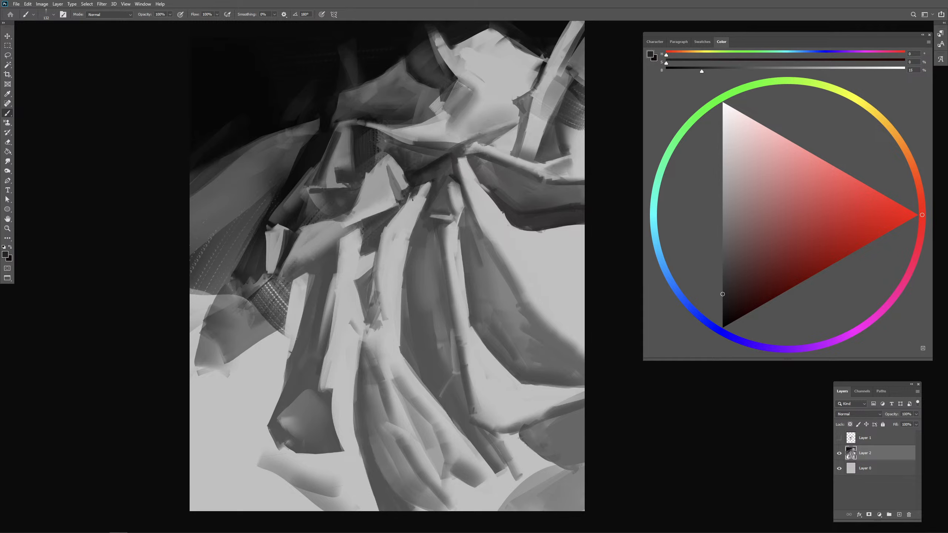
pyautogui.keyDown('alt'); pyautogui.click(414, 205); pyautogui.keyUp('alt')
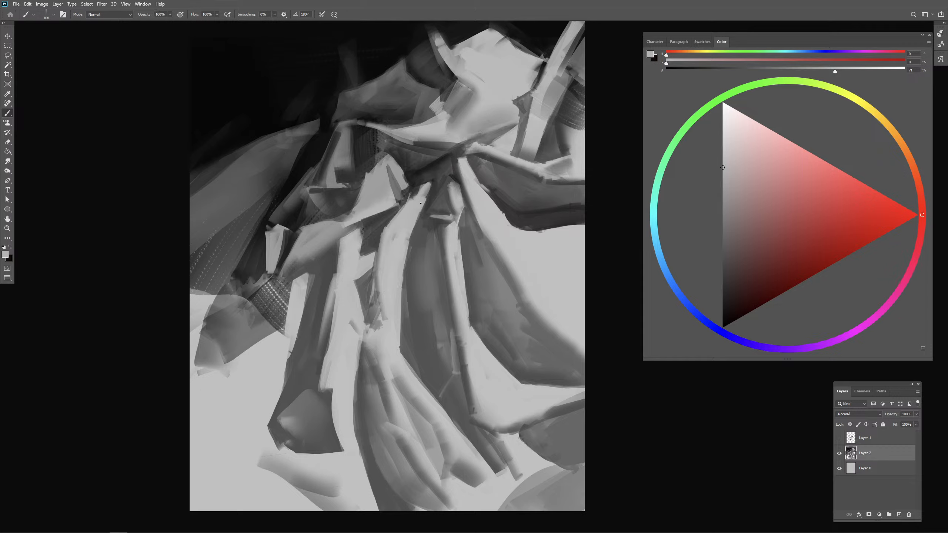
# Step: Add light accents and a crisp edge along the side of the pointed form beside the central limb's top
pyautogui.moveTo(403, 187); pyautogui.dragTo(410, 195)
pyautogui.keyDown('alt'); pyautogui.click(406, 190); pyautogui.keyUp('alt')
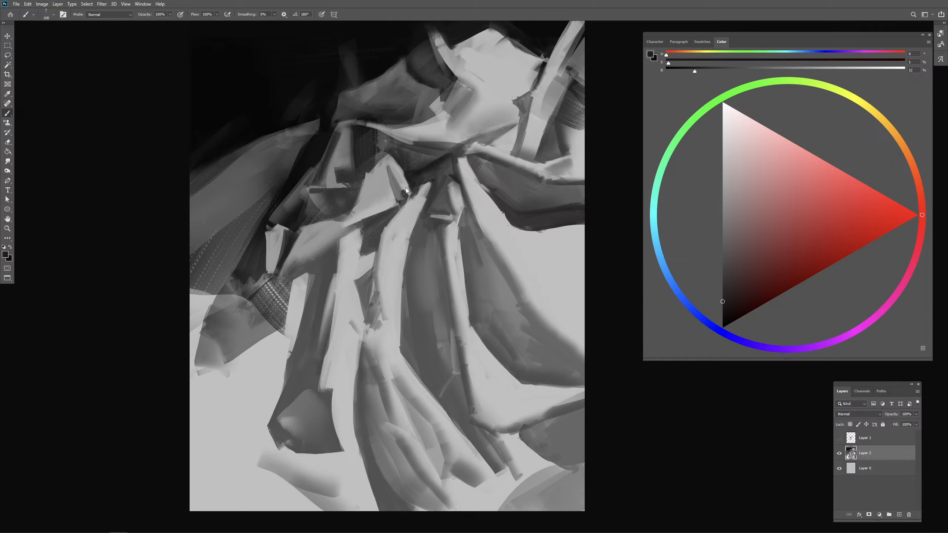
pyautogui.click(394, 164)
pyautogui.moveTo(393, 160); pyautogui.dragTo(398, 167)
pyautogui.keyDown('alt'); pyautogui.rightClick(403, 162); pyautogui.keyUp('alt')
pyautogui.keyDown('alt'); pyautogui.rightClick(402, 154); pyautogui.keyUp('alt')
pyautogui.keyDown('alt'); pyautogui.rightClick(401, 153); pyautogui.keyUp('alt')
# Step: Shape the lower edge of the shoulder ridge with sampled light and dark greys at slightly reduced opacity
pyautogui.press('9')
pyautogui.press('8')
pyautogui.keyDown('alt'); pyautogui.rightClick(410, 138); pyautogui.keyUp('alt')
pyautogui.keyDown('alt'); pyautogui.click(411, 136); pyautogui.keyUp('alt')
pyautogui.keyDown('alt'); pyautogui.rightClick(410, 136); pyautogui.keyUp('alt')
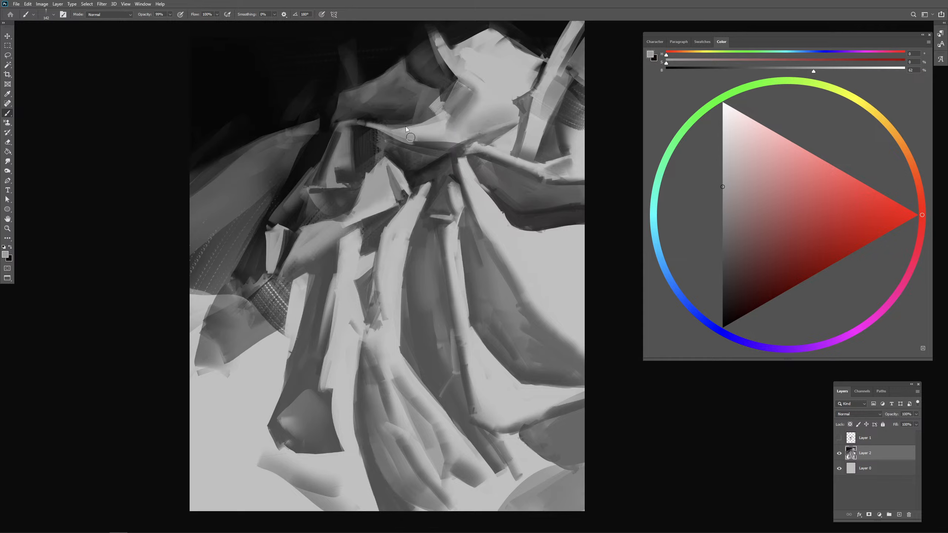
pyautogui.moveTo(390, 133); pyautogui.dragTo(423, 143)
pyautogui.keyDown('alt'); pyautogui.click(402, 144); pyautogui.keyUp('alt')
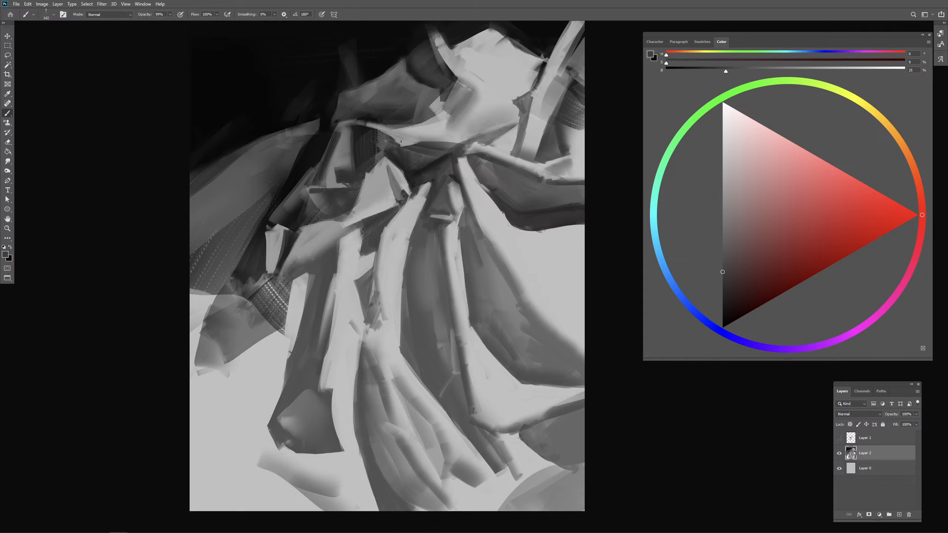
pyautogui.moveTo(422, 133); pyautogui.dragTo(443, 125)
# Step: Redefine the upper edge of the dark hanging form and its shading below the angular arm with sampled mid grey
pyautogui.keyDown('alt'); pyautogui.click(300, 301); pyautogui.keyUp('alt')
pyautogui.press('9')
pyautogui.press('9')
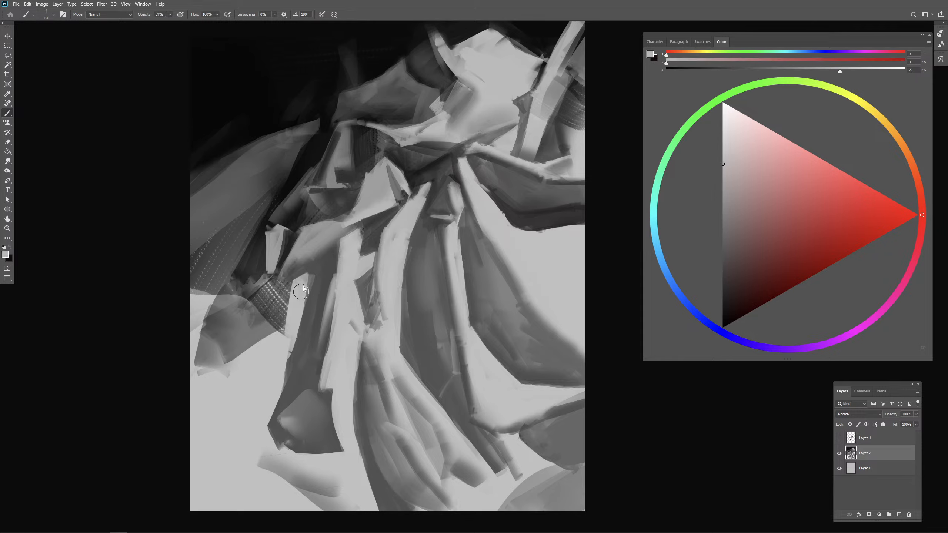
pyautogui.keyDown('alt'); pyautogui.click(315, 281); pyautogui.keyUp('alt')
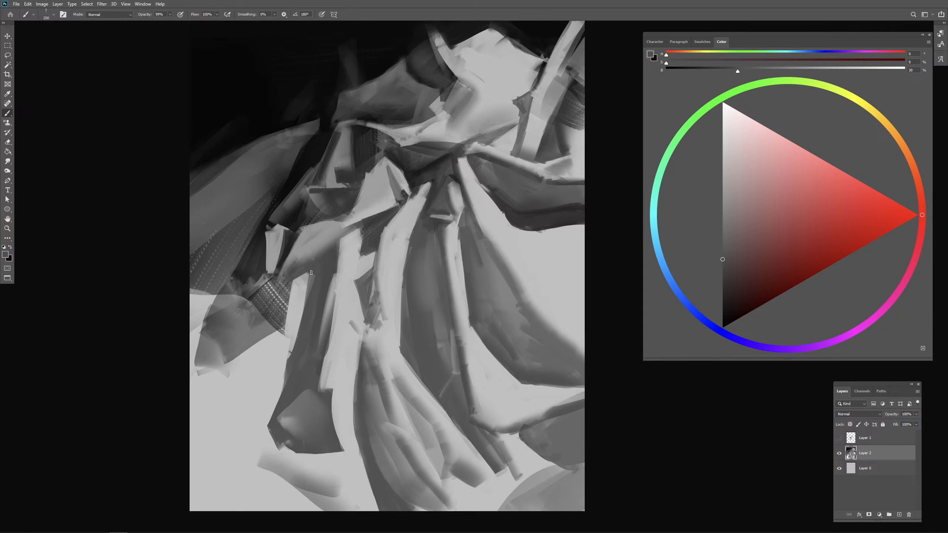
pyautogui.moveTo(312, 276); pyautogui.dragTo(304, 349)
pyautogui.press('0')
pyautogui.moveTo(341, 280)
pyautogui.mouseDown()
pyautogui.moveTo(338, 302)
pyautogui.moveTo(356, 286)
pyautogui.moveTo(317, 251)
pyautogui.mouseUp()
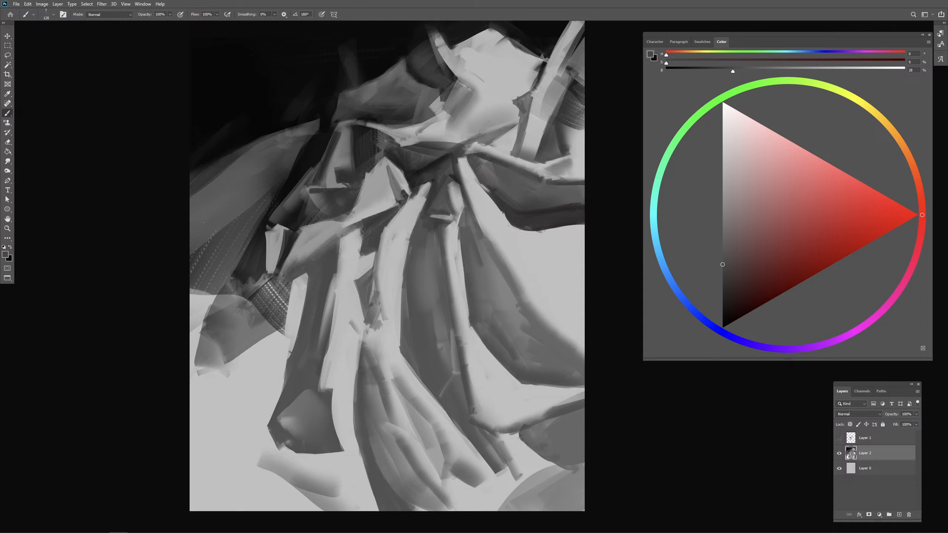
# Step: Darken the underside of the angular arm where it meets the hanging forms, using sampled dark greys and a small brush
pyautogui.moveTo(346, 231); pyautogui.dragTo(330, 240)
pyautogui.keyDown('alt'); pyautogui.click(514, 216); pyautogui.keyUp('alt')
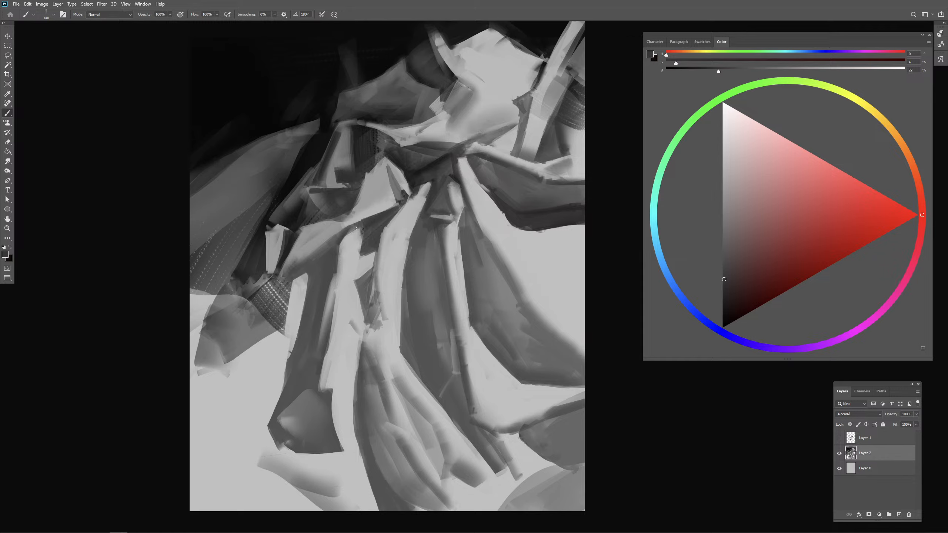
pyautogui.keyDown('alt'); pyautogui.rightClick(341, 249); pyautogui.keyUp('alt')
pyautogui.keyDown('alt'); pyautogui.rightClick(342, 239); pyautogui.keyUp('alt')
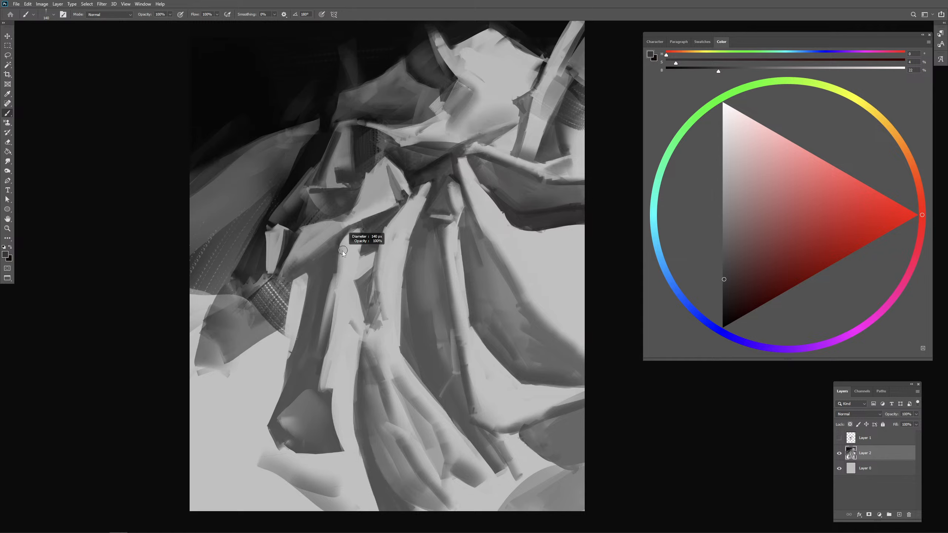
pyautogui.keyDown('alt'); pyautogui.rightClick(338, 253); pyautogui.keyUp('alt')
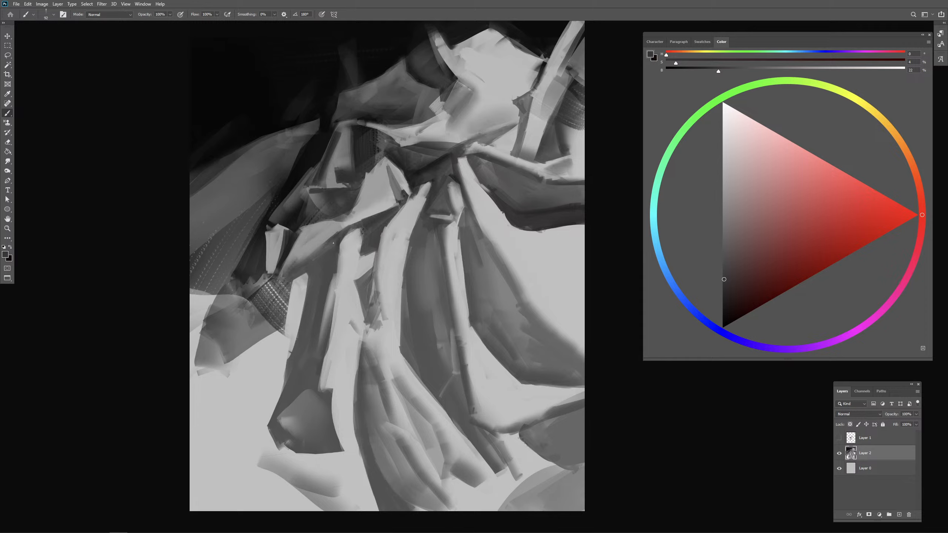
pyautogui.moveTo(316, 251); pyautogui.dragTo(306, 264)
pyautogui.moveTo(312, 271); pyautogui.dragTo(316, 267)
pyautogui.keyDown('alt'); pyautogui.click(326, 263); pyautogui.keyUp('alt')
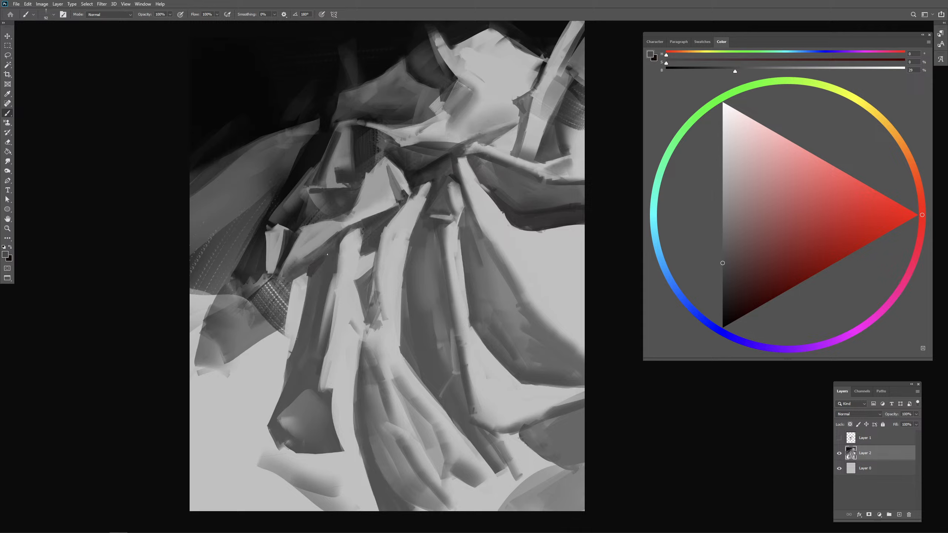
pyautogui.keyDown('alt'); pyautogui.rightClick(315, 275); pyautogui.keyUp('alt')
pyautogui.keyDown('alt'); pyautogui.rightClick(309, 281); pyautogui.keyUp('alt')
pyautogui.moveTo(299, 282); pyautogui.dragTo(298, 281)
pyautogui.hotkey('ctrl', 'z')
# Step: Deepen the shadow where the dark hanging form meets the angular arm's underside, using dark and mid greys sampled nearby
pyautogui.keyDown('alt'); pyautogui.rightClick(321, 270); pyautogui.keyUp('alt')
pyautogui.keyDown('alt'); pyautogui.click(374, 229); pyautogui.keyUp('alt')
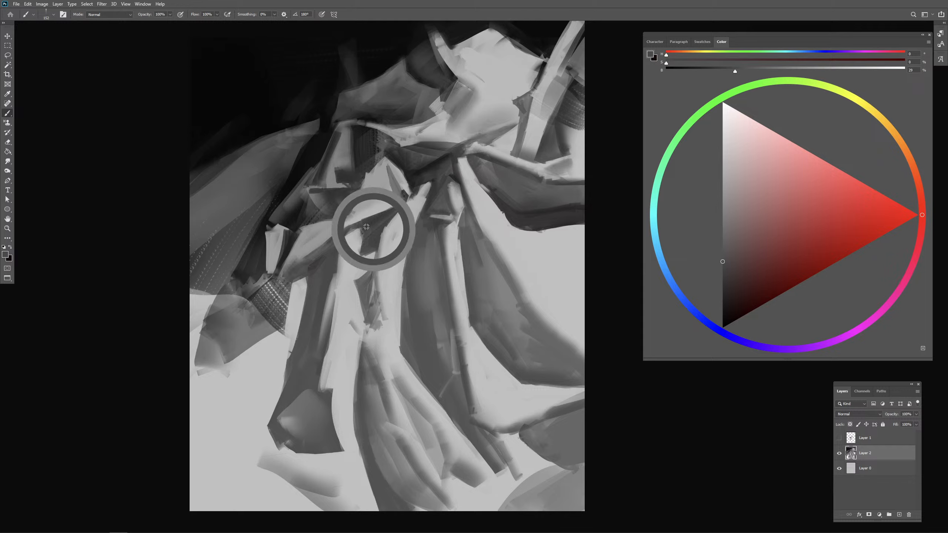
pyautogui.keyDown('alt'); pyautogui.click(311, 164); pyautogui.keyUp('alt')
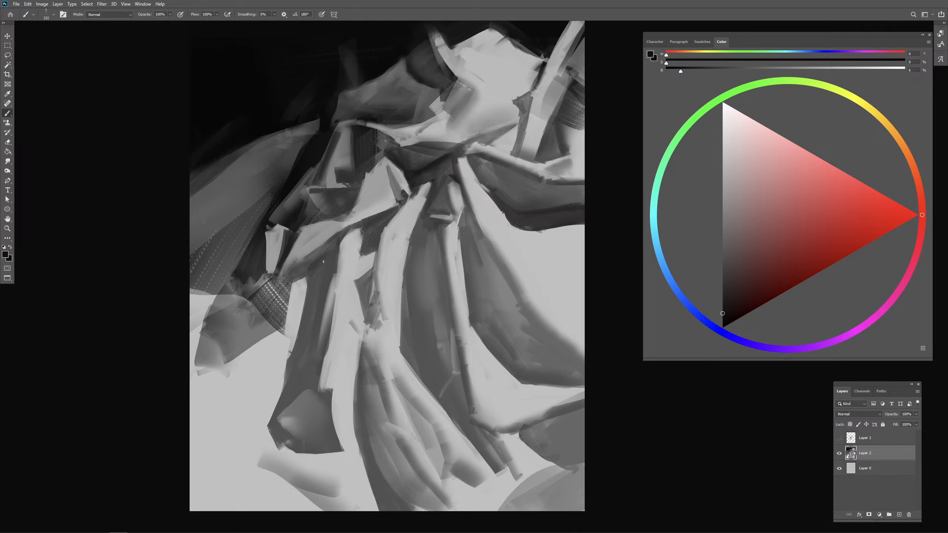
pyautogui.keyDown('alt'); pyautogui.rightClick(334, 253); pyautogui.keyUp('alt')
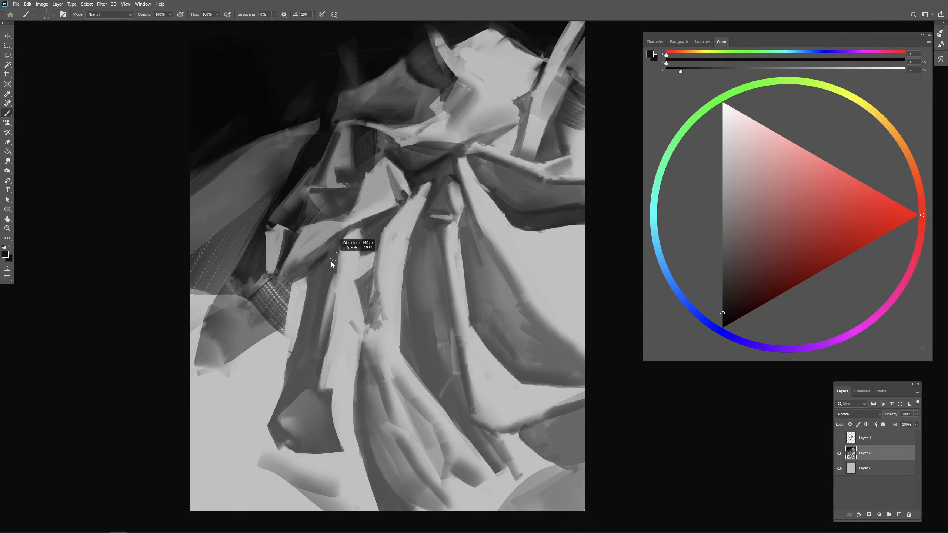
pyautogui.keyDown('alt'); pyautogui.click(328, 264); pyautogui.keyUp('alt')
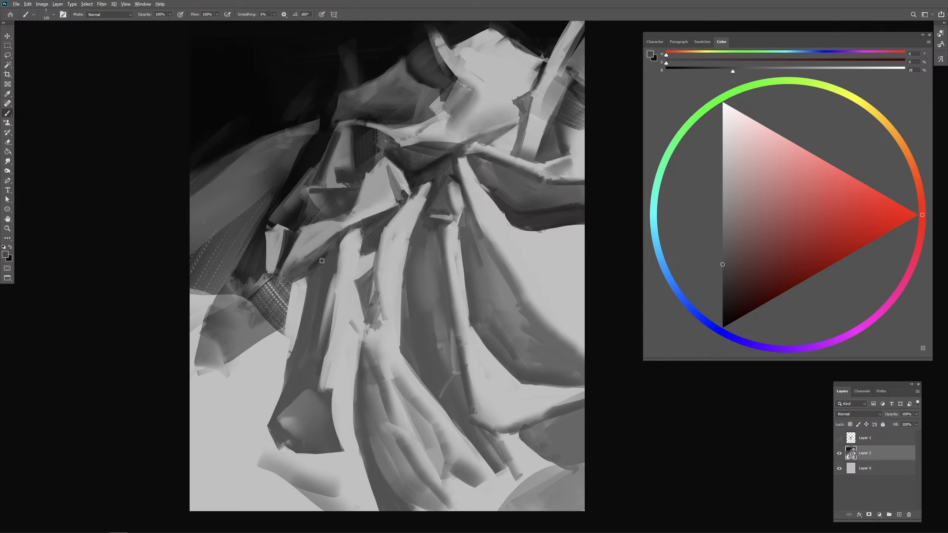
pyautogui.keyDown('alt'); pyautogui.click(320, 260); pyautogui.keyUp('alt')
# Step: Lighten and straighten the angular arm's upper edge with sampled light grey, extending it towards the arm's end
pyautogui.keyDown('alt'); pyautogui.rightClick(317, 211); pyautogui.keyUp('alt')
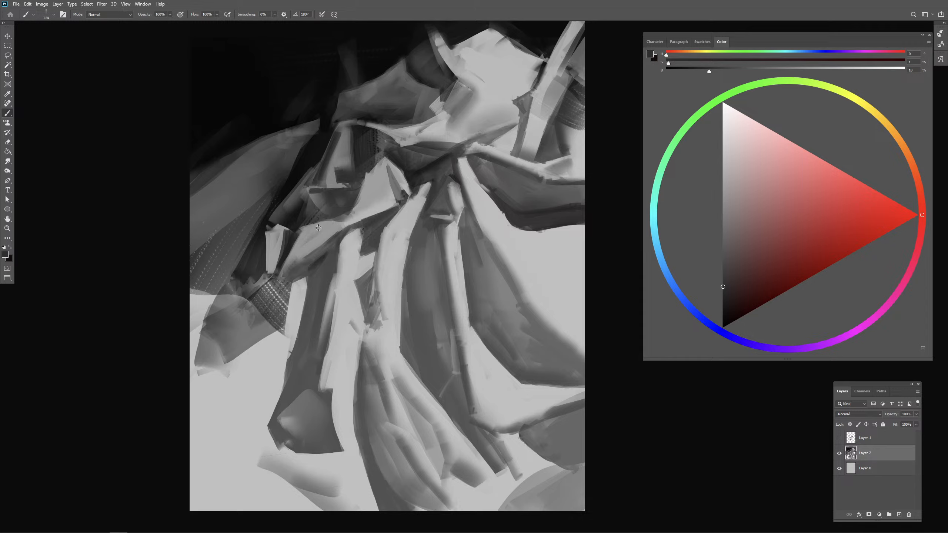
pyautogui.keyDown('alt'); pyautogui.rightClick(322, 221); pyautogui.keyUp('alt')
pyautogui.keyDown('alt'); pyautogui.click(294, 216); pyautogui.keyUp('alt')
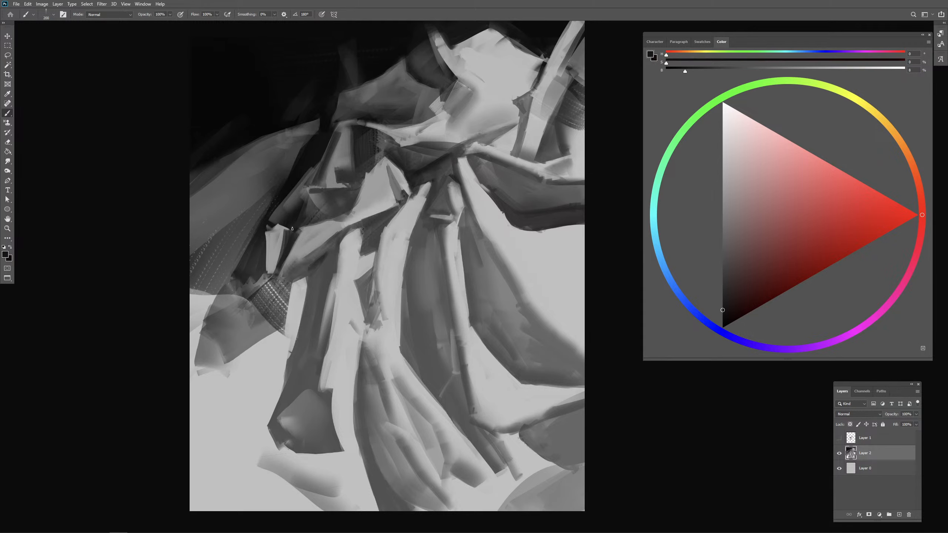
pyautogui.keyDown('alt'); pyautogui.rightClick(331, 216); pyautogui.keyUp('alt')
pyautogui.keyDown('alt'); pyautogui.click(334, 228); pyautogui.keyUp('alt')
pyautogui.keyDown('alt'); pyautogui.rightClick(336, 228); pyautogui.keyUp('alt')
pyautogui.keyDown('alt'); pyautogui.rightClick(345, 223); pyautogui.keyUp('alt')
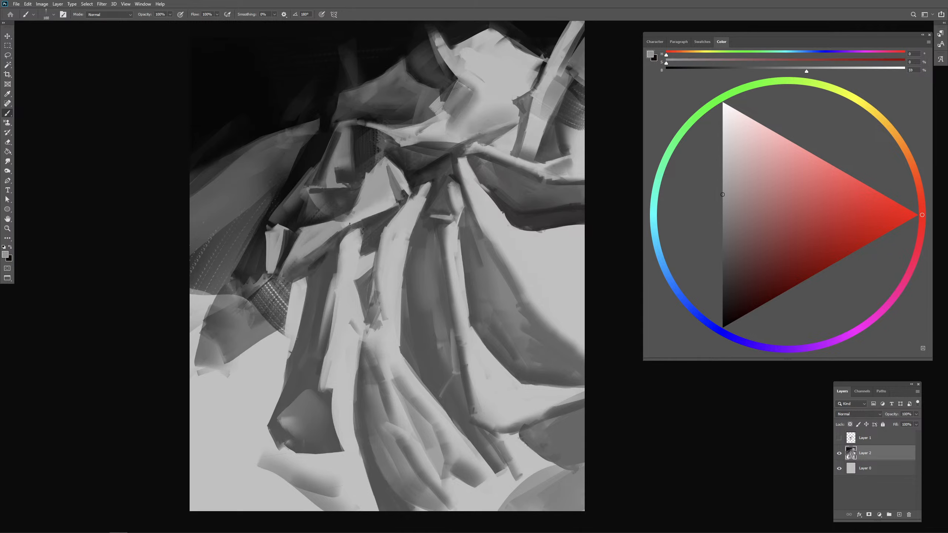
pyautogui.moveTo(349, 223); pyautogui.dragTo(297, 227)
# Step: Define the outer end of the angular arm with sampled dark grey against its light plane
pyautogui.keyDown('alt'); pyautogui.rightClick(307, 228); pyautogui.keyUp('alt')
pyautogui.keyDown('alt'); pyautogui.click(287, 226); pyautogui.keyUp('alt')
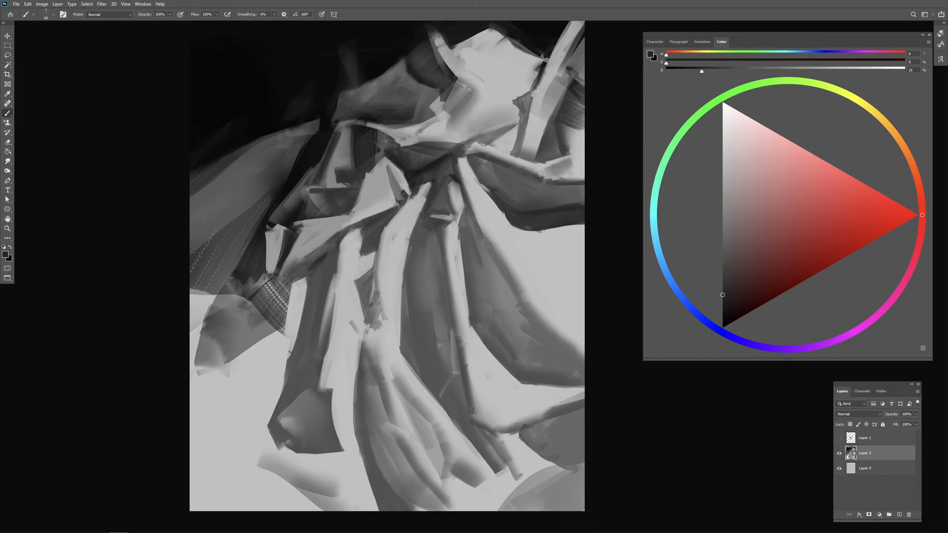
pyautogui.moveTo(293, 226)
pyautogui.mouseDown()
pyautogui.moveTo(302, 229)
pyautogui.moveTo(278, 264)
pyautogui.moveTo(278, 253)
pyautogui.mouseUp()
pyautogui.keyDown('alt'); pyautogui.click(304, 239); pyautogui.keyUp('alt')
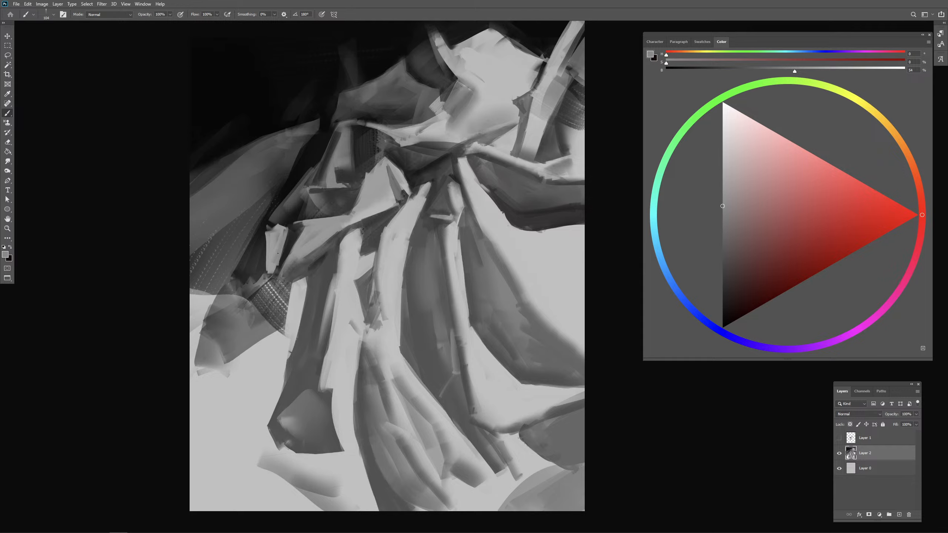
pyautogui.keyDown('alt'); pyautogui.click(291, 243); pyautogui.keyUp('alt')
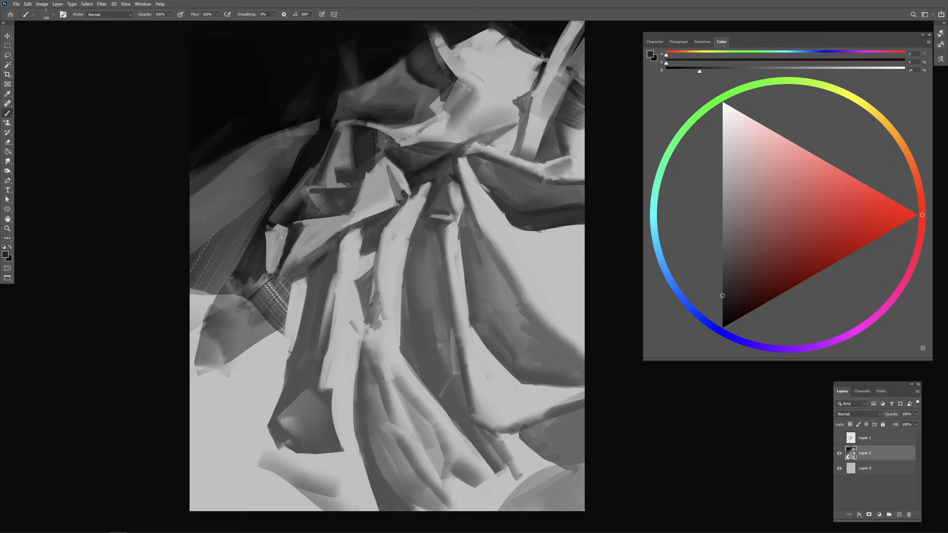
# Step: Reshape the small pale block beside the arm's end into a pointed wedge with sampled greys, and undo the last strokes
pyautogui.keyDown('alt'); pyautogui.click(282, 237); pyautogui.keyUp('alt')
pyautogui.moveTo(275, 229)
pyautogui.mouseDown()
pyautogui.moveTo(269, 223)
pyautogui.moveTo(283, 229)
pyautogui.mouseUp()
pyautogui.keyDown('alt'); pyautogui.click(282, 215); pyautogui.keyUp('alt')
pyautogui.moveTo(282, 231)
pyautogui.mouseDown()
pyautogui.moveTo(270, 231)
pyautogui.moveTo(275, 224)
pyautogui.moveTo(268, 274)
pyautogui.mouseUp()
pyautogui.keyDown('alt'); pyautogui.click(274, 233); pyautogui.keyUp('alt')
pyautogui.keyDown('alt'); pyautogui.click(273, 235); pyautogui.keyUp('alt')
pyautogui.keyDown('alt'); pyautogui.click(282, 193); pyautogui.keyUp('alt')
pyautogui.hotkey('ctrl', 'z')
pyautogui.hotkey('ctrl', 'z')
# Step: Touch up the pale wedge's side with sampled light and dark greys, and undo the last stroke
pyautogui.keyDown('alt'); pyautogui.click(270, 243); pyautogui.keyUp('alt')
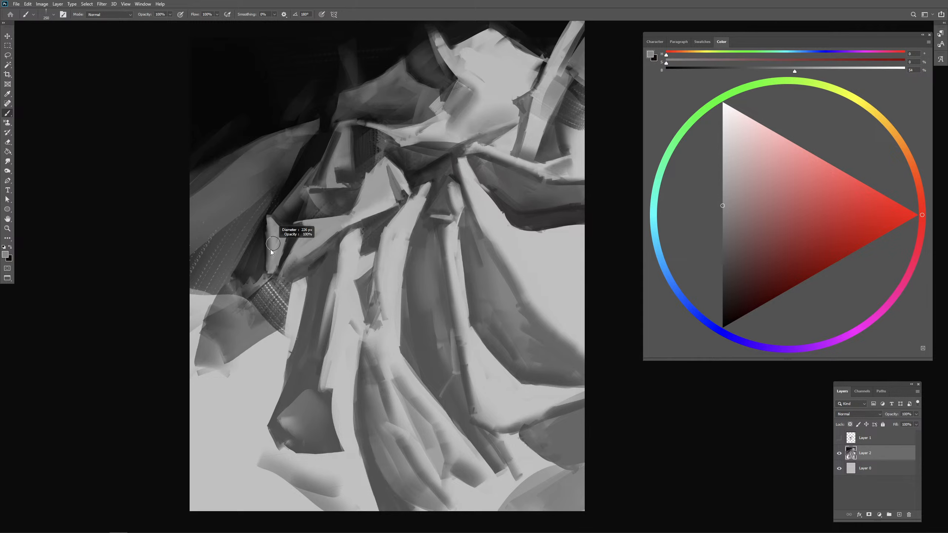
pyautogui.keyDown('alt'); pyautogui.click(268, 240); pyautogui.keyUp('alt')
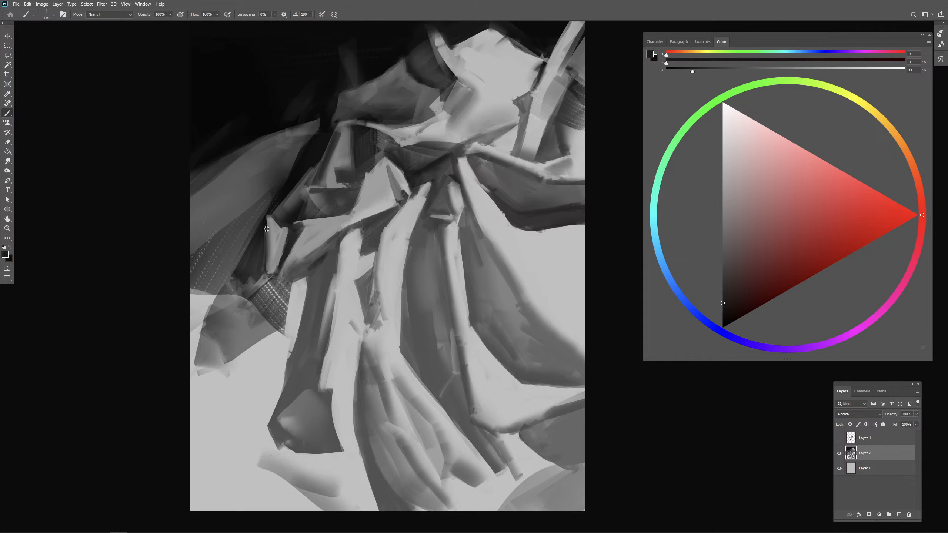
pyautogui.moveTo(272, 252); pyautogui.dragTo(276, 277)
pyautogui.hotkey('ctrl', 'z')
# Step: Rework the shading directly beneath the shoulder ridge above the central limbs, using sampled dark greys
pyautogui.keyDown('alt'); pyautogui.click(439, 137); pyautogui.keyUp('alt')
pyautogui.moveTo(429, 146)
pyautogui.mouseDown()
pyautogui.moveTo(462, 137)
pyautogui.moveTo(393, 151)
pyautogui.moveTo(419, 150)
pyautogui.moveTo(399, 146)
pyautogui.moveTo(420, 143)
pyautogui.mouseUp()
pyautogui.keyDown('alt'); pyautogui.click(413, 160); pyautogui.keyUp('alt')
pyautogui.keyDown('alt'); pyautogui.click(422, 158); pyautogui.keyUp('alt')
pyautogui.keyDown('alt'); pyautogui.click(415, 150); pyautogui.keyUp('alt')
pyautogui.keyDown('alt'); pyautogui.click(414, 152); pyautogui.keyUp('alt')
pyautogui.keyDown('alt'); pyautogui.click(413, 171); pyautogui.keyUp('alt')
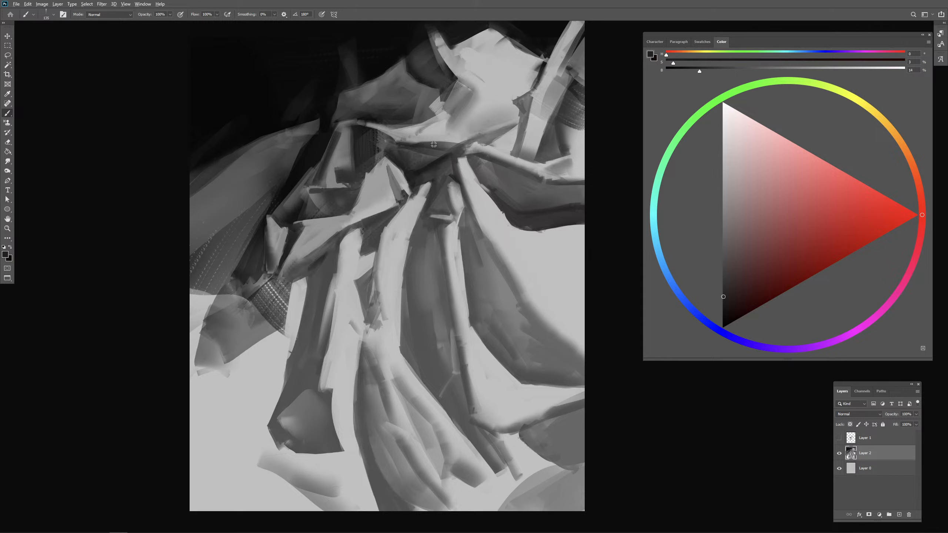
pyautogui.moveTo(422, 150); pyautogui.dragTo(435, 149)
pyautogui.keyDown('alt'); pyautogui.click(452, 137); pyautogui.keyUp('alt')
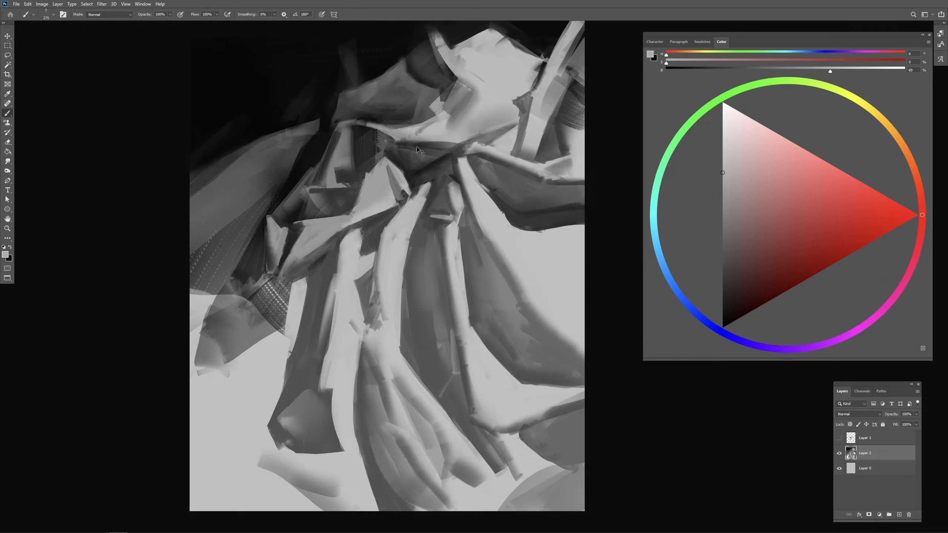
# Step: Model the dark hollow between the shoulder ridge and the central limb's top with sampled mid and dark greys
pyautogui.keyDown('alt'); pyautogui.click(434, 159); pyautogui.keyUp('alt')
pyautogui.moveTo(442, 158); pyautogui.dragTo(433, 164)
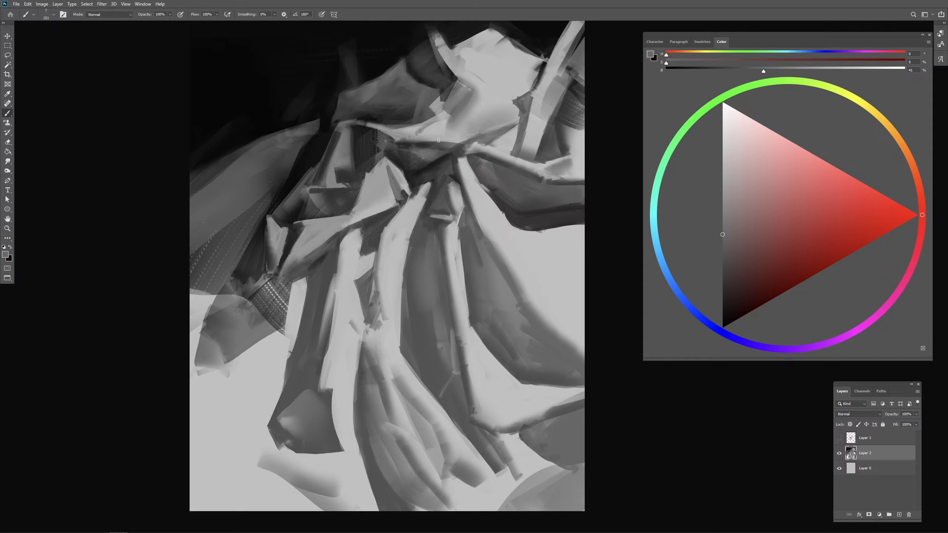
pyautogui.moveTo(418, 183)
pyautogui.mouseDown()
pyautogui.moveTo(424, 153)
pyautogui.moveTo(427, 175)
pyautogui.moveTo(451, 162)
pyautogui.moveTo(440, 169)
pyautogui.moveTo(447, 153)
pyautogui.mouseUp()
pyautogui.keyDown('alt'); pyautogui.click(435, 165); pyautogui.keyUp('alt')
pyautogui.keyDown('alt'); pyautogui.click(437, 166); pyautogui.keyUp('alt')
pyautogui.keyDown('alt'); pyautogui.click(450, 153); pyautogui.keyUp('alt')
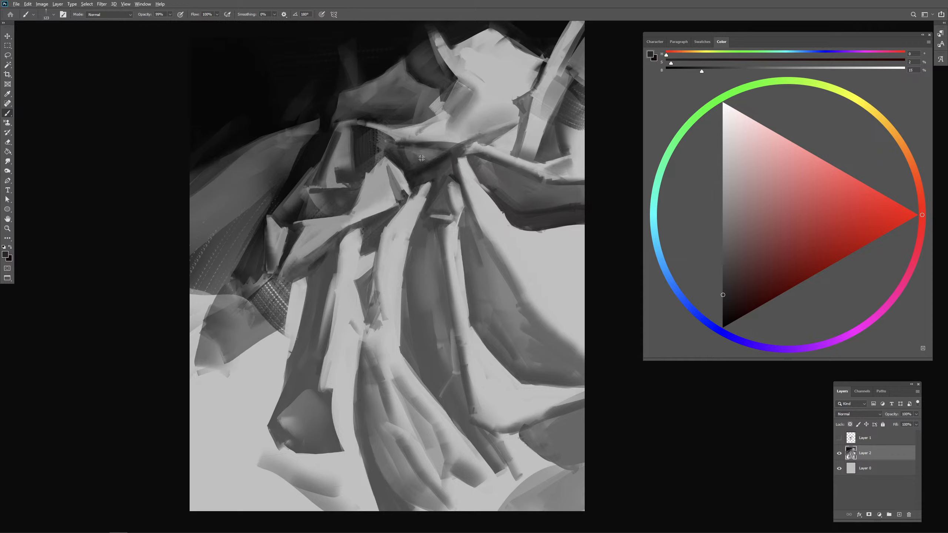
pyautogui.keyDown('alt'); pyautogui.click(425, 161); pyautogui.keyUp('alt')
pyautogui.moveTo(426, 167)
pyautogui.mouseDown()
pyautogui.moveTo(417, 170)
pyautogui.moveTo(424, 152)
pyautogui.mouseUp()
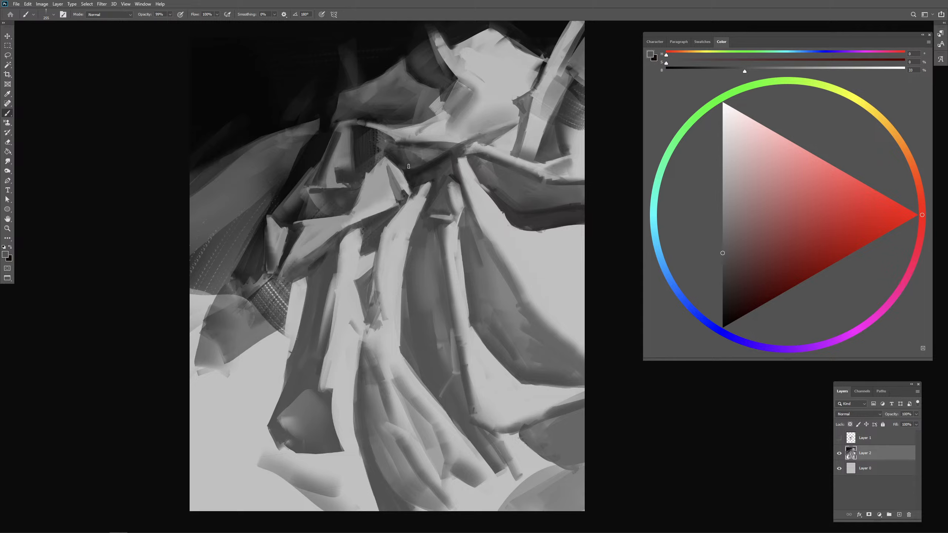
pyautogui.moveTo(404, 155)
pyautogui.mouseDown()
pyautogui.moveTo(400, 147)
pyautogui.moveTo(421, 147)
pyautogui.moveTo(423, 158)
pyautogui.mouseUp()
# Step: Refine the shoulder ridge's lower edge near the angular arm's joint with sampled light and dark greys
pyautogui.keyDown('alt'); pyautogui.click(418, 139); pyautogui.keyUp('alt')
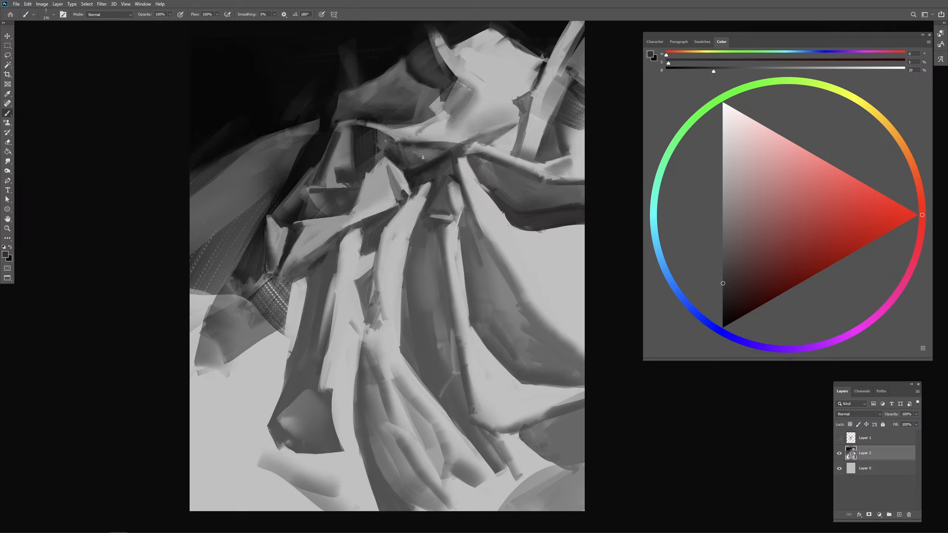
pyautogui.keyDown('alt'); pyautogui.click(431, 136); pyautogui.keyUp('alt')
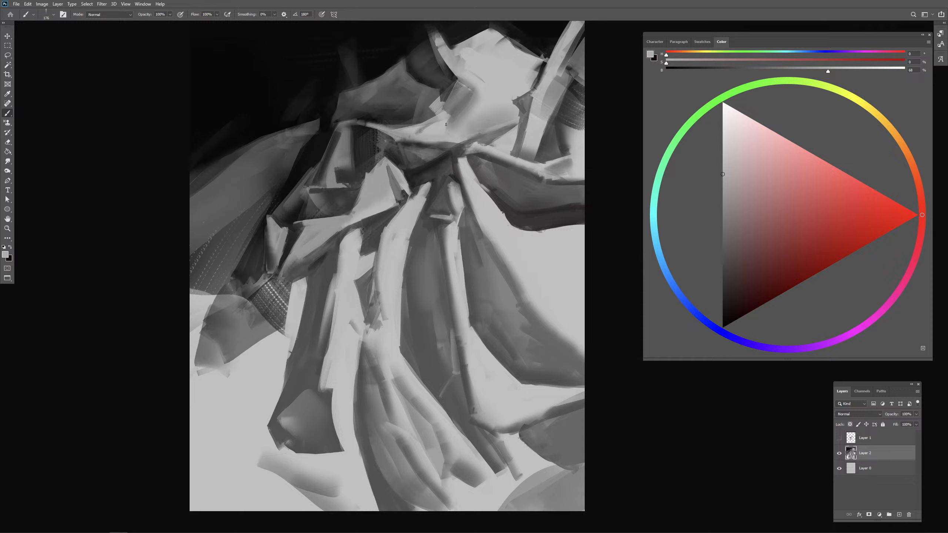
pyautogui.keyDown('alt'); pyautogui.click(411, 142); pyautogui.keyUp('alt')
pyautogui.moveTo(411, 143)
pyautogui.mouseDown()
pyautogui.moveTo(399, 157)
pyautogui.moveTo(395, 143)
pyautogui.mouseUp()
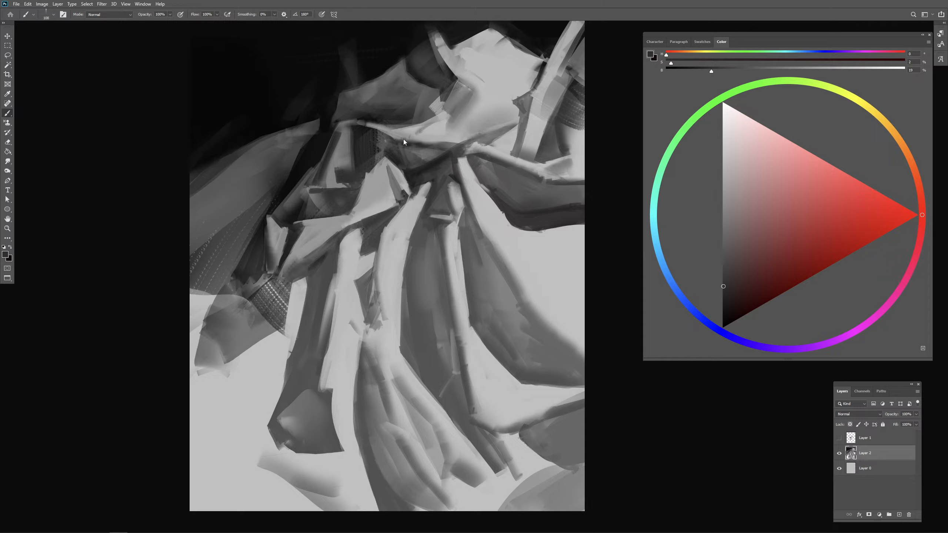
pyautogui.keyDown('alt'); pyautogui.click(403, 142); pyautogui.keyUp('alt')
pyautogui.moveTo(404, 142)
pyautogui.mouseDown()
pyautogui.moveTo(401, 157)
pyautogui.moveTo(395, 149)
pyautogui.mouseUp()
pyautogui.keyDown('alt'); pyautogui.click(405, 142); pyautogui.keyUp('alt')
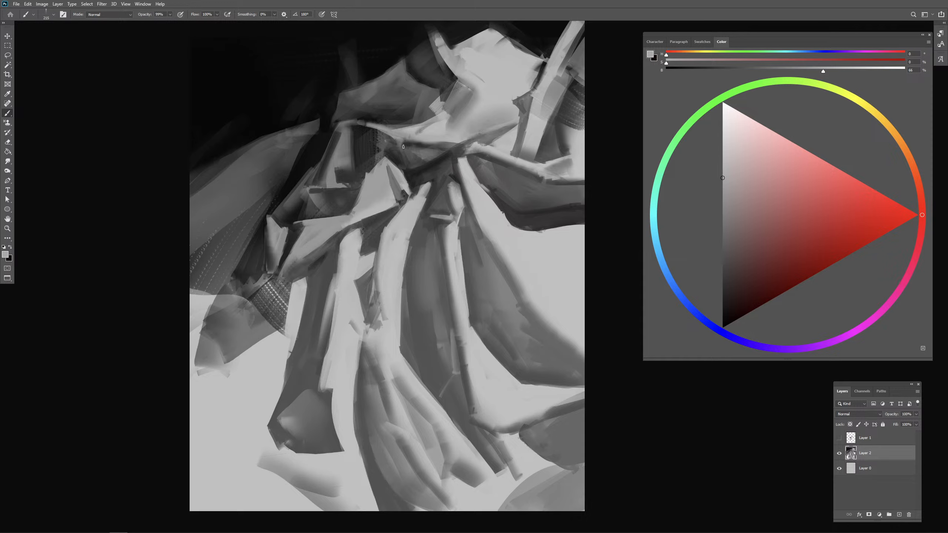
pyautogui.keyDown('alt'); pyautogui.click(405, 141); pyautogui.keyUp('alt')
pyautogui.moveTo(411, 145)
pyautogui.mouseDown()
pyautogui.moveTo(395, 136)
pyautogui.moveTo(413, 153)
pyautogui.moveTo(398, 160)
pyautogui.mouseUp()
# Step: Restore the brush to 100% opacity and touch up the joint above the angular arm's peak with sampled greys
pyautogui.keyDown('alt'); pyautogui.click(428, 135); pyautogui.keyUp('alt')
pyautogui.press('0')
pyautogui.keyDown('alt'); pyautogui.click(402, 158); pyautogui.keyUp('alt')
pyautogui.keyDown('alt'); pyautogui.click(397, 171); pyautogui.keyUp('alt')
pyautogui.keyDown('alt'); pyautogui.click(414, 179); pyautogui.keyUp('alt')
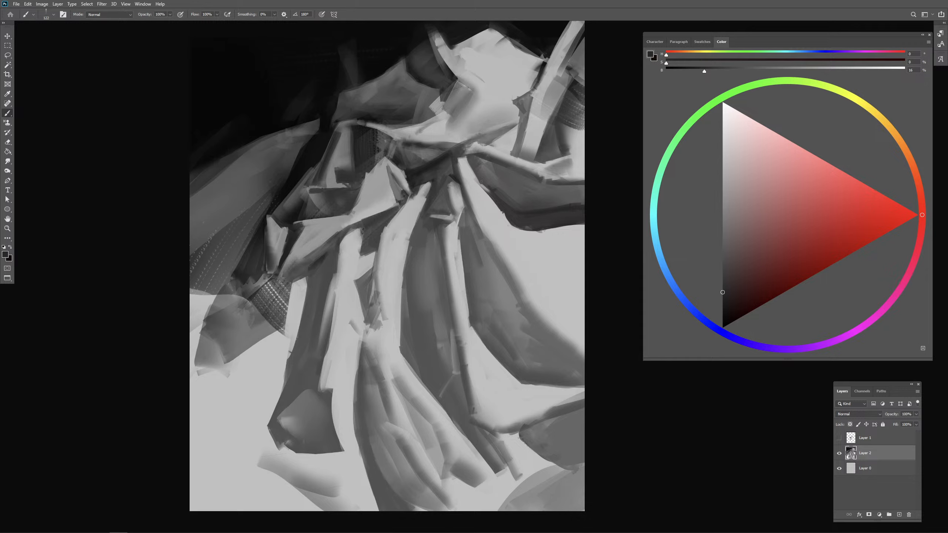
# Step: Blend the dark fold beneath the right-hand shoulder branch with broad strokes of sampled dark grey
pyautogui.keyDown('alt'); pyautogui.click(501, 206); pyautogui.keyUp('alt')
pyautogui.moveTo(478, 178); pyautogui.dragTo(503, 215)
pyautogui.moveTo(504, 171); pyautogui.dragTo(528, 189)
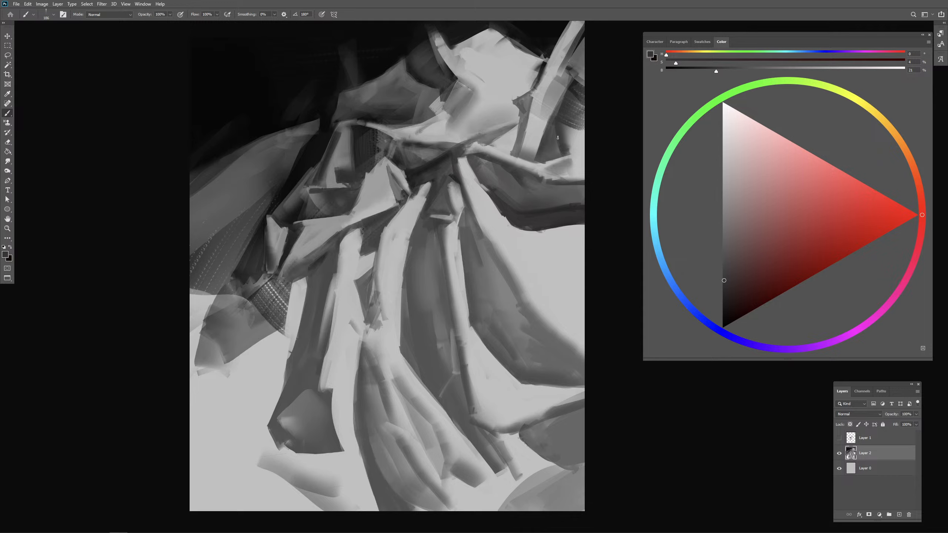
# Step: Paint over the dark textured patch beside the upper-right spike with sampled light grey and a larger brush
pyautogui.keyDown('alt'); pyautogui.click(571, 148); pyautogui.keyUp('alt')
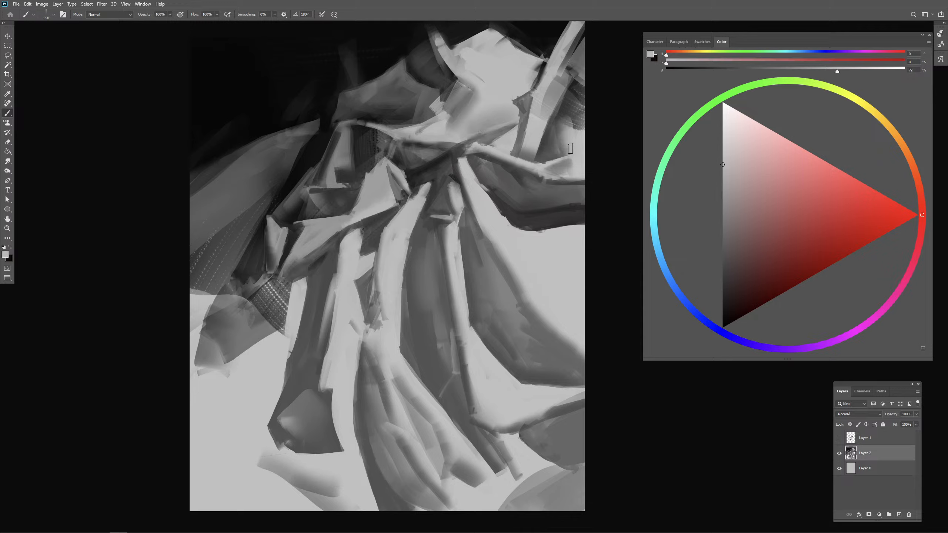
pyautogui.moveTo(564, 142)
pyautogui.mouseDown()
pyautogui.moveTo(578, 137)
pyautogui.moveTo(556, 86)
pyautogui.moveTo(559, 157)
pyautogui.mouseUp()
pyautogui.keyDown('alt'); pyautogui.click(575, 134); pyautogui.keyUp('alt')
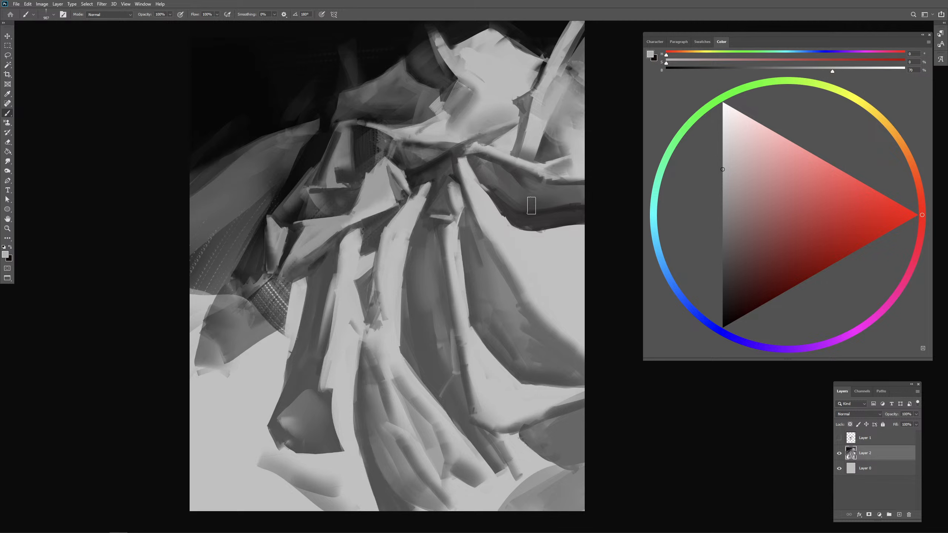
pyautogui.moveTo(293, 366); pyautogui.dragTo(287, 365)
# Step: Save the painting as a layered Photoshop file named 20240916 with Maximize Compatibility enabled
pyautogui.hotkey('ctrl', 's')
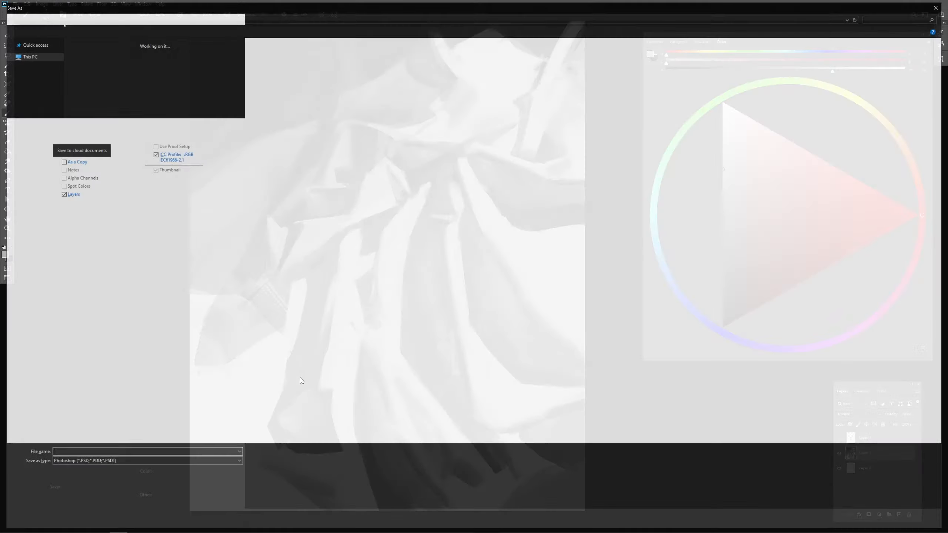
pyautogui.write('2024')
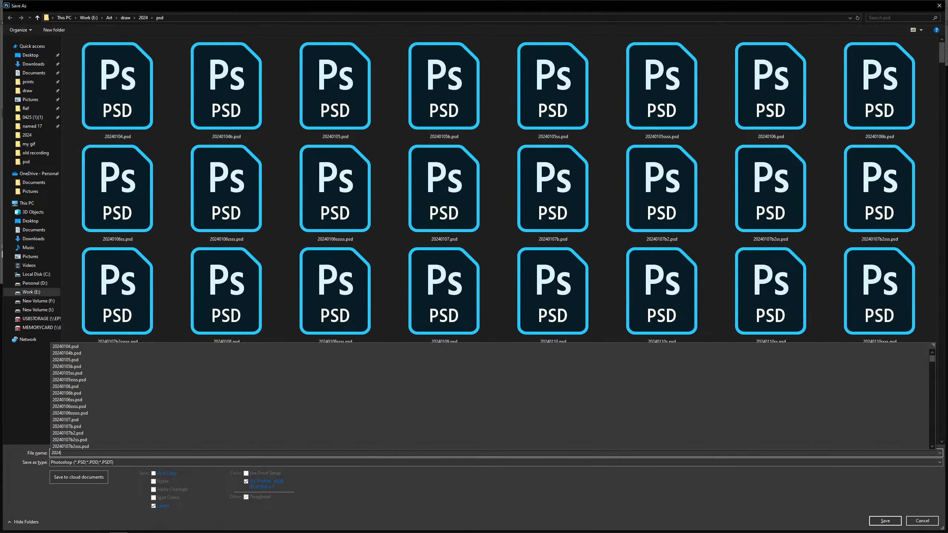
pyautogui.write('09')
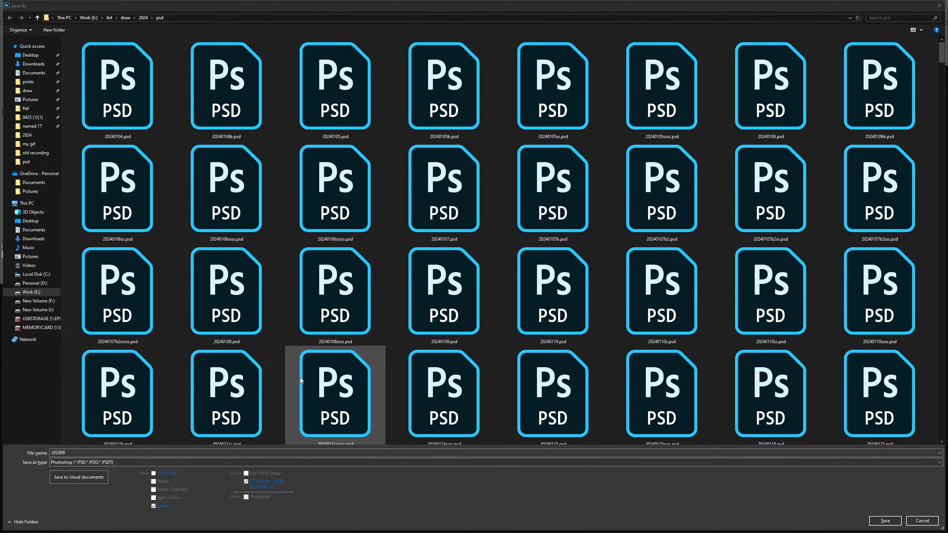
pyautogui.write('16')
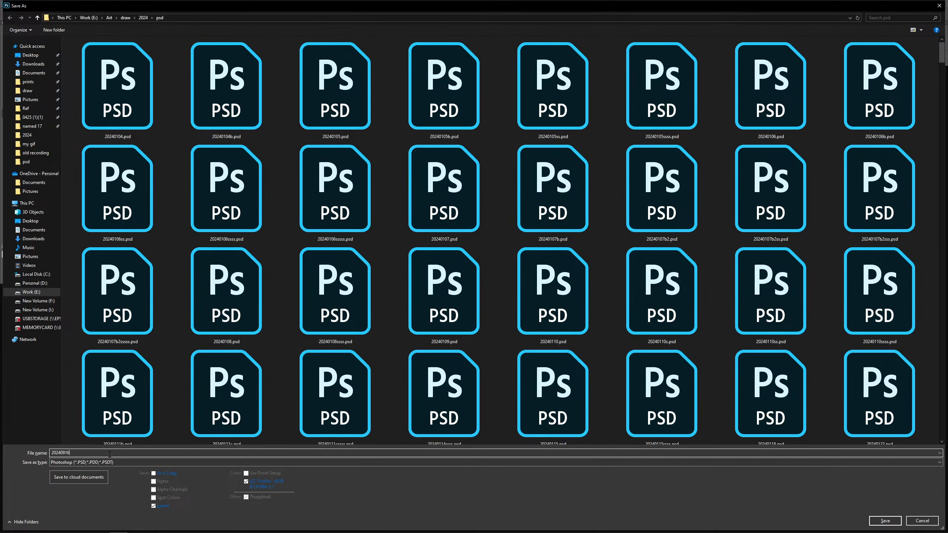
pyautogui.press('Return')
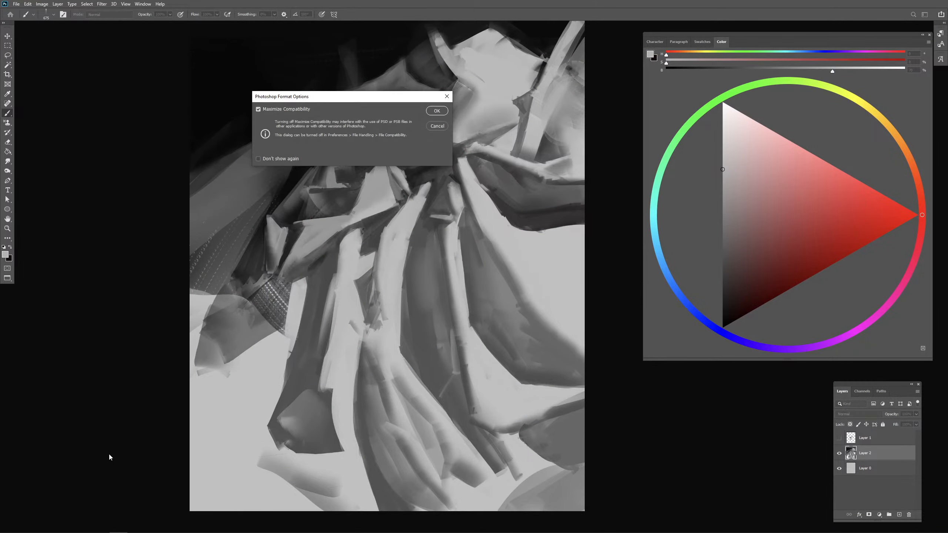
pyautogui.press('Return')
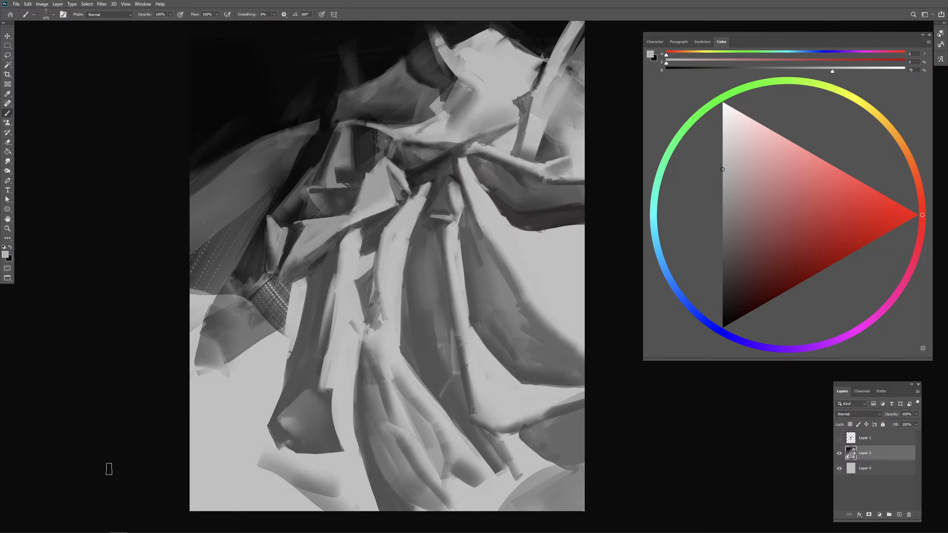
# Step: Trim the thin curved horn at the top of the creature with sampled near-black strokes along its outer edge
pyautogui.keyDown('alt'); pyautogui.click(420, 38); pyautogui.keyUp('alt')
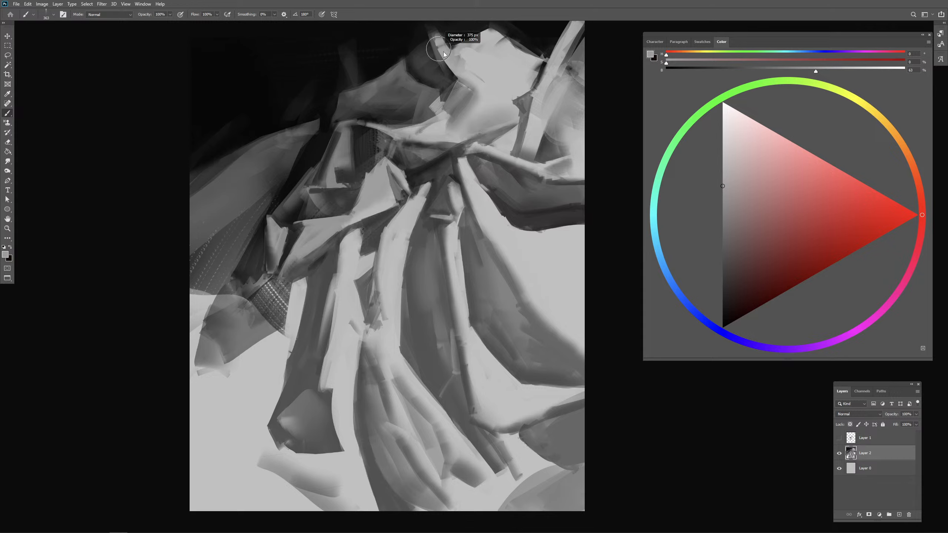
pyautogui.keyDown('alt'); pyautogui.click(434, 30); pyautogui.keyUp('alt')
pyautogui.moveTo(439, 42); pyautogui.dragTo(432, 38)
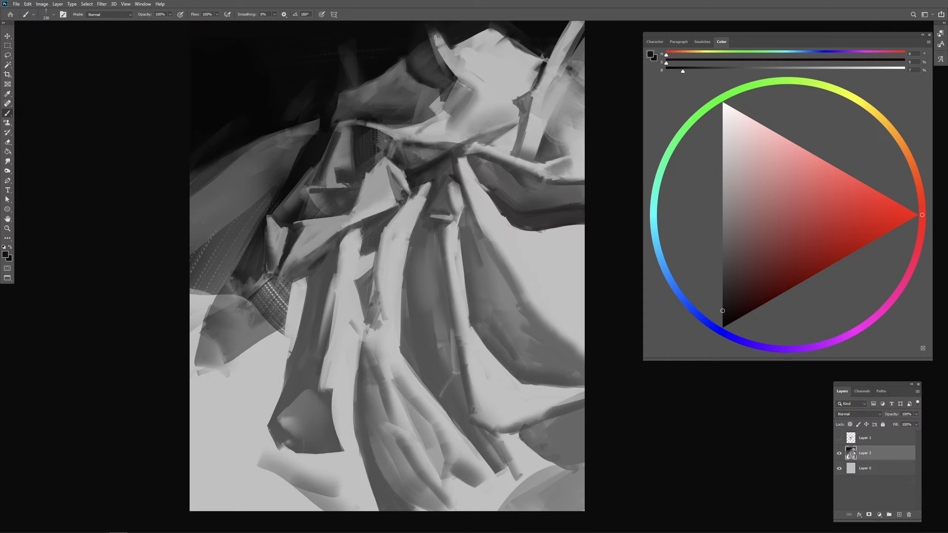
pyautogui.keyDown('alt'); pyautogui.click(424, 35); pyautogui.keyUp('alt')
pyautogui.moveTo(423, 29); pyautogui.dragTo(432, 41)
# Step: Reshape the base and outer edge of the thin curved horn at the top with sampled dark and light greys
pyautogui.keyDown('alt'); pyautogui.click(435, 44); pyautogui.keyUp('alt')
pyautogui.keyDown('alt'); pyautogui.click(435, 47); pyautogui.keyUp('alt')
pyautogui.keyDown('alt'); pyautogui.click(434, 48); pyautogui.keyUp('alt')
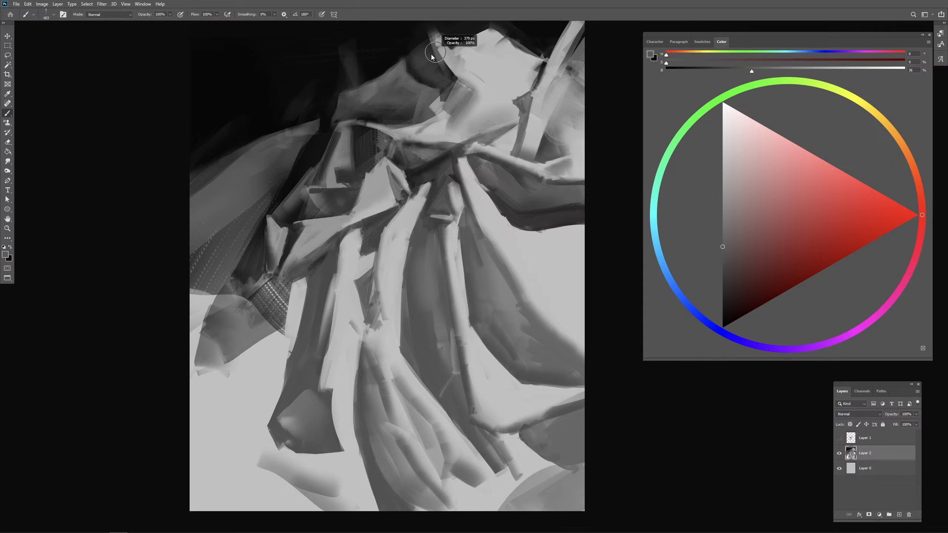
pyautogui.keyDown('alt'); pyautogui.click(447, 67); pyautogui.keyUp('alt')
pyautogui.keyDown('alt'); pyautogui.click(450, 62); pyautogui.keyUp('alt')
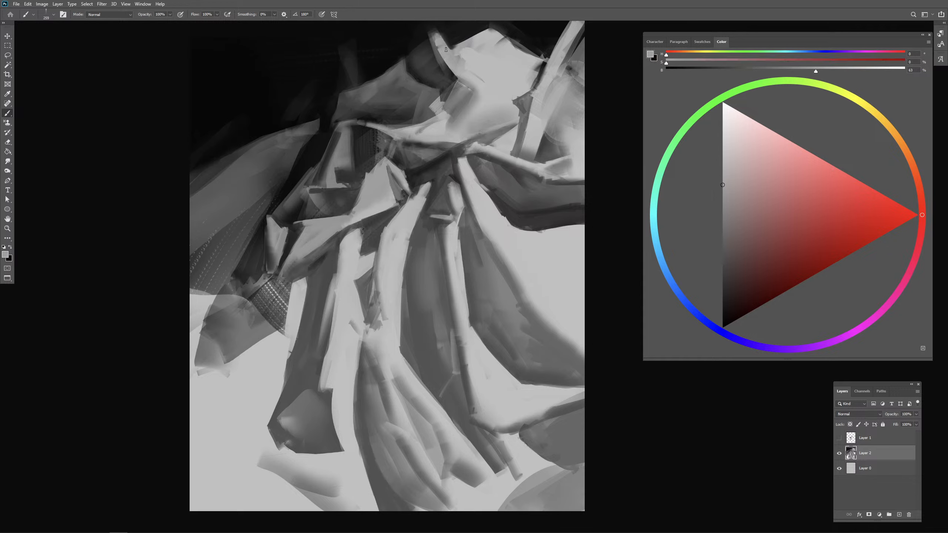
pyautogui.moveTo(451, 71); pyautogui.dragTo(450, 60)
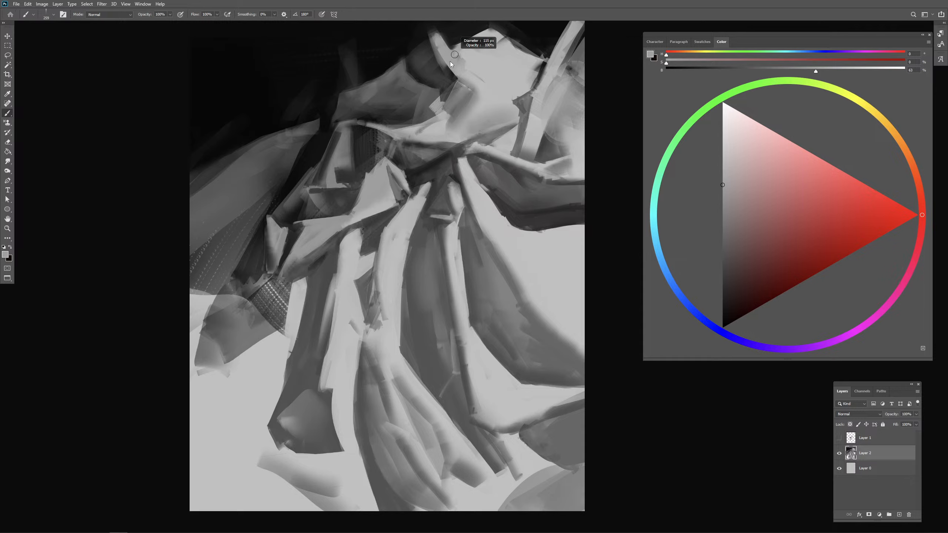
pyautogui.keyDown('alt'); pyautogui.click(449, 43); pyautogui.keyUp('alt')
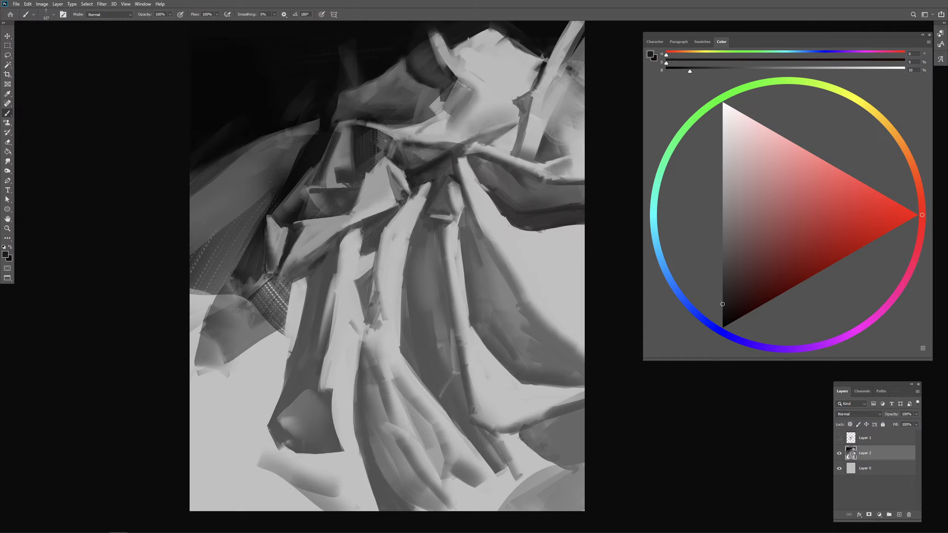
pyautogui.moveTo(482, 37)
pyautogui.mouseDown()
pyautogui.moveTo(469, 36)
pyautogui.moveTo(472, 71)
pyautogui.moveTo(409, 65)
pyautogui.mouseUp()
# Step: Highlight the crest and inner side of the dark shoulder plate beside the horn with sampled light grey strokes
pyautogui.keyDown('alt'); pyautogui.click(474, 57); pyautogui.keyUp('alt')
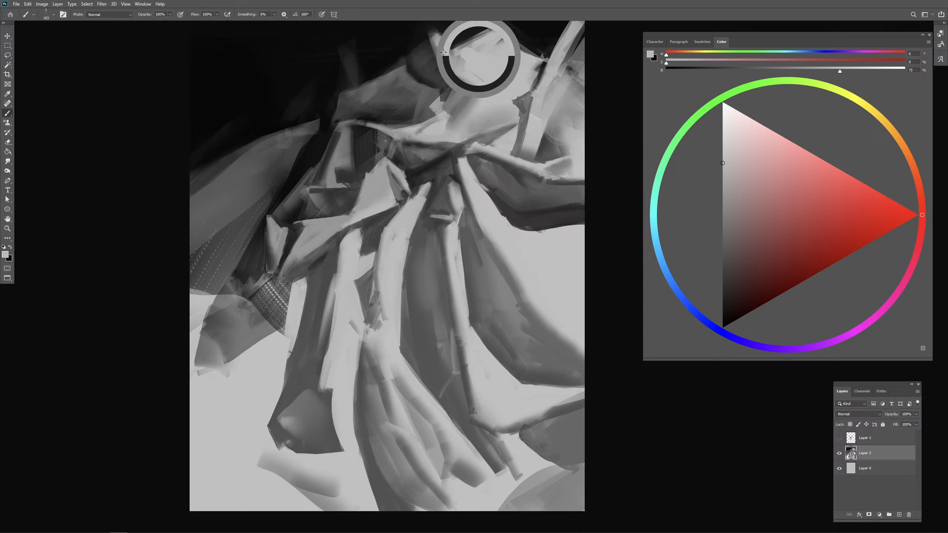
pyautogui.moveTo(418, 57)
pyautogui.mouseDown()
pyautogui.moveTo(418, 70)
pyautogui.moveTo(388, 84)
pyautogui.moveTo(398, 87)
pyautogui.mouseUp()
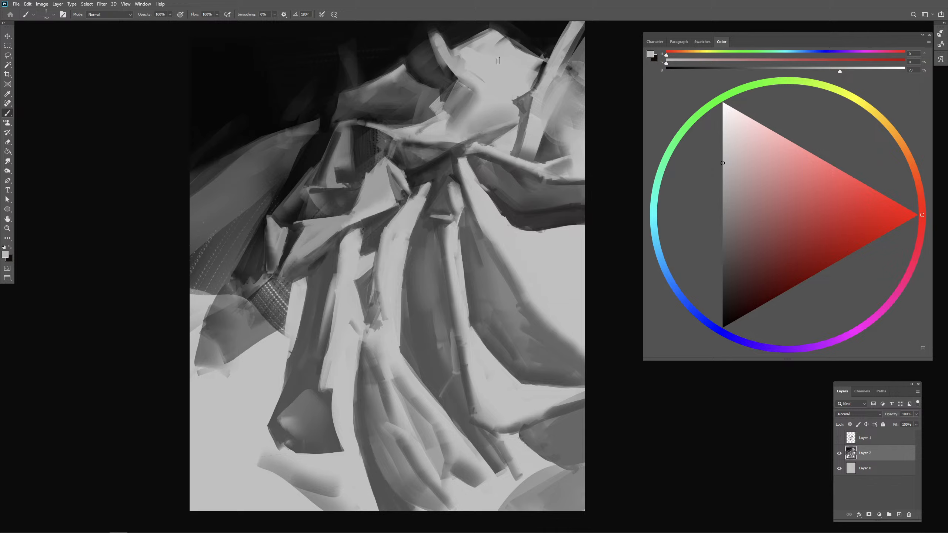
pyautogui.moveTo(417, 90)
pyautogui.mouseDown()
pyautogui.moveTo(407, 91)
pyautogui.moveTo(417, 91)
pyautogui.mouseUp()
pyautogui.keyDown('alt'); pyautogui.click(400, 71); pyautogui.keyUp('alt')
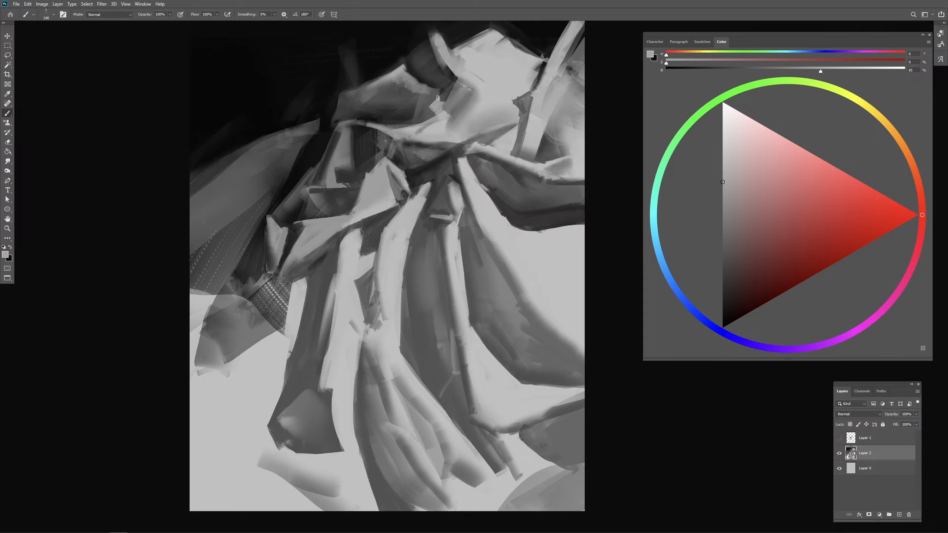
pyautogui.moveTo(416, 87)
pyautogui.mouseDown()
pyautogui.moveTo(436, 92)
pyautogui.moveTo(422, 96)
pyautogui.mouseUp()
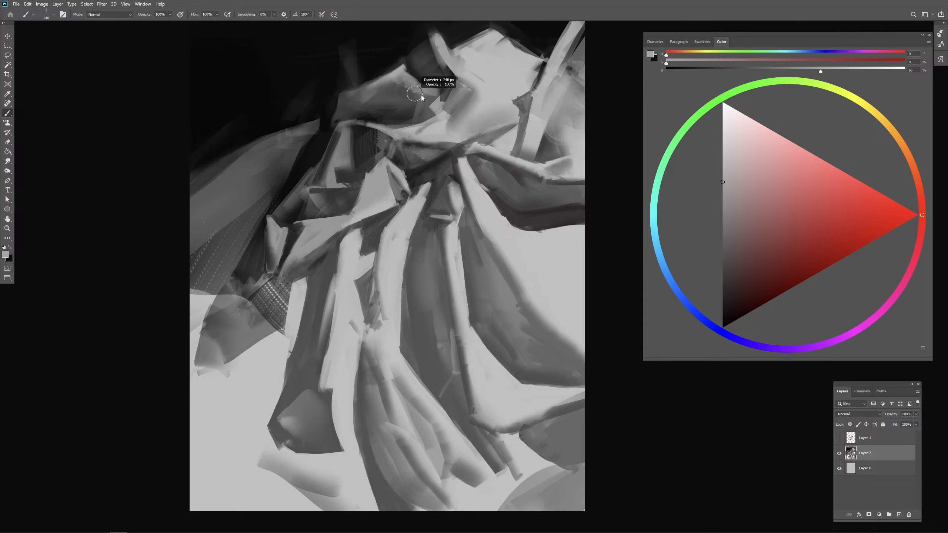
# Step: Blend sampled mid grey into the shoulder plate's face and define its edge beside the horn base with darker grey
pyautogui.keyDown('alt'); pyautogui.click(398, 83); pyautogui.keyUp('alt')
pyautogui.keyDown('alt'); pyautogui.click(390, 83); pyautogui.keyUp('alt')
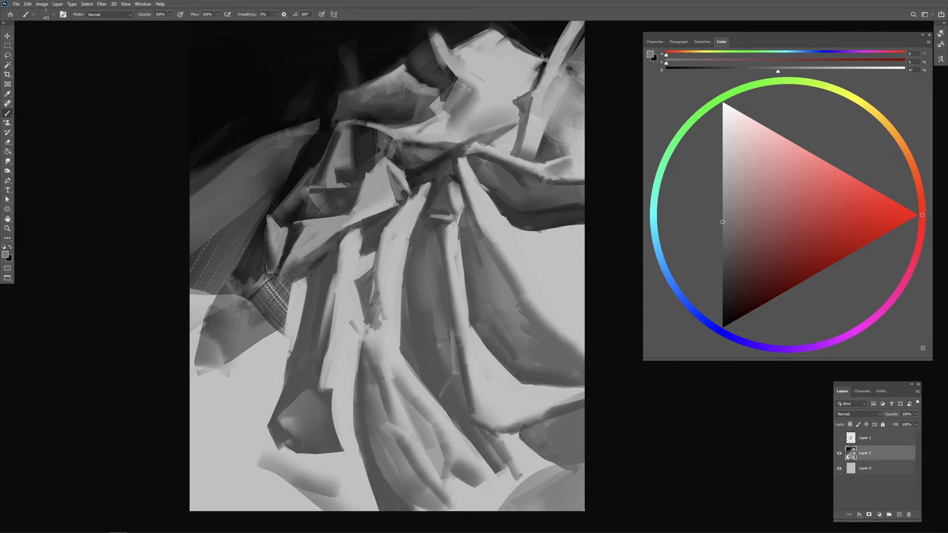
pyautogui.moveTo(418, 103)
pyautogui.mouseDown()
pyautogui.moveTo(429, 89)
pyautogui.moveTo(424, 99)
pyautogui.moveTo(419, 78)
pyautogui.moveTo(431, 88)
pyautogui.mouseUp()
pyautogui.keyDown('alt'); pyautogui.click(422, 93); pyautogui.keyUp('alt')
pyautogui.keyDown('alt'); pyautogui.click(422, 93); pyautogui.keyUp('alt')
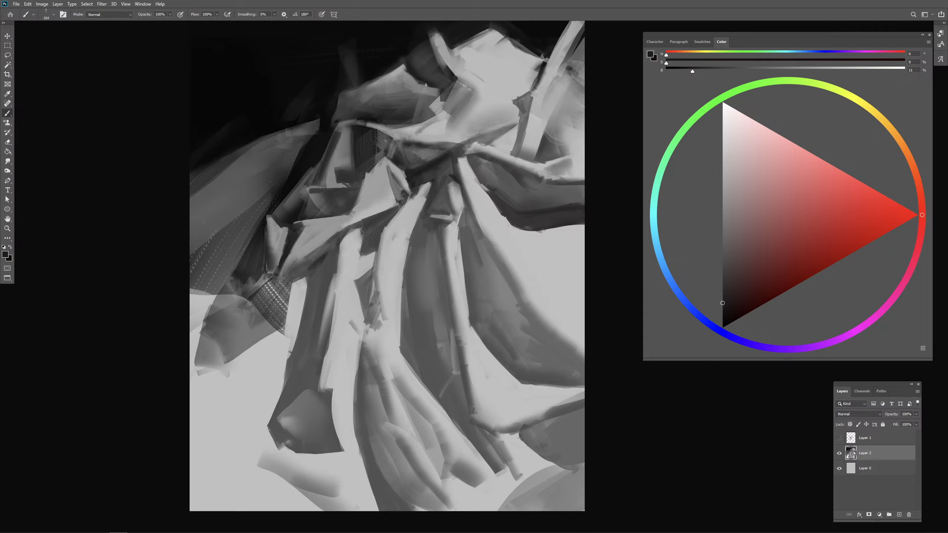
pyautogui.keyDown('alt'); pyautogui.click(414, 74); pyautogui.keyUp('alt')
pyautogui.moveTo(439, 89); pyautogui.dragTo(438, 88)
# Step: Reshape the faint background spike above the shoulder plate with sampled near-black and dark grey
pyautogui.keyDown('alt'); pyautogui.click(368, 60); pyautogui.keyUp('alt')
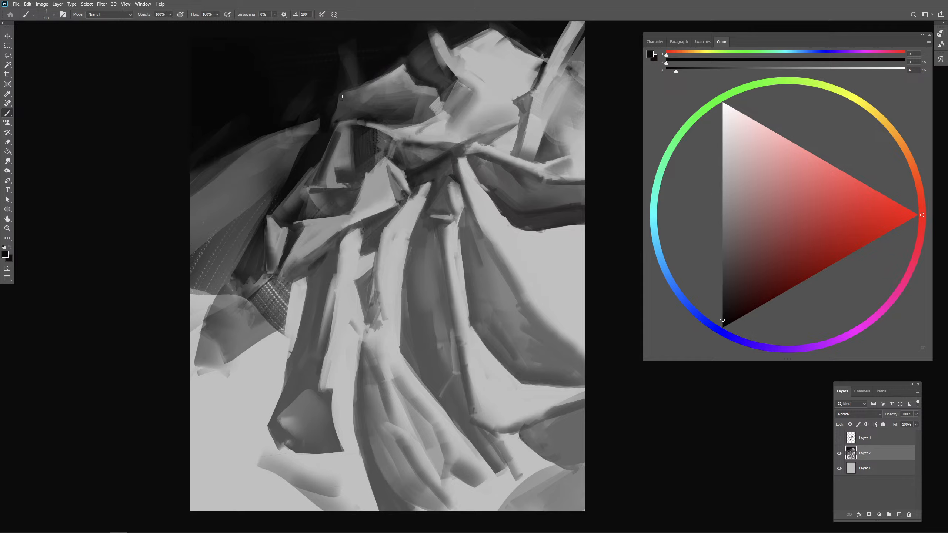
pyautogui.keyDown('alt'); pyautogui.click(351, 65); pyautogui.keyUp('alt')
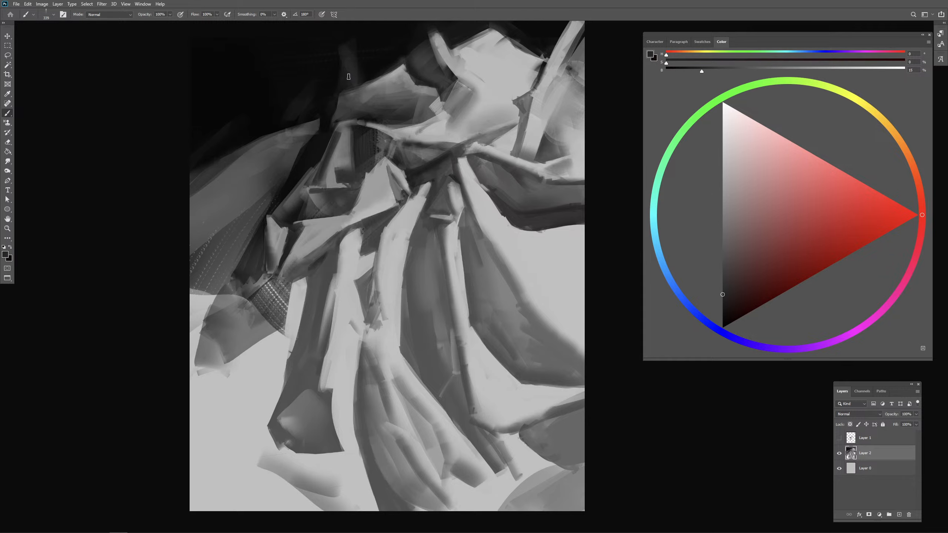
pyautogui.keyDown('alt'); pyautogui.click(357, 52); pyautogui.keyUp('alt')
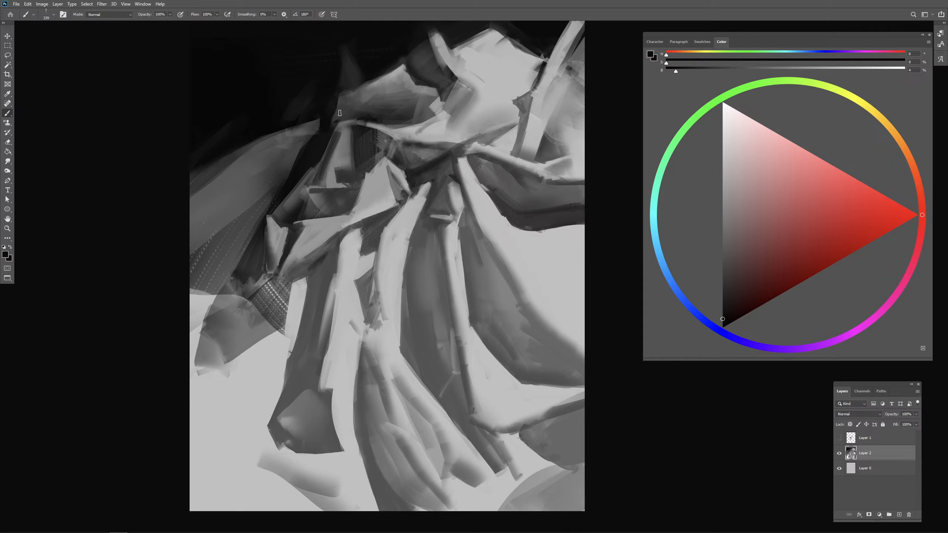
# Step: Deepen the recess beneath the shoulder ridge, beside the narrow upright form, with sampled dark strokes
pyautogui.keyDown('alt'); pyautogui.click(358, 137); pyautogui.keyUp('alt')
pyautogui.moveTo(358, 136)
pyautogui.mouseDown()
pyautogui.moveTo(349, 133)
pyautogui.moveTo(355, 150)
pyautogui.moveTo(360, 135)
pyautogui.mouseUp()
pyautogui.keyDown('alt'); pyautogui.click(354, 131); pyautogui.keyUp('alt')
pyautogui.keyDown('alt'); pyautogui.click(360, 132); pyautogui.keyUp('alt')
pyautogui.moveTo(354, 145); pyautogui.dragTo(357, 141)
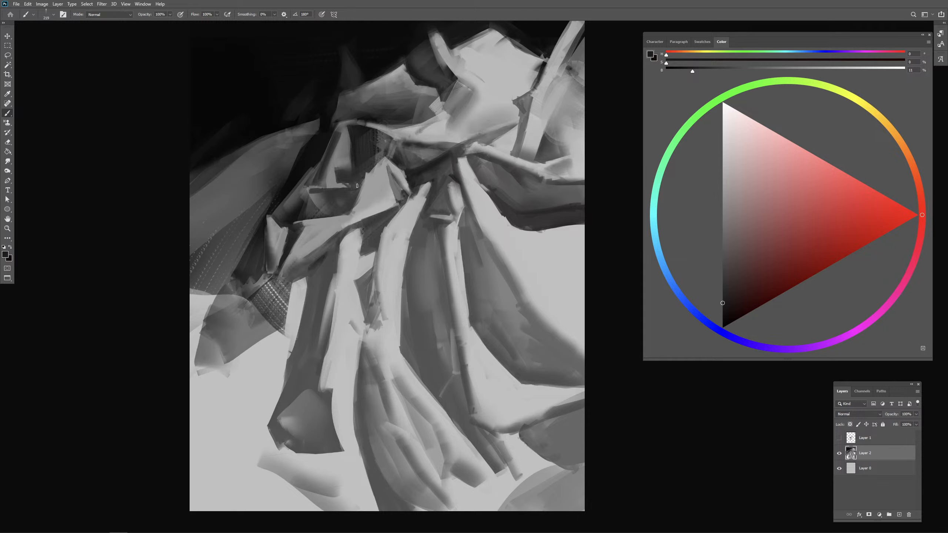
# Step: Rework the lower end of the narrow upright form under the shoulder ridge with sampled mid grey and dark grey
pyautogui.keyDown('alt'); pyautogui.click(346, 159); pyautogui.keyUp('alt')
pyautogui.moveTo(348, 161); pyautogui.dragTo(345, 164)
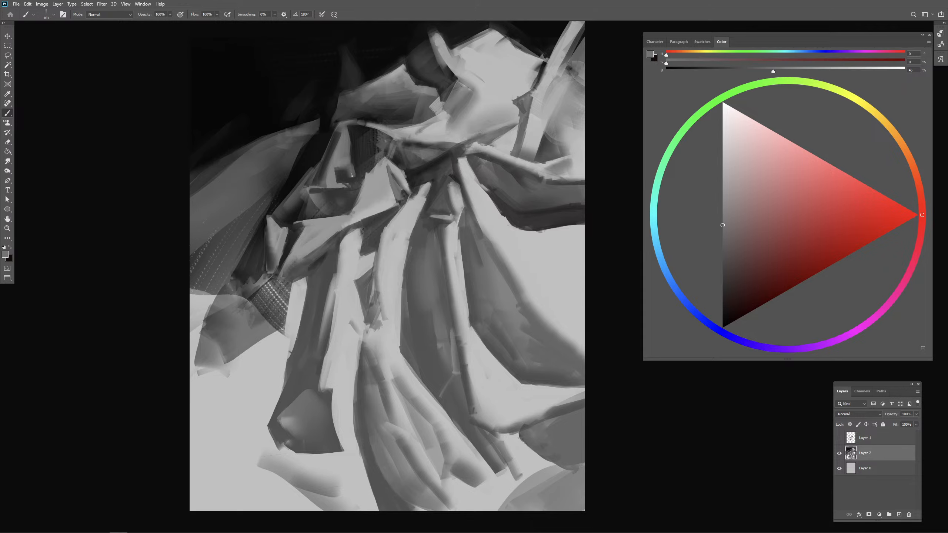
pyautogui.moveTo(351, 175); pyautogui.dragTo(350, 168)
pyautogui.keyDown('alt'); pyautogui.click(355, 162); pyautogui.keyUp('alt')
pyautogui.moveTo(355, 175)
pyautogui.mouseDown()
pyautogui.moveTo(340, 175)
pyautogui.moveTo(374, 182)
pyautogui.mouseUp()
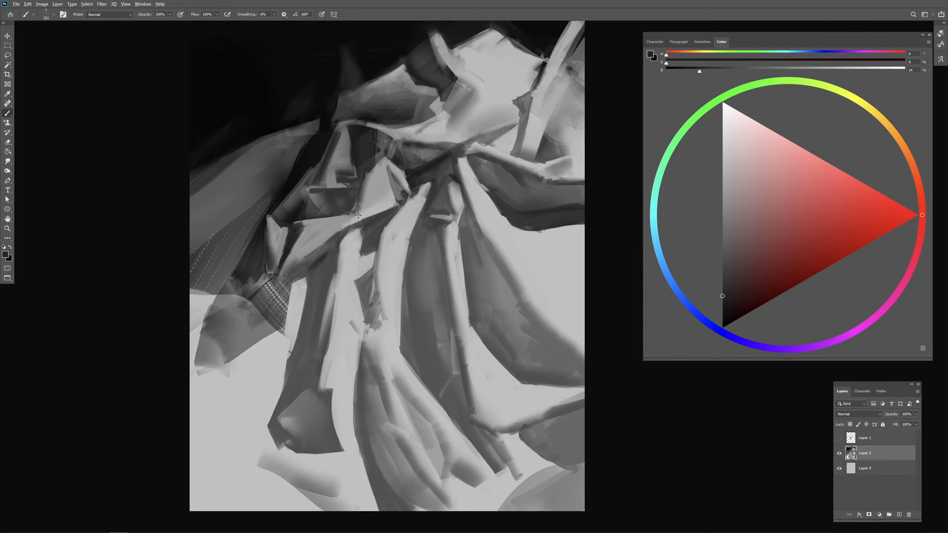
# Step: Refine the edges of the pale arm plate and the small pale spike at its outer end with sampled greys
pyautogui.moveTo(358, 215); pyautogui.dragTo(347, 217)
pyautogui.moveTo(287, 258)
pyautogui.mouseDown()
pyautogui.moveTo(295, 251)
pyautogui.moveTo(284, 232)
pyautogui.mouseUp()
pyautogui.keyDown('alt'); pyautogui.click(303, 245); pyautogui.keyUp('alt')
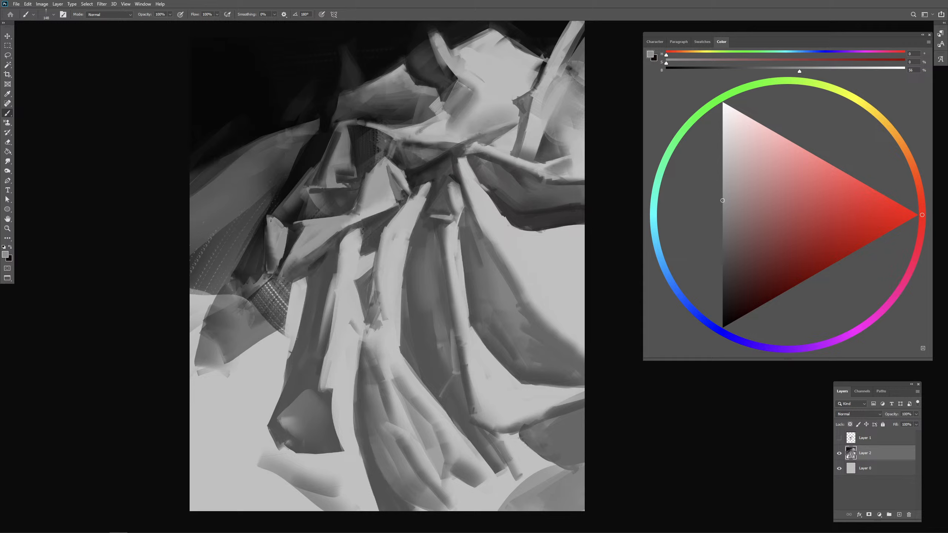
pyautogui.keyDown('alt'); pyautogui.click(286, 223); pyautogui.keyUp('alt')
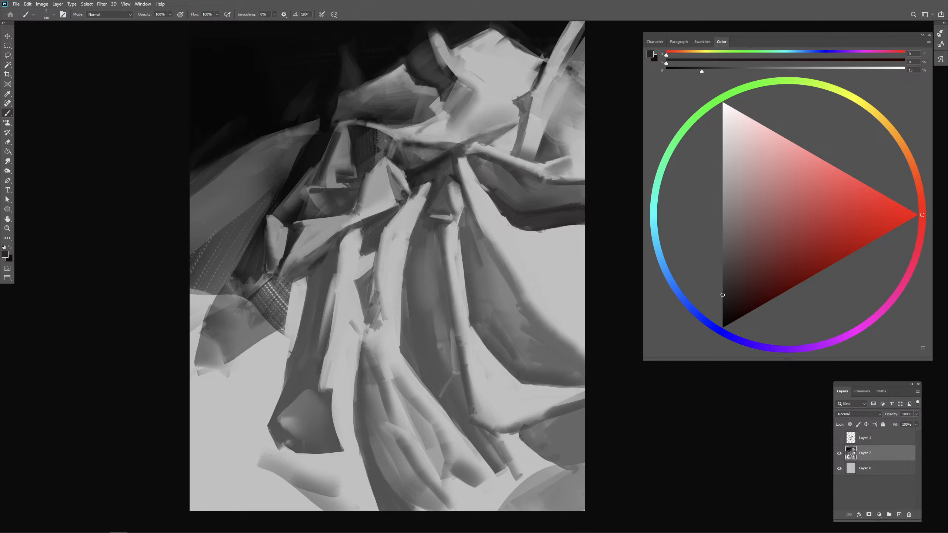
# Step: Refine the dark arm segment above the small pale spike with sampled grey and near-black, undoing the unwanted stroke
pyautogui.keyDown('alt'); pyautogui.click(296, 186); pyautogui.keyUp('alt')
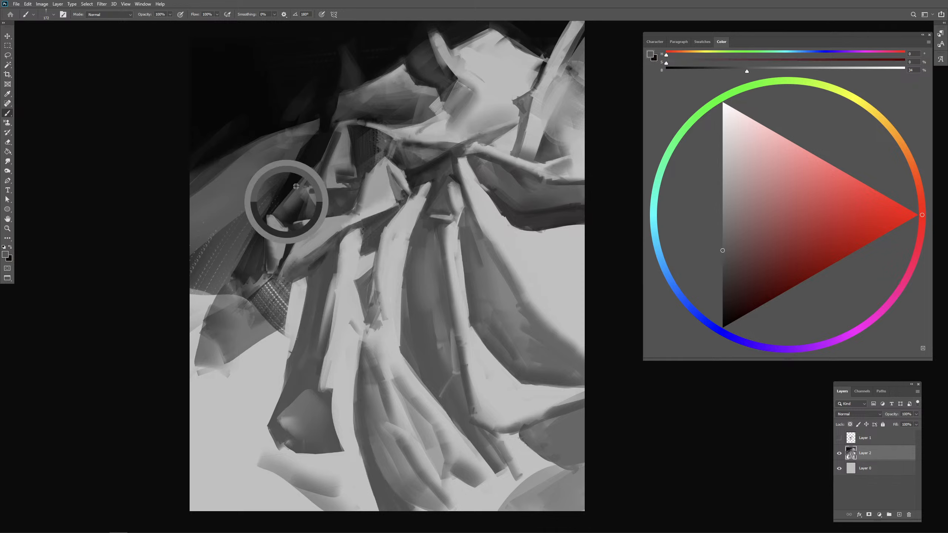
pyautogui.moveTo(304, 176); pyautogui.dragTo(274, 210)
pyautogui.hotkey('ctrl', 'z')
pyautogui.hotkey('ctrl', 'z')
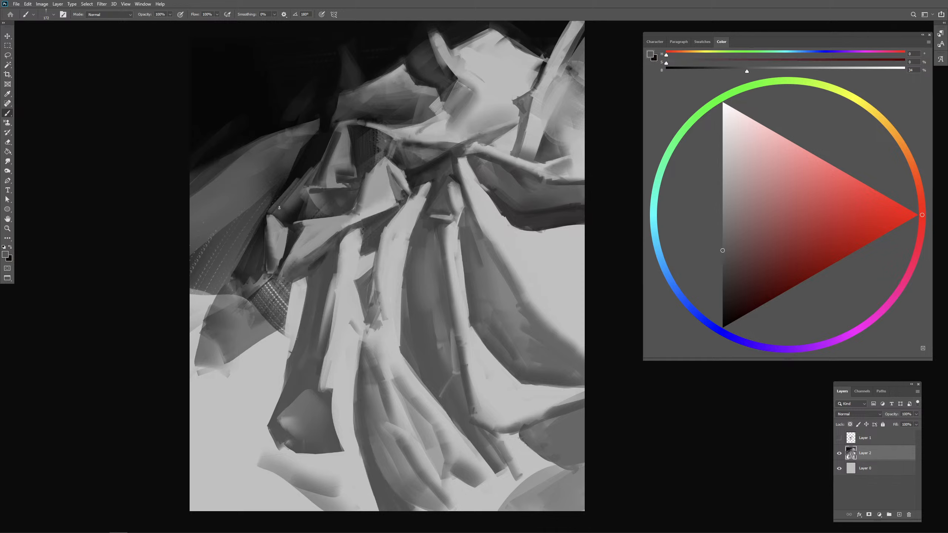
pyautogui.keyDown('alt'); pyautogui.click(303, 167); pyautogui.keyUp('alt')
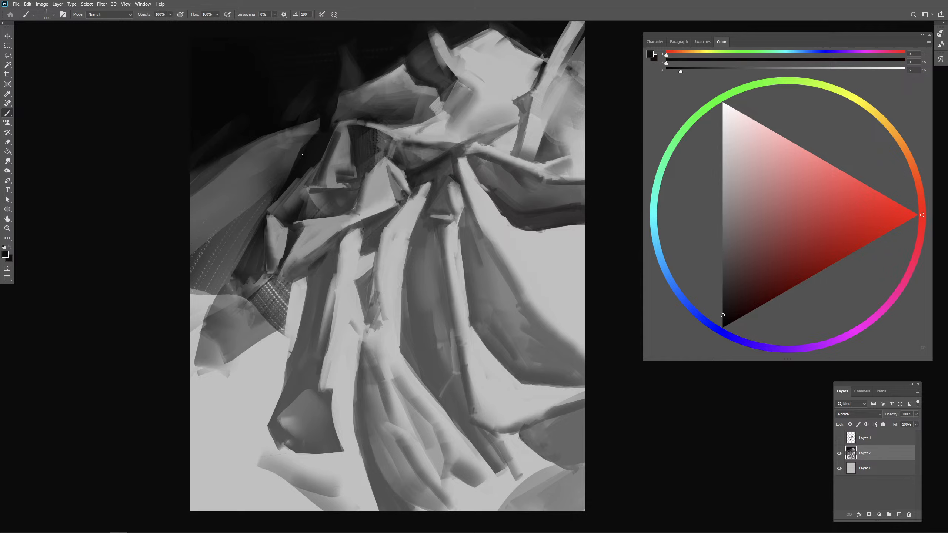
pyautogui.moveTo(274, 219); pyautogui.dragTo(293, 219)
# Step: Lighten the broad wing behind the arm with long diagonal strokes of lighter grey and a large brush
pyautogui.moveTo(271, 142); pyautogui.dragTo(196, 236)
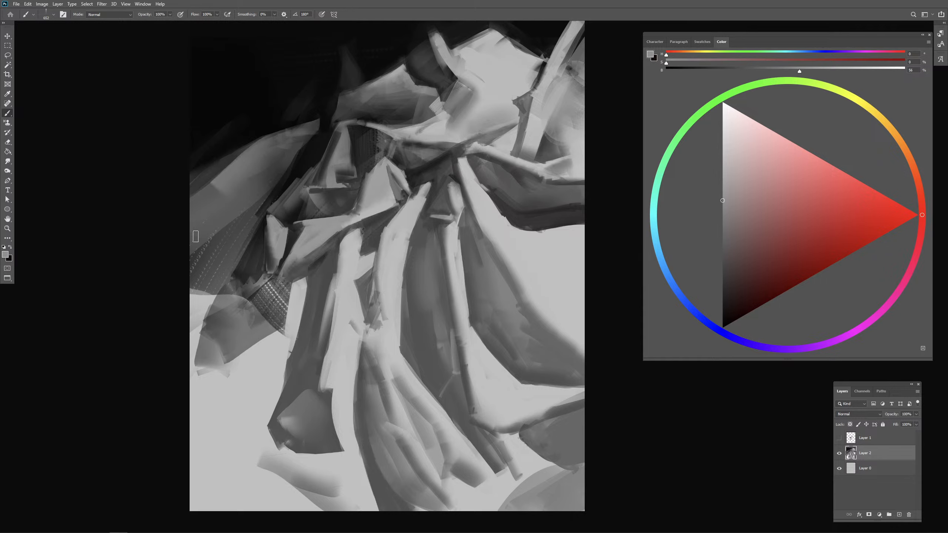
pyautogui.moveTo(228, 201); pyautogui.dragTo(205, 246)
pyautogui.moveTo(250, 187); pyautogui.dragTo(203, 272)
pyautogui.moveTo(255, 186); pyautogui.dragTo(226, 239)
# Step: Paint over the dotted texture on the wing's lower end with sampled mid grey strokes
pyautogui.keyDown('alt'); pyautogui.click(238, 212); pyautogui.keyUp('alt')
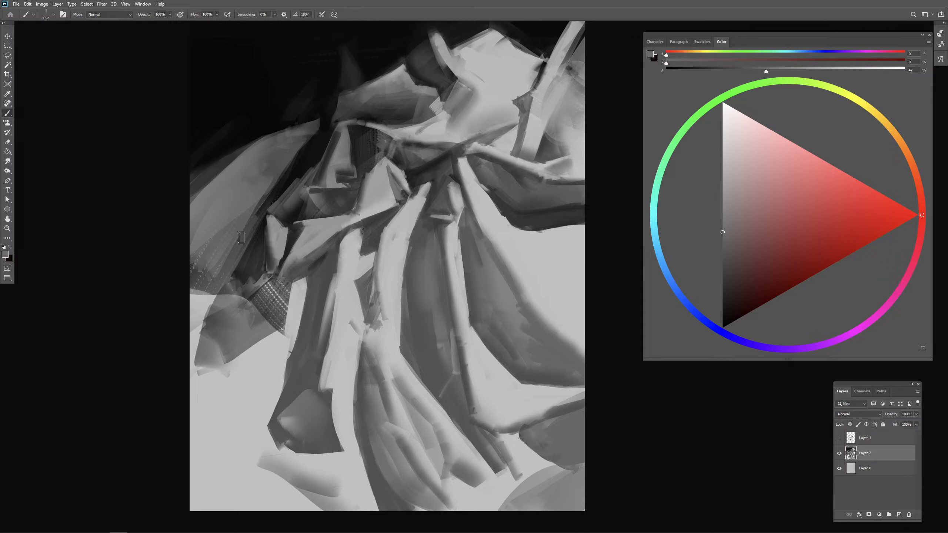
pyautogui.moveTo(200, 275)
pyautogui.mouseDown()
pyautogui.moveTo(196, 285)
pyautogui.moveTo(211, 293)
pyautogui.mouseUp()
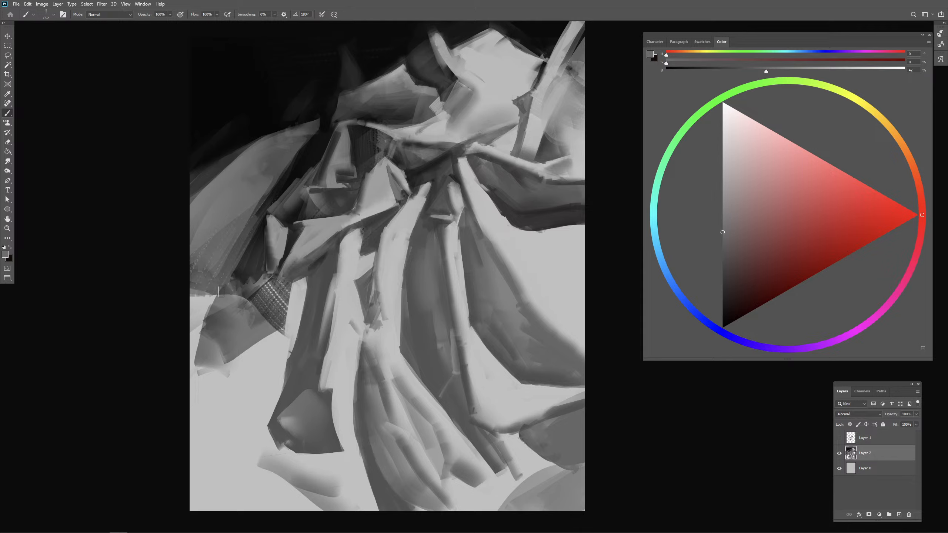
pyautogui.moveTo(225, 257); pyautogui.dragTo(231, 281)
# Step: Cut back the wing's lower edge and the side of the grey fold beneath it with broad sampled light grey strokes
pyautogui.keyDown('alt'); pyautogui.click(279, 357); pyautogui.keyUp('alt')
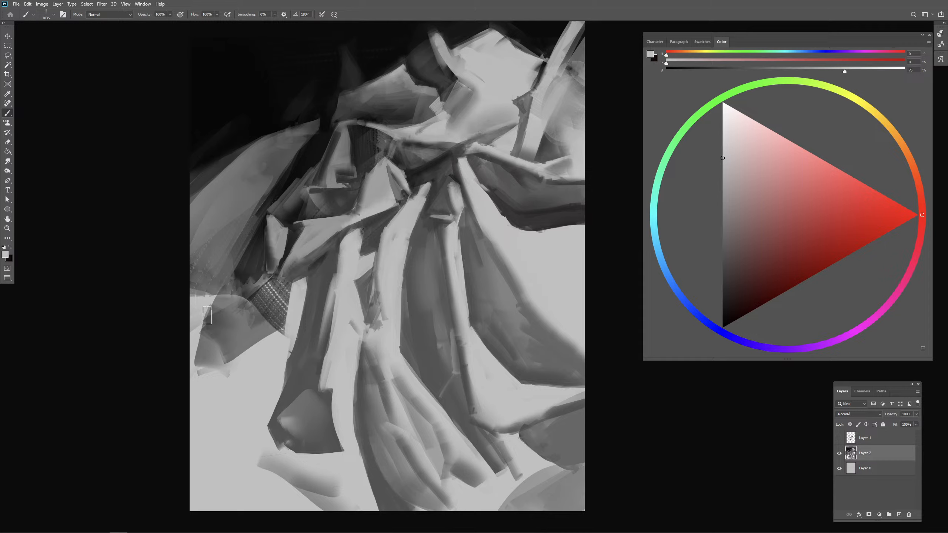
pyautogui.moveTo(205, 295); pyautogui.dragTo(246, 279)
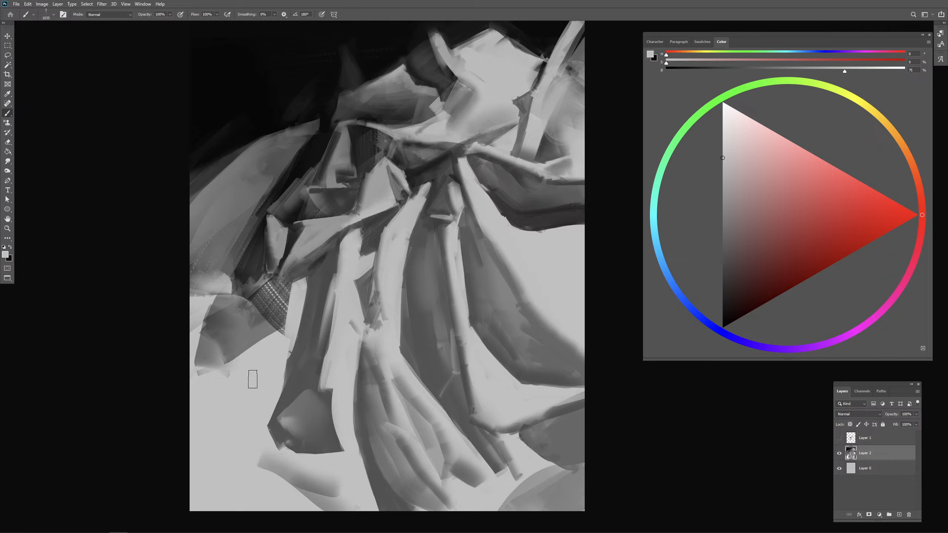
pyautogui.moveTo(209, 372); pyautogui.dragTo(189, 357)
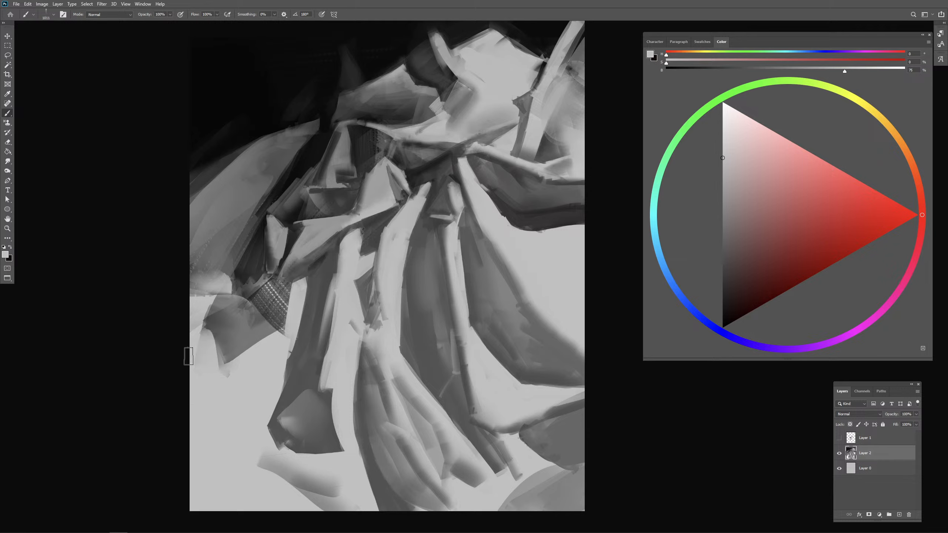
# Step: Rebuild the outer side of the fold beneath the wing with sampled mid grey and trim its lower tip with light grey
pyautogui.click(221, 328)
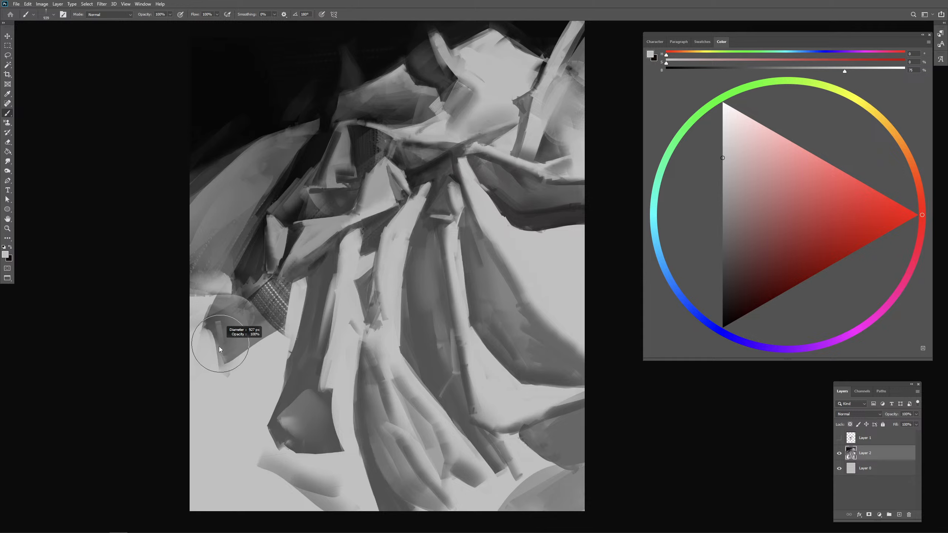
pyautogui.keyDown('alt'); pyautogui.click(237, 321); pyautogui.keyUp('alt')
pyautogui.moveTo(212, 322); pyautogui.dragTo(218, 370)
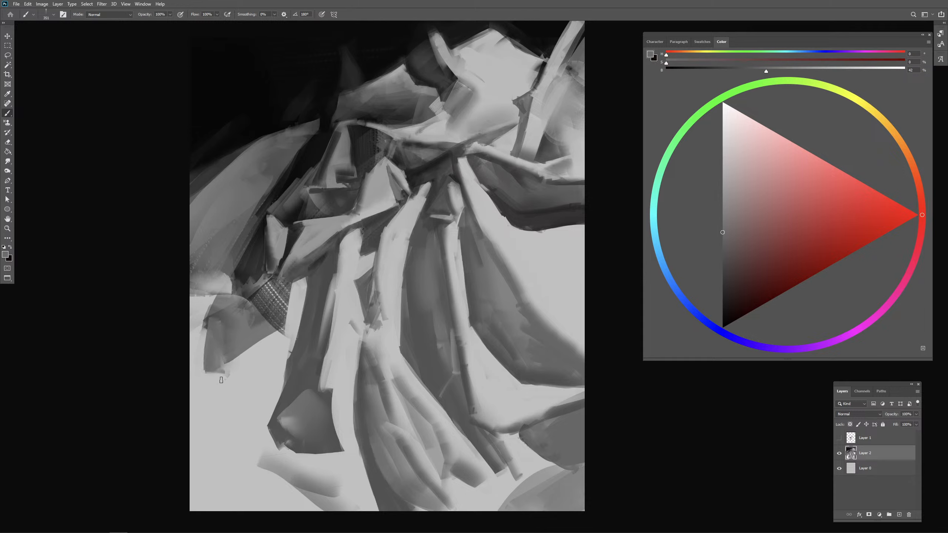
pyautogui.keyDown('alt'); pyautogui.click(226, 378); pyautogui.keyUp('alt')
pyautogui.moveTo(224, 371); pyautogui.dragTo(241, 354)
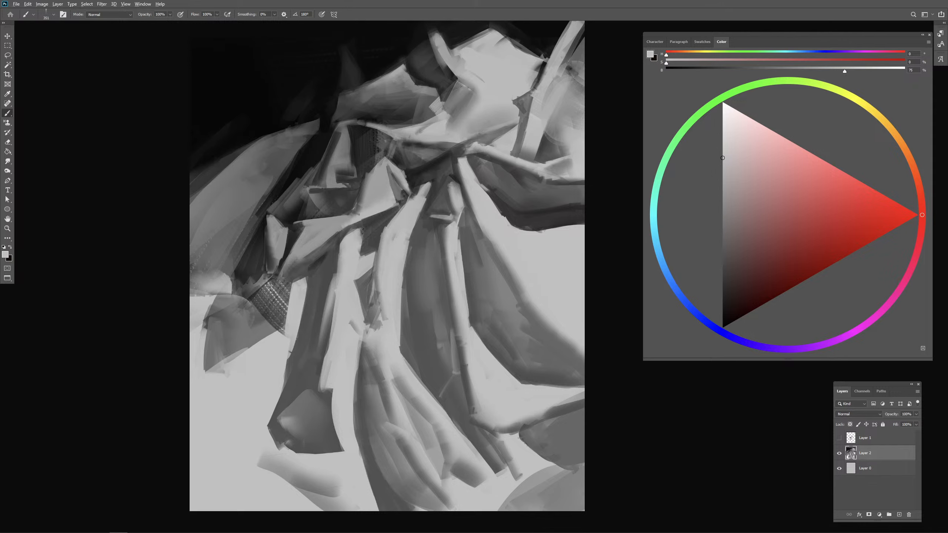
# Step: Draw a thin dark grey line along the fold's lower edge out to the canvas edge, using a small brush
pyautogui.keyDown('alt'); pyautogui.click(258, 273); pyautogui.keyUp('alt')
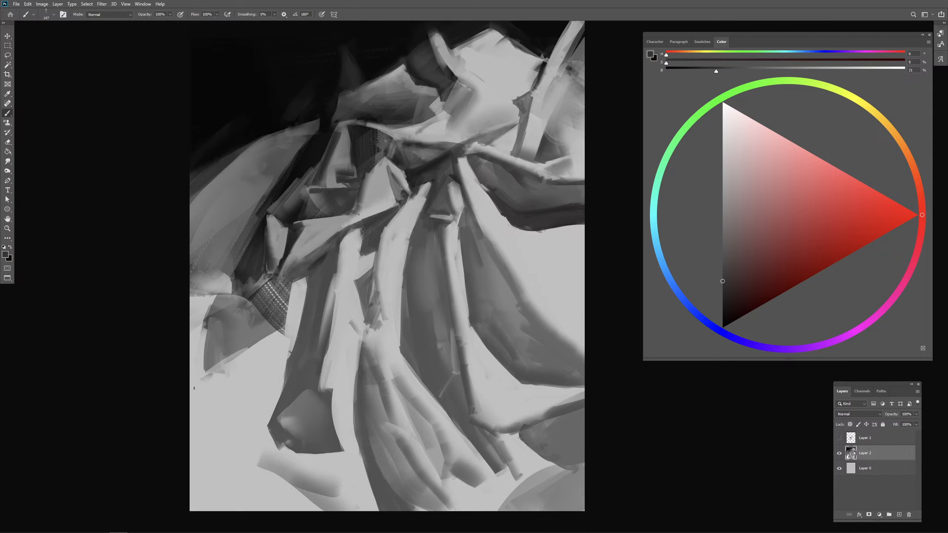
pyautogui.moveTo(194, 389)
pyautogui.mouseDown()
pyautogui.moveTo(231, 360)
pyautogui.moveTo(205, 382)
pyautogui.mouseUp()
pyautogui.keyDown('alt'); pyautogui.click(233, 361); pyautogui.keyUp('alt')
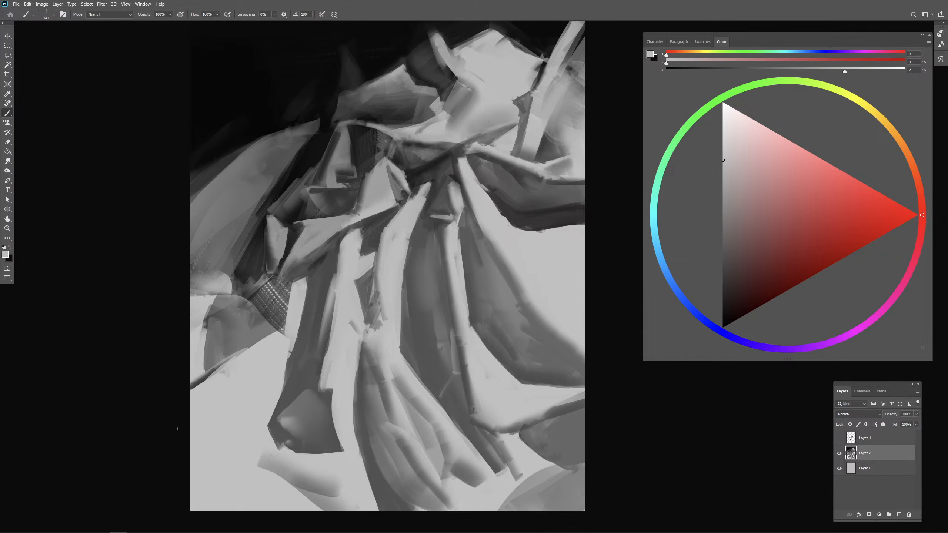
# Step: Shade beside the dark block-shaped foot with sampled dark grey and clean up its outer edge with light grey
pyautogui.keyDown('alt'); pyautogui.click(273, 415); pyautogui.keyUp('alt')
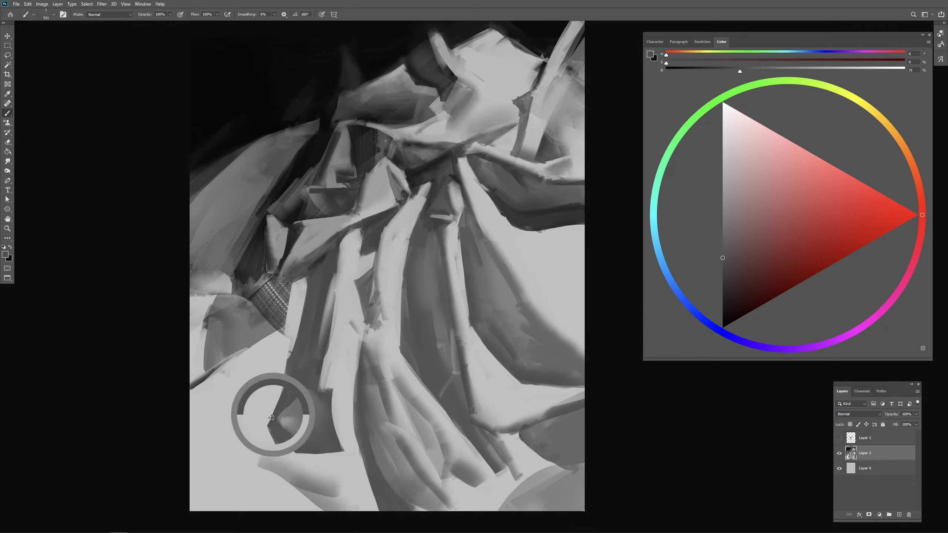
pyautogui.moveTo(256, 449); pyautogui.dragTo(276, 411)
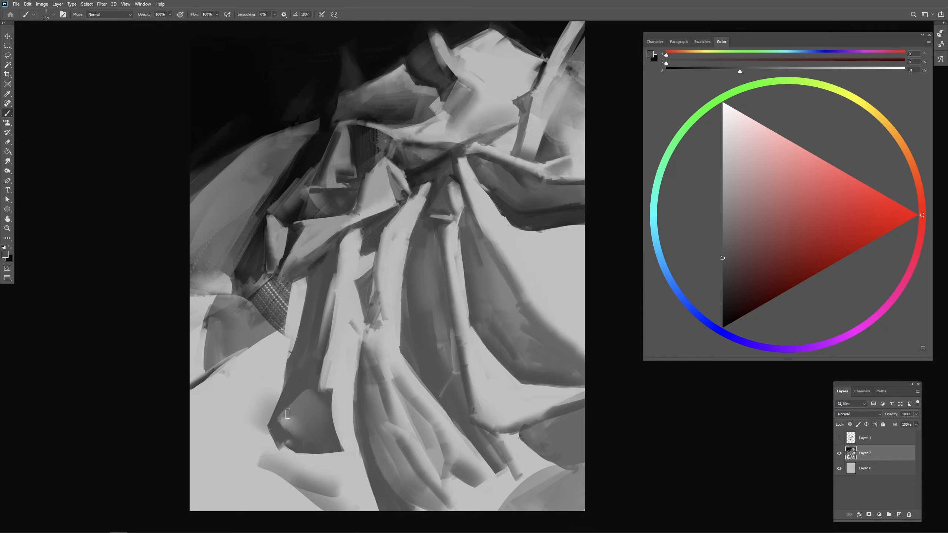
pyautogui.keyDown('alt'); pyautogui.click(278, 381); pyautogui.keyUp('alt')
pyautogui.moveTo(263, 425); pyautogui.dragTo(285, 367)
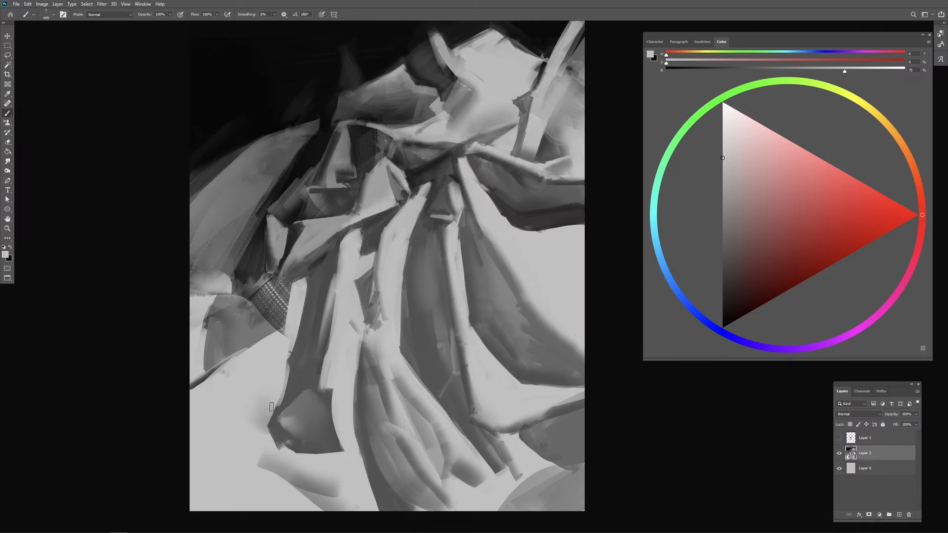
# Step: Undo the last stroke and recut the leg's outer edge above the dark block-shaped foot with light grey
pyautogui.hotkey('ctrl', 'z')
pyautogui.moveTo(269, 422); pyautogui.dragTo(287, 362)
pyautogui.moveTo(282, 379)
pyautogui.mouseDown()
pyautogui.moveTo(305, 330)
pyautogui.moveTo(290, 304)
pyautogui.moveTo(307, 280)
pyautogui.moveTo(280, 316)
pyautogui.moveTo(279, 350)
pyautogui.mouseUp()
pyautogui.keyDown('alt'); pyautogui.click(308, 310); pyautogui.keyUp('alt')
pyautogui.keyDown('alt'); pyautogui.click(314, 265); pyautogui.keyUp('alt')
pyautogui.keyDown('alt'); pyautogui.click(291, 321); pyautogui.keyUp('alt')
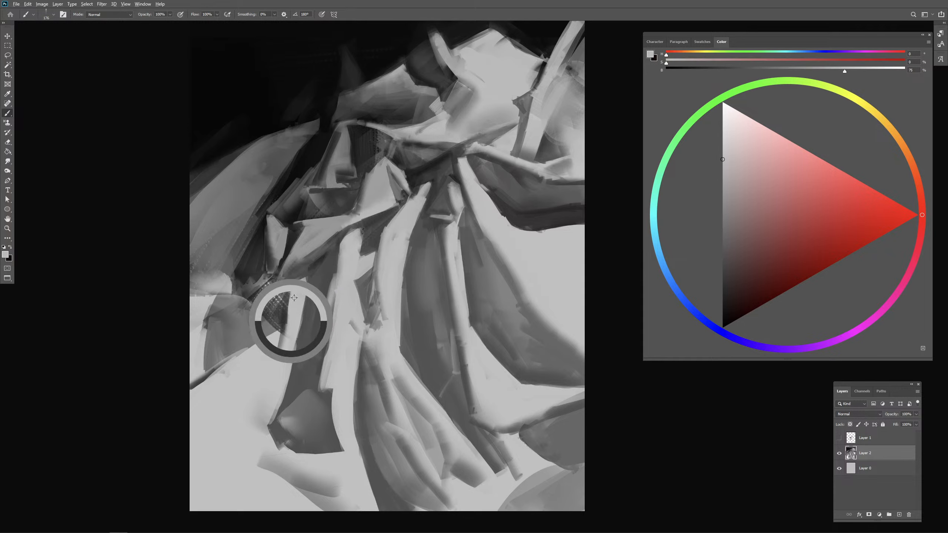
# Step: Trim the lower edge of the crosshatched patch beside the leg with sampled light grey and touch it up with dark grey
pyautogui.moveTo(287, 315)
pyautogui.mouseDown()
pyautogui.moveTo(275, 340)
pyautogui.moveTo(264, 320)
pyautogui.moveTo(279, 333)
pyautogui.moveTo(244, 353)
pyautogui.mouseUp()
pyautogui.hotkey('ctrl', 'z')
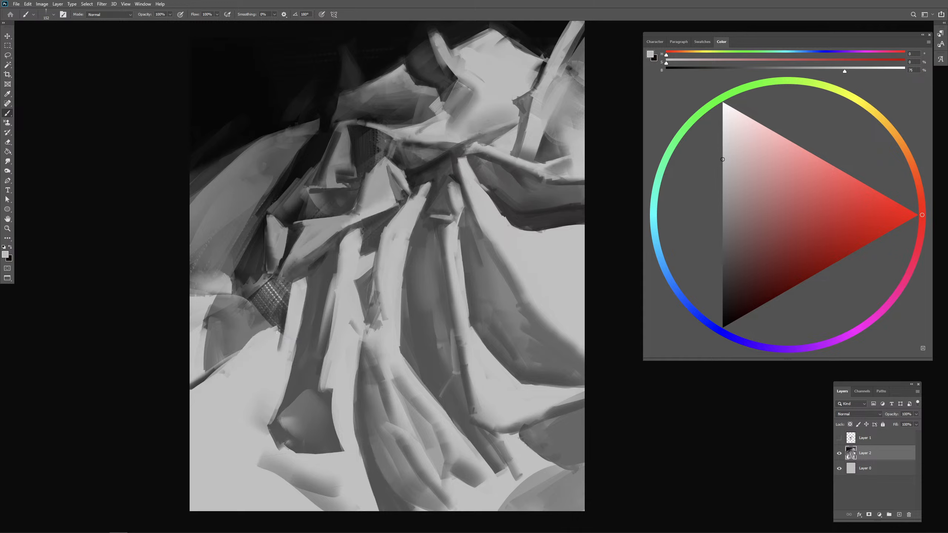
pyautogui.moveTo(276, 330); pyautogui.dragTo(236, 355)
pyautogui.hotkey('ctrl', 'z')
pyautogui.keyDown('alt'); pyautogui.click(280, 321); pyautogui.keyUp('alt')
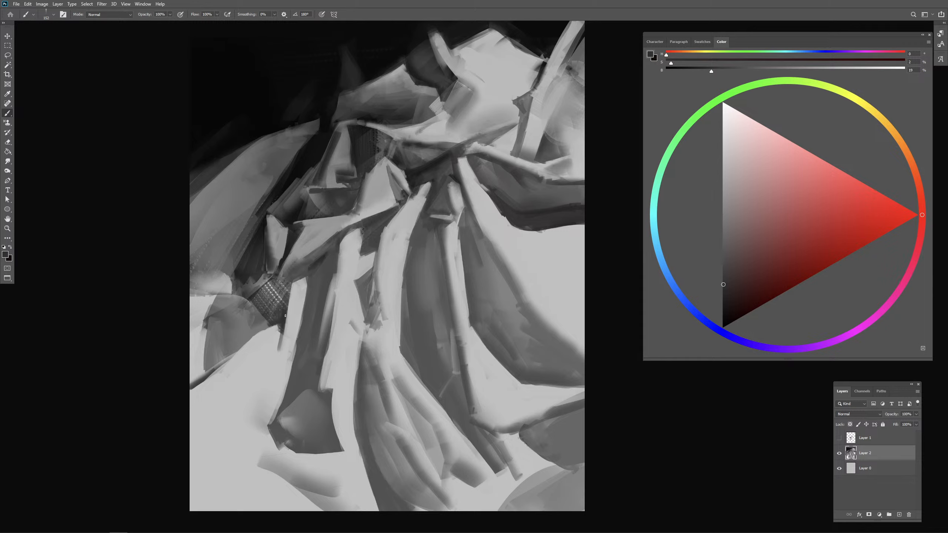
pyautogui.keyDown('alt'); pyautogui.click(284, 322); pyautogui.keyUp('alt')
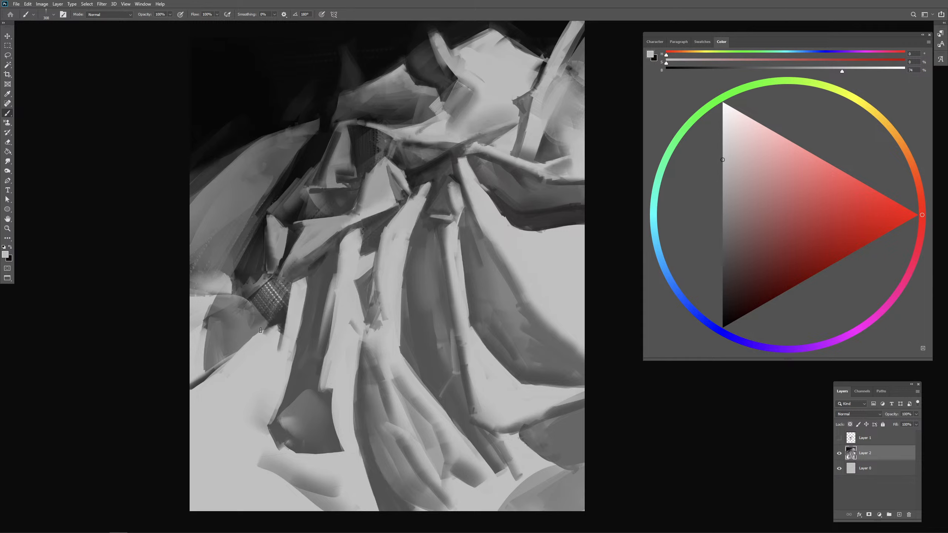
# Step: Soften the crosshatched patch with sampled mid and light greys, extending the strokes up to the arm's lower tip
pyautogui.keyDown('alt'); pyautogui.click(268, 316); pyautogui.keyUp('alt')
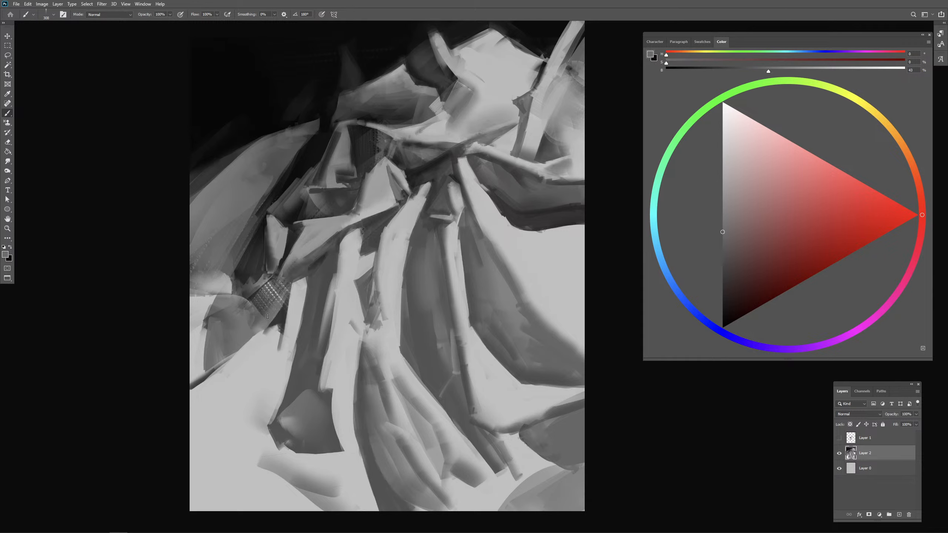
pyautogui.keyDown('alt'); pyautogui.click(288, 320); pyautogui.keyUp('alt')
pyautogui.moveTo(287, 320)
pyautogui.mouseDown()
pyautogui.moveTo(270, 314)
pyautogui.moveTo(260, 290)
pyautogui.mouseUp()
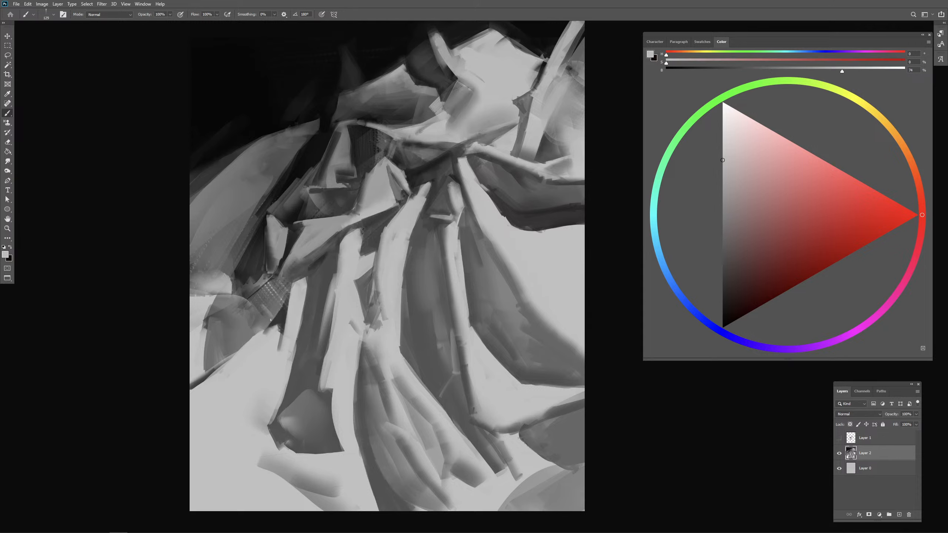
pyautogui.moveTo(262, 317)
pyautogui.mouseDown()
pyautogui.moveTo(264, 294)
pyautogui.moveTo(267, 324)
pyautogui.mouseUp()
pyautogui.moveTo(263, 308); pyautogui.dragTo(311, 247)
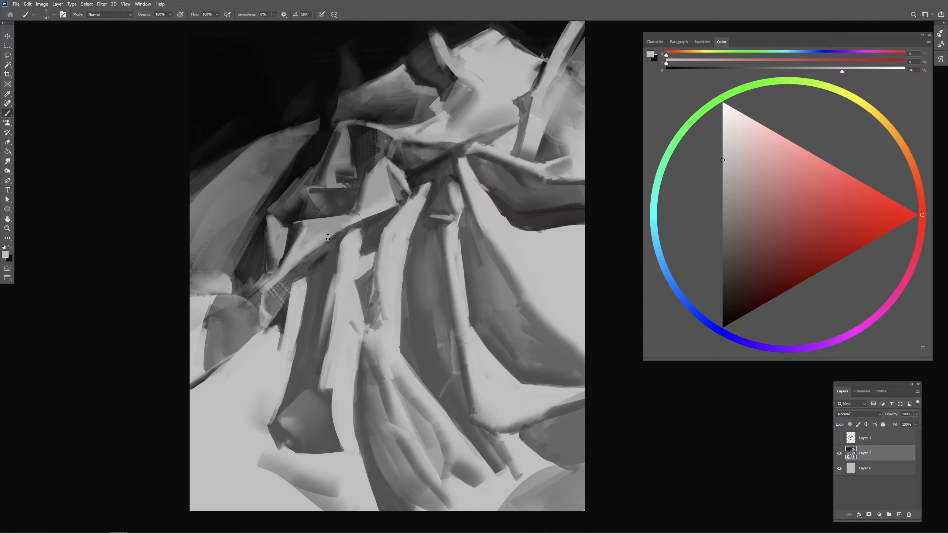
# Step: Refine the light arm's lower edge and the peaked block above it, shading the block's inner side with sampled dark grey
pyautogui.moveTo(336, 231); pyautogui.dragTo(331, 237)
pyautogui.moveTo(379, 193)
pyautogui.mouseDown()
pyautogui.moveTo(404, 186)
pyautogui.moveTo(387, 176)
pyautogui.mouseUp()
pyautogui.keyDown('alt'); pyautogui.click(409, 185); pyautogui.keyUp('alt')
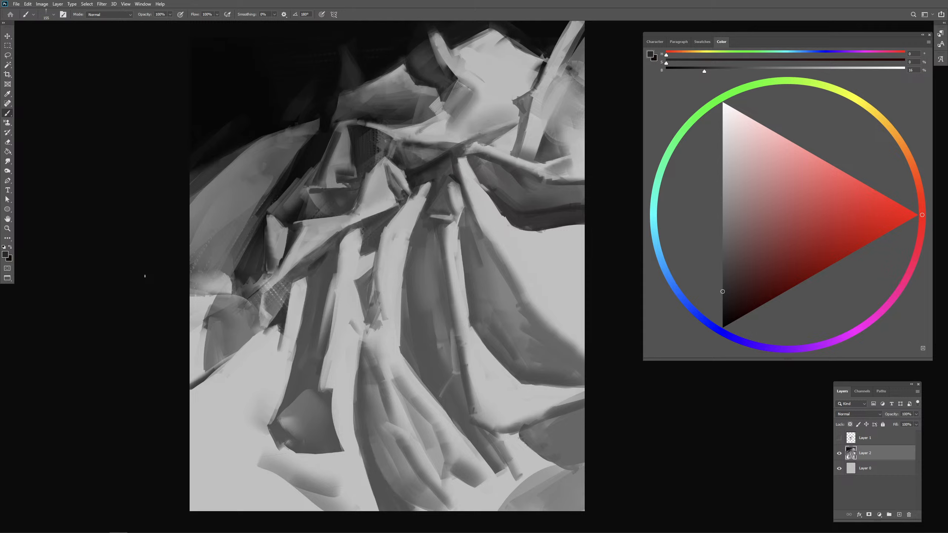
pyautogui.keyDown('alt'); pyautogui.click(377, 194); pyautogui.keyUp('alt')
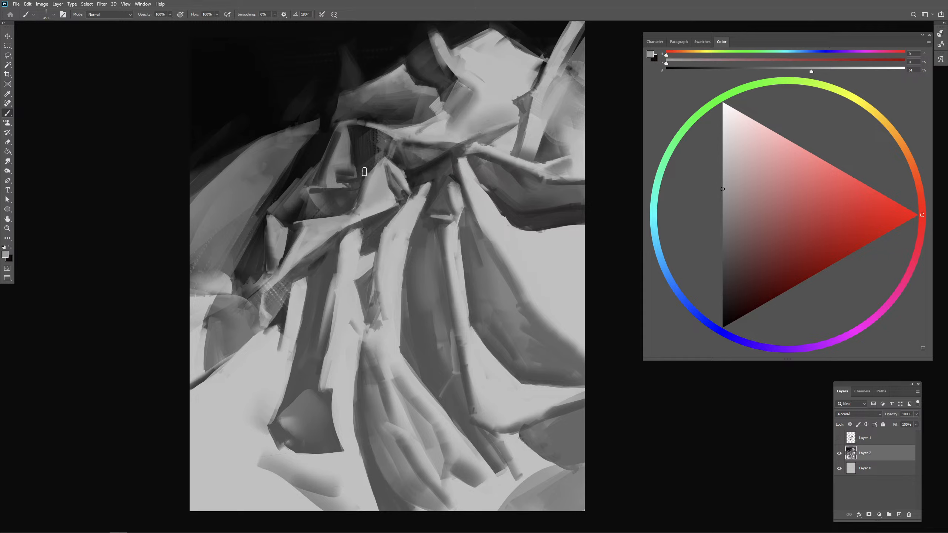
# Step: Brush sampled greys into the upright spike beside the peaked block and define its upper part
pyautogui.moveTo(362, 165)
pyautogui.mouseDown()
pyautogui.moveTo(359, 146)
pyautogui.moveTo(343, 137)
pyautogui.mouseUp()
pyautogui.moveTo(342, 136)
pyautogui.mouseDown()
pyautogui.moveTo(363, 134)
pyautogui.moveTo(345, 138)
pyautogui.mouseUp()
pyautogui.keyDown('alt'); pyautogui.click(348, 133); pyautogui.keyUp('alt')
pyautogui.keyDown('alt'); pyautogui.click(362, 135); pyautogui.keyUp('alt')
pyautogui.keyDown('alt'); pyautogui.click(347, 137); pyautogui.keyUp('alt')
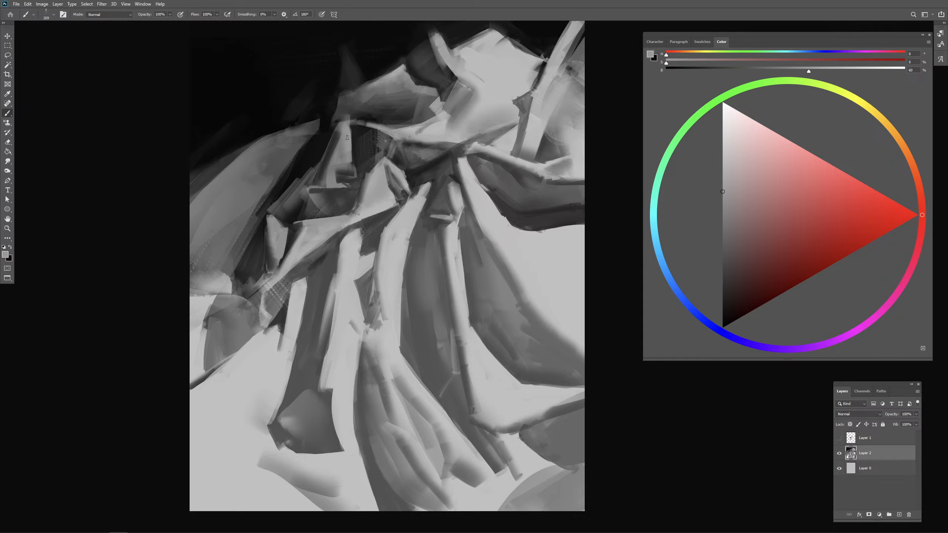
# Step: Darken the ridge running inward from the spike's tip and the hollow beneath it with sampled dark greys
pyautogui.moveTo(348, 132)
pyautogui.mouseDown()
pyautogui.moveTo(375, 126)
pyautogui.moveTo(389, 135)
pyautogui.moveTo(381, 140)
pyautogui.mouseUp()
pyautogui.keyDown('alt'); pyautogui.click(364, 128); pyautogui.keyUp('alt')
pyautogui.hotkey('ctrl', 'z')
pyautogui.keyDown('alt'); pyautogui.click(379, 137); pyautogui.keyUp('alt')
pyautogui.keyDown('alt'); pyautogui.click(378, 143); pyautogui.keyUp('alt')
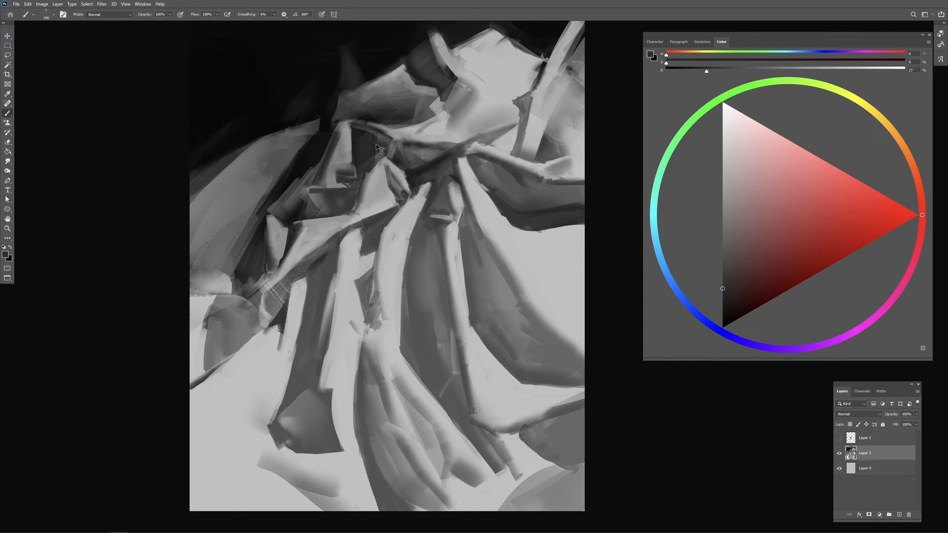
pyautogui.keyDown('alt'); pyautogui.click(377, 145); pyautogui.keyUp('alt')
pyautogui.keyDown('alt'); pyautogui.click(384, 161); pyautogui.keyUp('alt')
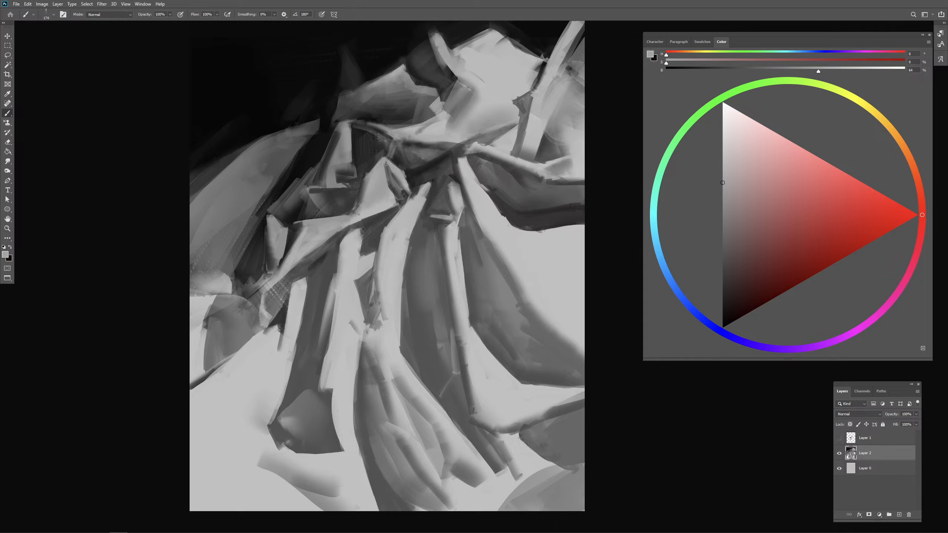
# Step: Clean up the peaked block's outer edge by alternating sampled dark and light greys
pyautogui.keyDown('alt'); pyautogui.click(372, 165); pyautogui.keyUp('alt')
pyautogui.press(']')
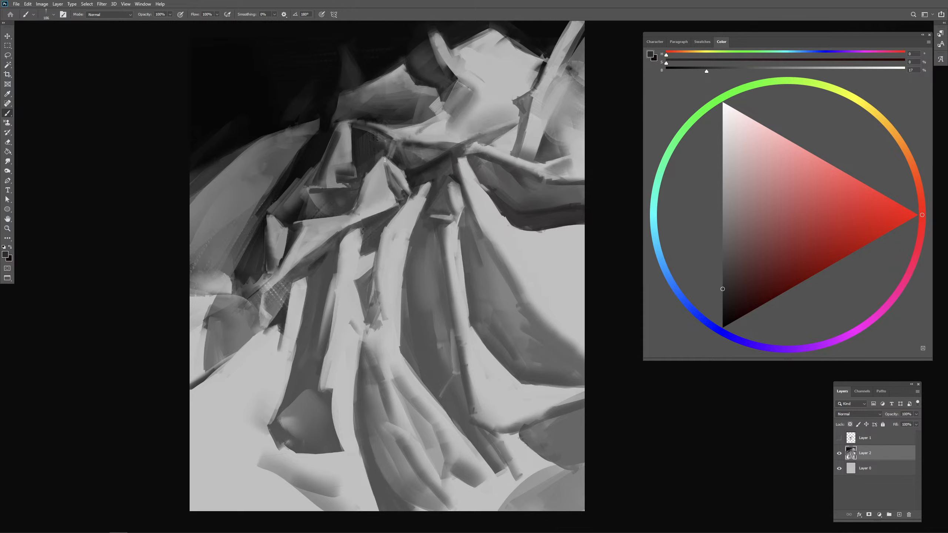
pyautogui.keyDown('alt'); pyautogui.click(372, 187); pyautogui.keyUp('alt')
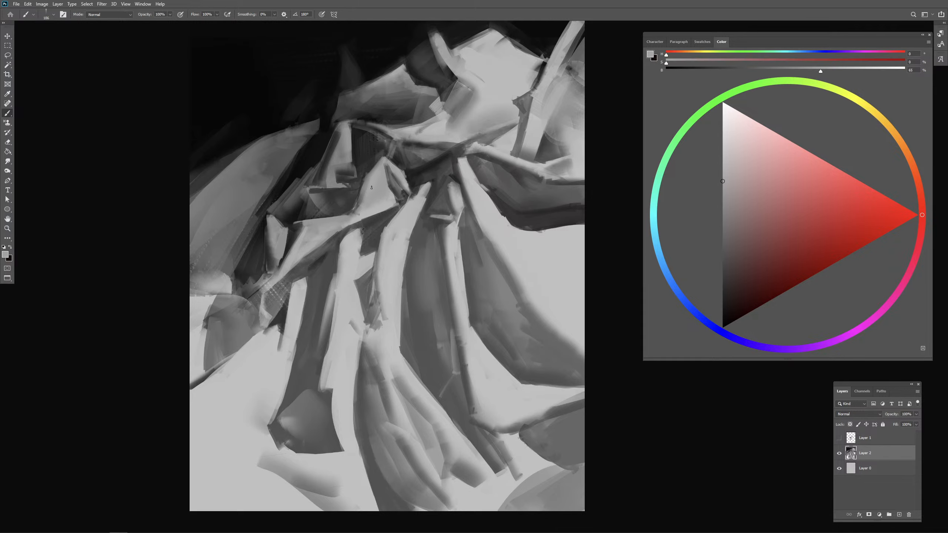
pyautogui.keyDown('alt'); pyautogui.click(360, 181); pyautogui.keyUp('alt')
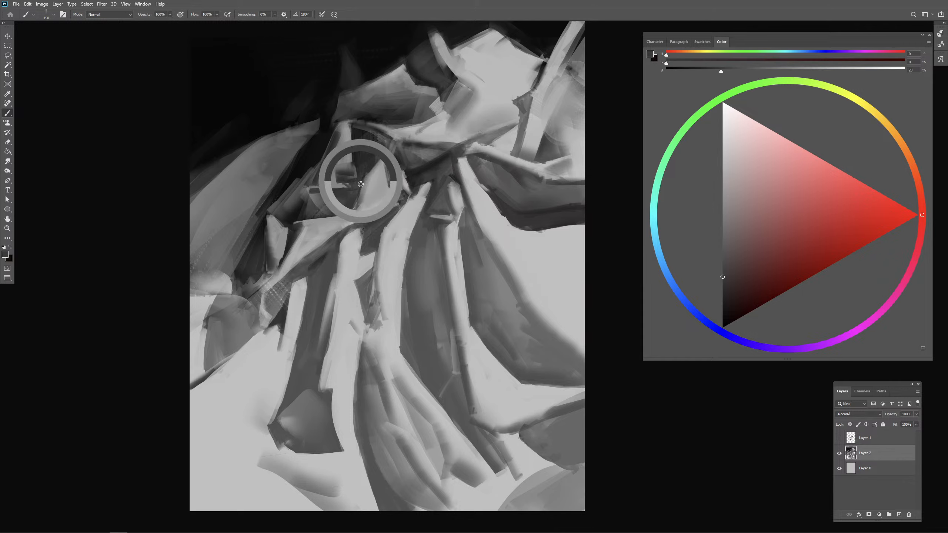
pyautogui.keyDown('alt'); pyautogui.click(368, 197); pyautogui.keyUp('alt')
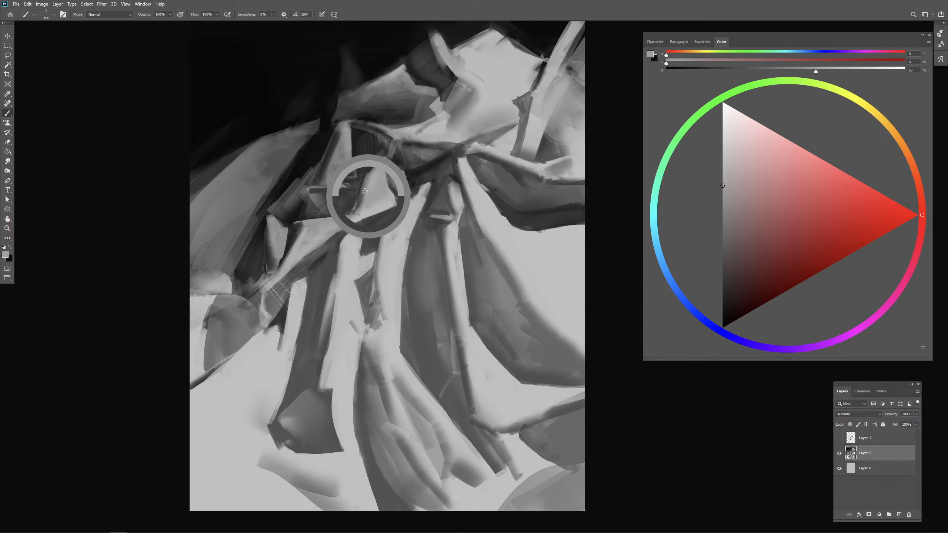
pyautogui.moveTo(362, 191); pyautogui.dragTo(363, 186)
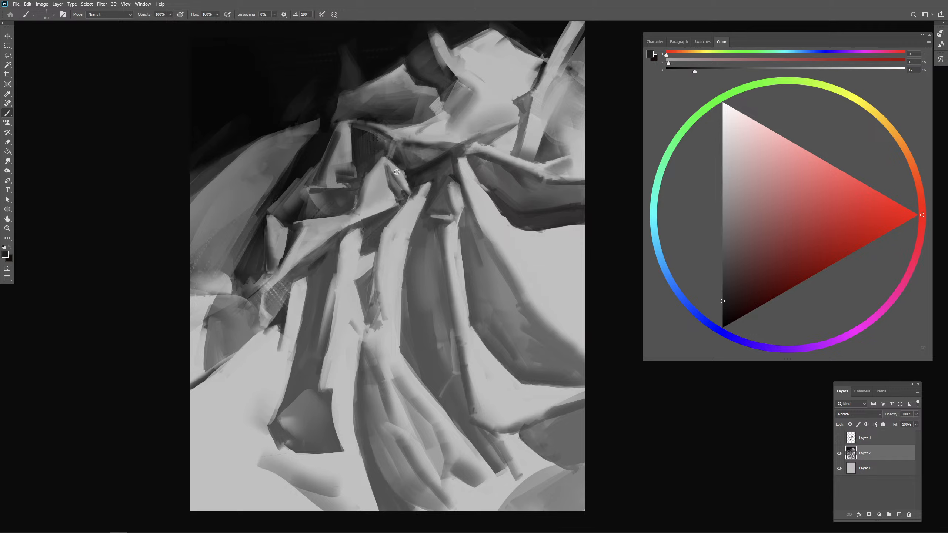
# Step: Define the wing's upper inner edge up to its tip with a stroke of sampled mid grey
pyautogui.keyDown('alt'); pyautogui.click(312, 155); pyautogui.keyUp('alt')
pyautogui.keyDown('alt'); pyautogui.click(290, 150); pyautogui.keyUp('alt')
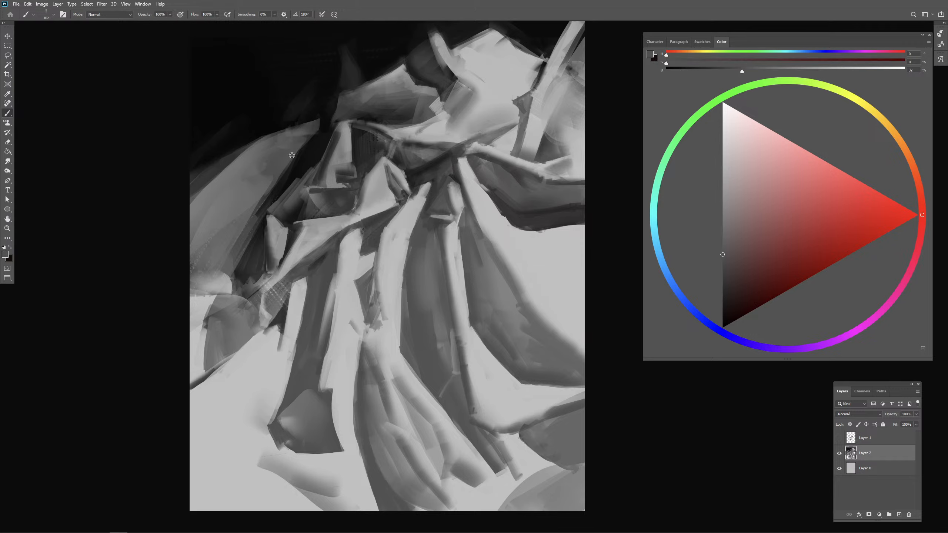
pyautogui.keyDown('alt'); pyautogui.click(286, 154); pyautogui.keyUp('alt')
pyautogui.moveTo(270, 180); pyautogui.dragTo(318, 134)
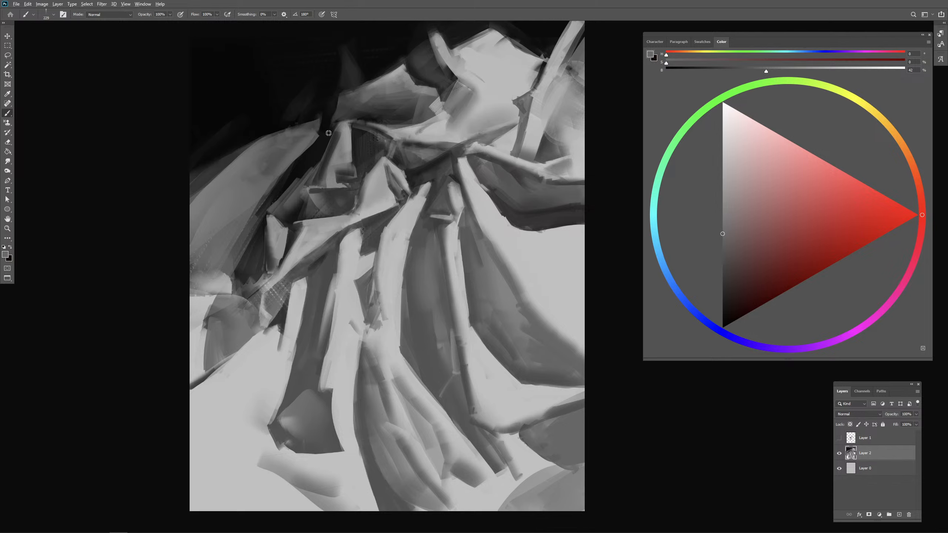
# Step: Sharpen the sides and base corner of the upright spike with a smaller brush, using sampled dark and light greys
pyautogui.press('[')
pyautogui.press('[')
pyautogui.press('[')
pyautogui.press('[')
pyautogui.keyDown('alt'); pyautogui.click(329, 138); pyautogui.keyUp('alt')
pyautogui.moveTo(325, 144)
pyautogui.mouseDown()
pyautogui.moveTo(317, 142)
pyautogui.moveTo(341, 145)
pyautogui.moveTo(350, 171)
pyautogui.moveTo(361, 158)
pyautogui.moveTo(353, 162)
pyautogui.mouseUp()
pyautogui.keyDown('alt'); pyautogui.click(348, 144); pyautogui.keyUp('alt')
pyautogui.hotkey('ctrl', 'z')
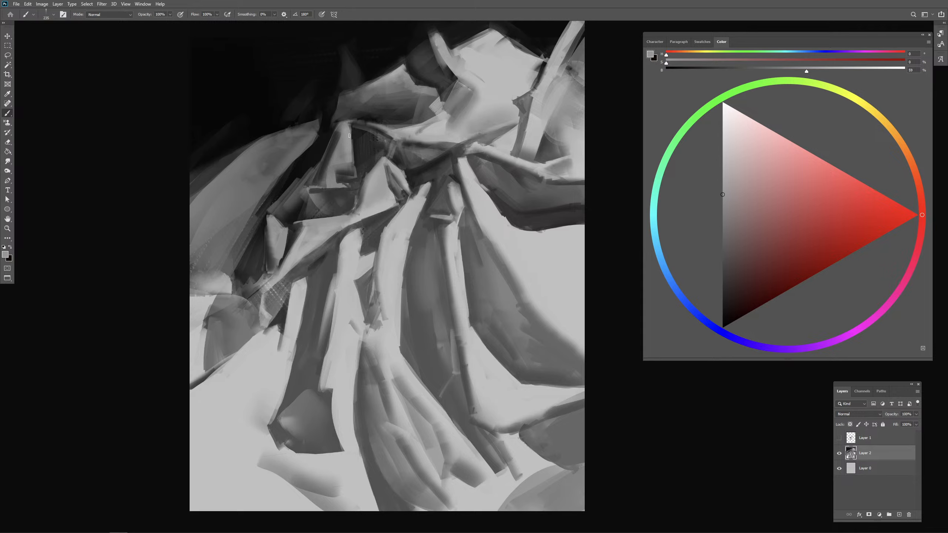
pyautogui.moveTo(353, 177); pyautogui.dragTo(359, 176)
pyautogui.moveTo(340, 141); pyautogui.dragTo(335, 145)
pyautogui.moveTo(340, 128); pyautogui.dragTo(325, 176)
# Step: Paint a mid grey side facet on the spike's outer side, running from its tip down to the base
pyautogui.keyDown('alt'); pyautogui.click(327, 175); pyautogui.keyUp('alt')
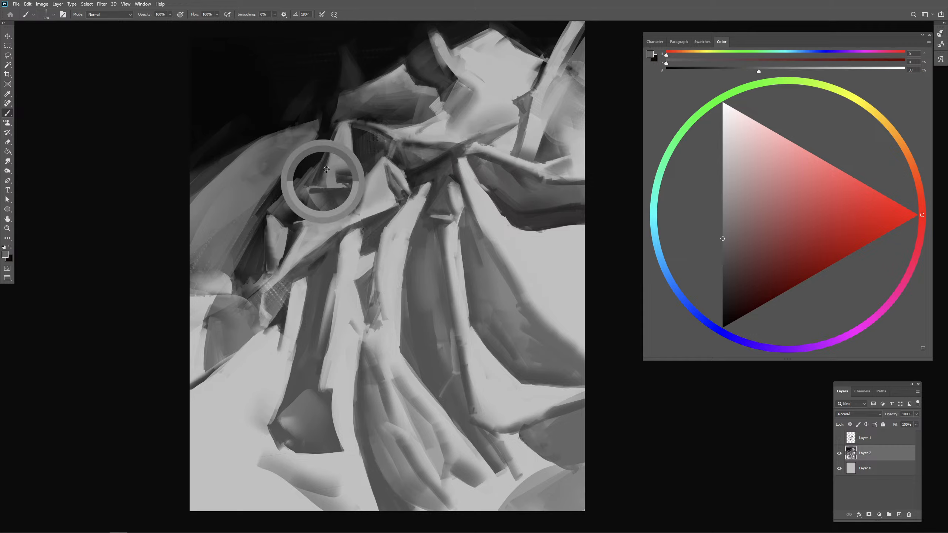
pyautogui.moveTo(336, 129)
pyautogui.mouseDown()
pyautogui.moveTo(319, 178)
pyautogui.moveTo(343, 156)
pyautogui.moveTo(304, 178)
pyautogui.moveTo(342, 152)
pyautogui.moveTo(305, 184)
pyautogui.moveTo(327, 167)
pyautogui.moveTo(332, 191)
pyautogui.mouseUp()
pyautogui.keyDown('alt'); pyautogui.click(338, 158); pyautogui.keyUp('alt')
pyautogui.keyDown('alt'); pyautogui.click(338, 149); pyautogui.keyUp('alt')
pyautogui.keyDown('alt'); pyautogui.click(328, 195); pyautogui.keyUp('alt')
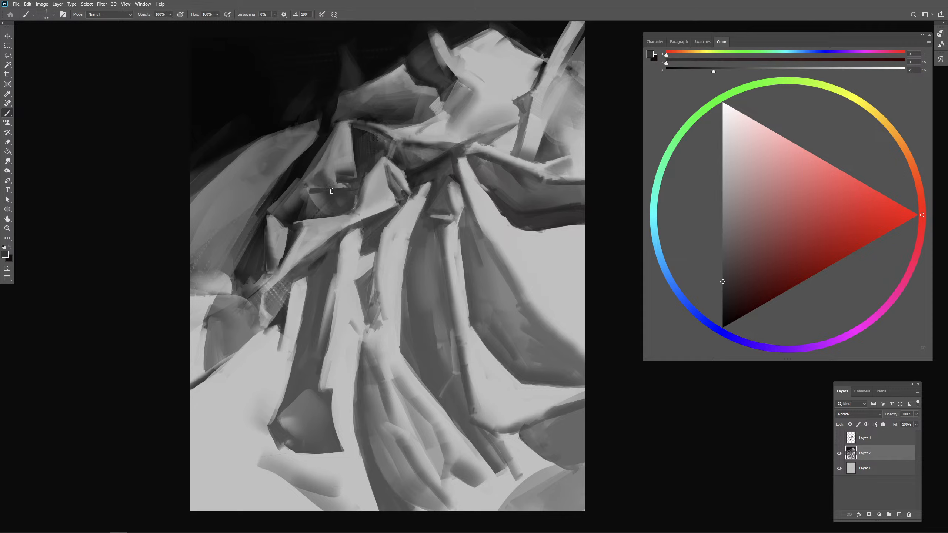
# Step: Darken the hollow under the spike with sampled near-black and cut its base into a pointed shape
pyautogui.moveTo(333, 182)
pyautogui.mouseDown()
pyautogui.moveTo(333, 190)
pyautogui.moveTo(312, 186)
pyautogui.mouseUp()
pyautogui.keyDown('alt'); pyautogui.click(335, 190); pyautogui.keyUp('alt')
pyautogui.keyDown('alt'); pyautogui.click(311, 169); pyautogui.keyUp('alt')
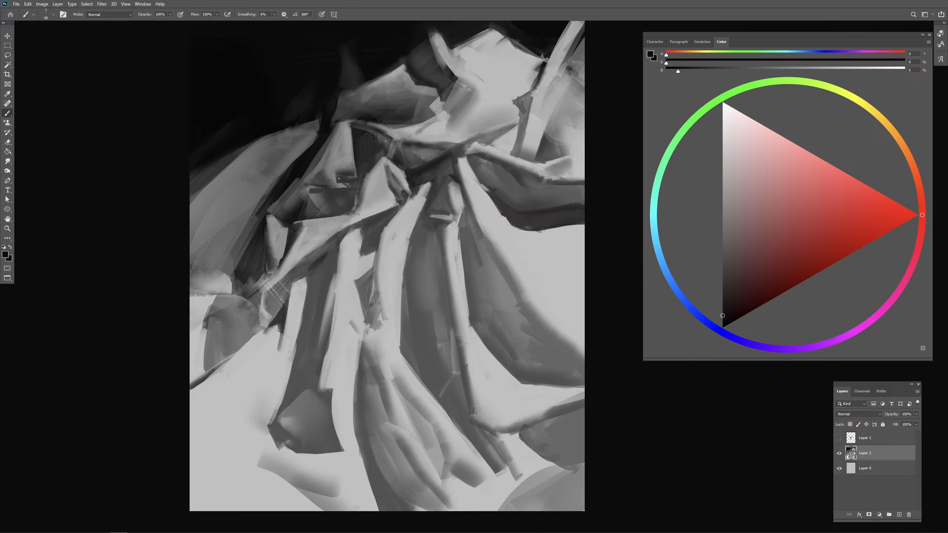
pyautogui.moveTo(309, 192)
pyautogui.mouseDown()
pyautogui.moveTo(317, 205)
pyautogui.moveTo(308, 211)
pyautogui.mouseUp()
pyautogui.moveTo(322, 220); pyautogui.dragTo(314, 220)
pyautogui.moveTo(339, 164)
pyautogui.mouseDown()
pyautogui.moveTo(350, 165)
pyautogui.moveTo(347, 182)
pyautogui.mouseUp()
# Step: Paint a light grey hooked edge below the spike's base, using greys sampled from the spike and its shadow
pyautogui.keyDown('alt'); pyautogui.click(342, 151); pyautogui.keyUp('alt')
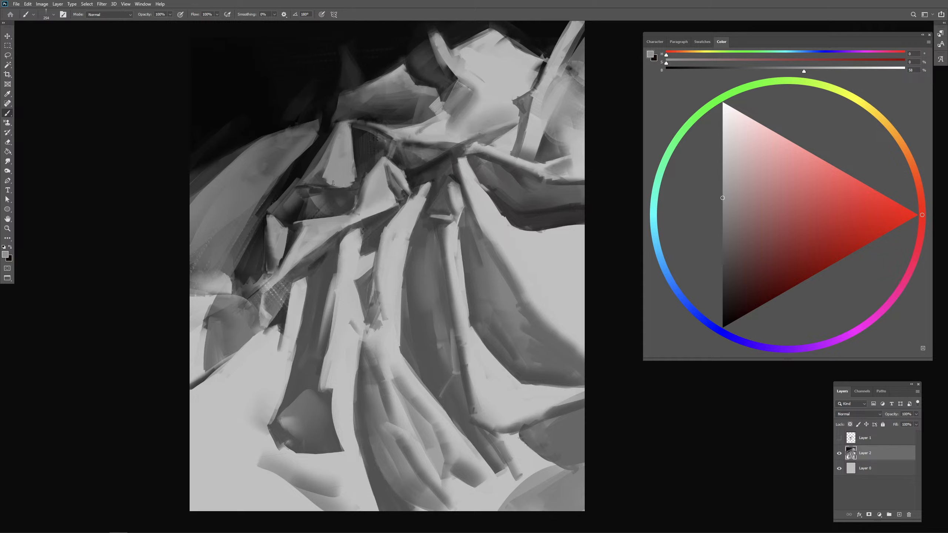
pyautogui.keyDown('alt'); pyautogui.click(342, 195); pyautogui.keyUp('alt')
pyautogui.moveTo(338, 195); pyautogui.dragTo(327, 191)
pyautogui.moveTo(363, 165)
pyautogui.mouseDown()
pyautogui.moveTo(350, 164)
pyautogui.moveTo(338, 203)
pyautogui.moveTo(326, 191)
pyautogui.mouseUp()
pyautogui.keyDown('alt'); pyautogui.click(338, 174); pyautogui.keyUp('alt')
pyautogui.keyDown('alt'); pyautogui.click(333, 196); pyautogui.keyUp('alt')
pyautogui.keyDown('alt'); pyautogui.click(324, 189); pyautogui.keyUp('alt')
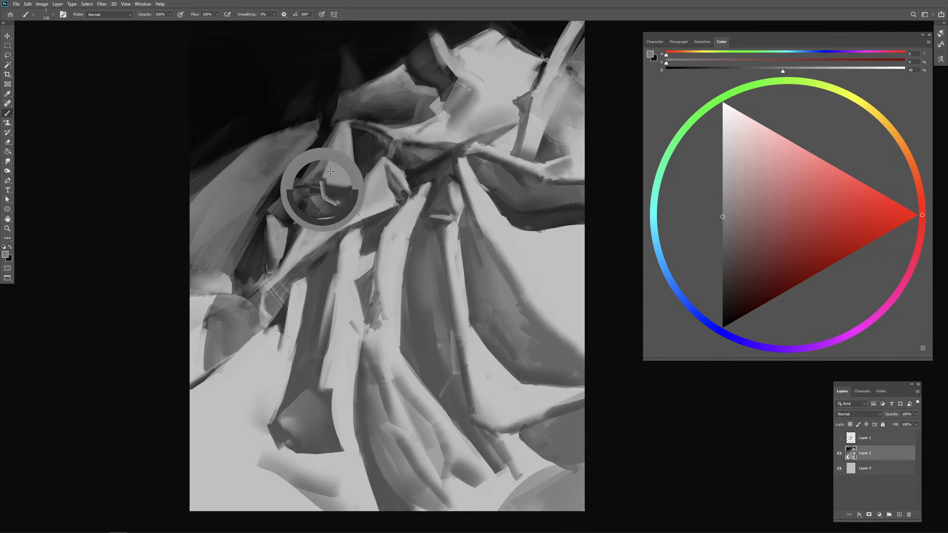
pyautogui.keyDown('alt'); pyautogui.click(336, 169); pyautogui.keyUp('alt')
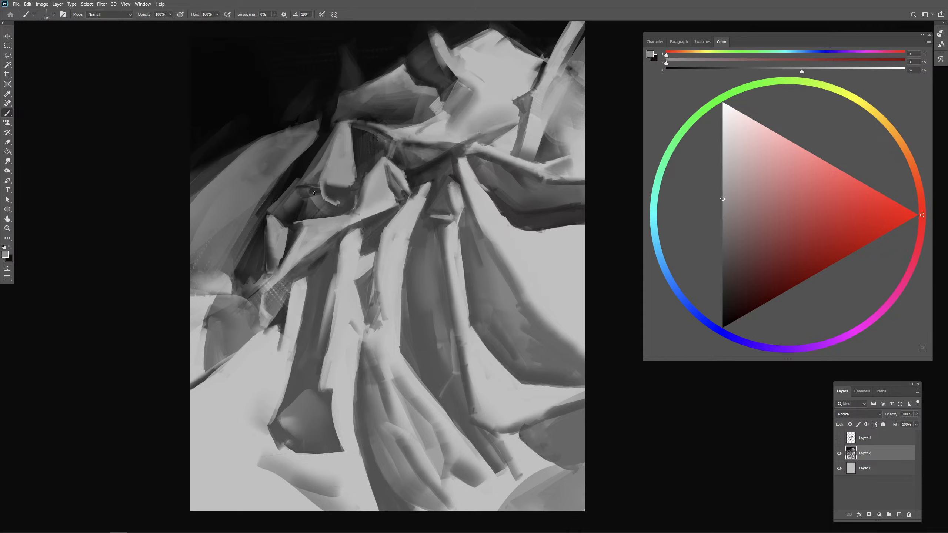
# Step: Rework the spike's outer facet down into the dark hollow with sampled grey and add thin light accents
pyautogui.moveTo(324, 167); pyautogui.dragTo(303, 188)
pyautogui.keyDown('alt'); pyautogui.click(326, 152); pyautogui.keyUp('alt')
pyautogui.moveTo(337, 129)
pyautogui.mouseDown()
pyautogui.moveTo(316, 173)
pyautogui.moveTo(300, 182)
pyautogui.moveTo(304, 202)
pyautogui.mouseUp()
pyautogui.keyDown('alt'); pyautogui.click(337, 170); pyautogui.keyUp('alt')
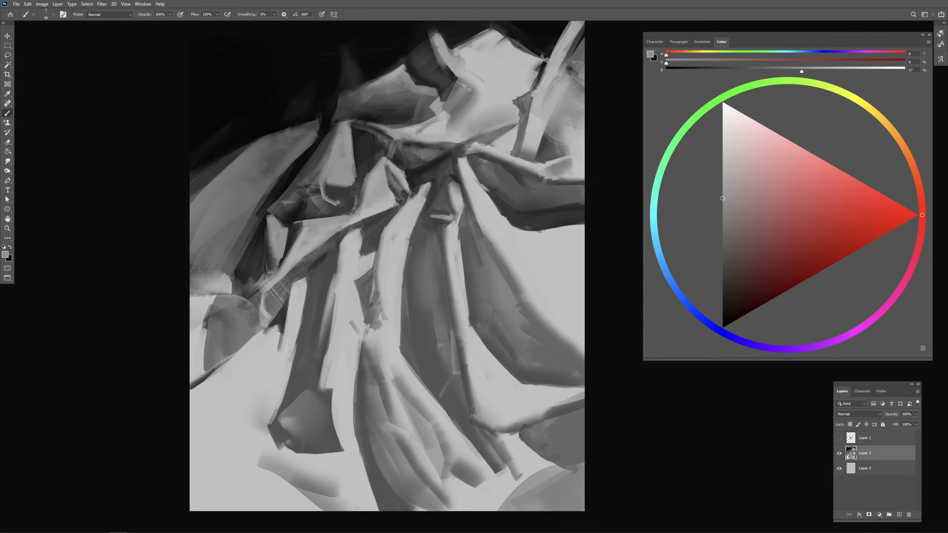
pyautogui.keyDown('alt'); pyautogui.click(287, 210); pyautogui.keyUp('alt')
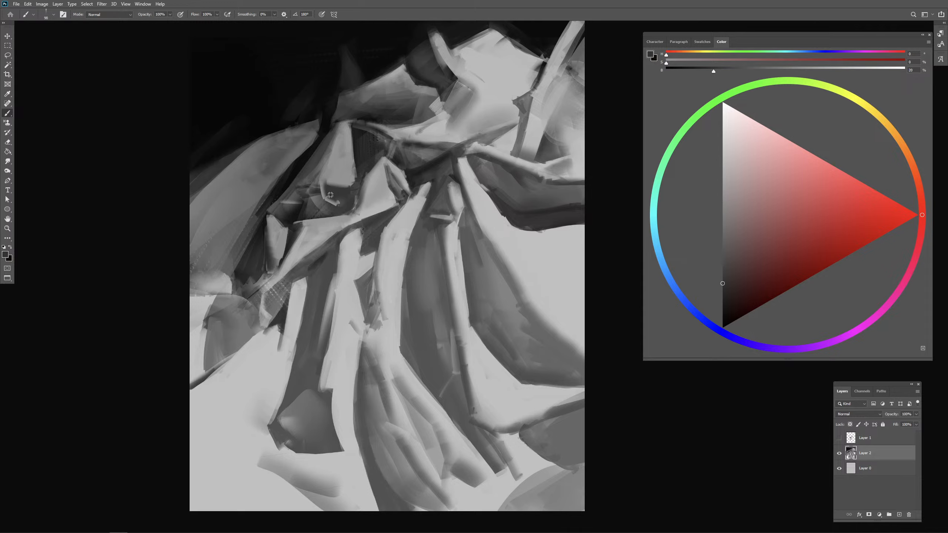
pyautogui.keyDown('alt'); pyautogui.click(299, 212); pyautogui.keyUp('alt')
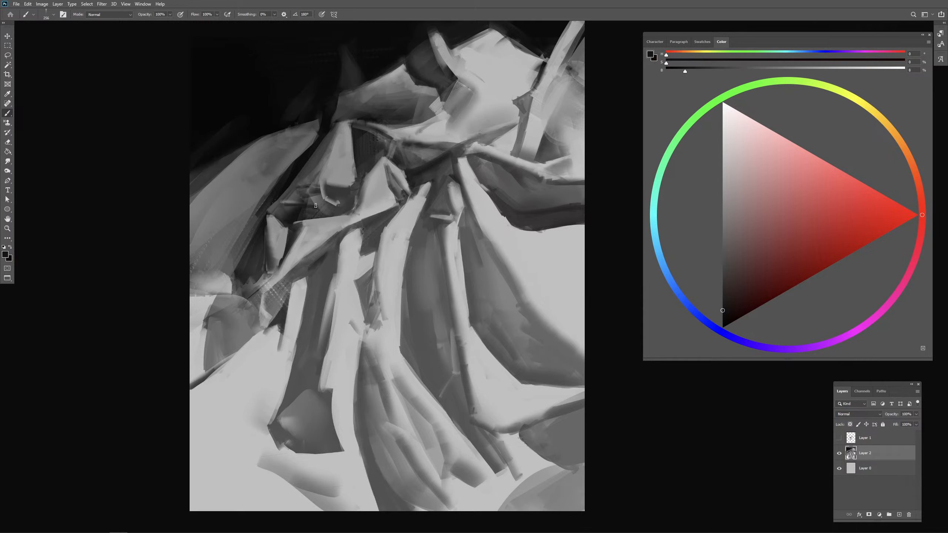
# Step: Deepen the shadow between the hooked edge and the light arm with sampled near-black and dark greys
pyautogui.moveTo(314, 204); pyautogui.dragTo(333, 212)
pyautogui.keyDown('alt'); pyautogui.click(316, 194); pyautogui.keyUp('alt')
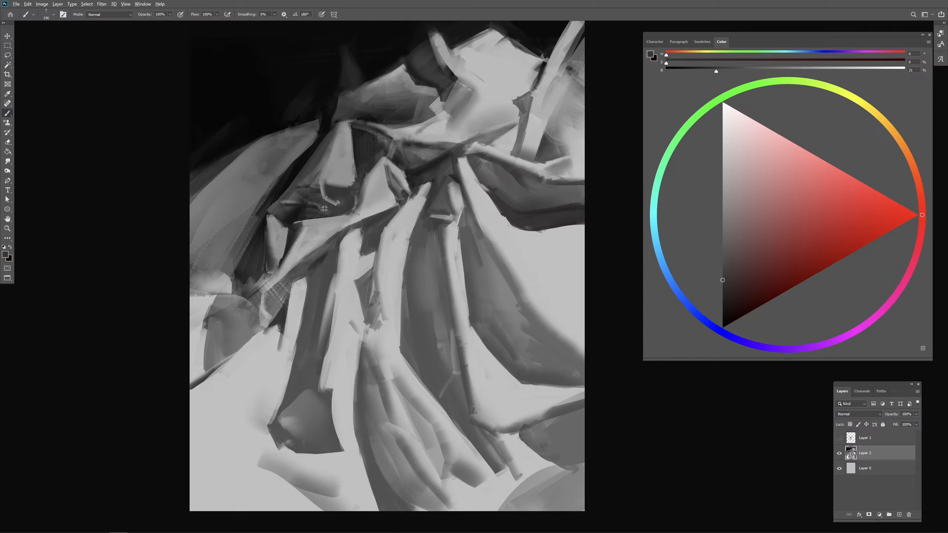
pyautogui.keyDown('alt'); pyautogui.click(324, 209); pyautogui.keyUp('alt')
pyautogui.keyDown('alt'); pyautogui.click(323, 211); pyautogui.keyUp('alt')
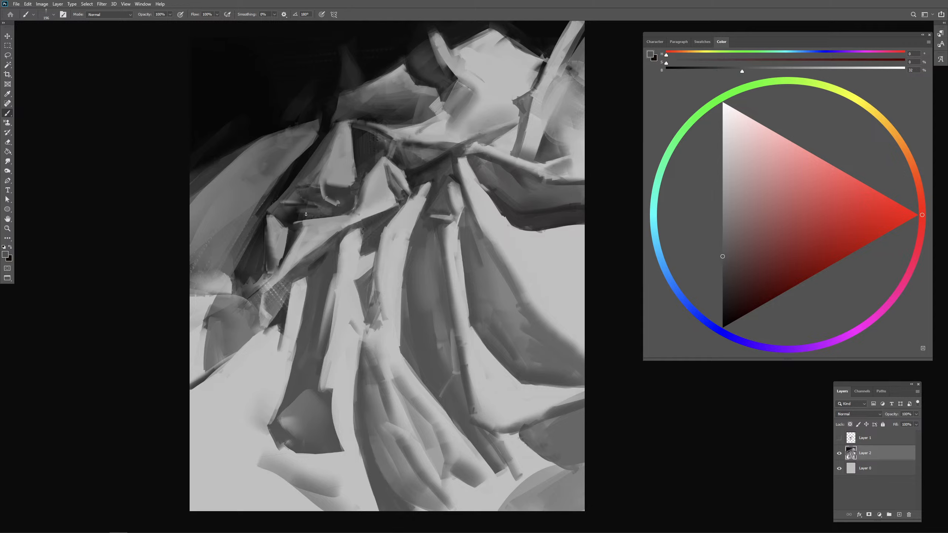
pyautogui.keyDown('alt'); pyautogui.click(290, 213); pyautogui.keyUp('alt')
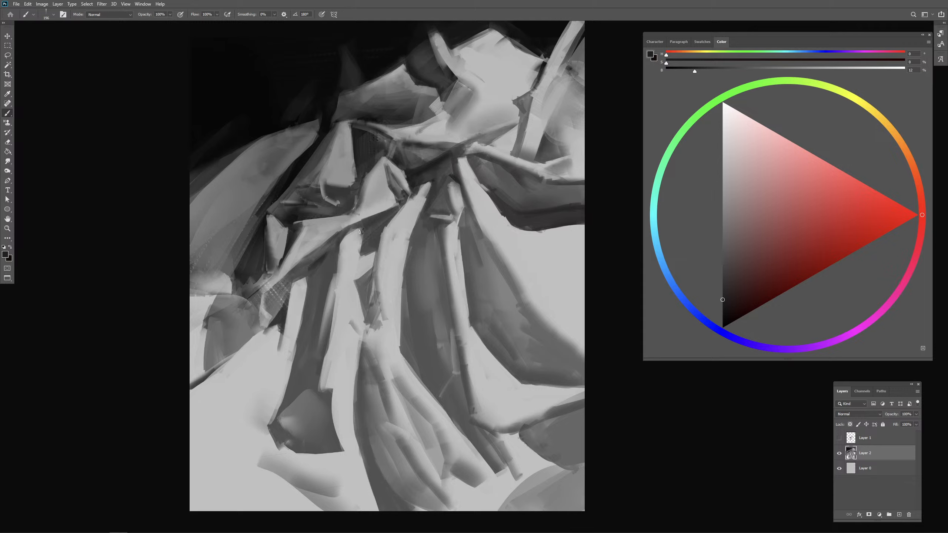
pyautogui.keyDown('alt'); pyautogui.click(301, 210); pyautogui.keyUp('alt')
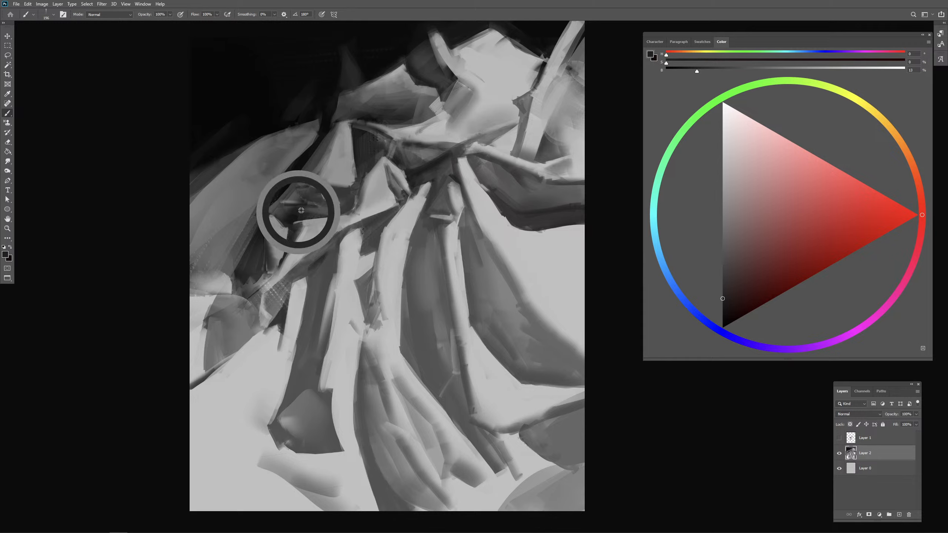
# Step: Refine the top corner of the small light plate beside the arm with sampled mid and dark greys
pyautogui.keyDown('alt'); pyautogui.click(281, 209); pyautogui.keyUp('alt')
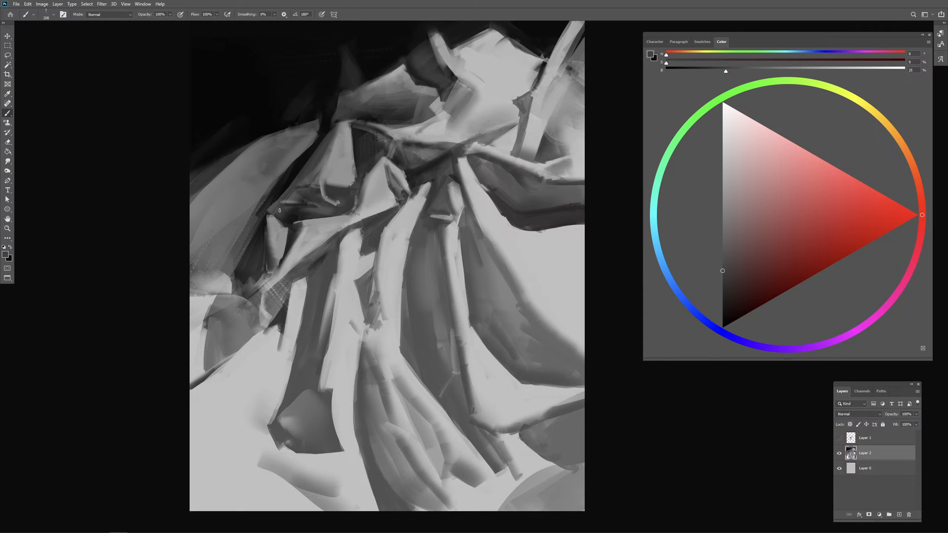
pyautogui.keyDown('alt'); pyautogui.rightClick(278, 217); pyautogui.keyUp('alt')
pyautogui.keyDown('alt'); pyautogui.click(275, 223); pyautogui.keyUp('alt')
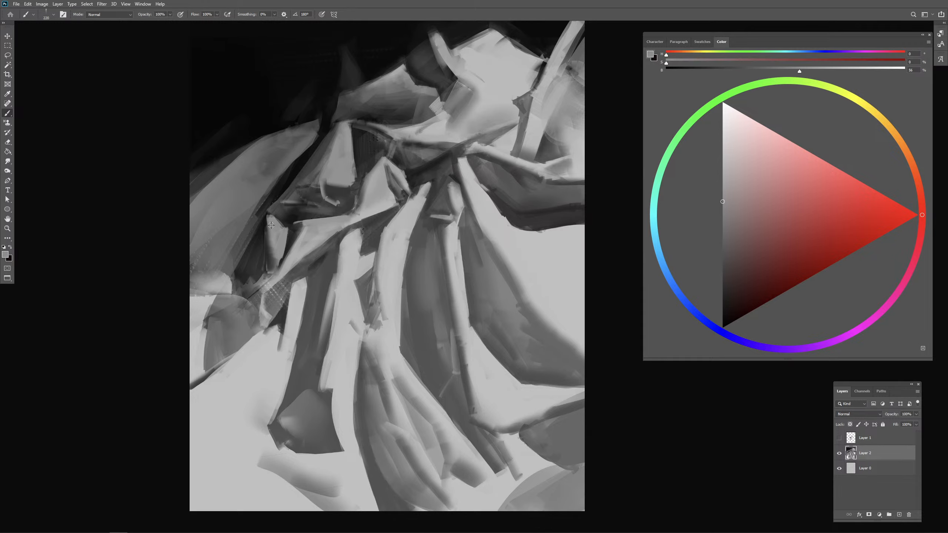
pyautogui.keyDown('alt'); pyautogui.rightClick(270, 215); pyautogui.keyUp('alt')
pyautogui.keyDown('alt'); pyautogui.click(283, 217); pyautogui.keyUp('alt')
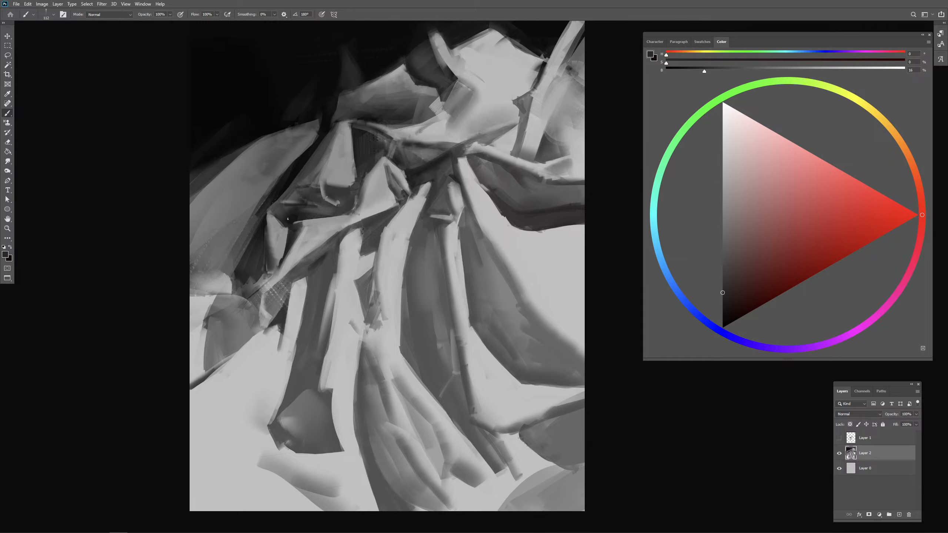
pyautogui.keyDown('alt'); pyautogui.click(292, 219); pyautogui.keyUp('alt')
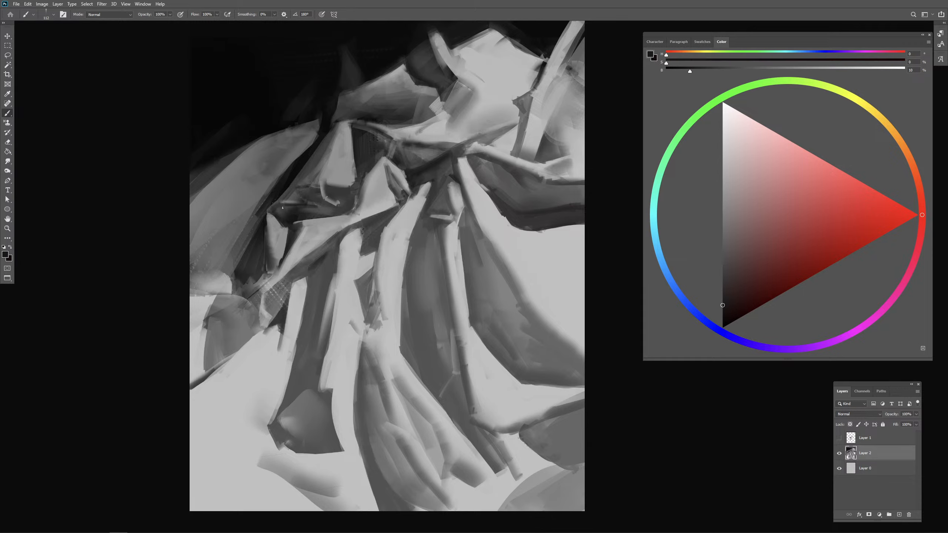
# Step: Paint a dark shadow notch into the far end of the light diagonal fold, using dark and mid greys sampled from the surrounding crease
pyautogui.keyDown('alt'); pyautogui.rightClick(284, 210); pyautogui.keyUp('alt')
pyautogui.keyDown('alt'); pyautogui.rightClick(291, 222); pyautogui.keyUp('alt')
pyautogui.keyDown('alt'); pyautogui.rightClick(301, 220); pyautogui.keyUp('alt')
pyautogui.keyDown('alt'); pyautogui.click(295, 222); pyautogui.keyUp('alt')
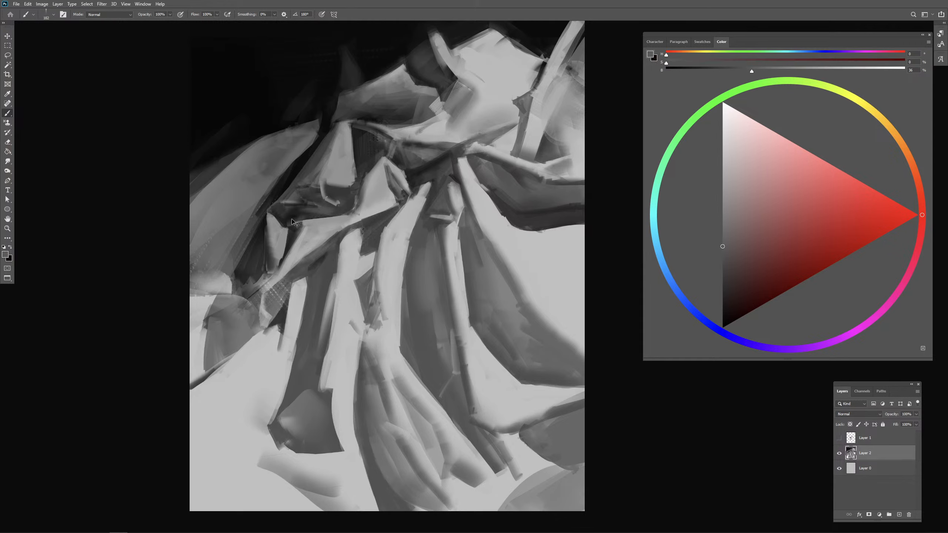
pyautogui.keyDown('alt'); pyautogui.click(292, 218); pyautogui.keyUp('alt')
pyautogui.keyDown('alt'); pyautogui.rightClick(296, 223); pyautogui.keyUp('alt')
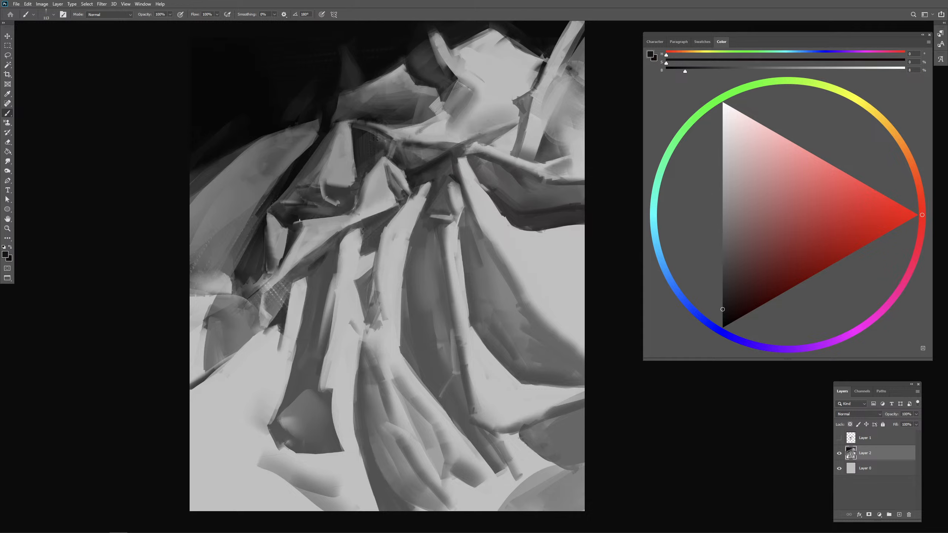
pyautogui.keyDown('alt'); pyautogui.click(289, 234); pyautogui.keyUp('alt')
pyautogui.keyDown('alt'); pyautogui.rightClick(289, 233); pyautogui.keyUp('alt')
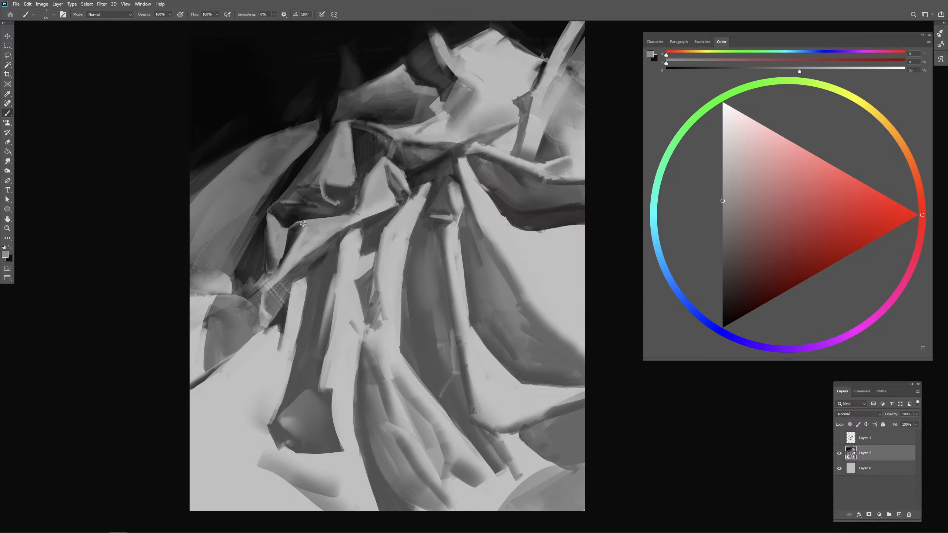
# Step: Soften the new shadow notch into the light diagonal fold with a larger brush and a sampled mid grey of about 58% brightness
pyautogui.keyDown('alt'); pyautogui.click(297, 230); pyautogui.keyUp('alt')
pyautogui.keyDown('alt'); pyautogui.click(312, 229); pyautogui.keyUp('alt')
pyautogui.keyDown('alt'); pyautogui.rightClick(310, 230); pyautogui.keyUp('alt')
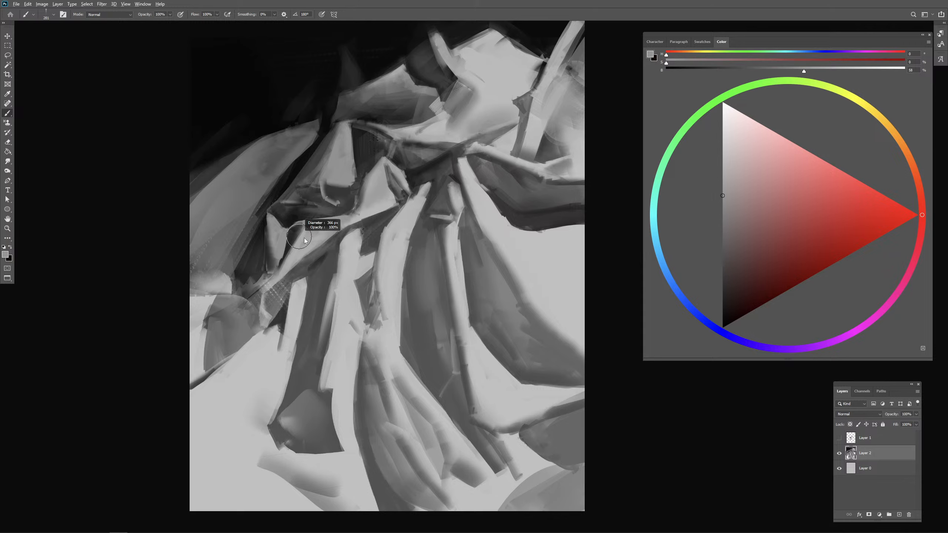
pyautogui.keyDown('alt'); pyautogui.rightClick(297, 264); pyautogui.keyUp('alt')
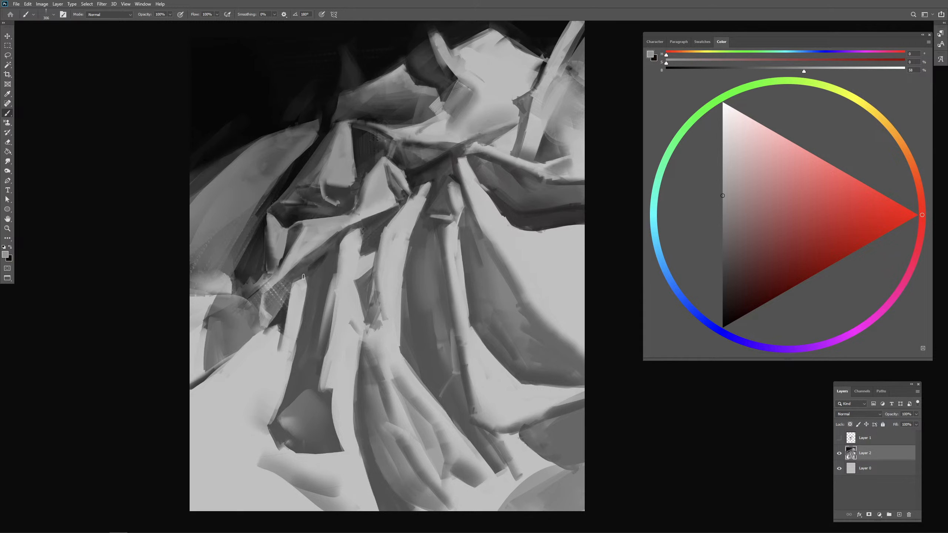
pyautogui.keyDown('alt'); pyautogui.rightClick(297, 260); pyautogui.keyUp('alt')
# Step: Brighten the lower end of the large fold at the canvas's left edge with light grey sampled from it
pyautogui.keyDown('alt'); pyautogui.click(223, 287); pyautogui.keyUp('alt')
pyautogui.keyDown('alt'); pyautogui.rightClick(230, 288); pyautogui.keyUp('alt')
pyautogui.moveTo(233, 290)
pyautogui.mouseDown()
pyautogui.moveTo(228, 269)
pyautogui.moveTo(234, 284)
pyautogui.mouseUp()
pyautogui.keyDown('alt'); pyautogui.rightClick(228, 273); pyautogui.keyUp('alt')
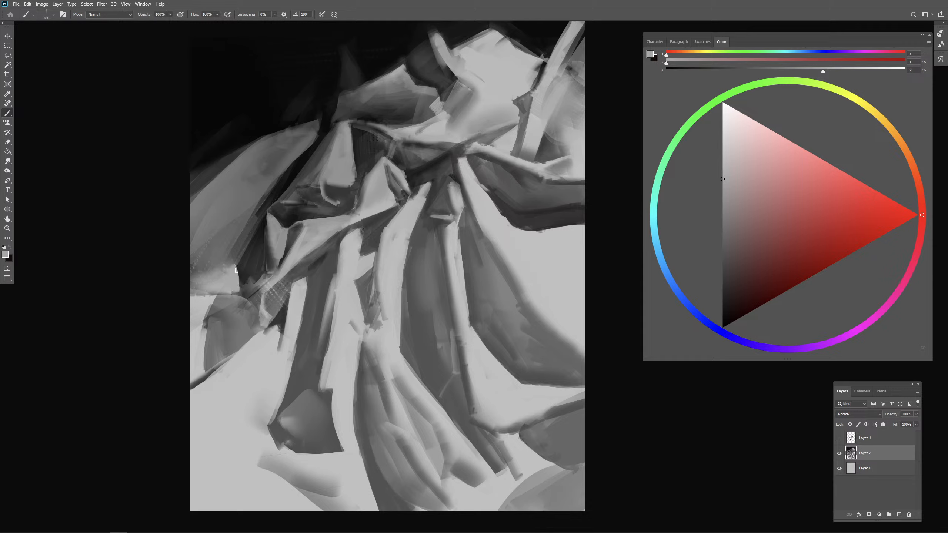
pyautogui.keyDown('alt'); pyautogui.rightClick(248, 258); pyautogui.keyUp('alt')
# Step: Darken the shadow along the large left-edge fold, add a thin curved crease across it, and undo the last stroke
pyautogui.keyDown('alt'); pyautogui.click(271, 195); pyautogui.keyUp('alt')
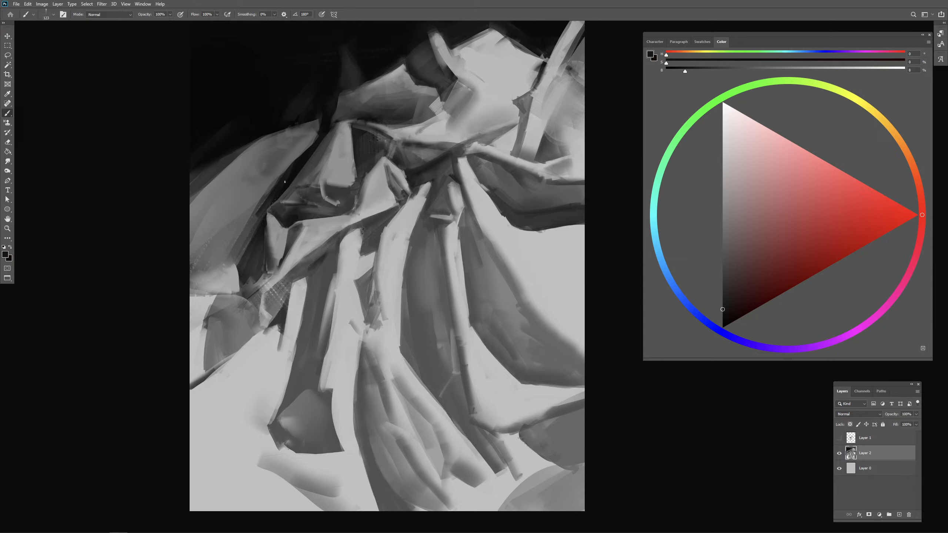
pyautogui.moveTo(269, 198)
pyautogui.mouseDown()
pyautogui.moveTo(235, 264)
pyautogui.moveTo(244, 239)
pyautogui.mouseUp()
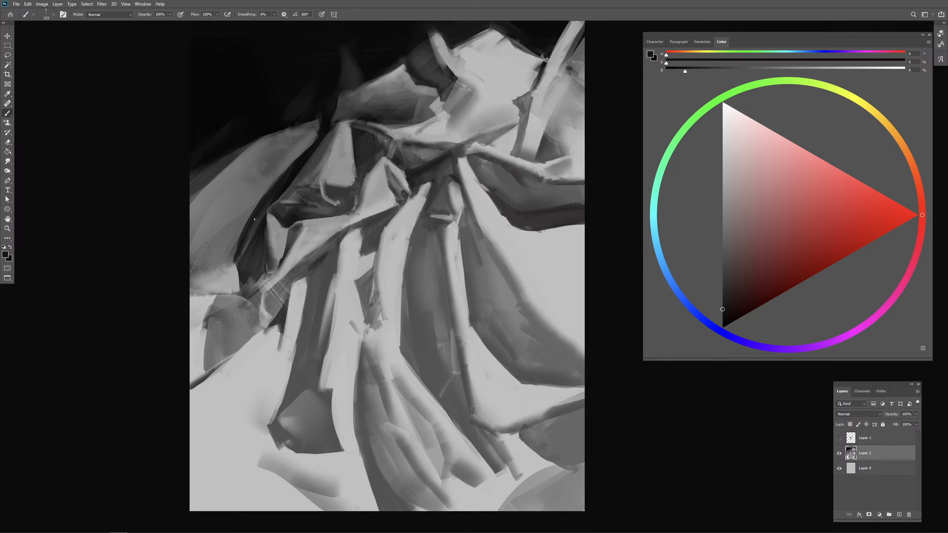
pyautogui.moveTo(184, 209); pyautogui.dragTo(247, 223)
pyautogui.keyDown('alt'); pyautogui.click(263, 212); pyautogui.keyUp('alt')
pyautogui.moveTo(279, 190)
pyautogui.mouseDown()
pyautogui.moveTo(238, 239)
pyautogui.moveTo(261, 266)
pyautogui.moveTo(236, 266)
pyautogui.mouseUp()
pyautogui.keyDown('alt'); pyautogui.click(244, 269); pyautogui.keyUp('alt')
pyautogui.keyDown('alt'); pyautogui.click(248, 274); pyautogui.keyUp('alt')
pyautogui.keyDown('alt'); pyautogui.click(227, 276); pyautogui.keyUp('alt')
pyautogui.hotkey('ctrl', 'z')
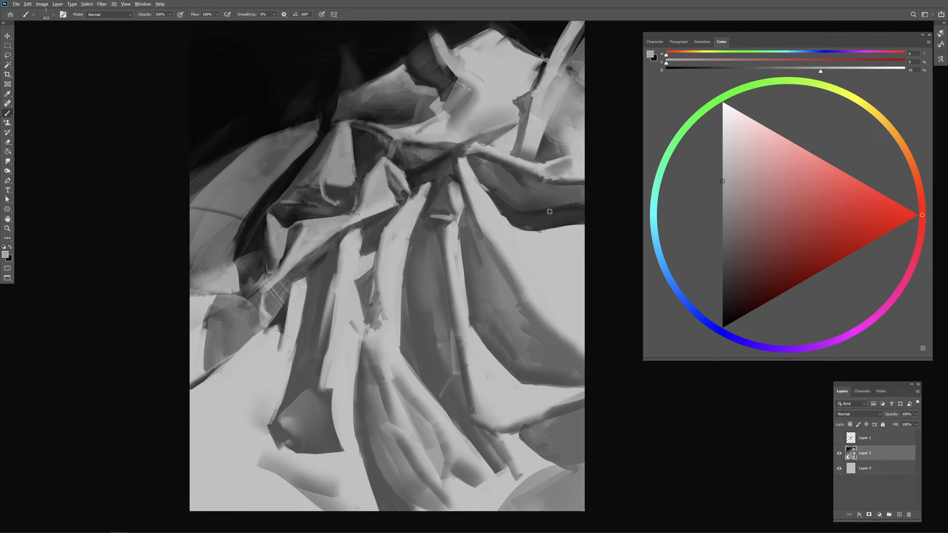
# Step: Blend the dark band under the upper right fold with greys sampled from the same shadow area
pyautogui.keyDown('alt'); pyautogui.click(551, 199); pyautogui.keyUp('alt')
pyautogui.moveTo(534, 213); pyautogui.dragTo(576, 209)
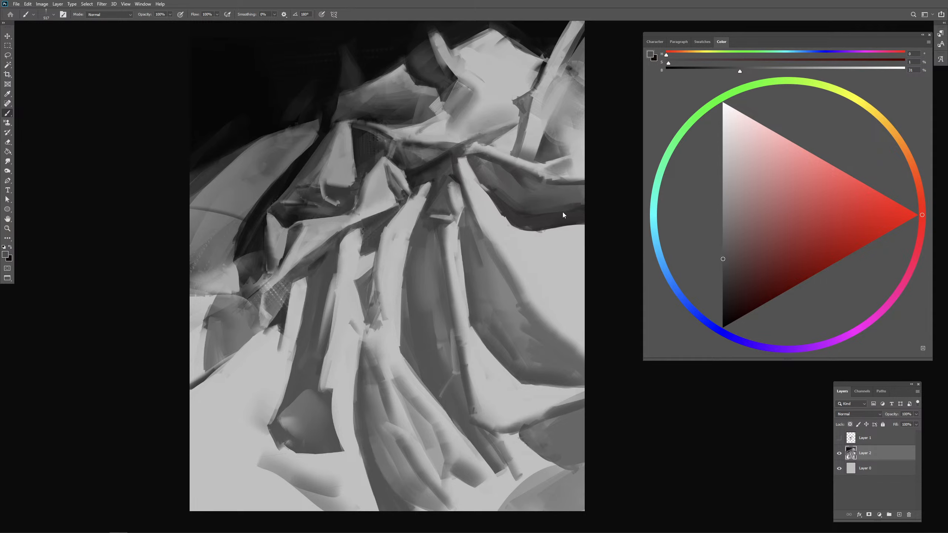
pyautogui.keyDown('alt'); pyautogui.rightClick(569, 208); pyautogui.keyUp('alt')
pyautogui.keyDown('alt'); pyautogui.click(587, 203); pyautogui.keyUp('alt')
pyautogui.keyDown('alt'); pyautogui.click(558, 205); pyautogui.keyUp('alt')
pyautogui.keyDown('alt'); pyautogui.click(535, 199); pyautogui.keyUp('alt')
pyautogui.keyDown('alt'); pyautogui.click(548, 221); pyautogui.keyUp('alt')
# Step: Paint a shadow stroke into the highlight above the upper right dark fold and sample matching greys from the shadow beneath
pyautogui.moveTo(537, 197)
pyautogui.mouseDown()
pyautogui.moveTo(528, 197)
pyautogui.moveTo(552, 195)
pyautogui.moveTo(566, 173)
pyautogui.moveTo(540, 173)
pyautogui.moveTo(556, 174)
pyautogui.mouseUp()
pyautogui.keyDown('alt'); pyautogui.click(562, 219); pyautogui.keyUp('alt')
pyautogui.keyDown('alt'); pyautogui.click(541, 170); pyautogui.keyUp('alt')
pyautogui.keyDown('alt'); pyautogui.click(551, 200); pyautogui.keyUp('alt')
pyautogui.keyDown('alt'); pyautogui.click(551, 222); pyautogui.keyUp('alt')
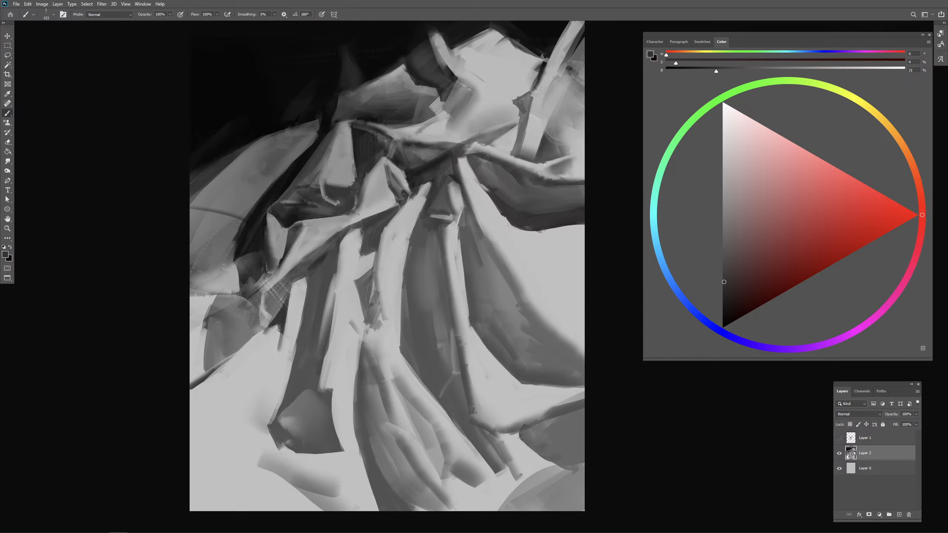
# Step: Shade the cloth around the upright strip at the upper right with sampled greys, reshaping the edges beside the bright peak
pyautogui.moveTo(561, 161)
pyautogui.mouseDown()
pyautogui.moveTo(550, 166)
pyautogui.moveTo(571, 150)
pyautogui.moveTo(552, 137)
pyautogui.moveTo(550, 145)
pyautogui.moveTo(566, 137)
pyautogui.moveTo(542, 111)
pyautogui.moveTo(547, 122)
pyautogui.moveTo(523, 110)
pyautogui.mouseUp()
pyautogui.keyDown('alt'); pyautogui.click(568, 139); pyautogui.keyUp('alt')
pyautogui.keyDown('alt'); pyautogui.click(560, 147); pyautogui.keyUp('alt')
pyautogui.keyDown('alt'); pyautogui.click(527, 99); pyautogui.keyUp('alt')
pyautogui.keyDown('alt'); pyautogui.click(517, 90); pyautogui.keyUp('alt')
pyautogui.keyDown('alt'); pyautogui.click(540, 81); pyautogui.keyUp('alt')
pyautogui.moveTo(541, 79)
pyautogui.mouseDown()
pyautogui.moveTo(530, 75)
pyautogui.moveTo(532, 92)
pyautogui.moveTo(517, 96)
pyautogui.moveTo(527, 89)
pyautogui.mouseUp()
pyautogui.moveTo(529, 97)
pyautogui.mouseDown()
pyautogui.moveTo(501, 83)
pyautogui.moveTo(519, 80)
pyautogui.moveTo(485, 88)
pyautogui.moveTo(485, 119)
pyautogui.mouseUp()
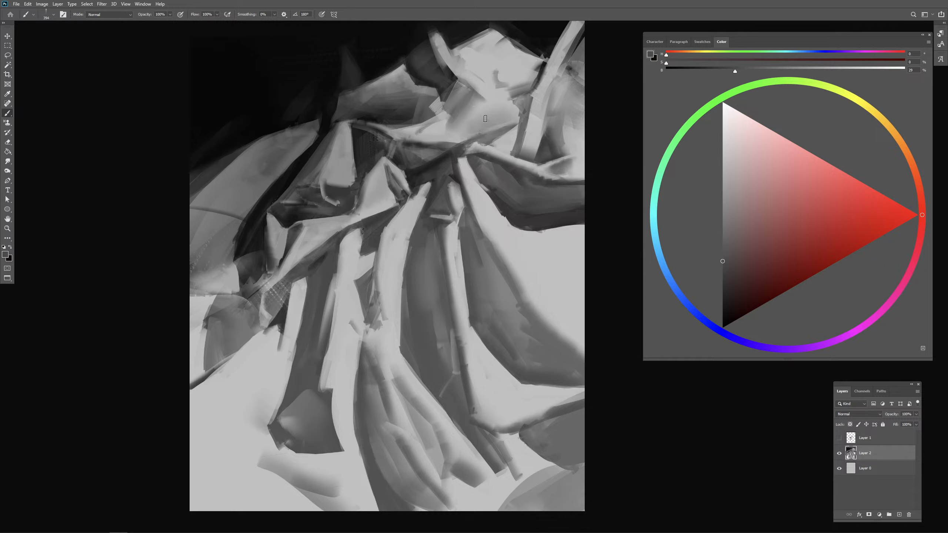
# Step: Add darker grey shading to the facet beneath the bright peak and along its lower diagonal edge
pyautogui.moveTo(464, 83); pyautogui.dragTo(459, 106)
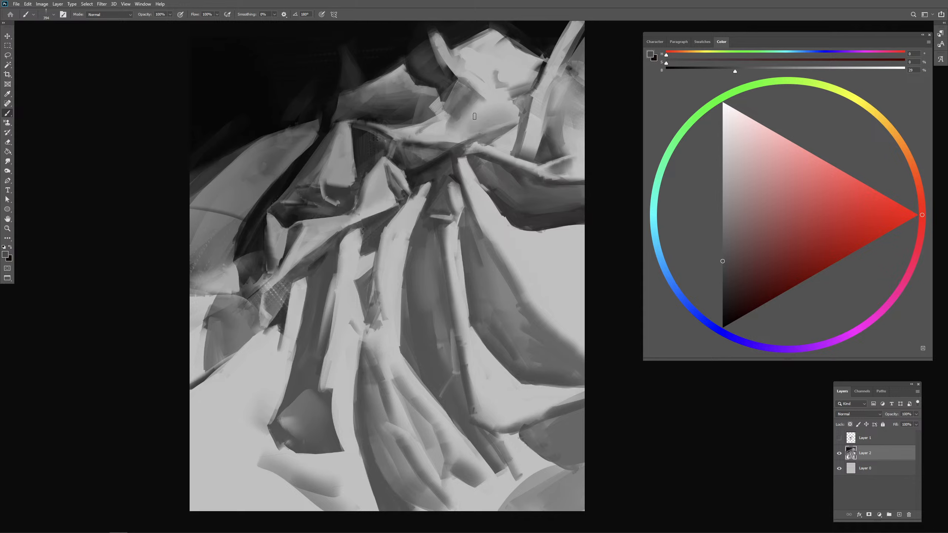
pyautogui.moveTo(461, 141)
pyautogui.mouseDown()
pyautogui.moveTo(512, 129)
pyautogui.moveTo(516, 114)
pyautogui.mouseUp()
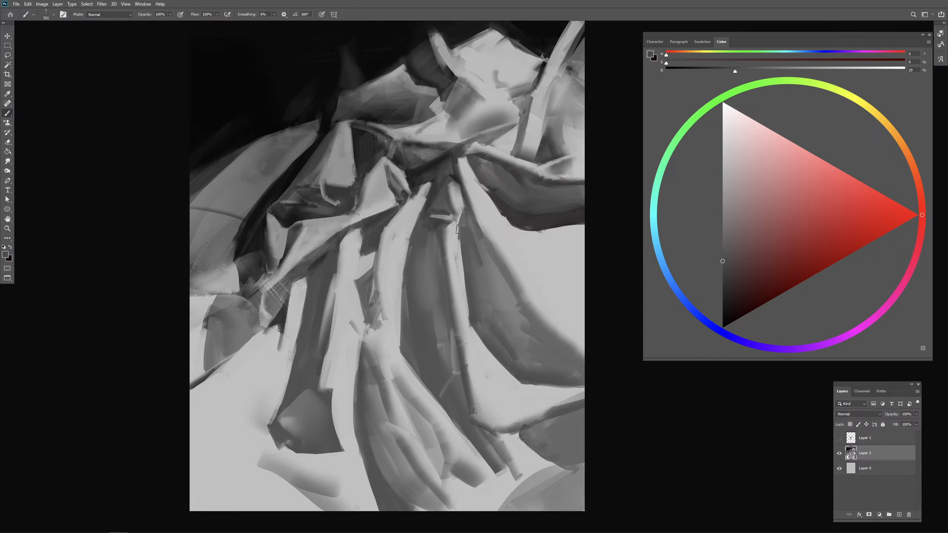
pyautogui.moveTo(501, 284); pyautogui.dragTo(485, 291)
# Step: Paint a mid-grey shadow between the light vertical folds left of the central knot, using sampled greys
pyautogui.hotkey('ctrl', '-')
pyautogui.moveTo(419, 310); pyautogui.dragTo(444, 310)
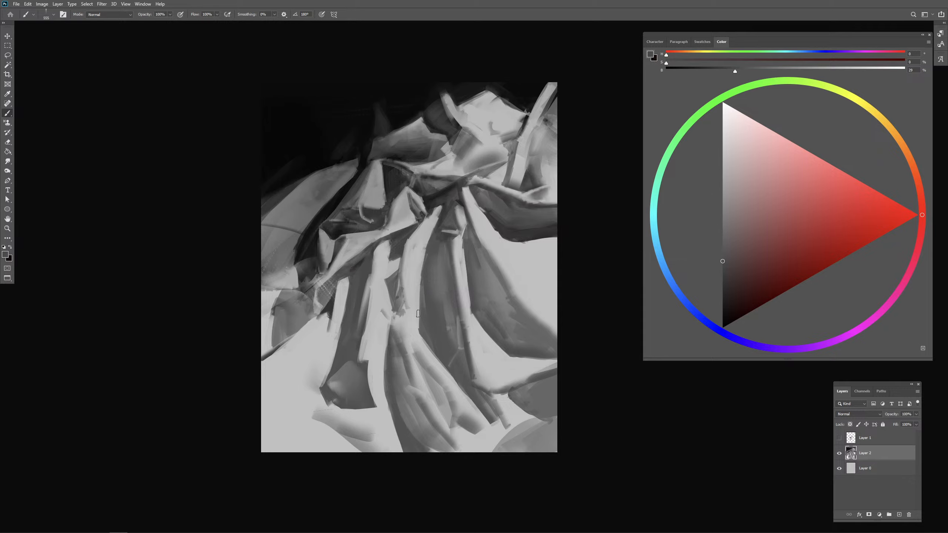
pyautogui.moveTo(374, 328)
pyautogui.mouseDown()
pyautogui.moveTo(365, 329)
pyautogui.moveTo(375, 324)
pyautogui.moveTo(368, 312)
pyautogui.moveTo(365, 321)
pyautogui.moveTo(360, 295)
pyautogui.moveTo(359, 323)
pyautogui.mouseUp()
pyautogui.keyDown('alt'); pyautogui.click(375, 299); pyautogui.keyUp('alt')
pyautogui.keyDown('alt'); pyautogui.click(359, 331); pyautogui.keyUp('alt')
pyautogui.moveTo(375, 280); pyautogui.dragTo(367, 317)
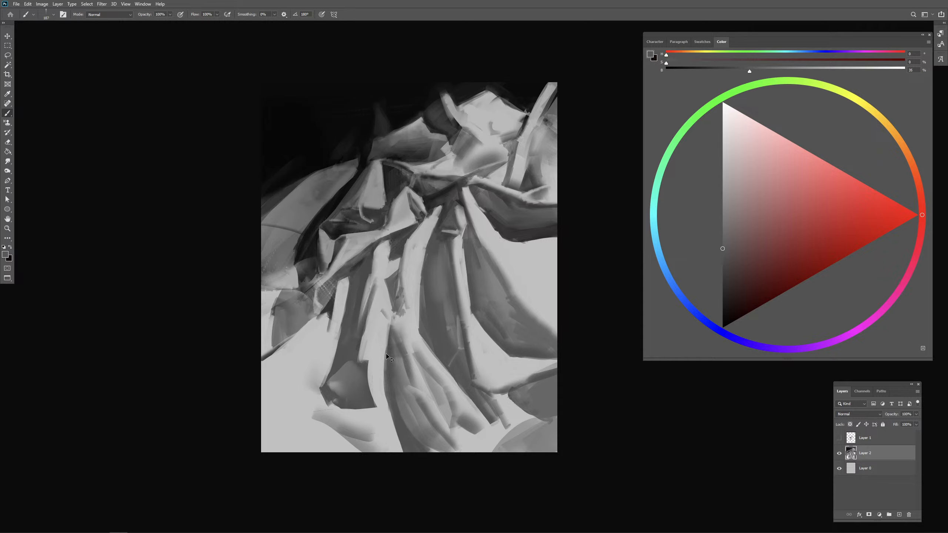
# Step: Merge the visible layers and extend the light grey vertical fold down over the right side of the lower dark shape
pyautogui.hotkey('ctrl', 'shift', 'e')
pyautogui.keyDown('alt'); pyautogui.click(376, 326); pyautogui.keyUp('alt')
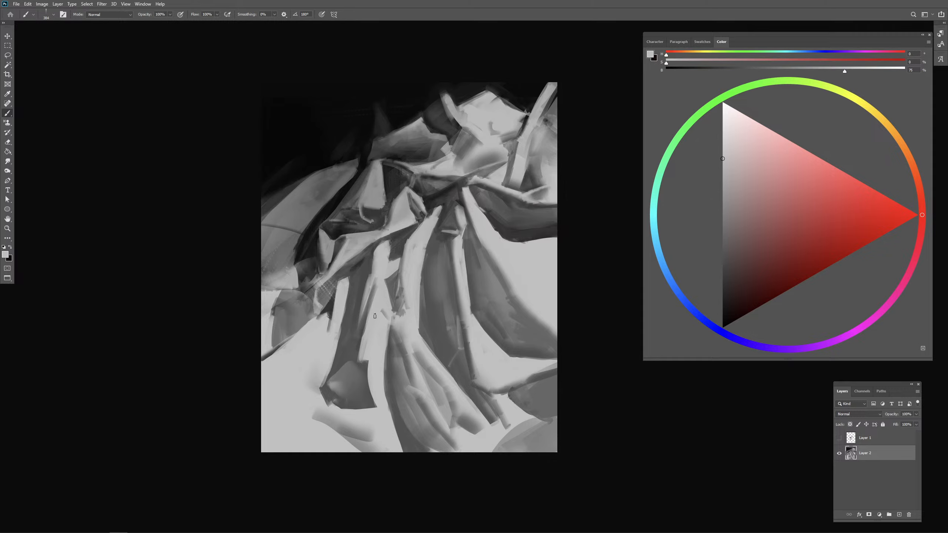
pyautogui.moveTo(374, 316); pyautogui.dragTo(373, 320)
pyautogui.keyDown('alt'); pyautogui.moveTo(370, 367); pyautogui.dragTo(374, 353); pyautogui.keyUp('alt')
pyautogui.moveTo(372, 328)
pyautogui.mouseDown()
pyautogui.moveTo(355, 363)
pyautogui.moveTo(372, 381)
pyautogui.moveTo(361, 361)
pyautogui.moveTo(375, 408)
pyautogui.mouseUp()
pyautogui.press('[')
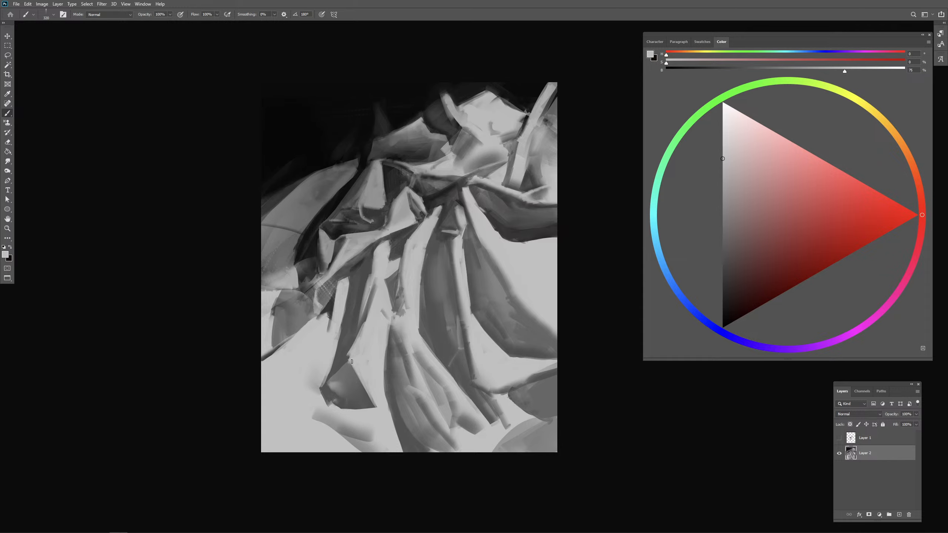
# Step: Enlarge the brush and trim the lower right edge of the dark shape with the same light grey
pyautogui.press(']')
pyautogui.press(']')
pyautogui.press(']')
pyautogui.press(']')
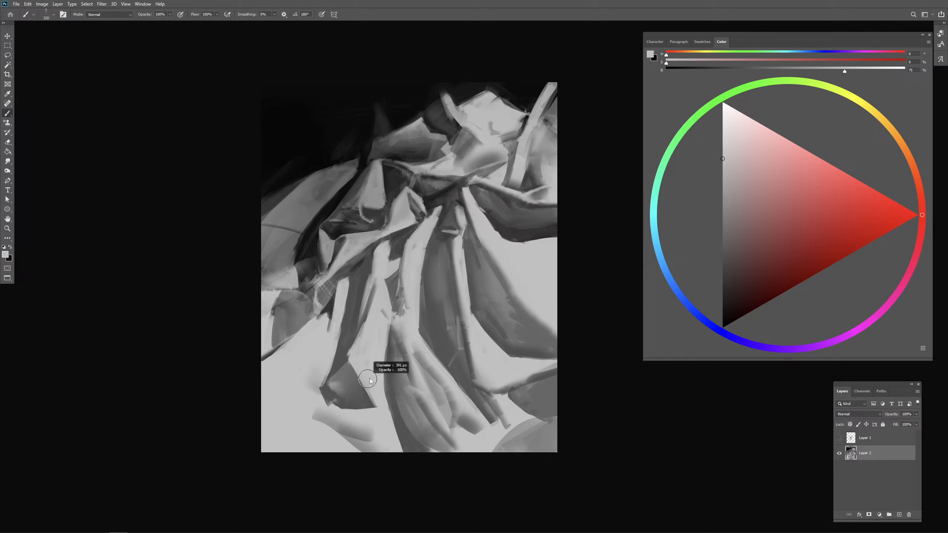
pyautogui.moveTo(372, 401)
pyautogui.mouseDown()
pyautogui.moveTo(363, 391)
pyautogui.moveTo(367, 405)
pyautogui.mouseUp()
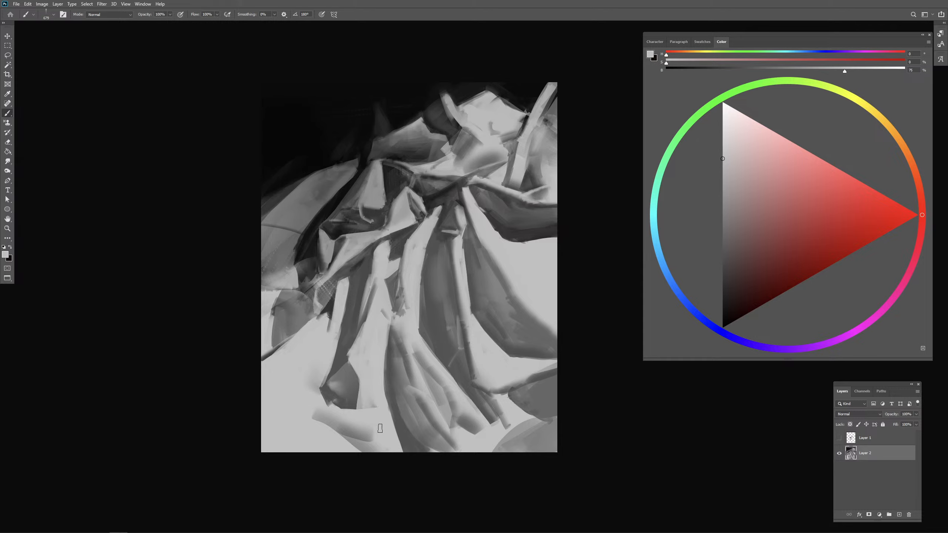
# Step: Paint an angular dark grey shadow shape beneath the lower dark fold, near the canvas's bottom edge, undoing unwanted strokes
pyautogui.keyDown('alt'); pyautogui.click(352, 389); pyautogui.keyUp('alt')
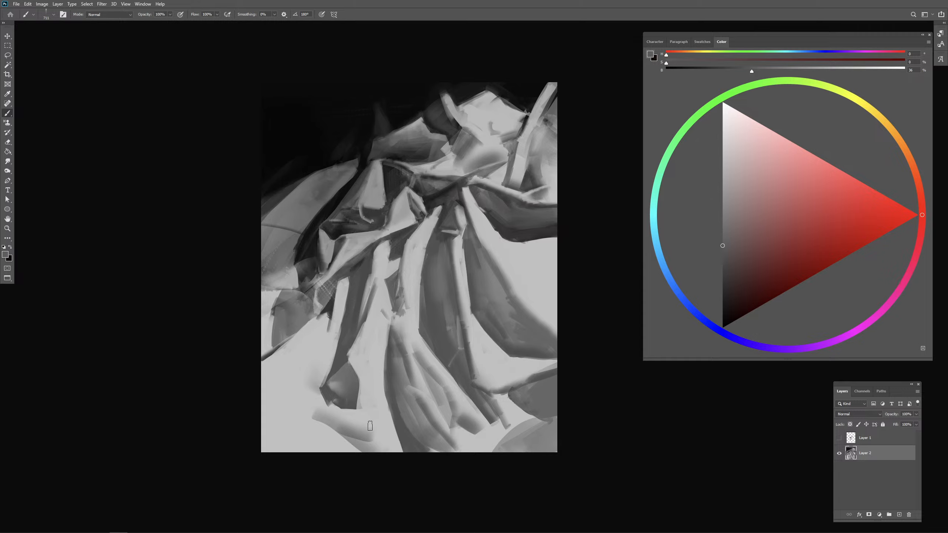
pyautogui.hotkey('ctrl', 'z')
pyautogui.moveTo(368, 420)
pyautogui.mouseDown()
pyautogui.moveTo(334, 434)
pyautogui.moveTo(361, 433)
pyautogui.moveTo(377, 455)
pyautogui.moveTo(368, 429)
pyautogui.moveTo(379, 454)
pyautogui.moveTo(362, 417)
pyautogui.moveTo(379, 446)
pyautogui.mouseUp()
pyautogui.hotkey('ctrl', 'z')
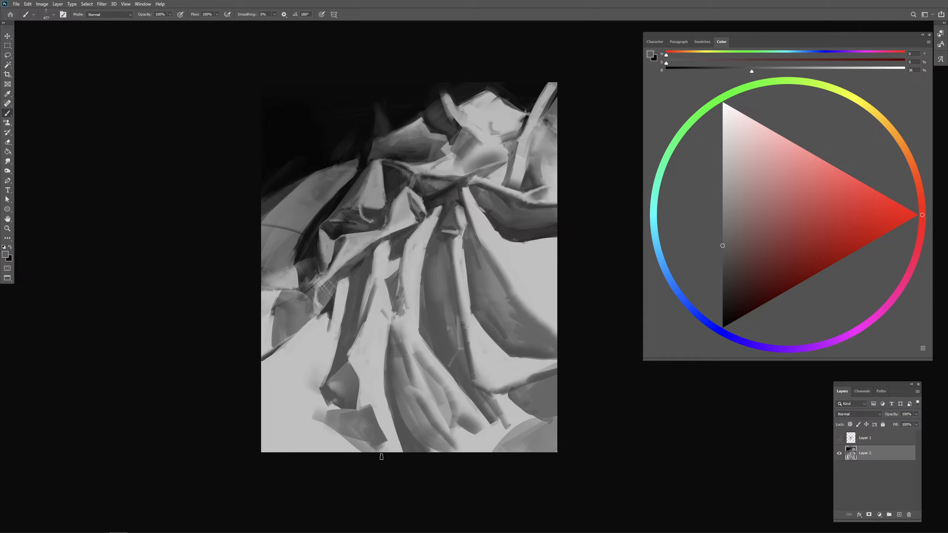
# Step: Refine the right edge and upper tip of the lower dark shape with alternating sampled light and mid greys
pyautogui.keyDown('alt'); pyautogui.click(364, 381); pyautogui.keyUp('alt')
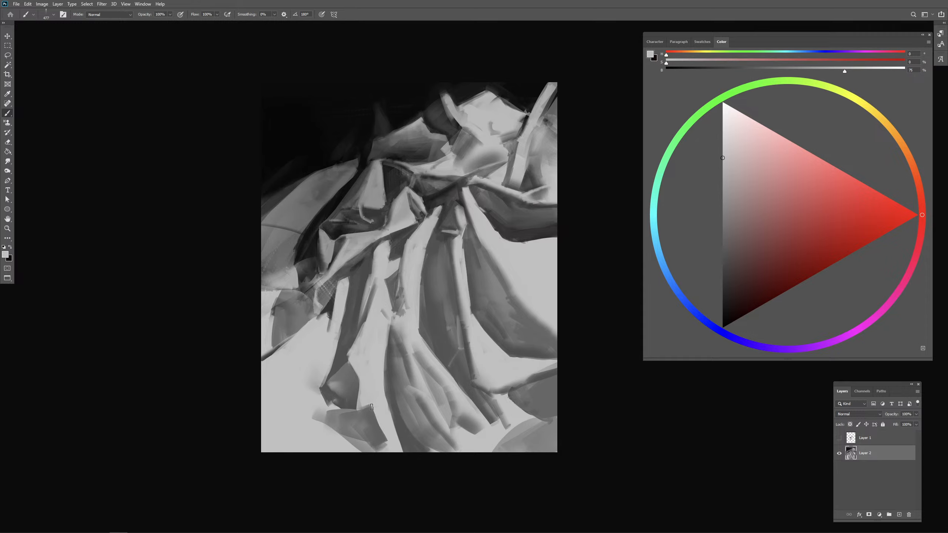
pyautogui.keyDown('alt'); pyautogui.click(355, 396); pyautogui.keyUp('alt')
pyautogui.moveTo(359, 395)
pyautogui.mouseDown()
pyautogui.moveTo(355, 403)
pyautogui.moveTo(358, 392)
pyautogui.mouseUp()
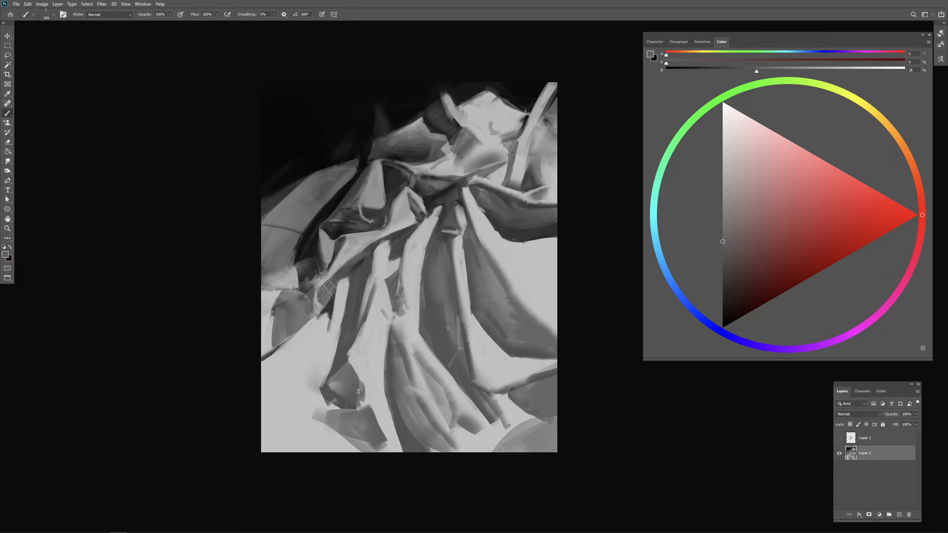
pyautogui.keyDown('alt'); pyautogui.click(371, 383); pyautogui.keyUp('alt')
pyautogui.keyDown('alt'); pyautogui.click(357, 382); pyautogui.keyUp('alt')
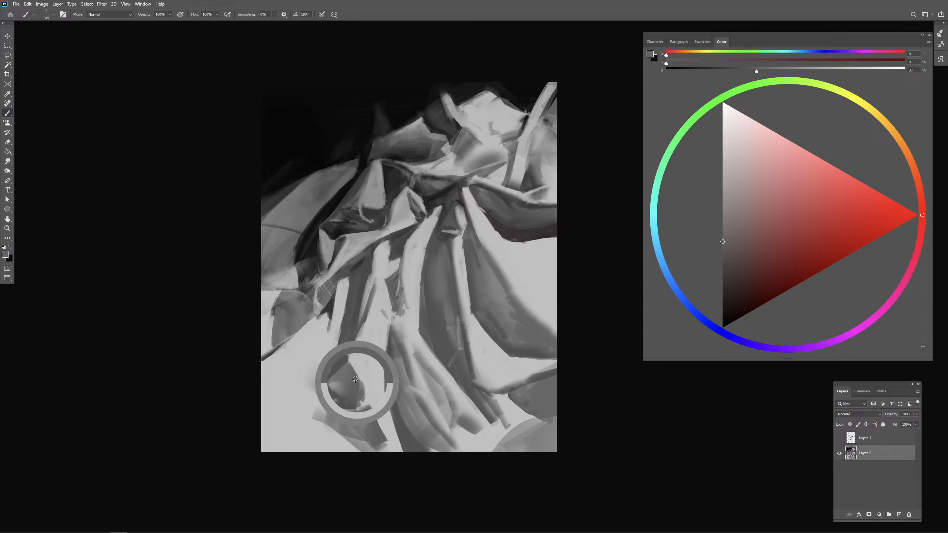
pyautogui.moveTo(353, 356)
pyautogui.mouseDown()
pyautogui.moveTo(330, 351)
pyautogui.moveTo(330, 370)
pyautogui.moveTo(347, 322)
pyautogui.moveTo(345, 354)
pyautogui.mouseUp()
pyautogui.keyDown('alt'); pyautogui.click(315, 357); pyautogui.keyUp('alt')
pyautogui.keyDown('alt'); pyautogui.click(349, 322); pyautogui.keyUp('alt')
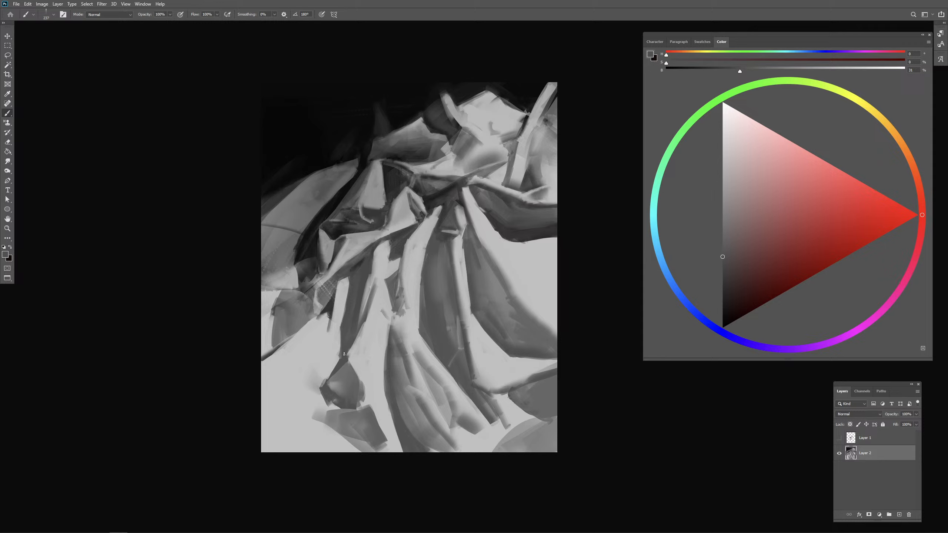
# Step: Clean up the narrow light strip left of the vertical shadow, sharpening its edges with sampled light and dark greys
pyautogui.keyDown('alt'); pyautogui.click(360, 261); pyautogui.keyUp('alt')
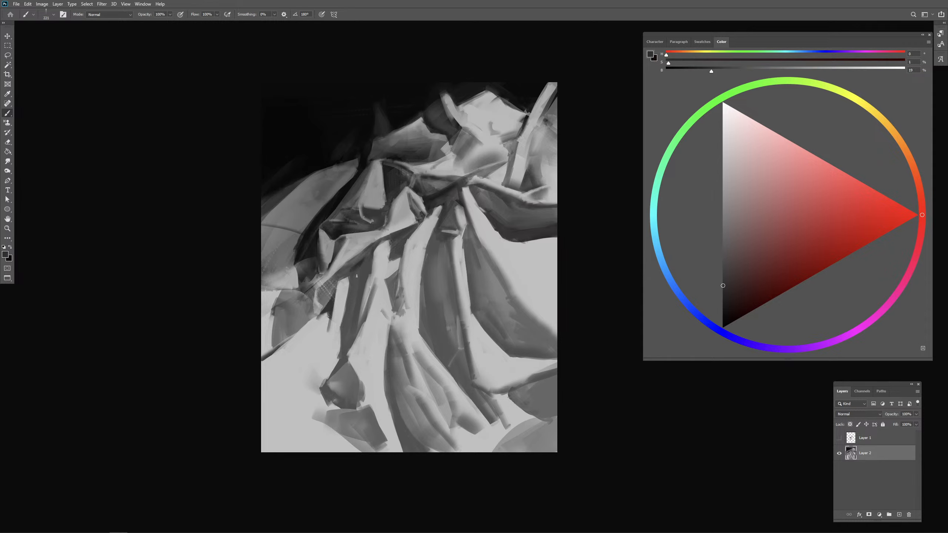
pyautogui.keyDown('alt'); pyautogui.click(344, 296); pyautogui.keyUp('alt')
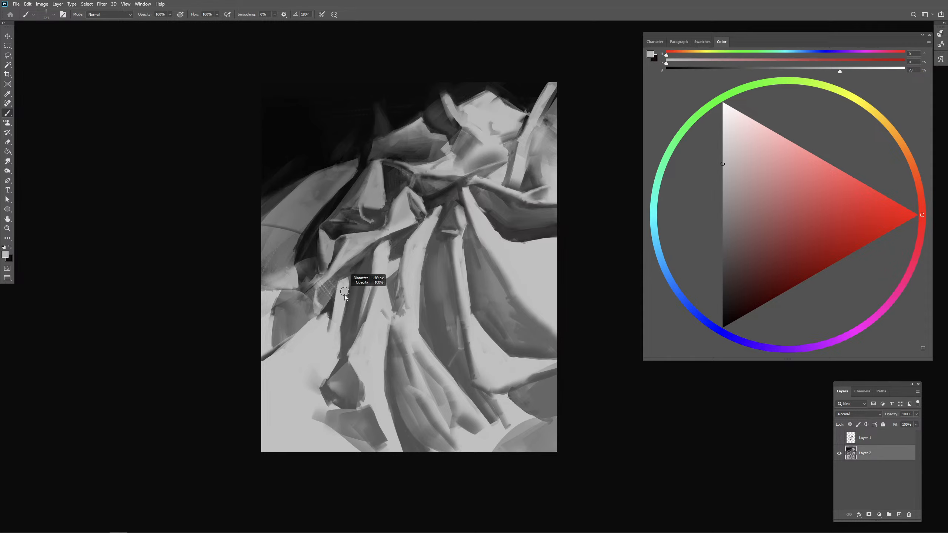
pyautogui.moveTo(344, 296); pyautogui.dragTo(344, 292)
pyautogui.keyDown('alt'); pyautogui.click(359, 267); pyautogui.keyUp('alt')
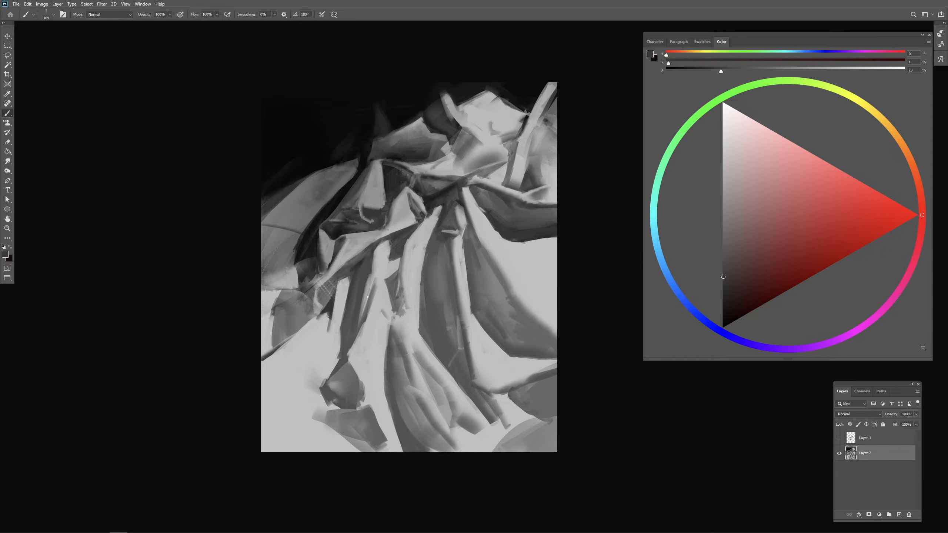
pyautogui.moveTo(344, 345)
pyautogui.mouseDown()
pyautogui.moveTo(373, 289)
pyautogui.moveTo(355, 283)
pyautogui.moveTo(348, 305)
pyautogui.moveTo(313, 326)
pyautogui.moveTo(326, 315)
pyautogui.mouseUp()
pyautogui.keyDown('alt'); pyautogui.click(334, 313); pyautogui.keyUp('alt')
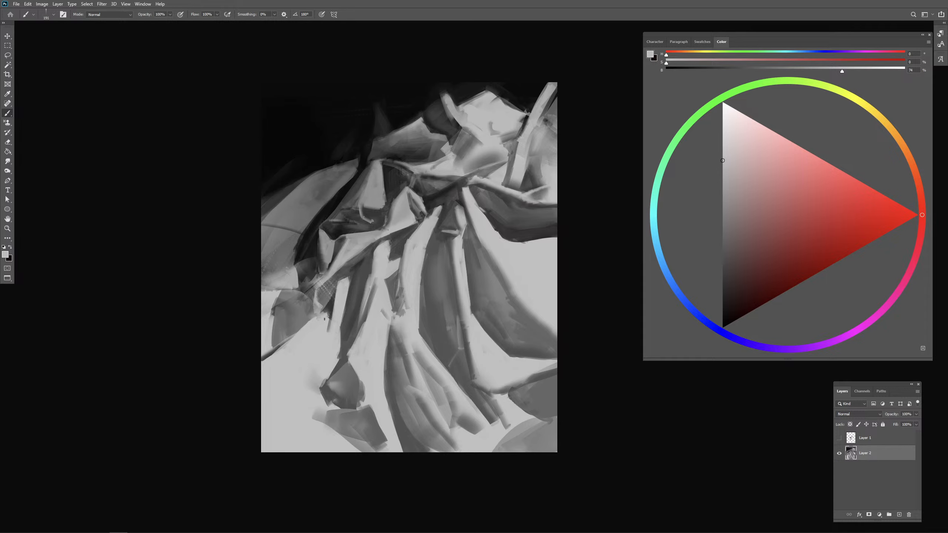
pyautogui.keyDown('alt'); pyautogui.click(333, 304); pyautogui.keyUp('alt')
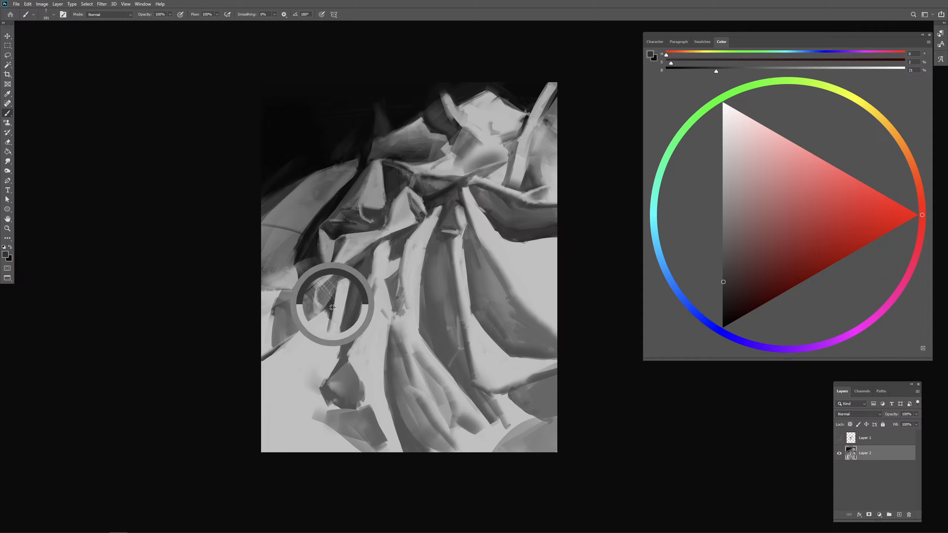
pyautogui.moveTo(332, 312); pyautogui.dragTo(330, 316)
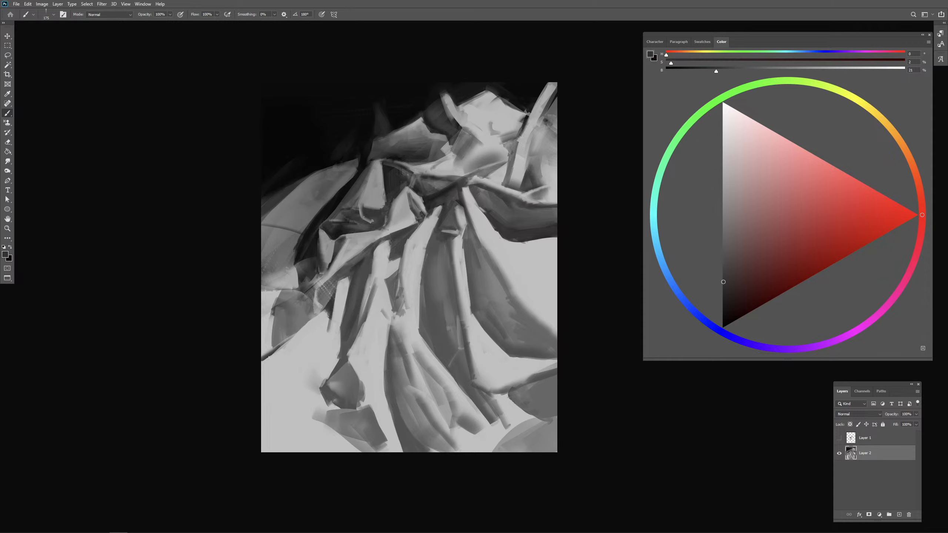
# Step: Paint a small mid-grey crease above the lower dark shape and a grey shadow patch in the canvas's bottom-left corner
pyautogui.moveTo(270, 357); pyautogui.dragTo(284, 355)
pyautogui.moveTo(322, 381); pyautogui.dragTo(321, 373)
pyautogui.keyDown('alt'); pyautogui.click(321, 349); pyautogui.keyUp('alt')
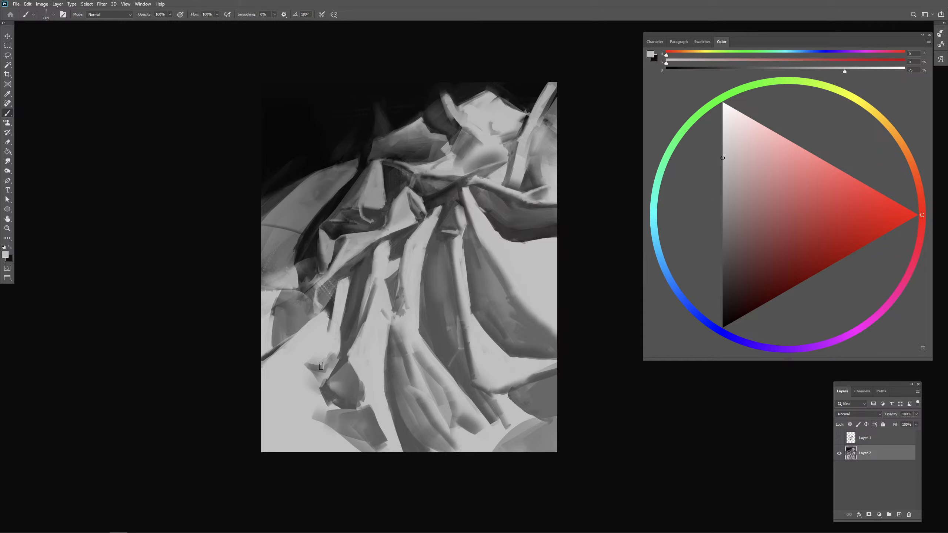
pyautogui.keyDown('alt'); pyautogui.click(323, 364); pyautogui.keyUp('alt')
pyautogui.moveTo(325, 364); pyautogui.dragTo(338, 363)
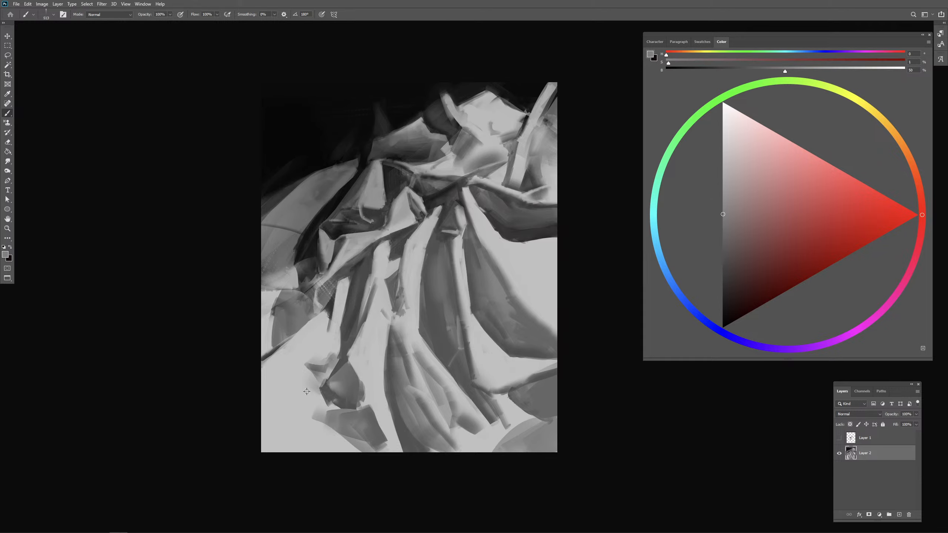
pyautogui.moveTo(309, 427)
pyautogui.mouseDown()
pyautogui.moveTo(265, 449)
pyautogui.moveTo(264, 462)
pyautogui.moveTo(284, 448)
pyautogui.mouseUp()
pyautogui.keyDown('alt'); pyautogui.click(362, 425); pyautogui.keyUp('alt')
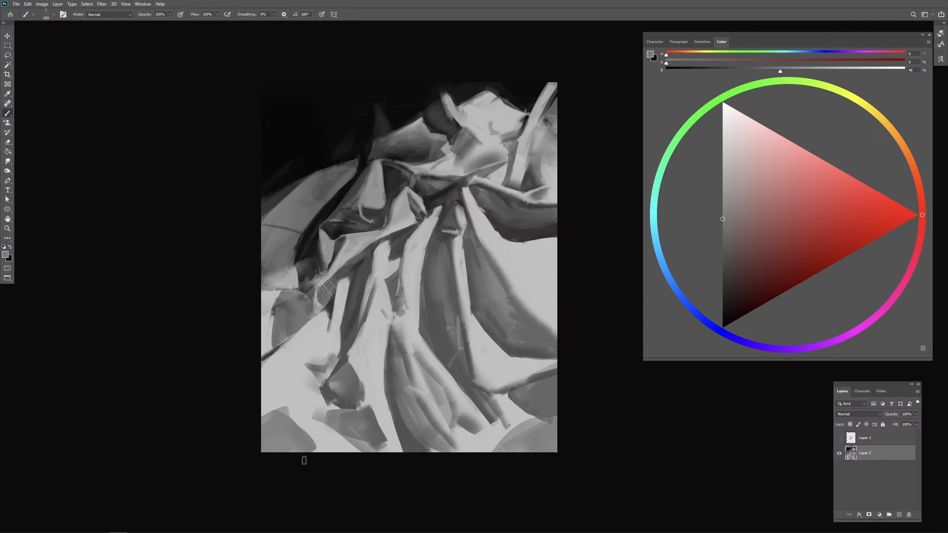
# Step: Cut a light streak diagonally across the angular dark shape near the canvas's bottom edge with sampled greys, undoing one unwanted stroke
pyautogui.keyDown('alt'); pyautogui.click(329, 396); pyautogui.keyUp('alt')
pyautogui.moveTo(305, 457)
pyautogui.mouseDown()
pyautogui.moveTo(317, 439)
pyautogui.moveTo(345, 450)
pyautogui.moveTo(331, 443)
pyautogui.moveTo(351, 450)
pyautogui.mouseUp()
pyautogui.keyDown('alt'); pyautogui.click(322, 421); pyautogui.keyUp('alt')
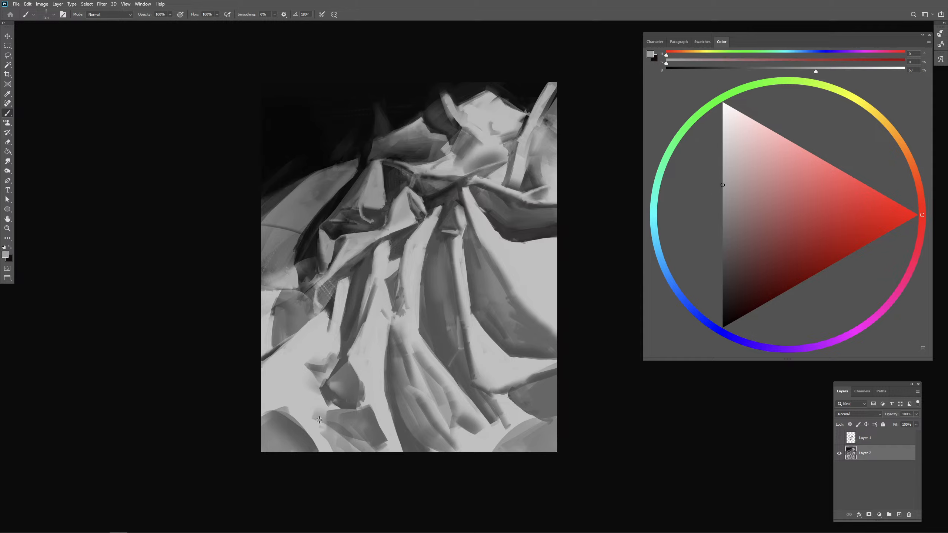
pyautogui.moveTo(321, 419)
pyautogui.mouseDown()
pyautogui.moveTo(304, 422)
pyautogui.moveTo(378, 447)
pyautogui.mouseUp()
pyautogui.hotkey('ctrl', 'z')
pyautogui.keyDown('alt'); pyautogui.click(303, 411); pyautogui.keyUp('alt')
pyautogui.moveTo(313, 420)
pyautogui.mouseDown()
pyautogui.moveTo(375, 454)
pyautogui.moveTo(400, 444)
pyautogui.moveTo(389, 434)
pyautogui.moveTo(410, 452)
pyautogui.mouseUp()
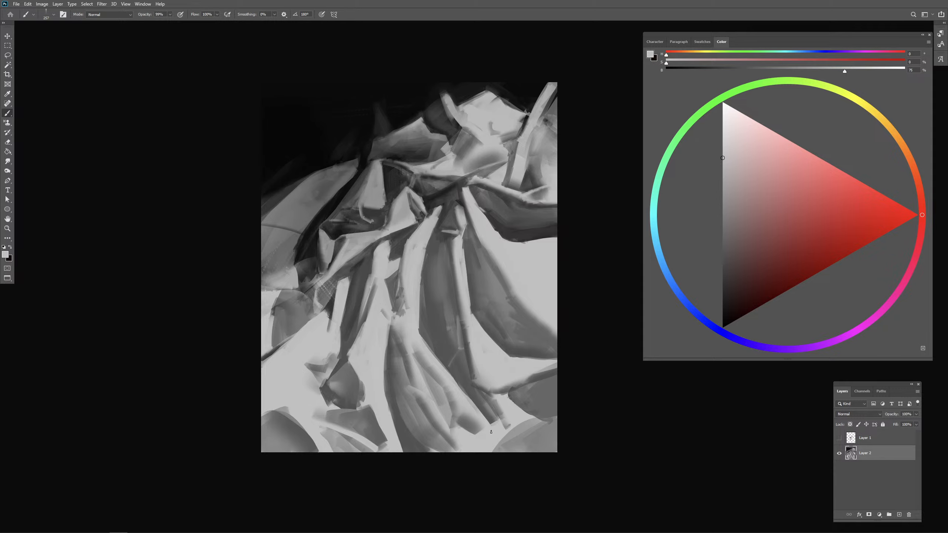
# Step: Extend a light ridge from the foot of the central folds towards the grey patch in the bottom-right corner
pyautogui.moveTo(520, 425)
pyautogui.mouseDown()
pyautogui.moveTo(464, 442)
pyautogui.moveTo(484, 439)
pyautogui.moveTo(453, 436)
pyautogui.moveTo(469, 422)
pyautogui.moveTo(448, 425)
pyautogui.moveTo(506, 425)
pyautogui.moveTo(480, 432)
pyautogui.moveTo(477, 446)
pyautogui.moveTo(467, 440)
pyautogui.moveTo(486, 448)
pyautogui.moveTo(461, 440)
pyautogui.moveTo(487, 447)
pyautogui.moveTo(487, 438)
pyautogui.moveTo(471, 437)
pyautogui.moveTo(527, 420)
pyautogui.mouseUp()
pyautogui.keyDown('alt'); pyautogui.click(466, 428); pyautogui.keyUp('alt')
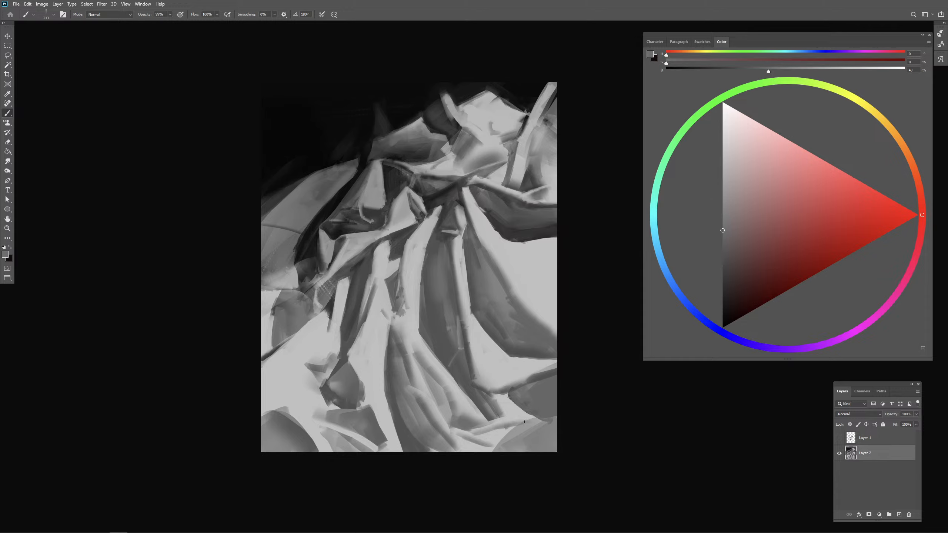
pyautogui.keyDown('alt'); pyautogui.click(530, 417); pyautogui.keyUp('alt')
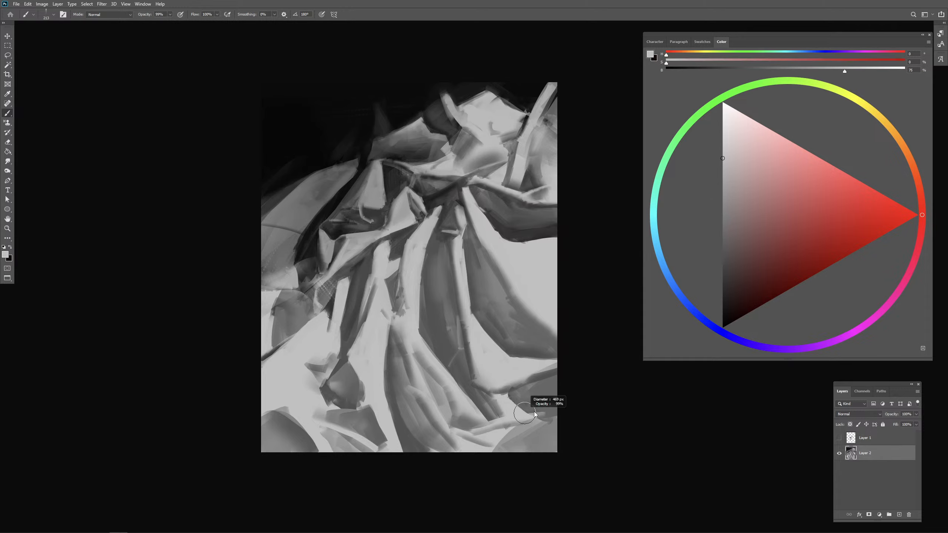
# Step: Darken the shadow shape at the lower right edge with a sampled dark grey, keeping its lower boundary clean
pyautogui.keyDown('alt'); pyautogui.click(532, 391); pyautogui.keyUp('alt')
pyautogui.keyDown('alt'); pyautogui.click(517, 234); pyautogui.keyUp('alt')
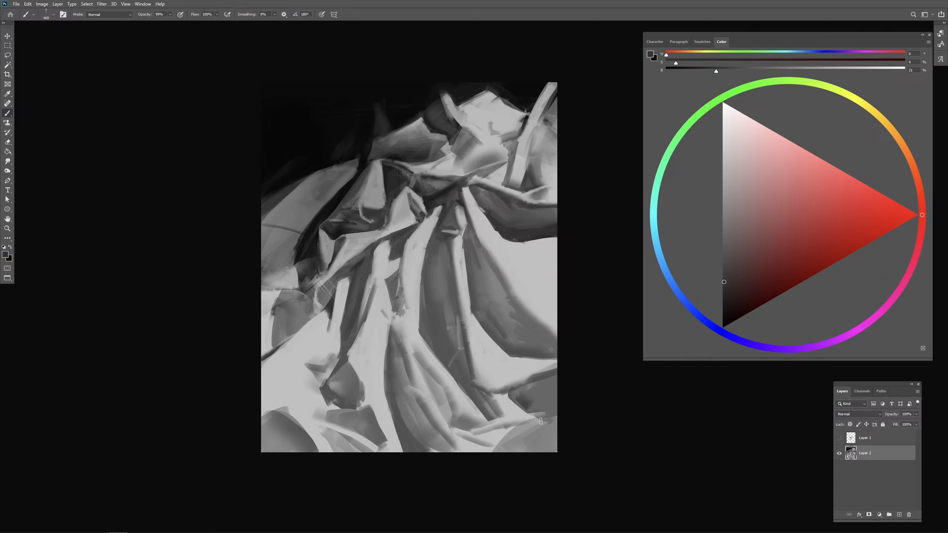
pyautogui.hotkey('ctrl', 'z')
pyautogui.moveTo(527, 409)
pyautogui.mouseDown()
pyautogui.moveTo(568, 412)
pyautogui.moveTo(530, 414)
pyautogui.moveTo(559, 386)
pyautogui.moveTo(544, 400)
pyautogui.mouseUp()
pyautogui.keyDown('alt'); pyautogui.click(537, 407); pyautogui.keyUp('alt')
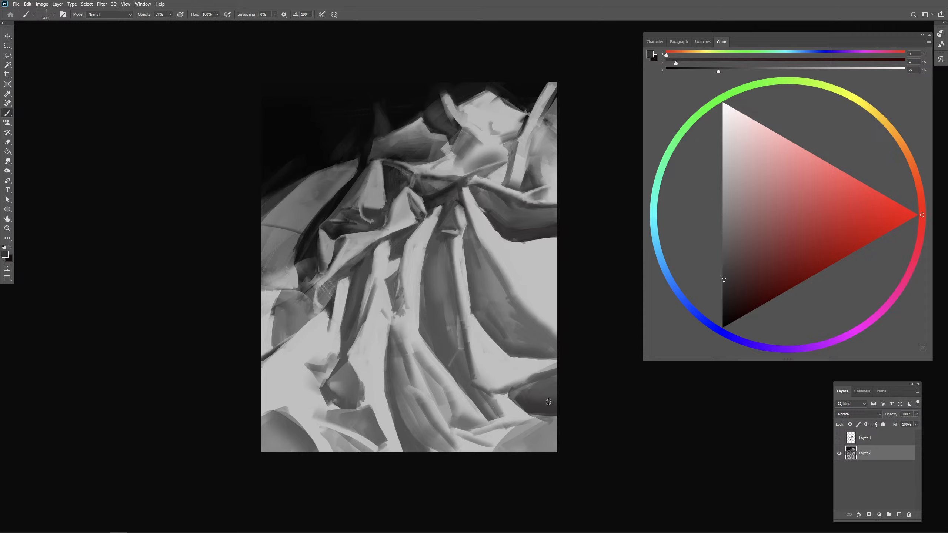
pyautogui.keyDown('alt'); pyautogui.click(547, 404); pyautogui.keyUp('alt')
# Step: Refine the narrow neck and upper tip of the rounded lower dark shape with alternating sampled dark and light greys
pyautogui.moveTo(360, 395)
pyautogui.mouseDown()
pyautogui.moveTo(326, 385)
pyautogui.moveTo(339, 377)
pyautogui.mouseUp()
pyautogui.moveTo(330, 376); pyautogui.dragTo(340, 370)
pyautogui.keyDown('alt'); pyautogui.click(344, 348); pyautogui.keyUp('alt')
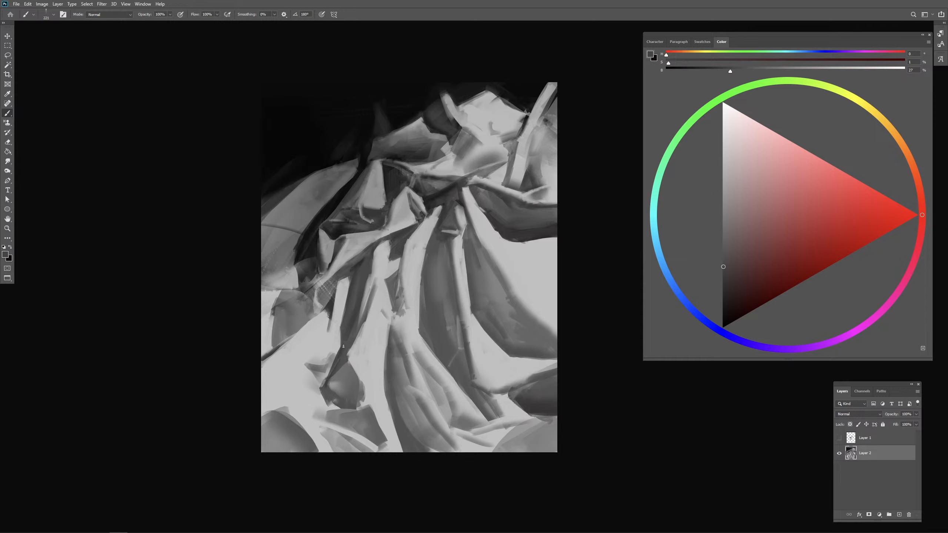
pyautogui.moveTo(339, 363)
pyautogui.mouseDown()
pyautogui.moveTo(326, 376)
pyautogui.moveTo(339, 365)
pyautogui.mouseUp()
pyautogui.keyDown('alt'); pyautogui.click(350, 353); pyautogui.keyUp('alt')
pyautogui.keyDown('alt'); pyautogui.click(348, 351); pyautogui.keyUp('alt')
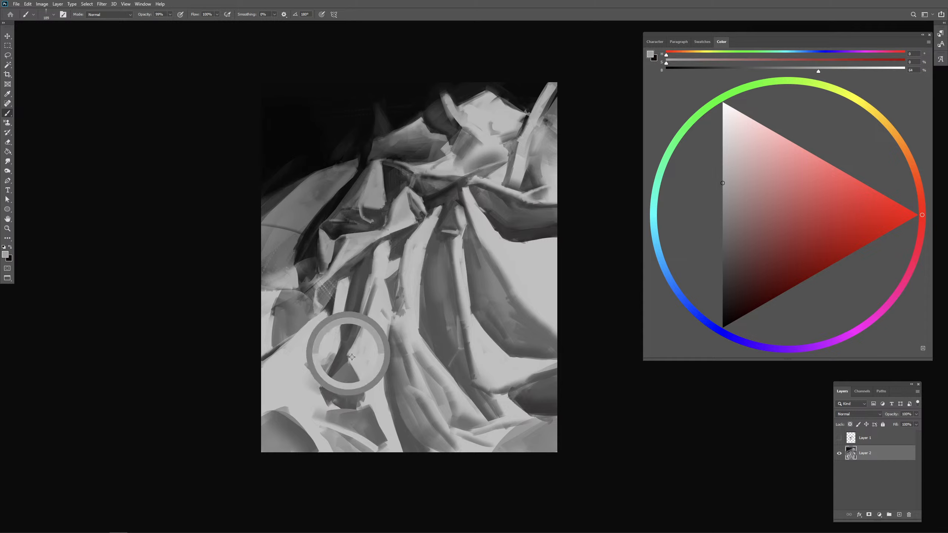
pyautogui.keyDown('alt'); pyautogui.click(348, 349); pyautogui.keyUp('alt')
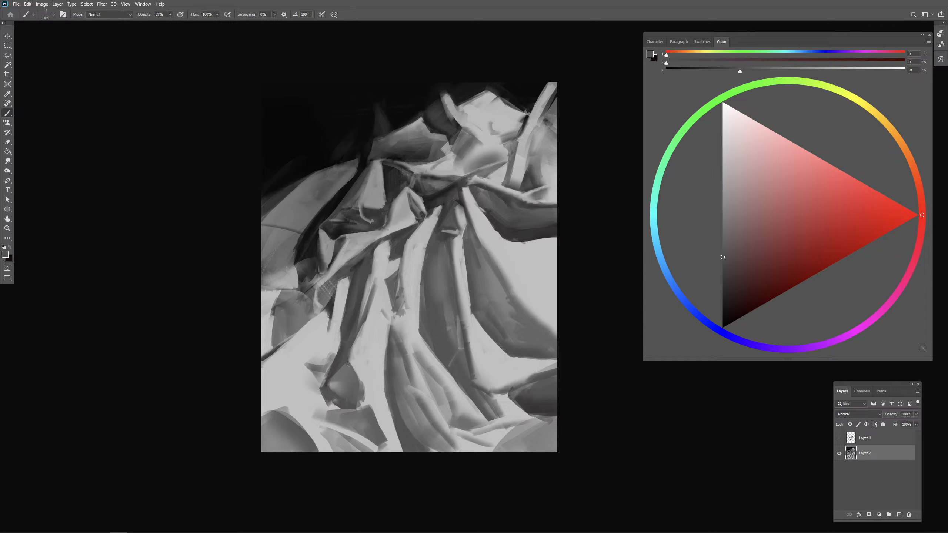
# Step: Smooth the outline of the rounded lower dark shape and deepen its left edge with a sampled dark grey
pyautogui.keyDown('alt'); pyautogui.rightClick(367, 392); pyautogui.keyUp('alt')
pyautogui.keyDown('alt'); pyautogui.rightClick(363, 381); pyautogui.keyUp('alt')
pyautogui.keyDown('alt'); pyautogui.rightClick(353, 384); pyautogui.keyUp('alt')
pyautogui.keyDown('alt'); pyautogui.click(334, 367); pyautogui.keyUp('alt')
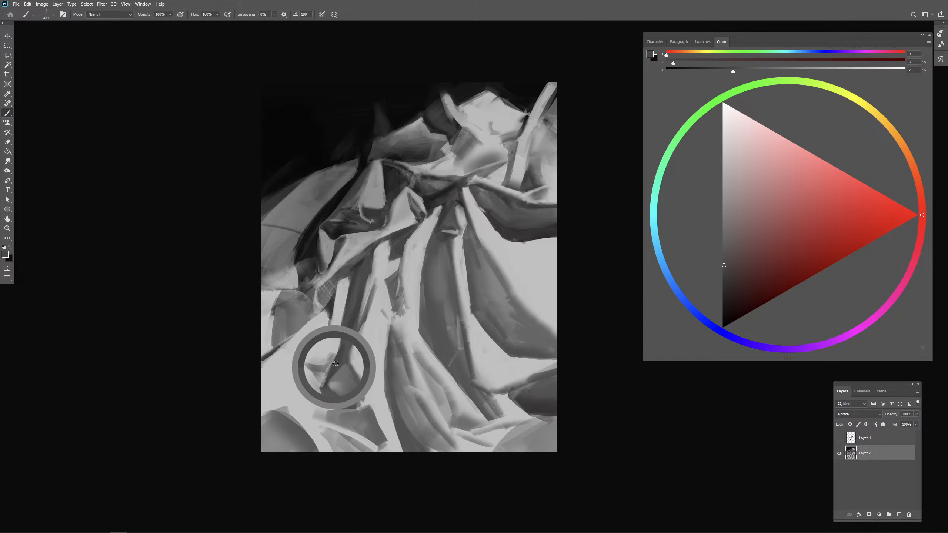
pyautogui.keyDown('alt'); pyautogui.click(332, 304); pyautogui.keyUp('alt')
pyautogui.keyDown('alt'); pyautogui.rightClick(331, 320); pyautogui.keyUp('alt')
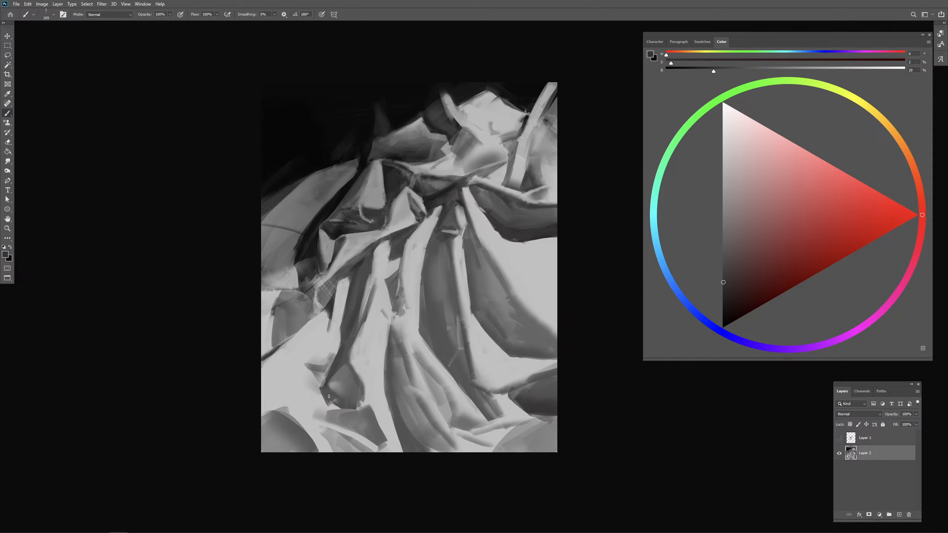
pyautogui.moveTo(325, 384); pyautogui.dragTo(332, 399)
# Step: Deepen the right side of the grey shadow patch in the canvas's bottom-left corner with a larger dark brush
pyautogui.keyDown('alt'); pyautogui.rightClick(351, 395); pyautogui.keyUp('alt')
pyautogui.keyDown('alt'); pyautogui.rightClick(302, 417); pyautogui.keyUp('alt')
pyautogui.keyDown('alt'); pyautogui.rightClick(303, 417); pyautogui.keyUp('alt')
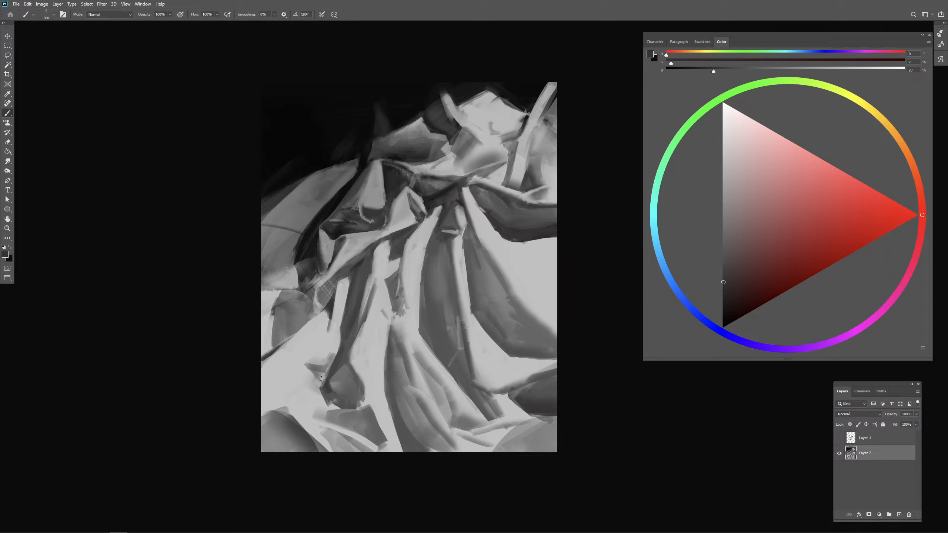
# Step: Broaden the crease left of the rounded dark shape into a soft grey plane, blending it with sampled lighter greys
pyautogui.keyDown('alt'); pyautogui.rightClick(311, 398); pyautogui.keyUp('alt')
pyautogui.keyDown('alt'); pyautogui.click(306, 371); pyautogui.keyUp('alt')
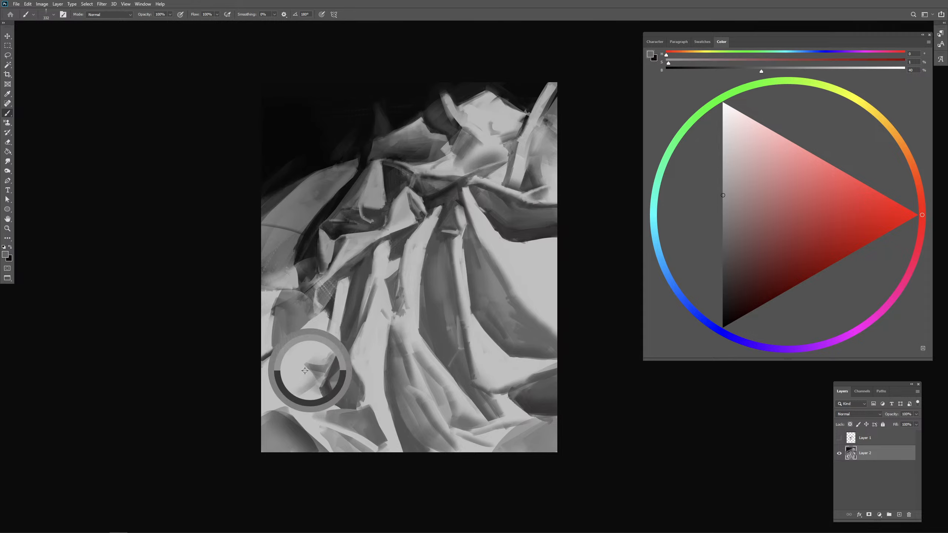
pyautogui.moveTo(300, 398)
pyautogui.mouseDown()
pyautogui.moveTo(295, 364)
pyautogui.moveTo(324, 370)
pyautogui.mouseUp()
pyautogui.keyDown('alt'); pyautogui.click(294, 350); pyautogui.keyUp('alt')
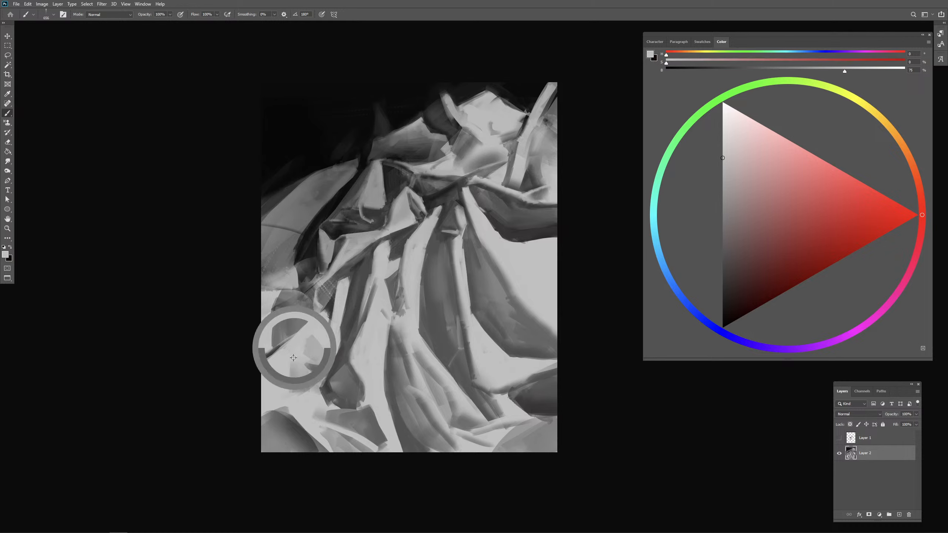
pyautogui.keyDown('alt'); pyautogui.rightClick(317, 367); pyautogui.keyUp('alt')
pyautogui.keyDown('alt'); pyautogui.click(316, 350); pyautogui.keyUp('alt')
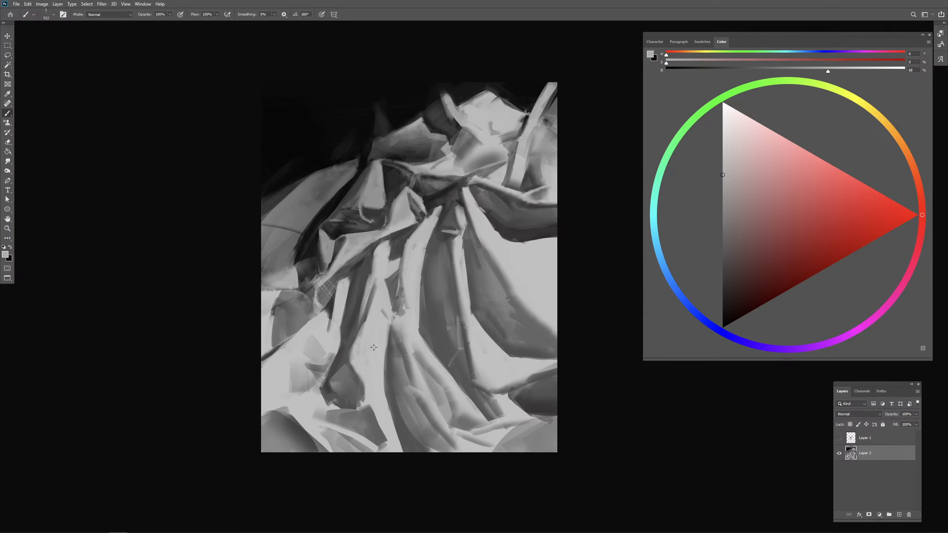
# Step: Clean up the lower end of the central light fold above the fold junction with sampled light greys and a smaller brush
pyautogui.keyDown('alt'); pyautogui.rightClick(374, 348); pyautogui.keyUp('alt')
pyautogui.keyDown('alt'); pyautogui.rightClick(415, 309); pyautogui.keyUp('alt')
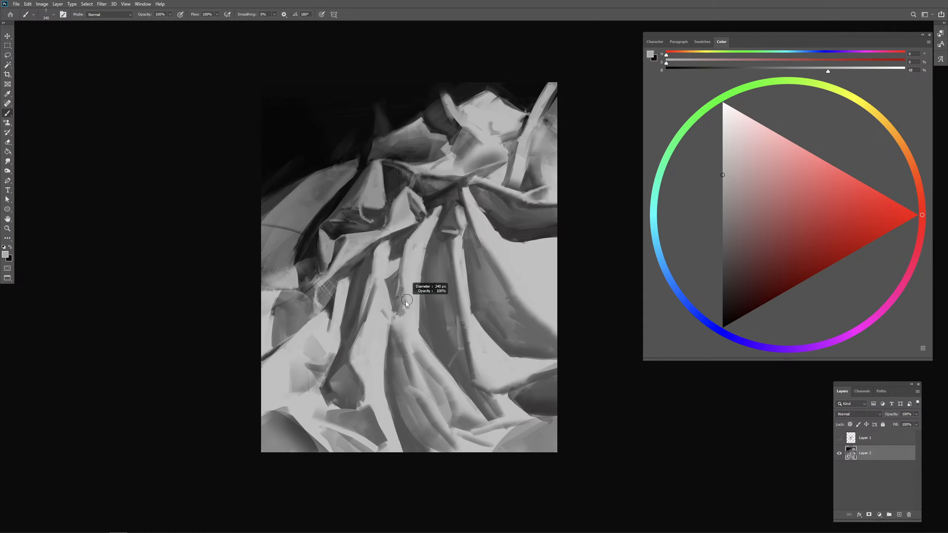
pyautogui.keyDown('alt'); pyautogui.click(413, 304); pyautogui.keyUp('alt')
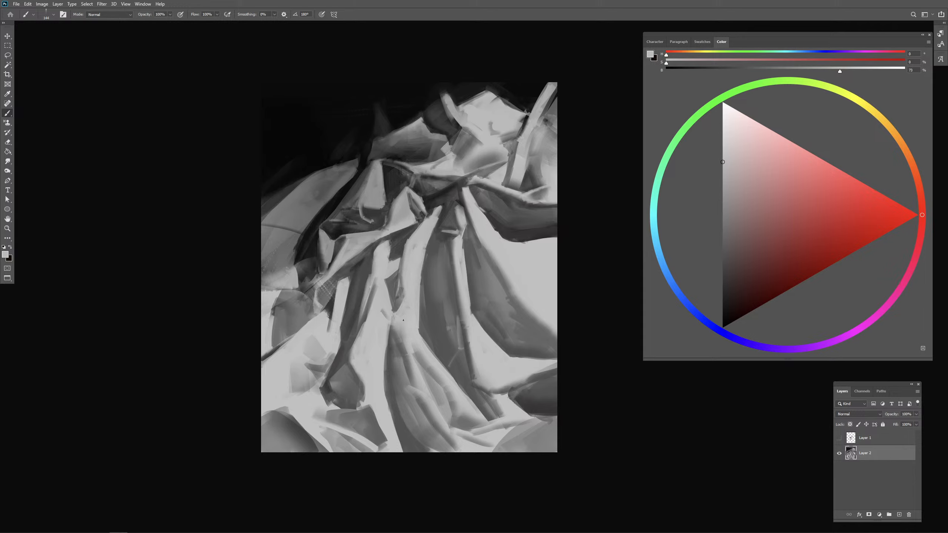
pyautogui.keyDown('alt'); pyautogui.click(401, 302); pyautogui.keyUp('alt')
pyautogui.keyDown('alt'); pyautogui.click(408, 299); pyautogui.keyUp('alt')
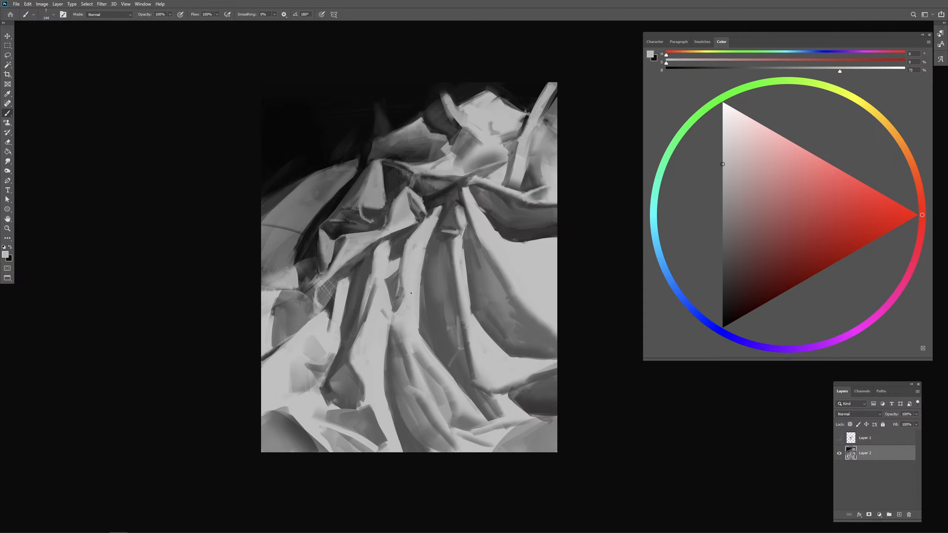
# Step: Paint a small mid-grey plane where the central light folds meet, tidying its edges with sampled light and mid greys
pyautogui.keyDown('alt'); pyautogui.click(394, 307); pyautogui.keyUp('alt')
pyautogui.keyDown('alt'); pyautogui.click(399, 326); pyautogui.keyUp('alt')
pyautogui.keyDown('alt'); pyautogui.click(387, 308); pyautogui.keyUp('alt')
pyautogui.keyDown('alt'); pyautogui.click(396, 328); pyautogui.keyUp('alt')
pyautogui.moveTo(391, 319)
pyautogui.mouseDown()
pyautogui.moveTo(387, 311)
pyautogui.moveTo(384, 325)
pyautogui.mouseUp()
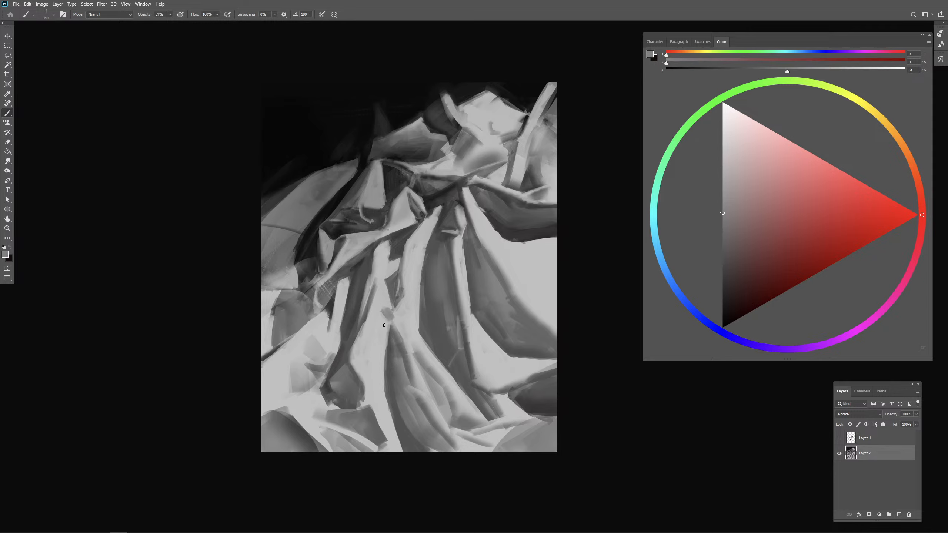
pyautogui.keyDown('alt'); pyautogui.click(383, 301); pyautogui.keyUp('alt')
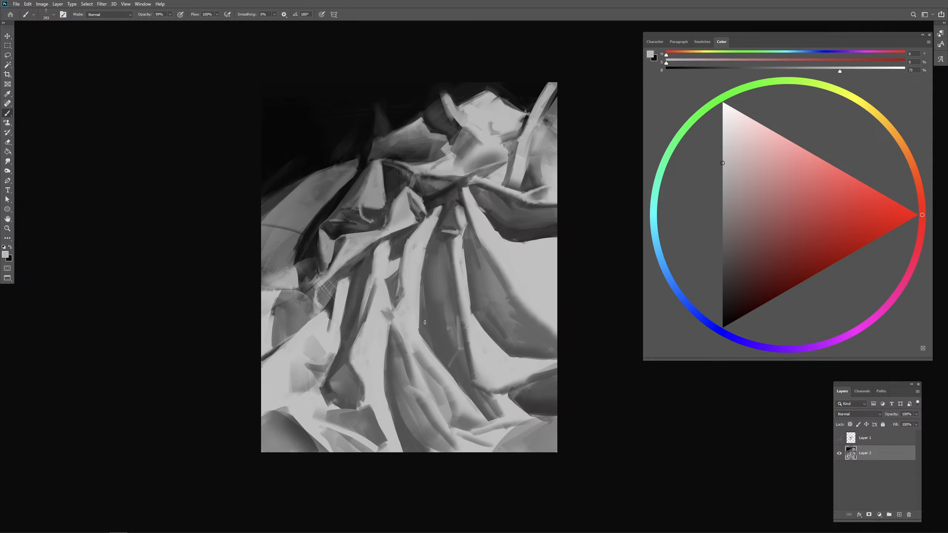
pyautogui.keyDown('alt'); pyautogui.click(405, 335); pyautogui.keyUp('alt')
pyautogui.moveTo(389, 318)
pyautogui.mouseDown()
pyautogui.moveTo(378, 320)
pyautogui.moveTo(389, 320)
pyautogui.mouseUp()
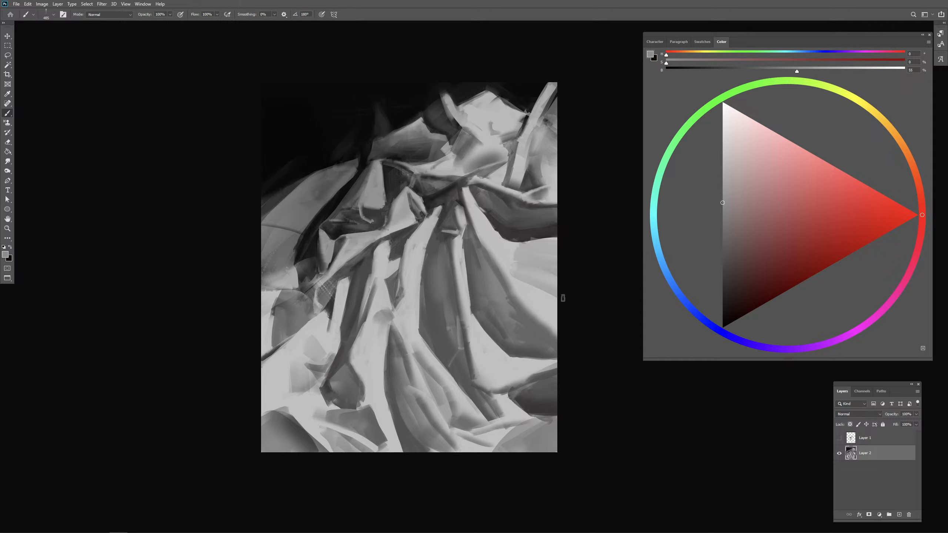
# Step: Shade the light area at the right edge beneath the dark fold with mid grey, blending it into the light ridge
pyautogui.keyDown('alt'); pyautogui.click(552, 263); pyautogui.keyUp('alt')
pyautogui.moveTo(556, 280)
pyautogui.mouseDown()
pyautogui.moveTo(588, 286)
pyautogui.moveTo(559, 257)
pyautogui.moveTo(569, 253)
pyautogui.moveTo(535, 280)
pyautogui.moveTo(517, 276)
pyautogui.moveTo(540, 281)
pyautogui.mouseUp()
pyautogui.keyDown('alt'); pyautogui.click(529, 288); pyautogui.keyUp('alt')
pyautogui.keyDown('alt'); pyautogui.click(546, 279); pyautogui.keyUp('alt')
pyautogui.keyDown('alt'); pyautogui.click(536, 293); pyautogui.keyUp('alt')
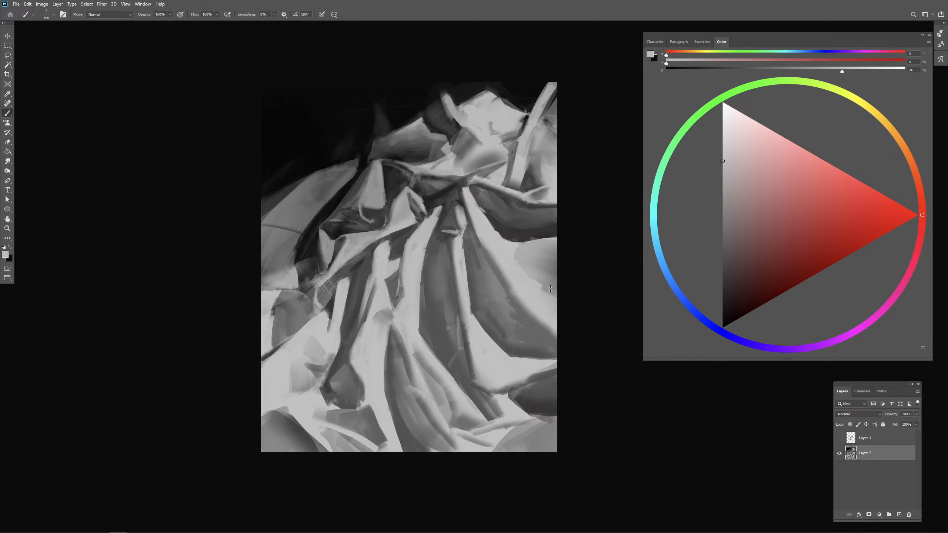
pyautogui.keyDown('alt'); pyautogui.click(550, 289); pyautogui.keyUp('alt')
pyautogui.moveTo(545, 281); pyautogui.dragTo(551, 304)
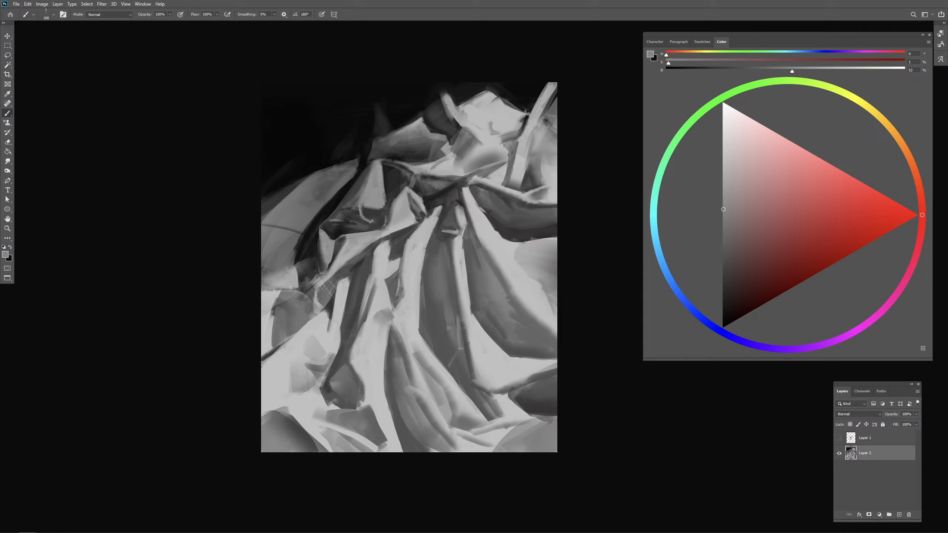
# Step: Sharpen the upper left edge of the long right-hand light ridge with sampled light greys
pyautogui.keyDown('alt'); pyautogui.click(502, 242); pyautogui.keyUp('alt')
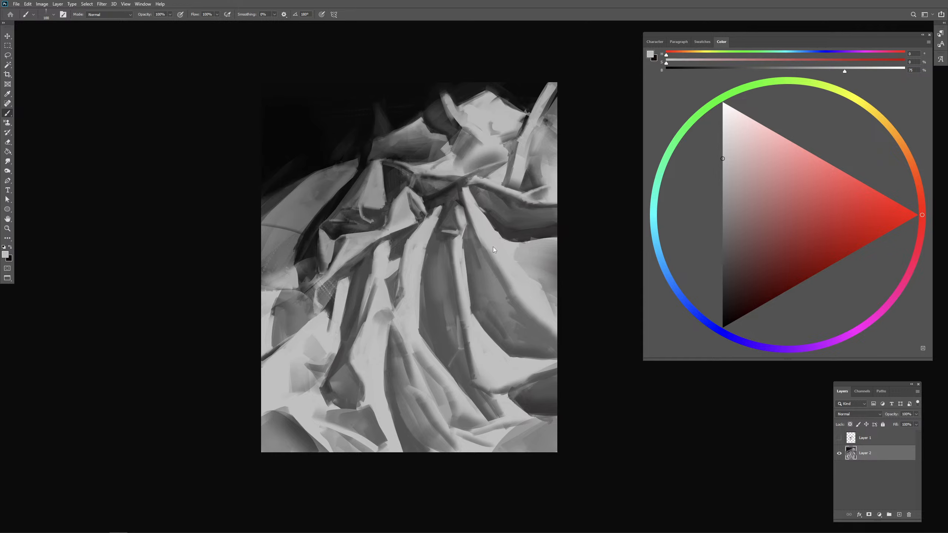
pyautogui.moveTo(486, 238); pyautogui.dragTo(466, 206)
pyautogui.moveTo(467, 214); pyautogui.dragTo(472, 219)
pyautogui.keyDown('alt'); pyautogui.click(528, 254); pyautogui.keyUp('alt')
pyautogui.moveTo(474, 217); pyautogui.dragTo(467, 216)
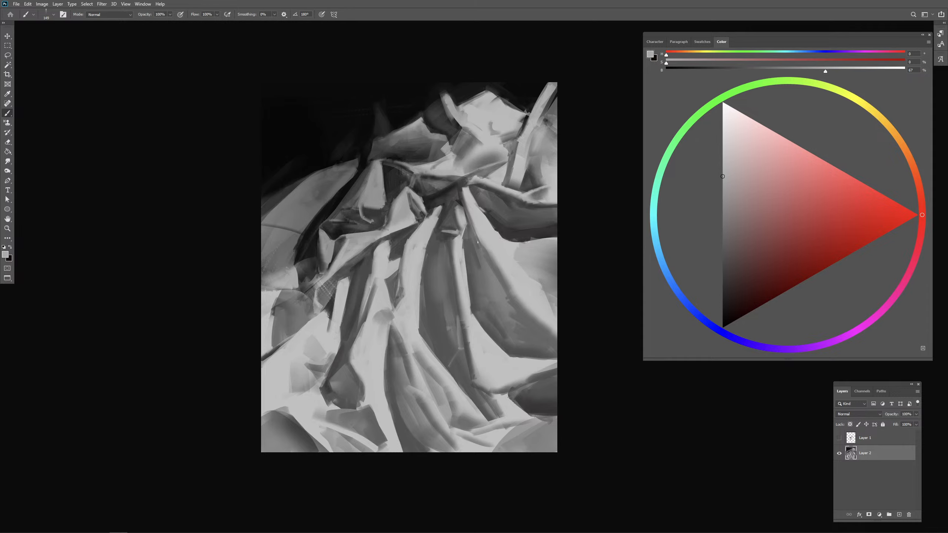
pyautogui.moveTo(477, 242); pyautogui.dragTo(485, 261)
pyautogui.moveTo(503, 273); pyautogui.dragTo(498, 278)
# Step: Brush faint dark grey streaks across the black background with tones sampled around the top folds
pyautogui.keyDown('alt'); pyautogui.click(450, 102); pyautogui.keyUp('alt')
pyautogui.moveTo(443, 92)
pyautogui.mouseDown()
pyautogui.moveTo(452, 104)
pyautogui.moveTo(443, 84)
pyautogui.moveTo(463, 106)
pyautogui.moveTo(415, 118)
pyautogui.moveTo(400, 110)
pyautogui.moveTo(406, 93)
pyautogui.moveTo(375, 109)
pyautogui.moveTo(388, 112)
pyautogui.moveTo(279, 160)
pyautogui.mouseUp()
pyautogui.keyDown('alt'); pyautogui.click(460, 98); pyautogui.keyUp('alt')
pyautogui.keyDown('alt'); pyautogui.click(450, 103); pyautogui.keyUp('alt')
pyautogui.keyDown('alt'); pyautogui.click(433, 93); pyautogui.keyUp('alt')
pyautogui.keyDown('alt'); pyautogui.click(438, 104); pyautogui.keyUp('alt')
pyautogui.keyDown('alt'); pyautogui.click(424, 102); pyautogui.keyUp('alt')
pyautogui.keyDown('alt'); pyautogui.click(434, 110); pyautogui.keyUp('alt')
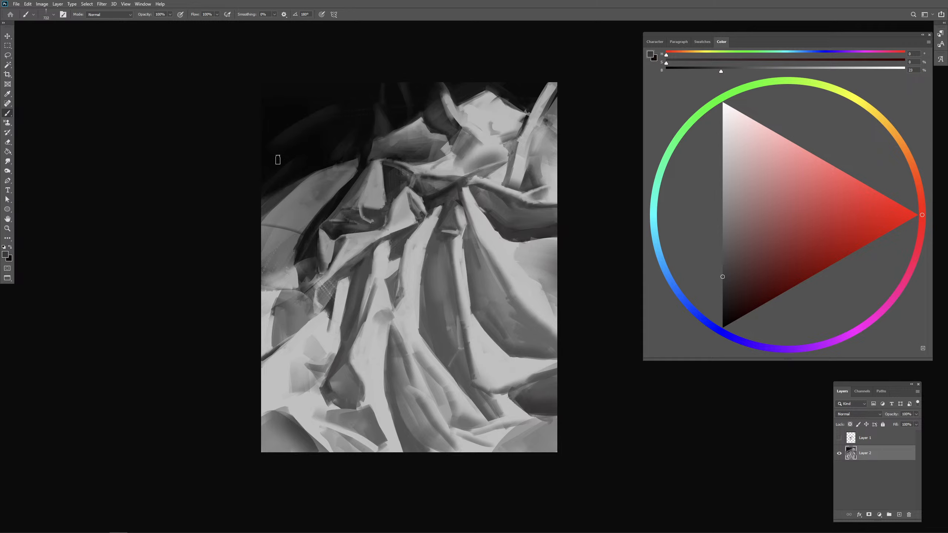
# Step: Blend the streaks in the upper-left background using sampled blacks and very dark greys
pyautogui.keyDown('alt'); pyautogui.click(298, 103); pyautogui.keyUp('alt')
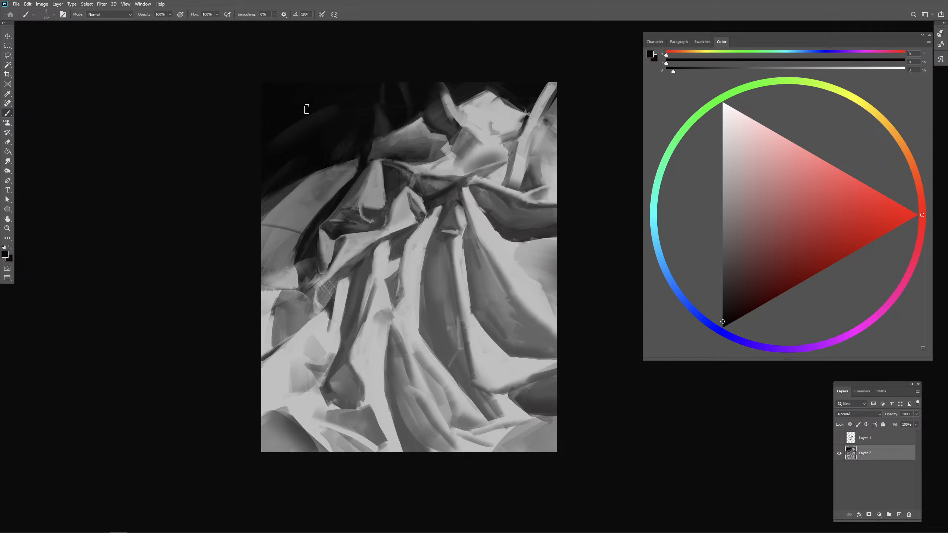
pyautogui.keyDown('alt'); pyautogui.click(314, 121); pyautogui.keyUp('alt')
pyautogui.moveTo(310, 154); pyautogui.dragTo(300, 154)
pyautogui.keyDown('alt'); pyautogui.click(279, 110); pyautogui.keyUp('alt')
pyautogui.keyDown('alt'); pyautogui.click(304, 142); pyautogui.keyUp('alt')
pyautogui.keyDown('alt'); pyautogui.click(313, 118); pyautogui.keyUp('alt')
pyautogui.keyDown('alt'); pyautogui.click(313, 125); pyautogui.keyUp('alt')
pyautogui.moveTo(299, 132)
pyautogui.mouseDown()
pyautogui.moveTo(354, 102)
pyautogui.moveTo(307, 131)
pyautogui.moveTo(304, 162)
pyautogui.moveTo(284, 158)
pyautogui.mouseUp()
pyautogui.keyDown('alt'); pyautogui.click(295, 127); pyautogui.keyUp('alt')
pyautogui.keyDown('alt'); pyautogui.click(327, 168); pyautogui.keyUp('alt')
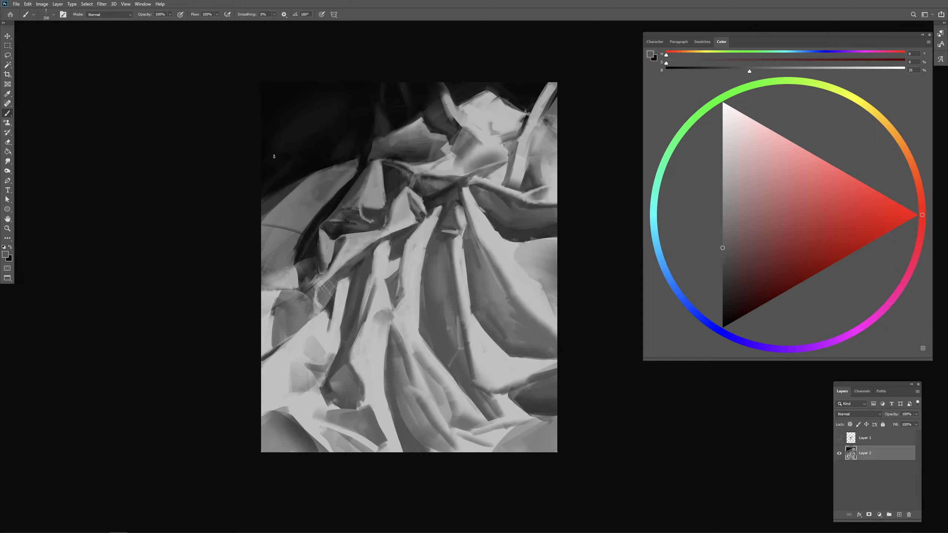
# Step: Redefine the upper edge of the grey left-hand fold against the background with sampled black and mid grey
pyautogui.keyDown('alt'); pyautogui.click(313, 167); pyautogui.keyUp('alt')
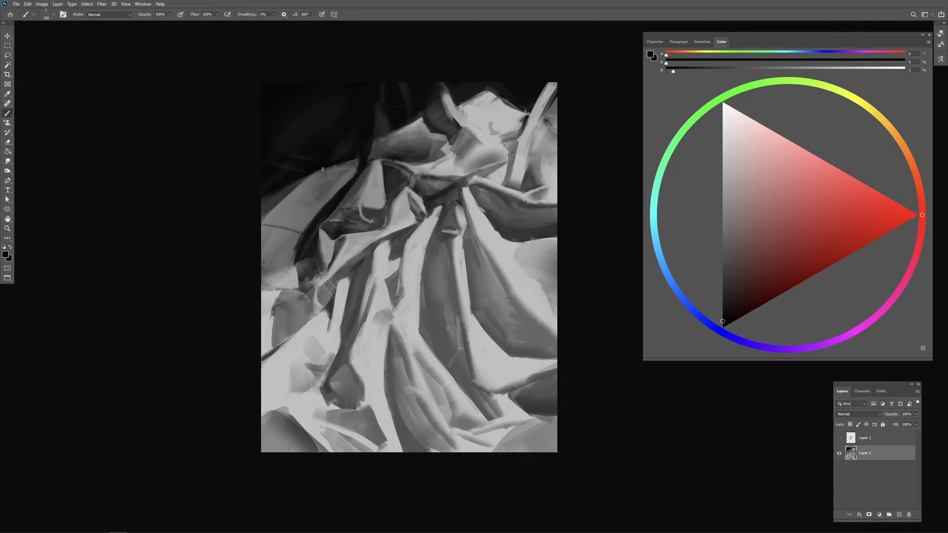
pyautogui.moveTo(337, 170)
pyautogui.mouseDown()
pyautogui.moveTo(349, 160)
pyautogui.moveTo(293, 189)
pyautogui.mouseUp()
pyautogui.keyDown('alt'); pyautogui.click(290, 187); pyautogui.keyUp('alt')
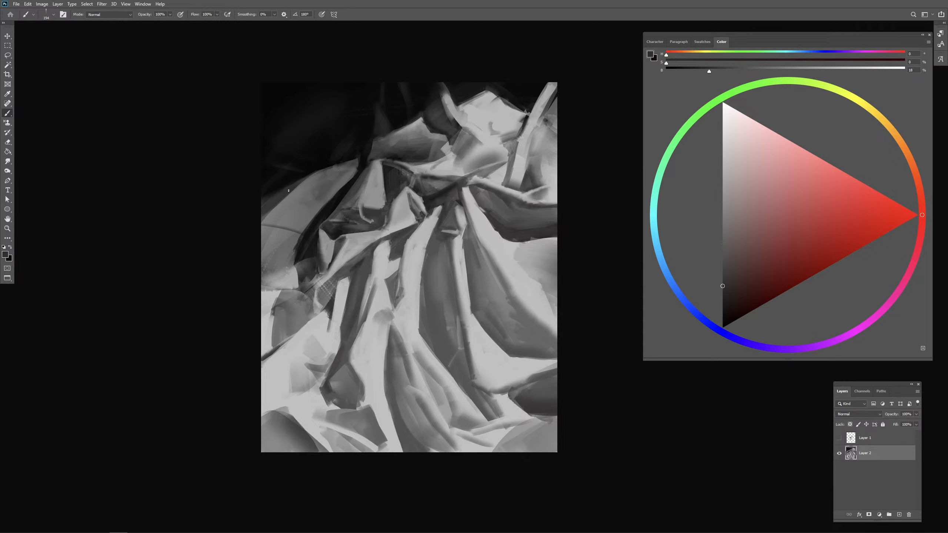
pyautogui.keyDown('alt'); pyautogui.click(288, 190); pyautogui.keyUp('alt')
pyautogui.rightClick(293, 195)
pyautogui.keyDown('alt'); pyautogui.rightClick(293, 198); pyautogui.keyUp('alt')
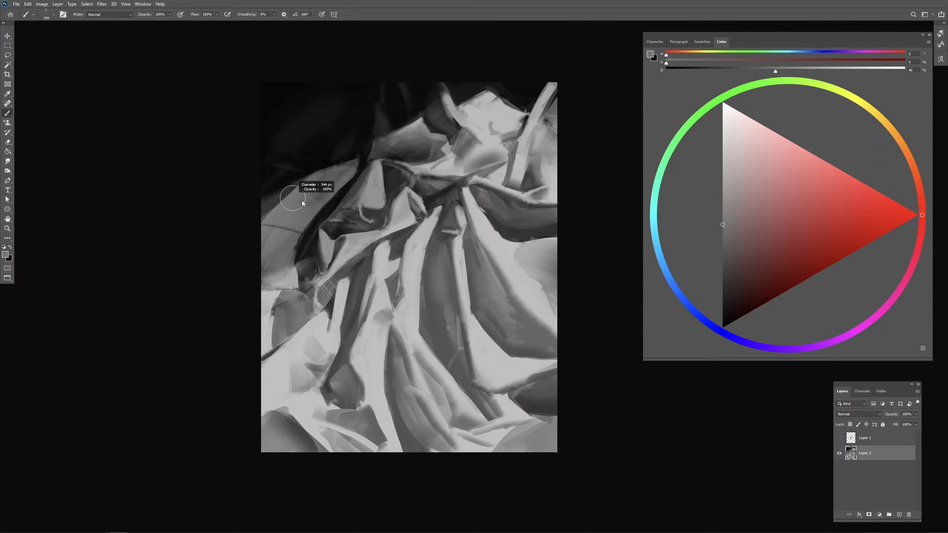
pyautogui.moveTo(302, 203)
pyautogui.mouseDown()
pyautogui.moveTo(315, 191)
pyautogui.moveTo(286, 194)
pyautogui.moveTo(291, 181)
pyautogui.mouseUp()
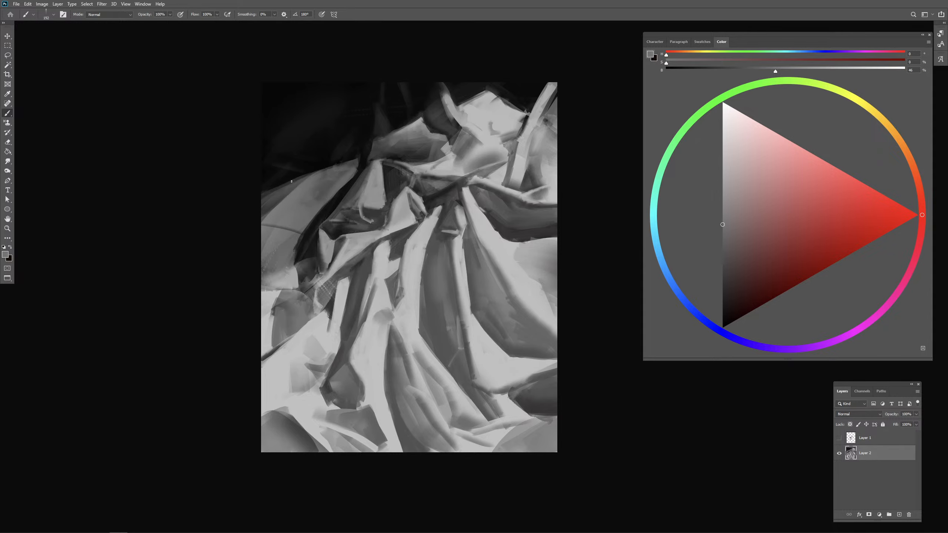
# Step: Deepen the dark gap between the grey left-hand fold and the central folds with near-black strokes down to the light strip
pyautogui.keyDown('alt'); pyautogui.click(316, 168); pyautogui.keyUp('alt')
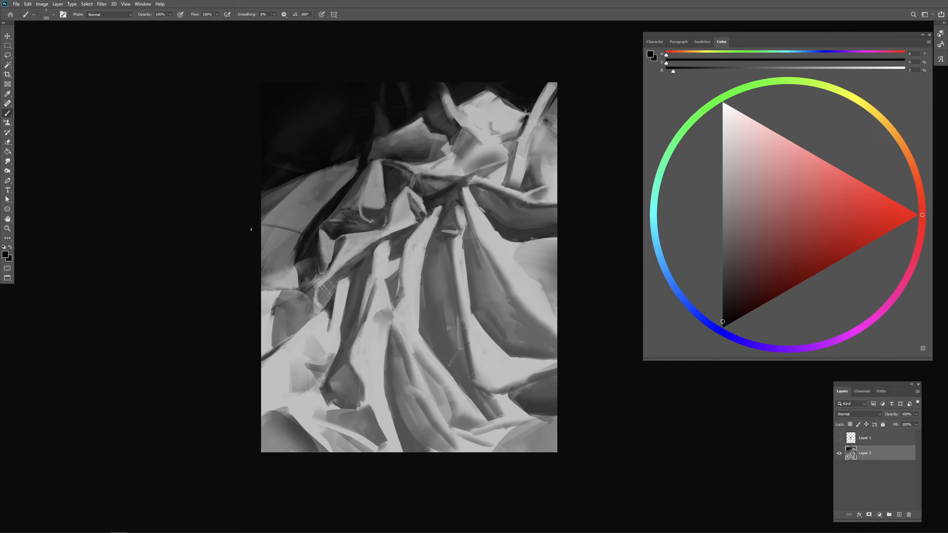
pyautogui.moveTo(354, 183); pyautogui.dragTo(350, 186)
pyautogui.keyDown('alt'); pyautogui.click(361, 167); pyautogui.keyUp('alt')
pyautogui.keyDown('alt'); pyautogui.click(359, 148); pyautogui.keyUp('alt')
pyautogui.moveTo(358, 162); pyautogui.dragTo(346, 191)
pyautogui.moveTo(302, 244)
pyautogui.mouseDown()
pyautogui.moveTo(299, 256)
pyautogui.moveTo(317, 238)
pyautogui.moveTo(300, 259)
pyautogui.moveTo(298, 294)
pyautogui.mouseUp()
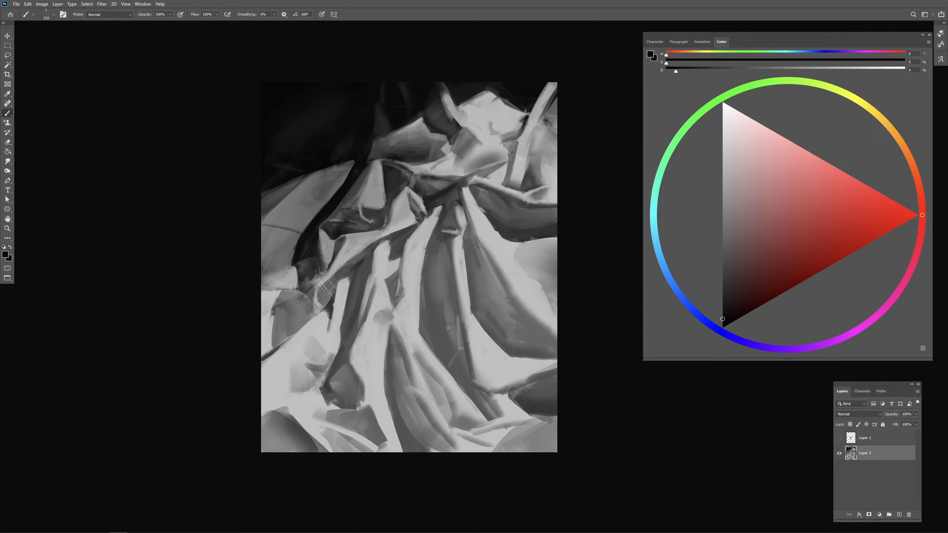
pyautogui.moveTo(323, 316); pyautogui.dragTo(332, 302)
# Step: Rework the light cloth at the right edge, just below the dark upper-right fold, with sampled black, mid and light greys
pyautogui.press(']')
pyautogui.moveTo(499, 228); pyautogui.dragTo(516, 243)
pyautogui.keyDown('alt'); pyautogui.click(522, 250); pyautogui.keyUp('alt')
pyautogui.keyDown('alt'); pyautogui.click(548, 254); pyautogui.keyUp('alt')
pyautogui.keyDown('alt'); pyautogui.rightClick(544, 258); pyautogui.keyUp('alt')
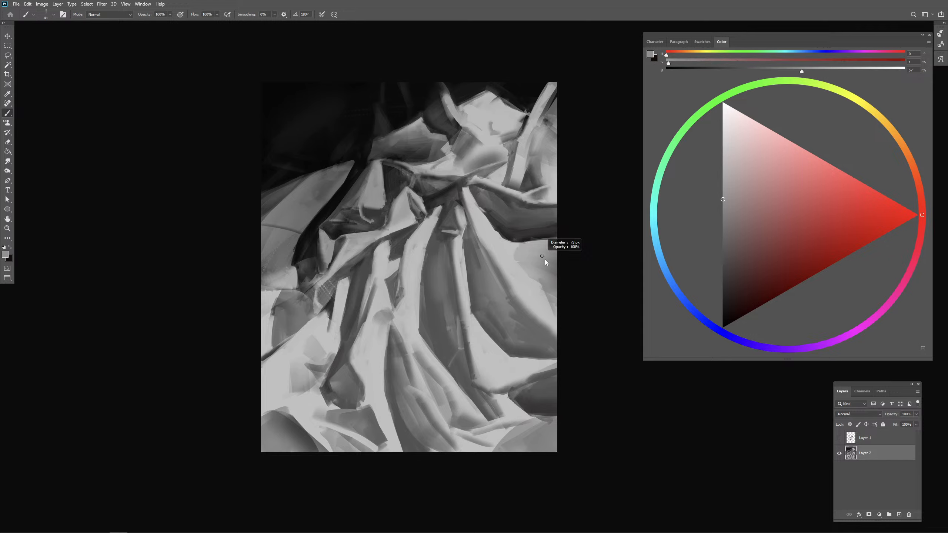
pyautogui.keyDown('alt'); pyautogui.click(555, 260); pyautogui.keyUp('alt')
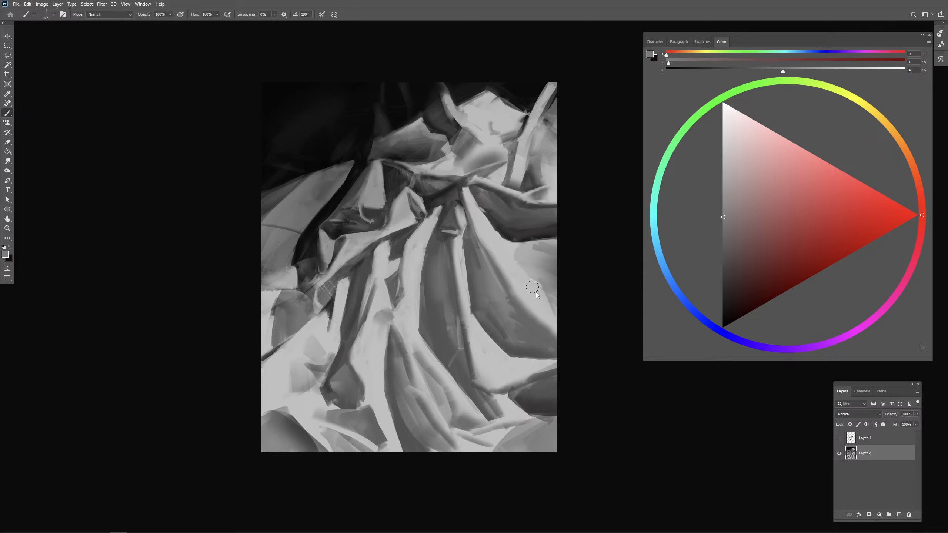
pyautogui.keyDown('alt'); pyautogui.click(536, 288); pyautogui.keyUp('alt')
pyautogui.keyDown('alt'); pyautogui.rightClick(537, 286); pyautogui.keyUp('alt')
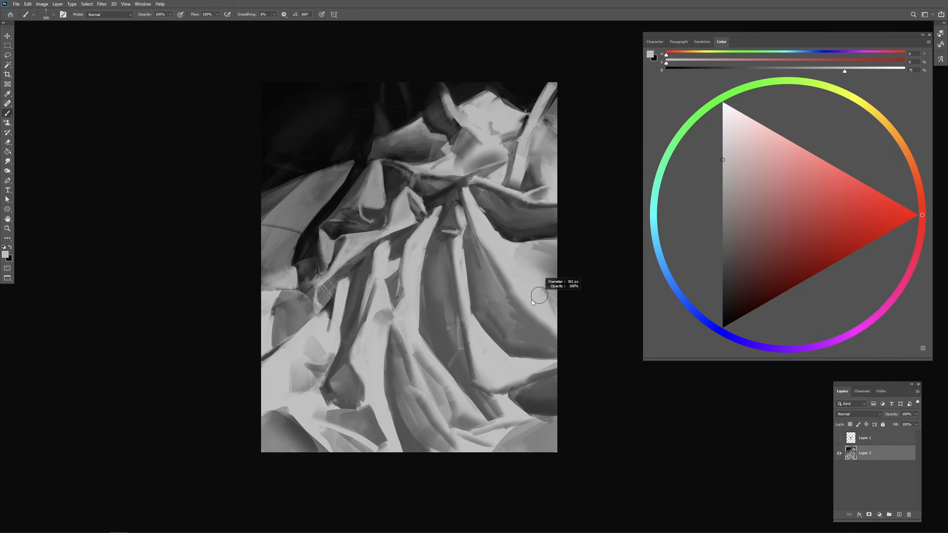
# Step: Paint a thin light grey highlight streak across the upper part of the shadowed hollow in the right-hand fold
pyautogui.keyDown('alt'); pyautogui.click(507, 294); pyautogui.keyUp('alt')
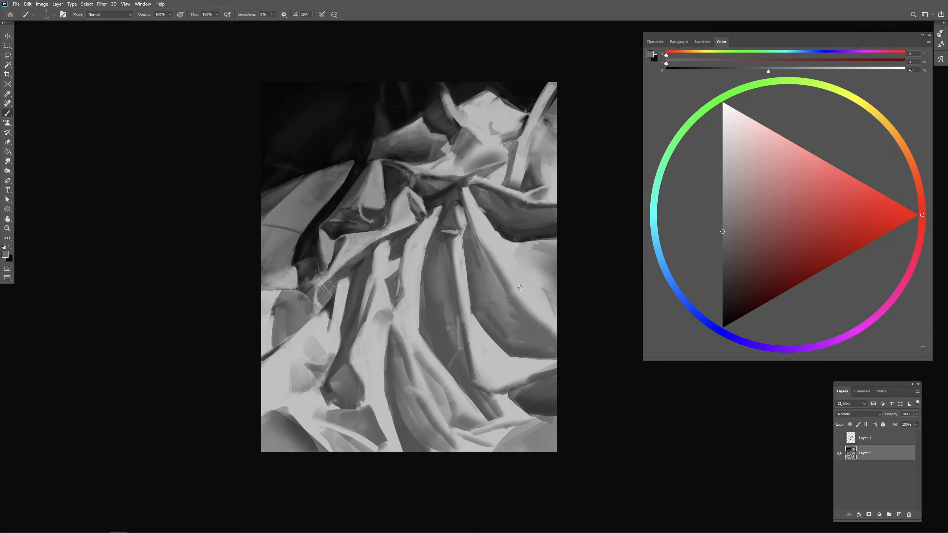
pyautogui.keyDown('alt'); pyautogui.rightClick(521, 287); pyautogui.keyUp('alt')
pyautogui.keyDown('alt'); pyautogui.rightClick(491, 283); pyautogui.keyUp('alt')
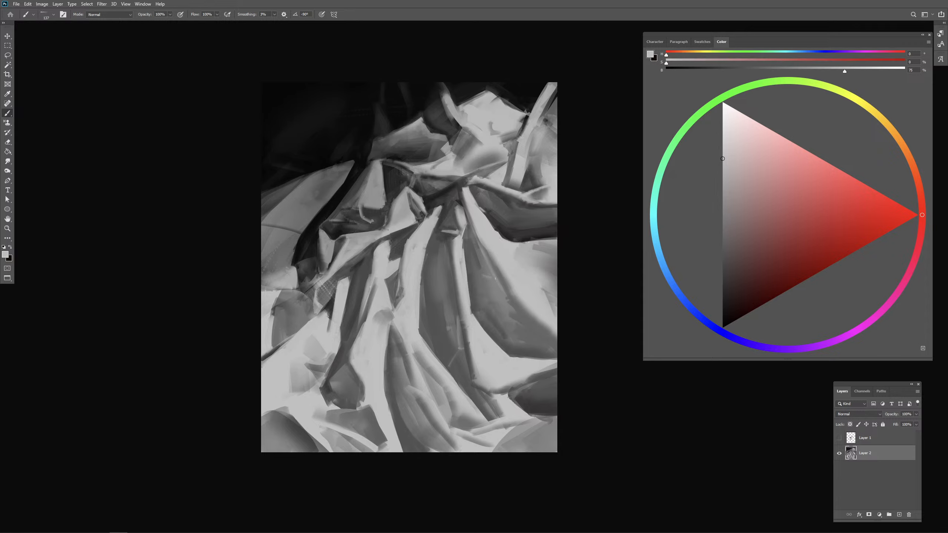
pyautogui.keyDown('alt'); pyautogui.rightClick(493, 280); pyautogui.keyUp('alt')
pyautogui.moveTo(482, 278); pyautogui.dragTo(495, 284)
pyautogui.moveTo(497, 284); pyautogui.dragTo(508, 287)
pyautogui.keyDown('alt'); pyautogui.click(519, 297); pyautogui.keyUp('alt')
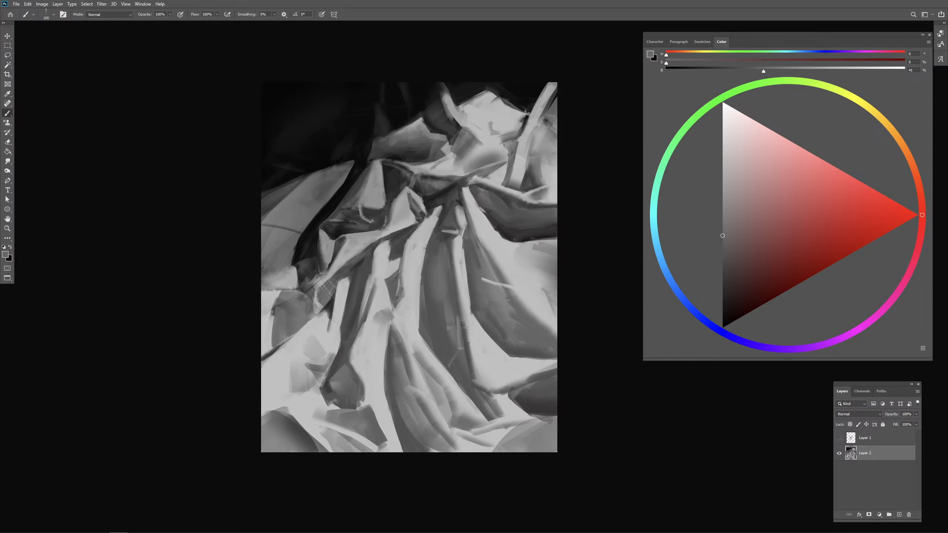
# Step: Rotate the brush tip and blend the shadow beneath the new highlight streak with sampled mid greys
pyautogui.keyDown('alt'); pyautogui.click(512, 296); pyautogui.keyUp('alt')
pyautogui.keyDown('alt'); pyautogui.click(510, 299); pyautogui.keyUp('alt')
pyautogui.hotkey('shift', 'Left')
pyautogui.hotkey('shift', 'Left')
pyautogui.hotkey('shift', 'Left')
pyautogui.hotkey('shift', 'Left')
pyautogui.hotkey('shift', 'Left')
pyautogui.hotkey('shift', 'Left')
pyautogui.hotkey('shift', 'Left')
pyautogui.hotkey('shift', 'Left')
pyautogui.hotkey('shift', 'Left')
pyautogui.hotkey('shift', 'Left')
pyautogui.hotkey('shift', 'Left')
pyautogui.hotkey('shift', 'Left')
pyautogui.keyDown('alt'); pyautogui.click(507, 299); pyautogui.keyUp('alt')
pyautogui.keyDown('alt'); pyautogui.rightClick(502, 305); pyautogui.keyUp('alt')
pyautogui.keyDown('alt'); pyautogui.click(491, 318); pyautogui.keyUp('alt')
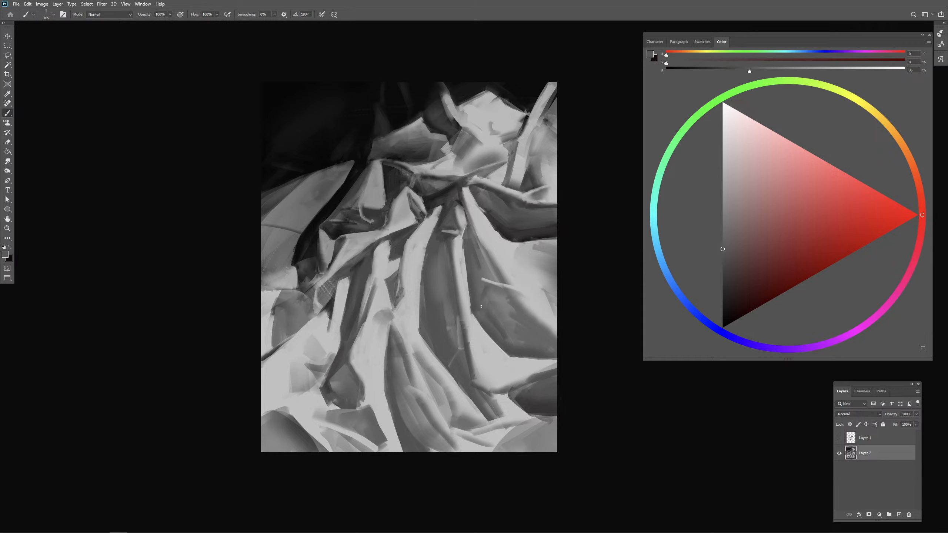
# Step: Darken the narrow shadow around the inner end of the highlight streak with sampled dark and mid greys
pyautogui.keyDown('alt'); pyautogui.click(480, 276); pyautogui.keyUp('alt')
pyautogui.keyDown('alt'); pyautogui.click(488, 288); pyautogui.keyUp('alt')
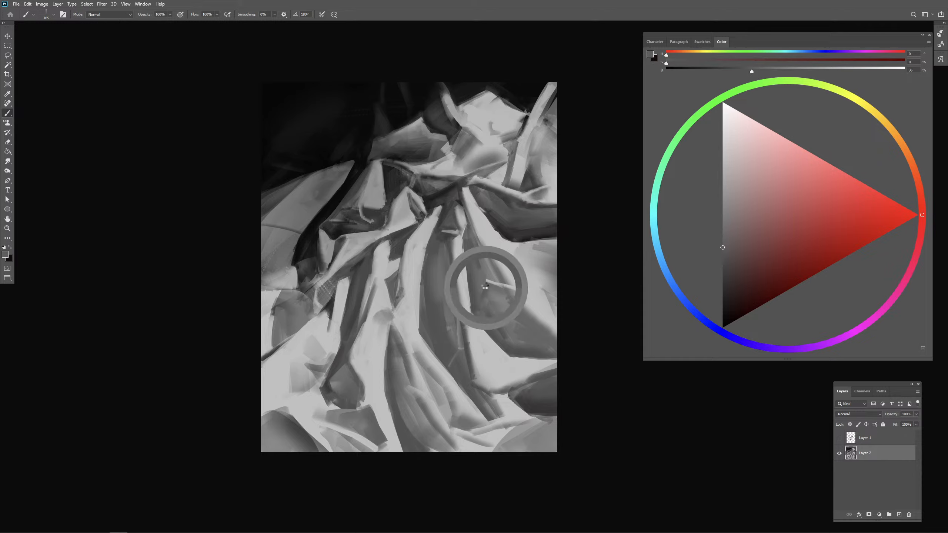
pyautogui.keyDown('alt'); pyautogui.click(486, 287); pyautogui.keyUp('alt')
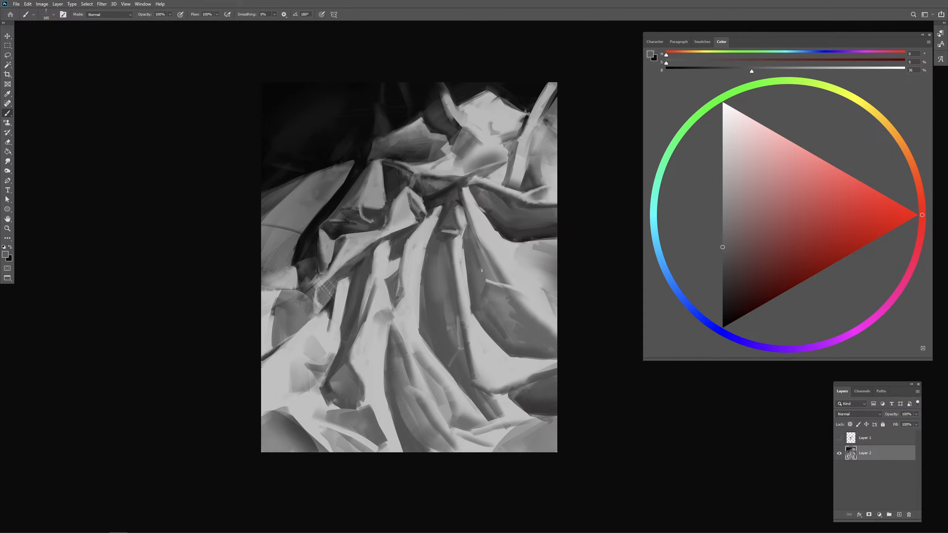
pyautogui.keyDown('alt'); pyautogui.click(444, 209); pyautogui.keyUp('alt')
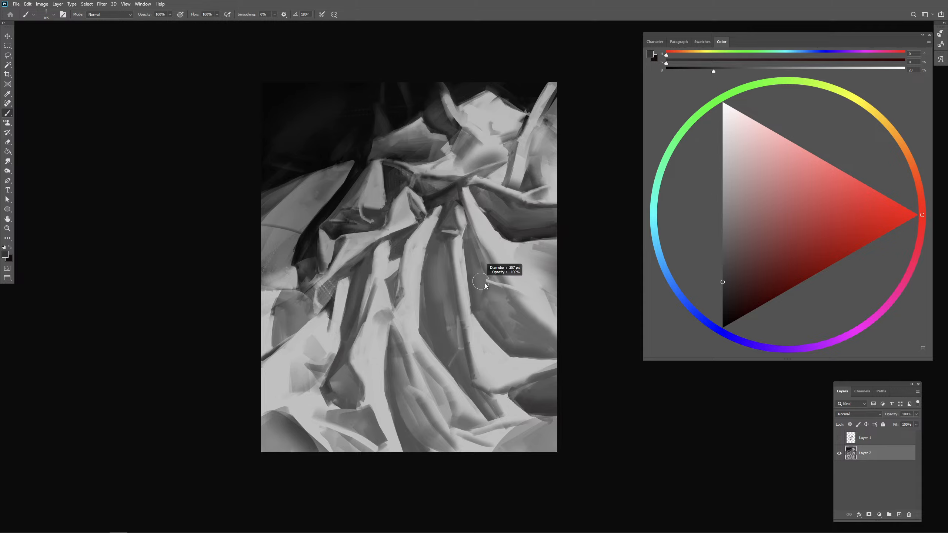
pyautogui.keyDown('alt'); pyautogui.click(493, 294); pyautogui.keyUp('alt')
pyautogui.moveTo(493, 295); pyautogui.dragTo(480, 291)
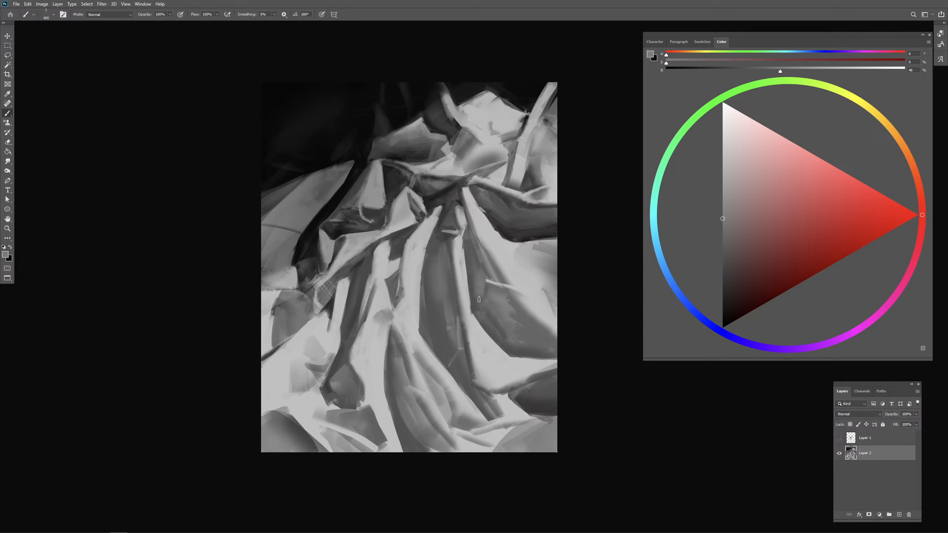
pyautogui.keyDown('alt'); pyautogui.click(472, 260); pyautogui.keyUp('alt')
pyautogui.keyDown('alt'); pyautogui.click(511, 267); pyautogui.keyUp('alt')
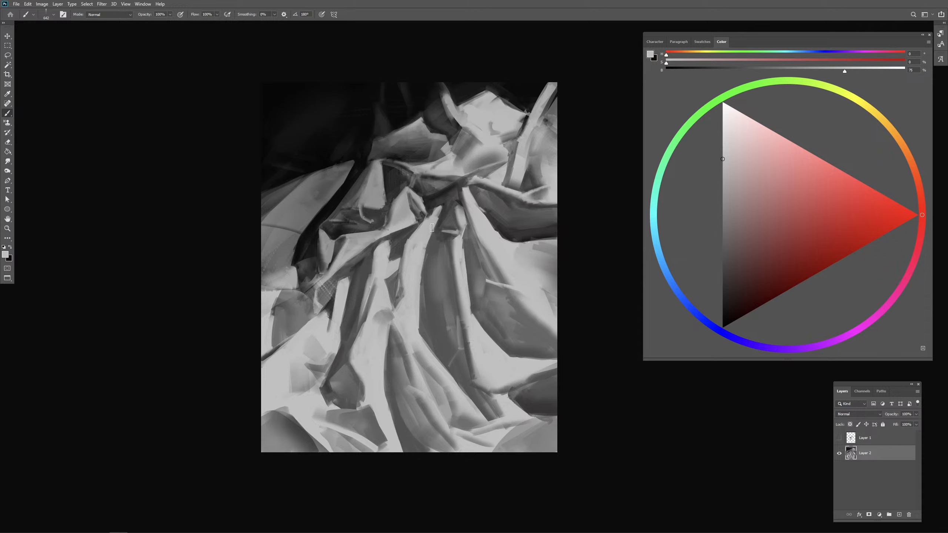
# Step: Refine the upper tip of the light central fold and the dark knot above it with sampled light, dark and mid greys
pyautogui.keyDown('alt'); pyautogui.click(430, 221); pyautogui.keyUp('alt')
pyautogui.moveTo(428, 222)
pyautogui.mouseDown()
pyautogui.moveTo(419, 221)
pyautogui.moveTo(431, 221)
pyautogui.mouseUp()
pyautogui.moveTo(429, 213); pyautogui.dragTo(425, 212)
pyautogui.keyDown('alt'); pyautogui.click(425, 202); pyautogui.keyUp('alt')
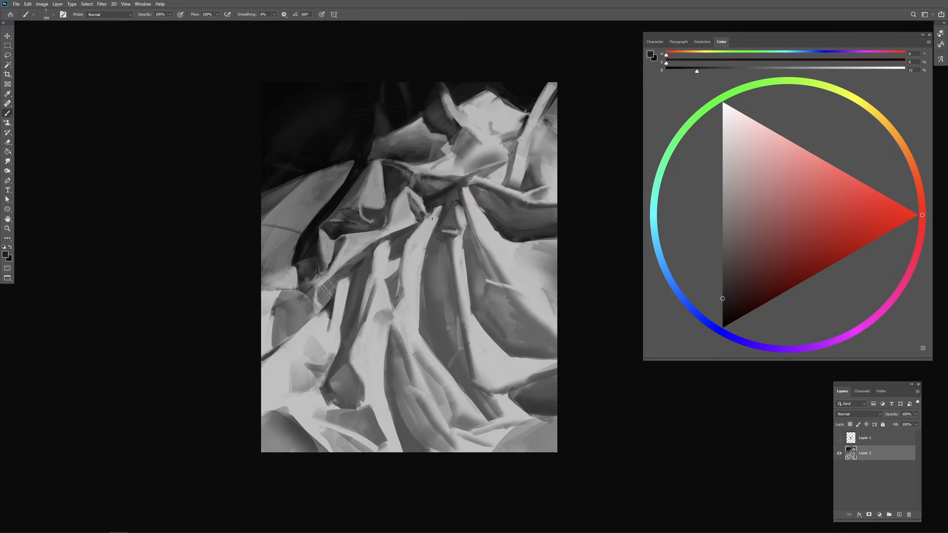
pyautogui.moveTo(432, 219); pyautogui.dragTo(430, 218)
pyautogui.keyDown('alt'); pyautogui.click(426, 203); pyautogui.keyUp('alt')
pyautogui.keyDown('alt'); pyautogui.click(431, 194); pyautogui.keyUp('alt')
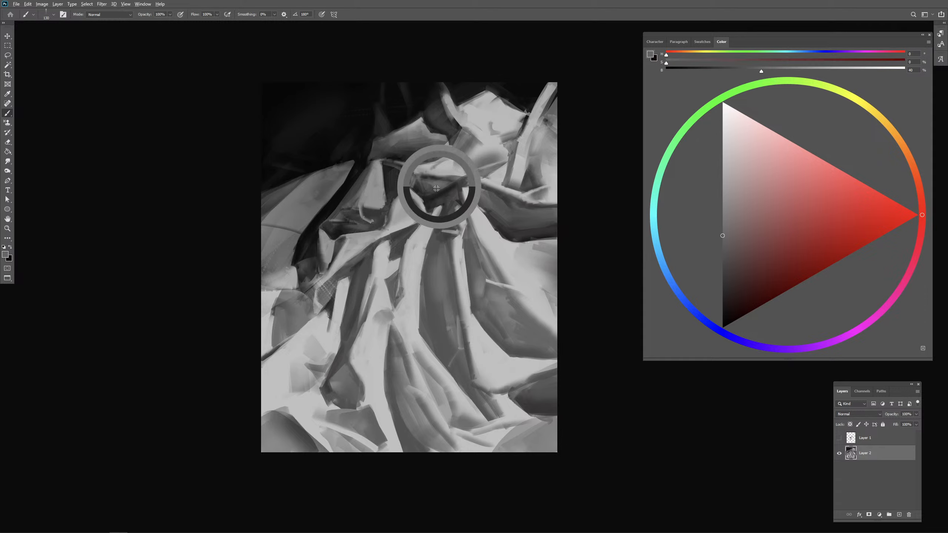
pyautogui.moveTo(436, 188); pyautogui.dragTo(432, 194)
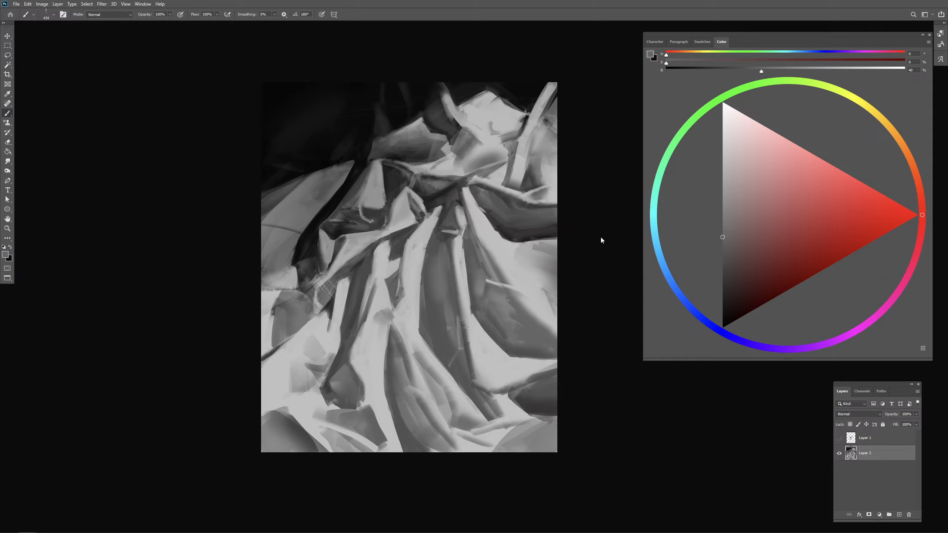
# Step: Soften the small pointed fold left of centre and its shadowed right side with sampled mid and light greys
pyautogui.moveTo(367, 205)
pyautogui.mouseDown()
pyautogui.moveTo(361, 199)
pyautogui.moveTo(337, 223)
pyautogui.mouseUp()
pyautogui.moveTo(364, 179)
pyautogui.mouseDown()
pyautogui.moveTo(340, 227)
pyautogui.moveTo(343, 217)
pyautogui.moveTo(362, 220)
pyautogui.moveTo(352, 210)
pyautogui.moveTo(373, 221)
pyautogui.moveTo(364, 212)
pyautogui.moveTo(381, 206)
pyautogui.mouseUp()
pyautogui.keyDown('alt'); pyautogui.click(365, 214); pyautogui.keyUp('alt')
pyautogui.keyDown('alt'); pyautogui.click(369, 213); pyautogui.keyUp('alt')
pyautogui.keyDown('alt'); pyautogui.click(381, 196); pyautogui.keyUp('alt')
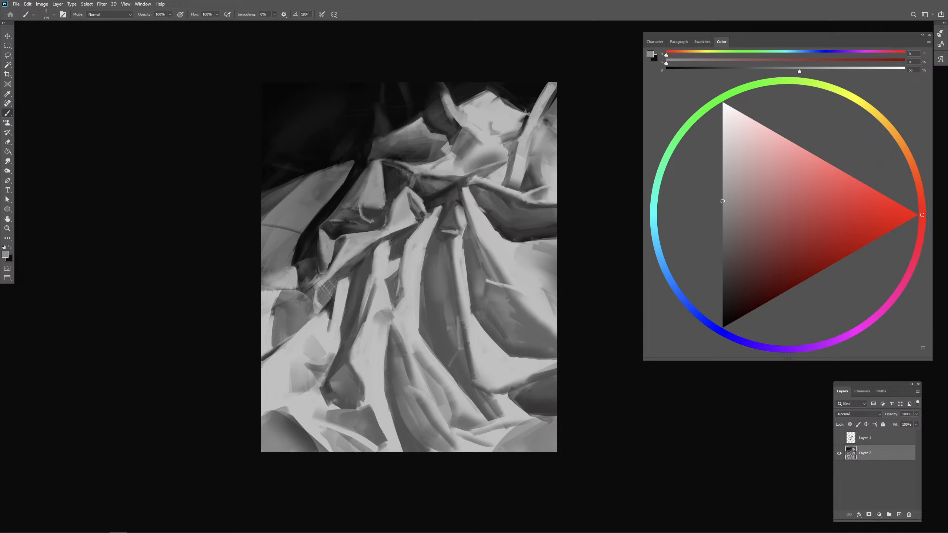
pyautogui.keyDown('alt'); pyautogui.click(386, 197); pyautogui.keyUp('alt')
pyautogui.moveTo(386, 197); pyautogui.dragTo(387, 203)
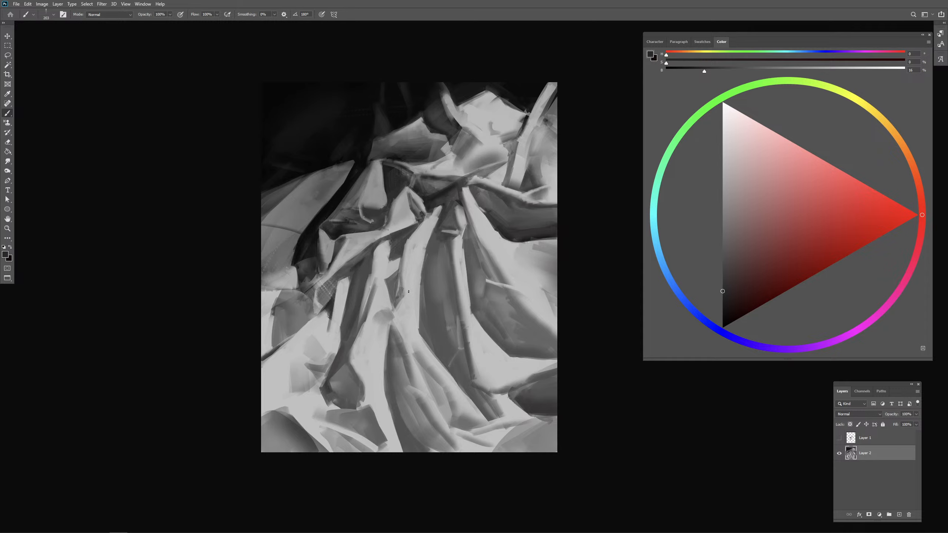
# Step: Extend the left tip of the grey upper fold down towards the dark gap with sampled dark greys and black
pyautogui.moveTo(416, 118); pyautogui.dragTo(426, 117)
pyautogui.keyDown('alt'); pyautogui.click(376, 156); pyautogui.keyUp('alt')
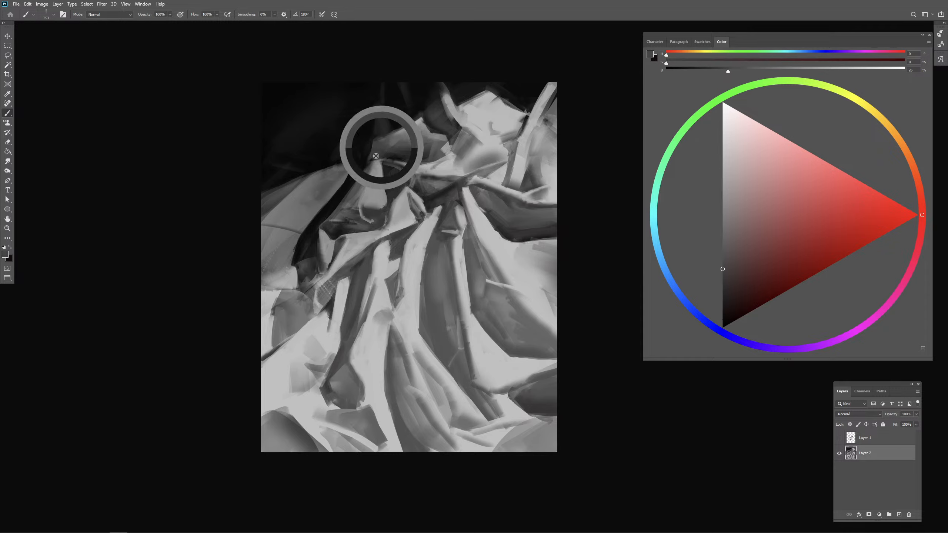
pyautogui.moveTo(376, 156)
pyautogui.mouseDown()
pyautogui.moveTo(380, 144)
pyautogui.moveTo(363, 168)
pyautogui.mouseUp()
pyautogui.keyDown('alt'); pyautogui.click(369, 167); pyautogui.keyUp('alt')
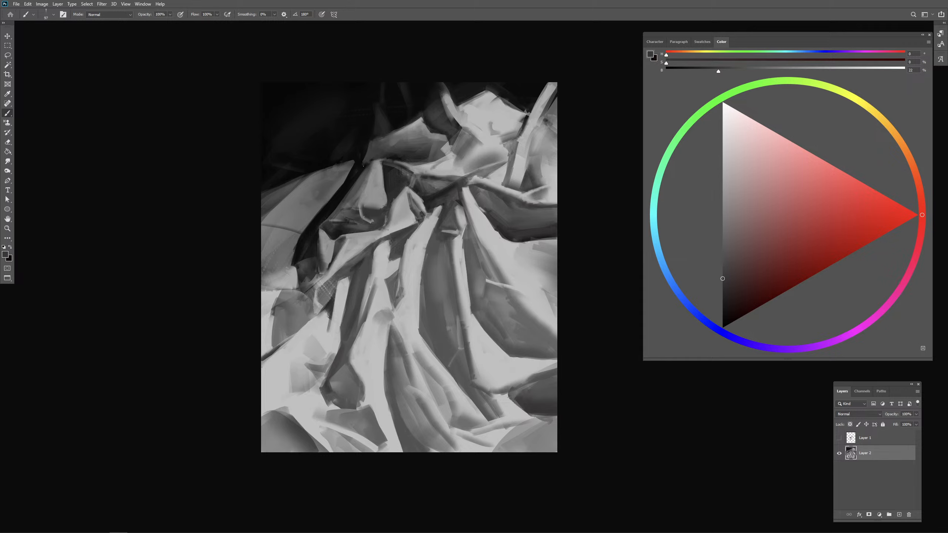
pyautogui.keyDown('alt'); pyautogui.click(365, 164); pyautogui.keyUp('alt')
pyautogui.keyDown('alt'); pyautogui.click(371, 156); pyautogui.keyUp('alt')
pyautogui.keyDown('alt'); pyautogui.click(365, 166); pyautogui.keyUp('alt')
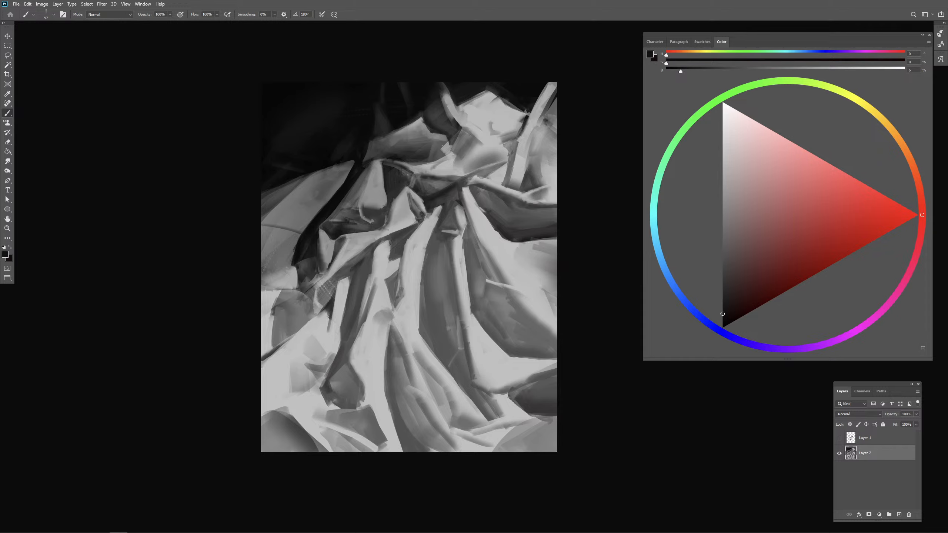
# Step: Blend the upper-left edge of the grey upper fold into the dark background with sampled mid grey and black
pyautogui.keyDown('alt'); pyautogui.click(403, 135); pyautogui.keyUp('alt')
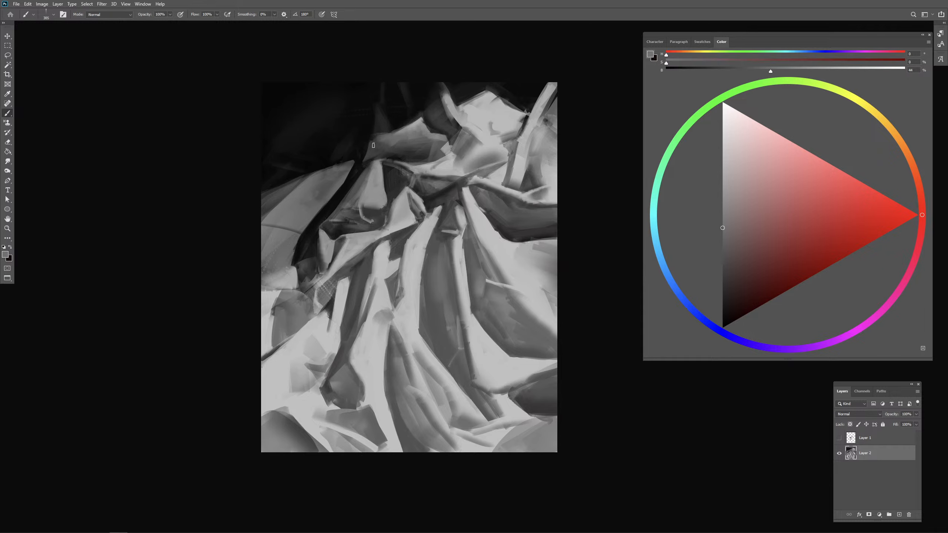
pyautogui.keyDown('alt'); pyautogui.click(393, 126); pyautogui.keyUp('alt')
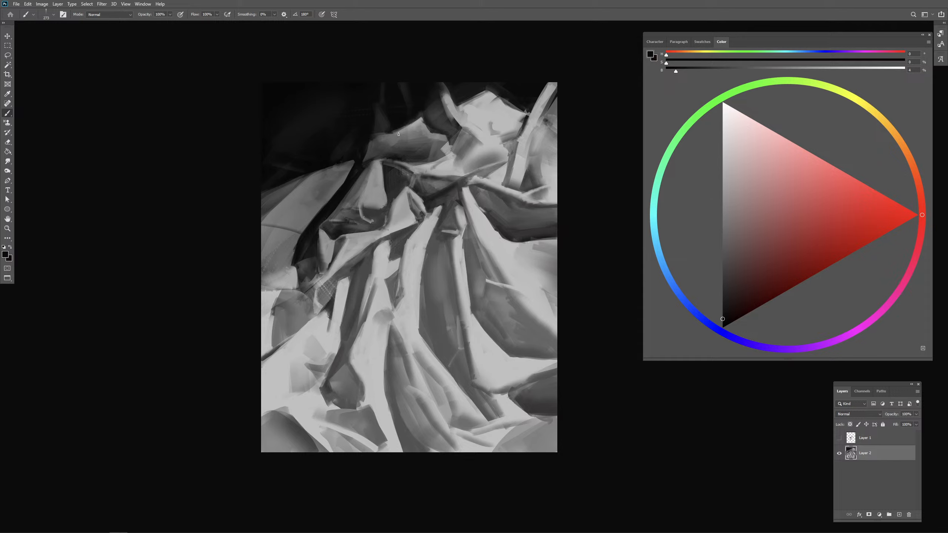
pyautogui.keyDown('alt'); pyautogui.click(384, 121); pyautogui.keyUp('alt')
pyautogui.keyDown('alt'); pyautogui.click(384, 121); pyautogui.keyUp('alt')
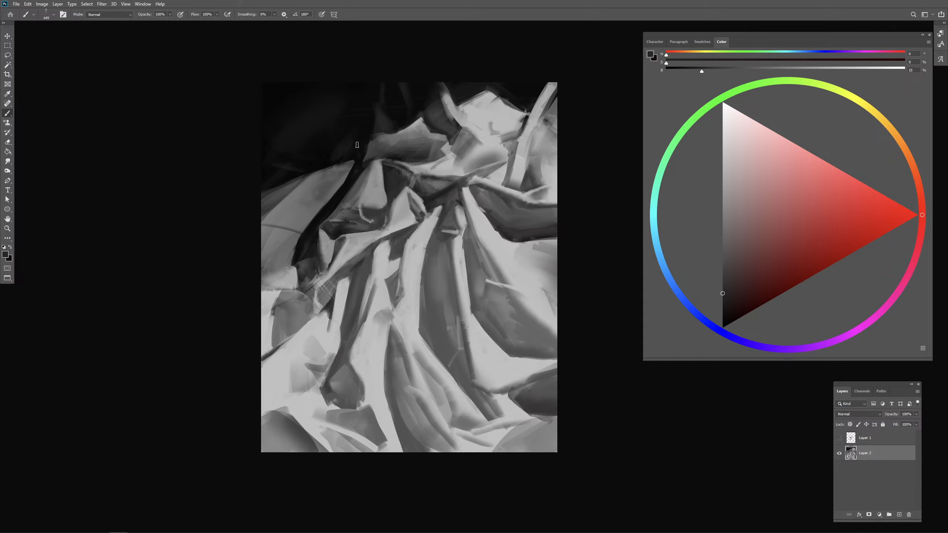
# Step: Rework the upper edge of the left-hand fold and the black background above it with sampled blacks and greys
pyautogui.moveTo(360, 155); pyautogui.dragTo(353, 162)
pyautogui.keyDown('alt'); pyautogui.click(354, 162); pyautogui.keyUp('alt')
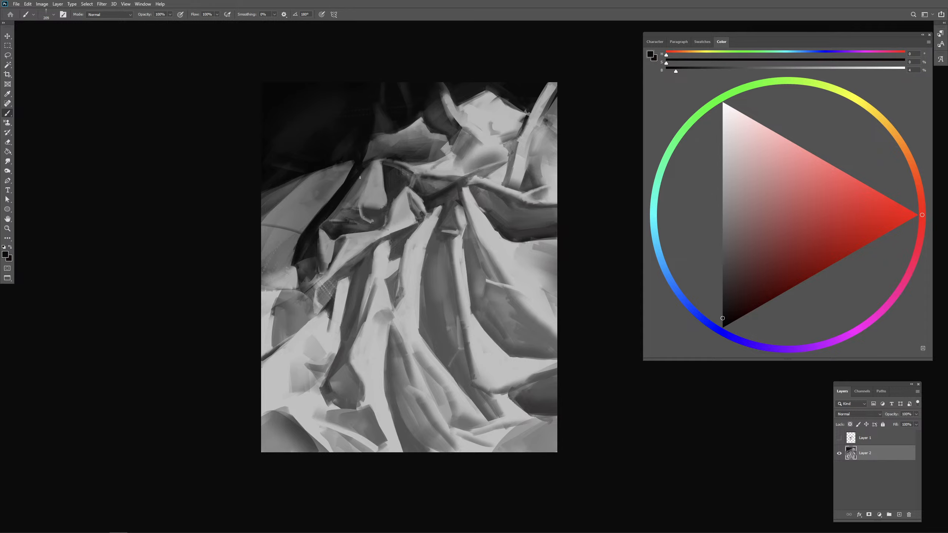
pyautogui.moveTo(355, 177)
pyautogui.mouseDown()
pyautogui.moveTo(319, 172)
pyautogui.moveTo(276, 188)
pyautogui.mouseUp()
pyautogui.keyDown('alt'); pyautogui.click(337, 165); pyautogui.keyUp('alt')
pyautogui.moveTo(337, 166)
pyautogui.mouseDown()
pyautogui.moveTo(323, 179)
pyautogui.moveTo(318, 172)
pyautogui.mouseUp()
pyautogui.keyDown('alt'); pyautogui.click(322, 171); pyautogui.keyUp('alt')
pyautogui.moveTo(342, 165)
pyautogui.mouseDown()
pyautogui.moveTo(355, 160)
pyautogui.moveTo(332, 151)
pyautogui.moveTo(352, 138)
pyautogui.moveTo(333, 158)
pyautogui.mouseUp()
pyautogui.keyDown('alt'); pyautogui.click(341, 151); pyautogui.keyUp('alt')
pyautogui.keyDown('alt'); pyautogui.click(331, 163); pyautogui.keyUp('alt')
pyautogui.keyDown('alt'); pyautogui.click(388, 144); pyautogui.keyUp('alt')
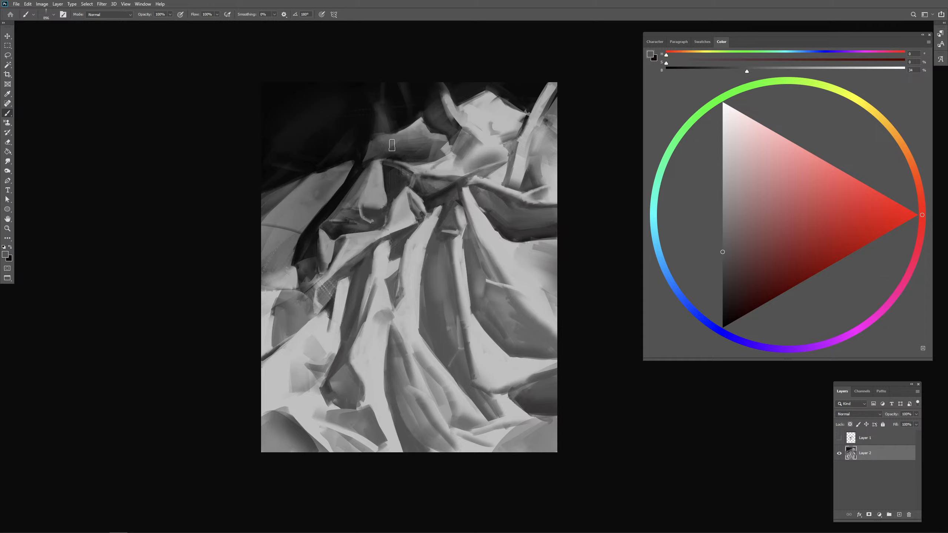
pyautogui.keyDown('alt'); pyautogui.click(360, 129); pyautogui.keyUp('alt')
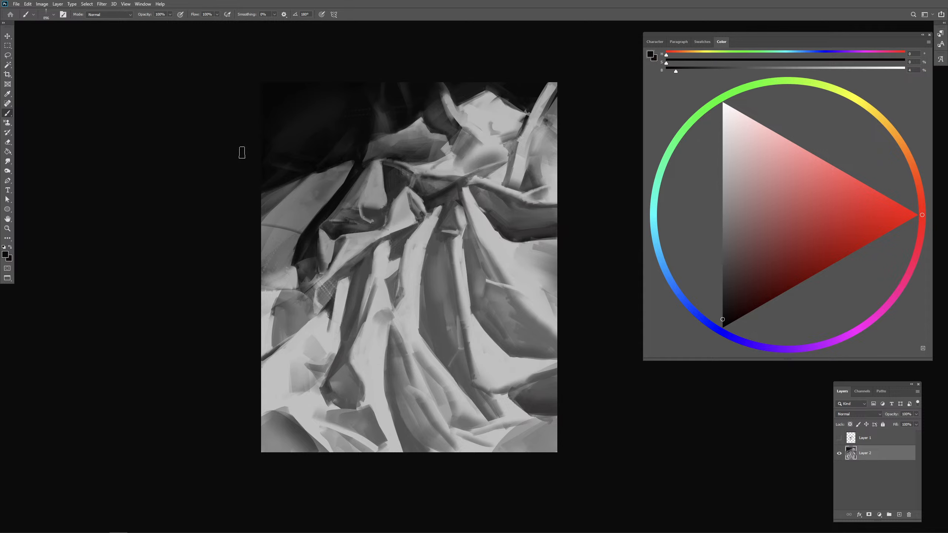
# Step: Adjust the painting layer's brightness to 43 and contrast to -14, and return to the Brush tool
pyautogui.click(41, 4)
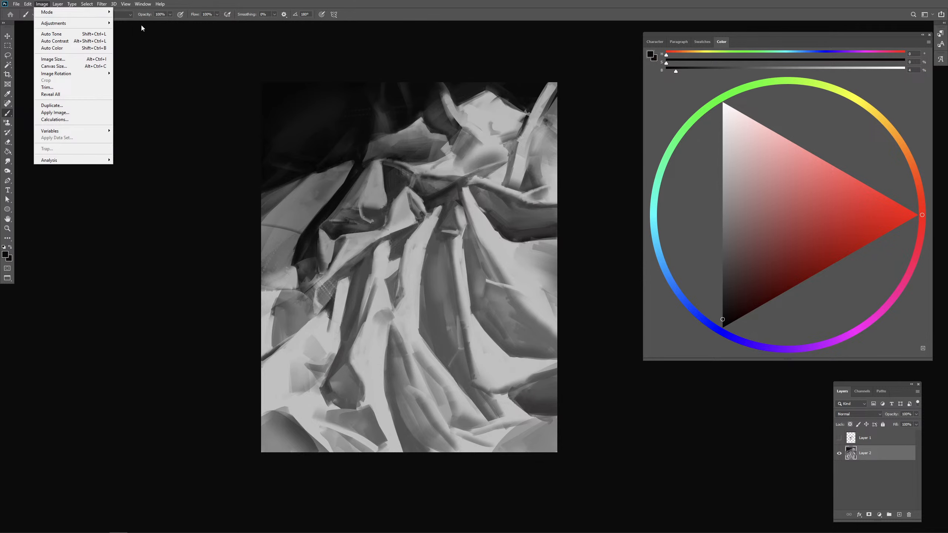
pyautogui.moveTo(93, 24)
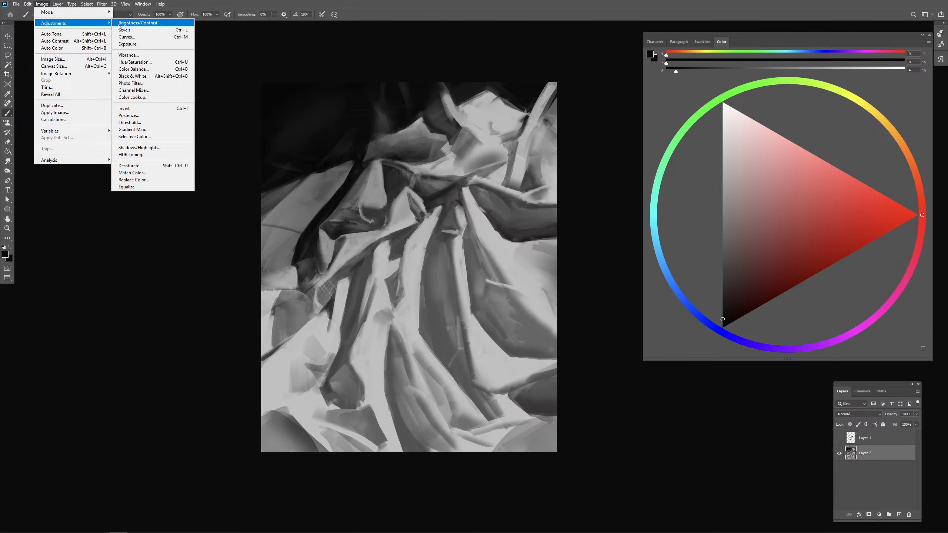
pyautogui.click(150, 23)
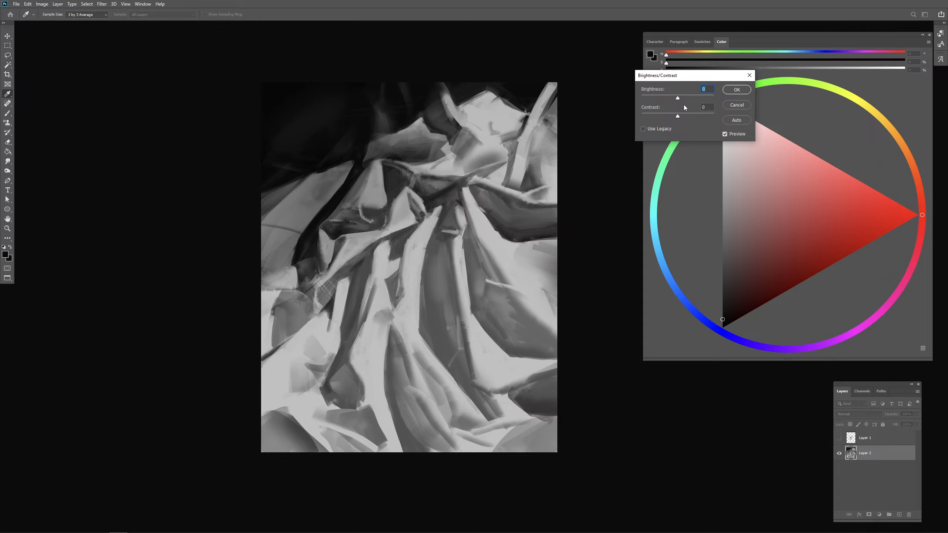
pyautogui.moveTo(696, 100); pyautogui.dragTo(668, 118)
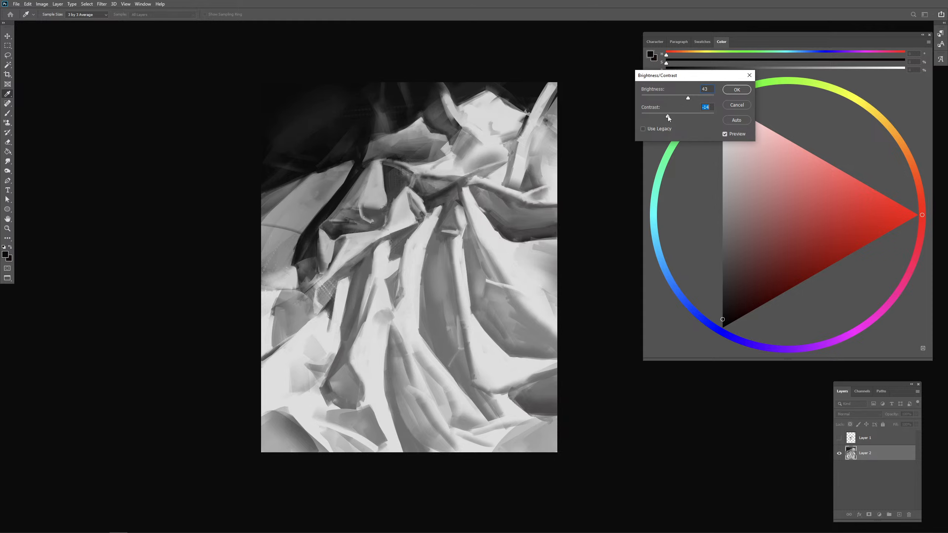
pyautogui.click(736, 90)
pyautogui.press('b')
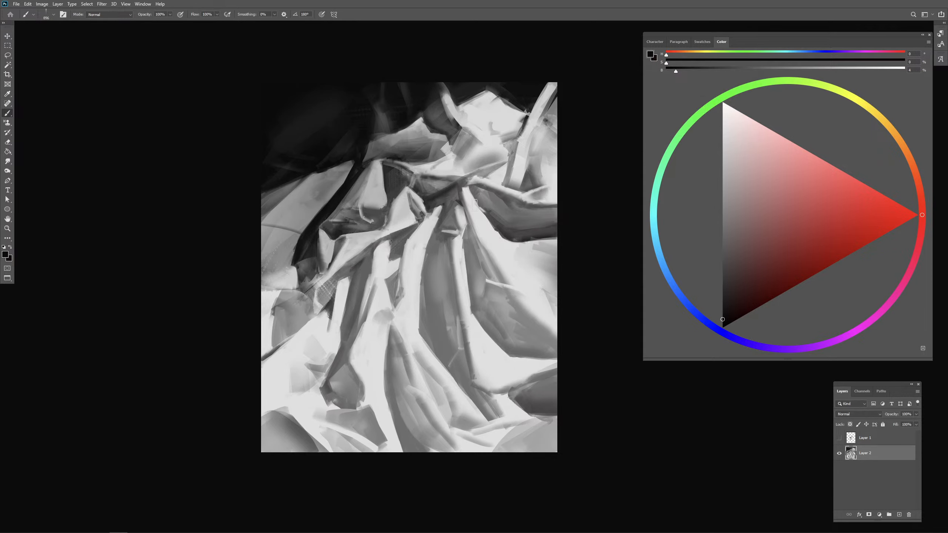
# Step: Repaint the dark pocket at the lower end of the gap beside the left-hand fold with sampled dark greys
pyautogui.keyDown('alt'); pyautogui.click(307, 265); pyautogui.keyUp('alt')
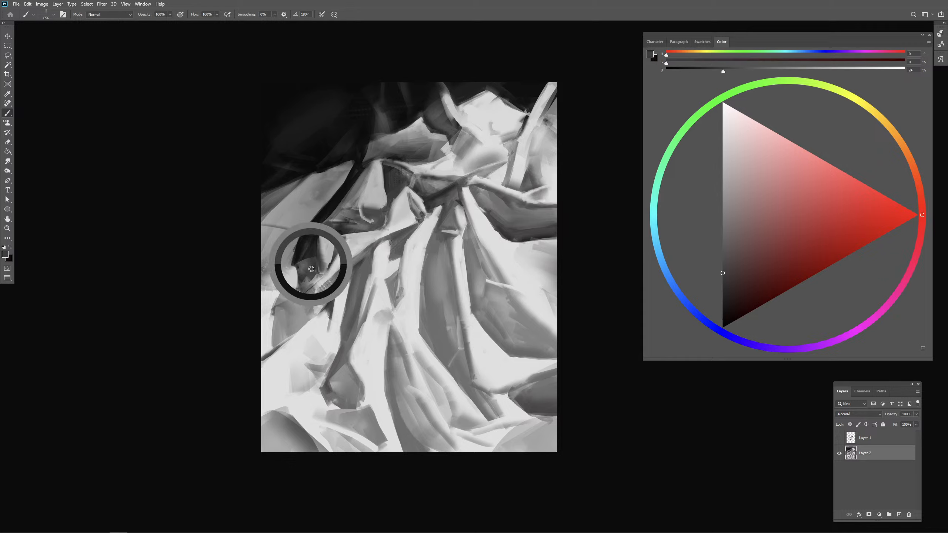
pyautogui.moveTo(310, 277)
pyautogui.mouseDown()
pyautogui.moveTo(296, 291)
pyautogui.moveTo(314, 277)
pyautogui.moveTo(314, 290)
pyautogui.mouseUp()
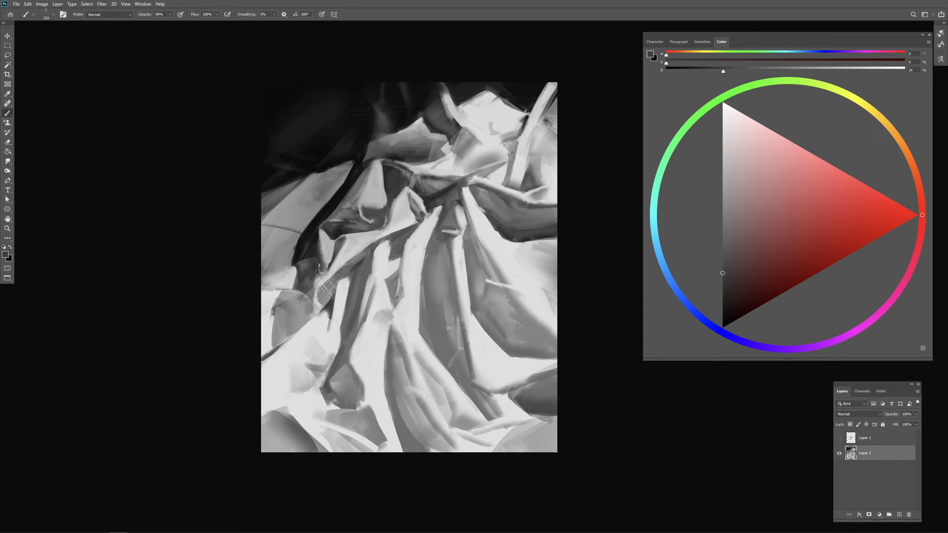
pyautogui.keyDown('alt'); pyautogui.click(313, 280); pyautogui.keyUp('alt')
pyautogui.moveTo(315, 245); pyautogui.dragTo(316, 282)
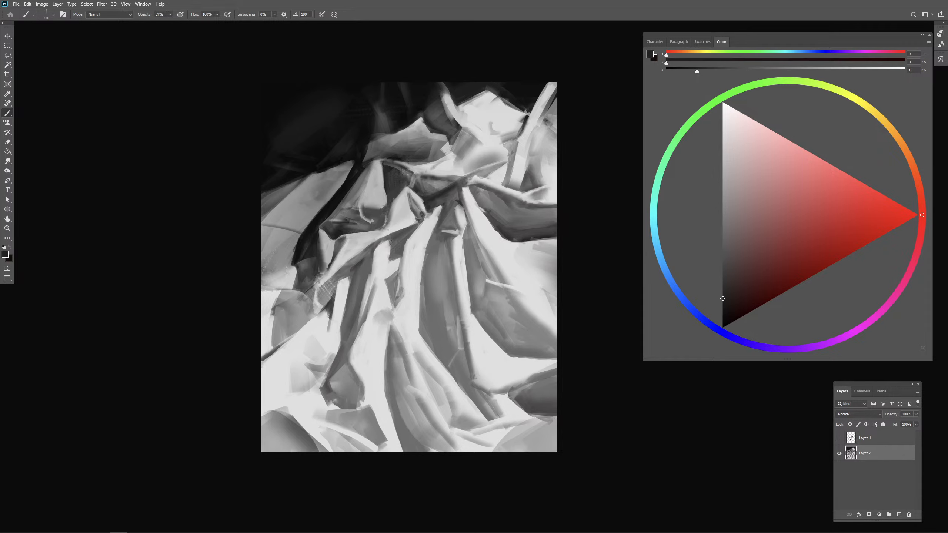
# Step: Repaint the shadow beneath the peak of the left-centre fold with sampled dark greys
pyautogui.keyDown('alt'); pyautogui.click(330, 242); pyautogui.keyUp('alt')
pyautogui.moveTo(320, 242)
pyautogui.mouseDown()
pyautogui.moveTo(313, 285)
pyautogui.moveTo(323, 257)
pyautogui.mouseUp()
pyautogui.keyDown('alt'); pyautogui.click(312, 252); pyautogui.keyUp('alt')
pyautogui.keyDown('alt'); pyautogui.rightClick(324, 277); pyautogui.keyUp('alt')
pyautogui.moveTo(325, 285); pyautogui.dragTo(333, 255)
pyautogui.keyDown('alt'); pyautogui.click(334, 256); pyautogui.keyUp('alt')
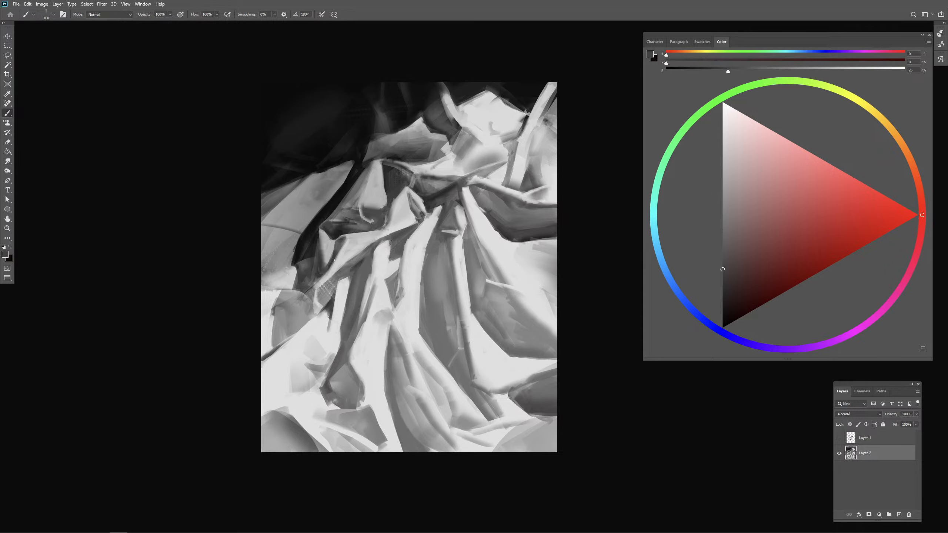
pyautogui.moveTo(337, 258); pyautogui.dragTo(332, 258)
# Step: Refine the upper-right contour of the bright upper fold with sampled near-black and light grey
pyautogui.keyDown('alt'); pyautogui.click(518, 100); pyautogui.keyUp('alt')
pyautogui.keyDown('alt'); pyautogui.click(499, 112); pyautogui.keyUp('alt')
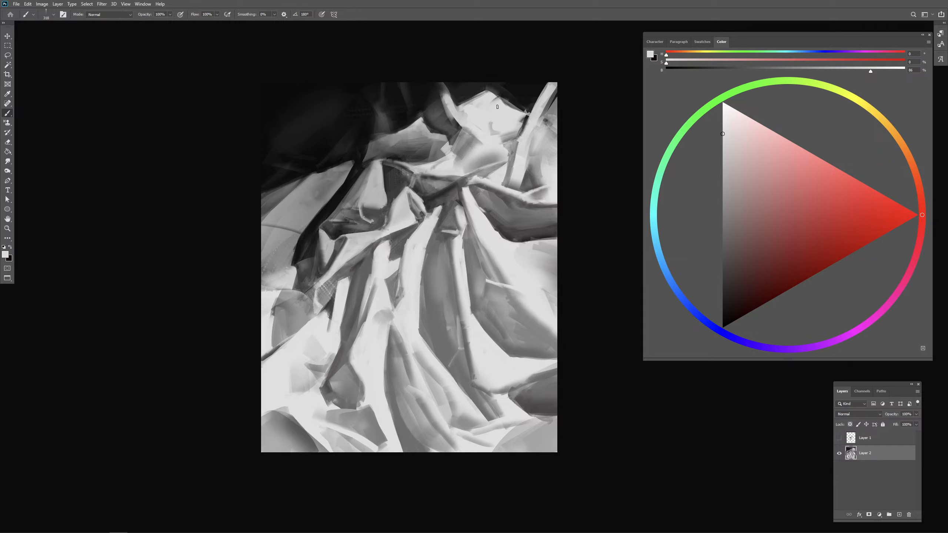
pyautogui.keyDown('alt'); pyautogui.click(518, 95); pyautogui.keyUp('alt')
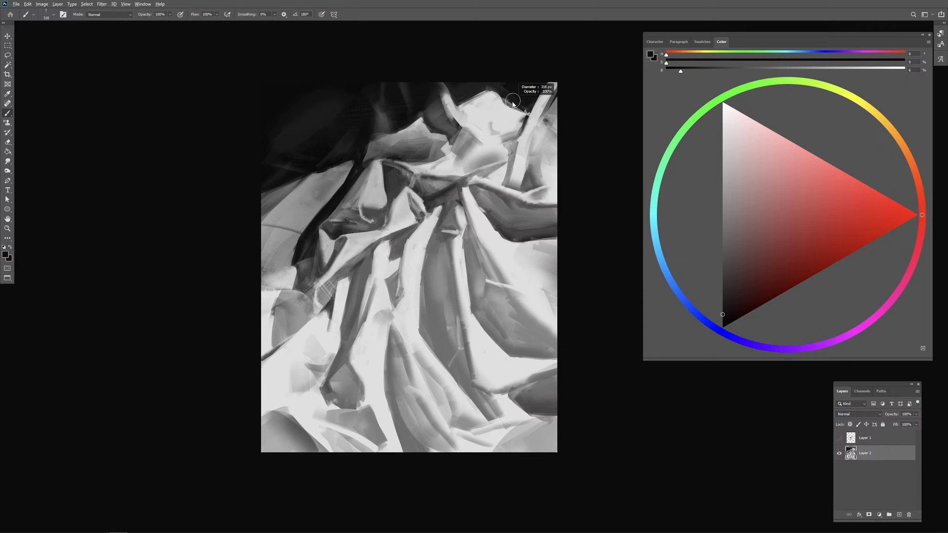
pyautogui.moveTo(505, 105); pyautogui.dragTo(493, 114)
pyautogui.keyDown('alt'); pyautogui.rightClick(498, 119); pyautogui.keyUp('alt')
pyautogui.keyDown('alt'); pyautogui.rightClick(491, 131); pyautogui.keyUp('alt')
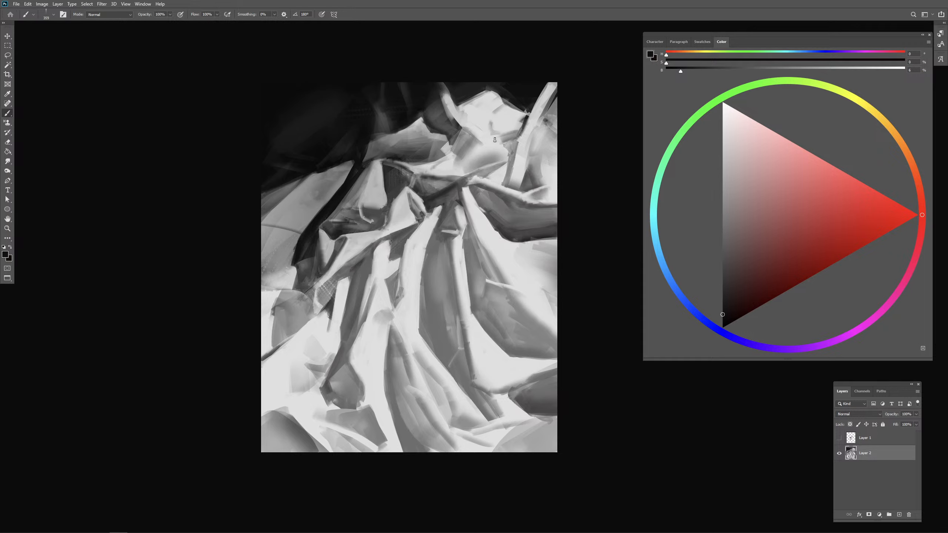
# Step: Extend the bright upper fold's lower-right edge towards the diagonal strip with sampled light grey
pyautogui.keyDown('alt'); pyautogui.rightClick(522, 135); pyautogui.keyUp('alt')
pyautogui.keyDown('alt'); pyautogui.click(514, 131); pyautogui.keyUp('alt')
pyautogui.keyDown('alt'); pyautogui.rightClick(515, 131); pyautogui.keyUp('alt')
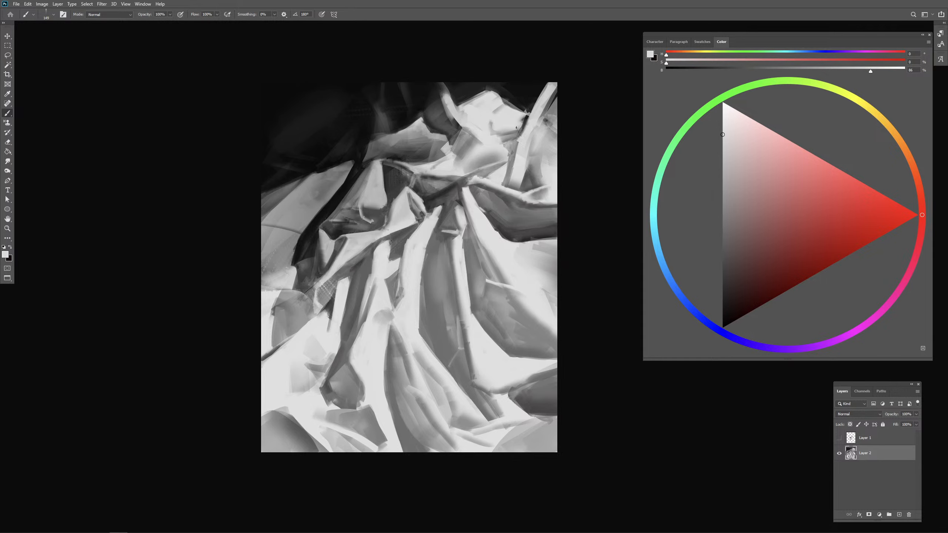
pyautogui.moveTo(517, 128); pyautogui.dragTo(524, 125)
# Step: Rework the dark gap between the bright upper fold and the diagonal strip with sampled blacks and greys
pyautogui.keyDown('alt'); pyautogui.click(533, 105); pyautogui.keyUp('alt')
pyautogui.keyDown('alt'); pyautogui.rightClick(529, 114); pyautogui.keyUp('alt')
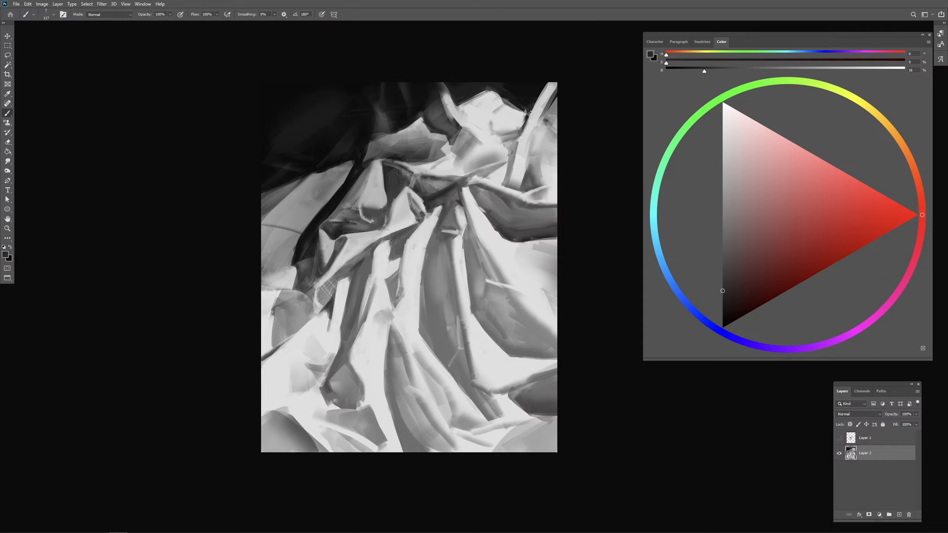
pyautogui.keyDown('alt'); pyautogui.click(531, 111); pyautogui.keyUp('alt')
pyautogui.keyDown('alt'); pyautogui.rightClick(537, 108); pyautogui.keyUp('alt')
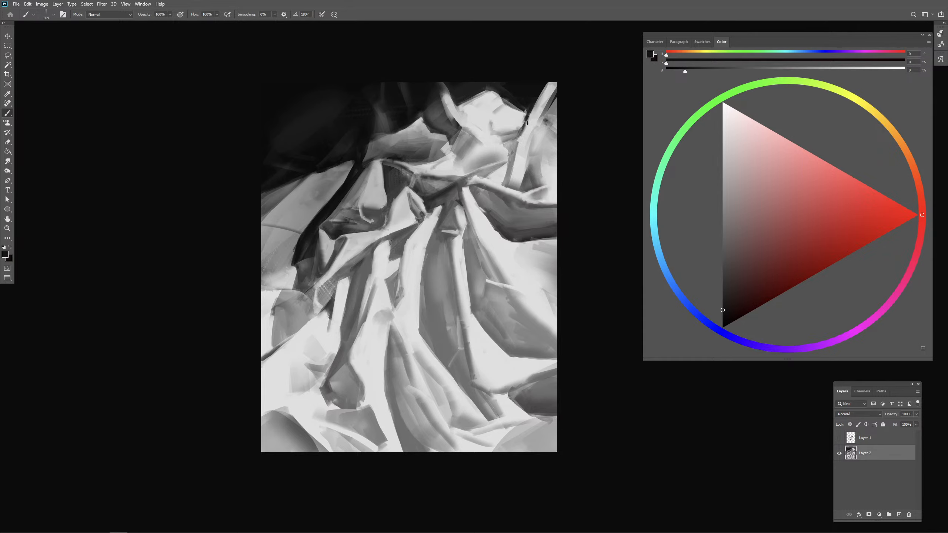
pyautogui.keyDown('alt'); pyautogui.rightClick(534, 109); pyautogui.keyUp('alt')
pyautogui.keyDown('alt'); pyautogui.click(537, 111); pyautogui.keyUp('alt')
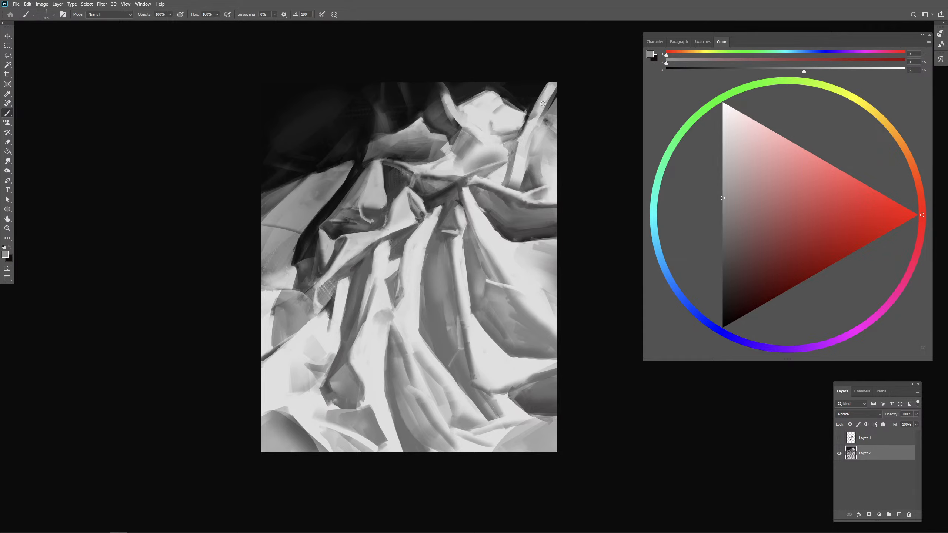
pyautogui.keyDown('alt'); pyautogui.click(536, 97); pyautogui.keyUp('alt')
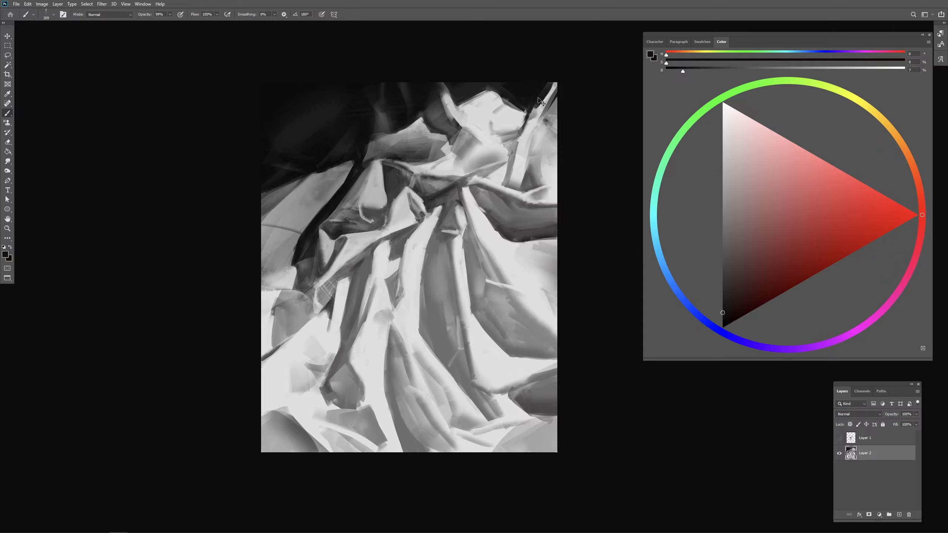
pyautogui.moveTo(534, 106)
pyautogui.mouseDown()
pyautogui.moveTo(543, 88)
pyautogui.moveTo(536, 103)
pyautogui.moveTo(556, 119)
pyautogui.moveTo(536, 105)
pyautogui.moveTo(548, 108)
pyautogui.moveTo(559, 88)
pyautogui.moveTo(540, 106)
pyautogui.mouseUp()
pyautogui.keyDown('alt'); pyautogui.rightClick(574, 90); pyautogui.keyUp('alt')
pyautogui.moveTo(546, 95); pyautogui.dragTo(558, 86)
pyautogui.hotkey('ctrl', 'z')
pyautogui.hotkey('ctrl', 'z')
pyautogui.hotkey('ctrl', 'z')
pyautogui.hotkey('ctrl', 'z')
pyautogui.hotkey('ctrl', 'z')
# Step: Darken the upper end of the diagonal strip at the canvas corner with black and sampled dark greys
pyautogui.moveTo(546, 99); pyautogui.dragTo(561, 88)
pyautogui.moveTo(560, 88); pyautogui.dragTo(546, 106)
pyautogui.keyDown('alt'); pyautogui.click(550, 94); pyautogui.keyUp('alt')
pyautogui.keyDown('alt'); pyautogui.click(555, 99); pyautogui.keyUp('alt')
pyautogui.keyDown('alt'); pyautogui.click(557, 98); pyautogui.keyUp('alt')
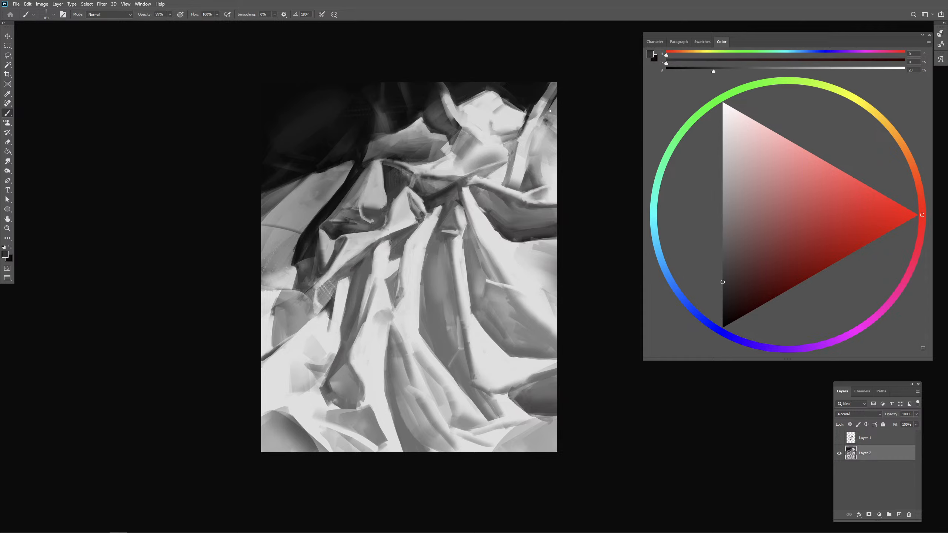
# Step: Repaint the body of the diagonal strip with sampled light and mid greys
pyautogui.keyDown('alt'); pyautogui.click(541, 124); pyautogui.keyUp('alt')
pyautogui.rightClick(544, 126)
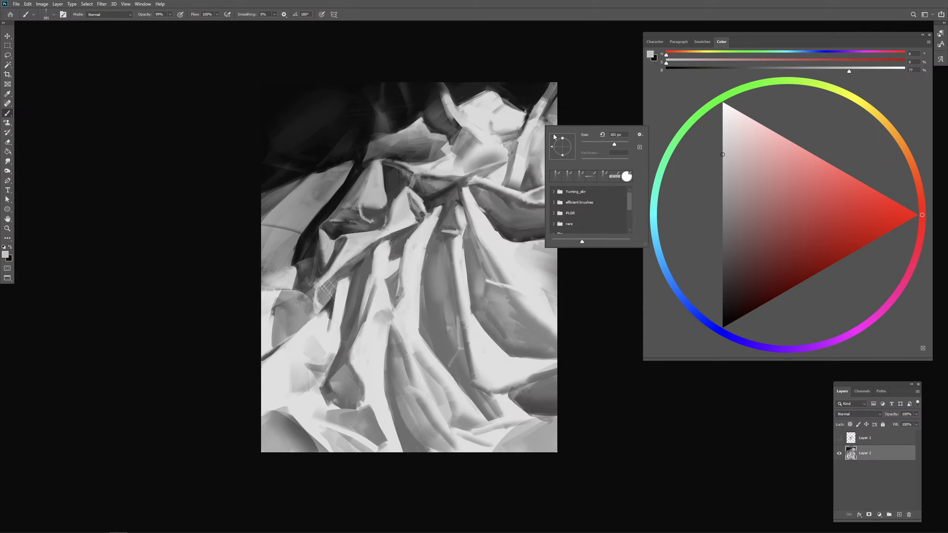
pyautogui.moveTo(546, 119)
pyautogui.mouseDown()
pyautogui.moveTo(563, 121)
pyautogui.moveTo(554, 134)
pyautogui.moveTo(540, 128)
pyautogui.moveTo(535, 162)
pyautogui.mouseUp()
pyautogui.keyDown('alt'); pyautogui.click(547, 120); pyautogui.keyUp('alt')
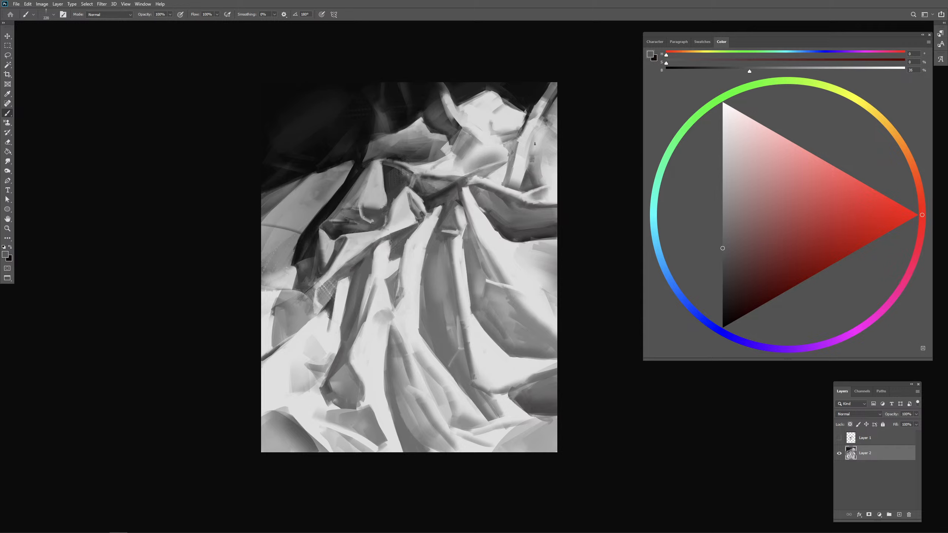
pyautogui.moveTo(525, 163)
pyautogui.mouseDown()
pyautogui.moveTo(535, 124)
pyautogui.moveTo(523, 166)
pyautogui.mouseUp()
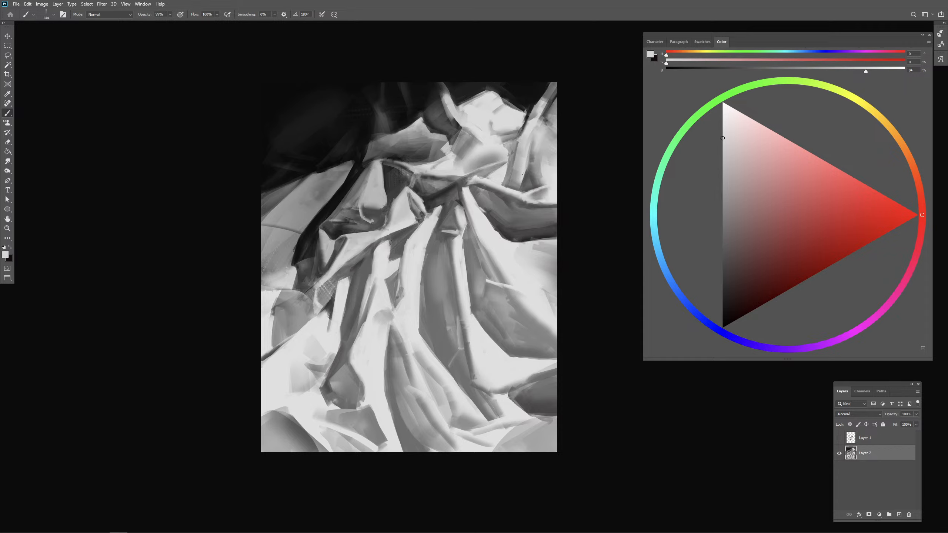
# Step: Paint the shadow beside the lower end of the diagonal strip with sampled mid grey at full opacity
pyautogui.keyDown('alt'); pyautogui.click(530, 168); pyautogui.keyUp('alt')
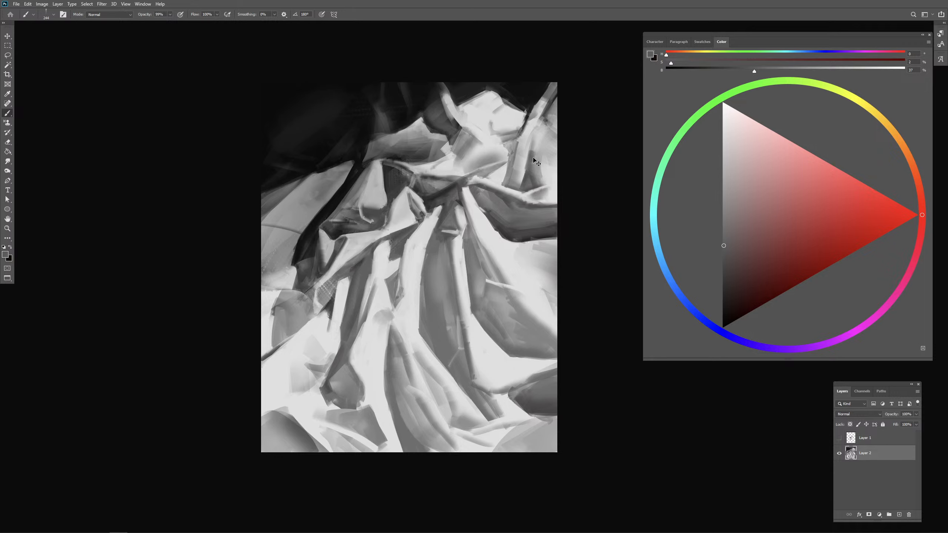
pyautogui.press('0')
pyautogui.moveTo(531, 170)
pyautogui.mouseDown()
pyautogui.moveTo(531, 159)
pyautogui.moveTo(542, 189)
pyautogui.mouseUp()
pyautogui.moveTo(539, 193); pyautogui.dragTo(537, 192)
# Step: Deepen the shadow under the upper-right fold and along the long fold below it with sampled dark greys
pyautogui.keyDown('alt'); pyautogui.click(508, 232); pyautogui.keyUp('alt')
pyautogui.moveTo(504, 227)
pyautogui.mouseDown()
pyautogui.moveTo(507, 239)
pyautogui.moveTo(482, 233)
pyautogui.mouseUp()
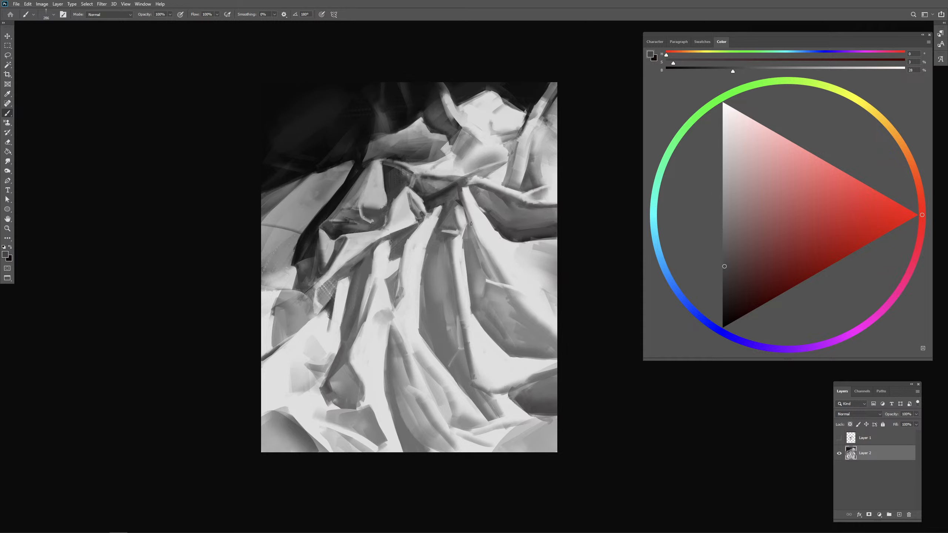
pyautogui.keyDown('alt'); pyautogui.click(503, 228); pyautogui.keyUp('alt')
pyautogui.moveTo(503, 228)
pyautogui.mouseDown()
pyautogui.moveTo(465, 206)
pyautogui.moveTo(501, 279)
pyautogui.moveTo(493, 263)
pyautogui.mouseUp()
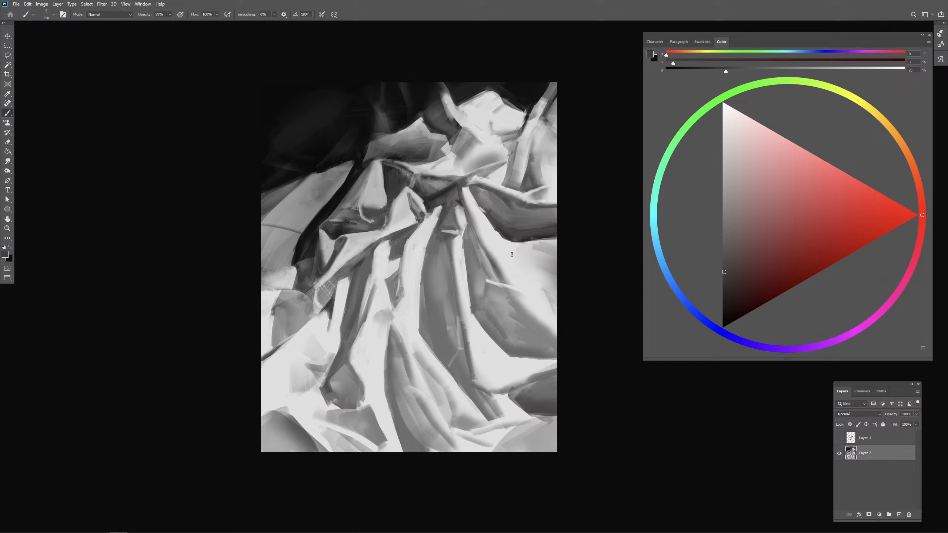
# Step: Undo the stroke on the right-hand grey fold and darken that fold's lower edge at full opacity
pyautogui.moveTo(504, 297); pyautogui.dragTo(500, 289)
pyautogui.hotkey('ctrl', 'z')
pyautogui.press('0')
pyautogui.moveTo(528, 330); pyautogui.dragTo(548, 329)
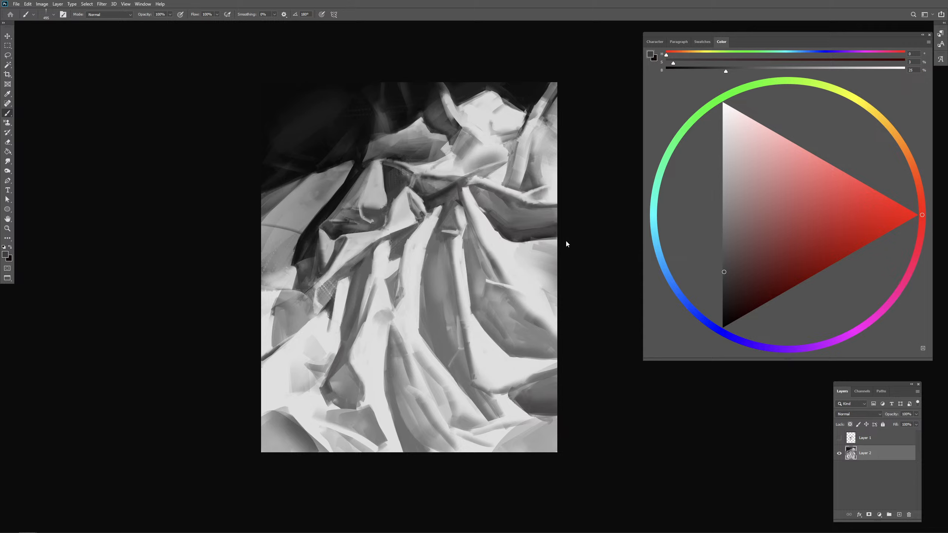
# Step: Strengthen the black gap between the left-hand fold and the central folds with sampled near-black
pyautogui.keyDown('alt'); pyautogui.click(310, 223); pyautogui.keyUp('alt')
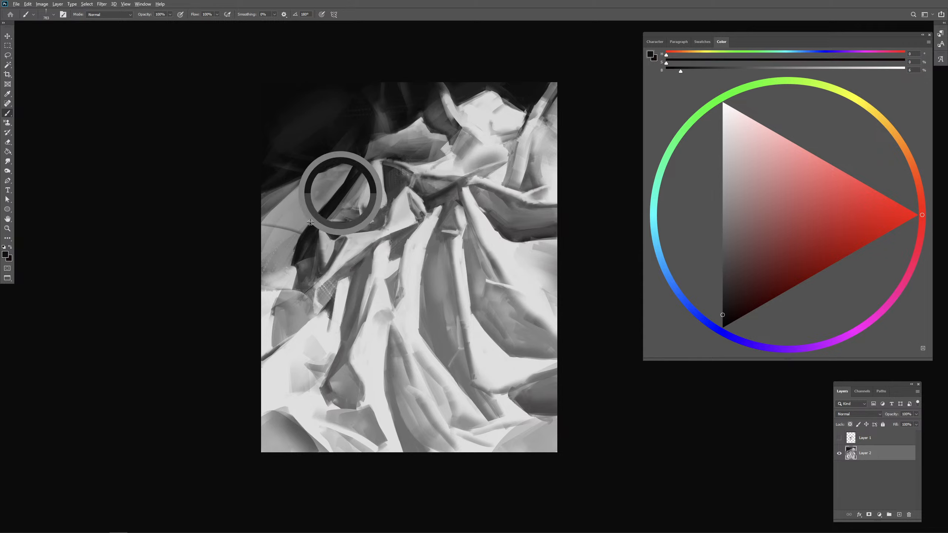
pyautogui.moveTo(306, 231); pyautogui.dragTo(353, 173)
pyautogui.keyDown('alt'); pyautogui.rightClick(345, 190); pyautogui.keyUp('alt')
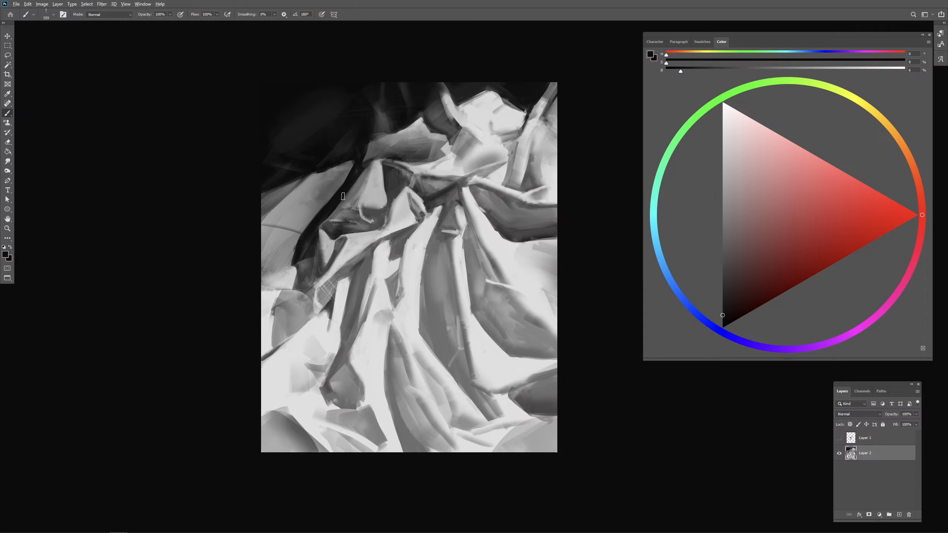
pyautogui.keyDown('alt'); pyautogui.rightClick(354, 183); pyautogui.keyUp('alt')
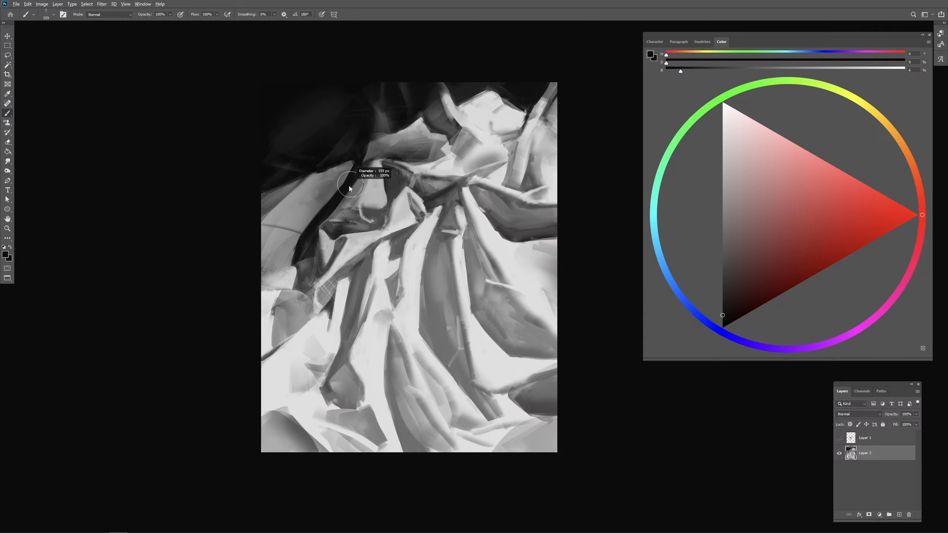
# Step: Clean up the left-hand fold's lower corner against the dark gap with sampled light grey and near-black
pyautogui.keyDown('alt'); pyautogui.click(301, 257); pyautogui.keyUp('alt')
pyautogui.keyDown('alt'); pyautogui.rightClick(298, 263); pyautogui.keyUp('alt')
pyautogui.keyDown('alt'); pyautogui.click(292, 270); pyautogui.keyUp('alt')
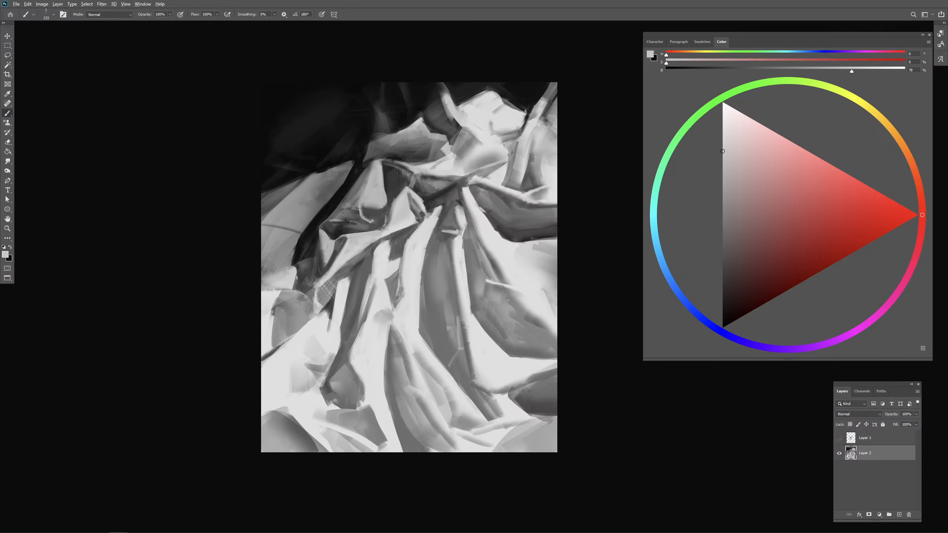
pyautogui.rightClick(295, 271)
pyautogui.click(289, 269)
pyautogui.keyDown('alt'); pyautogui.click(298, 257); pyautogui.keyUp('alt')
pyautogui.keyDown('alt'); pyautogui.rightClick(299, 257); pyautogui.keyUp('alt')
pyautogui.keyDown('alt'); pyautogui.rightClick(293, 249); pyautogui.keyUp('alt')
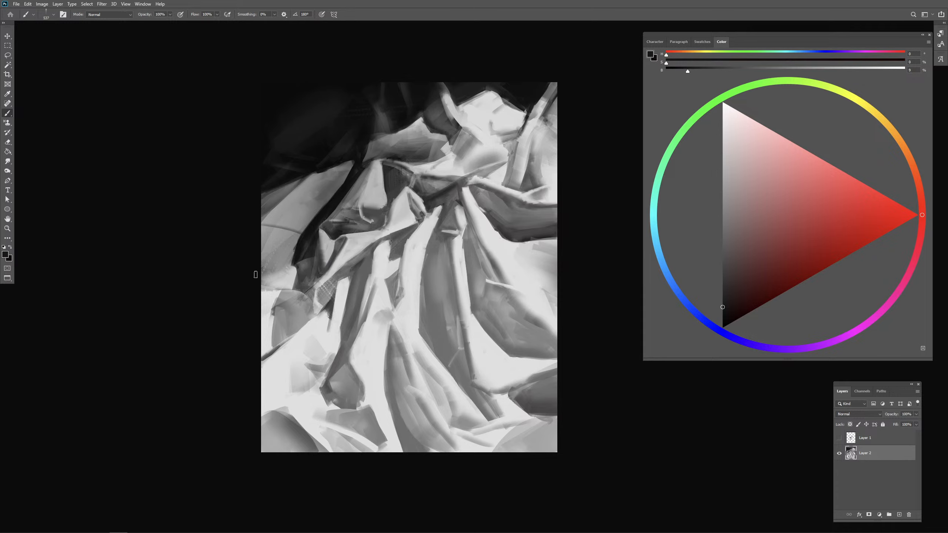
# Step: Refine the left-hand fold's edge along the dark gap with sampled mid grey and near-black
pyautogui.keyDown('alt'); pyautogui.click(289, 221); pyautogui.keyUp('alt')
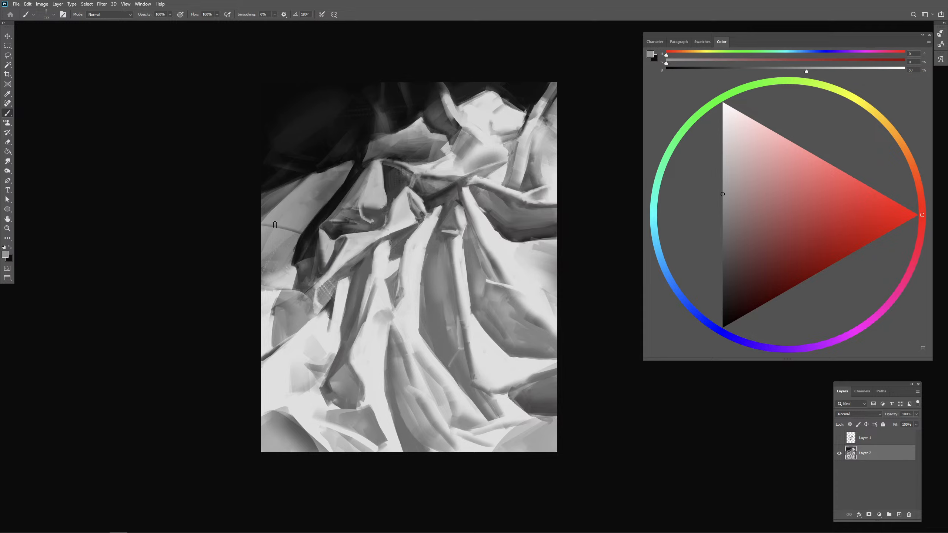
pyautogui.keyDown('alt'); pyautogui.click(294, 234); pyautogui.keyUp('alt')
pyautogui.keyDown('alt'); pyautogui.rightClick(293, 234); pyautogui.keyUp('alt')
pyautogui.keyDown('alt'); pyautogui.rightClick(304, 244); pyautogui.keyUp('alt')
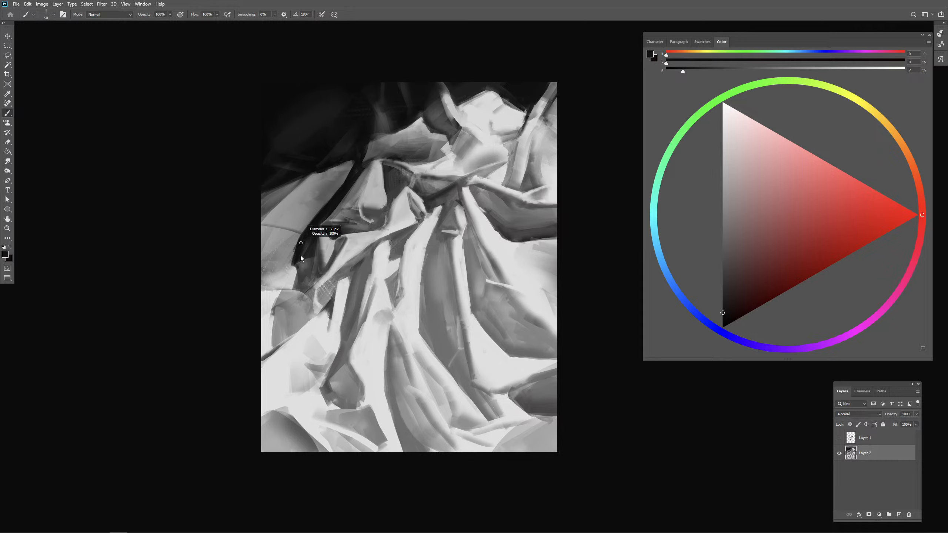
pyautogui.keyDown('alt'); pyautogui.rightClick(297, 310); pyautogui.keyUp('alt')
pyautogui.press('0')
# Step: Paint dark crease strokes along the top of the small lower-left fold with near-black
pyautogui.keyDown('alt'); pyautogui.rightClick(274, 301); pyautogui.keyUp('alt')
pyautogui.keyDown('alt'); pyautogui.rightClick(264, 297); pyautogui.keyUp('alt')
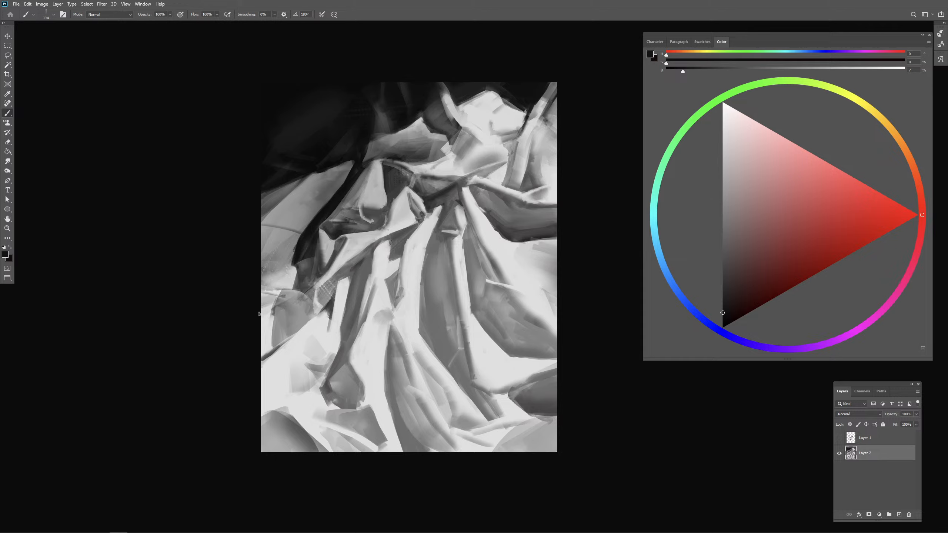
pyautogui.moveTo(262, 298); pyautogui.dragTo(277, 301)
pyautogui.keyDown('alt'); pyautogui.rightClick(282, 306); pyautogui.keyUp('alt')
pyautogui.keyDown('alt'); pyautogui.rightClick(282, 307); pyautogui.keyUp('alt')
pyautogui.keyDown('alt'); pyautogui.rightClick(285, 312); pyautogui.keyUp('alt')
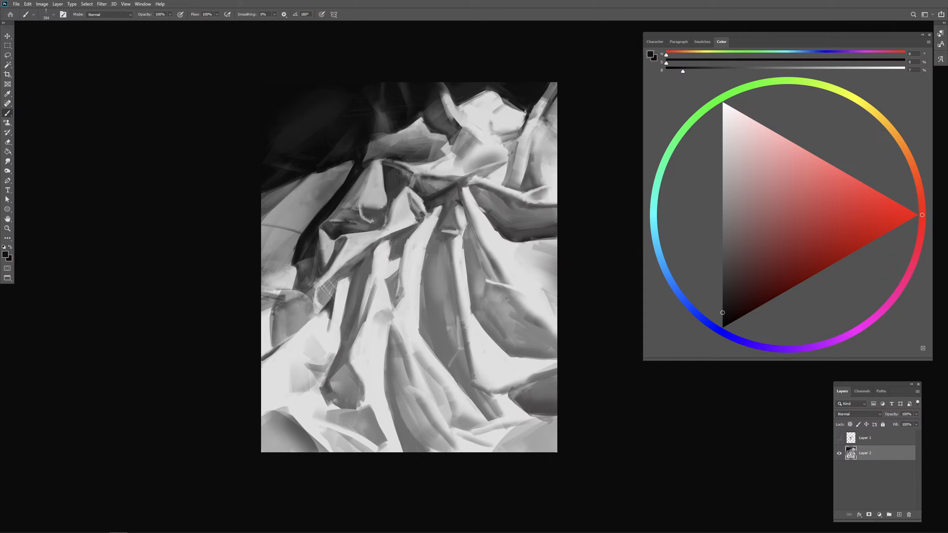
# Step: Darken the grey pocket below the lower-left crease with near-black strokes
pyautogui.keyDown('alt'); pyautogui.rightClick(280, 325); pyautogui.keyUp('alt')
pyautogui.keyDown('alt'); pyautogui.rightClick(287, 322); pyautogui.keyUp('alt')
pyautogui.keyDown('alt'); pyautogui.rightClick(286, 320); pyautogui.keyUp('alt')
pyautogui.moveTo(286, 298)
pyautogui.mouseDown()
pyautogui.moveTo(321, 287)
pyautogui.moveTo(310, 320)
pyautogui.moveTo(276, 311)
pyautogui.moveTo(281, 320)
pyautogui.mouseUp()
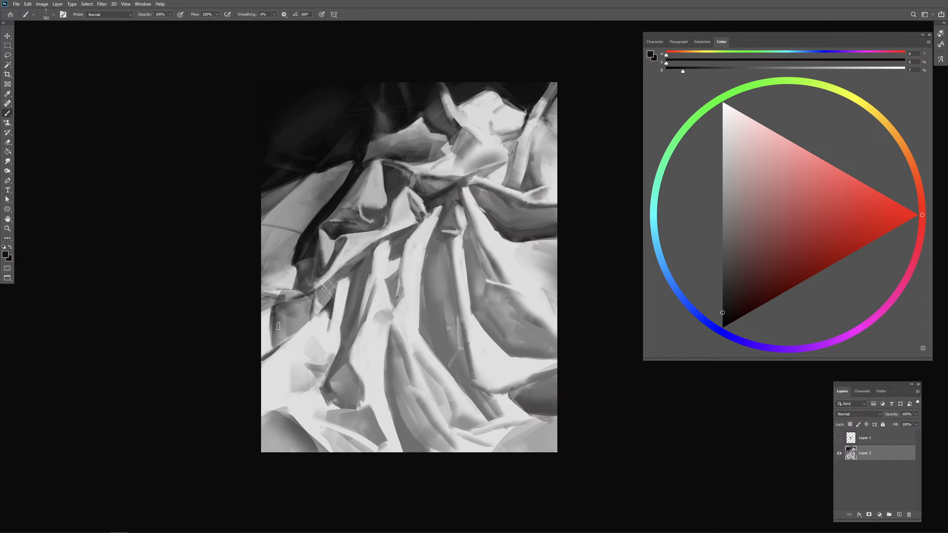
pyautogui.moveTo(288, 323); pyautogui.dragTo(284, 322)
# Step: Blend the inside of the lower-left pocket with sampled dark and mid greys
pyautogui.keyDown('alt'); pyautogui.click(281, 315); pyautogui.keyUp('alt')
pyautogui.keyDown('alt'); pyautogui.click(279, 318); pyautogui.keyUp('alt')
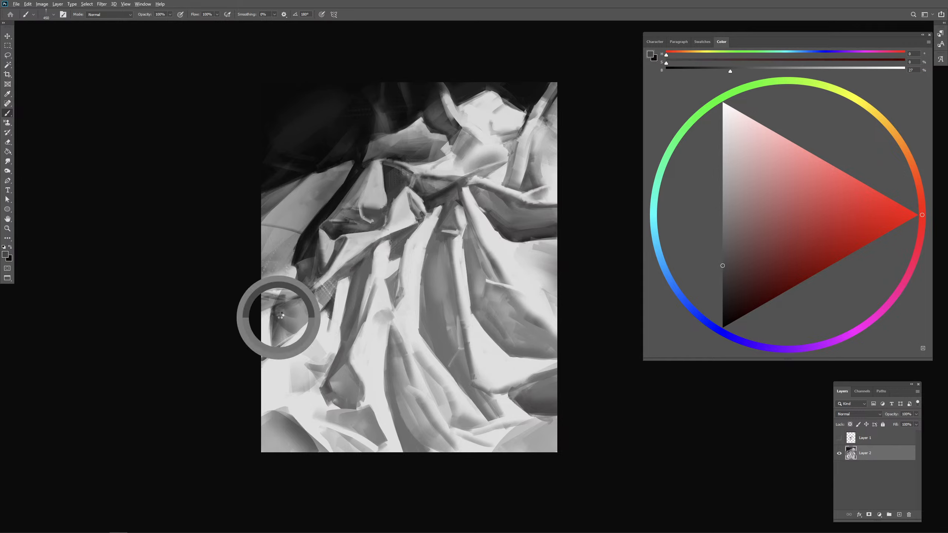
pyautogui.moveTo(285, 316)
pyautogui.mouseDown()
pyautogui.moveTo(298, 324)
pyautogui.moveTo(279, 332)
pyautogui.moveTo(284, 339)
pyautogui.moveTo(312, 311)
pyautogui.moveTo(295, 328)
pyautogui.mouseUp()
pyautogui.keyDown('alt'); pyautogui.click(278, 317); pyautogui.keyUp('alt')
pyautogui.keyDown('alt'); pyautogui.click(285, 324); pyautogui.keyUp('alt')
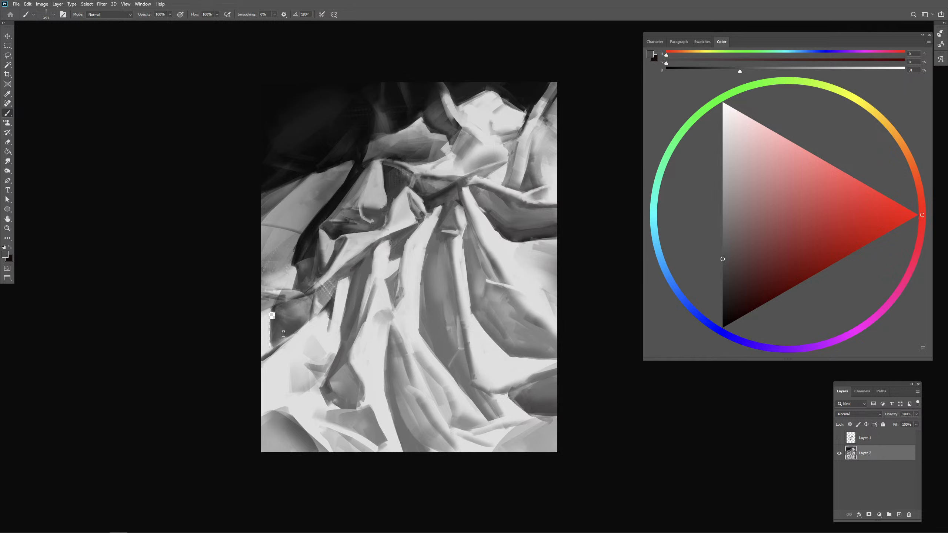
# Step: Toggle the painting layer's visibility off and on, and rework the lower-left pocket's left edge with sampled greys
pyautogui.click(840, 453)
pyautogui.click(840, 453)
pyautogui.moveTo(311, 342)
pyautogui.mouseDown()
pyautogui.moveTo(293, 331)
pyautogui.moveTo(274, 345)
pyautogui.moveTo(265, 334)
pyautogui.moveTo(269, 342)
pyautogui.moveTo(275, 317)
pyautogui.mouseUp()
pyautogui.keyDown('alt'); pyautogui.click(266, 334); pyautogui.keyUp('alt')
pyautogui.keyDown('alt'); pyautogui.click(284, 327); pyautogui.keyUp('alt')
pyautogui.keyDown('alt'); pyautogui.click(273, 309); pyautogui.keyUp('alt')
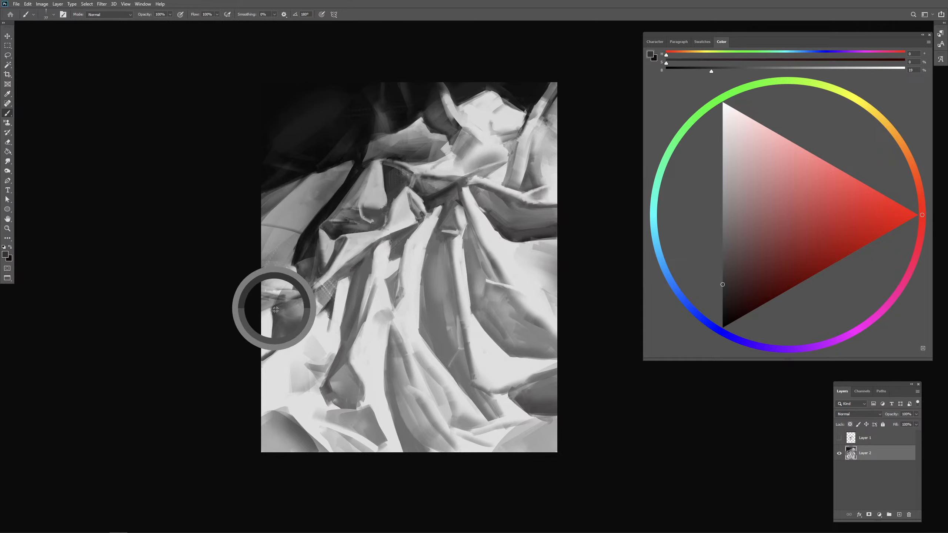
# Step: Define the fold edge across the top of the lower-left pocket with sampled greys
pyautogui.keyDown('alt'); pyautogui.click(296, 297); pyautogui.keyUp('alt')
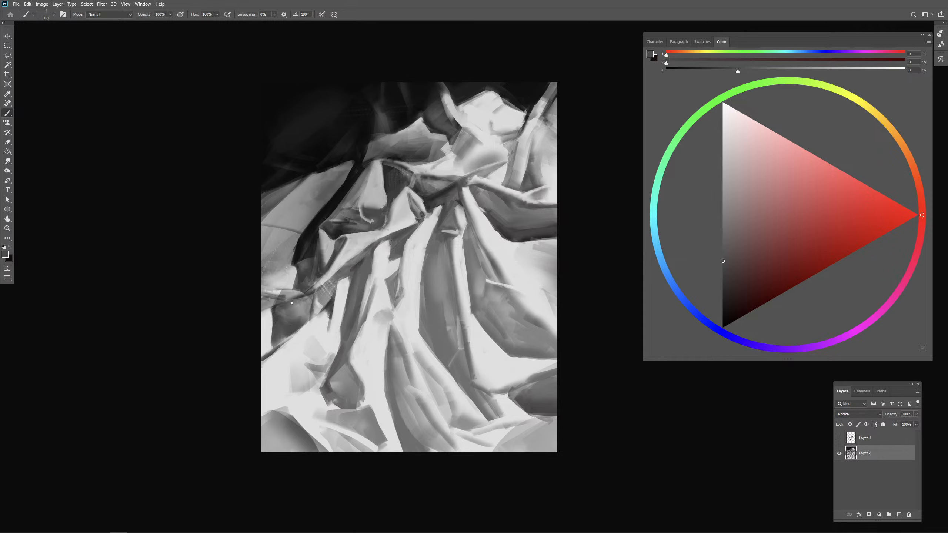
pyautogui.keyDown('alt'); pyautogui.click(279, 312); pyautogui.keyUp('alt')
pyautogui.moveTo(282, 305)
pyautogui.mouseDown()
pyautogui.moveTo(316, 288)
pyautogui.moveTo(309, 298)
pyautogui.mouseUp()
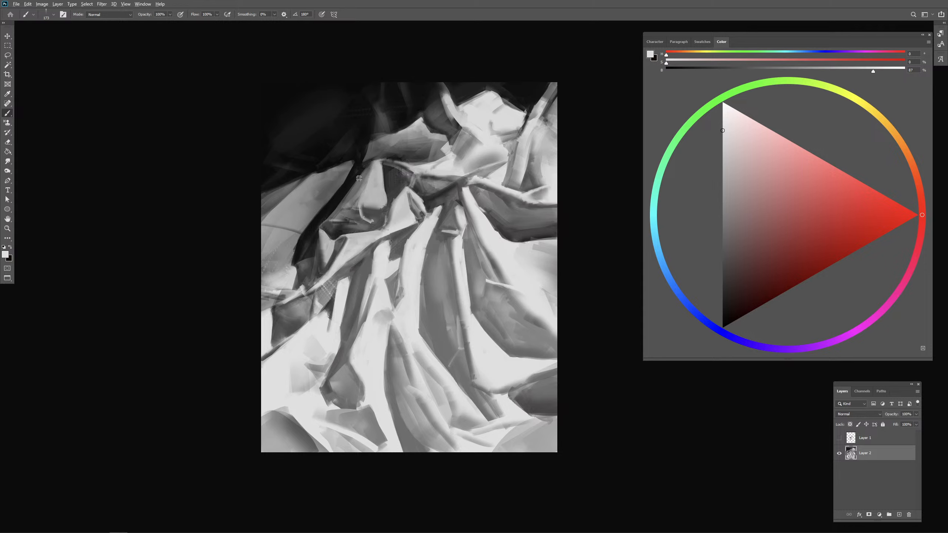
# Step: Refine the tip of the left-centre fold beside the black gap with sampled mid grey
pyautogui.keyDown('alt'); pyautogui.click(368, 173); pyautogui.keyUp('alt')
pyautogui.keyDown('alt'); pyautogui.rightClick(368, 169); pyautogui.keyUp('alt')
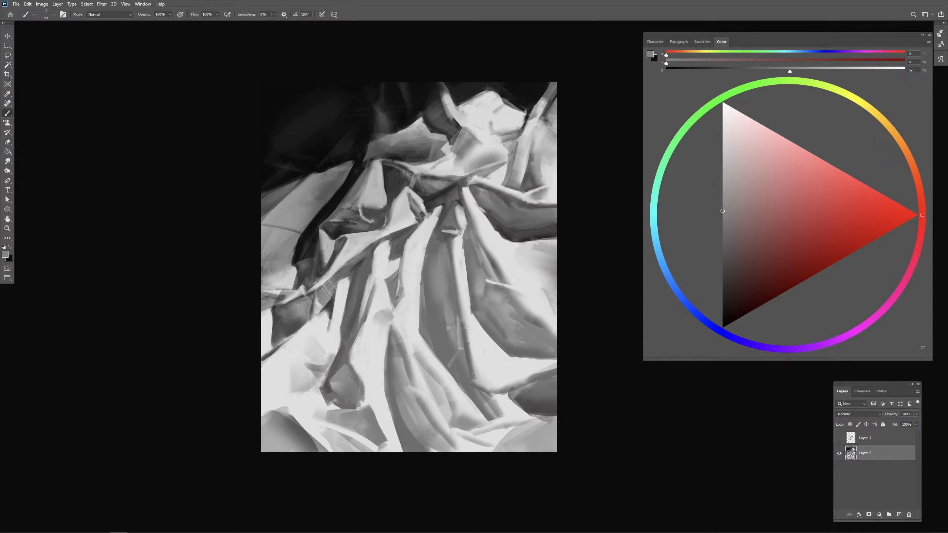
pyautogui.keyDown('alt'); pyautogui.rightClick(365, 179); pyautogui.keyUp('alt')
pyautogui.keyDown('alt'); pyautogui.rightClick(367, 168); pyautogui.keyUp('alt')
pyautogui.keyDown('alt'); pyautogui.rightClick(367, 165); pyautogui.keyUp('alt')
# Step: Blend the dark background just above the upper-centre grey fold with sampled dark greys and near-black
pyautogui.keyDown('alt'); pyautogui.click(391, 127); pyautogui.keyUp('alt')
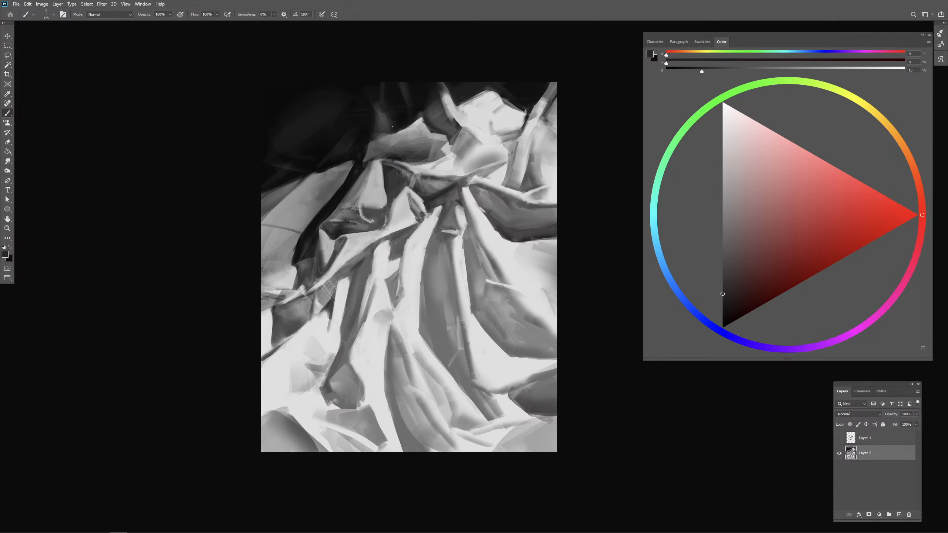
pyautogui.keyDown('alt'); pyautogui.click(373, 140); pyautogui.keyUp('alt')
pyautogui.moveTo(368, 146)
pyautogui.mouseDown()
pyautogui.moveTo(388, 146)
pyautogui.moveTo(365, 147)
pyautogui.mouseUp()
pyautogui.keyDown('alt'); pyautogui.click(385, 130); pyautogui.keyUp('alt')
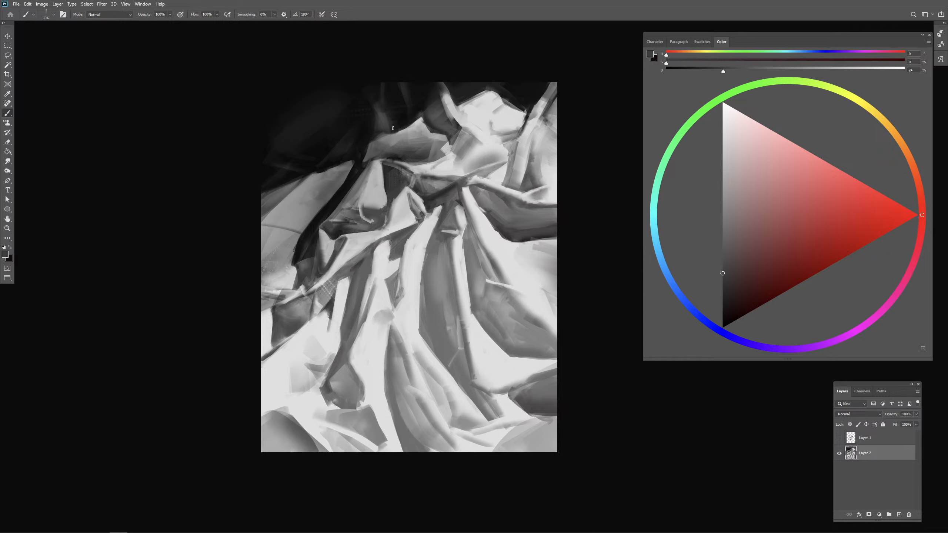
pyautogui.keyDown('alt'); pyautogui.click(384, 121); pyautogui.keyUp('alt')
pyautogui.keyDown('alt'); pyautogui.click(400, 114); pyautogui.keyUp('alt')
pyautogui.moveTo(408, 117); pyautogui.dragTo(396, 122)
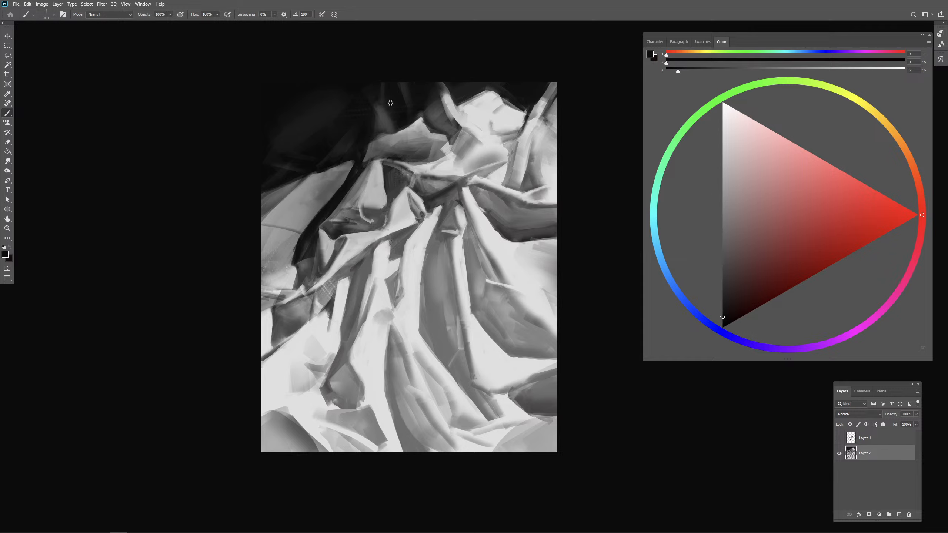
# Step: Soften the faint vertical fold in the upper-centre dark background with sampled dark greys
pyautogui.keyDown('alt'); pyautogui.click(386, 117); pyautogui.keyUp('alt')
pyautogui.keyDown('alt'); pyautogui.click(383, 110); pyautogui.keyUp('alt')
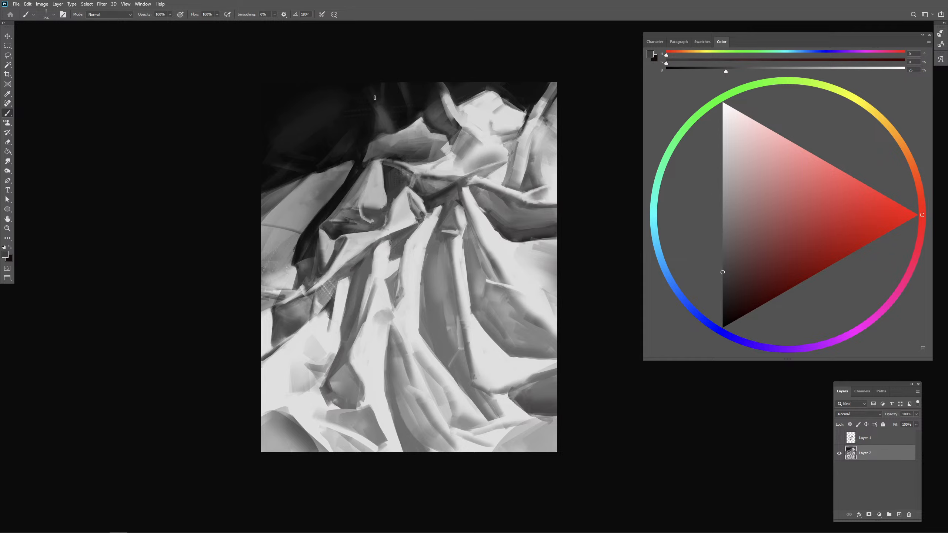
pyautogui.keyDown('alt'); pyautogui.click(395, 109); pyautogui.keyUp('alt')
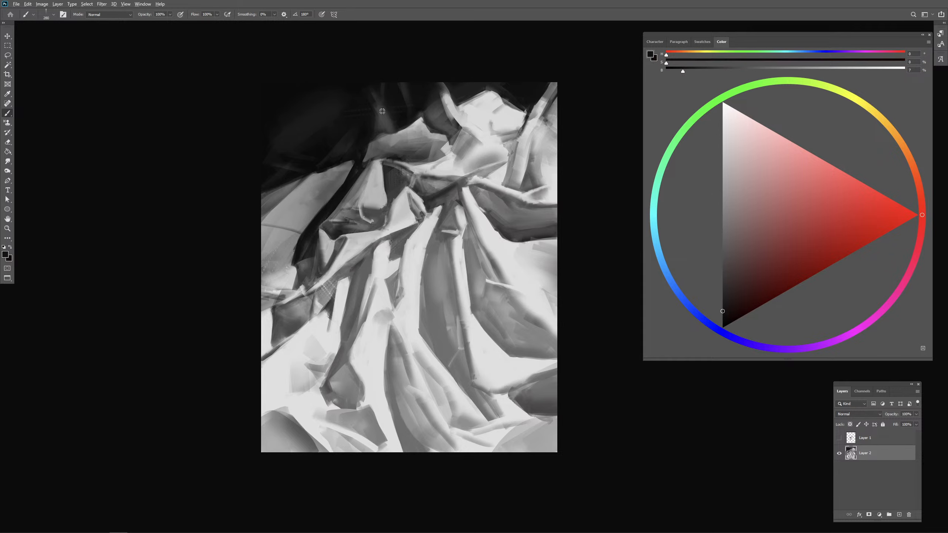
pyautogui.keyDown('alt'); pyautogui.click(382, 110); pyautogui.keyUp('alt')
pyautogui.keyDown('alt'); pyautogui.click(384, 88); pyautogui.keyUp('alt')
pyautogui.keyDown('alt'); pyautogui.click(391, 93); pyautogui.keyUp('alt')
# Step: Refine the dark edge beside the central fold's tip using a smaller brush and sampled greys
pyautogui.press('[')
pyautogui.press('[')
pyautogui.keyDown('alt'); pyautogui.click(428, 214); pyautogui.keyUp('alt')
pyautogui.moveTo(426, 214)
pyautogui.mouseDown()
pyautogui.moveTo(434, 218)
pyautogui.moveTo(415, 197)
pyautogui.moveTo(433, 227)
pyautogui.moveTo(410, 206)
pyautogui.mouseUp()
pyautogui.keyDown('alt'); pyautogui.click(417, 197); pyautogui.keyUp('alt')
pyautogui.keyDown('alt'); pyautogui.click(419, 210); pyautogui.keyUp('alt')
pyautogui.keyDown('alt'); pyautogui.click(418, 210); pyautogui.keyUp('alt')
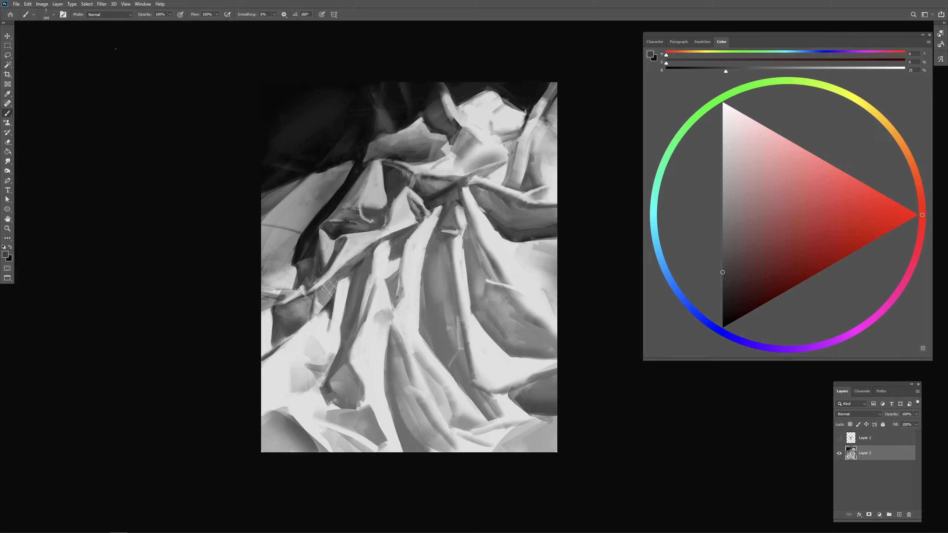
# Step: Close the drapery study and create a new 8000 x 8000 px document at 1200 ppi from the recent custom preset
pyautogui.click(16, 4)
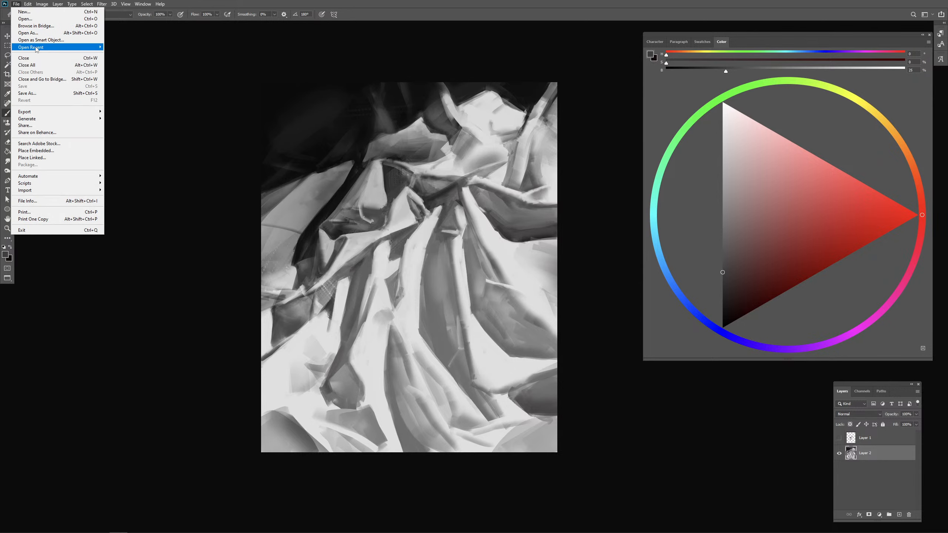
pyautogui.click(59, 58)
pyautogui.click(18, 6)
pyautogui.click(24, 13)
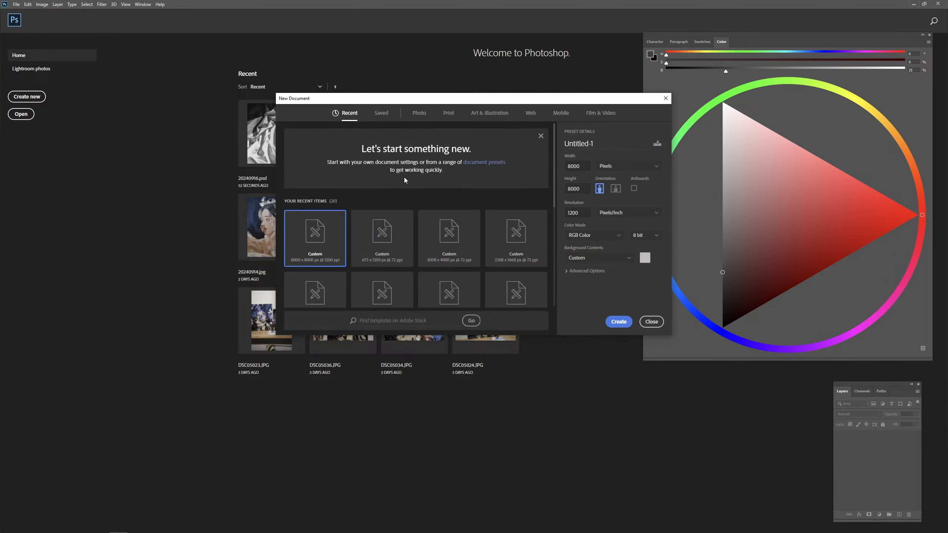
pyautogui.doubleClick(333, 237)
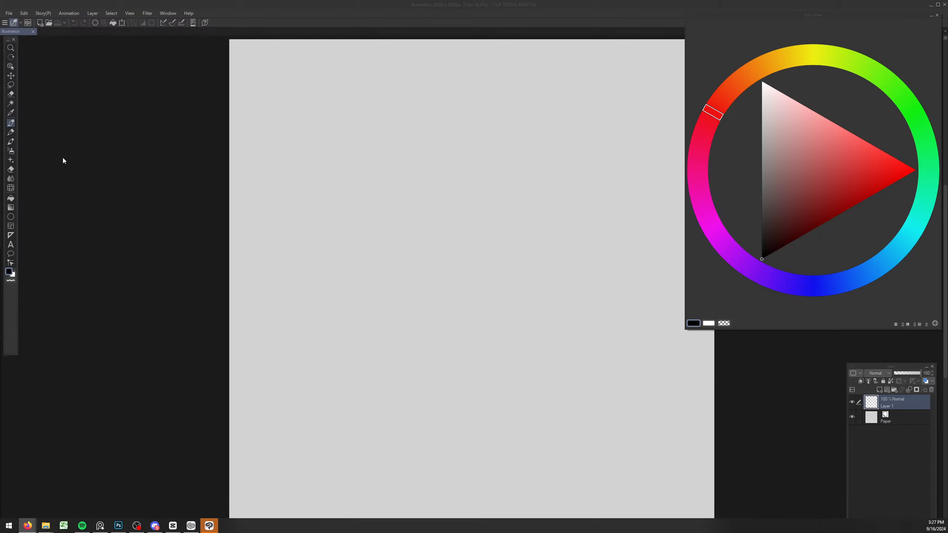
# Step: Switch to Clip Studio Paint, choose a mid grey, and shrink and reposition the colour wheel
pyautogui.click(133, 162)
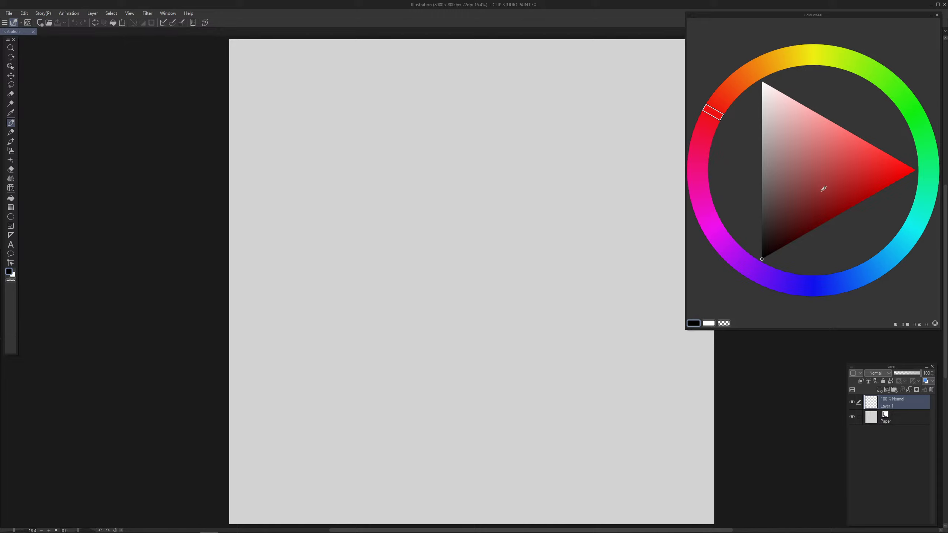
pyautogui.click(762, 164)
pyautogui.moveTo(686, 329); pyautogui.dragTo(738, 264)
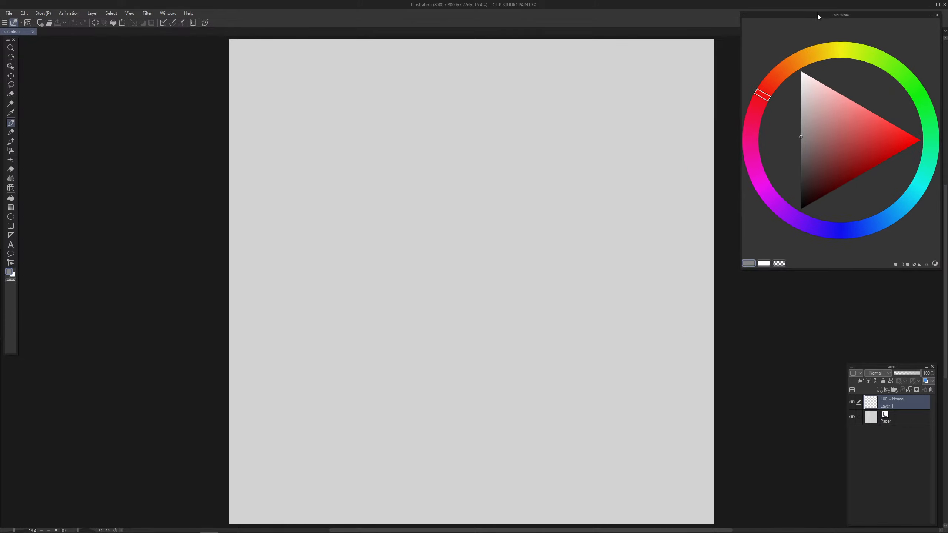
pyautogui.moveTo(818, 16); pyautogui.dragTo(813, 40)
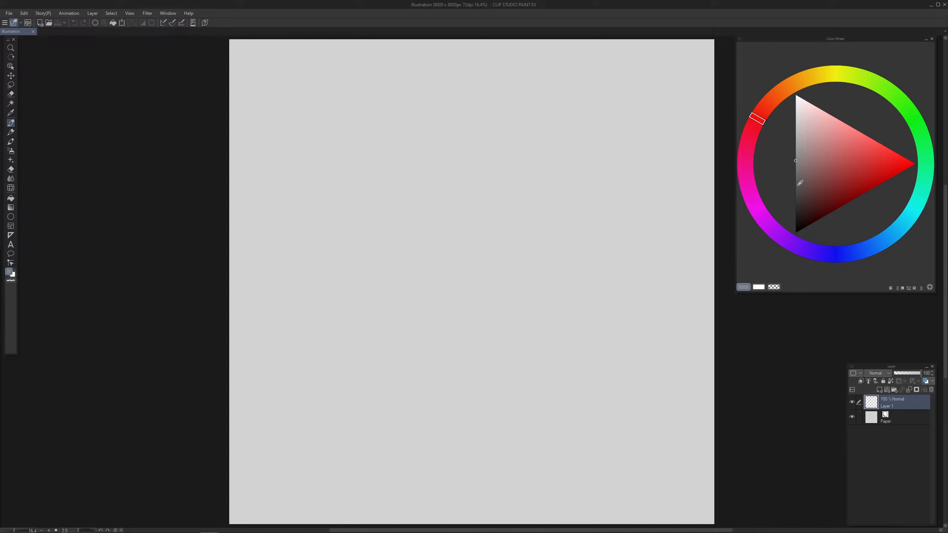
# Step: Fill Layer 1 with light grey and add a new layer above it
pyautogui.click(795, 134)
pyautogui.press('g')
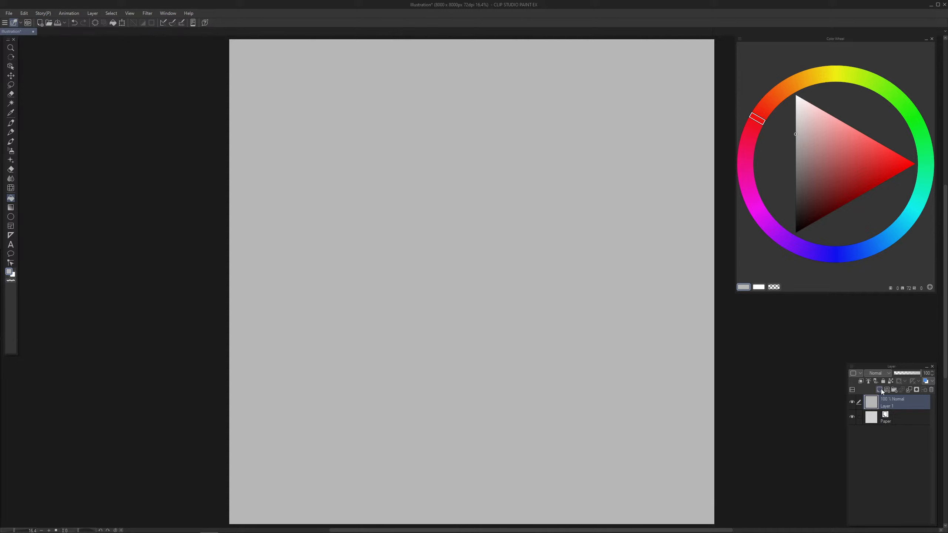
pyautogui.click(882, 391)
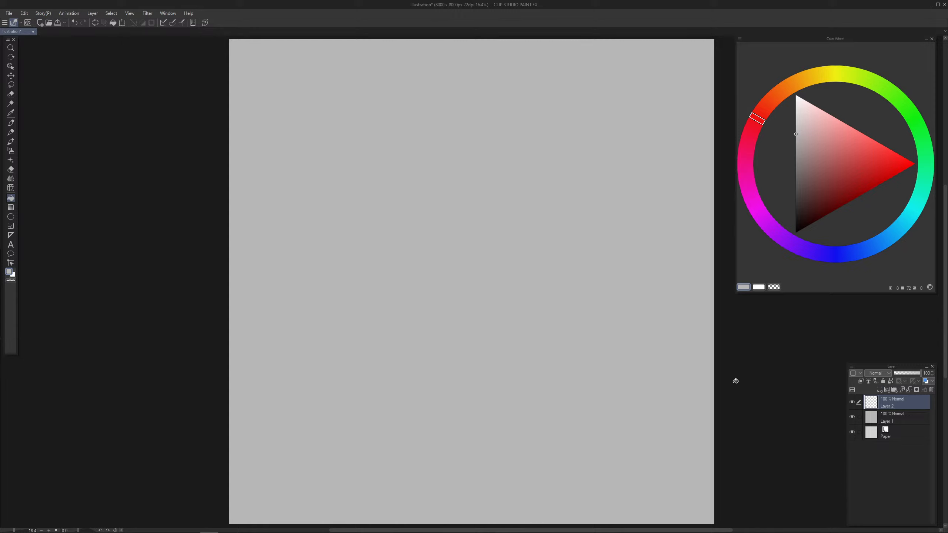
# Step: Sketch an oval head in black pen near the canvas top, with a vertical centre line and a curved cross line
pyautogui.moveTo(801, 205); pyautogui.dragTo(762, 249)
pyautogui.press('p')
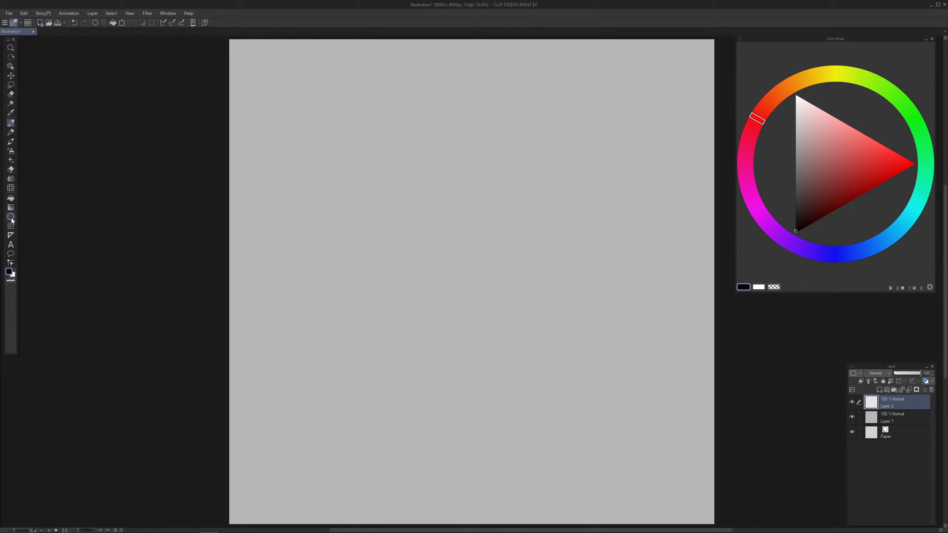
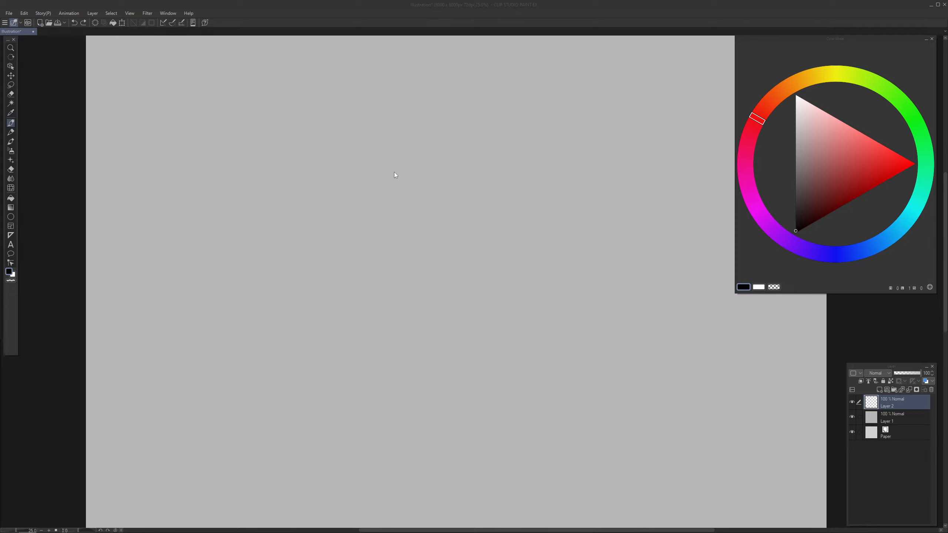
pyautogui.click(196, 144)
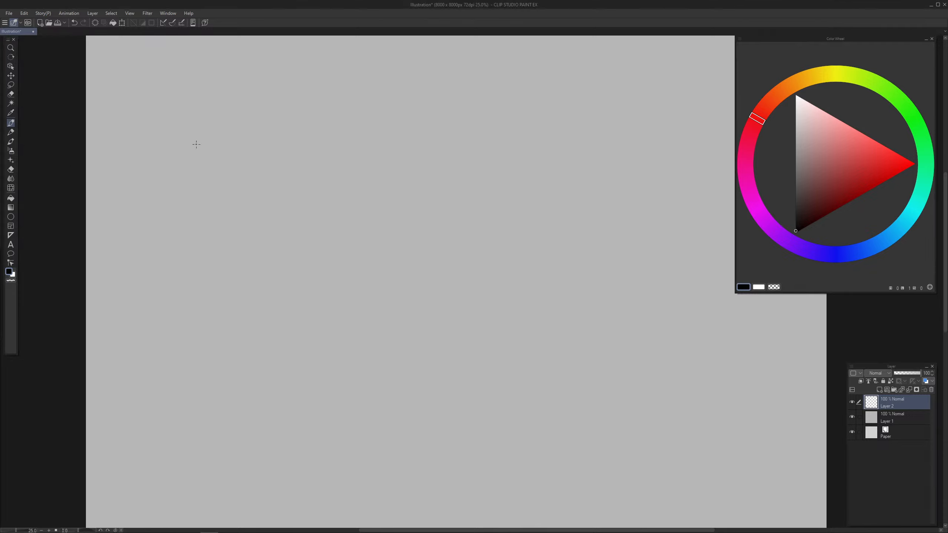
pyautogui.moveTo(433, 132); pyautogui.dragTo(384, 140)
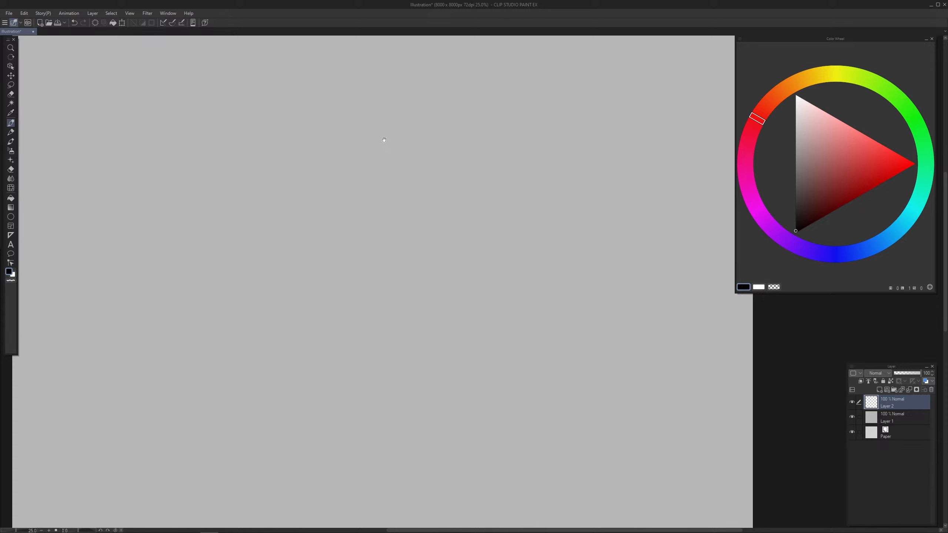
pyautogui.moveTo(373, 88); pyautogui.dragTo(388, 144)
pyautogui.moveTo(375, 112); pyautogui.dragTo(403, 69)
pyautogui.moveTo(426, 75); pyautogui.dragTo(436, 159)
pyautogui.moveTo(379, 119); pyautogui.dragTo(441, 127)
pyautogui.moveTo(402, 71); pyautogui.dragTo(416, 179)
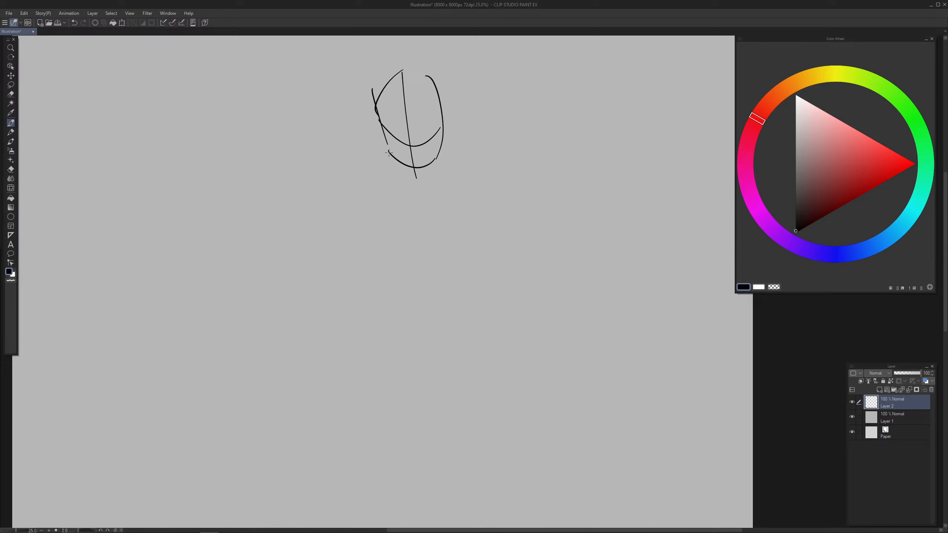
# Step: Sketch the shoulder lines beside the head and block in the torso and rounded pelvis below it
pyautogui.moveTo(379, 119); pyautogui.dragTo(373, 165)
pyautogui.moveTo(450, 119)
pyautogui.mouseDown()
pyautogui.moveTo(470, 147)
pyautogui.moveTo(486, 214)
pyautogui.mouseUp()
pyautogui.hotkey('ctrl', 'z')
pyautogui.moveTo(440, 116)
pyautogui.mouseDown()
pyautogui.moveTo(471, 162)
pyautogui.moveTo(460, 211)
pyautogui.mouseUp()
pyautogui.moveTo(379, 159); pyautogui.dragTo(392, 177)
pyautogui.moveTo(396, 184)
pyautogui.mouseDown()
pyautogui.moveTo(425, 201)
pyautogui.moveTo(396, 241)
pyautogui.mouseUp()
pyautogui.moveTo(391, 218)
pyautogui.mouseDown()
pyautogui.moveTo(437, 248)
pyautogui.moveTo(469, 233)
pyautogui.mouseUp()
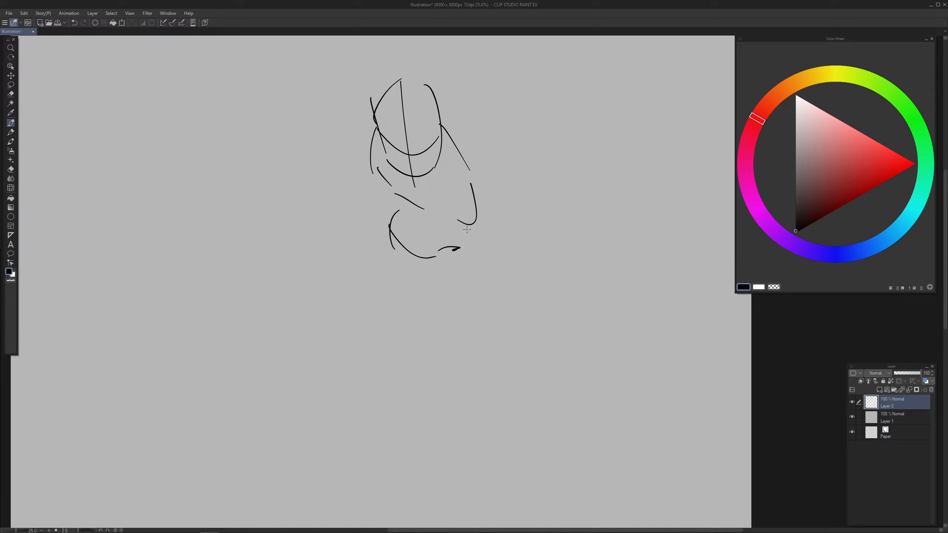
# Step: Sketch the waist line and the far thigh extending from the pelvis out to the bent knee
pyautogui.moveTo(395, 202)
pyautogui.mouseDown()
pyautogui.moveTo(392, 224)
pyautogui.moveTo(360, 243)
pyautogui.moveTo(373, 235)
pyautogui.moveTo(395, 251)
pyautogui.moveTo(399, 276)
pyautogui.mouseUp()
pyautogui.moveTo(387, 229)
pyautogui.mouseDown()
pyautogui.moveTo(379, 241)
pyautogui.moveTo(348, 244)
pyautogui.mouseUp()
pyautogui.moveTo(314, 260)
pyautogui.mouseDown()
pyautogui.moveTo(293, 290)
pyautogui.moveTo(349, 243)
pyautogui.mouseUp()
pyautogui.moveTo(309, 260); pyautogui.dragTo(299, 271)
pyautogui.moveTo(359, 243); pyautogui.dragTo(387, 287)
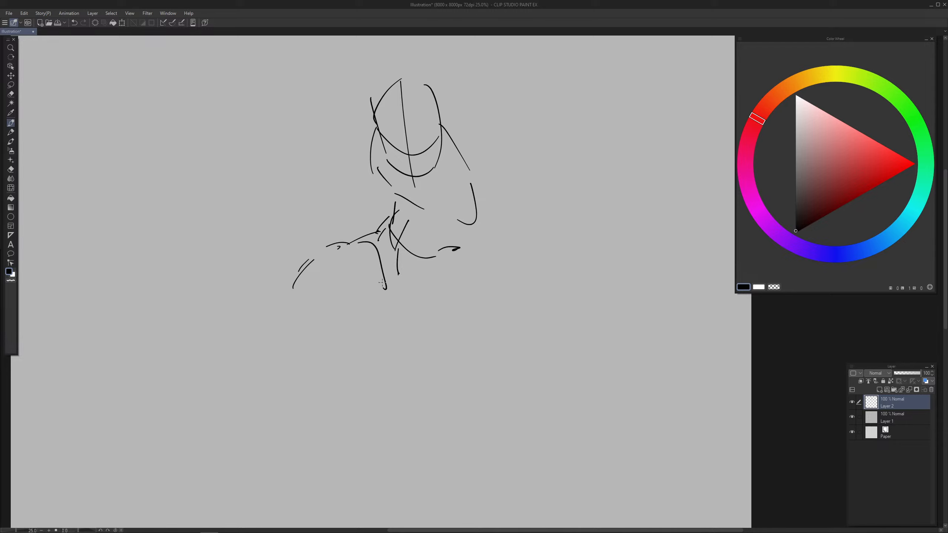
# Step: Sketch the near thigh's outline with a rounded contour at its hip end, and add the hip's back line
pyautogui.moveTo(434, 263); pyautogui.dragTo(395, 271)
pyautogui.moveTo(387, 275)
pyautogui.mouseDown()
pyautogui.moveTo(296, 311)
pyautogui.moveTo(373, 327)
pyautogui.mouseUp()
pyautogui.moveTo(423, 267)
pyautogui.mouseDown()
pyautogui.moveTo(414, 326)
pyautogui.moveTo(427, 321)
pyautogui.mouseUp()
pyautogui.moveTo(458, 220); pyautogui.dragTo(465, 224)
pyautogui.moveTo(460, 210); pyautogui.dragTo(464, 263)
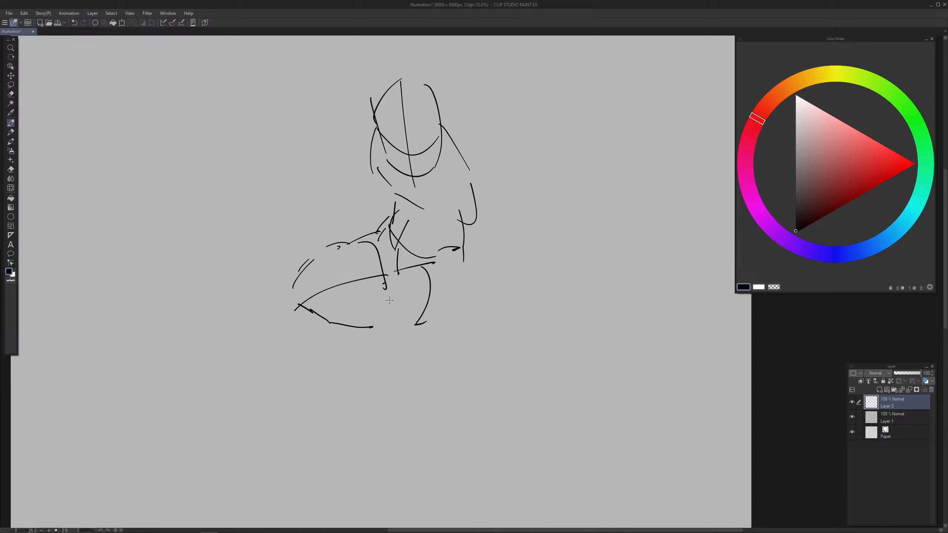
# Step: Erase the overlapping lines where the thighs meet, and redraw the far thigh's top edge and the knee marks
pyautogui.press('e')
pyautogui.moveTo(380, 264)
pyautogui.mouseDown()
pyautogui.moveTo(384, 286)
pyautogui.moveTo(394, 264)
pyautogui.moveTo(381, 276)
pyautogui.moveTo(415, 266)
pyautogui.mouseUp()
pyautogui.press('p')
pyautogui.moveTo(309, 306)
pyautogui.mouseDown()
pyautogui.moveTo(313, 328)
pyautogui.moveTo(363, 327)
pyautogui.moveTo(310, 326)
pyautogui.mouseUp()
pyautogui.moveTo(316, 259)
pyautogui.mouseDown()
pyautogui.moveTo(337, 241)
pyautogui.moveTo(296, 274)
pyautogui.moveTo(345, 253)
pyautogui.moveTo(304, 288)
pyautogui.mouseUp()
pyautogui.moveTo(352, 244); pyautogui.dragTo(288, 301)
pyautogui.moveTo(293, 293); pyautogui.dragTo(301, 297)
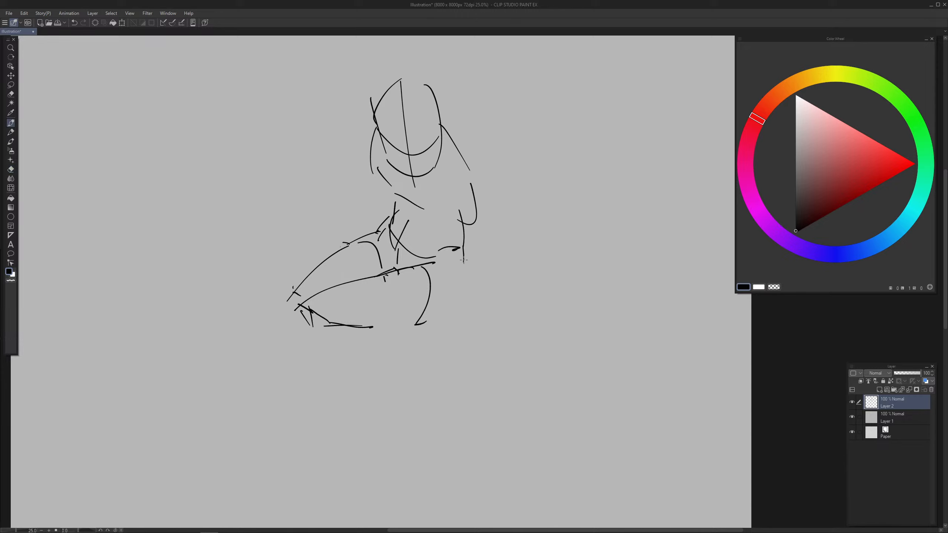
# Step: Sketch the chest and waist lines between the head and the pelvis
pyautogui.moveTo(396, 198); pyautogui.dragTo(395, 221)
pyautogui.moveTo(383, 175); pyautogui.dragTo(383, 199)
pyautogui.moveTo(385, 198)
pyautogui.mouseDown()
pyautogui.moveTo(398, 208)
pyautogui.moveTo(414, 187)
pyautogui.mouseUp()
pyautogui.moveTo(422, 182); pyautogui.dragTo(403, 198)
# Step: Erase the lower head lines and redraw the curved strokes around the jaw
pyautogui.press('e')
pyautogui.moveTo(387, 160)
pyautogui.mouseDown()
pyautogui.moveTo(409, 180)
pyautogui.moveTo(410, 147)
pyautogui.moveTo(418, 173)
pyautogui.mouseUp()
pyautogui.press('p')
pyautogui.moveTo(383, 139)
pyautogui.mouseDown()
pyautogui.moveTo(413, 177)
pyautogui.moveTo(430, 169)
pyautogui.mouseUp()
pyautogui.hotkey('ctrl', 'z')
pyautogui.hotkey('ctrl', 'z')
pyautogui.hotkey('ctrl', 'z')
pyautogui.hotkey('ctrl', 'z')
pyautogui.moveTo(382, 149)
pyautogui.mouseDown()
pyautogui.moveTo(407, 174)
pyautogui.moveTo(394, 146)
pyautogui.moveTo(434, 144)
pyautogui.moveTo(411, 168)
pyautogui.moveTo(403, 120)
pyautogui.moveTo(403, 162)
pyautogui.moveTo(427, 158)
pyautogui.mouseUp()
pyautogui.press('e')
pyautogui.press('p')
pyautogui.hotkey('ctrl', 'z')
pyautogui.hotkey('ctrl', 'z')
pyautogui.moveTo(382, 137)
pyautogui.mouseDown()
pyautogui.moveTo(407, 163)
pyautogui.moveTo(422, 159)
pyautogui.mouseUp()
# Step: Erase part of the head's top outline and redraw a wider crown around the face oval
pyautogui.press('e')
pyautogui.moveTo(400, 80)
pyautogui.mouseDown()
pyautogui.moveTo(384, 112)
pyautogui.moveTo(398, 114)
pyautogui.moveTo(435, 82)
pyautogui.moveTo(415, 90)
pyautogui.moveTo(443, 96)
pyautogui.moveTo(452, 114)
pyautogui.mouseUp()
pyautogui.press('o')
pyautogui.press('p')
pyautogui.hotkey('ctrl', 'z')
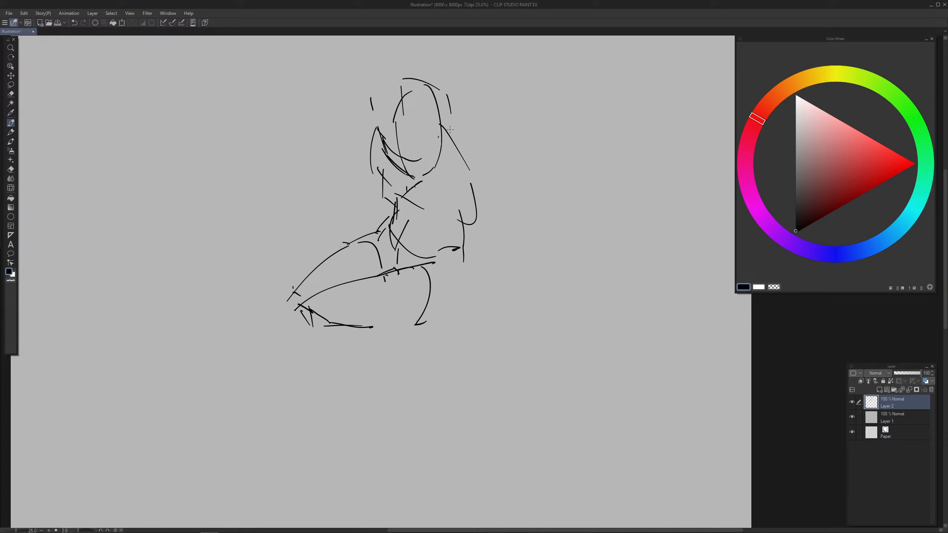
pyautogui.moveTo(394, 153)
pyautogui.mouseDown()
pyautogui.moveTo(423, 158)
pyautogui.moveTo(465, 146)
pyautogui.mouseUp()
pyautogui.hotkey('ctrl', 'z')
pyautogui.moveTo(382, 105); pyautogui.dragTo(417, 83)
# Step: Extend the hip's back line downward and sketch the supporting arm slanting away behind the torso
pyautogui.moveTo(470, 287); pyautogui.dragTo(468, 272)
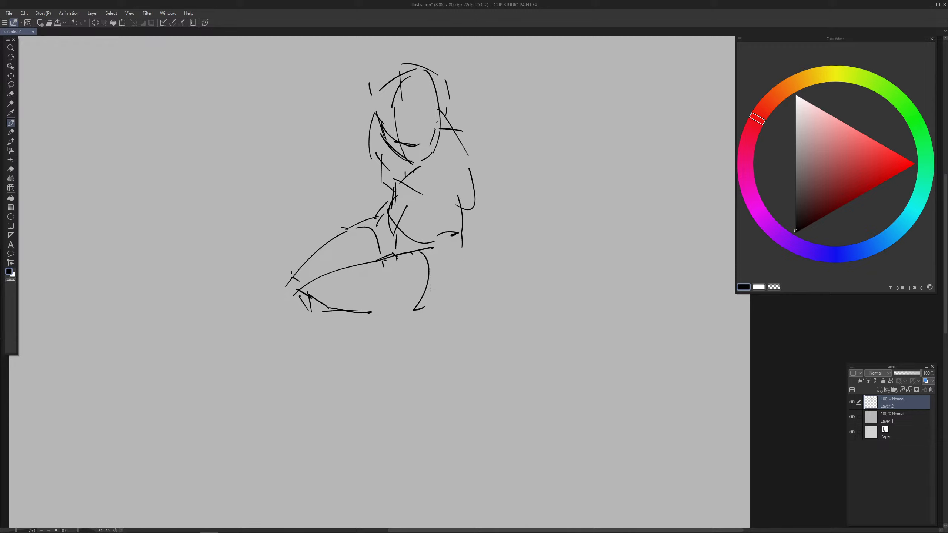
pyautogui.moveTo(460, 217); pyautogui.dragTo(461, 286)
pyautogui.moveTo(465, 251); pyautogui.dragTo(463, 271)
pyautogui.moveTo(453, 154)
pyautogui.mouseDown()
pyautogui.moveTo(485, 203)
pyautogui.moveTo(470, 226)
pyautogui.mouseUp()
pyautogui.moveTo(469, 167); pyautogui.dragTo(492, 230)
pyautogui.moveTo(484, 226); pyautogui.dragTo(524, 292)
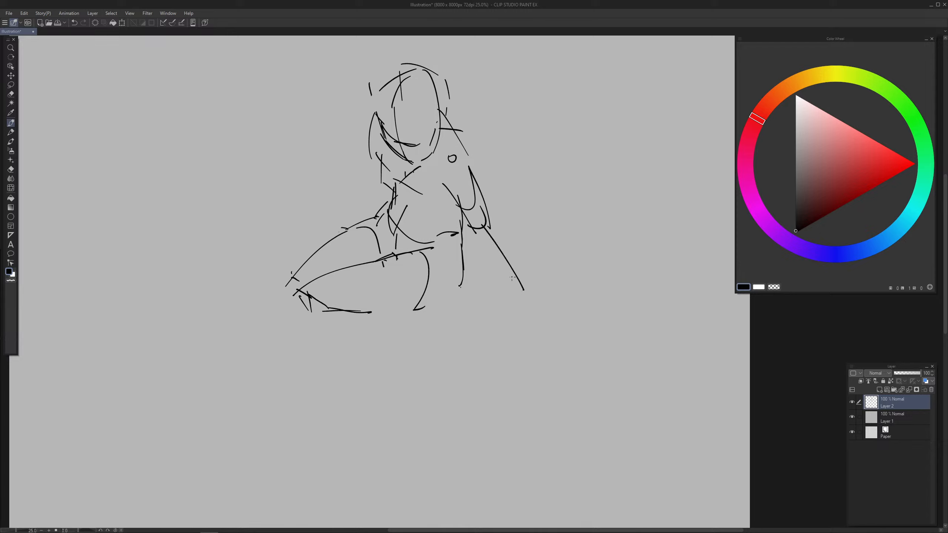
# Step: Redraw the supporting forearm with a contour curve and straight edges tapering to the wrist
pyautogui.hotkey('ctrl', 'z')
pyautogui.moveTo(488, 222); pyautogui.dragTo(521, 271)
pyautogui.moveTo(483, 246); pyautogui.dragTo(510, 241)
pyautogui.hotkey('ctrl', 'z')
pyautogui.moveTo(489, 208); pyautogui.dragTo(508, 237)
pyautogui.hotkey('ctrl', 'z')
pyautogui.moveTo(482, 204)
pyautogui.mouseDown()
pyautogui.moveTo(506, 262)
pyautogui.moveTo(529, 286)
pyautogui.mouseUp()
pyautogui.moveTo(497, 232); pyautogui.dragTo(528, 275)
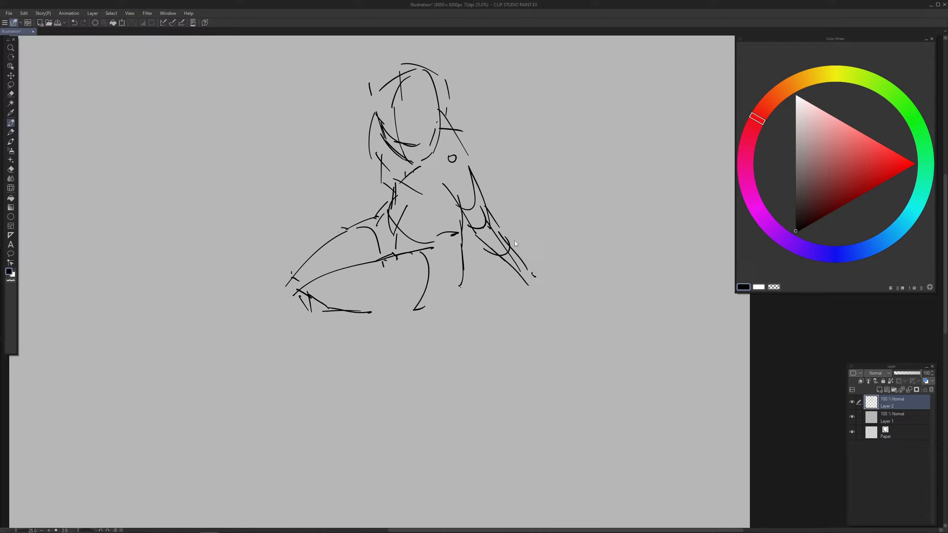
pyautogui.moveTo(501, 230)
pyautogui.mouseDown()
pyautogui.moveTo(540, 274)
pyautogui.moveTo(531, 291)
pyautogui.mouseUp()
pyautogui.click(541, 299)
# Step: Redraw the opposite upper arm's outline below the jaw
pyautogui.moveTo(377, 117); pyautogui.dragTo(371, 161)
pyautogui.hotkey('ctrl', 'z')
pyautogui.moveTo(380, 126); pyautogui.dragTo(377, 183)
pyautogui.moveTo(522, 277); pyautogui.dragTo(523, 291)
pyautogui.moveTo(522, 289); pyautogui.dragTo(542, 292)
pyautogui.moveTo(530, 270); pyautogui.dragTo(546, 276)
pyautogui.hotkey('ctrl', 'z')
pyautogui.hotkey('ctrl', 'z')
pyautogui.hotkey('ctrl', 'z')
pyautogui.hotkey('ctrl', 'z')
# Step: Redraw and clean up the wrist end of the supporting forearm
pyautogui.moveTo(535, 268); pyautogui.dragTo(525, 286)
pyautogui.press('e')
pyautogui.press('b')
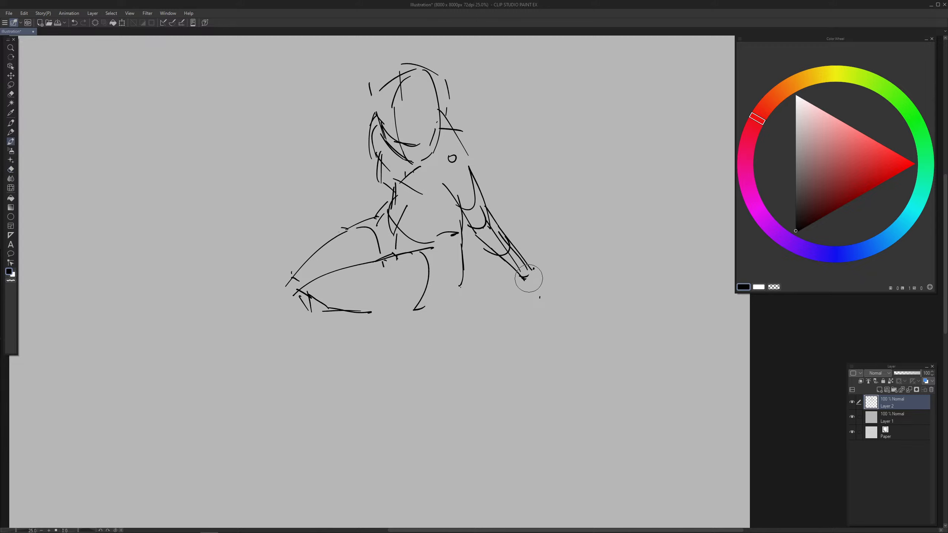
pyautogui.press('p')
pyautogui.moveTo(514, 272)
pyautogui.mouseDown()
pyautogui.moveTo(542, 263)
pyautogui.moveTo(540, 247)
pyautogui.moveTo(553, 263)
pyautogui.moveTo(538, 286)
pyautogui.mouseUp()
pyautogui.hotkey('ctrl', 'z')
# Step: Block in the supporting hand's palm beyond the wrist and add the fingers and thumb
pyautogui.moveTo(534, 253); pyautogui.dragTo(557, 265)
pyautogui.moveTo(558, 266); pyautogui.dragTo(527, 285)
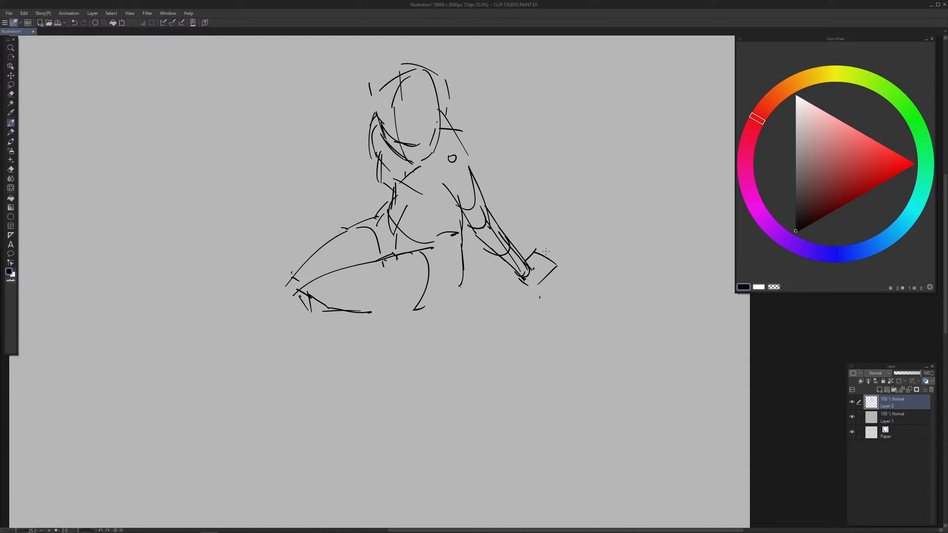
pyautogui.moveTo(536, 252)
pyautogui.mouseDown()
pyautogui.moveTo(548, 243)
pyautogui.moveTo(568, 255)
pyautogui.moveTo(541, 292)
pyautogui.moveTo(561, 272)
pyautogui.mouseUp()
pyautogui.moveTo(551, 276); pyautogui.dragTo(568, 271)
pyautogui.moveTo(567, 271); pyautogui.dragTo(560, 280)
pyautogui.moveTo(519, 353); pyautogui.dragTo(510, 370)
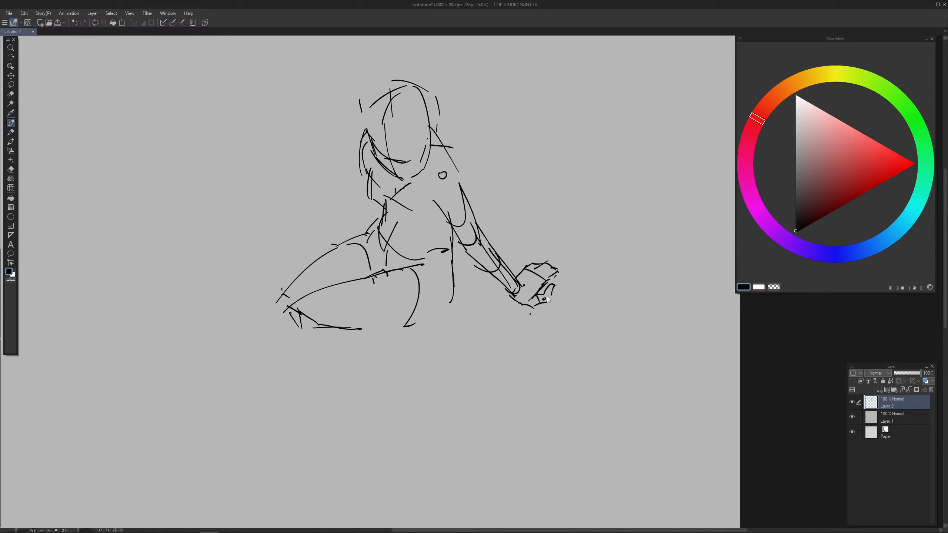
pyautogui.hotkey('ctrl', 'z')
pyautogui.moveTo(547, 285)
pyautogui.mouseDown()
pyautogui.moveTo(525, 302)
pyautogui.moveTo(556, 286)
pyautogui.moveTo(540, 297)
pyautogui.mouseUp()
# Step: Erase the overlapping construction lines at the supporting arm's wrist and elbow
pyautogui.press('e')
pyautogui.press('p')
pyautogui.press('e')
pyautogui.moveTo(517, 279)
pyautogui.mouseDown()
pyautogui.moveTo(514, 292)
pyautogui.moveTo(523, 284)
pyautogui.mouseUp()
pyautogui.press('p')
pyautogui.press('e')
pyautogui.moveTo(477, 231)
pyautogui.mouseDown()
pyautogui.moveTo(474, 248)
pyautogui.moveTo(481, 242)
pyautogui.moveTo(470, 246)
pyautogui.moveTo(472, 232)
pyautogui.mouseUp()
pyautogui.press('p')
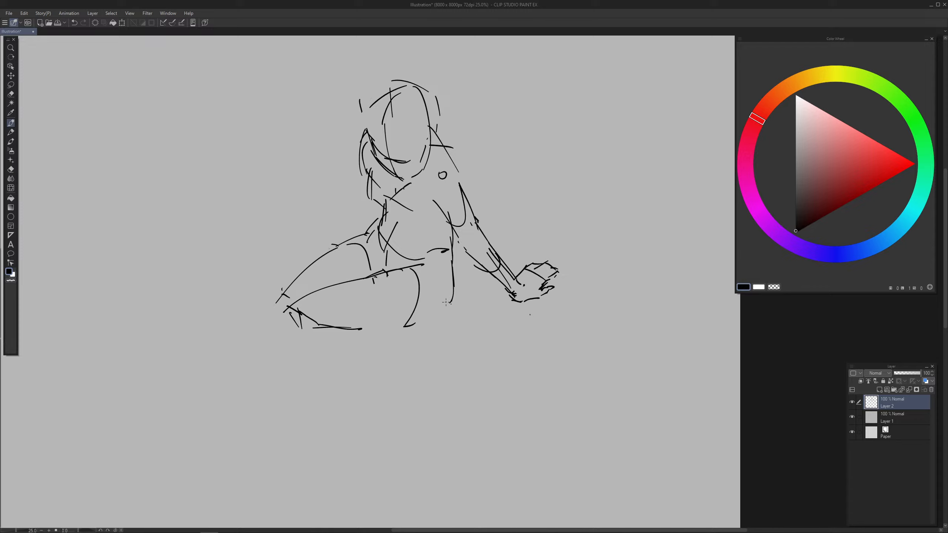
# Step: Curve the hip's back line inward under the seat, and reinforce the waist crease and the far knee
pyautogui.moveTo(452, 302); pyautogui.dragTo(441, 317)
pyautogui.moveTo(375, 224); pyautogui.dragTo(364, 235)
pyautogui.moveTo(283, 295); pyautogui.dragTo(290, 299)
pyautogui.moveTo(278, 298); pyautogui.dragTo(288, 307)
# Step: Draw curved contour lines across both thighs and erase the near thigh's top edge
pyautogui.moveTo(377, 297); pyautogui.dragTo(372, 328)
pyautogui.moveTo(323, 259)
pyautogui.mouseDown()
pyautogui.moveTo(350, 282)
pyautogui.moveTo(365, 278)
pyautogui.mouseUp()
pyautogui.press('e')
pyautogui.press('p')
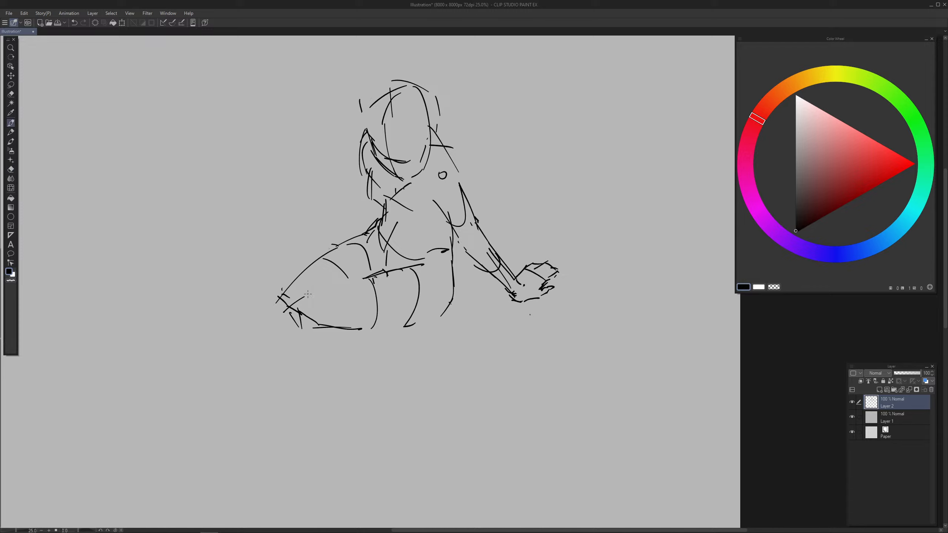
# Step: Complete the near thigh's top edge, shape the knee below it and start the near shin line
pyautogui.moveTo(297, 298)
pyautogui.mouseDown()
pyautogui.moveTo(365, 278)
pyautogui.moveTo(298, 297)
pyautogui.moveTo(293, 323)
pyautogui.moveTo(315, 335)
pyautogui.moveTo(299, 335)
pyautogui.mouseUp()
pyautogui.moveTo(293, 338)
pyautogui.mouseDown()
pyautogui.moveTo(340, 395)
pyautogui.moveTo(347, 358)
pyautogui.mouseUp()
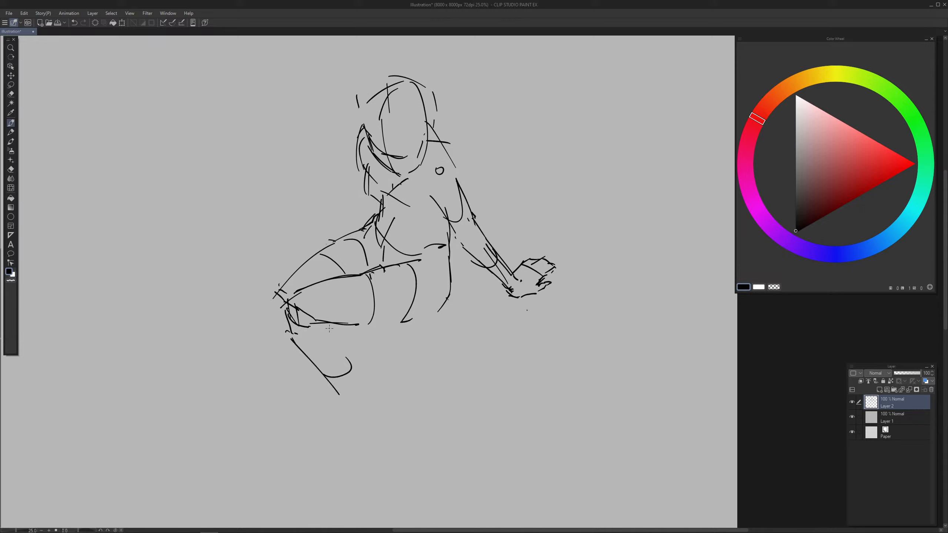
pyautogui.moveTo(327, 323); pyautogui.dragTo(358, 380)
pyautogui.moveTo(306, 355); pyautogui.dragTo(338, 381)
pyautogui.hotkey('ctrl', 'z')
pyautogui.hotkey('ctrl', 'z')
pyautogui.hotkey('ctrl', 'z')
pyautogui.hotkey('ctrl', 'z')
pyautogui.hotkey('ctrl', 'z')
# Step: Draw the near lower leg angling down from the knee, with calf contours, an ankle curve and the heel
pyautogui.moveTo(291, 334)
pyautogui.mouseDown()
pyautogui.moveTo(362, 390)
pyautogui.moveTo(352, 353)
pyautogui.mouseUp()
pyautogui.moveTo(332, 322); pyautogui.dragTo(373, 372)
pyautogui.moveTo(381, 388)
pyautogui.mouseDown()
pyautogui.moveTo(391, 409)
pyautogui.moveTo(385, 360)
pyautogui.mouseUp()
pyautogui.hotkey('ctrl', 'z')
pyautogui.hotkey('ctrl', 'z')
pyautogui.moveTo(384, 361)
pyautogui.mouseDown()
pyautogui.moveTo(397, 383)
pyautogui.moveTo(374, 411)
pyautogui.moveTo(391, 427)
pyautogui.mouseUp()
pyautogui.hotkey('ctrl', 'z')
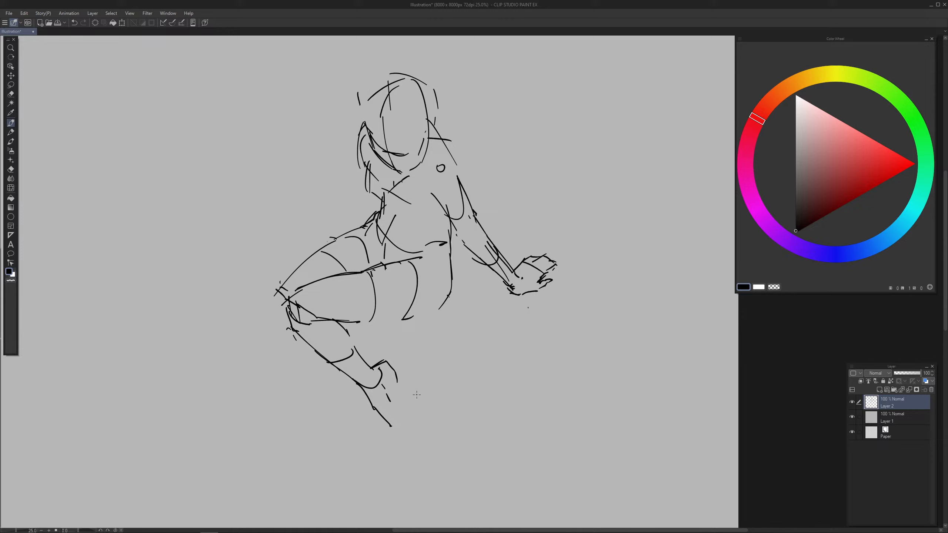
# Step: Extend the near thigh's underside back until it joins the seat
pyautogui.moveTo(420, 395); pyautogui.dragTo(422, 389)
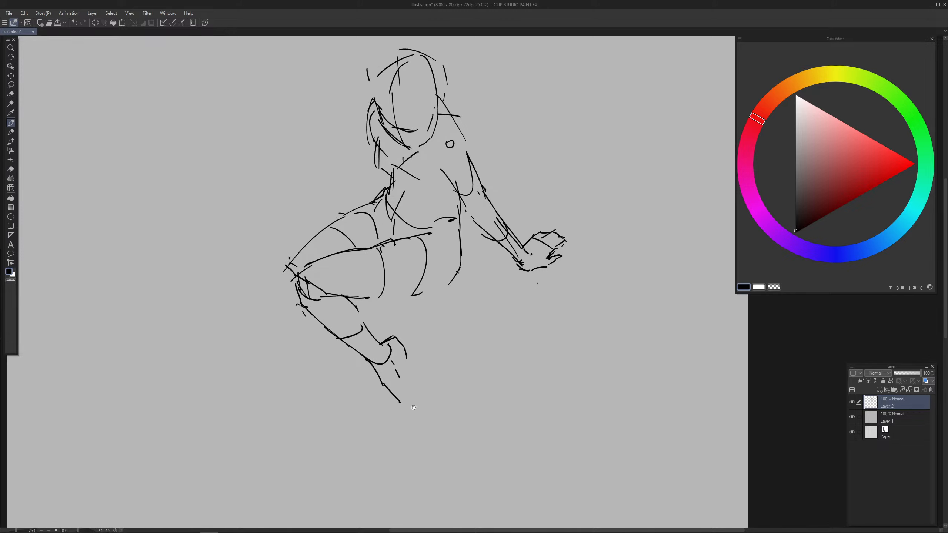
pyautogui.moveTo(405, 435); pyautogui.dragTo(412, 389)
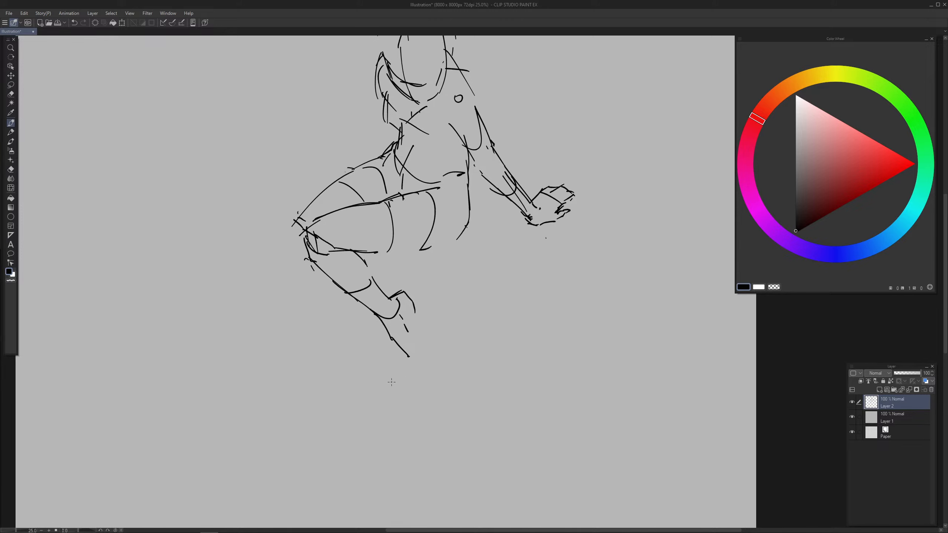
pyautogui.moveTo(442, 254)
pyautogui.mouseDown()
pyautogui.moveTo(395, 318)
pyautogui.moveTo(425, 329)
pyautogui.mouseUp()
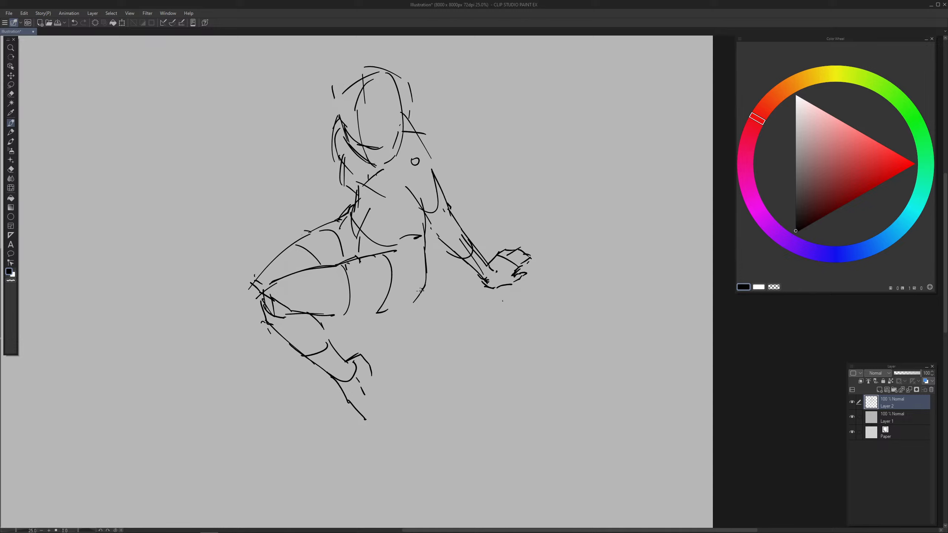
pyautogui.moveTo(347, 316); pyautogui.dragTo(435, 311)
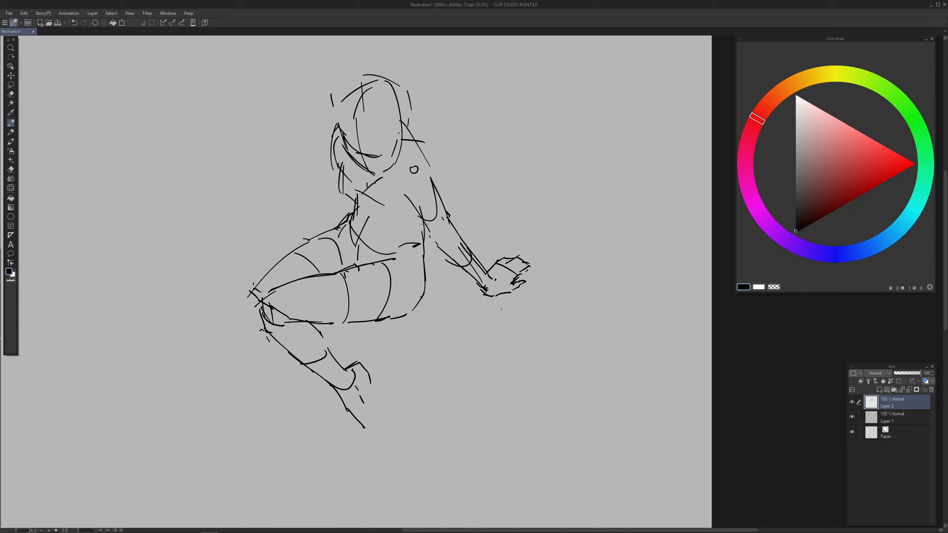
# Step: Add a contour line across the chest, then erase the lower-face line and draw a new jawline
pyautogui.moveTo(353, 201); pyautogui.dragTo(396, 229)
pyautogui.moveTo(345, 142); pyautogui.dragTo(351, 160)
pyautogui.hotkey('ctrl', 'z')
pyautogui.press('e')
pyautogui.moveTo(364, 169)
pyautogui.mouseDown()
pyautogui.moveTo(372, 173)
pyautogui.moveTo(367, 167)
pyautogui.mouseUp()
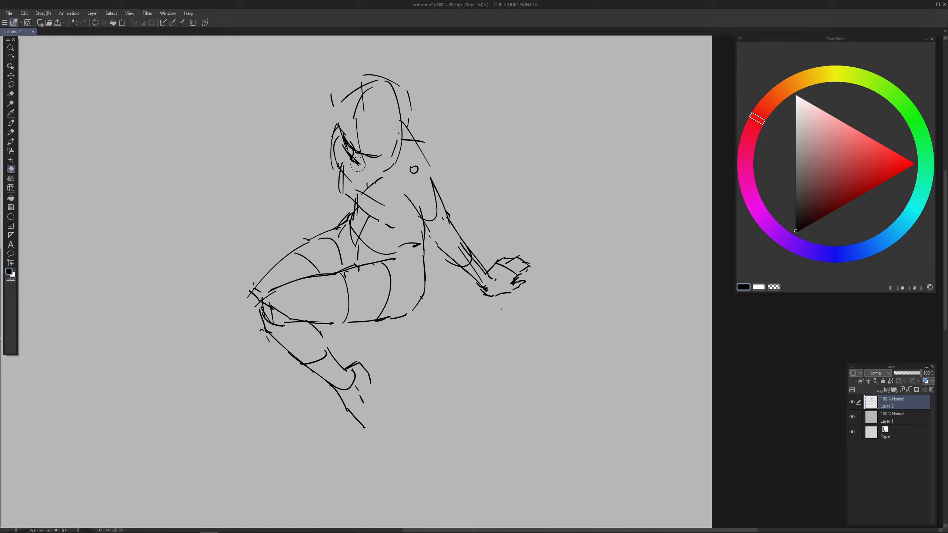
pyautogui.press('p')
pyautogui.moveTo(360, 172)
pyautogui.mouseDown()
pyautogui.moveTo(398, 155)
pyautogui.moveTo(391, 165)
pyautogui.moveTo(399, 127)
pyautogui.moveTo(393, 157)
pyautogui.moveTo(428, 145)
pyautogui.moveTo(391, 158)
pyautogui.mouseUp()
# Step: Sketch the neck base and shoulder line beside the jaw, and reshape the back of the head
pyautogui.press('e')
pyautogui.press('p')
pyautogui.hotkey('ctrl', 'z')
pyautogui.hotkey('ctrl', 'z')
pyautogui.hotkey('ctrl', 'z')
pyautogui.moveTo(394, 146)
pyautogui.mouseDown()
pyautogui.moveTo(434, 150)
pyautogui.moveTo(419, 157)
pyautogui.moveTo(454, 177)
pyautogui.moveTo(477, 160)
pyautogui.mouseUp()
pyautogui.hotkey('ctrl', 'z')
pyautogui.moveTo(418, 102); pyautogui.dragTo(432, 139)
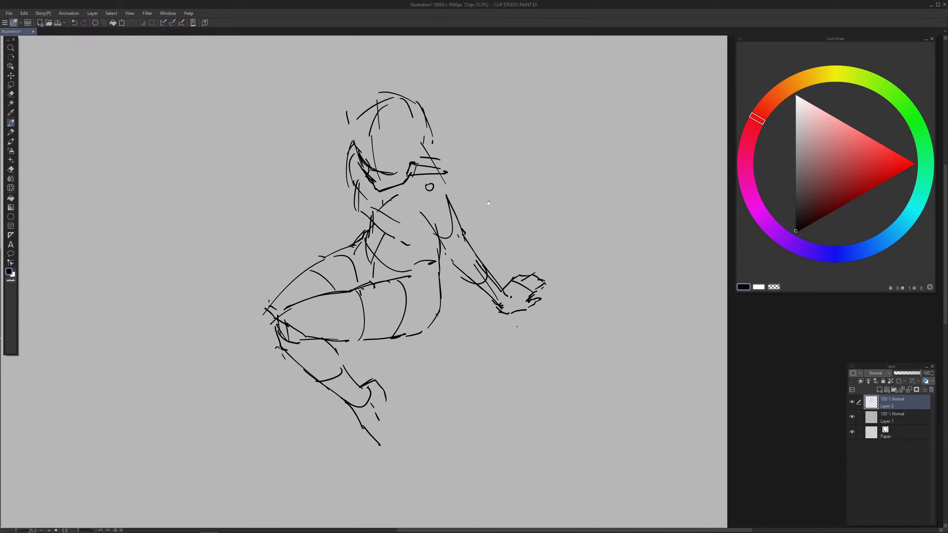
# Step: Erase and redraw the lower back and hip outline, and clean up the underside of the seat
pyautogui.moveTo(488, 203); pyautogui.dragTo(484, 199)
pyautogui.press('e')
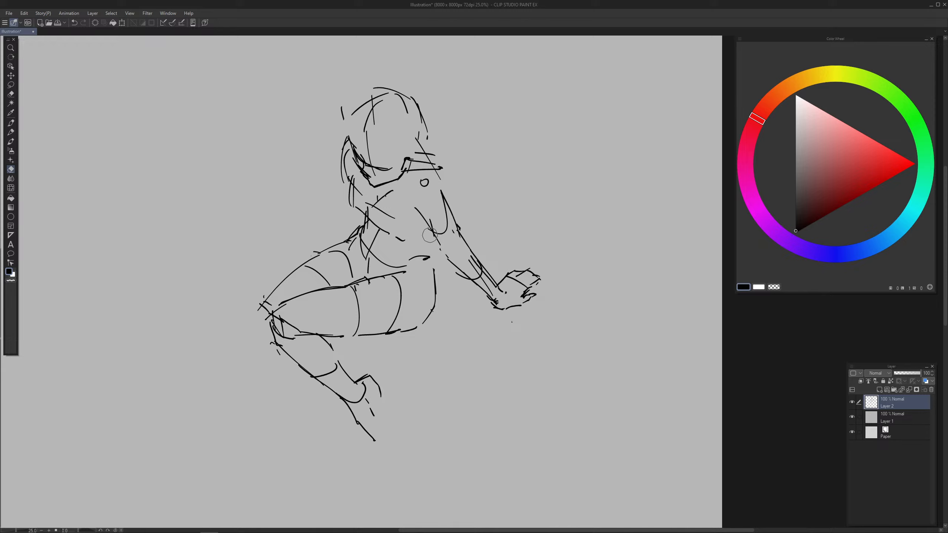
pyautogui.moveTo(430, 235)
pyautogui.mouseDown()
pyautogui.moveTo(426, 227)
pyautogui.moveTo(431, 259)
pyautogui.mouseUp()
pyautogui.press('p')
pyautogui.press('e')
pyautogui.press('p')
pyautogui.moveTo(429, 255); pyautogui.dragTo(435, 281)
pyautogui.press('e')
pyautogui.moveTo(376, 336); pyautogui.dragTo(430, 320)
pyautogui.press('p')
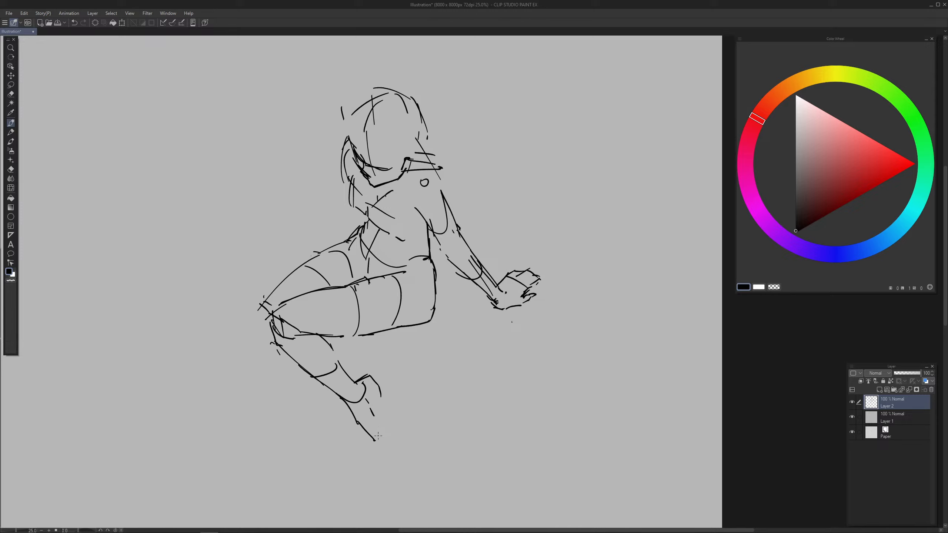
# Step: Outline the near foot below the ankle, with its sole and toes pointing down
pyautogui.moveTo(379, 443); pyautogui.dragTo(384, 436)
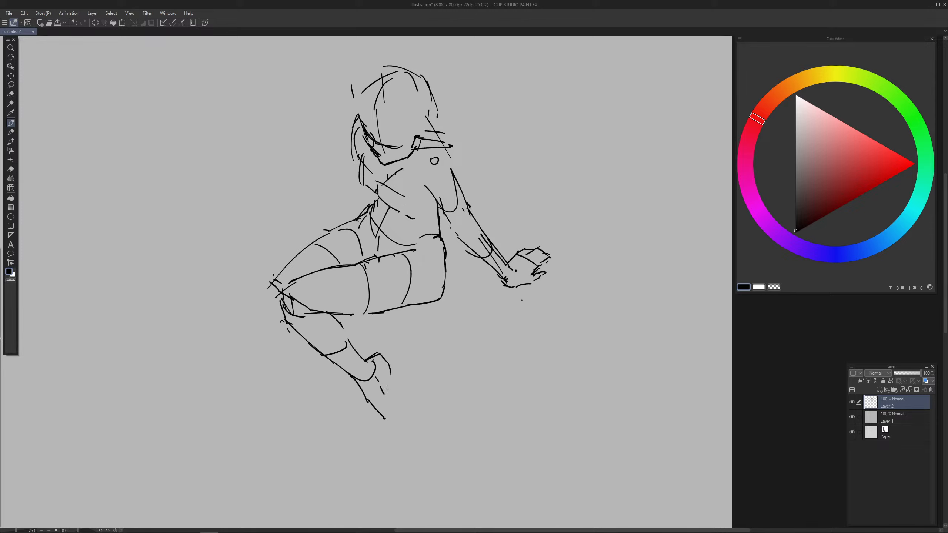
pyautogui.moveTo(386, 389)
pyautogui.mouseDown()
pyautogui.moveTo(362, 345)
pyautogui.moveTo(367, 361)
pyautogui.moveTo(380, 361)
pyautogui.mouseUp()
pyautogui.hotkey('ctrl', 'z')
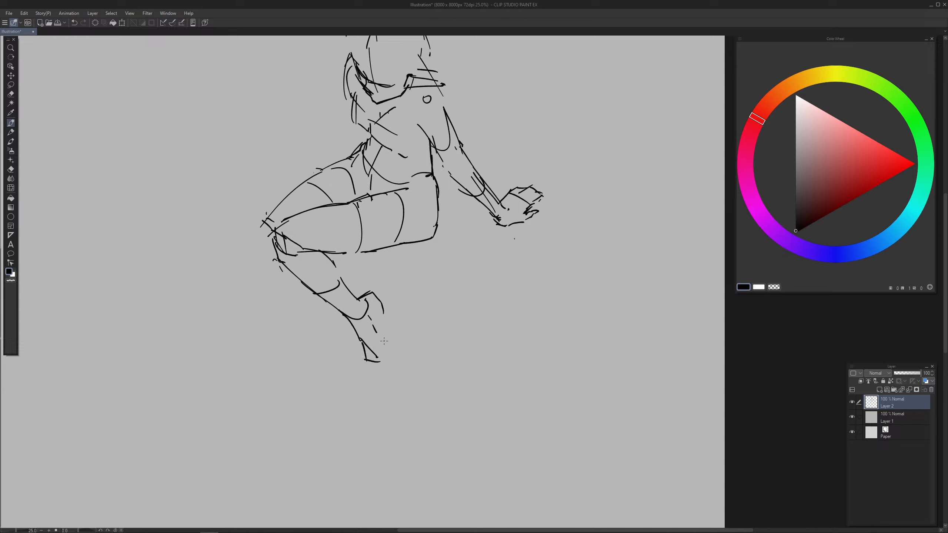
pyautogui.moveTo(381, 312)
pyautogui.mouseDown()
pyautogui.moveTo(378, 359)
pyautogui.moveTo(400, 366)
pyautogui.moveTo(367, 385)
pyautogui.moveTo(365, 373)
pyautogui.moveTo(371, 386)
pyautogui.mouseUp()
pyautogui.hotkey('ctrl', 'z')
pyautogui.hotkey('ctrl', 'z')
pyautogui.moveTo(371, 385)
pyautogui.mouseDown()
pyautogui.moveTo(387, 361)
pyautogui.moveTo(376, 386)
pyautogui.mouseUp()
pyautogui.moveTo(423, 348); pyautogui.dragTo(427, 389)
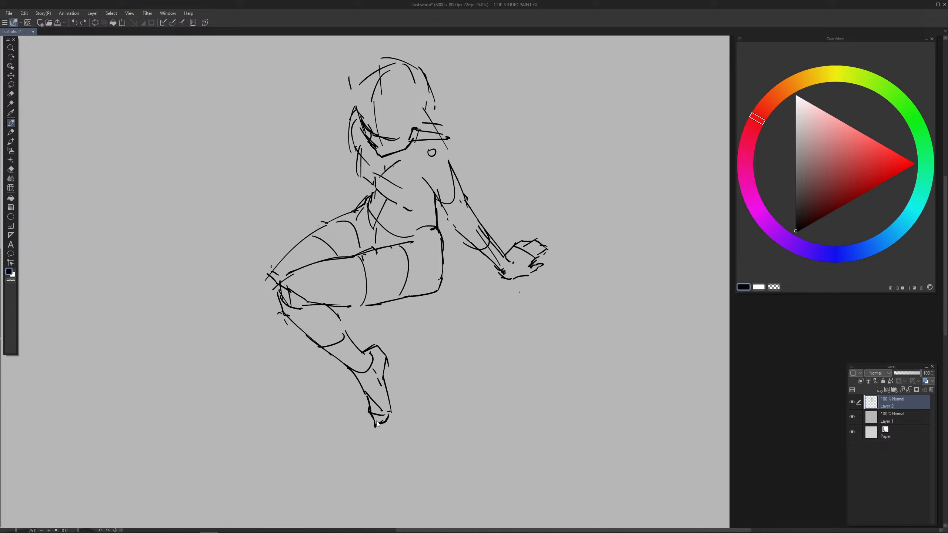
pyautogui.moveTo(416, 350); pyautogui.dragTo(431, 342)
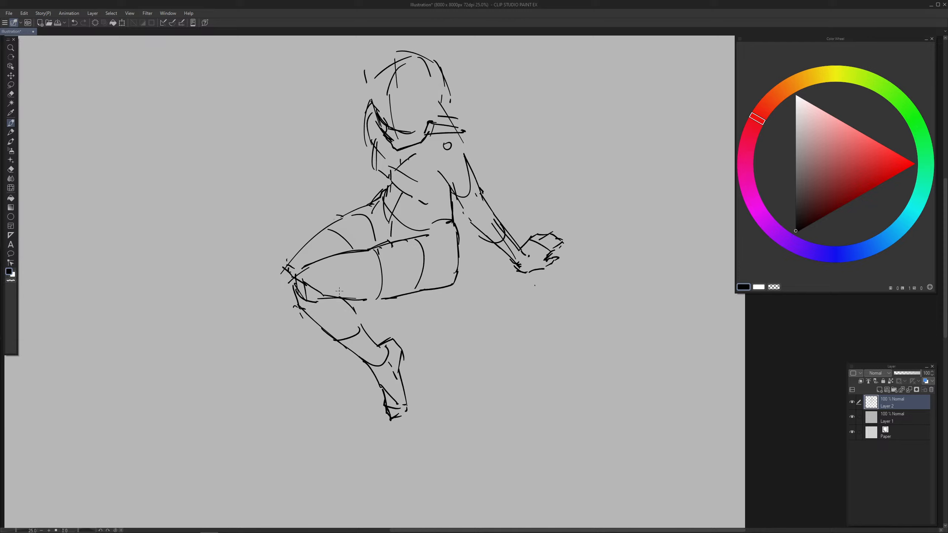
# Step: Curve the far knee's outer edge and try out the far shin line running down from it
pyautogui.moveTo(273, 273)
pyautogui.mouseDown()
pyautogui.moveTo(272, 291)
pyautogui.moveTo(339, 246)
pyautogui.moveTo(303, 268)
pyautogui.moveTo(245, 379)
pyautogui.mouseUp()
pyautogui.scroll(-1, 462, 320)
pyautogui.hotkey('ctrl', 'z')
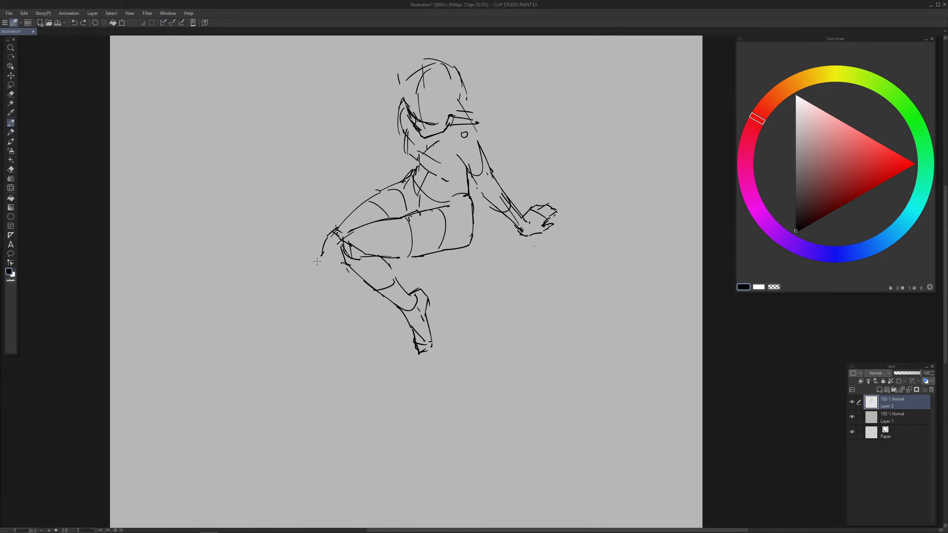
pyautogui.moveTo(323, 256); pyautogui.dragTo(286, 307)
pyautogui.moveTo(298, 294); pyautogui.dragTo(262, 364)
pyautogui.hotkey('ctrl', 'z')
pyautogui.moveTo(311, 270)
pyautogui.mouseDown()
pyautogui.moveTo(328, 287)
pyautogui.moveTo(342, 284)
pyautogui.moveTo(272, 356)
pyautogui.mouseUp()
pyautogui.hotkey('ctrl', 'z')
pyautogui.hotkey('ctrl', 'z')
pyautogui.hotkey('ctrl', 'z')
# Step: Draw the far lower leg extending diagonally down from the knee, with contour curves across the calf and ankle
pyautogui.moveTo(347, 270); pyautogui.dragTo(332, 300)
pyautogui.moveTo(332, 299); pyautogui.dragTo(288, 346)
pyautogui.moveTo(287, 307); pyautogui.dragTo(305, 328)
pyautogui.moveTo(316, 263); pyautogui.dragTo(274, 327)
pyautogui.moveTo(281, 318)
pyautogui.mouseDown()
pyautogui.moveTo(272, 332)
pyautogui.moveTo(279, 348)
pyautogui.mouseUp()
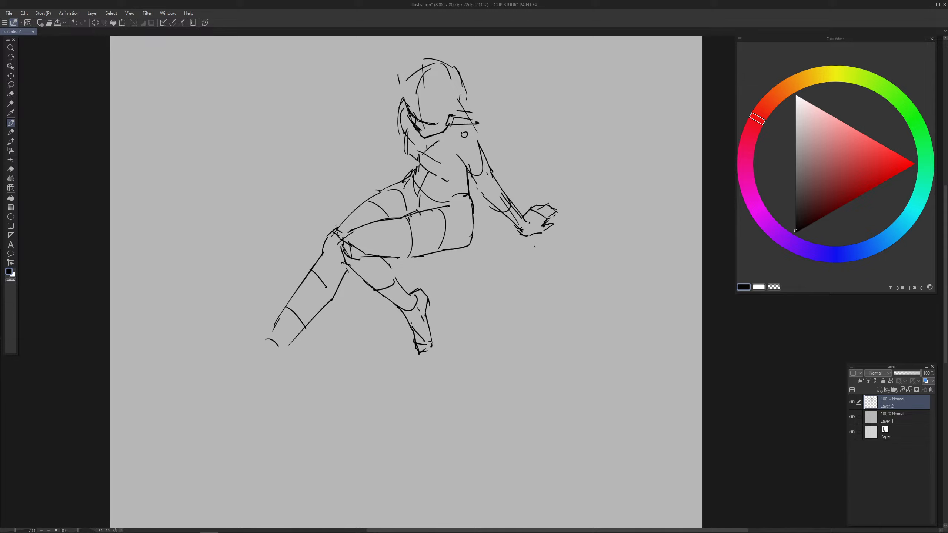
# Step: Erase the far calf's back edge and redraw it with a fuller curve down to the ankle
pyautogui.moveTo(411, 326); pyautogui.dragTo(413, 322)
pyautogui.press('e')
pyautogui.moveTo(347, 278); pyautogui.dragTo(305, 330)
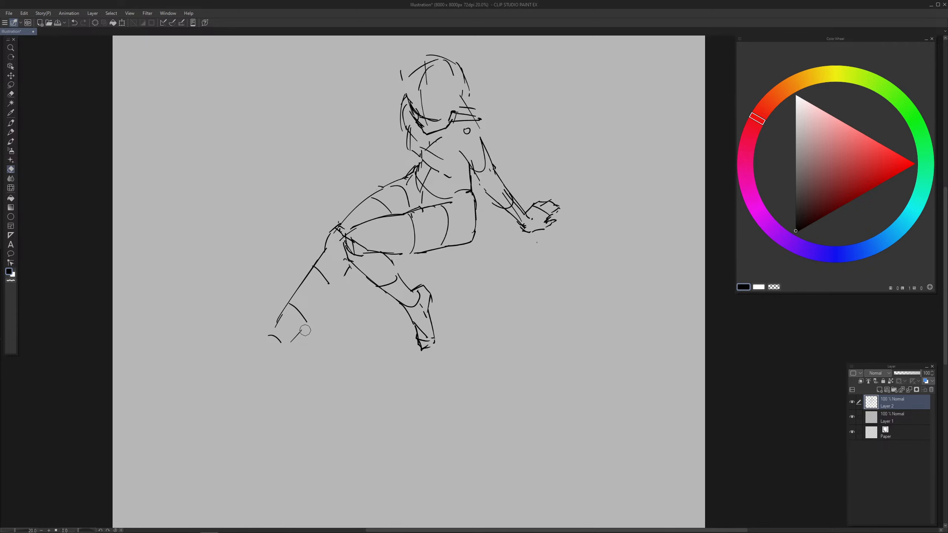
pyautogui.press('p')
pyautogui.moveTo(349, 263); pyautogui.dragTo(297, 332)
# Step: Lasso the near lower leg and scale it up slightly, then nudge the drawing layer a little
pyautogui.press('m')
pyautogui.moveTo(360, 285)
pyautogui.mouseDown()
pyautogui.moveTo(449, 340)
pyautogui.moveTo(442, 280)
pyautogui.moveTo(385, 252)
pyautogui.moveTo(348, 263)
pyautogui.mouseUp()
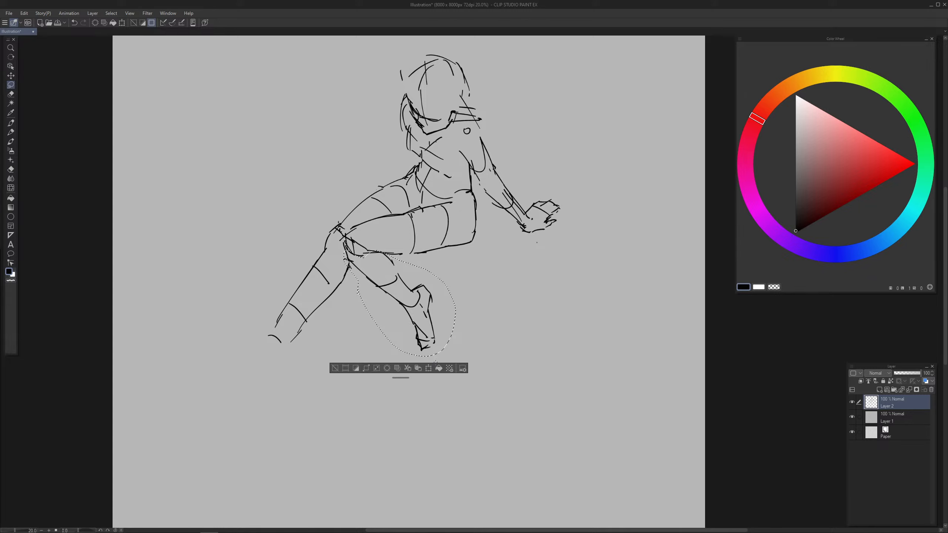
pyautogui.hotkey('ctrl', 't')
pyautogui.moveTo(456, 356); pyautogui.dragTo(471, 366)
pyautogui.press('Return')
pyautogui.hotkey('ctrl', 'd')
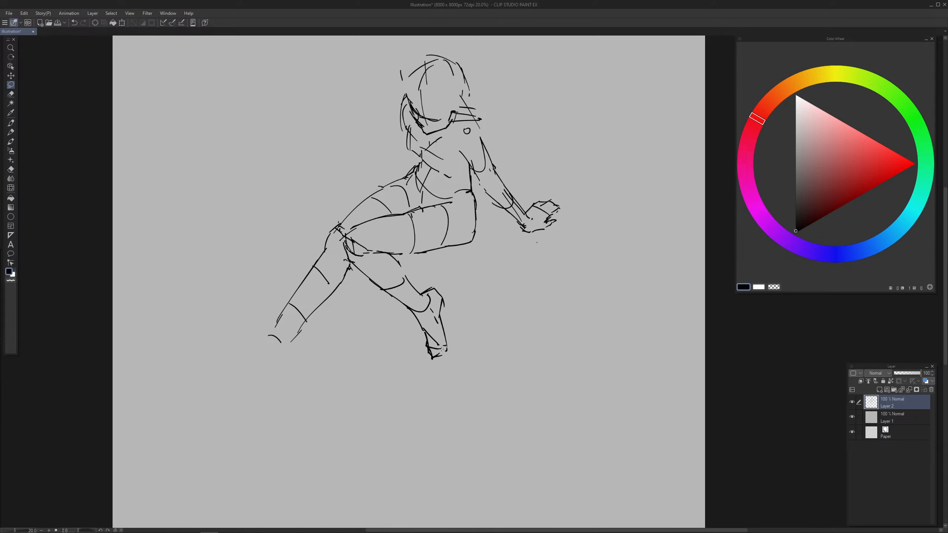
pyautogui.press('k')
pyautogui.moveTo(429, 341); pyautogui.dragTo(426, 340)
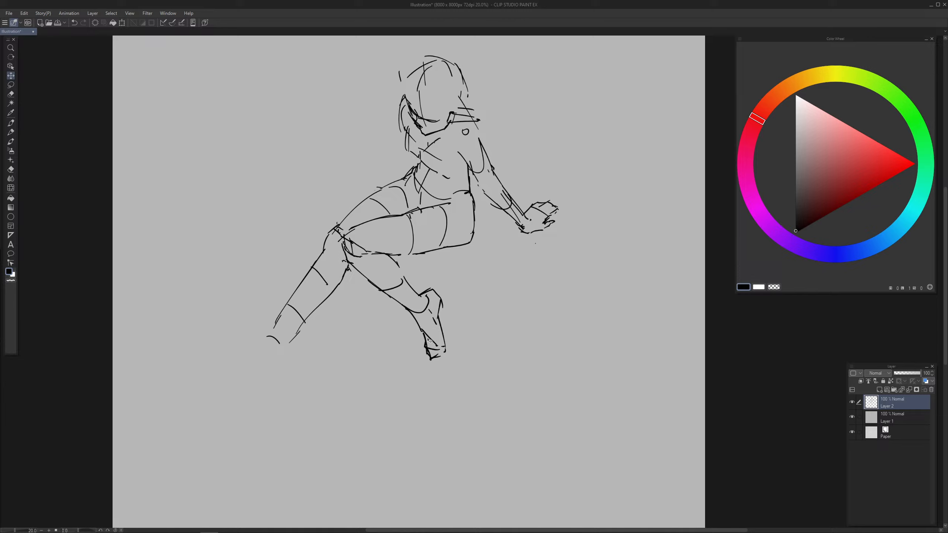
# Step: Lasso the front of the near foot and transform it to be shorter
pyautogui.press('p')
pyautogui.hotkey('ctrl', 'z')
pyautogui.press('m')
pyautogui.moveTo(422, 328)
pyautogui.mouseDown()
pyautogui.moveTo(436, 322)
pyautogui.moveTo(448, 347)
pyautogui.mouseUp()
pyautogui.hotkey('ctrl', 't')
pyautogui.press('Return')
pyautogui.hotkey('ctrl', 'd')
pyautogui.press('p')
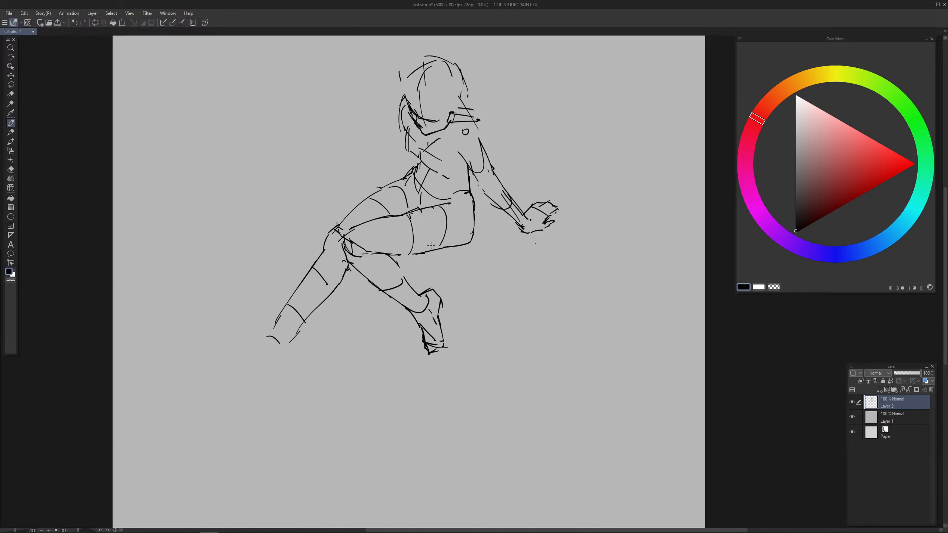
# Step: Replace the near foot with a shorter, foreshortened shape tucked in under the ankle
pyautogui.moveTo(455, 312)
pyautogui.mouseDown()
pyautogui.moveTo(406, 328)
pyautogui.moveTo(404, 337)
pyautogui.moveTo(421, 341)
pyautogui.mouseUp()
pyautogui.press('e')
pyautogui.press('p')
pyautogui.moveTo(424, 299)
pyautogui.mouseDown()
pyautogui.moveTo(436, 322)
pyautogui.moveTo(417, 346)
pyautogui.moveTo(402, 333)
pyautogui.moveTo(419, 346)
pyautogui.mouseUp()
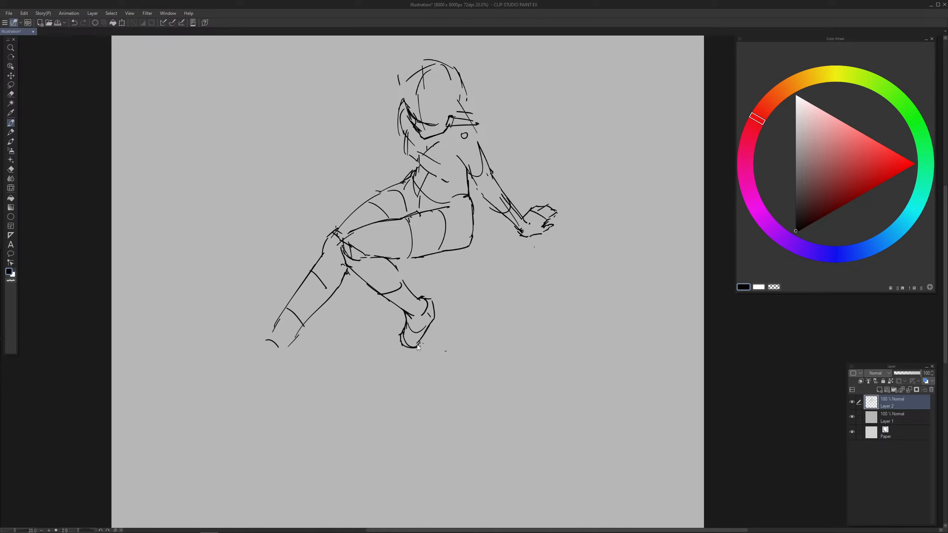
pyautogui.press('e')
pyautogui.moveTo(437, 315)
pyautogui.mouseDown()
pyautogui.moveTo(432, 304)
pyautogui.moveTo(427, 332)
pyautogui.moveTo(415, 321)
pyautogui.moveTo(424, 319)
pyautogui.mouseUp()
# Step: Clean up the near foot's heel and ankle lines and refine the contour across the instep
pyautogui.press('p')
pyautogui.hotkey('ctrl', 'z')
pyautogui.hotkey('ctrl', 'z')
pyautogui.press('e')
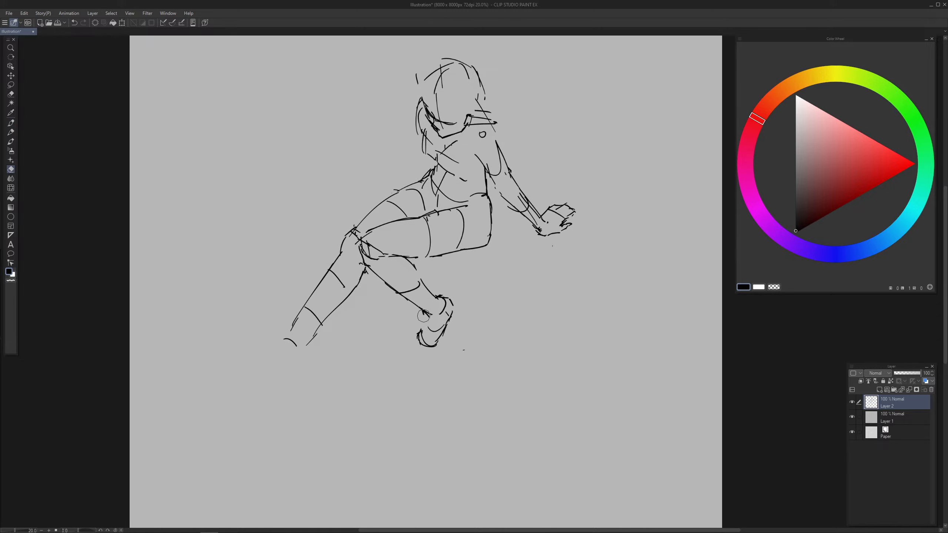
pyautogui.press('p')
pyautogui.moveTo(395, 361); pyautogui.dragTo(401, 356)
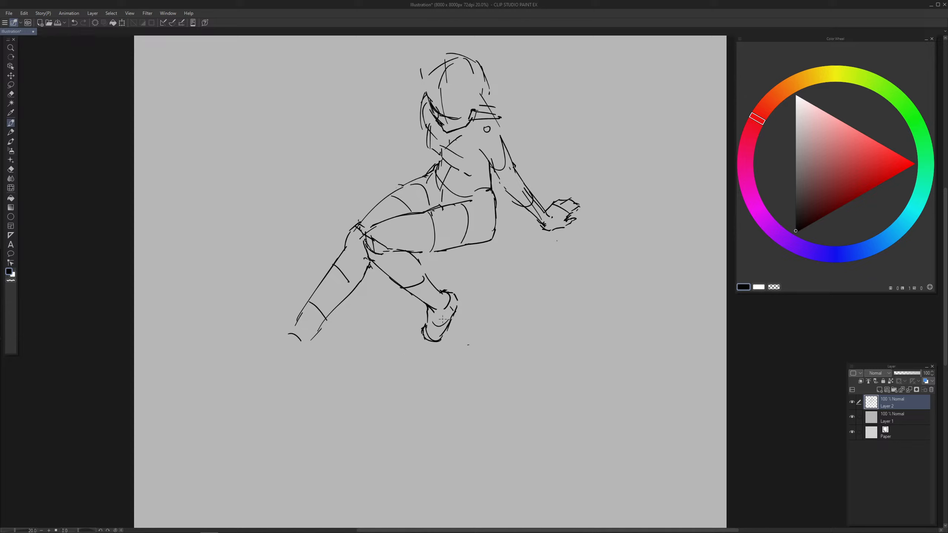
pyautogui.moveTo(448, 311)
pyautogui.mouseDown()
pyautogui.moveTo(434, 324)
pyautogui.moveTo(445, 306)
pyautogui.moveTo(448, 313)
pyautogui.mouseUp()
pyautogui.moveTo(461, 331); pyautogui.dragTo(460, 330)
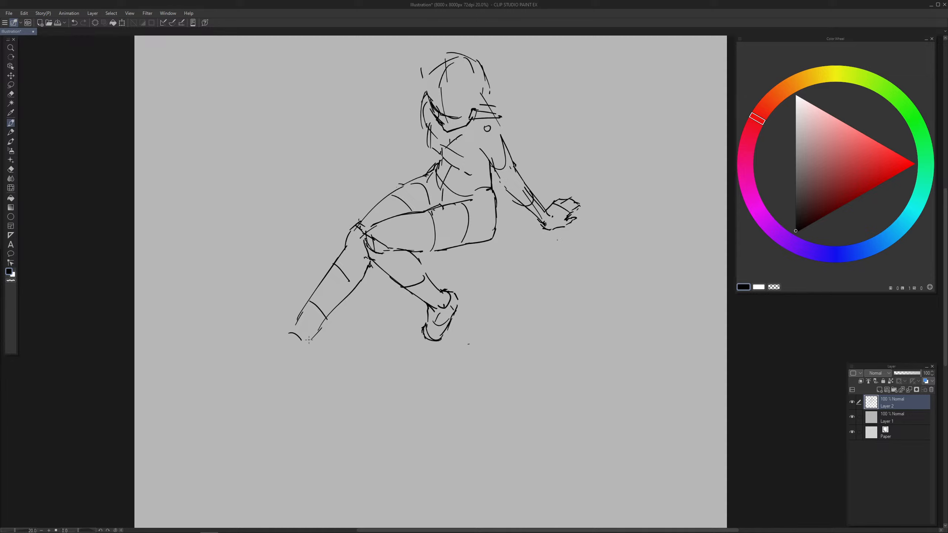
# Step: Erase the far calf's contour curves, redraw them bowing downward, and reinforce the outer edge of the far knee
pyautogui.moveTo(329, 317)
pyautogui.mouseDown()
pyautogui.moveTo(310, 343)
pyautogui.moveTo(307, 323)
pyautogui.mouseUp()
pyautogui.press('e')
pyautogui.moveTo(337, 266)
pyautogui.mouseDown()
pyautogui.moveTo(350, 280)
pyautogui.moveTo(325, 316)
pyautogui.mouseUp()
pyautogui.press('p')
pyautogui.moveTo(336, 265)
pyautogui.mouseDown()
pyautogui.moveTo(357, 282)
pyautogui.moveTo(334, 311)
pyautogui.mouseUp()
pyautogui.moveTo(360, 222); pyautogui.dragTo(345, 249)
# Step: Sketch the far foot beyond the ankle with its instep, heel, sole and toes
pyautogui.moveTo(291, 332)
pyautogui.mouseDown()
pyautogui.moveTo(302, 341)
pyautogui.moveTo(274, 351)
pyautogui.mouseUp()
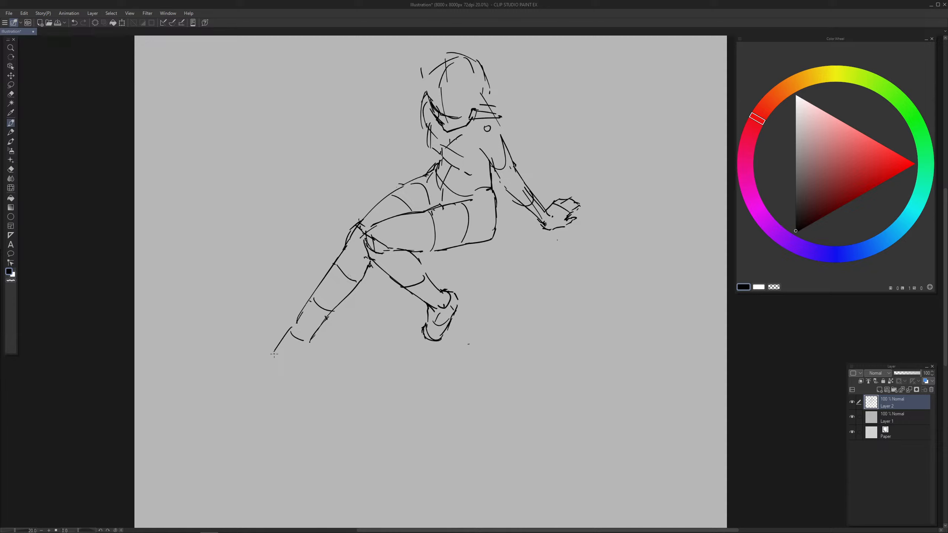
pyautogui.hotkey('ctrl', 'z')
pyautogui.moveTo(301, 322)
pyautogui.mouseDown()
pyautogui.moveTo(275, 375)
pyautogui.moveTo(267, 359)
pyautogui.moveTo(256, 366)
pyautogui.moveTo(265, 377)
pyautogui.moveTo(304, 367)
pyautogui.moveTo(315, 354)
pyautogui.moveTo(252, 366)
pyautogui.mouseUp()
pyautogui.hotkey('ctrl', 'z')
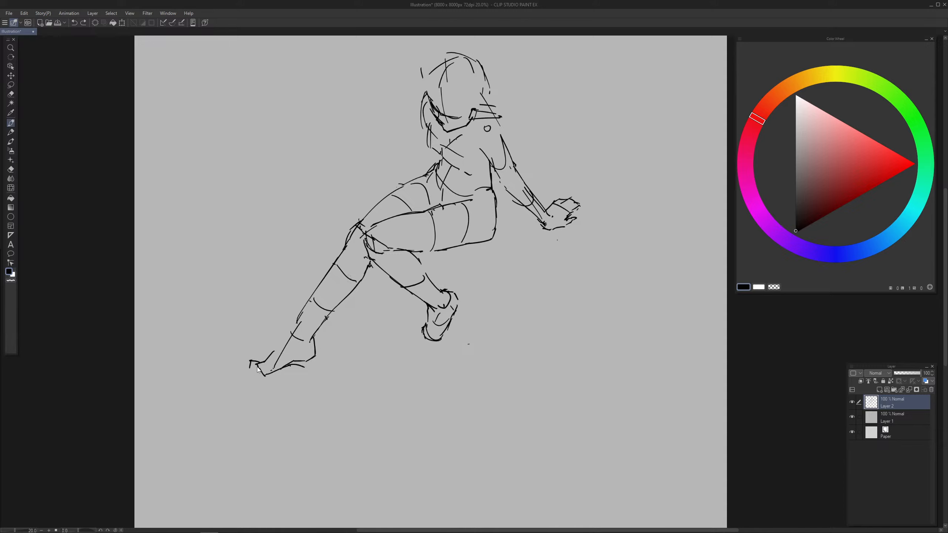
pyautogui.hotkey('ctrl', 'z')
pyautogui.moveTo(257, 363)
pyautogui.mouseDown()
pyautogui.moveTo(251, 382)
pyautogui.moveTo(275, 372)
pyautogui.moveTo(251, 379)
pyautogui.moveTo(298, 332)
pyautogui.moveTo(268, 356)
pyautogui.mouseUp()
# Step: Rework the far foot's toes and sole, and tidy the overlapping lines along the lower shin
pyautogui.press('e')
pyautogui.press('p')
pyautogui.hotkey('ctrl', 'z')
pyautogui.hotkey('ctrl', 'z')
pyautogui.press('e')
pyautogui.press('p')
pyautogui.moveTo(285, 365); pyautogui.dragTo(314, 357)
pyautogui.press('e')
pyautogui.moveTo(316, 290); pyautogui.dragTo(293, 332)
pyautogui.press('p')
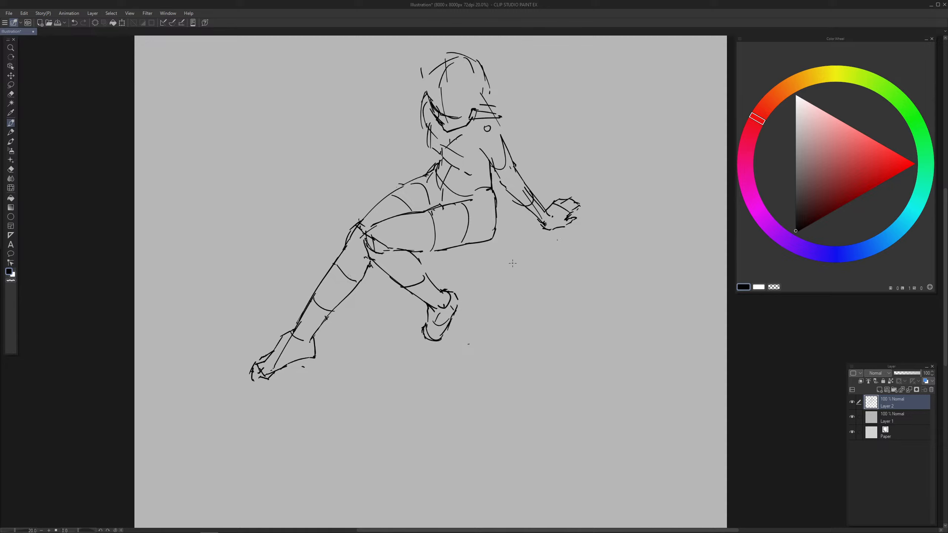
# Step: Extend the back of the head toward the shoulder, then move the whole figure down and left on the canvas
pyautogui.moveTo(481, 84)
pyautogui.mouseDown()
pyautogui.moveTo(483, 105)
pyautogui.moveTo(500, 117)
pyautogui.mouseUp()
pyautogui.hotkey('ctrl', 't')
pyautogui.moveTo(489, 223); pyautogui.dragTo(431, 293)
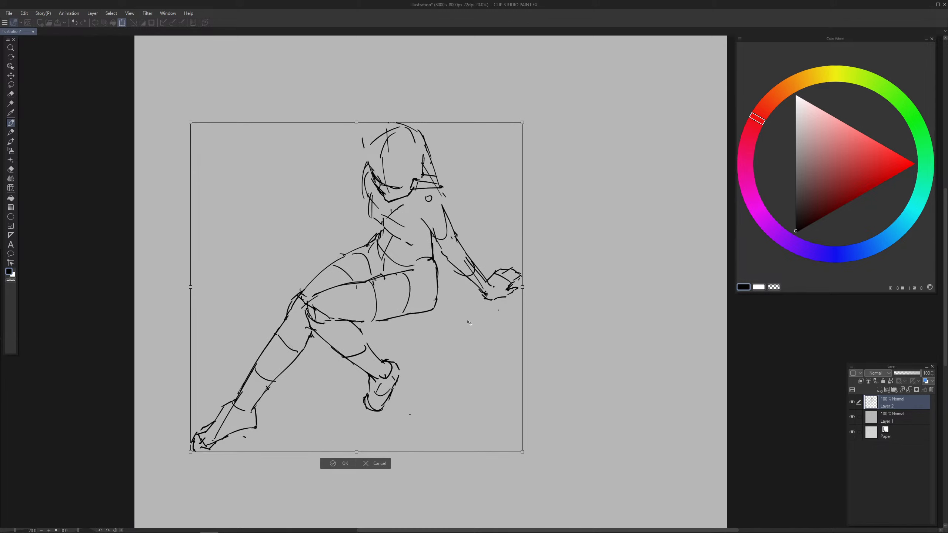
pyautogui.press('Return')
pyautogui.moveTo(472, 344); pyautogui.dragTo(481, 275)
pyautogui.press('b')
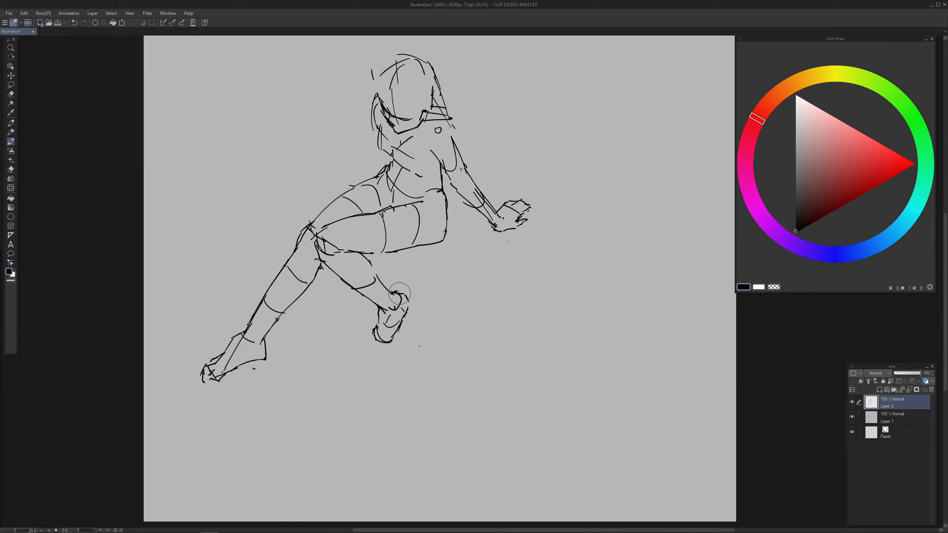
# Step: Add a high shoe heel and a firmer sole edge to the near foot
pyautogui.press('p')
pyautogui.moveTo(395, 295)
pyautogui.mouseDown()
pyautogui.moveTo(416, 321)
pyautogui.moveTo(420, 312)
pyautogui.moveTo(403, 319)
pyautogui.moveTo(398, 340)
pyautogui.moveTo(390, 345)
pyautogui.moveTo(398, 306)
pyautogui.moveTo(373, 331)
pyautogui.moveTo(397, 344)
pyautogui.mouseUp()
pyautogui.hotkey('ctrl', 'z')
pyautogui.hotkey('ctrl', 'z')
pyautogui.moveTo(199, 367)
pyautogui.mouseDown()
pyautogui.moveTo(219, 356)
pyautogui.moveTo(199, 369)
pyautogui.moveTo(207, 379)
pyautogui.moveTo(232, 373)
pyautogui.moveTo(200, 376)
pyautogui.moveTo(221, 382)
pyautogui.moveTo(207, 381)
pyautogui.moveTo(247, 381)
pyautogui.mouseUp()
pyautogui.hotkey('ctrl', 'z')
pyautogui.moveTo(247, 381); pyautogui.dragTo(256, 381)
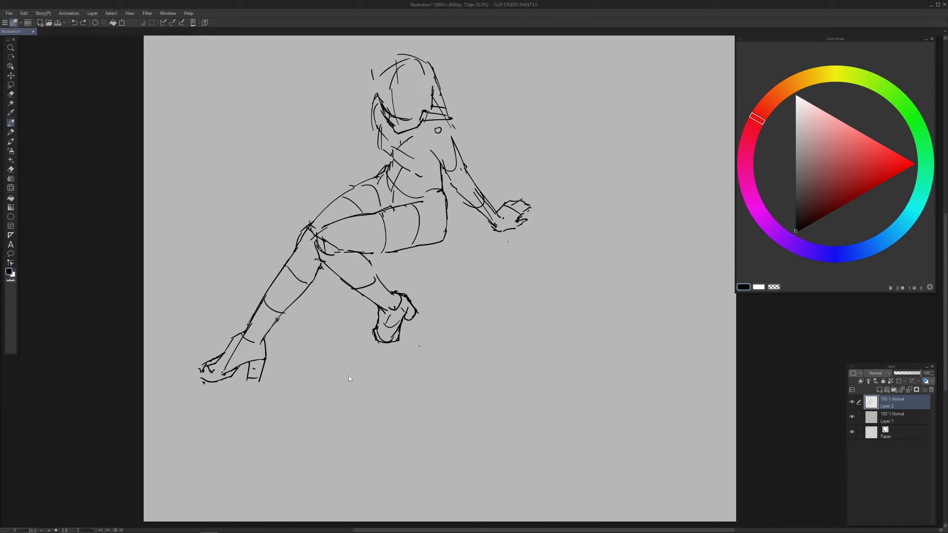
pyautogui.hotkey('ctrl', 'z')
pyautogui.hotkey('ctrl', 'z')
# Step: Erase the far foot and redraw it pointing steeply down with a raised heel, then add a contour to the near shoe
pyautogui.press('e')
pyautogui.moveTo(265, 359)
pyautogui.mouseDown()
pyautogui.moveTo(198, 374)
pyautogui.moveTo(224, 364)
pyautogui.moveTo(236, 375)
pyautogui.moveTo(228, 347)
pyautogui.moveTo(221, 384)
pyautogui.mouseUp()
pyautogui.press('p')
pyautogui.moveTo(246, 325)
pyautogui.mouseDown()
pyautogui.moveTo(214, 385)
pyautogui.moveTo(242, 373)
pyautogui.moveTo(244, 381)
pyautogui.mouseUp()
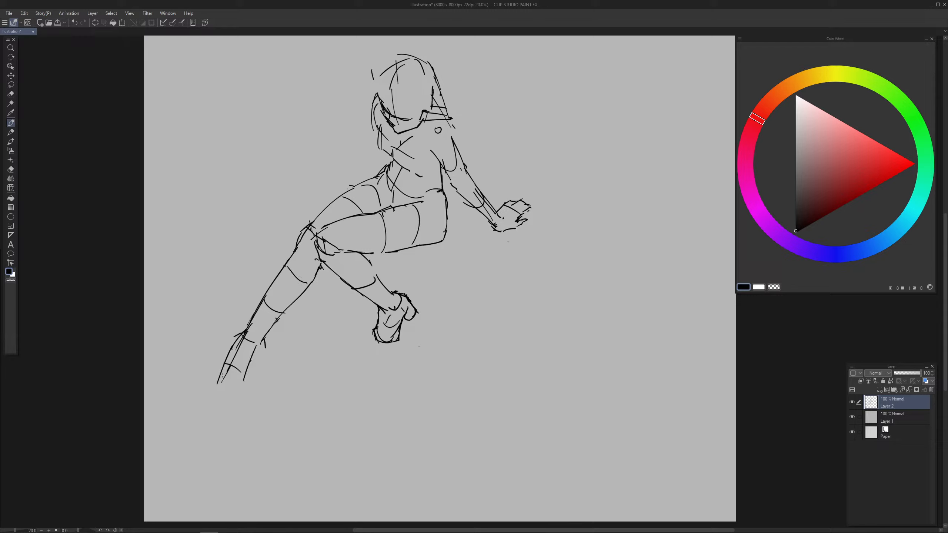
pyautogui.hotkey('ctrl', 'z')
pyautogui.moveTo(244, 338)
pyautogui.mouseDown()
pyautogui.moveTo(240, 374)
pyautogui.moveTo(209, 383)
pyautogui.moveTo(232, 386)
pyautogui.mouseUp()
pyautogui.moveTo(263, 338)
pyautogui.mouseDown()
pyautogui.moveTo(241, 393)
pyautogui.moveTo(210, 377)
pyautogui.moveTo(220, 398)
pyautogui.mouseUp()
pyautogui.hotkey('ctrl', 'z')
pyautogui.moveTo(247, 363); pyautogui.dragTo(228, 402)
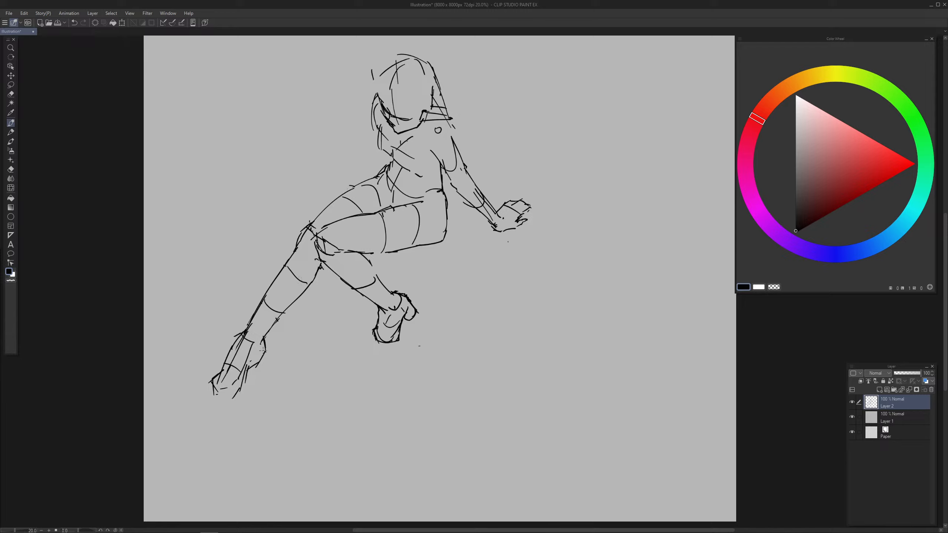
pyautogui.moveTo(266, 348)
pyautogui.mouseDown()
pyautogui.moveTo(263, 371)
pyautogui.moveTo(250, 372)
pyautogui.mouseUp()
pyautogui.moveTo(377, 325); pyautogui.dragTo(391, 333)
# Step: Sketch the rounded shoulder shape at the top of the supporting arm
pyautogui.scroll(1, 520, 183)
pyautogui.moveTo(401, 128)
pyautogui.mouseDown()
pyautogui.moveTo(426, 132)
pyautogui.moveTo(402, 128)
pyautogui.moveTo(413, 142)
pyautogui.moveTo(404, 123)
pyautogui.moveTo(441, 132)
pyautogui.moveTo(427, 112)
pyautogui.moveTo(437, 148)
pyautogui.moveTo(426, 110)
pyautogui.mouseUp()
pyautogui.hotkey('ctrl', 'z')
pyautogui.hotkey('ctrl', 'z')
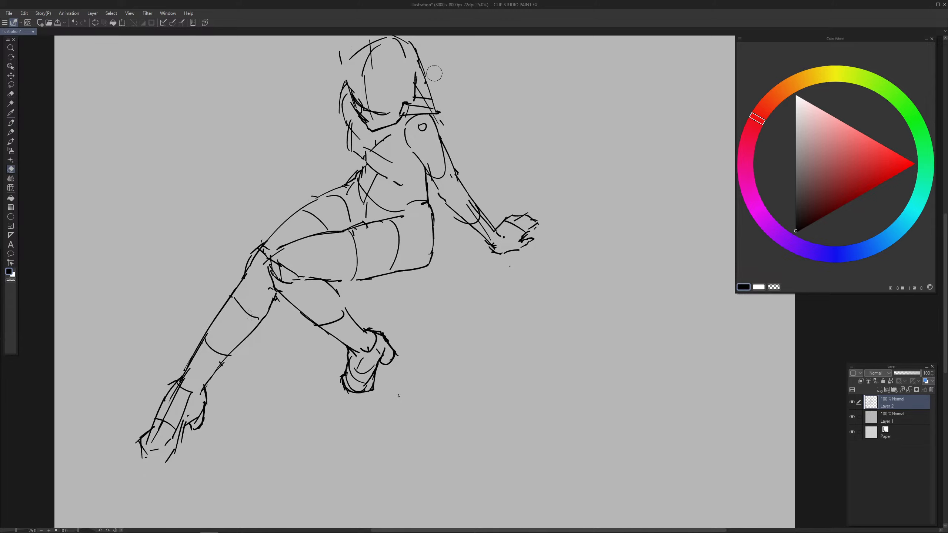
# Step: Erase the rough torso construction lines and redraw the front contour from the chest down to the waist
pyautogui.moveTo(353, 115)
pyautogui.mouseDown()
pyautogui.moveTo(348, 149)
pyautogui.moveTo(366, 160)
pyautogui.moveTo(351, 150)
pyautogui.moveTo(352, 124)
pyautogui.moveTo(348, 149)
pyautogui.moveTo(359, 165)
pyautogui.mouseUp()
pyautogui.hotkey('ctrl', 'z')
pyautogui.hotkey('ctrl', 'z')
pyautogui.press('e')
pyautogui.press('p')
pyautogui.hotkey('ctrl', 'z')
pyautogui.moveTo(351, 130)
pyautogui.mouseDown()
pyautogui.moveTo(363, 163)
pyautogui.moveTo(398, 183)
pyautogui.mouseUp()
pyautogui.press('e')
pyautogui.press('p')
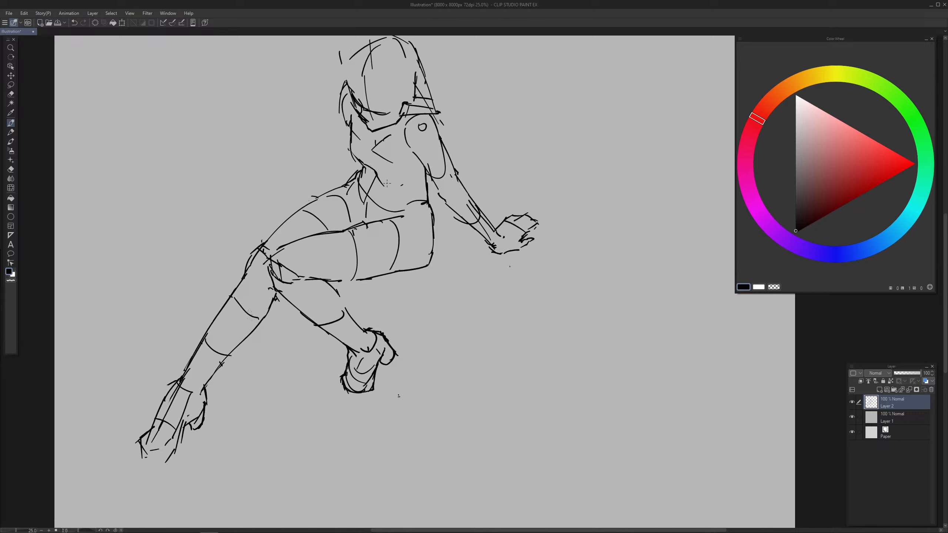
# Step: Draw the rounded lower curve of the chest and a neckline curve running in from the neck
pyautogui.hotkey('ctrl', 'z')
pyautogui.moveTo(371, 169)
pyautogui.mouseDown()
pyautogui.moveTo(377, 186)
pyautogui.moveTo(408, 184)
pyautogui.mouseUp()
pyautogui.moveTo(409, 142)
pyautogui.mouseDown()
pyautogui.moveTo(379, 144)
pyautogui.moveTo(390, 146)
pyautogui.moveTo(387, 134)
pyautogui.moveTo(371, 149)
pyautogui.moveTo(368, 138)
pyautogui.moveTo(365, 157)
pyautogui.mouseUp()
pyautogui.press('e')
pyautogui.press('p')
pyautogui.moveTo(396, 123); pyautogui.dragTo(366, 151)
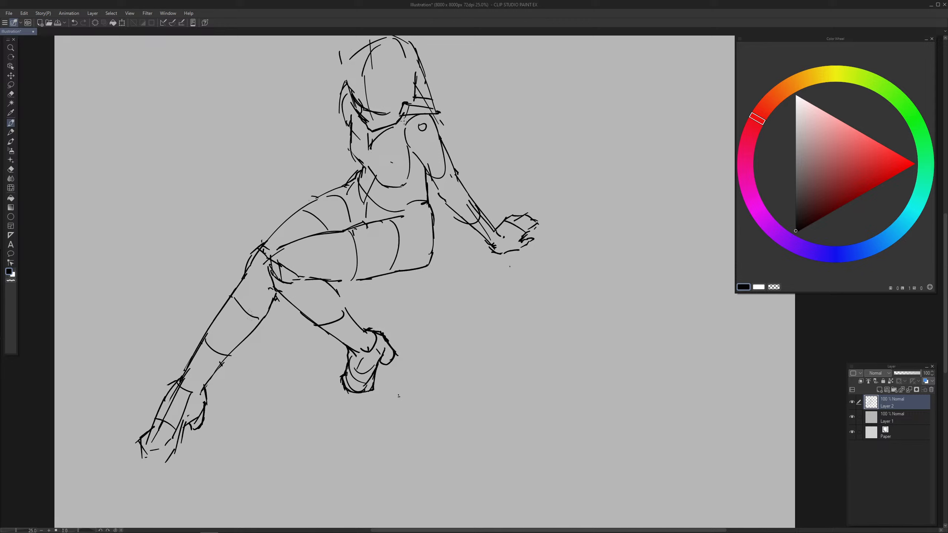
# Step: Clean up the chest curve and refine the side of the torso between the armpit and the hip
pyautogui.moveTo(447, 194); pyautogui.dragTo(443, 210)
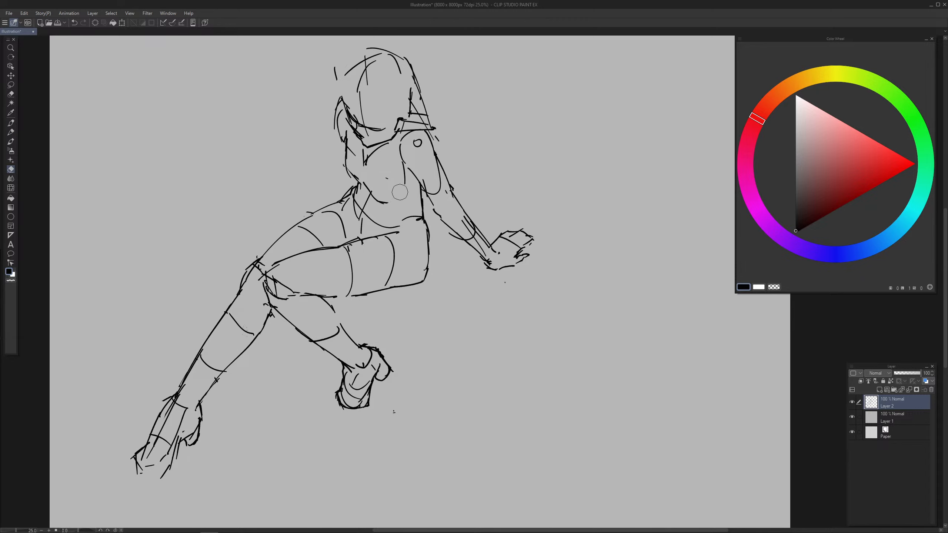
pyautogui.moveTo(405, 183)
pyautogui.mouseDown()
pyautogui.moveTo(393, 202)
pyautogui.moveTo(420, 205)
pyautogui.moveTo(429, 251)
pyautogui.mouseUp()
pyautogui.press('e')
pyautogui.press('p')
pyautogui.moveTo(443, 344); pyautogui.dragTo(445, 370)
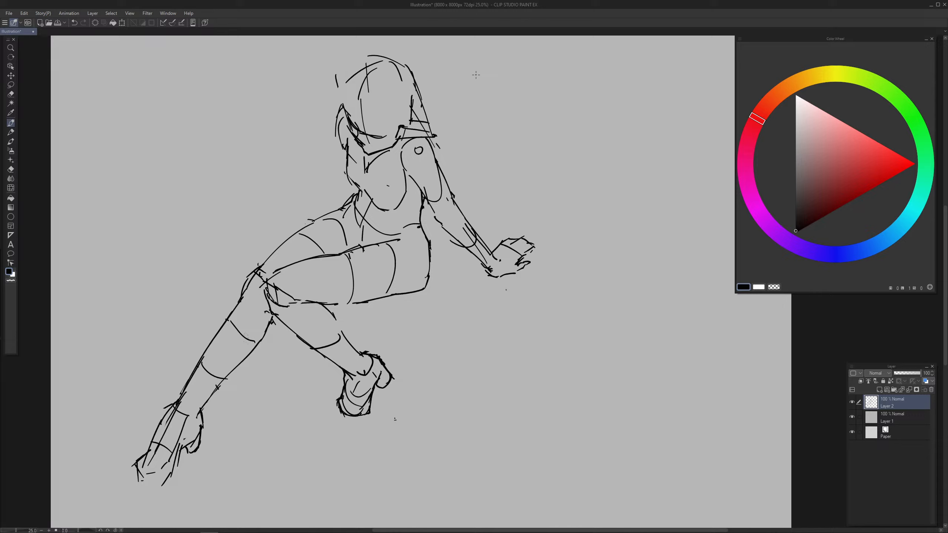
# Step: Sketch the eyes and fringe on the lowered face and a long hair lock hanging down to the chest
pyautogui.moveTo(348, 106)
pyautogui.mouseDown()
pyautogui.moveTo(364, 123)
pyautogui.moveTo(353, 105)
pyautogui.moveTo(364, 129)
pyautogui.moveTo(355, 120)
pyautogui.moveTo(365, 114)
pyautogui.moveTo(389, 132)
pyautogui.moveTo(365, 134)
pyautogui.moveTo(370, 145)
pyautogui.moveTo(396, 136)
pyautogui.moveTo(369, 135)
pyautogui.mouseUp()
pyautogui.hotkey('ctrl', 'z')
pyautogui.press('e')
pyautogui.press('p')
pyautogui.moveTo(386, 139); pyautogui.dragTo(388, 186)
pyautogui.hotkey('ctrl', 'z')
pyautogui.moveTo(386, 131); pyautogui.dragTo(387, 174)
pyautogui.moveTo(398, 126); pyautogui.dragTo(388, 203)
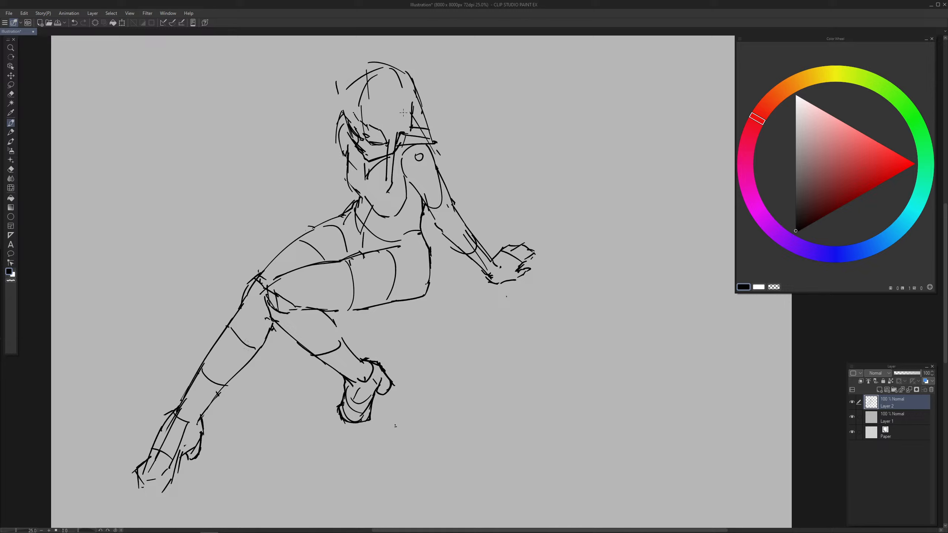
# Step: Draw the rounded hair outline over the crown and add side strands around the ear and shoulder
pyautogui.moveTo(404, 112); pyautogui.dragTo(400, 132)
pyautogui.hotkey('ctrl', 'z')
pyautogui.moveTo(398, 113); pyautogui.dragTo(406, 139)
pyautogui.hotkey('ctrl', 'z')
pyautogui.moveTo(354, 93)
pyautogui.mouseDown()
pyautogui.moveTo(398, 64)
pyautogui.moveTo(344, 114)
pyautogui.moveTo(341, 131)
pyautogui.moveTo(365, 74)
pyautogui.mouseUp()
pyautogui.hotkey('ctrl', 'z')
pyautogui.hotkey('ctrl', 'z')
pyautogui.moveTo(414, 78)
pyautogui.mouseDown()
pyautogui.moveTo(436, 135)
pyautogui.moveTo(423, 103)
pyautogui.mouseUp()
pyautogui.hotkey('ctrl', 'z')
pyautogui.moveTo(437, 157); pyautogui.dragTo(450, 195)
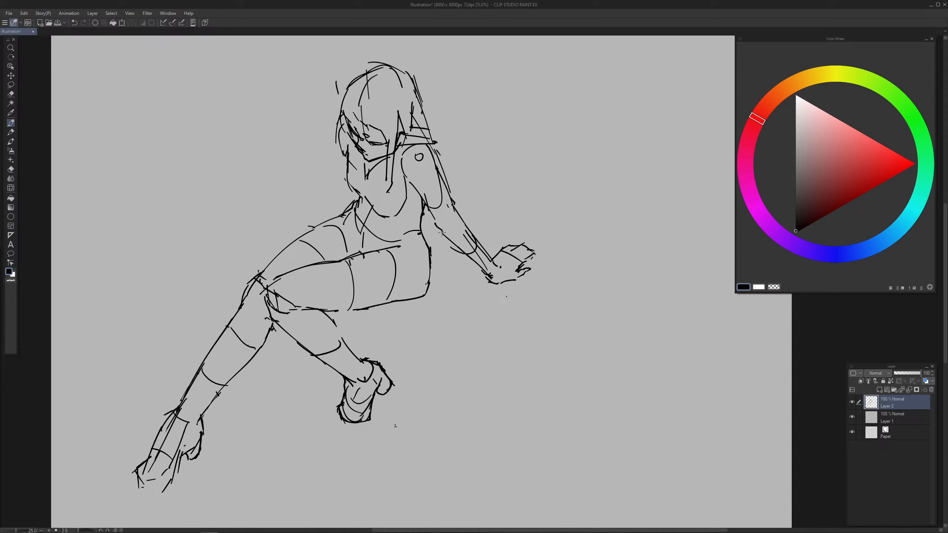
# Step: Draw long hair strands down both sides of the chest, extend the near lock to the waist, and add a line behind the hip
pyautogui.moveTo(350, 114); pyautogui.dragTo(350, 180)
pyautogui.hotkey('ctrl', 'z')
pyautogui.moveTo(351, 141); pyautogui.dragTo(352, 182)
pyautogui.hotkey('ctrl', 'z')
pyautogui.press('e')
pyautogui.press('p')
pyautogui.moveTo(347, 183)
pyautogui.mouseDown()
pyautogui.moveTo(355, 159)
pyautogui.moveTo(351, 197)
pyautogui.moveTo(380, 209)
pyautogui.moveTo(394, 245)
pyautogui.mouseUp()
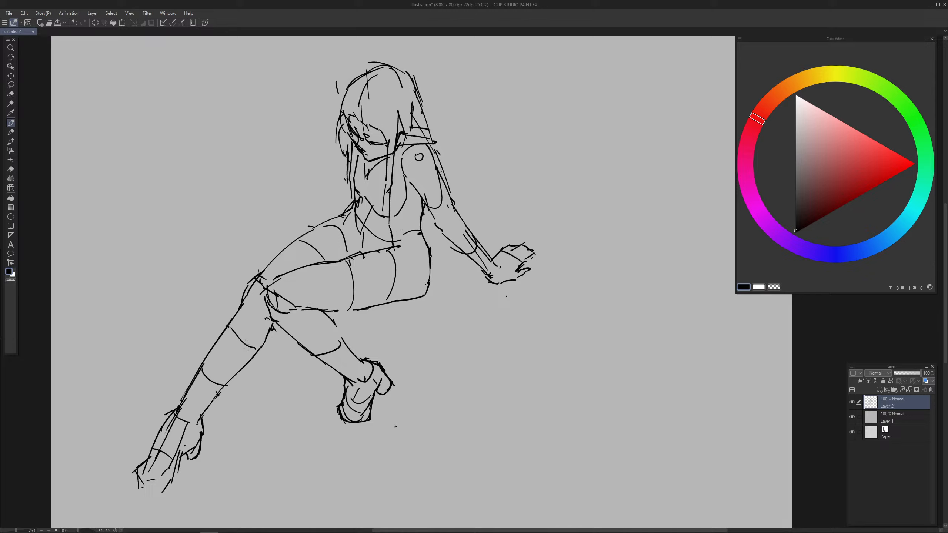
pyautogui.moveTo(427, 211); pyautogui.dragTo(434, 254)
pyautogui.moveTo(433, 289)
pyautogui.mouseDown()
pyautogui.moveTo(463, 314)
pyautogui.moveTo(616, 318)
pyautogui.mouseUp()
pyautogui.hotkey('ctrl', 'z')
pyautogui.moveTo(429, 285)
pyautogui.mouseDown()
pyautogui.moveTo(493, 305)
pyautogui.moveTo(652, 327)
pyautogui.mouseUp()
pyautogui.hotkey('ctrl', 'z')
pyautogui.moveTo(383, 342); pyautogui.dragTo(375, 319)
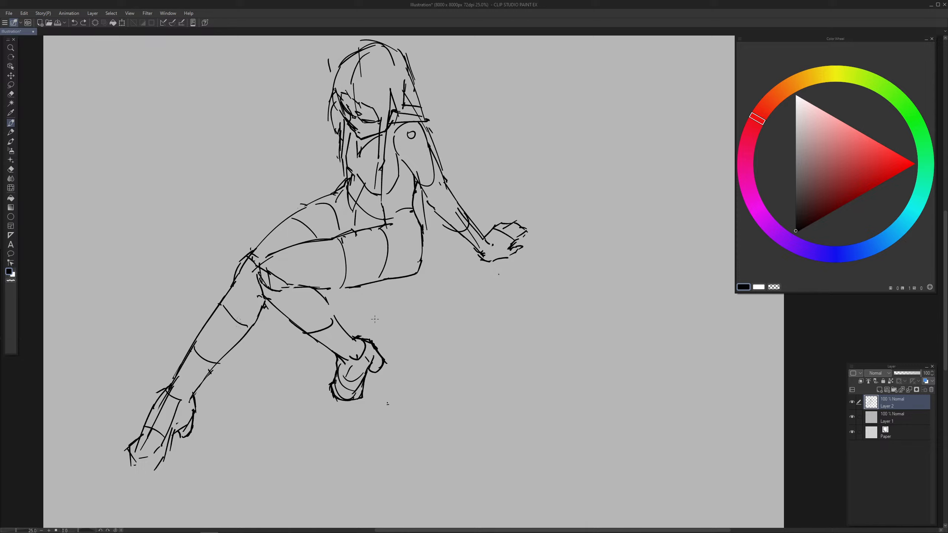
pyautogui.moveTo(332, 298)
pyautogui.mouseDown()
pyautogui.moveTo(427, 334)
pyautogui.moveTo(535, 351)
pyautogui.mouseUp()
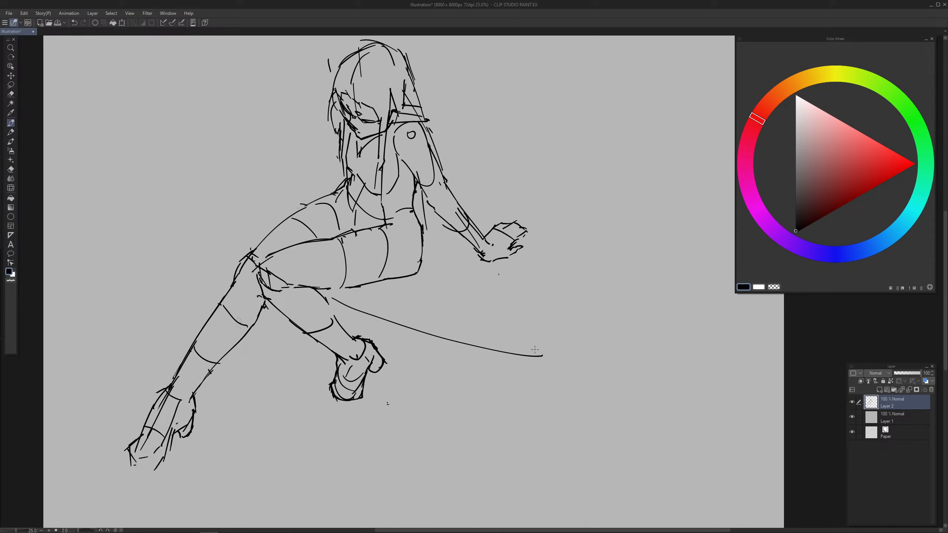
pyautogui.hotkey('ctrl', 'z')
# Step: Draw a doubled curved edge sweeping outward from beneath the thigh, with short continuation strokes beyond the raised knee
pyautogui.moveTo(334, 298)
pyautogui.mouseDown()
pyautogui.moveTo(382, 323)
pyautogui.moveTo(526, 371)
pyautogui.mouseUp()
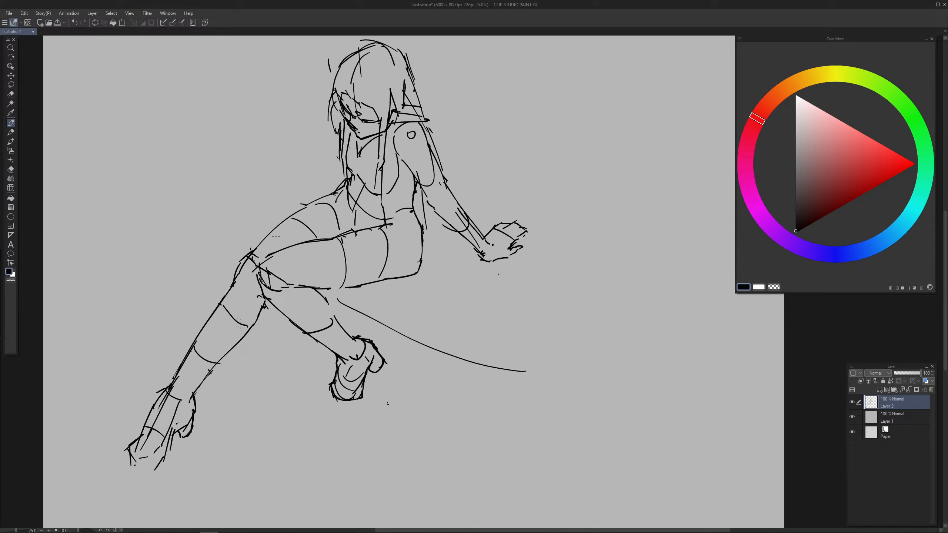
pyautogui.moveTo(229, 222); pyautogui.dragTo(256, 238)
pyautogui.moveTo(335, 297); pyautogui.dragTo(453, 362)
pyautogui.moveTo(481, 368); pyautogui.dragTo(497, 370)
pyautogui.moveTo(223, 204); pyautogui.dragTo(219, 237)
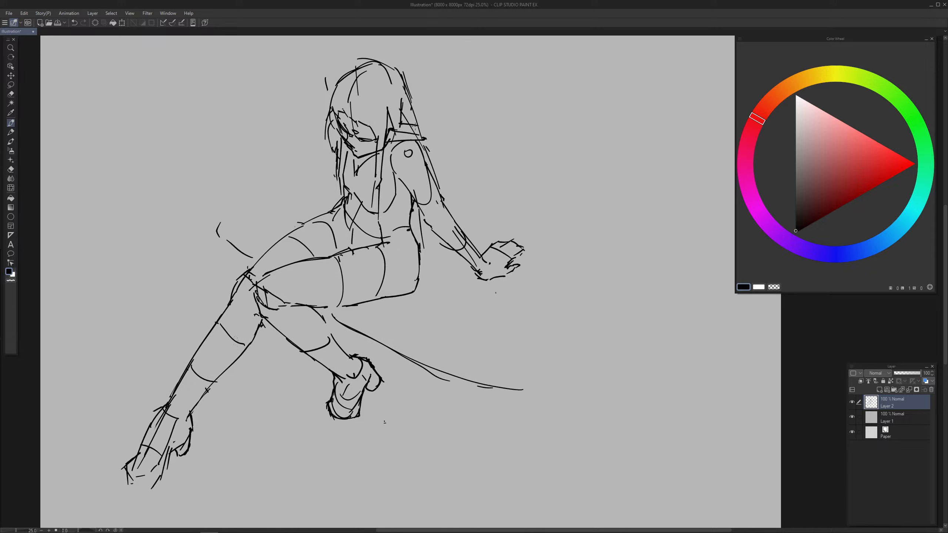
# Step: Draw a long trailing edge from the hip out past the hand and a large arc above it behind the figure
pyautogui.moveTo(423, 254)
pyautogui.mouseDown()
pyautogui.moveTo(447, 303)
pyautogui.moveTo(563, 317)
pyautogui.mouseUp()
pyautogui.moveTo(435, 299); pyautogui.dragTo(602, 314)
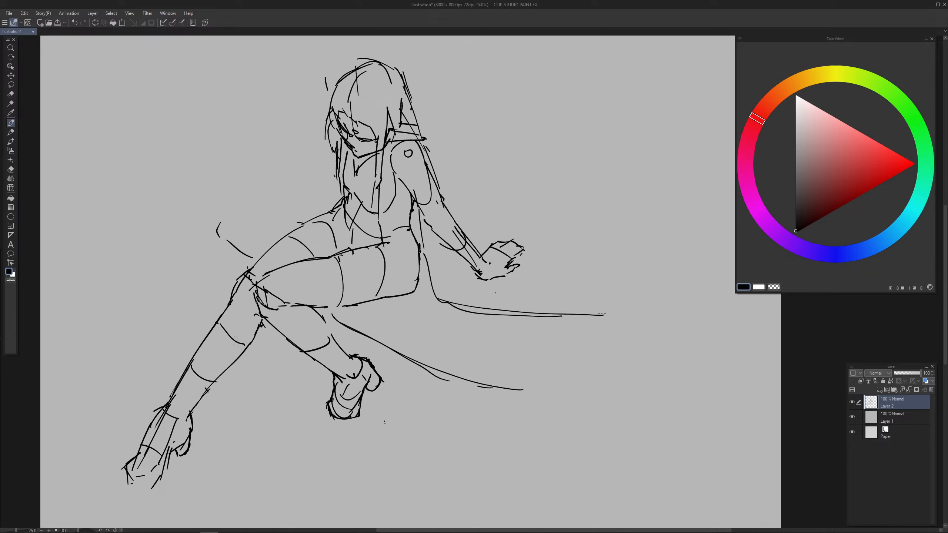
pyautogui.moveTo(456, 117)
pyautogui.mouseDown()
pyautogui.moveTo(507, 125)
pyautogui.moveTo(715, 263)
pyautogui.moveTo(727, 290)
pyautogui.moveTo(677, 330)
pyautogui.moveTo(539, 320)
pyautogui.mouseUp()
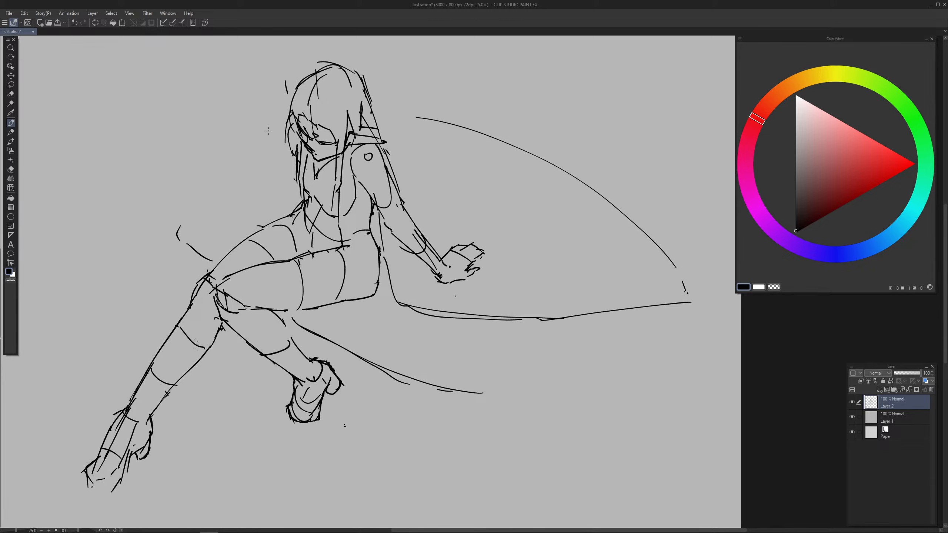
# Step: Sketch wing-like lines fanning out behind the far side of the torso and erase the arcs beside the head
pyautogui.moveTo(271, 130)
pyautogui.mouseDown()
pyautogui.moveTo(232, 136)
pyautogui.moveTo(193, 125)
pyautogui.moveTo(245, 212)
pyautogui.mouseUp()
pyautogui.moveTo(194, 149)
pyautogui.mouseDown()
pyautogui.moveTo(264, 215)
pyautogui.moveTo(282, 218)
pyautogui.mouseUp()
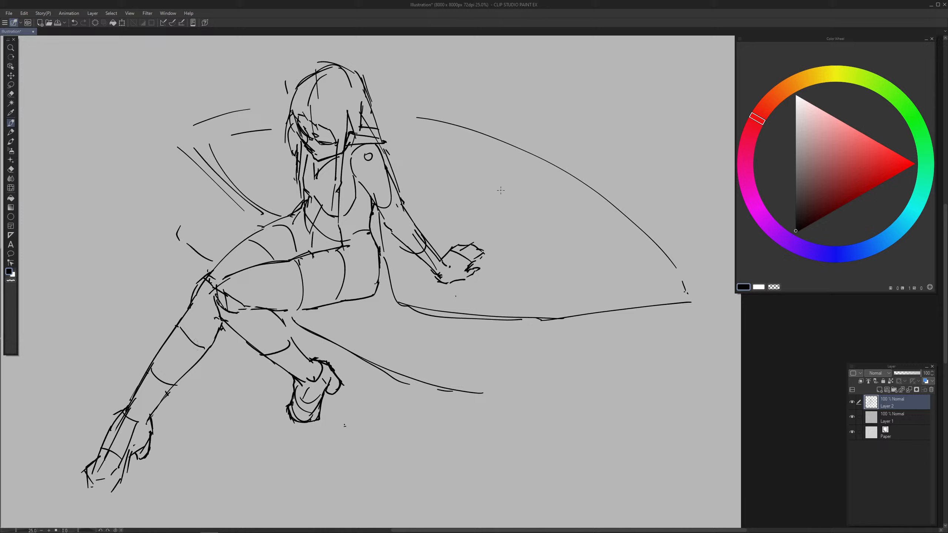
pyautogui.press('e')
pyautogui.moveTo(245, 130)
pyautogui.mouseDown()
pyautogui.moveTo(218, 116)
pyautogui.moveTo(206, 123)
pyautogui.moveTo(262, 205)
pyautogui.mouseUp()
# Step: Try additional fanned strokes behind the far shoulder and erase most of them, keeping the short lines near the waist
pyautogui.press('p')
pyautogui.moveTo(224, 119); pyautogui.dragTo(232, 143)
pyautogui.moveTo(240, 150); pyautogui.dragTo(280, 194)
pyautogui.moveTo(277, 192); pyautogui.dragTo(275, 123)
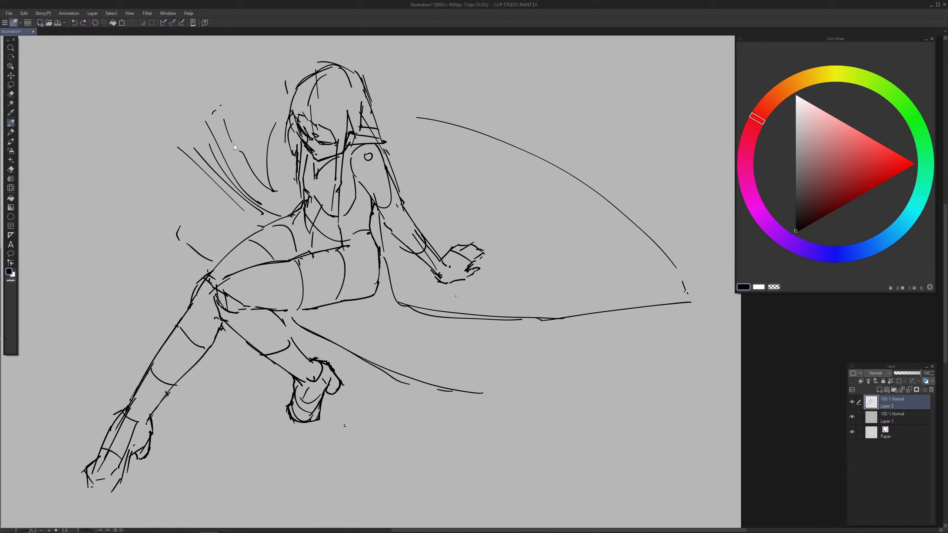
pyautogui.hotkey('ctrl', 'z')
pyautogui.moveTo(221, 119); pyautogui.dragTo(293, 208)
pyautogui.moveTo(254, 121); pyautogui.dragTo(290, 189)
pyautogui.press('e')
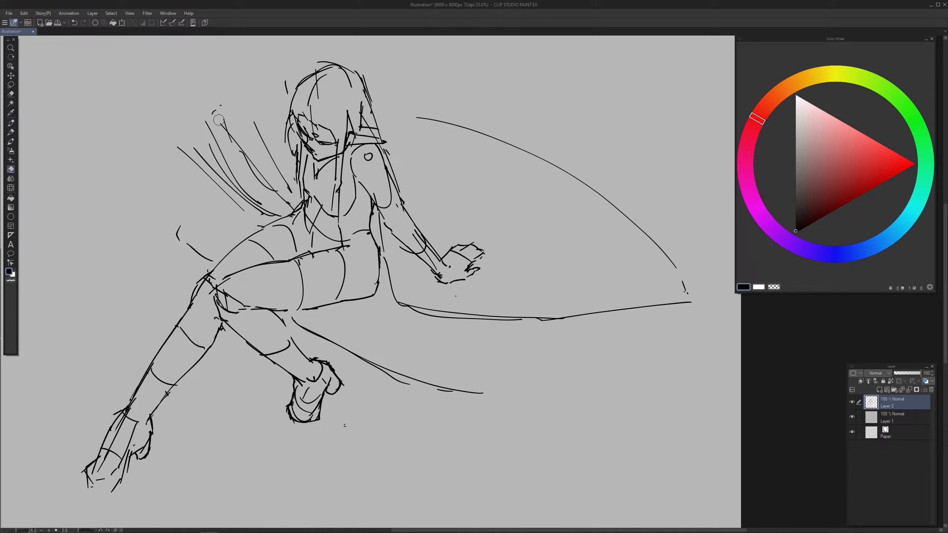
pyautogui.moveTo(233, 106)
pyautogui.mouseDown()
pyautogui.moveTo(215, 127)
pyautogui.moveTo(261, 170)
pyautogui.mouseUp()
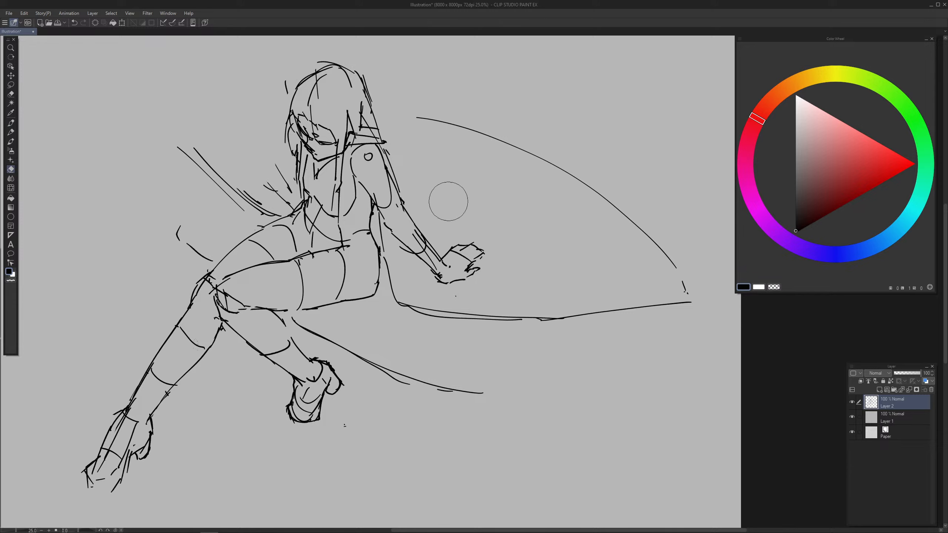
# Step: Add short tip strokes to the far wing shape and draw a small curved upper tier behind the near shoulder
pyautogui.press('p')
pyautogui.moveTo(175, 135)
pyautogui.mouseDown()
pyautogui.moveTo(156, 111)
pyautogui.moveTo(214, 147)
pyautogui.mouseUp()
pyautogui.moveTo(193, 124); pyautogui.dragTo(184, 112)
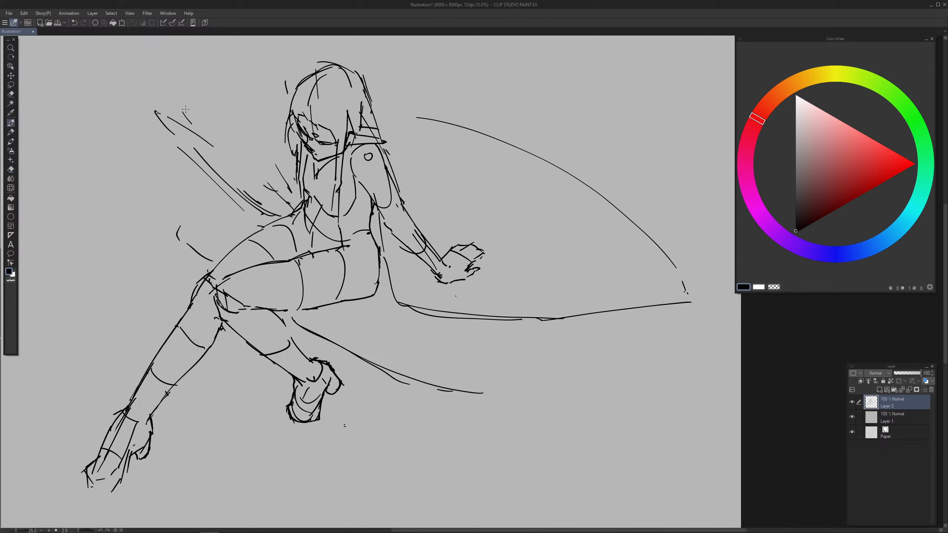
pyautogui.moveTo(411, 117); pyautogui.dragTo(389, 153)
pyautogui.moveTo(421, 120)
pyautogui.mouseDown()
pyautogui.moveTo(408, 139)
pyautogui.moveTo(478, 135)
pyautogui.mouseUp()
pyautogui.press('e')
pyautogui.press('p')
pyautogui.moveTo(421, 134); pyautogui.dragTo(507, 131)
pyautogui.moveTo(480, 136); pyautogui.dragTo(494, 138)
pyautogui.moveTo(487, 143); pyautogui.dragTo(475, 156)
# Step: Draw a jagged middle tier above the supporting hand and erase the large outer arc
pyautogui.moveTo(456, 177)
pyautogui.mouseDown()
pyautogui.moveTo(419, 197)
pyautogui.moveTo(596, 183)
pyautogui.mouseUp()
pyautogui.moveTo(559, 190)
pyautogui.mouseDown()
pyautogui.moveTo(596, 187)
pyautogui.moveTo(518, 201)
pyautogui.mouseUp()
pyautogui.moveTo(518, 201); pyautogui.dragTo(610, 203)
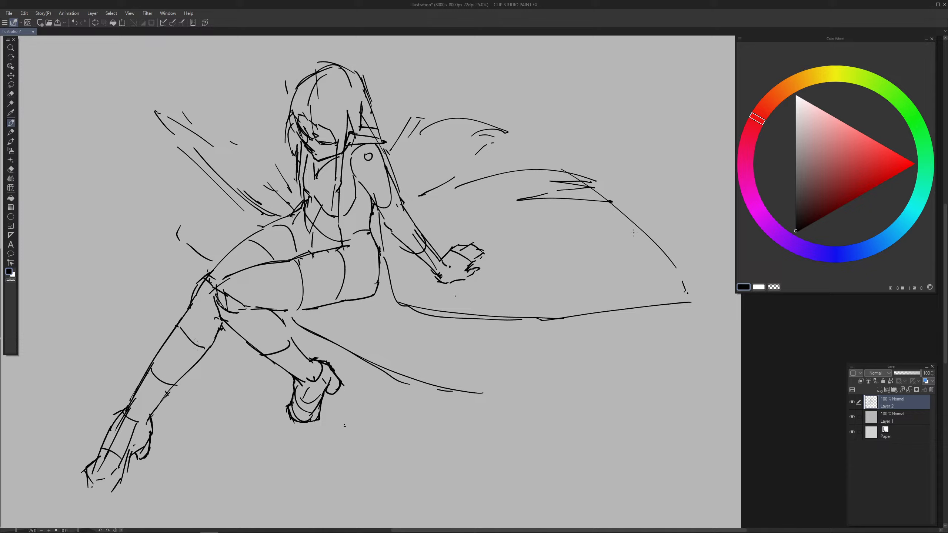
pyautogui.moveTo(636, 234); pyautogui.dragTo(638, 235)
pyautogui.press('e')
pyautogui.moveTo(673, 267)
pyautogui.mouseDown()
pyautogui.moveTo(652, 255)
pyautogui.moveTo(637, 223)
pyautogui.moveTo(601, 214)
pyautogui.mouseUp()
# Step: Add a second long edge from the hip and sketch the layered pointed lower tiers beyond the supporting hand
pyautogui.press('p')
pyautogui.moveTo(391, 258)
pyautogui.mouseDown()
pyautogui.moveTo(410, 293)
pyautogui.moveTo(413, 276)
pyautogui.moveTo(551, 309)
pyautogui.moveTo(671, 291)
pyautogui.mouseUp()
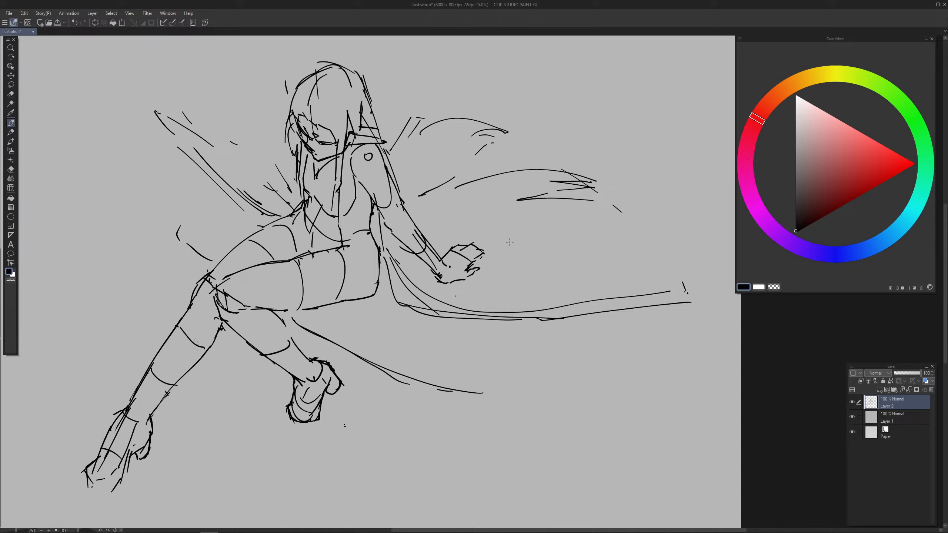
pyautogui.moveTo(622, 211); pyautogui.dragTo(536, 217)
pyautogui.moveTo(507, 224)
pyautogui.mouseDown()
pyautogui.moveTo(484, 228)
pyautogui.moveTo(674, 279)
pyautogui.mouseUp()
pyautogui.moveTo(611, 273); pyautogui.dragTo(653, 277)
pyautogui.moveTo(508, 238); pyautogui.dragTo(611, 244)
pyautogui.moveTo(513, 244); pyautogui.dragTo(638, 246)
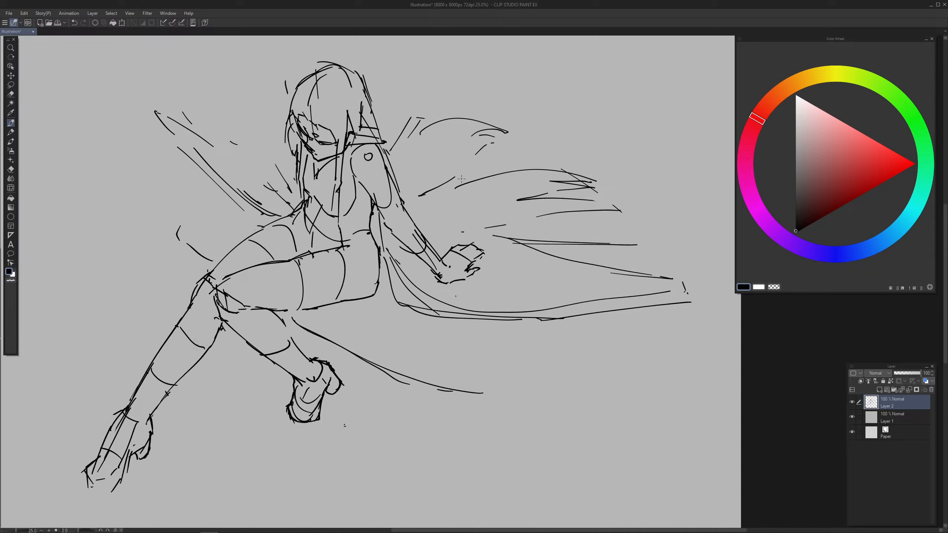
# Step: Erase the outermost far tip, draw pointed strokes close to the head, and rework the upright strokes behind the near shoulder
pyautogui.press('e')
pyautogui.moveTo(149, 110); pyautogui.dragTo(186, 116)
pyautogui.press('p')
pyautogui.moveTo(253, 118); pyautogui.dragTo(265, 138)
pyautogui.moveTo(253, 108); pyautogui.dragTo(278, 148)
pyautogui.moveTo(279, 149); pyautogui.dragTo(283, 149)
pyautogui.moveTo(410, 234); pyautogui.dragTo(421, 245)
pyautogui.moveTo(255, 112); pyautogui.dragTo(288, 161)
pyautogui.press('e')
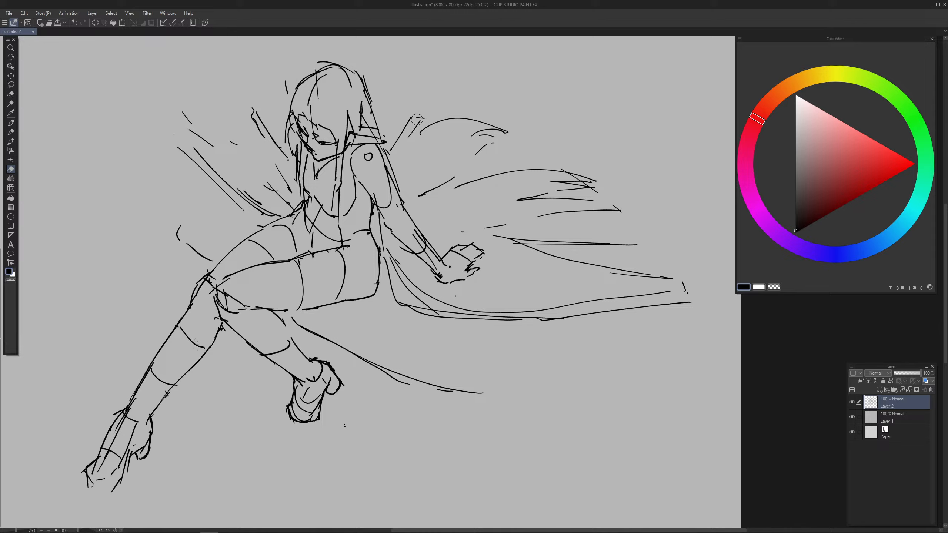
pyautogui.moveTo(416, 114)
pyautogui.mouseDown()
pyautogui.moveTo(436, 100)
pyautogui.moveTo(413, 133)
pyautogui.mouseUp()
pyautogui.press('p')
# Step: Refine the hair strands around the pointed ear and erase the construction circle on the shoulder
pyautogui.moveTo(376, 101); pyautogui.dragTo(387, 138)
pyautogui.hotkey('ctrl', 'z')
pyautogui.moveTo(356, 73)
pyautogui.mouseDown()
pyautogui.moveTo(379, 134)
pyautogui.moveTo(354, 127)
pyautogui.moveTo(347, 163)
pyautogui.mouseUp()
pyautogui.moveTo(353, 141)
pyautogui.mouseDown()
pyautogui.moveTo(347, 162)
pyautogui.moveTo(353, 139)
pyautogui.moveTo(375, 141)
pyautogui.moveTo(359, 136)
pyautogui.moveTo(372, 139)
pyautogui.moveTo(358, 183)
pyautogui.mouseUp()
pyautogui.hotkey('ctrl', 'z')
pyautogui.press('e')
pyautogui.press('p')
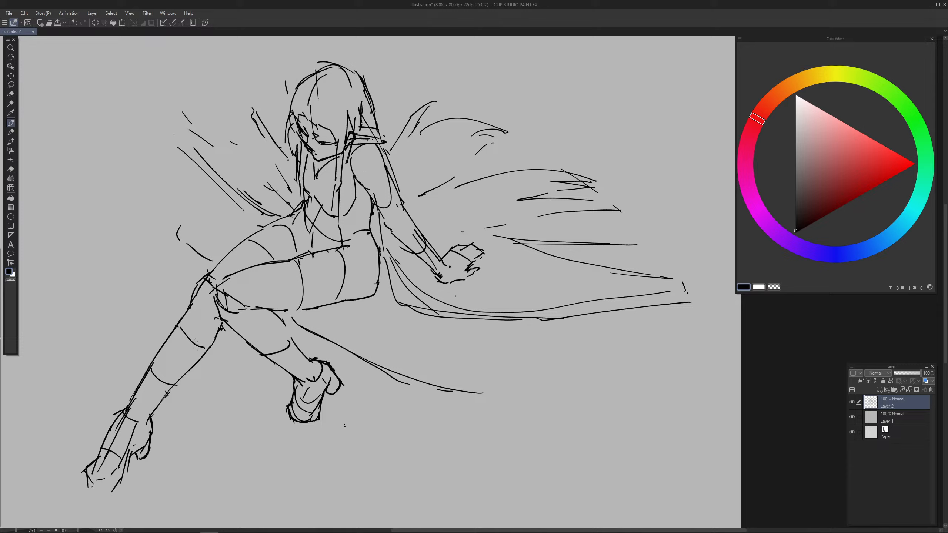
# Step: Redraw the inner contour of the near shoulder and armpit, cleaning up the old shoulder line
pyautogui.moveTo(349, 151)
pyautogui.mouseDown()
pyautogui.moveTo(344, 178)
pyautogui.moveTo(370, 208)
pyautogui.mouseUp()
pyautogui.hotkey('ctrl', 'z')
pyautogui.moveTo(350, 166); pyautogui.dragTo(372, 217)
pyautogui.press('e')
pyautogui.press('p')
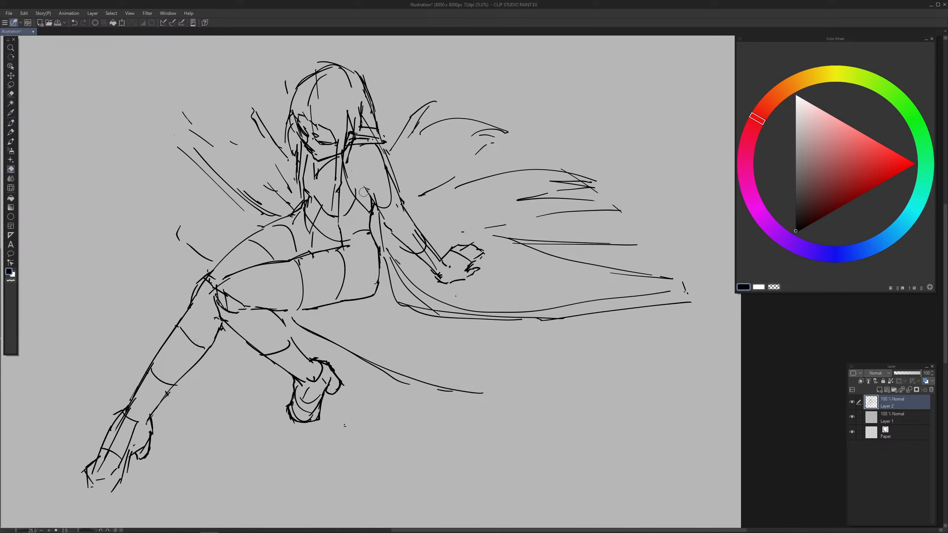
pyautogui.press('p')
pyautogui.moveTo(356, 171)
pyautogui.mouseDown()
pyautogui.moveTo(375, 198)
pyautogui.moveTo(401, 203)
pyautogui.moveTo(392, 235)
pyautogui.moveTo(411, 253)
pyautogui.mouseUp()
# Step: Erase the rough forearm lines of the supporting arm and redraw its upper and lower contours to the wrist
pyautogui.press('e')
pyautogui.moveTo(400, 206)
pyautogui.mouseDown()
pyautogui.moveTo(427, 252)
pyautogui.moveTo(419, 245)
pyautogui.mouseUp()
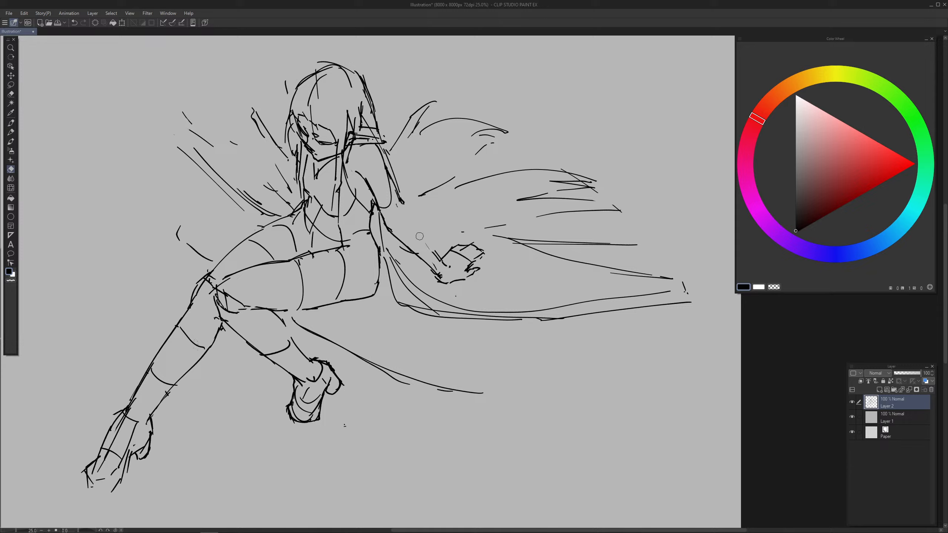
pyautogui.press('p')
pyautogui.moveTo(402, 203); pyautogui.dragTo(435, 253)
pyautogui.press('e')
pyautogui.moveTo(385, 220); pyautogui.dragTo(412, 252)
pyautogui.press('p')
pyautogui.moveTo(383, 217); pyautogui.dragTo(430, 266)
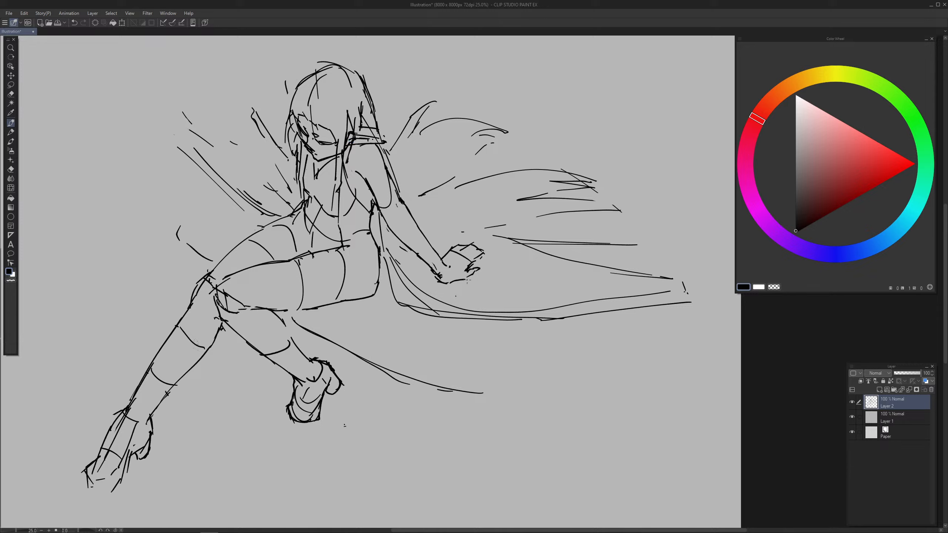
pyautogui.press('p')
pyautogui.moveTo(381, 219)
pyautogui.mouseDown()
pyautogui.moveTo(412, 264)
pyautogui.moveTo(463, 288)
pyautogui.moveTo(475, 279)
pyautogui.mouseUp()
pyautogui.hotkey('ctrl', 'z')
# Step: Lasso the supporting forearm and hand, shift them slightly down and outward, and reconnect the lines at the elbow
pyautogui.press('m')
pyautogui.moveTo(406, 256)
pyautogui.mouseDown()
pyautogui.moveTo(469, 293)
pyautogui.moveTo(491, 263)
pyautogui.moveTo(479, 238)
pyautogui.moveTo(443, 234)
pyautogui.moveTo(401, 195)
pyautogui.moveTo(380, 210)
pyautogui.moveTo(453, 267)
pyautogui.mouseUp()
pyautogui.hotkey('ctrl', 't')
pyautogui.press('Return')
pyautogui.hotkey('ctrl', 'd')
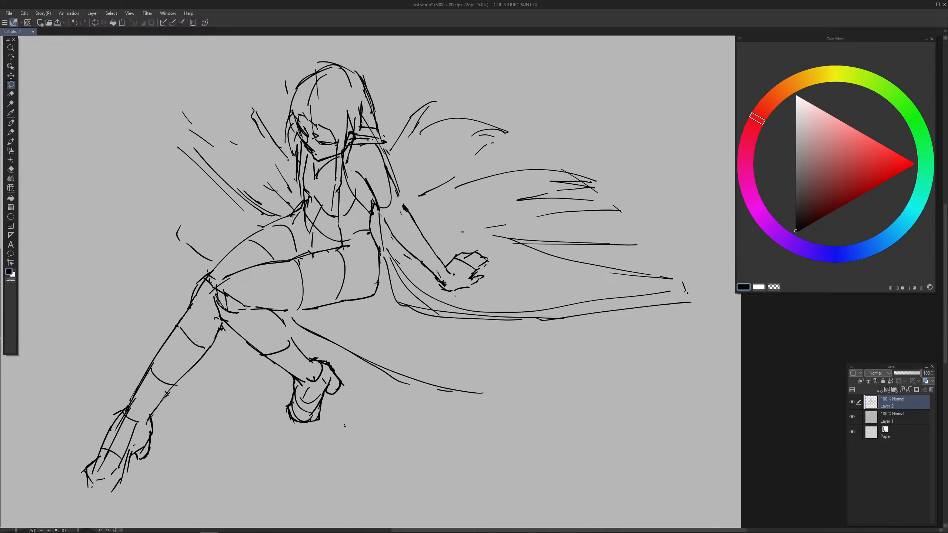
pyautogui.press('p')
pyautogui.moveTo(444, 227)
pyautogui.mouseDown()
pyautogui.moveTo(451, 249)
pyautogui.moveTo(471, 256)
pyautogui.mouseUp()
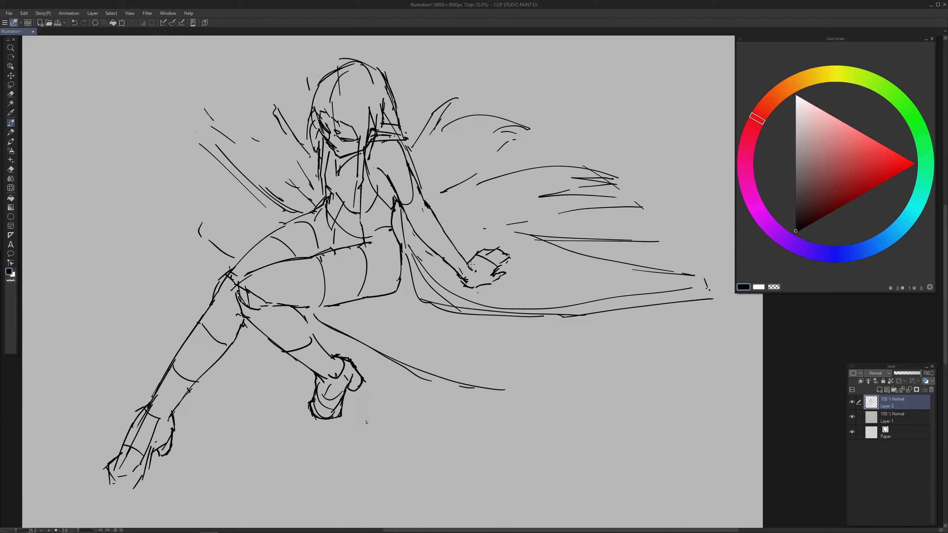
# Step: Draw a curved outer edge beyond the raised knee
pyautogui.scroll(-1, 471, 264)
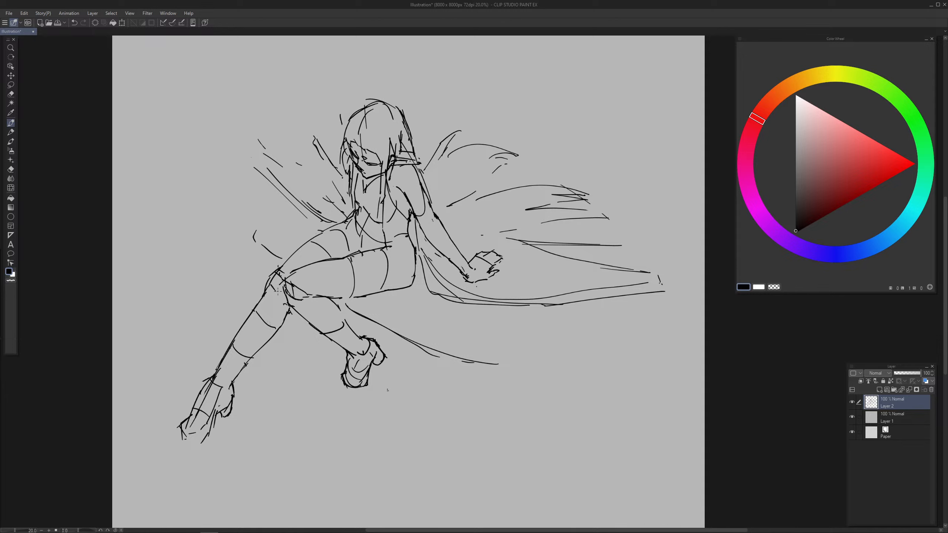
pyautogui.moveTo(429, 344); pyautogui.dragTo(427, 340)
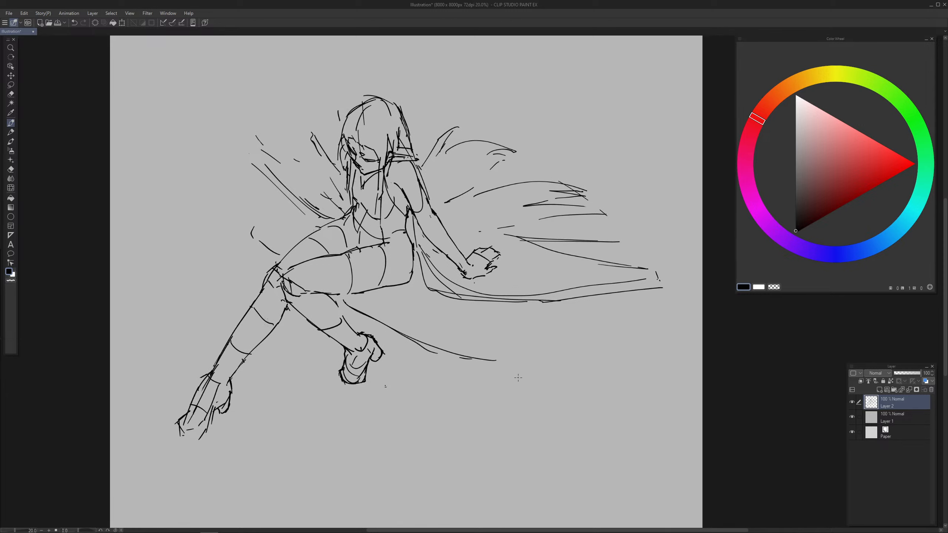
pyautogui.moveTo(247, 230); pyautogui.dragTo(247, 251)
pyautogui.hotkey('ctrl', 'z')
pyautogui.moveTo(248, 210); pyautogui.dragTo(248, 282)
# Step: Draw a short closing edge at the end of the sweeping shape and a long lower edge running beneath the near foot
pyautogui.moveTo(507, 366); pyautogui.dragTo(503, 412)
pyautogui.moveTo(286, 359); pyautogui.dragTo(377, 430)
pyautogui.hotkey('ctrl', 'z')
pyautogui.moveTo(283, 360)
pyautogui.mouseDown()
pyautogui.moveTo(409, 432)
pyautogui.moveTo(489, 447)
pyautogui.mouseUp()
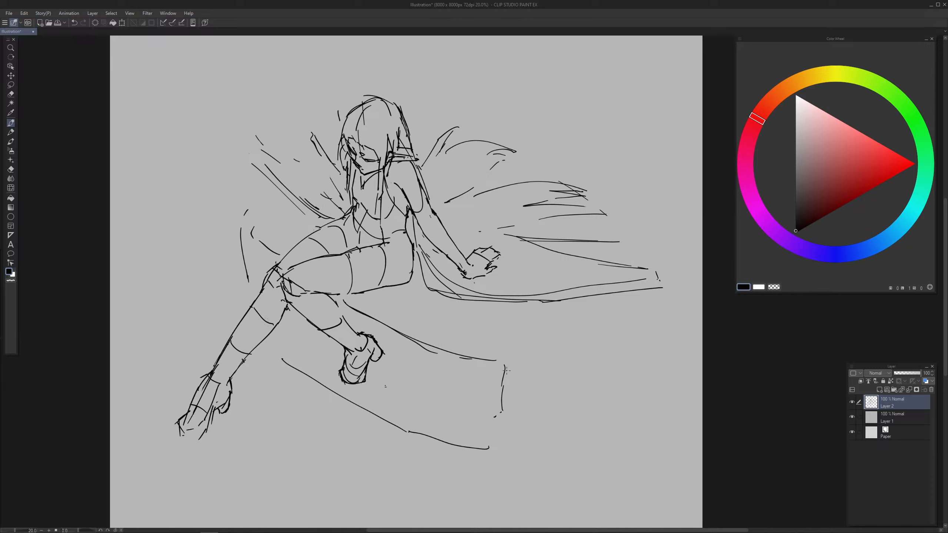
# Step: Erase the short closing edge and extend both long edges of the sweeping shape farther outward
pyautogui.press('e')
pyautogui.moveTo(506, 370)
pyautogui.mouseDown()
pyautogui.moveTo(495, 391)
pyautogui.moveTo(510, 388)
pyautogui.moveTo(504, 362)
pyautogui.moveTo(497, 414)
pyautogui.moveTo(474, 391)
pyautogui.moveTo(477, 360)
pyautogui.moveTo(598, 400)
pyautogui.mouseUp()
pyautogui.press('p')
pyautogui.moveTo(482, 451); pyautogui.dragTo(517, 477)
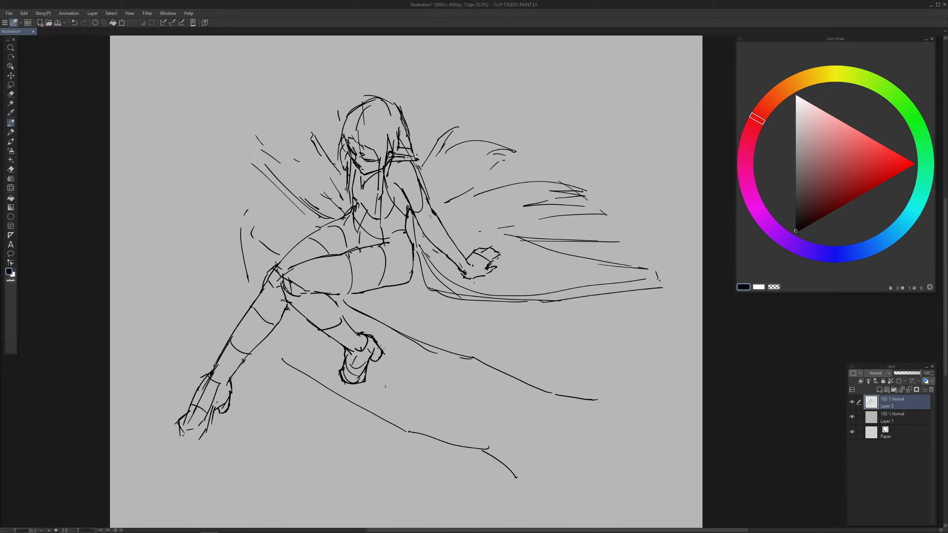
# Step: Erase the curved marks beyond the raised knee and replace them with short strokes leading toward the knee
pyautogui.scroll(1, 360, 359)
pyautogui.moveTo(335, 342); pyautogui.dragTo(414, 363)
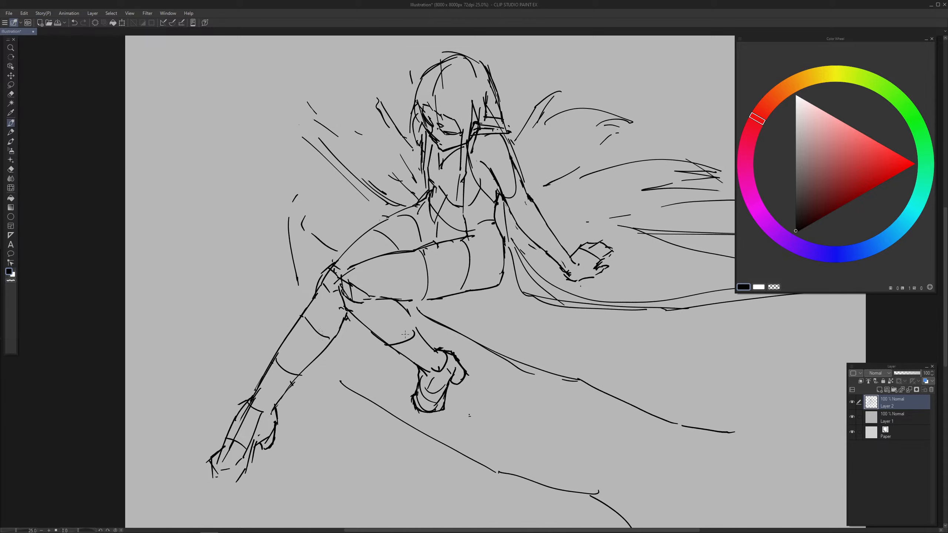
pyautogui.press('e')
pyautogui.moveTo(302, 228); pyautogui.dragTo(307, 227)
pyautogui.press('p')
pyautogui.moveTo(328, 271); pyautogui.dragTo(334, 285)
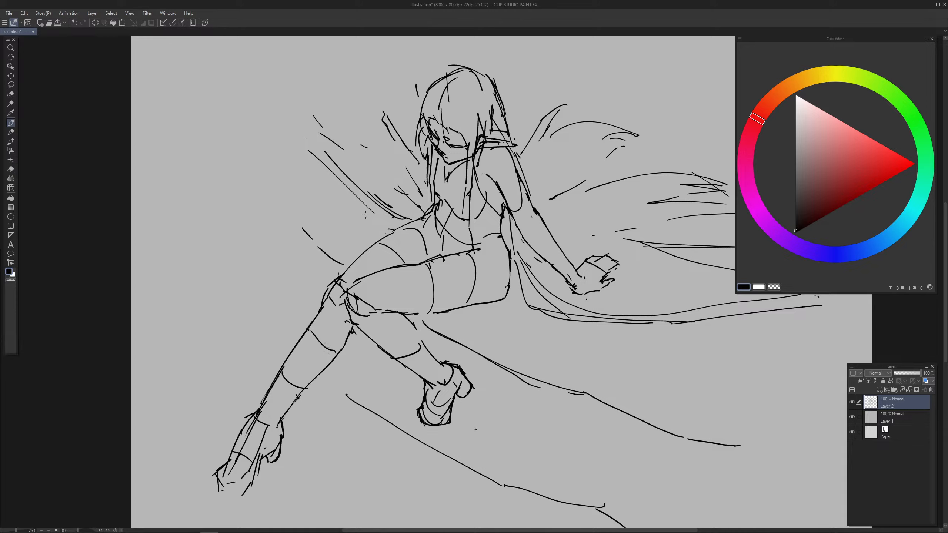
# Step: Draw short strokes either side of the raised shin, linking it to the long lower edge, and erase stray line parts nearby
pyautogui.moveTo(246, 300); pyautogui.dragTo(292, 338)
pyautogui.moveTo(326, 371); pyautogui.dragTo(348, 389)
pyautogui.moveTo(547, 338); pyautogui.dragTo(545, 344)
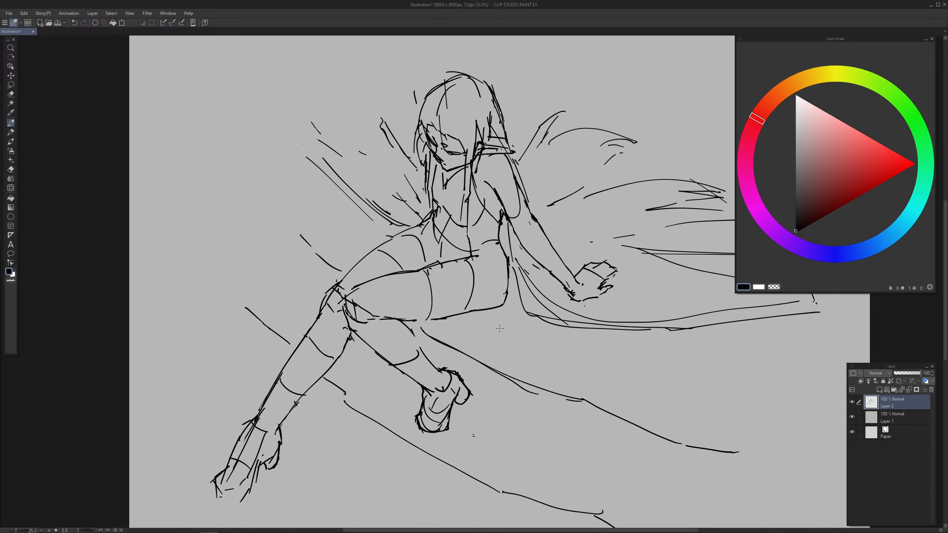
pyautogui.press('e')
pyautogui.moveTo(257, 287)
pyautogui.mouseDown()
pyautogui.moveTo(254, 311)
pyautogui.moveTo(268, 288)
pyautogui.moveTo(276, 332)
pyautogui.mouseUp()
pyautogui.press('p')
# Step: Redraw the curved strokes beyond the raised knee and shin so they sweep upward and outward
pyautogui.moveTo(286, 198)
pyautogui.mouseDown()
pyautogui.moveTo(309, 238)
pyautogui.moveTo(294, 185)
pyautogui.moveTo(264, 175)
pyautogui.mouseUp()
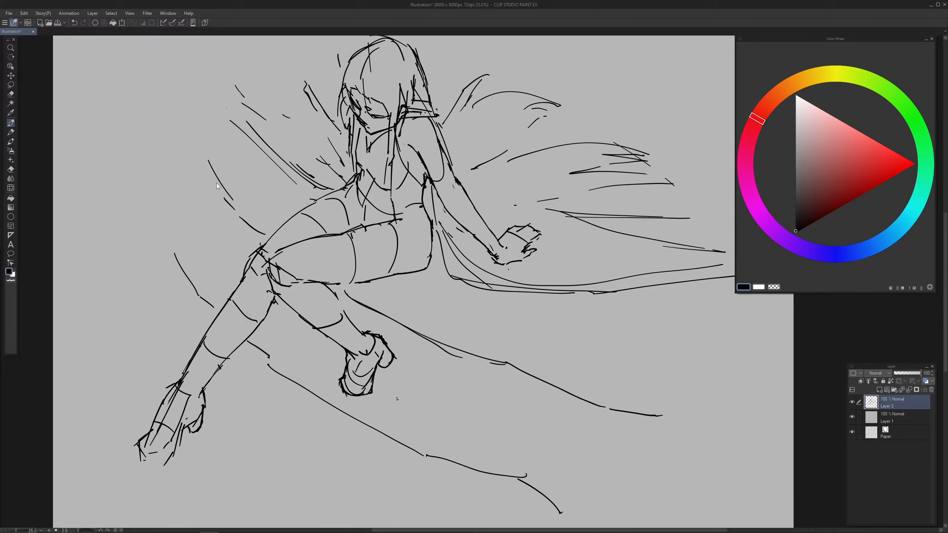
pyautogui.hotkey('ctrl', 'z')
pyautogui.moveTo(198, 160); pyautogui.dragTo(221, 196)
pyautogui.moveTo(564, 309)
pyautogui.mouseDown()
pyautogui.moveTo(542, 296)
pyautogui.moveTo(525, 340)
pyautogui.mouseUp()
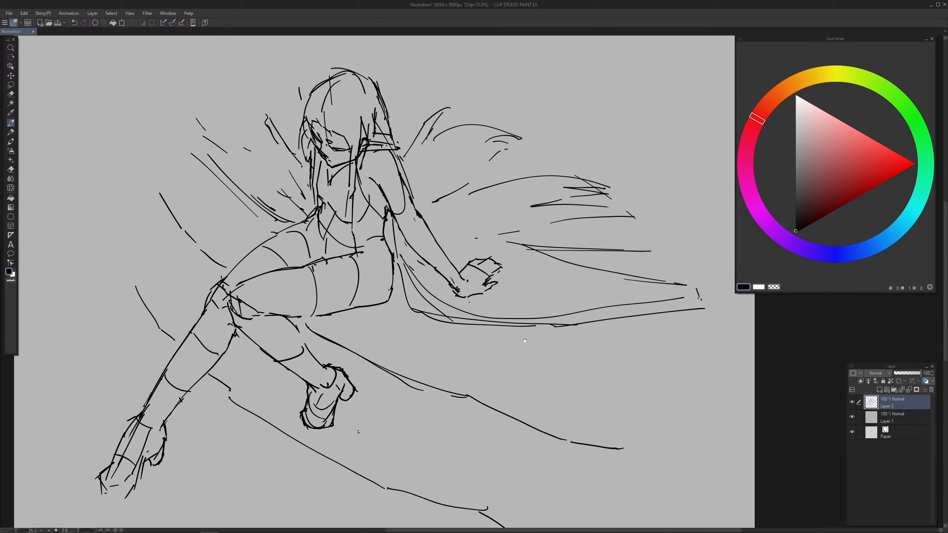
# Step: Transform the figure sketch layer by moving the whole drawing up and to the right on the canvas
pyautogui.scroll(-1, 536, 340)
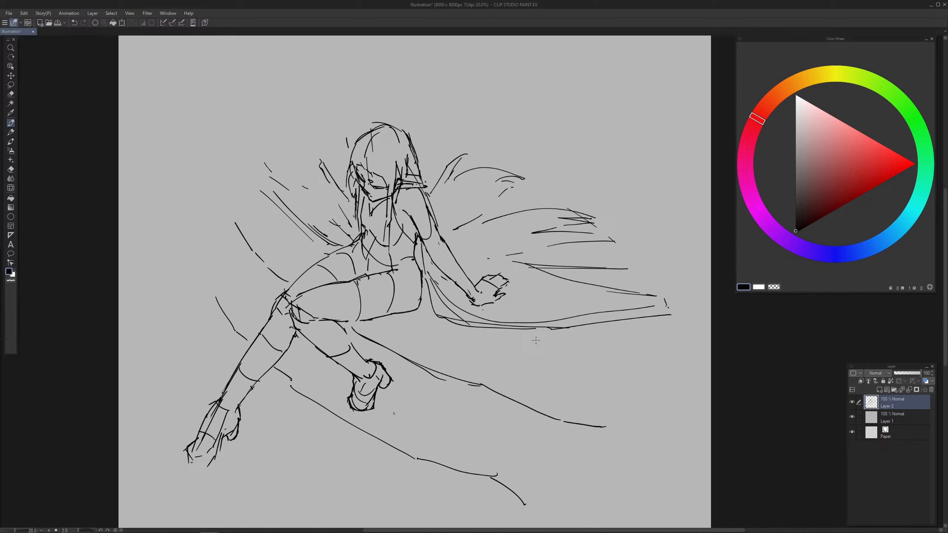
pyautogui.hotkey('ctrl', 't')
pyautogui.moveTo(408, 281)
pyautogui.mouseDown()
pyautogui.moveTo(447, 262)
pyautogui.moveTo(458, 240)
pyautogui.moveTo(441, 221)
pyautogui.mouseUp()
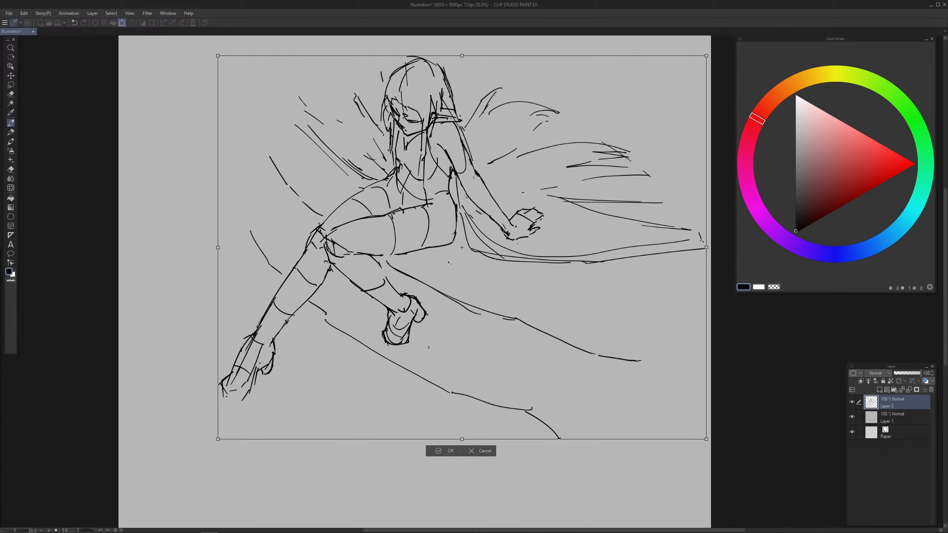
pyautogui.press('Return')
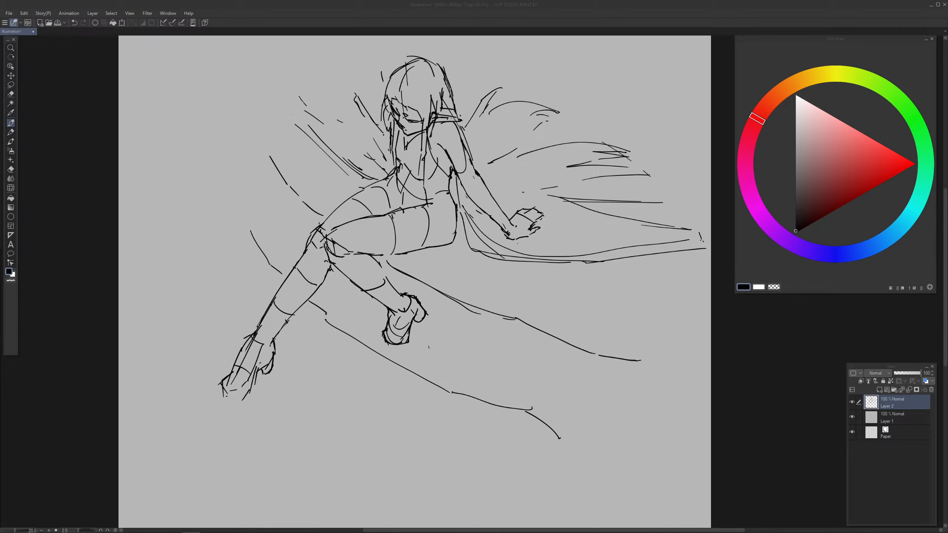
# Step: Move the layer list slightly upward, hide Layer 2 and add a new empty layer above it
pyautogui.click(573, 38)
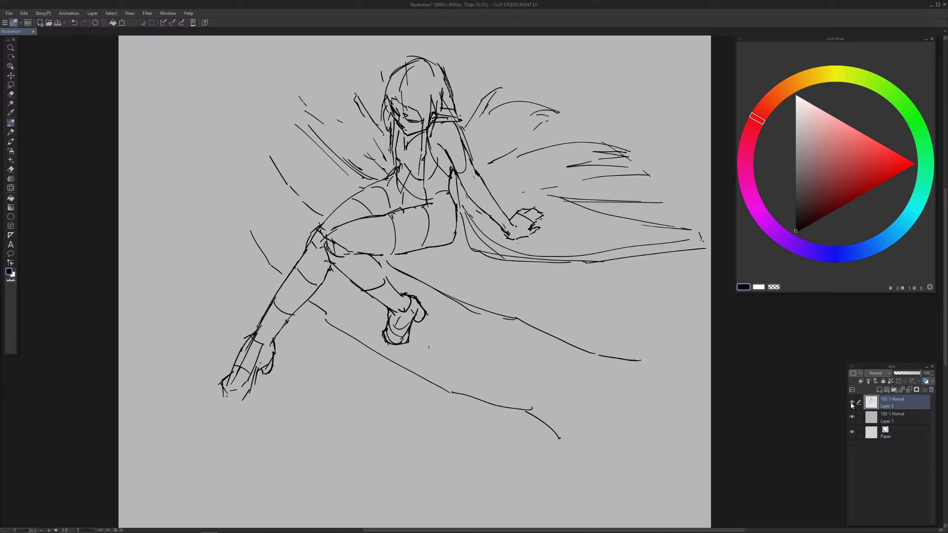
pyautogui.moveTo(897, 367); pyautogui.dragTo(895, 352)
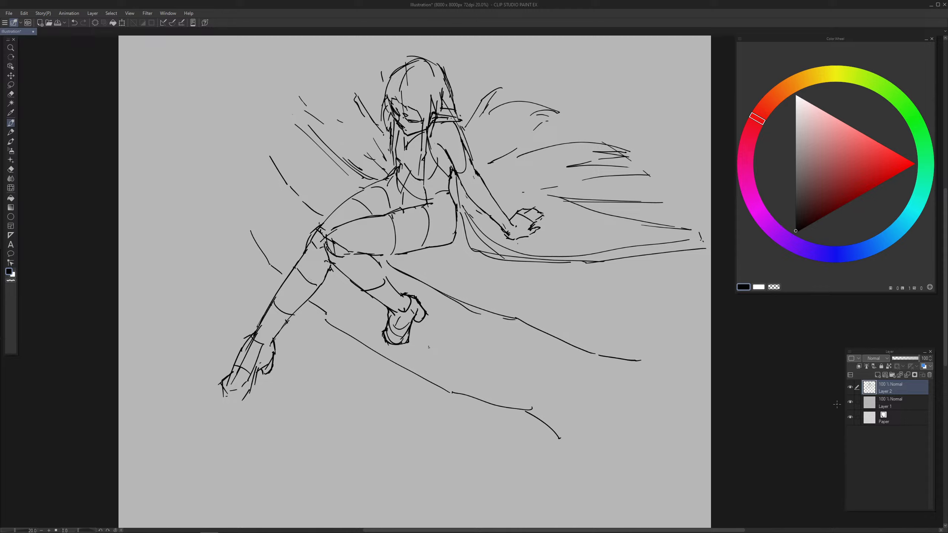
pyautogui.click(850, 388)
pyautogui.click(878, 375)
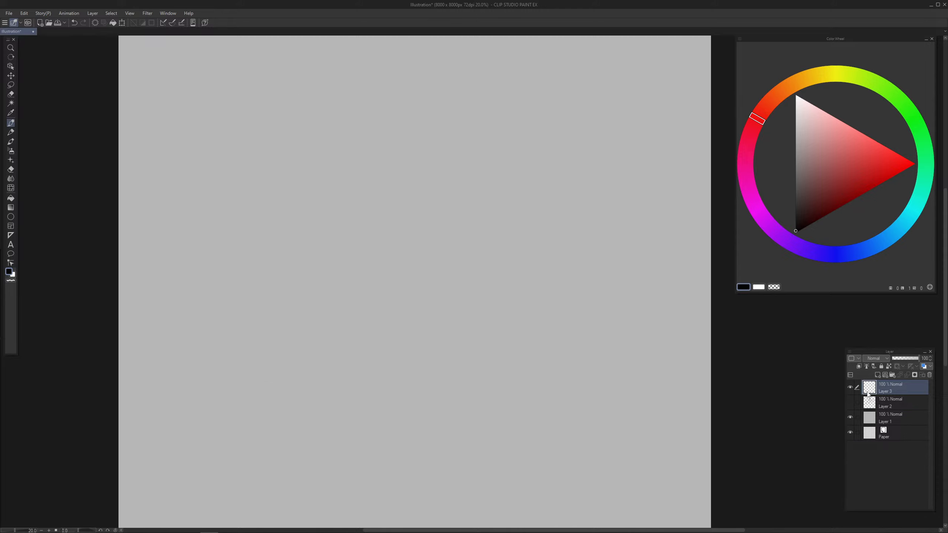
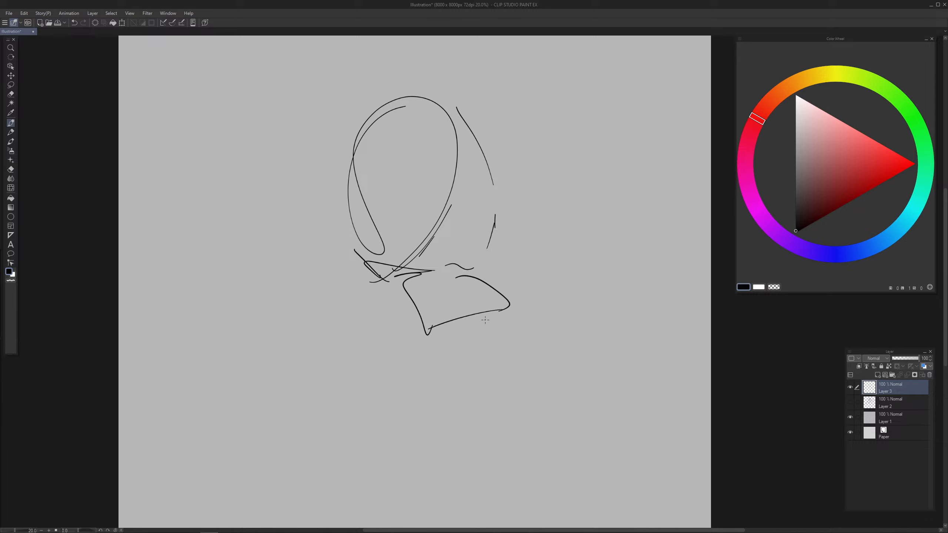
# Step: Undo the last two collar strokes and draw the front and back lines of the neck
pyautogui.hotkey('ctrl', 'z')
pyautogui.hotkey('ctrl', 'z')
pyautogui.moveTo(407, 273); pyautogui.dragTo(423, 306)
pyautogui.moveTo(464, 264); pyautogui.dragTo(468, 304)
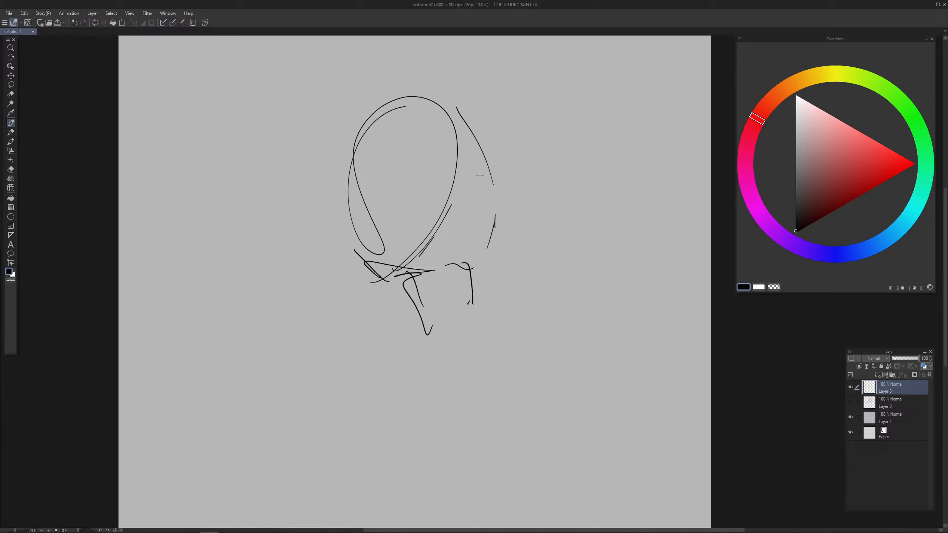
# Step: Sketch the top and back of the head, the nape and a shoulder line sloping down in front of the neck
pyautogui.moveTo(433, 119); pyautogui.dragTo(494, 118)
pyautogui.moveTo(519, 153); pyautogui.dragTo(504, 225)
pyautogui.moveTo(407, 303); pyautogui.dragTo(431, 324)
pyautogui.moveTo(481, 247)
pyautogui.mouseDown()
pyautogui.moveTo(493, 288)
pyautogui.moveTo(449, 305)
pyautogui.mouseUp()
pyautogui.moveTo(433, 315)
pyautogui.mouseDown()
pyautogui.moveTo(420, 326)
pyautogui.moveTo(455, 305)
pyautogui.mouseUp()
pyautogui.moveTo(506, 299)
pyautogui.mouseDown()
pyautogui.moveTo(474, 302)
pyautogui.moveTo(353, 383)
pyautogui.mouseUp()
pyautogui.moveTo(364, 361); pyautogui.dragTo(357, 388)
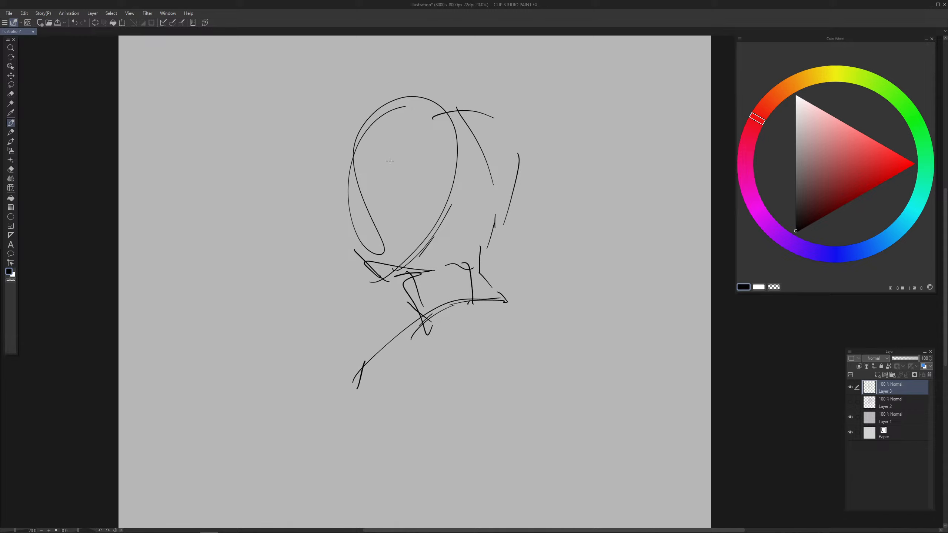
# Step: Mark the brow line, nose bridge and mouth on the head oval, and start the eye and ear
pyautogui.moveTo(363, 177); pyautogui.dragTo(421, 192)
pyautogui.hotkey('ctrl', 'z')
pyautogui.moveTo(362, 172); pyautogui.dragTo(384, 177)
pyautogui.moveTo(389, 138); pyautogui.dragTo(372, 230)
pyautogui.moveTo(378, 154); pyautogui.dragTo(380, 175)
pyautogui.moveTo(382, 173)
pyautogui.mouseDown()
pyautogui.moveTo(352, 191)
pyautogui.moveTo(372, 227)
pyautogui.mouseUp()
pyautogui.moveTo(400, 171); pyautogui.dragTo(450, 231)
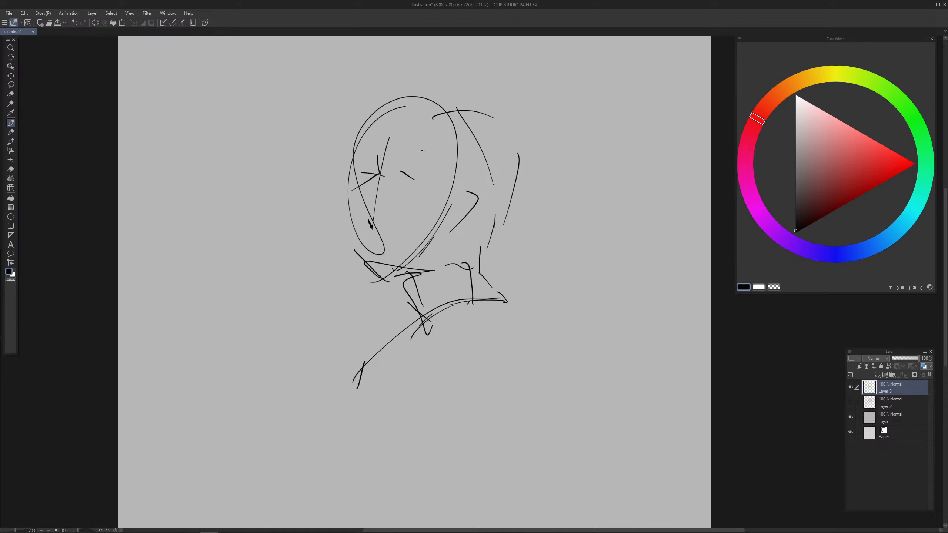
# Step: Sketch the side profile from nose to chin, shape the eye and close the ear outline
pyautogui.moveTo(402, 179)
pyautogui.mouseDown()
pyautogui.moveTo(417, 183)
pyautogui.moveTo(364, 197)
pyautogui.moveTo(361, 250)
pyautogui.moveTo(379, 262)
pyautogui.mouseUp()
pyautogui.hotkey('ctrl', 'z')
pyautogui.moveTo(399, 175)
pyautogui.mouseDown()
pyautogui.moveTo(418, 187)
pyautogui.moveTo(398, 191)
pyautogui.mouseUp()
pyautogui.moveTo(453, 202)
pyautogui.mouseDown()
pyautogui.moveTo(472, 196)
pyautogui.moveTo(470, 223)
pyautogui.mouseUp()
pyautogui.moveTo(468, 219); pyautogui.dragTo(446, 233)
# Step: Draw the forehead, the arc over the crown, the eyebrow and a rounder outline for the back of the head
pyautogui.moveTo(375, 149)
pyautogui.mouseDown()
pyautogui.moveTo(401, 112)
pyautogui.moveTo(497, 136)
pyautogui.mouseUp()
pyautogui.hotkey('ctrl', 'z')
pyautogui.moveTo(400, 115); pyautogui.dragTo(530, 146)
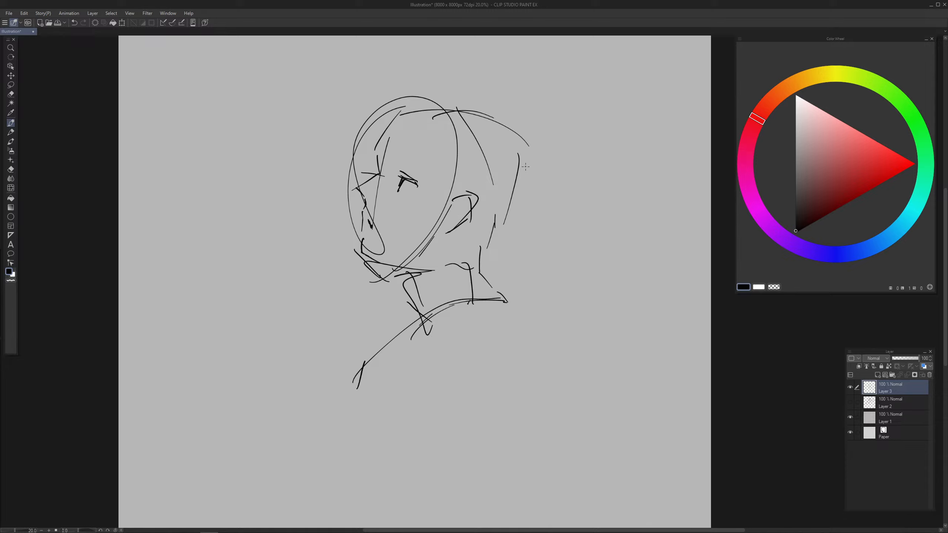
pyautogui.hotkey('ctrl', 'z')
pyautogui.moveTo(392, 113); pyautogui.dragTo(478, 121)
pyautogui.moveTo(394, 152); pyautogui.dragTo(413, 159)
pyautogui.moveTo(513, 143); pyautogui.dragTo(525, 188)
pyautogui.moveTo(523, 198); pyautogui.dragTo(491, 265)
# Step: Erase the construction oval and guide lines around the face, cheek and back of the head
pyautogui.press('e')
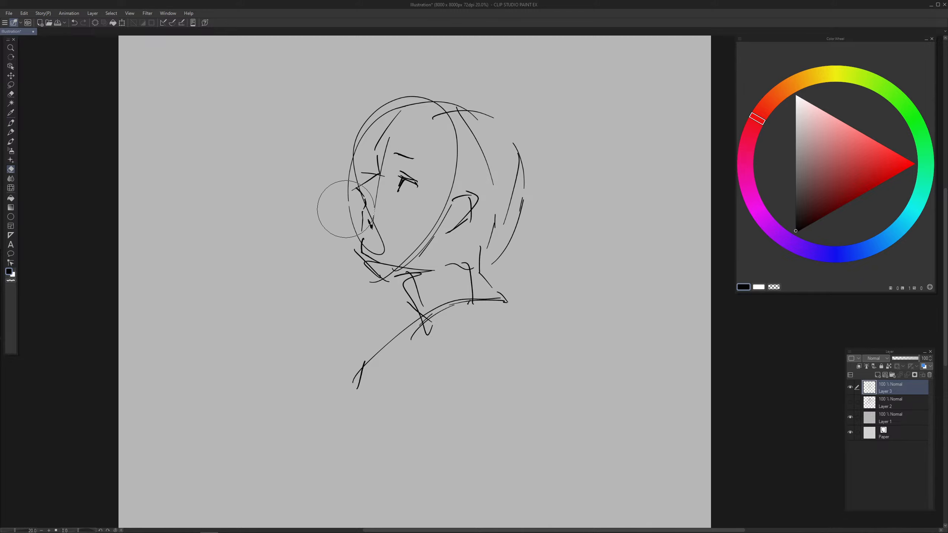
pyautogui.moveTo(317, 197)
pyautogui.mouseDown()
pyautogui.moveTo(345, 201)
pyautogui.moveTo(349, 163)
pyautogui.moveTo(388, 90)
pyautogui.moveTo(449, 127)
pyautogui.moveTo(435, 213)
pyautogui.moveTo(408, 248)
pyautogui.moveTo(381, 244)
pyautogui.moveTo(371, 229)
pyautogui.moveTo(383, 237)
pyautogui.moveTo(377, 193)
pyautogui.moveTo(398, 146)
pyautogui.mouseUp()
pyautogui.press('o')
pyautogui.press('p')
pyautogui.hotkey('ctrl', 'z')
pyautogui.press('e')
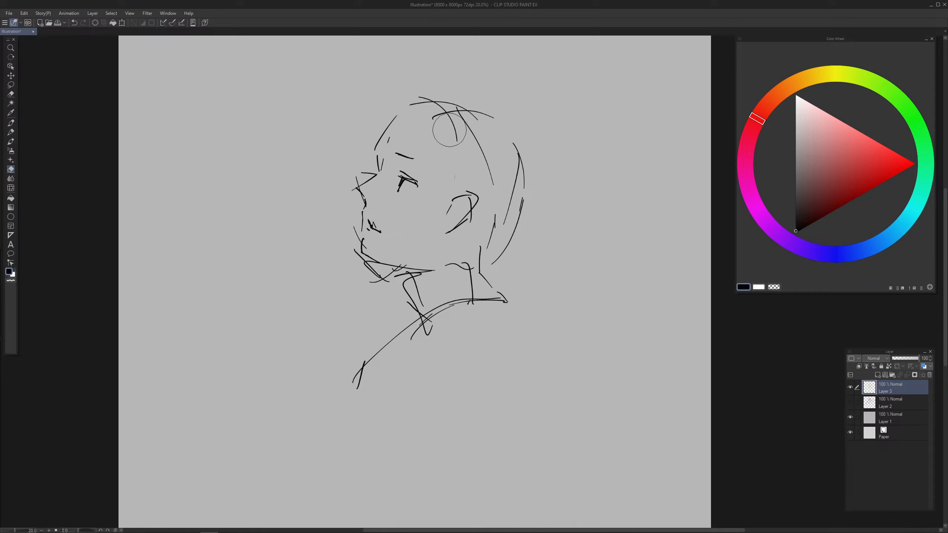
pyautogui.moveTo(508, 191); pyautogui.dragTo(461, 239)
# Step: Strengthen the front of the neck and the collar, and draw a chest line and a long curved back line
pyautogui.press('p')
pyautogui.moveTo(402, 273); pyautogui.dragTo(430, 312)
pyautogui.moveTo(463, 299)
pyautogui.mouseDown()
pyautogui.moveTo(407, 325)
pyautogui.moveTo(395, 369)
pyautogui.mouseUp()
pyautogui.moveTo(483, 270); pyautogui.dragTo(527, 395)
pyautogui.moveTo(528, 402); pyautogui.dragTo(526, 407)
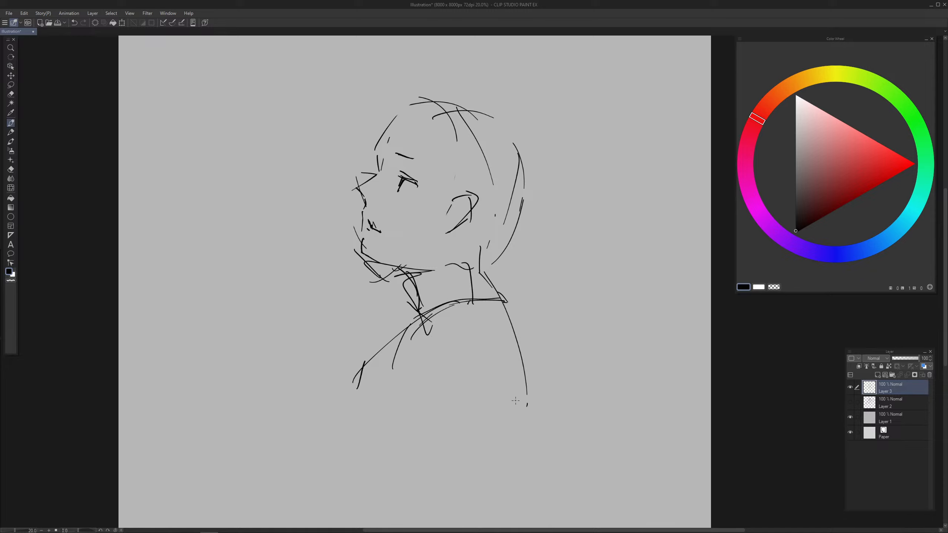
# Step: Reinforce the eye and ear, draw the jawline with hatching under the chin, and clean up the nape
pyautogui.moveTo(404, 183)
pyautogui.mouseDown()
pyautogui.moveTo(380, 151)
pyautogui.moveTo(385, 166)
pyautogui.moveTo(378, 159)
pyautogui.moveTo(402, 157)
pyautogui.mouseUp()
pyautogui.moveTo(450, 202)
pyautogui.mouseDown()
pyautogui.moveTo(463, 229)
pyautogui.moveTo(450, 239)
pyautogui.mouseUp()
pyautogui.moveTo(437, 239)
pyautogui.mouseDown()
pyautogui.moveTo(383, 259)
pyautogui.moveTo(431, 259)
pyautogui.moveTo(381, 260)
pyautogui.moveTo(410, 259)
pyautogui.moveTo(387, 276)
pyautogui.moveTo(362, 272)
pyautogui.moveTo(401, 301)
pyautogui.mouseUp()
pyautogui.press('e')
pyautogui.moveTo(506, 261)
pyautogui.mouseDown()
pyautogui.moveTo(510, 230)
pyautogui.moveTo(495, 289)
pyautogui.mouseUp()
# Step: Sketch the fringe and crown hair, a long ponytail flowing behind the head and the rounded rear shoulder
pyautogui.press('p')
pyautogui.moveTo(392, 116)
pyautogui.mouseDown()
pyautogui.moveTo(353, 174)
pyautogui.moveTo(355, 165)
pyautogui.mouseUp()
pyautogui.moveTo(390, 119)
pyautogui.mouseDown()
pyautogui.moveTo(436, 96)
pyautogui.moveTo(446, 101)
pyautogui.mouseUp()
pyautogui.moveTo(512, 123); pyautogui.dragTo(538, 192)
pyautogui.moveTo(516, 133); pyautogui.dragTo(607, 316)
pyautogui.moveTo(508, 214)
pyautogui.mouseDown()
pyautogui.moveTo(603, 312)
pyautogui.moveTo(509, 355)
pyautogui.moveTo(470, 298)
pyautogui.mouseUp()
pyautogui.moveTo(556, 341); pyautogui.dragTo(556, 390)
pyautogui.press('e')
pyautogui.moveTo(570, 211); pyautogui.dragTo(564, 220)
# Step: Draw long hair strands in front of and behind the ear and loose strands falling from the nape
pyautogui.press('p')
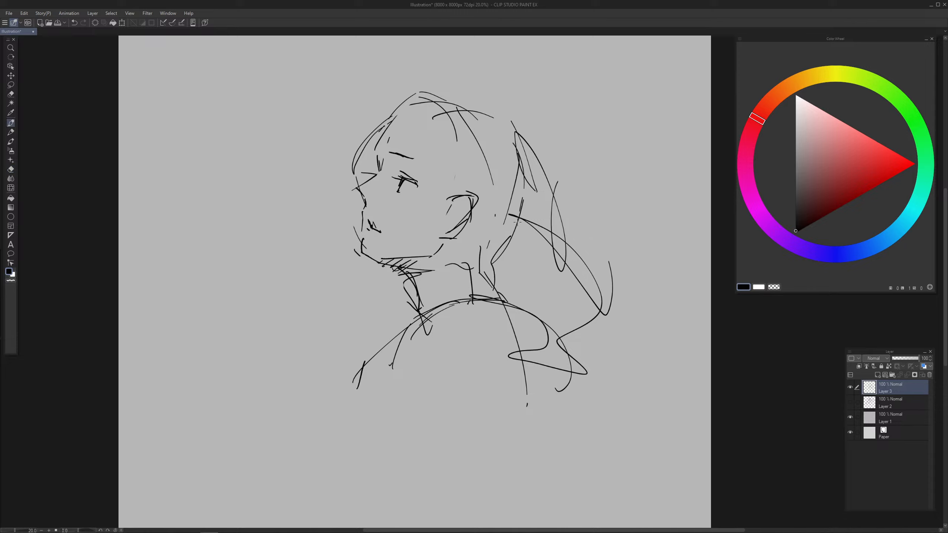
pyautogui.moveTo(472, 164); pyautogui.dragTo(487, 239)
pyautogui.moveTo(488, 241); pyautogui.dragTo(543, 307)
pyautogui.moveTo(436, 163); pyautogui.dragTo(428, 261)
pyautogui.moveTo(425, 265); pyautogui.dragTo(421, 288)
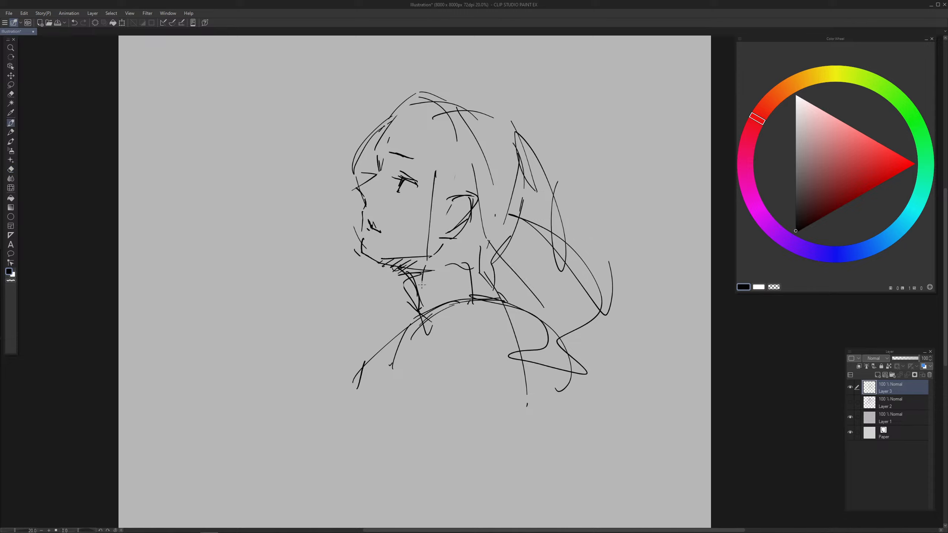
pyautogui.moveTo(447, 189)
pyautogui.mouseDown()
pyautogui.moveTo(440, 305)
pyautogui.moveTo(393, 312)
pyautogui.mouseUp()
pyautogui.moveTo(496, 253); pyautogui.dragTo(543, 320)
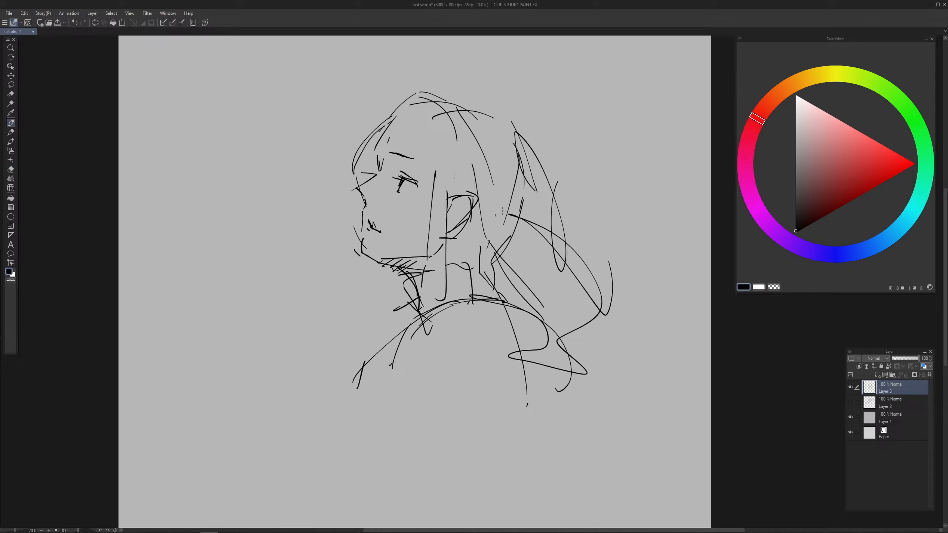
# Step: Erase the overlapping lines inside the rear crown and redraw the hair outline over the top of the head
pyautogui.press('e')
pyautogui.moveTo(477, 127)
pyautogui.mouseDown()
pyautogui.moveTo(440, 93)
pyautogui.moveTo(433, 98)
pyautogui.moveTo(499, 120)
pyautogui.mouseUp()
pyautogui.press('p')
pyautogui.moveTo(429, 89)
pyautogui.mouseDown()
pyautogui.moveTo(511, 120)
pyautogui.moveTo(533, 144)
pyautogui.mouseUp()
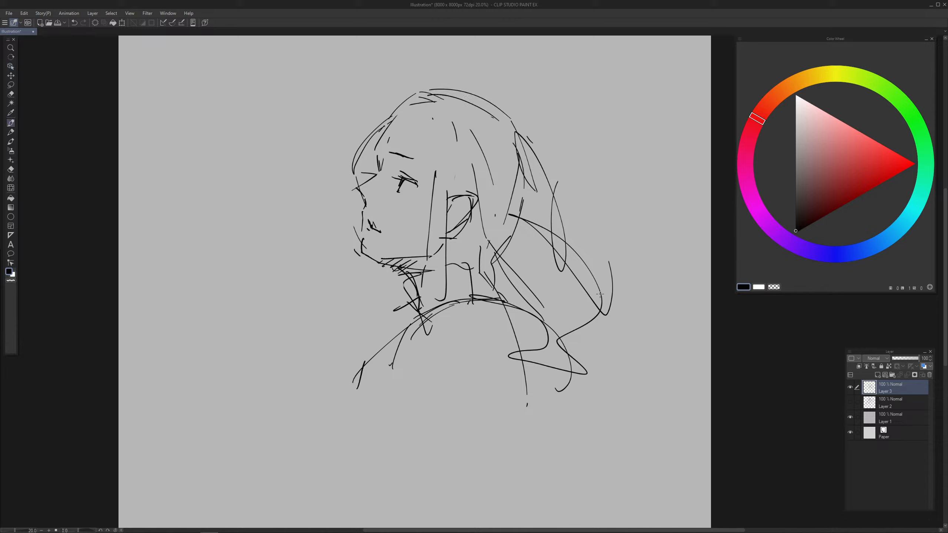
# Step: Erase the looping ends of the ponytail and redraw its outer edge and pointed tip
pyautogui.press('e')
pyautogui.moveTo(614, 276)
pyautogui.mouseDown()
pyautogui.moveTo(590, 282)
pyautogui.moveTo(553, 261)
pyautogui.moveTo(560, 235)
pyautogui.moveTo(560, 257)
pyautogui.moveTo(602, 310)
pyautogui.moveTo(579, 322)
pyautogui.mouseUp()
pyautogui.press('p')
pyautogui.press('e')
pyautogui.press('p')
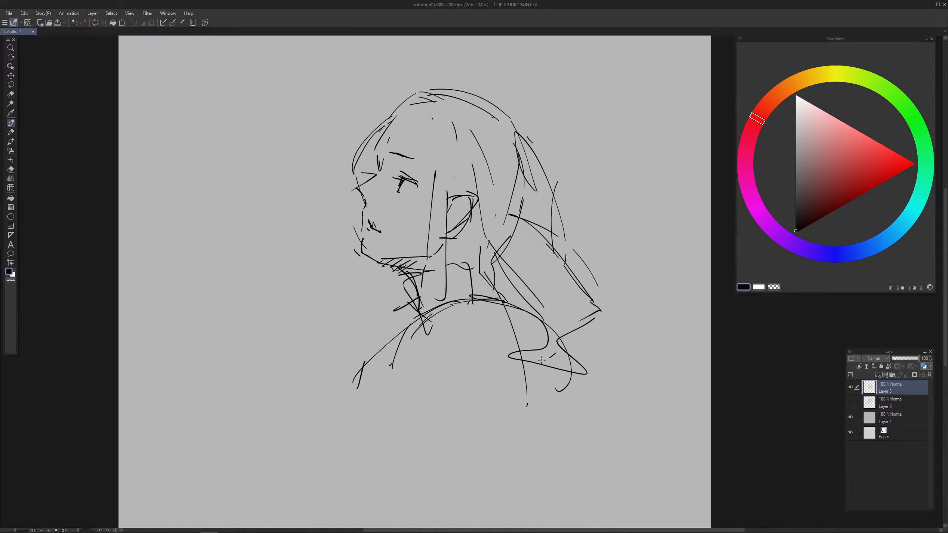
pyautogui.moveTo(557, 354)
pyautogui.mouseDown()
pyautogui.moveTo(550, 359)
pyautogui.moveTo(561, 396)
pyautogui.mouseUp()
# Step: Draw fringe strands across the forehead and beside the eye, undoing and redrawing the last two
pyautogui.moveTo(424, 154); pyautogui.dragTo(431, 208)
pyautogui.moveTo(399, 124); pyautogui.dragTo(366, 172)
pyautogui.moveTo(405, 125)
pyautogui.mouseDown()
pyautogui.moveTo(394, 149)
pyautogui.moveTo(416, 165)
pyautogui.mouseUp()
pyautogui.moveTo(418, 155); pyautogui.dragTo(431, 186)
pyautogui.hotkey('ctrl', 'z')
pyautogui.hotkey('ctrl', 'z')
pyautogui.moveTo(410, 133)
pyautogui.mouseDown()
pyautogui.moveTo(420, 177)
pyautogui.moveTo(399, 191)
pyautogui.mouseUp()
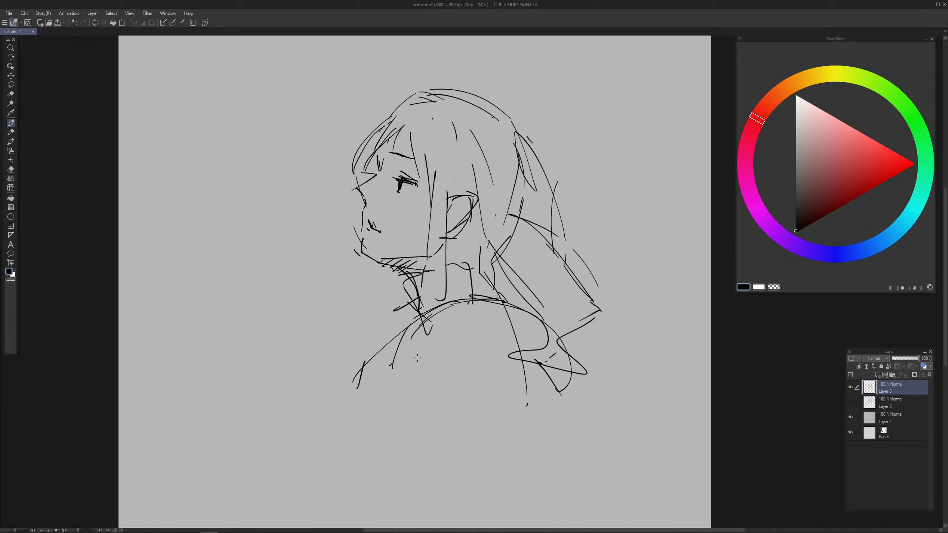
# Step: Select the nose and mouth area of the profile, transform it, delete the selected lines and deselect
pyautogui.press('e')
pyautogui.press('m')
pyautogui.moveTo(377, 172)
pyautogui.mouseDown()
pyautogui.moveTo(353, 183)
pyautogui.moveTo(364, 208)
pyautogui.moveTo(381, 198)
pyautogui.moveTo(372, 185)
pyautogui.moveTo(381, 180)
pyautogui.moveTo(358, 201)
pyautogui.moveTo(368, 214)
pyautogui.moveTo(365, 248)
pyautogui.moveTo(370, 221)
pyautogui.moveTo(376, 229)
pyautogui.moveTo(368, 227)
pyautogui.mouseUp()
pyautogui.hotkey('ctrl', 't')
pyautogui.press('Return')
pyautogui.press('Delete')
pyautogui.hotkey('ctrl', 'd')
# Step: Undo the latest edits to the profile and redraw the mouth and the line under the chin
pyautogui.press('e')
pyautogui.press('p')
pyautogui.hotkey('ctrl', 'z')
pyautogui.hotkey('ctrl', 'z')
pyautogui.press('e')
pyautogui.press('p')
pyautogui.hotkey('ctrl', 'z')
pyautogui.hotkey('ctrl', 'z')
pyautogui.hotkey('ctrl', 'z')
pyautogui.hotkey('ctrl', 'z')
pyautogui.moveTo(368, 221); pyautogui.dragTo(376, 227)
pyautogui.moveTo(361, 255)
pyautogui.mouseDown()
pyautogui.moveTo(394, 259)
pyautogui.moveTo(401, 274)
pyautogui.mouseUp()
pyautogui.press('e')
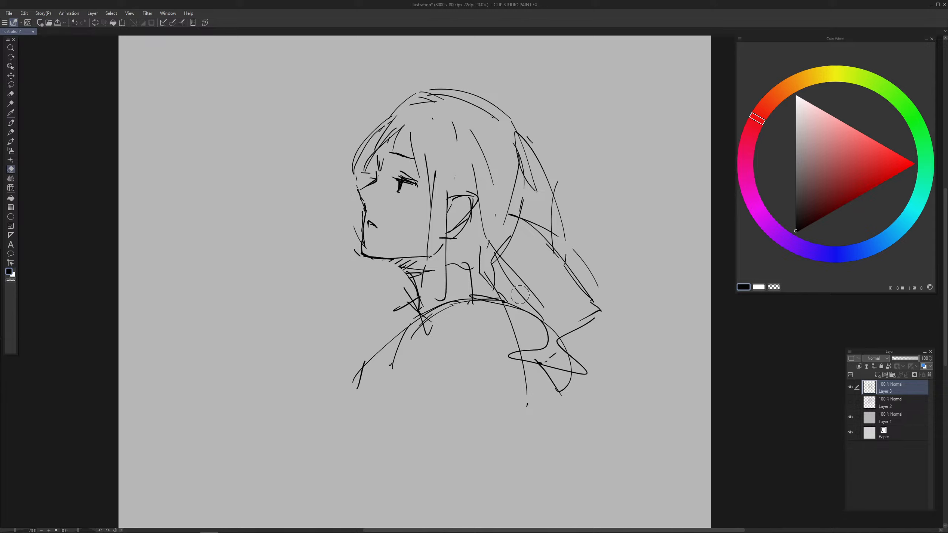
# Step: Hide Layer 3 and add a new empty layer above it for another sketch
pyautogui.press('p')
pyautogui.click(851, 387)
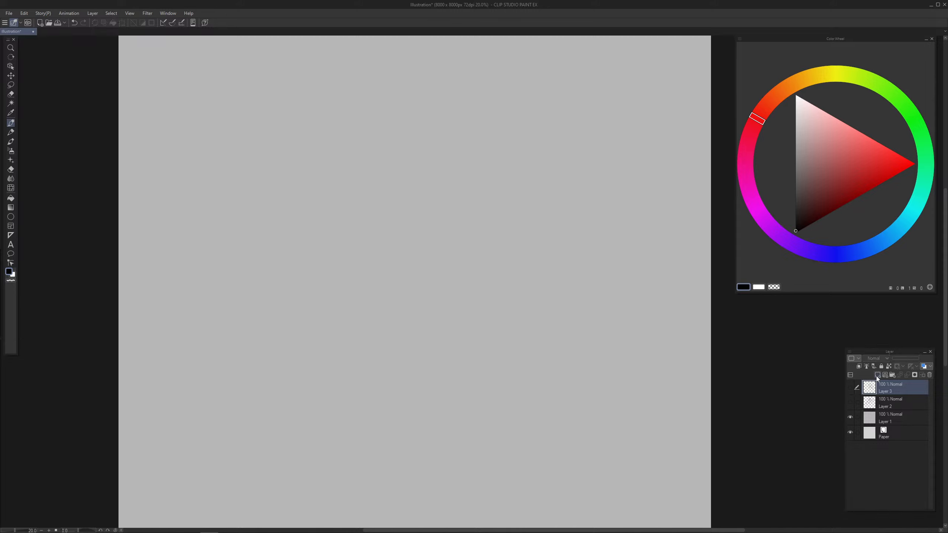
pyautogui.click(877, 374)
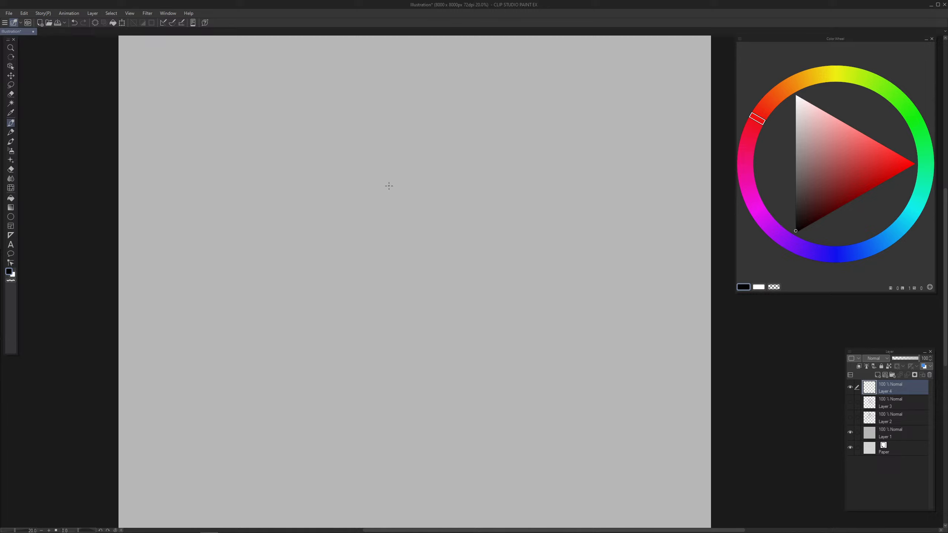
# Step: Block in the two slanted eyes of a large tilted face across the upper middle of the canvas
pyautogui.moveTo(302, 202); pyautogui.dragTo(373, 186)
pyautogui.moveTo(305, 217); pyautogui.dragTo(421, 175)
pyautogui.moveTo(529, 145)
pyautogui.mouseDown()
pyautogui.moveTo(449, 234)
pyautogui.moveTo(511, 161)
pyautogui.mouseUp()
# Step: Sketch sweeping strokes across the middle of the face, a pointed shape by the jaw, and the mouth and chin
pyautogui.moveTo(410, 266)
pyautogui.mouseDown()
pyautogui.moveTo(446, 238)
pyautogui.moveTo(363, 270)
pyautogui.mouseUp()
pyautogui.moveTo(452, 257)
pyautogui.mouseDown()
pyautogui.moveTo(469, 246)
pyautogui.moveTo(259, 347)
pyautogui.mouseUp()
pyautogui.moveTo(249, 327); pyautogui.dragTo(288, 342)
pyautogui.moveTo(262, 288); pyautogui.dragTo(296, 340)
pyautogui.moveTo(262, 287); pyautogui.dragTo(344, 318)
pyautogui.moveTo(389, 297)
pyautogui.mouseDown()
pyautogui.moveTo(485, 254)
pyautogui.moveTo(441, 358)
pyautogui.moveTo(393, 392)
pyautogui.mouseUp()
pyautogui.moveTo(385, 319); pyautogui.dragTo(459, 330)
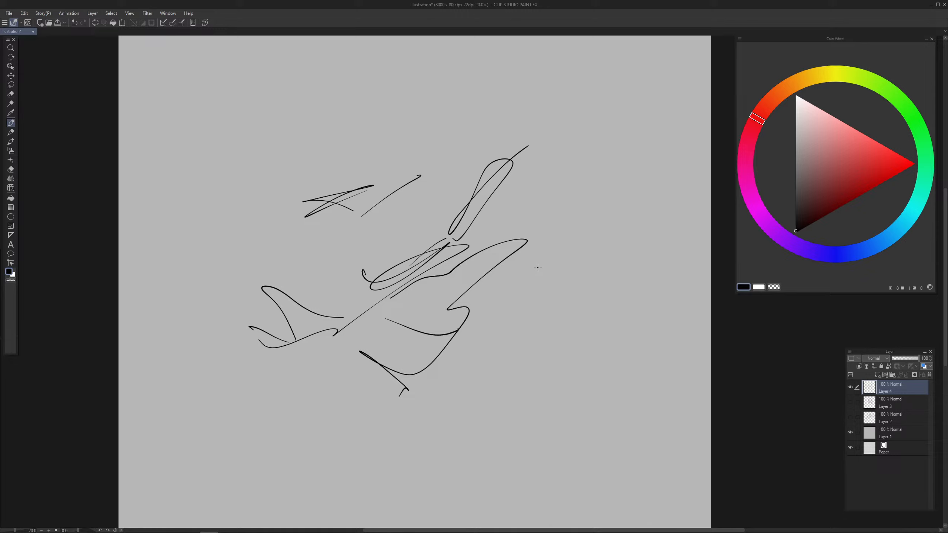
# Step: Thicken the strokes across the middle of the face and the jaw, and draw a long curve up the head's side
pyautogui.moveTo(425, 264); pyautogui.dragTo(500, 194)
pyautogui.moveTo(500, 233); pyautogui.dragTo(406, 274)
pyautogui.moveTo(260, 281); pyautogui.dragTo(334, 343)
pyautogui.moveTo(234, 267); pyautogui.dragTo(314, 332)
pyautogui.moveTo(257, 279)
pyautogui.mouseDown()
pyautogui.moveTo(301, 320)
pyautogui.moveTo(232, 122)
pyautogui.mouseUp()
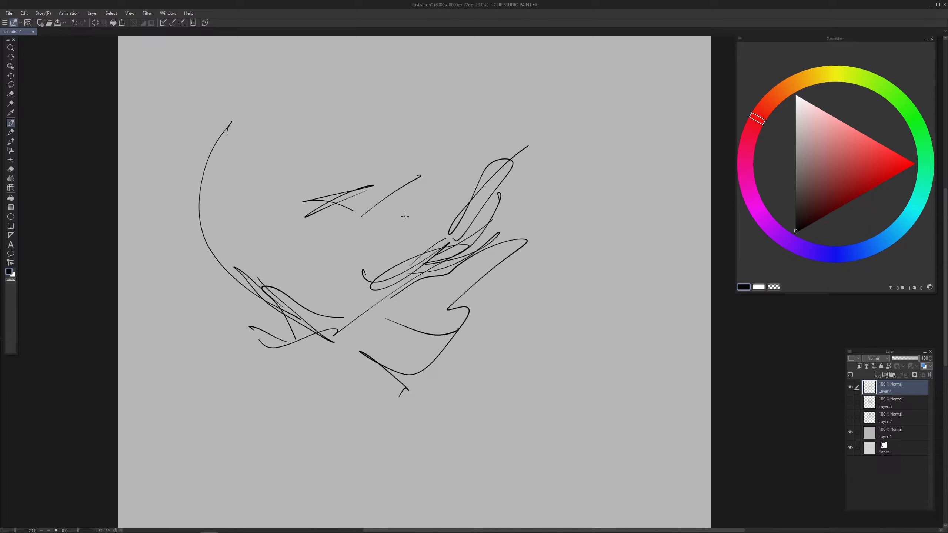
# Step: Darken the upper lash lines and add an iris to each of the two eyes
pyautogui.moveTo(329, 204); pyautogui.dragTo(373, 185)
pyautogui.moveTo(388, 184); pyautogui.dragTo(402, 181)
pyautogui.moveTo(345, 204)
pyautogui.mouseDown()
pyautogui.moveTo(375, 195)
pyautogui.moveTo(365, 223)
pyautogui.mouseUp()
pyautogui.moveTo(513, 167); pyautogui.dragTo(468, 201)
pyautogui.moveTo(490, 180); pyautogui.dragTo(472, 210)
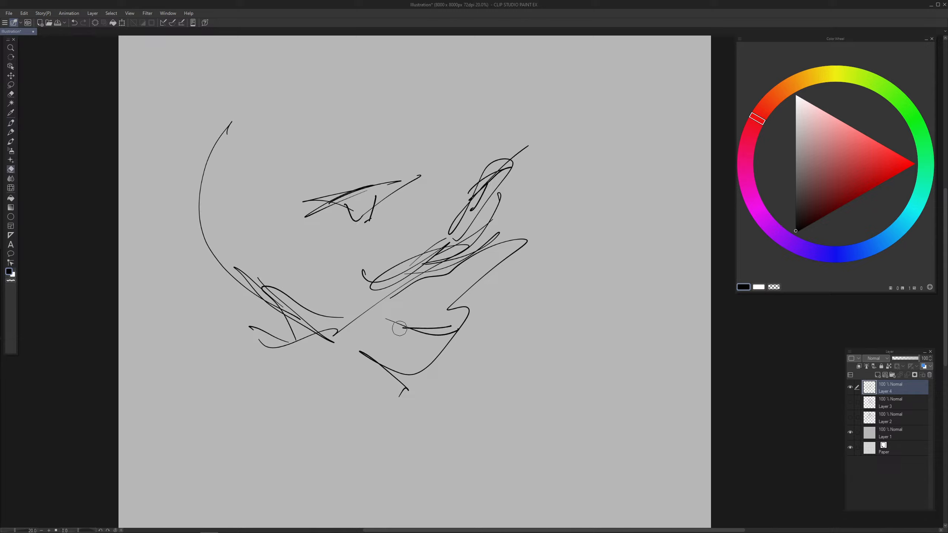
# Step: Replace the mouth line with a flatter one and reinforce the far cheek and chin outline
pyautogui.hotkey('ctrl', 'z')
pyautogui.moveTo(402, 321); pyautogui.dragTo(445, 319)
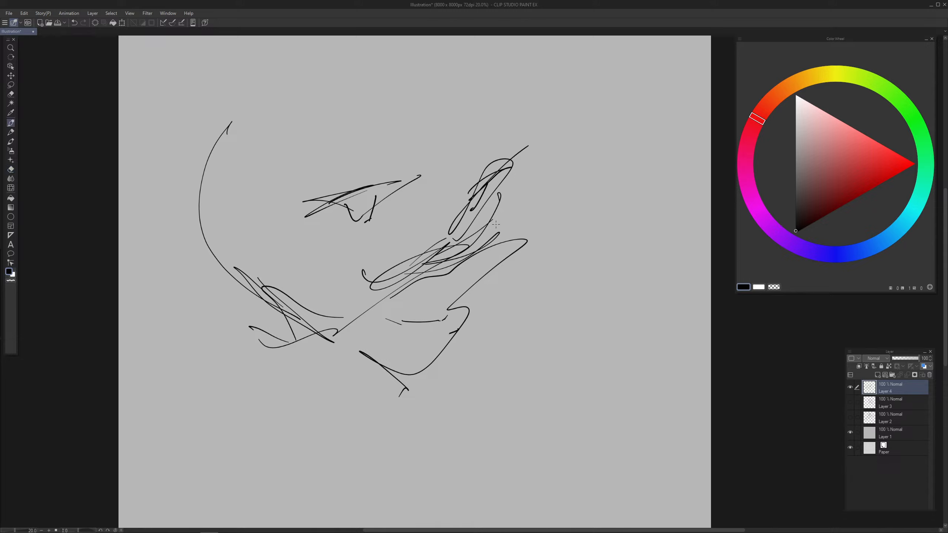
pyautogui.moveTo(506, 183)
pyautogui.mouseDown()
pyautogui.moveTo(484, 298)
pyautogui.moveTo(421, 372)
pyautogui.mouseUp()
pyautogui.moveTo(346, 332); pyautogui.dragTo(413, 370)
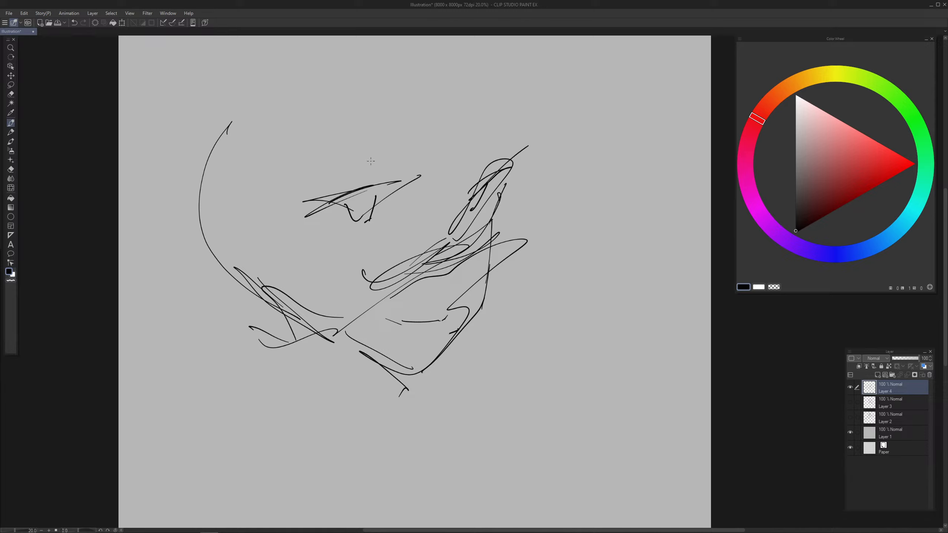
# Step: Add an eyelid crease and iris strokes to the near eye and draw the eyebrow above it
pyautogui.moveTo(350, 184); pyautogui.dragTo(402, 173)
pyautogui.moveTo(351, 201); pyautogui.dragTo(415, 188)
pyautogui.moveTo(356, 206); pyautogui.dragTo(382, 191)
pyautogui.moveTo(388, 191); pyautogui.dragTo(378, 221)
pyautogui.moveTo(339, 139); pyautogui.dragTo(375, 127)
# Step: Draw the curved cheek line down to the jaw and sketch the rounded ear on the side of the head
pyautogui.moveTo(274, 224); pyautogui.dragTo(328, 331)
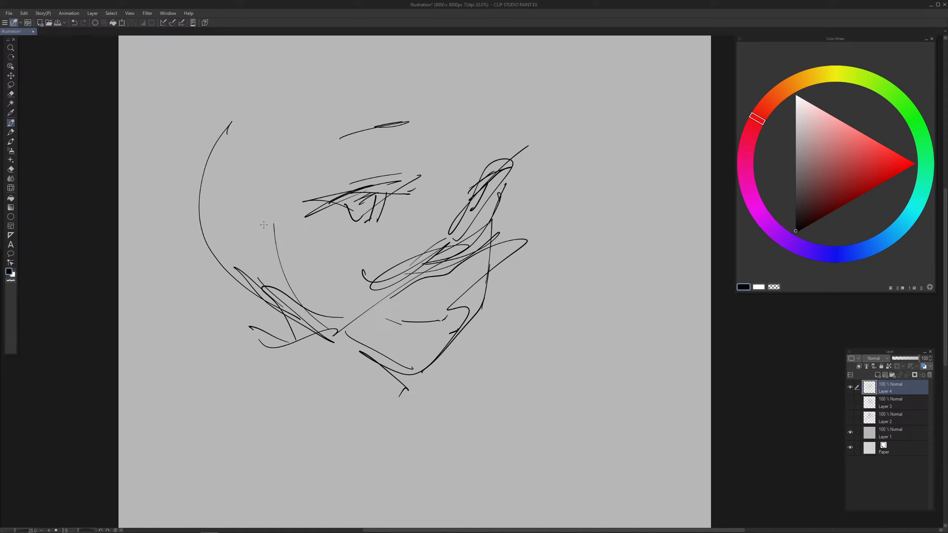
pyautogui.moveTo(251, 166)
pyautogui.mouseDown()
pyautogui.moveTo(213, 183)
pyautogui.moveTo(227, 266)
pyautogui.mouseUp()
pyautogui.hotkey('ctrl', 'z')
pyautogui.moveTo(221, 189); pyautogui.dragTo(229, 269)
pyautogui.moveTo(186, 185); pyautogui.dragTo(210, 239)
pyautogui.moveTo(223, 190)
pyautogui.mouseDown()
pyautogui.moveTo(263, 210)
pyautogui.moveTo(260, 274)
pyautogui.mouseUp()
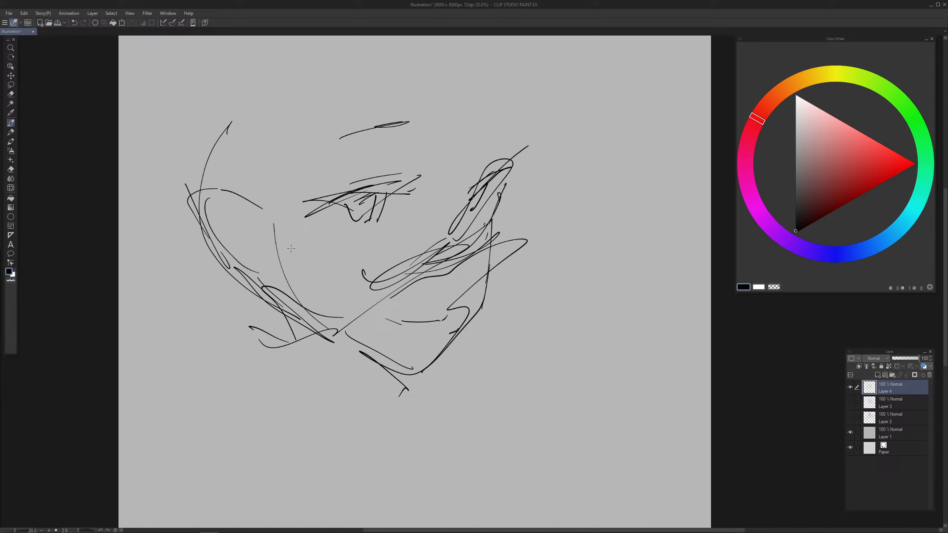
# Step: Draw the inner curve of the rounded ear and erase the stray line below the near eye's outer corner
pyautogui.moveTo(232, 209)
pyautogui.mouseDown()
pyautogui.moveTo(223, 203)
pyautogui.moveTo(196, 226)
pyautogui.moveTo(252, 241)
pyautogui.mouseUp()
pyautogui.press('e')
pyautogui.moveTo(329, 211); pyautogui.dragTo(351, 224)
pyautogui.press('p')
# Step: Darken the lash strokes of the far and near eyes and undo the stray stroke below the far eye
pyautogui.moveTo(478, 212)
pyautogui.mouseDown()
pyautogui.moveTo(490, 213)
pyautogui.moveTo(514, 177)
pyautogui.mouseUp()
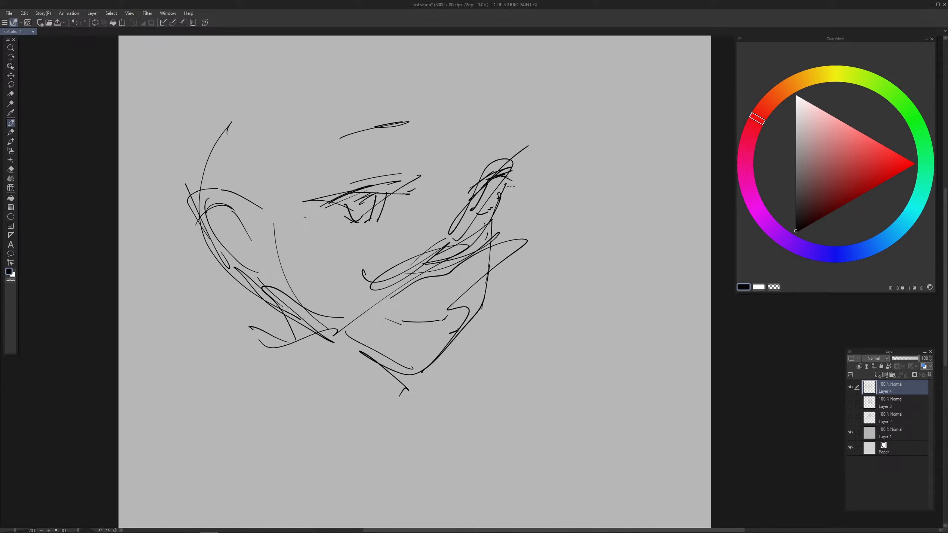
pyautogui.moveTo(374, 189); pyautogui.dragTo(401, 184)
pyautogui.moveTo(459, 212)
pyautogui.mouseDown()
pyautogui.moveTo(452, 230)
pyautogui.moveTo(471, 253)
pyautogui.moveTo(478, 248)
pyautogui.moveTo(464, 265)
pyautogui.moveTo(479, 245)
pyautogui.moveTo(441, 266)
pyautogui.moveTo(463, 266)
pyautogui.mouseUp()
pyautogui.hotkey('ctrl', 'z')
# Step: Erase parts of the diagonal strokes between the eyes and mouth and draw an angled line beside the far eye
pyautogui.press('e')
pyautogui.press('p')
pyautogui.press('e')
pyautogui.moveTo(467, 229)
pyautogui.mouseDown()
pyautogui.moveTo(429, 257)
pyautogui.moveTo(484, 228)
pyautogui.mouseUp()
pyautogui.press('p')
pyautogui.moveTo(521, 148)
pyautogui.mouseDown()
pyautogui.moveTo(526, 225)
pyautogui.moveTo(485, 235)
pyautogui.moveTo(517, 226)
pyautogui.mouseUp()
pyautogui.press('e')
pyautogui.moveTo(368, 278); pyautogui.dragTo(401, 280)
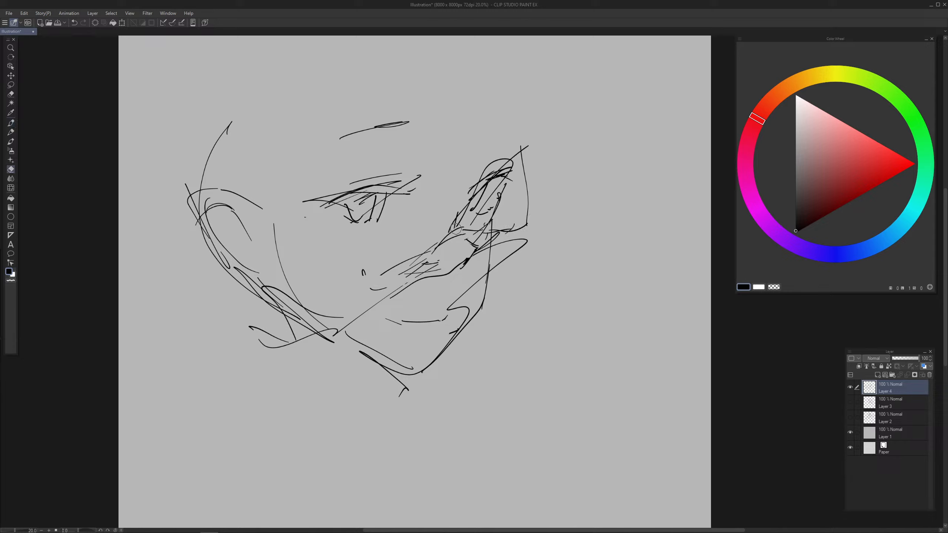
# Step: Draw an angular lock line from the near eyebrow past the eye to the cheek, with short strokes beneath it
pyautogui.press('p')
pyautogui.moveTo(352, 140)
pyautogui.mouseDown()
pyautogui.moveTo(317, 195)
pyautogui.moveTo(340, 293)
pyautogui.mouseUp()
pyautogui.moveTo(306, 268); pyautogui.dragTo(337, 286)
pyautogui.moveTo(321, 292); pyautogui.dragTo(320, 327)
pyautogui.press('e')
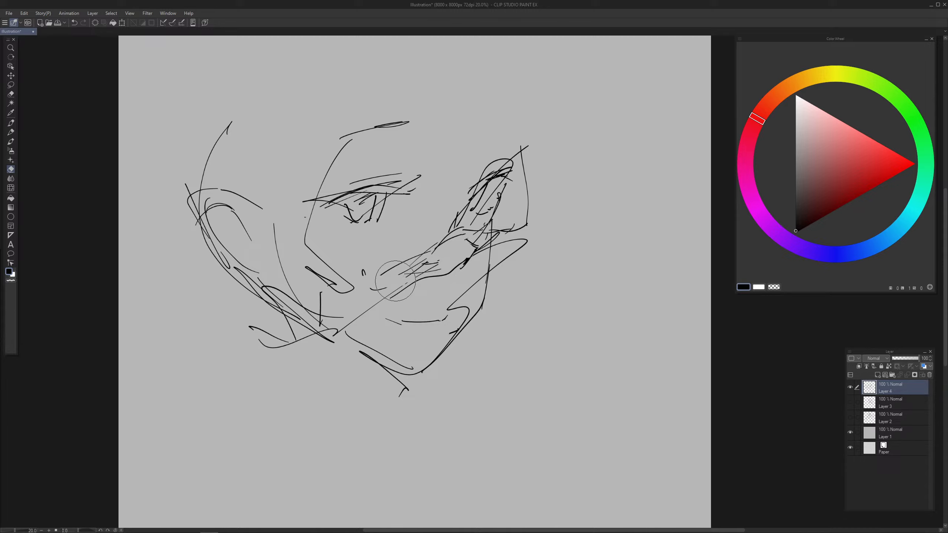
# Step: Erase more of the crossing strokes below the far eye and add a short stroke at the far cheek
pyautogui.moveTo(388, 283); pyautogui.dragTo(467, 233)
pyautogui.press('p')
pyautogui.moveTo(440, 258)
pyautogui.mouseDown()
pyautogui.moveTo(469, 236)
pyautogui.moveTo(521, 240)
pyautogui.moveTo(485, 239)
pyautogui.moveTo(503, 232)
pyautogui.moveTo(485, 274)
pyautogui.moveTo(502, 271)
pyautogui.mouseUp()
pyautogui.press('e')
pyautogui.press('p')
pyautogui.press('e')
pyautogui.moveTo(502, 197)
pyautogui.mouseDown()
pyautogui.moveTo(502, 176)
pyautogui.moveTo(493, 224)
pyautogui.moveTo(504, 181)
pyautogui.moveTo(474, 224)
pyautogui.moveTo(468, 198)
pyautogui.mouseUp()
pyautogui.press('p')
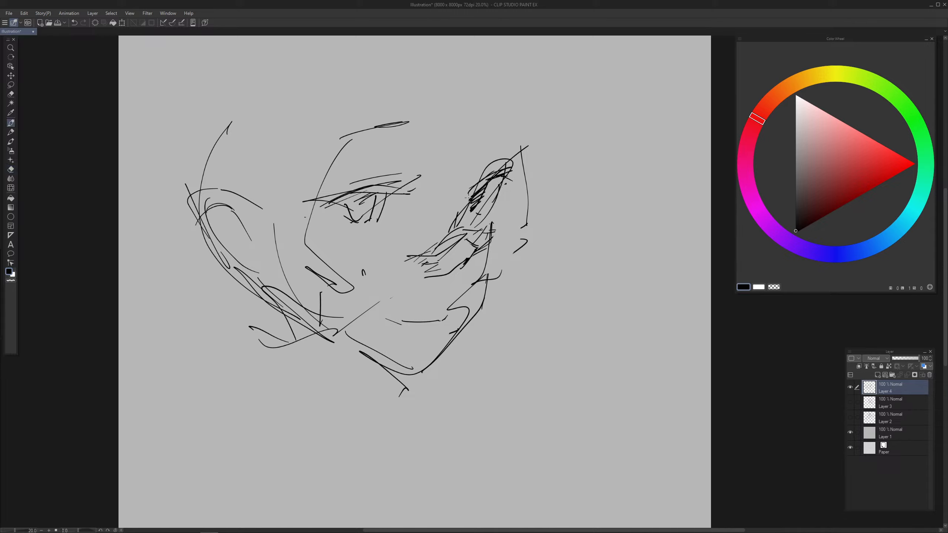
# Step: Shade the near eye's iris and add short eyebrow strokes above both eyes
pyautogui.moveTo(352, 197)
pyautogui.mouseDown()
pyautogui.moveTo(373, 204)
pyautogui.moveTo(366, 213)
pyautogui.moveTo(377, 202)
pyautogui.moveTo(356, 205)
pyautogui.mouseUp()
pyautogui.press('e')
pyautogui.press('p')
pyautogui.moveTo(378, 205); pyautogui.dragTo(370, 208)
pyautogui.moveTo(381, 131); pyautogui.dragTo(411, 132)
pyautogui.moveTo(485, 130); pyautogui.dragTo(500, 125)
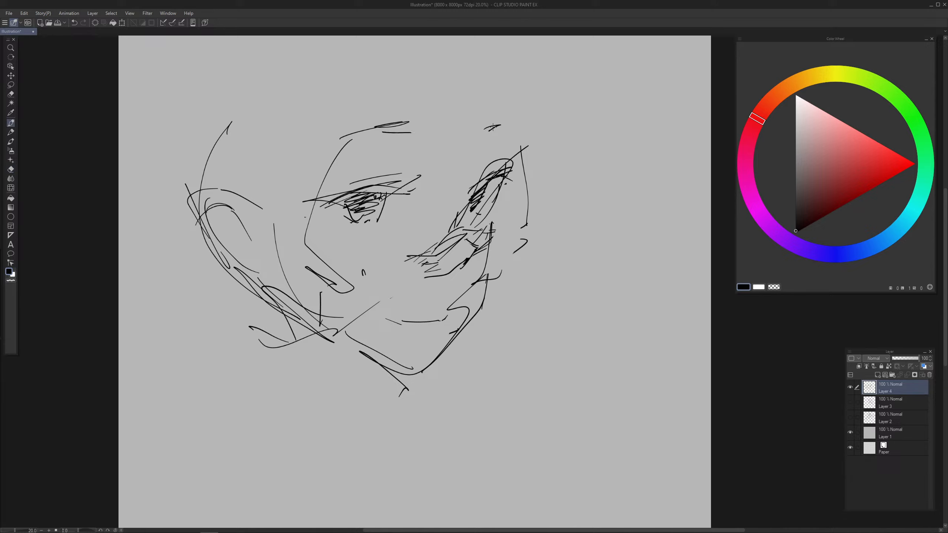
# Step: Draw long hair strands falling over the forehead between the eyes and a curved strand outside the far cheek
pyautogui.moveTo(395, 89); pyautogui.dragTo(429, 205)
pyautogui.moveTo(434, 205); pyautogui.dragTo(471, 133)
pyautogui.moveTo(504, 86)
pyautogui.mouseDown()
pyautogui.moveTo(491, 152)
pyautogui.moveTo(447, 238)
pyautogui.mouseUp()
pyautogui.moveTo(531, 206); pyautogui.dragTo(509, 315)
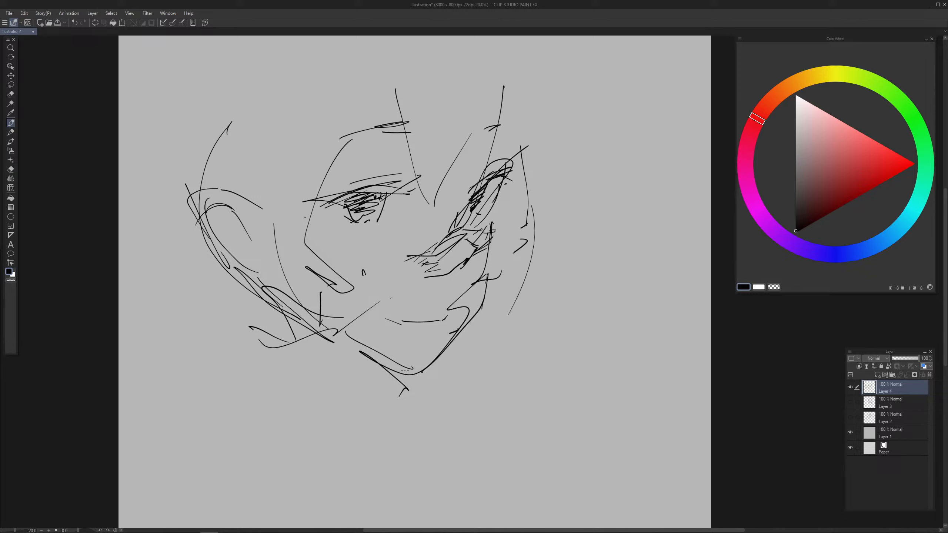
# Step: Draw two neck lines below the jaw and reshape the chin into a flatter, darker edge
pyautogui.moveTo(289, 327); pyautogui.dragTo(315, 427)
pyautogui.moveTo(328, 360); pyautogui.dragTo(350, 453)
pyautogui.press('e')
pyautogui.moveTo(378, 356)
pyautogui.mouseDown()
pyautogui.moveTo(413, 368)
pyautogui.moveTo(448, 349)
pyautogui.mouseUp()
pyautogui.press('p')
pyautogui.moveTo(478, 313); pyautogui.dragTo(436, 365)
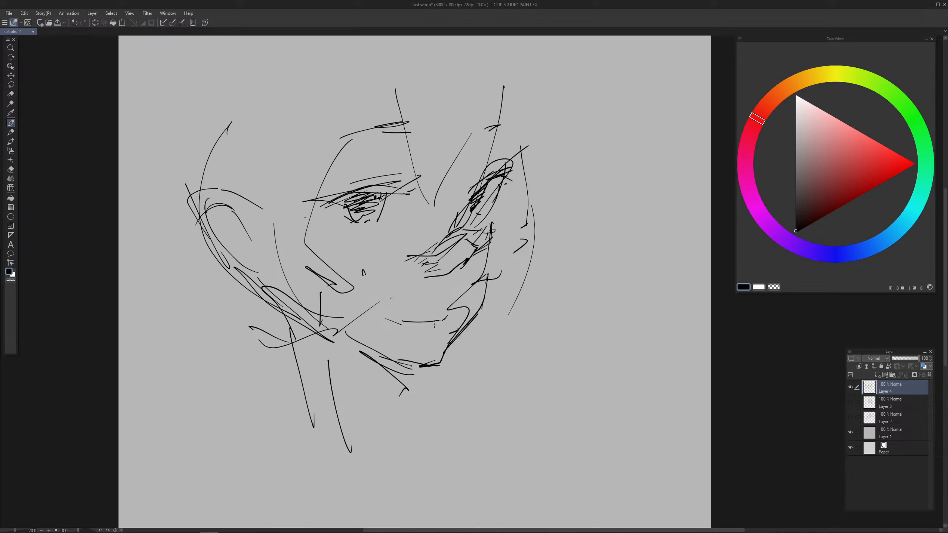
# Step: Erase part of the mouth line and the loose strokes around it
pyautogui.press('e')
pyautogui.moveTo(390, 321)
pyautogui.mouseDown()
pyautogui.moveTo(427, 322)
pyautogui.moveTo(456, 301)
pyautogui.mouseUp()
pyautogui.press('p')
# Step: Draw the outer hair curve beyond the far side of the head and touch up the strokes around the eyes
pyautogui.scroll(-2, 543, 160)
pyautogui.moveTo(523, 79); pyautogui.dragTo(535, 91)
pyautogui.moveTo(571, 179); pyautogui.dragTo(554, 116)
pyautogui.moveTo(561, 128); pyautogui.dragTo(584, 208)
pyautogui.hotkey('ctrl', 'z')
pyautogui.hotkey('ctrl', 'z')
pyautogui.moveTo(558, 97); pyautogui.dragTo(583, 231)
pyautogui.moveTo(518, 184)
pyautogui.mouseDown()
pyautogui.moveTo(505, 223)
pyautogui.moveTo(473, 242)
pyautogui.mouseUp()
pyautogui.moveTo(444, 191); pyautogui.dragTo(474, 197)
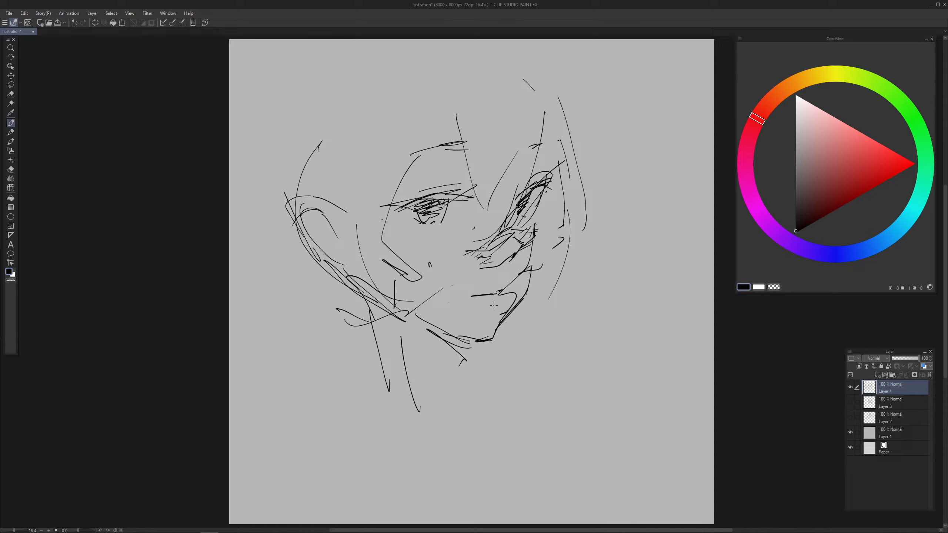
# Step: Darken the mouth line and reinforce the far edge of the jaw beside it
pyautogui.moveTo(472, 297)
pyautogui.mouseDown()
pyautogui.moveTo(519, 282)
pyautogui.moveTo(510, 297)
pyautogui.moveTo(518, 285)
pyautogui.moveTo(520, 302)
pyautogui.mouseUp()
pyautogui.hotkey('ctrl', 'z')
pyautogui.hotkey('ctrl', 'z')
pyautogui.moveTo(536, 268)
pyautogui.mouseDown()
pyautogui.moveTo(503, 321)
pyautogui.moveTo(526, 306)
pyautogui.mouseUp()
# Step: Lasso the far eye with the strand above it, shift it slightly towards the near eye, and deselect it
pyautogui.press('k')
pyautogui.press('m')
pyautogui.moveTo(544, 106)
pyautogui.mouseDown()
pyautogui.moveTo(519, 154)
pyautogui.moveTo(510, 208)
pyautogui.moveTo(517, 220)
pyautogui.moveTo(546, 212)
pyautogui.moveTo(556, 179)
pyautogui.moveTo(553, 119)
pyautogui.mouseUp()
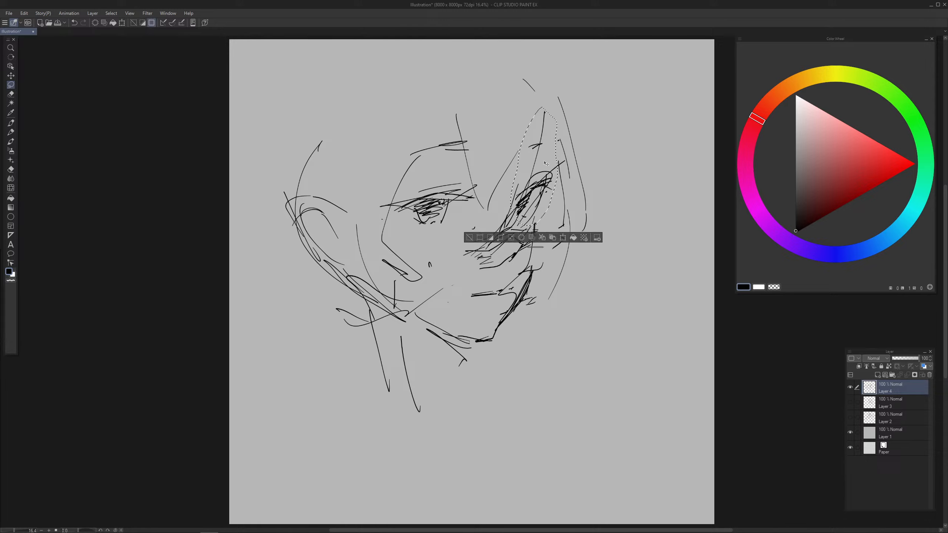
pyautogui.hotkey('ctrl', 't')
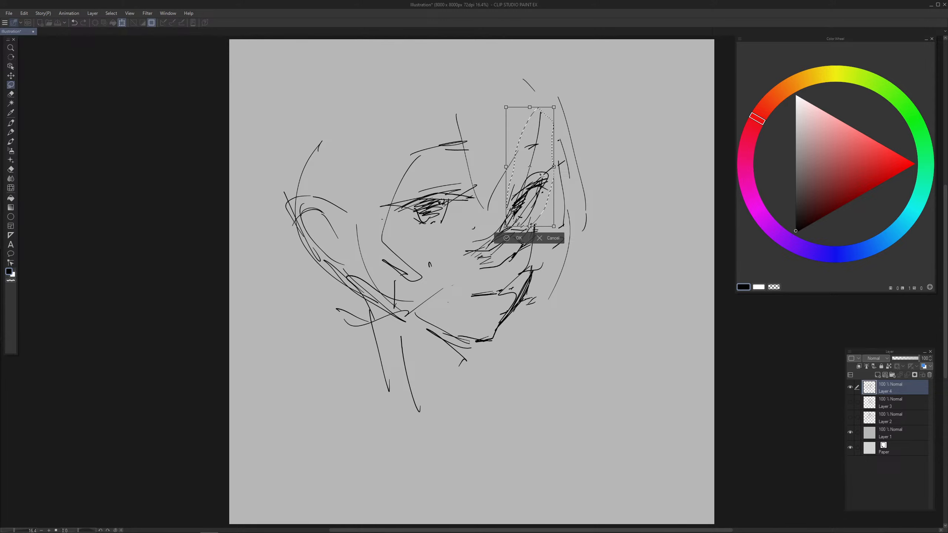
pyautogui.moveTo(543, 173); pyautogui.dragTo(544, 173)
pyautogui.press('Return')
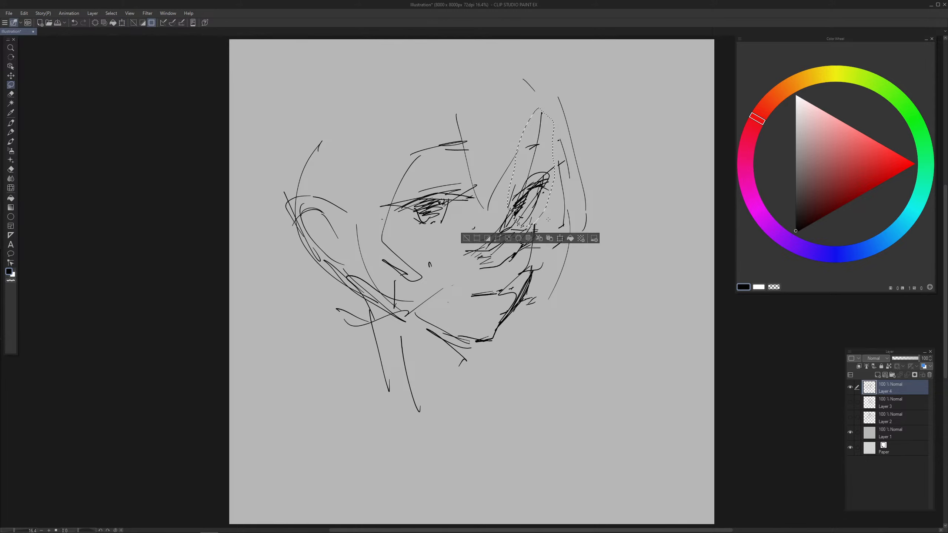
pyautogui.hotkey('ctrl', 'd')
# Step: Redraw the far cheek line below the eye and rework the jaw edge between the mouth and chin
pyautogui.press('p')
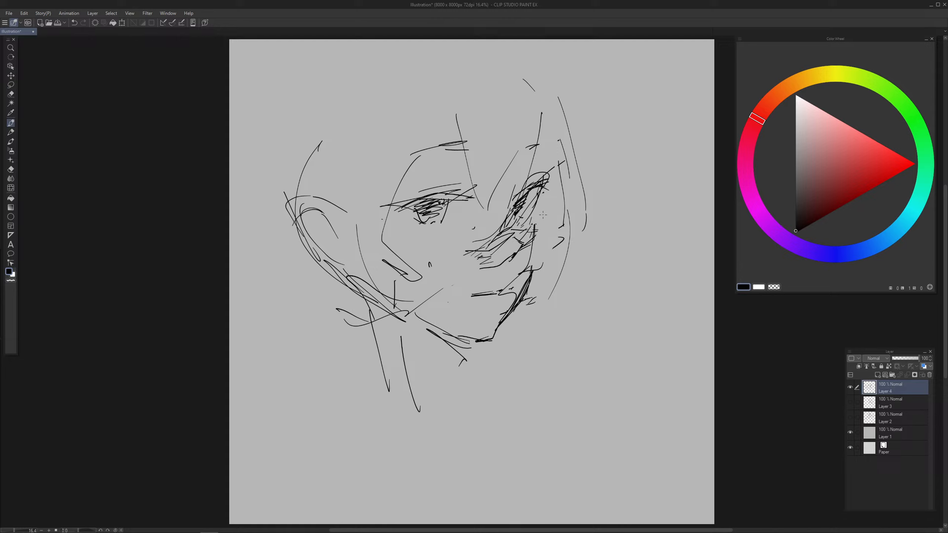
pyautogui.moveTo(543, 215); pyautogui.dragTo(537, 247)
pyautogui.hotkey('ctrl', 'z')
pyautogui.moveTo(542, 250); pyautogui.dragTo(539, 277)
pyautogui.hotkey('ctrl', 'z')
pyautogui.moveTo(539, 233)
pyautogui.mouseDown()
pyautogui.moveTo(536, 275)
pyautogui.moveTo(514, 317)
pyautogui.moveTo(532, 292)
pyautogui.moveTo(500, 333)
pyautogui.mouseUp()
pyautogui.hotkey('ctrl', 'z')
pyautogui.moveTo(527, 298); pyautogui.dragTo(500, 340)
pyautogui.moveTo(507, 320)
pyautogui.mouseDown()
pyautogui.moveTo(500, 341)
pyautogui.moveTo(508, 306)
pyautogui.mouseUp()
pyautogui.press('e')
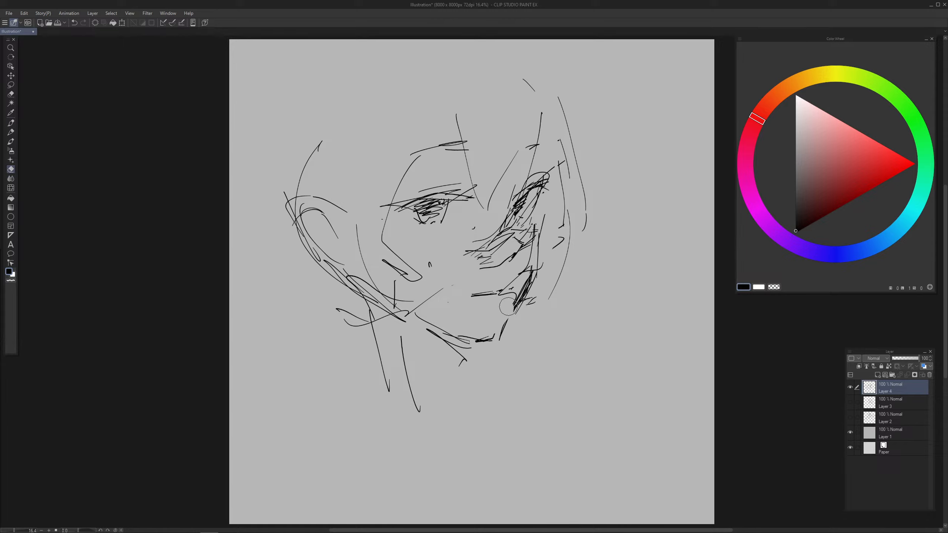
# Step: Darken the underside of the jaw up to the chin and sweep collar-like curves across the neck
pyautogui.press('p')
pyautogui.moveTo(486, 339); pyautogui.dragTo(499, 334)
pyautogui.moveTo(416, 315); pyautogui.dragTo(504, 341)
pyautogui.hotkey('ctrl', 'z')
pyautogui.moveTo(420, 319); pyautogui.dragTo(497, 341)
pyautogui.moveTo(331, 298); pyautogui.dragTo(346, 321)
pyautogui.moveTo(349, 328)
pyautogui.mouseDown()
pyautogui.moveTo(458, 373)
pyautogui.moveTo(472, 401)
pyautogui.mouseUp()
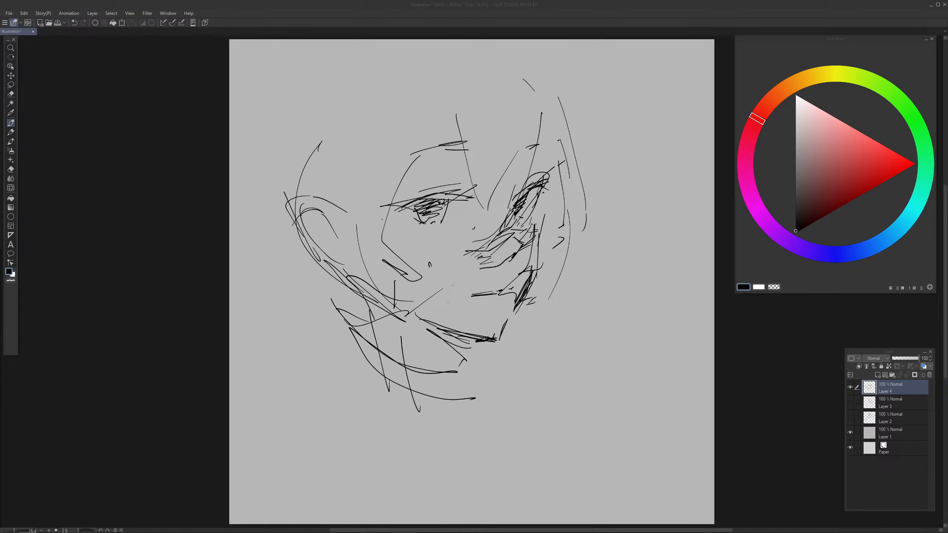
# Step: Hide the close-up face layer and add a new blank layer above it
pyautogui.click(719, 425)
pyautogui.click(851, 387)
pyautogui.click(886, 376)
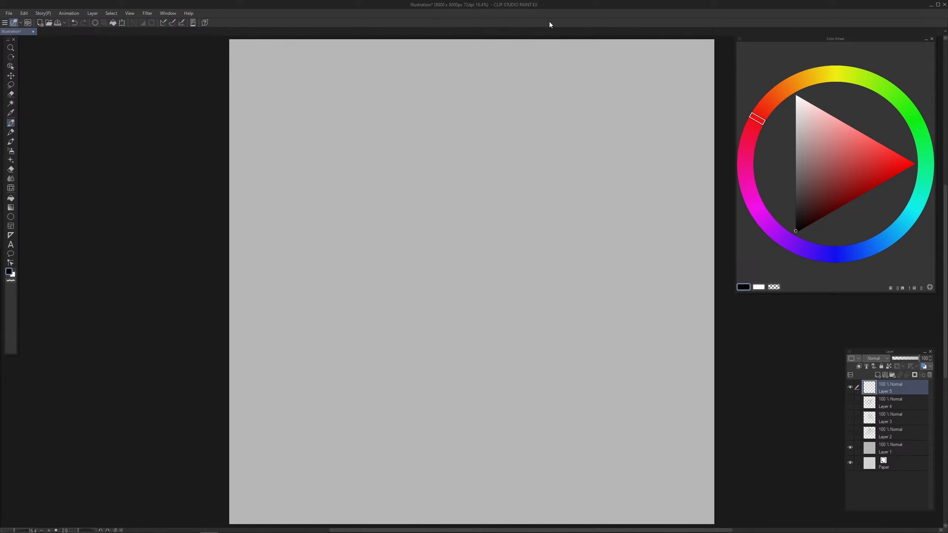
# Step: Sketch a stick figure's oval head, slanted torso line and bent arm near the top of the canvas
pyautogui.hscroll(3, 515, 148)
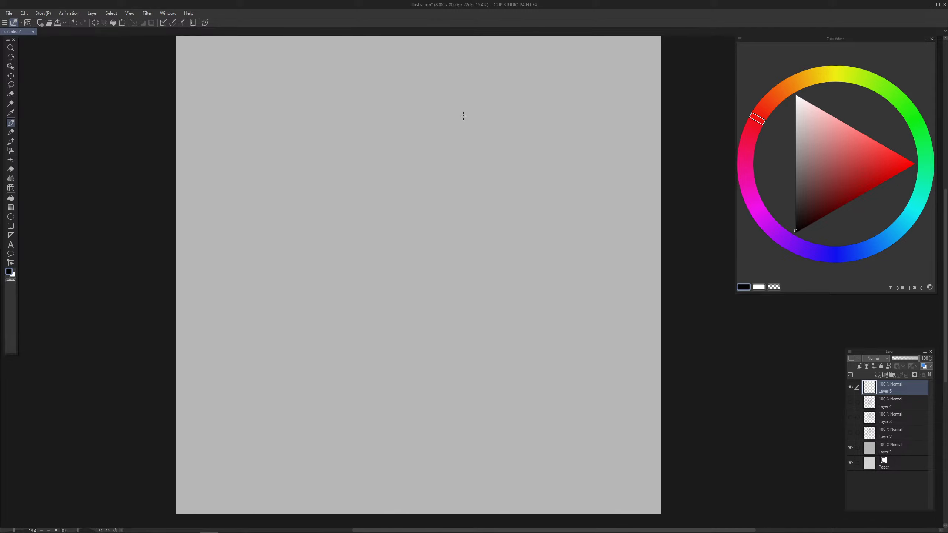
pyautogui.moveTo(460, 89)
pyautogui.mouseDown()
pyautogui.moveTo(477, 82)
pyautogui.moveTo(442, 89)
pyautogui.mouseUp()
pyautogui.hotkey('ctrl', 'z')
pyautogui.moveTo(454, 139)
pyautogui.mouseDown()
pyautogui.moveTo(437, 217)
pyautogui.moveTo(448, 183)
pyautogui.moveTo(448, 232)
pyautogui.mouseUp()
pyautogui.hotkey('ctrl', 'z')
pyautogui.hotkey('ctrl', 'z')
pyautogui.moveTo(451, 140)
pyautogui.mouseDown()
pyautogui.moveTo(427, 214)
pyautogui.moveTo(446, 154)
pyautogui.moveTo(471, 137)
pyautogui.moveTo(494, 144)
pyautogui.moveTo(464, 195)
pyautogui.moveTo(432, 156)
pyautogui.mouseUp()
pyautogui.hotkey('ctrl', 'z')
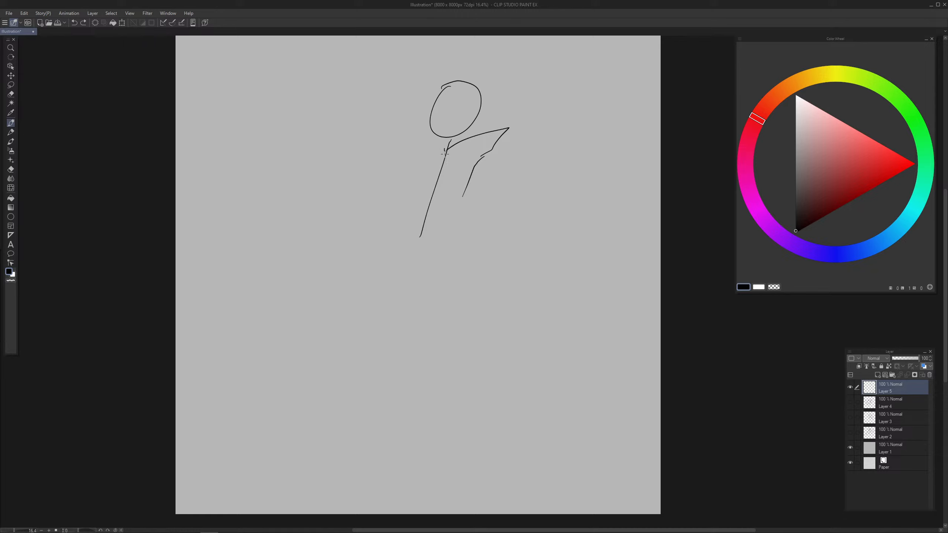
pyautogui.moveTo(445, 154); pyautogui.dragTo(445, 194)
pyautogui.hotkey('ctrl', 'z')
pyautogui.moveTo(446, 159)
pyautogui.mouseDown()
pyautogui.moveTo(423, 224)
pyautogui.moveTo(387, 164)
pyautogui.moveTo(385, 194)
pyautogui.moveTo(407, 250)
pyautogui.moveTo(377, 144)
pyautogui.mouseUp()
pyautogui.hotkey('ctrl', 'z')
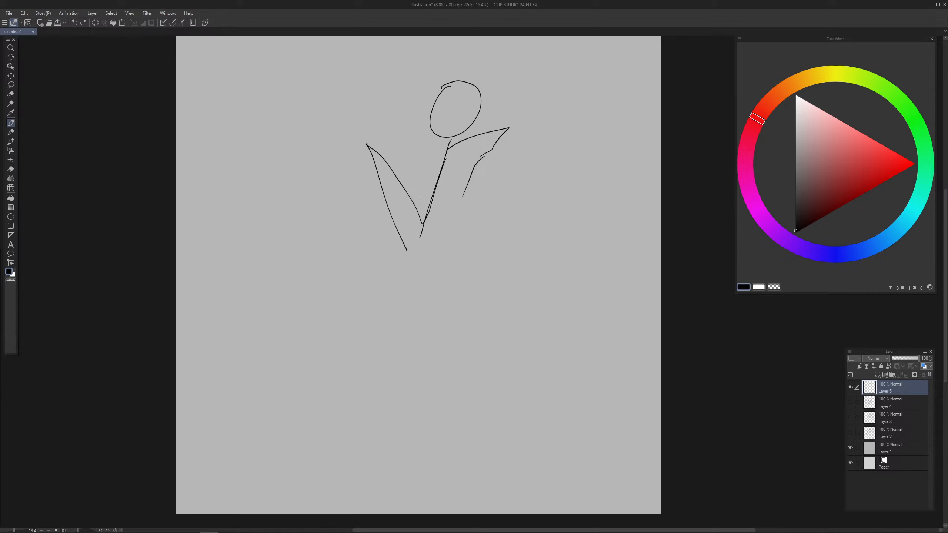
pyautogui.moveTo(420, 225)
pyautogui.mouseDown()
pyautogui.moveTo(401, 127)
pyautogui.moveTo(386, 245)
pyautogui.mouseUp()
pyautogui.hotkey('ctrl', 'z')
pyautogui.hotkey('ctrl', 'z')
pyautogui.moveTo(420, 230)
pyautogui.mouseDown()
pyautogui.moveTo(341, 187)
pyautogui.moveTo(420, 226)
pyautogui.mouseUp()
pyautogui.moveTo(337, 186); pyautogui.dragTo(377, 288)
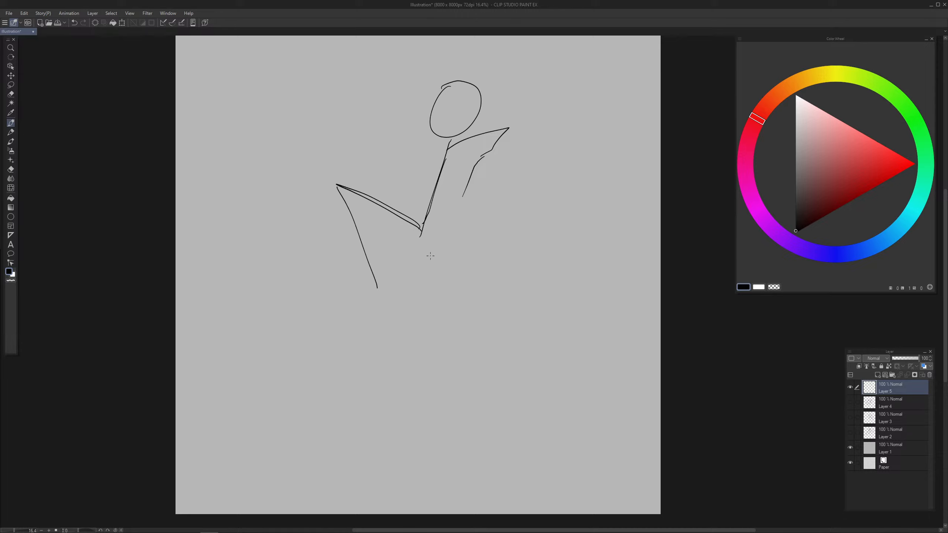
pyautogui.hotkey('ctrl', 'z')
pyautogui.moveTo(333, 187); pyautogui.dragTo(395, 259)
pyautogui.hotkey('ctrl', 'z')
pyautogui.hotkey('ctrl', 'z')
# Step: Draw two bent legs with raised knees from the stick figure's hip, ending in short foot strokes
pyautogui.moveTo(421, 229); pyautogui.dragTo(329, 197)
pyautogui.moveTo(329, 198)
pyautogui.mouseDown()
pyautogui.moveTo(403, 257)
pyautogui.moveTo(395, 270)
pyautogui.mouseUp()
pyautogui.moveTo(417, 226)
pyautogui.mouseDown()
pyautogui.moveTo(405, 207)
pyautogui.moveTo(344, 174)
pyautogui.mouseUp()
pyautogui.hotkey('ctrl', 'z')
pyautogui.moveTo(421, 225); pyautogui.dragTo(311, 183)
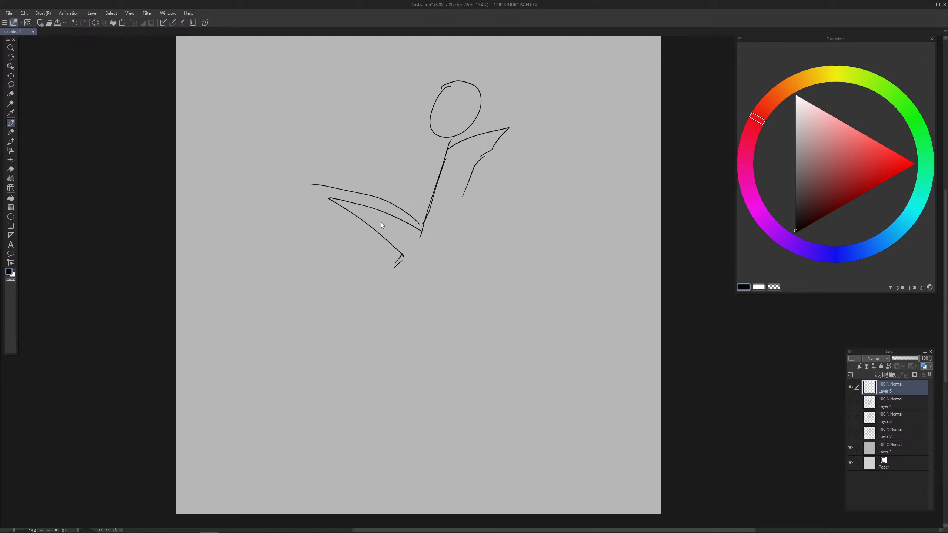
pyautogui.hotkey('ctrl', 'z')
pyautogui.moveTo(418, 223)
pyautogui.mouseDown()
pyautogui.moveTo(355, 147)
pyautogui.moveTo(386, 241)
pyautogui.mouseUp()
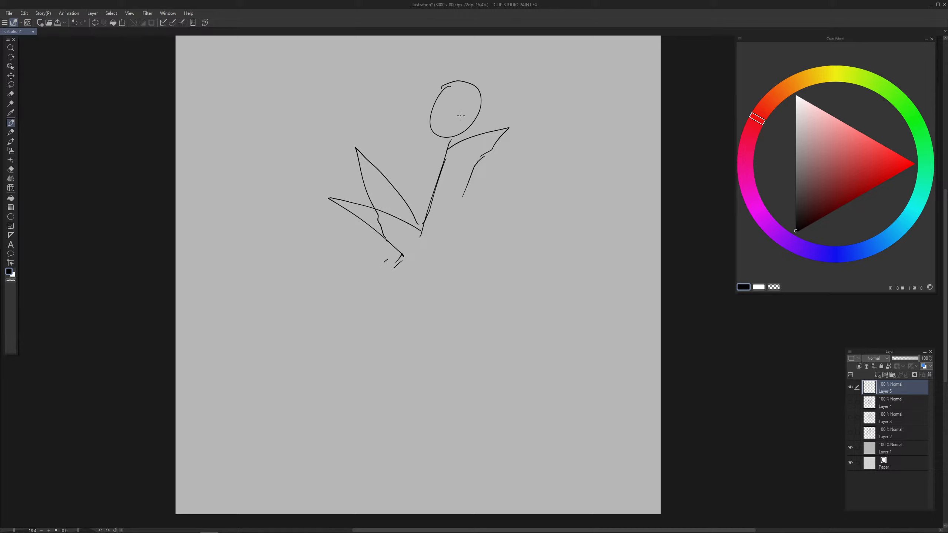
# Step: Add simple eyes and a smile to the head and move the whole stick figure to the canvas's upper-left area
pyautogui.moveTo(443, 108)
pyautogui.mouseDown()
pyautogui.moveTo(444, 127)
pyautogui.moveTo(436, 114)
pyautogui.mouseUp()
pyautogui.hotkey('ctrl', 't')
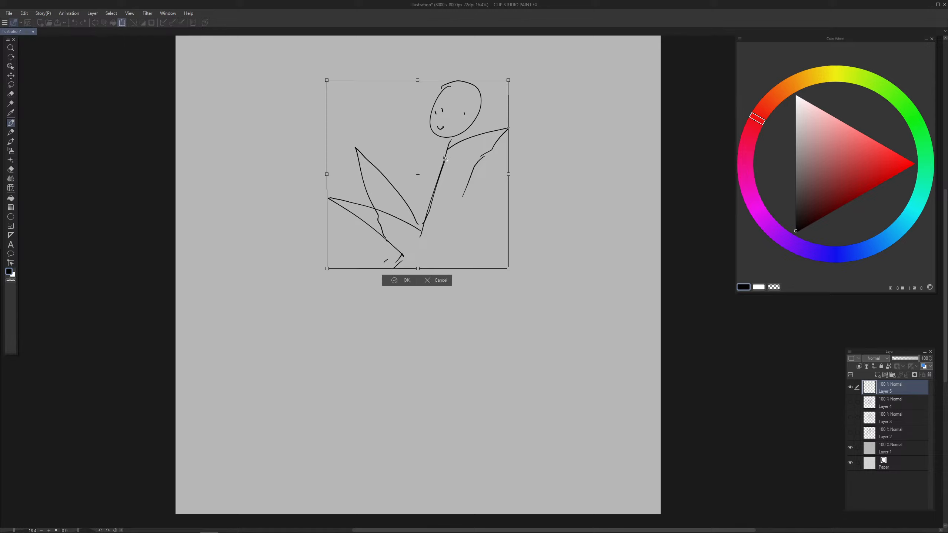
pyautogui.moveTo(452, 149)
pyautogui.mouseDown()
pyautogui.moveTo(333, 140)
pyautogui.moveTo(317, 129)
pyautogui.mouseUp()
pyautogui.press('Return')
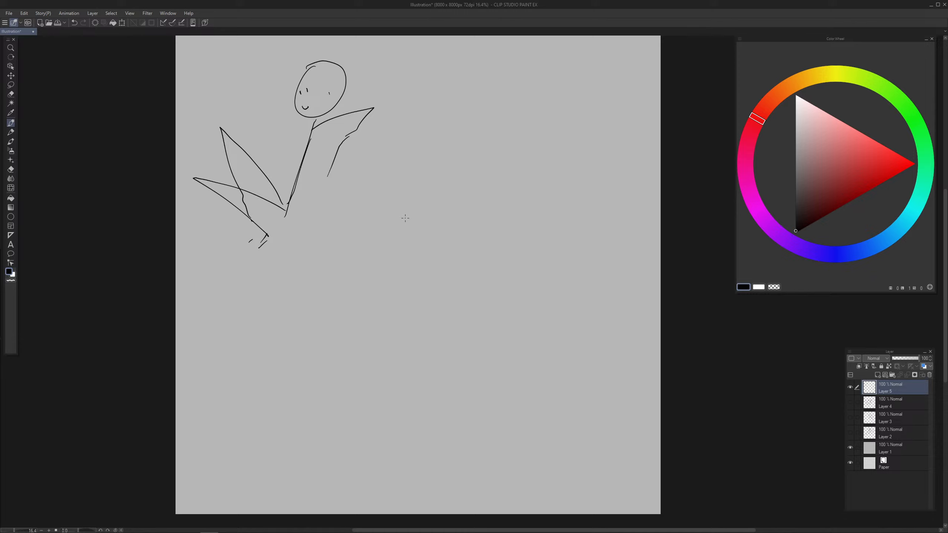
# Step: Duplicate the stick figure's layer and move the copy below and to the right of the original
pyautogui.rightClick(879, 392)
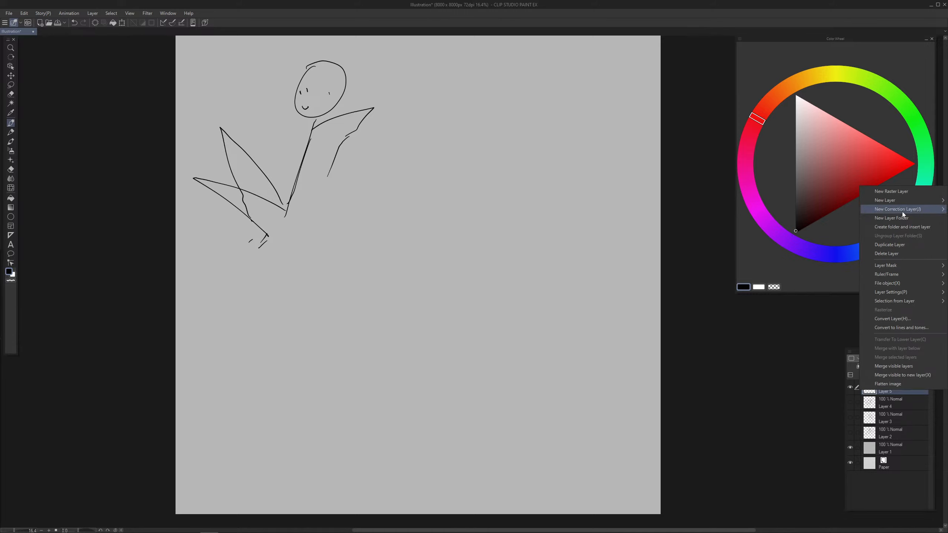
pyautogui.click(893, 245)
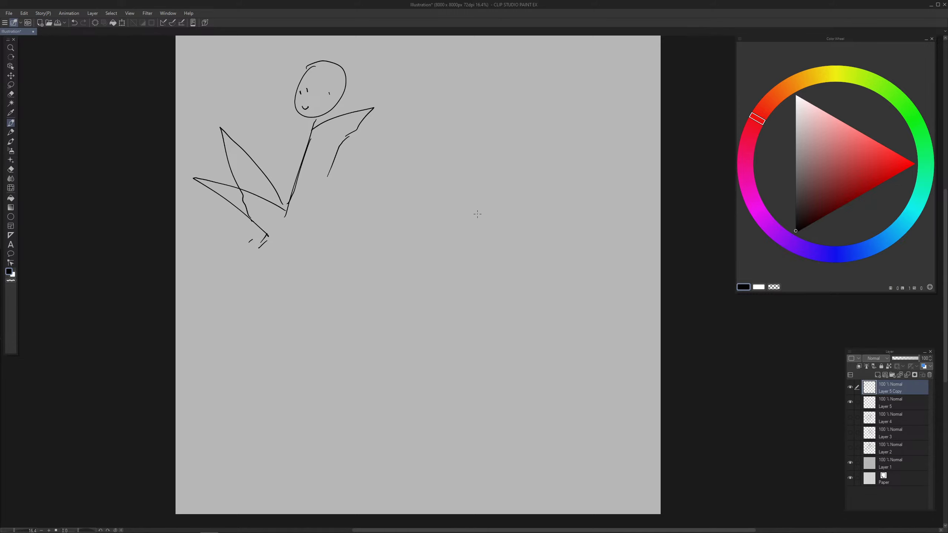
pyautogui.hotkey('ctrl', 't')
pyautogui.moveTo(297, 188); pyautogui.dragTo(475, 320)
pyautogui.press('Return')
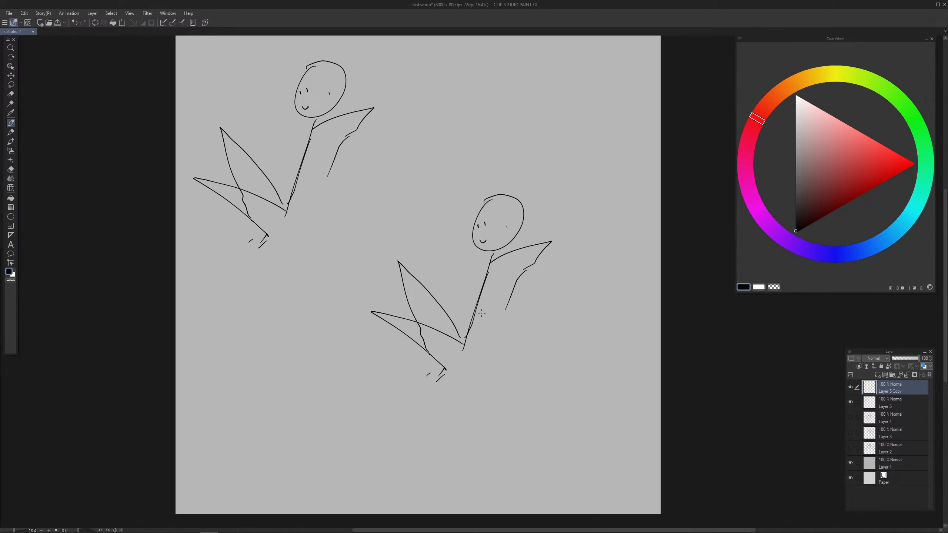
# Step: Set the copied figure layer's opacity to 27% and add a new layer above it
pyautogui.moveTo(525, 356); pyautogui.dragTo(489, 345)
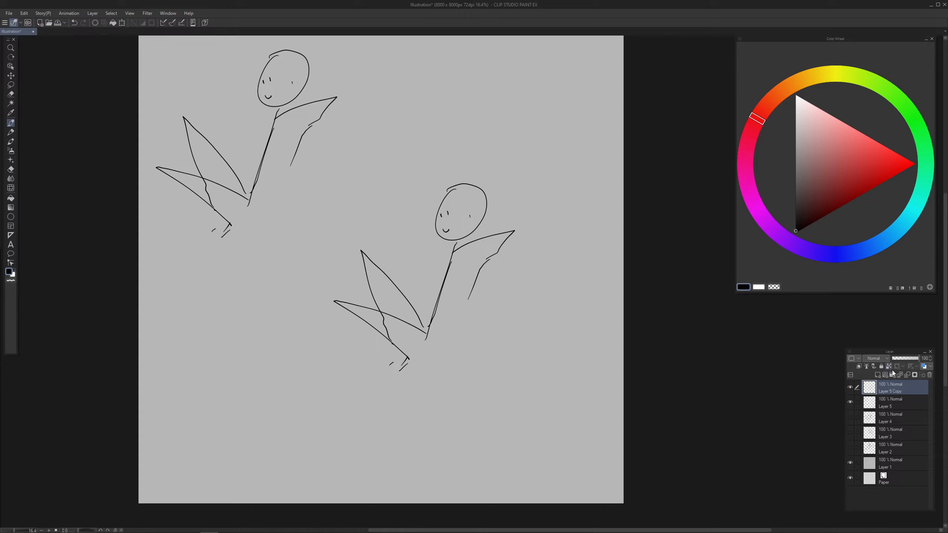
pyautogui.moveTo(910, 357); pyautogui.dragTo(901, 357)
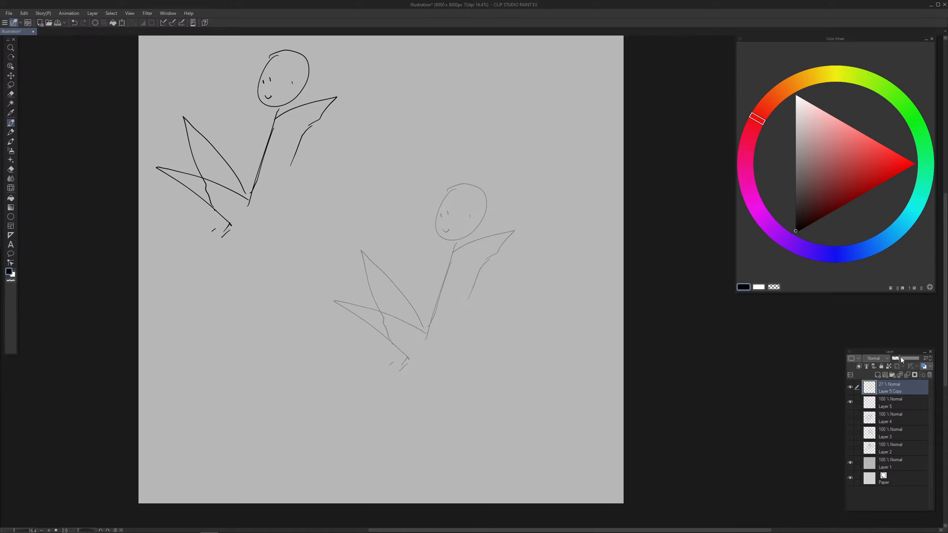
pyautogui.click(877, 376)
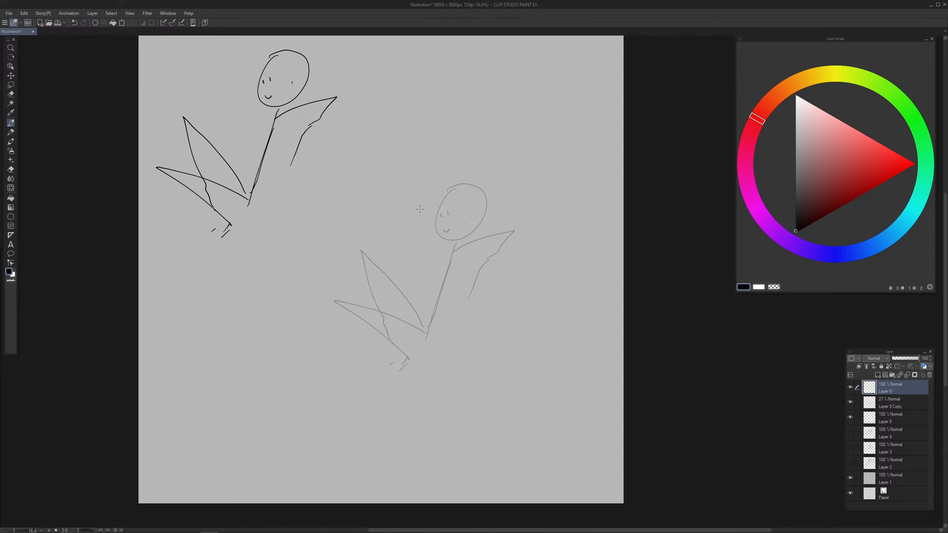
pyautogui.scroll(1, 420, 209)
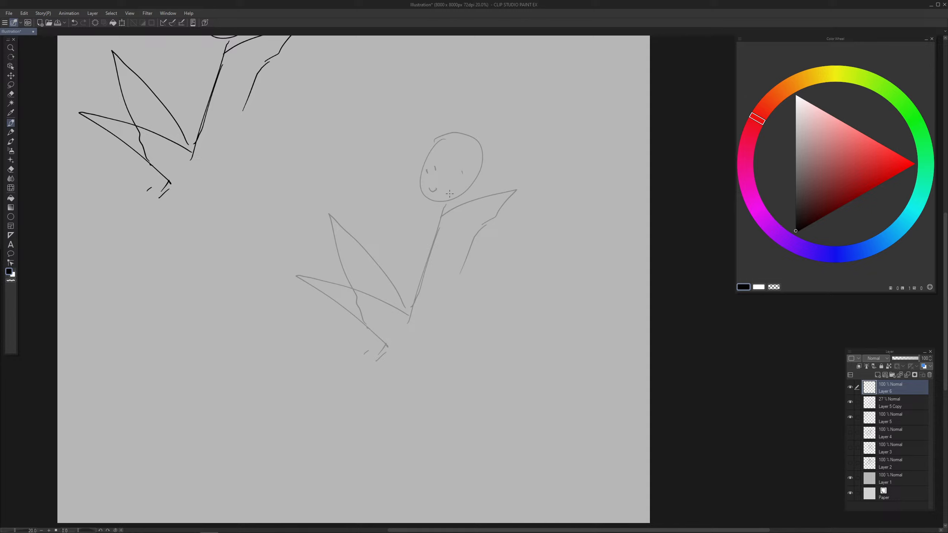
pyautogui.moveTo(455, 135)
pyautogui.mouseDown()
pyautogui.moveTo(425, 150)
pyautogui.moveTo(458, 173)
pyautogui.moveTo(441, 202)
pyautogui.mouseUp()
pyautogui.hotkey('ctrl', 'z')
pyautogui.hotkey('ctrl', 'z')
# Step: Set the copied figure layer's opacity to 14% and make the blank top layer active again
pyautogui.click(878, 402)
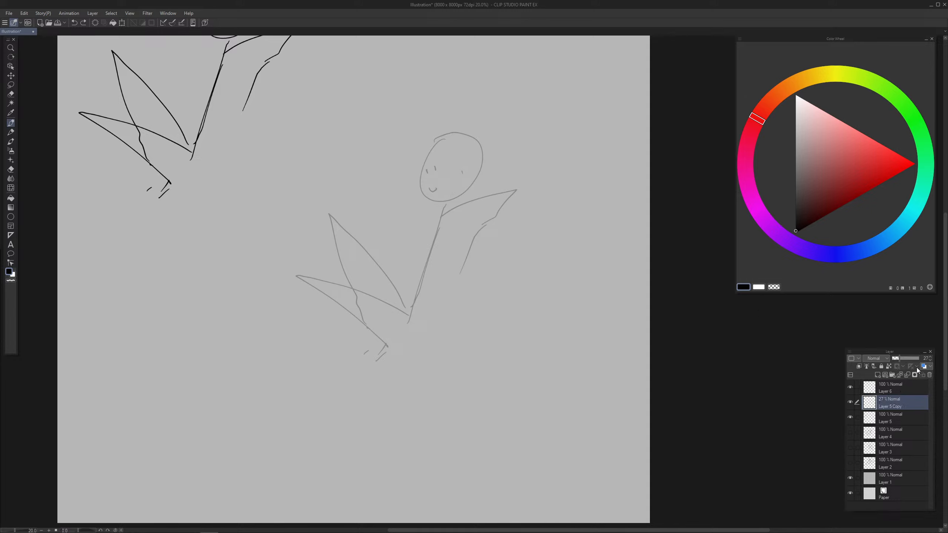
pyautogui.click(896, 359)
pyautogui.click(894, 359)
pyautogui.click(896, 357)
pyautogui.click(888, 387)
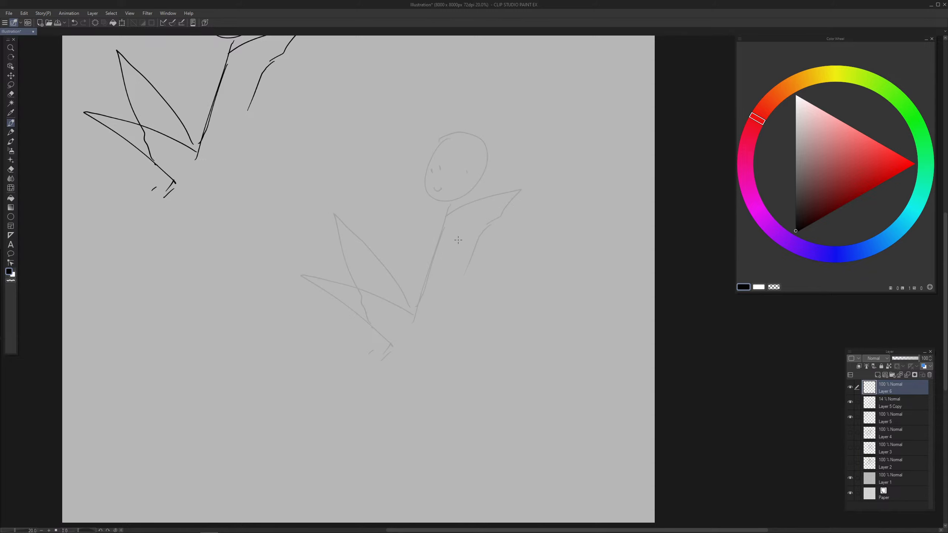
# Step: Outline the torso's front and back and the curved hip and buttock shape over the faded stick figure
pyautogui.moveTo(440, 205)
pyautogui.mouseDown()
pyautogui.moveTo(416, 234)
pyautogui.moveTo(412, 282)
pyautogui.mouseUp()
pyautogui.hotkey('ctrl', 'z')
pyautogui.moveTo(437, 208); pyautogui.dragTo(417, 262)
pyautogui.hotkey('ctrl', 'z')
pyautogui.moveTo(456, 225)
pyautogui.mouseDown()
pyautogui.moveTo(457, 287)
pyautogui.moveTo(453, 280)
pyautogui.moveTo(423, 328)
pyautogui.mouseUp()
pyautogui.moveTo(418, 262)
pyautogui.mouseDown()
pyautogui.moveTo(410, 283)
pyautogui.moveTo(370, 304)
pyautogui.mouseUp()
pyautogui.moveTo(375, 311)
pyautogui.mouseDown()
pyautogui.moveTo(386, 332)
pyautogui.moveTo(438, 335)
pyautogui.mouseUp()
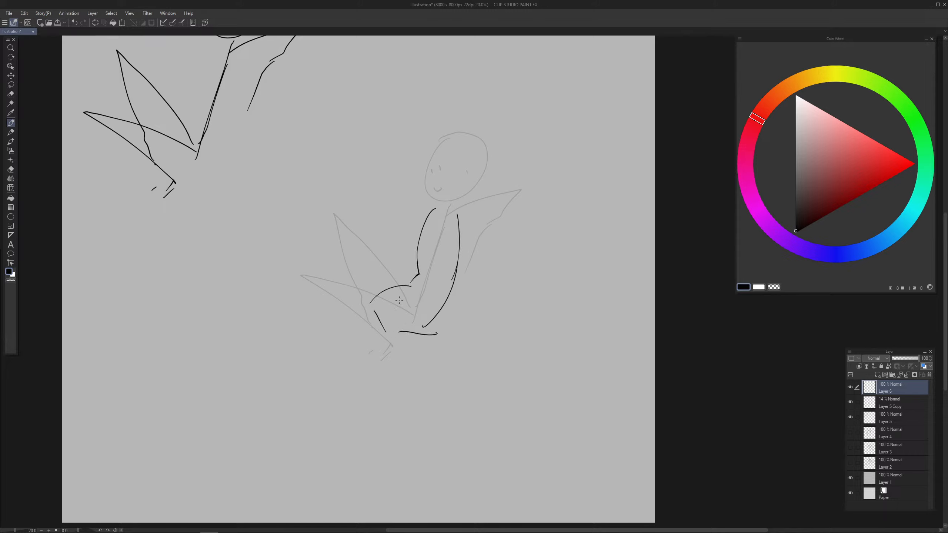
# Step: Mark the hip joint with a small circle and try outlining the raised thigh over the guide
pyautogui.moveTo(398, 302); pyautogui.dragTo(402, 303)
pyautogui.moveTo(326, 216); pyautogui.dragTo(369, 311)
pyautogui.hotkey('ctrl', 'z')
pyautogui.moveTo(322, 215)
pyautogui.mouseDown()
pyautogui.moveTo(378, 317)
pyautogui.moveTo(338, 210)
pyautogui.moveTo(379, 325)
pyautogui.moveTo(340, 204)
pyautogui.mouseUp()
pyautogui.hotkey('ctrl', 'z')
pyautogui.hotkey('ctrl', 'z')
pyautogui.hotkey('ctrl', 'z')
pyautogui.hotkey('ctrl', 'z')
# Step: Outline the lowered thigh as a tapered cylinder from the hip to the knee, closing it at the knee
pyautogui.moveTo(295, 271); pyautogui.dragTo(393, 300)
pyautogui.hotkey('ctrl', 'z')
pyautogui.moveTo(292, 269)
pyautogui.mouseDown()
pyautogui.moveTo(367, 328)
pyautogui.moveTo(396, 337)
pyautogui.mouseUp()
pyautogui.hotkey('ctrl', 'z')
pyautogui.moveTo(291, 267); pyautogui.dragTo(287, 299)
pyautogui.moveTo(291, 296); pyautogui.dragTo(396, 331)
pyautogui.moveTo(287, 258)
pyautogui.mouseDown()
pyautogui.moveTo(286, 230)
pyautogui.moveTo(301, 230)
pyautogui.moveTo(284, 228)
pyautogui.moveTo(292, 229)
pyautogui.mouseUp()
pyautogui.hotkey('ctrl', 'z')
pyautogui.hotkey('ctrl', 'z')
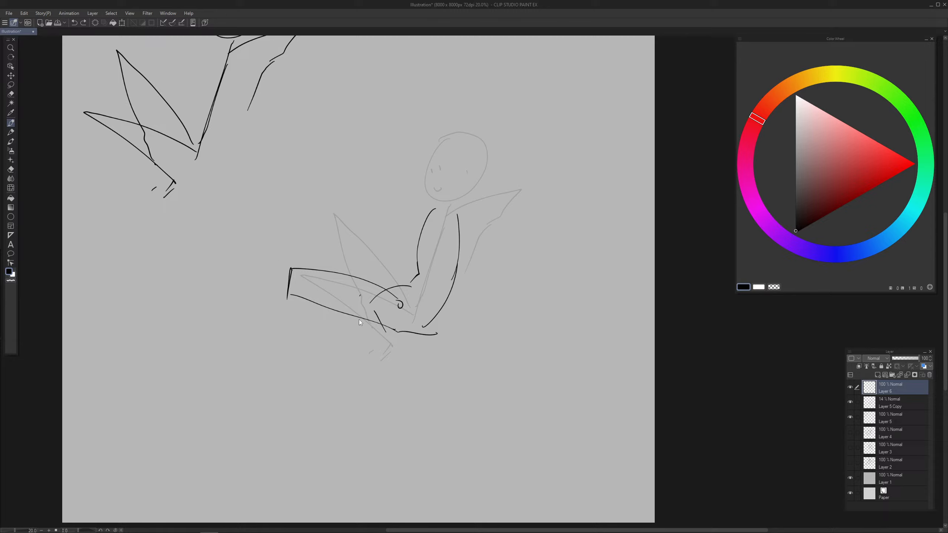
# Step: Draw the folded lower leg with an ankle joint and blocky foot, and cap the lowered knee
pyautogui.moveTo(279, 282)
pyautogui.mouseDown()
pyautogui.moveTo(300, 278)
pyautogui.moveTo(364, 351)
pyautogui.mouseUp()
pyautogui.hotkey('ctrl', 'z')
pyautogui.hotkey('ctrl', 'z')
pyautogui.moveTo(285, 305)
pyautogui.mouseDown()
pyautogui.moveTo(364, 366)
pyautogui.moveTo(350, 327)
pyautogui.moveTo(369, 345)
pyautogui.mouseUp()
pyautogui.moveTo(335, 310)
pyautogui.mouseDown()
pyautogui.moveTo(384, 351)
pyautogui.moveTo(357, 381)
pyautogui.moveTo(353, 372)
pyautogui.moveTo(376, 390)
pyautogui.moveTo(375, 368)
pyautogui.moveTo(394, 392)
pyautogui.mouseUp()
pyautogui.moveTo(291, 268); pyautogui.dragTo(277, 295)
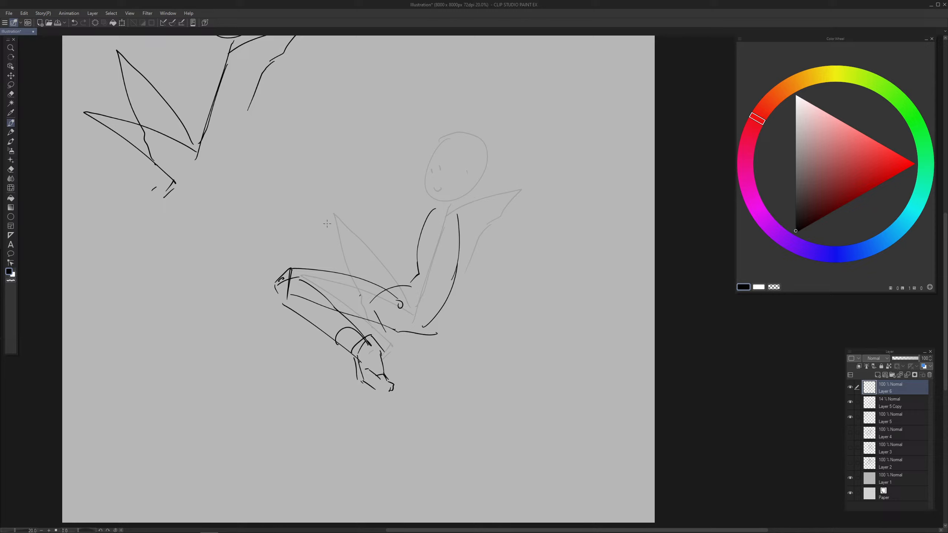
# Step: Outline the raised thigh along the upper guide line and cap its knee
pyautogui.moveTo(321, 223)
pyautogui.mouseDown()
pyautogui.moveTo(349, 209)
pyautogui.moveTo(354, 270)
pyautogui.mouseUp()
pyautogui.moveTo(328, 224); pyautogui.dragTo(366, 281)
pyautogui.hotkey('ctrl', 'z')
pyautogui.moveTo(350, 208); pyautogui.dragTo(401, 273)
pyautogui.hotkey('ctrl', 'z')
pyautogui.hotkey('ctrl', 'z')
pyautogui.moveTo(352, 217); pyautogui.dragTo(405, 287)
pyautogui.moveTo(324, 230); pyautogui.dragTo(355, 277)
pyautogui.moveTo(321, 222); pyautogui.dragTo(336, 211)
# Step: Construct the arm behind the torso with a shoulder circle, upper arm, elbow, forearm and hand
pyautogui.moveTo(462, 204)
pyautogui.mouseDown()
pyautogui.moveTo(508, 208)
pyautogui.moveTo(515, 187)
pyautogui.mouseUp()
pyautogui.moveTo(473, 213)
pyautogui.mouseDown()
pyautogui.moveTo(511, 192)
pyautogui.moveTo(481, 228)
pyautogui.moveTo(497, 229)
pyautogui.moveTo(526, 194)
pyautogui.moveTo(518, 217)
pyautogui.moveTo(474, 249)
pyautogui.moveTo(494, 251)
pyautogui.mouseUp()
pyautogui.moveTo(497, 229)
pyautogui.mouseDown()
pyautogui.moveTo(497, 252)
pyautogui.moveTo(471, 252)
pyautogui.moveTo(474, 265)
pyautogui.moveTo(488, 261)
pyautogui.mouseUp()
pyautogui.moveTo(484, 224); pyautogui.dragTo(497, 225)
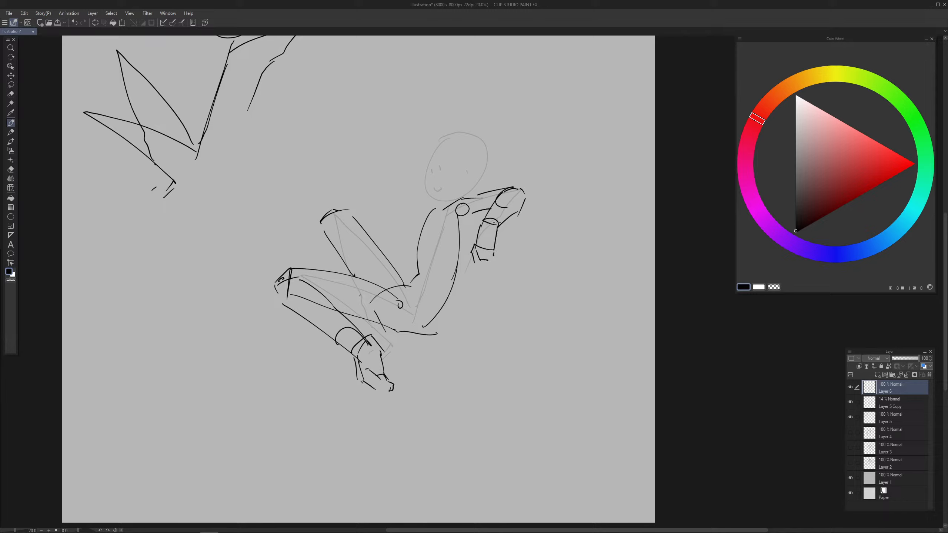
# Step: Add the chest contour, the lower back and buttock line, and short neck strokes to the torso
pyautogui.moveTo(438, 207)
pyautogui.mouseDown()
pyautogui.moveTo(408, 240)
pyautogui.moveTo(412, 280)
pyautogui.mouseUp()
pyautogui.hotkey('ctrl', 'z')
pyautogui.hotkey('ctrl', 'z')
pyautogui.moveTo(465, 257); pyautogui.dragTo(445, 333)
pyautogui.hotkey('ctrl', 'z')
pyautogui.moveTo(453, 294); pyautogui.dragTo(445, 336)
pyautogui.moveTo(431, 202)
pyautogui.mouseDown()
pyautogui.moveTo(433, 212)
pyautogui.moveTo(458, 204)
pyautogui.mouseUp()
# Step: Try blocking in the head as a tilted box in front of the faded head oval
pyautogui.moveTo(411, 155); pyautogui.dragTo(423, 200)
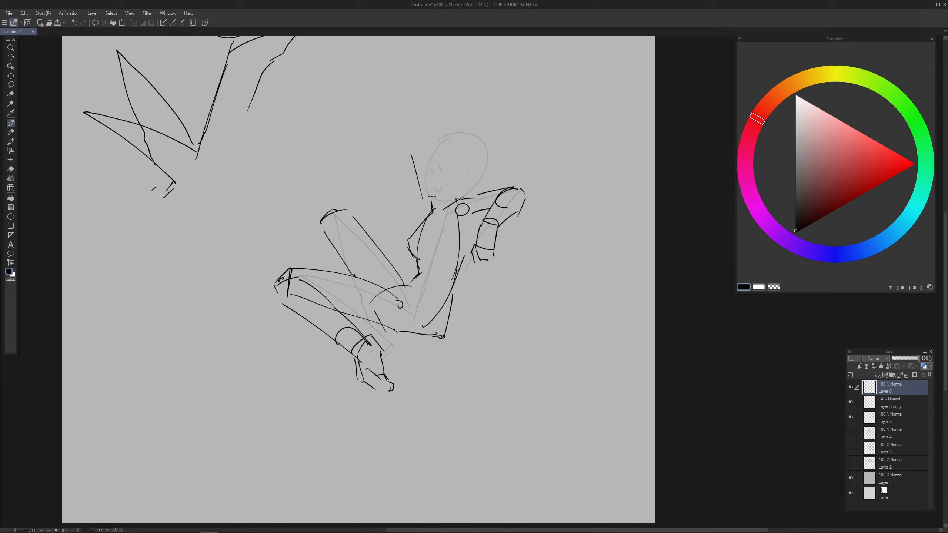
pyautogui.hotkey('ctrl', 'z')
pyautogui.moveTo(410, 158)
pyautogui.mouseDown()
pyautogui.moveTo(421, 209)
pyautogui.moveTo(456, 137)
pyautogui.moveTo(469, 188)
pyautogui.moveTo(429, 203)
pyautogui.mouseUp()
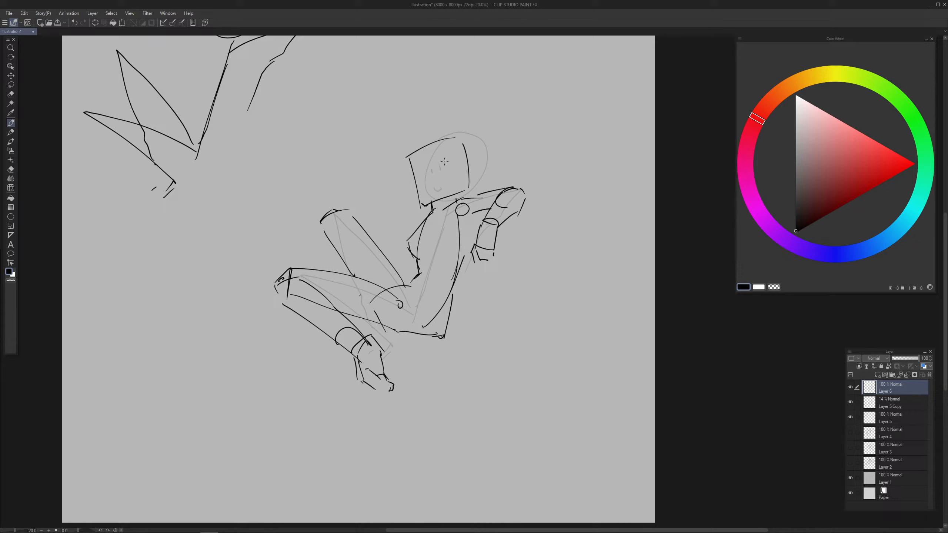
pyautogui.moveTo(409, 160); pyautogui.dragTo(420, 190)
pyautogui.hotkey('ctrl', 'z')
pyautogui.moveTo(418, 188)
pyautogui.mouseDown()
pyautogui.moveTo(425, 205)
pyautogui.moveTo(434, 202)
pyautogui.moveTo(426, 207)
pyautogui.mouseUp()
pyautogui.hotkey('ctrl', 'z')
pyautogui.hotkey('ctrl', 'z')
pyautogui.hotkey('ctrl', 'z')
pyautogui.hotkey('ctrl', 'z')
pyautogui.hotkey('ctrl', 'z')
pyautogui.hotkey('ctrl', 'z')
pyautogui.hotkey('ctrl', 'z')
# Step: Block in the head as a box leaning with the body inside the faded head oval
pyautogui.press('e')
pyautogui.moveTo(410, 165); pyautogui.dragTo(421, 203)
pyautogui.hotkey('ctrl', 'z')
pyautogui.press('e')
pyautogui.moveTo(434, 147)
pyautogui.mouseDown()
pyautogui.moveTo(451, 139)
pyautogui.moveTo(416, 151)
pyautogui.moveTo(444, 174)
pyautogui.moveTo(444, 200)
pyautogui.moveTo(428, 200)
pyautogui.moveTo(472, 143)
pyautogui.moveTo(471, 198)
pyautogui.mouseUp()
pyautogui.press('p')
pyautogui.hotkey('ctrl', 'z')
pyautogui.hotkey('ctrl', 'z')
pyautogui.moveTo(431, 142)
pyautogui.mouseDown()
pyautogui.moveTo(473, 153)
pyautogui.moveTo(470, 197)
pyautogui.moveTo(433, 206)
pyautogui.moveTo(468, 195)
pyautogui.moveTo(426, 168)
pyautogui.moveTo(421, 188)
pyautogui.mouseUp()
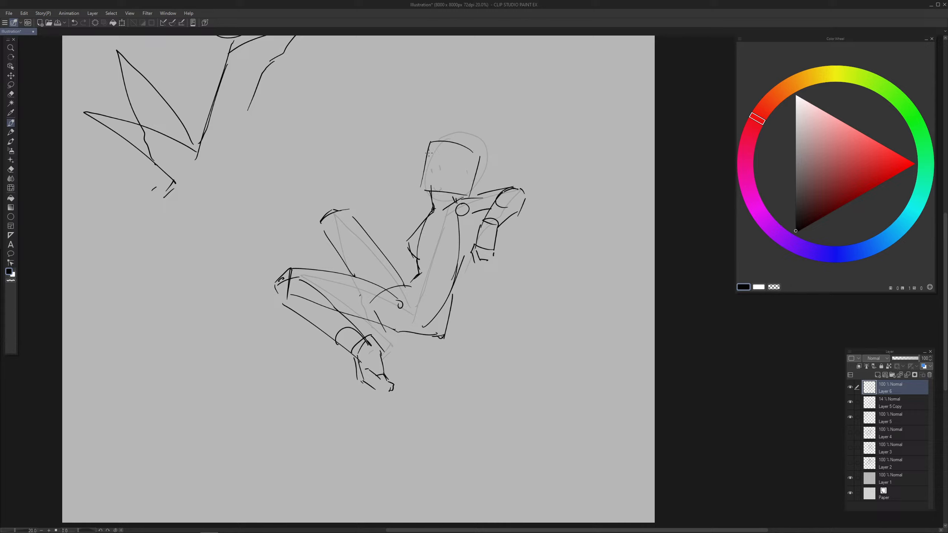
# Step: Round the crown of the head and add the face profile with nose, chin and a brow mark
pyautogui.moveTo(431, 144)
pyautogui.mouseDown()
pyautogui.moveTo(418, 195)
pyautogui.moveTo(438, 168)
pyautogui.moveTo(430, 165)
pyautogui.moveTo(418, 193)
pyautogui.moveTo(435, 202)
pyautogui.mouseUp()
pyautogui.hotkey('ctrl', 'z')
pyautogui.press('e')
pyautogui.moveTo(426, 157)
pyautogui.mouseDown()
pyautogui.moveTo(423, 180)
pyautogui.moveTo(425, 153)
pyautogui.moveTo(418, 171)
pyautogui.moveTo(426, 196)
pyautogui.moveTo(476, 149)
pyautogui.moveTo(479, 176)
pyautogui.mouseUp()
pyautogui.press('p')
pyautogui.hotkey('ctrl', 'z')
pyautogui.hotkey('ctrl', 'z')
# Step: Erase the overlapping hip and buttock lines and draw a ground line beneath the seated figure
pyautogui.press('e')
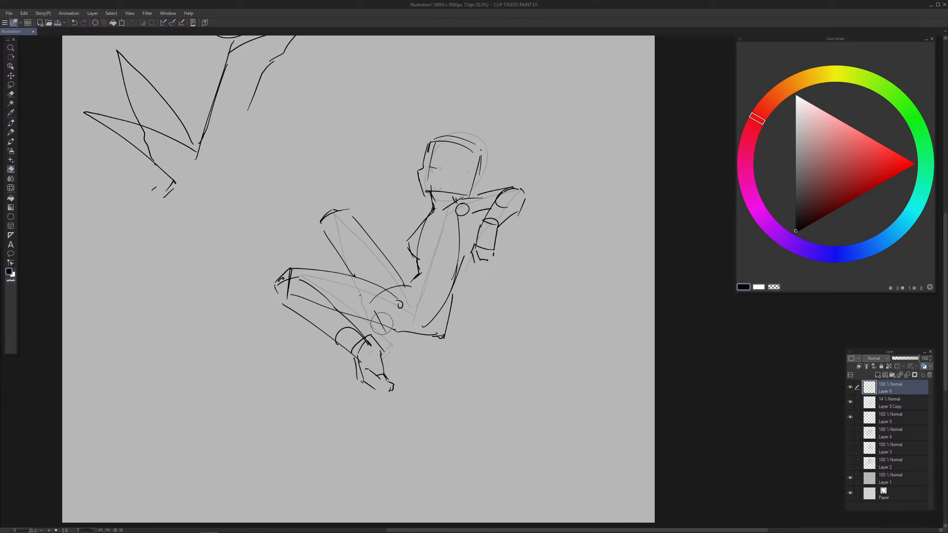
pyautogui.moveTo(413, 336)
pyautogui.mouseDown()
pyautogui.moveTo(380, 330)
pyautogui.moveTo(413, 337)
pyautogui.mouseUp()
pyautogui.press('p')
pyautogui.press('e')
pyautogui.moveTo(403, 291)
pyautogui.mouseDown()
pyautogui.moveTo(411, 280)
pyautogui.moveTo(402, 294)
pyautogui.mouseUp()
pyautogui.press('p')
pyautogui.press('e')
pyautogui.moveTo(412, 336)
pyautogui.mouseDown()
pyautogui.moveTo(392, 338)
pyautogui.moveTo(484, 338)
pyautogui.mouseUp()
pyautogui.press('p')
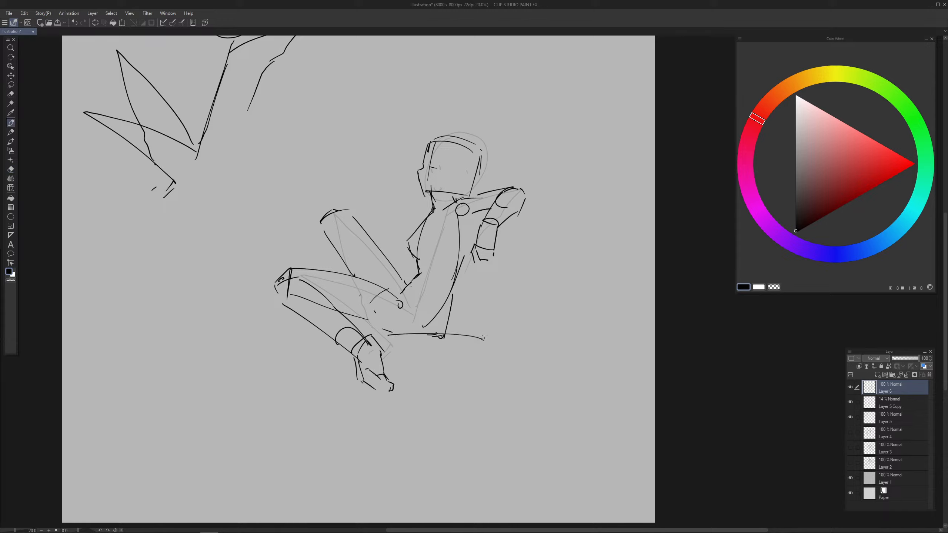
pyautogui.moveTo(220, 334)
pyautogui.mouseDown()
pyautogui.moveTo(310, 329)
pyautogui.moveTo(255, 322)
pyautogui.mouseUp()
pyautogui.moveTo(410, 340); pyautogui.dragTo(431, 338)
# Step: Erase the raised thigh and part of the ground line under the hips
pyautogui.press('e')
pyautogui.moveTo(400, 278)
pyautogui.mouseDown()
pyautogui.moveTo(363, 235)
pyautogui.moveTo(325, 218)
pyautogui.moveTo(348, 225)
pyautogui.moveTo(358, 259)
pyautogui.moveTo(354, 227)
pyautogui.mouseUp()
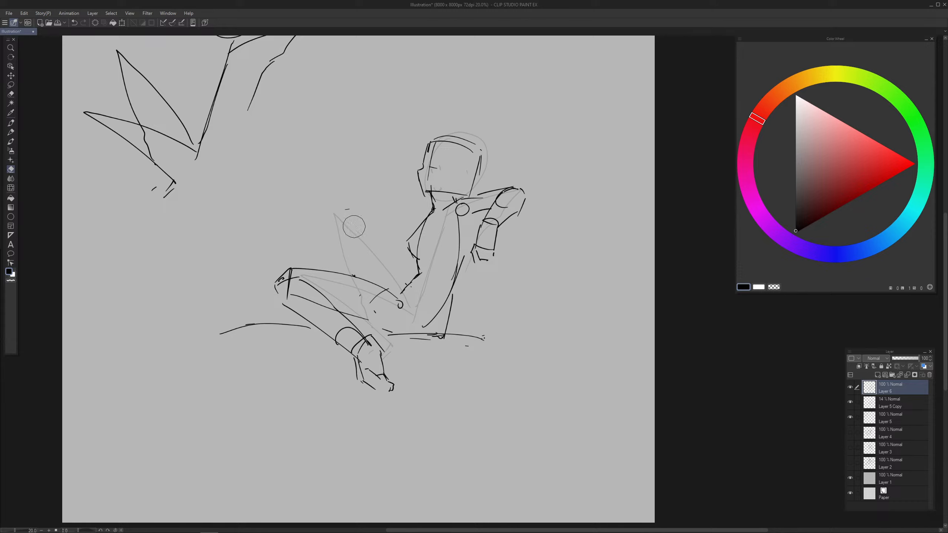
pyautogui.moveTo(401, 335); pyautogui.dragTo(429, 337)
# Step: Redraw the seat line under the hips and erase the ground line beyond the lowered leg
pyautogui.press('p')
pyautogui.moveTo(283, 308)
pyautogui.mouseDown()
pyautogui.moveTo(281, 325)
pyautogui.moveTo(289, 324)
pyautogui.mouseUp()
pyautogui.hotkey('ctrl', 'z')
pyautogui.moveTo(344, 300); pyautogui.dragTo(397, 299)
pyautogui.moveTo(402, 343); pyautogui.dragTo(442, 344)
pyautogui.moveTo(383, 340); pyautogui.dragTo(486, 340)
pyautogui.press('e')
pyautogui.moveTo(275, 322); pyautogui.dragTo(222, 334)
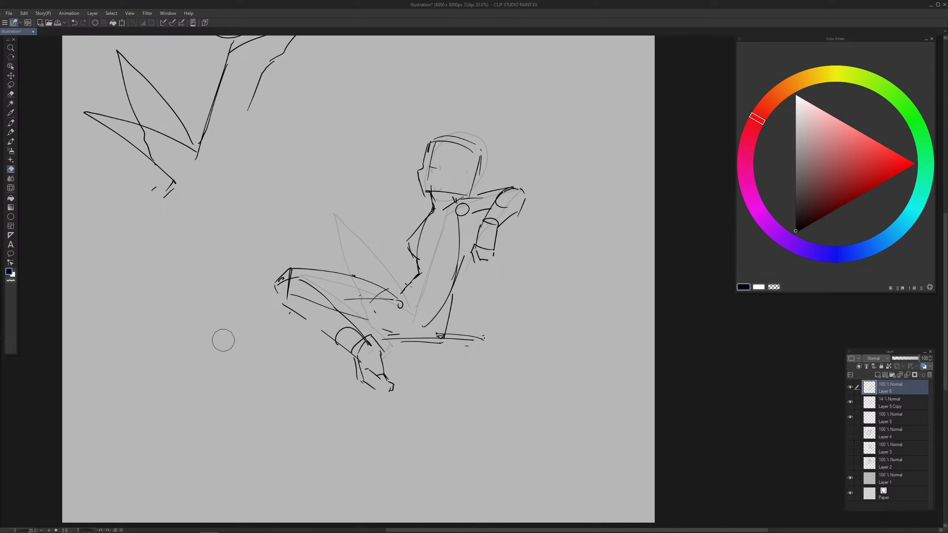
pyautogui.moveTo(349, 300); pyautogui.dragTo(388, 297)
pyautogui.press('o')
pyautogui.press('p')
pyautogui.moveTo(366, 206)
pyautogui.mouseDown()
pyautogui.moveTo(404, 207)
pyautogui.moveTo(396, 207)
pyautogui.moveTo(405, 288)
pyautogui.mouseUp()
pyautogui.hotkey('ctrl', 'z')
pyautogui.hotkey('ctrl', 'z')
pyautogui.hotkey('ctrl', 'z')
pyautogui.moveTo(397, 203); pyautogui.dragTo(411, 292)
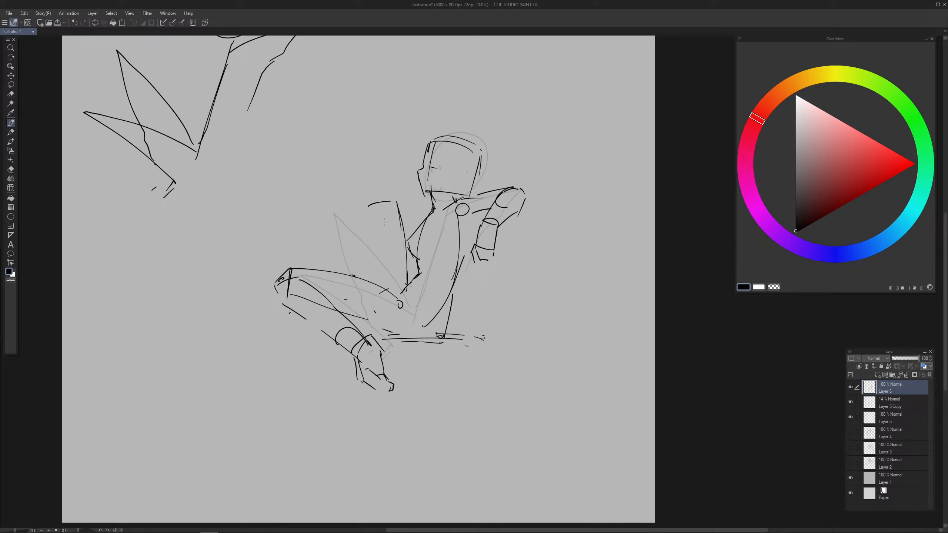
pyautogui.hotkey('ctrl', 'z')
pyautogui.hotkey('ctrl', 'z')
# Step: Outline the raised leg upright in front of the chest, with both side contours and a knee mark
pyautogui.moveTo(394, 202); pyautogui.dragTo(406, 248)
pyautogui.moveTo(406, 257); pyautogui.dragTo(411, 282)
pyautogui.moveTo(366, 206); pyautogui.dragTo(379, 282)
pyautogui.moveTo(373, 197); pyautogui.dragTo(367, 235)
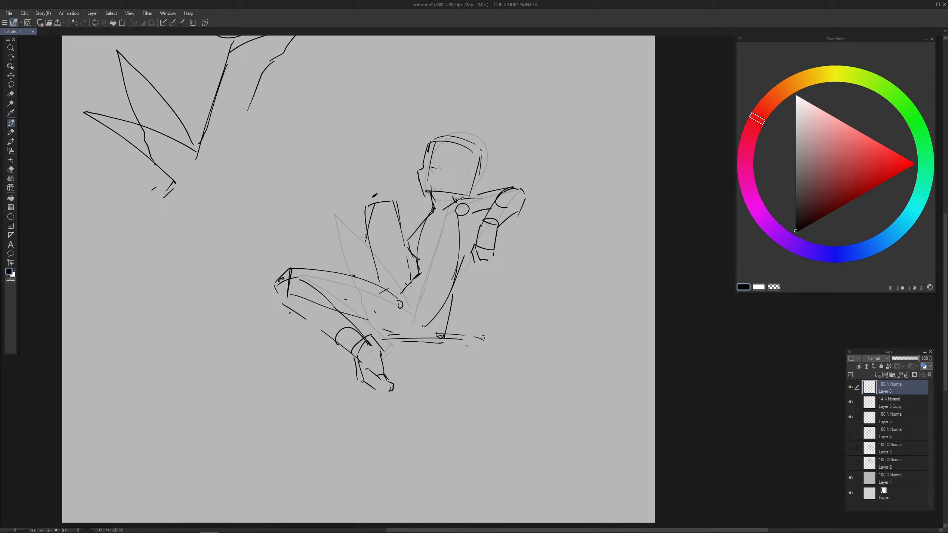
# Step: Widen the raised leg with a new front shin line and rounded knee, and erase the old thigh contour
pyautogui.moveTo(337, 275); pyautogui.dragTo(368, 235)
pyautogui.hotkey('ctrl', 'z')
pyautogui.hotkey('ctrl', 'z')
pyautogui.moveTo(351, 202)
pyautogui.mouseDown()
pyautogui.moveTo(353, 221)
pyautogui.moveTo(356, 202)
pyautogui.moveTo(376, 193)
pyautogui.mouseUp()
pyautogui.press('e')
pyautogui.moveTo(391, 199); pyautogui.dragTo(392, 229)
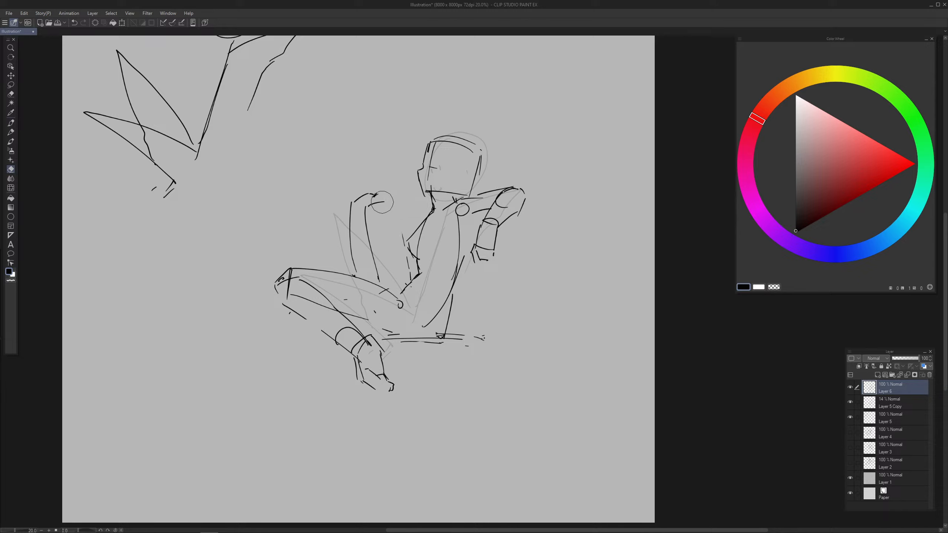
# Step: Redraw the raised thigh's contour as a curve from the knee down to the belly
pyautogui.press('p')
pyautogui.moveTo(378, 196); pyautogui.dragTo(409, 258)
pyautogui.hotkey('ctrl', 'z')
pyautogui.moveTo(382, 197); pyautogui.dragTo(393, 216)
pyautogui.moveTo(396, 222); pyautogui.dragTo(409, 265)
# Step: Erase the excess line inside the raised knee and the whole lowered leg with its foot
pyautogui.press('e')
pyautogui.moveTo(366, 210); pyautogui.dragTo(367, 229)
pyautogui.press('p')
pyautogui.press('e')
pyautogui.moveTo(390, 370)
pyautogui.mouseDown()
pyautogui.moveTo(351, 362)
pyautogui.moveTo(354, 341)
pyautogui.moveTo(297, 291)
pyautogui.moveTo(306, 280)
pyautogui.moveTo(385, 313)
pyautogui.moveTo(339, 326)
pyautogui.moveTo(338, 314)
pyautogui.moveTo(361, 311)
pyautogui.moveTo(361, 324)
pyautogui.moveTo(395, 294)
pyautogui.mouseUp()
pyautogui.press('p')
# Step: Redraw the lowered thigh with a rounded knee and new hip circle, and complete the raised leg's side lines
pyautogui.moveTo(365, 224)
pyautogui.mouseDown()
pyautogui.moveTo(381, 292)
pyautogui.moveTo(406, 289)
pyautogui.moveTo(397, 305)
pyautogui.moveTo(404, 340)
pyautogui.moveTo(418, 314)
pyautogui.mouseUp()
pyautogui.moveTo(314, 279); pyautogui.dragTo(409, 312)
pyautogui.hotkey('ctrl', 'z')
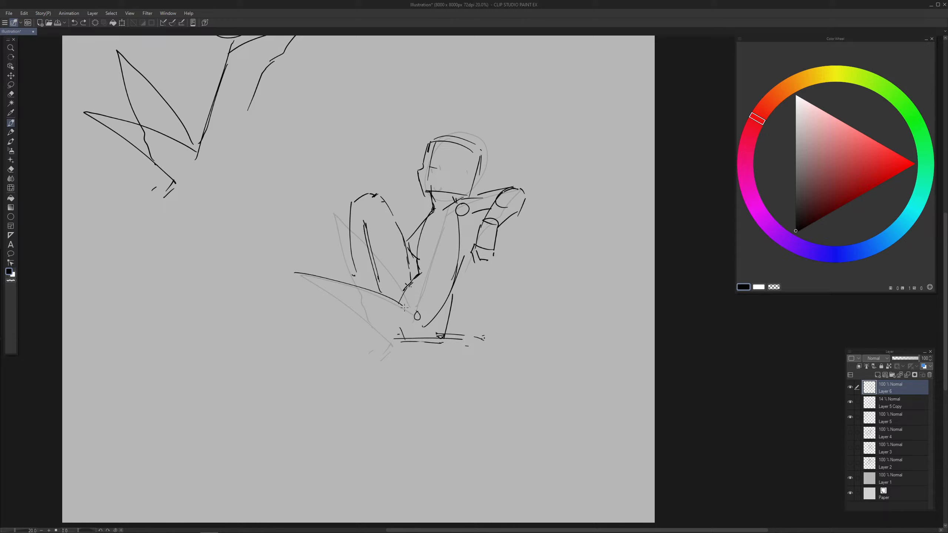
pyautogui.moveTo(303, 277); pyautogui.dragTo(298, 307)
pyautogui.moveTo(301, 304); pyautogui.dragTo(394, 338)
pyautogui.moveTo(304, 276)
pyautogui.mouseDown()
pyautogui.moveTo(288, 301)
pyautogui.moveTo(330, 321)
pyautogui.mouseUp()
pyautogui.moveTo(298, 276)
pyautogui.mouseDown()
pyautogui.moveTo(285, 298)
pyautogui.moveTo(317, 275)
pyautogui.mouseUp()
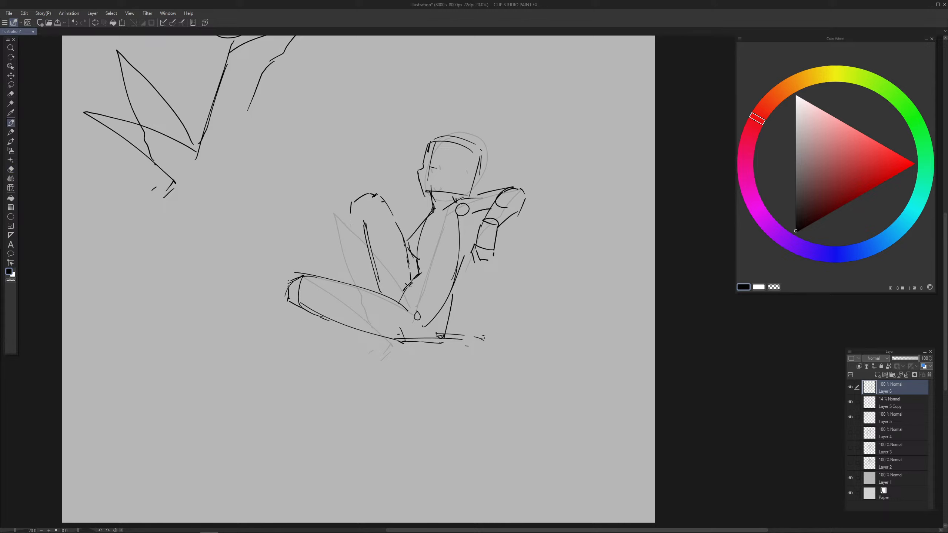
pyautogui.moveTo(351, 230)
pyautogui.mouseDown()
pyautogui.moveTo(358, 288)
pyautogui.moveTo(363, 234)
pyautogui.moveTo(381, 292)
pyautogui.mouseUp()
# Step: Draw a long horizontal line outward from the elbow and reinforce the back contour down to the seat
pyautogui.moveTo(522, 214); pyautogui.dragTo(548, 208)
pyautogui.moveTo(489, 213)
pyautogui.mouseDown()
pyautogui.moveTo(475, 219)
pyautogui.moveTo(447, 332)
pyautogui.mouseUp()
pyautogui.moveTo(539, 208); pyautogui.dragTo(587, 213)
pyautogui.moveTo(463, 266); pyautogui.dragTo(447, 348)
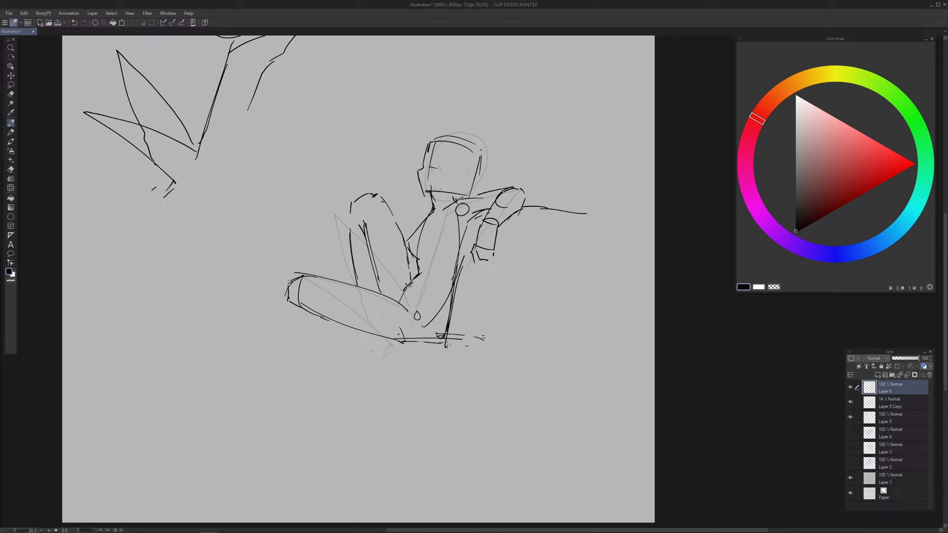
# Step: Add the eye to the face and erase the inner curve of the lowered knee
pyautogui.moveTo(493, 299); pyautogui.dragTo(497, 296)
pyautogui.moveTo(430, 163)
pyautogui.mouseDown()
pyautogui.moveTo(432, 172)
pyautogui.moveTo(436, 161)
pyautogui.mouseUp()
pyautogui.press('e')
pyautogui.moveTo(298, 286)
pyautogui.mouseDown()
pyautogui.moveTo(301, 298)
pyautogui.moveTo(290, 274)
pyautogui.moveTo(307, 276)
pyautogui.mouseUp()
pyautogui.press('p')
# Step: Reinforce the lowered thigh's underside and clean up the crease where the thigh meets the belly
pyautogui.moveTo(380, 337); pyautogui.dragTo(407, 344)
pyautogui.press('e')
pyautogui.moveTo(402, 308)
pyautogui.mouseDown()
pyautogui.moveTo(415, 283)
pyautogui.moveTo(403, 302)
pyautogui.mouseUp()
pyautogui.press('p')
pyautogui.moveTo(453, 279); pyautogui.dragTo(457, 320)
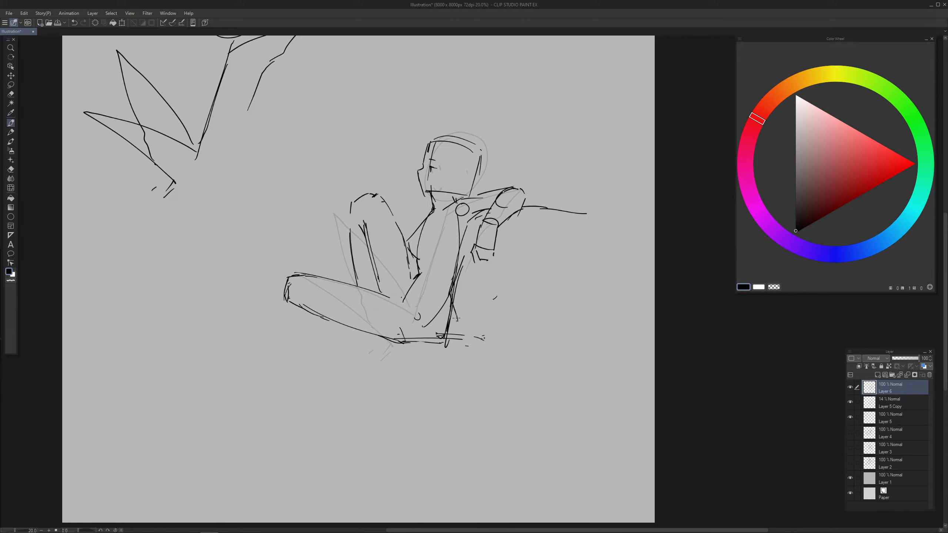
pyautogui.hotkey('ctrl', 'z')
pyautogui.moveTo(388, 296); pyautogui.dragTo(419, 300)
pyautogui.hotkey('ctrl', 'z')
# Step: Erase the box construction lines on the head and refine the jaw, ear and back of the head
pyautogui.press('e')
pyautogui.moveTo(431, 186)
pyautogui.mouseDown()
pyautogui.moveTo(452, 189)
pyautogui.moveTo(422, 187)
pyautogui.moveTo(445, 193)
pyautogui.moveTo(456, 179)
pyautogui.mouseUp()
pyautogui.press('p')
pyautogui.hotkey('ctrl', 'z')
pyautogui.moveTo(429, 145)
pyautogui.mouseDown()
pyautogui.moveTo(447, 137)
pyautogui.moveTo(475, 173)
pyautogui.moveTo(460, 202)
pyautogui.mouseUp()
pyautogui.hotkey('ctrl', 'z')
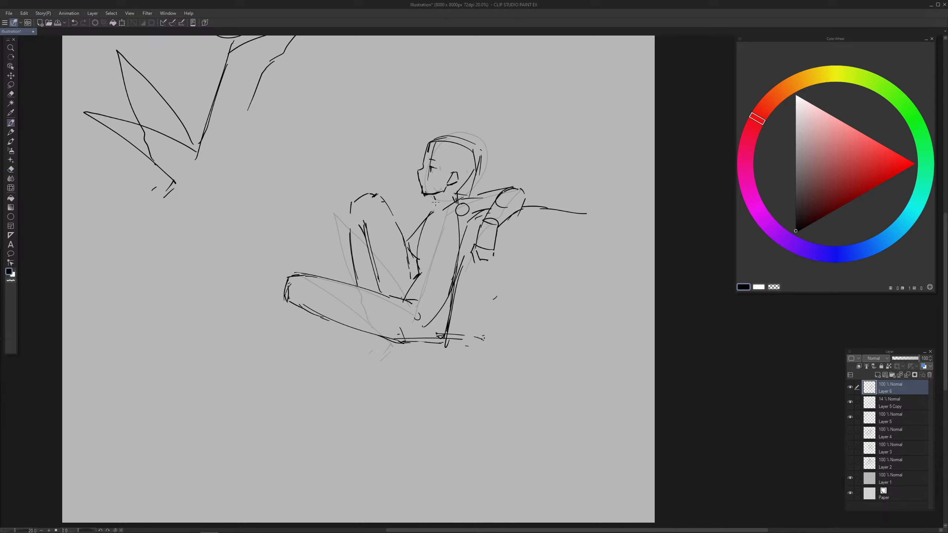
# Step: Draw the front of the neck and clean up the chest line beside the raised thigh
pyautogui.moveTo(435, 199); pyautogui.dragTo(432, 211)
pyautogui.press('e')
pyautogui.moveTo(408, 241); pyautogui.dragTo(415, 256)
pyautogui.press('p')
pyautogui.moveTo(423, 210); pyautogui.dragTo(420, 222)
pyautogui.hotkey('ctrl', 'z')
# Step: Sketch the far arm reaching forward from the shoulder over the raised knee
pyautogui.moveTo(368, 186); pyautogui.dragTo(431, 203)
pyautogui.hotkey('ctrl', 'z')
pyautogui.moveTo(376, 186)
pyautogui.mouseDown()
pyautogui.moveTo(428, 201)
pyautogui.moveTo(417, 213)
pyautogui.moveTo(369, 186)
pyautogui.moveTo(328, 206)
pyautogui.mouseUp()
pyautogui.hotkey('ctrl', 'z')
pyautogui.moveTo(330, 206)
pyautogui.mouseDown()
pyautogui.moveTo(352, 203)
pyautogui.moveTo(356, 182)
pyautogui.moveTo(316, 188)
pyautogui.moveTo(352, 199)
pyautogui.mouseUp()
pyautogui.hotkey('ctrl', 'z')
pyautogui.hotkey('ctrl', 'z')
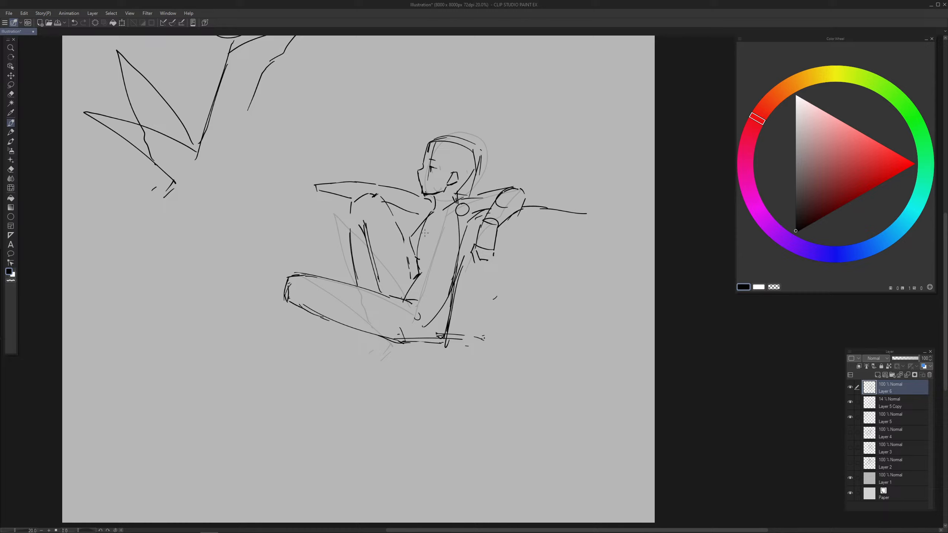
# Step: Add a drooping hand to the far arm and a curved foot shape beneath the lowered knee
pyautogui.moveTo(377, 193); pyautogui.dragTo(385, 201)
pyautogui.moveTo(315, 185)
pyautogui.mouseDown()
pyautogui.moveTo(302, 208)
pyautogui.moveTo(316, 214)
pyautogui.mouseUp()
pyautogui.moveTo(531, 349)
pyautogui.mouseDown()
pyautogui.moveTo(524, 362)
pyautogui.moveTo(535, 352)
pyautogui.mouseUp()
pyautogui.moveTo(291, 308); pyautogui.dragTo(325, 323)
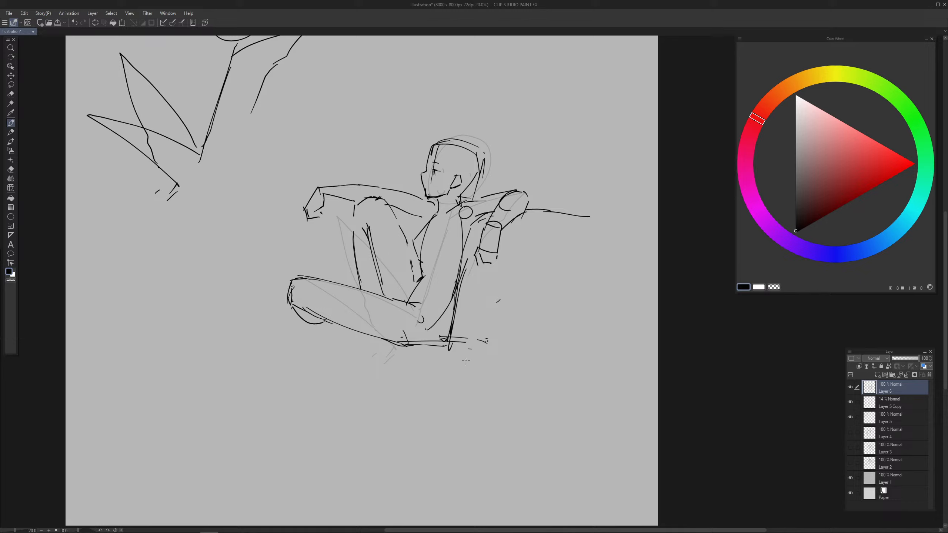
pyautogui.moveTo(408, 242); pyautogui.dragTo(418, 280)
pyautogui.hotkey('ctrl', 'z')
pyautogui.moveTo(550, 308); pyautogui.dragTo(588, 333)
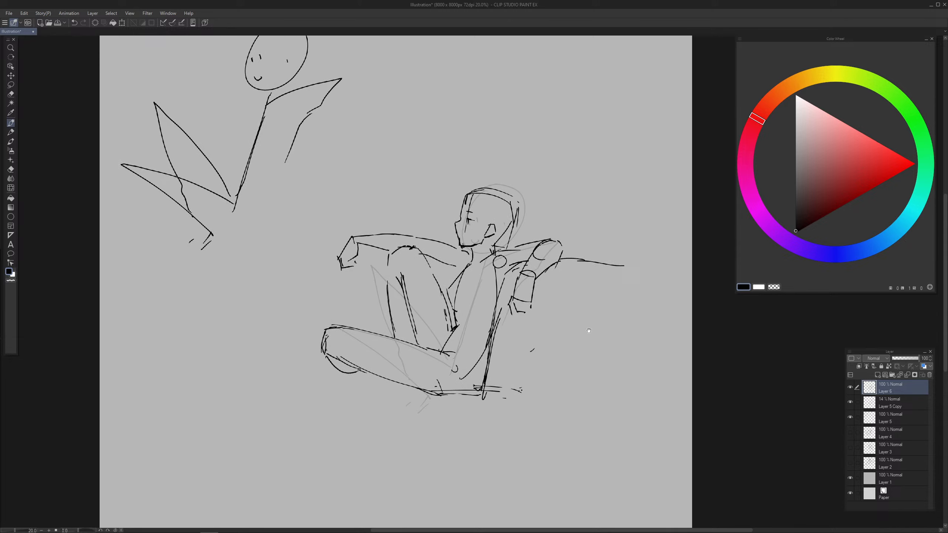
pyautogui.moveTo(527, 228); pyautogui.dragTo(540, 262)
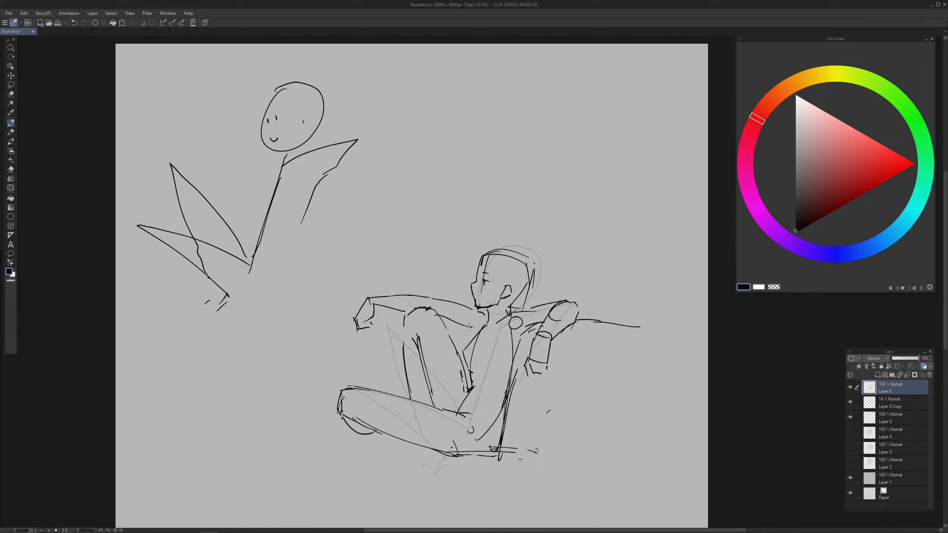
# Step: Refine the face profile and eye, and draw a short cuff line across the far arm
pyautogui.moveTo(464, 324)
pyautogui.mouseDown()
pyautogui.moveTo(471, 337)
pyautogui.moveTo(487, 316)
pyautogui.mouseUp()
pyautogui.hotkey('ctrl', 'z')
pyautogui.moveTo(484, 279); pyautogui.dragTo(477, 275)
pyautogui.press('e')
pyautogui.press('p')
pyautogui.moveTo(558, 339); pyautogui.dragTo(557, 320)
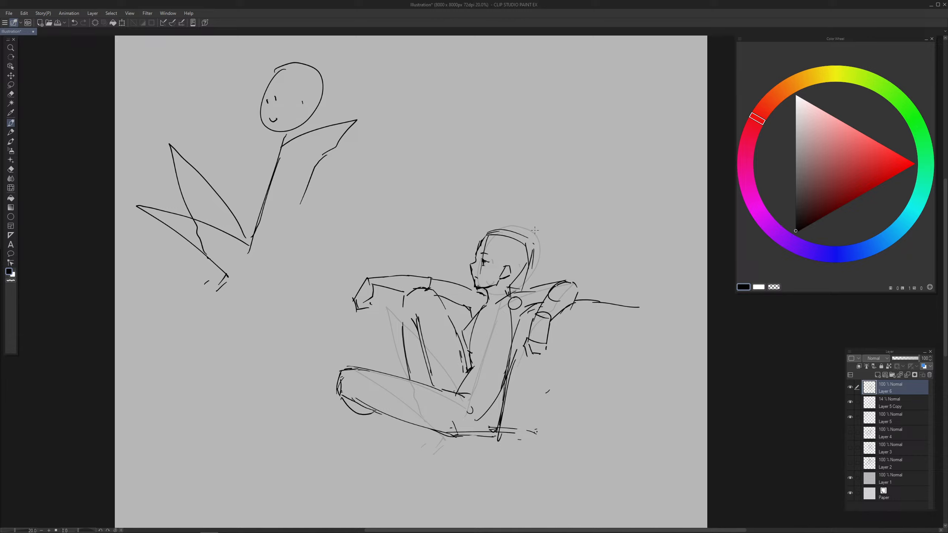
# Step: Sketch hair strands around the face and back of the head, and rework the mouth, chin and neck
pyautogui.moveTo(483, 232)
pyautogui.mouseDown()
pyautogui.moveTo(469, 259)
pyautogui.moveTo(490, 260)
pyautogui.moveTo(484, 278)
pyautogui.moveTo(498, 277)
pyautogui.moveTo(505, 228)
pyautogui.moveTo(538, 260)
pyautogui.moveTo(528, 286)
pyautogui.mouseUp()
pyautogui.hotkey('ctrl', 'z')
pyautogui.press('e')
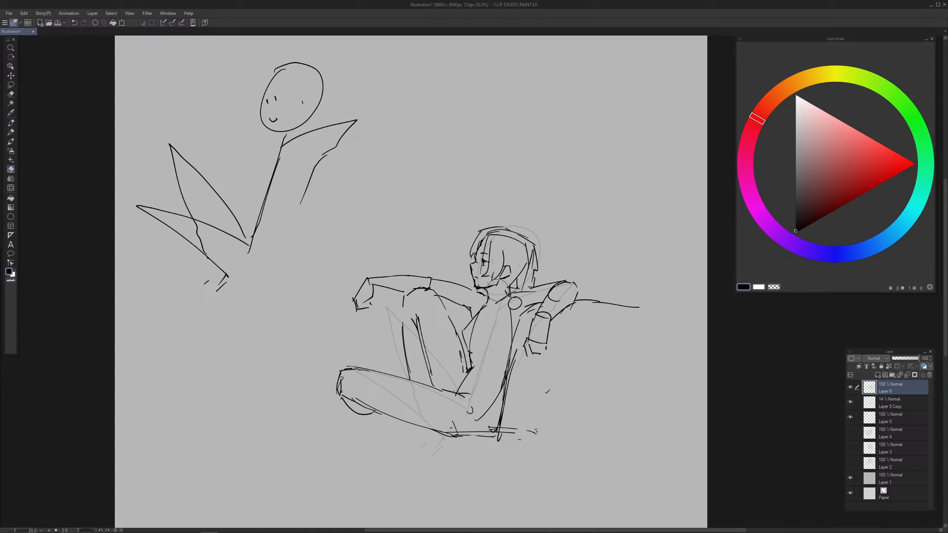
pyautogui.moveTo(495, 284)
pyautogui.mouseDown()
pyautogui.moveTo(468, 323)
pyautogui.moveTo(494, 308)
pyautogui.moveTo(484, 312)
pyautogui.mouseUp()
pyautogui.press('p')
pyautogui.moveTo(490, 292); pyautogui.dragTo(477, 313)
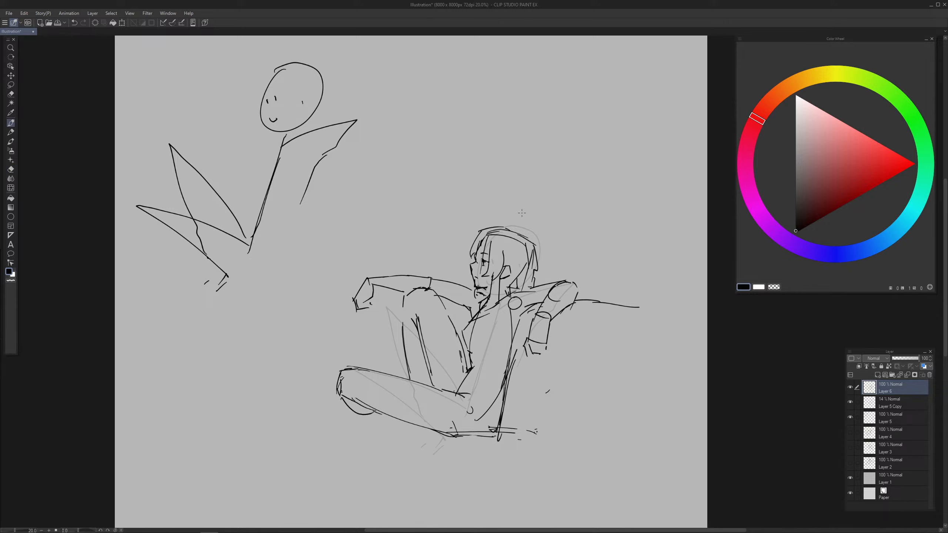
pyautogui.moveTo(506, 228)
pyautogui.mouseDown()
pyautogui.moveTo(535, 239)
pyautogui.moveTo(544, 282)
pyautogui.moveTo(502, 255)
pyautogui.mouseUp()
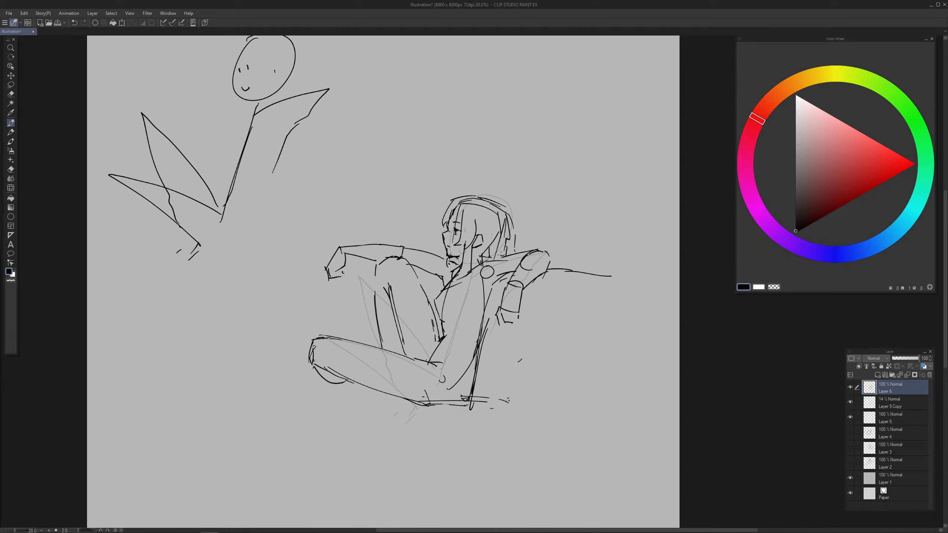
# Step: Cross-hatch the hair at the crown, add a flicked tip behind the head, and draw fingers on the far hand
pyautogui.moveTo(501, 322); pyautogui.dragTo(486, 330)
pyautogui.moveTo(515, 229); pyautogui.dragTo(527, 249)
pyautogui.moveTo(482, 193); pyautogui.dragTo(518, 222)
pyautogui.moveTo(460, 215); pyautogui.dragTo(454, 230)
pyautogui.moveTo(457, 219)
pyautogui.mouseDown()
pyautogui.moveTo(449, 229)
pyautogui.moveTo(489, 217)
pyautogui.moveTo(500, 196)
pyautogui.mouseUp()
pyautogui.moveTo(496, 203)
pyautogui.mouseDown()
pyautogui.moveTo(517, 206)
pyautogui.moveTo(489, 217)
pyautogui.moveTo(497, 196)
pyautogui.moveTo(491, 213)
pyautogui.moveTo(507, 201)
pyautogui.moveTo(537, 233)
pyautogui.moveTo(504, 206)
pyautogui.moveTo(528, 226)
pyautogui.mouseUp()
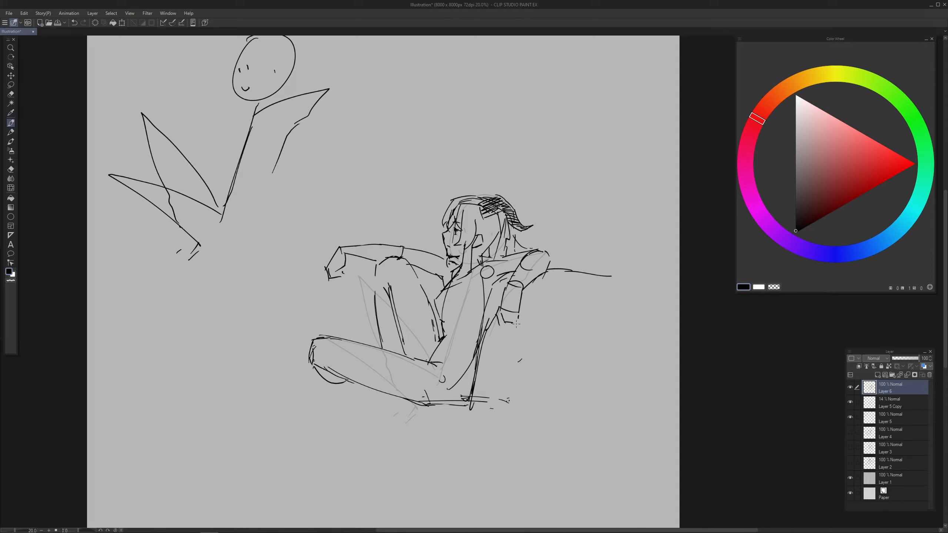
pyautogui.moveTo(486, 197)
pyautogui.mouseDown()
pyautogui.moveTo(500, 191)
pyautogui.moveTo(492, 196)
pyautogui.mouseUp()
pyautogui.hotkey('ctrl', 'z')
pyautogui.hotkey('ctrl', 'z')
pyautogui.moveTo(338, 263)
pyautogui.mouseDown()
pyautogui.moveTo(338, 273)
pyautogui.moveTo(347, 267)
pyautogui.moveTo(332, 286)
pyautogui.moveTo(338, 279)
pyautogui.mouseUp()
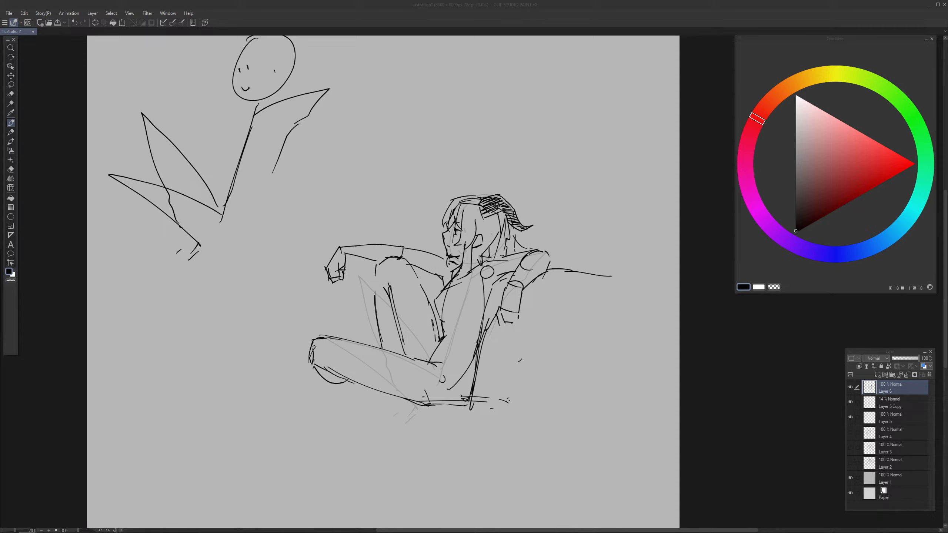
pyautogui.click(491, 282)
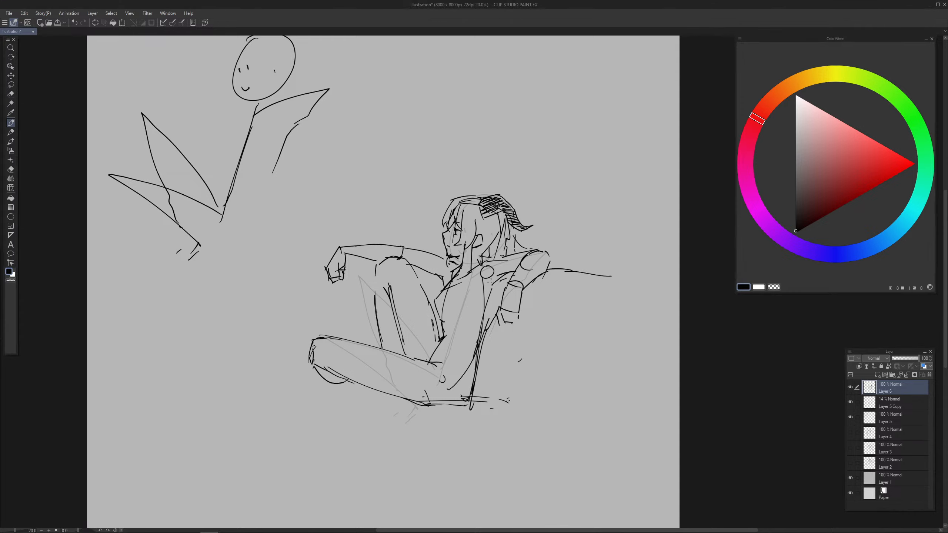
# Step: Erase the joint circle on the near shoulder and hide the faded Layer 5 Copy guide
pyautogui.press('e')
pyautogui.moveTo(493, 268); pyautogui.dragTo(483, 278)
pyautogui.click(851, 402)
pyautogui.scroll(1, 664, 360)
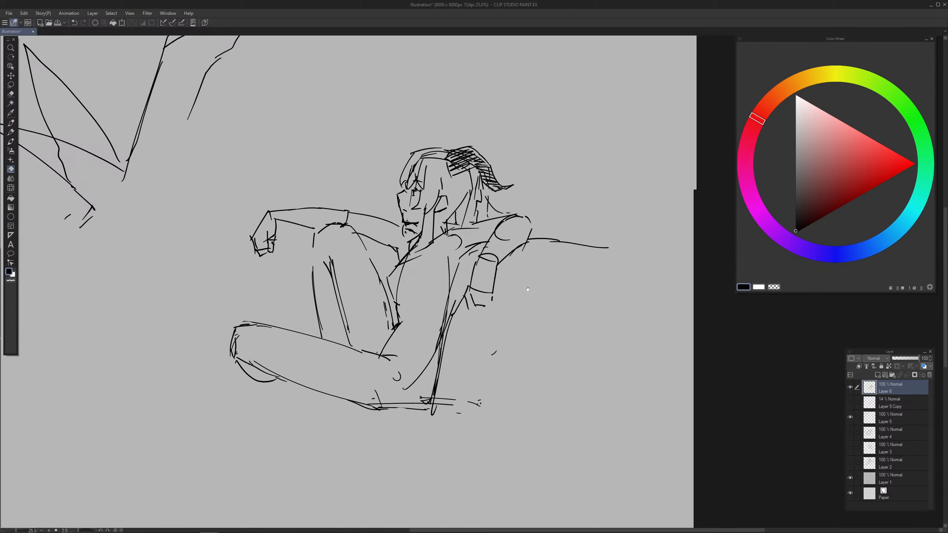
pyautogui.moveTo(472, 247)
pyautogui.mouseDown()
pyautogui.moveTo(454, 261)
pyautogui.moveTo(482, 228)
pyautogui.moveTo(478, 242)
pyautogui.mouseUp()
pyautogui.press('p')
pyautogui.press('e')
pyautogui.press('p')
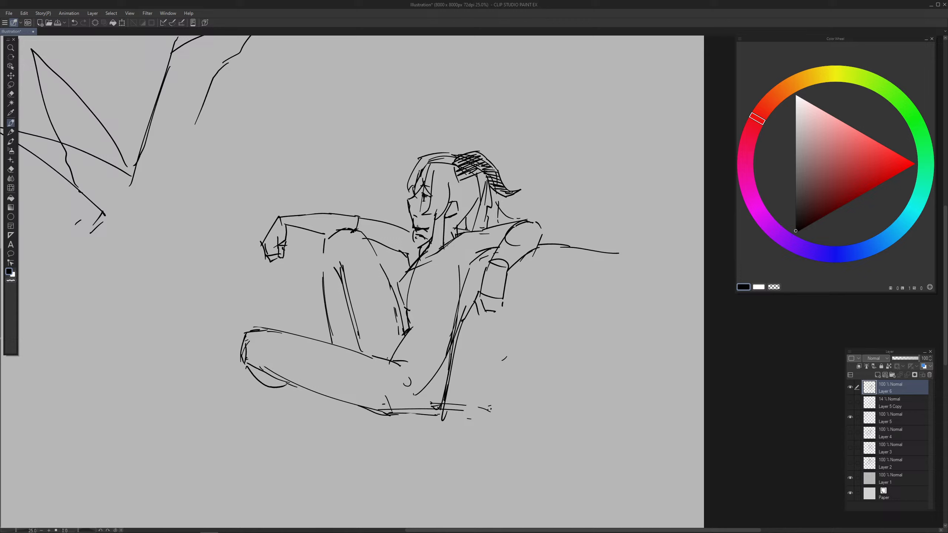
# Step: Strengthen the collar and shoulder lines and erase the upper part of the back contour
pyautogui.moveTo(445, 249); pyautogui.dragTo(431, 258)
pyautogui.moveTo(489, 229)
pyautogui.mouseDown()
pyautogui.moveTo(472, 242)
pyautogui.moveTo(498, 244)
pyautogui.moveTo(476, 238)
pyautogui.mouseUp()
pyautogui.hotkey('ctrl', 'z')
pyautogui.press('e')
pyautogui.moveTo(469, 274); pyautogui.dragTo(466, 311)
pyautogui.press('p')
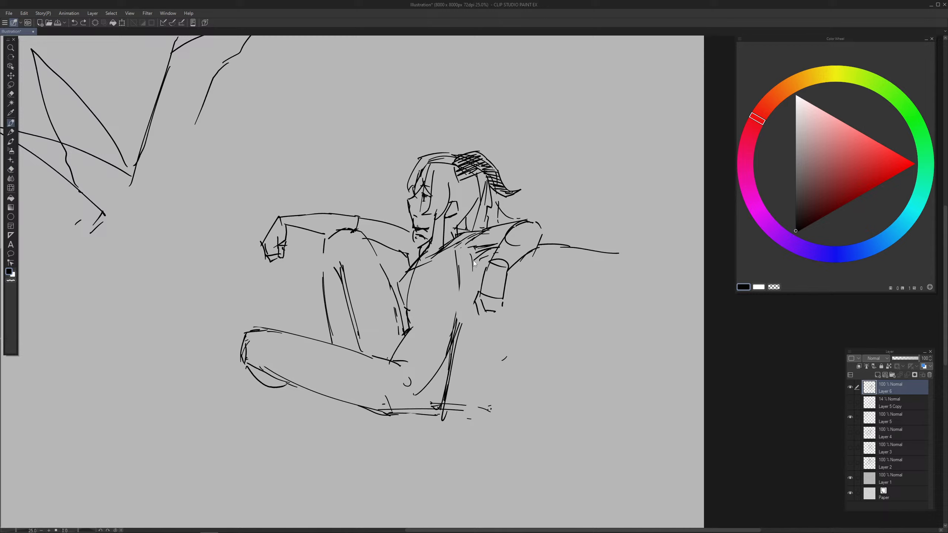
# Step: Redraw the back contour from the armpit to the waist and add rounded hip and buttock curves
pyautogui.moveTo(474, 264); pyautogui.dragTo(463, 317)
pyautogui.press('e')
pyautogui.moveTo(457, 260); pyautogui.dragTo(451, 290)
pyautogui.press('p')
pyautogui.moveTo(471, 257)
pyautogui.mouseDown()
pyautogui.moveTo(443, 362)
pyautogui.moveTo(417, 389)
pyautogui.moveTo(456, 349)
pyautogui.moveTo(462, 327)
pyautogui.moveTo(451, 297)
pyautogui.moveTo(443, 353)
pyautogui.mouseUp()
pyautogui.press('e')
pyautogui.press('p')
pyautogui.moveTo(463, 316); pyautogui.dragTo(446, 367)
pyautogui.moveTo(429, 347)
pyautogui.mouseDown()
pyautogui.moveTo(437, 352)
pyautogui.moveTo(393, 362)
pyautogui.moveTo(443, 354)
pyautogui.moveTo(459, 389)
pyautogui.moveTo(444, 419)
pyautogui.mouseUp()
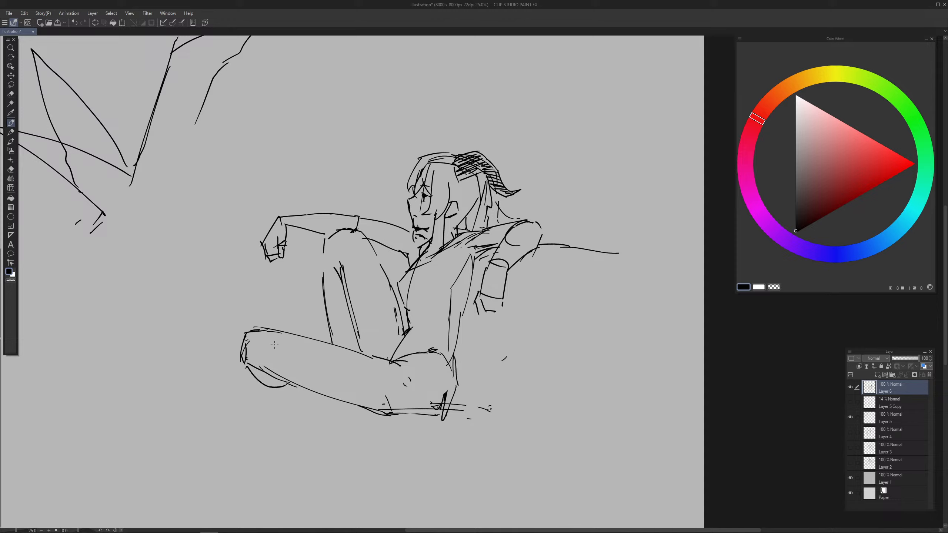
# Step: Reinforce the upper edge of the lowered thigh and add a short curve inside its knee
pyautogui.moveTo(276, 332)
pyautogui.mouseDown()
pyautogui.moveTo(288, 331)
pyautogui.moveTo(279, 359)
pyautogui.moveTo(381, 364)
pyautogui.mouseUp()
pyautogui.moveTo(273, 326)
pyautogui.mouseDown()
pyautogui.moveTo(329, 346)
pyautogui.moveTo(339, 317)
pyautogui.moveTo(394, 330)
pyautogui.mouseUp()
pyautogui.hotkey('ctrl', 'z')
pyautogui.moveTo(347, 311); pyautogui.dragTo(426, 340)
pyautogui.moveTo(418, 332)
pyautogui.mouseDown()
pyautogui.moveTo(431, 345)
pyautogui.moveTo(410, 334)
pyautogui.moveTo(449, 342)
pyautogui.moveTo(432, 313)
pyautogui.mouseUp()
pyautogui.press('e')
pyautogui.press('p')
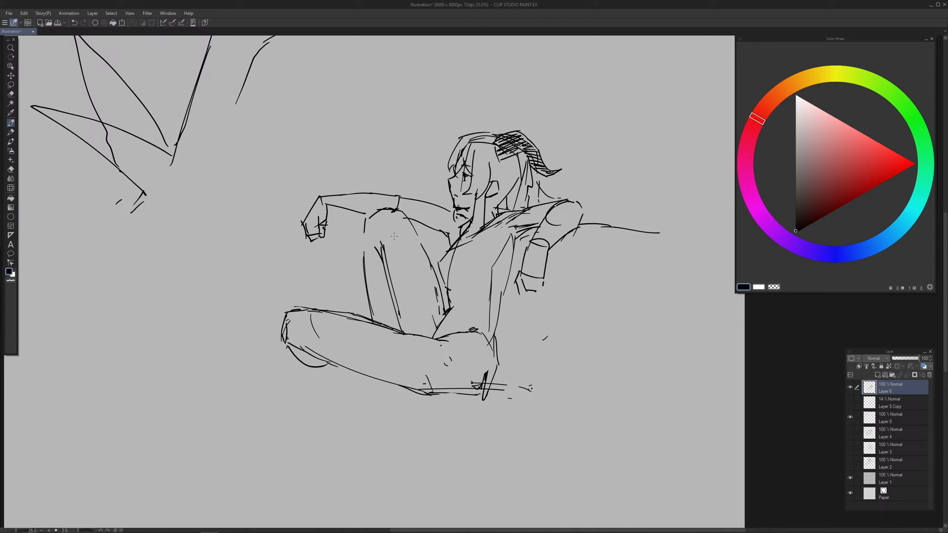
# Step: Add a crease along the raised thigh and sketch shin and underside lines for the lowered leg
pyautogui.moveTo(393, 208)
pyautogui.mouseDown()
pyautogui.moveTo(391, 227)
pyautogui.moveTo(417, 249)
pyautogui.moveTo(430, 294)
pyautogui.mouseUp()
pyautogui.moveTo(364, 323); pyautogui.dragTo(401, 335)
pyautogui.moveTo(405, 346); pyautogui.dragTo(424, 343)
pyautogui.moveTo(323, 358)
pyautogui.mouseDown()
pyautogui.moveTo(373, 377)
pyautogui.moveTo(462, 389)
pyautogui.moveTo(412, 378)
pyautogui.moveTo(436, 382)
pyautogui.mouseUp()
pyautogui.press('e')
pyautogui.press('p')
pyautogui.moveTo(368, 361)
pyautogui.mouseDown()
pyautogui.moveTo(403, 377)
pyautogui.moveTo(469, 359)
pyautogui.moveTo(453, 378)
pyautogui.moveTo(500, 366)
pyautogui.moveTo(464, 390)
pyautogui.moveTo(473, 393)
pyautogui.moveTo(442, 389)
pyautogui.moveTo(489, 386)
pyautogui.moveTo(434, 393)
pyautogui.moveTo(485, 400)
pyautogui.mouseUp()
# Step: Erase the old construction strokes at the seat and round off the lowered knee's outline
pyautogui.press('e')
pyautogui.press('p')
pyautogui.hotkey('ctrl', 'z')
pyautogui.moveTo(494, 385); pyautogui.dragTo(491, 391)
pyautogui.press('e')
pyautogui.moveTo(294, 304)
pyautogui.mouseDown()
pyautogui.moveTo(282, 340)
pyautogui.moveTo(290, 346)
pyautogui.mouseUp()
pyautogui.press('p')
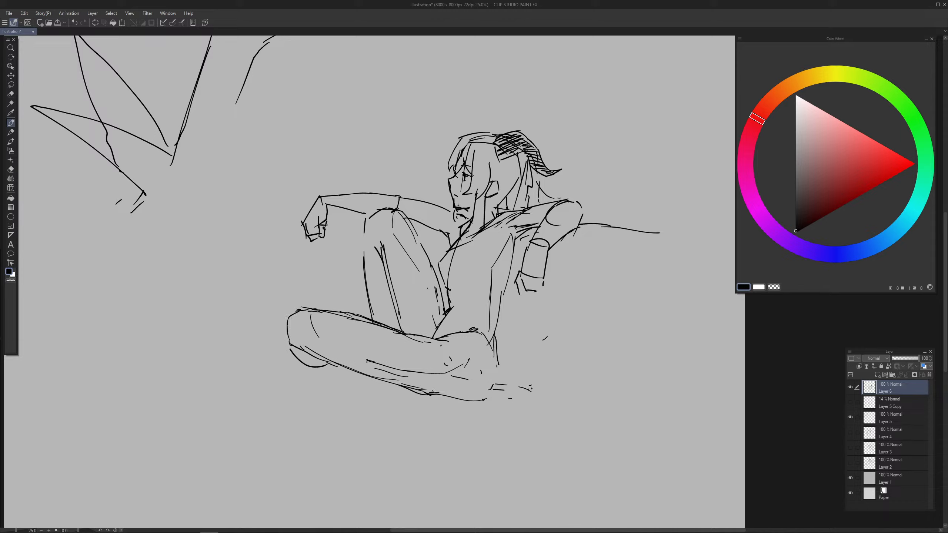
# Step: Erase the lowered knee's outline and foot curve, and redraw the knee slightly shorter
pyautogui.press('e')
pyautogui.moveTo(291, 312)
pyautogui.mouseDown()
pyautogui.moveTo(307, 356)
pyautogui.moveTo(333, 365)
pyautogui.mouseUp()
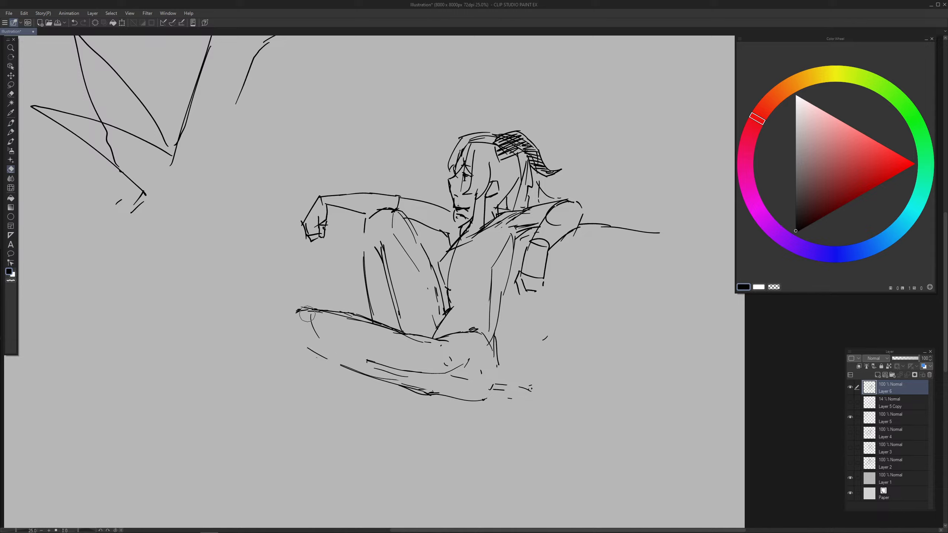
pyautogui.press('p')
pyautogui.press('e')
pyautogui.moveTo(297, 310)
pyautogui.mouseDown()
pyautogui.moveTo(323, 313)
pyautogui.moveTo(308, 316)
pyautogui.moveTo(302, 343)
pyautogui.mouseUp()
pyautogui.press('p')
pyautogui.hotkey('ctrl', 'z')
pyautogui.moveTo(361, 324); pyautogui.dragTo(425, 340)
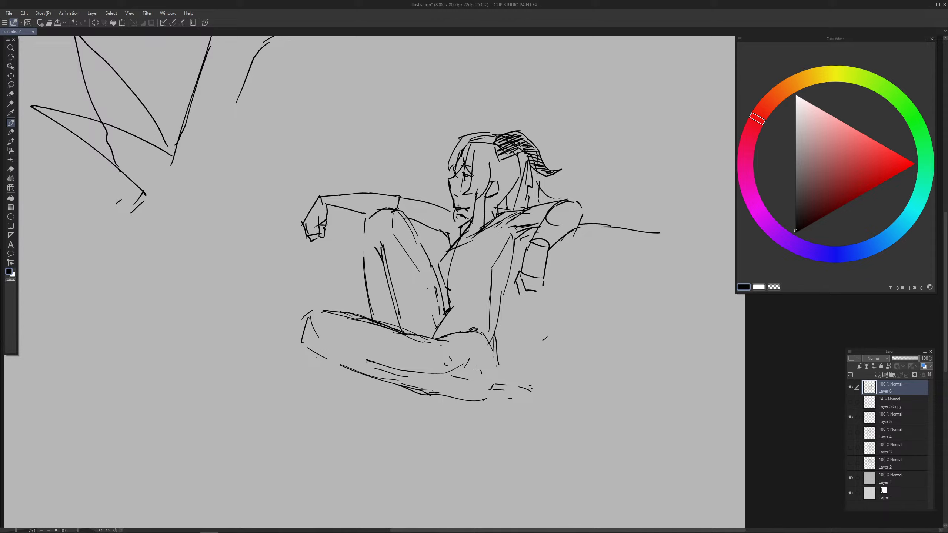
# Step: Erase the inner shin lines of the lowered leg and redraw the curve at the back of the hip
pyautogui.hotkey('ctrl', 'z')
pyautogui.press('e')
pyautogui.moveTo(370, 361)
pyautogui.mouseDown()
pyautogui.moveTo(467, 368)
pyautogui.moveTo(470, 376)
pyautogui.moveTo(394, 369)
pyautogui.moveTo(435, 394)
pyautogui.mouseUp()
pyautogui.press('p')
pyautogui.moveTo(485, 343)
pyautogui.mouseDown()
pyautogui.moveTo(498, 366)
pyautogui.moveTo(482, 379)
pyautogui.mouseUp()
pyautogui.hotkey('ctrl', 'z')
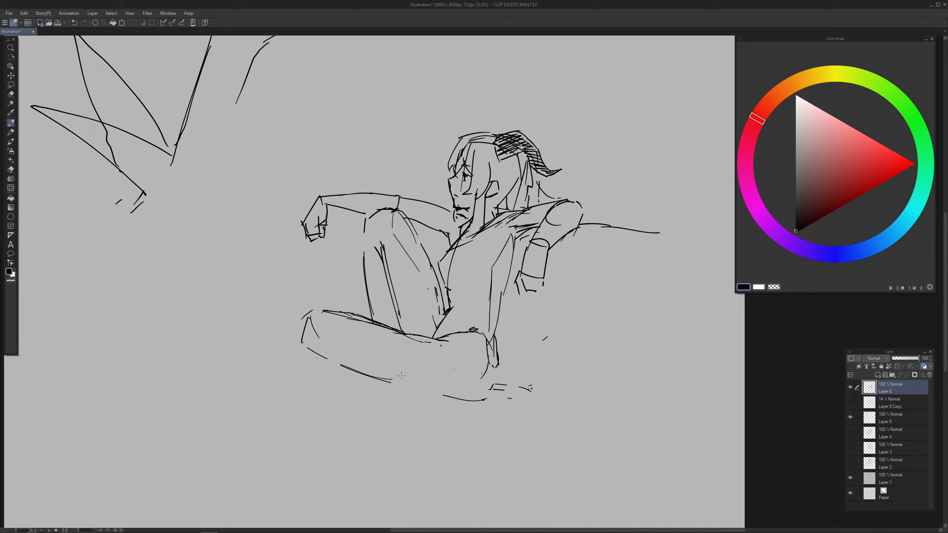
# Step: Close the underside of the lowered knee and clean up the shin lines of the raised leg
pyautogui.moveTo(309, 314)
pyautogui.mouseDown()
pyautogui.moveTo(304, 348)
pyautogui.moveTo(332, 365)
pyautogui.mouseUp()
pyautogui.moveTo(366, 218)
pyautogui.mouseDown()
pyautogui.moveTo(364, 252)
pyautogui.moveTo(400, 310)
pyautogui.moveTo(391, 285)
pyautogui.mouseUp()
pyautogui.press('e')
pyautogui.press('p')
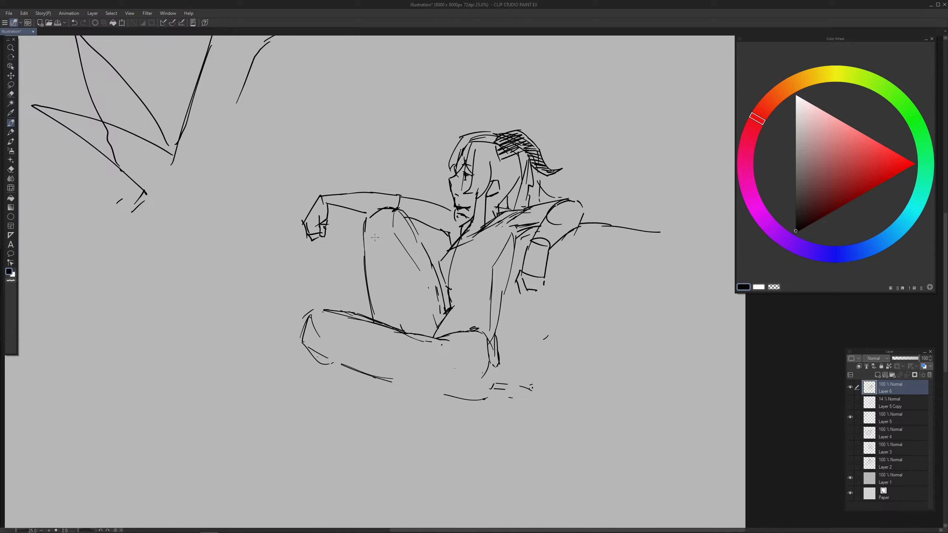
# Step: Redraw the inner shin line of the raised leg and try a calf curve behind it
pyautogui.moveTo(378, 228)
pyautogui.mouseDown()
pyautogui.moveTo(390, 287)
pyautogui.moveTo(387, 280)
pyautogui.mouseUp()
pyautogui.hotkey('ctrl', 'z')
pyautogui.hotkey('ctrl', 'z')
pyautogui.hotkey('ctrl', 'z')
pyautogui.moveTo(380, 252); pyautogui.dragTo(389, 278)
pyautogui.moveTo(383, 266); pyautogui.dragTo(401, 320)
pyautogui.moveTo(391, 282); pyautogui.dragTo(399, 318)
pyautogui.moveTo(385, 244)
pyautogui.mouseDown()
pyautogui.moveTo(429, 300)
pyautogui.moveTo(407, 289)
pyautogui.moveTo(410, 262)
pyautogui.moveTo(409, 302)
pyautogui.moveTo(418, 286)
pyautogui.moveTo(429, 316)
pyautogui.moveTo(408, 328)
pyautogui.mouseUp()
pyautogui.moveTo(438, 309); pyautogui.dragTo(412, 338)
pyautogui.hotkey('ctrl', 'z')
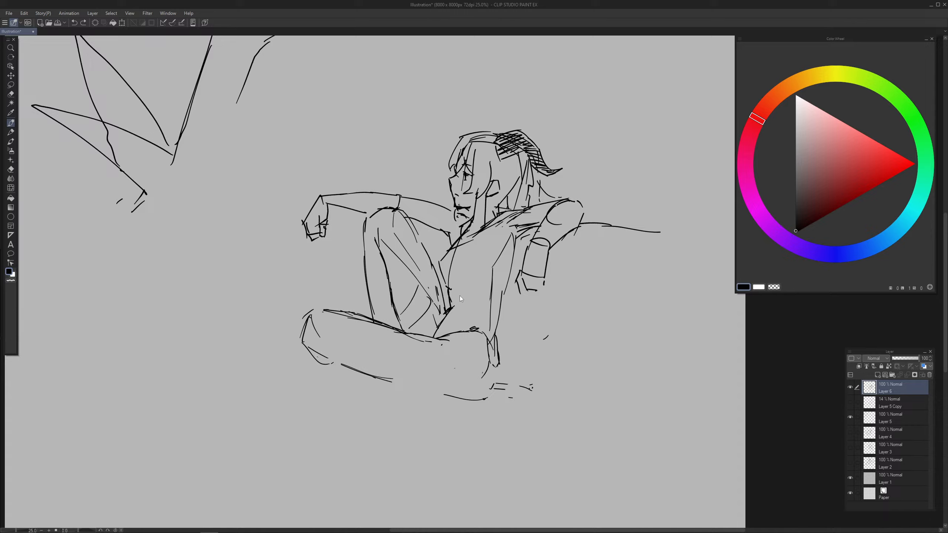
# Step: Undo the calf curve and smooth the outline of the raised knee
pyautogui.hotkey('ctrl', 'z')
pyautogui.hotkey('ctrl', 'z')
pyautogui.moveTo(392, 306); pyautogui.dragTo(398, 330)
pyautogui.hotkey('ctrl', 'z')
pyautogui.moveTo(365, 219); pyautogui.dragTo(363, 234)
pyautogui.press('e')
pyautogui.moveTo(371, 218)
pyautogui.mouseDown()
pyautogui.moveTo(392, 205)
pyautogui.moveTo(405, 214)
pyautogui.moveTo(389, 205)
pyautogui.moveTo(365, 247)
pyautogui.moveTo(363, 233)
pyautogui.moveTo(364, 257)
pyautogui.mouseUp()
pyautogui.press('p')
pyautogui.press('e')
pyautogui.press('p')
pyautogui.moveTo(535, 309); pyautogui.dragTo(527, 305)
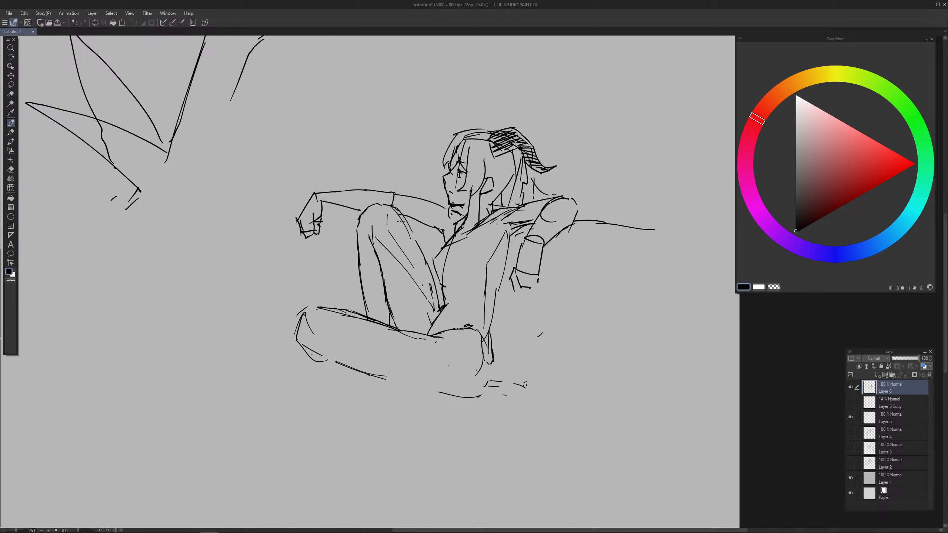
# Step: Reinforce the raised thigh and the belly contour beside it, and erase the lower back line
pyautogui.moveTo(400, 216); pyautogui.dragTo(418, 248)
pyautogui.moveTo(445, 290); pyautogui.dragTo(436, 309)
pyautogui.moveTo(435, 260); pyautogui.dragTo(441, 277)
pyautogui.hotkey('ctrl', 'z')
pyautogui.press('e')
pyautogui.moveTo(445, 287); pyautogui.dragTo(449, 306)
pyautogui.press('e')
pyautogui.moveTo(490, 278)
pyautogui.mouseDown()
pyautogui.moveTo(484, 321)
pyautogui.moveTo(501, 283)
pyautogui.mouseUp()
pyautogui.press('p')
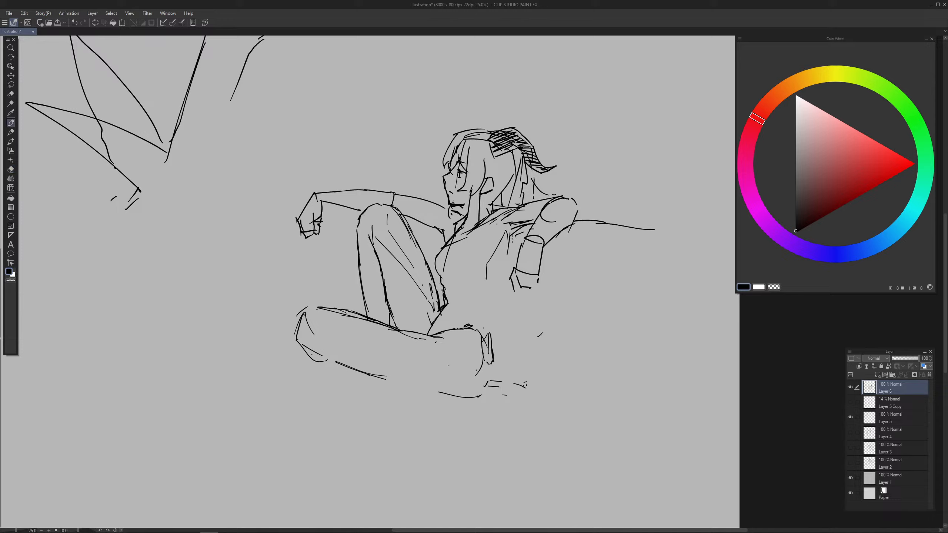
# Step: Redraw the back line to the waist, hatch the lower back, and continue the contour around the buttock
pyautogui.moveTo(510, 233); pyautogui.dragTo(504, 273)
pyautogui.hotkey('ctrl', 'z')
pyautogui.press('e')
pyautogui.press('p')
pyautogui.moveTo(511, 230)
pyautogui.mouseDown()
pyautogui.moveTo(535, 221)
pyautogui.moveTo(523, 235)
pyautogui.mouseUp()
pyautogui.moveTo(510, 263)
pyautogui.mouseDown()
pyautogui.moveTo(489, 304)
pyautogui.moveTo(494, 319)
pyautogui.mouseUp()
pyautogui.hotkey('ctrl', 'z')
pyautogui.moveTo(495, 298)
pyautogui.mouseDown()
pyautogui.moveTo(494, 321)
pyautogui.moveTo(475, 326)
pyautogui.mouseUp()
pyautogui.moveTo(485, 309); pyautogui.dragTo(478, 328)
pyautogui.moveTo(489, 309); pyautogui.dragTo(486, 332)
pyautogui.moveTo(495, 305)
pyautogui.mouseDown()
pyautogui.moveTo(486, 340)
pyautogui.moveTo(495, 375)
pyautogui.moveTo(477, 397)
pyautogui.mouseUp()
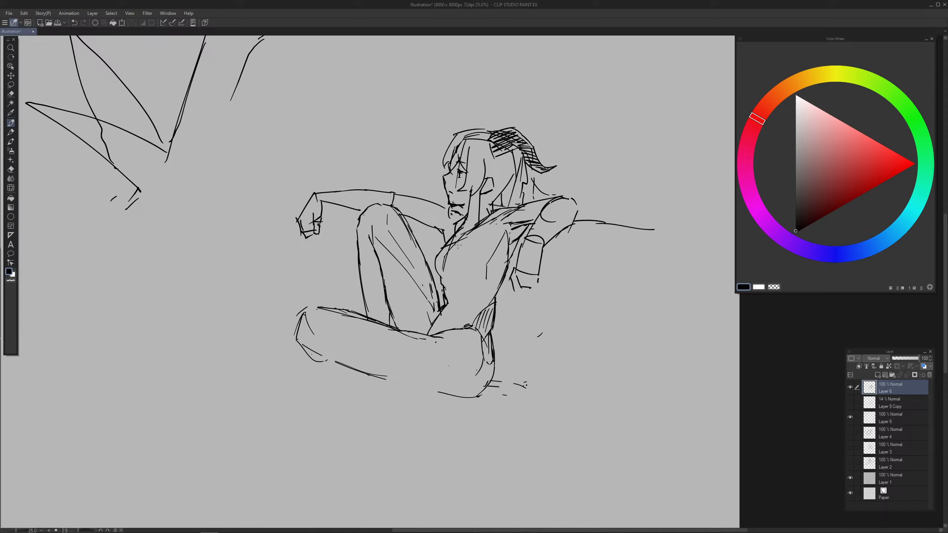
# Step: Erase the hair lock and shoulder lines crossing the neck and rework the jaw and neckline
pyautogui.press('e')
pyautogui.moveTo(467, 232); pyautogui.dragTo(517, 208)
pyautogui.press('p')
pyautogui.moveTo(473, 223); pyautogui.dragTo(479, 220)
pyautogui.press('e')
pyautogui.press('p')
pyautogui.moveTo(464, 205); pyautogui.dragTo(466, 213)
pyautogui.press('e')
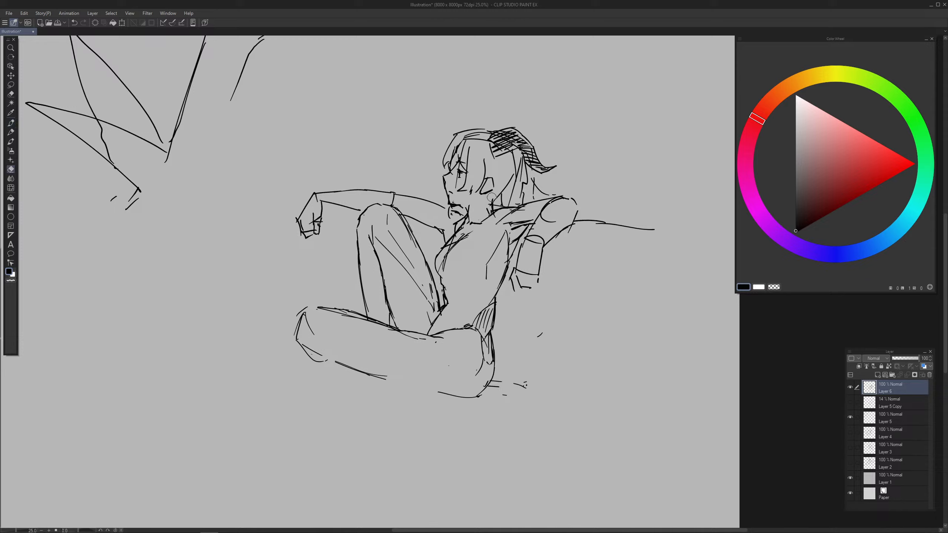
# Step: Lasso the seated figure's head, scale it down slightly and reposition it a little higher on the neck, and clear the selection
pyautogui.press('m')
pyautogui.moveTo(493, 205)
pyautogui.mouseDown()
pyautogui.moveTo(561, 179)
pyautogui.moveTo(495, 99)
pyautogui.moveTo(416, 156)
pyautogui.moveTo(435, 194)
pyautogui.moveTo(473, 199)
pyautogui.mouseUp()
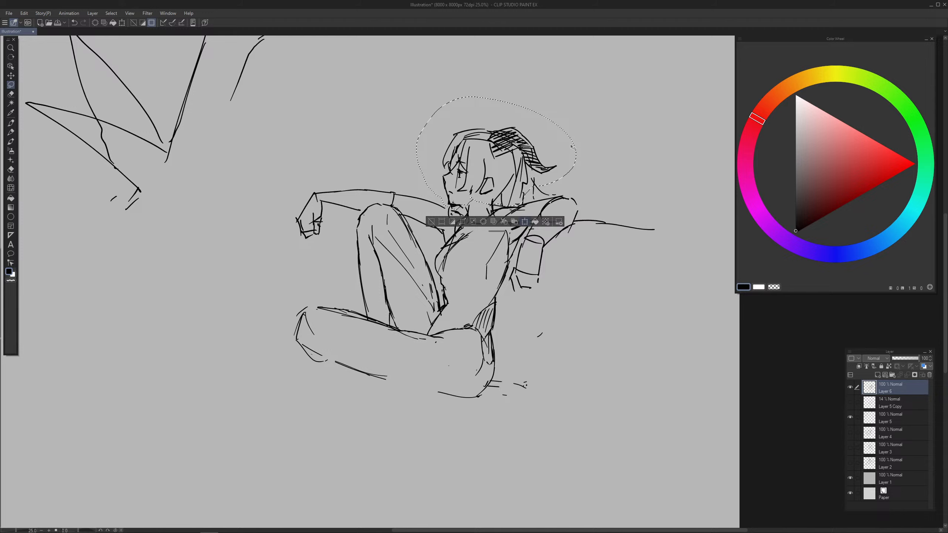
pyautogui.hotkey('ctrl', 't')
pyautogui.moveTo(577, 97); pyautogui.dragTo(569, 101)
pyautogui.moveTo(550, 140); pyautogui.dragTo(549, 140)
pyautogui.press('Return')
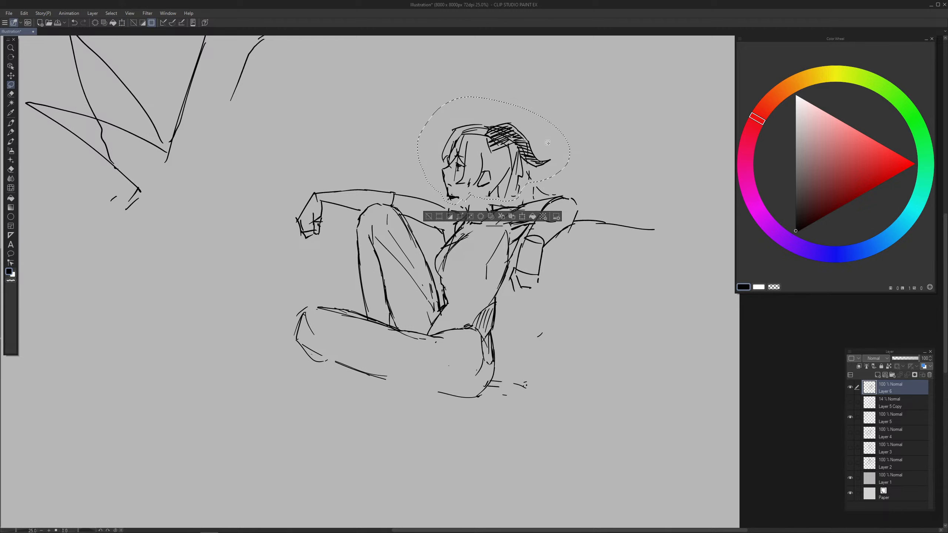
pyautogui.hotkey('ctrl', 't')
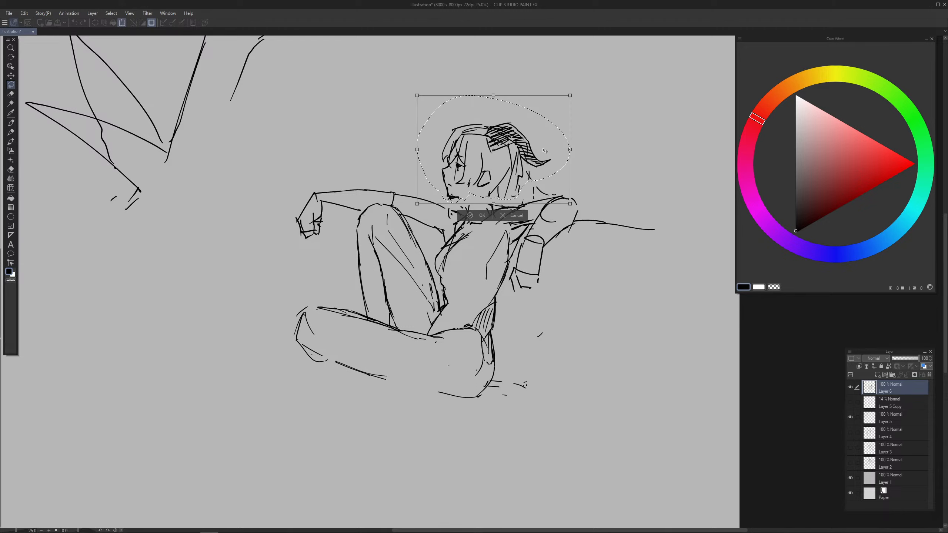
pyautogui.press('Return')
pyautogui.hotkey('ctrl', 'd')
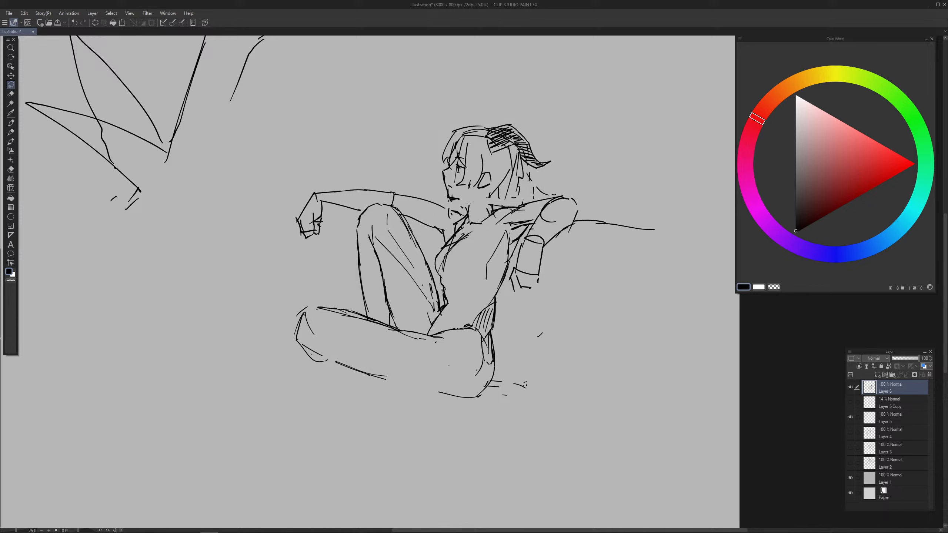
# Step: Redraw the neck lines under the jaw and hatch the shadows beneath the chin and behind the neck
pyautogui.press('p')
pyautogui.press('p')
pyautogui.moveTo(480, 193)
pyautogui.mouseDown()
pyautogui.moveTo(476, 218)
pyautogui.moveTo(473, 193)
pyautogui.moveTo(462, 202)
pyautogui.moveTo(472, 221)
pyautogui.mouseUp()
pyautogui.press('e')
pyautogui.press('p')
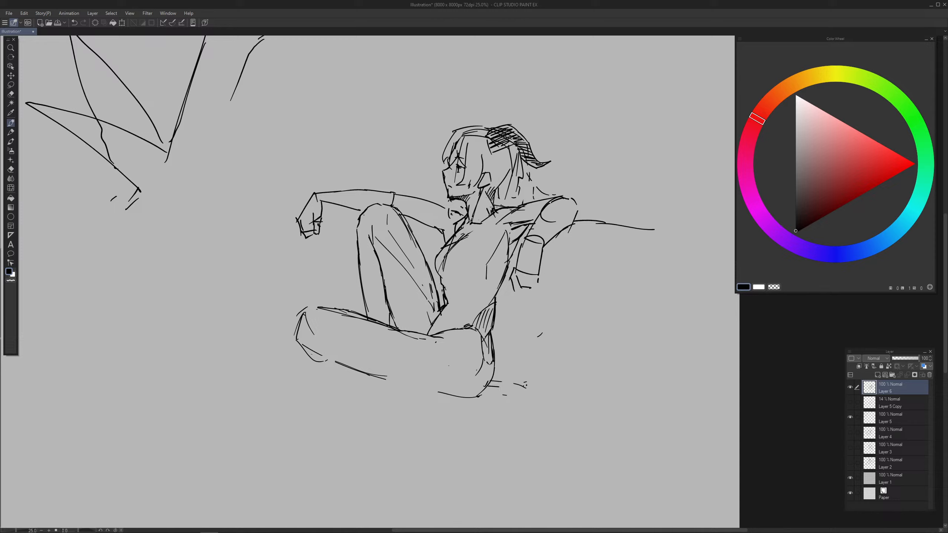
pyautogui.moveTo(495, 190); pyautogui.dragTo(510, 246)
pyautogui.hotkey('ctrl', 'z')
# Step: Draw the lower curve of the chest and continue the belly contour down to the hip crease
pyautogui.moveTo(443, 278); pyautogui.dragTo(469, 275)
pyautogui.moveTo(447, 284)
pyautogui.mouseDown()
pyautogui.moveTo(453, 302)
pyautogui.moveTo(432, 334)
pyautogui.mouseUp()
pyautogui.moveTo(478, 301); pyautogui.dragTo(476, 300)
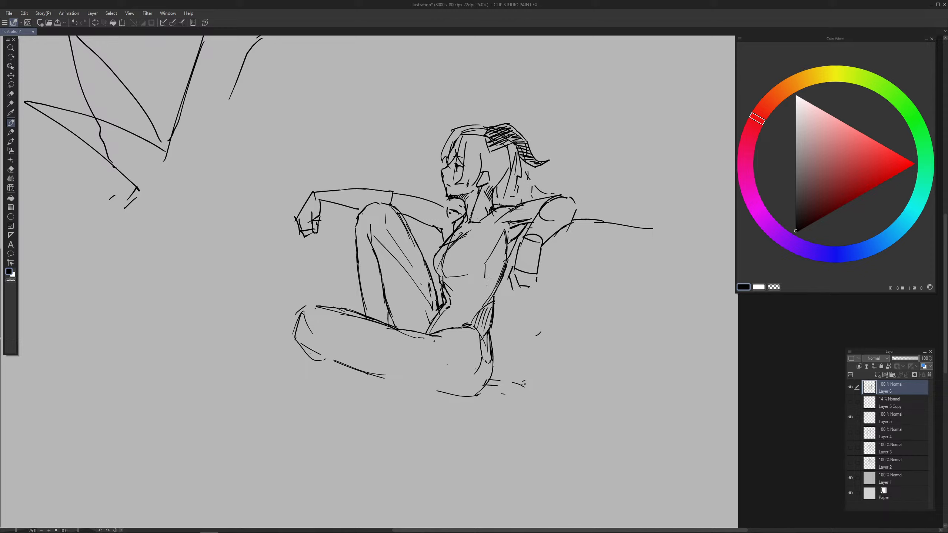
pyautogui.moveTo(489, 266)
pyautogui.mouseDown()
pyautogui.moveTo(473, 290)
pyautogui.moveTo(457, 288)
pyautogui.moveTo(455, 298)
pyautogui.moveTo(458, 285)
pyautogui.mouseUp()
pyautogui.hotkey('ctrl', 'z')
pyautogui.hotkey('ctrl', 'z')
# Step: Sketch the rib and abdominal muscle lines across the belly and clean up the strokes at the hip
pyautogui.moveTo(477, 280)
pyautogui.mouseDown()
pyautogui.moveTo(457, 287)
pyautogui.moveTo(451, 306)
pyautogui.mouseUp()
pyautogui.moveTo(456, 280)
pyautogui.mouseDown()
pyautogui.moveTo(446, 291)
pyautogui.moveTo(455, 310)
pyautogui.mouseUp()
pyautogui.moveTo(463, 315); pyautogui.dragTo(452, 312)
pyautogui.press('e')
pyautogui.moveTo(467, 325)
pyautogui.mouseDown()
pyautogui.moveTo(459, 326)
pyautogui.moveTo(469, 324)
pyautogui.mouseUp()
pyautogui.press('o')
pyautogui.press('p')
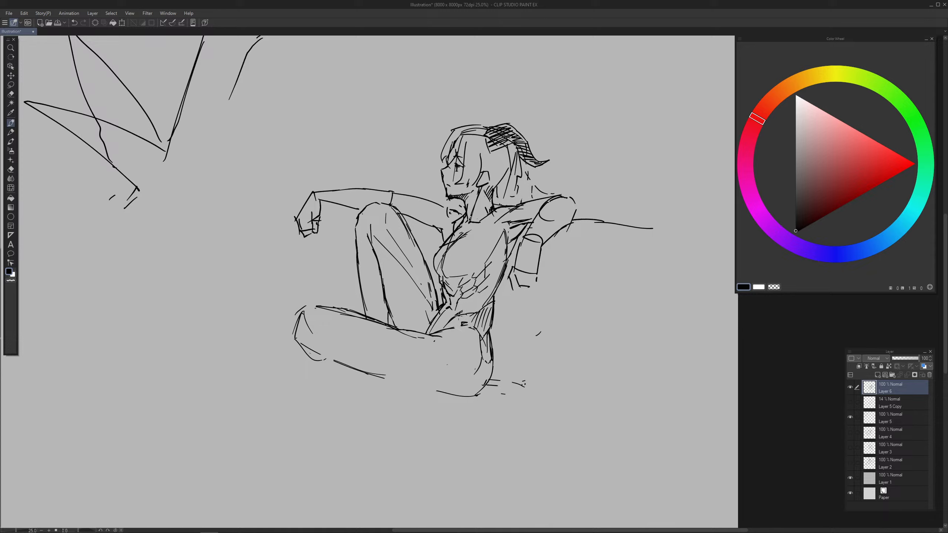
# Step: Hatch the hip crease below the belly and add the upper contour of the chest
pyautogui.moveTo(460, 314); pyautogui.dragTo(453, 322)
pyautogui.moveTo(462, 316); pyautogui.dragTo(453, 326)
pyautogui.moveTo(470, 317); pyautogui.dragTo(461, 324)
pyautogui.press('e')
pyautogui.press('p')
pyautogui.moveTo(450, 250); pyautogui.dragTo(486, 228)
# Step: Erase the construction curve inside the rear upper arm and sketch the shoulder and arm muscle lines
pyautogui.press('e')
pyautogui.moveTo(540, 209)
pyautogui.mouseDown()
pyautogui.moveTo(560, 222)
pyautogui.moveTo(533, 244)
pyautogui.moveTo(549, 222)
pyautogui.moveTo(543, 245)
pyautogui.mouseUp()
pyautogui.press('p')
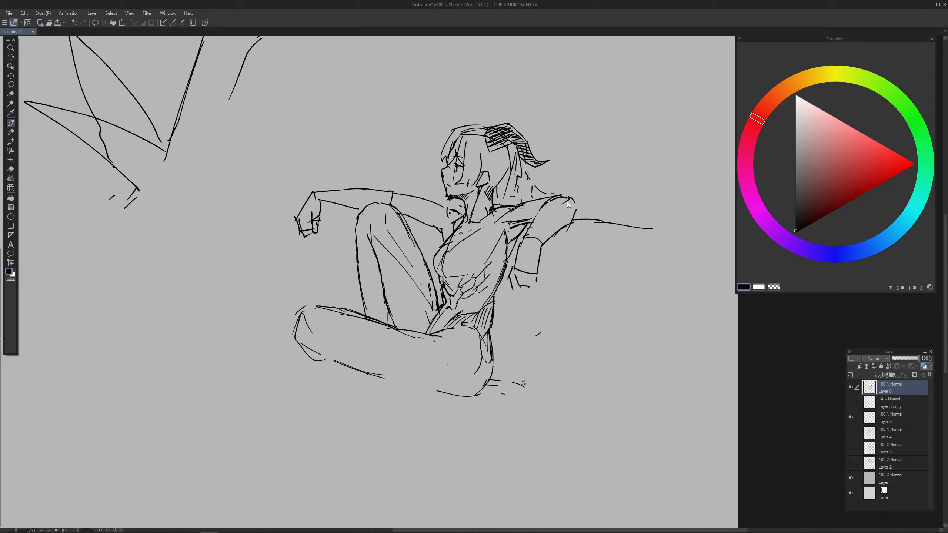
pyautogui.moveTo(562, 197)
pyautogui.mouseDown()
pyautogui.moveTo(572, 198)
pyautogui.moveTo(526, 234)
pyautogui.moveTo(540, 214)
pyautogui.moveTo(542, 244)
pyautogui.moveTo(556, 217)
pyautogui.moveTo(517, 248)
pyautogui.mouseUp()
pyautogui.hotkey('ctrl', 'z')
pyautogui.hotkey('ctrl', 'z')
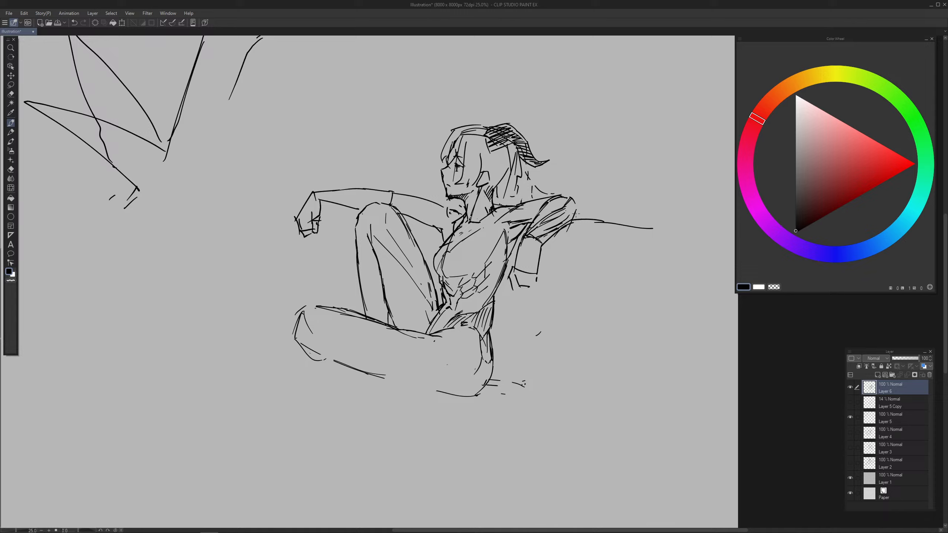
# Step: Reinforce the rear arm's elbow and forearm outline and define the fingers of its hanging hand
pyautogui.moveTo(577, 204)
pyautogui.mouseDown()
pyautogui.moveTo(535, 248)
pyautogui.moveTo(540, 275)
pyautogui.mouseUp()
pyautogui.press('e')
pyautogui.press('p')
pyautogui.moveTo(546, 249)
pyautogui.mouseDown()
pyautogui.moveTo(538, 284)
pyautogui.moveTo(512, 277)
pyautogui.moveTo(518, 290)
pyautogui.moveTo(516, 270)
pyautogui.moveTo(530, 286)
pyautogui.mouseUp()
pyautogui.press('e')
pyautogui.press('p')
# Step: Add muscle lines along the extended front arm and rework its upper contour into the shoulder and collarbone
pyautogui.moveTo(319, 203)
pyautogui.mouseDown()
pyautogui.moveTo(348, 209)
pyautogui.moveTo(330, 199)
pyautogui.moveTo(362, 191)
pyautogui.moveTo(366, 209)
pyautogui.moveTo(399, 198)
pyautogui.mouseUp()
pyautogui.hotkey('ctrl', 'z')
pyautogui.hotkey('ctrl', 'z')
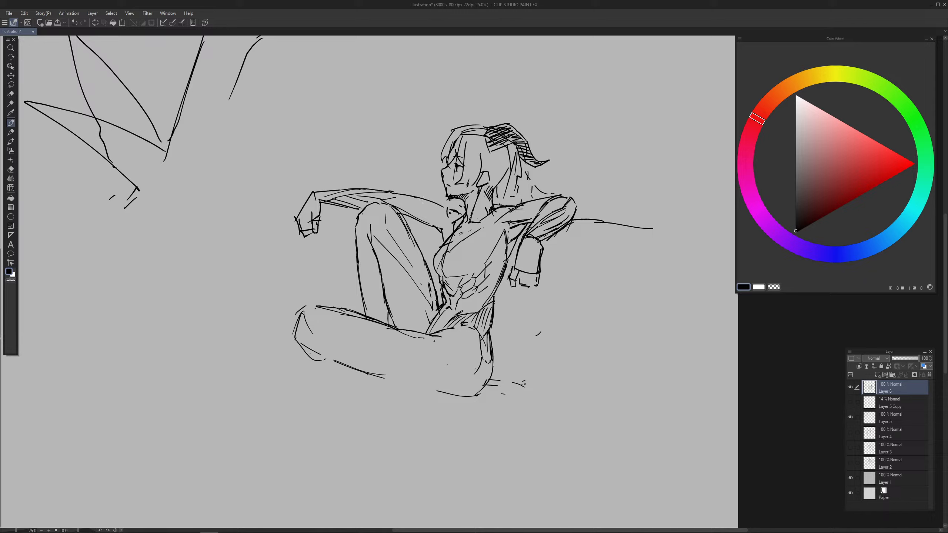
pyautogui.moveTo(417, 196)
pyautogui.mouseDown()
pyautogui.moveTo(449, 223)
pyautogui.moveTo(452, 206)
pyautogui.mouseUp()
pyautogui.press('e')
pyautogui.press('p')
pyautogui.hotkey('ctrl', 'z')
pyautogui.hotkey('ctrl', 'z')
pyautogui.moveTo(439, 206)
pyautogui.mouseDown()
pyautogui.moveTo(457, 208)
pyautogui.moveTo(449, 225)
pyautogui.moveTo(464, 215)
pyautogui.mouseUp()
# Step: Reinforce the raised shin and the folded leg's underside, and erase the calf lines overlapping the folded leg
pyautogui.moveTo(366, 255); pyautogui.dragTo(371, 311)
pyautogui.moveTo(331, 357); pyautogui.dragTo(347, 367)
pyautogui.press('e')
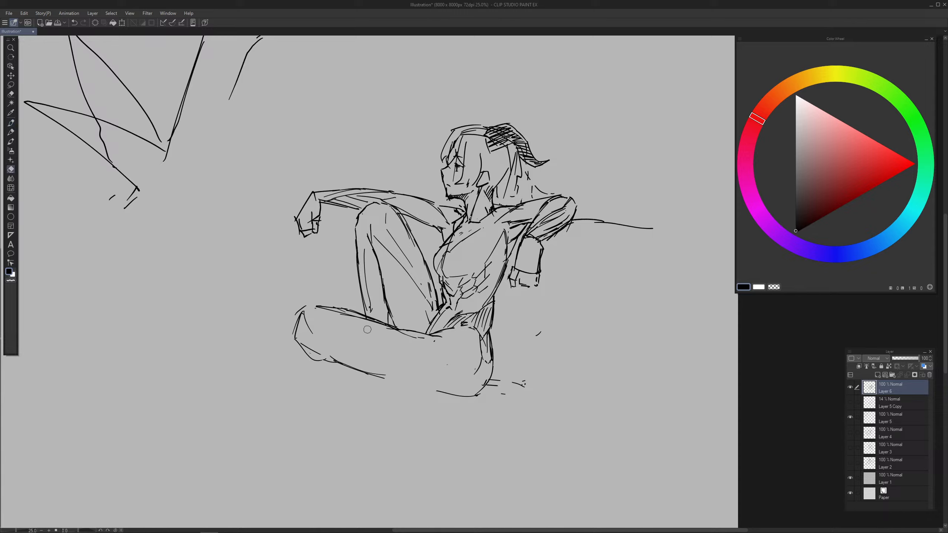
pyautogui.moveTo(386, 326); pyautogui.dragTo(422, 338)
pyautogui.moveTo(368, 318); pyautogui.dragTo(426, 334)
pyautogui.press('o')
pyautogui.press('p')
# Step: Close the gap in the folded thigh's lower outline and erase the stray strokes along its upper edge
pyautogui.moveTo(396, 378); pyautogui.dragTo(457, 392)
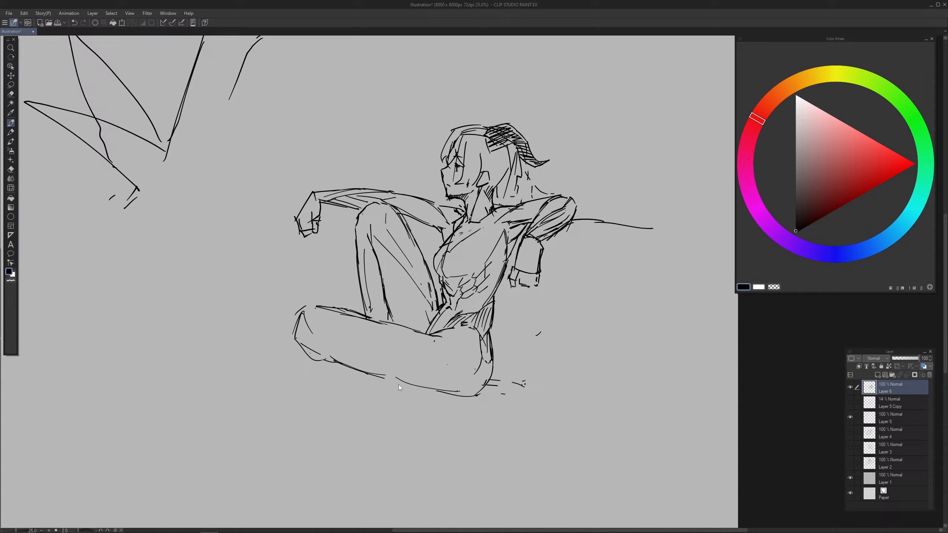
pyautogui.moveTo(393, 379); pyautogui.dragTo(440, 392)
pyautogui.press('e')
pyautogui.moveTo(429, 336)
pyautogui.mouseDown()
pyautogui.moveTo(449, 341)
pyautogui.moveTo(368, 322)
pyautogui.moveTo(446, 334)
pyautogui.mouseUp()
pyautogui.press('p')
pyautogui.press('e')
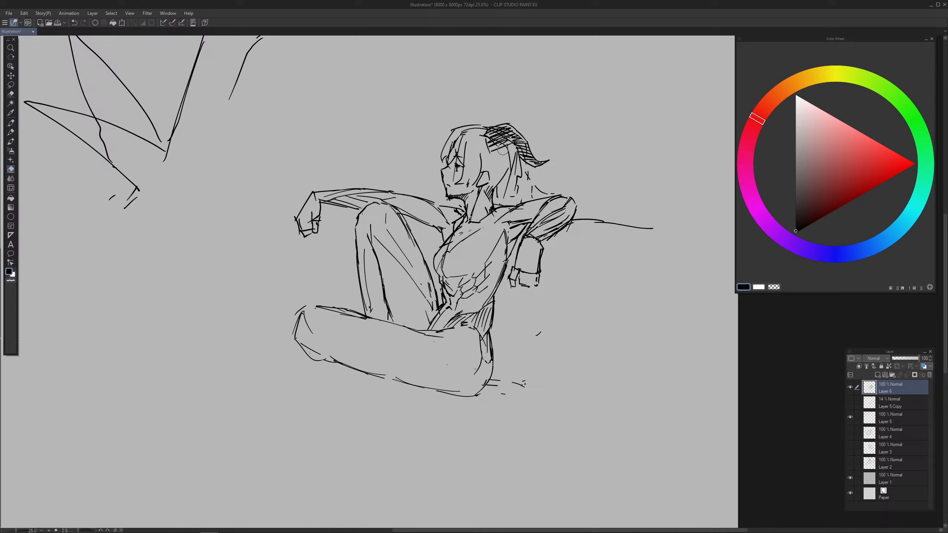
# Step: Erase the cross-hatching inside the horn shape on the head and fill it and the small tip beside it with black
pyautogui.moveTo(498, 132)
pyautogui.mouseDown()
pyautogui.moveTo(541, 161)
pyautogui.moveTo(549, 156)
pyautogui.moveTo(533, 154)
pyautogui.moveTo(548, 160)
pyautogui.moveTo(536, 168)
pyautogui.mouseUp()
pyautogui.press('p')
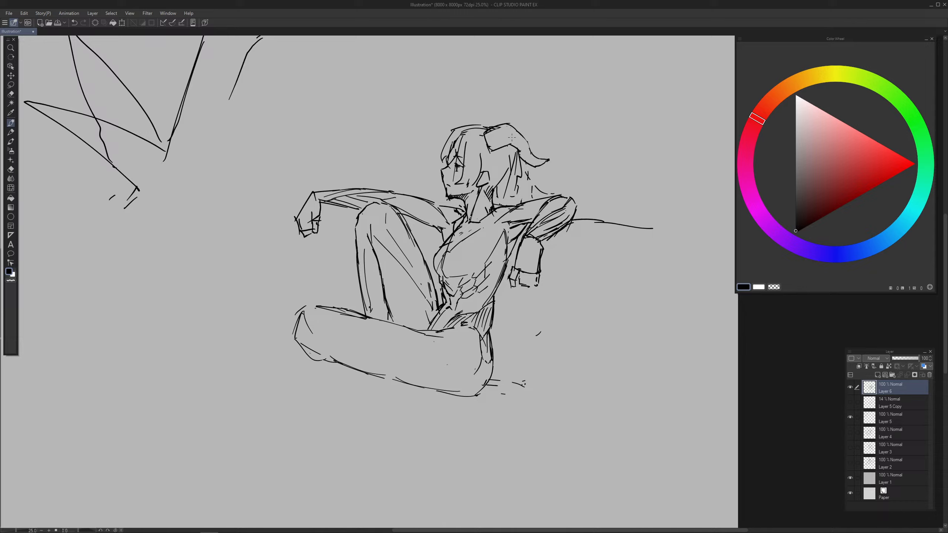
pyautogui.press('g')
pyautogui.click(515, 140)
pyautogui.press('p')
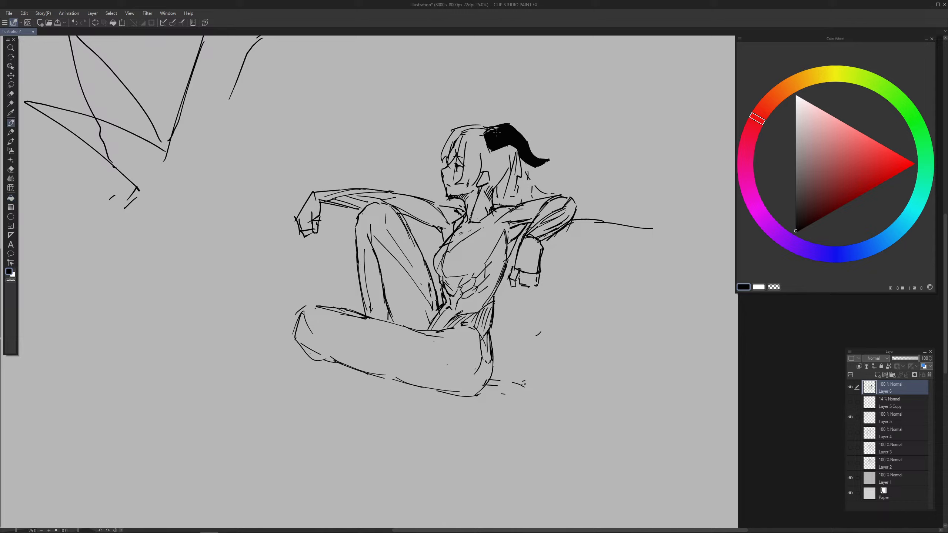
pyautogui.moveTo(502, 133)
pyautogui.mouseDown()
pyautogui.moveTo(481, 123)
pyautogui.moveTo(496, 126)
pyautogui.mouseUp()
pyautogui.hotkey('ctrl', 'z')
pyautogui.press('g')
pyautogui.click(488, 125)
pyautogui.press('p')
# Step: Add back hair strands, switch to Layer 1, and draw the front hair outline and a looping curl above the head
pyautogui.moveTo(515, 178); pyautogui.dragTo(523, 200)
pyautogui.keyDown('ctrl'); pyautogui.keyDown('shift'); pyautogui.click(450, 161); pyautogui.keyUp('shift'); pyautogui.keyUp('ctrl')
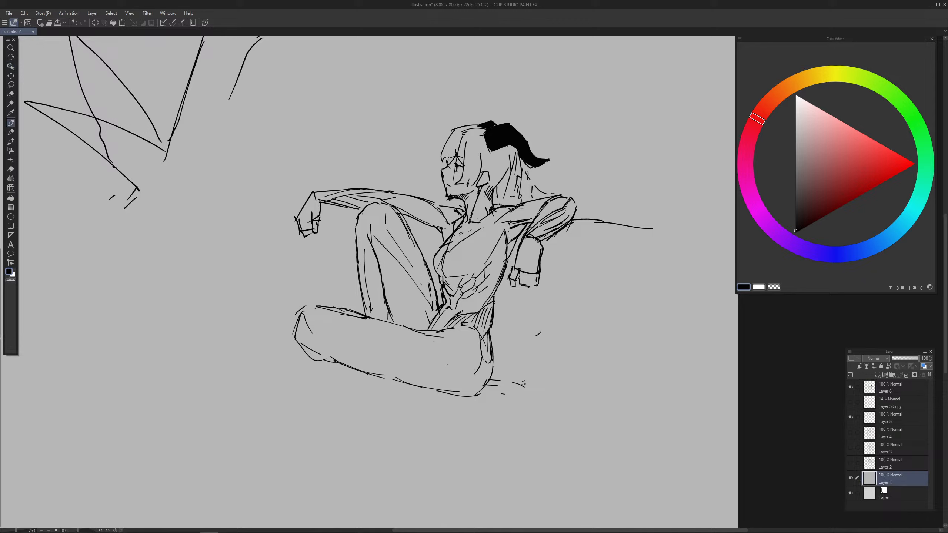
pyautogui.moveTo(448, 161); pyautogui.dragTo(454, 168)
pyautogui.moveTo(466, 124)
pyautogui.mouseDown()
pyautogui.moveTo(478, 97)
pyautogui.moveTo(484, 111)
pyautogui.mouseUp()
pyautogui.moveTo(441, 180); pyautogui.dragTo(456, 208)
pyautogui.hotkey('ctrl', 'z')
pyautogui.moveTo(519, 187); pyautogui.dragTo(515, 196)
# Step: Contour the folded leg's rounded knee and upper thigh, and touch up the line near the ear
pyautogui.moveTo(390, 197)
pyautogui.mouseDown()
pyautogui.moveTo(427, 205)
pyautogui.moveTo(440, 223)
pyautogui.moveTo(429, 226)
pyautogui.mouseUp()
pyautogui.moveTo(298, 323)
pyautogui.mouseDown()
pyautogui.moveTo(327, 311)
pyautogui.moveTo(302, 335)
pyautogui.moveTo(322, 309)
pyautogui.mouseUp()
pyautogui.hotkey('ctrl', 'z')
pyautogui.moveTo(302, 328)
pyautogui.mouseDown()
pyautogui.moveTo(302, 346)
pyautogui.moveTo(415, 387)
pyautogui.mouseUp()
pyautogui.hotkey('ctrl', 'z')
pyautogui.moveTo(318, 344); pyautogui.dragTo(378, 375)
pyautogui.moveTo(392, 324); pyautogui.dragTo(432, 342)
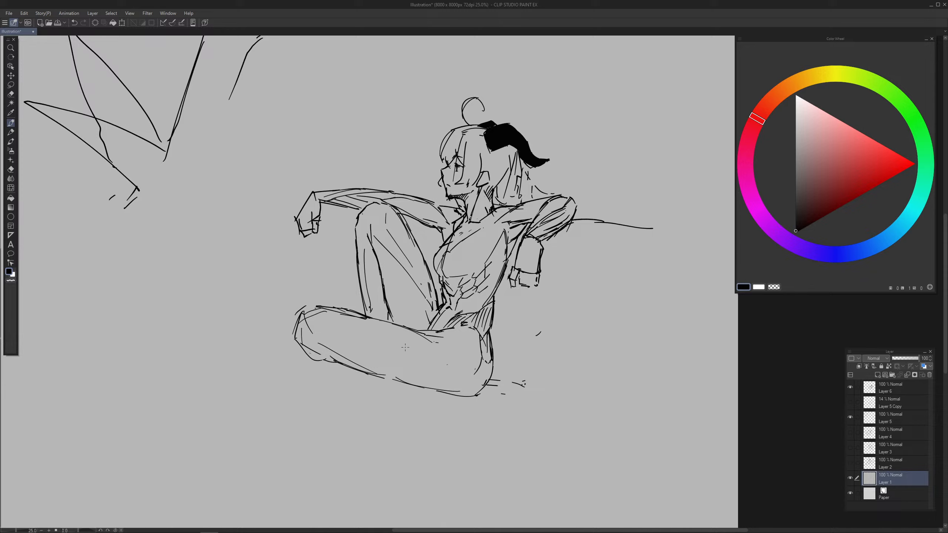
pyautogui.moveTo(480, 266); pyautogui.dragTo(482, 271)
pyautogui.hotkey('ctrl', 'z')
pyautogui.moveTo(485, 174); pyautogui.dragTo(486, 188)
pyautogui.click(912, 162)
pyautogui.moveTo(467, 133)
pyautogui.mouseDown()
pyautogui.moveTo(500, 220)
pyautogui.moveTo(452, 134)
pyautogui.mouseUp()
pyautogui.hotkey('ctrl', 'z')
pyautogui.moveTo(512, 202)
pyautogui.mouseDown()
pyautogui.moveTo(492, 208)
pyautogui.moveTo(523, 206)
pyautogui.mouseUp()
pyautogui.hotkey('ctrl', 'z')
pyautogui.moveTo(547, 255); pyautogui.dragTo(543, 275)
pyautogui.hotkey('ctrl', 'z')
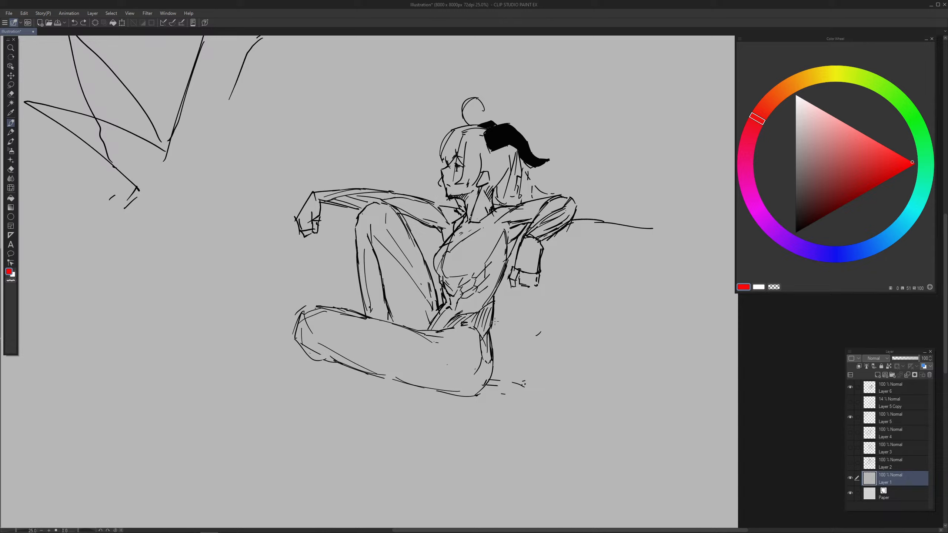
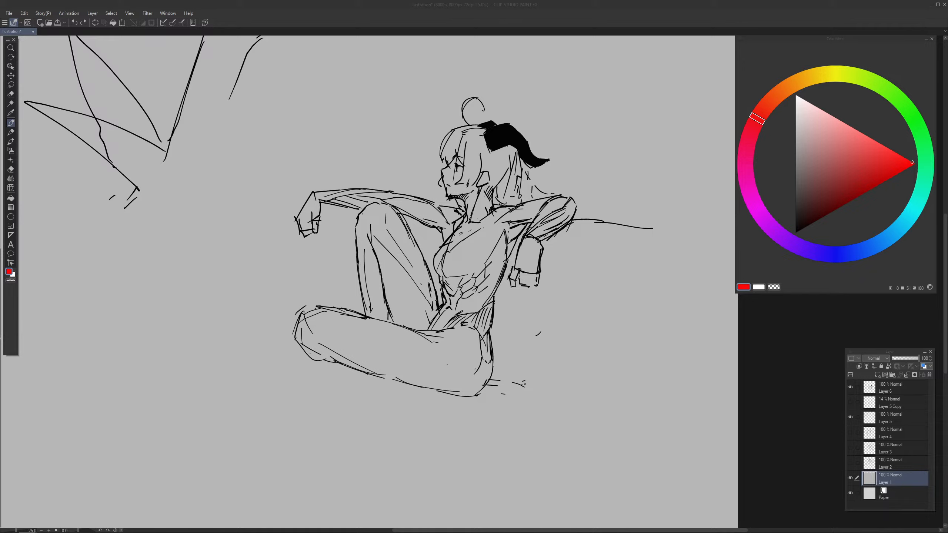
# Step: Hide the Layer 5 sketch and make Layer 6 the active layer
pyautogui.click(850, 482)
pyautogui.click(851, 484)
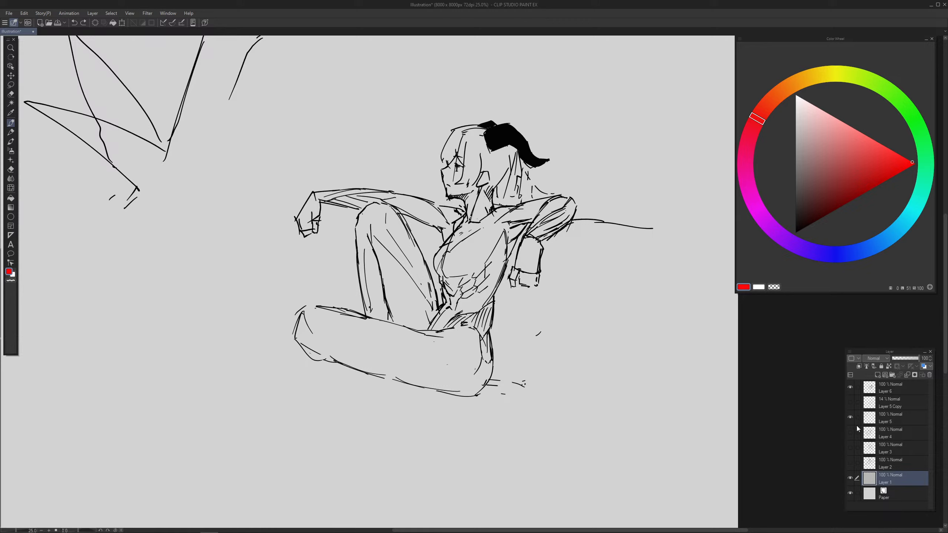
pyautogui.click(851, 417)
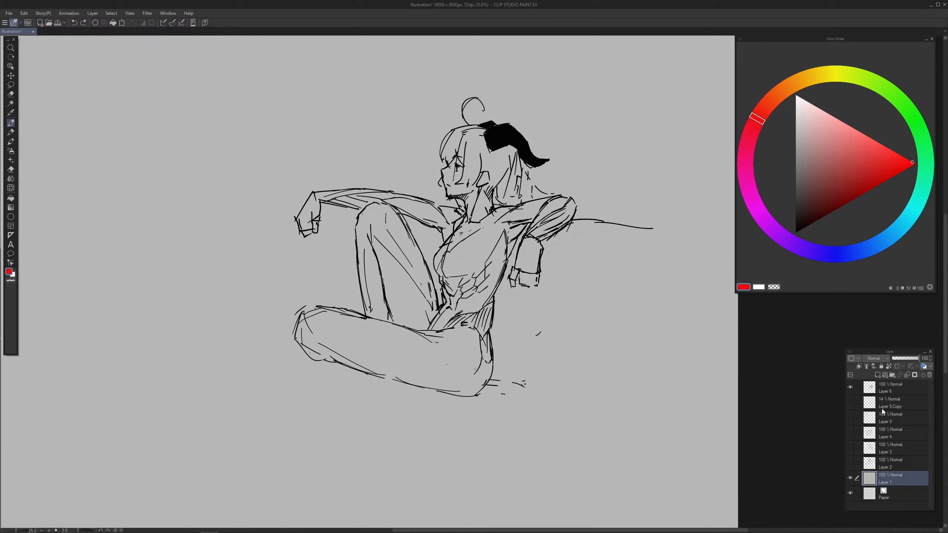
pyautogui.click(888, 390)
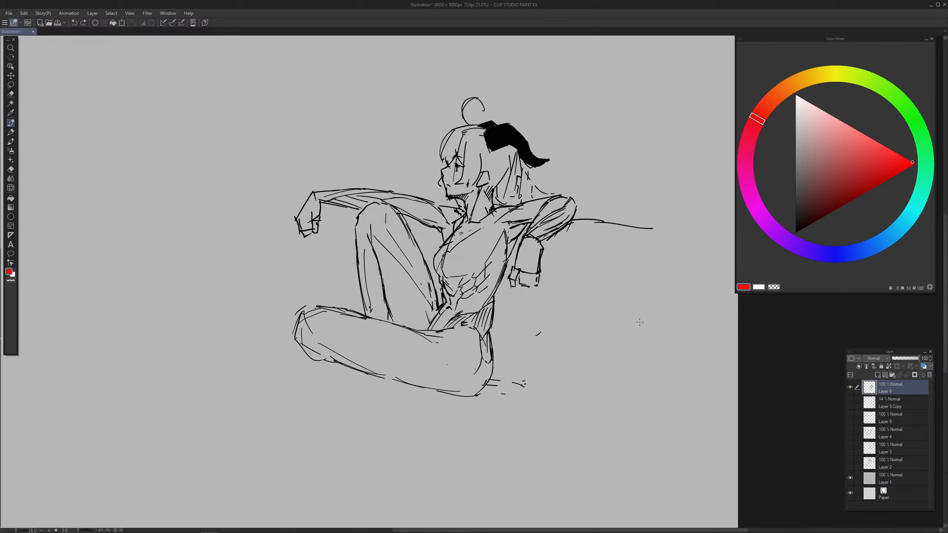
pyautogui.hotkey('ctrl', 't')
pyautogui.hotkey('ctrl', 'z')
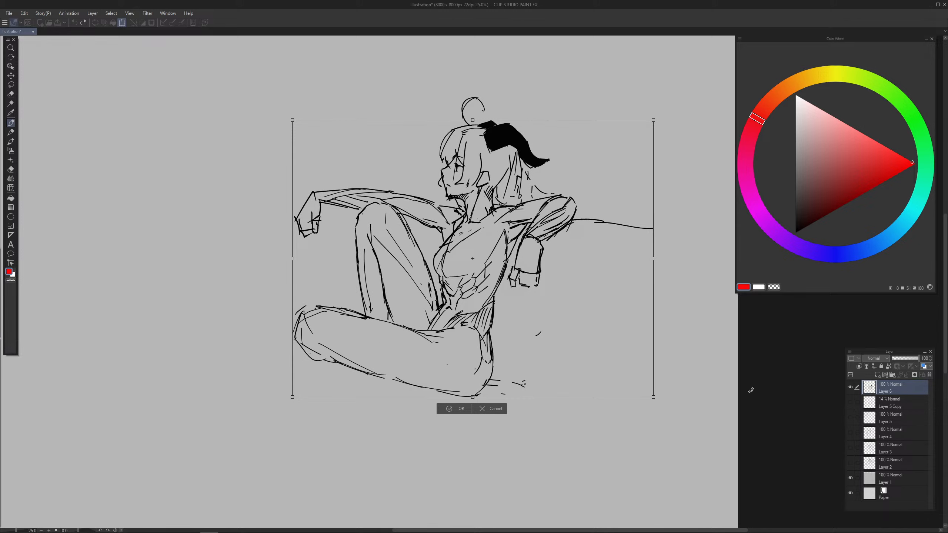
pyautogui.moveTo(354, 128); pyautogui.dragTo(500, 242)
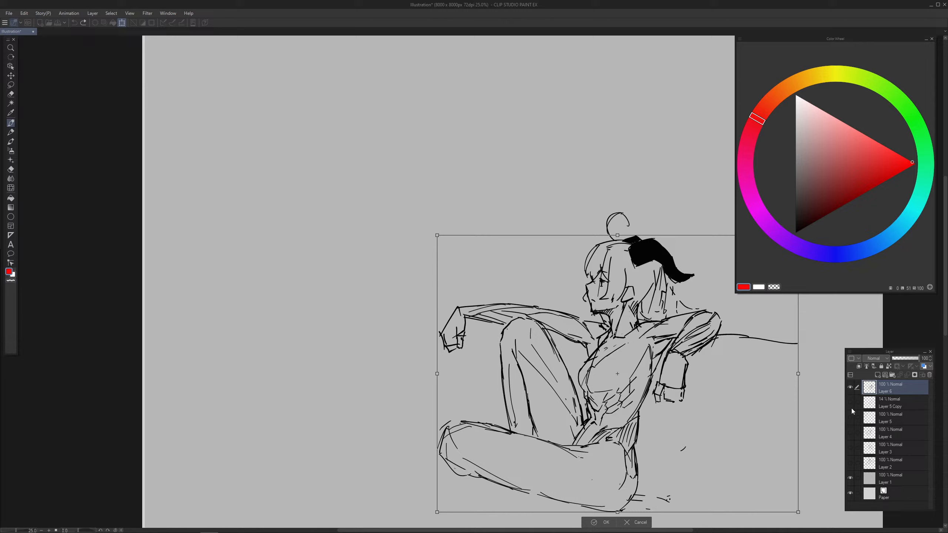
pyautogui.click(877, 375)
pyautogui.press('Return')
pyautogui.click(880, 384)
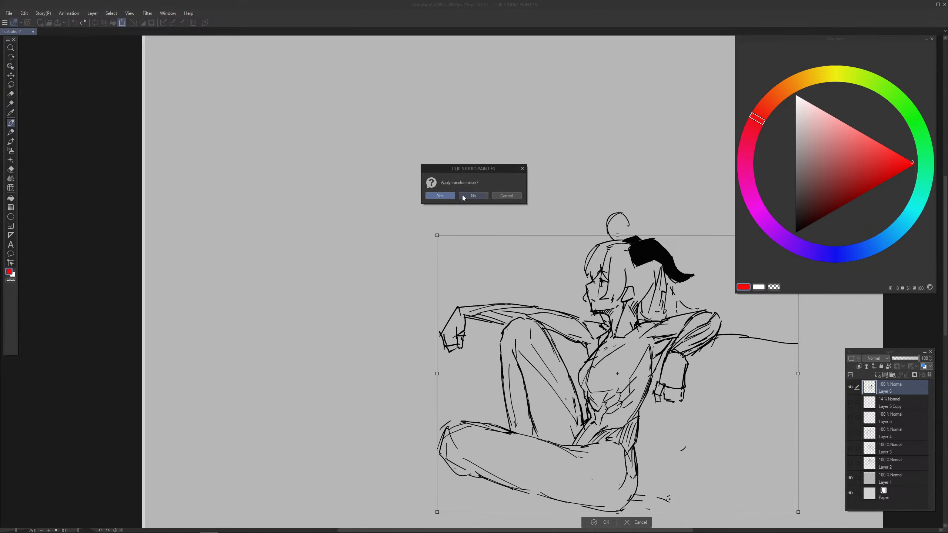
pyautogui.click(463, 196)
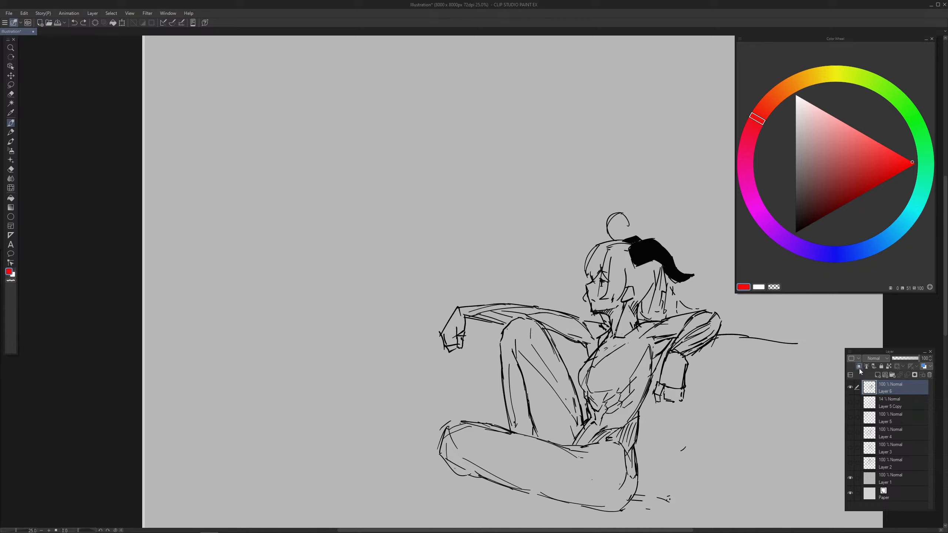
# Step: Add a new layer and draw, in black, a vertical spine line meeting a horizontal pelvis bar with small circles at its ends
pyautogui.click(878, 374)
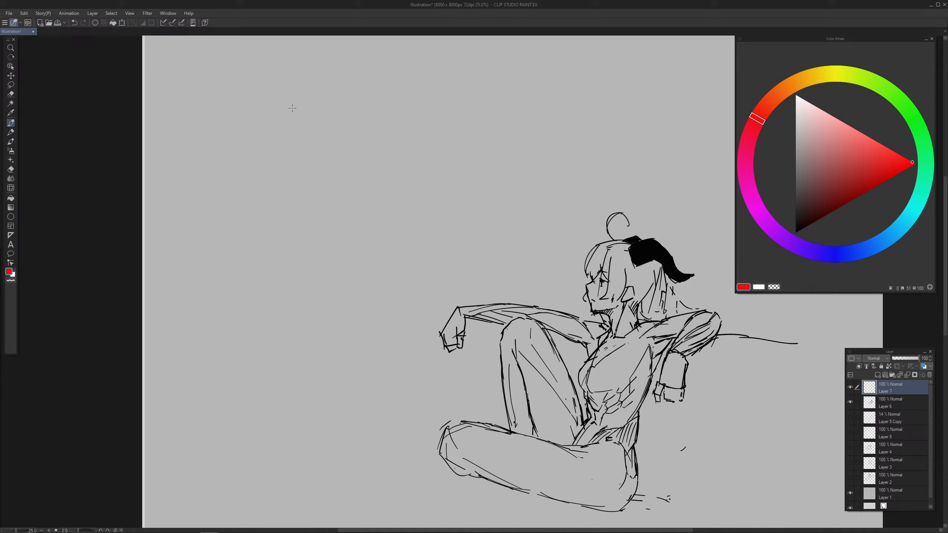
pyautogui.moveTo(290, 113); pyautogui.dragTo(347, 106)
pyautogui.hotkey('ctrl', 'z')
pyautogui.click(796, 232)
pyautogui.moveTo(256, 127); pyautogui.dragTo(332, 128)
pyautogui.moveTo(294, 53)
pyautogui.mouseDown()
pyautogui.moveTo(297, 127)
pyautogui.moveTo(295, 65)
pyautogui.moveTo(297, 128)
pyautogui.moveTo(262, 130)
pyautogui.mouseUp()
pyautogui.hotkey('ctrl', 'z')
pyautogui.moveTo(329, 129); pyautogui.dragTo(334, 127)
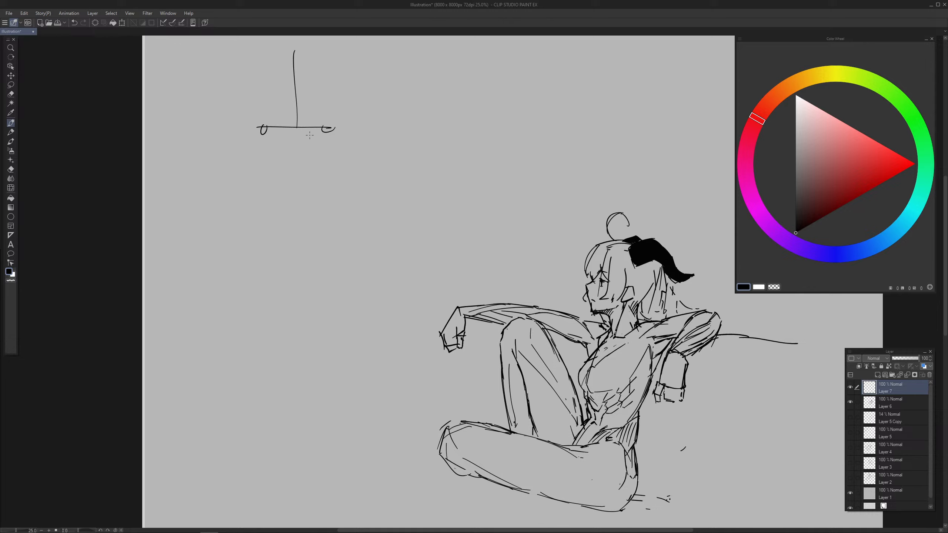
# Step: Draw a bent centre line for each leg below the pelvis bar, running from hip through knee to ankle
pyautogui.moveTo(268, 146); pyautogui.dragTo(281, 270)
pyautogui.moveTo(334, 151); pyautogui.dragTo(311, 395)
pyautogui.moveTo(276, 272)
pyautogui.mouseDown()
pyautogui.moveTo(268, 397)
pyautogui.moveTo(280, 391)
pyautogui.mouseUp()
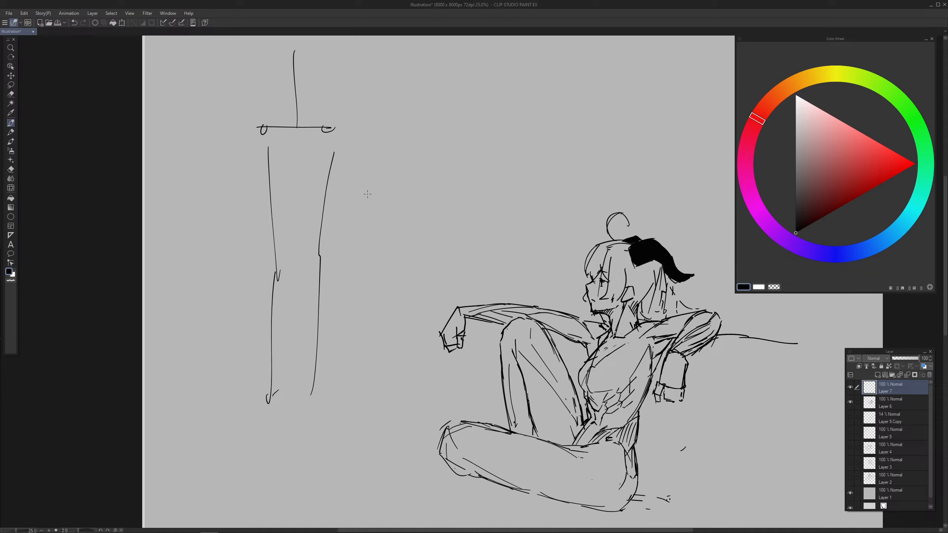
# Step: Sketch the inner and outer contours of the right-hand thigh and mark the knees with small circles
pyautogui.moveTo(300, 150); pyautogui.dragTo(302, 254)
pyautogui.hotkey('ctrl', 'z')
pyautogui.moveTo(293, 152); pyautogui.dragTo(308, 257)
pyautogui.moveTo(348, 157); pyautogui.dragTo(342, 258)
pyautogui.hotkey('ctrl', 'z')
pyautogui.moveTo(352, 167)
pyautogui.mouseDown()
pyautogui.moveTo(339, 269)
pyautogui.moveTo(321, 261)
pyautogui.moveTo(278, 270)
pyautogui.mouseUp()
# Step: Sketch the outer and inner contours of the left-hand thigh down to the knee
pyautogui.moveTo(245, 150); pyautogui.dragTo(267, 277)
pyautogui.hotkey('ctrl', 'z')
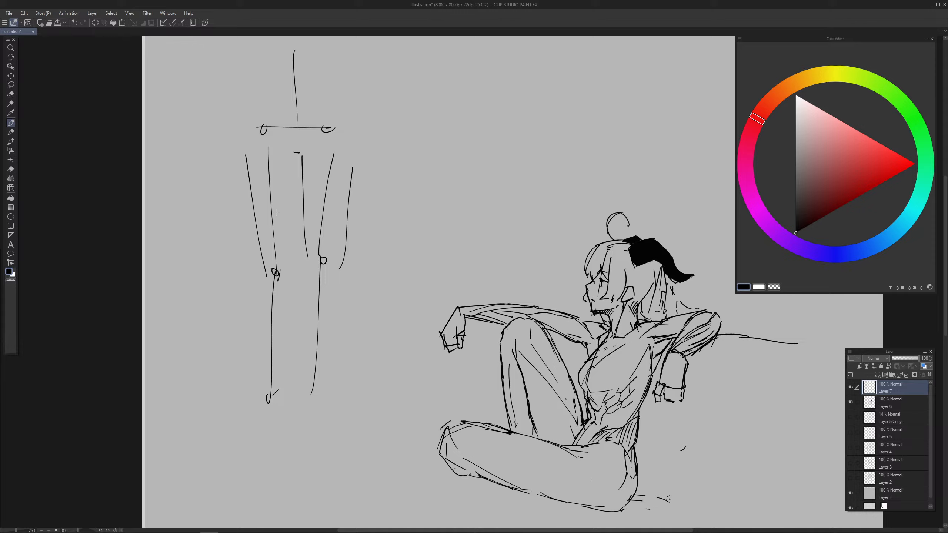
pyautogui.moveTo(294, 156); pyautogui.dragTo(294, 257)
pyautogui.hotkey('ctrl', 'z')
pyautogui.hotkey('ctrl', 'z')
pyautogui.moveTo(293, 152); pyautogui.dragTo(290, 269)
pyautogui.moveTo(246, 154); pyautogui.dragTo(256, 227)
# Step: Outline both lower legs down to the ankles and erase the centre lines running through the legs
pyautogui.moveTo(257, 277); pyautogui.dragTo(264, 399)
pyautogui.hotkey('ctrl', 'z')
pyautogui.moveTo(287, 292); pyautogui.dragTo(278, 399)
pyautogui.moveTo(313, 282); pyautogui.dragTo(298, 406)
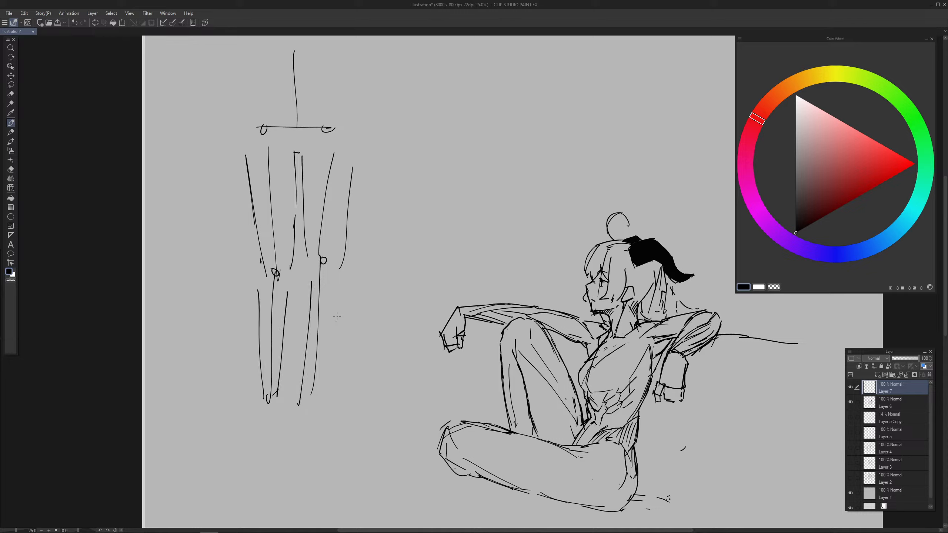
pyautogui.moveTo(338, 292)
pyautogui.mouseDown()
pyautogui.moveTo(321, 386)
pyautogui.moveTo(302, 389)
pyautogui.moveTo(317, 348)
pyautogui.moveTo(334, 152)
pyautogui.mouseUp()
pyautogui.press('e')
pyautogui.moveTo(269, 152)
pyautogui.mouseDown()
pyautogui.moveTo(277, 263)
pyautogui.moveTo(271, 397)
pyautogui.mouseUp()
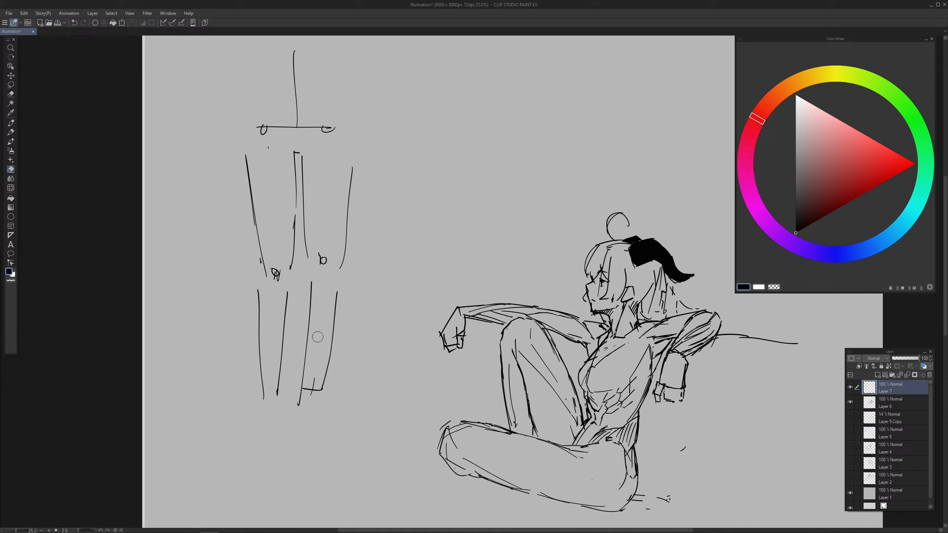
# Step: Erase the knee circles on the standing leg study and sketch short contour lines around both knees
pyautogui.press('p')
pyautogui.moveTo(312, 251)
pyautogui.mouseDown()
pyautogui.moveTo(317, 289)
pyautogui.moveTo(332, 264)
pyautogui.moveTo(326, 279)
pyautogui.moveTo(331, 256)
pyautogui.mouseUp()
pyautogui.hotkey('ctrl', 'z')
pyautogui.press('e')
pyautogui.press('p')
pyautogui.press('e')
pyautogui.moveTo(281, 272)
pyautogui.mouseDown()
pyautogui.moveTo(275, 278)
pyautogui.moveTo(289, 265)
pyautogui.moveTo(273, 276)
pyautogui.moveTo(271, 284)
pyautogui.moveTo(288, 280)
pyautogui.moveTo(276, 286)
pyautogui.mouseUp()
pyautogui.press('p')
pyautogui.hotkey('ctrl', 'z')
pyautogui.hotkey('ctrl', 'z')
pyautogui.hotkey('ctrl', 'z')
pyautogui.scroll(-3, 283, 295)
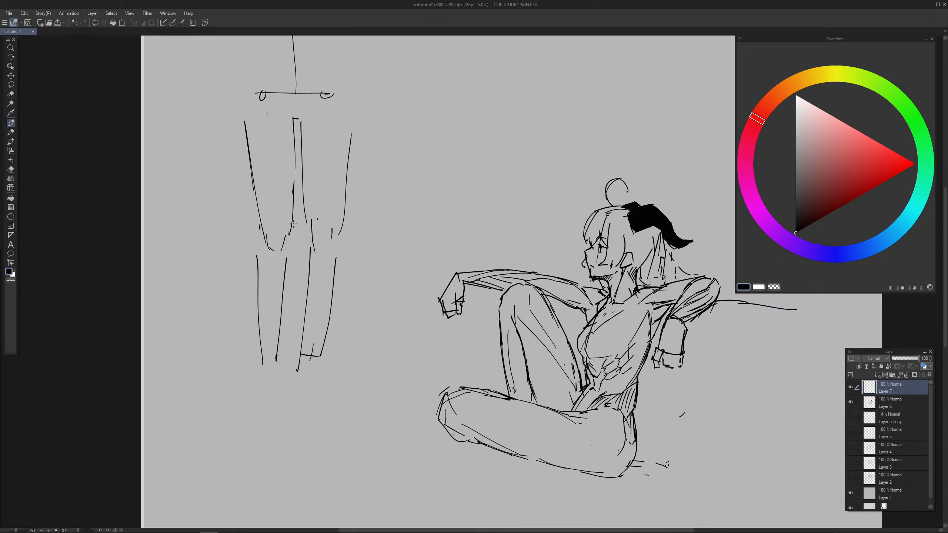
# Step: Connect the left leg's inner knee to the calf and strengthen its outer calf contour
pyautogui.moveTo(297, 214); pyautogui.dragTo(287, 255)
pyautogui.moveTo(262, 226); pyautogui.dragTo(262, 346)
pyautogui.hotkey('ctrl', 'z')
pyautogui.moveTo(258, 292); pyautogui.dragTo(267, 366)
pyautogui.moveTo(232, 252); pyautogui.dragTo(230, 352)
pyautogui.hotkey('ctrl', 'z')
pyautogui.hotkey('ctrl', 'z')
# Step: Draw outward-pointing arrows beside both calves of the leg study
pyautogui.moveTo(241, 279); pyautogui.dragTo(223, 278)
pyautogui.moveTo(231, 275); pyautogui.dragTo(230, 282)
pyautogui.moveTo(350, 286)
pyautogui.mouseDown()
pyautogui.moveTo(359, 286)
pyautogui.moveTo(352, 290)
pyautogui.mouseUp()
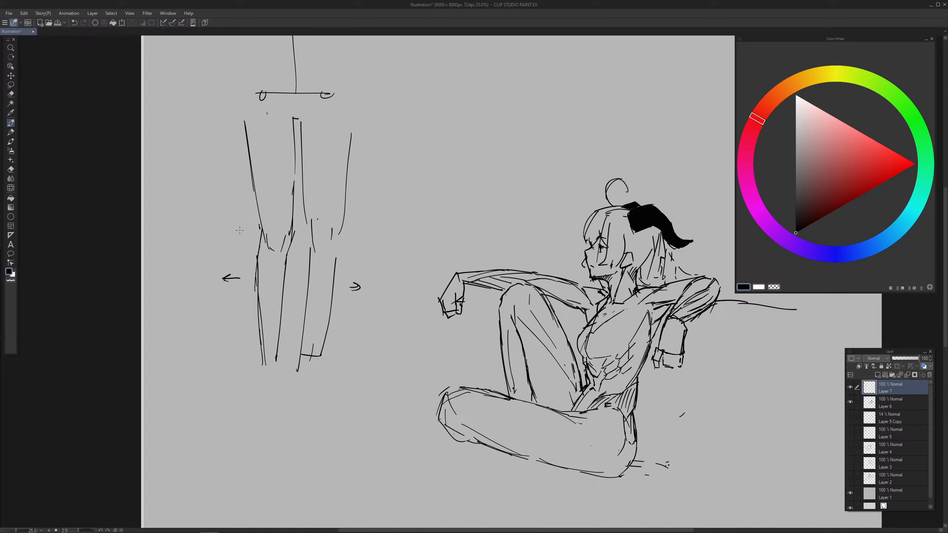
# Step: Draw inward-pointing arrows beside both knees and erase the arrow beside the right calf
pyautogui.moveTo(232, 230); pyautogui.dragTo(246, 229)
pyautogui.moveTo(243, 226); pyautogui.dragTo(244, 232)
pyautogui.moveTo(358, 235); pyautogui.dragTo(361, 242)
pyautogui.moveTo(372, 237); pyautogui.dragTo(353, 238)
pyautogui.press('e')
pyautogui.moveTo(351, 285); pyautogui.dragTo(360, 290)
pyautogui.press('o')
pyautogui.click(352, 285)
pyautogui.press('p')
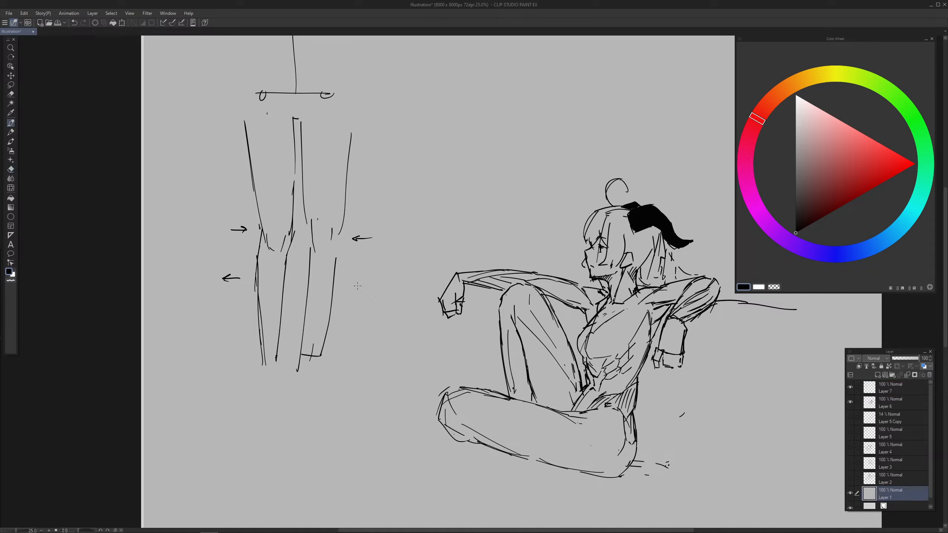
pyautogui.moveTo(354, 289); pyautogui.dragTo(365, 288)
pyautogui.press('e')
pyautogui.moveTo(346, 239); pyautogui.dragTo(372, 238)
pyautogui.hotkey('ctrl', 'z')
pyautogui.hotkey('ctrl', 'z')
pyautogui.click(873, 391)
pyautogui.press('p')
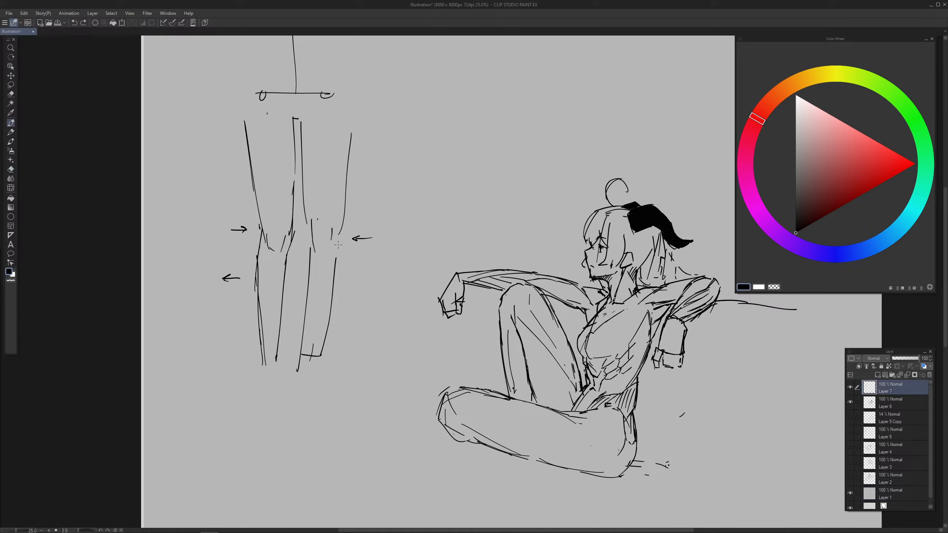
# Step: Redraw the right leg's outer calf contour from the knee to below the ankle with a fuller curve
pyautogui.moveTo(337, 239); pyautogui.dragTo(337, 309)
pyautogui.hotkey('ctrl', 'z')
pyautogui.moveTo(337, 239)
pyautogui.mouseDown()
pyautogui.moveTo(338, 285)
pyautogui.moveTo(339, 278)
pyautogui.moveTo(305, 384)
pyautogui.mouseUp()
pyautogui.hotkey('ctrl', 'z')
pyautogui.moveTo(339, 290); pyautogui.dragTo(317, 386)
# Step: Erase and redraw the right calf's inner contour, and close off both legs at the ankles
pyautogui.press('e')
pyautogui.moveTo(313, 245); pyautogui.dragTo(297, 371)
pyautogui.press('o')
pyautogui.press('p')
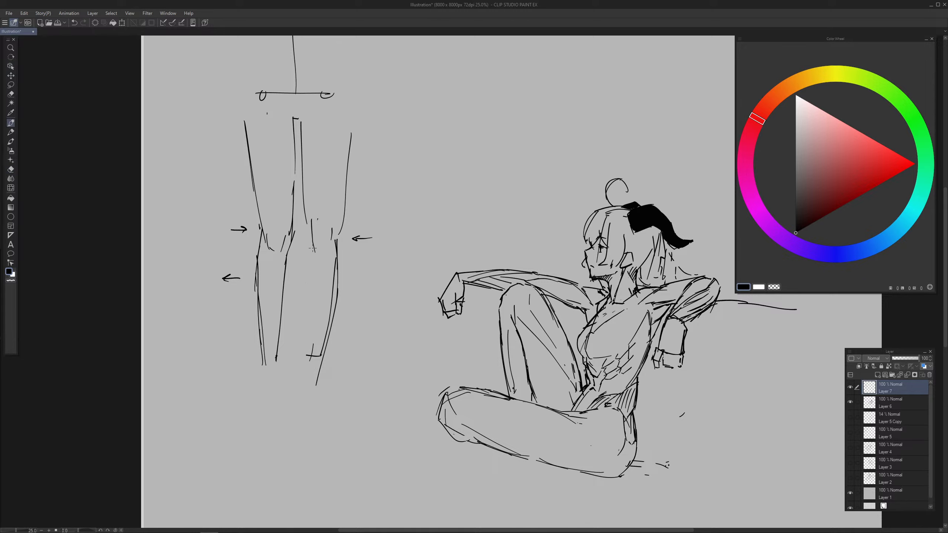
pyautogui.moveTo(313, 243)
pyautogui.mouseDown()
pyautogui.moveTo(304, 389)
pyautogui.moveTo(318, 373)
pyautogui.mouseUp()
pyautogui.moveTo(261, 358); pyautogui.dragTo(278, 356)
# Step: Erase the horizontal hip line and its joint circles above the thighs
pyautogui.moveTo(324, 126); pyautogui.dragTo(324, 143)
pyautogui.press('e')
pyautogui.moveTo(336, 111)
pyautogui.mouseDown()
pyautogui.moveTo(256, 108)
pyautogui.moveTo(296, 79)
pyautogui.moveTo(243, 139)
pyautogui.mouseUp()
pyautogui.press('p')
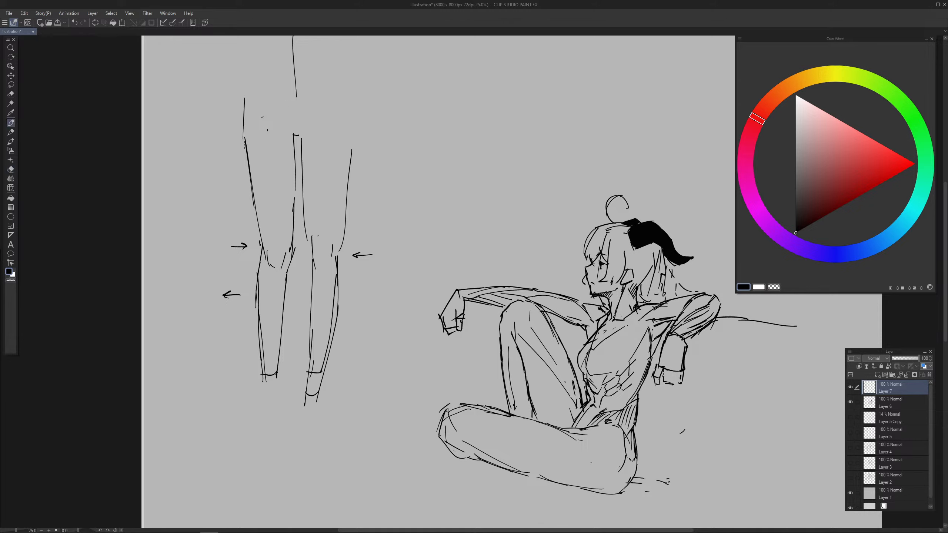
# Step: Sketch the waist sides and hip contours above the legs with a tilted line across the waist
pyautogui.moveTo(255, 52)
pyautogui.mouseDown()
pyautogui.moveTo(256, 89)
pyautogui.moveTo(255, 80)
pyautogui.moveTo(342, 77)
pyautogui.moveTo(257, 82)
pyautogui.moveTo(257, 71)
pyautogui.moveTo(327, 60)
pyautogui.mouseUp()
pyautogui.moveTo(338, 39); pyautogui.dragTo(335, 88)
pyautogui.hotkey('ctrl', 'z')
pyautogui.moveTo(331, 43); pyautogui.dragTo(342, 88)
pyautogui.hotkey('ctrl', 'z')
pyautogui.moveTo(335, 45); pyautogui.dragTo(347, 100)
pyautogui.moveTo(348, 90); pyautogui.dragTo(358, 137)
pyautogui.moveTo(259, 70); pyautogui.dragTo(244, 123)
pyautogui.hotkey('ctrl', 'z')
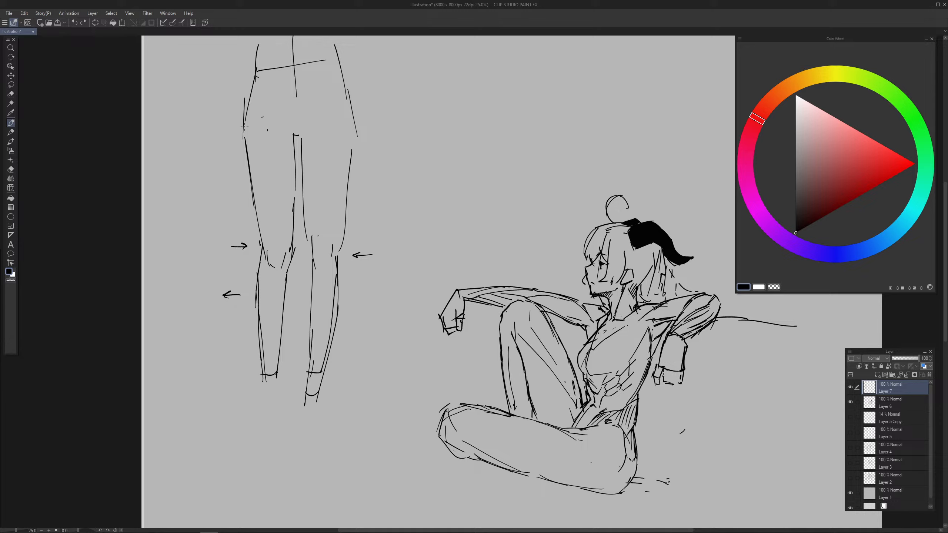
# Step: Try a slanted guideline across the hips with matching hip contours on both sides
pyautogui.hotkey('ctrl', 'z')
pyautogui.moveTo(341, 74); pyautogui.dragTo(351, 116)
pyautogui.moveTo(231, 82); pyautogui.dragTo(373, 106)
pyautogui.moveTo(257, 71)
pyautogui.mouseDown()
pyautogui.moveTo(325, 60)
pyautogui.moveTo(293, 47)
pyautogui.moveTo(249, 72)
pyautogui.moveTo(243, 106)
pyautogui.mouseUp()
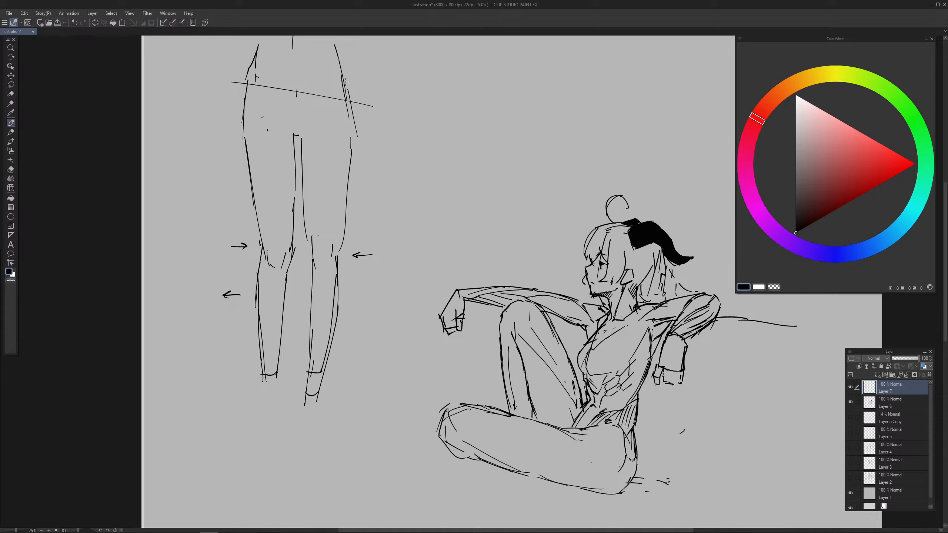
# Step: Undo the last hip strokes, redraw the hip sides, and erase the slanted guideline across the pelvis
pyautogui.moveTo(342, 68); pyautogui.dragTo(346, 85)
pyautogui.hotkey('ctrl', 'z')
pyautogui.hotkey('ctrl', 'z')
pyautogui.hotkey('ctrl', 'z')
pyautogui.hotkey('ctrl', 'z')
pyautogui.moveTo(257, 54); pyautogui.dragTo(246, 87)
pyautogui.moveTo(250, 83); pyautogui.dragTo(244, 104)
pyautogui.moveTo(341, 64); pyautogui.dragTo(349, 92)
pyautogui.press('e')
pyautogui.moveTo(239, 81)
pyautogui.mouseDown()
pyautogui.moveTo(358, 93)
pyautogui.moveTo(345, 79)
pyautogui.mouseUp()
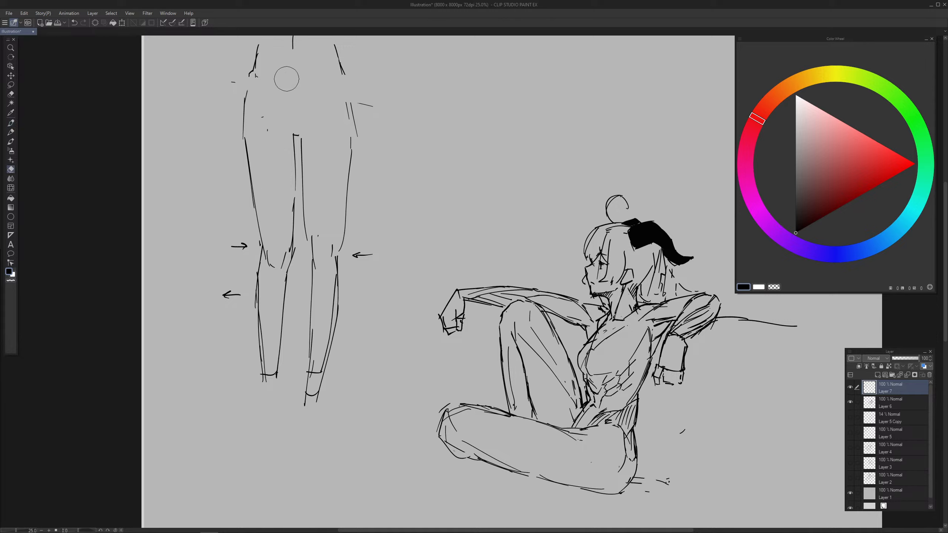
# Step: Sketch a short flared skirt over the hips with a waistband, slanted sides and a hem
pyautogui.press('p')
pyautogui.moveTo(255, 76)
pyautogui.mouseDown()
pyautogui.moveTo(338, 81)
pyautogui.moveTo(324, 82)
pyautogui.mouseUp()
pyautogui.moveTo(291, 83); pyautogui.dragTo(307, 82)
pyautogui.moveTo(249, 73)
pyautogui.mouseDown()
pyautogui.moveTo(230, 145)
pyautogui.moveTo(285, 153)
pyautogui.moveTo(364, 140)
pyautogui.mouseUp()
pyautogui.moveTo(354, 72); pyautogui.dragTo(377, 157)
pyautogui.moveTo(360, 147); pyautogui.dragTo(370, 151)
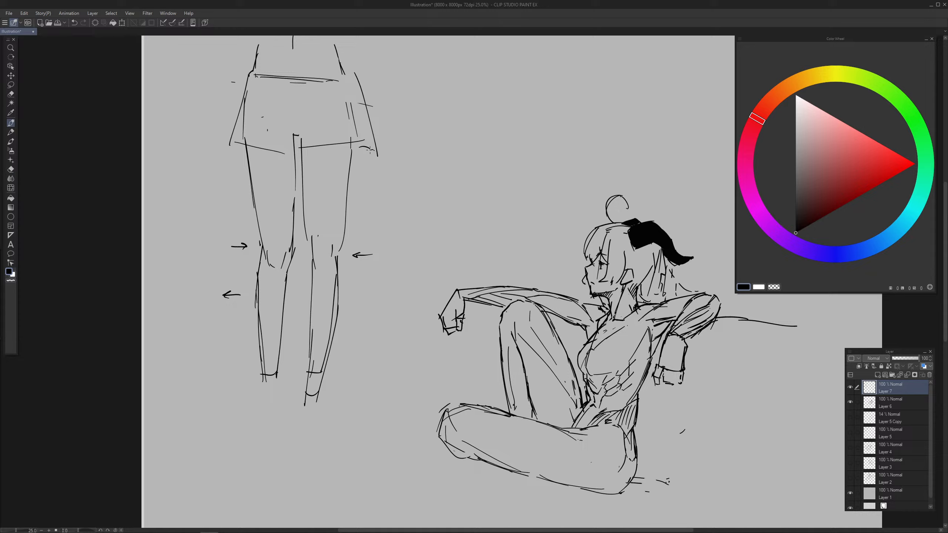
pyautogui.moveTo(250, 74); pyautogui.dragTo(228, 147)
# Step: Add pleat lines and small folds along the front of the skirt
pyautogui.moveTo(285, 94); pyautogui.dragTo(273, 151)
pyautogui.moveTo(286, 100); pyautogui.dragTo(287, 149)
pyautogui.moveTo(283, 147); pyautogui.dragTo(292, 148)
pyautogui.moveTo(310, 100); pyautogui.dragTo(313, 148)
pyautogui.moveTo(314, 137); pyautogui.dragTo(318, 137)
pyautogui.moveTo(355, 104); pyautogui.dragTo(361, 114)
# Step: Redraw the skirt's right side closer to the hip and erase the wide flared edge
pyautogui.moveTo(339, 68); pyautogui.dragTo(363, 124)
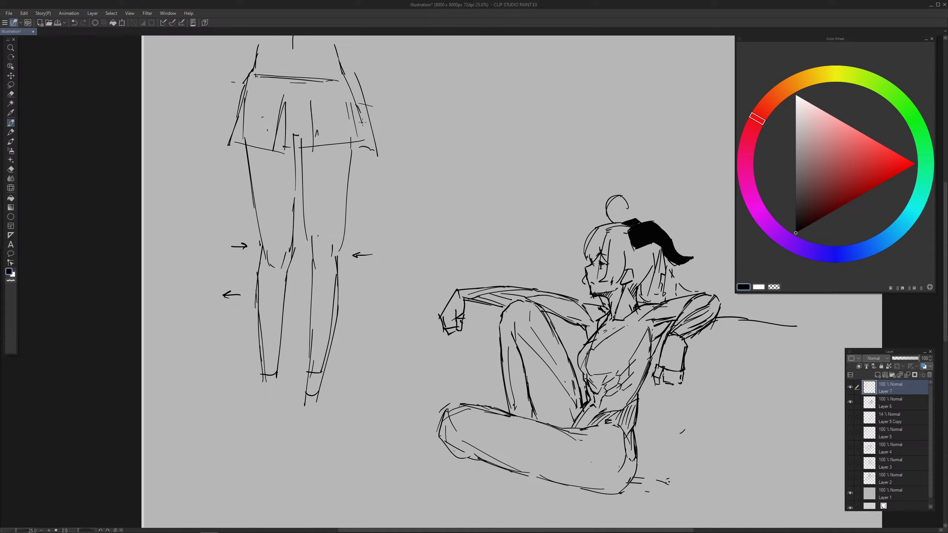
pyautogui.press('e')
pyautogui.moveTo(356, 81)
pyautogui.mouseDown()
pyautogui.moveTo(349, 75)
pyautogui.moveTo(363, 103)
pyautogui.mouseUp()
pyautogui.press('p')
pyautogui.moveTo(364, 107); pyautogui.dragTo(364, 118)
pyautogui.press('e')
pyautogui.press('p')
# Step: Redraw the right thigh's outer contour from the skirt hem down to the knee
pyautogui.moveTo(352, 129); pyautogui.dragTo(340, 246)
pyautogui.hotkey('ctrl', 'z')
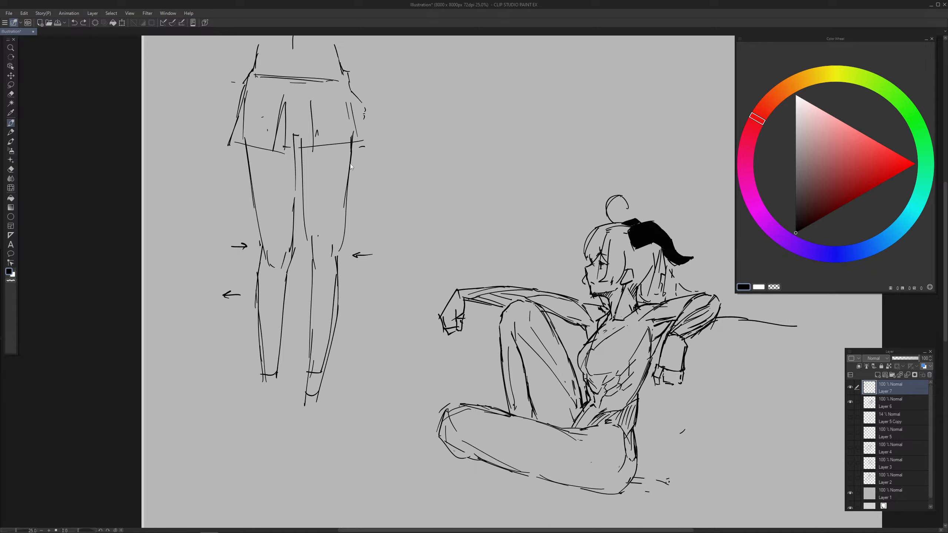
pyautogui.hotkey('ctrl', 'z')
pyautogui.moveTo(351, 132); pyautogui.dragTo(338, 225)
pyautogui.moveTo(349, 190); pyautogui.dragTo(337, 241)
pyautogui.hotkey('ctrl', 'z')
pyautogui.moveTo(353, 143); pyautogui.dragTo(337, 259)
pyautogui.press('e')
pyautogui.press('p')
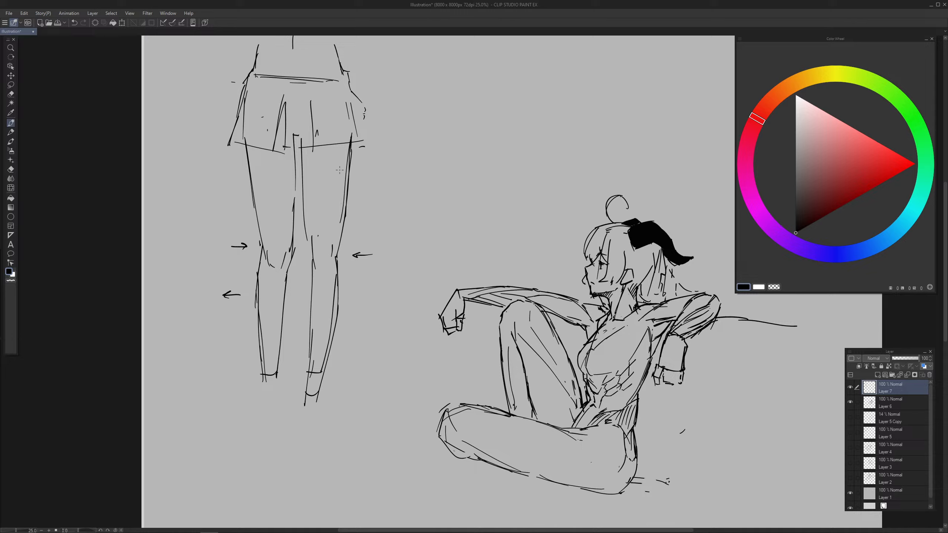
# Step: Redraw the right thigh's inner contour so it runs into the knee
pyautogui.moveTo(309, 238); pyautogui.dragTo(310, 250)
pyautogui.moveTo(302, 146); pyautogui.dragTo(311, 244)
pyautogui.hotkey('ctrl', 'z')
pyautogui.moveTo(308, 193); pyautogui.dragTo(313, 242)
# Step: Erase and redraw the left thigh's inner contour down to the knee
pyautogui.press('e')
pyautogui.moveTo(293, 139); pyautogui.dragTo(293, 202)
pyautogui.press('p')
pyautogui.moveTo(294, 137); pyautogui.dragTo(293, 191)
pyautogui.hotkey('ctrl', 'z')
pyautogui.press('e')
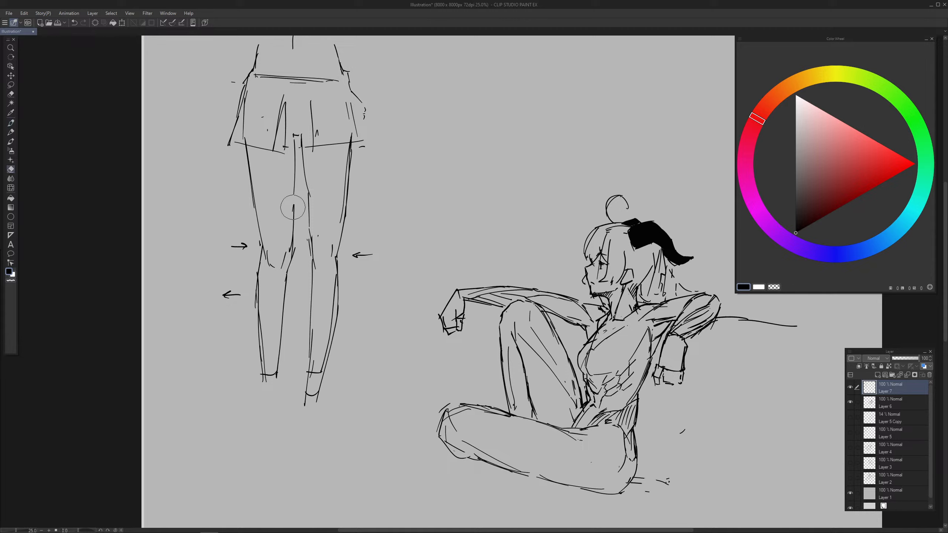
pyautogui.moveTo(291, 258)
pyautogui.mouseDown()
pyautogui.moveTo(292, 212)
pyautogui.moveTo(295, 247)
pyautogui.mouseUp()
pyautogui.press('p')
# Step: Replace the right thigh's outer contour with a straighter line and reinforce the left thigh's outer contour
pyautogui.press('e')
pyautogui.moveTo(313, 200)
pyautogui.mouseDown()
pyautogui.moveTo(310, 183)
pyautogui.moveTo(309, 200)
pyautogui.mouseUp()
pyautogui.press('p')
pyautogui.press('e')
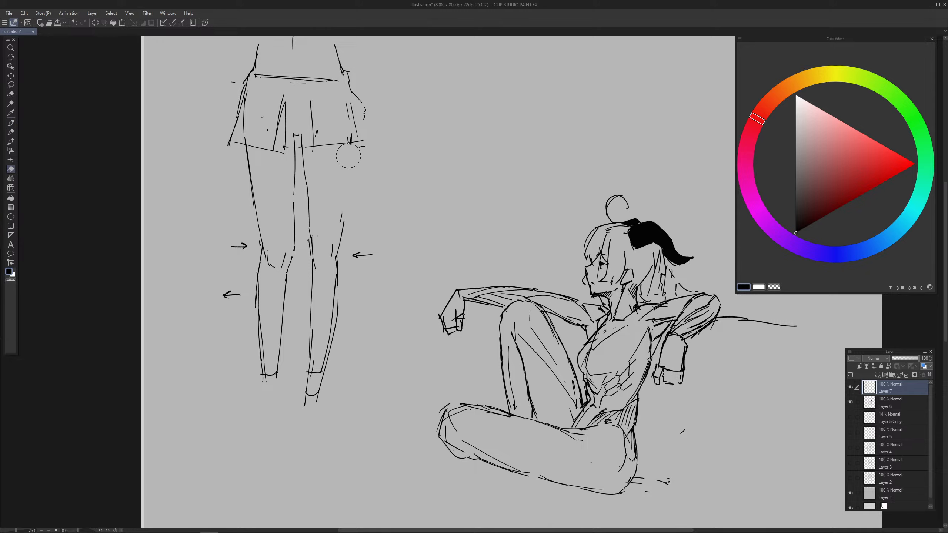
pyautogui.press('p')
pyautogui.moveTo(348, 141); pyautogui.dragTo(340, 223)
pyautogui.moveTo(248, 140); pyautogui.dragTo(264, 246)
pyautogui.hotkey('ctrl', 'z')
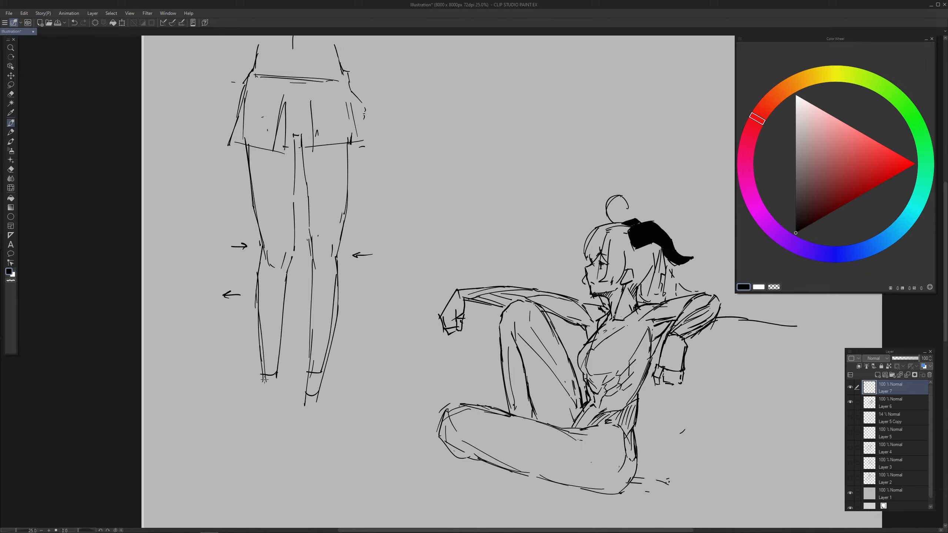
# Step: Sketch the left foot as a simple wedge below the ankle
pyautogui.moveTo(264, 379)
pyautogui.mouseDown()
pyautogui.moveTo(277, 377)
pyautogui.moveTo(280, 411)
pyautogui.mouseUp()
pyautogui.moveTo(265, 372); pyautogui.dragTo(258, 403)
pyautogui.moveTo(278, 371)
pyautogui.mouseDown()
pyautogui.moveTo(284, 414)
pyautogui.moveTo(259, 413)
pyautogui.mouseUp()
# Step: Sketch the right foot as a boxy shape below the ankle
pyautogui.moveTo(310, 368)
pyautogui.mouseDown()
pyautogui.moveTo(304, 404)
pyautogui.moveTo(323, 372)
pyautogui.mouseUp()
pyautogui.hotkey('ctrl', 'z')
pyautogui.hotkey('ctrl', 'z')
pyautogui.moveTo(326, 363)
pyautogui.mouseDown()
pyautogui.moveTo(323, 386)
pyautogui.moveTo(306, 370)
pyautogui.mouseUp()
pyautogui.hotkey('ctrl', 'z')
pyautogui.moveTo(306, 370)
pyautogui.mouseDown()
pyautogui.moveTo(297, 415)
pyautogui.moveTo(323, 415)
pyautogui.mouseUp()
pyautogui.moveTo(325, 380); pyautogui.dragTo(323, 415)
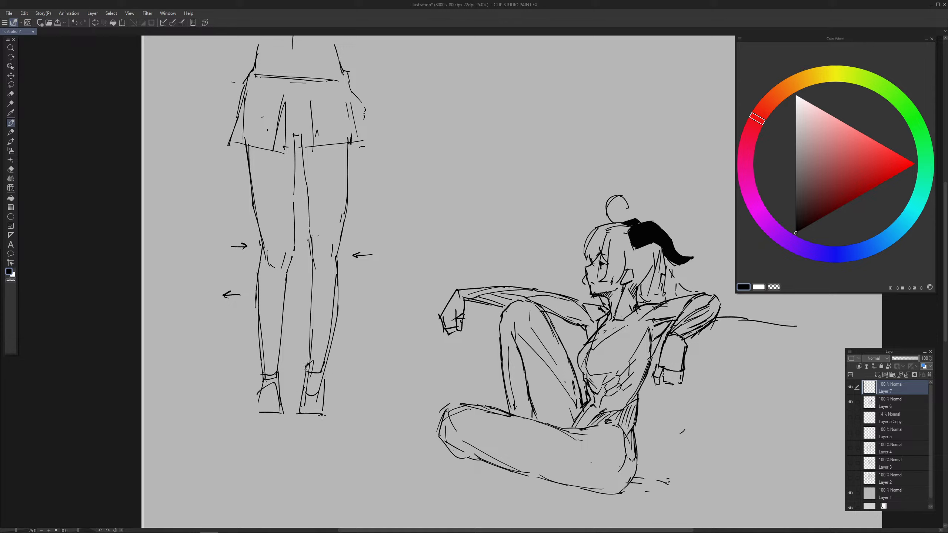
# Step: Erase the right foot's first sketch except for its outer side
pyautogui.press('e')
pyautogui.moveTo(316, 370)
pyautogui.mouseDown()
pyautogui.moveTo(310, 402)
pyautogui.moveTo(320, 408)
pyautogui.mouseUp()
pyautogui.press('p')
pyautogui.moveTo(301, 414); pyautogui.dragTo(319, 416)
pyautogui.press('e')
pyautogui.moveTo(309, 369); pyautogui.dragTo(309, 413)
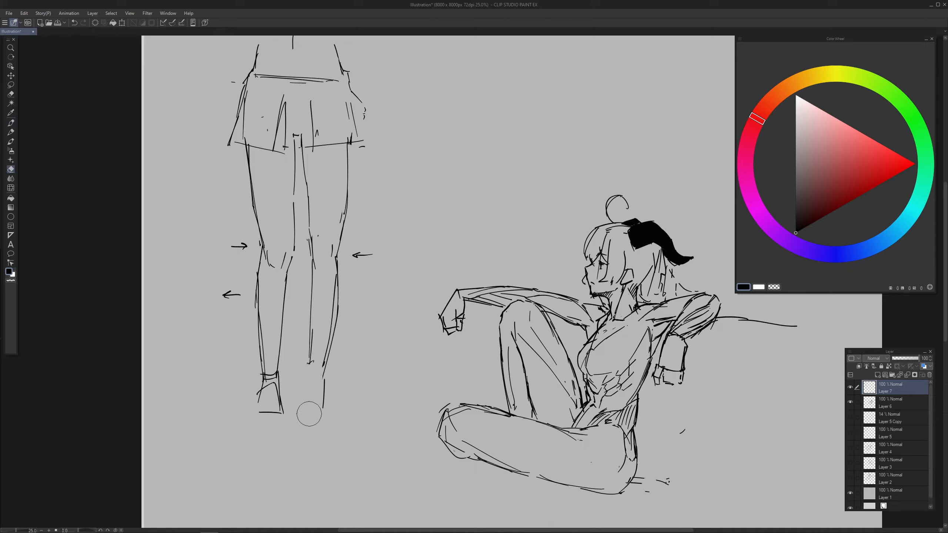
# Step: Redraw the right foot's inner contour, sole and outer side below the ankle
pyautogui.press('p')
pyautogui.moveTo(313, 354)
pyautogui.mouseDown()
pyautogui.moveTo(303, 409)
pyautogui.moveTo(319, 416)
pyautogui.moveTo(309, 422)
pyautogui.moveTo(328, 414)
pyautogui.mouseUp()
pyautogui.hotkey('ctrl', 'z')
pyautogui.hotkey('ctrl', 'z')
pyautogui.moveTo(330, 376); pyautogui.dragTo(330, 412)
# Step: Try erasing and reshaping the left foot, and undo the recent foot strokes
pyautogui.press('e')
pyautogui.moveTo(259, 377)
pyautogui.mouseDown()
pyautogui.moveTo(282, 406)
pyautogui.moveTo(261, 402)
pyautogui.mouseUp()
pyautogui.press('p')
pyautogui.moveTo(277, 379)
pyautogui.mouseDown()
pyautogui.moveTo(279, 402)
pyautogui.moveTo(260, 407)
pyautogui.moveTo(285, 420)
pyautogui.mouseUp()
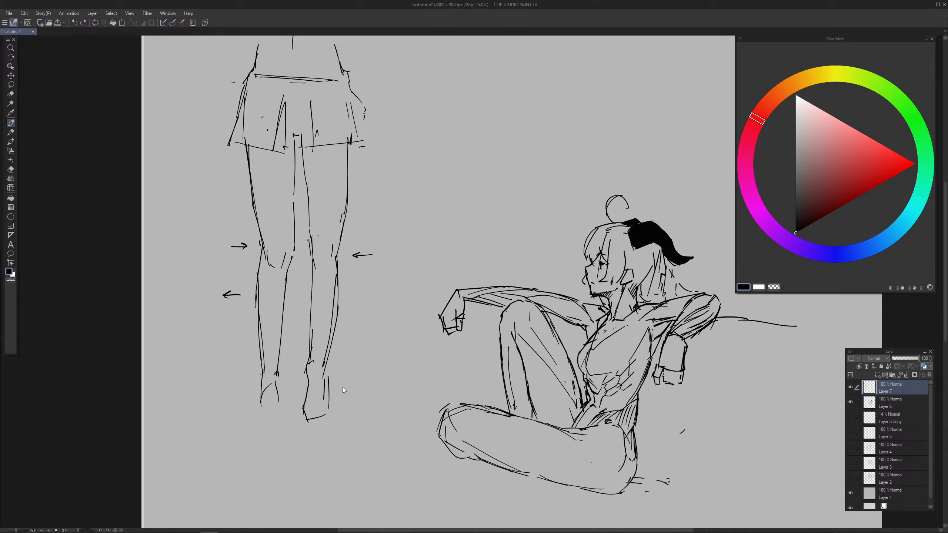
pyautogui.hotkey('ctrl', 'z')
pyautogui.hotkey('ctrl', 'z')
pyautogui.hotkey('ctrl', 'z')
pyautogui.hotkey('ctrl', 'z')
pyautogui.hotkey('ctrl', 'z')
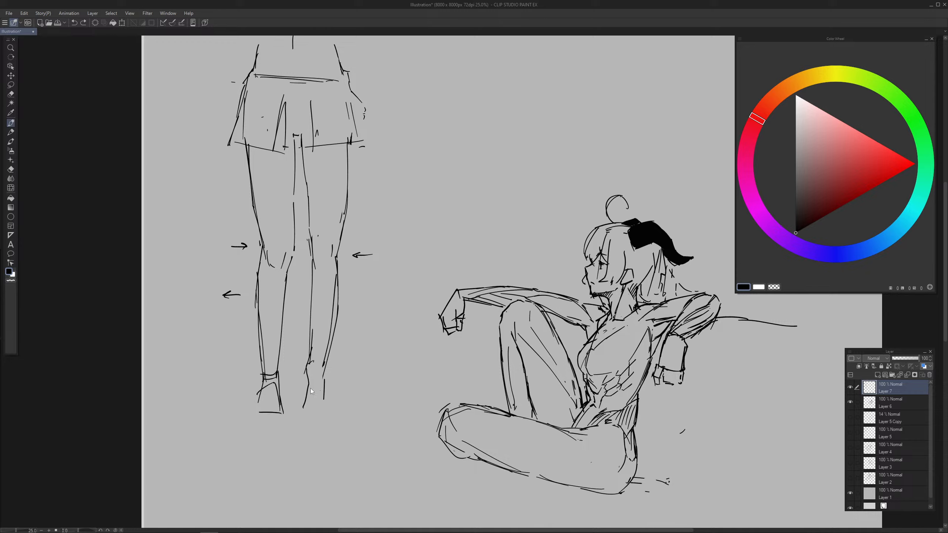
# Step: Complete the right foot with a new heel, flat sole and outer side
pyautogui.moveTo(309, 359)
pyautogui.mouseDown()
pyautogui.moveTo(304, 408)
pyautogui.moveTo(324, 409)
pyautogui.mouseUp()
pyautogui.moveTo(327, 375); pyautogui.dragTo(327, 417)
pyautogui.moveTo(377, 393); pyautogui.dragTo(371, 400)
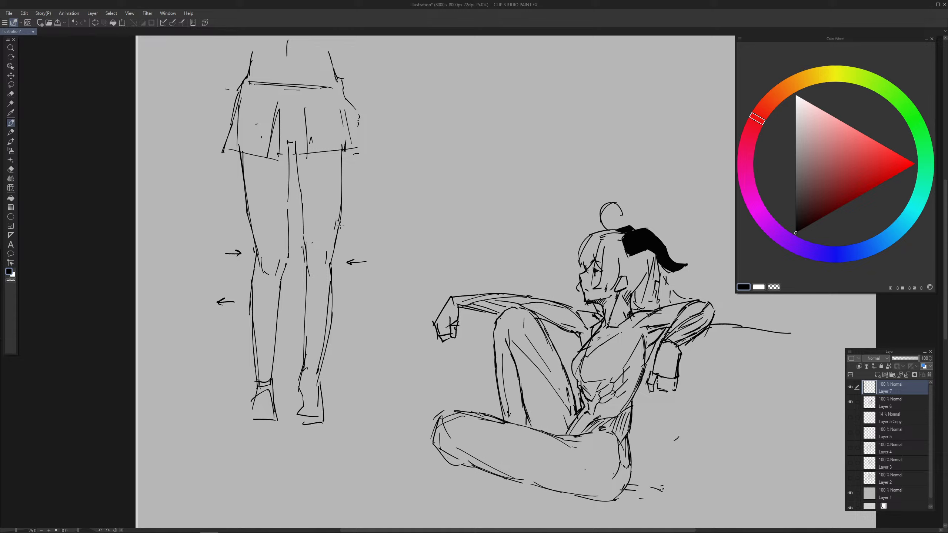
# Step: Erase and redraw the right leg's outer contour from the thigh down to the knee
pyautogui.press('e')
pyautogui.moveTo(344, 207); pyautogui.dragTo(335, 255)
pyautogui.press('p')
pyautogui.moveTo(341, 198); pyautogui.dragTo(335, 234)
pyautogui.hotkey('ctrl', 'z')
pyautogui.moveTo(341, 196); pyautogui.dragTo(326, 371)
# Step: Erase the right leg's outer calf and foot lines and redraw the calf contour down to the ankle
pyautogui.press('e')
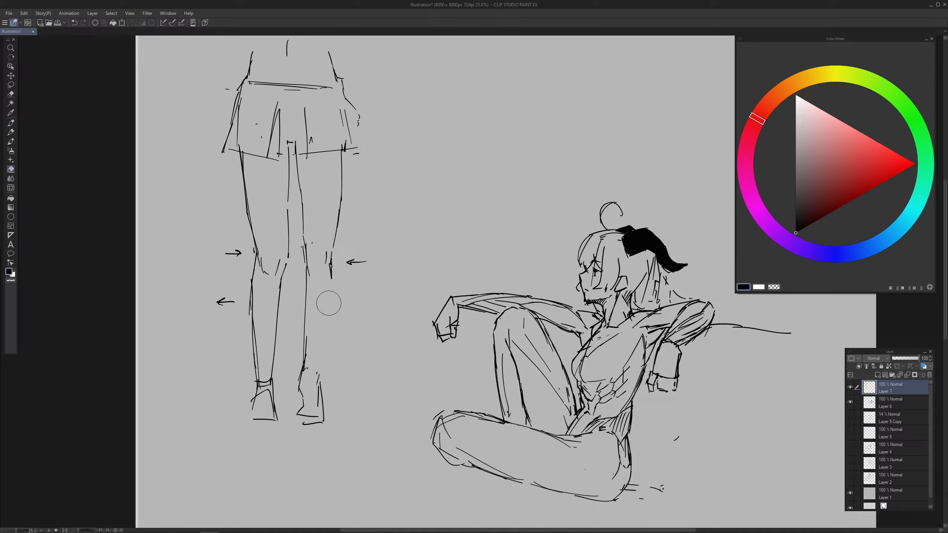
pyautogui.press('p')
pyautogui.moveTo(330, 270); pyautogui.dragTo(321, 384)
pyautogui.hotkey('ctrl', 'z')
pyautogui.moveTo(333, 314)
pyautogui.mouseDown()
pyautogui.moveTo(303, 397)
pyautogui.moveTo(307, 421)
pyautogui.moveTo(322, 353)
pyautogui.moveTo(305, 373)
pyautogui.moveTo(311, 344)
pyautogui.moveTo(314, 372)
pyautogui.moveTo(300, 381)
pyautogui.moveTo(297, 412)
pyautogui.moveTo(327, 419)
pyautogui.mouseUp()
pyautogui.press('e')
pyautogui.press('p')
pyautogui.hotkey('ctrl', 'z')
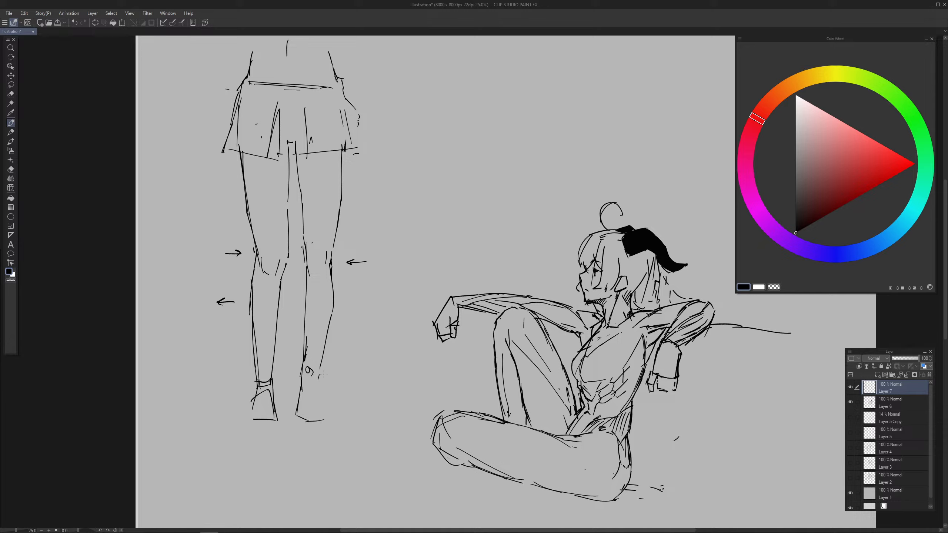
# Step: Erase the right lower leg and foot and curve the lower edge of the right knee
pyautogui.press('e')
pyautogui.moveTo(312, 339)
pyautogui.mouseDown()
pyautogui.moveTo(309, 422)
pyautogui.moveTo(333, 365)
pyautogui.moveTo(317, 317)
pyautogui.moveTo(334, 299)
pyautogui.moveTo(311, 273)
pyautogui.moveTo(324, 268)
pyautogui.moveTo(310, 284)
pyautogui.mouseUp()
pyautogui.press('p')
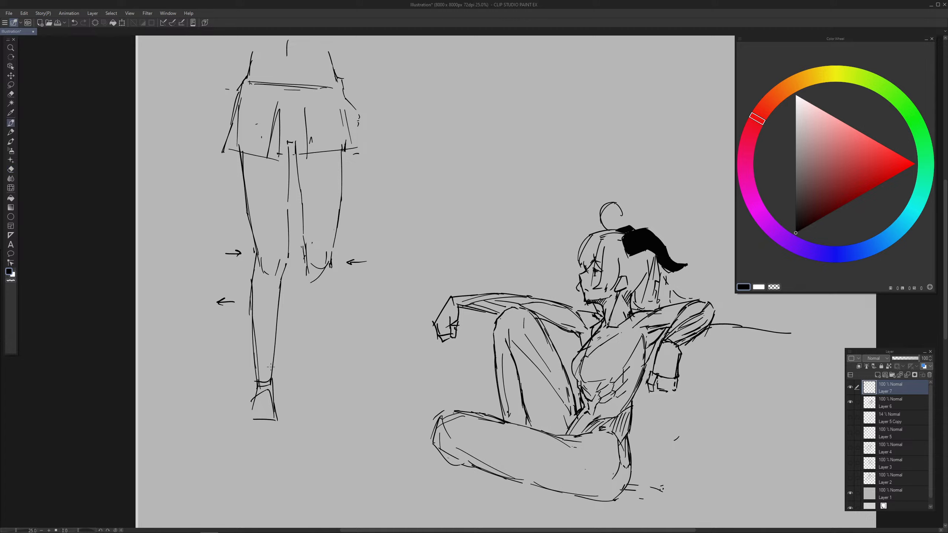
# Step: Lasso the left lower leg with its foot and transform it so the foot swings inward
pyautogui.press('m')
pyautogui.moveTo(255, 260)
pyautogui.mouseDown()
pyautogui.moveTo(240, 398)
pyautogui.moveTo(288, 407)
pyautogui.moveTo(295, 286)
pyautogui.moveTo(289, 265)
pyautogui.moveTo(261, 258)
pyautogui.mouseUp()
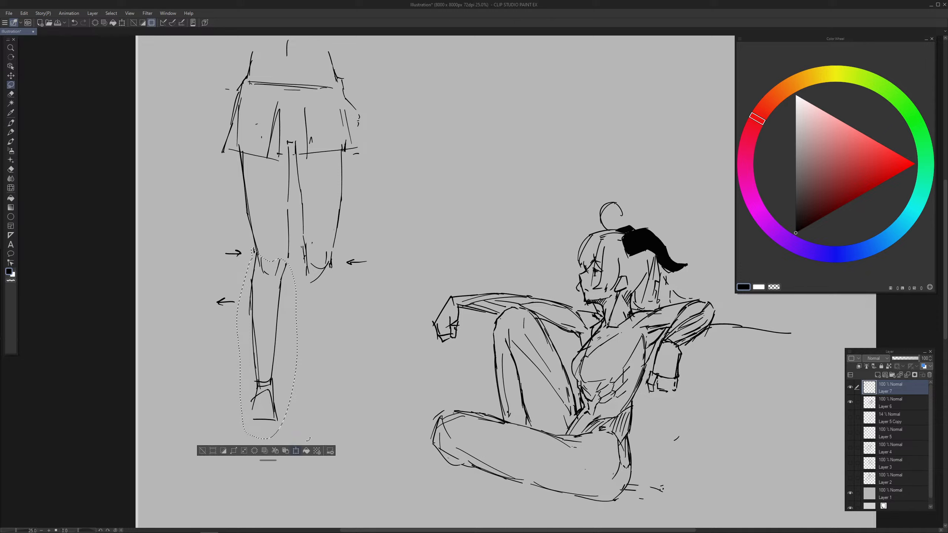
pyautogui.hotkey('ctrl', 't')
pyautogui.moveTo(323, 427); pyautogui.dragTo(315, 418)
pyautogui.press('Return')
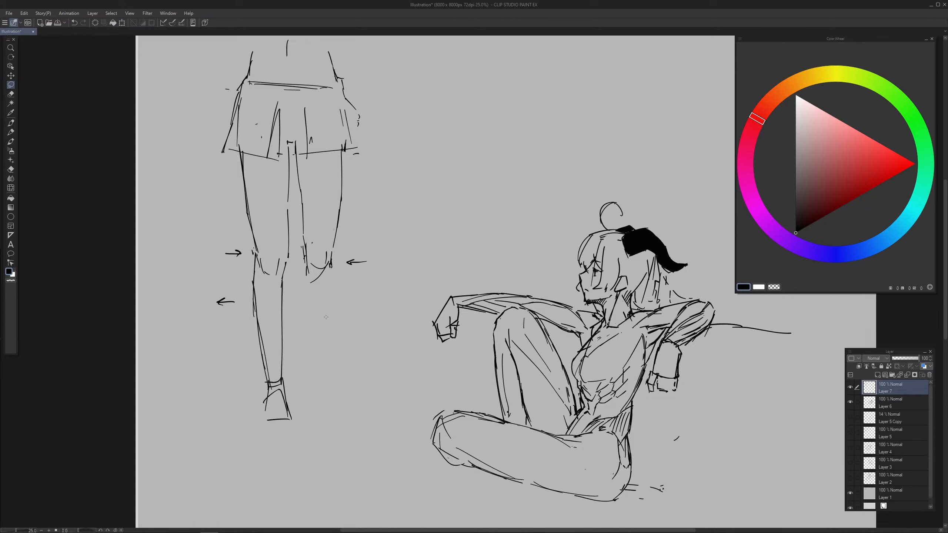
# Step: Sketch a foreshortened, bent right calf hanging below the right knee
pyautogui.moveTo(303, 262); pyautogui.dragTo(304, 298)
pyautogui.hotkey('ctrl', 'z')
pyautogui.press('p')
pyautogui.moveTo(305, 261)
pyautogui.mouseDown()
pyautogui.moveTo(310, 298)
pyautogui.moveTo(324, 284)
pyautogui.moveTo(299, 299)
pyautogui.mouseUp()
pyautogui.hotkey('ctrl', 'z')
pyautogui.moveTo(303, 268)
pyautogui.mouseDown()
pyautogui.moveTo(295, 318)
pyautogui.moveTo(317, 301)
pyautogui.moveTo(328, 272)
pyautogui.moveTo(301, 326)
pyautogui.mouseUp()
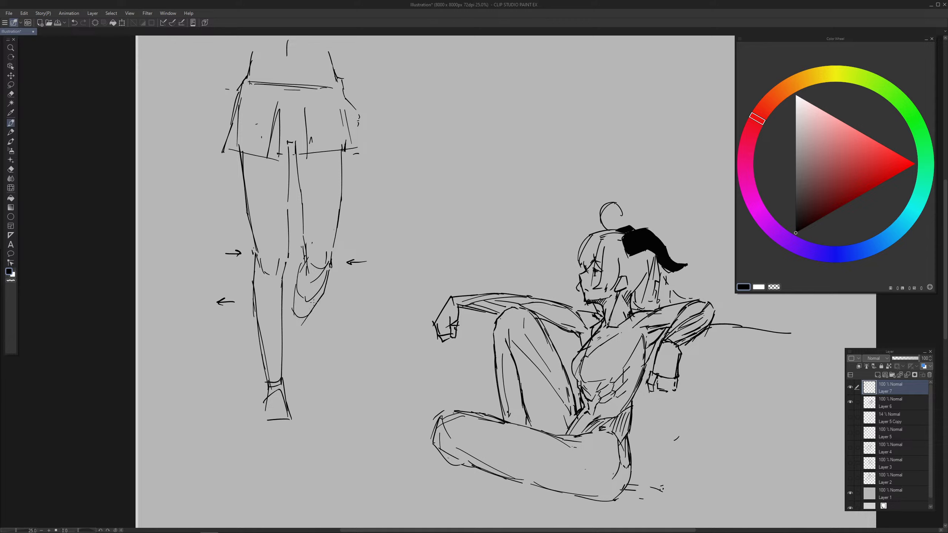
# Step: Try replacing the bent right calf with a straight lower leg
pyautogui.press('e')
pyautogui.moveTo(306, 283)
pyautogui.mouseDown()
pyautogui.moveTo(303, 316)
pyautogui.moveTo(318, 250)
pyautogui.moveTo(311, 269)
pyautogui.moveTo(338, 272)
pyautogui.moveTo(313, 307)
pyautogui.mouseUp()
pyautogui.press('p')
pyautogui.hotkey('ctrl', 'z')
pyautogui.moveTo(309, 270); pyautogui.dragTo(310, 355)
pyautogui.hotkey('ctrl', 'z')
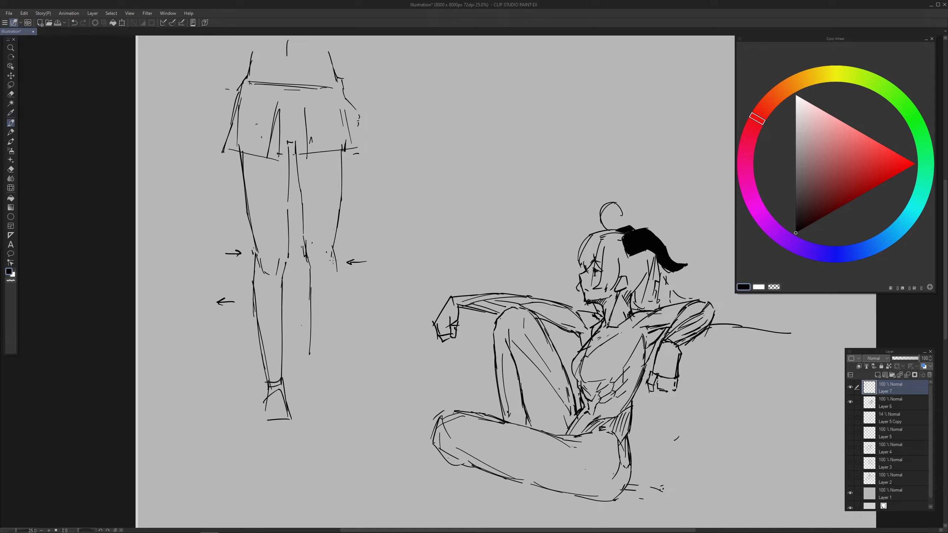
pyautogui.press('e')
pyautogui.moveTo(333, 261)
pyautogui.mouseDown()
pyautogui.moveTo(332, 247)
pyautogui.moveTo(324, 361)
pyautogui.mouseUp()
pyautogui.press('p')
# Step: Undo the straight lower leg trials and keep the bent right calf with its short raised foot
pyautogui.hotkey('ctrl', 'z')
pyautogui.hotkey('ctrl', 'z')
pyautogui.hotkey('ctrl', 'z')
pyautogui.hotkey('ctrl', 'z')
pyautogui.hotkey('ctrl', 'z')
pyautogui.hotkey('ctrl', 'z')
pyautogui.moveTo(306, 263)
pyautogui.mouseDown()
pyautogui.moveTo(332, 263)
pyautogui.moveTo(313, 277)
pyautogui.moveTo(325, 282)
pyautogui.moveTo(297, 290)
pyautogui.moveTo(300, 299)
pyautogui.moveTo(329, 281)
pyautogui.moveTo(309, 303)
pyautogui.moveTo(293, 288)
pyautogui.moveTo(293, 331)
pyautogui.moveTo(316, 327)
pyautogui.moveTo(310, 334)
pyautogui.mouseUp()
pyautogui.hotkey('ctrl', 'z')
pyautogui.hotkey('ctrl', 'z')
pyautogui.hotkey('ctrl', 'z')
pyautogui.hotkey('ctrl', 'z')
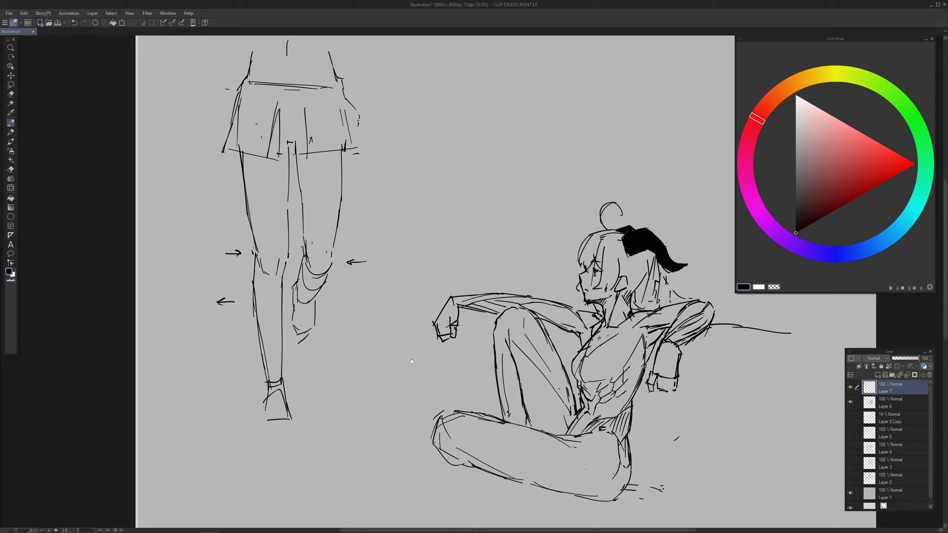
# Step: Add a curved line across the right knee and reinforce the right thigh's outer contour
pyautogui.moveTo(411, 361); pyautogui.dragTo(396, 368)
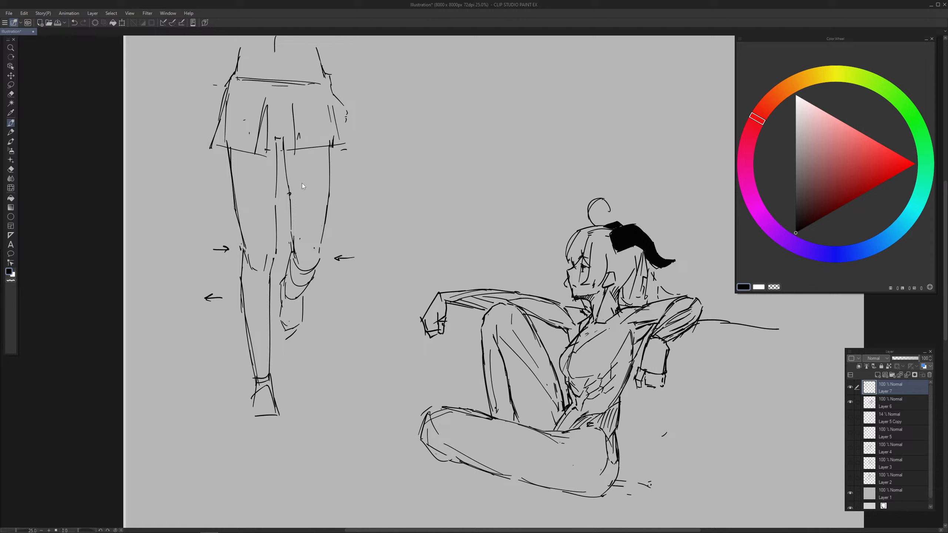
pyautogui.hotkey('ctrl', 'z')
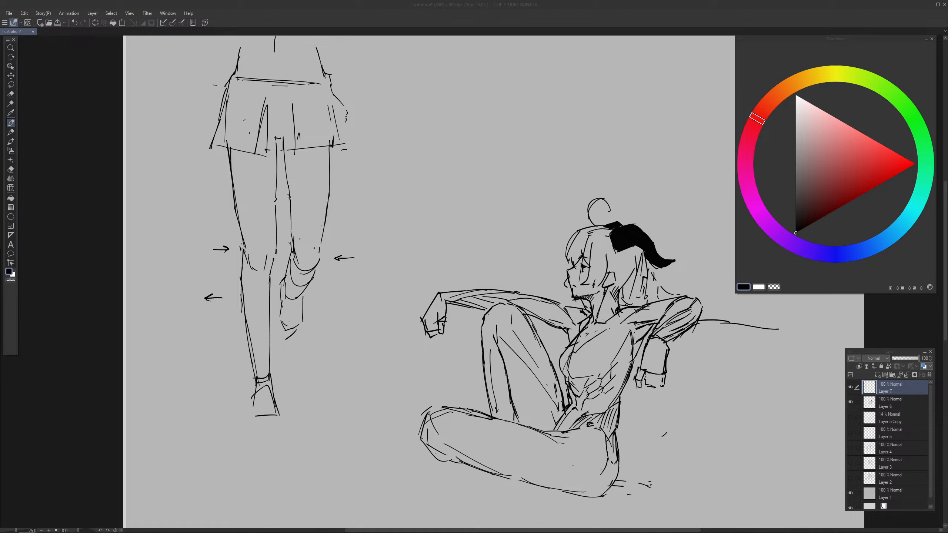
pyautogui.click(348, 27)
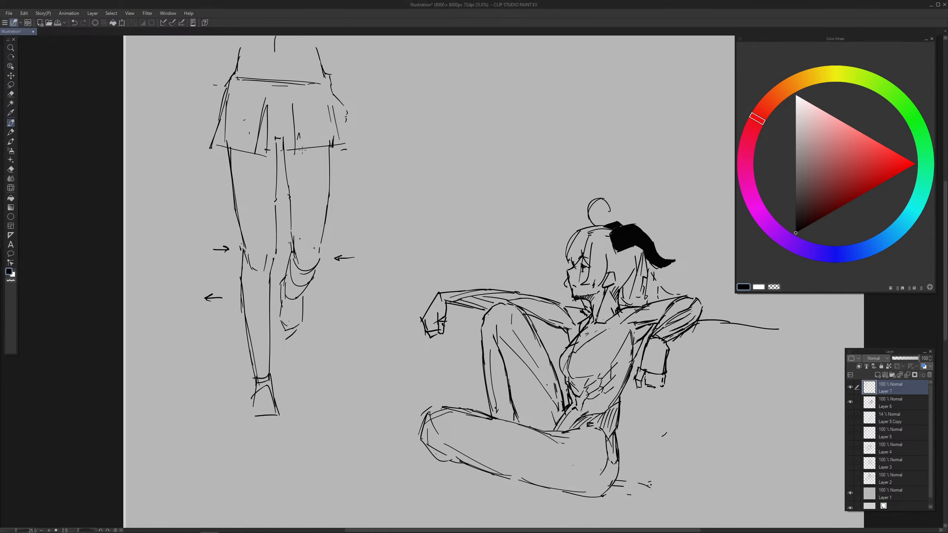
pyautogui.moveTo(306, 150); pyautogui.dragTo(292, 206)
pyautogui.hotkey('ctrl', 'z')
pyautogui.moveTo(294, 250); pyautogui.dragTo(314, 261)
pyautogui.moveTo(330, 178); pyautogui.dragTo(327, 206)
pyautogui.moveTo(327, 219); pyautogui.dragTo(319, 236)
pyautogui.hotkey('ctrl', 'z')
pyautogui.hotkey('ctrl', 'z')
pyautogui.moveTo(330, 186); pyautogui.dragTo(319, 263)
# Step: Draw a diagonal contour line on the right thigh from the skirt hem to the inner edge
pyautogui.moveTo(317, 147); pyautogui.dragTo(294, 213)
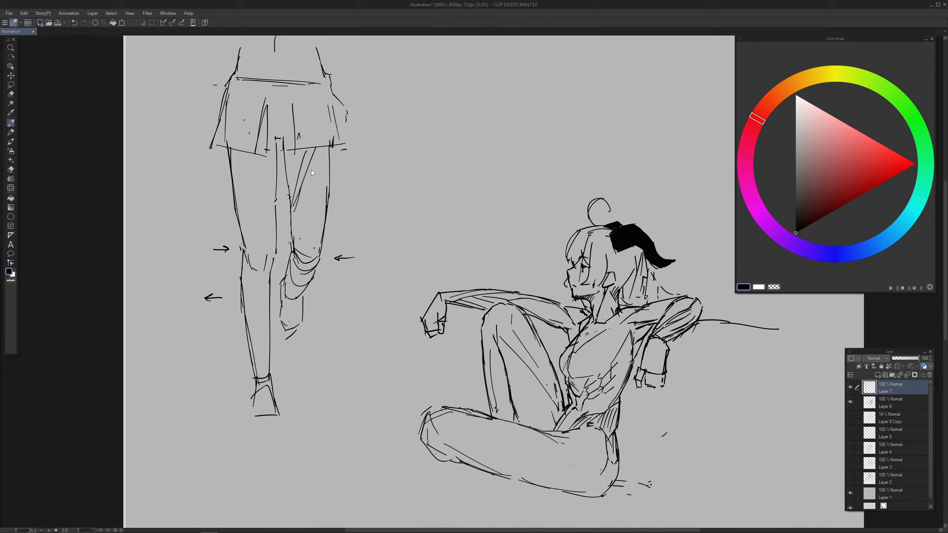
pyautogui.hotkey('ctrl', 'z')
pyautogui.hotkey('ctrl', 'z')
pyautogui.moveTo(313, 153); pyautogui.dragTo(293, 231)
pyautogui.hotkey('ctrl', 'z')
pyautogui.hotkey('ctrl', 'z')
pyautogui.moveTo(317, 144); pyautogui.dragTo(295, 218)
# Step: Clean up the skirt hem above the right thigh and strengthen the inner thigh contour
pyautogui.press('e')
pyautogui.moveTo(303, 157)
pyautogui.mouseDown()
pyautogui.moveTo(295, 202)
pyautogui.moveTo(310, 153)
pyautogui.moveTo(293, 205)
pyautogui.moveTo(284, 150)
pyautogui.mouseUp()
pyautogui.press('p')
pyautogui.moveTo(289, 188); pyautogui.dragTo(288, 260)
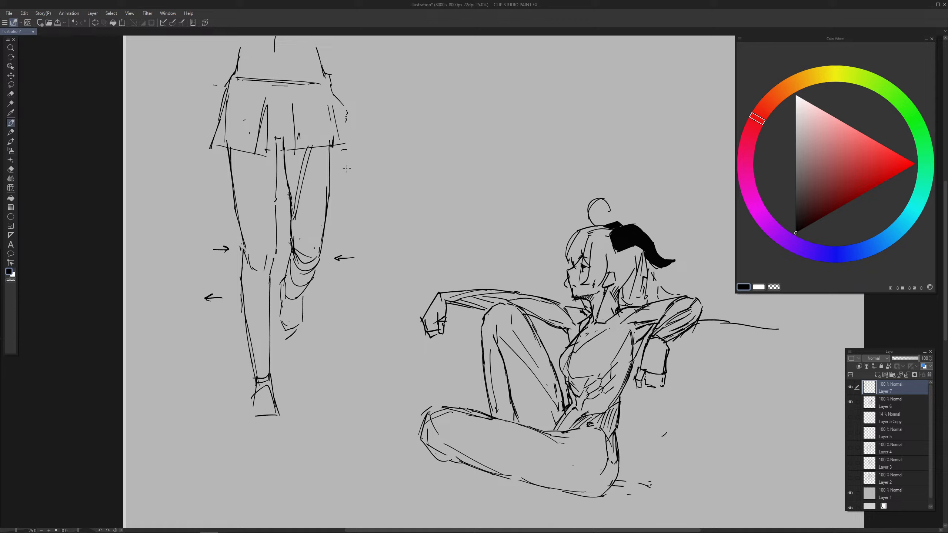
pyautogui.hotkey('alt', 'Tab')
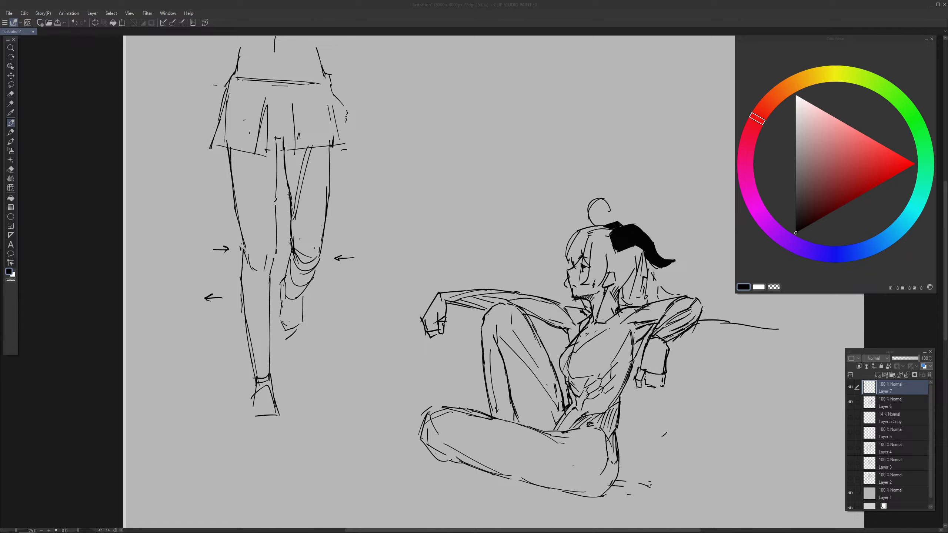
pyautogui.moveTo(463, 182); pyautogui.dragTo(453, 184)
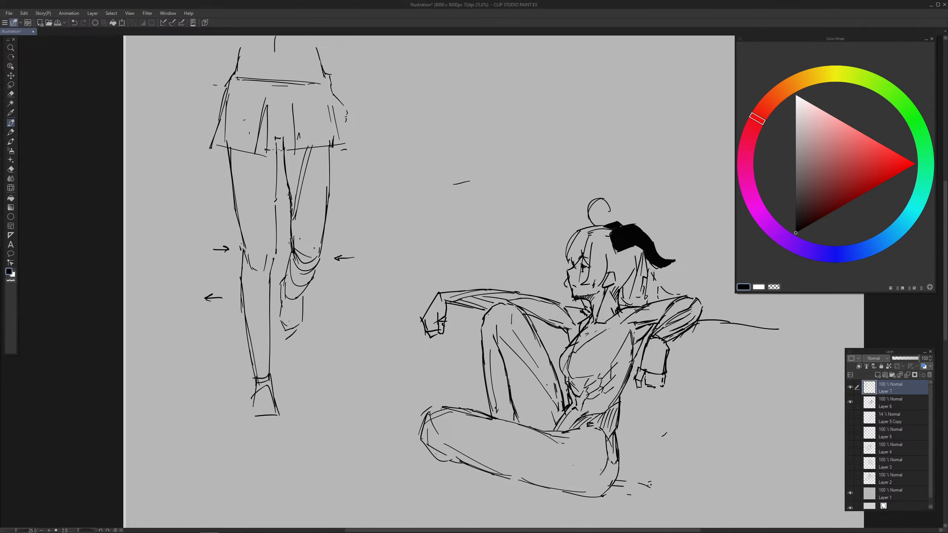
# Step: Strengthen the left inner thigh line and redraw the right knee and the bent calf's outer side
pyautogui.moveTo(278, 152); pyautogui.dragTo(274, 202)
pyautogui.moveTo(304, 186)
pyautogui.mouseDown()
pyautogui.moveTo(291, 233)
pyautogui.moveTo(302, 270)
pyautogui.moveTo(316, 267)
pyautogui.moveTo(287, 274)
pyautogui.moveTo(293, 301)
pyautogui.mouseUp()
pyautogui.press('e')
pyautogui.press('p')
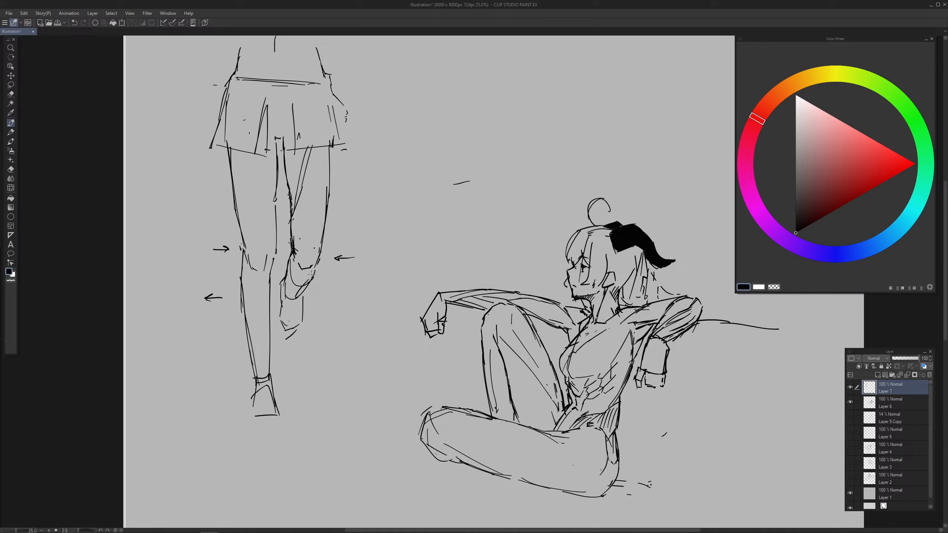
pyautogui.moveTo(316, 269)
pyautogui.mouseDown()
pyautogui.moveTo(292, 340)
pyautogui.moveTo(284, 336)
pyautogui.moveTo(304, 329)
pyautogui.moveTo(304, 314)
pyautogui.moveTo(302, 329)
pyautogui.mouseUp()
# Step: Erase the left leg's inner calf line and redraw it down to the ankle
pyautogui.press('e')
pyautogui.moveTo(274, 290); pyautogui.dragTo(267, 348)
pyautogui.press('p')
pyautogui.hotkey('ctrl', 'z')
pyautogui.moveTo(271, 274); pyautogui.dragTo(267, 362)
# Step: Erase the left leg's outer calf line and start a new contour below the knee
pyautogui.press('e')
pyautogui.moveTo(244, 272); pyautogui.dragTo(245, 338)
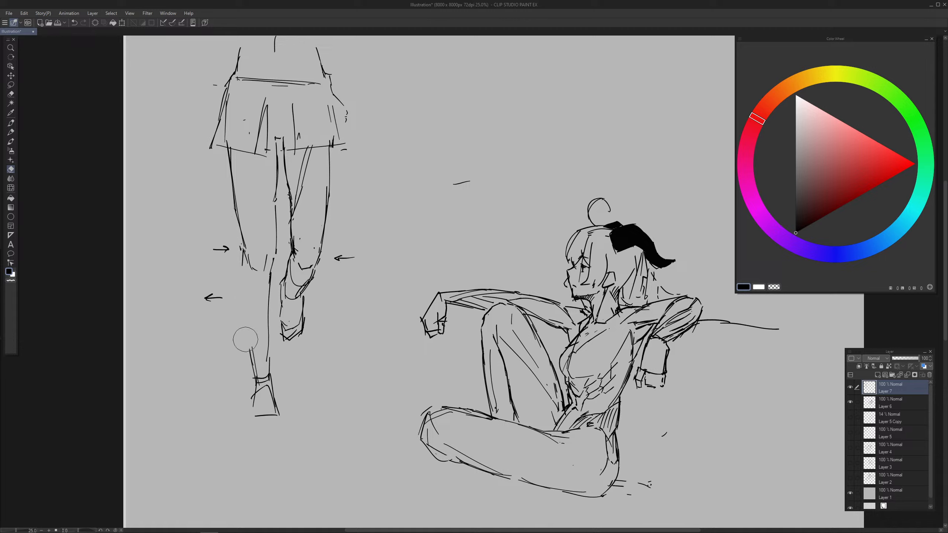
pyautogui.press('p')
pyautogui.moveTo(270, 254); pyautogui.dragTo(243, 294)
# Step: Draw a right-pointing arrow below the left foot
pyautogui.moveTo(254, 385); pyautogui.dragTo(253, 396)
pyautogui.moveTo(275, 427); pyautogui.dragTo(298, 432)
pyautogui.moveTo(289, 429)
pyautogui.mouseDown()
pyautogui.moveTo(299, 432)
pyautogui.moveTo(287, 438)
pyautogui.mouseUp()
# Step: Redraw the left leg's outer calf contour from the knee to the ankle
pyautogui.moveTo(245, 265); pyautogui.dragTo(244, 329)
pyautogui.hotkey('ctrl', 'z')
pyautogui.hotkey('ctrl', 'z')
pyautogui.moveTo(242, 279); pyautogui.dragTo(252, 364)
pyautogui.moveTo(245, 324); pyautogui.dragTo(258, 374)
# Step: Erase the left leg's inner calf line and ankle marks and redraw a tapering inner calf contour
pyautogui.press('e')
pyautogui.moveTo(266, 299); pyautogui.dragTo(269, 374)
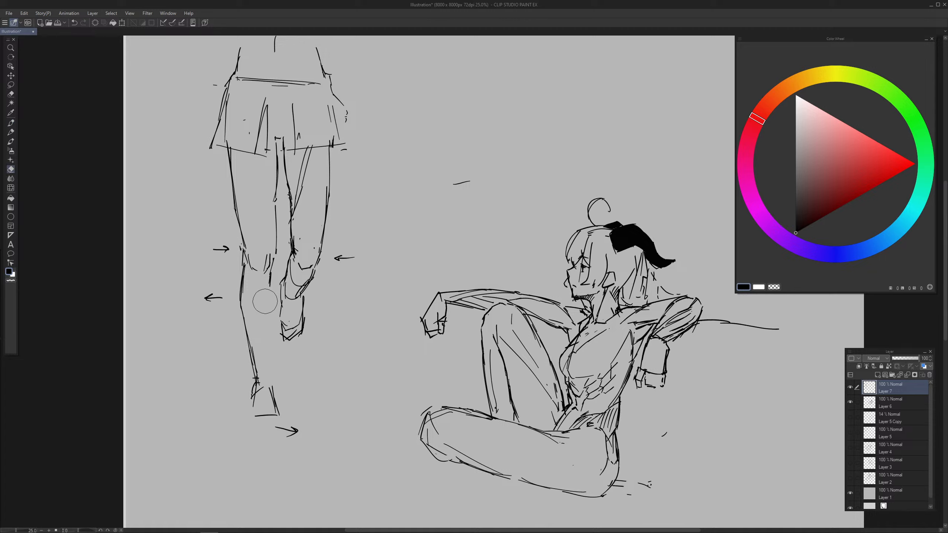
pyautogui.press('p')
pyautogui.moveTo(273, 274); pyautogui.dragTo(269, 374)
pyautogui.moveTo(271, 280); pyautogui.dragTo(271, 379)
pyautogui.moveTo(269, 371); pyautogui.dragTo(270, 383)
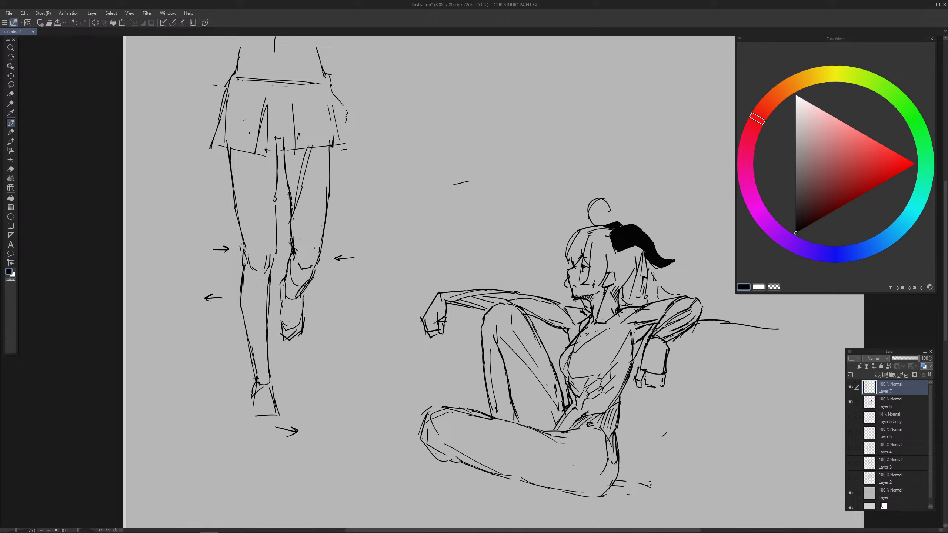
# Step: Add a shin contour line inside the left lower leg and reinforce the bent right calf's inner edge
pyautogui.moveTo(257, 273); pyautogui.dragTo(264, 326)
pyautogui.hotkey('ctrl', 'z')
pyautogui.hotkey('ctrl', 'z')
pyautogui.moveTo(264, 275); pyautogui.dragTo(264, 341)
pyautogui.moveTo(265, 288)
pyautogui.mouseDown()
pyautogui.moveTo(270, 282)
pyautogui.moveTo(272, 387)
pyautogui.mouseUp()
pyautogui.moveTo(290, 254); pyautogui.dragTo(282, 284)
# Step: Erase the crotch marks, the skirt's waistband and its straight hem
pyautogui.press('e')
pyautogui.moveTo(278, 136); pyautogui.dragTo(284, 149)
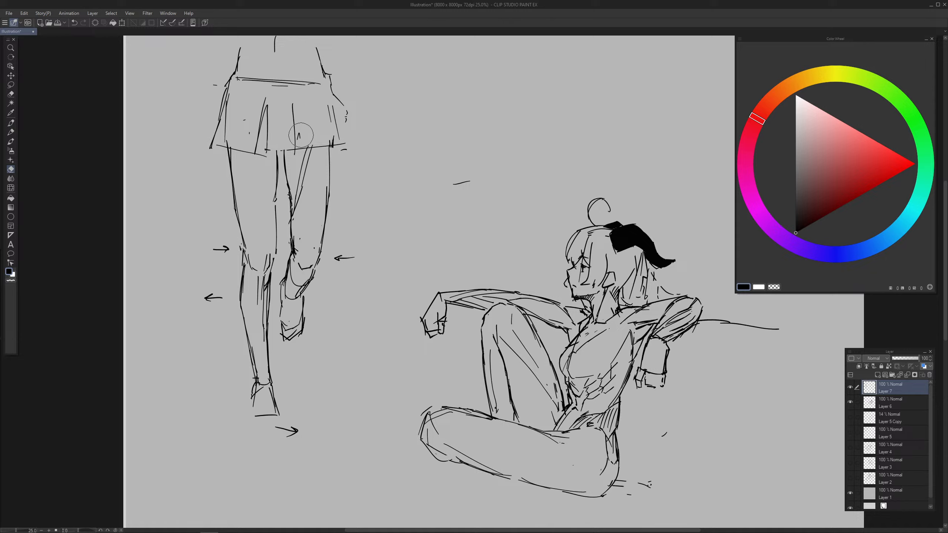
pyautogui.press('p')
pyautogui.moveTo(229, 154); pyautogui.dragTo(234, 195)
pyautogui.press('e')
pyautogui.moveTo(226, 78); pyautogui.dragTo(319, 90)
pyautogui.moveTo(219, 144)
pyautogui.mouseDown()
pyautogui.moveTo(340, 142)
pyautogui.moveTo(235, 154)
pyautogui.moveTo(292, 155)
pyautogui.mouseUp()
pyautogui.press('p')
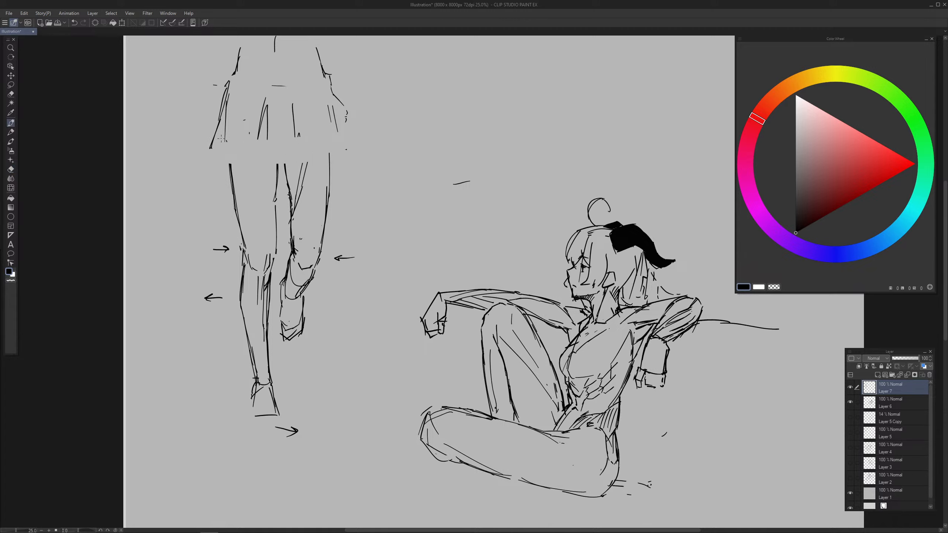
# Step: Draw a new curved skirt hem wrapping around both upper thighs
pyautogui.moveTo(220, 136)
pyautogui.mouseDown()
pyautogui.moveTo(200, 180)
pyautogui.moveTo(234, 171)
pyautogui.moveTo(269, 185)
pyautogui.mouseUp()
pyautogui.hotkey('ctrl', 'z')
pyautogui.moveTo(211, 149)
pyautogui.mouseDown()
pyautogui.moveTo(223, 175)
pyautogui.moveTo(248, 177)
pyautogui.mouseUp()
pyautogui.moveTo(258, 169)
pyautogui.mouseDown()
pyautogui.moveTo(340, 150)
pyautogui.moveTo(350, 141)
pyautogui.mouseUp()
pyautogui.hotkey('ctrl', 'z')
pyautogui.hotkey('ctrl', 'z')
pyautogui.moveTo(230, 162)
pyautogui.mouseDown()
pyautogui.moveTo(298, 149)
pyautogui.moveTo(341, 157)
pyautogui.moveTo(347, 129)
pyautogui.mouseUp()
# Step: Hide Layer 7 and Layer 6, and add a new layer with light grey as the drawing colour
pyautogui.moveTo(850, 388); pyautogui.dragTo(850, 403)
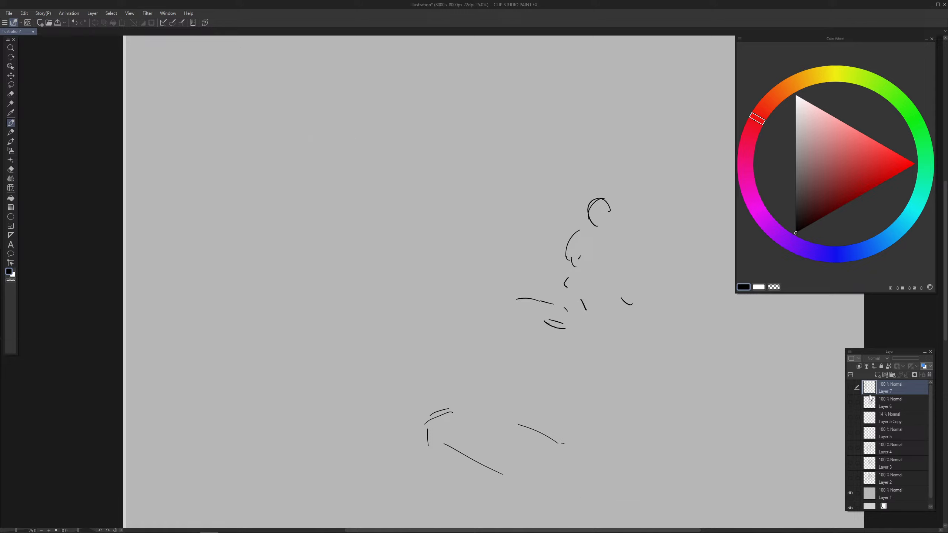
pyautogui.click(877, 375)
pyautogui.click(795, 130)
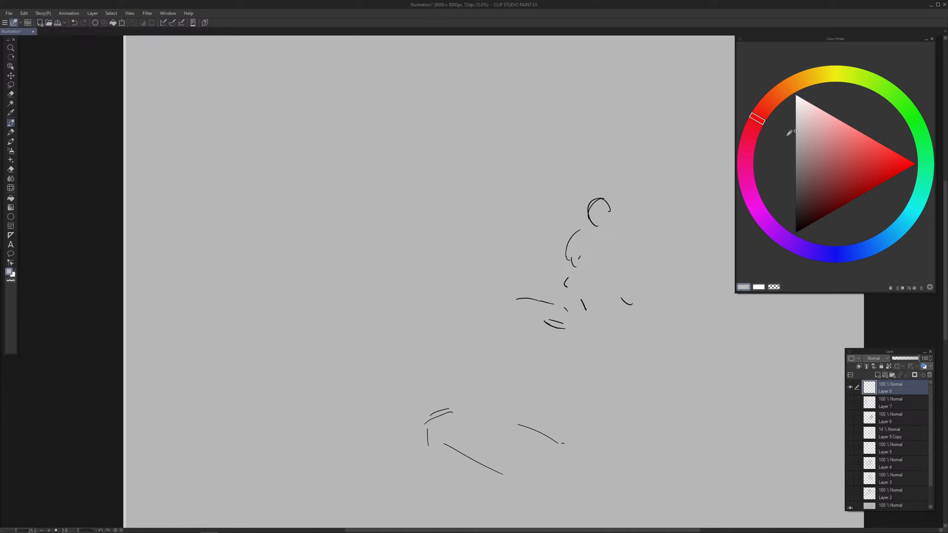
# Step: Try bucket-filling the new layer with light grey, and delete that layer
pyautogui.press('g')
pyautogui.click(450, 460)
pyautogui.click(450, 461)
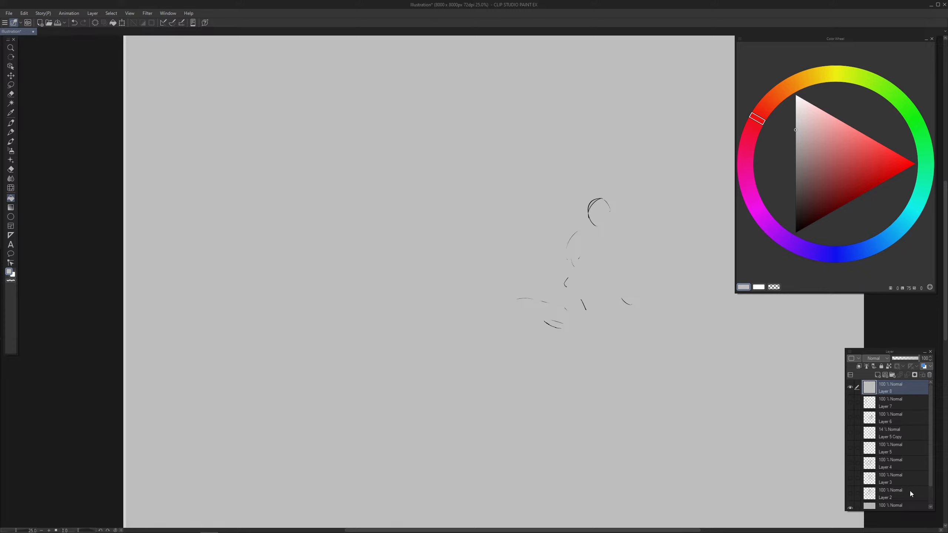
pyautogui.click(930, 375)
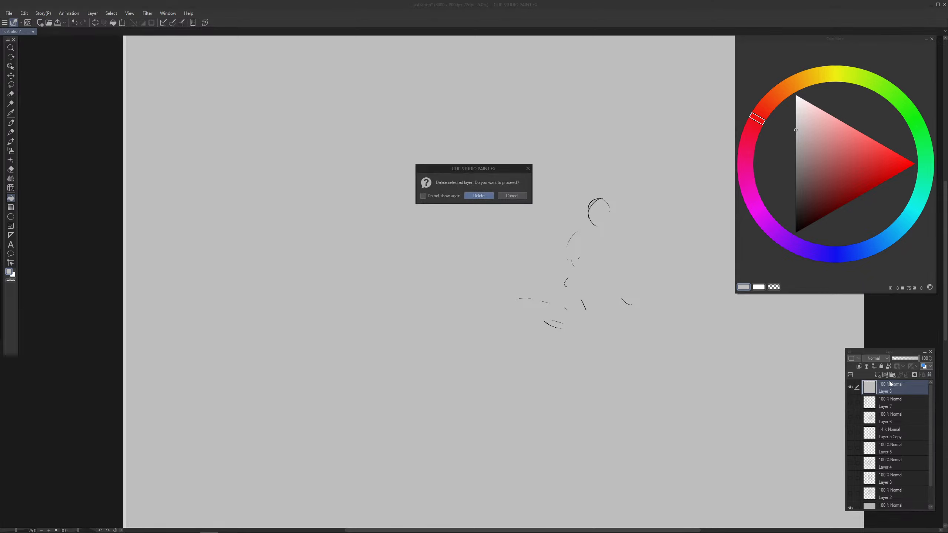
pyautogui.press('Return')
# Step: Fill a new layer with light grey and add an empty layer above it for black line work
pyautogui.click(878, 375)
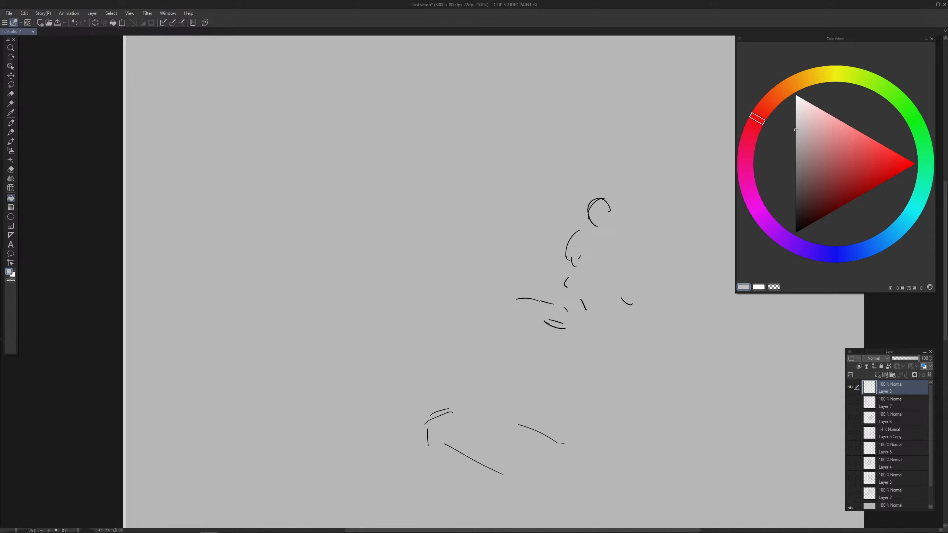
pyautogui.hotkey('alt', 'BackSpace')
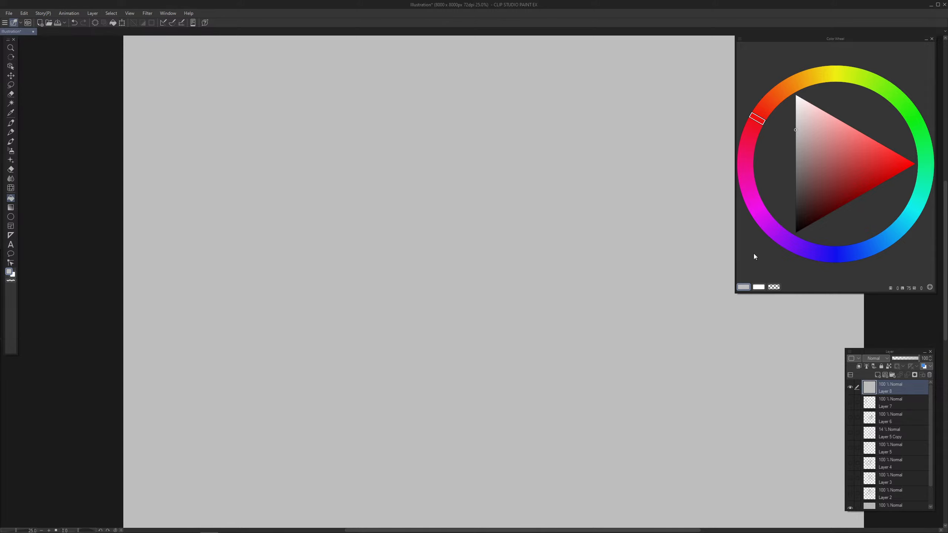
pyautogui.moveTo(800, 202); pyautogui.dragTo(785, 255)
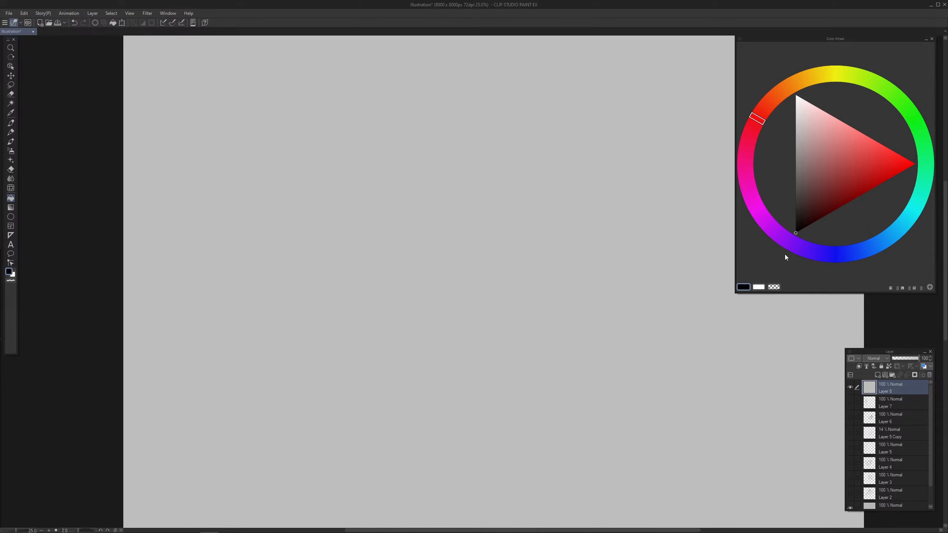
pyautogui.click(878, 376)
pyautogui.scroll(-1, 546, 128)
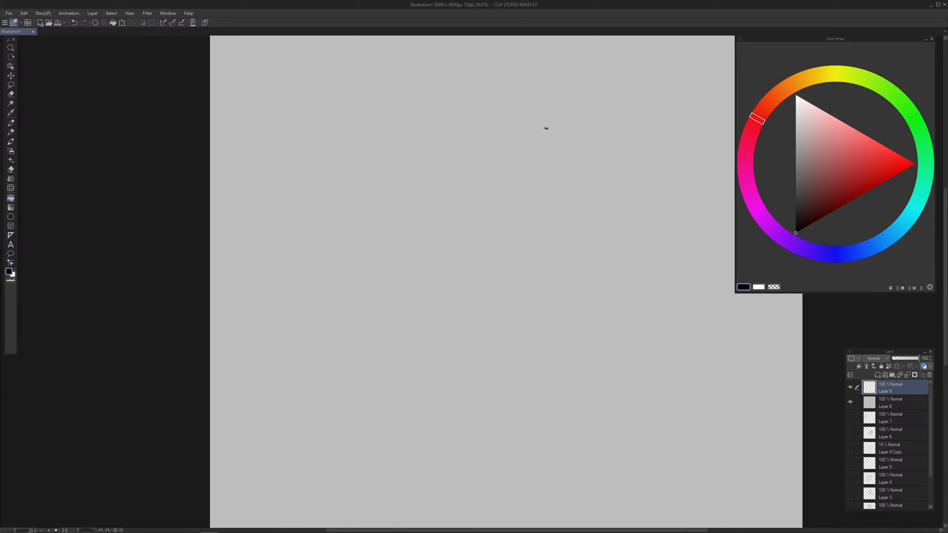
pyautogui.press('p')
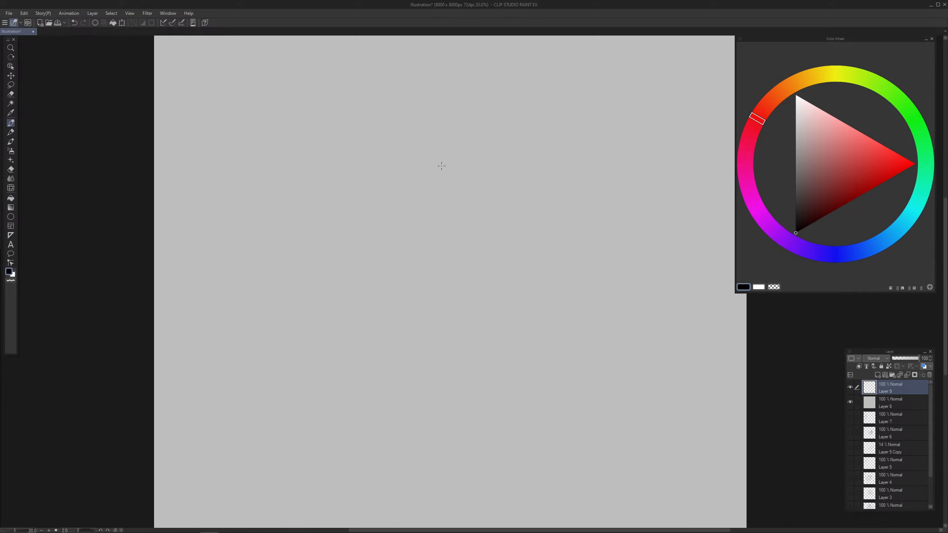
# Step: Sketch a wide arched top edge with rounded shoulders on both sides near the canvas centre
pyautogui.moveTo(454, 160); pyautogui.dragTo(487, 180)
pyautogui.hotkey('ctrl', 'z')
pyautogui.moveTo(366, 201)
pyautogui.mouseDown()
pyautogui.moveTo(483, 186)
pyautogui.moveTo(378, 189)
pyautogui.moveTo(492, 193)
pyautogui.mouseUp()
pyautogui.hotkey('ctrl', 'z')
pyautogui.moveTo(399, 197); pyautogui.dragTo(370, 230)
pyautogui.moveTo(467, 191); pyautogui.dragTo(477, 230)
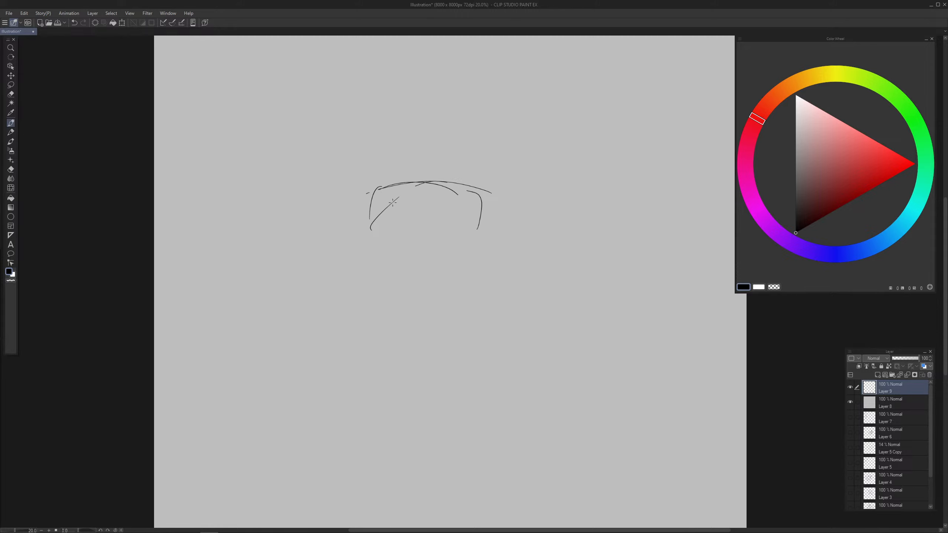
# Step: Add a slanting line from the left shoulder down past the outside of the torso
pyautogui.moveTo(388, 209); pyautogui.dragTo(365, 263)
pyautogui.moveTo(387, 251); pyautogui.dragTo(369, 285)
pyautogui.hotkey('ctrl', 'z')
pyautogui.moveTo(365, 208); pyautogui.dragTo(383, 281)
pyautogui.moveTo(375, 276)
pyautogui.mouseDown()
pyautogui.moveTo(399, 242)
pyautogui.moveTo(455, 232)
pyautogui.mouseUp()
pyautogui.moveTo(488, 226); pyautogui.dragTo(469, 271)
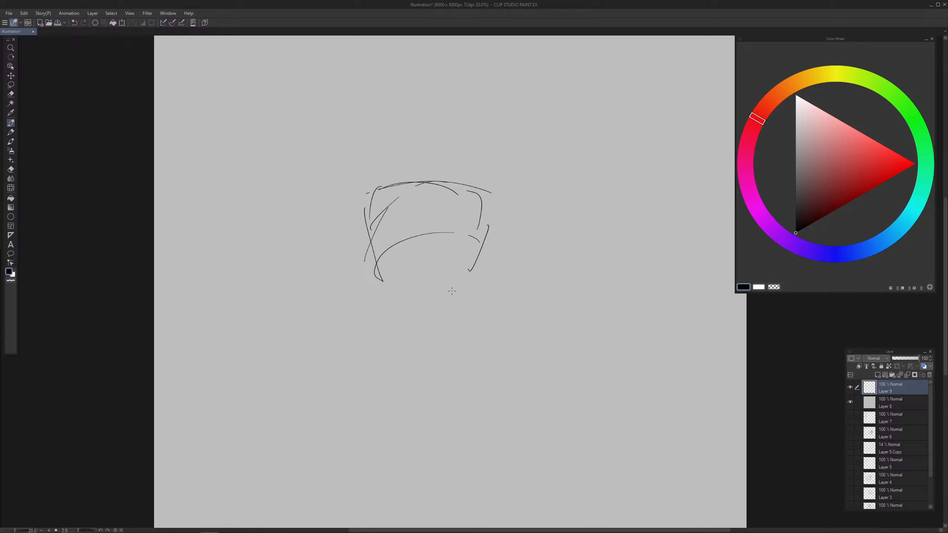
pyautogui.moveTo(379, 272); pyautogui.dragTo(391, 295)
pyautogui.moveTo(390, 290)
pyautogui.mouseDown()
pyautogui.moveTo(393, 315)
pyautogui.moveTo(474, 299)
pyautogui.mouseUp()
pyautogui.moveTo(468, 295); pyautogui.dragTo(465, 299)
pyautogui.hotkey('ctrl', 'z')
pyautogui.hotkey('ctrl', 'z')
pyautogui.hotkey('ctrl', 'z')
pyautogui.hotkey('ctrl', 'z')
pyautogui.hotkey('ctrl', 'z')
pyautogui.hotkey('ctrl', 'z')
pyautogui.hotkey('ctrl', 'z')
pyautogui.hotkey('ctrl', 'z')
pyautogui.hotkey('ctrl', 'z')
# Step: Sketch tapering torso sides from the shoulders to a curved waistline, with a short box for the hips beneath it
pyautogui.moveTo(380, 202); pyautogui.dragTo(405, 263)
pyautogui.moveTo(490, 201); pyautogui.dragTo(465, 276)
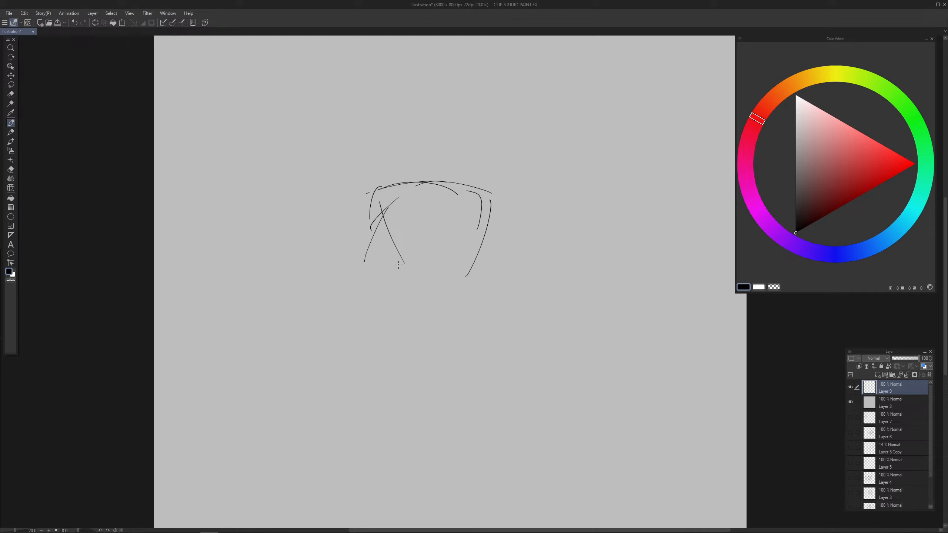
pyautogui.moveTo(400, 263); pyautogui.dragTo(480, 252)
pyautogui.moveTo(401, 262); pyautogui.dragTo(394, 295)
pyautogui.moveTo(395, 290); pyautogui.dragTo(454, 293)
pyautogui.moveTo(479, 257); pyautogui.dragTo(467, 311)
# Step: Block in a short neck and a rounded head with a curved guideline above the shoulders
pyautogui.moveTo(414, 172)
pyautogui.mouseDown()
pyautogui.moveTo(419, 187)
pyautogui.moveTo(447, 168)
pyautogui.mouseUp()
pyautogui.moveTo(454, 171); pyautogui.dragTo(454, 189)
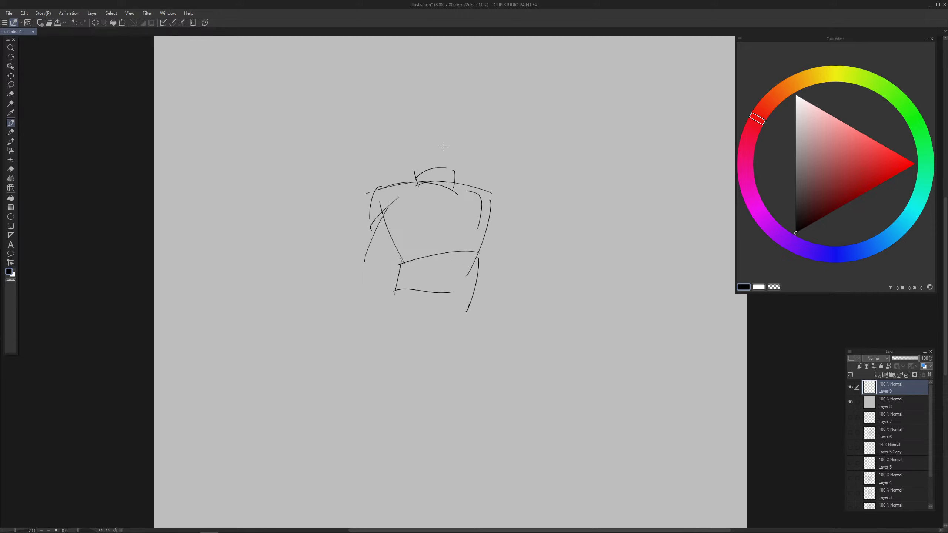
pyautogui.hotkey('ctrl', 'z')
pyautogui.moveTo(402, 126)
pyautogui.mouseDown()
pyautogui.moveTo(409, 165)
pyautogui.moveTo(429, 106)
pyautogui.mouseUp()
pyautogui.hotkey('ctrl', 'z')
pyautogui.moveTo(454, 109); pyautogui.dragTo(447, 164)
pyautogui.hotkey('ctrl', 'z')
pyautogui.hotkey('ctrl', 'z')
pyautogui.moveTo(398, 126)
pyautogui.mouseDown()
pyautogui.moveTo(446, 106)
pyautogui.moveTo(453, 135)
pyautogui.moveTo(445, 174)
pyautogui.mouseUp()
pyautogui.moveTo(409, 142); pyautogui.dragTo(450, 135)
# Step: Transform the whole figure sketch to move it lower on the canvas
pyautogui.hotkey('ctrl', 't')
pyautogui.moveTo(474, 205); pyautogui.dragTo(466, 282)
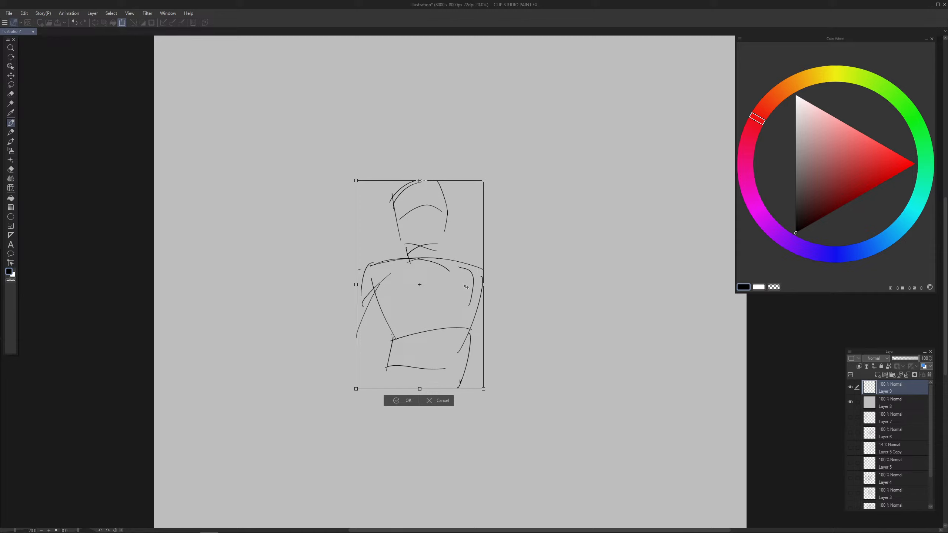
pyautogui.press('Return')
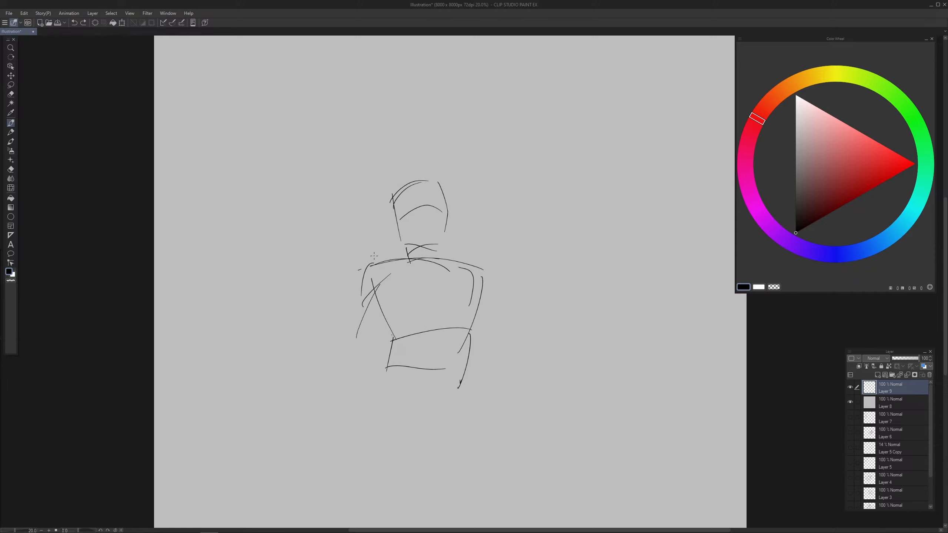
# Step: Mark both shoulder joints with small circles, replace the head block with a rounder shape, and start the right upper arm
pyautogui.moveTo(371, 254); pyautogui.dragTo(368, 259)
pyautogui.moveTo(481, 241); pyautogui.dragTo(475, 246)
pyautogui.press('e')
pyautogui.moveTo(411, 247); pyautogui.dragTo(406, 264)
pyautogui.moveTo(467, 230)
pyautogui.mouseDown()
pyautogui.moveTo(429, 236)
pyautogui.moveTo(444, 196)
pyautogui.moveTo(411, 192)
pyautogui.moveTo(433, 187)
pyautogui.moveTo(428, 198)
pyautogui.mouseUp()
pyautogui.press('p')
pyautogui.moveTo(424, 189)
pyautogui.mouseDown()
pyautogui.moveTo(434, 220)
pyautogui.moveTo(478, 227)
pyautogui.moveTo(527, 208)
pyautogui.moveTo(493, 268)
pyautogui.mouseUp()
pyautogui.hotkey('ctrl', 'z')
pyautogui.hotkey('ctrl', 'z')
pyautogui.hotkey('ctrl', 'z')
pyautogui.hotkey('ctrl', 'z')
pyautogui.hotkey('ctrl', 'z')
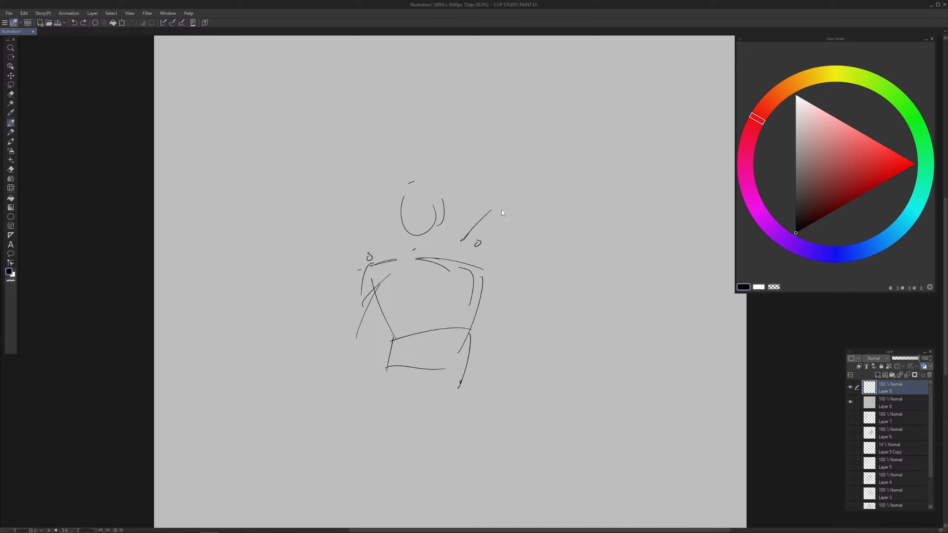
# Step: Outline the right upper arm and block in the raised left arm, bent at the elbow with its forearm angled toward the head
pyautogui.moveTo(505, 203)
pyautogui.mouseDown()
pyautogui.moveTo(519, 218)
pyautogui.moveTo(482, 281)
pyautogui.mouseUp()
pyautogui.moveTo(330, 223)
pyautogui.mouseDown()
pyautogui.moveTo(370, 283)
pyautogui.moveTo(360, 272)
pyautogui.mouseUp()
pyautogui.hotkey('ctrl', 'z')
pyautogui.moveTo(332, 202)
pyautogui.mouseDown()
pyautogui.moveTo(316, 224)
pyautogui.moveTo(380, 250)
pyautogui.mouseUp()
pyautogui.hotkey('ctrl', 'z')
pyautogui.moveTo(342, 213); pyautogui.dragTo(388, 259)
pyautogui.moveTo(300, 214); pyautogui.dragTo(364, 150)
pyautogui.hotkey('ctrl', 'z')
pyautogui.moveTo(314, 198)
pyautogui.mouseDown()
pyautogui.moveTo(381, 169)
pyautogui.moveTo(349, 214)
pyautogui.mouseUp()
pyautogui.hotkey('ctrl', 'z')
pyautogui.moveTo(377, 174); pyautogui.dragTo(340, 204)
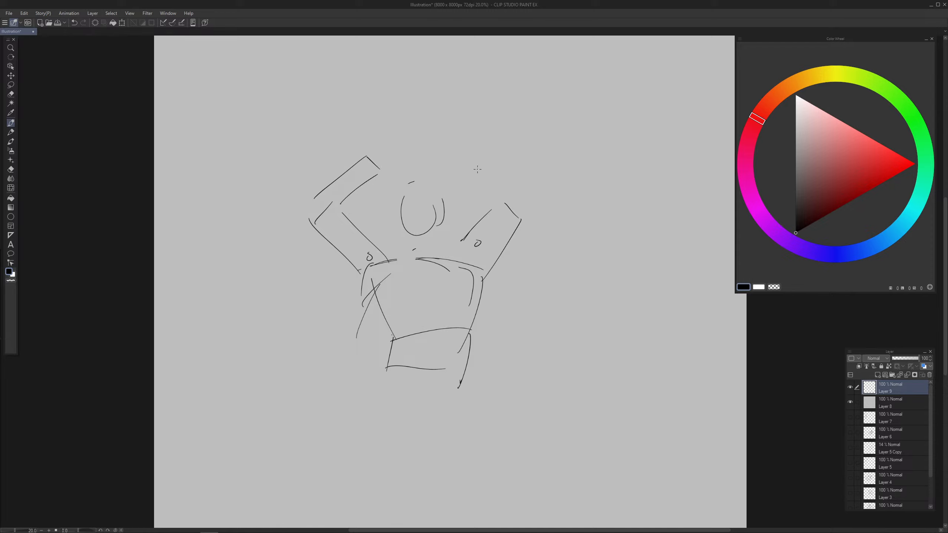
# Step: Redraw the right upper arm's outer edge as a longer curve and add a raised forearm angled back over the head
pyautogui.hotkey('ctrl', 'z')
pyautogui.moveTo(523, 183); pyautogui.dragTo(487, 269)
pyautogui.hotkey('ctrl', 'z')
pyautogui.moveTo(454, 112); pyautogui.dragTo(506, 169)
pyautogui.hotkey('ctrl', 'z')
pyautogui.moveTo(454, 110)
pyautogui.mouseDown()
pyautogui.moveTo(505, 170)
pyautogui.moveTo(446, 143)
pyautogui.mouseUp()
pyautogui.moveTo(454, 143); pyautogui.dragTo(488, 201)
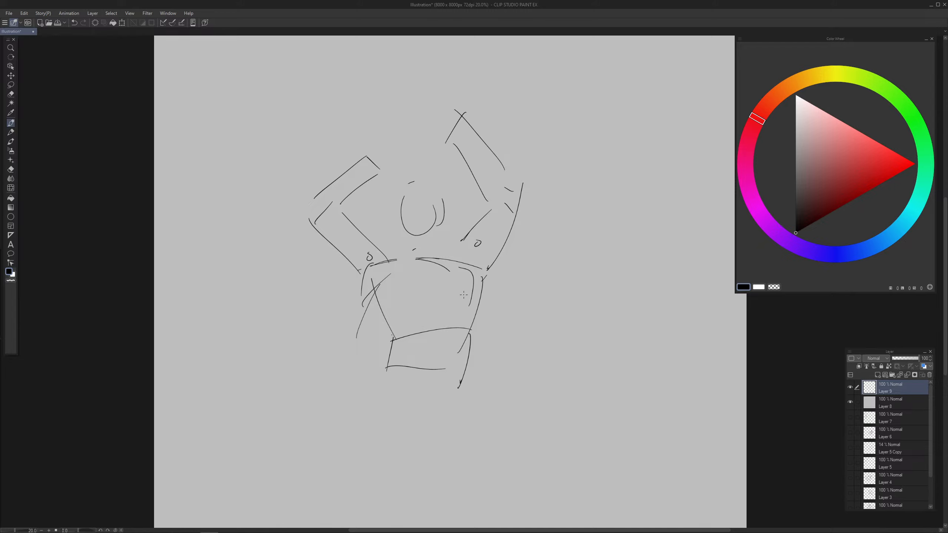
# Step: Sketch the outer torso contours from below both arms toward the waist
pyautogui.moveTo(353, 274); pyautogui.dragTo(379, 325)
pyautogui.moveTo(350, 264); pyautogui.dragTo(357, 295)
pyautogui.moveTo(358, 300); pyautogui.dragTo(389, 342)
pyautogui.moveTo(491, 286); pyautogui.dragTo(485, 304)
# Step: Rebuild the head with side contours, a vertical centre line and a horizontal guideline, then add neck and left shoulder-slope lines
pyautogui.moveTo(395, 206); pyautogui.dragTo(409, 239)
pyautogui.moveTo(405, 237); pyautogui.dragTo(434, 241)
pyautogui.moveTo(451, 187)
pyautogui.mouseDown()
pyautogui.moveTo(442, 246)
pyautogui.moveTo(432, 238)
pyautogui.moveTo(448, 238)
pyautogui.mouseUp()
pyautogui.moveTo(396, 198)
pyautogui.mouseDown()
pyautogui.moveTo(431, 177)
pyautogui.moveTo(448, 231)
pyautogui.moveTo(444, 212)
pyautogui.mouseUp()
pyautogui.moveTo(425, 180)
pyautogui.mouseDown()
pyautogui.moveTo(411, 259)
pyautogui.moveTo(438, 255)
pyautogui.mouseUp()
pyautogui.hotkey('ctrl', 'z')
pyautogui.moveTo(376, 238)
pyautogui.mouseDown()
pyautogui.moveTo(389, 249)
pyautogui.moveTo(387, 266)
pyautogui.moveTo(370, 217)
pyautogui.moveTo(295, 255)
pyautogui.moveTo(354, 270)
pyautogui.moveTo(394, 255)
pyautogui.mouseUp()
# Step: Lasso the raised left arm, shift it slightly closer to the head, and clear the selection
pyautogui.press('m')
pyautogui.hotkey('ctrl', 't')
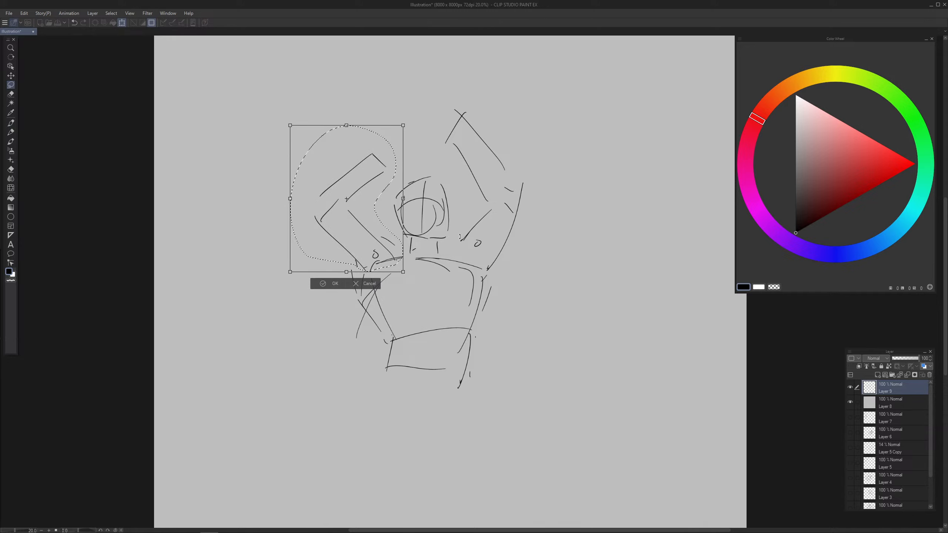
pyautogui.press('Return')
pyautogui.hotkey('ctrl', 'd')
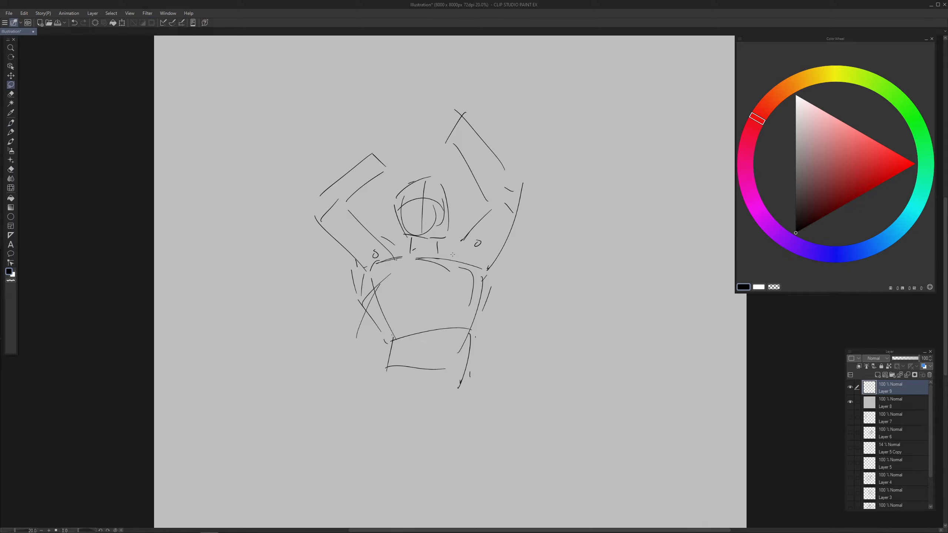
# Step: Erase the overlapping lines around the left shoulder and torso, and redraw the left shoulder slope
pyautogui.press('e')
pyautogui.moveTo(390, 248)
pyautogui.mouseDown()
pyautogui.moveTo(377, 242)
pyautogui.moveTo(402, 262)
pyautogui.moveTo(391, 248)
pyautogui.moveTo(399, 264)
pyautogui.moveTo(360, 282)
pyautogui.moveTo(385, 340)
pyautogui.mouseUp()
pyautogui.press('p')
pyautogui.hotkey('ctrl', 'z')
pyautogui.press('e')
pyautogui.press('p')
pyautogui.hotkey('ctrl', 'z')
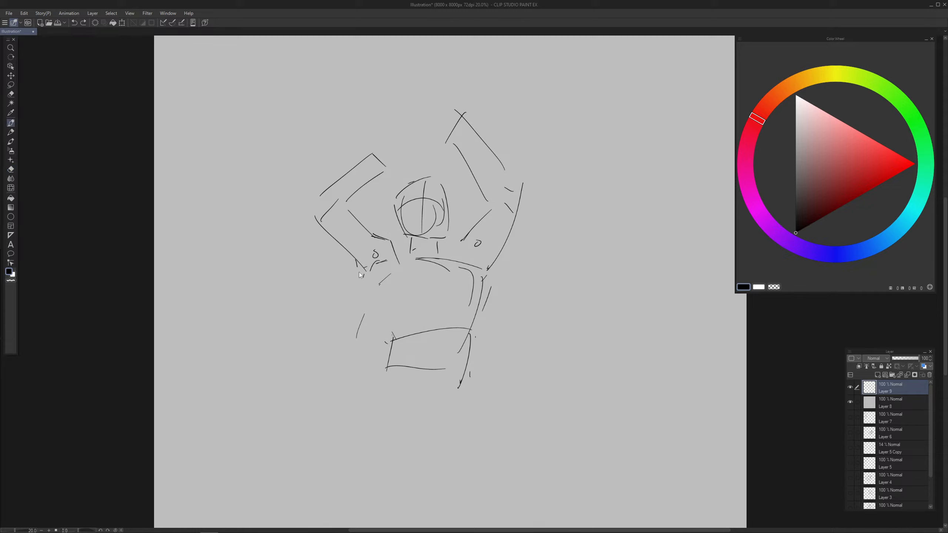
# Step: Redraw the left torso contour from the armpit through the waist to the hips, and reinforce the lower edge
pyautogui.moveTo(349, 246)
pyautogui.mouseDown()
pyautogui.moveTo(370, 282)
pyautogui.moveTo(369, 305)
pyautogui.mouseUp()
pyautogui.hotkey('ctrl', 'z')
pyautogui.moveTo(364, 273)
pyautogui.mouseDown()
pyautogui.moveTo(367, 310)
pyautogui.moveTo(391, 338)
pyautogui.moveTo(389, 367)
pyautogui.moveTo(445, 369)
pyautogui.mouseUp()
pyautogui.hotkey('ctrl', 'z')
pyautogui.hotkey('ctrl', 'z')
# Step: Erase the arched shoulder line and head guidelines, and draw slopes from both shoulders to the neck
pyautogui.press('e')
pyautogui.moveTo(445, 266)
pyautogui.mouseDown()
pyautogui.moveTo(464, 267)
pyautogui.moveTo(453, 282)
pyautogui.mouseUp()
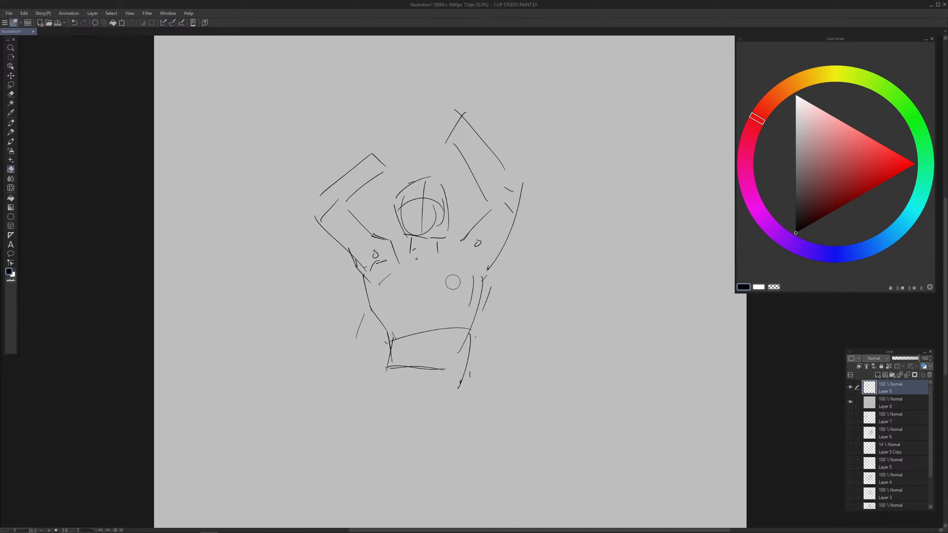
pyautogui.press('p')
pyautogui.moveTo(391, 243)
pyautogui.mouseDown()
pyautogui.moveTo(435, 269)
pyautogui.moveTo(447, 257)
pyautogui.mouseUp()
pyautogui.moveTo(472, 229); pyautogui.dragTo(444, 266)
pyautogui.hotkey('ctrl', 'z')
pyautogui.moveTo(486, 206)
pyautogui.mouseDown()
pyautogui.moveTo(439, 254)
pyautogui.moveTo(410, 254)
pyautogui.moveTo(442, 252)
pyautogui.moveTo(411, 244)
pyautogui.moveTo(451, 253)
pyautogui.moveTo(437, 219)
pyautogui.moveTo(440, 229)
pyautogui.moveTo(418, 224)
pyautogui.moveTo(432, 199)
pyautogui.moveTo(430, 222)
pyautogui.moveTo(421, 211)
pyautogui.moveTo(441, 236)
pyautogui.mouseUp()
pyautogui.press('e')
pyautogui.press('p')
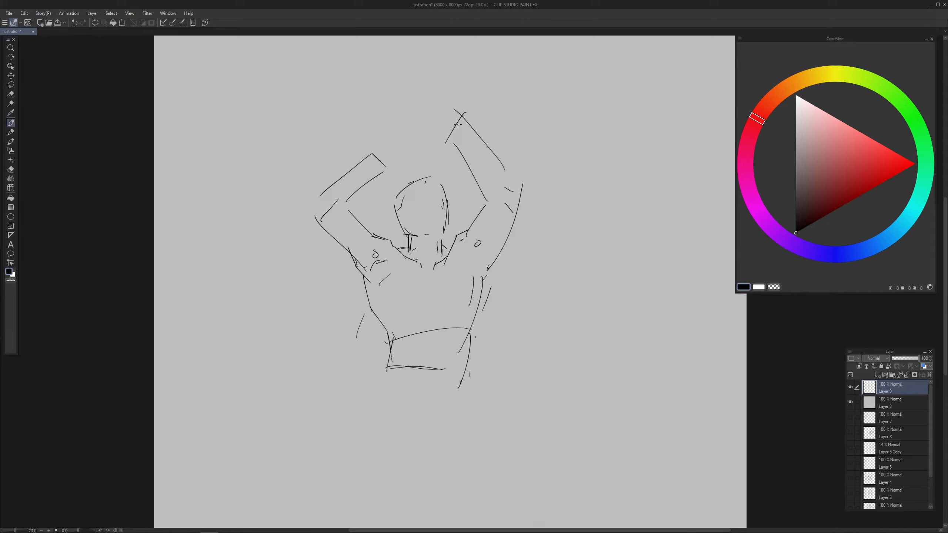
# Step: Firm up the right forearm, elbow, upper arm and outer torso contour down to the waist
pyautogui.moveTo(463, 115); pyautogui.dragTo(514, 179)
pyautogui.moveTo(454, 135)
pyautogui.mouseDown()
pyautogui.moveTo(488, 187)
pyautogui.moveTo(515, 176)
pyautogui.moveTo(485, 194)
pyautogui.moveTo(467, 240)
pyautogui.mouseUp()
pyautogui.moveTo(512, 180); pyautogui.dragTo(515, 195)
pyautogui.moveTo(516, 195); pyautogui.dragTo(485, 295)
pyautogui.moveTo(497, 260); pyautogui.dragTo(470, 333)
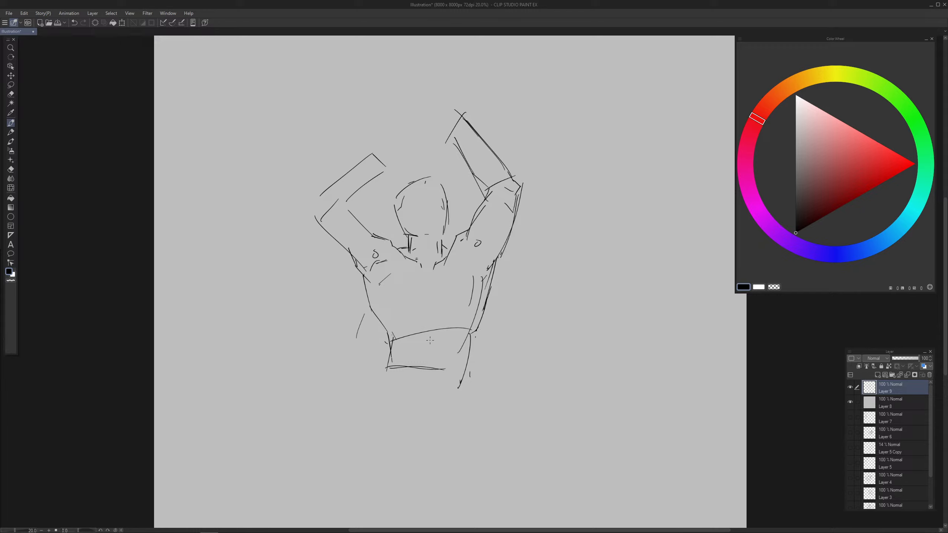
# Step: Erase the leftover construction lines inside the right torso, near the neck and along the right upper arm's outer edge
pyautogui.press('e')
pyautogui.moveTo(482, 279)
pyautogui.mouseDown()
pyautogui.moveTo(468, 327)
pyautogui.moveTo(481, 286)
pyautogui.mouseUp()
pyautogui.moveTo(469, 306)
pyautogui.mouseDown()
pyautogui.moveTo(477, 283)
pyautogui.moveTo(464, 232)
pyautogui.moveTo(453, 261)
pyautogui.mouseUp()
pyautogui.press('p')
pyautogui.hotkey('ctrl', 'z')
pyautogui.press('e')
pyautogui.moveTo(520, 197); pyautogui.dragTo(505, 251)
pyautogui.press('p')
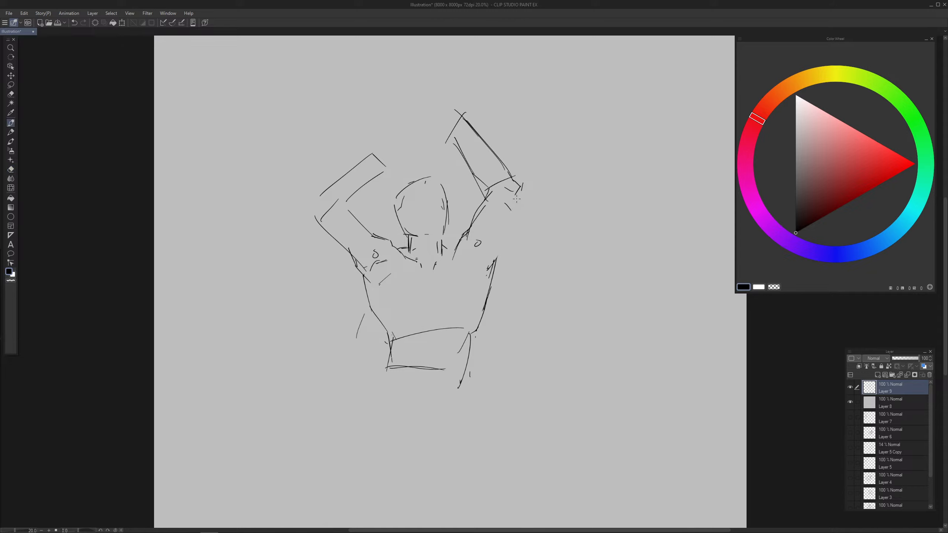
# Step: Redraw the right upper arm's outer edge down to the armpit and reinforce the left upper arm's inner edge
pyautogui.moveTo(516, 199); pyautogui.dragTo(502, 247)
pyautogui.moveTo(504, 245); pyautogui.dragTo(496, 260)
pyautogui.moveTo(345, 211); pyautogui.dragTo(377, 238)
pyautogui.hotkey('ctrl', 'z')
# Step: Add a curved centre line down the torso, a short mark at the left chest, and a longer lower hip edge
pyautogui.moveTo(457, 292); pyautogui.dragTo(454, 286)
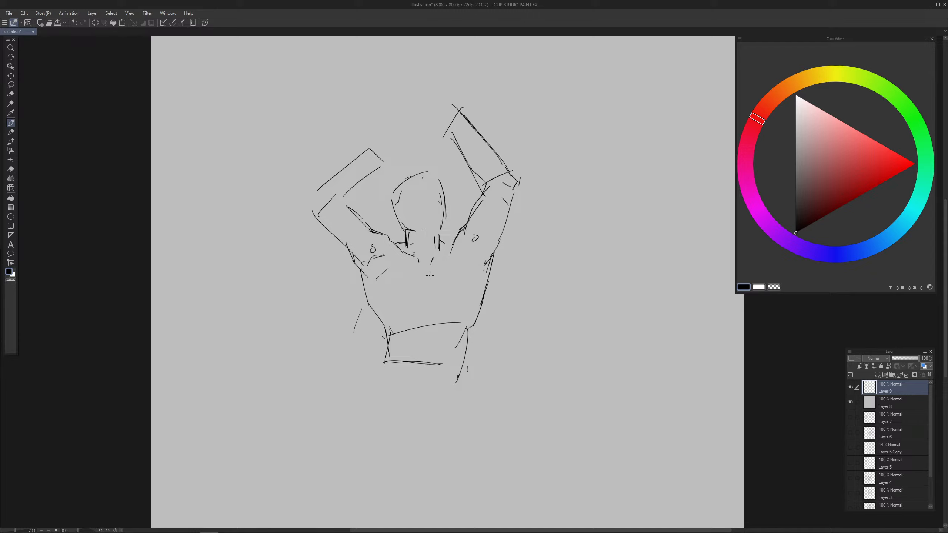
pyautogui.moveTo(426, 258)
pyautogui.mouseDown()
pyautogui.moveTo(429, 283)
pyautogui.moveTo(405, 300)
pyautogui.moveTo(420, 303)
pyautogui.mouseUp()
pyautogui.moveTo(446, 299); pyautogui.dragTo(452, 295)
pyautogui.hotkey('ctrl', 'z')
pyautogui.hotkey('ctrl', 'z')
pyautogui.moveTo(378, 280)
pyautogui.mouseDown()
pyautogui.moveTo(436, 337)
pyautogui.moveTo(433, 374)
pyautogui.mouseUp()
pyautogui.moveTo(374, 315)
pyautogui.mouseDown()
pyautogui.moveTo(401, 358)
pyautogui.moveTo(384, 338)
pyautogui.moveTo(393, 368)
pyautogui.moveTo(462, 369)
pyautogui.mouseUp()
# Step: Erase the hip box's side lines and redraw its right side as a straighter line down from the waist
pyautogui.press('e')
pyautogui.moveTo(381, 334); pyautogui.dragTo(388, 362)
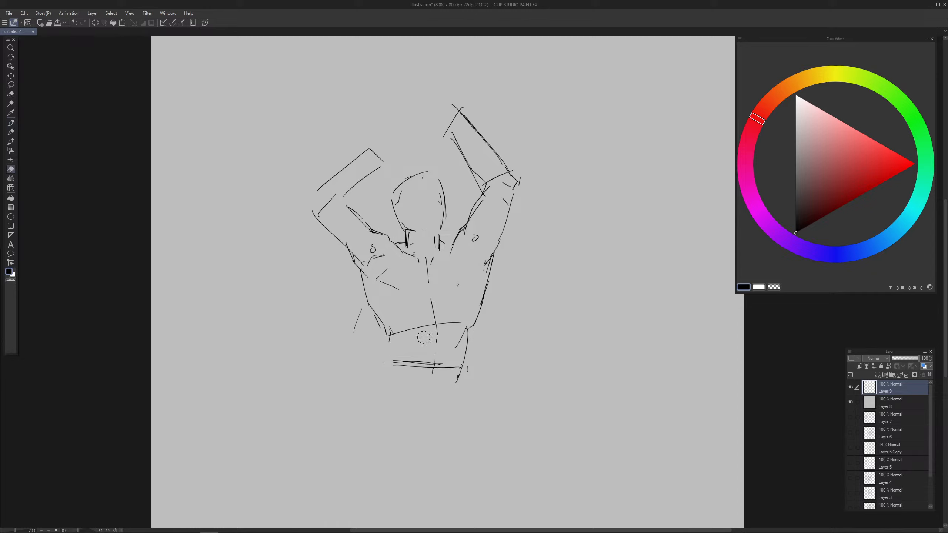
pyautogui.moveTo(469, 330); pyautogui.dragTo(459, 379)
pyautogui.press('ctrl')
pyautogui.press('p')
pyautogui.moveTo(474, 325); pyautogui.dragTo(473, 378)
# Step: Clean up the left forearm's inner edge near the elbow and block in the left hand beyond the wrist
pyautogui.press('e')
pyautogui.moveTo(351, 192)
pyautogui.mouseDown()
pyautogui.moveTo(385, 165)
pyautogui.moveTo(346, 205)
pyautogui.mouseUp()
pyautogui.press('p')
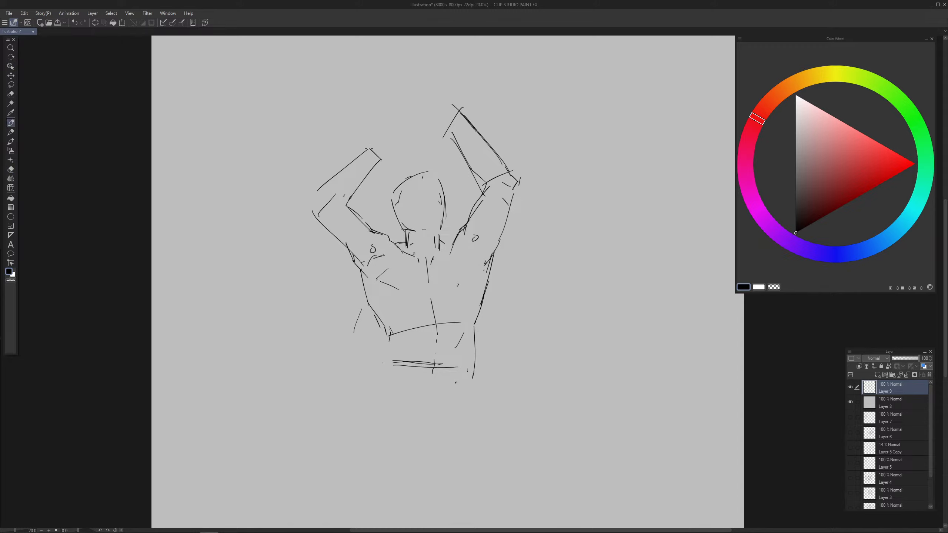
pyautogui.moveTo(368, 149); pyautogui.dragTo(382, 145)
pyautogui.hotkey('ctrl', 'z')
pyautogui.moveTo(372, 141); pyautogui.dragTo(399, 148)
# Step: Block in the right hand above its wrist with angled finger shapes, and add the fingers of the left hand
pyautogui.moveTo(439, 84)
pyautogui.mouseDown()
pyautogui.moveTo(458, 111)
pyautogui.moveTo(444, 84)
pyautogui.mouseUp()
pyautogui.hotkey('ctrl', 'z')
pyautogui.moveTo(438, 103); pyautogui.dragTo(449, 128)
pyautogui.hotkey('ctrl', 'z')
pyautogui.hotkey('ctrl', 'z')
pyautogui.moveTo(435, 94)
pyautogui.mouseDown()
pyautogui.moveTo(456, 106)
pyautogui.moveTo(424, 105)
pyautogui.mouseUp()
pyautogui.moveTo(424, 108)
pyautogui.mouseDown()
pyautogui.moveTo(451, 123)
pyautogui.moveTo(463, 155)
pyautogui.mouseUp()
pyautogui.moveTo(451, 123); pyautogui.dragTo(463, 121)
pyautogui.press('e')
pyautogui.moveTo(430, 94)
pyautogui.mouseDown()
pyautogui.moveTo(429, 108)
pyautogui.moveTo(427, 86)
pyautogui.moveTo(420, 99)
pyautogui.mouseUp()
pyautogui.press('p')
pyautogui.moveTo(398, 140)
pyautogui.mouseDown()
pyautogui.moveTo(416, 154)
pyautogui.moveTo(395, 154)
pyautogui.mouseUp()
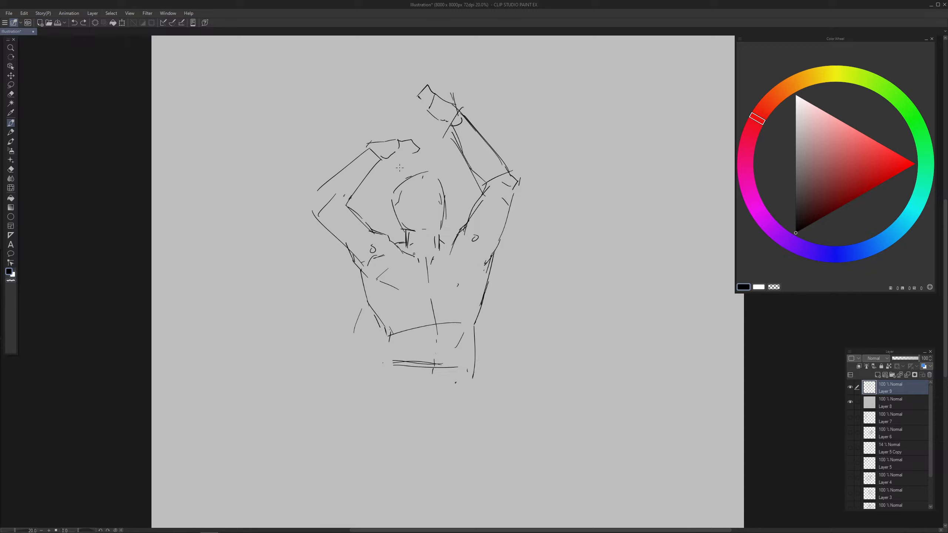
# Step: Close the left hand's underside, then redraw the left upper arm's inner edge near the elbow and its outer contour
pyautogui.hotkey('ctrl', 'z')
pyautogui.moveTo(382, 155); pyautogui.dragTo(402, 162)
pyautogui.press('e')
pyautogui.moveTo(348, 213); pyautogui.dragTo(367, 232)
pyautogui.press('p')
pyautogui.moveTo(355, 212); pyautogui.dragTo(371, 228)
pyautogui.moveTo(317, 209)
pyautogui.mouseDown()
pyautogui.moveTo(347, 255)
pyautogui.moveTo(395, 277)
pyautogui.moveTo(371, 275)
pyautogui.moveTo(390, 282)
pyautogui.mouseUp()
# Step: Add chest and slanted rib contour lines on both sides of the torso and extend the centre line down to the waist
pyautogui.press('e')
pyautogui.hotkey('ctrl', 'z')
pyautogui.moveTo(397, 293); pyautogui.dragTo(415, 290)
pyautogui.moveTo(465, 232); pyautogui.dragTo(463, 262)
pyautogui.moveTo(464, 276); pyautogui.dragTo(462, 282)
pyautogui.moveTo(369, 285); pyautogui.dragTo(397, 318)
pyautogui.moveTo(474, 293); pyautogui.dragTo(471, 304)
pyautogui.moveTo(480, 299); pyautogui.dragTo(440, 364)
# Step: Erase the curved waist edge and, with Layer 8 selected, redraw the left waist line and both hip sides
pyautogui.press('e')
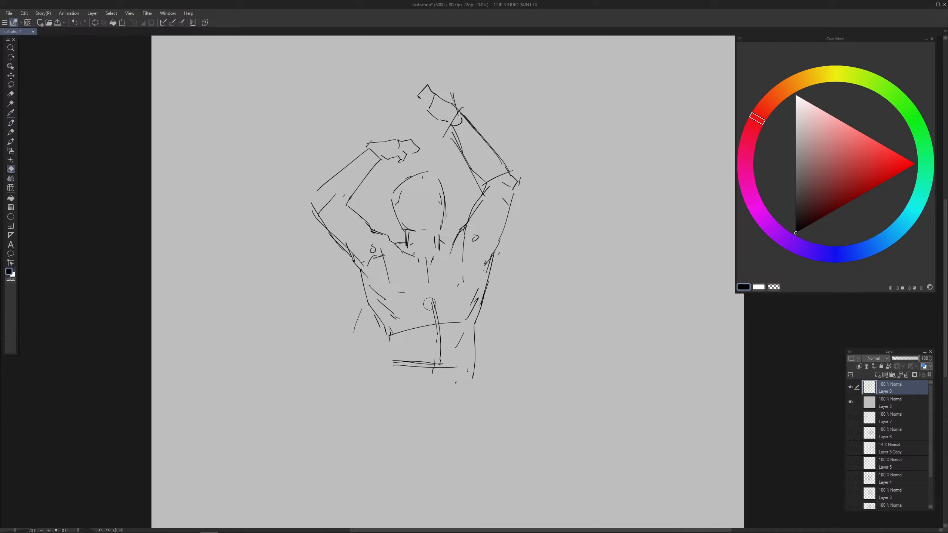
pyautogui.moveTo(429, 304)
pyautogui.mouseDown()
pyautogui.moveTo(403, 332)
pyautogui.moveTo(453, 325)
pyautogui.moveTo(382, 327)
pyautogui.moveTo(398, 370)
pyautogui.mouseUp()
pyautogui.keyDown('ctrl'); pyautogui.click(391, 339); pyautogui.keyUp('ctrl')
pyautogui.press('p')
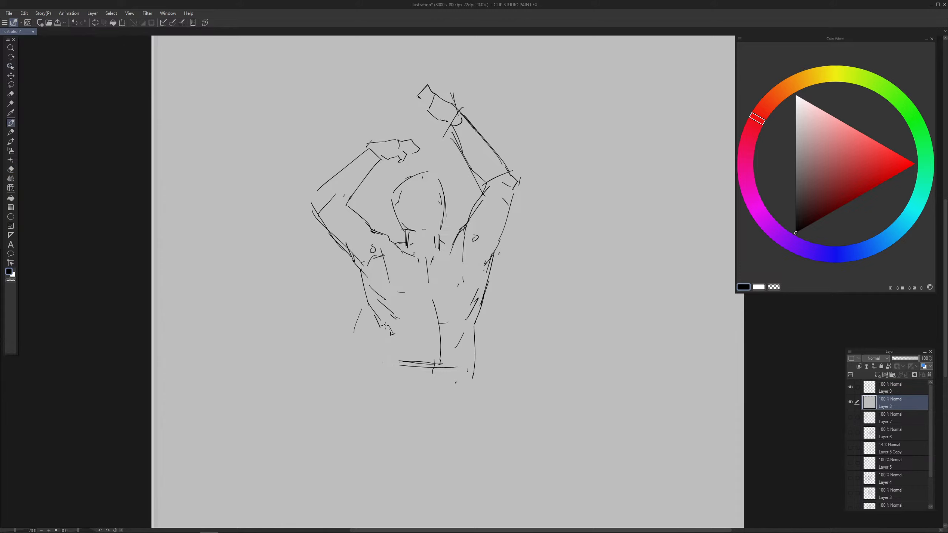
pyautogui.moveTo(385, 325); pyautogui.dragTo(399, 361)
pyautogui.hotkey('ctrl', 'z')
pyautogui.moveTo(381, 322)
pyautogui.mouseDown()
pyautogui.moveTo(400, 359)
pyautogui.moveTo(401, 396)
pyautogui.mouseUp()
pyautogui.moveTo(411, 373); pyautogui.dragTo(408, 346)
pyautogui.moveTo(472, 308); pyautogui.dragTo(466, 372)
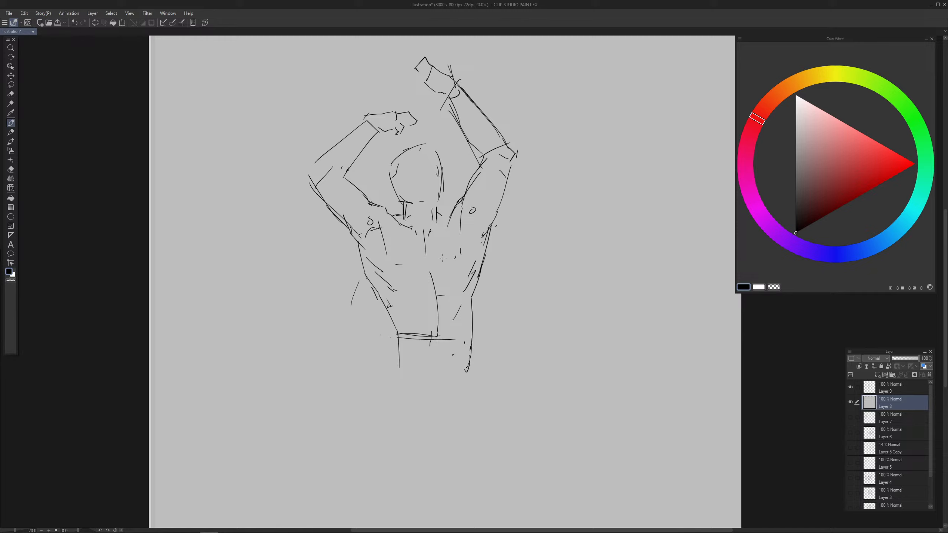
# Step: Draw a curved brow line and vertical centre line on the head, plus the jaw and the neck-to-shoulder lines
pyautogui.moveTo(393, 177); pyautogui.dragTo(442, 172)
pyautogui.moveTo(421, 142)
pyautogui.mouseDown()
pyautogui.moveTo(424, 194)
pyautogui.moveTo(442, 172)
pyautogui.moveTo(417, 193)
pyautogui.mouseUp()
pyautogui.hotkey('ctrl', 'z')
pyautogui.hotkey('ctrl', 'z')
pyautogui.hotkey('ctrl', 'z')
pyautogui.moveTo(435, 212); pyautogui.dragTo(448, 217)
pyautogui.moveTo(388, 183)
pyautogui.mouseDown()
pyautogui.moveTo(395, 193)
pyautogui.moveTo(444, 190)
pyautogui.mouseUp()
# Step: Reinforce the torso's left contour, then erase and redraw its right contour from the armpit down to the hip
pyautogui.moveTo(349, 240)
pyautogui.mouseDown()
pyautogui.moveTo(398, 339)
pyautogui.moveTo(465, 344)
pyautogui.mouseUp()
pyautogui.hotkey('ctrl', 'z')
pyautogui.press('e')
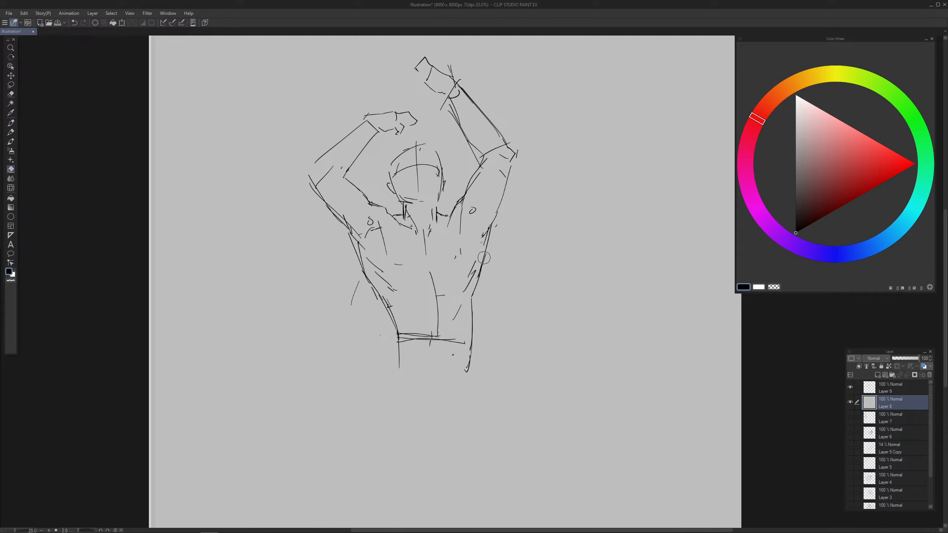
pyautogui.moveTo(478, 299); pyautogui.dragTo(489, 240)
pyautogui.press('p')
pyautogui.moveTo(486, 239); pyautogui.dragTo(475, 335)
pyautogui.moveTo(473, 290); pyautogui.dragTo(475, 353)
# Step: Reinforce the hip line and sketch the inner groin curves, hip tops and outer thigh lines below it
pyautogui.moveTo(410, 344); pyautogui.dragTo(449, 346)
pyautogui.moveTo(395, 324)
pyautogui.mouseDown()
pyautogui.moveTo(391, 355)
pyautogui.moveTo(402, 356)
pyautogui.moveTo(426, 399)
pyautogui.mouseUp()
pyautogui.moveTo(468, 357)
pyautogui.mouseDown()
pyautogui.moveTo(455, 401)
pyautogui.moveTo(472, 360)
pyautogui.mouseUp()
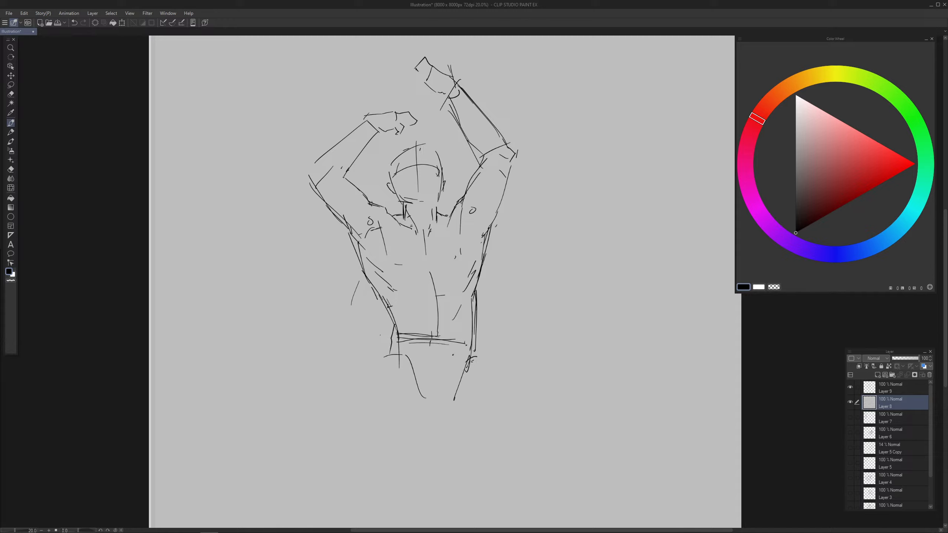
pyautogui.moveTo(385, 357); pyautogui.dragTo(380, 393)
pyautogui.moveTo(477, 351); pyautogui.dragTo(485, 415)
# Step: Define the abdomen with a centre line, navel and lower rib lines, and reinforce the contour below the right armpit
pyautogui.moveTo(418, 231)
pyautogui.mouseDown()
pyautogui.moveTo(429, 259)
pyautogui.moveTo(423, 290)
pyautogui.moveTo(413, 285)
pyautogui.moveTo(428, 298)
pyautogui.mouseUp()
pyautogui.hotkey('ctrl', 'z')
pyautogui.moveTo(412, 271)
pyautogui.mouseDown()
pyautogui.moveTo(430, 280)
pyautogui.moveTo(422, 290)
pyautogui.moveTo(429, 315)
pyautogui.moveTo(413, 338)
pyautogui.moveTo(428, 317)
pyautogui.moveTo(442, 321)
pyautogui.moveTo(425, 341)
pyautogui.moveTo(459, 341)
pyautogui.moveTo(456, 349)
pyautogui.mouseUp()
pyautogui.moveTo(449, 271); pyautogui.dragTo(474, 265)
pyautogui.moveTo(495, 223); pyautogui.dragTo(482, 254)
# Step: Reinforce the left forearm's contours and elbow, and erase stray lines at the right elbow and the head
pyautogui.moveTo(377, 131)
pyautogui.mouseDown()
pyautogui.moveTo(341, 174)
pyautogui.moveTo(342, 135)
pyautogui.mouseUp()
pyautogui.hotkey('ctrl', 'z')
pyautogui.moveTo(313, 164)
pyautogui.mouseDown()
pyautogui.moveTo(352, 132)
pyautogui.moveTo(312, 180)
pyautogui.mouseUp()
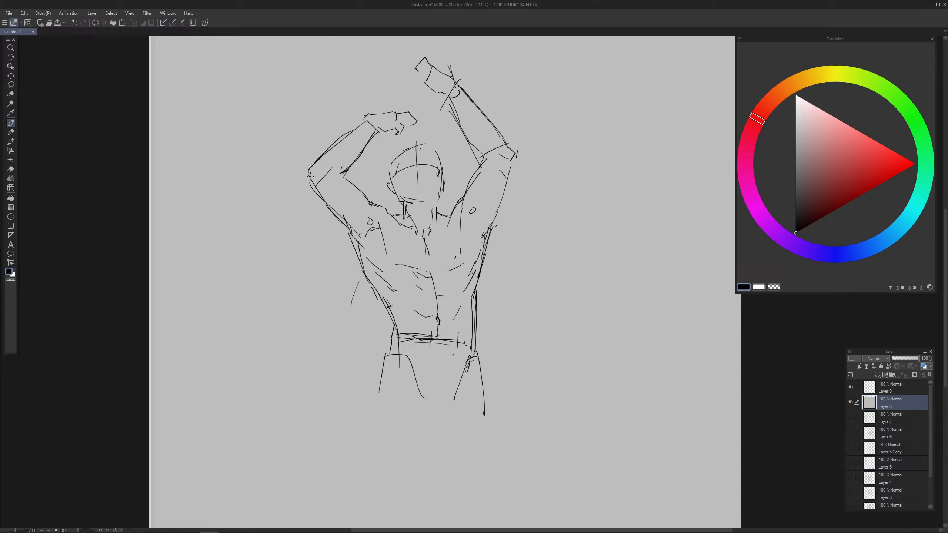
pyautogui.moveTo(348, 139)
pyautogui.mouseDown()
pyautogui.moveTo(375, 116)
pyautogui.moveTo(356, 166)
pyautogui.moveTo(373, 140)
pyautogui.moveTo(346, 178)
pyautogui.mouseUp()
pyautogui.press('e')
pyautogui.moveTo(491, 147); pyautogui.dragTo(485, 160)
pyautogui.moveTo(399, 152); pyautogui.dragTo(423, 141)
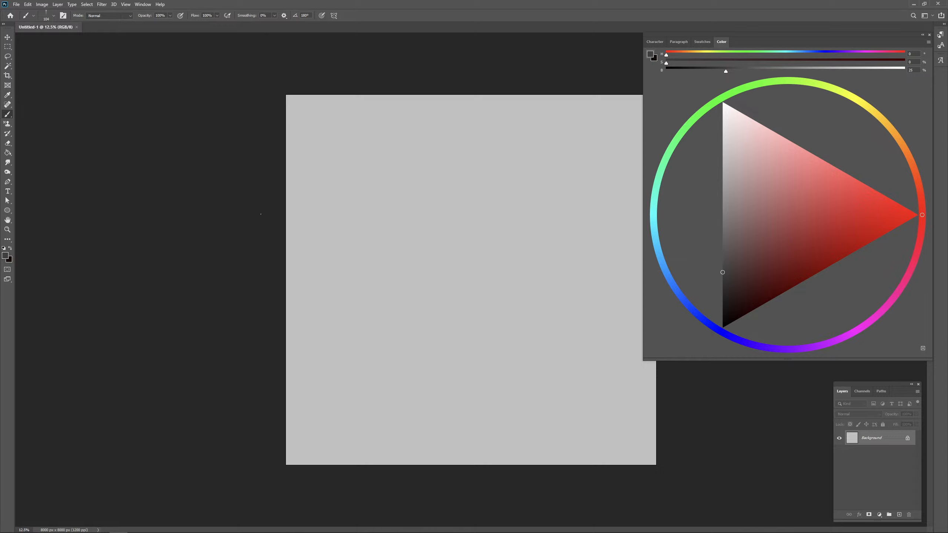
# Step: Switch to Photoshop in full-screen view, add a new layer above the background, and set up a near-black brush
pyautogui.press('f')
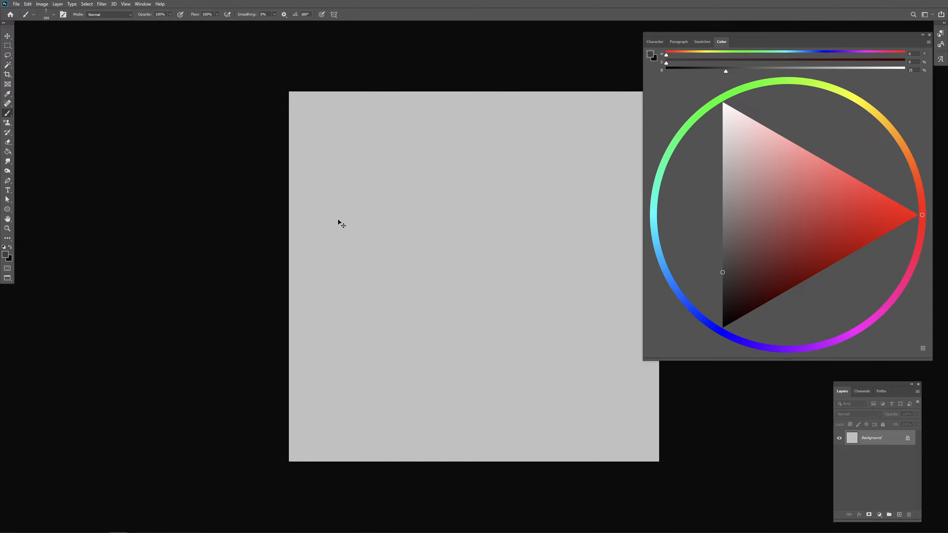
pyautogui.hotkey('ctrl', '+')
pyautogui.moveTo(432, 224); pyautogui.dragTo(349, 212)
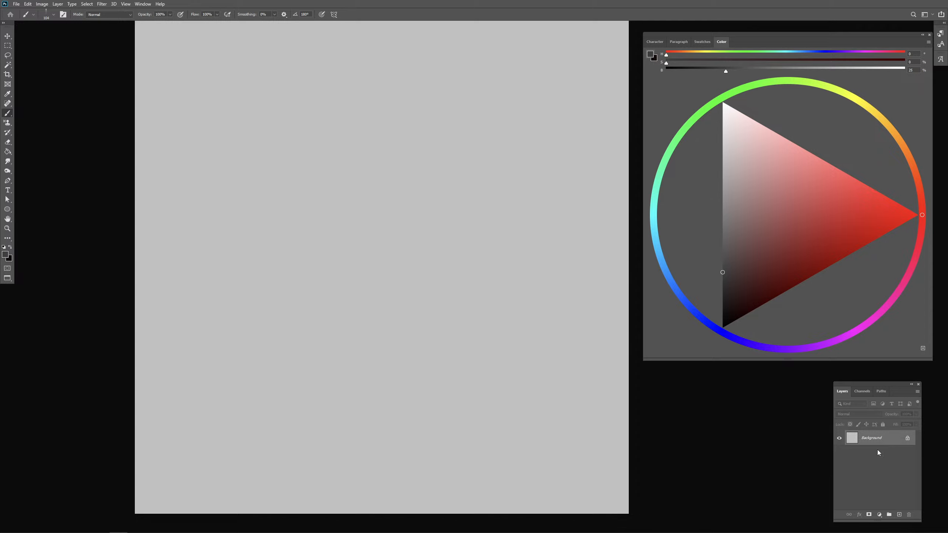
pyautogui.click(899, 516)
pyautogui.moveTo(736, 279); pyautogui.dragTo(678, 312)
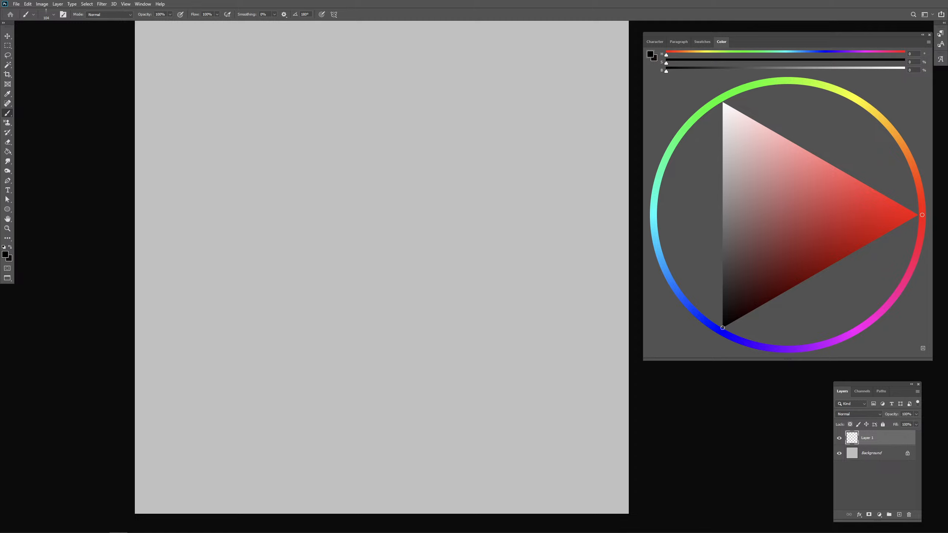
pyautogui.keyDown('alt'); pyautogui.click(127, 183); pyautogui.keyUp('alt')
pyautogui.moveTo(173, 193); pyautogui.dragTo(175, 192)
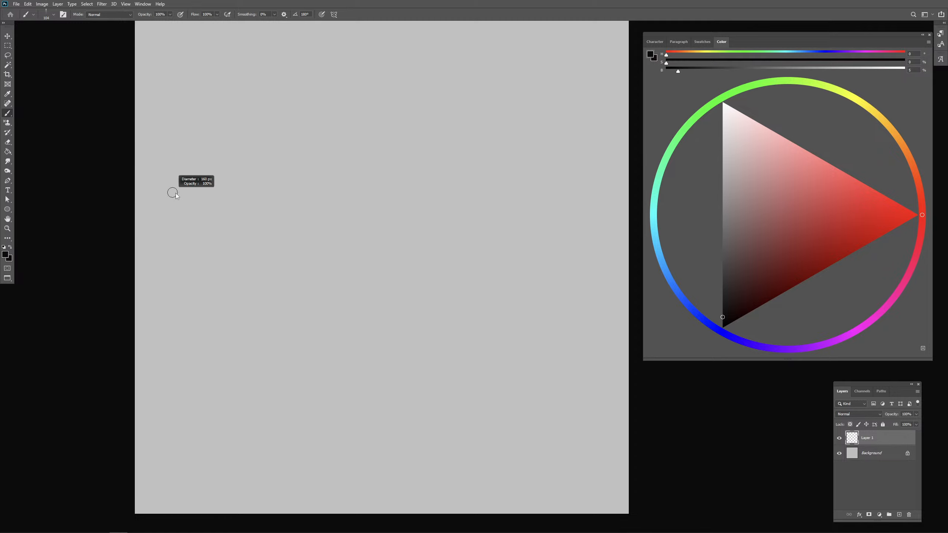
# Step: Paint the first dark strokes on the canvas: a thick diagonal bar with thin arcs, a short side branch and a curved stem
pyautogui.moveTo(338, 120); pyautogui.dragTo(331, 119)
pyautogui.moveTo(338, 126); pyautogui.dragTo(336, 120)
pyautogui.moveTo(294, 86); pyautogui.dragTo(322, 186)
pyautogui.hotkey('ctrl', 'z')
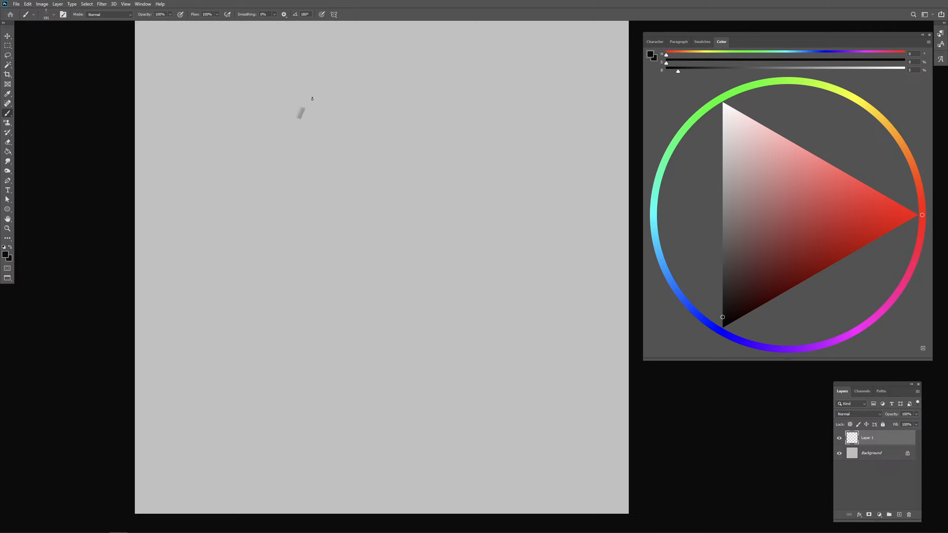
pyautogui.moveTo(313, 99); pyautogui.dragTo(319, 176)
pyautogui.hotkey('ctrl', 'z')
pyautogui.moveTo(319, 89); pyautogui.dragTo(355, 134)
pyautogui.moveTo(319, 102)
pyautogui.mouseDown()
pyautogui.moveTo(369, 165)
pyautogui.moveTo(425, 144)
pyautogui.mouseUp()
pyautogui.moveTo(364, 161)
pyautogui.mouseDown()
pyautogui.moveTo(374, 186)
pyautogui.moveTo(374, 227)
pyautogui.moveTo(359, 207)
pyautogui.moveTo(346, 234)
pyautogui.mouseUp()
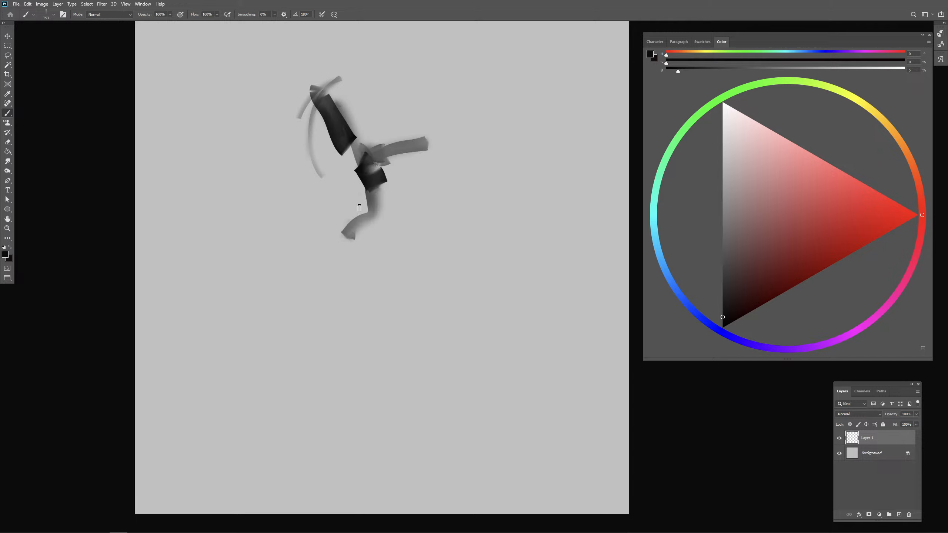
# Step: Darken and lengthen the central stem, and sweep broad soft strokes out to its upper left and right
pyautogui.moveTo(362, 181)
pyautogui.mouseDown()
pyautogui.moveTo(340, 226)
pyautogui.moveTo(357, 235)
pyautogui.mouseUp()
pyautogui.moveTo(356, 228)
pyautogui.mouseDown()
pyautogui.moveTo(399, 193)
pyautogui.moveTo(355, 236)
pyautogui.moveTo(357, 304)
pyautogui.mouseUp()
pyautogui.moveTo(342, 163); pyautogui.dragTo(338, 203)
pyautogui.moveTo(246, 123)
pyautogui.mouseDown()
pyautogui.moveTo(340, 212)
pyautogui.moveTo(339, 257)
pyautogui.mouseUp()
pyautogui.moveTo(269, 108)
pyautogui.mouseDown()
pyautogui.moveTo(336, 194)
pyautogui.moveTo(388, 220)
pyautogui.moveTo(395, 189)
pyautogui.mouseUp()
pyautogui.moveTo(369, 205)
pyautogui.mouseDown()
pyautogui.moveTo(498, 160)
pyautogui.moveTo(383, 265)
pyautogui.mouseUp()
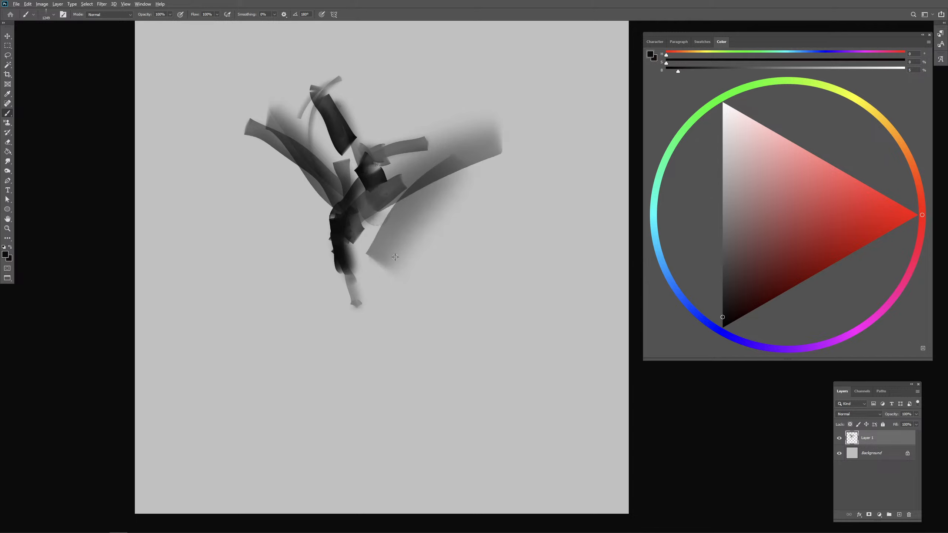
# Step: Layer darker strokes along the right branch and add a short grey stroke beneath it
pyautogui.moveTo(410, 189); pyautogui.dragTo(372, 292)
pyautogui.moveTo(378, 249); pyautogui.dragTo(372, 249)
pyautogui.moveTo(348, 157)
pyautogui.mouseDown()
pyautogui.moveTo(416, 193)
pyautogui.moveTo(479, 163)
pyautogui.moveTo(431, 166)
pyautogui.mouseUp()
pyautogui.moveTo(430, 205)
pyautogui.mouseDown()
pyautogui.moveTo(397, 204)
pyautogui.moveTo(401, 261)
pyautogui.moveTo(435, 211)
pyautogui.moveTo(470, 188)
pyautogui.mouseUp()
# Step: Add curved grey strokes left of the stem and extend the dark stem down with a fading tail
pyautogui.moveTo(299, 171)
pyautogui.mouseDown()
pyautogui.moveTo(278, 224)
pyautogui.moveTo(319, 257)
pyautogui.moveTo(314, 250)
pyautogui.mouseUp()
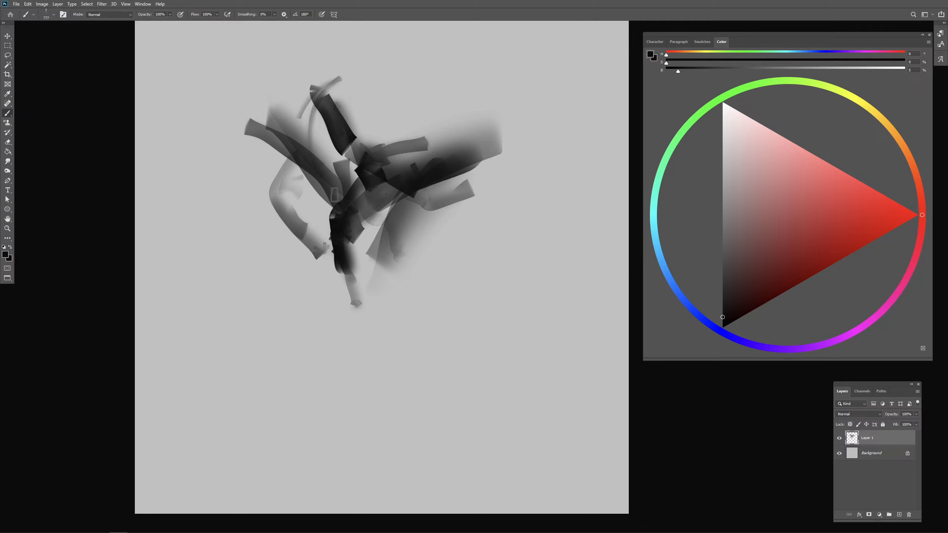
pyautogui.moveTo(314, 173)
pyautogui.mouseDown()
pyautogui.moveTo(314, 223)
pyautogui.moveTo(339, 232)
pyautogui.moveTo(289, 224)
pyautogui.moveTo(305, 243)
pyautogui.mouseUp()
pyautogui.moveTo(333, 244)
pyautogui.mouseDown()
pyautogui.moveTo(360, 364)
pyautogui.moveTo(377, 372)
pyautogui.mouseUp()
pyautogui.moveTo(402, 341); pyautogui.dragTo(400, 358)
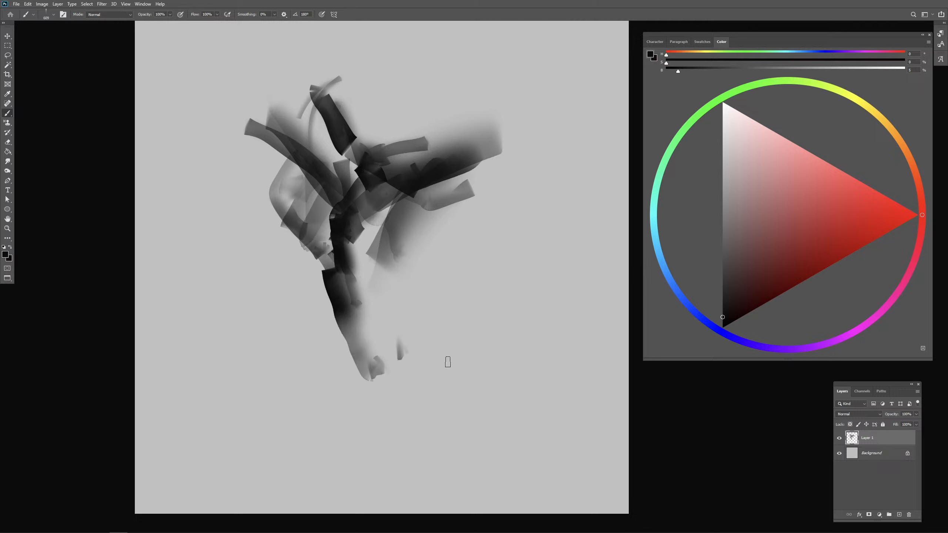
# Step: Enlarge the brush and paint broad soft grey shapes at the composition's upper right, lower right and lower left
pyautogui.hotkey('ctrl', '-')
pyautogui.moveTo(418, 269); pyautogui.dragTo(466, 256)
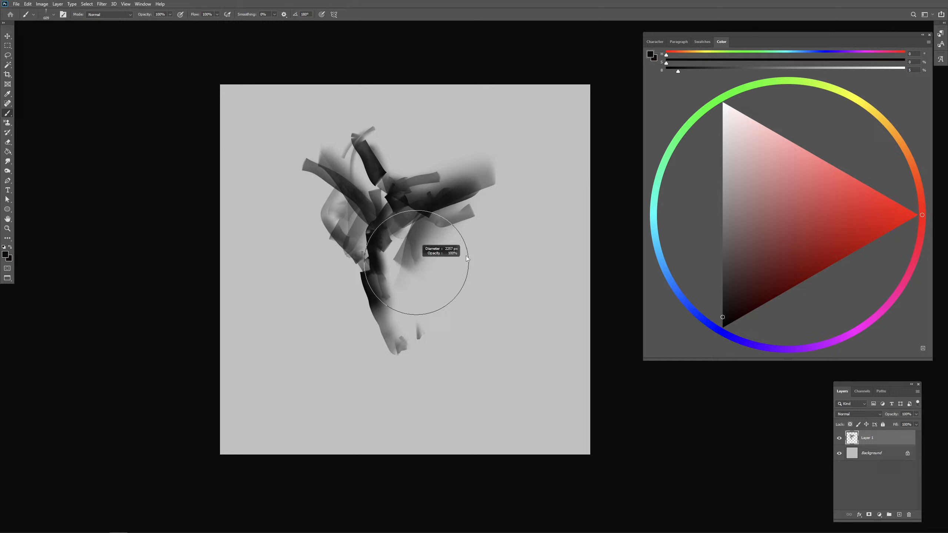
pyautogui.moveTo(548, 297); pyautogui.dragTo(440, 330)
pyautogui.moveTo(396, 375)
pyautogui.mouseDown()
pyautogui.moveTo(426, 370)
pyautogui.moveTo(430, 343)
pyautogui.moveTo(419, 341)
pyautogui.moveTo(370, 402)
pyautogui.moveTo(365, 322)
pyautogui.moveTo(324, 445)
pyautogui.moveTo(342, 425)
pyautogui.moveTo(299, 359)
pyautogui.moveTo(269, 335)
pyautogui.moveTo(389, 349)
pyautogui.mouseUp()
pyautogui.moveTo(370, 316); pyautogui.dragTo(338, 331)
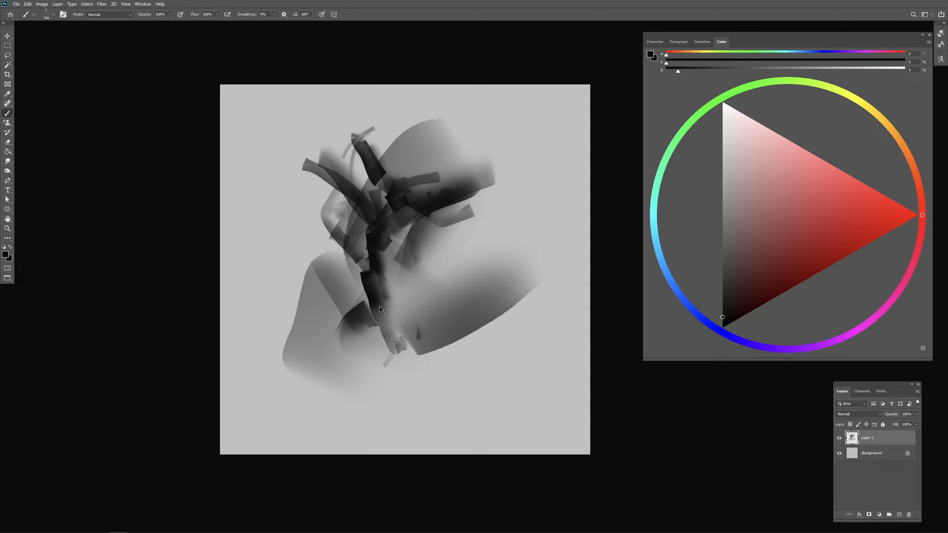
# Step: Paint overlapping black strokes across the lower-right shape and merge the painted layer into the background
pyautogui.moveTo(380, 308)
pyautogui.mouseDown()
pyautogui.moveTo(443, 337)
pyautogui.moveTo(404, 331)
pyautogui.moveTo(427, 332)
pyautogui.moveTo(413, 358)
pyautogui.moveTo(460, 326)
pyautogui.moveTo(406, 361)
pyautogui.moveTo(490, 262)
pyautogui.moveTo(435, 342)
pyautogui.moveTo(453, 261)
pyautogui.moveTo(437, 213)
pyautogui.mouseUp()
pyautogui.hotkey('ctrl', 'z')
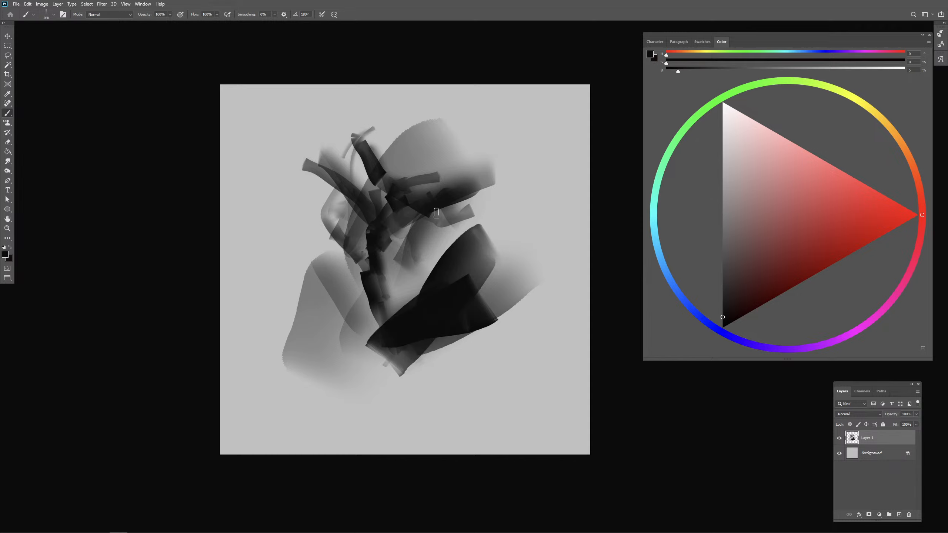
pyautogui.moveTo(430, 101)
pyautogui.mouseDown()
pyautogui.moveTo(419, 163)
pyautogui.moveTo(438, 152)
pyautogui.mouseUp()
pyautogui.hotkey('ctrl', 'z')
pyautogui.hotkey('ctrl', 'e')
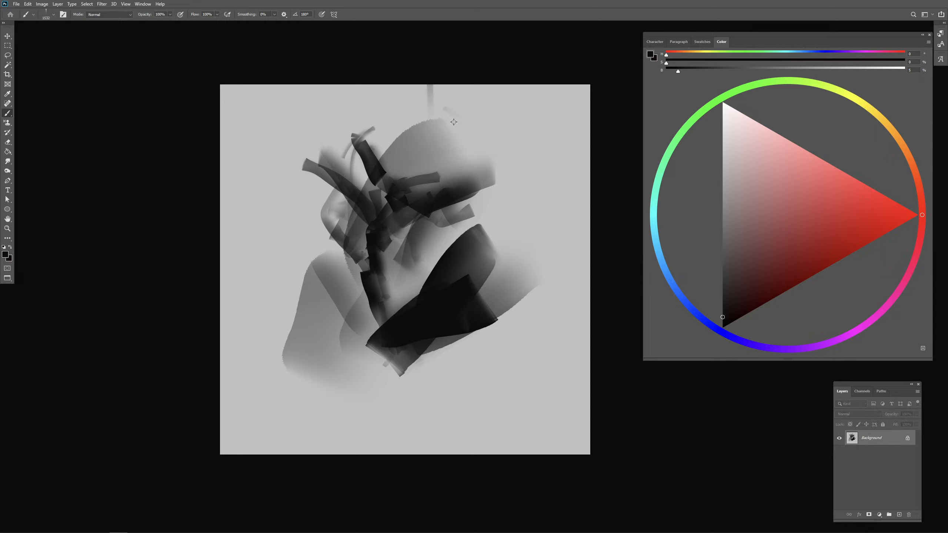
# Step: Sample tones from the canvas and paint soft light curves over the centre, plus a diagonal grey band at the top
pyautogui.keyDown('alt'); pyautogui.click(462, 121); pyautogui.keyUp('alt')
pyautogui.moveTo(429, 112)
pyautogui.mouseDown()
pyautogui.moveTo(422, 194)
pyautogui.moveTo(411, 193)
pyautogui.moveTo(410, 253)
pyautogui.moveTo(401, 253)
pyautogui.mouseUp()
pyautogui.moveTo(444, 209)
pyautogui.mouseDown()
pyautogui.moveTo(417, 215)
pyautogui.moveTo(347, 192)
pyautogui.mouseUp()
pyautogui.keyDown('alt'); pyautogui.click(438, 297); pyautogui.keyUp('alt')
pyautogui.moveTo(459, 226)
pyautogui.mouseDown()
pyautogui.moveTo(485, 241)
pyautogui.moveTo(444, 229)
pyautogui.mouseUp()
pyautogui.moveTo(369, 112)
pyautogui.mouseDown()
pyautogui.moveTo(422, 202)
pyautogui.moveTo(436, 205)
pyautogui.mouseUp()
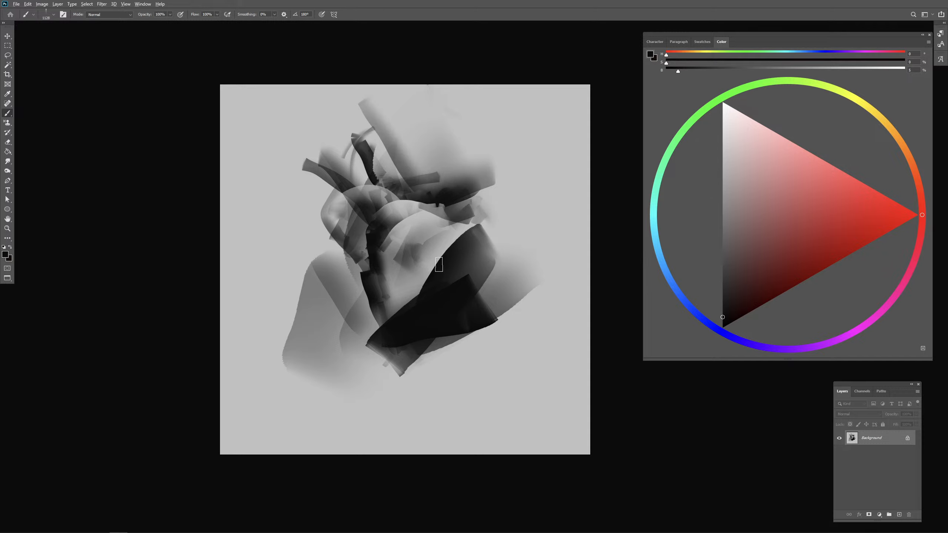
# Step: Sample mid greys from the painting and blend strokes over the dark central stem
pyautogui.keyDown('alt'); pyautogui.click(430, 225); pyautogui.keyUp('alt')
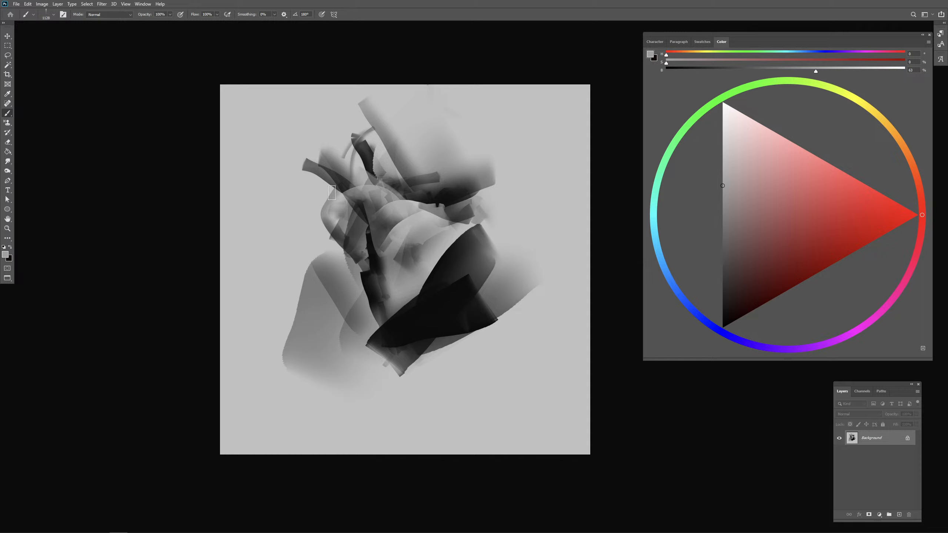
pyautogui.keyDown('alt'); pyautogui.click(457, 279); pyautogui.keyUp('alt')
pyautogui.moveTo(440, 208)
pyautogui.mouseDown()
pyautogui.moveTo(407, 207)
pyautogui.moveTo(430, 218)
pyautogui.mouseUp()
pyautogui.moveTo(388, 258)
pyautogui.mouseDown()
pyautogui.moveTo(377, 257)
pyautogui.moveTo(396, 341)
pyautogui.moveTo(432, 319)
pyautogui.mouseUp()
pyautogui.keyDown('alt'); pyautogui.click(437, 302); pyautogui.keyUp('alt')
pyautogui.keyDown('alt'); pyautogui.click(425, 273); pyautogui.keyUp('alt')
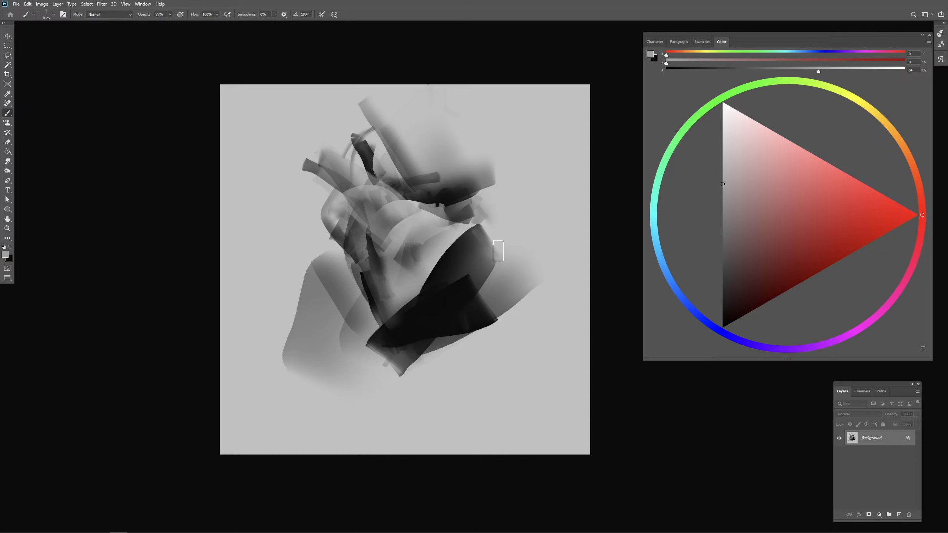
# Step: Paint over the black lower-right shape with light grey to turn it into a pale form
pyautogui.moveTo(497, 220); pyautogui.dragTo(467, 278)
pyautogui.moveTo(491, 237)
pyautogui.mouseDown()
pyautogui.moveTo(465, 276)
pyautogui.moveTo(522, 265)
pyautogui.moveTo(423, 340)
pyautogui.moveTo(508, 309)
pyautogui.moveTo(464, 336)
pyautogui.moveTo(453, 310)
pyautogui.moveTo(420, 311)
pyautogui.moveTo(421, 347)
pyautogui.moveTo(397, 325)
pyautogui.moveTo(411, 377)
pyautogui.moveTo(433, 370)
pyautogui.mouseUp()
pyautogui.hotkey('ctrl', 'z')
pyautogui.hotkey('ctrl', 'z')
pyautogui.keyDown('alt'); pyautogui.click(547, 220); pyautogui.keyUp('alt')
# Step: Add dark strokes at the base of the stem and carve its lower-left edge with a light grey curve
pyautogui.keyDown('alt'); pyautogui.click(383, 328); pyautogui.keyUp('alt')
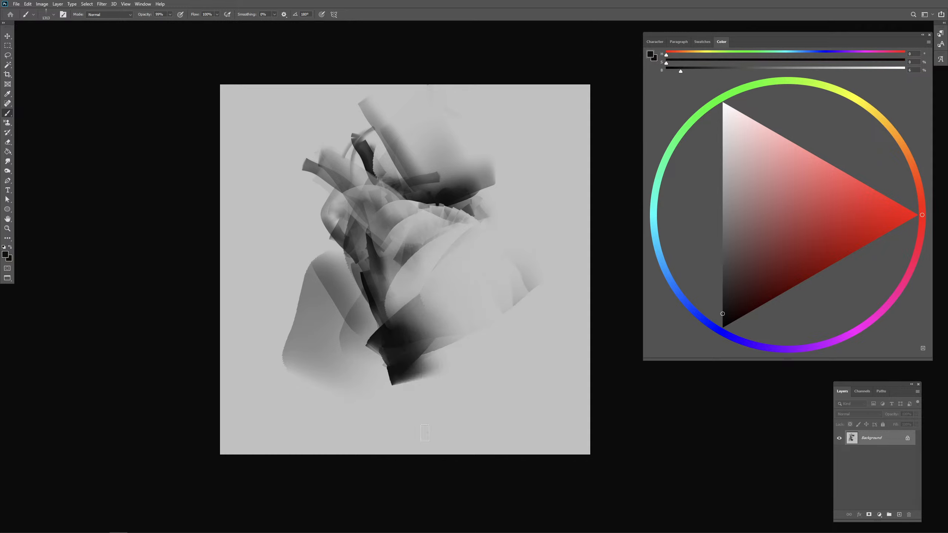
pyautogui.moveTo(425, 433)
pyautogui.mouseDown()
pyautogui.moveTo(380, 406)
pyautogui.moveTo(433, 417)
pyautogui.moveTo(362, 392)
pyautogui.moveTo(370, 373)
pyautogui.mouseUp()
pyautogui.keyDown('alt'); pyautogui.click(383, 408); pyautogui.keyUp('alt')
pyautogui.hotkey('ctrl', 'z')
pyautogui.keyDown('alt'); pyautogui.click(410, 342); pyautogui.keyUp('alt')
pyautogui.moveTo(471, 346)
pyautogui.mouseDown()
pyautogui.moveTo(453, 369)
pyautogui.moveTo(435, 359)
pyautogui.mouseUp()
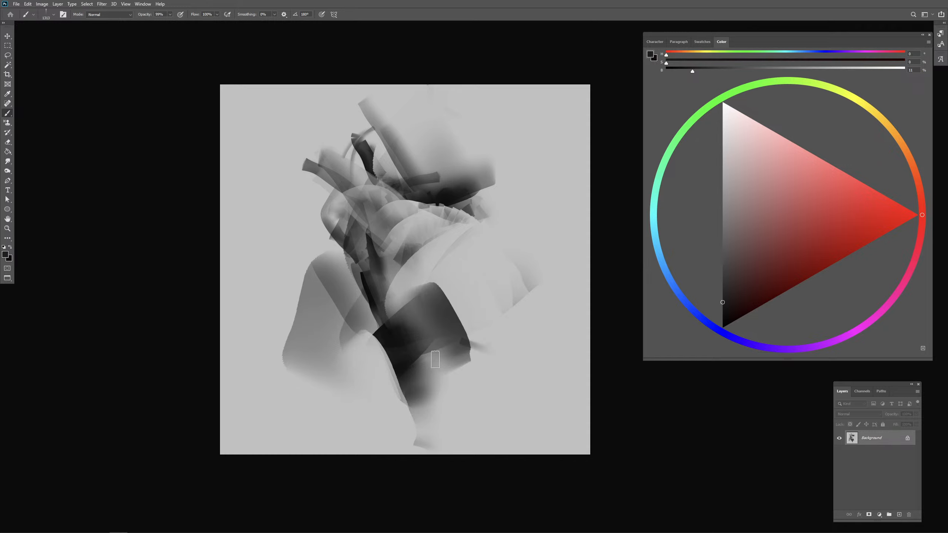
pyautogui.hotkey('ctrl', 'z')
# Step: Sample light grey to soften the pale form beside the stem's base, and rework the dark base with a sampled dark
pyautogui.keyDown('alt'); pyautogui.click(471, 369); pyautogui.keyUp('alt')
pyautogui.rightClick(458, 363)
pyautogui.click(426, 319)
pyautogui.moveTo(436, 297); pyautogui.dragTo(433, 333)
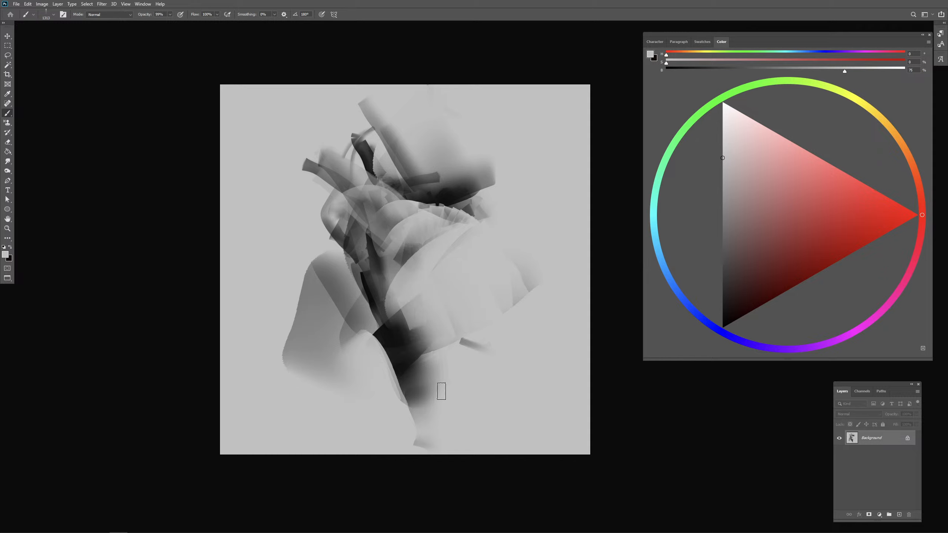
pyautogui.moveTo(441, 392)
pyautogui.mouseDown()
pyautogui.moveTo(413, 318)
pyautogui.moveTo(428, 392)
pyautogui.moveTo(414, 379)
pyautogui.mouseUp()
pyautogui.hotkey('ctrl', 'z')
pyautogui.keyDown('alt'); pyautogui.click(377, 305); pyautogui.keyUp('alt')
pyautogui.moveTo(398, 347)
pyautogui.mouseDown()
pyautogui.moveTo(405, 316)
pyautogui.moveTo(414, 364)
pyautogui.mouseUp()
pyautogui.hotkey('ctrl', 'z')
pyautogui.keyDown('alt'); pyautogui.rightClick(370, 307); pyautogui.keyUp('alt')
pyautogui.keyDown('alt'); pyautogui.rightClick(329, 239); pyautogui.keyUp('alt')
pyautogui.moveTo(276, 230); pyautogui.dragTo(301, 208)
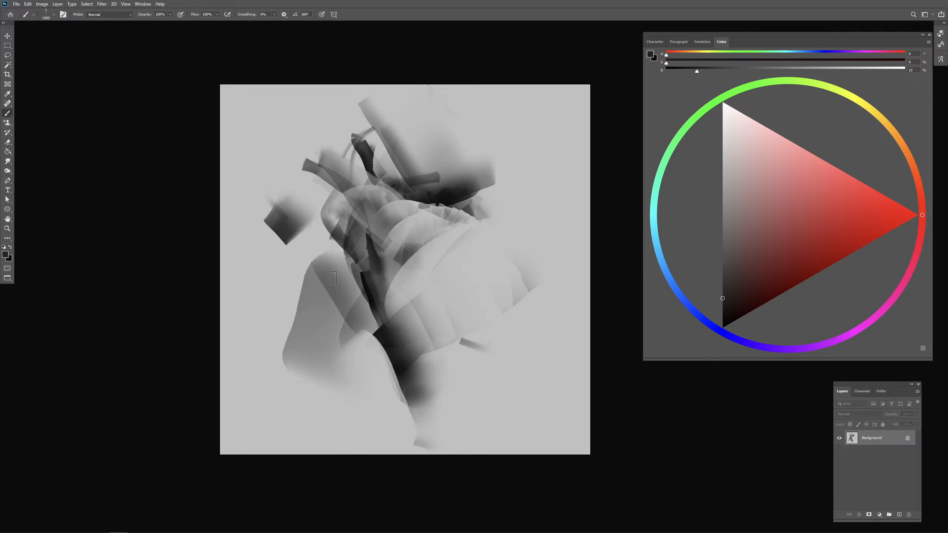
pyautogui.moveTo(333, 278); pyautogui.dragTo(391, 310)
pyautogui.hotkey('ctrl', 'z')
pyautogui.hotkey('ctrl', 'z')
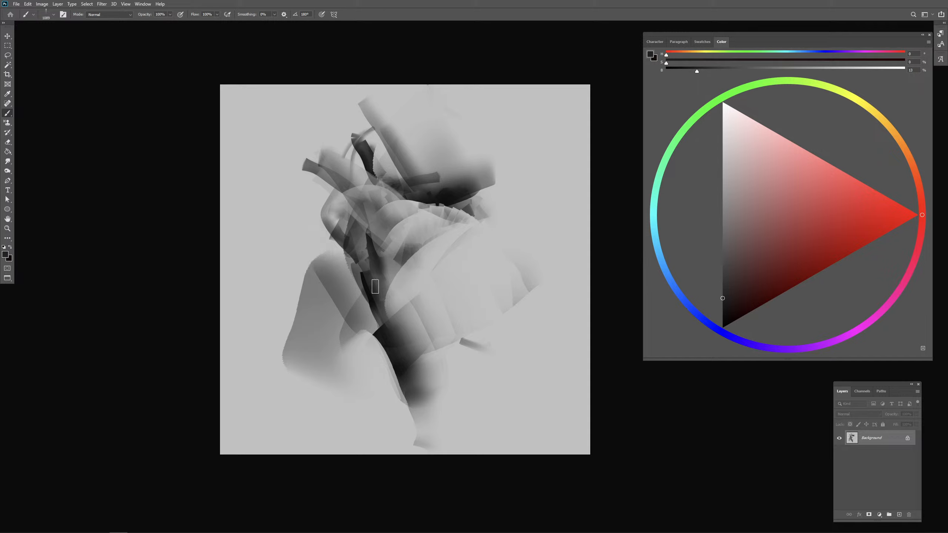
# Step: Resize the brush, sample the light background grey and sweep pale strokes across the upper-right grey mass
pyautogui.keyDown('alt'); pyautogui.rightClick(435, 251); pyautogui.keyUp('alt')
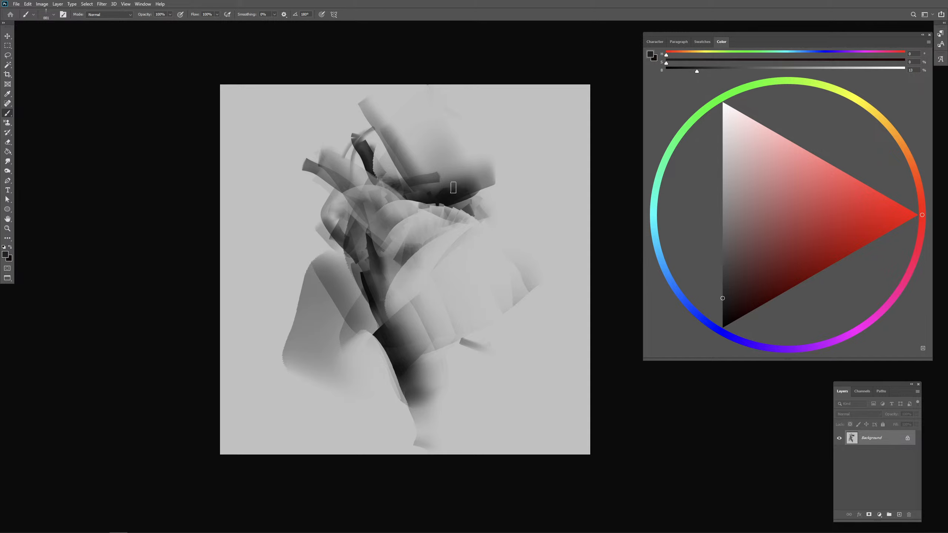
pyautogui.keyDown('alt'); pyautogui.rightClick(453, 187); pyautogui.keyUp('alt')
pyautogui.keyDown('alt'); pyautogui.click(511, 174); pyautogui.keyUp('alt')
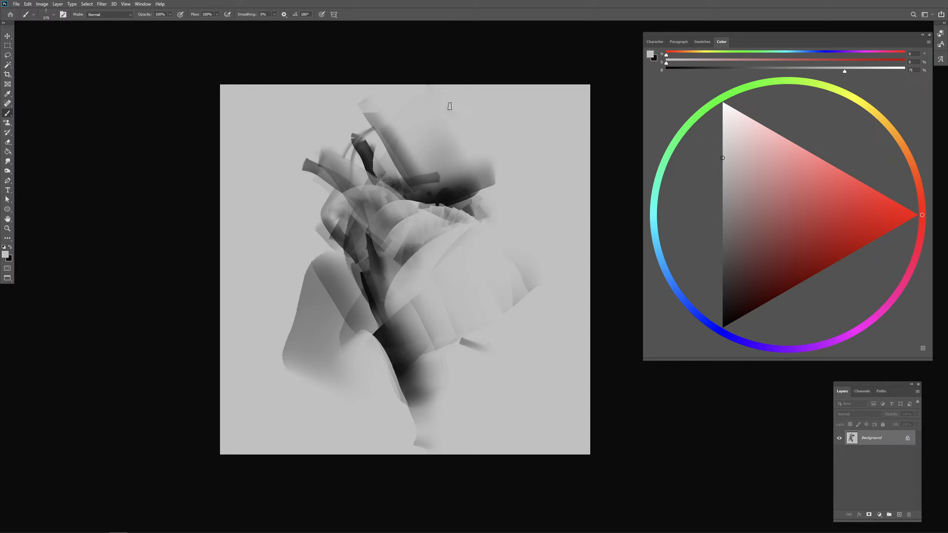
pyautogui.moveTo(371, 119); pyautogui.dragTo(459, 144)
pyautogui.moveTo(388, 149); pyautogui.dragTo(495, 181)
pyautogui.moveTo(418, 179); pyautogui.dragTo(491, 204)
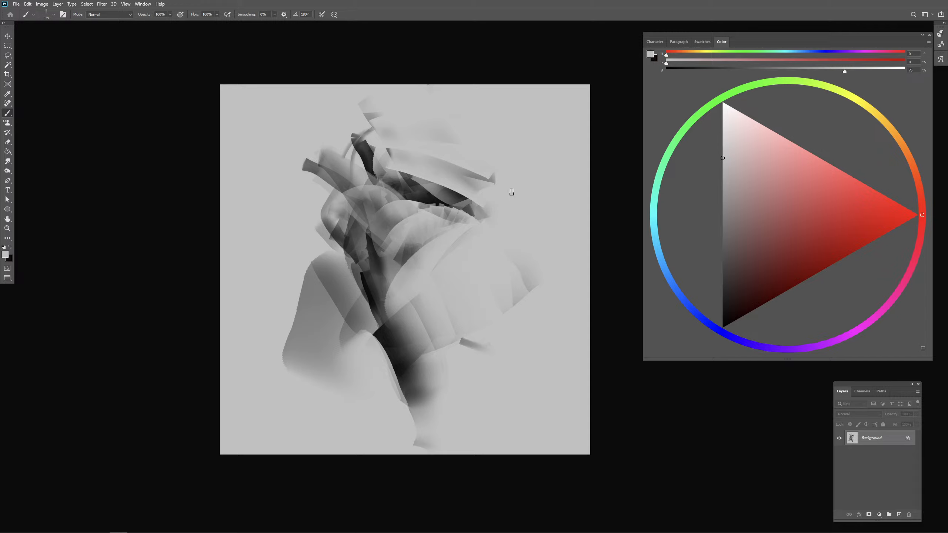
# Step: Pick black and paint curved dark arches and short accents at the composition's upper right
pyautogui.moveTo(745, 262)
pyautogui.mouseDown()
pyautogui.moveTo(689, 316)
pyautogui.moveTo(691, 302)
pyautogui.mouseUp()
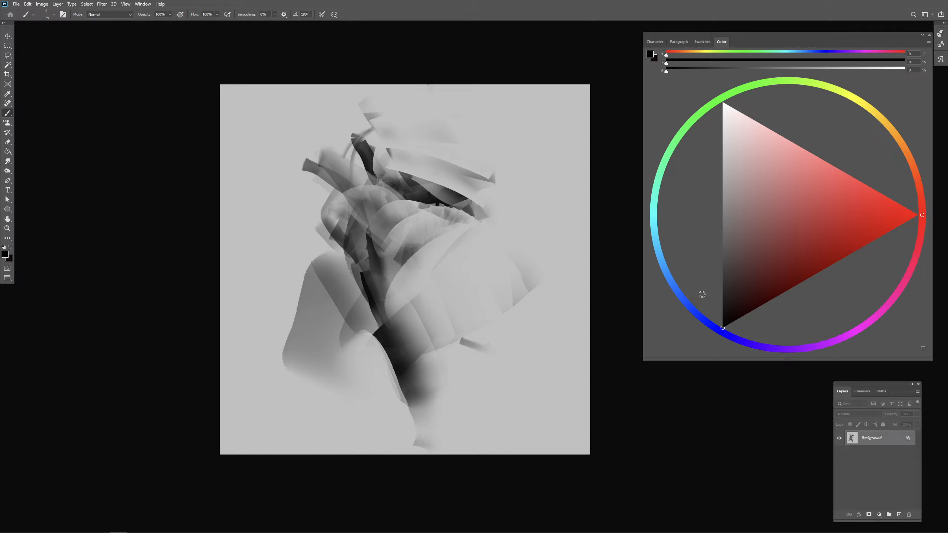
pyautogui.moveTo(476, 157)
pyautogui.mouseDown()
pyautogui.moveTo(438, 158)
pyautogui.moveTo(444, 149)
pyautogui.moveTo(426, 183)
pyautogui.mouseUp()
pyautogui.hotkey('ctrl', 'z')
pyautogui.moveTo(482, 143)
pyautogui.mouseDown()
pyautogui.moveTo(440, 162)
pyautogui.moveTo(449, 175)
pyautogui.moveTo(501, 158)
pyautogui.moveTo(433, 177)
pyautogui.mouseUp()
pyautogui.moveTo(484, 142)
pyautogui.mouseDown()
pyautogui.moveTo(441, 181)
pyautogui.moveTo(453, 185)
pyautogui.mouseUp()
pyautogui.hotkey('ctrl', 'z')
pyautogui.press('[')
pyautogui.moveTo(517, 171)
pyautogui.mouseDown()
pyautogui.moveTo(469, 194)
pyautogui.moveTo(484, 214)
pyautogui.mouseUp()
pyautogui.moveTo(495, 207); pyautogui.dragTo(485, 230)
# Step: Sample light grey and paint over the centre to brighten the rounded form right of the stem
pyautogui.keyDown('alt'); pyautogui.click(462, 254); pyautogui.keyUp('alt')
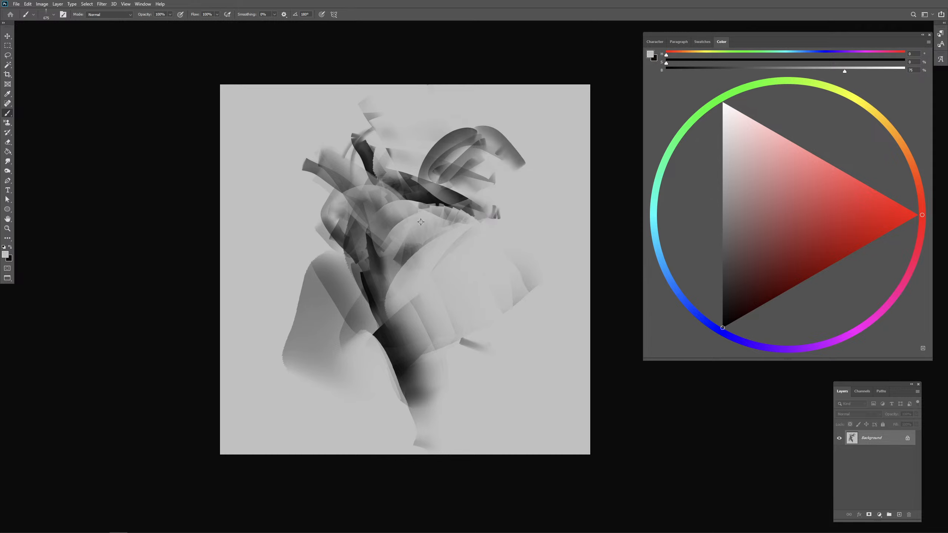
pyautogui.moveTo(399, 212)
pyautogui.mouseDown()
pyautogui.moveTo(442, 244)
pyautogui.moveTo(415, 225)
pyautogui.moveTo(416, 249)
pyautogui.mouseUp()
pyautogui.moveTo(471, 275); pyautogui.dragTo(402, 281)
# Step: Choose a very dark reddish tone and paint a curved dark stroke around the composition's upper-left side
pyautogui.keyDown('alt'); pyautogui.click(381, 313); pyautogui.keyUp('alt')
pyautogui.keyDown('alt'); pyautogui.click(421, 190); pyautogui.keyUp('alt')
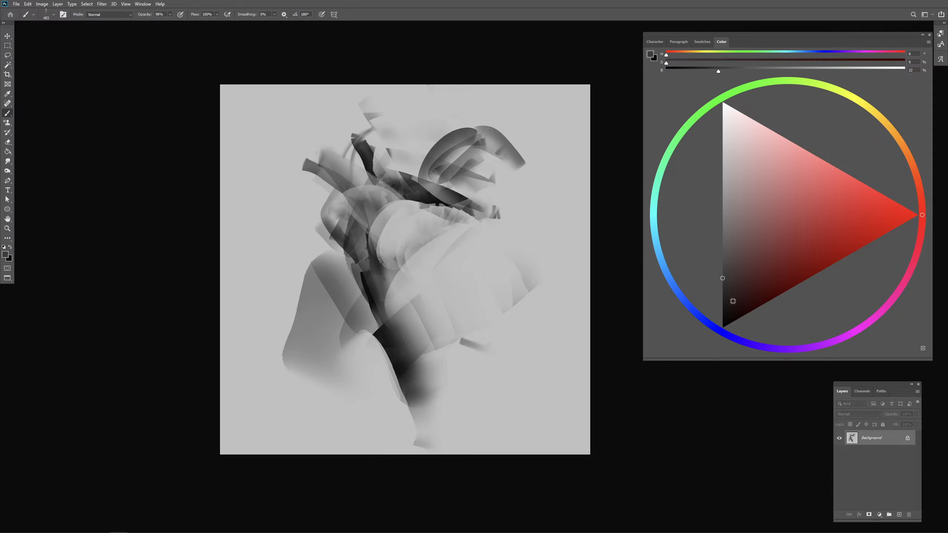
pyautogui.click(731, 305)
pyautogui.moveTo(342, 188); pyautogui.dragTo(328, 189)
pyautogui.moveTo(310, 159)
pyautogui.mouseDown()
pyautogui.moveTo(279, 213)
pyautogui.moveTo(310, 160)
pyautogui.moveTo(300, 213)
pyautogui.moveTo(341, 250)
pyautogui.mouseUp()
pyautogui.hotkey('ctrl', 'z')
pyautogui.moveTo(396, 261); pyautogui.dragTo(404, 260)
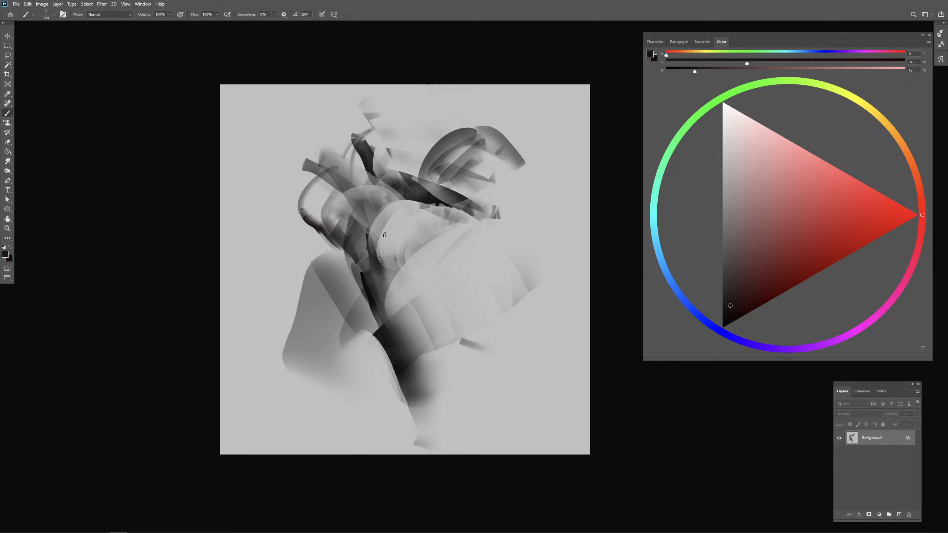
# Step: Sample light grey from the central form and sweep pale strokes over the dark upper-left mass and the bands across the upper right
pyautogui.keyDown('alt'); pyautogui.click(411, 234); pyautogui.keyUp('alt')
pyautogui.moveTo(345, 190); pyautogui.dragTo(333, 206)
pyautogui.moveTo(369, 202); pyautogui.dragTo(330, 208)
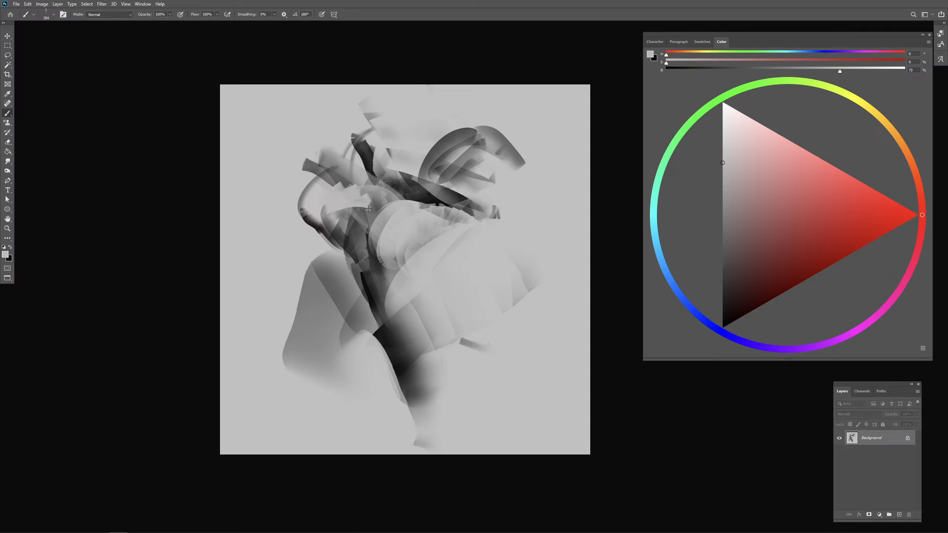
pyautogui.moveTo(377, 226)
pyautogui.mouseDown()
pyautogui.moveTo(400, 226)
pyautogui.moveTo(368, 200)
pyautogui.moveTo(418, 231)
pyautogui.mouseUp()
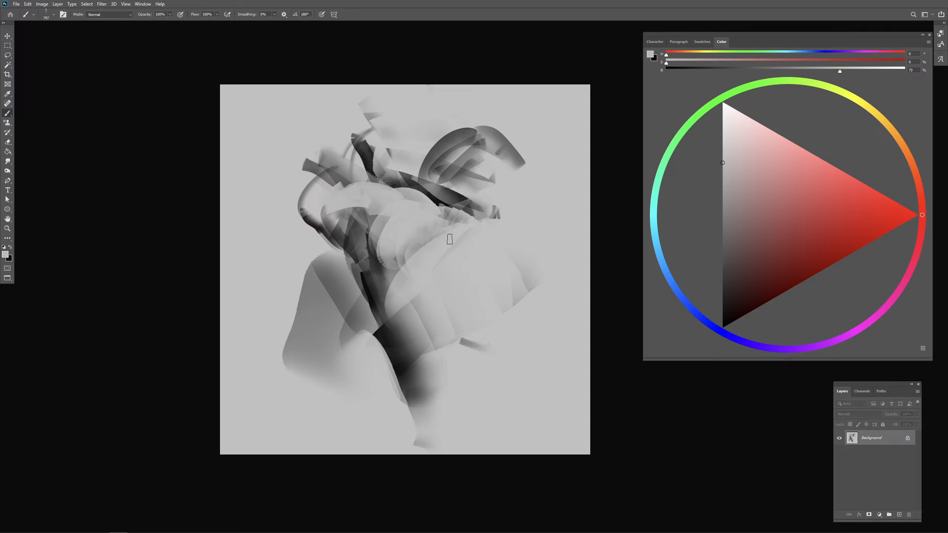
pyautogui.moveTo(485, 224)
pyautogui.mouseDown()
pyautogui.moveTo(459, 178)
pyautogui.moveTo(418, 161)
pyautogui.mouseUp()
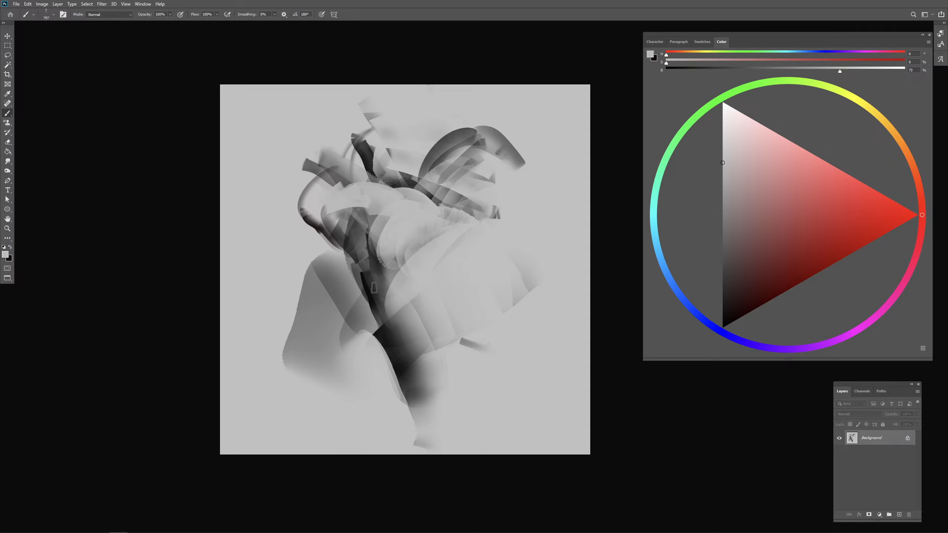
pyautogui.moveTo(428, 240); pyautogui.dragTo(408, 243)
pyautogui.moveTo(386, 213); pyautogui.dragTo(346, 216)
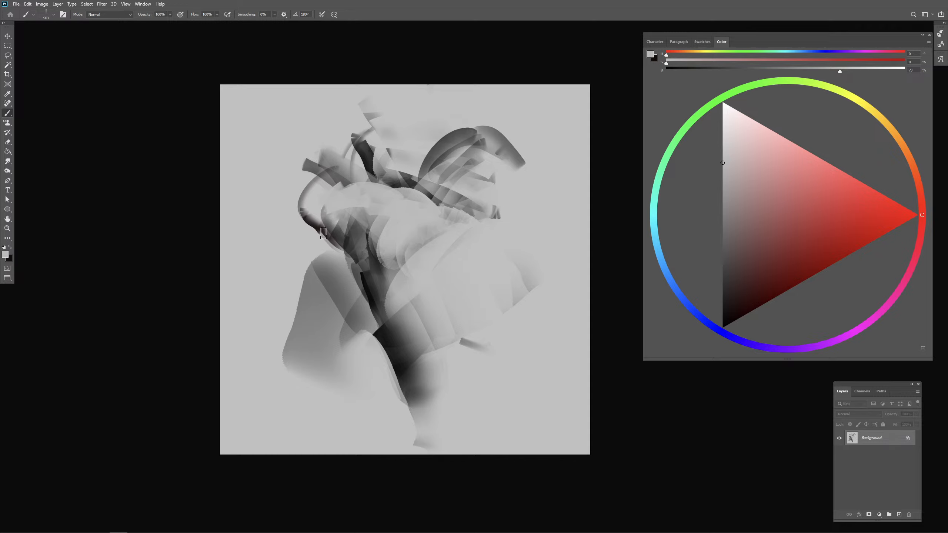
# Step: Sample a dark grey and paint a thin dark contour along the pale form's upper edge, undoing the unwanted attempts
pyautogui.keyDown('alt'); pyautogui.click(370, 169); pyautogui.keyUp('alt')
pyautogui.moveTo(370, 169)
pyautogui.mouseDown()
pyautogui.moveTo(331, 182)
pyautogui.moveTo(360, 189)
pyautogui.mouseUp()
pyautogui.click(351, 188)
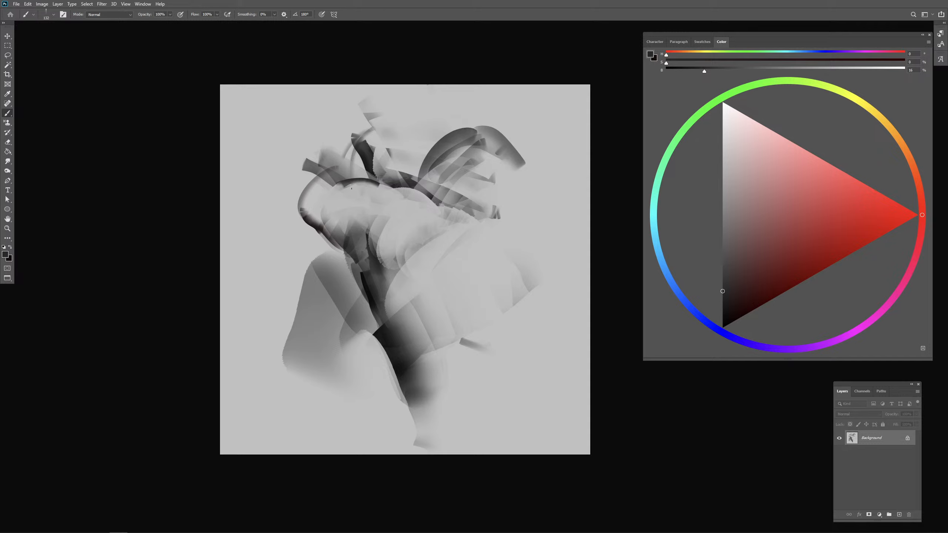
pyautogui.hotkey('ctrl', 'z')
pyautogui.hotkey('ctrl', 'z')
pyautogui.moveTo(386, 187); pyautogui.dragTo(390, 187)
pyautogui.moveTo(347, 218); pyautogui.dragTo(369, 267)
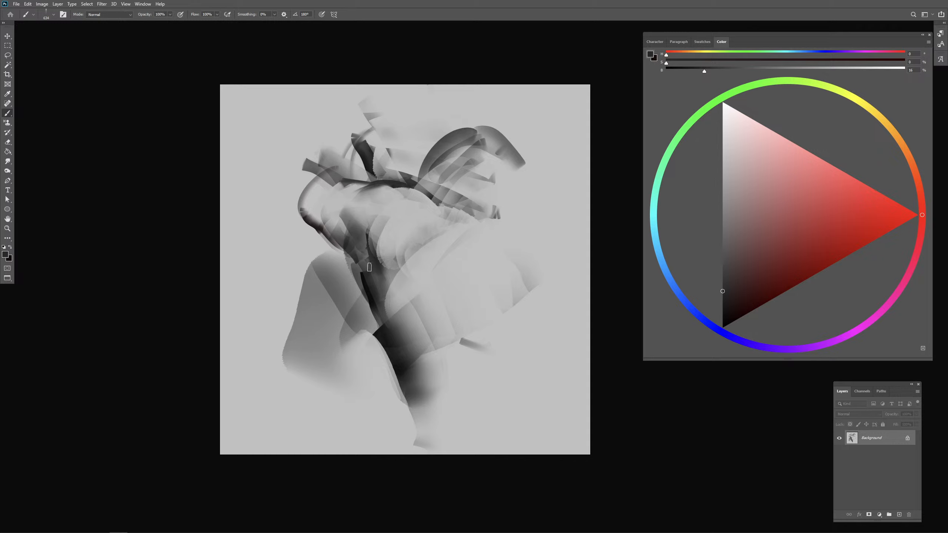
# Step: Undo the last stroke and rework the transitions across the centre and the dark stem with grey tones sampled from them
pyautogui.hotkey('ctrl', 'z')
pyautogui.moveTo(348, 220)
pyautogui.mouseDown()
pyautogui.moveTo(358, 249)
pyautogui.moveTo(429, 222)
pyautogui.mouseUp()
pyautogui.keyDown('alt'); pyautogui.click(397, 263); pyautogui.keyUp('alt')
pyautogui.moveTo(380, 273)
pyautogui.mouseDown()
pyautogui.moveTo(371, 278)
pyautogui.moveTo(401, 352)
pyautogui.moveTo(429, 364)
pyautogui.moveTo(456, 278)
pyautogui.mouseUp()
pyautogui.keyDown('alt'); pyautogui.click(390, 349); pyautogui.keyUp('alt')
pyautogui.hotkey('ctrl', 'z')
# Step: Paint a curved dark accent and a short diagonal shadow on the pale form right of centre, redoing the first attempt
pyautogui.moveTo(473, 226); pyautogui.dragTo(488, 295)
pyautogui.hotkey('ctrl', 'z')
pyautogui.moveTo(474, 228); pyautogui.dragTo(491, 293)
pyautogui.moveTo(419, 271); pyautogui.dragTo(480, 305)
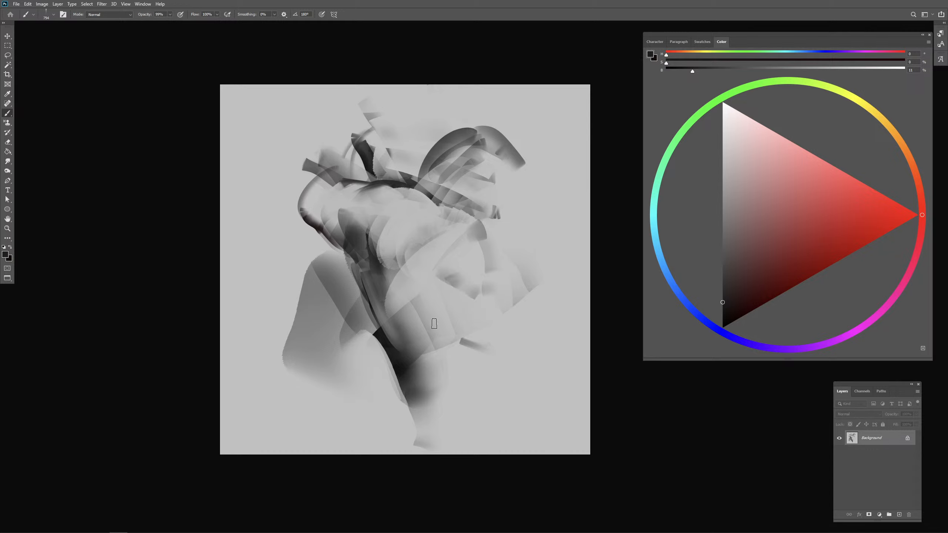
# Step: Sample dark grey at the stem's base, soften the area around it and paint a long vertical stroke ending in short zigzag marks
pyautogui.moveTo(418, 369); pyautogui.dragTo(428, 405)
pyautogui.keyDown('alt'); pyautogui.click(408, 376); pyautogui.keyUp('alt')
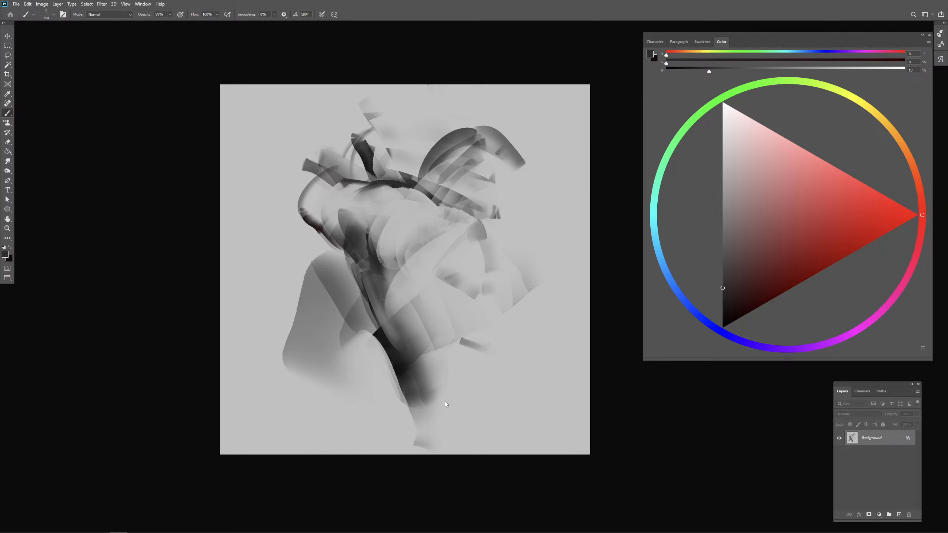
pyautogui.moveTo(424, 372)
pyautogui.mouseDown()
pyautogui.moveTo(470, 391)
pyautogui.moveTo(471, 374)
pyautogui.mouseUp()
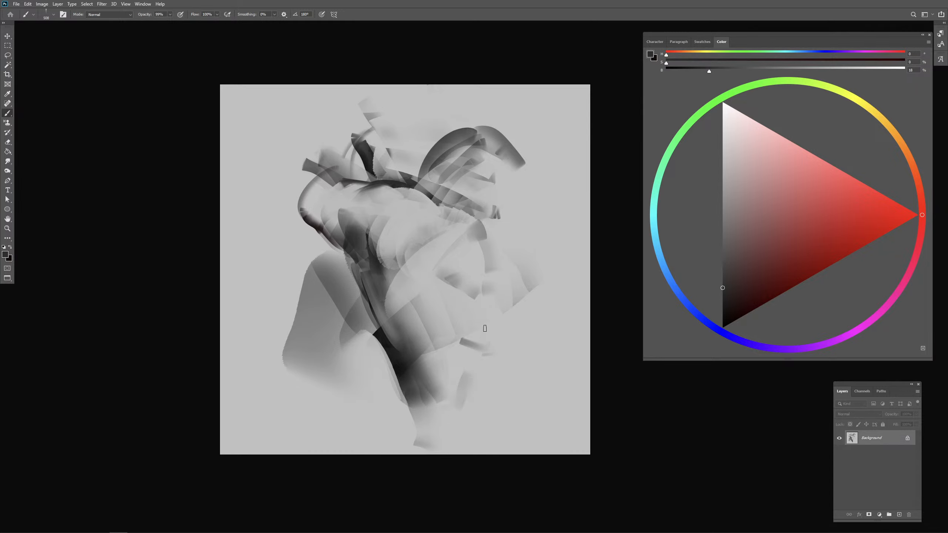
pyautogui.moveTo(485, 323); pyautogui.dragTo(503, 422)
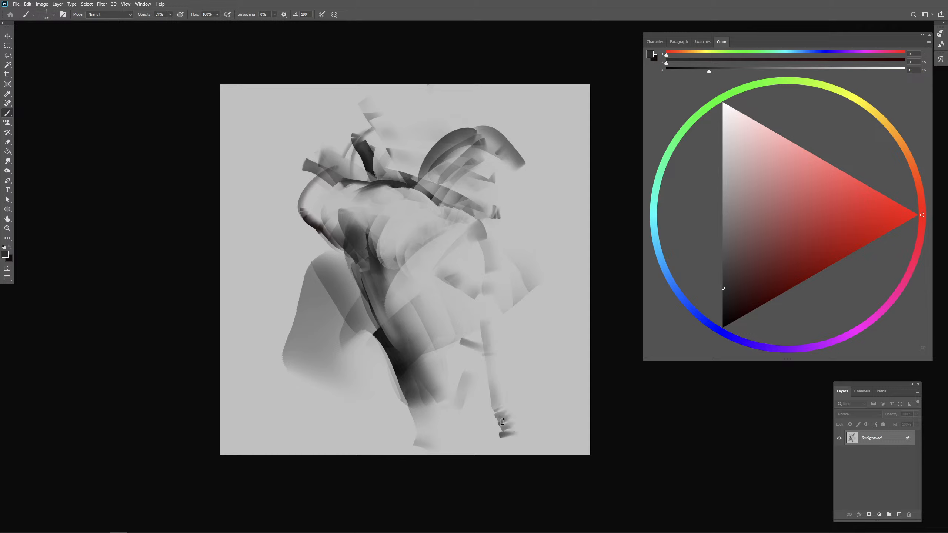
# Step: Enlarge the brush, sample the light background grey and paint out the dark strokes rising above the composition's upper edge
pyautogui.moveTo(511, 252); pyautogui.dragTo(523, 252)
pyautogui.moveTo(498, 218); pyautogui.dragTo(512, 218)
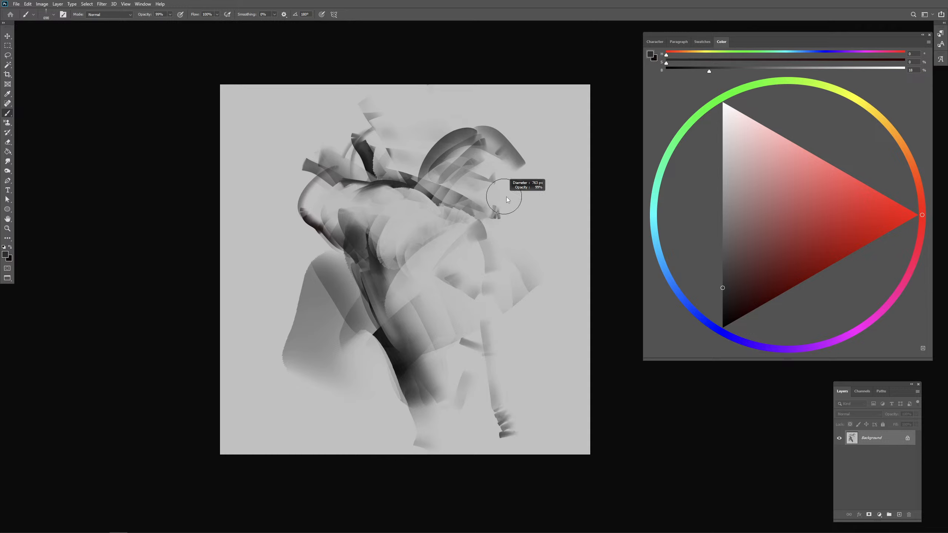
pyautogui.keyDown('alt'); pyautogui.click(464, 128); pyautogui.keyUp('alt')
pyautogui.moveTo(446, 131)
pyautogui.mouseDown()
pyautogui.moveTo(472, 128)
pyautogui.moveTo(360, 141)
pyautogui.moveTo(368, 161)
pyautogui.moveTo(413, 176)
pyautogui.mouseUp()
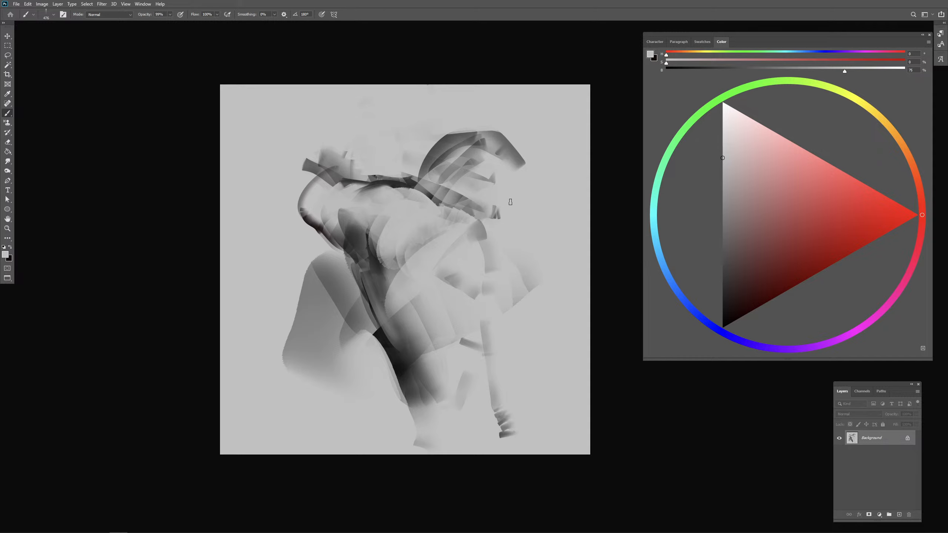
# Step: Pick a very dark reddish tone, paint a small hooked stroke at the upper left and undo the arcs tried across the top
pyautogui.moveTo(736, 300); pyautogui.dragTo(730, 314)
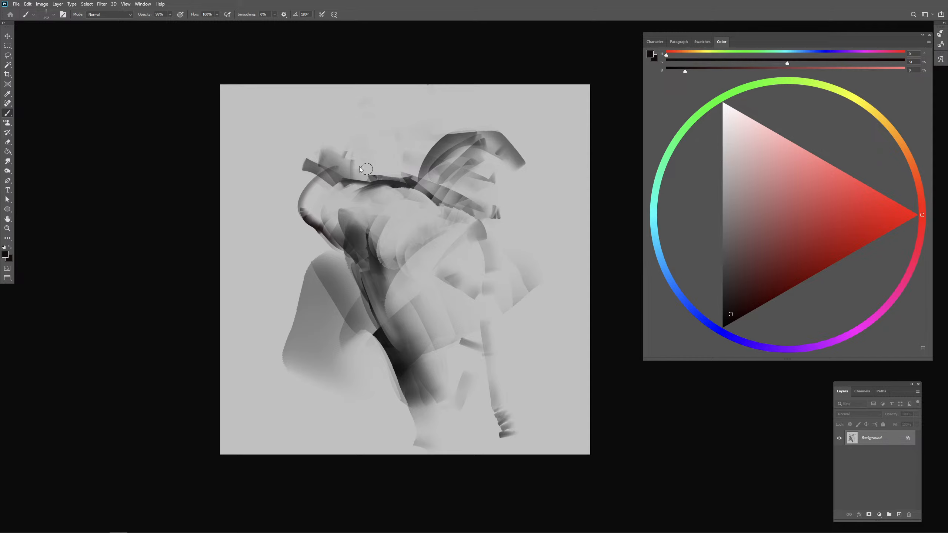
pyautogui.moveTo(323, 170)
pyautogui.mouseDown()
pyautogui.moveTo(365, 168)
pyautogui.moveTo(316, 194)
pyautogui.moveTo(367, 159)
pyautogui.moveTo(374, 172)
pyautogui.moveTo(375, 161)
pyautogui.moveTo(362, 177)
pyautogui.moveTo(405, 157)
pyautogui.mouseUp()
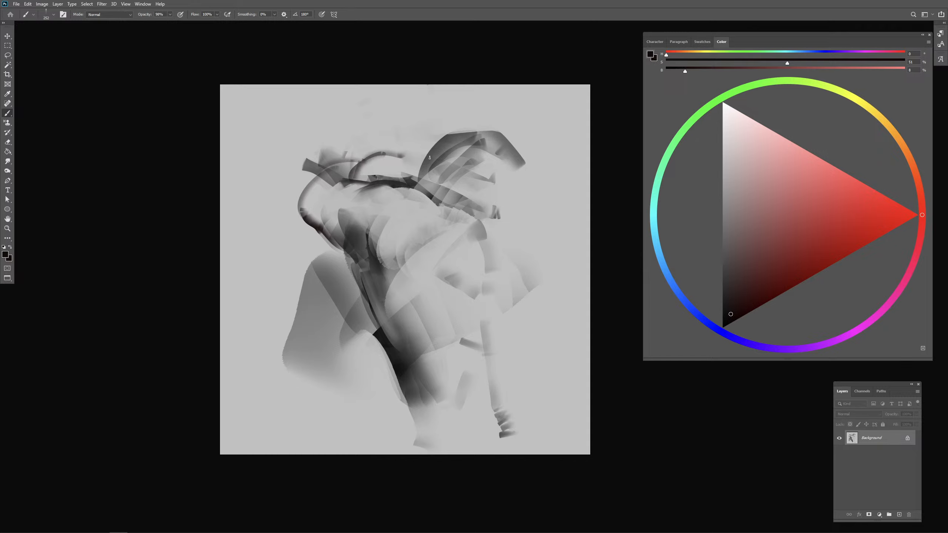
pyautogui.hotkey('ctrl', 'z')
pyautogui.hotkey('ctrl', 'z')
pyautogui.moveTo(319, 173)
pyautogui.mouseDown()
pyautogui.moveTo(301, 179)
pyautogui.moveTo(295, 203)
pyautogui.moveTo(323, 175)
pyautogui.moveTo(393, 142)
pyautogui.moveTo(447, 138)
pyautogui.mouseUp()
pyautogui.hotkey('ctrl', 'z')
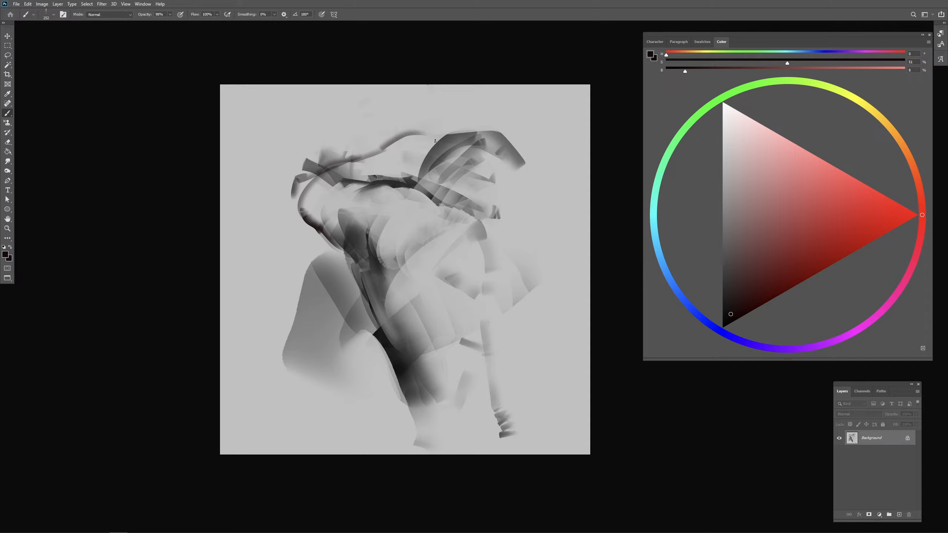
pyautogui.hotkey('ctrl', 'z')
pyautogui.hotkey('ctrl', 'z')
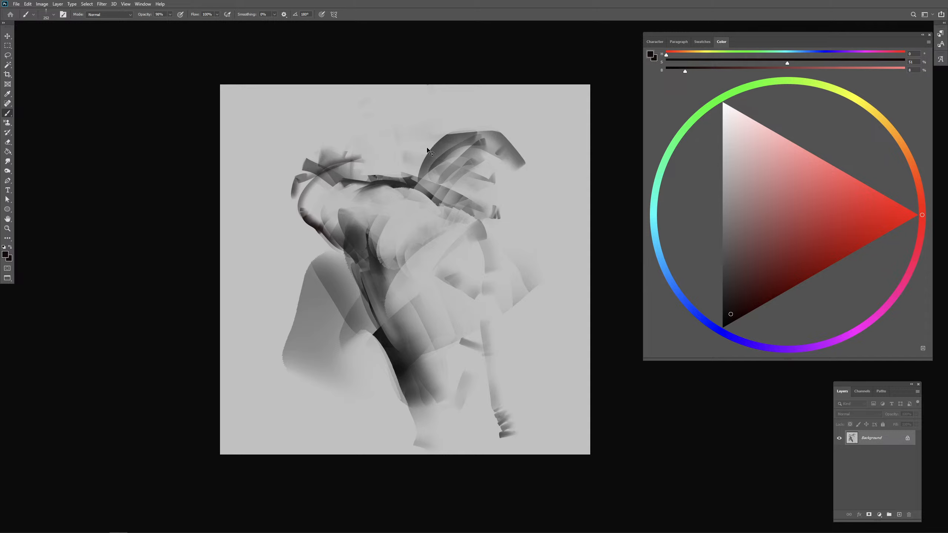
pyautogui.hotkey('ctrl', 'z')
# Step: Cover the stray marks above the raised arm with light grey and reinforce the elbow's outline with a sampled dark tone
pyautogui.keyDown('alt'); pyautogui.click(371, 147); pyautogui.keyUp('alt')
pyautogui.moveTo(312, 165)
pyautogui.mouseDown()
pyautogui.moveTo(346, 165)
pyautogui.moveTo(317, 164)
pyautogui.moveTo(407, 191)
pyautogui.mouseUp()
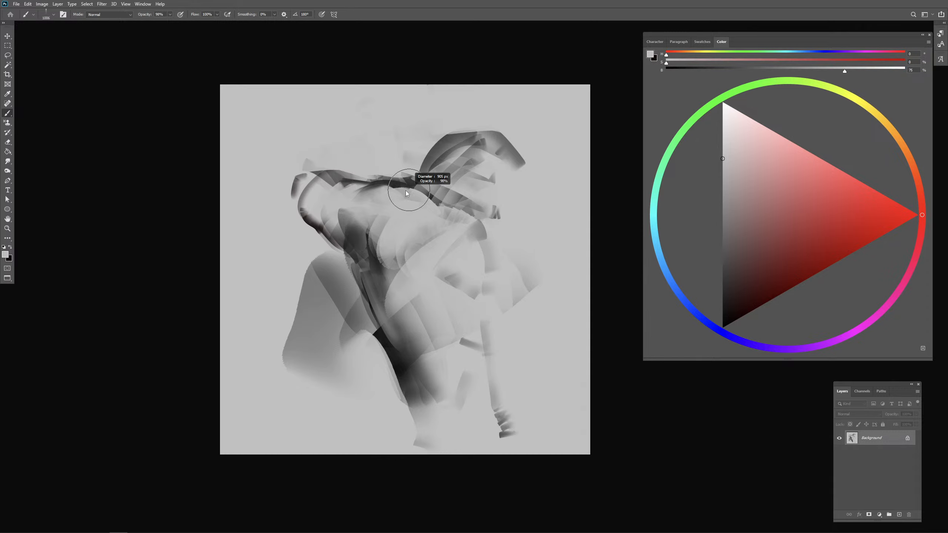
pyautogui.keyDown('alt'); pyautogui.click(295, 191); pyautogui.keyUp('alt')
pyautogui.moveTo(298, 191)
pyautogui.mouseDown()
pyautogui.moveTo(303, 222)
pyautogui.moveTo(311, 187)
pyautogui.moveTo(300, 178)
pyautogui.moveTo(356, 174)
pyautogui.moveTo(332, 184)
pyautogui.moveTo(350, 183)
pyautogui.moveTo(328, 177)
pyautogui.moveTo(356, 177)
pyautogui.moveTo(317, 173)
pyautogui.mouseUp()
pyautogui.press('[')
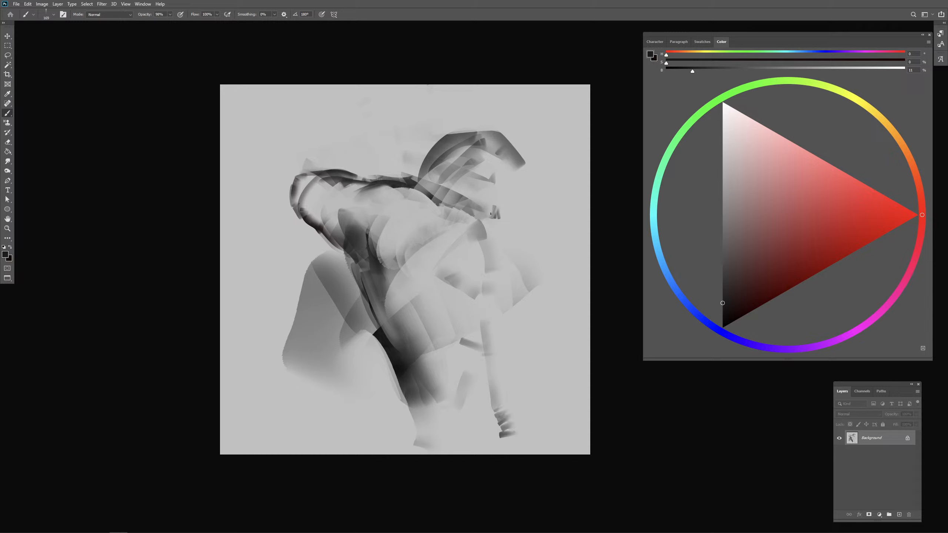
# Step: Paint thin dark contours for the right side of the torso, the shoulder slope and the outer edge of the right arm
pyautogui.moveTo(553, 303)
pyautogui.mouseDown()
pyautogui.moveTo(545, 342)
pyautogui.moveTo(551, 413)
pyautogui.mouseUp()
pyautogui.hotkey('ctrl', 'z')
pyautogui.moveTo(560, 289)
pyautogui.mouseDown()
pyautogui.moveTo(533, 347)
pyautogui.moveTo(553, 434)
pyautogui.mouseUp()
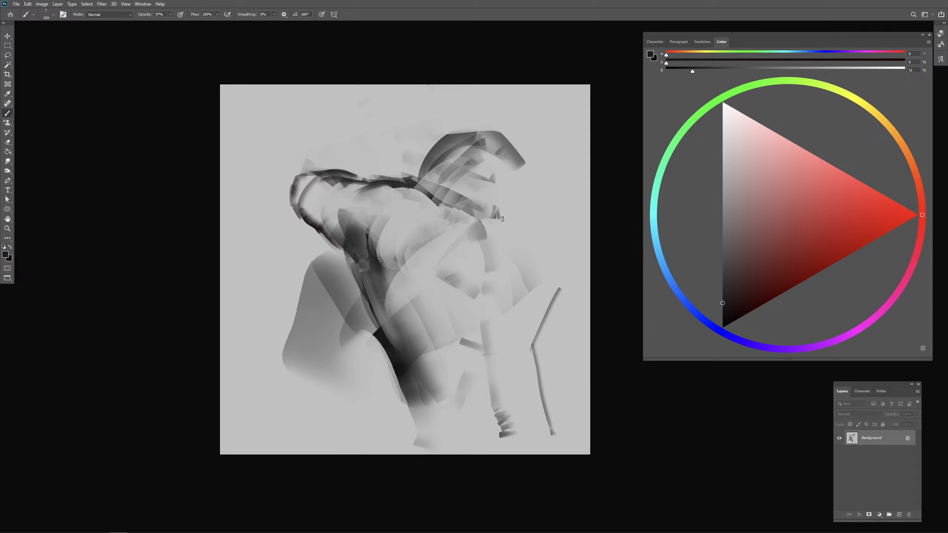
pyautogui.moveTo(503, 220); pyautogui.dragTo(536, 238)
pyautogui.moveTo(507, 137)
pyautogui.mouseDown()
pyautogui.moveTo(519, 224)
pyautogui.moveTo(555, 252)
pyautogui.moveTo(573, 317)
pyautogui.mouseUp()
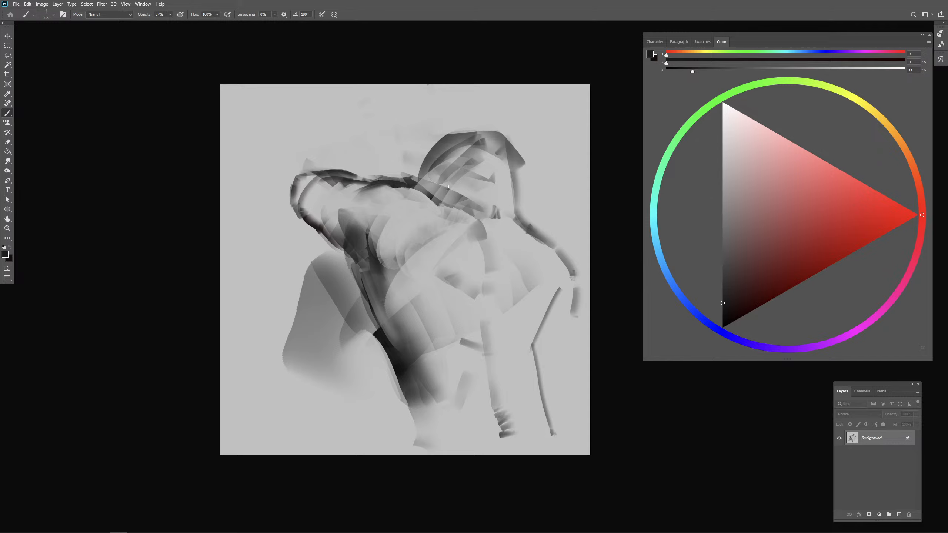
# Step: Add dark strokes at the neck and the head's right side and outline the top of the head with a curved stroke
pyautogui.moveTo(460, 181)
pyautogui.mouseDown()
pyautogui.moveTo(450, 181)
pyautogui.moveTo(484, 220)
pyautogui.moveTo(473, 215)
pyautogui.moveTo(495, 211)
pyautogui.moveTo(510, 175)
pyautogui.moveTo(511, 225)
pyautogui.moveTo(483, 219)
pyautogui.mouseUp()
pyautogui.moveTo(476, 160)
pyautogui.mouseDown()
pyautogui.moveTo(485, 129)
pyautogui.moveTo(487, 149)
pyautogui.moveTo(488, 137)
pyautogui.moveTo(449, 149)
pyautogui.moveTo(459, 133)
pyautogui.moveTo(495, 137)
pyautogui.moveTo(448, 167)
pyautogui.moveTo(533, 174)
pyautogui.moveTo(516, 170)
pyautogui.moveTo(519, 195)
pyautogui.moveTo(523, 155)
pyautogui.moveTo(515, 165)
pyautogui.moveTo(540, 231)
pyautogui.mouseUp()
pyautogui.moveTo(442, 140)
pyautogui.mouseDown()
pyautogui.moveTo(423, 176)
pyautogui.moveTo(472, 119)
pyautogui.moveTo(492, 123)
pyautogui.mouseUp()
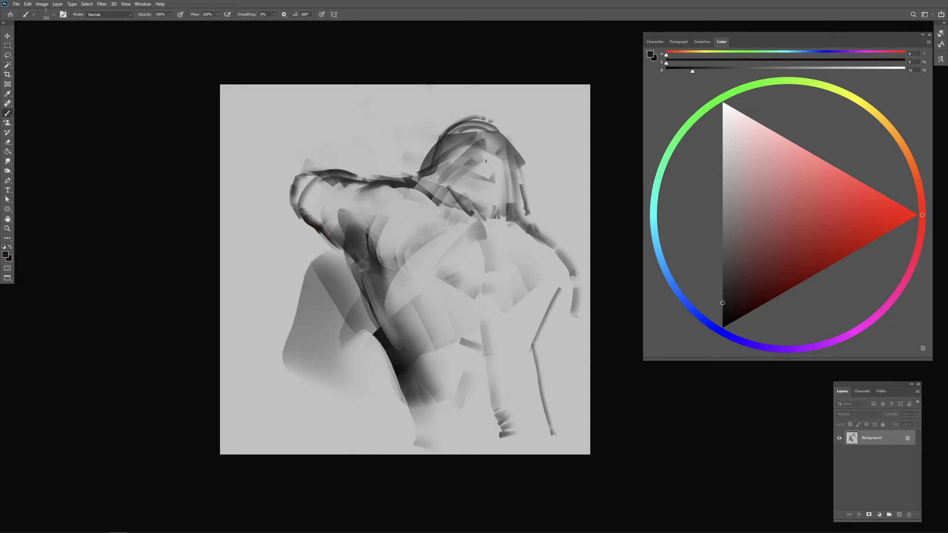
# Step: Fill the back of the head with vertical dark hair strokes running down to the neck and shoulder
pyautogui.moveTo(489, 149); pyautogui.dragTo(491, 227)
pyautogui.hotkey('ctrl', 'z')
pyautogui.moveTo(486, 185)
pyautogui.mouseDown()
pyautogui.moveTo(488, 228)
pyautogui.moveTo(492, 219)
pyautogui.moveTo(472, 215)
pyautogui.moveTo(498, 220)
pyautogui.mouseUp()
pyautogui.moveTo(493, 235); pyautogui.dragTo(480, 243)
pyautogui.moveTo(490, 226); pyautogui.dragTo(492, 239)
pyautogui.moveTo(465, 151)
pyautogui.mouseDown()
pyautogui.moveTo(457, 176)
pyautogui.moveTo(476, 157)
pyautogui.moveTo(498, 157)
pyautogui.moveTo(504, 206)
pyautogui.mouseUp()
pyautogui.moveTo(510, 173)
pyautogui.mouseDown()
pyautogui.moveTo(501, 212)
pyautogui.moveTo(527, 230)
pyautogui.mouseUp()
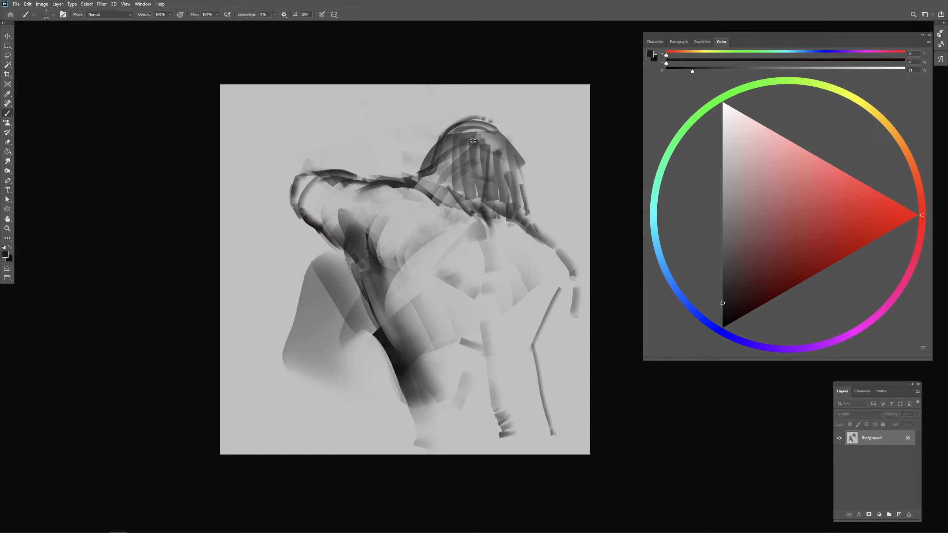
# Step: Undo the last hair stroke and strengthen the head's rounded outline with curved strokes over the crown and right side
pyautogui.moveTo(473, 141)
pyautogui.mouseDown()
pyautogui.moveTo(422, 170)
pyautogui.moveTo(446, 127)
pyautogui.moveTo(477, 115)
pyautogui.moveTo(503, 133)
pyautogui.moveTo(517, 172)
pyautogui.mouseUp()
pyautogui.hotkey('ctrl', 'z')
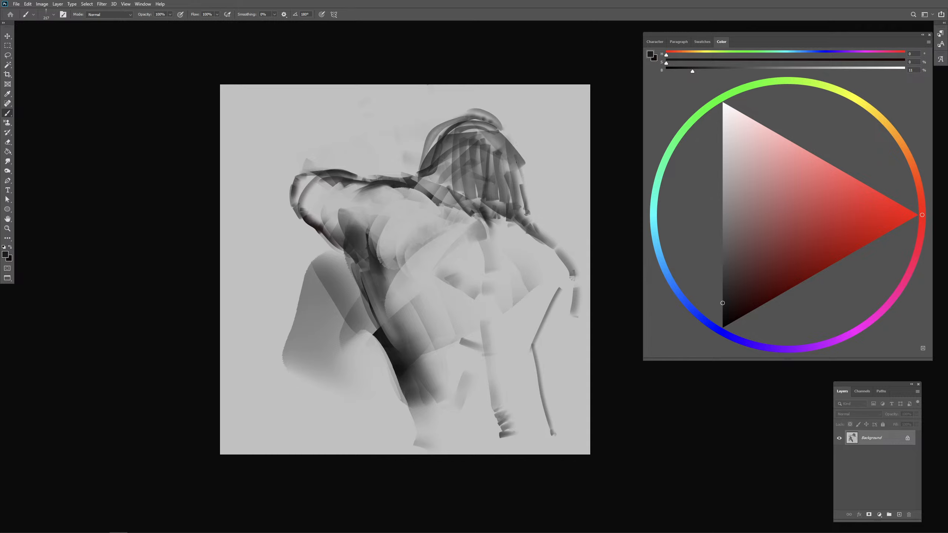
pyautogui.moveTo(489, 125); pyautogui.dragTo(525, 175)
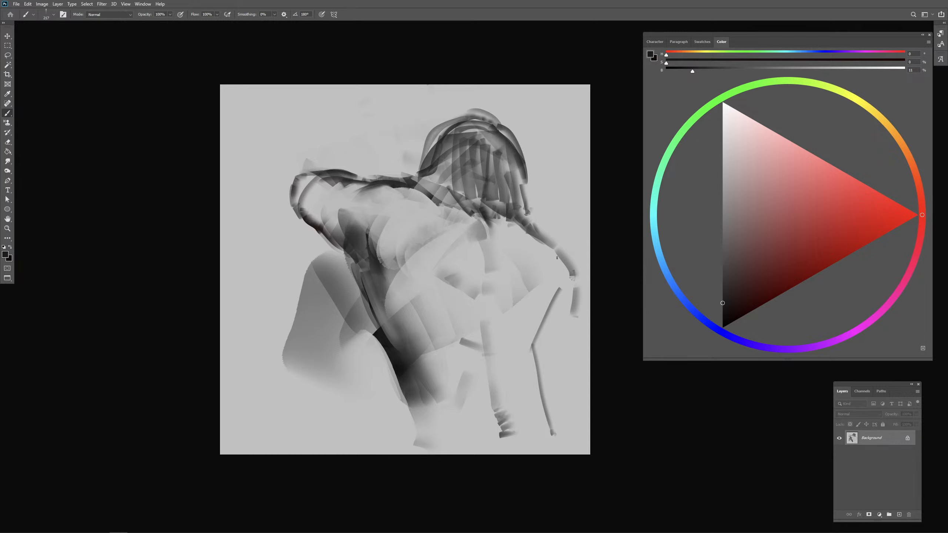
# Step: Thicken the dark contour along the right side of the torso down to the waist
pyautogui.moveTo(566, 283)
pyautogui.mouseDown()
pyautogui.moveTo(568, 307)
pyautogui.moveTo(532, 338)
pyautogui.moveTo(535, 368)
pyautogui.mouseUp()
pyautogui.moveTo(533, 351)
pyautogui.mouseDown()
pyautogui.moveTo(541, 408)
pyautogui.moveTo(527, 378)
pyautogui.moveTo(538, 378)
pyautogui.mouseUp()
pyautogui.moveTo(540, 416); pyautogui.dragTo(531, 352)
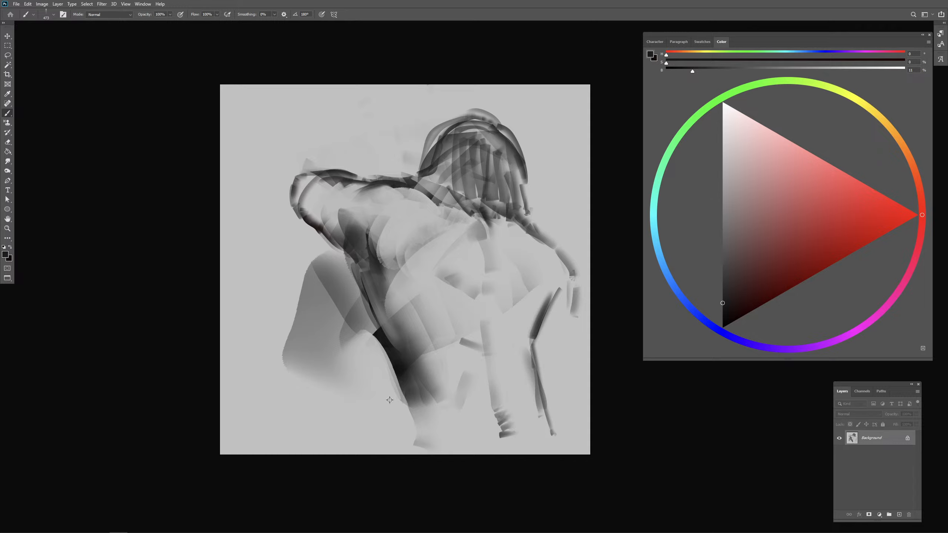
# Step: Sample tones beside the lower back, refine its dark left edge toward the waist and resize the brush
pyautogui.keyDown('alt'); pyautogui.click(391, 399); pyautogui.keyUp('alt')
pyautogui.keyDown('alt'); pyautogui.click(398, 353); pyautogui.keyUp('alt')
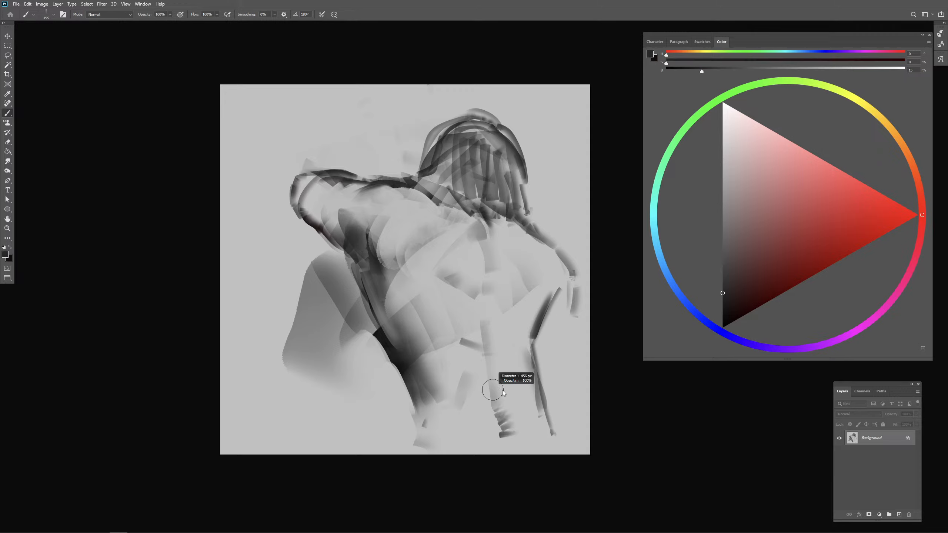
pyautogui.moveTo(482, 364); pyautogui.dragTo(471, 314)
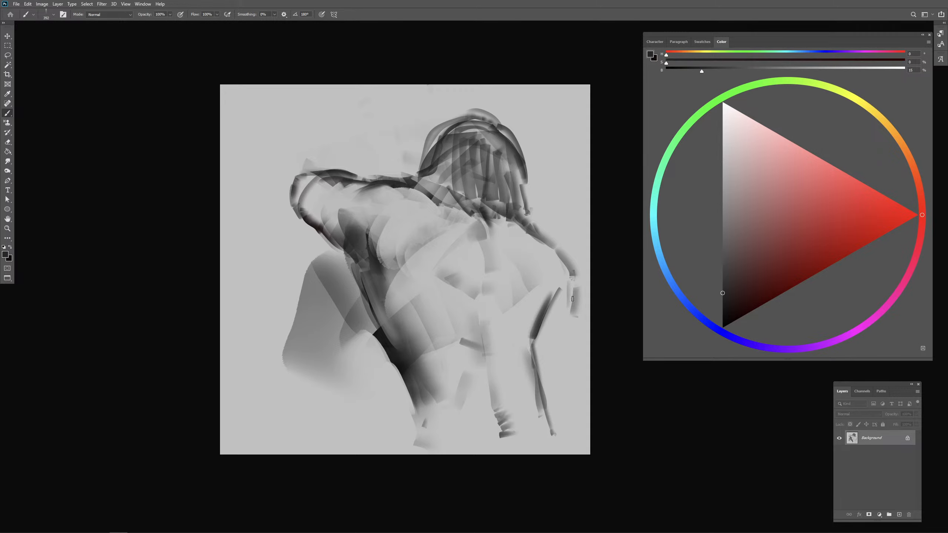
# Step: Paint the right arm's outer contour and the forearm closing against the torso, redoing the first stroke
pyautogui.moveTo(562, 259)
pyautogui.mouseDown()
pyautogui.moveTo(573, 289)
pyautogui.moveTo(569, 356)
pyautogui.moveTo(546, 369)
pyautogui.moveTo(571, 357)
pyautogui.moveTo(564, 369)
pyautogui.moveTo(558, 339)
pyautogui.mouseUp()
pyautogui.hotkey('ctrl', 'z')
pyautogui.moveTo(573, 301); pyautogui.dragTo(557, 401)
pyautogui.moveTo(553, 349)
pyautogui.keyDown('alt'); pyautogui.mouseDown()
pyautogui.moveTo(561, 316)
pyautogui.moveTo(543, 364)
pyautogui.moveTo(539, 344)
pyautogui.moveTo(547, 327)
pyautogui.moveTo(556, 357)
pyautogui.moveTo(542, 349)
pyautogui.moveTo(541, 373)
pyautogui.moveTo(555, 369)
pyautogui.moveTo(555, 391)
pyautogui.mouseUp(); pyautogui.keyUp('alt')
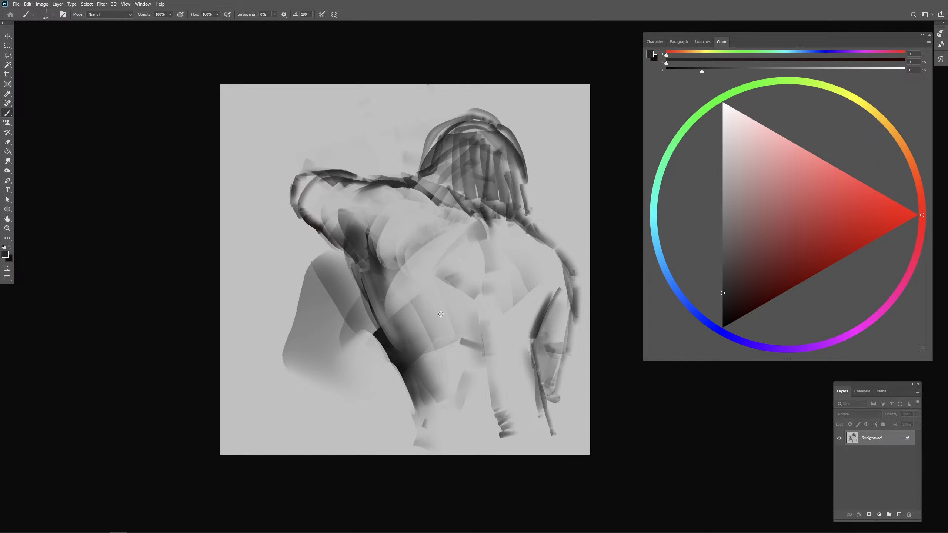
# Step: Pick near-black and paint a thick horizontal bar from the raised elbow to the canvas's left edge, undoing the earlier attempts
pyautogui.keyDown('alt'); pyautogui.moveTo(450, 326); pyautogui.dragTo(444, 326); pyautogui.keyUp('alt')
pyautogui.keyDown('alt'); pyautogui.moveTo(373, 321); pyautogui.dragTo(375, 321); pyautogui.keyUp('alt')
pyautogui.click(724, 325)
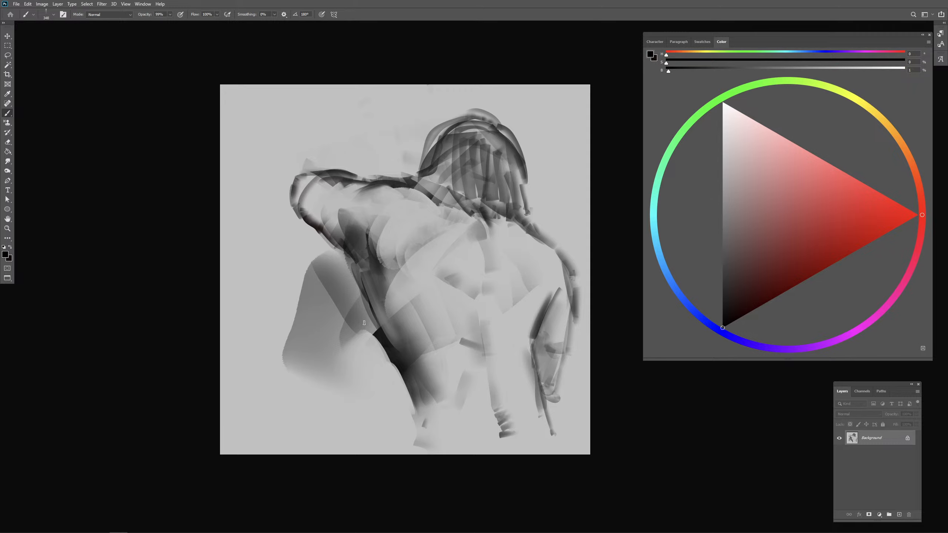
pyautogui.moveTo(361, 307); pyautogui.dragTo(360, 375)
pyautogui.hotkey('ctrl', 'z')
pyautogui.moveTo(314, 227)
pyautogui.mouseDown()
pyautogui.moveTo(215, 230)
pyautogui.moveTo(310, 227)
pyautogui.mouseUp()
pyautogui.hotkey('ctrl', 'z')
pyautogui.moveTo(441, 281); pyautogui.dragTo(437, 281)
pyautogui.moveTo(311, 229); pyautogui.dragTo(306, 225)
# Step: Paint long downward grey strokes beside the lower back using a mid grey sampled from the grey shape, then enlarge the brush
pyautogui.moveTo(378, 343)
pyautogui.mouseDown()
pyautogui.moveTo(369, 358)
pyautogui.moveTo(373, 366)
pyautogui.moveTo(355, 314)
pyautogui.moveTo(408, 413)
pyautogui.moveTo(388, 377)
pyautogui.moveTo(413, 452)
pyautogui.moveTo(358, 344)
pyautogui.moveTo(387, 453)
pyautogui.mouseUp()
pyautogui.keyDown('alt'); pyautogui.click(380, 366); pyautogui.keyUp('alt')
pyautogui.keyDown('alt'); pyautogui.click(354, 311); pyautogui.keyUp('alt')
pyautogui.moveTo(347, 346); pyautogui.dragTo(375, 448)
pyautogui.moveTo(352, 390); pyautogui.dragTo(376, 390)
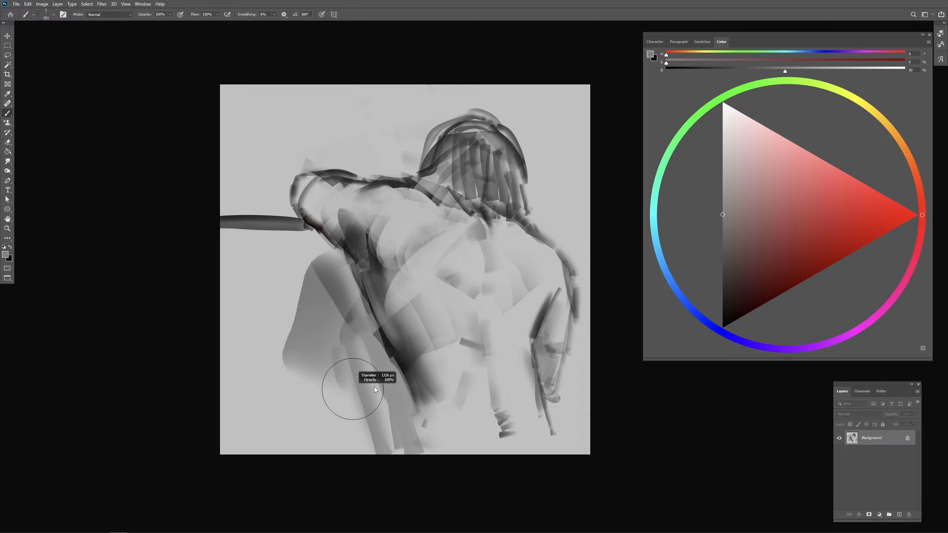
# Step: Sweep broad horizontal mid-grey strokes down the lower left to extend the grey shape to the canvas's bottom edge
pyautogui.moveTo(345, 353); pyautogui.dragTo(278, 399)
pyautogui.moveTo(362, 393); pyautogui.dragTo(298, 414)
pyautogui.moveTo(388, 435); pyautogui.dragTo(311, 446)
pyautogui.moveTo(378, 401); pyautogui.dragTo(327, 435)
pyautogui.moveTo(427, 396); pyautogui.dragTo(417, 397)
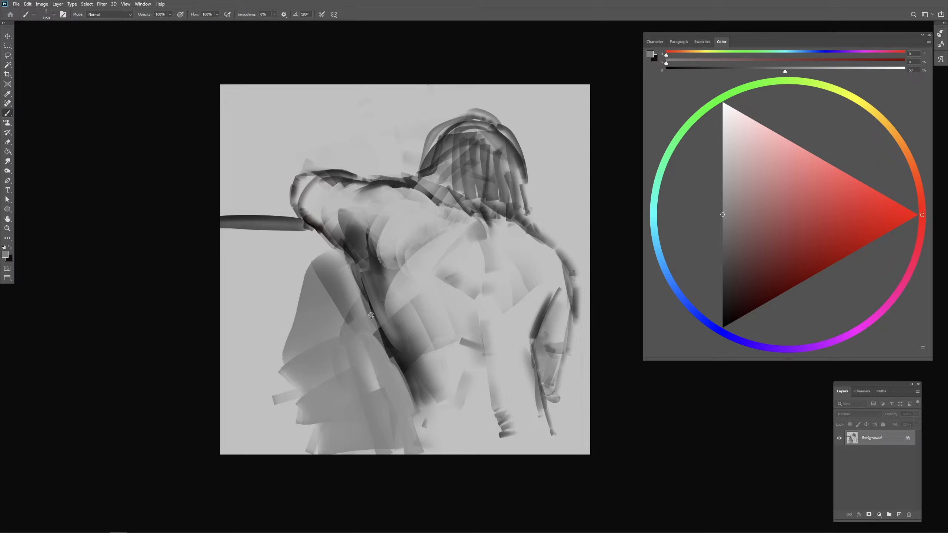
# Step: Sample grey from the lower-left shape and paint it up against the back's dark edge to the underside of the raised arm
pyautogui.moveTo(371, 320)
pyautogui.mouseDown()
pyautogui.moveTo(359, 321)
pyautogui.moveTo(404, 390)
pyautogui.mouseUp()
pyautogui.keyDown('alt'); pyautogui.click(378, 353); pyautogui.keyUp('alt')
pyautogui.hotkey('ctrl', 'z')
pyautogui.moveTo(375, 349)
pyautogui.mouseDown()
pyautogui.moveTo(387, 373)
pyautogui.moveTo(369, 314)
pyautogui.mouseUp()
pyautogui.moveTo(354, 271)
pyautogui.mouseDown()
pyautogui.moveTo(368, 314)
pyautogui.moveTo(363, 278)
pyautogui.mouseUp()
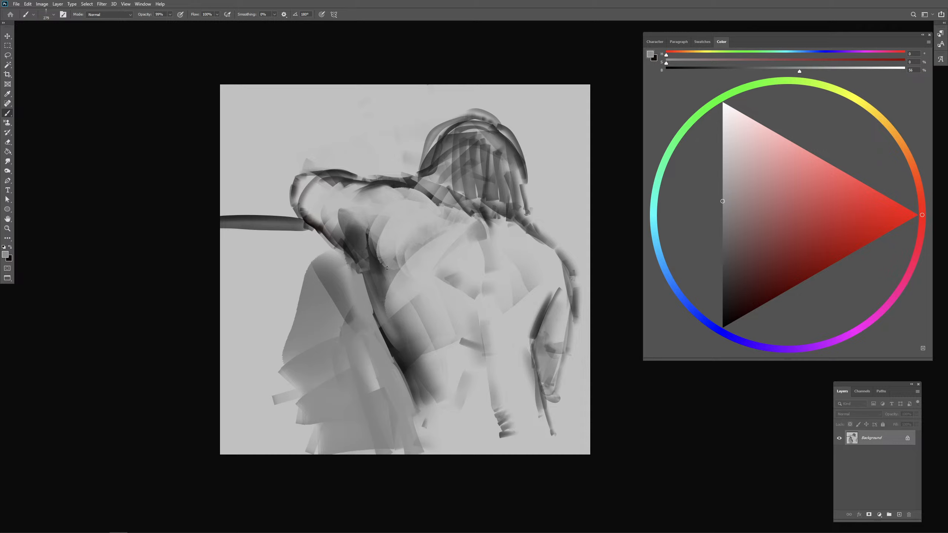
pyautogui.moveTo(357, 268)
pyautogui.mouseDown()
pyautogui.moveTo(349, 258)
pyautogui.moveTo(359, 269)
pyautogui.moveTo(367, 260)
pyautogui.mouseUp()
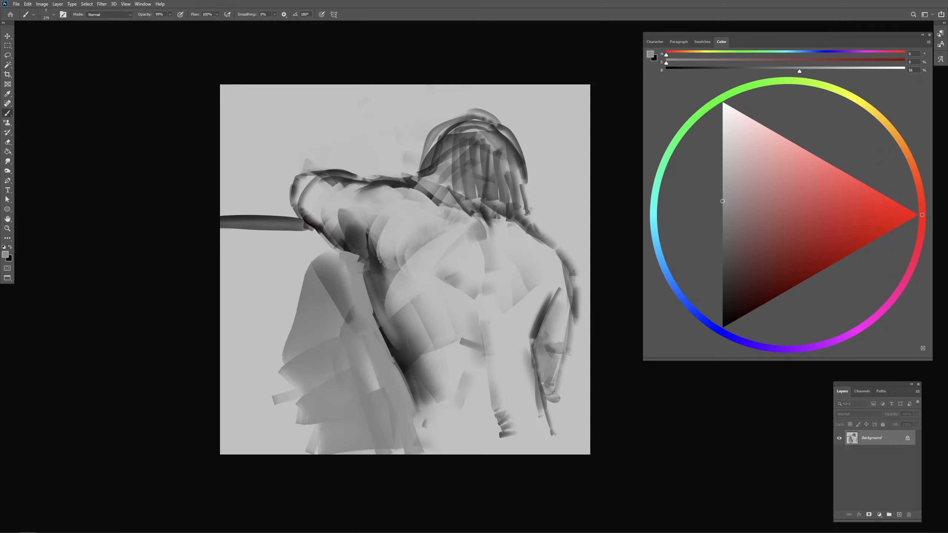
# Step: Pick pure black and paint soft dark shading inside the raised arm between the elbow and the shoulder blade
pyautogui.keyDown('alt'); pyautogui.click(323, 202); pyautogui.keyUp('alt')
pyautogui.moveTo(318, 203); pyautogui.dragTo(303, 203)
pyautogui.moveTo(738, 299); pyautogui.dragTo(713, 313)
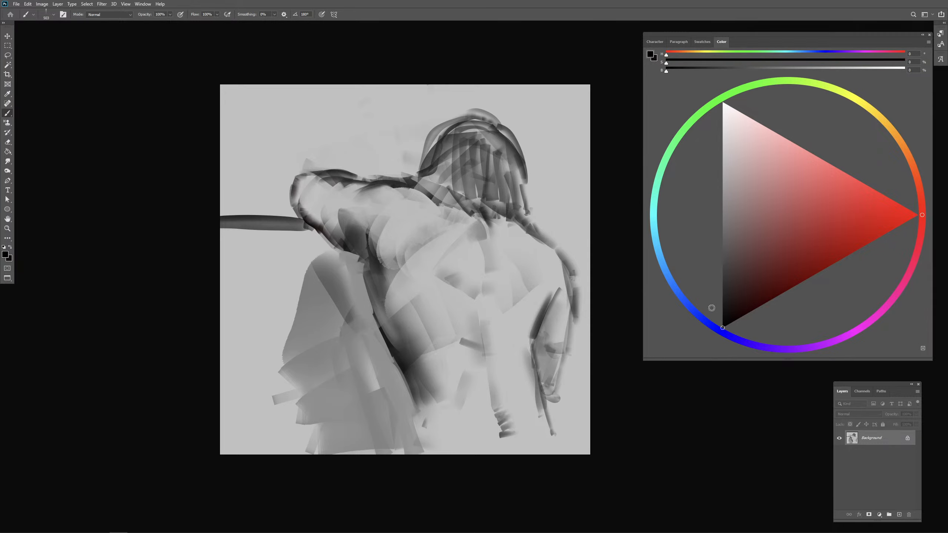
pyautogui.moveTo(331, 212)
pyautogui.mouseDown()
pyautogui.moveTo(363, 230)
pyautogui.moveTo(323, 224)
pyautogui.moveTo(336, 209)
pyautogui.moveTo(322, 201)
pyautogui.moveTo(354, 210)
pyautogui.moveTo(377, 190)
pyautogui.moveTo(341, 200)
pyautogui.moveTo(362, 229)
pyautogui.mouseUp()
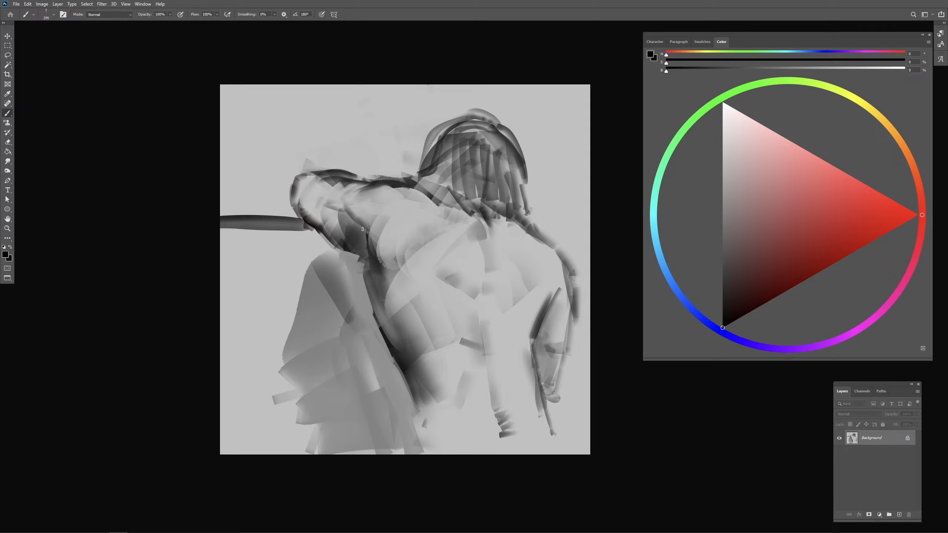
# Step: Sample light and dark greys from the raised arm and blend the armpit shading into the shoulder blade
pyautogui.keyDown('alt'); pyautogui.click(330, 197); pyautogui.keyUp('alt')
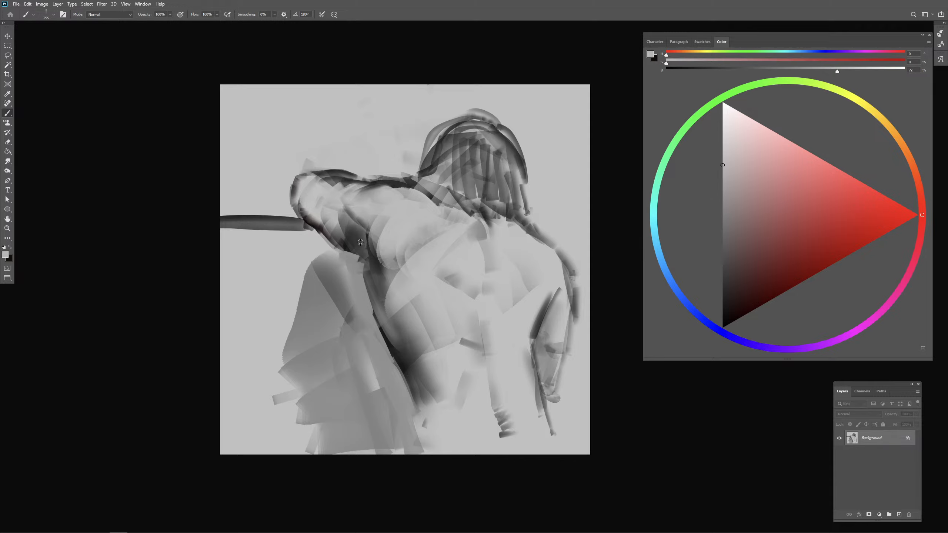
pyautogui.keyDown('alt'); pyautogui.click(396, 184); pyautogui.keyUp('alt')
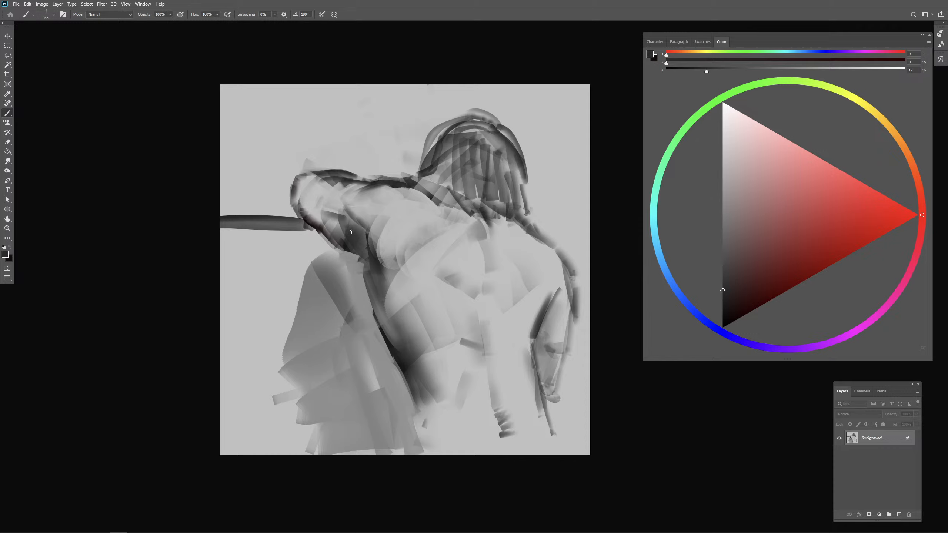
pyautogui.keyDown('alt'); pyautogui.click(367, 218); pyautogui.keyUp('alt')
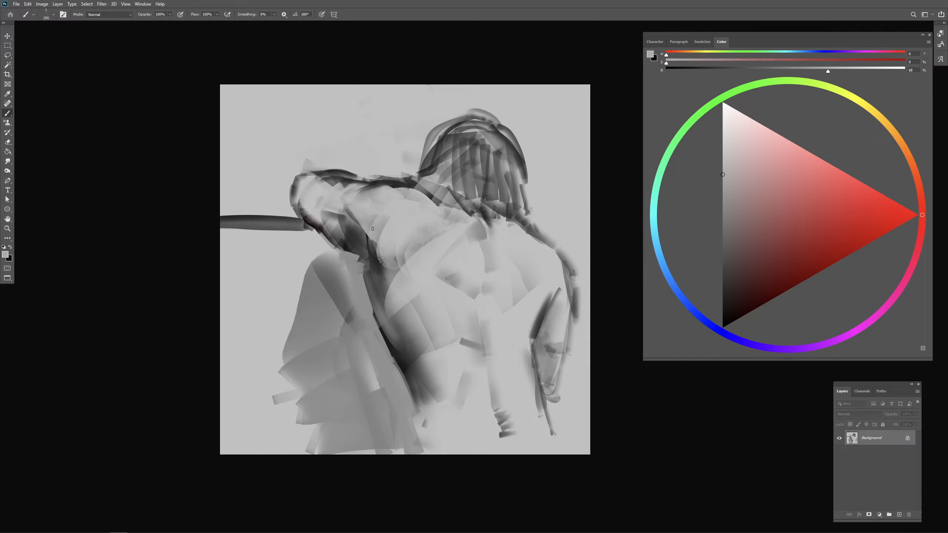
# Step: Paint dark shadow marks beneath both shoulder blades with a dark grey sampled from the armpit
pyautogui.keyDown('alt'); pyautogui.click(376, 275); pyautogui.keyUp('alt')
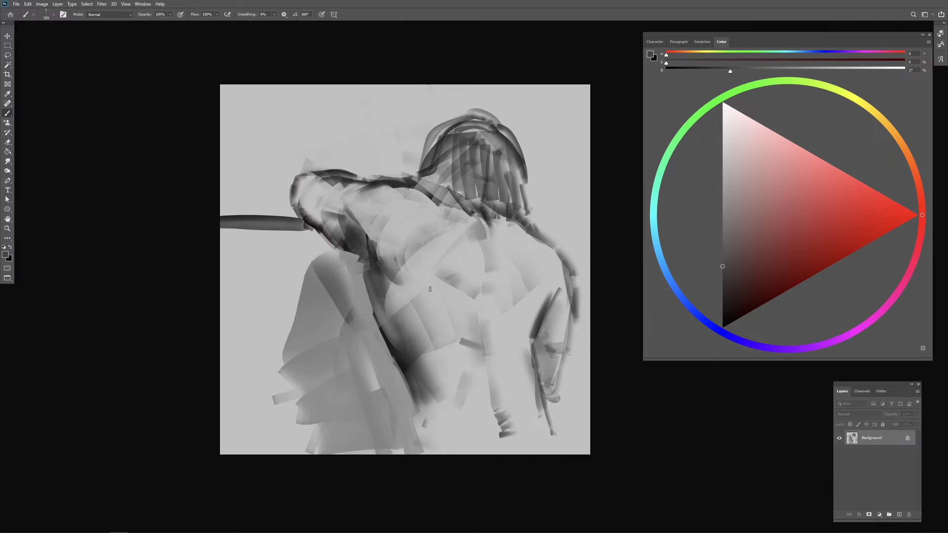
pyautogui.moveTo(458, 278)
pyautogui.mouseDown()
pyautogui.moveTo(427, 285)
pyautogui.moveTo(506, 310)
pyautogui.mouseUp()
pyautogui.moveTo(508, 288)
pyautogui.mouseDown()
pyautogui.moveTo(516, 311)
pyautogui.moveTo(538, 291)
pyautogui.mouseUp()
pyautogui.keyDown('alt'); pyautogui.rightClick(526, 290); pyautogui.keyUp('alt')
# Step: Sample dark grey from the lowered arm's inner edge and paint a stroke along the torso's right side beside it
pyautogui.keyDown('alt'); pyautogui.click(541, 315); pyautogui.keyUp('alt')
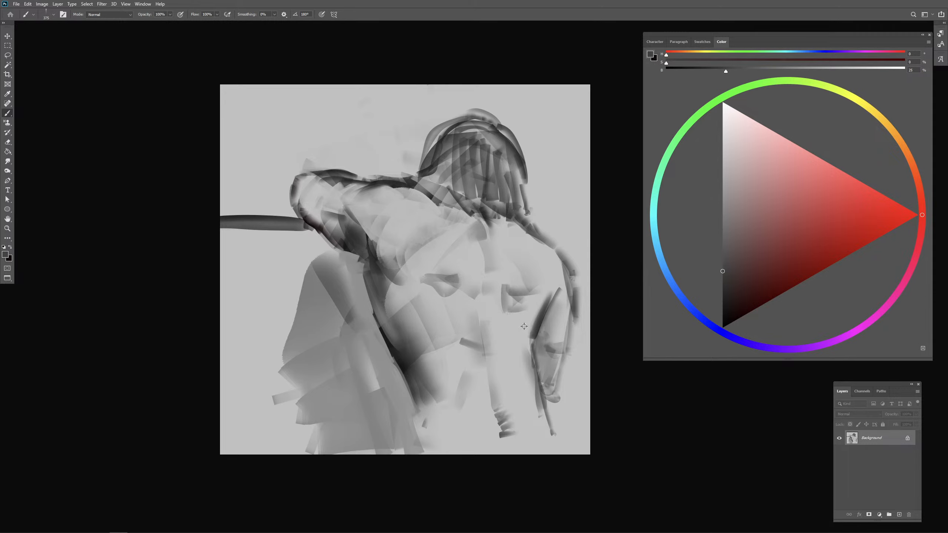
pyautogui.keyDown('alt'); pyautogui.rightClick(537, 324); pyautogui.keyUp('alt')
pyautogui.moveTo(522, 396); pyautogui.dragTo(532, 367)
# Step: Paint dark strokes from the left waist down over the hip, deepening the edge with near-black sampled from the waist shadow
pyautogui.moveTo(414, 353); pyautogui.dragTo(471, 428)
pyautogui.moveTo(467, 422)
pyautogui.mouseDown()
pyautogui.moveTo(428, 401)
pyautogui.moveTo(447, 418)
pyautogui.moveTo(439, 414)
pyautogui.moveTo(430, 430)
pyautogui.moveTo(430, 405)
pyautogui.moveTo(415, 437)
pyautogui.mouseUp()
pyautogui.keyDown('alt'); pyautogui.click(409, 378); pyautogui.keyUp('alt')
pyautogui.keyDown('alt'); pyautogui.rightClick(409, 378); pyautogui.keyUp('alt')
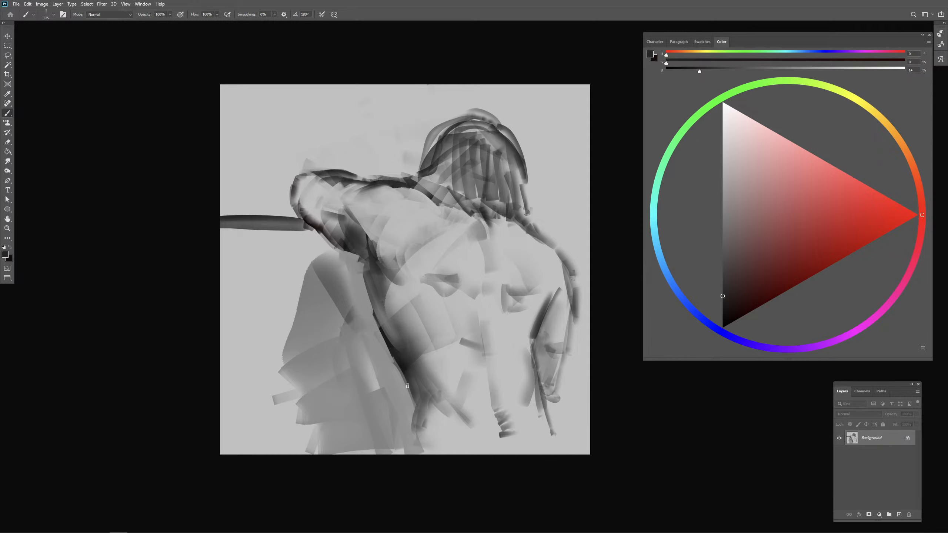
pyautogui.moveTo(408, 376); pyautogui.dragTo(416, 414)
# Step: Sample light grey from the lower back and paint out the short dark mark left of the spine
pyautogui.keyDown('alt'); pyautogui.rightClick(503, 421); pyautogui.keyUp('alt')
pyautogui.keyDown('alt'); pyautogui.click(470, 353); pyautogui.keyUp('alt')
pyautogui.moveTo(470, 351); pyautogui.dragTo(466, 334)
# Step: Resize the brush and cover the dark patch beneath the left shoulder blade with sampled light grey
pyautogui.keyDown('alt'); pyautogui.rightClick(448, 274); pyautogui.keyUp('alt')
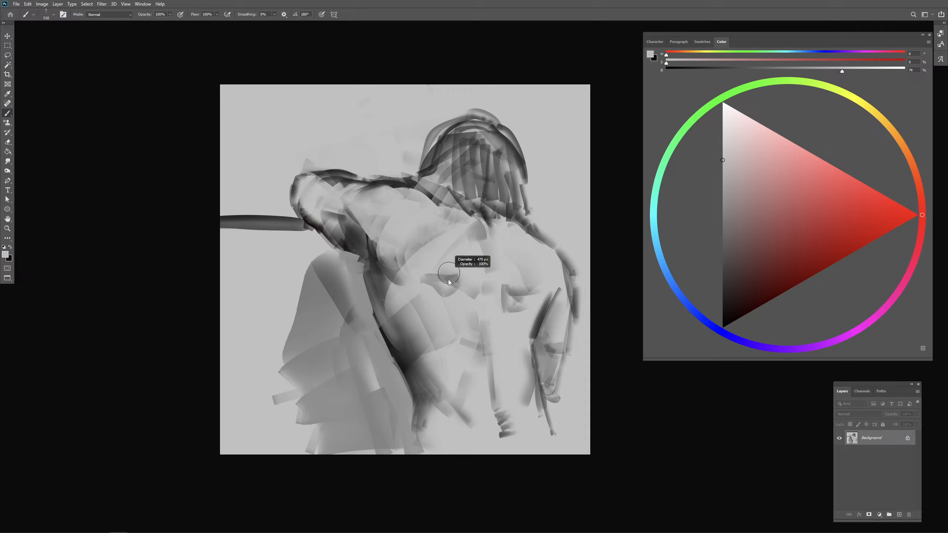
pyautogui.keyDown('alt'); pyautogui.click(426, 267); pyautogui.keyUp('alt')
pyautogui.keyDown('alt'); pyautogui.rightClick(429, 275); pyautogui.keyUp('alt')
pyautogui.moveTo(427, 267)
pyautogui.mouseDown()
pyautogui.moveTo(427, 276)
pyautogui.moveTo(457, 290)
pyautogui.moveTo(432, 292)
pyautogui.mouseUp()
pyautogui.keyDown('alt'); pyautogui.rightClick(487, 283); pyautogui.keyUp('alt')
# Step: Sample dark grey from the armpit and redraw the left shoulder blade's lower edge with a narrower curved stroke
pyautogui.keyDown('alt'); pyautogui.click(371, 259); pyautogui.keyUp('alt')
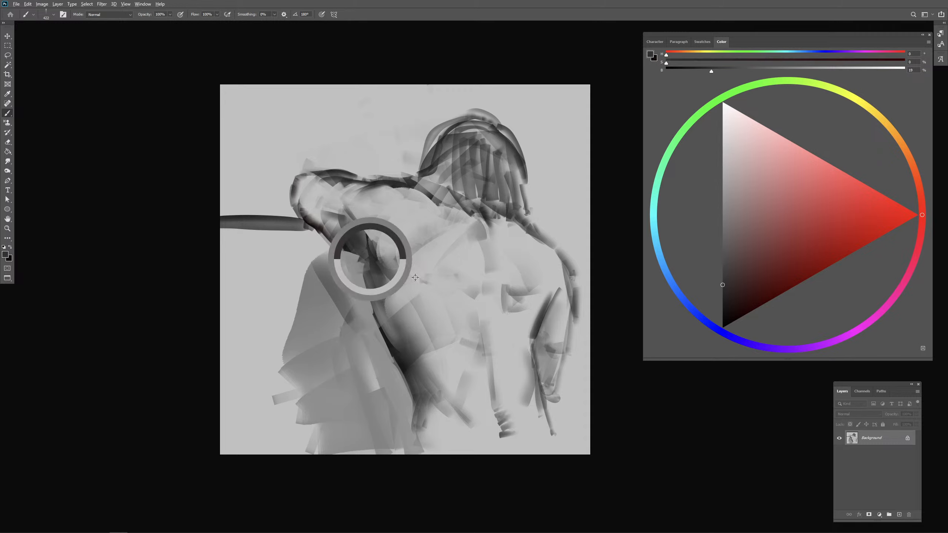
pyautogui.keyDown('alt'); pyautogui.rightClick(435, 286); pyautogui.keyUp('alt')
pyautogui.moveTo(418, 281); pyautogui.dragTo(477, 298)
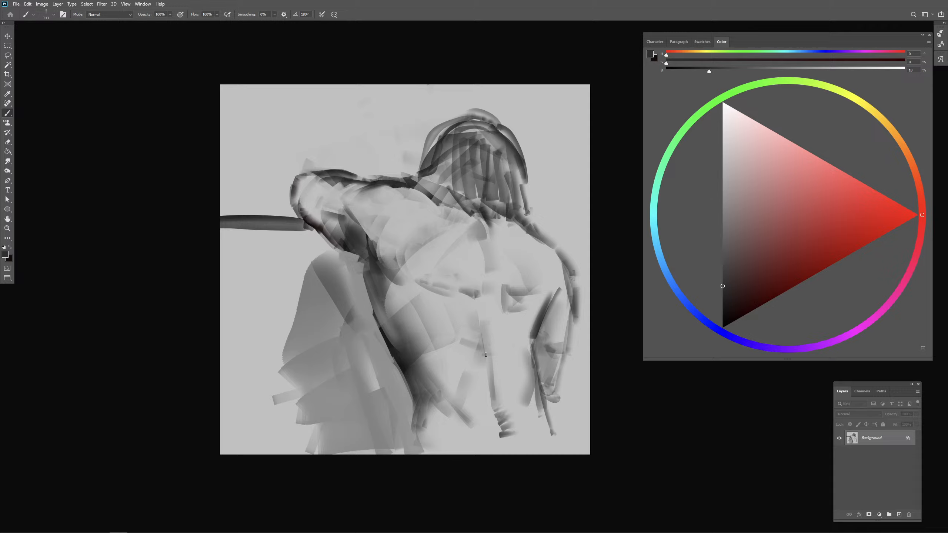
# Step: Paint a dark stroke beside the lower spine and blend sampled mid grey across the lower back
pyautogui.moveTo(472, 399); pyautogui.dragTo(482, 357)
pyautogui.keyDown('alt'); pyautogui.rightClick(461, 364); pyautogui.keyUp('alt')
pyautogui.keyDown('alt'); pyautogui.click(465, 352); pyautogui.keyUp('alt')
pyautogui.keyDown('alt'); pyautogui.click(429, 360); pyautogui.keyUp('alt')
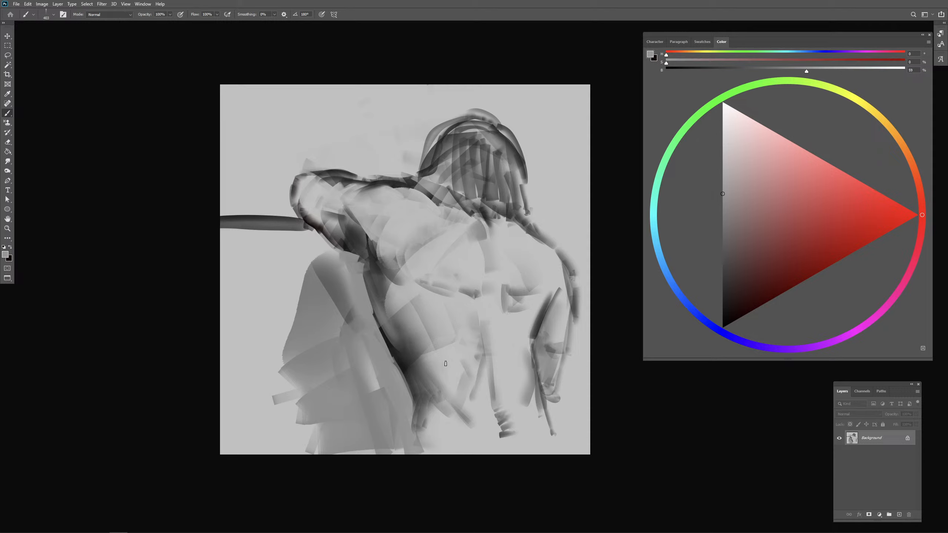
pyautogui.moveTo(446, 364)
pyautogui.mouseDown()
pyautogui.moveTo(463, 416)
pyautogui.moveTo(471, 388)
pyautogui.mouseUp()
# Step: Paint down the lower spine to cover the dark ribbed marks at its base, then sample the light grey there
pyautogui.keyDown('alt'); pyautogui.rightClick(515, 357); pyautogui.keyUp('alt')
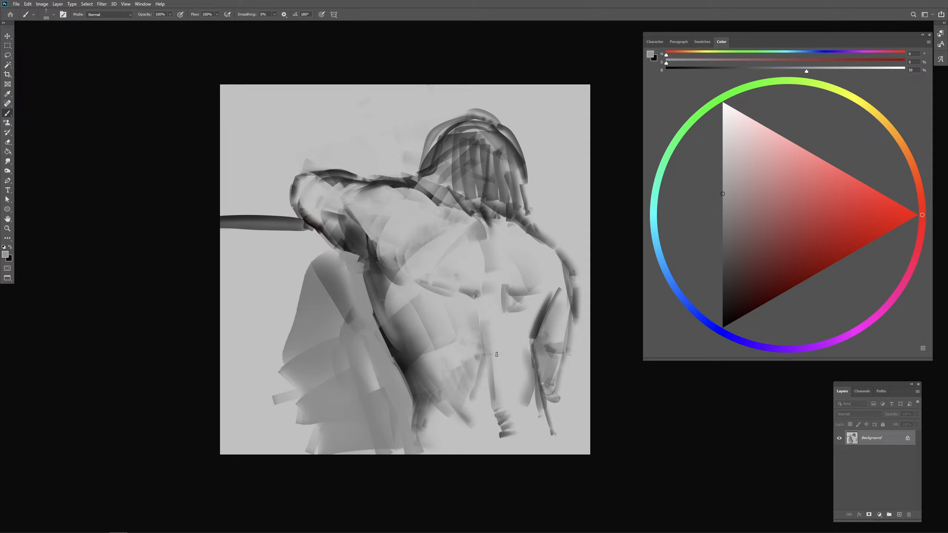
pyautogui.moveTo(497, 354)
pyautogui.mouseDown()
pyautogui.moveTo(496, 387)
pyautogui.moveTo(509, 387)
pyautogui.moveTo(516, 408)
pyautogui.moveTo(506, 431)
pyautogui.moveTo(500, 405)
pyautogui.moveTo(496, 450)
pyautogui.mouseUp()
pyautogui.keyDown('alt'); pyautogui.click(511, 422); pyautogui.keyUp('alt')
# Step: Soften the dark patch beneath the right shoulder blade with light grey sampled from the blade
pyautogui.keyDown('alt'); pyautogui.click(539, 321); pyautogui.keyUp('alt')
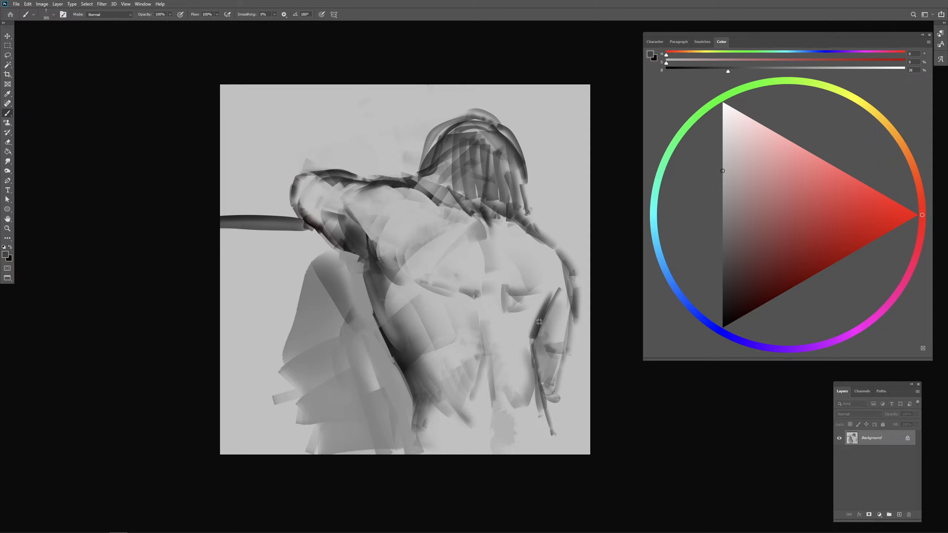
pyautogui.keyDown('alt'); pyautogui.rightClick(539, 321); pyautogui.keyUp('alt')
pyautogui.keyDown('alt'); pyautogui.click(505, 276); pyautogui.keyUp('alt')
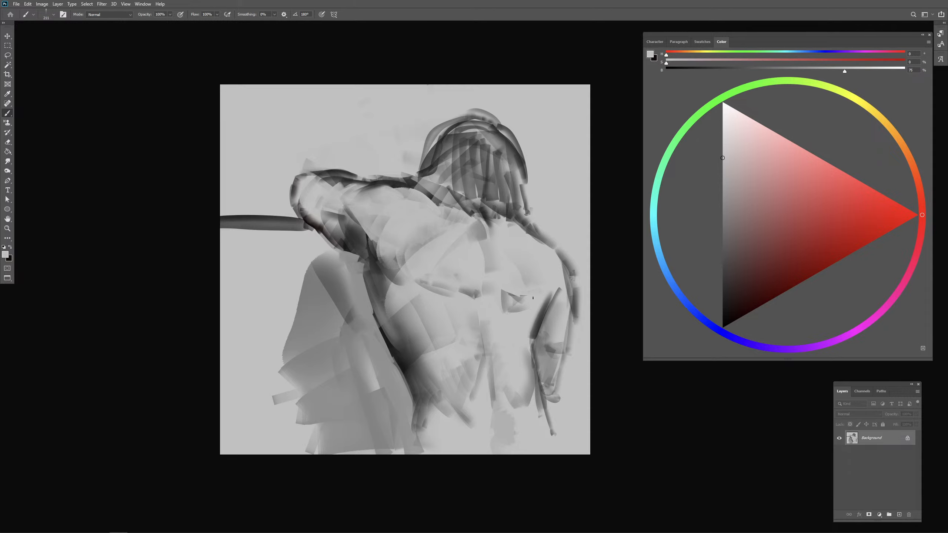
# Step: Paint dark grey strokes from the right armpit into the torso, undo the last stroke and adjust the brush size
pyautogui.keyDown('alt'); pyautogui.click(539, 324); pyautogui.keyUp('alt')
pyautogui.moveTo(548, 299)
pyautogui.mouseDown()
pyautogui.moveTo(527, 324)
pyautogui.moveTo(543, 317)
pyautogui.moveTo(535, 335)
pyautogui.moveTo(511, 346)
pyautogui.moveTo(540, 323)
pyautogui.moveTo(515, 348)
pyautogui.moveTo(527, 365)
pyautogui.moveTo(554, 315)
pyautogui.moveTo(547, 347)
pyautogui.moveTo(549, 320)
pyautogui.moveTo(556, 345)
pyautogui.mouseUp()
pyautogui.keyDown('alt'); pyautogui.rightClick(519, 346); pyautogui.keyUp('alt')
pyautogui.hotkey('ctrl', 'z')
pyautogui.keyDown('alt'); pyautogui.rightClick(524, 355); pyautogui.keyUp('alt')
pyautogui.keyDown('alt'); pyautogui.rightClick(556, 314); pyautogui.keyUp('alt')
pyautogui.keyDown('alt'); pyautogui.rightClick(554, 319); pyautogui.keyUp('alt')
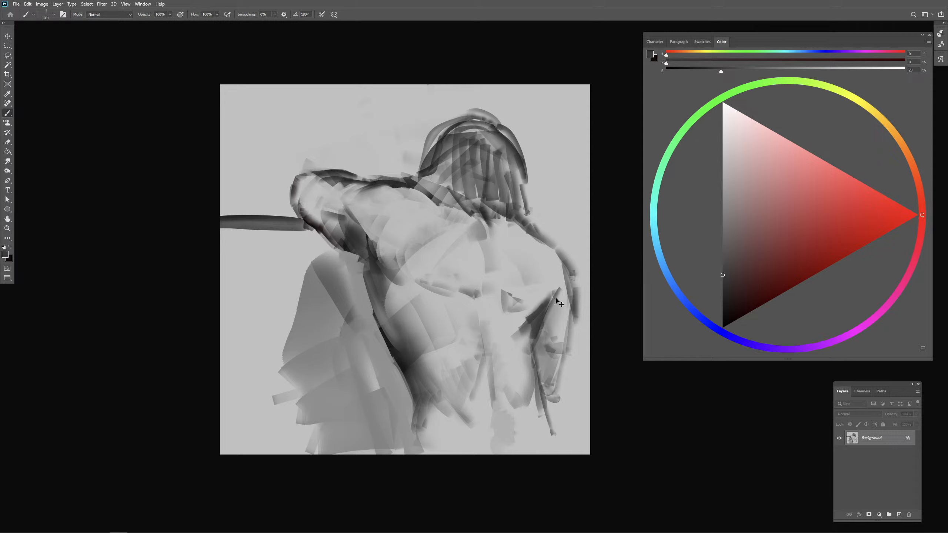
# Step: Darken the right armpit crease and redraw the lowered arm's outer contour with near-black and pure black
pyautogui.click(730, 293)
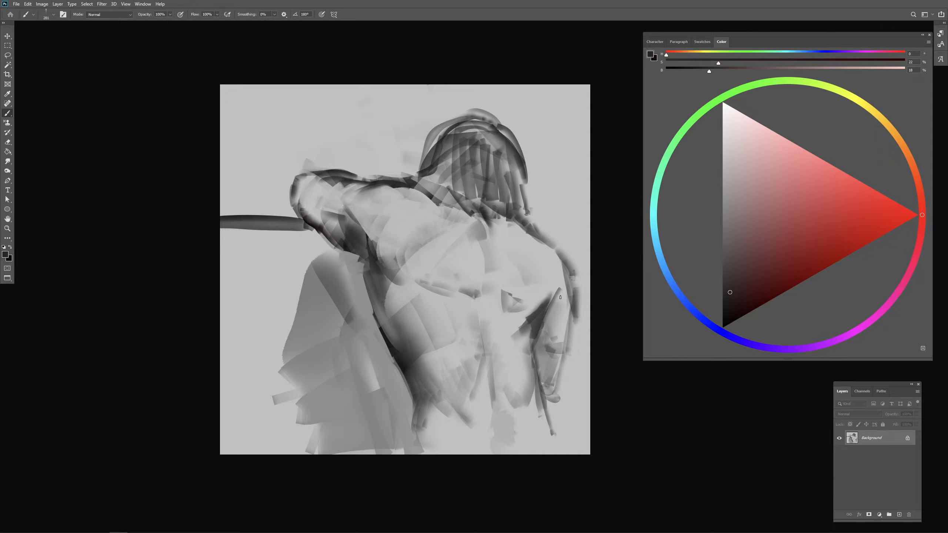
pyautogui.moveTo(557, 295)
pyautogui.mouseDown()
pyautogui.moveTo(547, 305)
pyautogui.moveTo(560, 290)
pyautogui.moveTo(550, 305)
pyautogui.moveTo(568, 318)
pyautogui.mouseUp()
pyautogui.click(730, 297)
pyautogui.moveTo(573, 271)
pyautogui.mouseDown()
pyautogui.moveTo(574, 316)
pyautogui.moveTo(579, 301)
pyautogui.moveTo(570, 329)
pyautogui.mouseUp()
pyautogui.keyDown('alt'); pyautogui.click(566, 307); pyautogui.keyUp('alt')
pyautogui.moveTo(571, 294); pyautogui.dragTo(572, 313)
pyautogui.moveTo(567, 270); pyautogui.dragTo(570, 303)
pyautogui.moveTo(728, 300); pyautogui.dragTo(682, 322)
pyautogui.moveTo(571, 322); pyautogui.dragTo(568, 330)
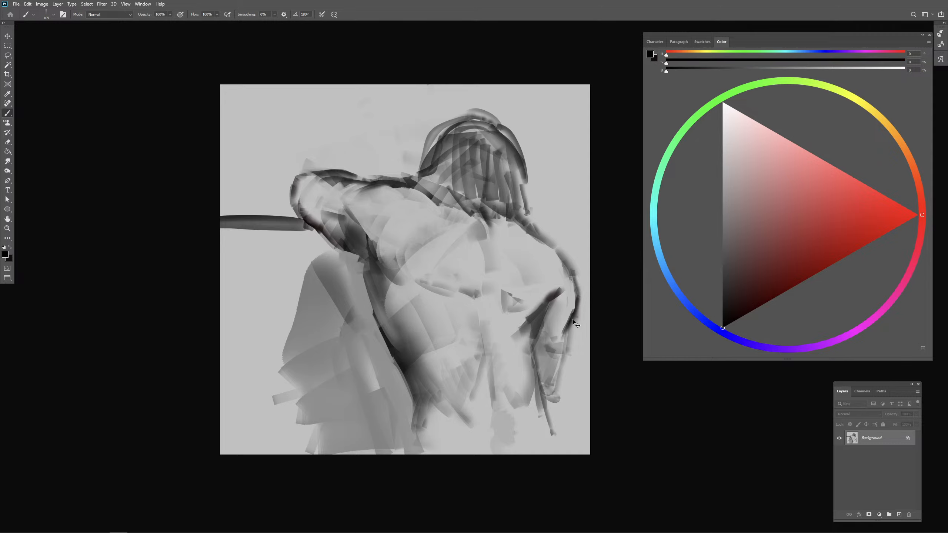
# Step: Undo the last three strokes and paint dark lines down the inside of the lowered arm to the elbow
pyautogui.hotkey('ctrl', 'z')
pyautogui.hotkey('ctrl', 'z')
pyautogui.hotkey('ctrl', 'z')
pyautogui.moveTo(550, 297)
pyautogui.mouseDown()
pyautogui.moveTo(571, 325)
pyautogui.moveTo(560, 305)
pyautogui.moveTo(560, 330)
pyautogui.moveTo(548, 334)
pyautogui.moveTo(548, 363)
pyautogui.mouseUp()
pyautogui.moveTo(543, 376)
pyautogui.mouseDown()
pyautogui.moveTo(547, 398)
pyautogui.moveTo(560, 358)
pyautogui.moveTo(554, 400)
pyautogui.mouseUp()
pyautogui.keyDown('alt'); pyautogui.click(565, 376); pyautogui.keyUp('alt')
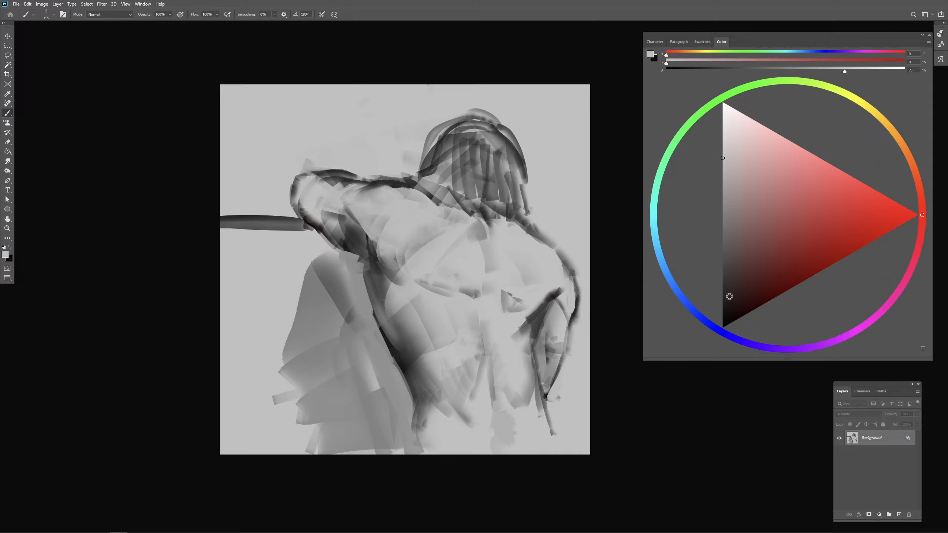
# Step: Sample mid grey from the background shape, enlarge the brush and paint up against the back's dark left edge
pyautogui.click(722, 327)
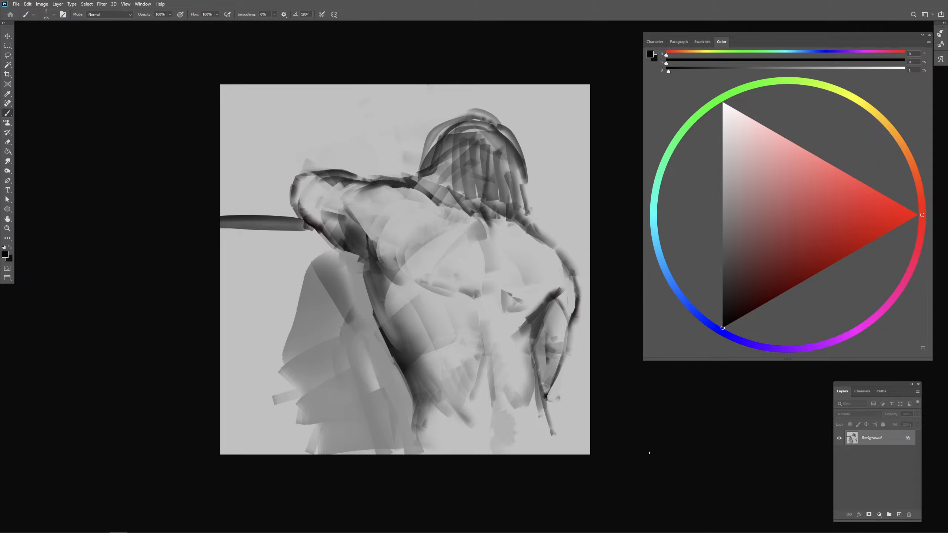
pyautogui.keyDown('alt'); pyautogui.click(375, 323); pyautogui.keyUp('alt')
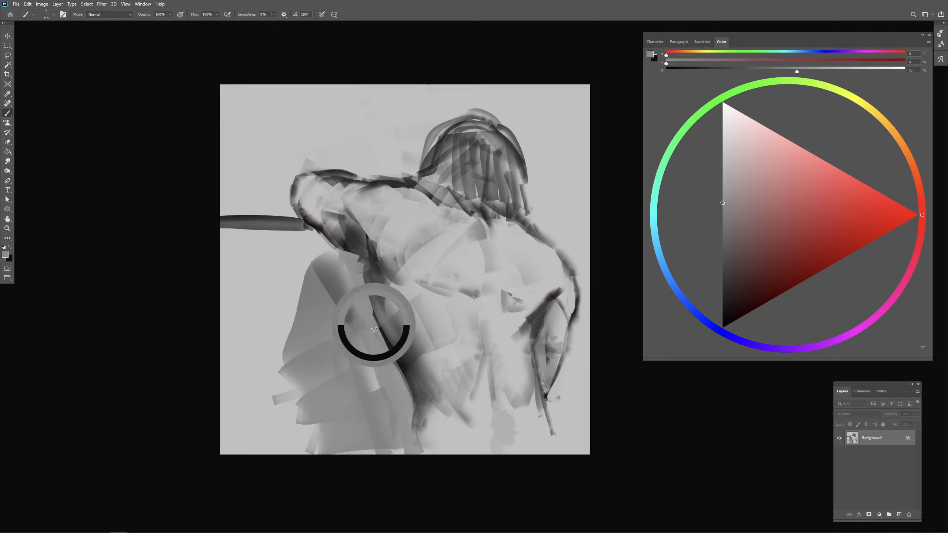
pyautogui.press(']')
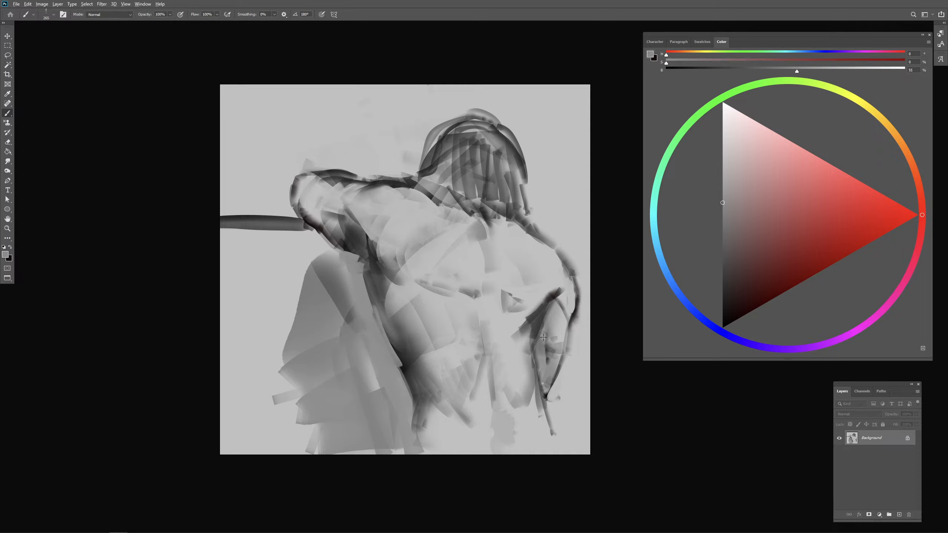
# Step: Pick near-black and draw thin contour lines from the left ribs down the waist, undoing the last two strokes
pyautogui.moveTo(730, 298); pyautogui.dragTo(700, 306)
pyautogui.moveTo(408, 301)
pyautogui.mouseDown()
pyautogui.moveTo(398, 311)
pyautogui.moveTo(370, 296)
pyautogui.moveTo(460, 398)
pyautogui.moveTo(427, 402)
pyautogui.moveTo(415, 429)
pyautogui.mouseUp()
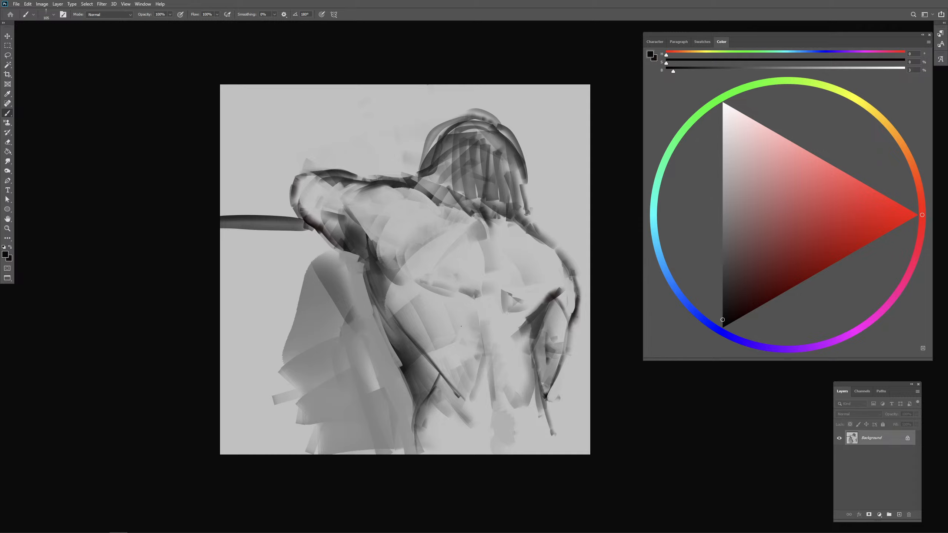
pyautogui.hotkey('ctrl', 'z')
pyautogui.hotkey('ctrl', 'z')
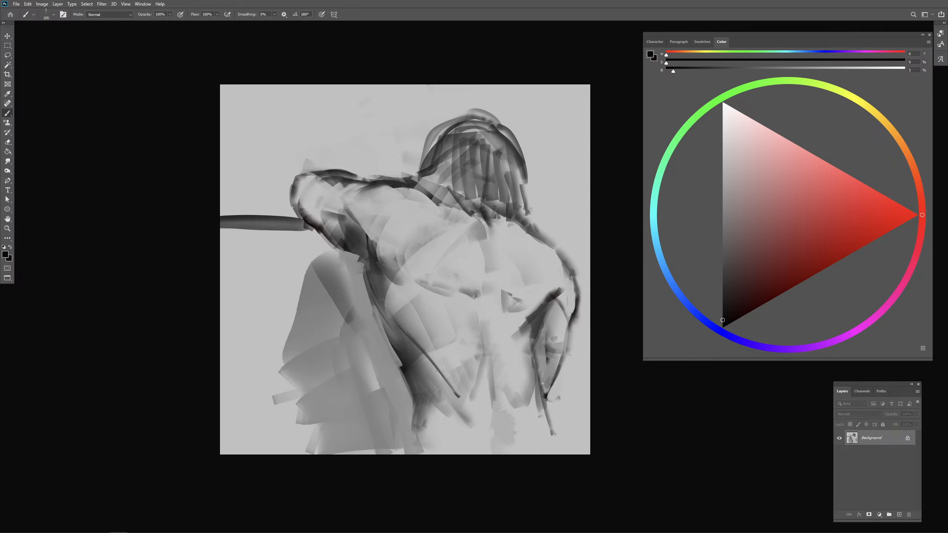
# Step: Draw thin near-black contours along the left waist, the right side of the torso and the top of the hips, undoing failed strokes
pyautogui.moveTo(426, 355)
pyautogui.mouseDown()
pyautogui.moveTo(453, 406)
pyautogui.moveTo(428, 419)
pyautogui.mouseUp()
pyautogui.moveTo(533, 356); pyautogui.dragTo(540, 415)
pyautogui.moveTo(395, 323)
pyautogui.mouseDown()
pyautogui.moveTo(395, 355)
pyautogui.moveTo(400, 345)
pyautogui.moveTo(408, 371)
pyautogui.moveTo(412, 355)
pyautogui.moveTo(410, 372)
pyautogui.moveTo(417, 359)
pyautogui.moveTo(412, 389)
pyautogui.mouseUp()
pyautogui.moveTo(397, 354)
pyautogui.mouseDown()
pyautogui.moveTo(419, 456)
pyautogui.moveTo(414, 427)
pyautogui.moveTo(415, 438)
pyautogui.moveTo(469, 416)
pyautogui.moveTo(426, 418)
pyautogui.moveTo(489, 448)
pyautogui.mouseUp()
pyautogui.hotkey('ctrl', 'z')
pyautogui.moveTo(421, 429)
pyautogui.mouseDown()
pyautogui.moveTo(479, 450)
pyautogui.moveTo(486, 435)
pyautogui.moveTo(517, 444)
pyautogui.moveTo(511, 449)
pyautogui.moveTo(511, 438)
pyautogui.moveTo(545, 415)
pyautogui.mouseUp()
pyautogui.hotkey('ctrl', 'z')
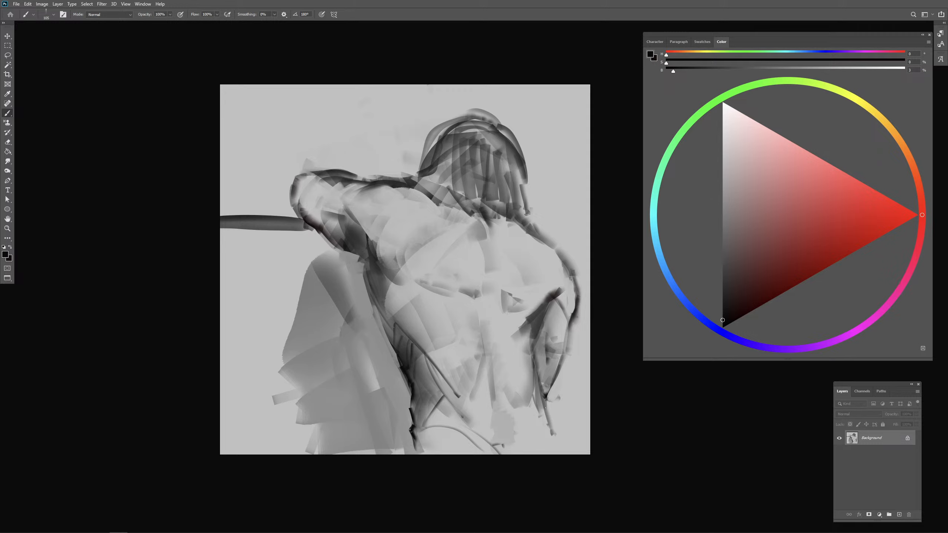
# Step: Draw a thin dark line from the lowered arm's elbow to the canvas's bottom edge, replacing the first attempt
pyautogui.moveTo(541, 396); pyautogui.dragTo(552, 422)
pyautogui.hotkey('ctrl', 'z')
pyautogui.moveTo(541, 388); pyautogui.dragTo(571, 454)
# Step: Reinforce the back's left contour with near-black strokes from the ribs down to the hip
pyautogui.moveTo(412, 389); pyautogui.dragTo(419, 438)
pyautogui.moveTo(373, 295); pyautogui.dragTo(392, 349)
pyautogui.moveTo(387, 334); pyautogui.dragTo(407, 378)
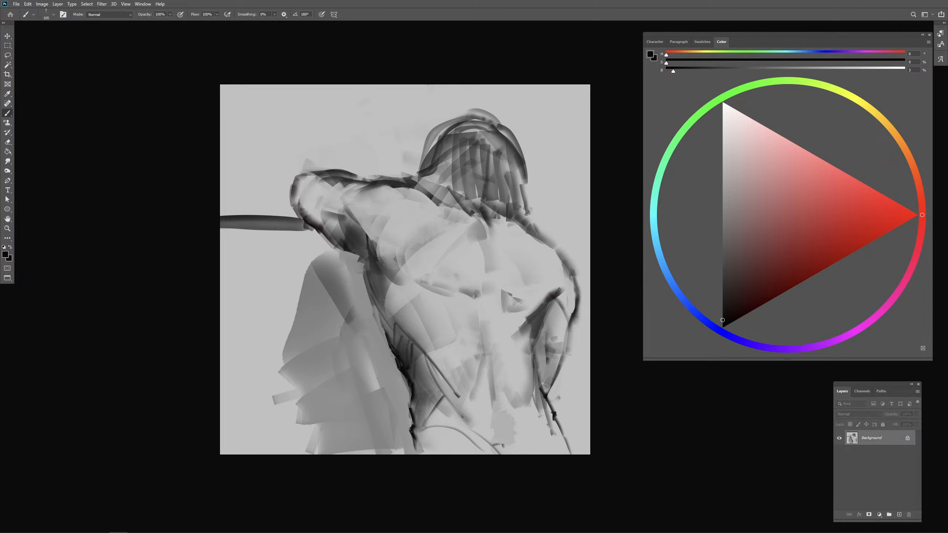
# Step: Sample light grey from the back, enlarge the brush and soften the dark shading inside the left waist
pyautogui.keyDown('alt'); pyautogui.click(430, 326); pyautogui.keyUp('alt')
pyautogui.keyDown('alt'); pyautogui.rightClick(412, 360); pyautogui.keyUp('alt')
pyautogui.keyDown('alt'); pyautogui.rightClick(401, 363); pyautogui.keyUp('alt')
pyautogui.moveTo(394, 346); pyautogui.dragTo(425, 398)
pyautogui.keyDown('alt'); pyautogui.rightClick(400, 360); pyautogui.keyUp('alt')
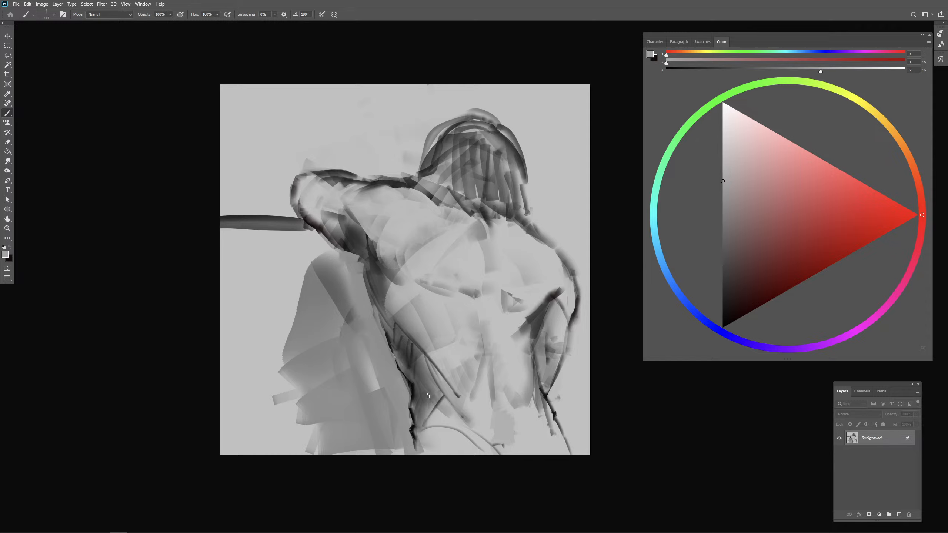
pyautogui.keyDown('alt'); pyautogui.rightClick(420, 357); pyautogui.keyUp('alt')
# Step: Pick pure black and draw thin muscle contours along the raised upper arm and below the neck, undoing extra strokes
pyautogui.click(727, 315)
pyautogui.keyDown('alt'); pyautogui.rightClick(382, 319); pyautogui.keyUp('alt')
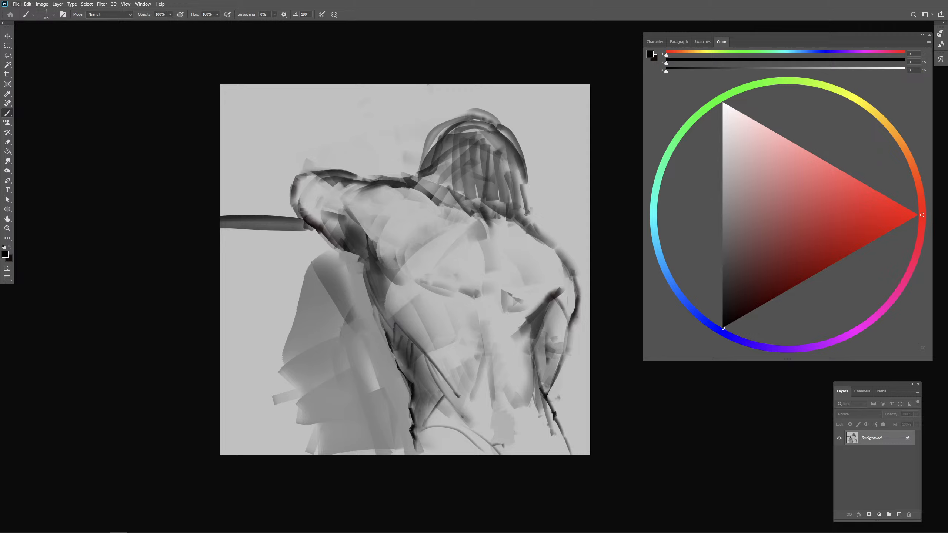
pyautogui.moveTo(343, 196)
pyautogui.mouseDown()
pyautogui.moveTo(376, 241)
pyautogui.moveTo(402, 233)
pyautogui.mouseUp()
pyautogui.hotkey('ctrl', 'z')
pyautogui.moveTo(442, 207)
pyautogui.mouseDown()
pyautogui.moveTo(424, 213)
pyautogui.moveTo(436, 235)
pyautogui.moveTo(458, 221)
pyautogui.mouseUp()
pyautogui.hotkey('ctrl', 'z')
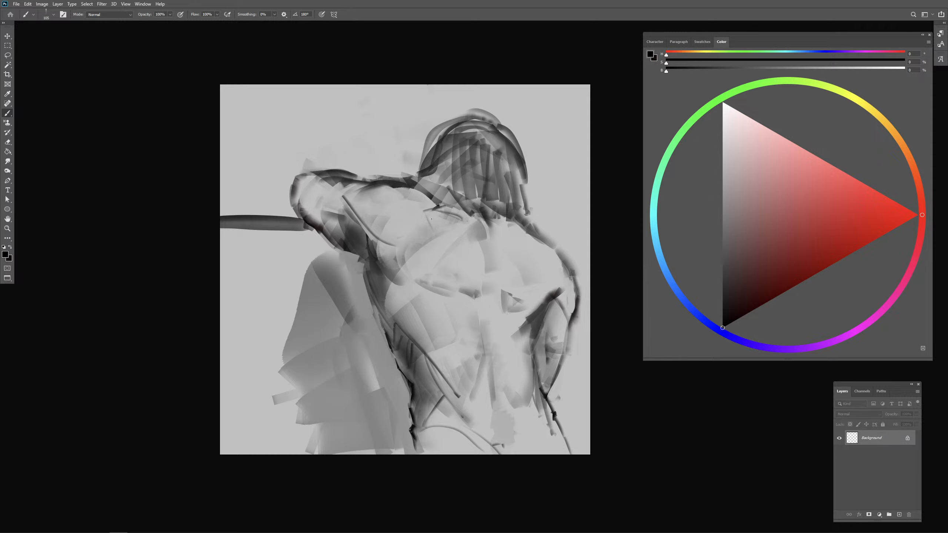
# Step: Add short thin black muscle lines across the upper back, the right shoulder blade and the raised upper arm
pyautogui.moveTo(433, 220); pyautogui.dragTo(449, 237)
pyautogui.moveTo(464, 256)
pyautogui.mouseDown()
pyautogui.moveTo(477, 276)
pyautogui.moveTo(530, 267)
pyautogui.mouseUp()
pyautogui.moveTo(380, 235); pyautogui.dragTo(415, 228)
# Step: Lighten the dark shading inside the raised arm with sampled grey and redraw its underside edge in black
pyautogui.keyDown('alt'); pyautogui.click(343, 224); pyautogui.keyUp('alt')
pyautogui.moveTo(345, 224)
pyautogui.mouseDown()
pyautogui.moveTo(365, 253)
pyautogui.moveTo(364, 245)
pyautogui.mouseUp()
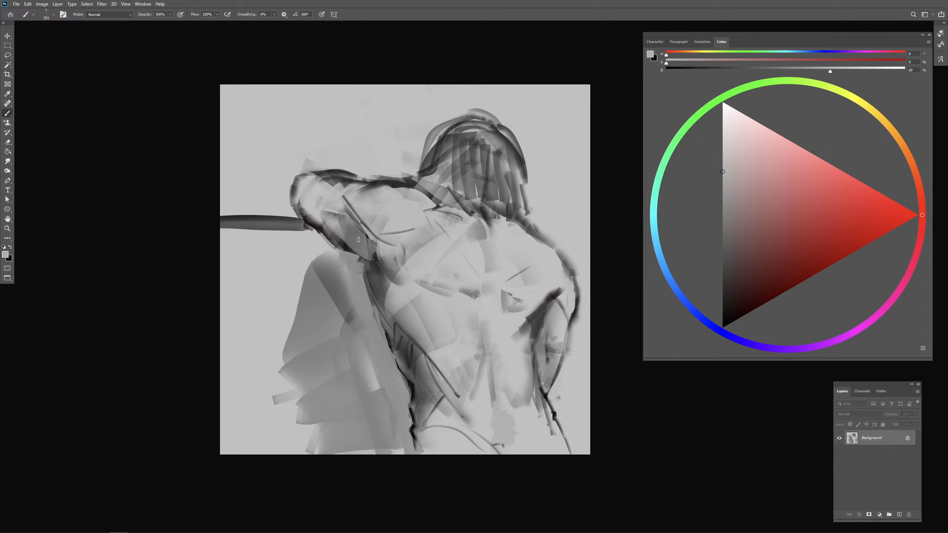
pyautogui.moveTo(751, 286); pyautogui.dragTo(722, 324)
pyautogui.moveTo(367, 247)
pyautogui.mouseDown()
pyautogui.moveTo(340, 239)
pyautogui.moveTo(387, 274)
pyautogui.moveTo(367, 271)
pyautogui.moveTo(372, 279)
pyautogui.moveTo(314, 234)
pyautogui.moveTo(323, 277)
pyautogui.mouseUp()
# Step: Sample mid grey from the background shape and extend it with broad strokes up to the raised arm's underside
pyautogui.keyDown('alt'); pyautogui.click(374, 259); pyautogui.keyUp('alt')
pyautogui.keyDown('alt'); pyautogui.click(355, 266); pyautogui.keyUp('alt')
pyautogui.moveTo(320, 270); pyautogui.dragTo(333, 269)
pyautogui.moveTo(306, 238)
pyautogui.mouseDown()
pyautogui.moveTo(321, 291)
pyautogui.moveTo(330, 288)
pyautogui.mouseUp()
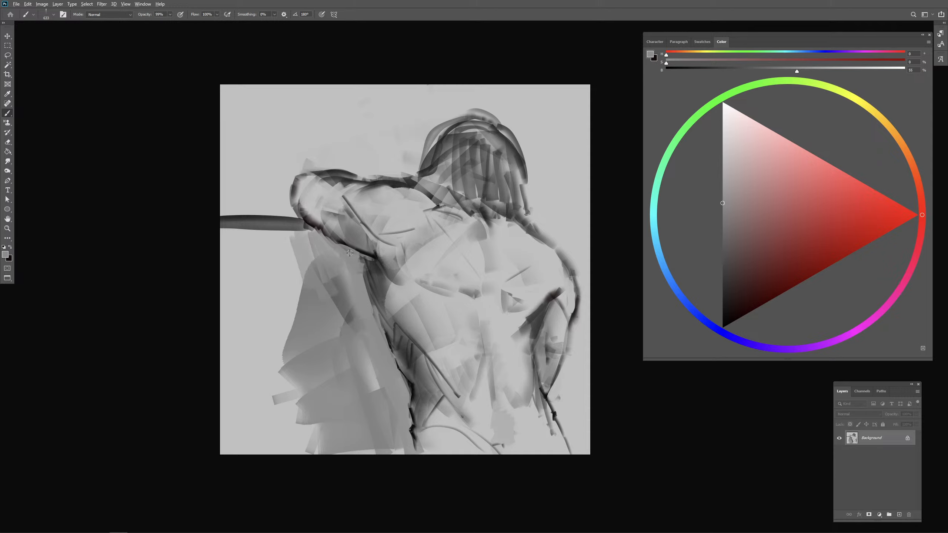
pyautogui.moveTo(345, 253); pyautogui.dragTo(339, 259)
# Step: Shade the raised elbow with black and paint along the top of the forearm
pyautogui.keyDown('alt'); pyautogui.click(314, 214); pyautogui.keyUp('alt')
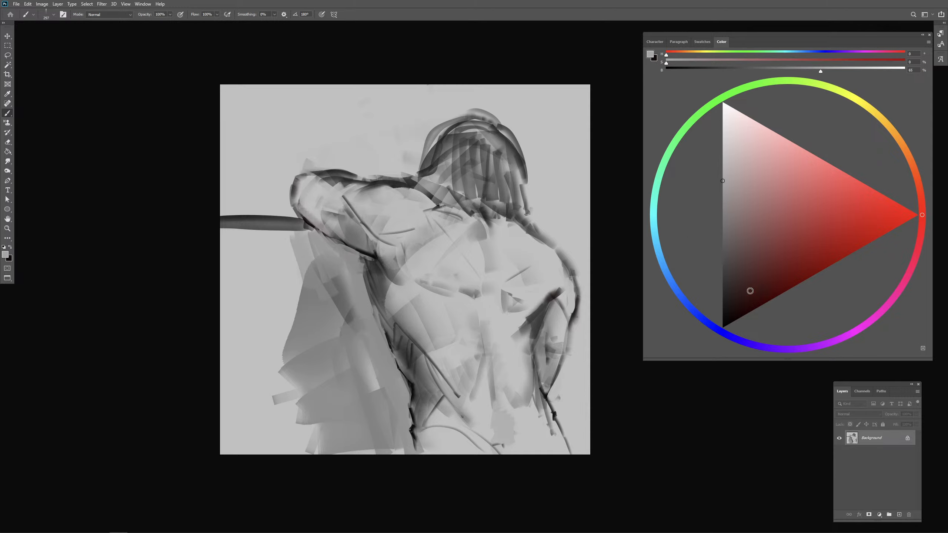
pyautogui.click(724, 325)
pyautogui.moveTo(300, 188); pyautogui.dragTo(300, 199)
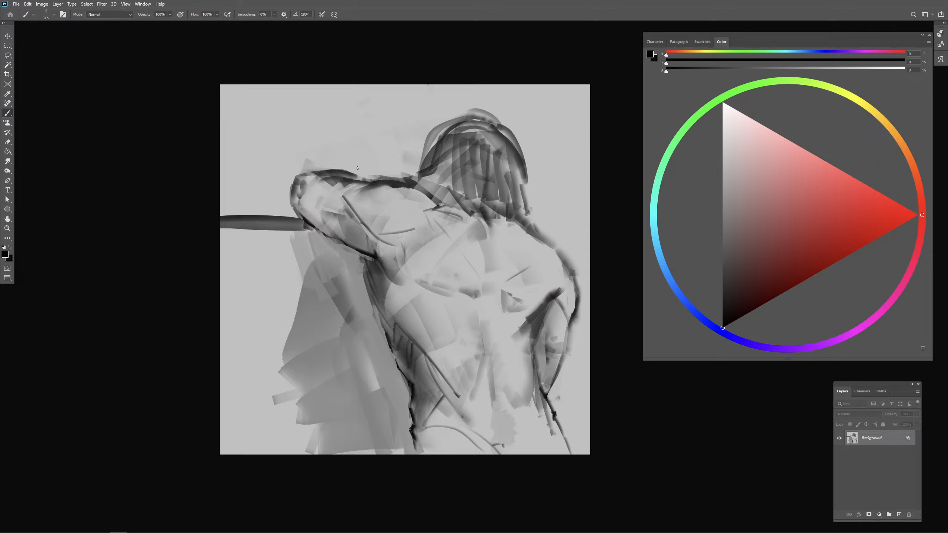
pyautogui.moveTo(355, 171); pyautogui.dragTo(297, 181)
# Step: Trim the forearm's thick upper outline with sampled background grey and redraw it as a thin black line
pyautogui.keyDown('alt'); pyautogui.click(329, 166); pyautogui.keyUp('alt')
pyautogui.click(723, 327)
pyautogui.moveTo(332, 173)
pyautogui.mouseDown()
pyautogui.moveTo(355, 177)
pyautogui.moveTo(314, 186)
pyautogui.moveTo(348, 186)
pyautogui.moveTo(330, 178)
pyautogui.moveTo(364, 183)
pyautogui.mouseUp()
# Step: Draw a thin black contour inside the raised forearm toward the elbow and undo the extra stroke
pyautogui.keyDown('alt'); pyautogui.click(318, 186); pyautogui.keyUp('alt')
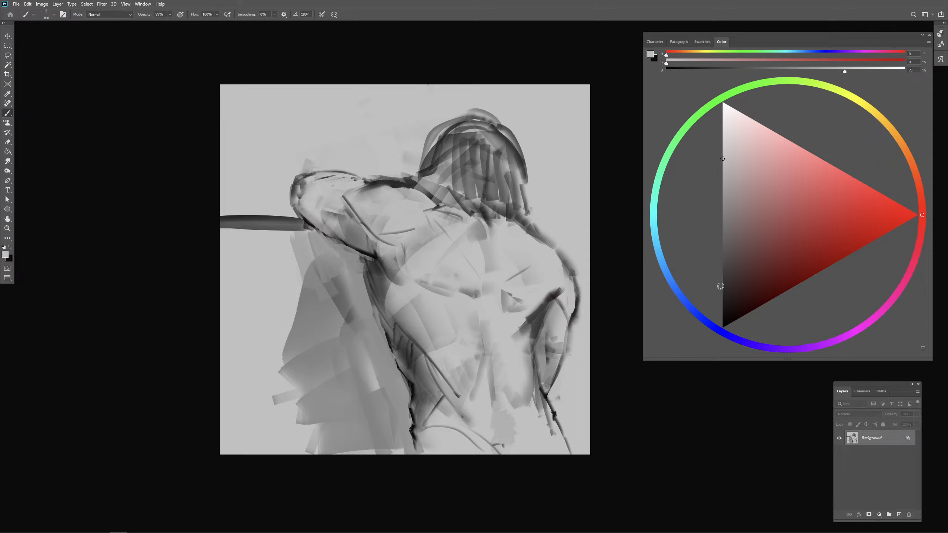
pyautogui.moveTo(721, 285); pyautogui.dragTo(723, 327)
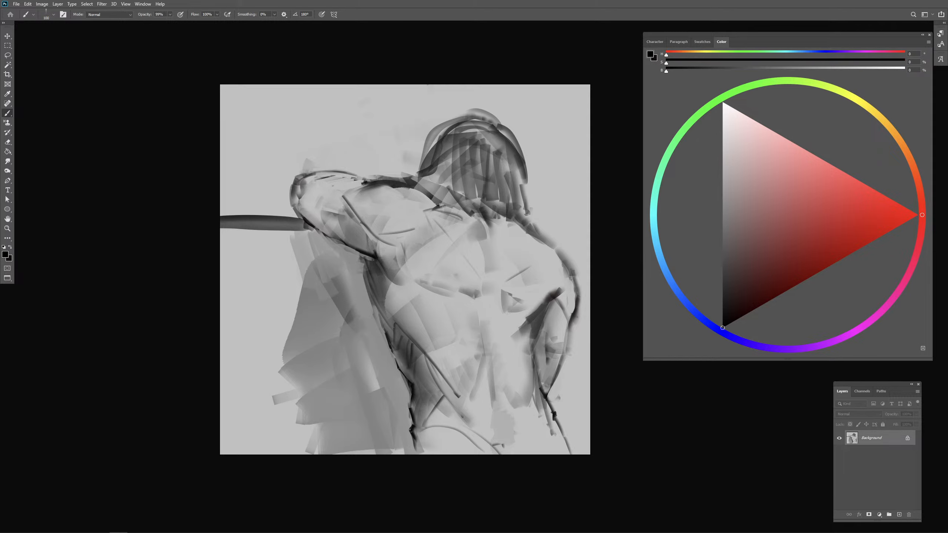
pyautogui.moveTo(362, 183)
pyautogui.mouseDown()
pyautogui.moveTo(343, 197)
pyautogui.moveTo(317, 196)
pyautogui.moveTo(334, 200)
pyautogui.moveTo(343, 199)
pyautogui.moveTo(307, 188)
pyautogui.moveTo(325, 197)
pyautogui.moveTo(316, 213)
pyautogui.moveTo(304, 202)
pyautogui.moveTo(317, 198)
pyautogui.moveTo(308, 200)
pyautogui.moveTo(316, 199)
pyautogui.moveTo(313, 225)
pyautogui.moveTo(322, 198)
pyautogui.moveTo(296, 211)
pyautogui.mouseUp()
pyautogui.hotkey('ctrl', 'z')
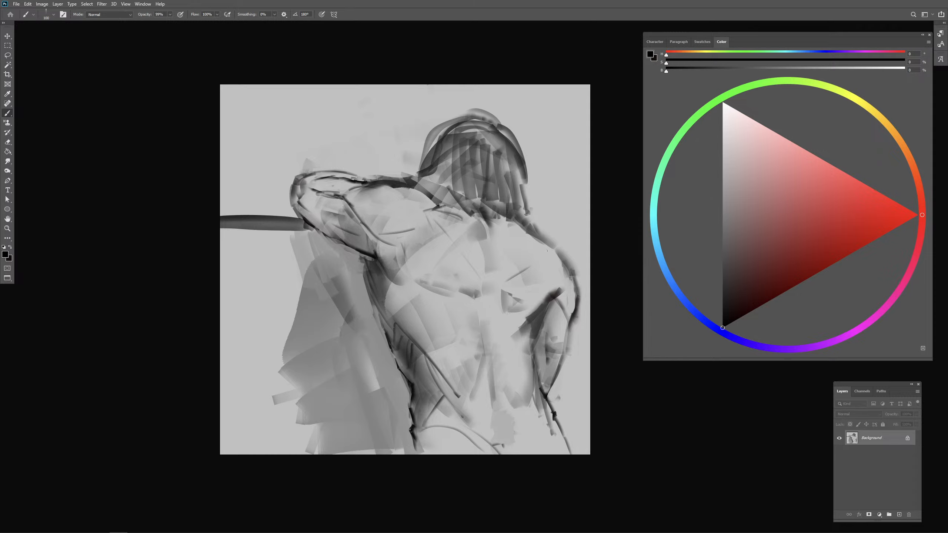
# Step: Draw thin black contour strokes around the right shoulder and down to the armpit, undoing one misplaced stroke
pyautogui.moveTo(552, 244); pyautogui.dragTo(557, 249)
pyautogui.moveTo(559, 253)
pyautogui.mouseDown()
pyautogui.moveTo(578, 290)
pyautogui.moveTo(567, 273)
pyautogui.mouseUp()
pyautogui.hotkey('ctrl', 'z')
pyautogui.moveTo(558, 256); pyautogui.dragTo(561, 262)
pyautogui.moveTo(563, 287); pyautogui.dragTo(579, 312)
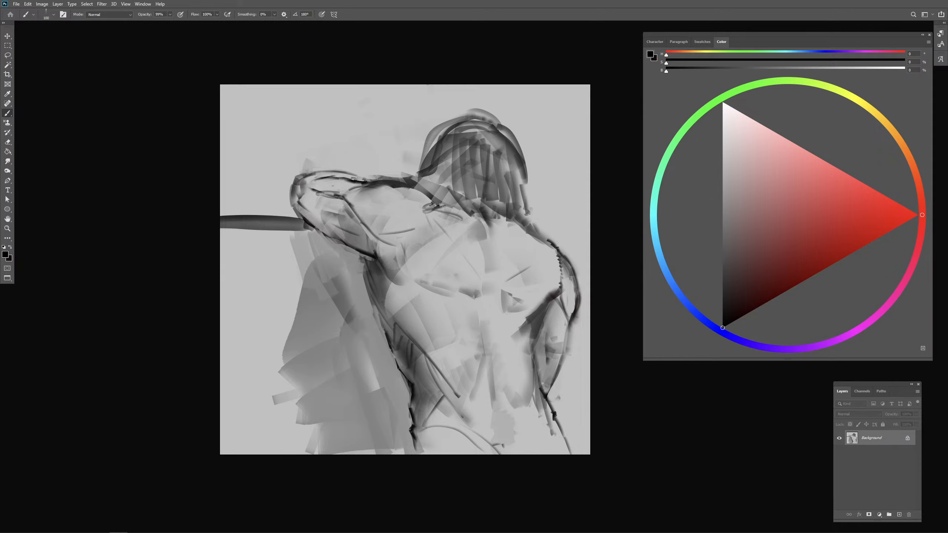
# Step: Clean up the trapezius beside the neck with sampled grey and restate the dark line along the neck's base in black
pyautogui.press('e')
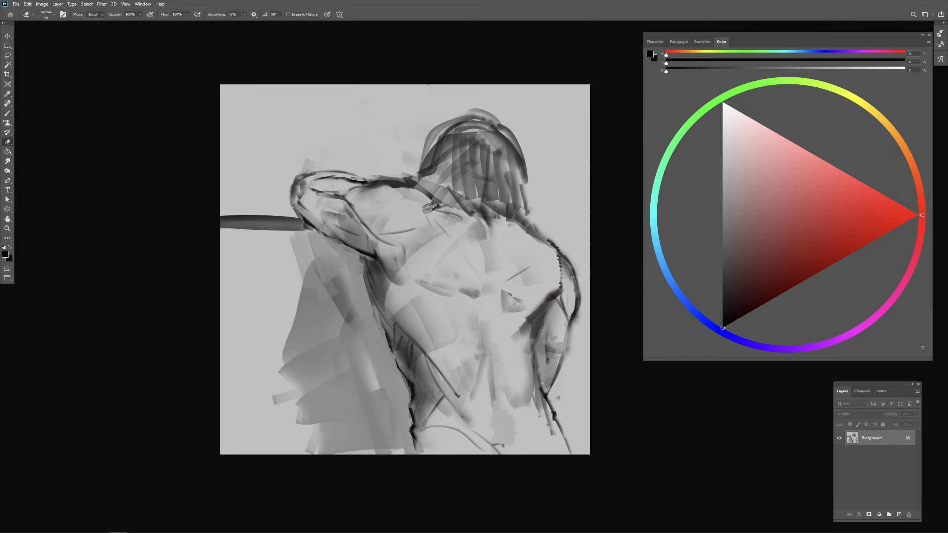
pyautogui.press('b')
pyautogui.keyDown('alt'); pyautogui.click(420, 214); pyautogui.keyUp('alt')
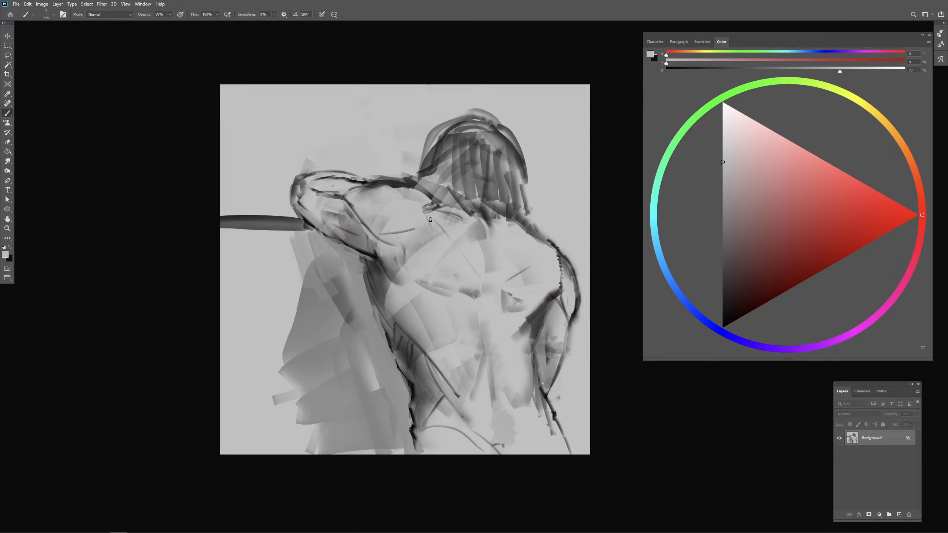
pyautogui.moveTo(427, 213); pyautogui.dragTo(430, 216)
pyautogui.click(736, 303)
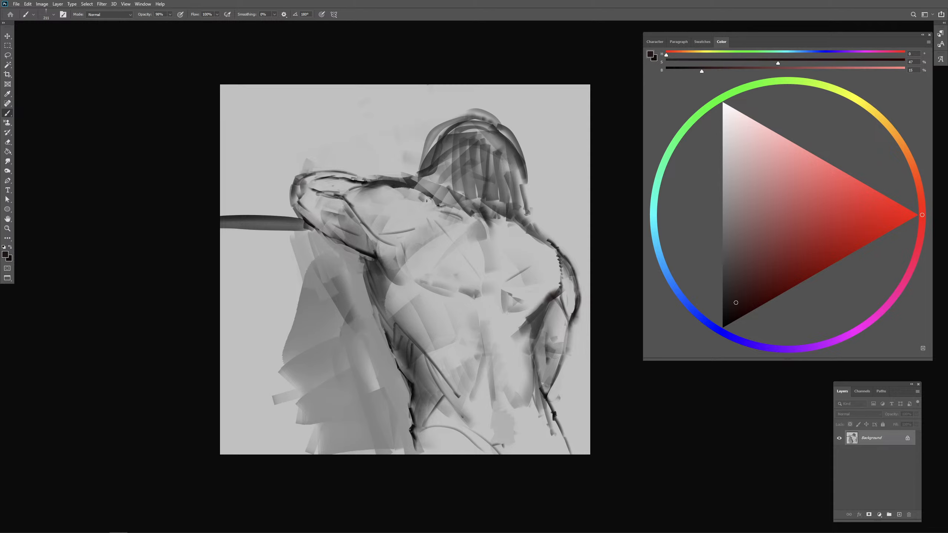
pyautogui.moveTo(426, 200); pyautogui.dragTo(418, 200)
pyautogui.click(725, 324)
pyautogui.moveTo(450, 211)
pyautogui.mouseDown()
pyautogui.moveTo(474, 203)
pyautogui.moveTo(456, 211)
pyautogui.mouseUp()
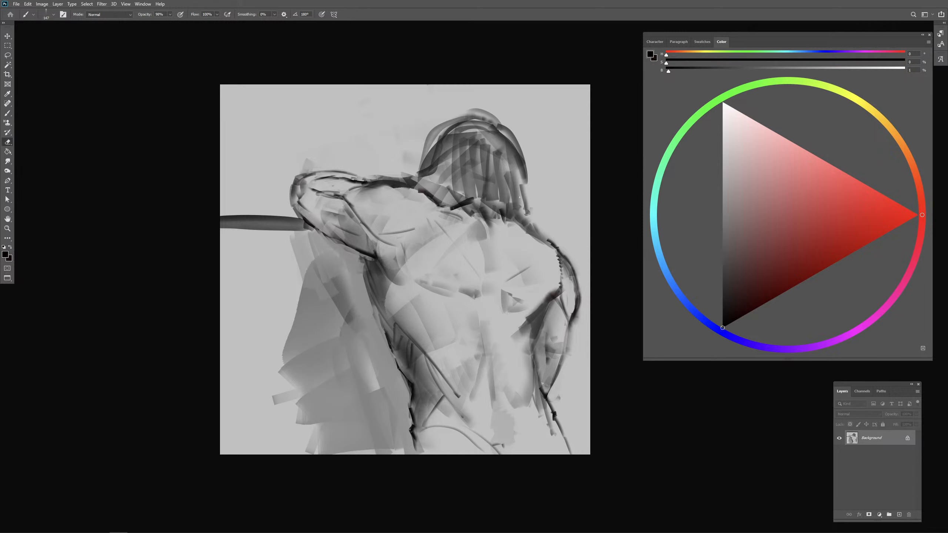
# Step: Paint out the shaded head with sampled light grey using a large brush and sketch the neck with thin black curves
pyautogui.keyDown('alt'); pyautogui.click(536, 203); pyautogui.keyUp('alt')
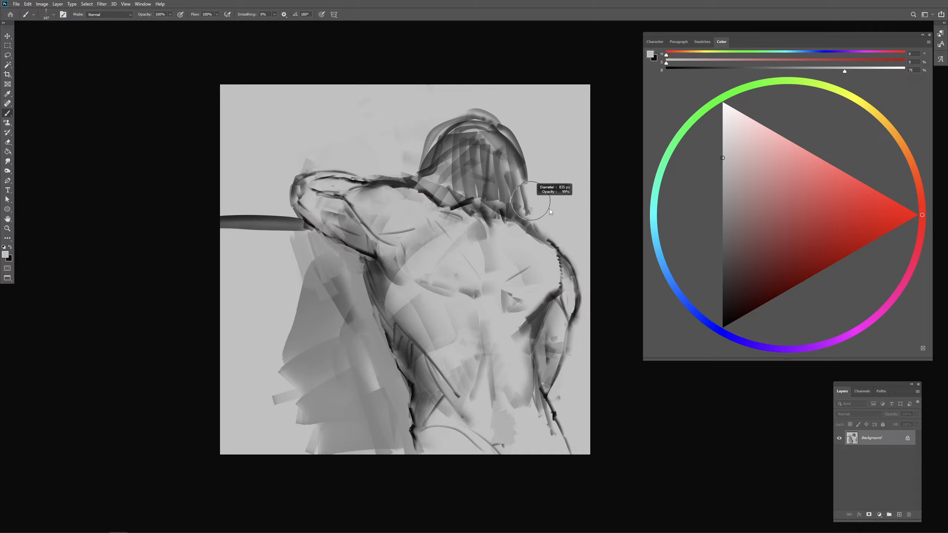
pyautogui.moveTo(440, 179)
pyautogui.mouseDown()
pyautogui.moveTo(477, 123)
pyautogui.moveTo(462, 150)
pyautogui.moveTo(466, 184)
pyautogui.moveTo(463, 177)
pyautogui.moveTo(522, 209)
pyautogui.moveTo(514, 195)
pyautogui.moveTo(527, 197)
pyautogui.moveTo(504, 191)
pyautogui.moveTo(499, 229)
pyautogui.mouseUp()
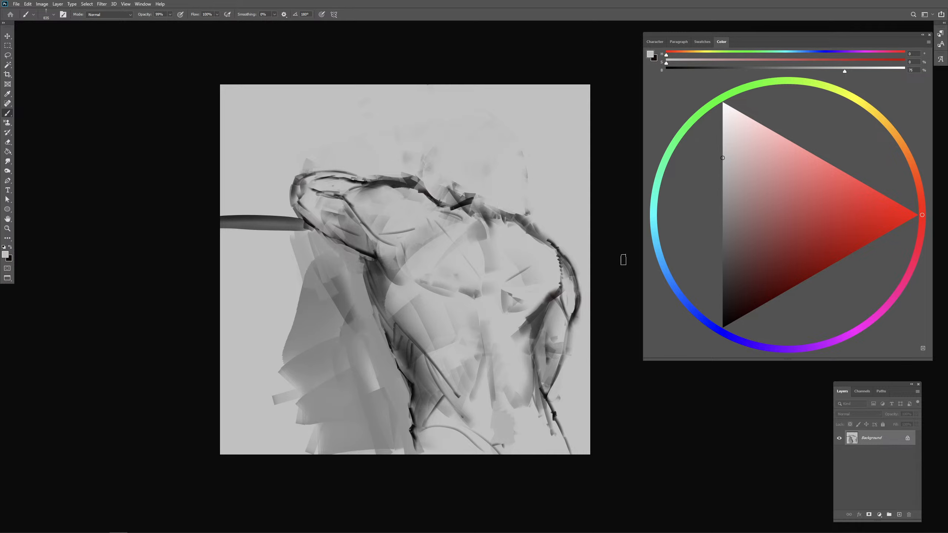
pyautogui.click(728, 314)
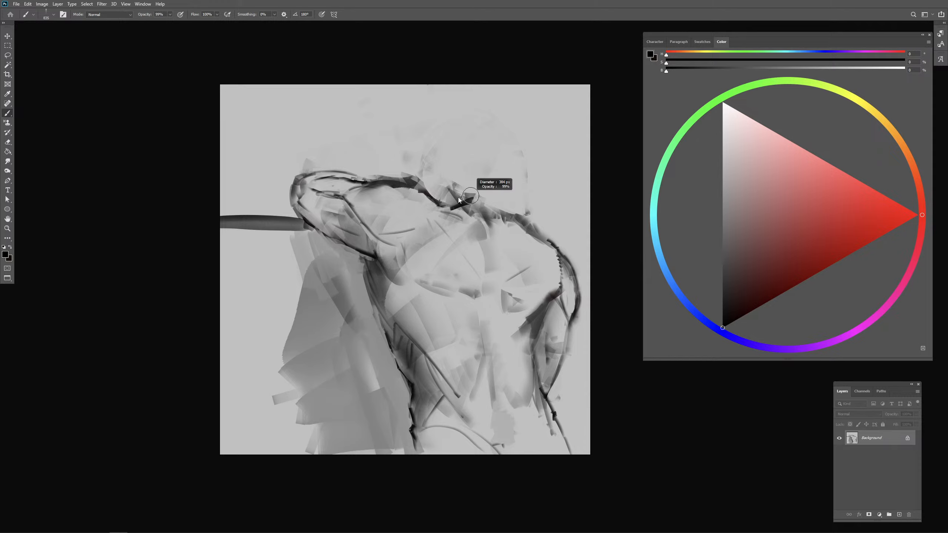
pyautogui.moveTo(472, 170)
pyautogui.mouseDown()
pyautogui.moveTo(477, 207)
pyautogui.moveTo(474, 181)
pyautogui.moveTo(479, 204)
pyautogui.moveTo(473, 183)
pyautogui.moveTo(493, 201)
pyautogui.moveTo(479, 172)
pyautogui.moveTo(500, 215)
pyautogui.mouseUp()
# Step: Draw a new rounded head outline with a vertical centre line in thin black, undoing the misplaced arcs
pyautogui.moveTo(426, 158); pyautogui.dragTo(467, 125)
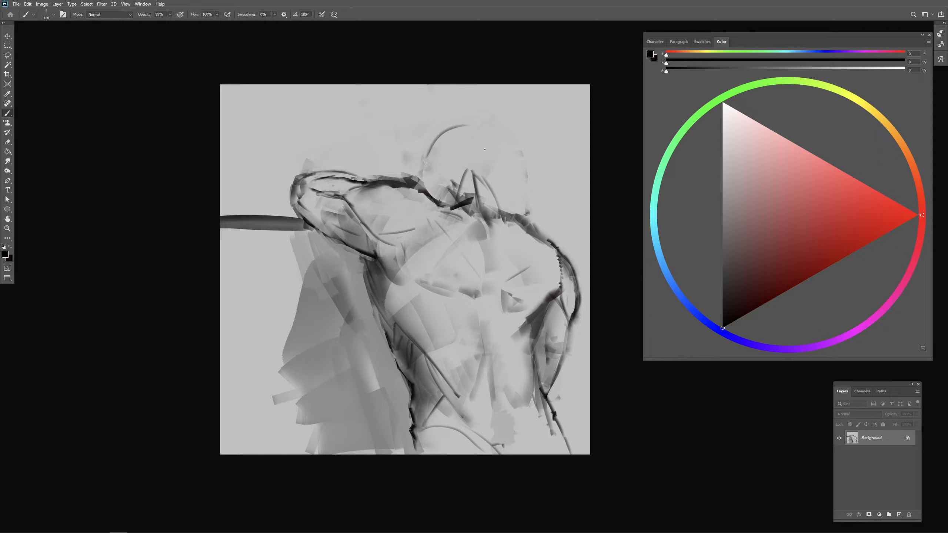
pyautogui.hotkey('ctrl', 'z')
pyautogui.moveTo(426, 157)
pyautogui.mouseDown()
pyautogui.moveTo(479, 134)
pyautogui.moveTo(479, 118)
pyautogui.moveTo(501, 140)
pyautogui.mouseUp()
pyautogui.hotkey('ctrl', 'z')
pyautogui.hotkey('ctrl', 'z')
pyautogui.moveTo(427, 152)
pyautogui.mouseDown()
pyautogui.moveTo(451, 127)
pyautogui.moveTo(475, 120)
pyautogui.mouseUp()
pyautogui.moveTo(481, 124)
pyautogui.mouseDown()
pyautogui.moveTo(471, 181)
pyautogui.moveTo(423, 158)
pyautogui.moveTo(426, 190)
pyautogui.mouseUp()
pyautogui.moveTo(427, 157); pyautogui.dragTo(429, 192)
pyautogui.hotkey('ctrl', 'z')
pyautogui.hotkey('ctrl', 'z')
pyautogui.moveTo(425, 150)
pyautogui.mouseDown()
pyautogui.moveTo(435, 210)
pyautogui.moveTo(475, 134)
pyautogui.moveTo(431, 149)
pyautogui.moveTo(507, 125)
pyautogui.moveTo(493, 134)
pyautogui.moveTo(516, 188)
pyautogui.moveTo(507, 151)
pyautogui.moveTo(518, 210)
pyautogui.mouseUp()
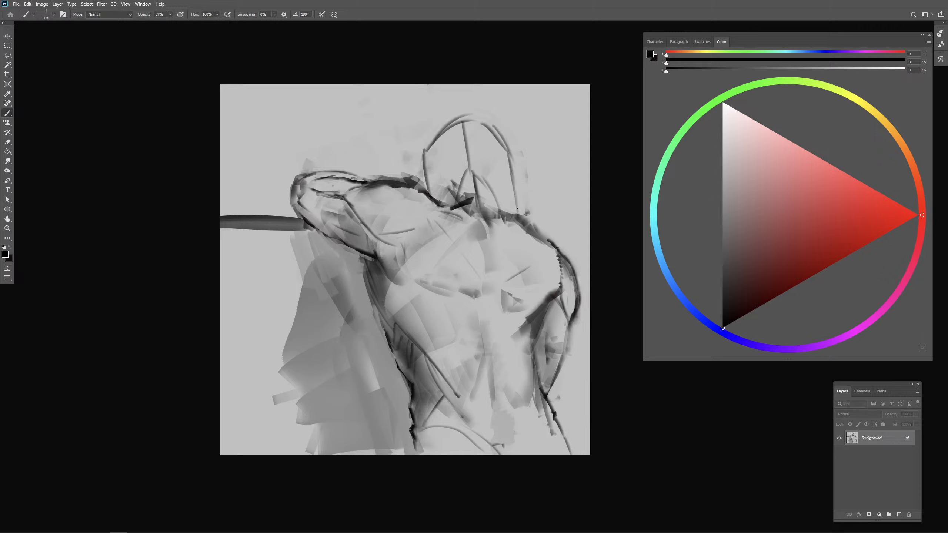
# Step: Draw the ear and neck edge on the head's right and darken the head's left contour, undoing stray strokes
pyautogui.moveTo(513, 175); pyautogui.dragTo(521, 169)
pyautogui.moveTo(523, 170)
pyautogui.mouseDown()
pyautogui.moveTo(518, 178)
pyautogui.moveTo(547, 164)
pyautogui.moveTo(522, 170)
pyautogui.moveTo(520, 198)
pyautogui.moveTo(516, 171)
pyautogui.moveTo(515, 198)
pyautogui.mouseUp()
pyautogui.hotkey('ctrl', 'z')
pyautogui.hotkey('ctrl', 'z')
pyautogui.hotkey('ctrl', 'z')
pyautogui.moveTo(464, 116); pyautogui.dragTo(424, 153)
pyautogui.moveTo(508, 170)
pyautogui.mouseDown()
pyautogui.moveTo(504, 213)
pyautogui.moveTo(516, 211)
pyautogui.moveTo(507, 212)
pyautogui.mouseUp()
pyautogui.hotkey('ctrl', 'z')
pyautogui.hotkey('ctrl', 'z')
pyautogui.moveTo(509, 202); pyautogui.dragTo(505, 220)
pyautogui.moveTo(427, 144)
pyautogui.mouseDown()
pyautogui.moveTo(429, 184)
pyautogui.moveTo(436, 197)
pyautogui.mouseUp()
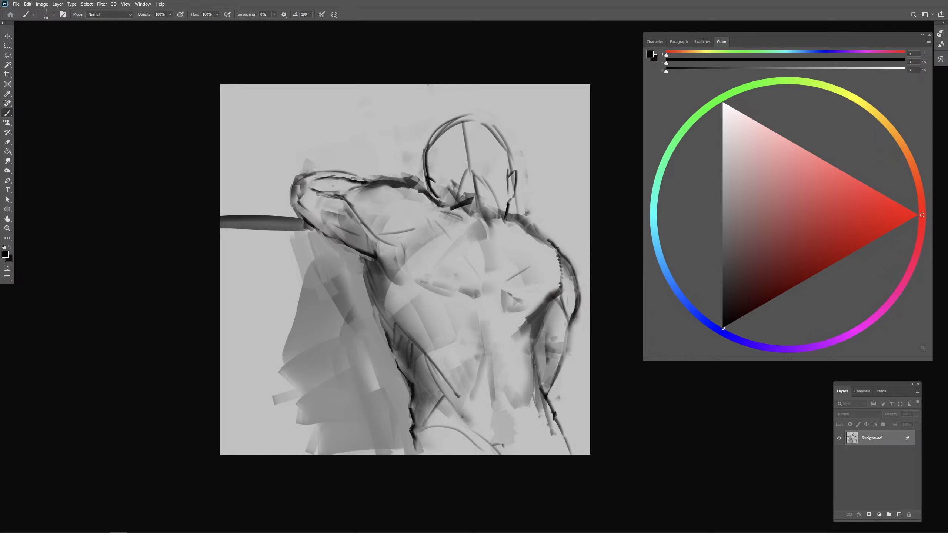
# Step: Reinforce the head's outline from crown to jaw and add dark black strokes at the nape and neck sides
pyautogui.moveTo(427, 165); pyautogui.dragTo(448, 209)
pyautogui.moveTo(452, 125)
pyautogui.mouseDown()
pyautogui.moveTo(428, 157)
pyautogui.moveTo(492, 124)
pyautogui.mouseUp()
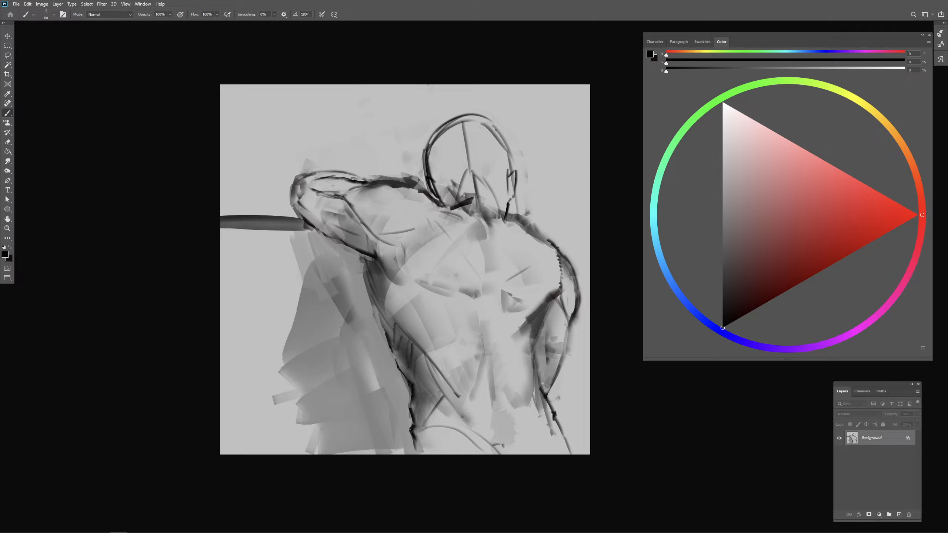
pyautogui.moveTo(454, 190)
pyautogui.mouseDown()
pyautogui.moveTo(496, 195)
pyautogui.moveTo(452, 207)
pyautogui.moveTo(499, 202)
pyautogui.moveTo(501, 216)
pyautogui.mouseUp()
pyautogui.moveTo(495, 183); pyautogui.dragTo(508, 223)
# Step: Darken the raised arm's upper contour and redraw the right shoulder's outer contour in black
pyautogui.moveTo(366, 185); pyautogui.dragTo(406, 183)
pyautogui.moveTo(556, 247); pyautogui.dragTo(571, 262)
pyautogui.hotkey('ctrl', 'z')
pyautogui.hotkey('ctrl', 'z')
pyautogui.moveTo(560, 253)
pyautogui.mouseDown()
pyautogui.moveTo(576, 267)
pyautogui.moveTo(575, 314)
pyautogui.mouseUp()
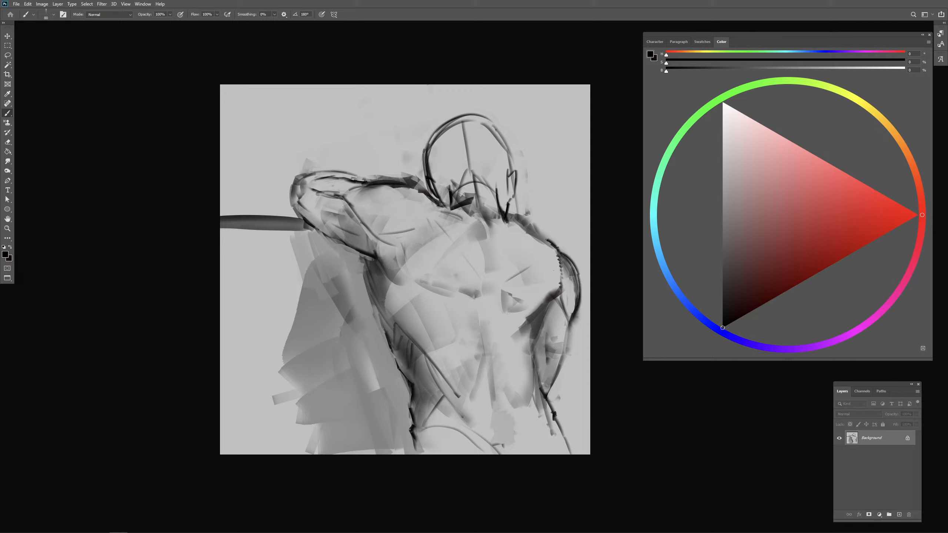
# Step: Sketch thin black construction lines for both shoulder blades and the muscles beneath them, undoing the first stroke
pyautogui.press('e')
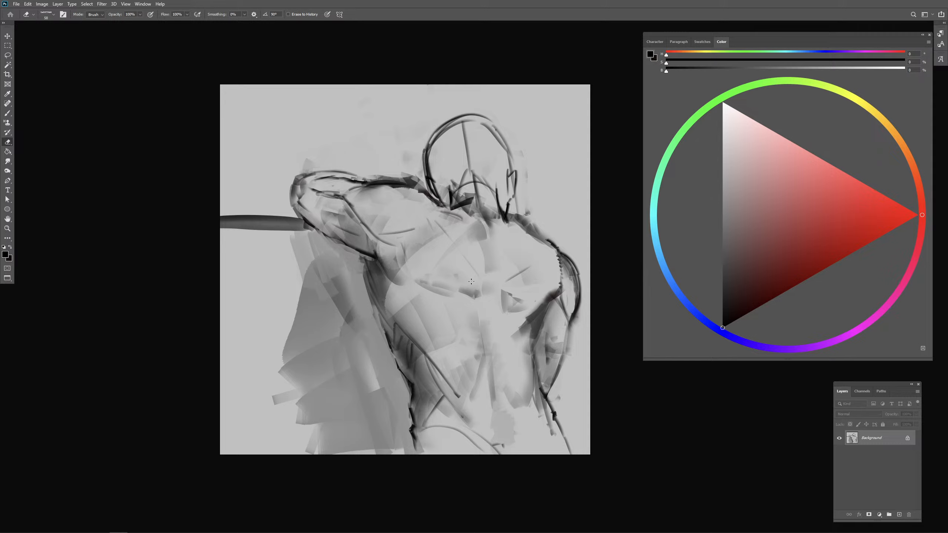
pyautogui.press('b')
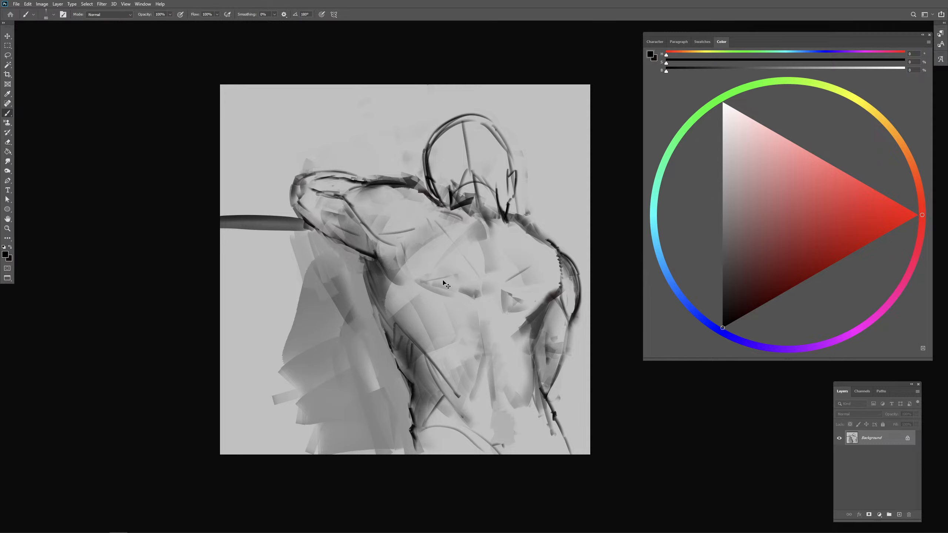
pyautogui.moveTo(428, 277)
pyautogui.mouseDown()
pyautogui.moveTo(476, 279)
pyautogui.moveTo(468, 296)
pyautogui.mouseUp()
pyautogui.hotkey('ctrl', 'z')
pyautogui.moveTo(461, 278); pyautogui.dragTo(476, 309)
pyautogui.moveTo(515, 279); pyautogui.dragTo(499, 317)
pyautogui.moveTo(462, 281)
pyautogui.mouseDown()
pyautogui.moveTo(484, 322)
pyautogui.moveTo(505, 311)
pyautogui.moveTo(527, 272)
pyautogui.mouseUp()
pyautogui.moveTo(400, 249); pyautogui.dragTo(423, 299)
# Step: Enlarge the brush and shade the lower edge of the left shoulder blade with soft black strokes
pyautogui.keyDown('alt'); pyautogui.rightClick(433, 295); pyautogui.keyUp('alt')
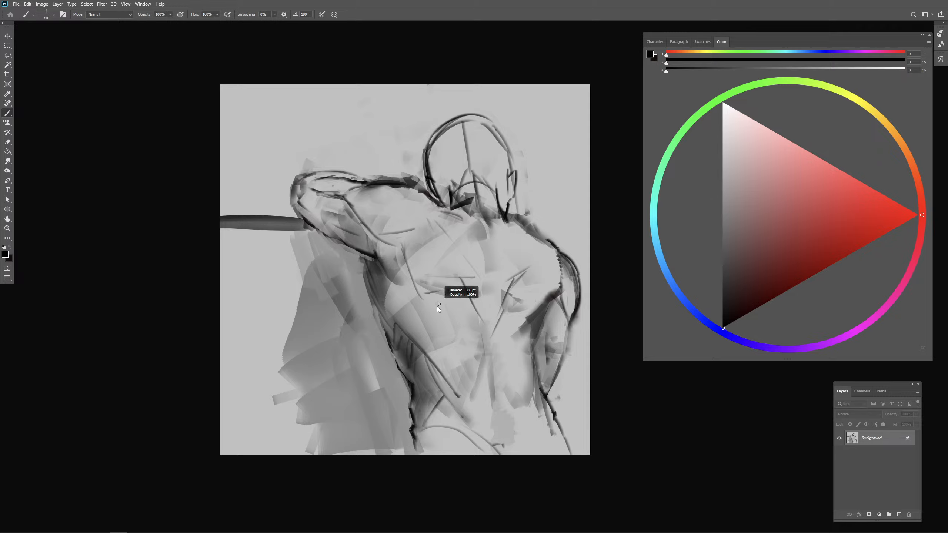
pyautogui.keyDown('alt'); pyautogui.rightClick(432, 299); pyautogui.keyUp('alt')
pyautogui.keyDown('alt'); pyautogui.rightClick(415, 267); pyautogui.keyUp('alt')
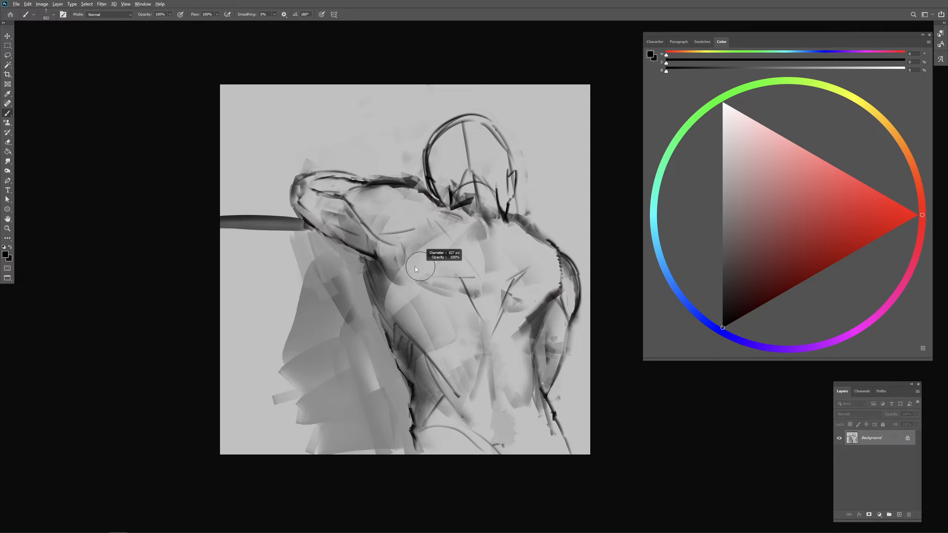
pyautogui.keyDown('alt'); pyautogui.rightClick(396, 258); pyautogui.keyUp('alt')
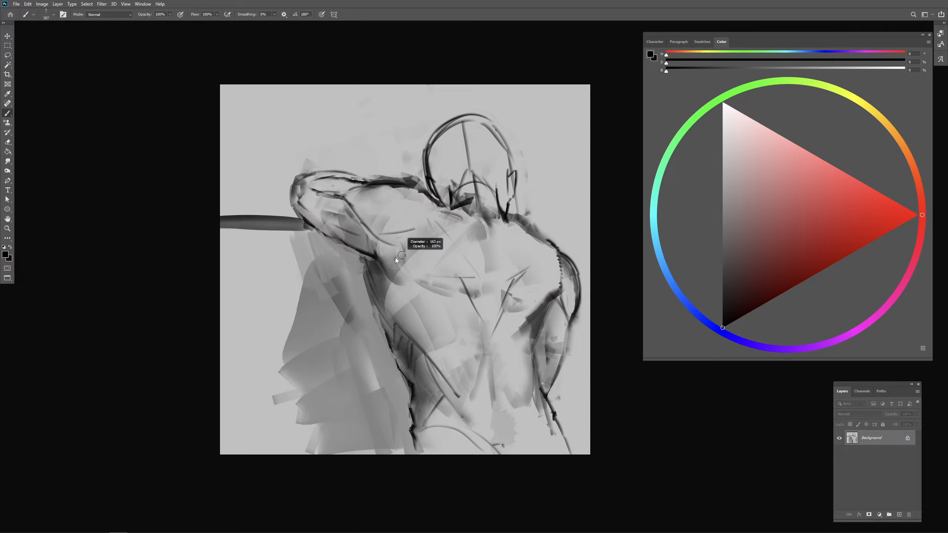
pyautogui.moveTo(397, 239)
pyautogui.mouseDown()
pyautogui.moveTo(404, 305)
pyautogui.moveTo(444, 295)
pyautogui.mouseUp()
pyautogui.keyDown('alt'); pyautogui.rightClick(454, 306); pyautogui.keyUp('alt')
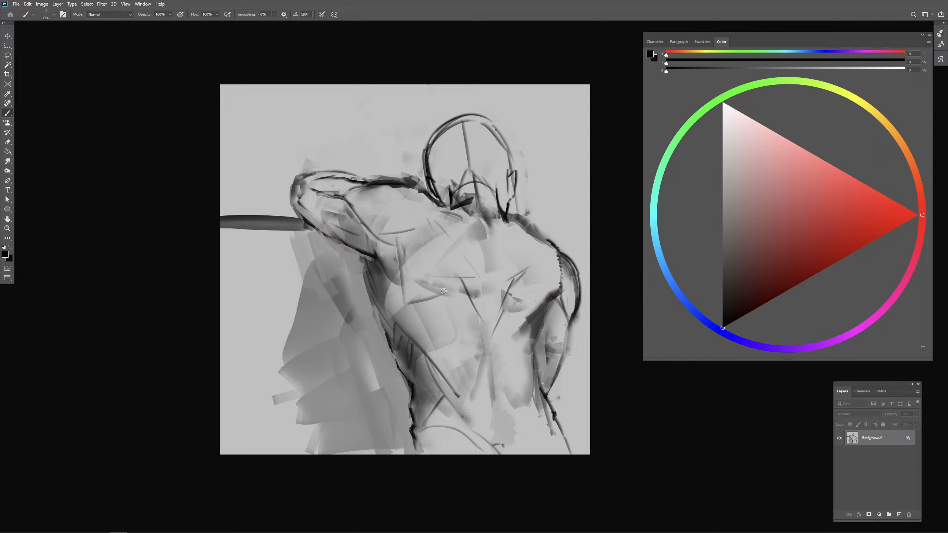
pyautogui.keyDown('alt'); pyautogui.rightClick(425, 301); pyautogui.keyUp('alt')
pyautogui.keyDown('alt'); pyautogui.rightClick(430, 301); pyautogui.keyUp('alt')
pyautogui.moveTo(409, 317); pyautogui.dragTo(467, 273)
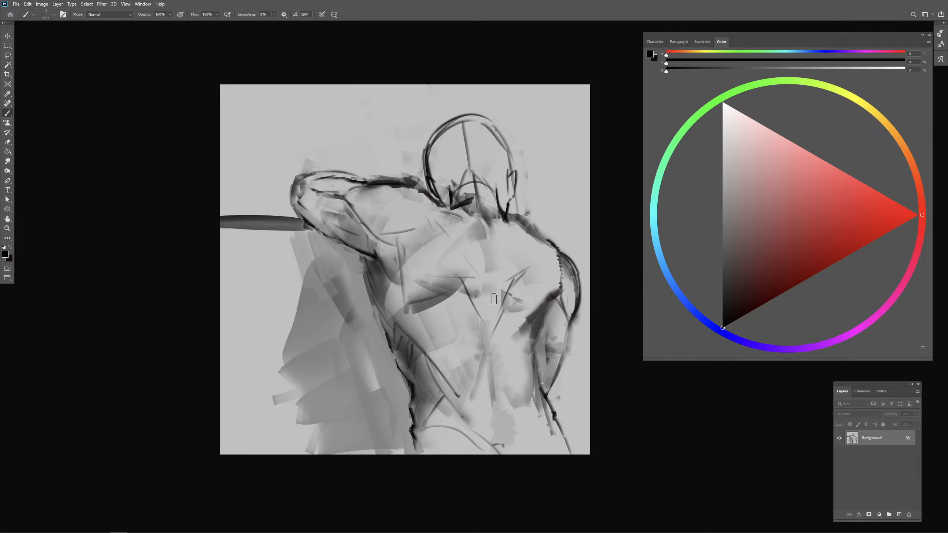
# Step: Shade the underside of the raised upper arm and its armpit with soft black strokes
pyautogui.keyDown('alt'); pyautogui.rightClick(514, 303); pyautogui.keyUp('alt')
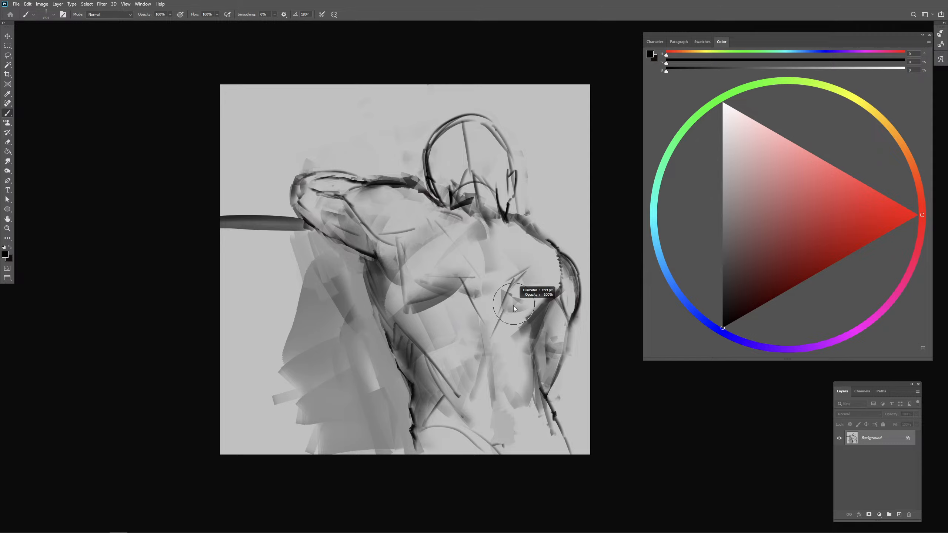
pyautogui.keyDown('alt'); pyautogui.click(435, 262); pyautogui.keyUp('alt')
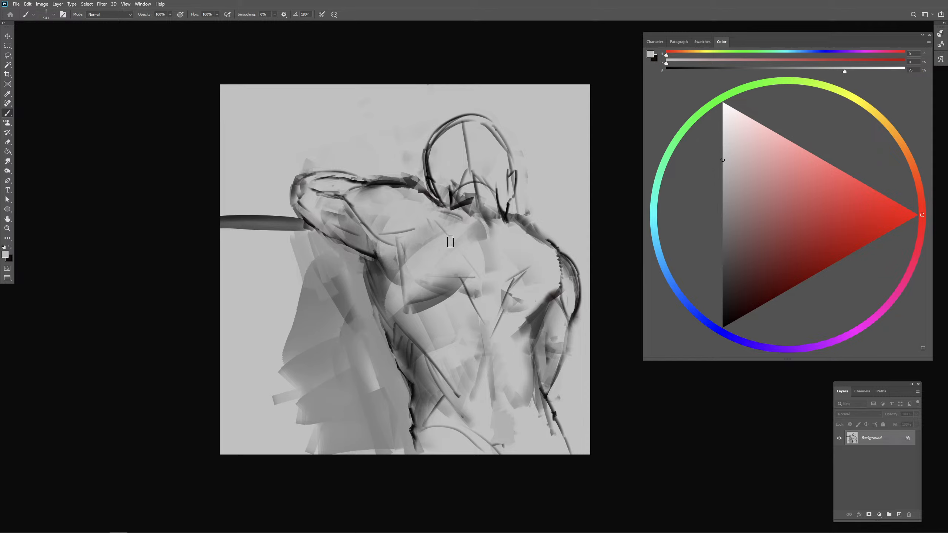
pyautogui.keyDown('alt'); pyautogui.rightClick(472, 287); pyautogui.keyUp('alt')
pyautogui.moveTo(743, 300); pyautogui.dragTo(722, 327)
pyautogui.moveTo(368, 229); pyautogui.dragTo(414, 246)
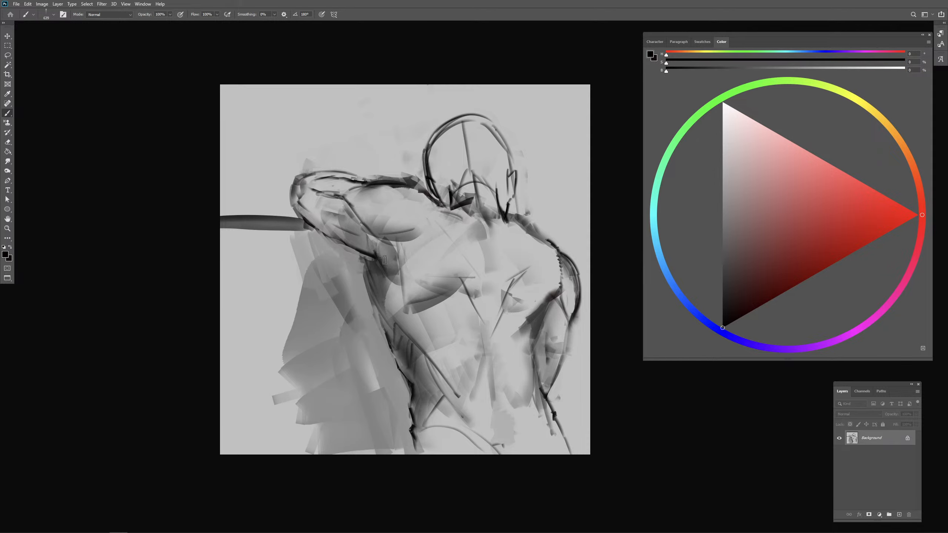
# Step: Draw soft black strokes along the spine through the lower back
pyautogui.moveTo(481, 348); pyautogui.dragTo(483, 370)
pyautogui.moveTo(491, 403); pyautogui.dragTo(498, 424)
pyautogui.keyDown('alt'); pyautogui.click(483, 397); pyautogui.keyUp('alt')
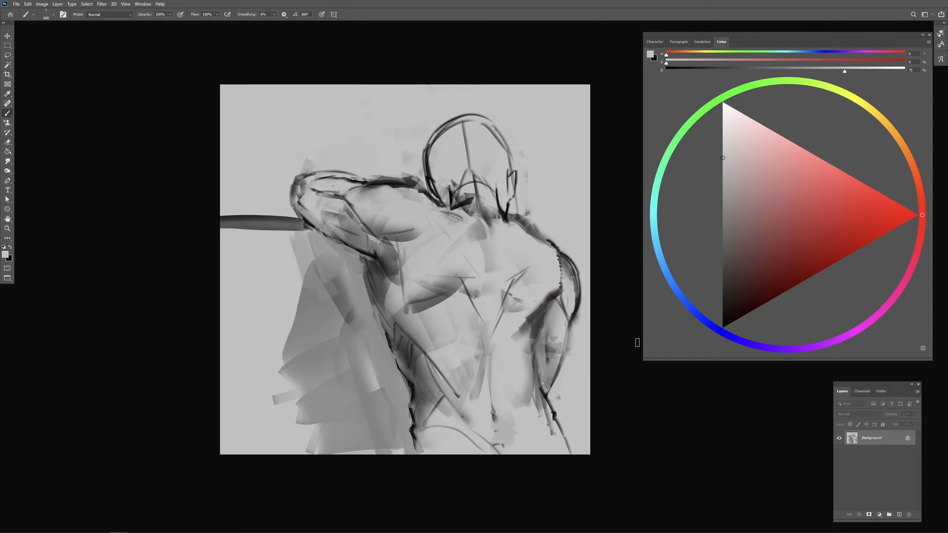
# Step: Shade the right flank, the gap beside the lowered arm's elbow and the right armpit with black
pyautogui.moveTo(742, 286); pyautogui.dragTo(705, 333)
pyautogui.moveTo(516, 387); pyautogui.dragTo(520, 392)
pyautogui.moveTo(515, 411); pyautogui.dragTo(530, 348)
pyautogui.moveTo(532, 386)
pyautogui.mouseDown()
pyautogui.moveTo(511, 390)
pyautogui.moveTo(528, 392)
pyautogui.moveTo(546, 413)
pyautogui.mouseUp()
pyautogui.moveTo(527, 412)
pyautogui.mouseDown()
pyautogui.moveTo(540, 420)
pyautogui.moveTo(535, 405)
pyautogui.mouseUp()
pyautogui.moveTo(550, 304)
pyautogui.mouseDown()
pyautogui.moveTo(536, 330)
pyautogui.moveTo(560, 285)
pyautogui.mouseUp()
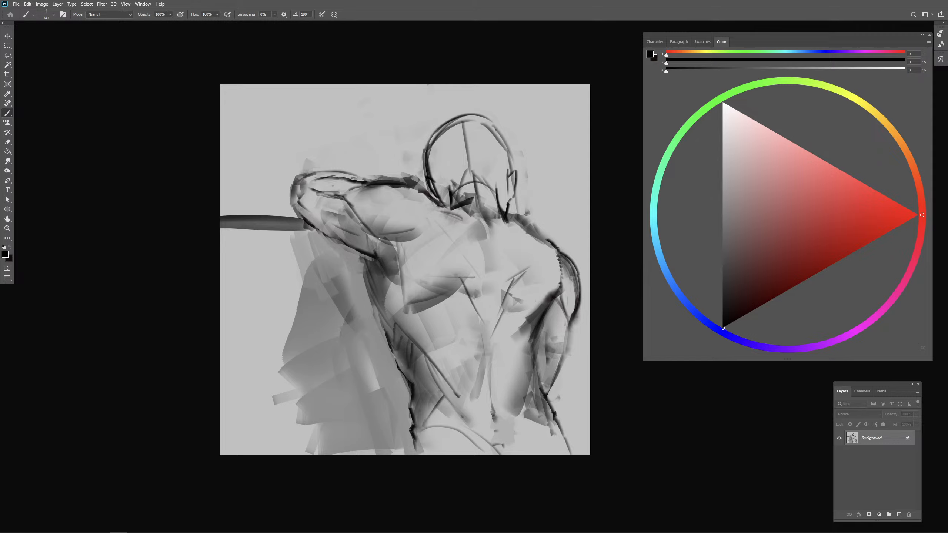
# Step: Darken the fold under the right armpit and the lowered arm's elbow edge with black strokes
pyautogui.press('e')
pyautogui.press('b')
pyautogui.moveTo(344, 246)
pyautogui.mouseDown()
pyautogui.moveTo(369, 250)
pyautogui.moveTo(368, 291)
pyautogui.mouseUp()
pyautogui.hotkey('ctrl', 'z')
pyautogui.moveTo(554, 303); pyautogui.dragTo(540, 333)
pyautogui.moveTo(535, 372); pyautogui.dragTo(562, 440)
# Step: Mark the back of the head and skull base with short black strokes and darken the line from neck to right shoulder
pyautogui.moveTo(443, 150)
pyautogui.mouseDown()
pyautogui.moveTo(466, 142)
pyautogui.moveTo(507, 145)
pyautogui.moveTo(481, 139)
pyautogui.mouseUp()
pyautogui.hotkey('ctrl', 'z')
pyautogui.hotkey('ctrl', 'z')
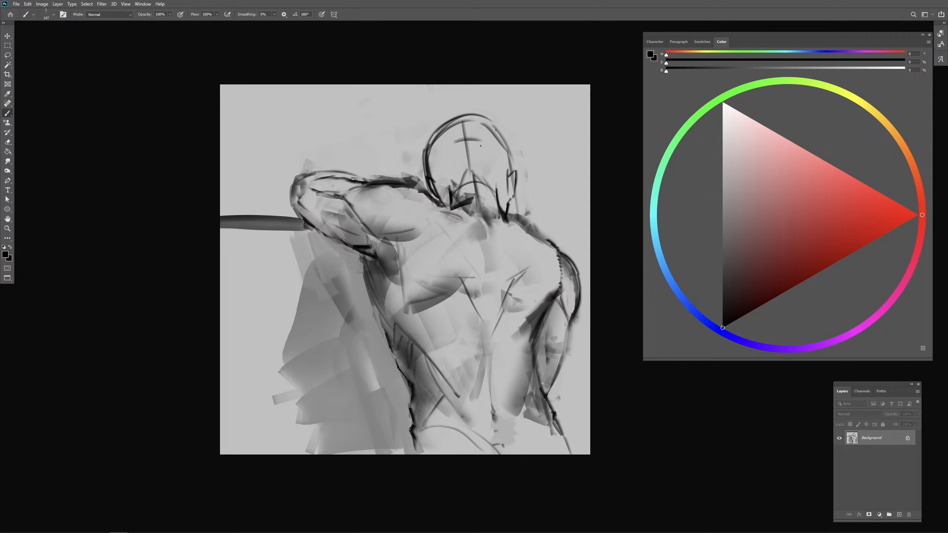
pyautogui.press('[')
pyautogui.press('[')
pyautogui.moveTo(464, 173); pyautogui.dragTo(479, 173)
pyautogui.hotkey('ctrl', 'z')
pyautogui.moveTo(502, 135)
pyautogui.mouseDown()
pyautogui.moveTo(513, 174)
pyautogui.moveTo(508, 212)
pyautogui.moveTo(547, 243)
pyautogui.mouseUp()
pyautogui.press('e')
pyautogui.press('b')
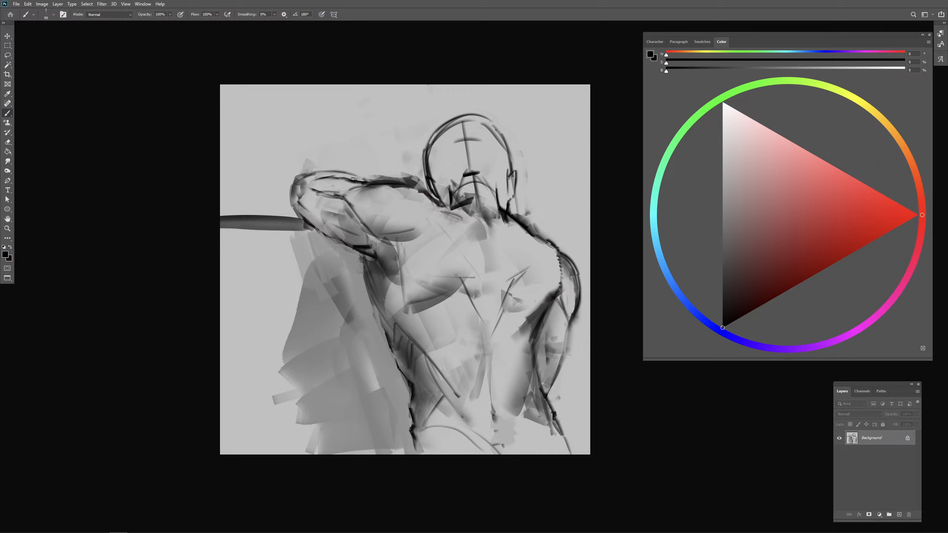
# Step: Sharpen the neck's left base with a black line and cover the dark patch below it with sampled light grey
pyautogui.moveTo(440, 207)
pyautogui.mouseDown()
pyautogui.moveTo(473, 198)
pyautogui.moveTo(472, 207)
pyautogui.mouseUp()
pyautogui.keyDown('alt'); pyautogui.click(451, 216); pyautogui.keyUp('alt')
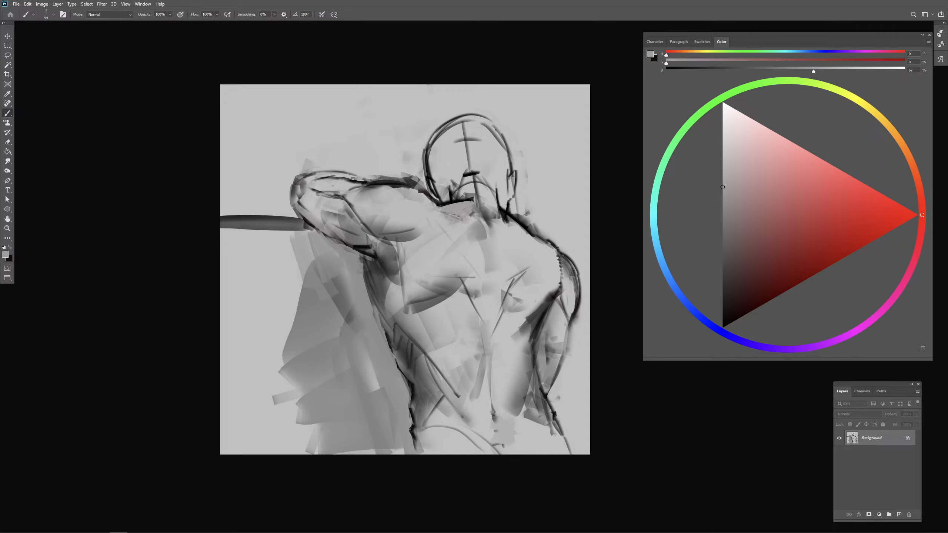
pyautogui.keyDown('alt'); pyautogui.click(464, 212); pyautogui.keyUp('alt')
pyautogui.moveTo(464, 212)
pyautogui.mouseDown()
pyautogui.moveTo(468, 202)
pyautogui.moveTo(454, 213)
pyautogui.mouseUp()
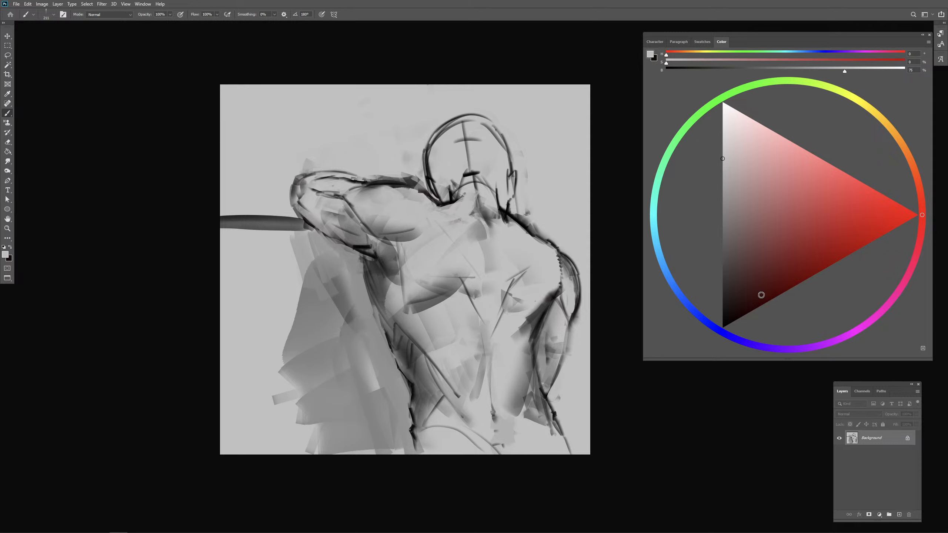
# Step: Draw the upper spine line in black and add contour lines under both shoulder blades, undoing one stroke
pyautogui.click(723, 325)
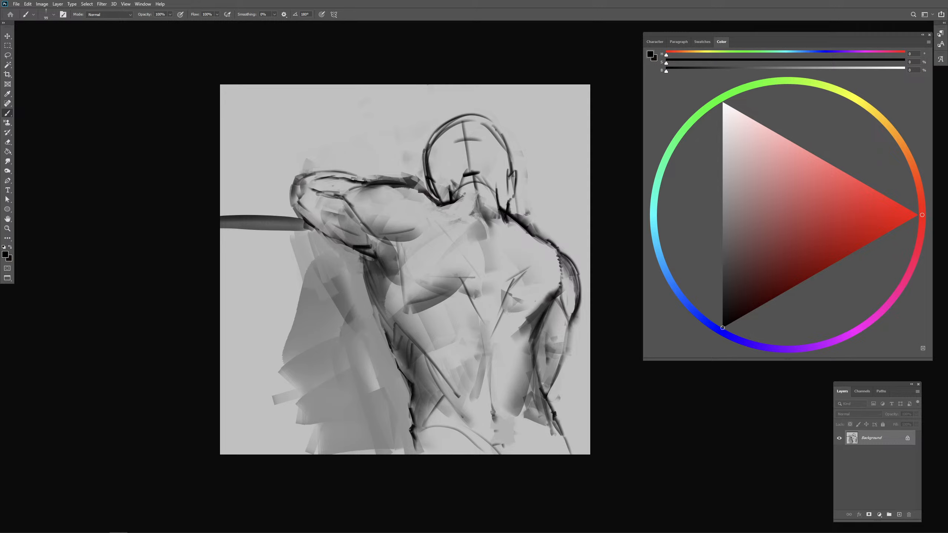
pyautogui.moveTo(480, 205)
pyautogui.mouseDown()
pyautogui.moveTo(488, 237)
pyautogui.moveTo(494, 223)
pyautogui.moveTo(483, 223)
pyautogui.moveTo(491, 257)
pyautogui.mouseUp()
pyautogui.moveTo(445, 280)
pyautogui.mouseDown()
pyautogui.moveTo(456, 307)
pyautogui.moveTo(470, 303)
pyautogui.mouseUp()
pyautogui.hotkey('ctrl', 'z')
pyautogui.moveTo(428, 274)
pyautogui.mouseDown()
pyautogui.moveTo(449, 303)
pyautogui.moveTo(505, 306)
pyautogui.moveTo(512, 315)
pyautogui.moveTo(509, 295)
pyautogui.moveTo(543, 308)
pyautogui.moveTo(504, 312)
pyautogui.moveTo(539, 317)
pyautogui.moveTo(520, 323)
pyautogui.mouseUp()
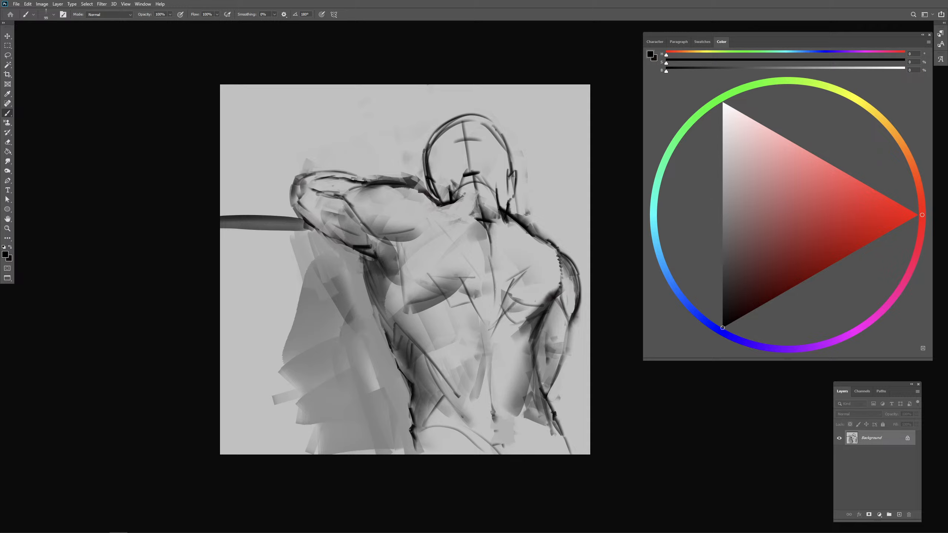
# Step: Extend the black spine line down through the lower back and outline the small sacrum triangle at its end
pyautogui.moveTo(493, 263); pyautogui.dragTo(494, 421)
pyautogui.moveTo(487, 443)
pyautogui.mouseDown()
pyautogui.moveTo(512, 441)
pyautogui.moveTo(510, 460)
pyautogui.moveTo(499, 455)
pyautogui.mouseUp()
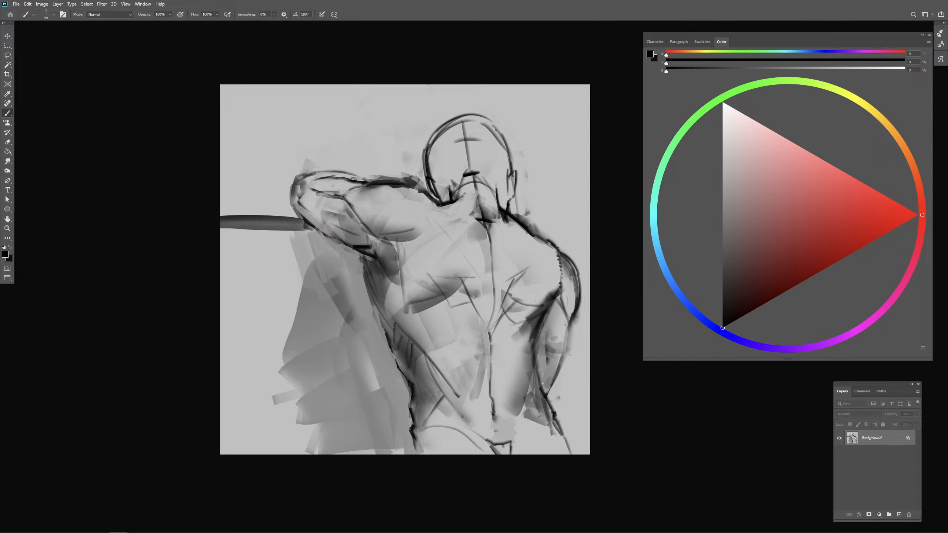
# Step: Draw black contours down the lowered right forearm and along the left hip to the canvas edge
pyautogui.rightClick(529, 441)
pyautogui.click(547, 403)
pyautogui.moveTo(548, 405); pyautogui.dragTo(577, 463)
pyautogui.moveTo(412, 433); pyautogui.dragTo(409, 454)
# Step: Add a new layer and fill it with mid grey at 64% brightness
pyautogui.click(722, 182)
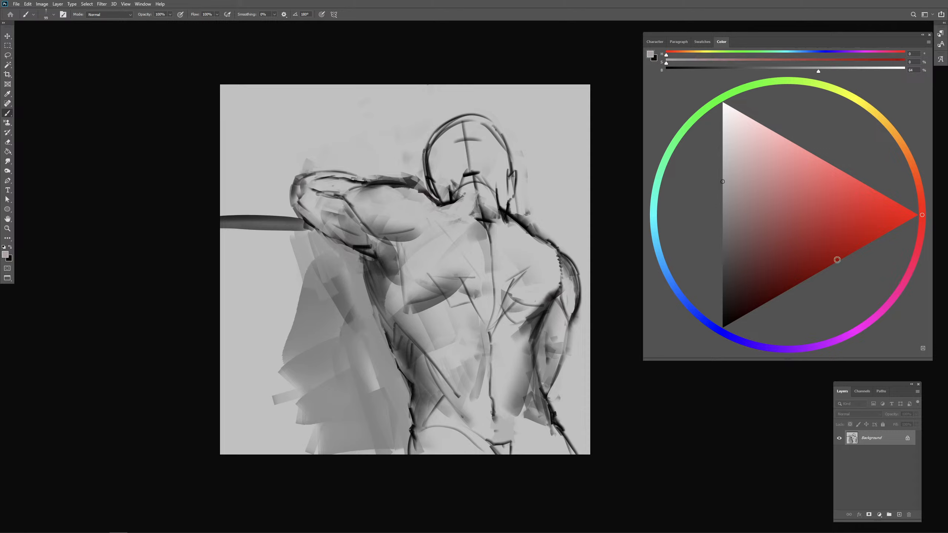
pyautogui.click(899, 515)
pyautogui.press('g')
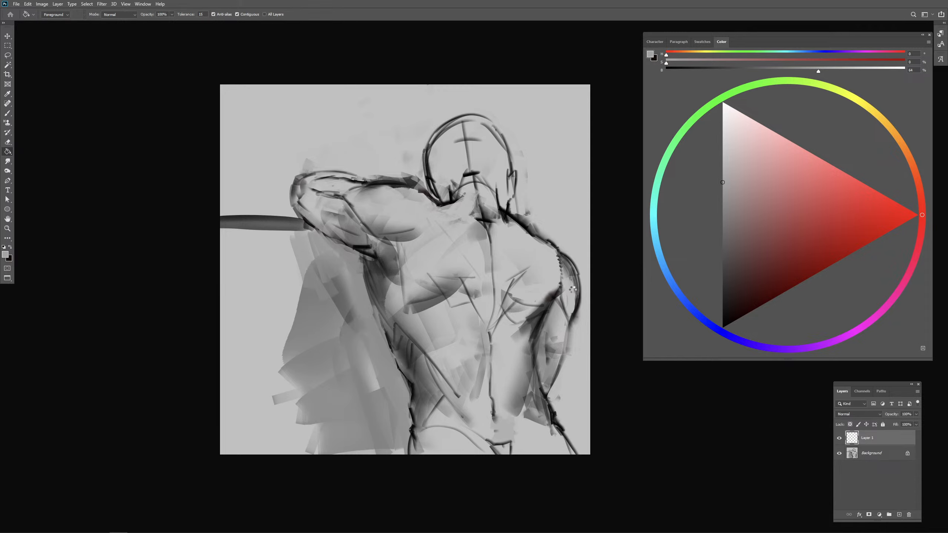
pyautogui.click(574, 290)
# Step: Sketch a bent arm in black as simple segments: rounded upper arm, domed elbow joint with pivot dot, and straight-sided forearm ending in a wrist line
pyautogui.moveTo(761, 297); pyautogui.dragTo(722, 327)
pyautogui.press('b')
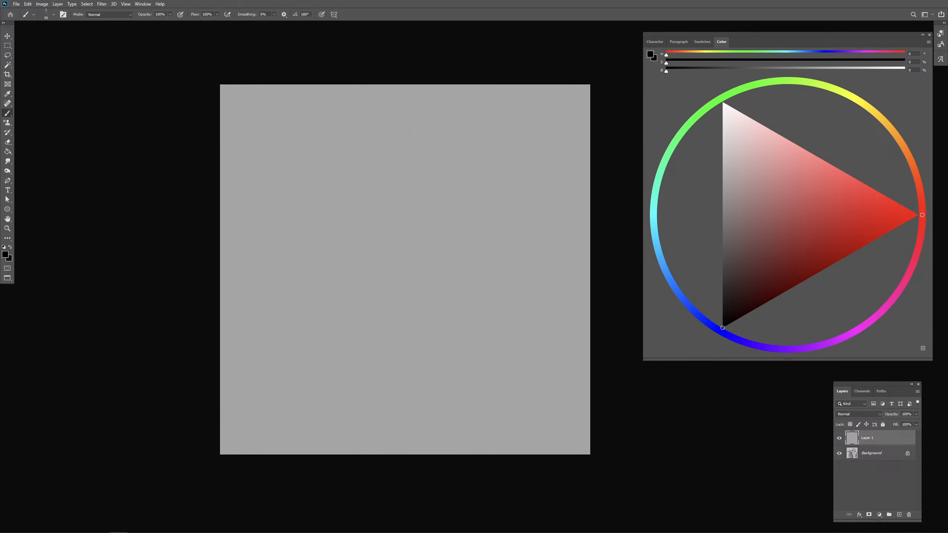
pyautogui.moveTo(398, 170); pyautogui.dragTo(447, 157)
pyautogui.hotkey('ctrl', 'z')
pyautogui.moveTo(388, 177)
pyautogui.mouseDown()
pyautogui.moveTo(437, 157)
pyautogui.moveTo(401, 185)
pyautogui.moveTo(418, 226)
pyautogui.mouseUp()
pyautogui.moveTo(410, 222)
pyautogui.mouseDown()
pyautogui.moveTo(451, 194)
pyautogui.moveTo(469, 223)
pyautogui.mouseUp()
pyautogui.moveTo(448, 163); pyautogui.dragTo(474, 226)
pyautogui.moveTo(470, 225)
pyautogui.mouseDown()
pyautogui.moveTo(471, 234)
pyautogui.moveTo(391, 245)
pyautogui.mouseUp()
pyautogui.moveTo(399, 242)
pyautogui.mouseDown()
pyautogui.moveTo(371, 306)
pyautogui.moveTo(401, 343)
pyautogui.mouseUp()
pyautogui.moveTo(484, 239)
pyautogui.mouseDown()
pyautogui.moveTo(403, 369)
pyautogui.moveTo(388, 361)
pyautogui.mouseUp()
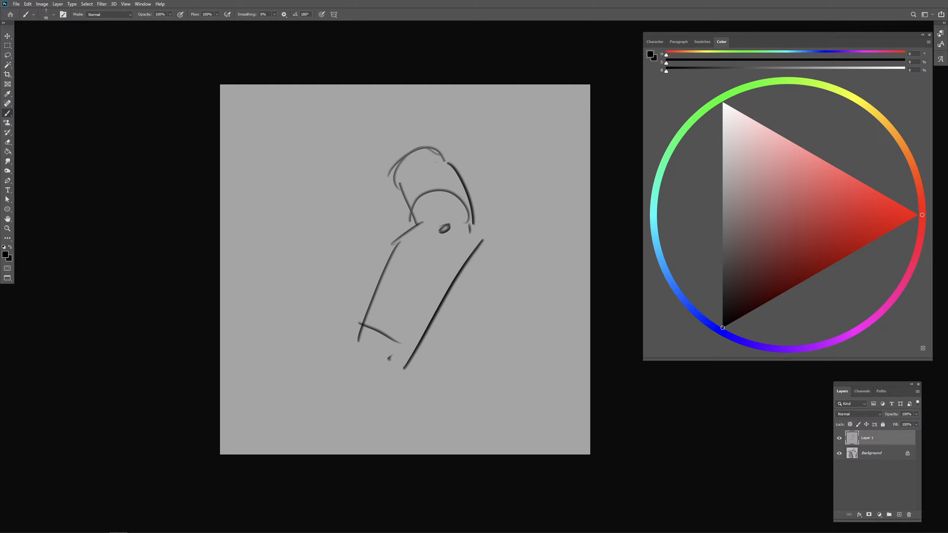
# Step: Sketch a rounded shoulder cap with a flat base line over the top of the upper arm
pyautogui.moveTo(385, 167)
pyautogui.mouseDown()
pyautogui.moveTo(416, 167)
pyautogui.moveTo(424, 150)
pyautogui.moveTo(393, 166)
pyautogui.moveTo(409, 144)
pyautogui.moveTo(389, 172)
pyautogui.moveTo(385, 165)
pyautogui.moveTo(407, 139)
pyautogui.moveTo(446, 150)
pyautogui.moveTo(446, 167)
pyautogui.moveTo(441, 141)
pyautogui.moveTo(451, 169)
pyautogui.moveTo(402, 157)
pyautogui.moveTo(426, 148)
pyautogui.mouseUp()
pyautogui.hotkey('ctrl', 'z')
pyautogui.press('e')
pyautogui.hotkey('ctrl', 'z')
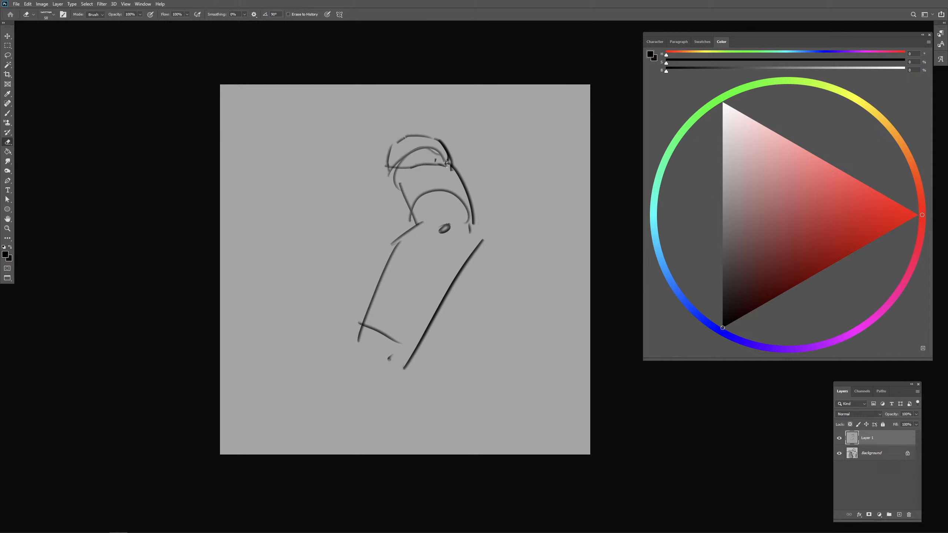
# Step: Add a new layer directly above the Background, fill it with 64% brightness grey, and reselect Layer 1 for painting
pyautogui.press('b')
pyautogui.click(878, 454)
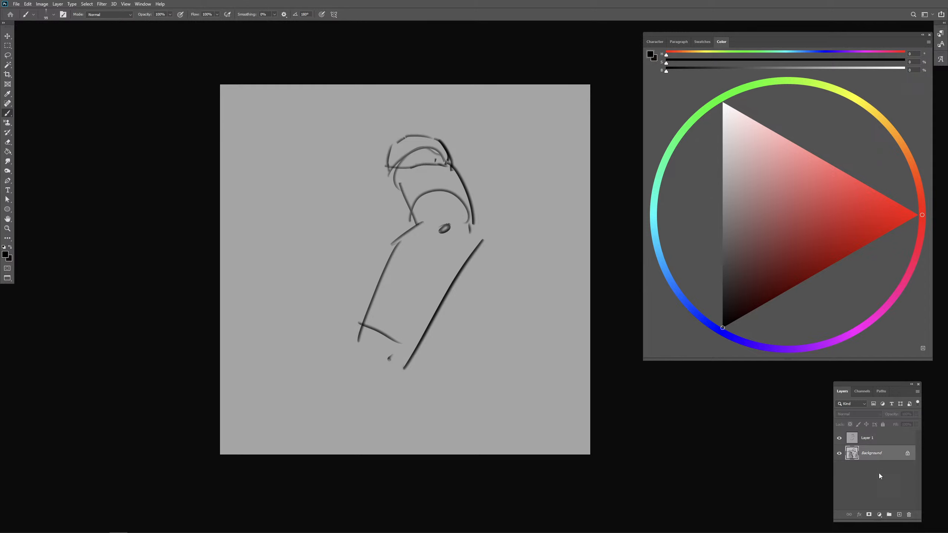
pyautogui.click(898, 516)
pyautogui.press('g')
pyautogui.keyDown('alt'); pyautogui.click(531, 320); pyautogui.keyUp('alt')
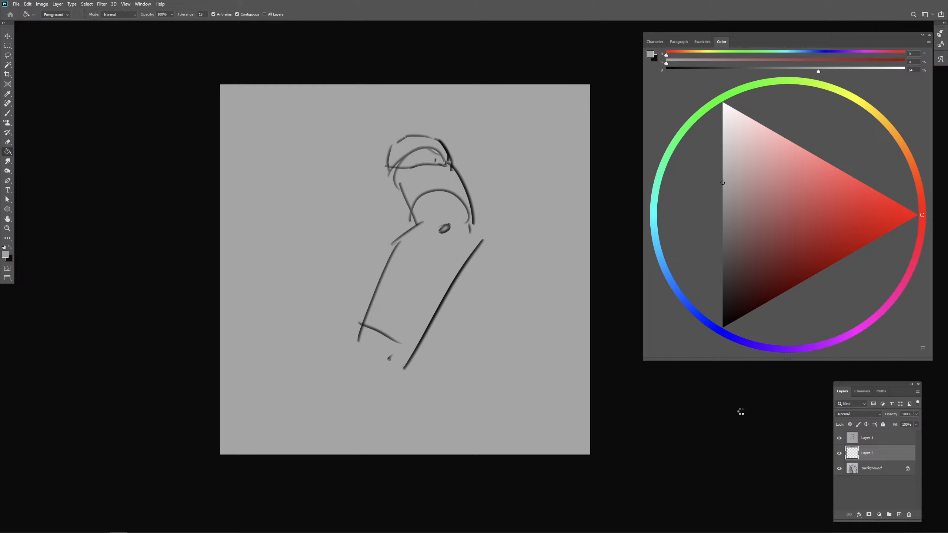
pyautogui.click(868, 439)
pyautogui.press('b')
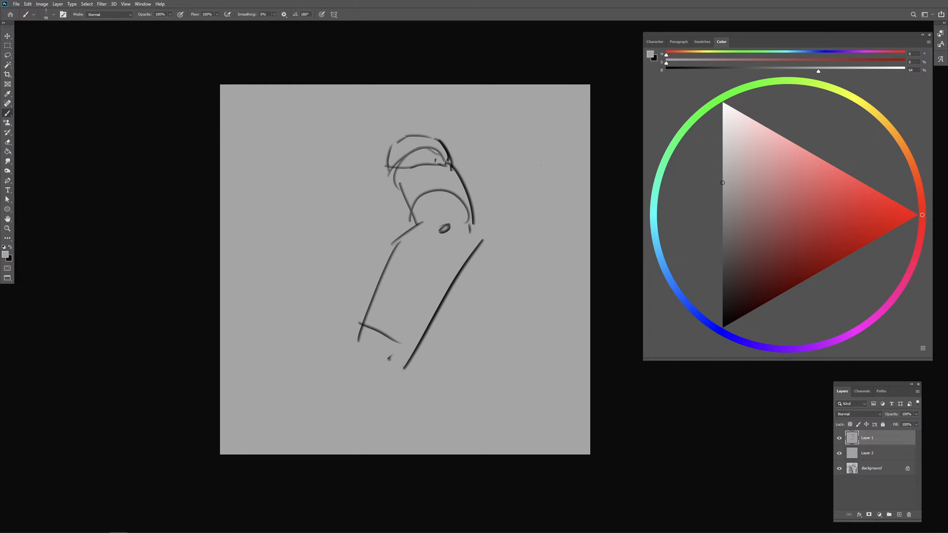
# Step: Erase overlapping construction lines and redraw the shoulder cap, inner arm contour and diagonal forearm muscle lines in black
pyautogui.press('d')
pyautogui.press('e')
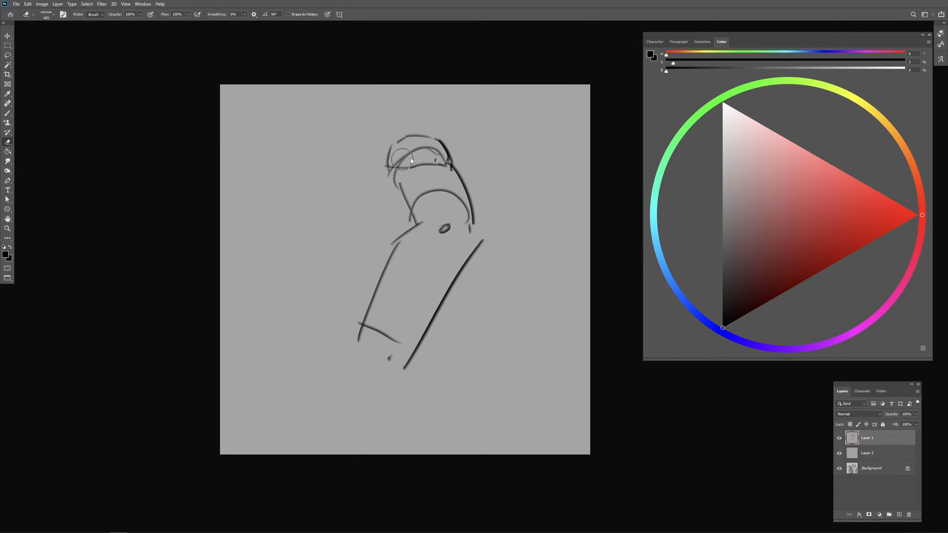
pyautogui.moveTo(411, 161)
pyautogui.mouseDown()
pyautogui.moveTo(435, 154)
pyautogui.moveTo(426, 164)
pyautogui.moveTo(438, 167)
pyautogui.moveTo(414, 138)
pyautogui.moveTo(438, 167)
pyautogui.moveTo(419, 170)
pyautogui.moveTo(426, 140)
pyautogui.moveTo(404, 201)
pyautogui.moveTo(425, 226)
pyautogui.moveTo(439, 215)
pyautogui.moveTo(359, 332)
pyautogui.mouseUp()
pyautogui.press('b')
pyautogui.moveTo(452, 245); pyautogui.dragTo(370, 329)
pyautogui.moveTo(465, 212)
pyautogui.mouseDown()
pyautogui.moveTo(443, 254)
pyautogui.moveTo(373, 326)
pyautogui.mouseUp()
pyautogui.moveTo(372, 332); pyautogui.dragTo(367, 338)
pyautogui.moveTo(454, 276); pyautogui.dragTo(385, 331)
pyautogui.moveTo(475, 250); pyautogui.dragTo(402, 347)
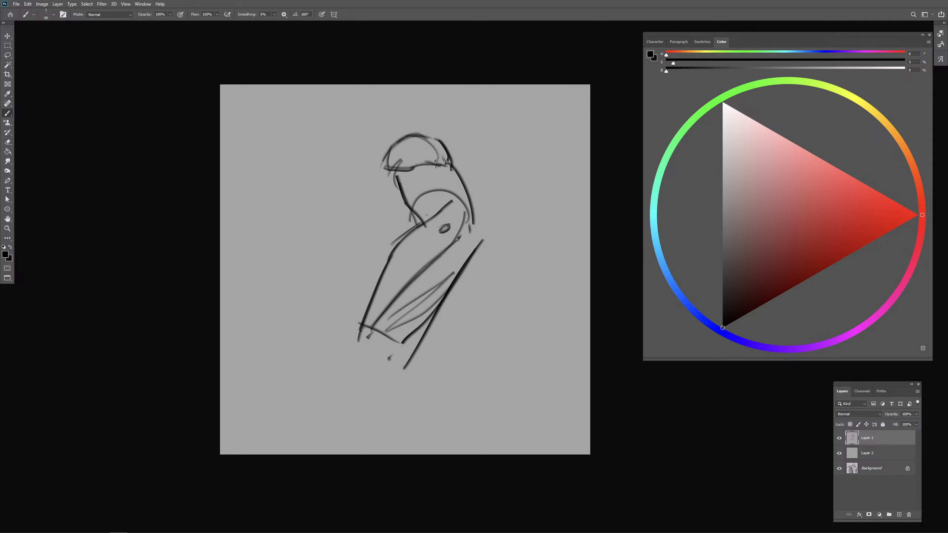
# Step: Erase the straight outer line of the lower forearm and draw short black strokes shaping the elbow tip
pyautogui.press('e')
pyautogui.moveTo(443, 306); pyautogui.dragTo(404, 368)
pyautogui.press('b')
pyautogui.moveTo(474, 217)
pyautogui.mouseDown()
pyautogui.moveTo(475, 249)
pyautogui.moveTo(474, 223)
pyautogui.mouseUp()
pyautogui.press('e')
pyautogui.press('b')
pyautogui.moveTo(474, 222); pyautogui.dragTo(473, 238)
pyautogui.moveTo(468, 220)
pyautogui.mouseDown()
pyautogui.moveTo(447, 255)
pyautogui.moveTo(473, 223)
pyautogui.moveTo(431, 234)
pyautogui.moveTo(438, 227)
pyautogui.moveTo(457, 239)
pyautogui.moveTo(465, 228)
pyautogui.moveTo(464, 243)
pyautogui.moveTo(435, 234)
pyautogui.moveTo(456, 223)
pyautogui.mouseUp()
# Step: Undo the last elbow strokes and redraw the elbow folds, outer elbow edge and a muscle line on the upper arm
pyautogui.press('e')
pyautogui.press('b')
pyautogui.hotkey('ctrl', 'z')
pyautogui.hotkey('ctrl', 'z')
pyautogui.press('e')
pyautogui.press('b')
pyautogui.moveTo(448, 223); pyautogui.dragTo(444, 248)
pyautogui.moveTo(474, 209); pyautogui.dragTo(477, 254)
pyautogui.moveTo(452, 169)
pyautogui.mouseDown()
pyautogui.moveTo(460, 180)
pyautogui.moveTo(440, 171)
pyautogui.moveTo(455, 197)
pyautogui.mouseUp()
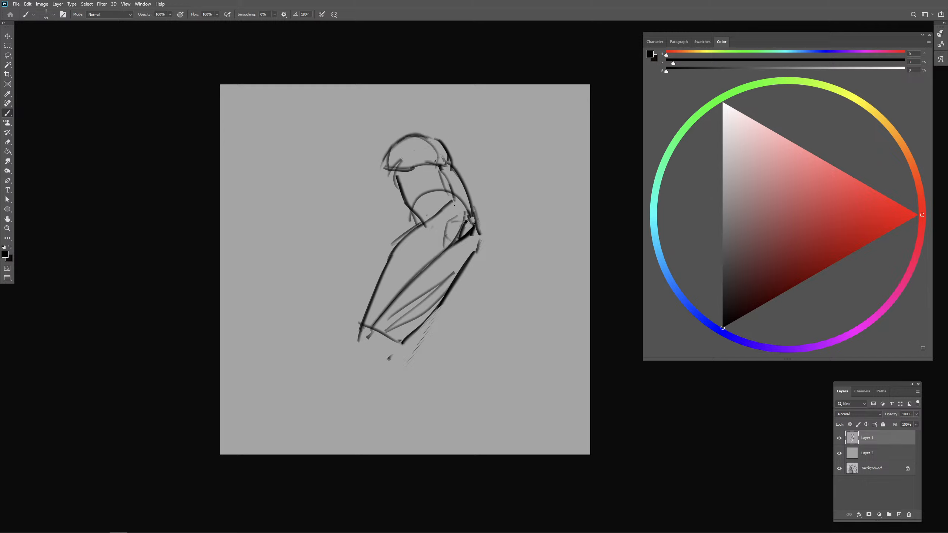
# Step: Erase the smooth outer curve of the upper arm and redraw it as an angular triceps contour running into the elbow
pyautogui.press('e')
pyautogui.moveTo(442, 173)
pyautogui.mouseDown()
pyautogui.moveTo(461, 202)
pyautogui.moveTo(443, 210)
pyautogui.mouseUp()
pyautogui.press('b')
pyautogui.moveTo(456, 197)
pyautogui.mouseDown()
pyautogui.moveTo(453, 232)
pyautogui.moveTo(460, 213)
pyautogui.mouseUp()
pyautogui.press('e')
pyautogui.moveTo(467, 167); pyautogui.dragTo(465, 204)
pyautogui.press('b')
pyautogui.moveTo(453, 166)
pyautogui.mouseDown()
pyautogui.moveTo(466, 181)
pyautogui.moveTo(477, 220)
pyautogui.mouseUp()
pyautogui.hotkey('ctrl', 'z')
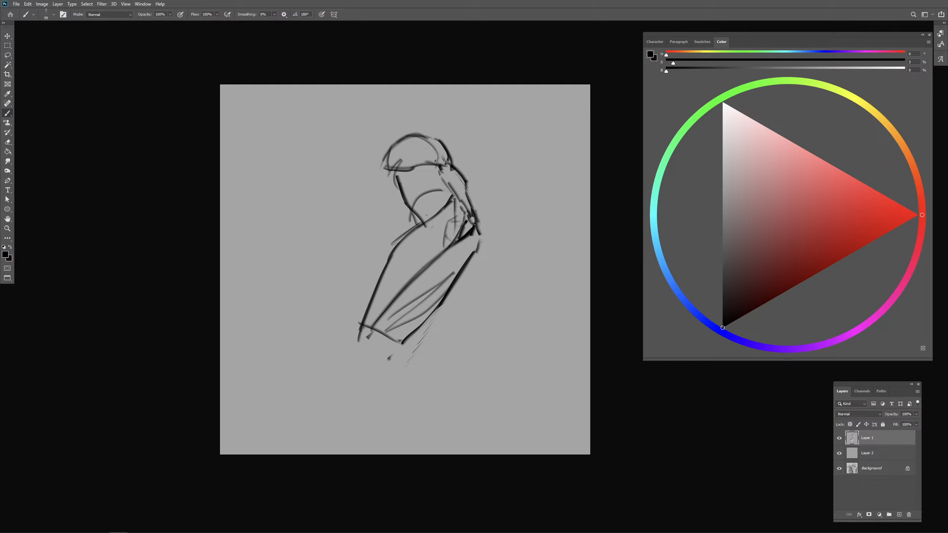
pyautogui.moveTo(466, 185); pyautogui.dragTo(483, 232)
# Step: Extend a line from the shoulder towards the torso and redraw the rounded shoulder cap and inner upper arm in bolder strokes
pyautogui.moveTo(385, 175)
pyautogui.mouseDown()
pyautogui.moveTo(400, 169)
pyautogui.moveTo(397, 136)
pyautogui.moveTo(417, 129)
pyautogui.moveTo(353, 155)
pyautogui.mouseUp()
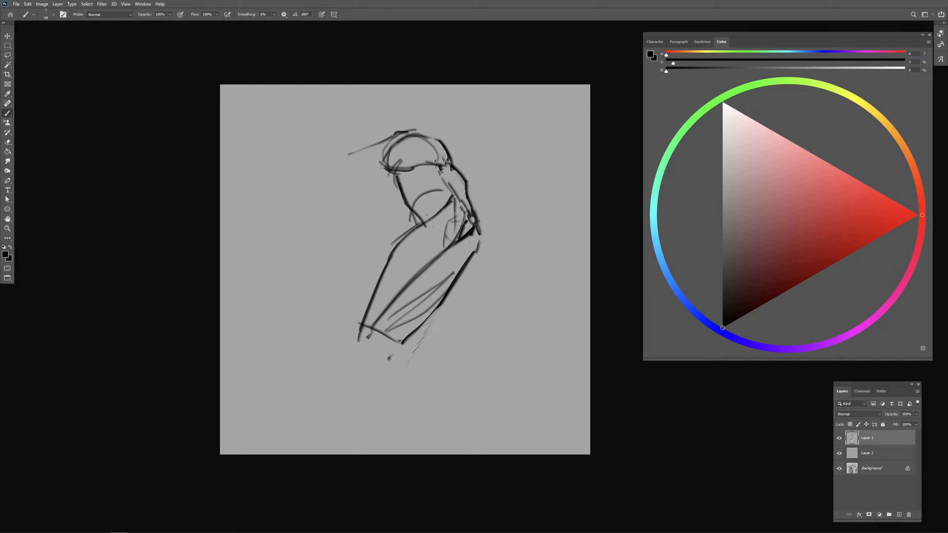
pyautogui.press('e')
pyautogui.moveTo(410, 133)
pyautogui.mouseDown()
pyautogui.moveTo(437, 139)
pyautogui.moveTo(444, 160)
pyautogui.moveTo(443, 144)
pyautogui.moveTo(455, 169)
pyautogui.mouseUp()
pyautogui.press('b')
pyautogui.press('e')
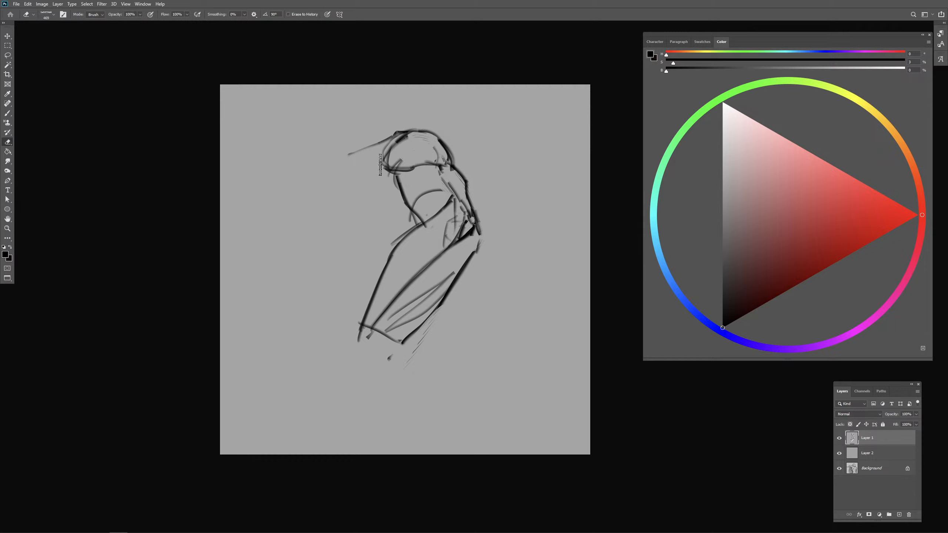
pyautogui.press('b')
pyautogui.moveTo(387, 163)
pyautogui.mouseDown()
pyautogui.moveTo(412, 181)
pyautogui.moveTo(404, 184)
pyautogui.moveTo(384, 158)
pyautogui.moveTo(415, 164)
pyautogui.moveTo(411, 204)
pyautogui.mouseUp()
pyautogui.press('e')
pyautogui.press('b')
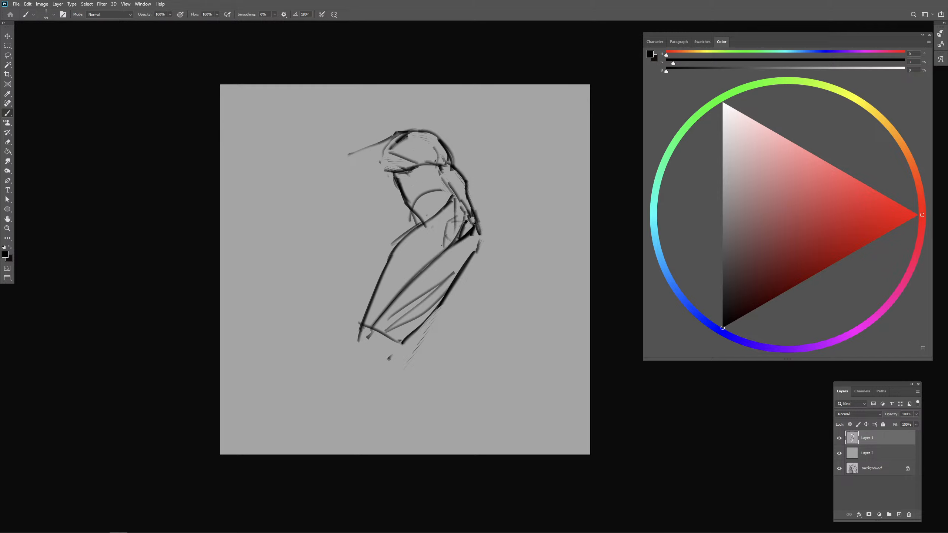
# Step: Sketch a blocky hand below the wrist with tapered sides, a knuckle line and short finger ends
pyautogui.moveTo(386, 276)
pyautogui.mouseDown()
pyautogui.moveTo(350, 346)
pyautogui.moveTo(399, 356)
pyautogui.mouseUp()
pyautogui.moveTo(359, 330)
pyautogui.mouseDown()
pyautogui.moveTo(319, 385)
pyautogui.moveTo(382, 391)
pyautogui.mouseUp()
pyautogui.moveTo(401, 347); pyautogui.dragTo(377, 398)
pyautogui.moveTo(324, 379)
pyautogui.mouseDown()
pyautogui.moveTo(325, 393)
pyautogui.moveTo(372, 403)
pyautogui.moveTo(383, 394)
pyautogui.moveTo(375, 401)
pyautogui.mouseUp()
pyautogui.press('e')
pyautogui.press('b')
pyautogui.moveTo(351, 400); pyautogui.dragTo(373, 412)
pyautogui.press('b')
pyautogui.moveTo(321, 395); pyautogui.dragTo(333, 417)
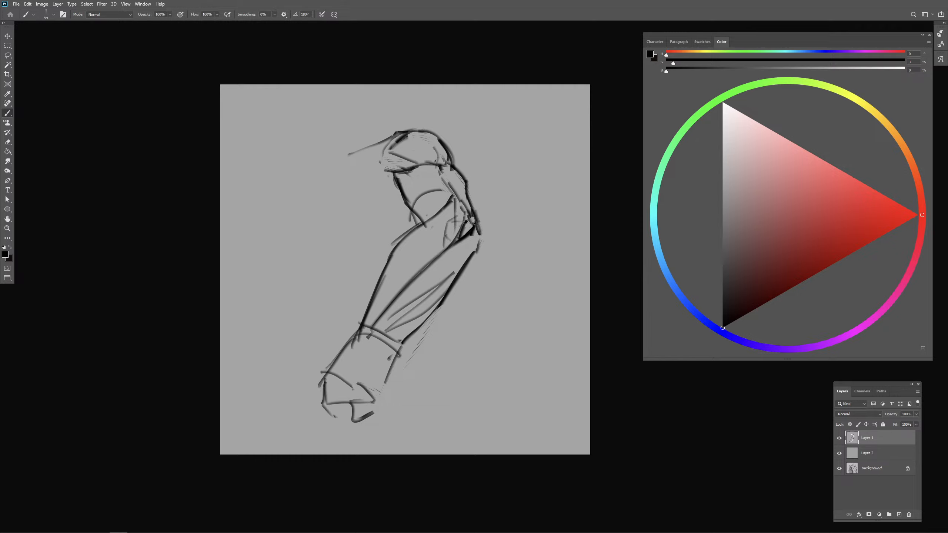
# Step: Refine the hand with finger marks and a fingertip, then erase and redraw its outer edge as an angular contour
pyautogui.moveTo(324, 373)
pyautogui.mouseDown()
pyautogui.moveTo(312, 406)
pyautogui.moveTo(330, 431)
pyautogui.moveTo(333, 421)
pyautogui.mouseUp()
pyautogui.moveTo(398, 348)
pyautogui.mouseDown()
pyautogui.moveTo(373, 410)
pyautogui.moveTo(349, 416)
pyautogui.moveTo(350, 402)
pyautogui.moveTo(337, 405)
pyautogui.mouseUp()
pyautogui.press('e')
pyautogui.press('b')
pyautogui.press('b')
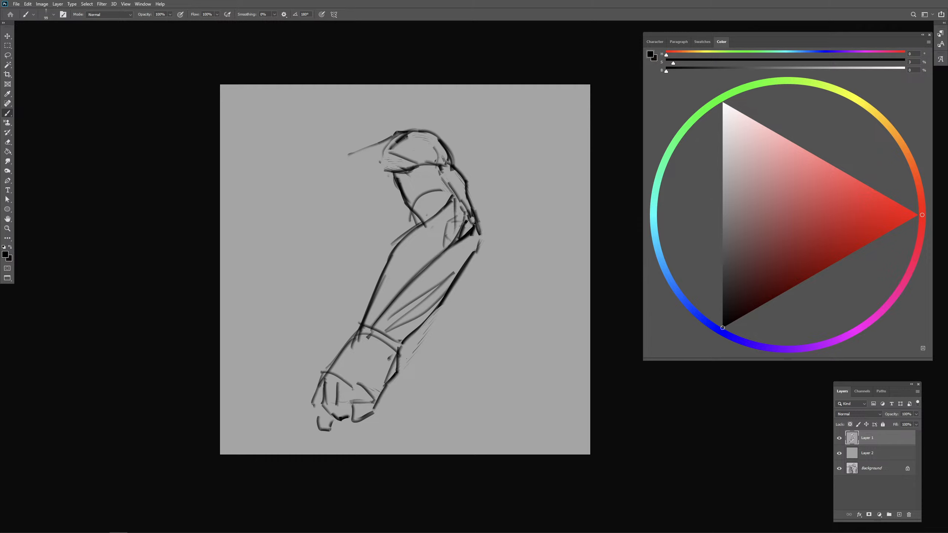
pyautogui.press('e')
pyautogui.moveTo(395, 356)
pyautogui.mouseDown()
pyautogui.moveTo(374, 420)
pyautogui.moveTo(342, 422)
pyautogui.moveTo(376, 428)
pyautogui.mouseUp()
pyautogui.press('b')
pyautogui.press('e')
pyautogui.press('b')
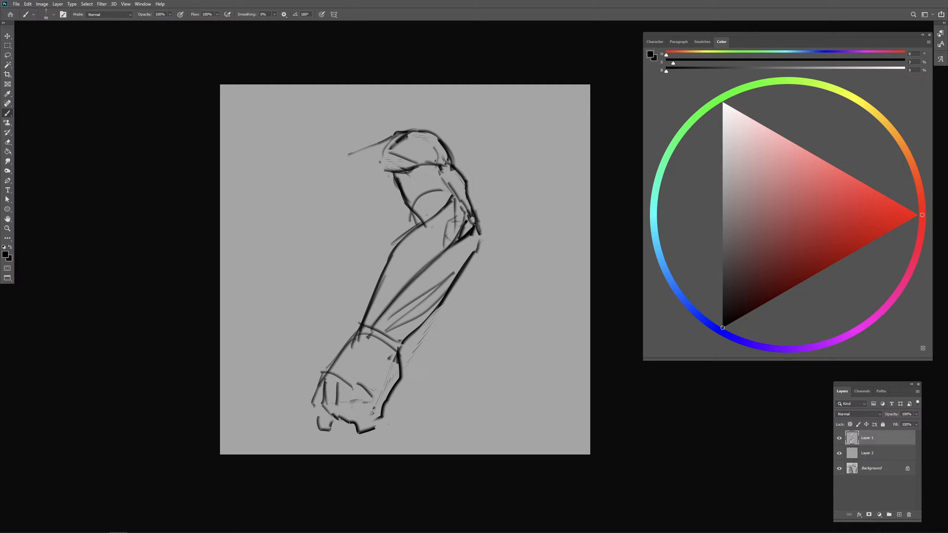
# Step: Reinforce the hand's inner edge and move the whole arm sketch to the left half of the canvas
pyautogui.moveTo(330, 361)
pyautogui.mouseDown()
pyautogui.moveTo(359, 329)
pyautogui.moveTo(348, 344)
pyautogui.mouseUp()
pyautogui.hotkey('ctrl', 'z')
pyautogui.moveTo(348, 340); pyautogui.dragTo(322, 383)
pyautogui.moveTo(463, 287); pyautogui.dragTo(387, 273)
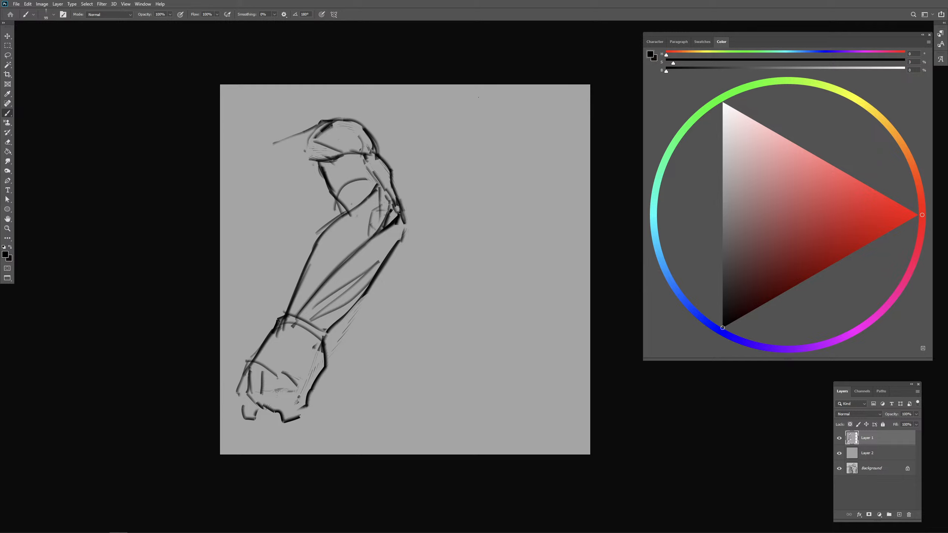
pyautogui.moveTo(461, 141)
pyautogui.mouseDown()
pyautogui.moveTo(495, 137)
pyautogui.moveTo(462, 155)
pyautogui.moveTo(480, 204)
pyautogui.moveTo(504, 207)
pyautogui.mouseUp()
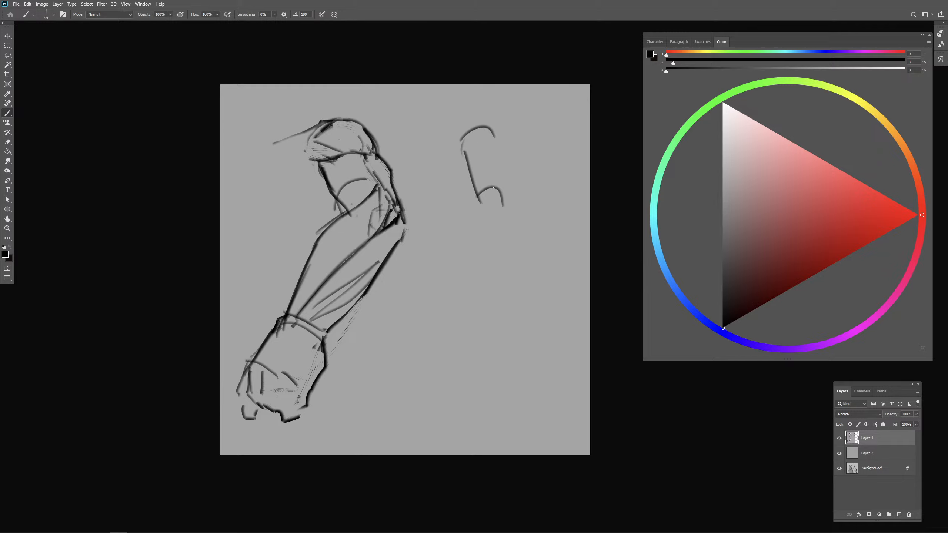
pyautogui.hotkey('ctrl', 'z')
pyautogui.hotkey('ctrl', 'z')
pyautogui.hotkey('ctrl', 'z')
# Step: Sketch a simplified bent arm beside the first one, using circles at the shoulder, elbow and wrist joined by straight tapering sides
pyautogui.moveTo(481, 131)
pyautogui.mouseDown()
pyautogui.moveTo(489, 205)
pyautogui.moveTo(528, 194)
pyautogui.moveTo(517, 220)
pyautogui.mouseUp()
pyautogui.moveTo(522, 180)
pyautogui.mouseDown()
pyautogui.moveTo(533, 208)
pyautogui.moveTo(444, 289)
pyautogui.mouseUp()
pyautogui.click(518, 209)
pyautogui.moveTo(489, 322)
pyautogui.mouseDown()
pyautogui.moveTo(481, 273)
pyautogui.moveTo(485, 330)
pyautogui.mouseUp()
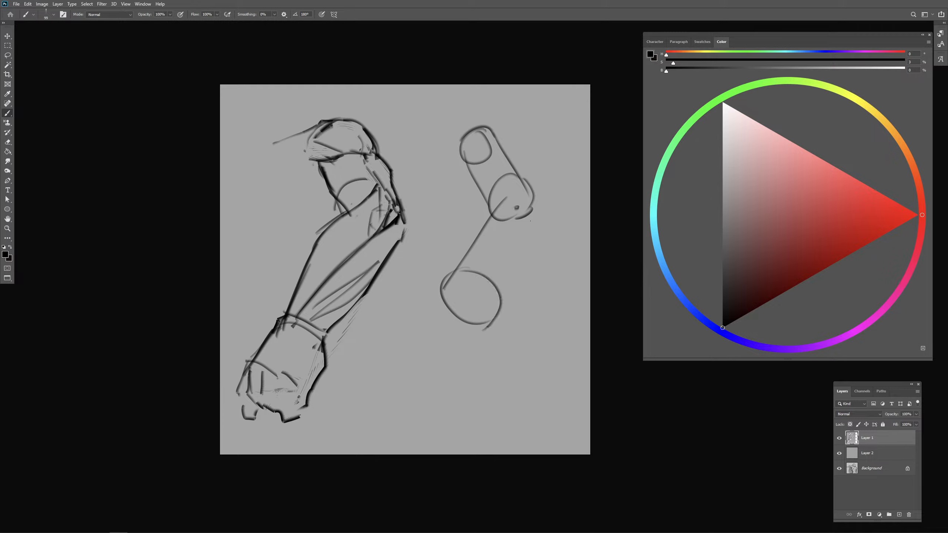
pyautogui.moveTo(537, 220); pyautogui.dragTo(496, 318)
pyautogui.moveTo(506, 200)
pyautogui.mouseDown()
pyautogui.moveTo(536, 226)
pyautogui.moveTo(481, 220)
pyautogui.mouseUp()
pyautogui.moveTo(453, 269)
pyautogui.mouseDown()
pyautogui.moveTo(446, 317)
pyautogui.moveTo(496, 298)
pyautogui.mouseUp()
pyautogui.moveTo(494, 206); pyautogui.dragTo(445, 288)
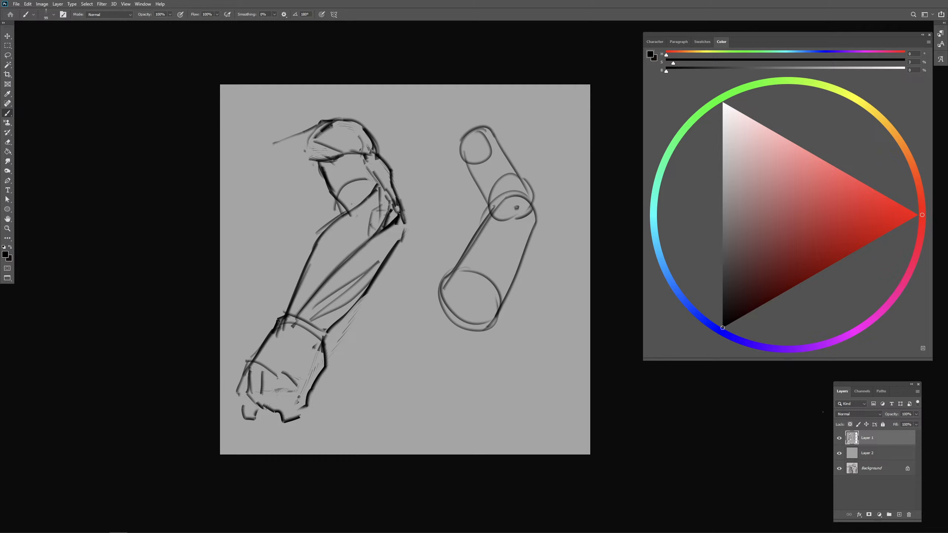
pyautogui.moveTo(494, 210)
pyautogui.mouseDown()
pyautogui.moveTo(454, 295)
pyautogui.moveTo(458, 303)
pyautogui.mouseUp()
pyautogui.moveTo(462, 290)
pyautogui.mouseDown()
pyautogui.moveTo(491, 309)
pyautogui.moveTo(465, 317)
pyautogui.mouseUp()
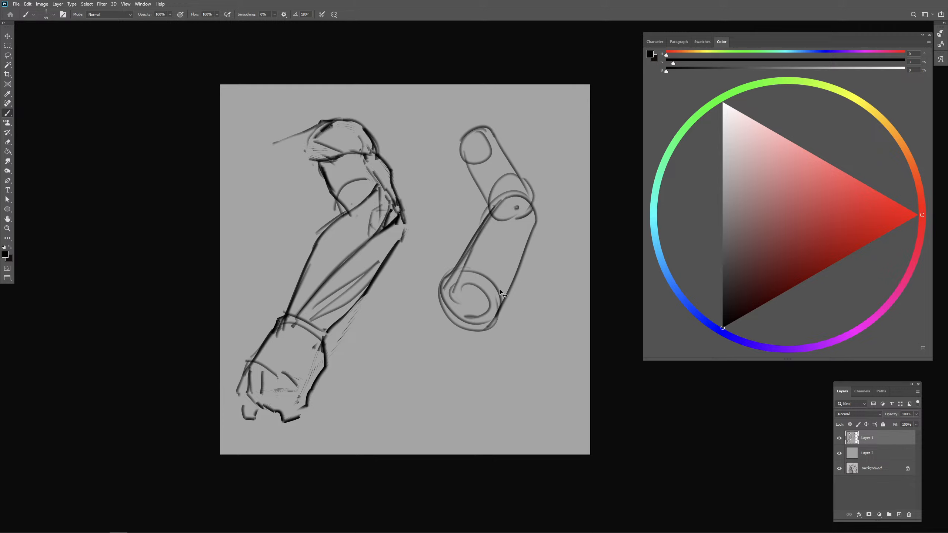
pyautogui.hotkey('ctrl', 'z')
pyautogui.hotkey('ctrl', 'z')
pyautogui.hotkey('ctrl', 'z')
pyautogui.hotkey('ctrl', 'z')
pyautogui.hotkey('ctrl', 'z')
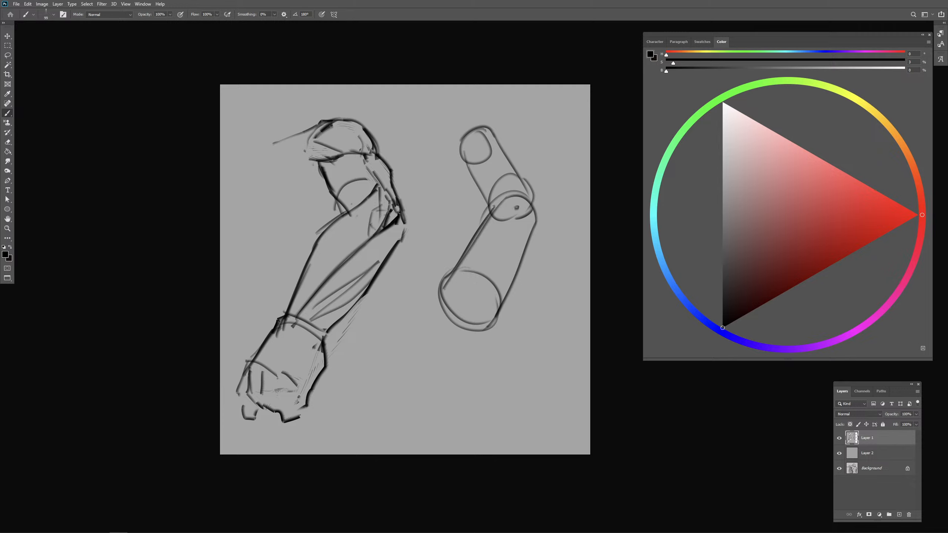
pyautogui.hotkey('ctrl', 'z')
# Step: Add a new layer on top of the sketch and set up a hard round brush at 15 px
pyautogui.click(716, 341)
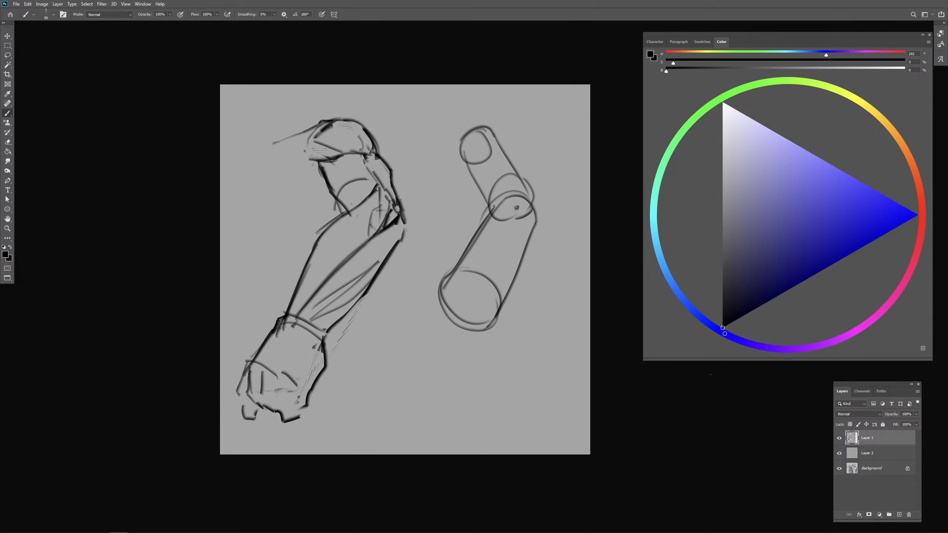
pyautogui.press('.')
pyautogui.press(',')
pyautogui.press('.')
pyautogui.press(',')
pyautogui.press(',')
pyautogui.press(',')
pyautogui.press(',')
pyautogui.click(899, 515)
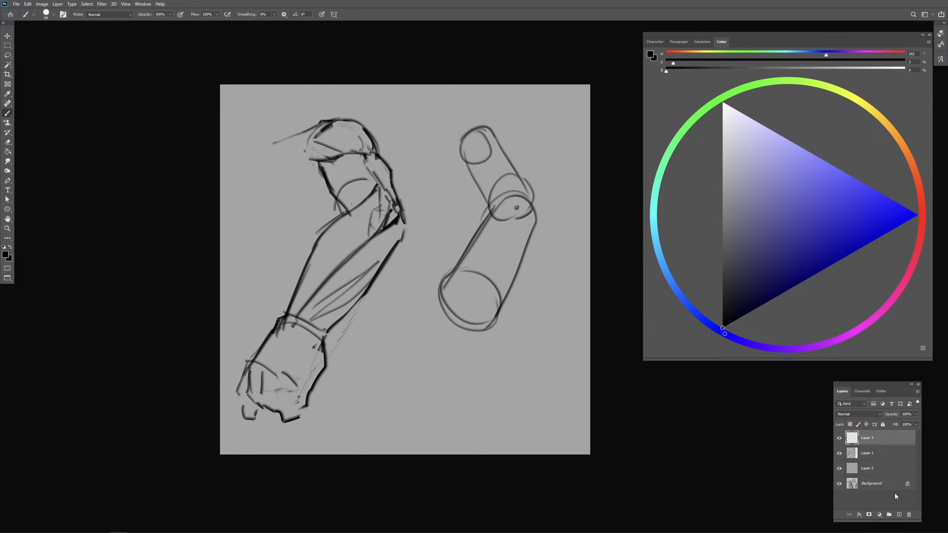
pyautogui.rightClick(489, 181)
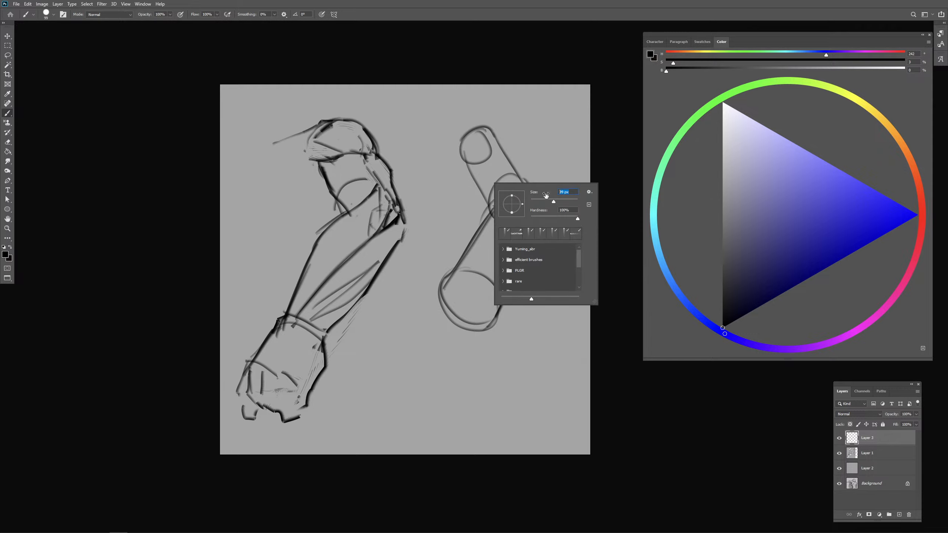
pyautogui.write('15')
pyautogui.press('Return')
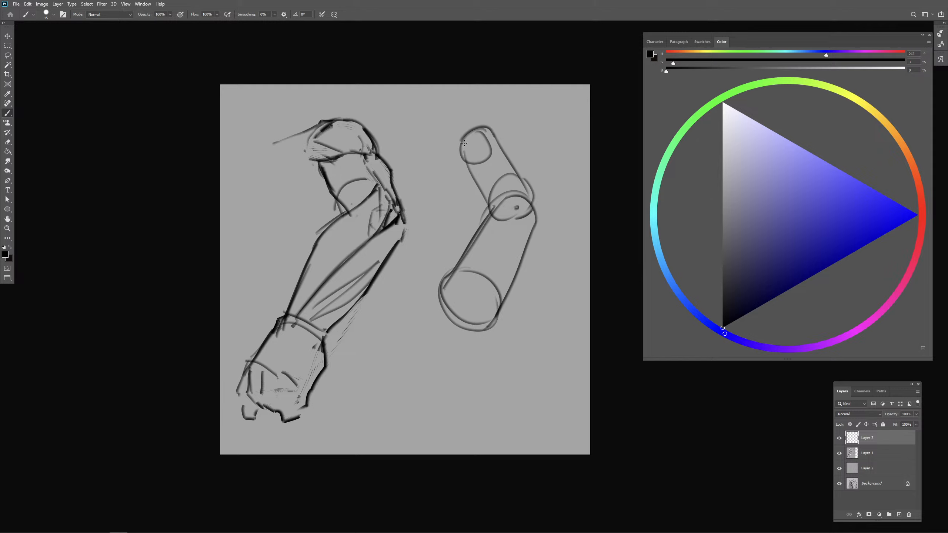
# Step: Choose a strong red and trace the shoulder, upper arm sides and elbow over the simplified arm, correcting the shoulder's base line
pyautogui.moveTo(854, 235); pyautogui.dragTo(911, 279)
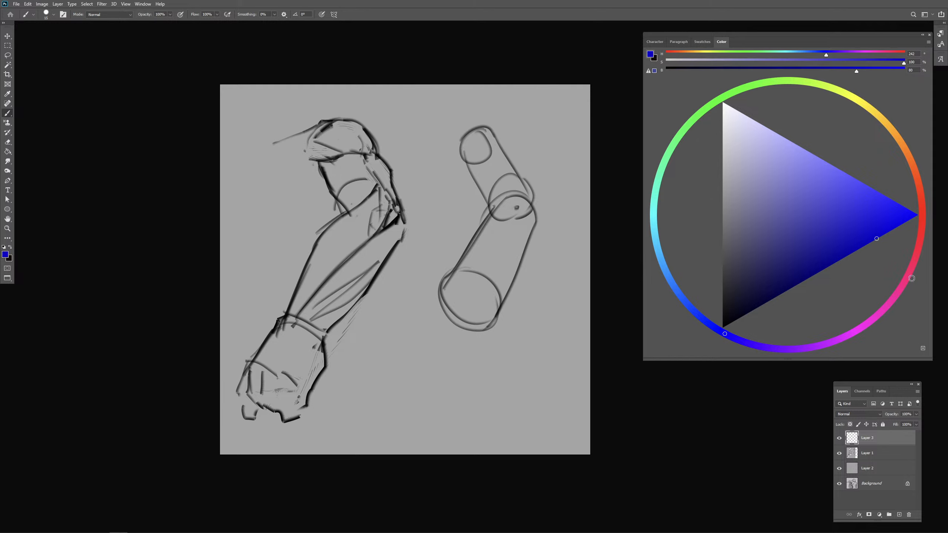
pyautogui.click(919, 204)
pyautogui.moveTo(464, 134)
pyautogui.mouseDown()
pyautogui.moveTo(473, 157)
pyautogui.moveTo(463, 144)
pyautogui.moveTo(487, 156)
pyautogui.moveTo(502, 148)
pyautogui.moveTo(494, 198)
pyautogui.mouseUp()
pyautogui.hotkey('ctrl', 'z')
pyautogui.moveTo(501, 148); pyautogui.dragTo(518, 185)
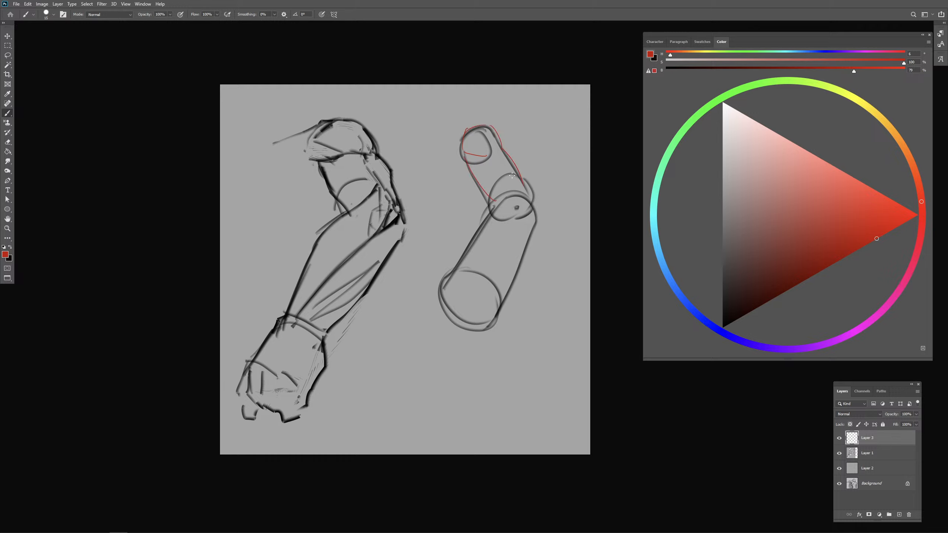
pyautogui.hotkey('ctrl', 'z')
pyautogui.moveTo(501, 150)
pyautogui.mouseDown()
pyautogui.moveTo(519, 186)
pyautogui.moveTo(507, 193)
pyautogui.mouseUp()
pyautogui.moveTo(524, 189); pyautogui.dragTo(526, 207)
pyautogui.press('e')
pyautogui.moveTo(476, 154); pyautogui.dragTo(501, 157)
pyautogui.press('b')
pyautogui.press('b')
# Step: Draw the narrower forearm in red inside the grey one, with a wrist ellipse and diagonal muscle curves from the elbow
pyautogui.moveTo(497, 210)
pyautogui.mouseDown()
pyautogui.moveTo(458, 278)
pyautogui.moveTo(458, 299)
pyautogui.moveTo(487, 310)
pyautogui.moveTo(471, 312)
pyautogui.mouseUp()
pyautogui.moveTo(526, 228); pyautogui.dragTo(492, 307)
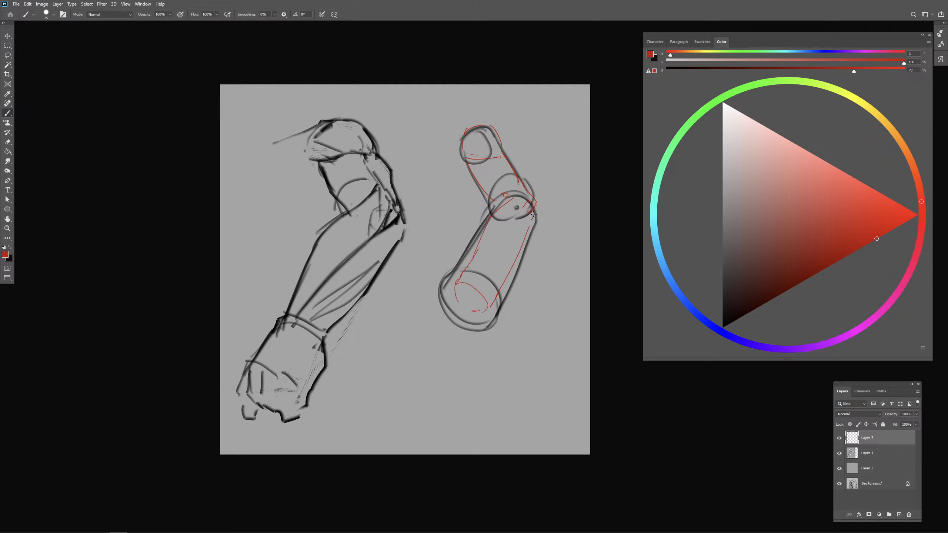
pyautogui.moveTo(534, 215)
pyautogui.mouseDown()
pyautogui.moveTo(523, 238)
pyautogui.moveTo(453, 298)
pyautogui.mouseUp()
pyautogui.moveTo(483, 234); pyautogui.dragTo(508, 267)
pyautogui.moveTo(528, 218); pyautogui.dragTo(465, 285)
pyautogui.moveTo(521, 239); pyautogui.dragTo(487, 277)
# Step: Strengthen the red upper arm, elbow and shoulder contours, hide the black sketch layer, and add a small line extending from the shoulder
pyautogui.moveTo(475, 174); pyautogui.dragTo(491, 189)
pyautogui.moveTo(496, 127); pyautogui.dragTo(510, 166)
pyautogui.press('e')
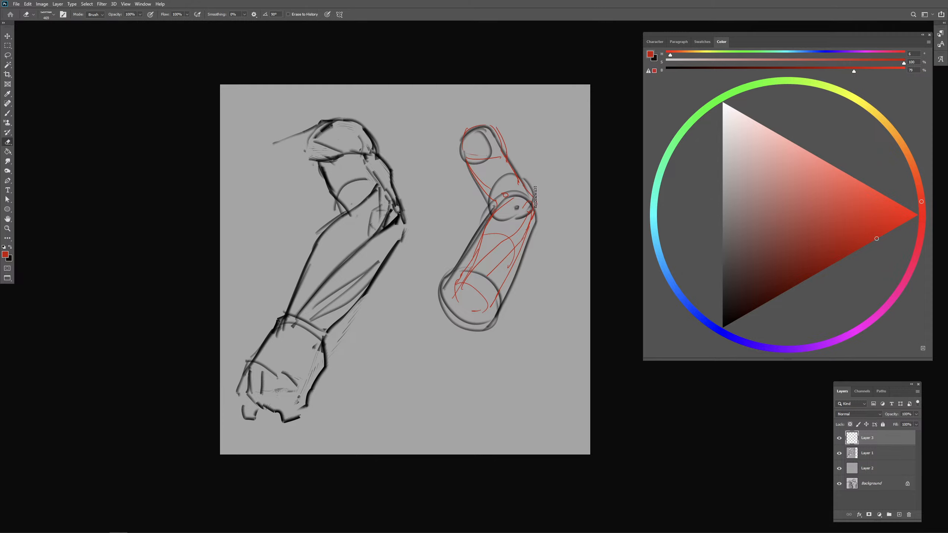
pyautogui.press('b')
pyautogui.moveTo(536, 188); pyautogui.dragTo(534, 209)
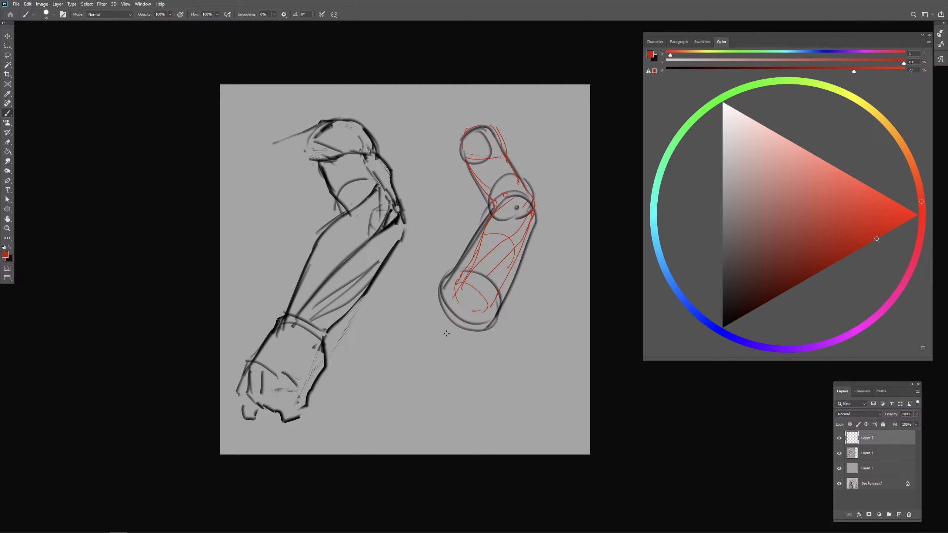
pyautogui.moveTo(467, 128); pyautogui.dragTo(484, 125)
pyautogui.click(840, 453)
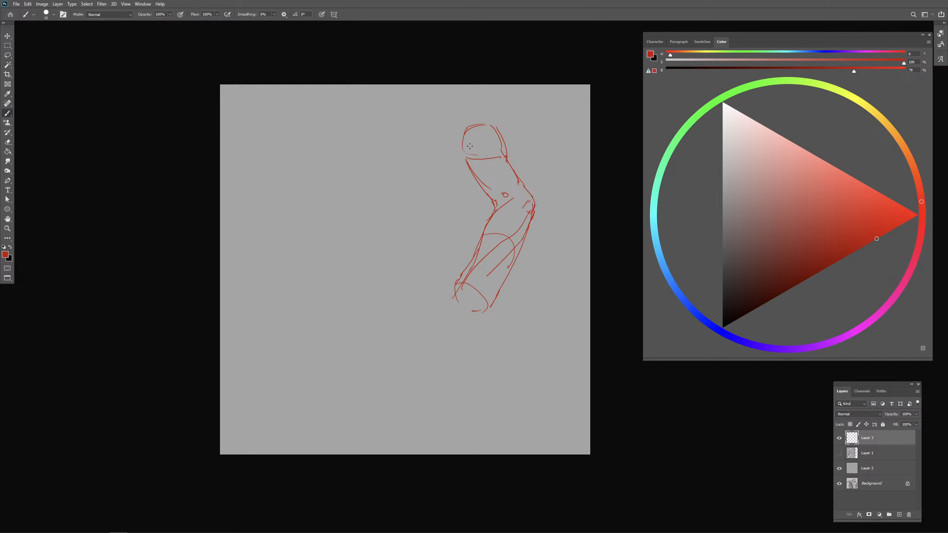
pyautogui.moveTo(460, 150); pyautogui.dragTo(450, 145)
# Step: Paint a thick dark grey ring with a large textured brush on the empty canvas area beside the red arm
pyautogui.moveTo(331, 220)
pyautogui.mouseDown()
pyautogui.moveTo(360, 226)
pyautogui.moveTo(337, 241)
pyautogui.mouseUp()
pyautogui.moveTo(729, 311)
pyautogui.mouseDown()
pyautogui.moveTo(710, 289)
pyautogui.moveTo(729, 285)
pyautogui.moveTo(665, 282)
pyautogui.mouseUp()
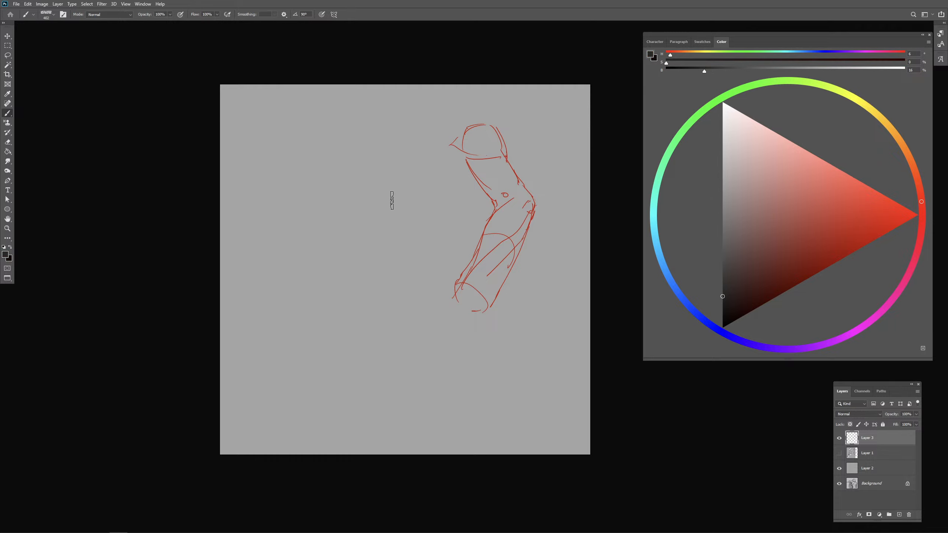
pyautogui.moveTo(392, 201); pyautogui.dragTo(398, 202)
pyautogui.moveTo(388, 167)
pyautogui.mouseDown()
pyautogui.moveTo(359, 162)
pyautogui.moveTo(395, 168)
pyautogui.moveTo(383, 287)
pyautogui.mouseUp()
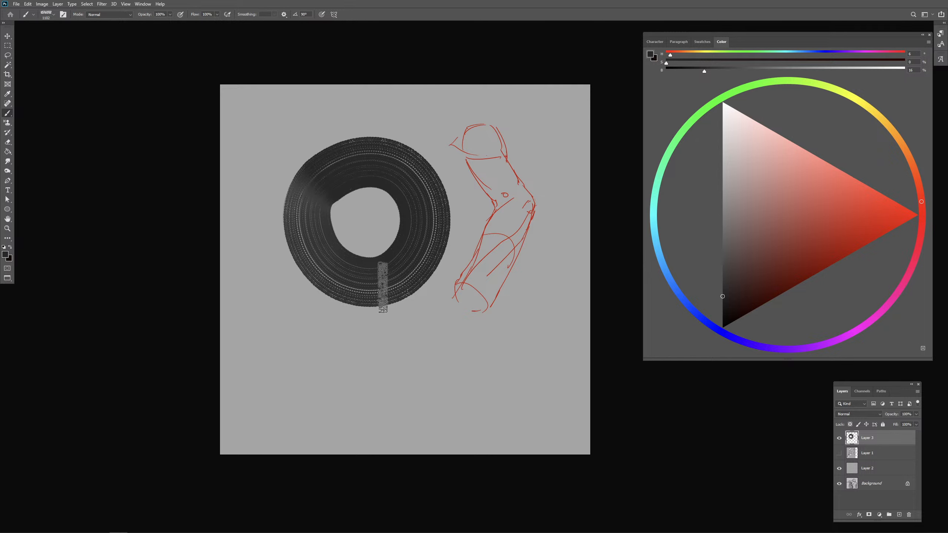
# Step: Pick a light grey and fill the centre of the dark ring to form a round ball
pyautogui.moveTo(729, 155); pyautogui.dragTo(686, 158)
pyautogui.moveTo(367, 221); pyautogui.dragTo(360, 222)
pyautogui.moveTo(387, 193)
pyautogui.mouseDown()
pyautogui.moveTo(378, 244)
pyautogui.moveTo(336, 203)
pyautogui.moveTo(393, 196)
pyautogui.moveTo(358, 242)
pyautogui.moveTo(376, 230)
pyautogui.mouseUp()
# Step: Pick a dark grey and paint a curved shadow along the light ball's lower-left side
pyautogui.moveTo(724, 299); pyautogui.dragTo(723, 305)
pyautogui.moveTo(371, 217); pyautogui.dragTo(364, 218)
pyautogui.moveTo(414, 118); pyautogui.dragTo(421, 119)
pyautogui.moveTo(325, 183)
pyautogui.mouseDown()
pyautogui.moveTo(361, 244)
pyautogui.moveTo(399, 245)
pyautogui.mouseUp()
pyautogui.moveTo(345, 199)
pyautogui.mouseDown()
pyautogui.moveTo(338, 229)
pyautogui.moveTo(362, 218)
pyautogui.moveTo(363, 247)
pyautogui.moveTo(388, 232)
pyautogui.moveTo(331, 226)
pyautogui.moveTo(364, 246)
pyautogui.mouseUp()
# Step: Sample a mid grey from the ball and brush the shadow's transition and the reflected light along its lower-left edge
pyautogui.keyDown('alt'); pyautogui.click(340, 234); pyautogui.keyUp('alt')
pyautogui.moveTo(324, 229)
pyautogui.mouseDown()
pyautogui.moveTo(351, 253)
pyautogui.moveTo(377, 255)
pyautogui.mouseUp()
pyautogui.moveTo(324, 224); pyautogui.dragTo(383, 254)
pyautogui.moveTo(329, 205)
pyautogui.mouseDown()
pyautogui.moveTo(347, 188)
pyautogui.moveTo(334, 192)
pyautogui.mouseUp()
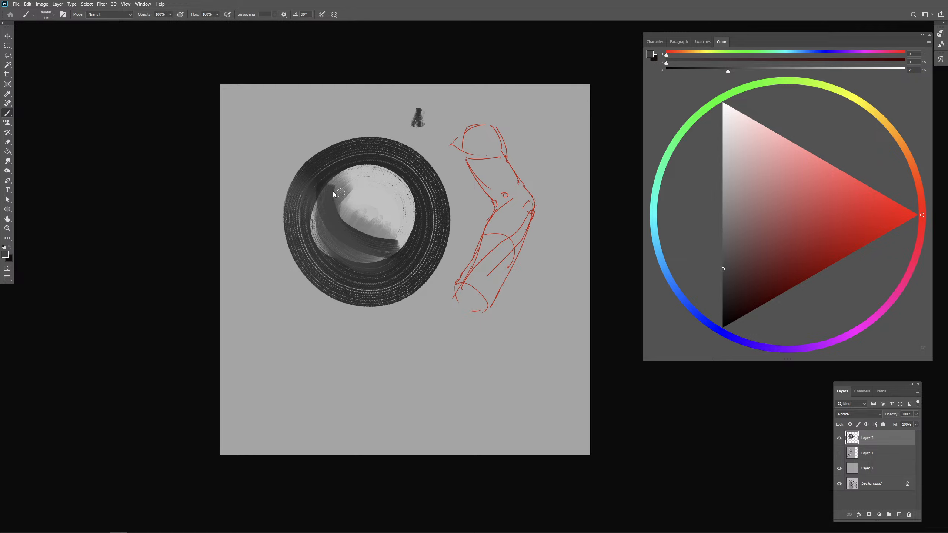
# Step: Paint a thin near-black core shadow curve across the ball and cover the ring's right and lower part with dark grey
pyautogui.moveTo(725, 308); pyautogui.dragTo(723, 313)
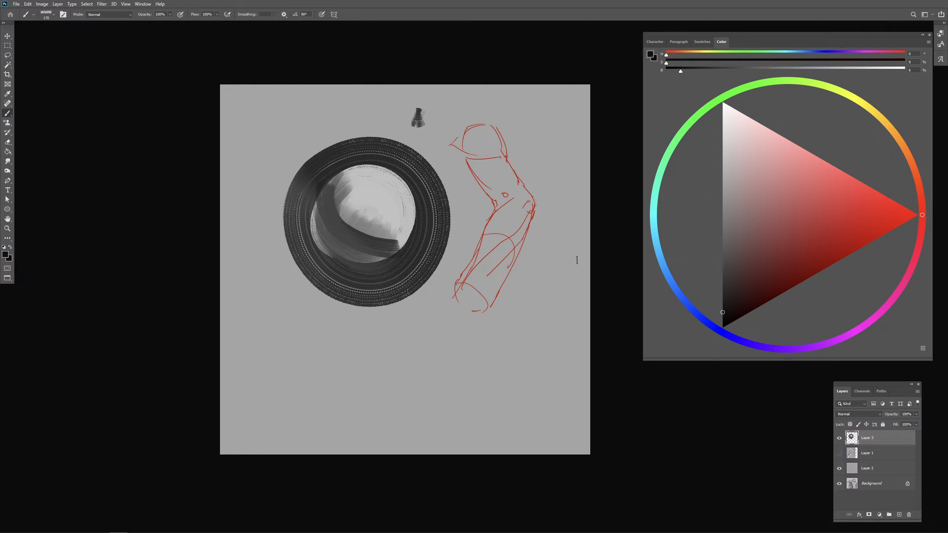
pyautogui.moveTo(328, 197)
pyautogui.mouseDown()
pyautogui.moveTo(391, 248)
pyautogui.moveTo(354, 235)
pyautogui.moveTo(380, 246)
pyautogui.moveTo(407, 249)
pyautogui.mouseUp()
pyautogui.moveTo(722, 270); pyautogui.dragTo(723, 274)
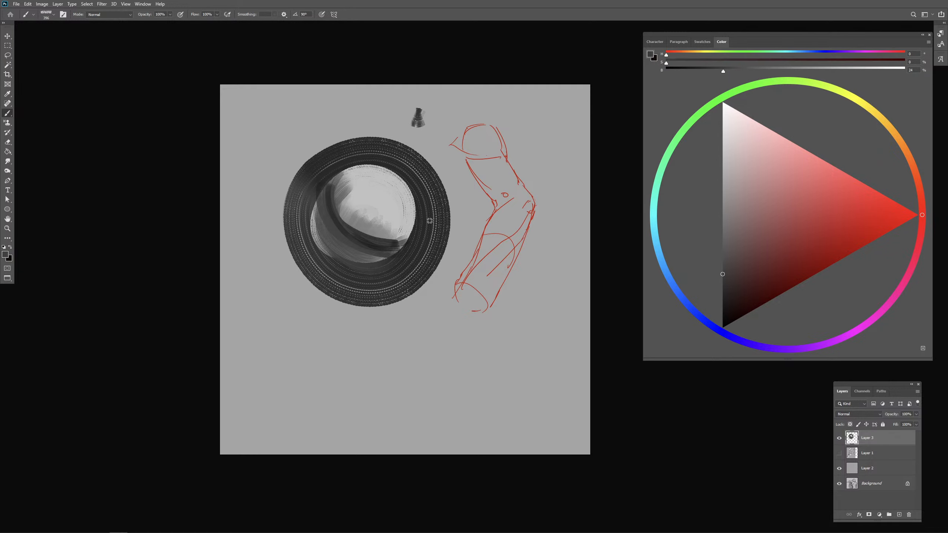
pyautogui.moveTo(429, 221); pyautogui.dragTo(406, 285)
# Step: Sample a slightly lighter dark grey and blend the ball's lower-left rim into the ring, using smaller brushes for the lower-right edge
pyautogui.keyDown('alt'); pyautogui.click(306, 208); pyautogui.keyUp('alt')
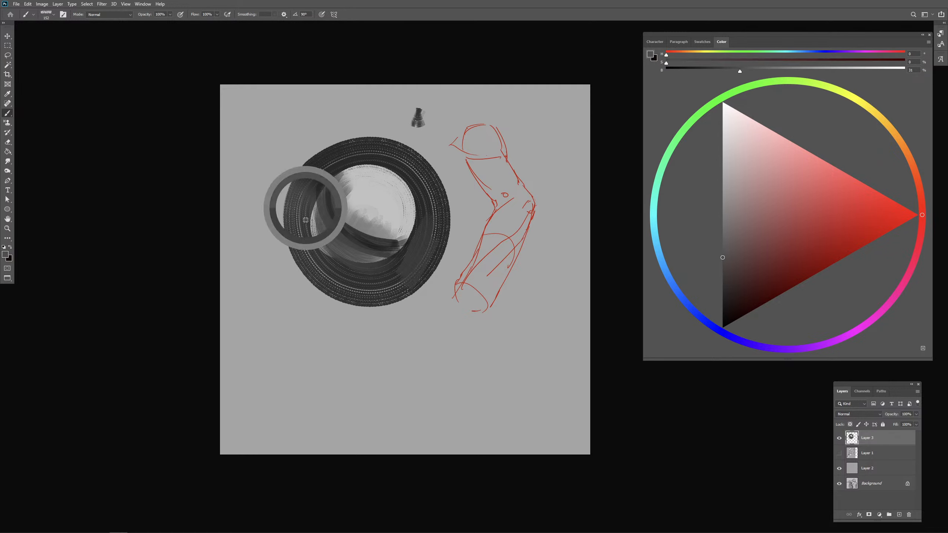
pyautogui.press('[')
pyautogui.press('[')
pyautogui.press('[')
pyautogui.moveTo(312, 224)
pyautogui.mouseDown()
pyautogui.moveTo(336, 257)
pyautogui.moveTo(363, 282)
pyautogui.mouseUp()
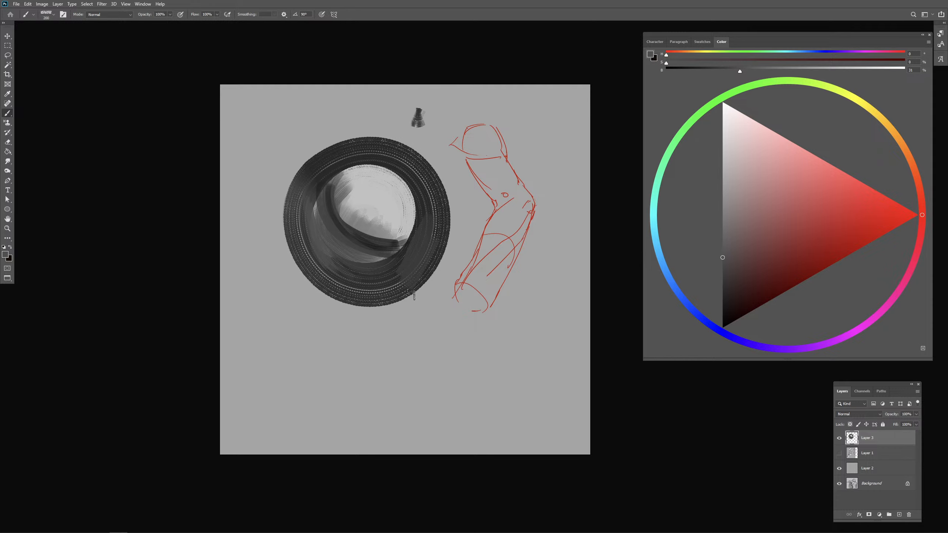
pyautogui.press('[')
pyautogui.press('[')
pyautogui.press('[')
pyautogui.press('[')
pyautogui.press('[')
pyautogui.moveTo(415, 245); pyautogui.dragTo(390, 249)
# Step: Soften the transition between the ball's light and shadow sides with sampled greys and varying brush sizes
pyautogui.keyDown('alt'); pyautogui.click(349, 229); pyautogui.keyUp('alt')
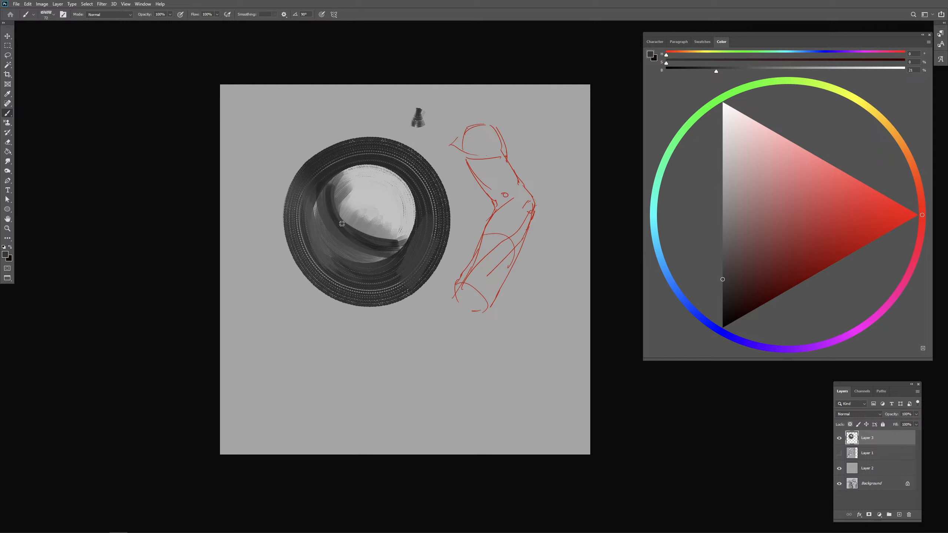
pyautogui.moveTo(339, 182)
pyautogui.mouseDown()
pyautogui.moveTo(329, 204)
pyautogui.moveTo(358, 228)
pyautogui.mouseUp()
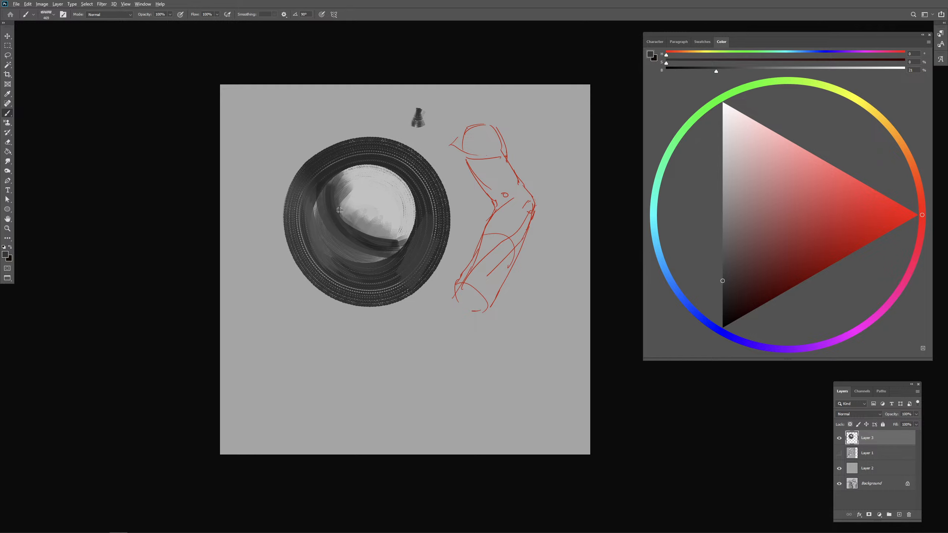
pyautogui.keyDown('alt'); pyautogui.click(351, 224); pyautogui.keyUp('alt')
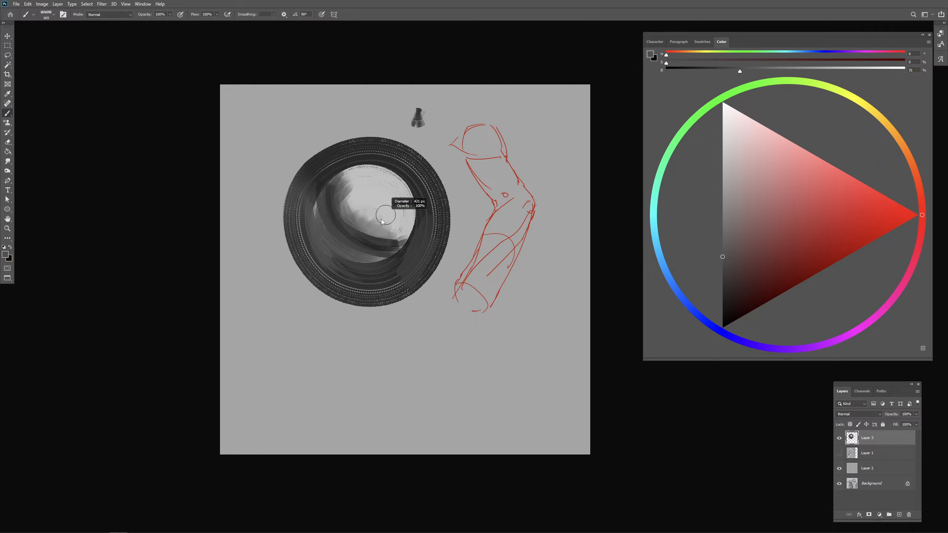
pyautogui.keyDown('alt'); pyautogui.click(339, 192); pyautogui.keyUp('alt')
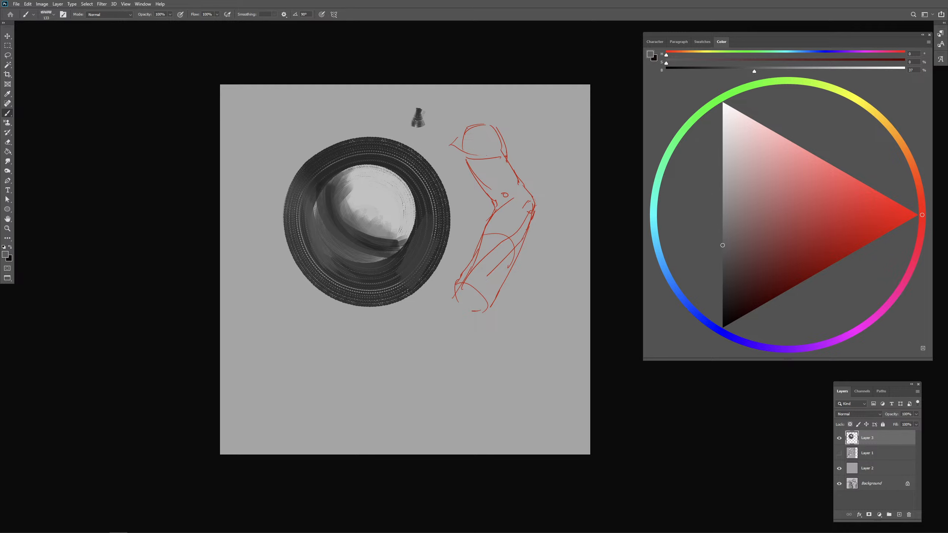
pyautogui.keyDown('alt'); pyautogui.click(396, 233); pyautogui.keyUp('alt')
pyautogui.keyDown('alt'); pyautogui.rightClick(388, 234); pyautogui.keyUp('alt')
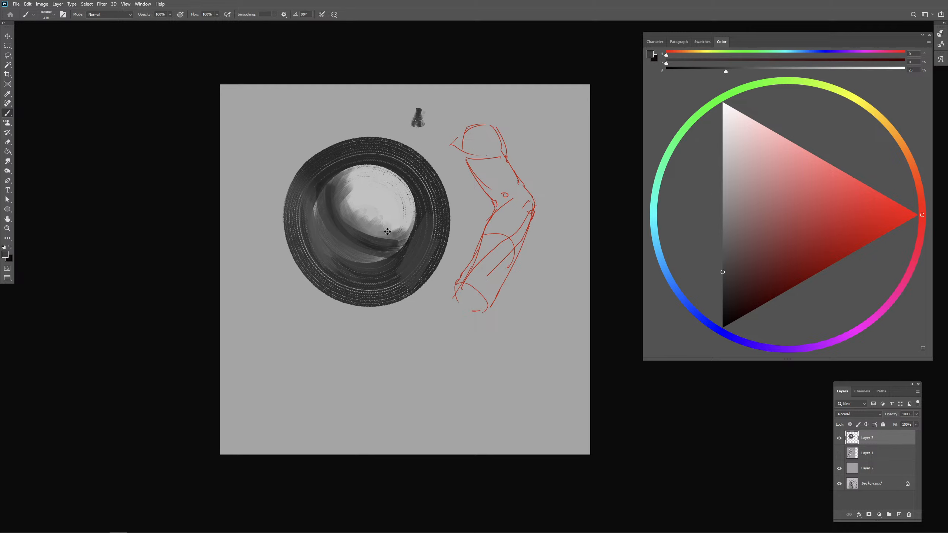
pyautogui.keyDown('alt'); pyautogui.rightClick(389, 232); pyautogui.keyUp('alt')
# Step: Cover the ring's textured circles with broad dark grey strokes, turning it into a background around the ball
pyautogui.keyDown('alt'); pyautogui.click(323, 210); pyautogui.keyUp('alt')
pyautogui.keyDown('alt'); pyautogui.rightClick(311, 205); pyautogui.keyUp('alt')
pyautogui.moveTo(276, 210)
pyautogui.mouseDown()
pyautogui.moveTo(284, 160)
pyautogui.moveTo(347, 123)
pyautogui.moveTo(440, 142)
pyautogui.moveTo(448, 209)
pyautogui.moveTo(429, 328)
pyautogui.mouseUp()
pyautogui.keyDown('alt'); pyautogui.click(376, 148); pyautogui.keyUp('alt')
pyautogui.moveTo(292, 224)
pyautogui.mouseDown()
pyautogui.moveTo(278, 231)
pyautogui.moveTo(296, 275)
pyautogui.moveTo(311, 272)
pyautogui.moveTo(279, 282)
pyautogui.moveTo(298, 307)
pyautogui.moveTo(363, 290)
pyautogui.mouseUp()
pyautogui.keyDown('alt'); pyautogui.click(324, 267); pyautogui.keyUp('alt')
pyautogui.keyDown('alt'); pyautogui.rightClick(311, 271); pyautogui.keyUp('alt')
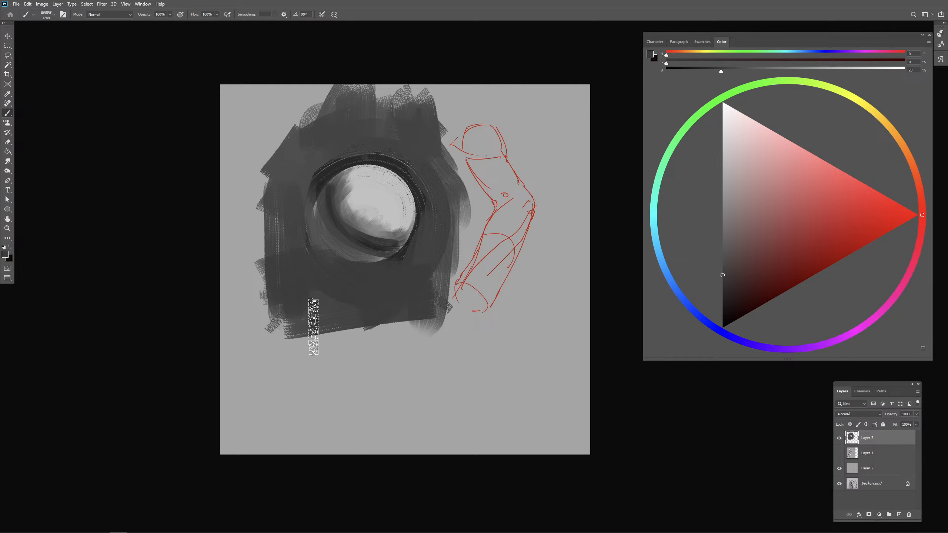
# Step: Extend the dark grey background below the ball and out to the canvas's left edge with large strokes
pyautogui.moveTo(291, 332); pyautogui.dragTo(424, 328)
pyautogui.moveTo(252, 347); pyautogui.dragTo(323, 330)
pyautogui.moveTo(274, 161); pyautogui.dragTo(275, 345)
pyautogui.moveTo(247, 156); pyautogui.dragTo(243, 325)
pyautogui.moveTo(221, 149)
pyautogui.mouseDown()
pyautogui.moveTo(275, 107)
pyautogui.moveTo(243, 131)
pyautogui.moveTo(329, 121)
pyautogui.moveTo(301, 168)
pyautogui.mouseUp()
# Step: Sample a darker grey and paint a broad curved band over the background above the ball
pyautogui.keyDown('alt'); pyautogui.rightClick(371, 194); pyautogui.keyUp('alt')
pyautogui.keyDown('alt'); pyautogui.click(324, 175); pyautogui.keyUp('alt')
pyautogui.keyDown('alt'); pyautogui.rightClick(324, 174); pyautogui.keyUp('alt')
pyautogui.moveTo(300, 168)
pyautogui.mouseDown()
pyautogui.moveTo(379, 131)
pyautogui.moveTo(393, 136)
pyautogui.mouseUp()
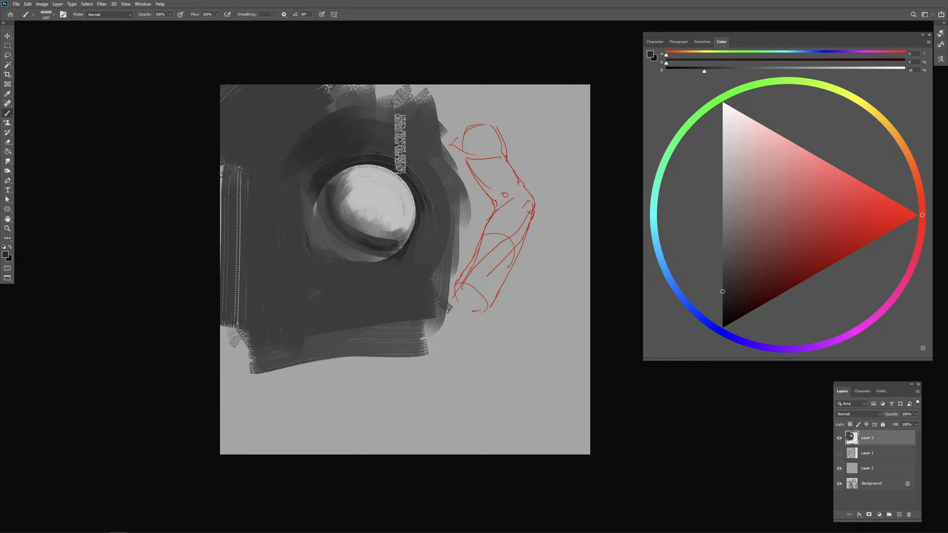
pyautogui.keyDown('alt'); pyautogui.rightClick(400, 144); pyautogui.keyUp('alt')
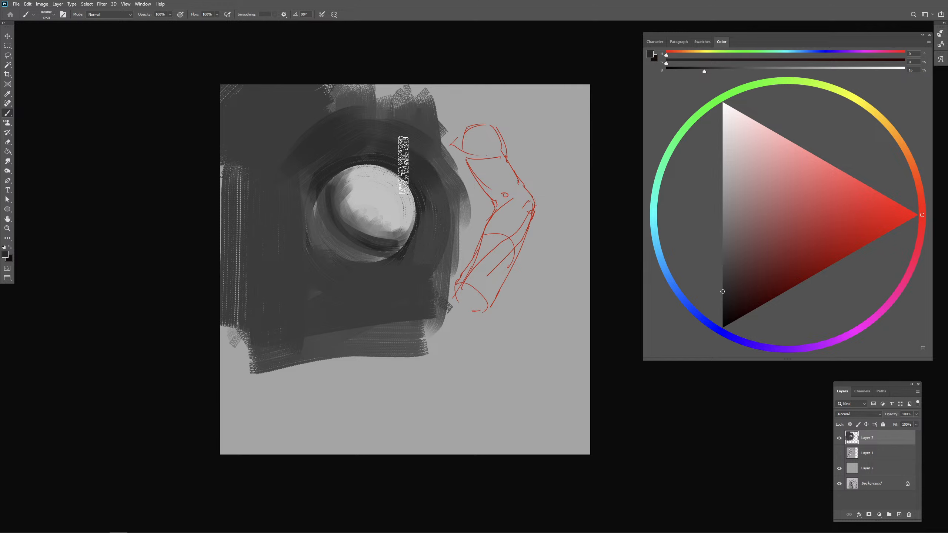
pyautogui.keyDown('alt'); pyautogui.rightClick(399, 149); pyautogui.keyUp('alt')
# Step: Darken and smooth the ball's shadow side and lower rim with sampled dark greys and a medium brush
pyautogui.keyDown('alt'); pyautogui.rightClick(334, 213); pyautogui.keyUp('alt')
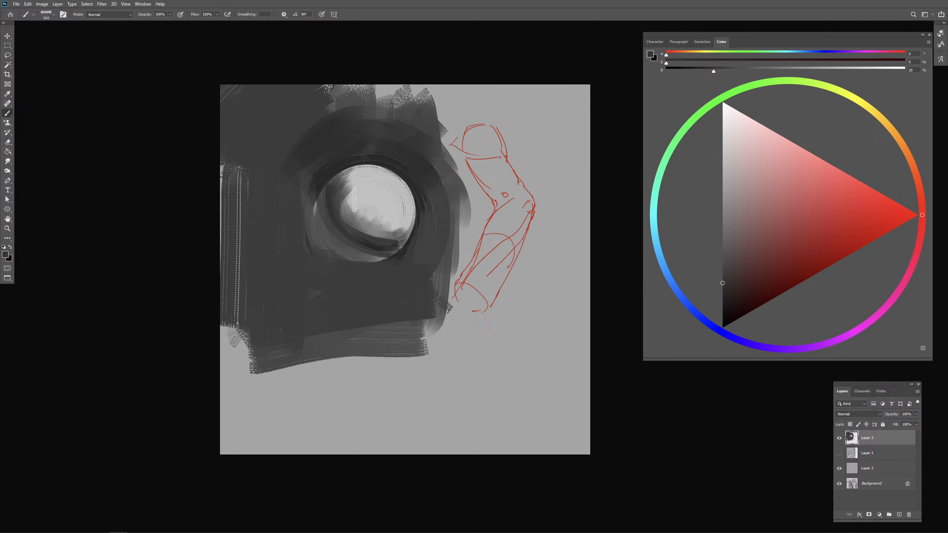
pyautogui.keyDown('alt'); pyautogui.rightClick(377, 224); pyautogui.keyUp('alt')
pyautogui.keyDown('alt'); pyautogui.rightClick(354, 227); pyautogui.keyUp('alt')
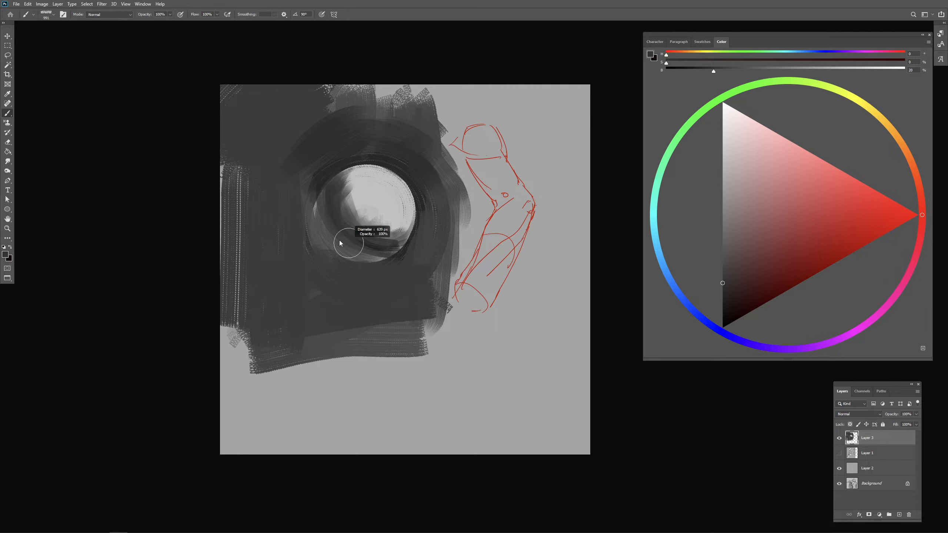
pyautogui.keyDown('alt'); pyautogui.click(384, 223); pyautogui.keyUp('alt')
pyautogui.keyDown('alt'); pyautogui.click(378, 249); pyautogui.keyUp('alt')
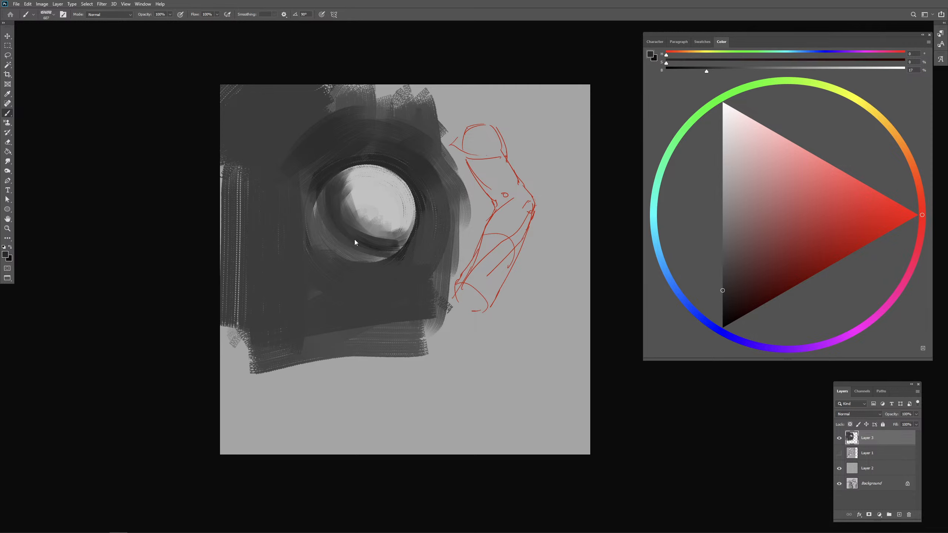
pyautogui.keyDown('alt'); pyautogui.click(356, 271); pyautogui.keyUp('alt')
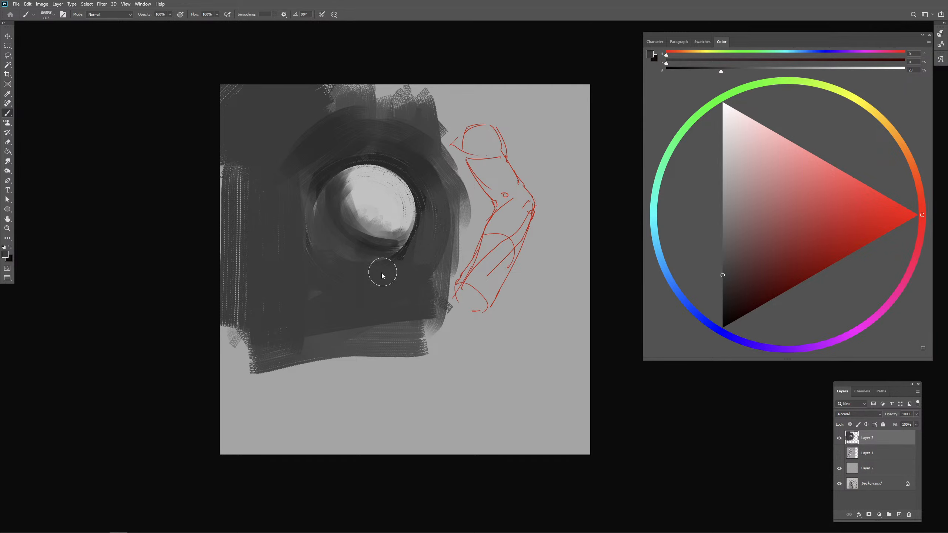
# Step: Sample the background grey and blend the ball's left rim into it with curved strokes
pyautogui.keyDown('alt'); pyautogui.click(296, 229); pyautogui.keyUp('alt')
pyautogui.moveTo(298, 226); pyautogui.dragTo(320, 229)
pyautogui.moveTo(313, 190); pyautogui.dragTo(328, 266)
pyautogui.moveTo(382, 230)
pyautogui.mouseDown()
pyautogui.moveTo(366, 239)
pyautogui.moveTo(347, 226)
pyautogui.moveTo(344, 179)
pyautogui.mouseUp()
# Step: Set the brush opacity to 100% and sharpen the ball's lower and upper-left edges with near-black strokes
pyautogui.keyDown('alt'); pyautogui.click(356, 234); pyautogui.keyUp('alt')
pyautogui.keyDown('alt'); pyautogui.click(354, 224); pyautogui.keyUp('alt')
pyautogui.press('0')
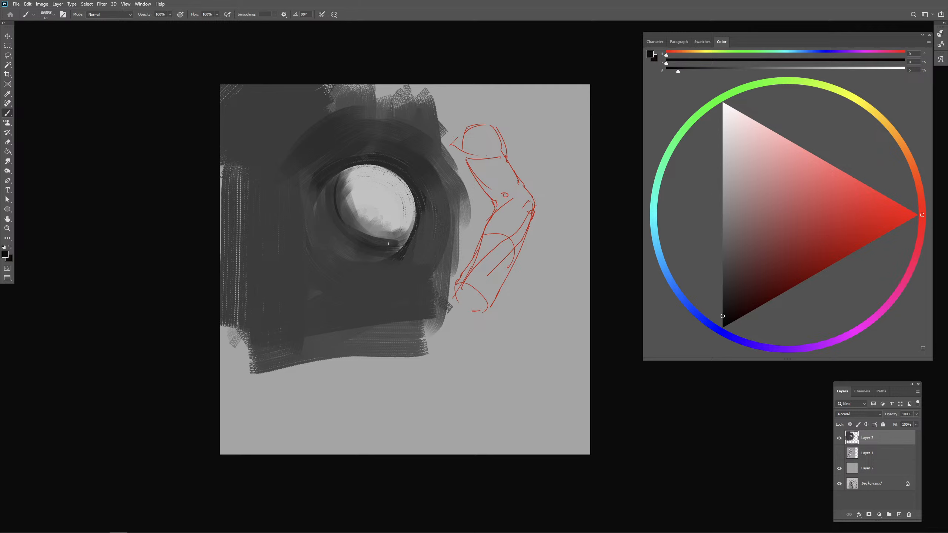
pyautogui.moveTo(366, 236)
pyautogui.mouseDown()
pyautogui.moveTo(379, 244)
pyautogui.moveTo(385, 233)
pyautogui.mouseUp()
pyautogui.moveTo(341, 176); pyautogui.dragTo(346, 169)
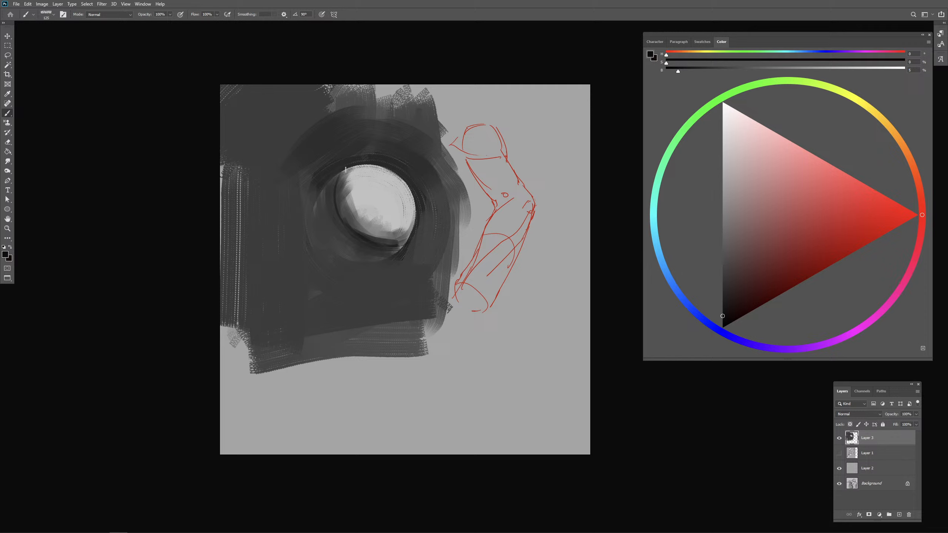
pyautogui.keyDown('alt'); pyautogui.click(377, 216); pyautogui.keyUp('alt')
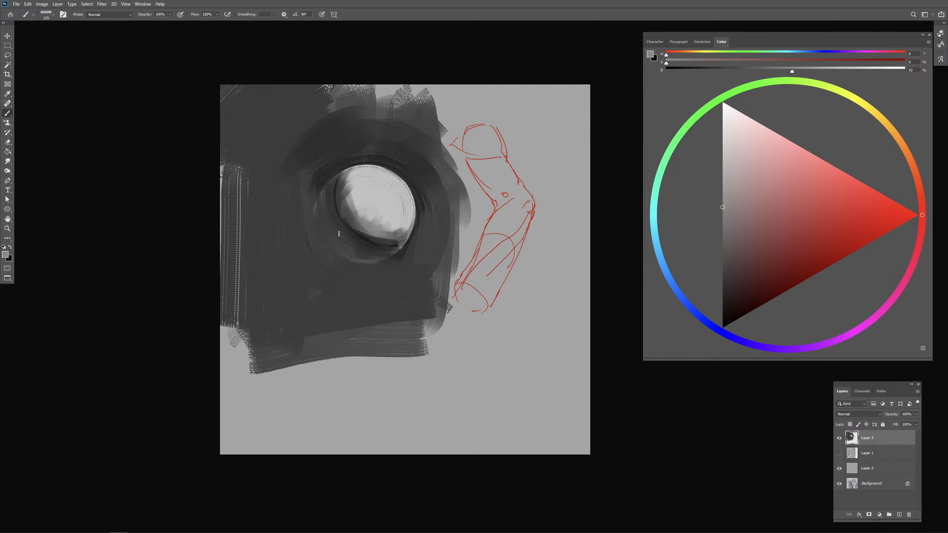
pyautogui.keyDown('alt'); pyautogui.click(325, 208); pyautogui.keyUp('alt')
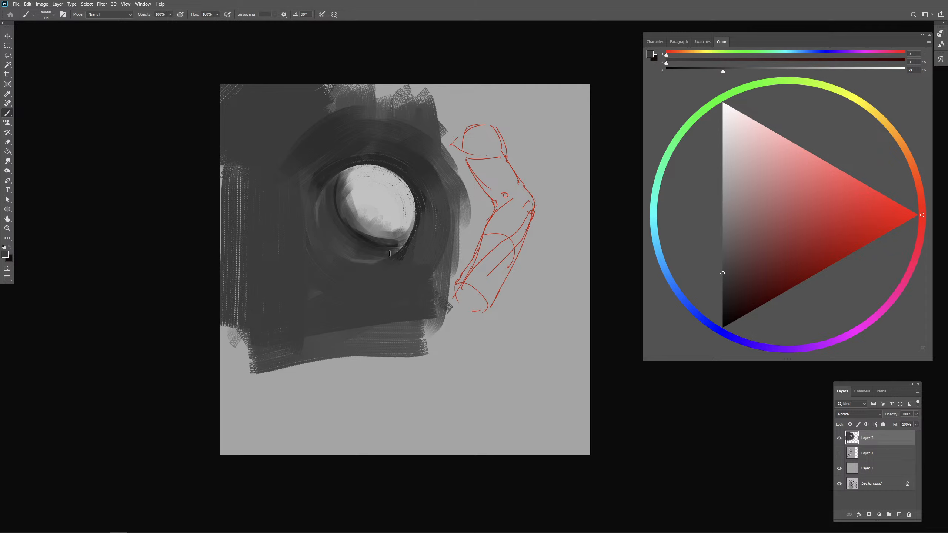
# Step: Paint a dark horizontal cast shadow beneath the ball, deepening it with near-black where it meets the ball
pyautogui.keyDown('alt'); pyautogui.click(376, 247); pyautogui.keyUp('alt')
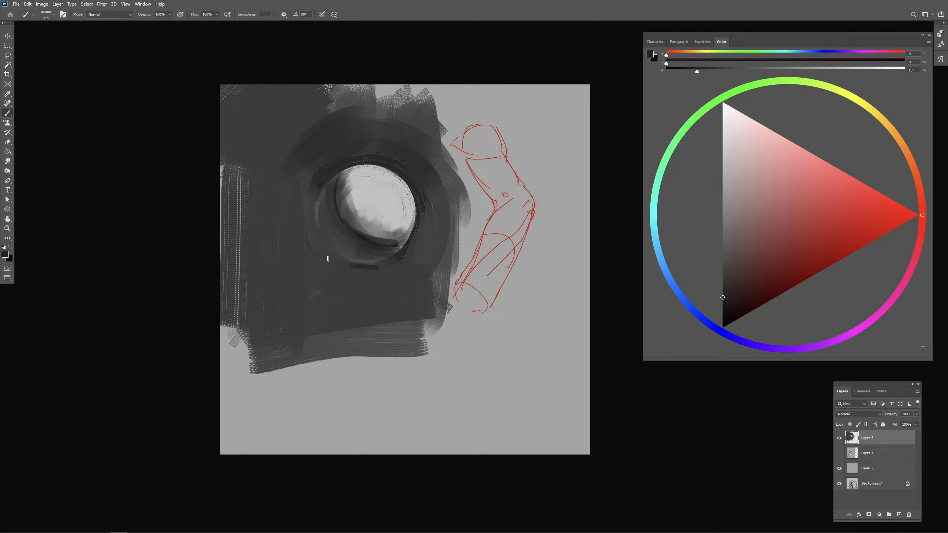
pyautogui.moveTo(328, 259)
pyautogui.mouseDown()
pyautogui.moveTo(294, 262)
pyautogui.moveTo(355, 269)
pyautogui.moveTo(334, 257)
pyautogui.moveTo(304, 268)
pyautogui.moveTo(366, 271)
pyautogui.moveTo(293, 272)
pyautogui.moveTo(373, 271)
pyautogui.mouseUp()
pyautogui.hotkey('ctrl', 'z')
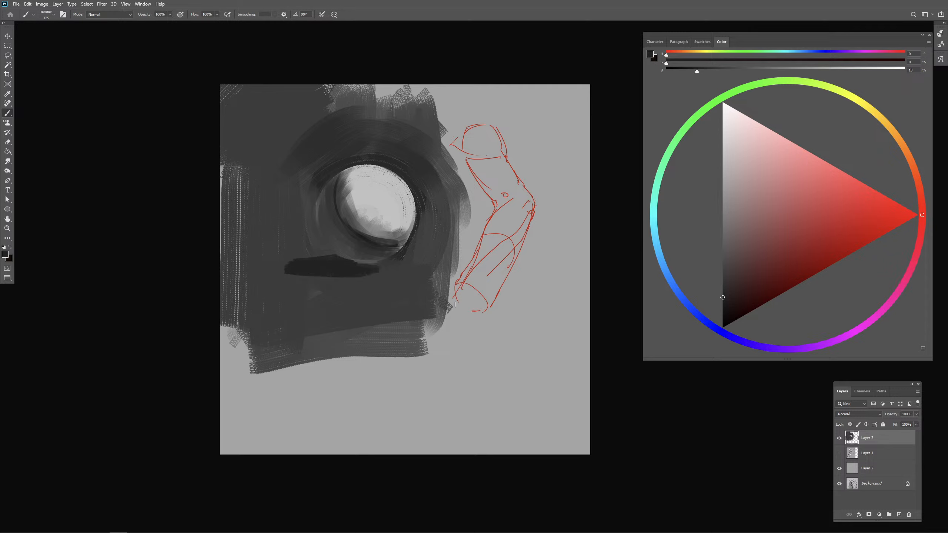
pyautogui.moveTo(721, 293); pyautogui.dragTo(716, 305)
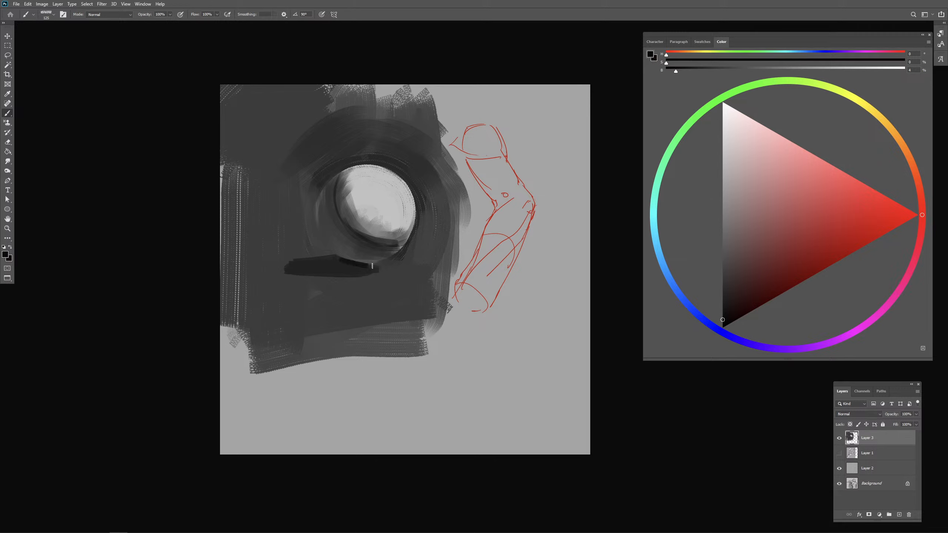
pyautogui.hotkey('ctrl', 'z')
pyautogui.moveTo(364, 262)
pyautogui.mouseDown()
pyautogui.moveTo(329, 265)
pyautogui.moveTo(389, 270)
pyautogui.moveTo(291, 288)
pyautogui.moveTo(422, 282)
pyautogui.mouseUp()
# Step: Sample the light canvas grey and paint light ground bands below and to the left of the cast shadow
pyautogui.keyDown('alt'); pyautogui.click(399, 277); pyautogui.keyUp('alt')
pyautogui.keyDown('alt'); pyautogui.click(464, 260); pyautogui.keyUp('alt')
pyautogui.keyDown('alt'); pyautogui.click(377, 274); pyautogui.keyUp('alt')
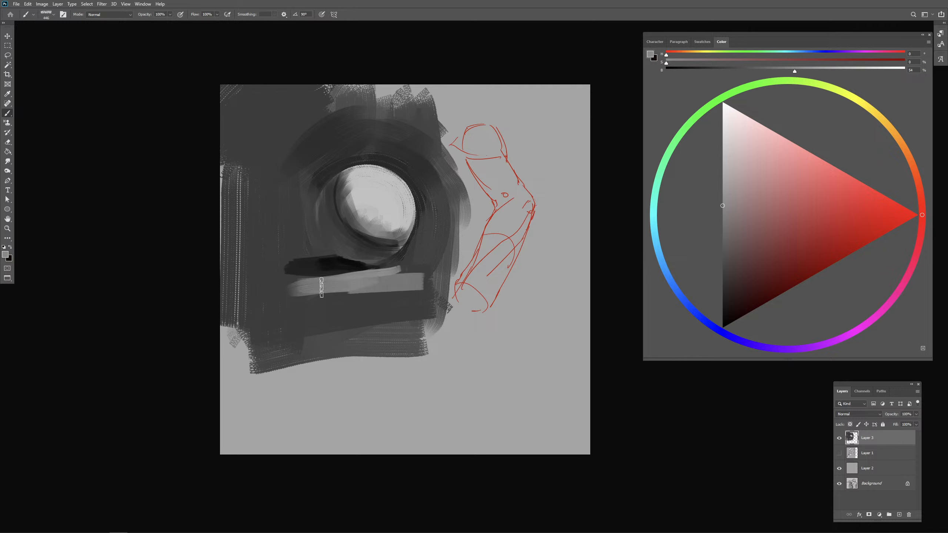
pyautogui.moveTo(321, 288)
pyautogui.mouseDown()
pyautogui.moveTo(264, 290)
pyautogui.moveTo(446, 283)
pyautogui.mouseUp()
pyautogui.moveTo(330, 262)
pyautogui.mouseDown()
pyautogui.moveTo(224, 260)
pyautogui.moveTo(255, 262)
pyautogui.moveTo(229, 255)
pyautogui.moveTo(314, 241)
pyautogui.mouseUp()
# Step: Paint sampled dark greys above the light ground band and over the streaky strokes at the canvas's left edge
pyautogui.keyDown('alt'); pyautogui.click(318, 272); pyautogui.keyUp('alt')
pyautogui.keyDown('alt'); pyautogui.click(273, 243); pyautogui.keyUp('alt')
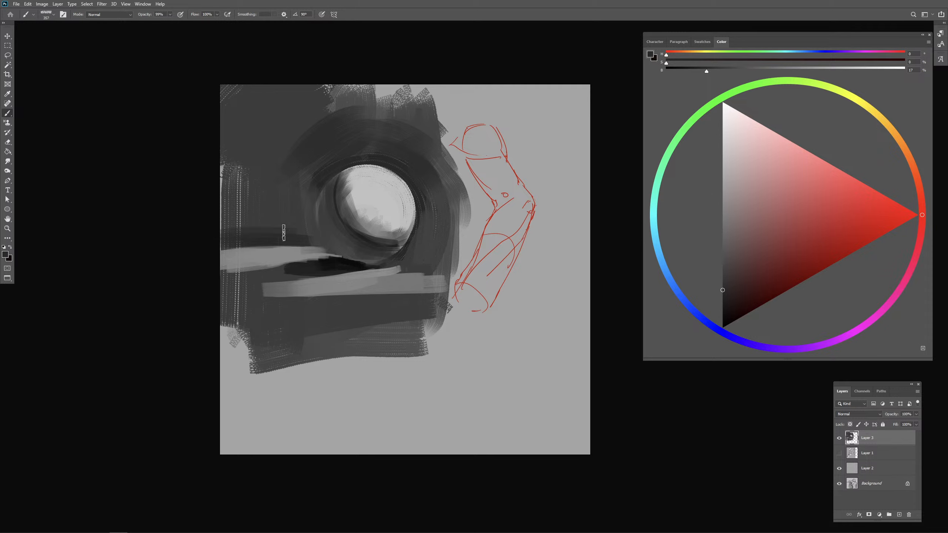
pyautogui.keyDown('alt'); pyautogui.click(227, 156); pyautogui.keyUp('alt')
pyautogui.moveTo(230, 167); pyautogui.dragTo(230, 228)
pyautogui.moveTo(239, 183); pyautogui.dragTo(246, 219)
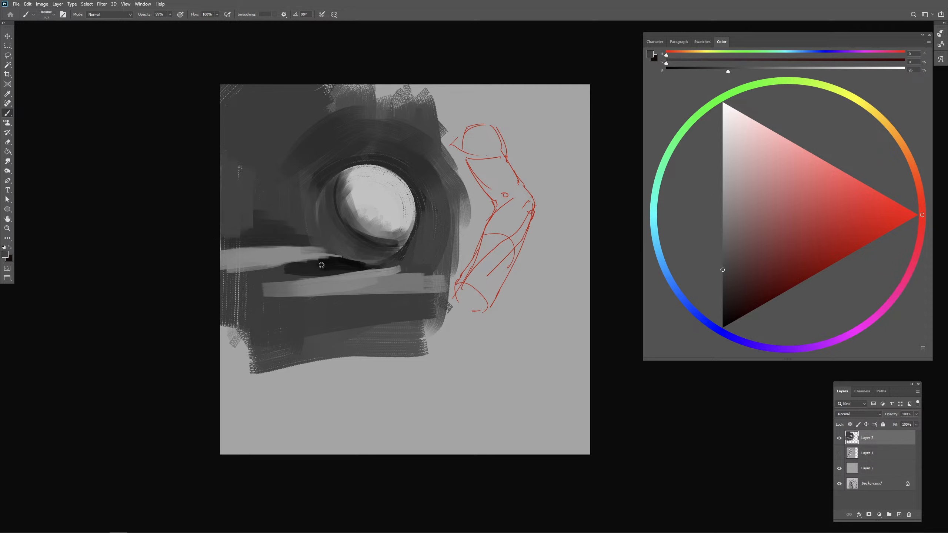
# Step: Extend the cast shadow leftward into a long dark ellipse with sampled dark greys, undoing an unwanted stroke
pyautogui.keyDown('alt'); pyautogui.rightClick(325, 260); pyautogui.keyUp('alt')
pyautogui.keyDown('alt'); pyautogui.rightClick(342, 295); pyautogui.keyUp('alt')
pyautogui.keyDown('alt'); pyautogui.rightClick(342, 296); pyautogui.keyUp('alt')
pyautogui.keyDown('alt'); pyautogui.click(310, 269); pyautogui.keyUp('alt')
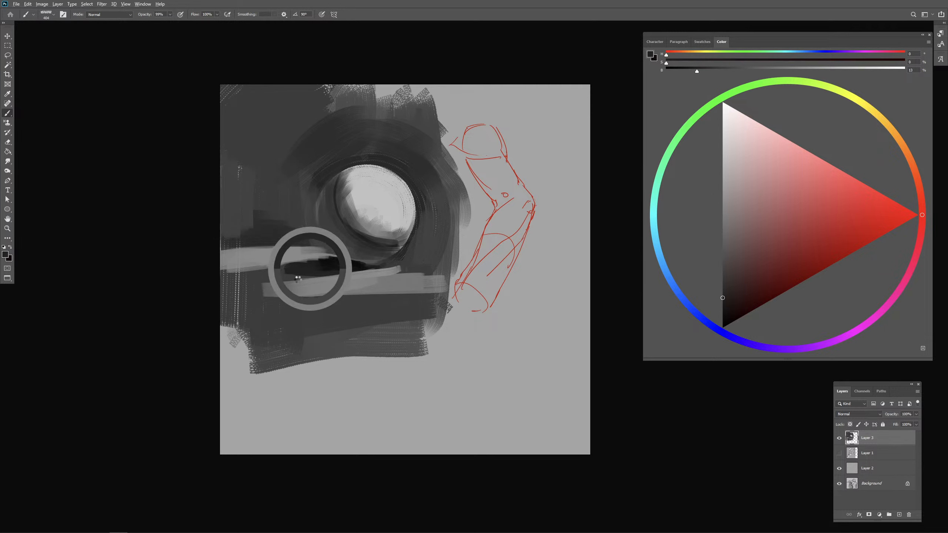
pyautogui.keyDown('alt'); pyautogui.rightClick(275, 271); pyautogui.keyUp('alt')
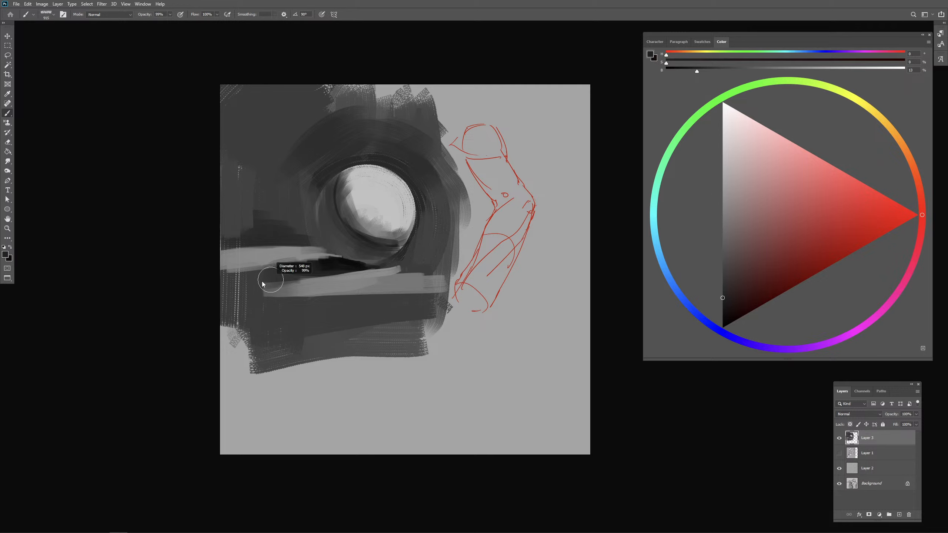
pyautogui.moveTo(247, 270)
pyautogui.mouseDown()
pyautogui.moveTo(283, 274)
pyautogui.moveTo(307, 263)
pyautogui.moveTo(265, 273)
pyautogui.moveTo(341, 274)
pyautogui.mouseUp()
pyautogui.hotkey('ctrl', 'z')
pyautogui.keyDown('alt'); pyautogui.rightClick(265, 270); pyautogui.keyUp('alt')
pyautogui.keyDown('alt'); pyautogui.click(254, 265); pyautogui.keyUp('alt')
pyautogui.keyDown('alt'); pyautogui.click(274, 276); pyautogui.keyUp('alt')
pyautogui.keyDown('alt'); pyautogui.click(317, 272); pyautogui.keyUp('alt')
# Step: Refine the cast shadow's dark core and trim its upper edge with the light ground grey
pyautogui.keyDown('alt'); pyautogui.rightClick(316, 272); pyautogui.keyUp('alt')
pyautogui.keyDown('alt'); pyautogui.click(329, 265); pyautogui.keyUp('alt')
pyautogui.keyDown('alt'); pyautogui.rightClick(326, 271); pyautogui.keyUp('alt')
pyautogui.keyDown('alt'); pyautogui.click(272, 258); pyautogui.keyUp('alt')
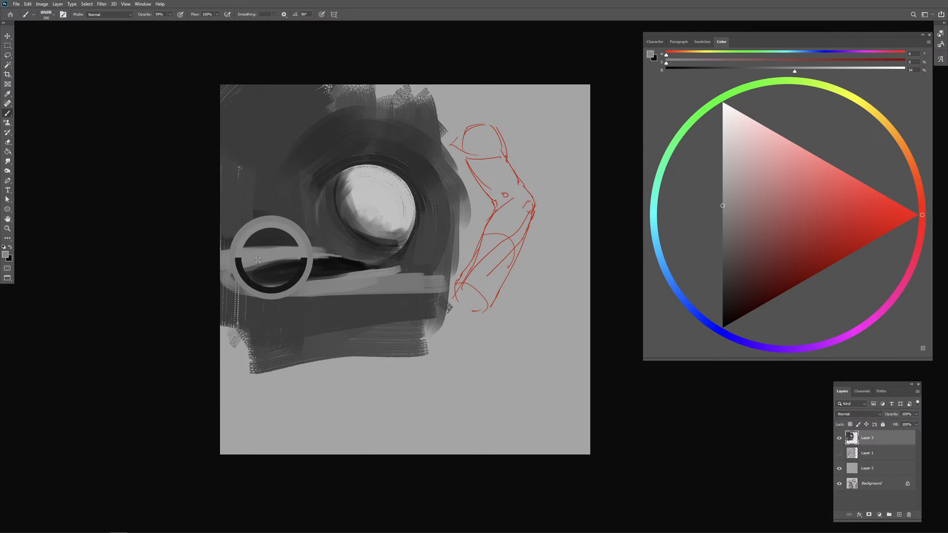
pyautogui.moveTo(283, 261)
pyautogui.mouseDown()
pyautogui.moveTo(232, 272)
pyautogui.moveTo(294, 259)
pyautogui.mouseUp()
# Step: Widen the light ground beneath the shadow and lay a broad dark grey horizontal band across the canvas below it
pyautogui.keyDown('alt'); pyautogui.rightClick(251, 281); pyautogui.keyUp('alt')
pyautogui.moveTo(220, 285)
pyautogui.mouseDown()
pyautogui.moveTo(290, 308)
pyautogui.moveTo(407, 298)
pyautogui.moveTo(459, 310)
pyautogui.moveTo(407, 308)
pyautogui.mouseUp()
pyautogui.keyDown('alt'); pyautogui.rightClick(356, 294); pyautogui.keyUp('alt')
pyautogui.keyDown('alt'); pyautogui.click(364, 335); pyautogui.keyUp('alt')
pyautogui.moveTo(213, 317); pyautogui.dragTo(521, 323)
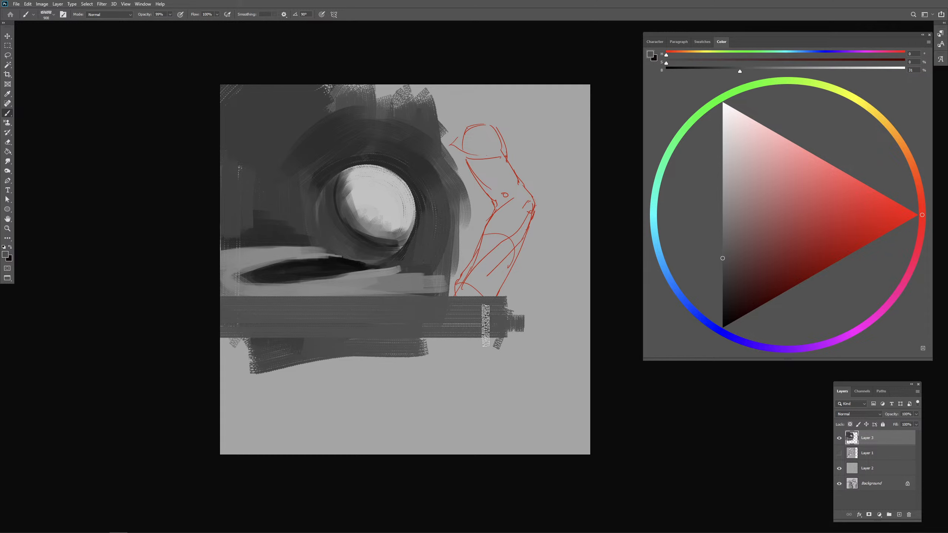
# Step: Rework the cast shadow's inner end beneath the ball using sampled dark and light greys with a smaller brush
pyautogui.keyDown('alt'); pyautogui.click(404, 267); pyautogui.keyUp('alt')
pyautogui.keyDown('alt'); pyautogui.rightClick(375, 269); pyautogui.keyUp('alt')
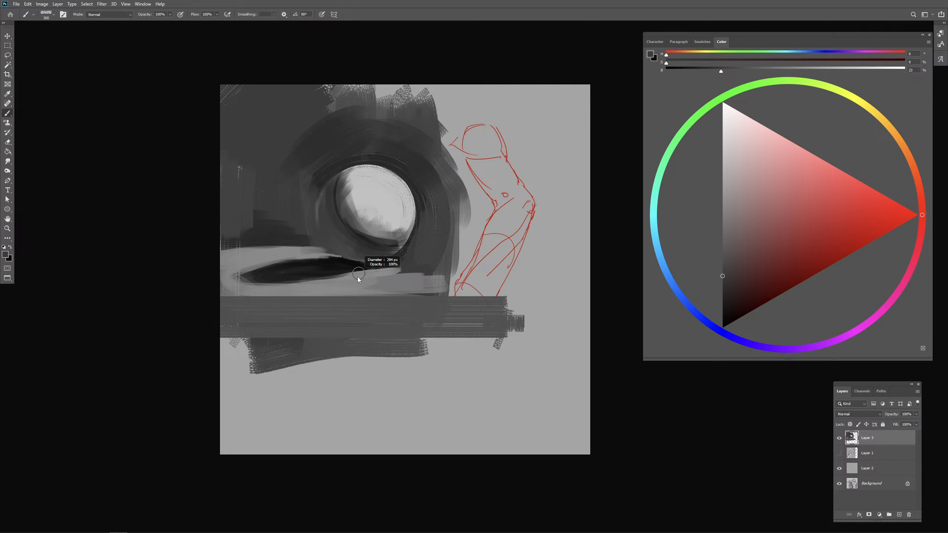
pyautogui.keyDown('alt'); pyautogui.click(353, 252); pyautogui.keyUp('alt')
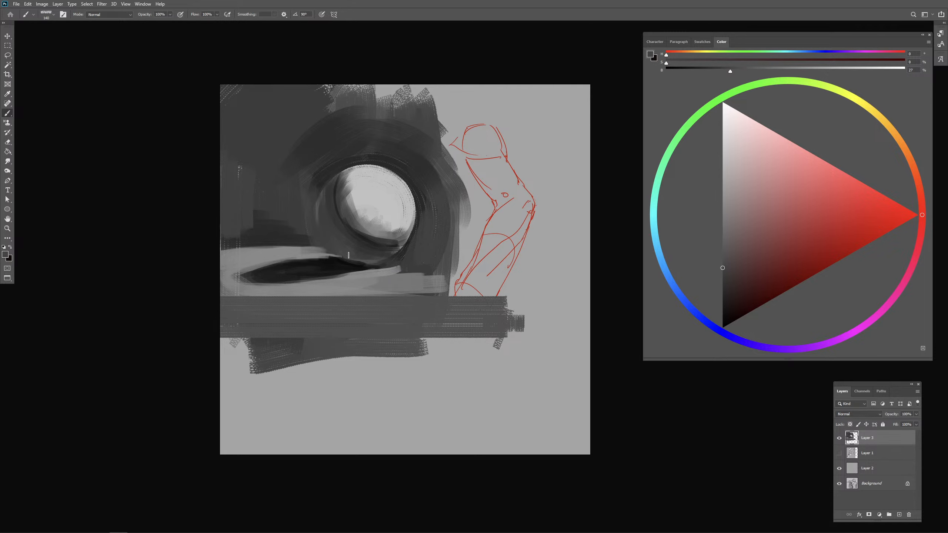
pyautogui.keyDown('alt'); pyautogui.click(347, 267); pyautogui.keyUp('alt')
pyautogui.keyDown('alt'); pyautogui.rightClick(343, 265); pyautogui.keyUp('alt')
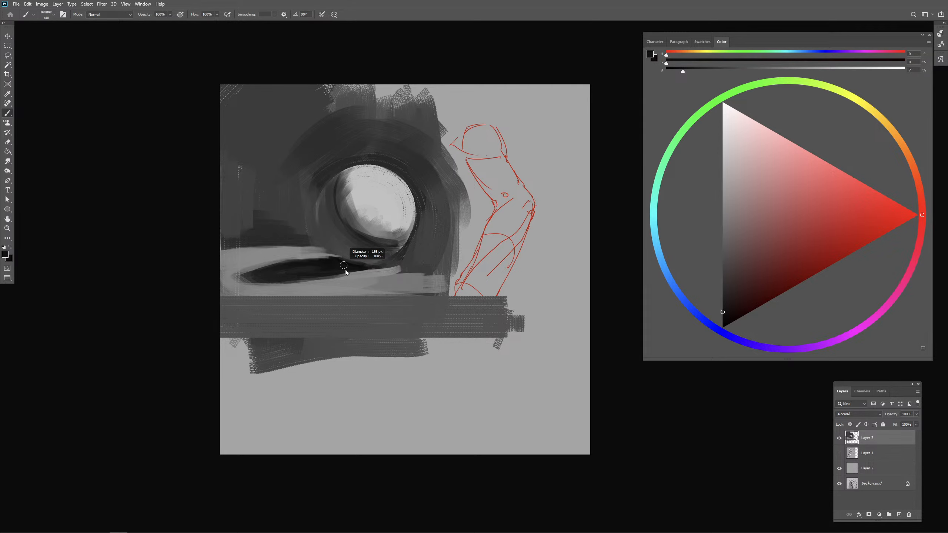
pyautogui.keyDown('alt'); pyautogui.click(372, 276); pyautogui.keyUp('alt')
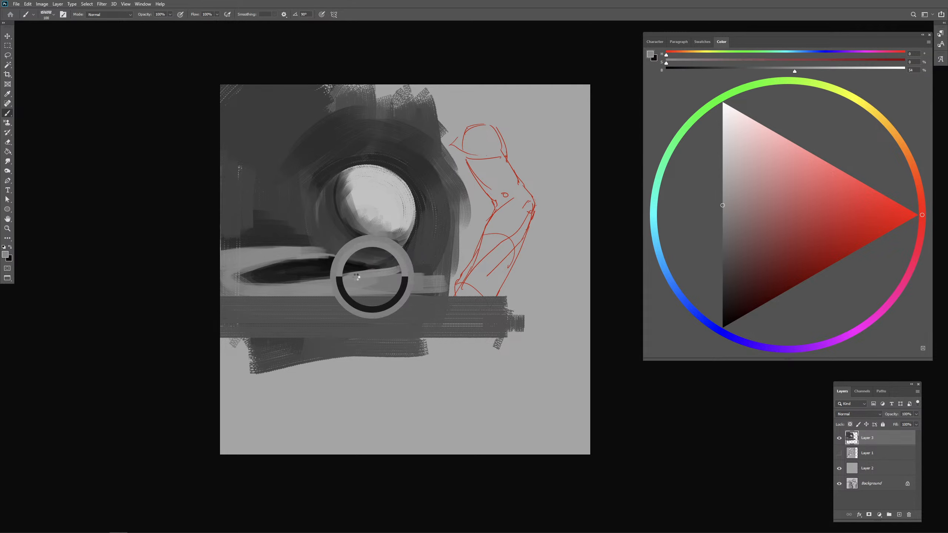
pyautogui.keyDown('alt'); pyautogui.click(401, 269); pyautogui.keyUp('alt')
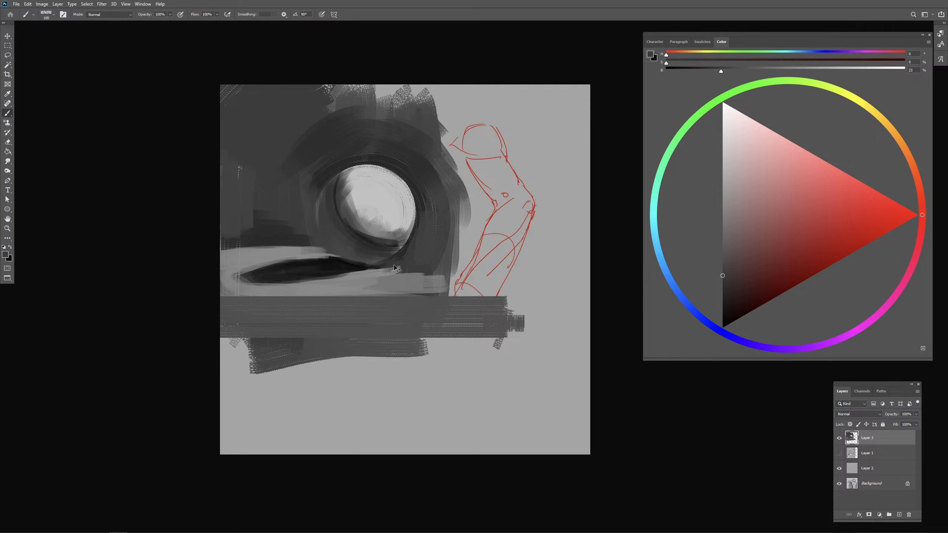
# Step: Paint sampled light grey on the ground beside the ball's underside, extending it to the right
pyautogui.keyDown('alt'); pyautogui.click(398, 261); pyautogui.keyUp('alt')
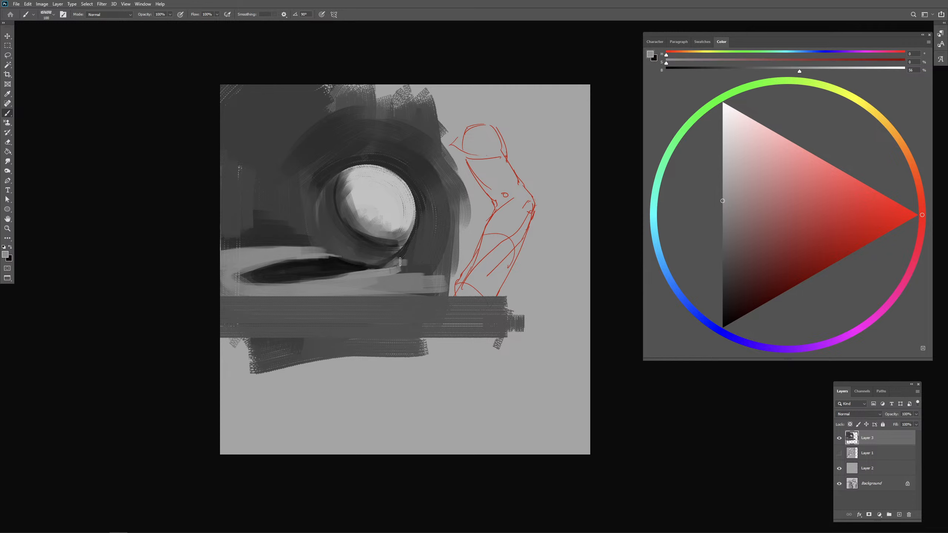
pyautogui.moveTo(400, 262)
pyautogui.mouseDown()
pyautogui.moveTo(459, 262)
pyautogui.moveTo(414, 279)
pyautogui.moveTo(429, 265)
pyautogui.moveTo(411, 256)
pyautogui.mouseUp()
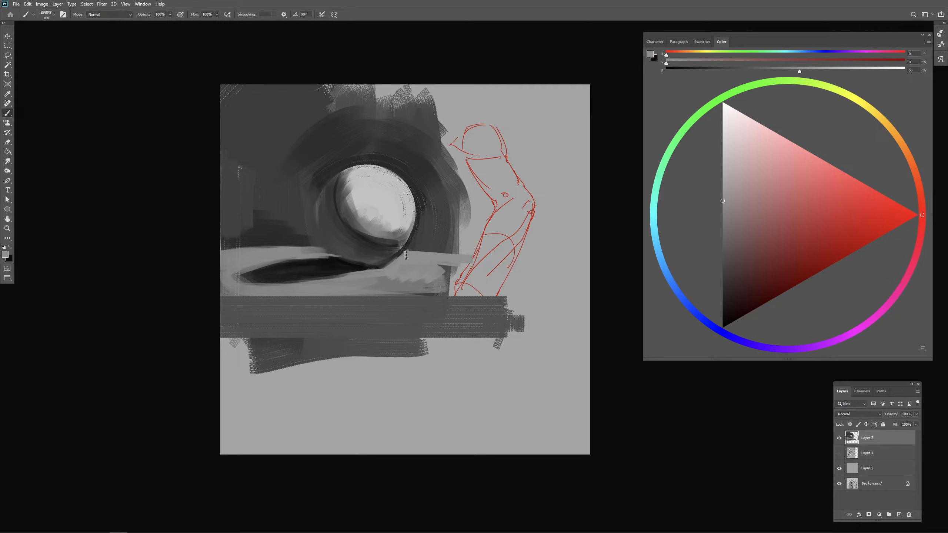
pyautogui.keyDown('alt'); pyautogui.rightClick(464, 262); pyautogui.keyUp('alt')
# Step: Deepen the contact shadow where the ball meets the ground with sampled dark greys and near-black
pyautogui.keyDown('alt'); pyautogui.click(398, 266); pyautogui.keyUp('alt')
pyautogui.keyDown('alt'); pyautogui.rightClick(385, 274); pyautogui.keyUp('alt')
pyautogui.keyDown('alt'); pyautogui.click(384, 260); pyautogui.keyUp('alt')
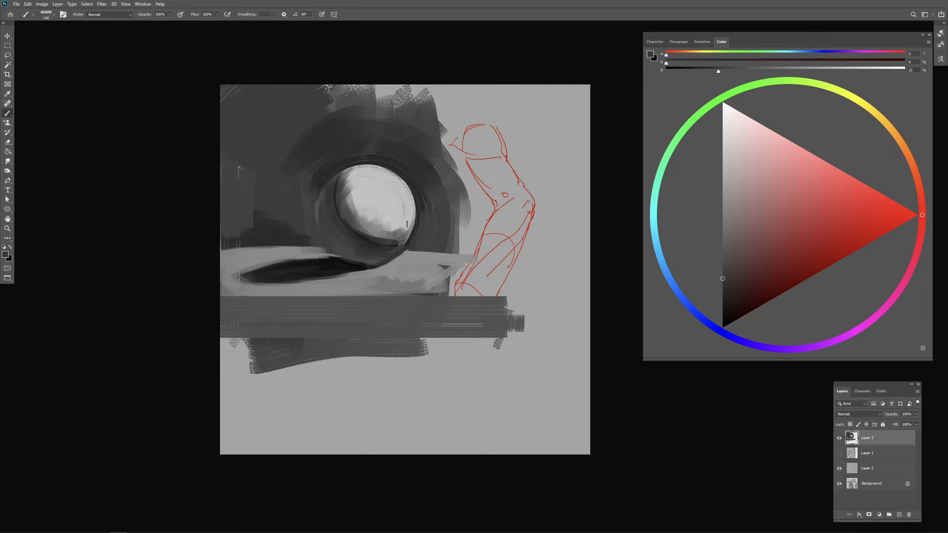
pyautogui.keyDown('alt'); pyautogui.rightClick(370, 266); pyautogui.keyUp('alt')
pyautogui.keyDown('alt'); pyautogui.click(372, 267); pyautogui.keyUp('alt')
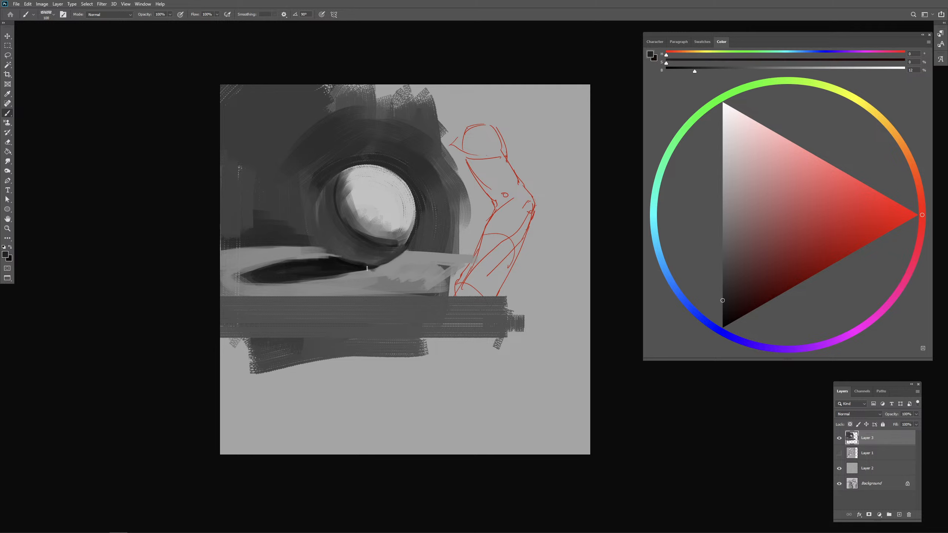
pyautogui.keyDown('alt'); pyautogui.click(355, 268); pyautogui.keyUp('alt')
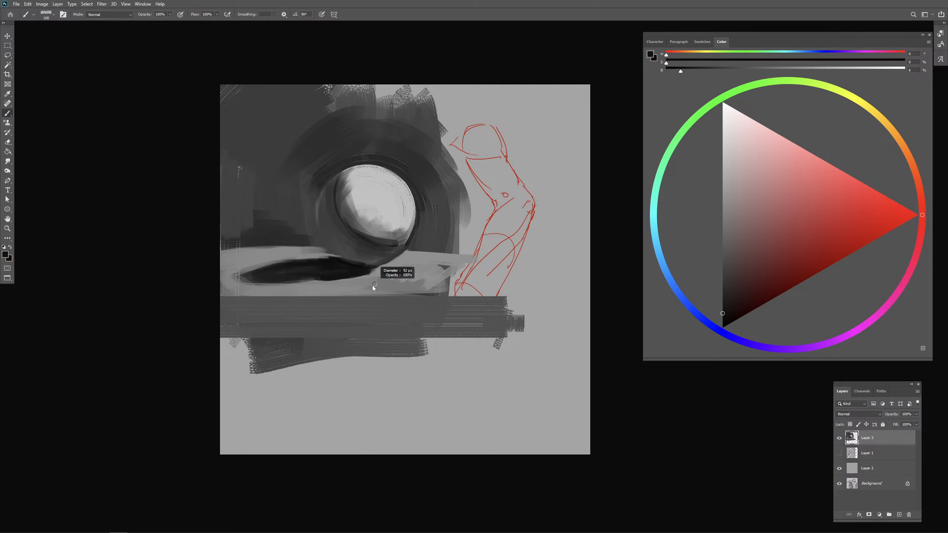
# Step: Trim the cast shadow's lower edge and far-left tip with the sampled light ground grey
pyautogui.keyDown('alt'); pyautogui.click(378, 273); pyautogui.keyUp('alt')
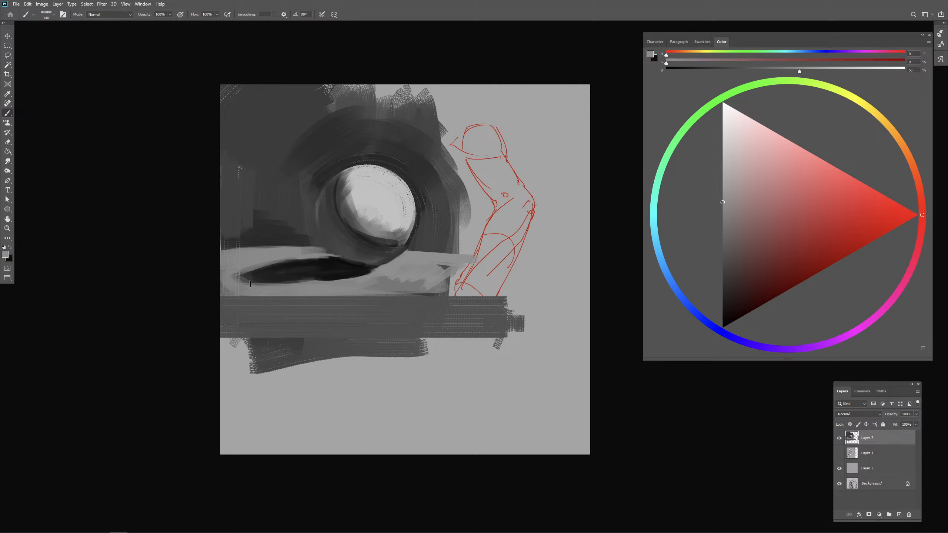
pyautogui.moveTo(250, 284)
pyautogui.mouseDown()
pyautogui.moveTo(350, 286)
pyautogui.moveTo(261, 283)
pyautogui.moveTo(293, 278)
pyautogui.moveTo(241, 268)
pyautogui.moveTo(265, 283)
pyautogui.moveTo(246, 281)
pyautogui.moveTo(329, 287)
pyautogui.mouseUp()
pyautogui.moveTo(236, 274); pyautogui.dragTo(283, 263)
pyautogui.moveTo(242, 277); pyautogui.dragTo(264, 272)
pyautogui.keyDown('alt'); pyautogui.click(340, 270); pyautogui.keyUp('alt')
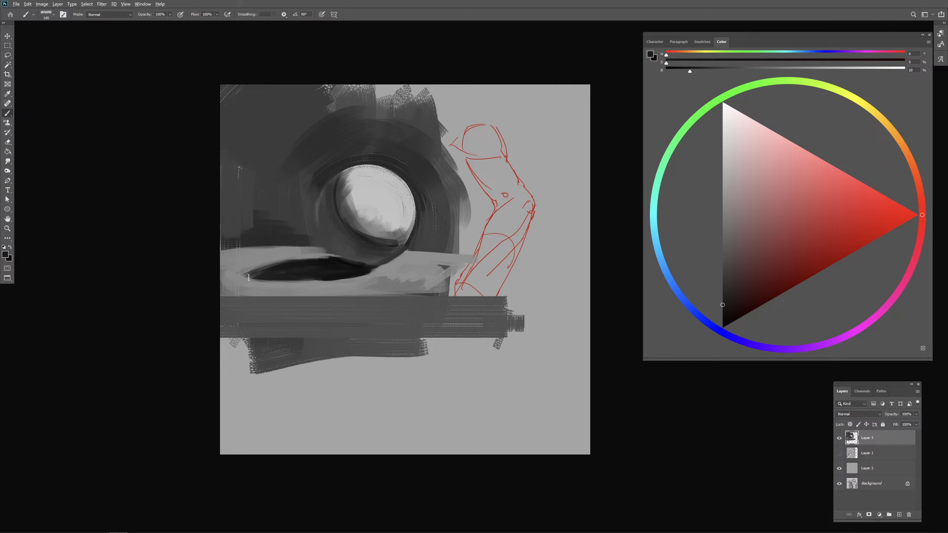
# Step: Switch to the smoother brush and blend sampled grey into the ball's shaded lower-left side as reflected light
pyautogui.keyDown('alt'); pyautogui.click(340, 257); pyautogui.keyUp('alt')
pyautogui.keyDown('alt'); pyautogui.moveTo(340, 256); pyautogui.dragTo(341, 251); pyautogui.keyUp('alt')
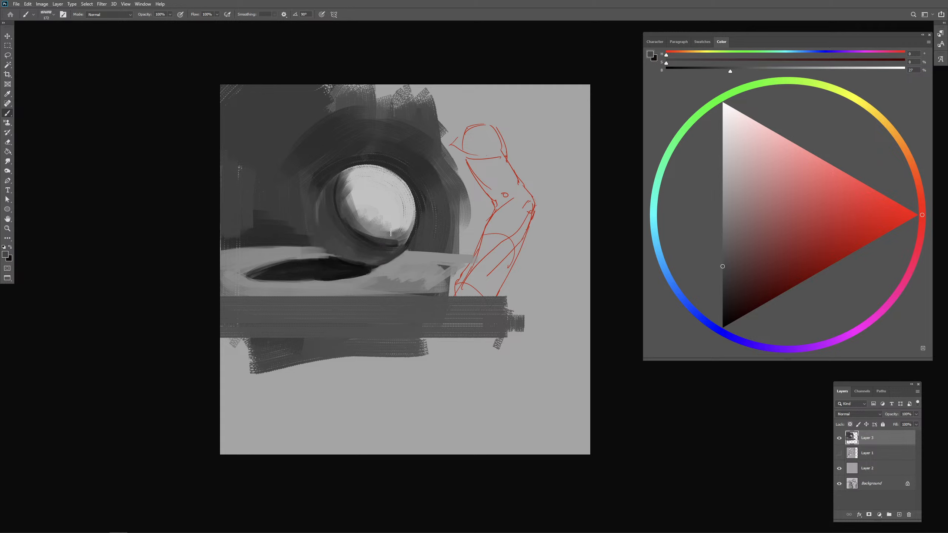
pyautogui.press('/')
pyautogui.keyDown('alt'); pyautogui.moveTo(351, 244); pyautogui.dragTo(364, 243); pyautogui.keyUp('alt')
pyautogui.keyDown('alt'); pyautogui.click(365, 218); pyautogui.keyUp('alt')
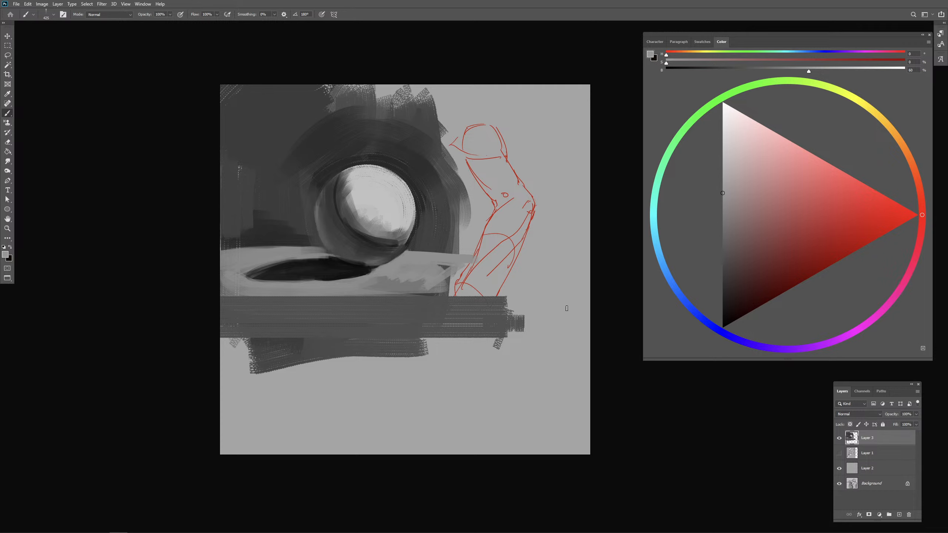
# Step: Merge the visible layers and crop the canvas to a 4:5 portrait frame around the ball
pyautogui.hotkey('ctrl', 'shift', 'e')
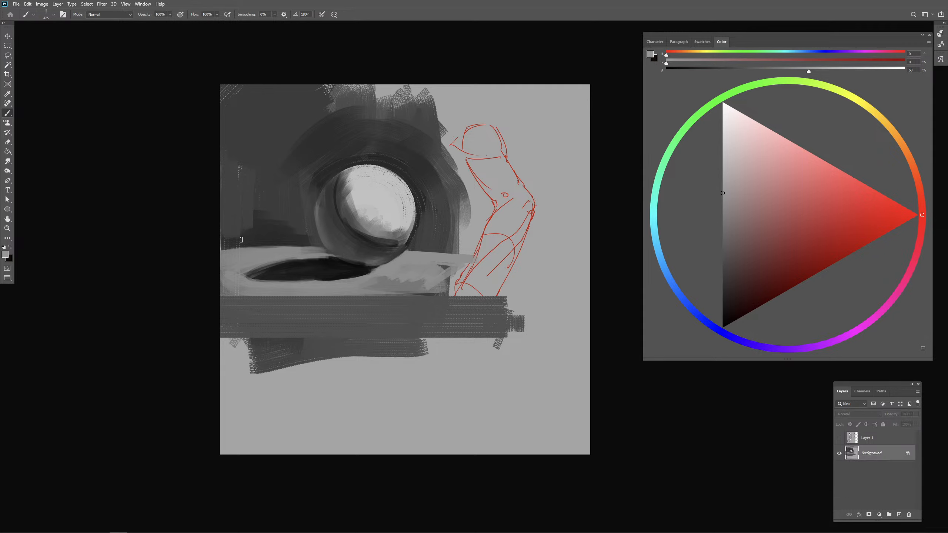
pyautogui.click(8, 74)
pyautogui.moveTo(557, 83); pyautogui.dragTo(518, 127)
pyautogui.moveTo(483, 181); pyautogui.dragTo(500, 260)
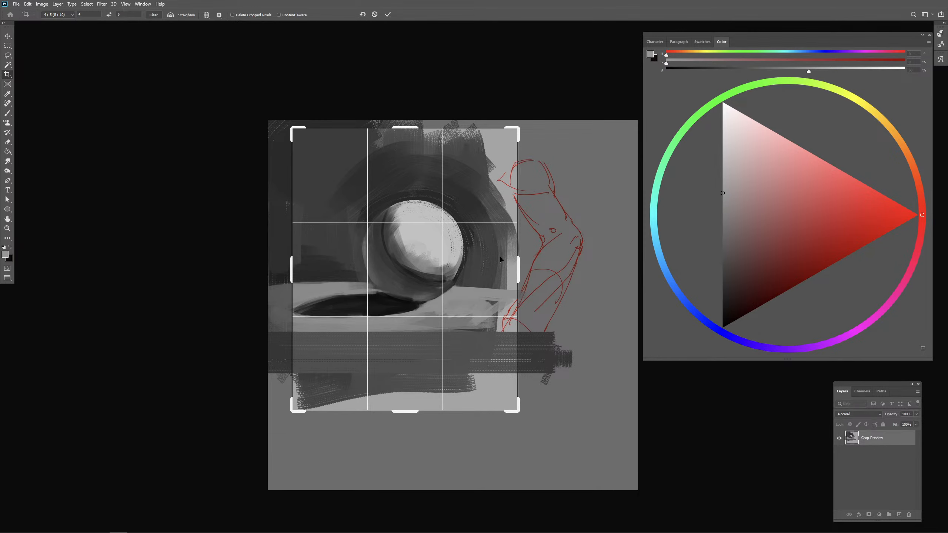
# Step: Apply a Brightness/Contrast adjustment with brightness -52 and contrast 50 to the painting
pyautogui.click(43, 4)
pyautogui.moveTo(90, 23)
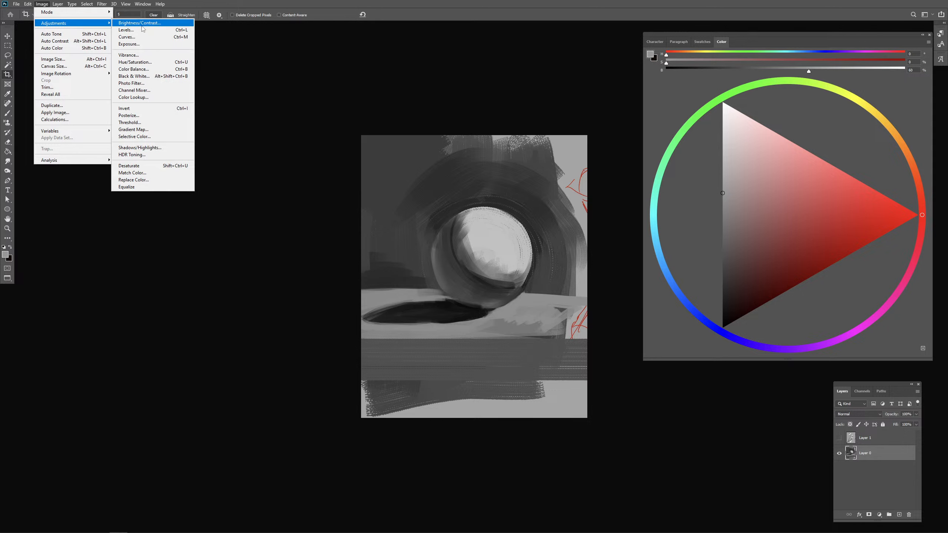
pyautogui.click(142, 25)
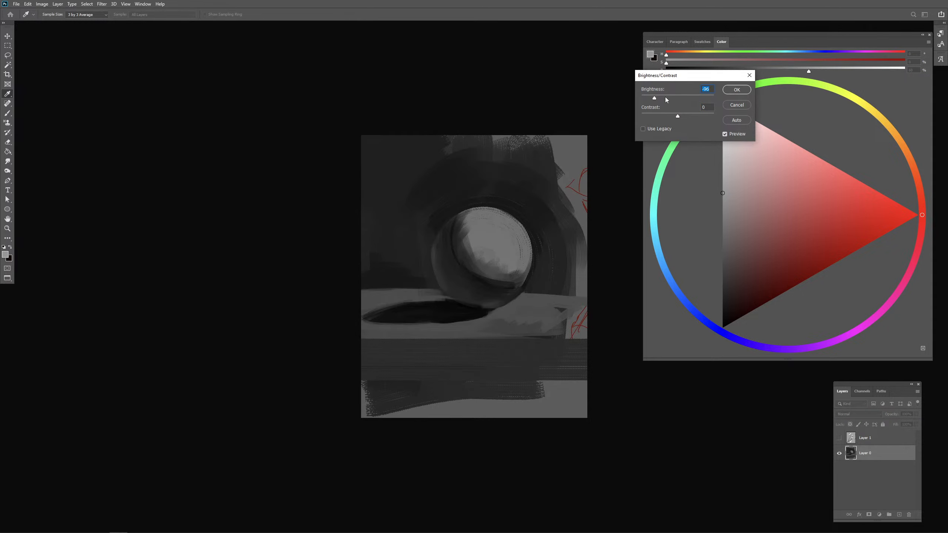
pyautogui.click(665, 98)
pyautogui.moveTo(678, 116); pyautogui.dragTo(696, 117)
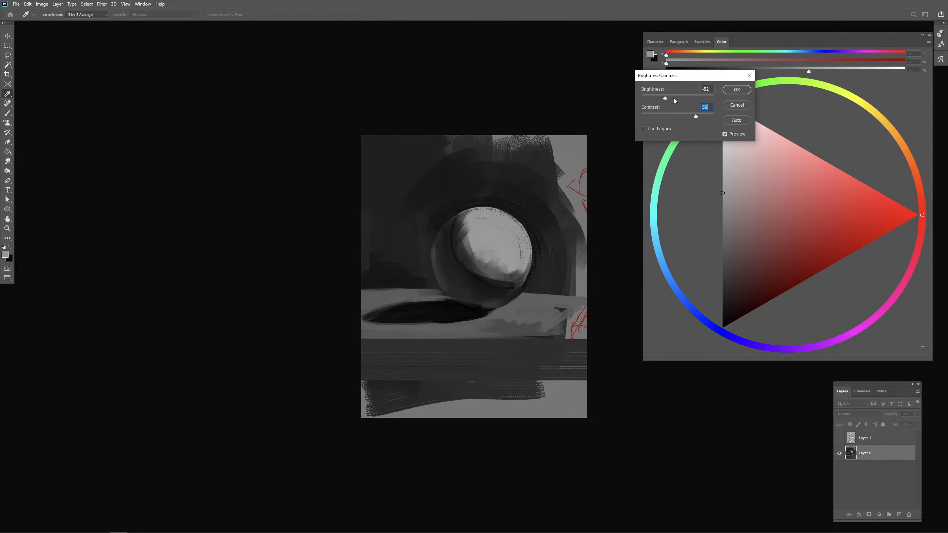
pyautogui.click(737, 90)
# Step: Smooth the ball's lit area with brush strokes in sampled light grey, out to its upper and right rim
pyautogui.press('c')
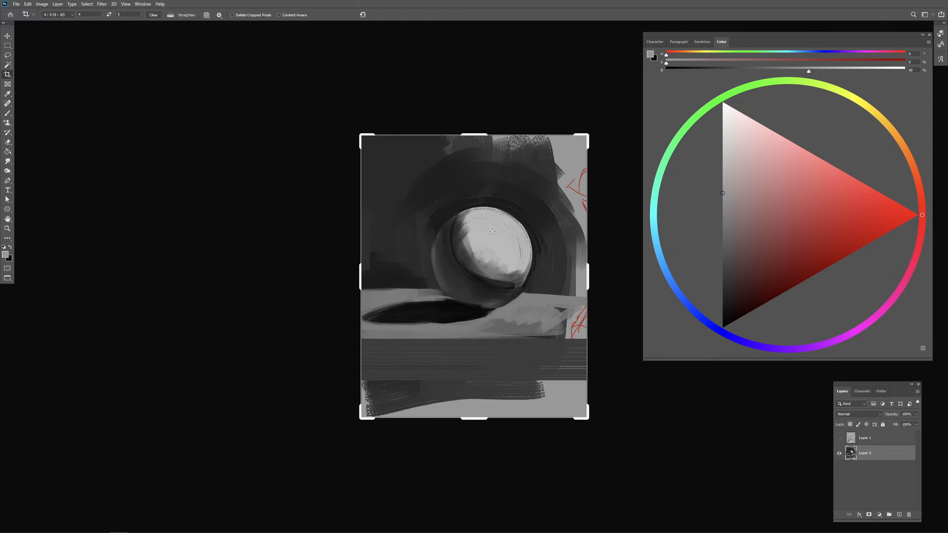
pyautogui.press('b')
pyautogui.keyDown('alt'); pyautogui.click(493, 242); pyautogui.keyUp('alt')
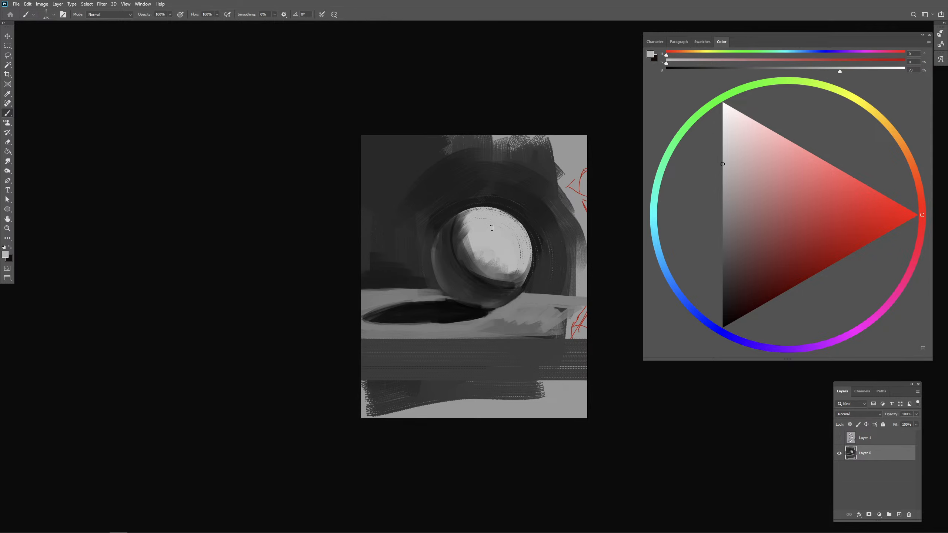
pyautogui.moveTo(492, 228)
pyautogui.mouseDown()
pyautogui.moveTo(483, 241)
pyautogui.moveTo(486, 216)
pyautogui.moveTo(499, 245)
pyautogui.moveTo(484, 250)
pyautogui.mouseUp()
pyautogui.moveTo(488, 206)
pyautogui.mouseDown()
pyautogui.moveTo(528, 236)
pyautogui.moveTo(490, 261)
pyautogui.moveTo(517, 280)
pyautogui.moveTo(504, 274)
pyautogui.moveTo(520, 272)
pyautogui.mouseUp()
pyautogui.moveTo(459, 227)
pyautogui.mouseDown()
pyautogui.moveTo(468, 259)
pyautogui.moveTo(467, 241)
pyautogui.moveTo(453, 235)
pyautogui.mouseUp()
# Step: Soften the light-to-shadow transition on the ball's upper left with sampled mid and dark greys
pyautogui.keyDown('alt'); pyautogui.click(457, 233); pyautogui.keyUp('alt')
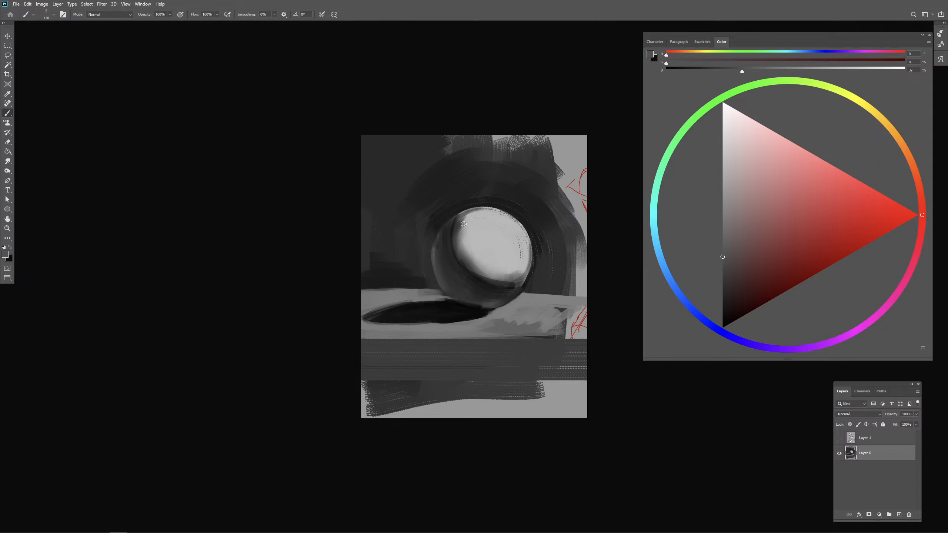
pyautogui.moveTo(456, 224)
pyautogui.mouseDown()
pyautogui.moveTo(479, 224)
pyautogui.moveTo(447, 224)
pyautogui.mouseUp()
pyautogui.keyDown('alt'); pyautogui.click(454, 238); pyautogui.keyUp('alt')
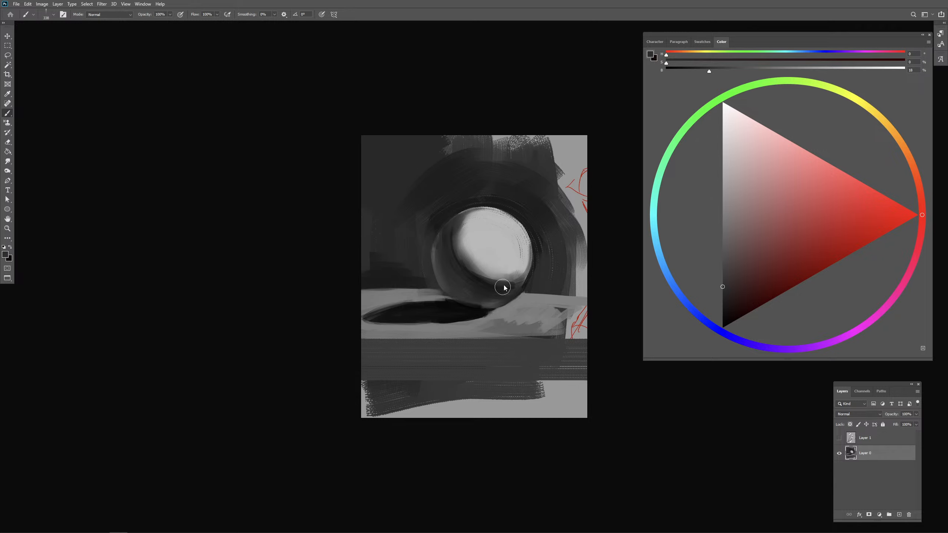
pyautogui.keyDown('alt'); pyautogui.click(452, 241); pyautogui.keyUp('alt')
pyautogui.keyDown('alt'); pyautogui.click(457, 320); pyautogui.keyUp('alt')
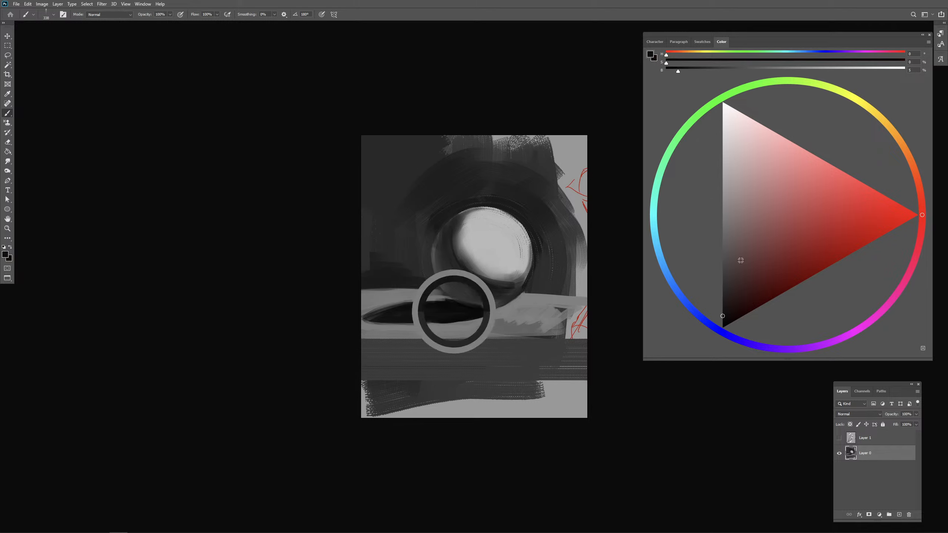
# Step: Darken the core shadow along the ball's left terminator with near-black sampled from the cast shadow
pyautogui.moveTo(466, 222)
pyautogui.mouseDown()
pyautogui.moveTo(458, 232)
pyautogui.moveTo(468, 211)
pyautogui.moveTo(461, 228)
pyautogui.mouseUp()
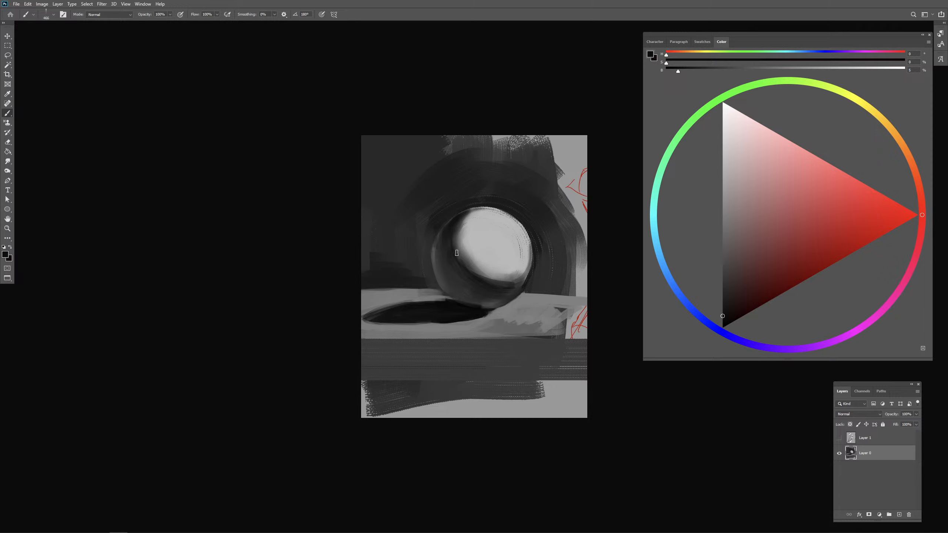
pyautogui.moveTo(457, 253); pyautogui.dragTo(457, 247)
pyautogui.keyDown('alt'); pyautogui.rightClick(494, 257); pyautogui.keyUp('alt')
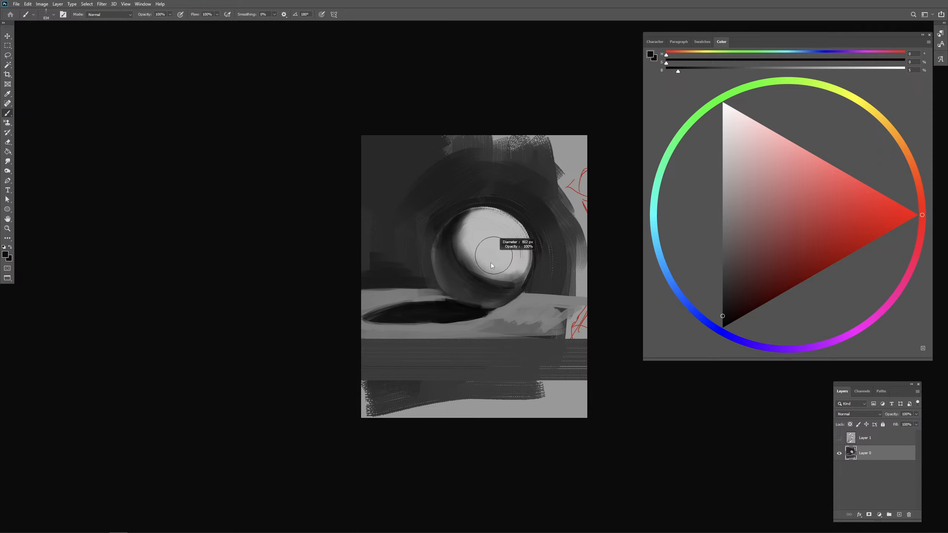
pyautogui.keyDown('alt'); pyautogui.click(459, 234); pyautogui.keyUp('alt')
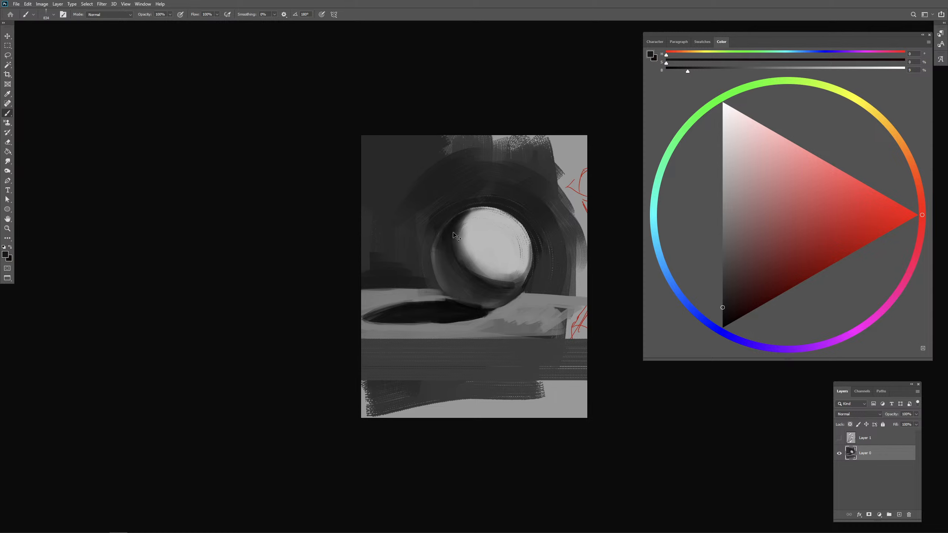
pyautogui.keyDown('alt'); pyautogui.click(454, 233); pyautogui.keyUp('alt')
# Step: Cover the light background and red sketch lines to the ball's right with broad strokes of sampled very dark grey
pyautogui.hotkey('ctrl', '-')
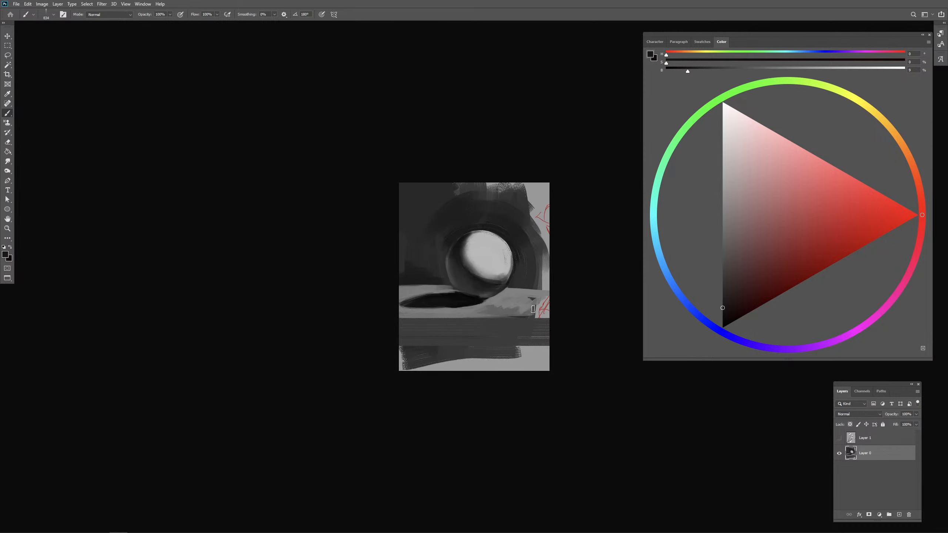
pyautogui.hotkey('ctrl', '+')
pyautogui.hotkey('ctrl', '+')
pyautogui.moveTo(516, 242); pyautogui.dragTo(434, 227)
pyautogui.keyDown('alt'); pyautogui.click(390, 156); pyautogui.keyUp('alt')
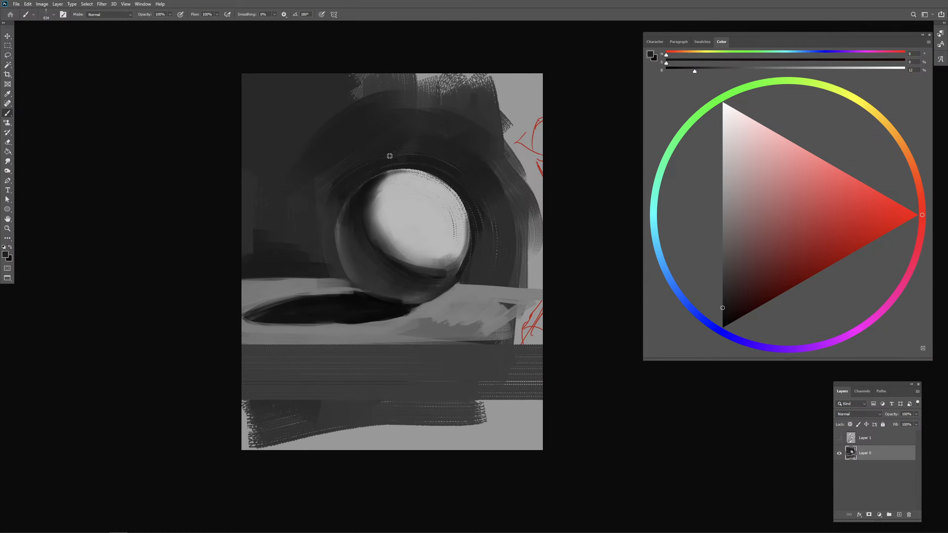
pyautogui.keyDown('alt'); pyautogui.click(389, 156); pyautogui.keyUp('alt')
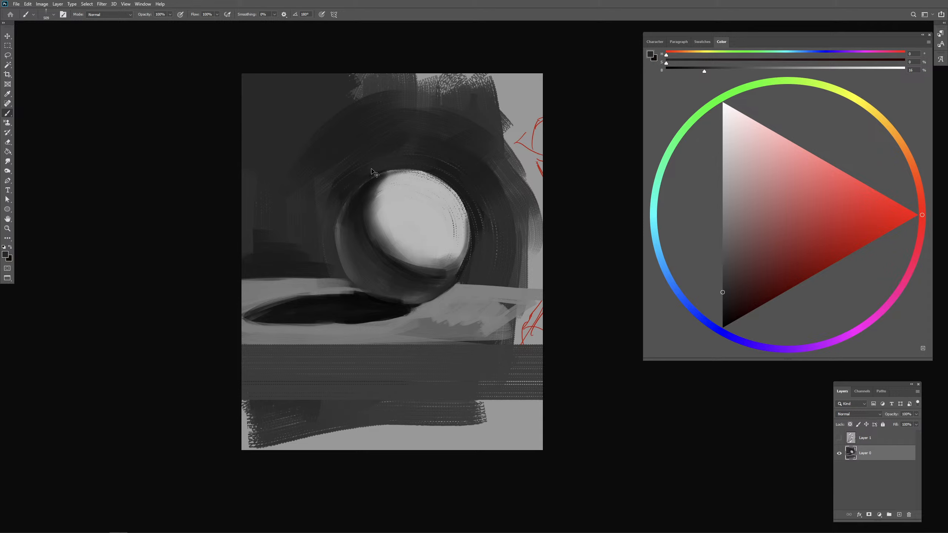
pyautogui.keyDown('alt'); pyautogui.click(365, 166); pyautogui.keyUp('alt')
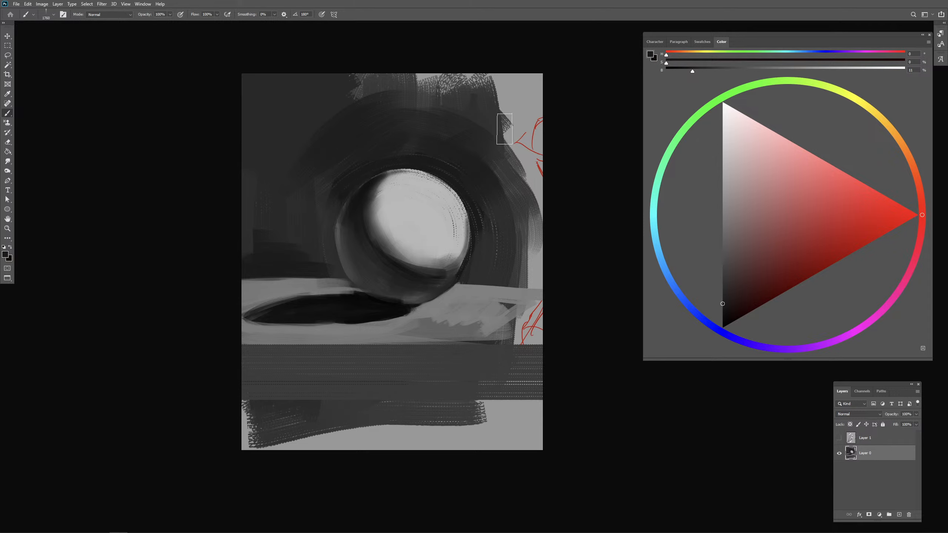
pyautogui.moveTo(463, 124)
pyautogui.mouseDown()
pyautogui.moveTo(511, 160)
pyautogui.moveTo(531, 221)
pyautogui.mouseUp()
pyautogui.moveTo(523, 256)
pyautogui.mouseDown()
pyautogui.moveTo(502, 256)
pyautogui.moveTo(569, 280)
pyautogui.mouseUp()
# Step: Repaint the ground's right side in sampled mid grey over the red lines and darken the band below it
pyautogui.keyDown('alt'); pyautogui.click(489, 304); pyautogui.keyUp('alt')
pyautogui.moveTo(496, 313); pyautogui.dragTo(483, 315)
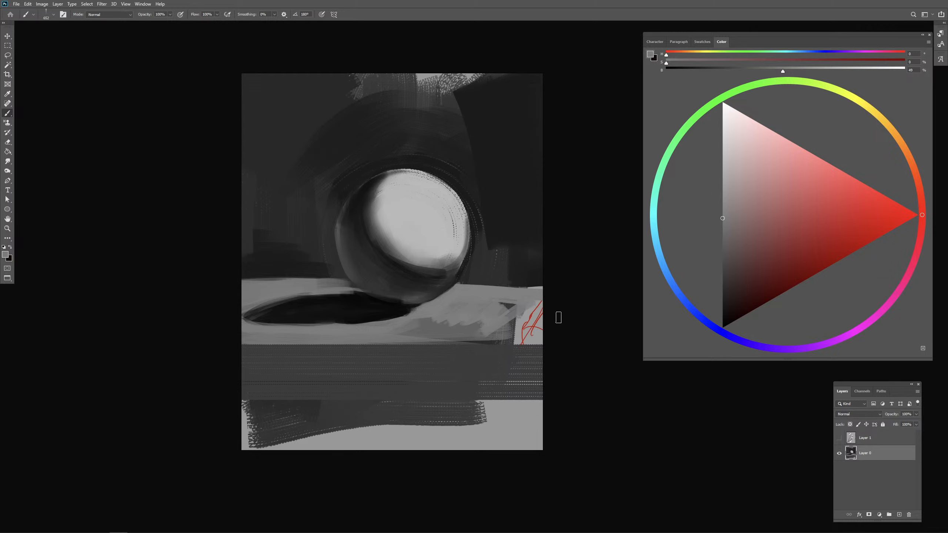
pyautogui.moveTo(559, 285)
pyautogui.mouseDown()
pyautogui.moveTo(565, 342)
pyautogui.moveTo(347, 359)
pyautogui.mouseUp()
pyautogui.keyDown('alt'); pyautogui.click(509, 235); pyautogui.keyUp('alt')
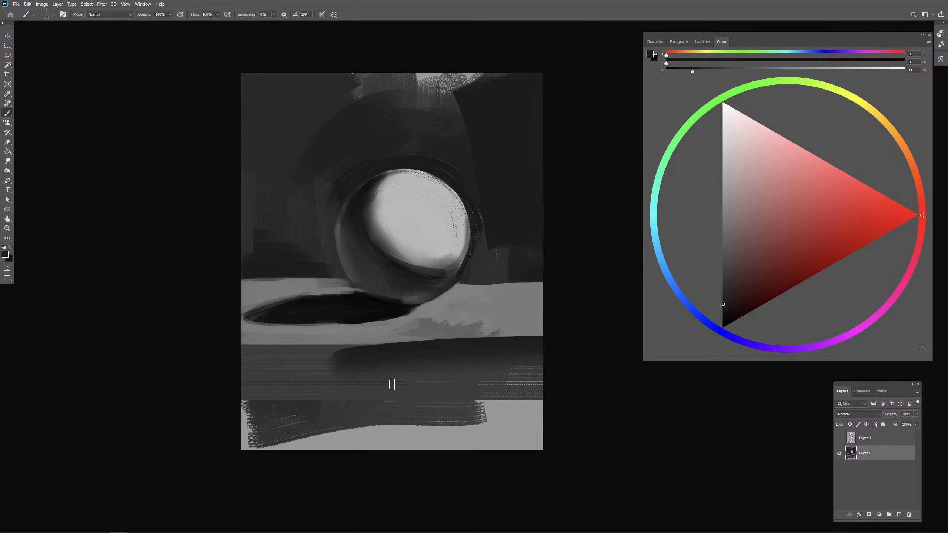
pyautogui.keyDown('alt'); pyautogui.click(489, 334); pyautogui.keyUp('alt')
pyautogui.moveTo(478, 283); pyautogui.dragTo(471, 282)
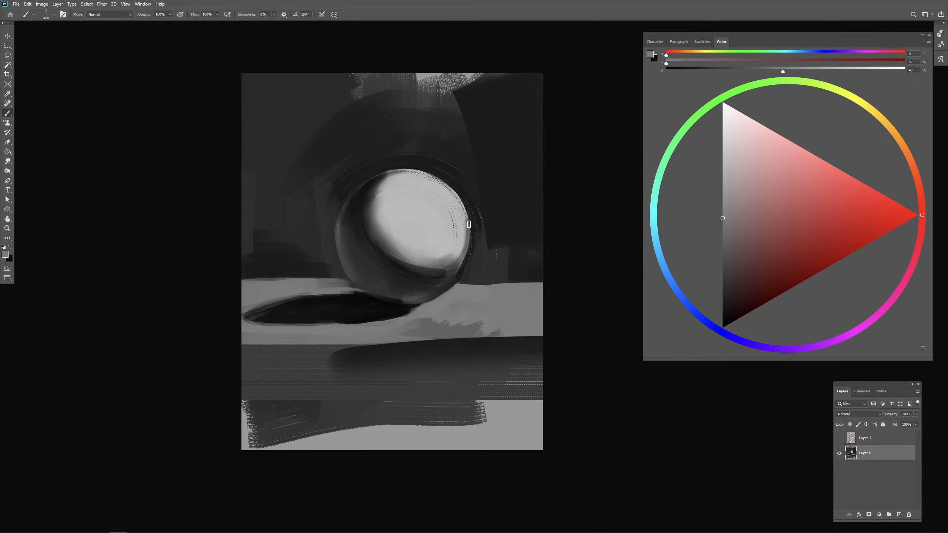
# Step: Tidy the background along the ball's right and upper outline with near-black sampled beside its edge
pyautogui.keyDown('alt'); pyautogui.click(474, 207); pyautogui.keyUp('alt')
pyautogui.moveTo(468, 208); pyautogui.dragTo(480, 208)
pyautogui.moveTo(465, 285); pyautogui.dragTo(410, 171)
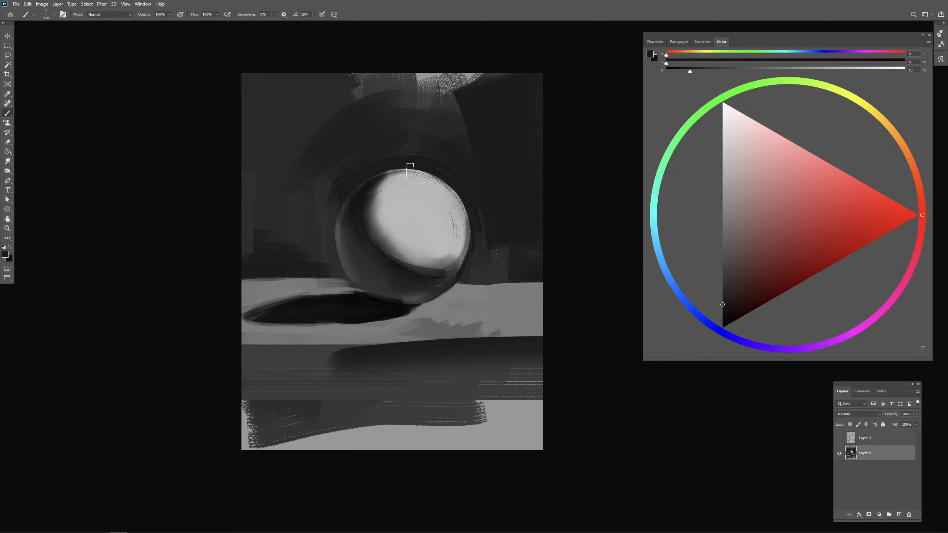
# Step: Deepen the shadow band under the ball's lit area with dark grey sampled from the surrounding shadow
pyautogui.keyDown('alt'); pyautogui.click(372, 234); pyautogui.keyUp('alt')
pyautogui.moveTo(372, 235); pyautogui.dragTo(378, 235)
pyautogui.keyDown('alt'); pyautogui.click(360, 221); pyautogui.keyUp('alt')
pyautogui.keyDown('alt'); pyautogui.click(374, 161); pyautogui.keyUp('alt')
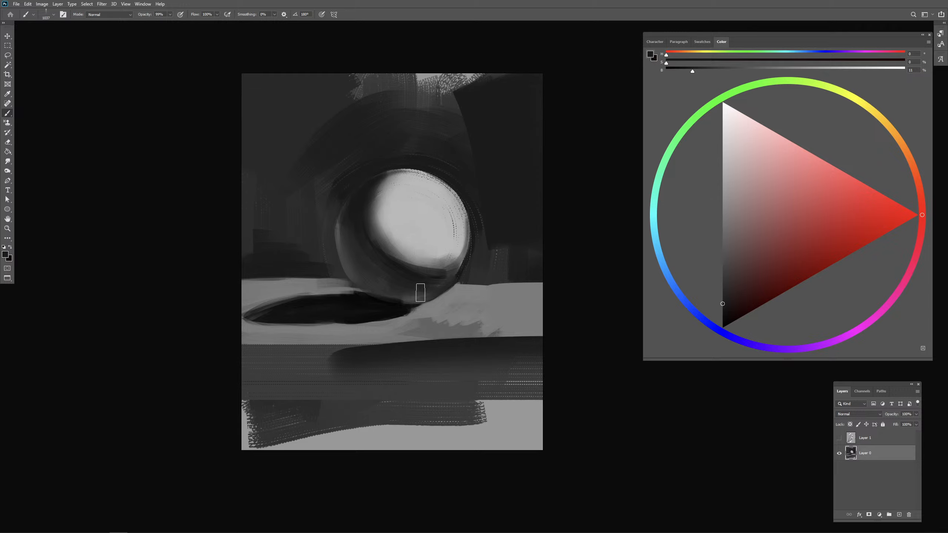
pyautogui.moveTo(421, 277); pyautogui.dragTo(463, 249)
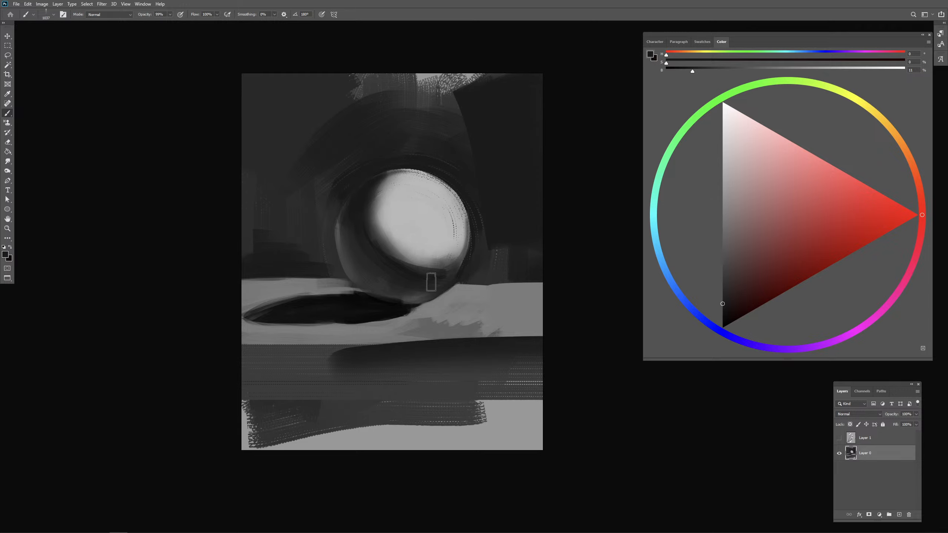
# Step: Paint a small highlight on the ball's upper right lit area with a smaller brush and a lighter grey
pyautogui.press('[')
pyautogui.press('[')
pyautogui.press('[')
pyautogui.press('[')
pyautogui.moveTo(430, 223); pyautogui.dragTo(424, 222)
pyautogui.keyDown('alt'); pyautogui.click(427, 214); pyautogui.keyUp('alt')
pyautogui.moveTo(729, 143); pyautogui.dragTo(688, 135)
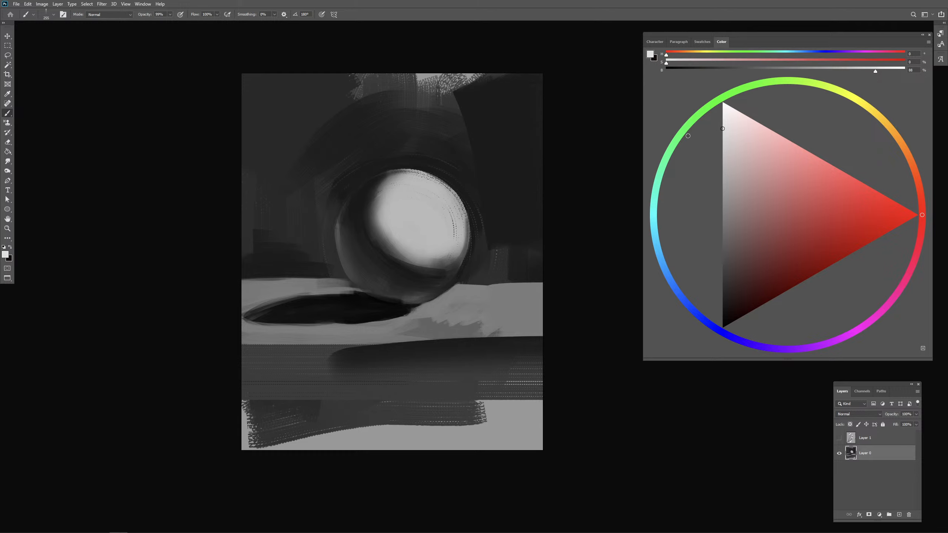
pyautogui.moveTo(430, 206); pyautogui.dragTo(438, 206)
pyautogui.hotkey('ctrl', 'z')
pyautogui.moveTo(428, 207)
pyautogui.mouseDown()
pyautogui.moveTo(430, 195)
pyautogui.moveTo(429, 212)
pyautogui.moveTo(410, 209)
pyautogui.moveTo(439, 228)
pyautogui.mouseUp()
# Step: Blend the highlight into the surrounding lit area with light greys sampled from the ball
pyautogui.keyDown('alt'); pyautogui.click(437, 226); pyautogui.keyUp('alt')
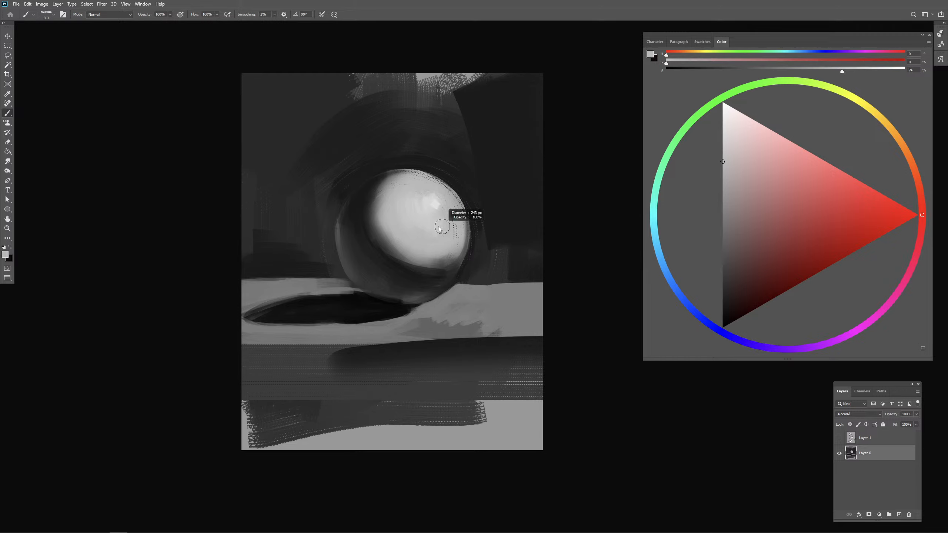
pyautogui.keyDown('alt'); pyautogui.click(433, 215); pyautogui.keyUp('alt')
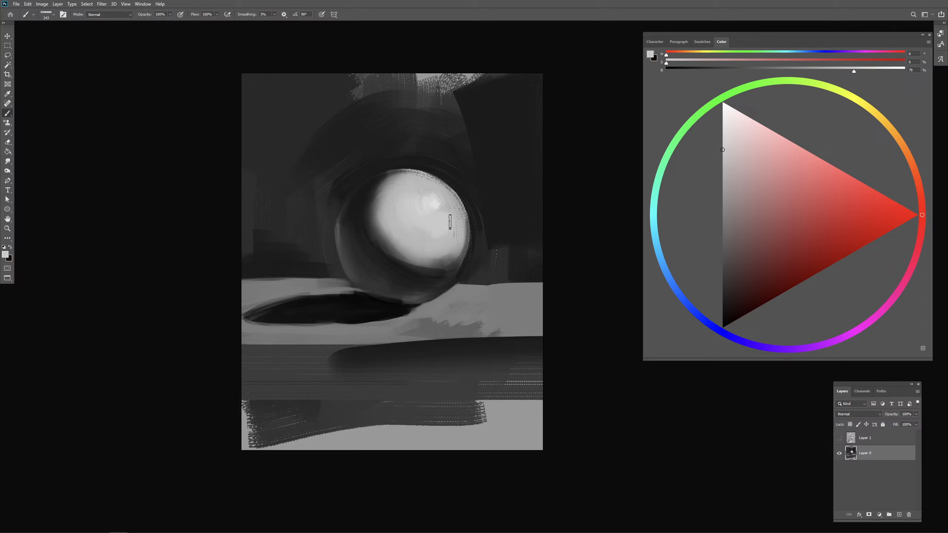
pyautogui.keyDown('alt'); pyautogui.click(437, 207); pyautogui.keyUp('alt')
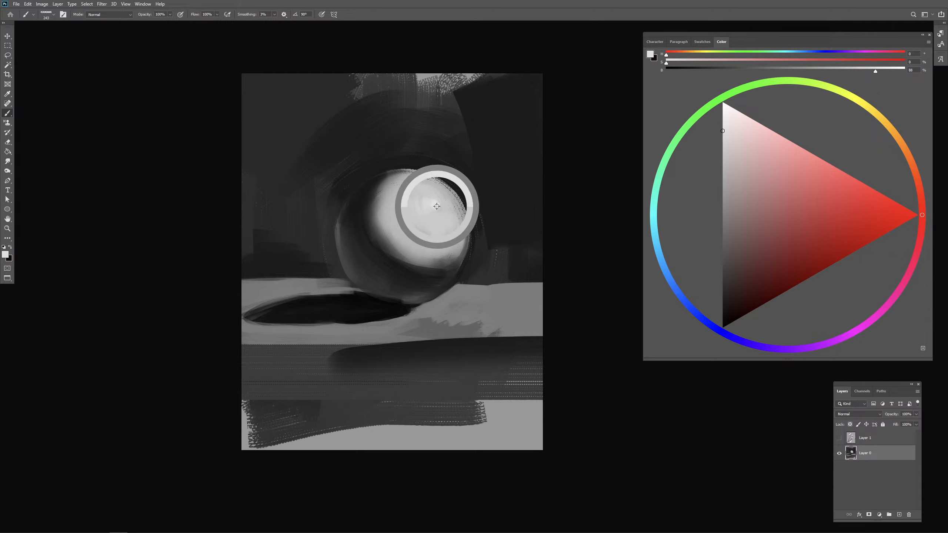
pyautogui.moveTo(436, 206); pyautogui.dragTo(439, 209)
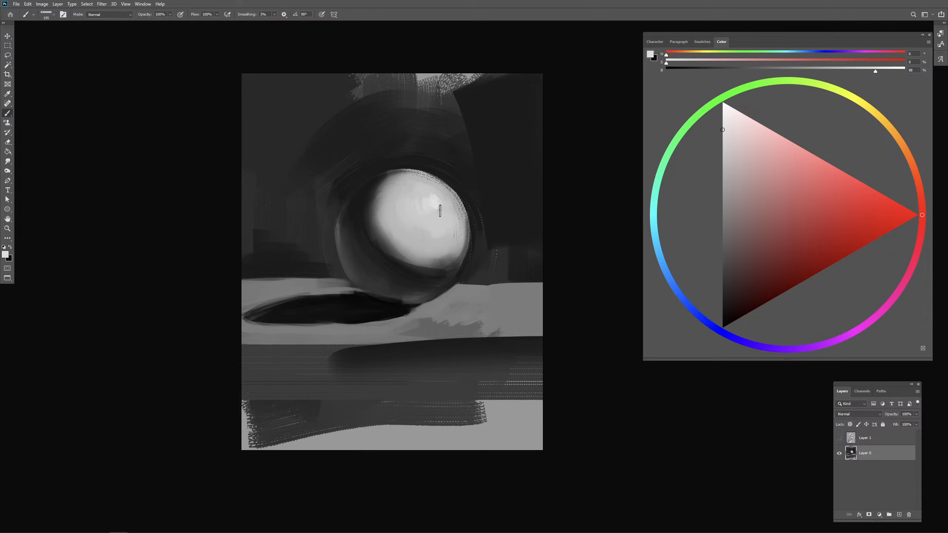
# Step: Widen and soften the ball's terminator from upper left to lower right with sampled near-black
pyautogui.keyDown('alt'); pyautogui.click(367, 206); pyautogui.keyUp('alt')
pyautogui.moveTo(377, 209); pyautogui.dragTo(385, 187)
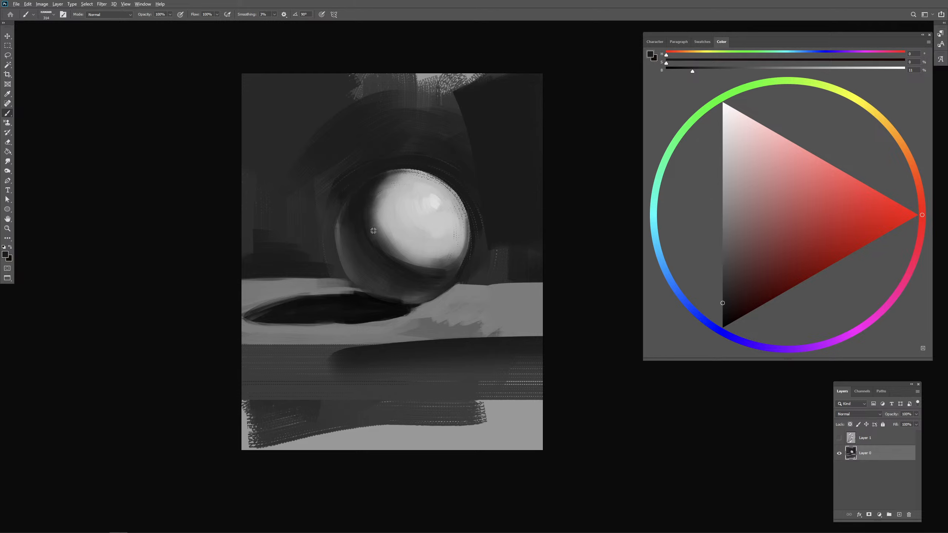
pyautogui.moveTo(373, 231)
pyautogui.mouseDown()
pyautogui.moveTo(386, 228)
pyautogui.moveTo(409, 268)
pyautogui.mouseUp()
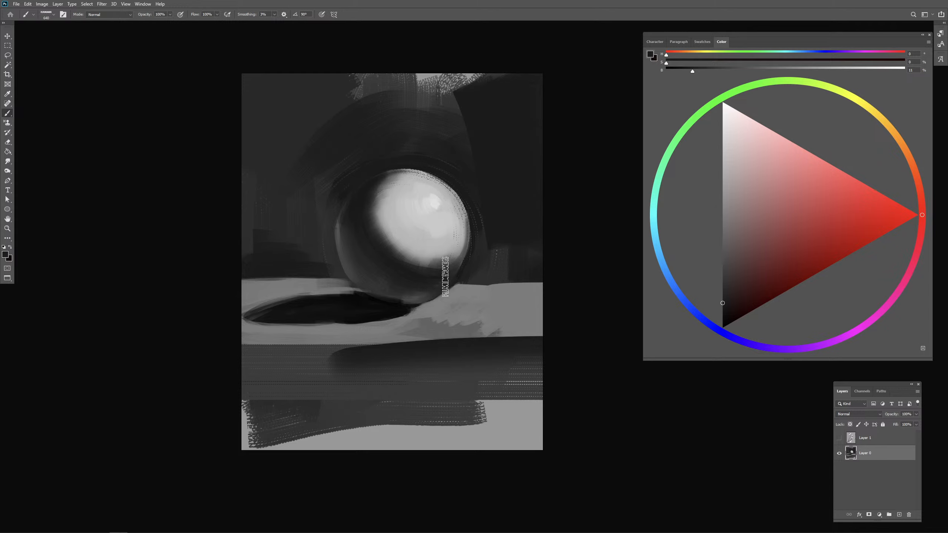
pyautogui.moveTo(380, 237)
pyautogui.mouseDown()
pyautogui.moveTo(362, 219)
pyautogui.moveTo(385, 211)
pyautogui.mouseUp()
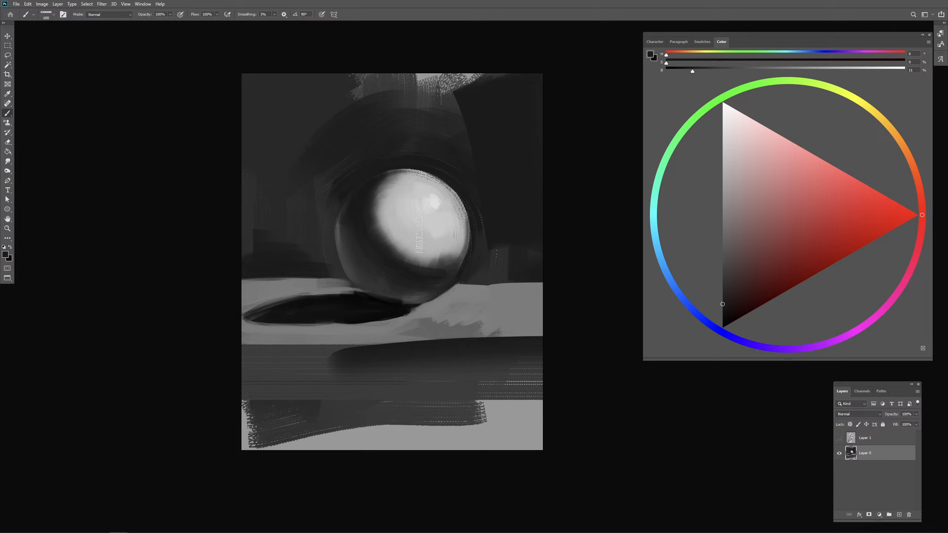
pyautogui.moveTo(418, 262)
pyautogui.mouseDown()
pyautogui.moveTo(451, 258)
pyautogui.moveTo(463, 247)
pyautogui.moveTo(452, 249)
pyautogui.mouseUp()
# Step: Accent the ball's highlight with sampled near-white, then set the brush to full opacity and enlarge it
pyautogui.keyDown('alt'); pyautogui.click(444, 207); pyautogui.keyUp('alt')
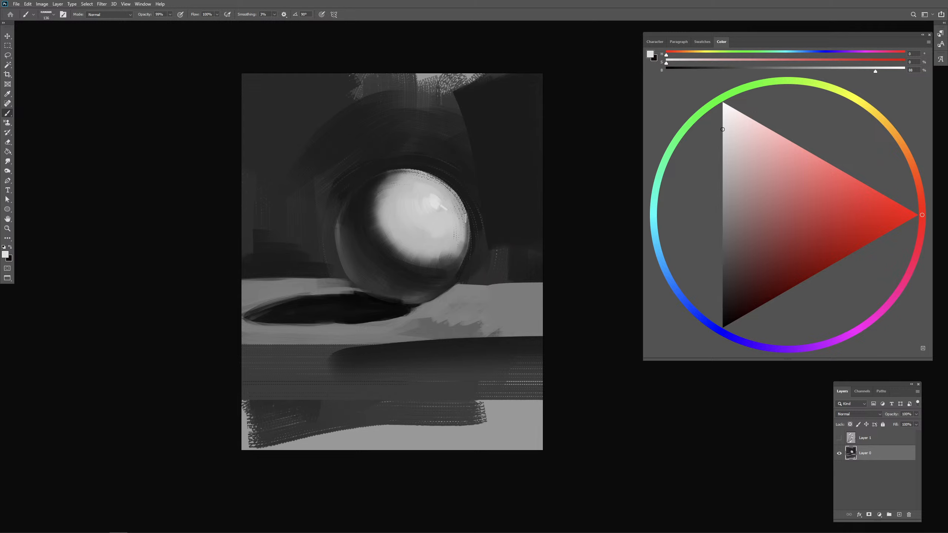
pyautogui.press('0')
pyautogui.press(']')
pyautogui.press('[')
pyautogui.press(']')
pyautogui.press(']')
pyautogui.press(']')
pyautogui.press(']')
pyautogui.press(']')
pyautogui.press(']')
# Step: Refine the ball's lower edge above the cast shadow with a small brush and sampled greys
pyautogui.keyDown('alt'); pyautogui.click(418, 269); pyautogui.keyUp('alt')
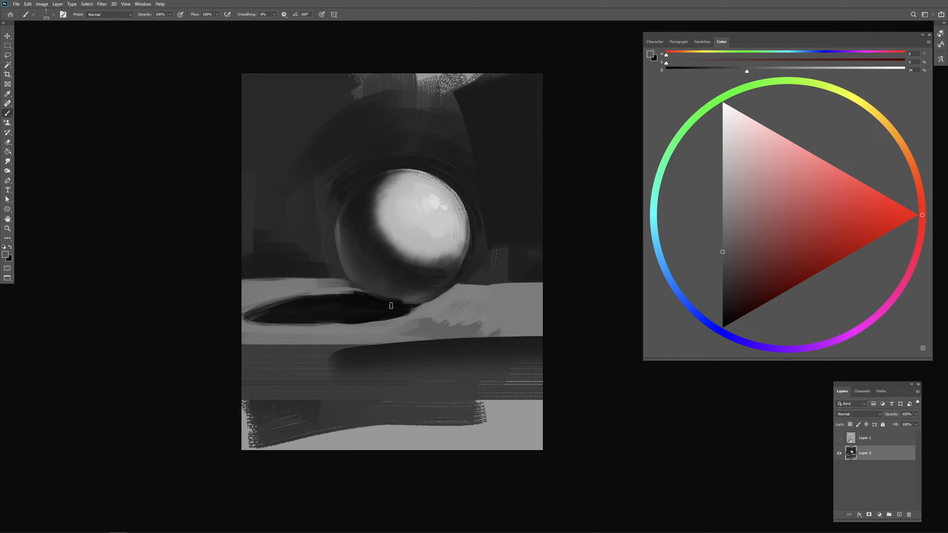
pyautogui.press('[')
pyautogui.press('[')
pyautogui.press('[')
pyautogui.press('[')
pyautogui.press('[')
pyautogui.press('[')
pyautogui.moveTo(470, 282); pyautogui.dragTo(426, 304)
pyautogui.hotkey('ctrl', 'z')
pyautogui.press(']')
pyautogui.press(']')
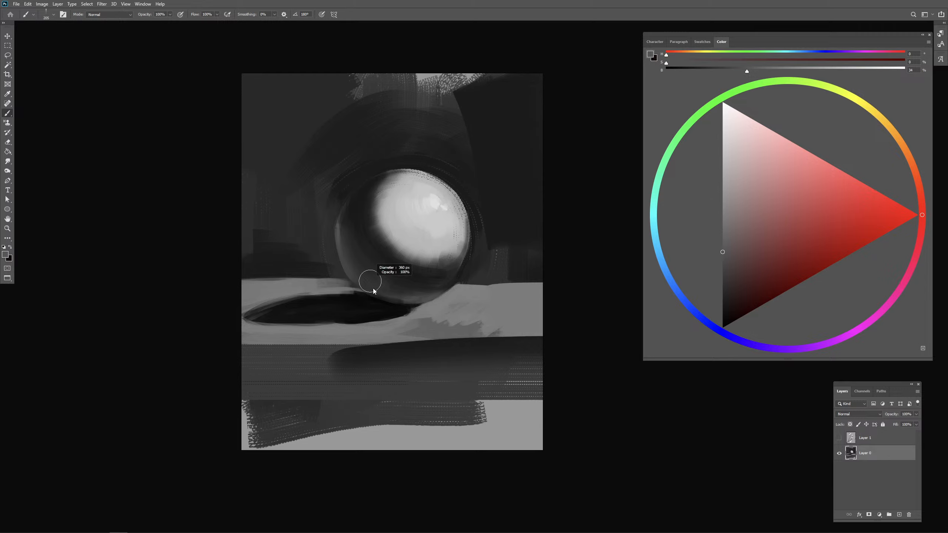
pyautogui.keyDown('alt'); pyautogui.click(349, 284); pyautogui.keyUp('alt')
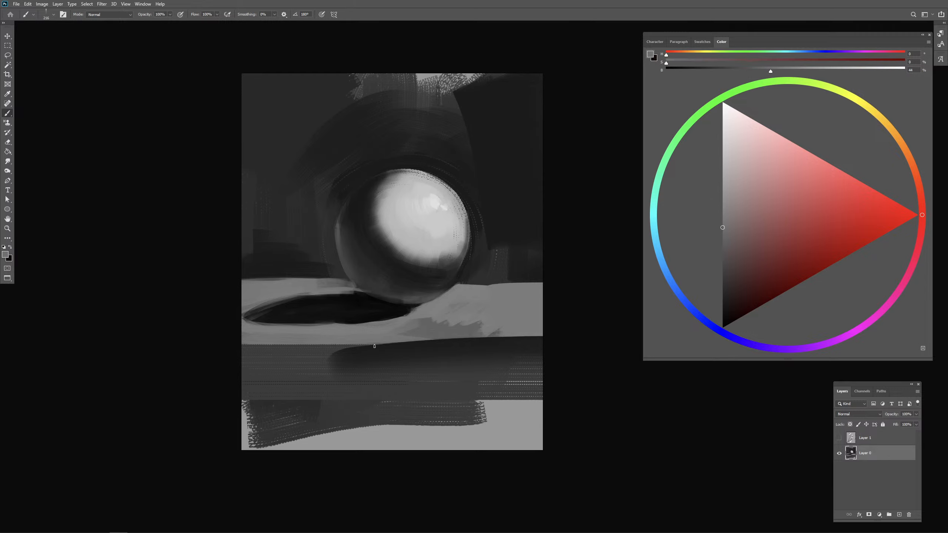
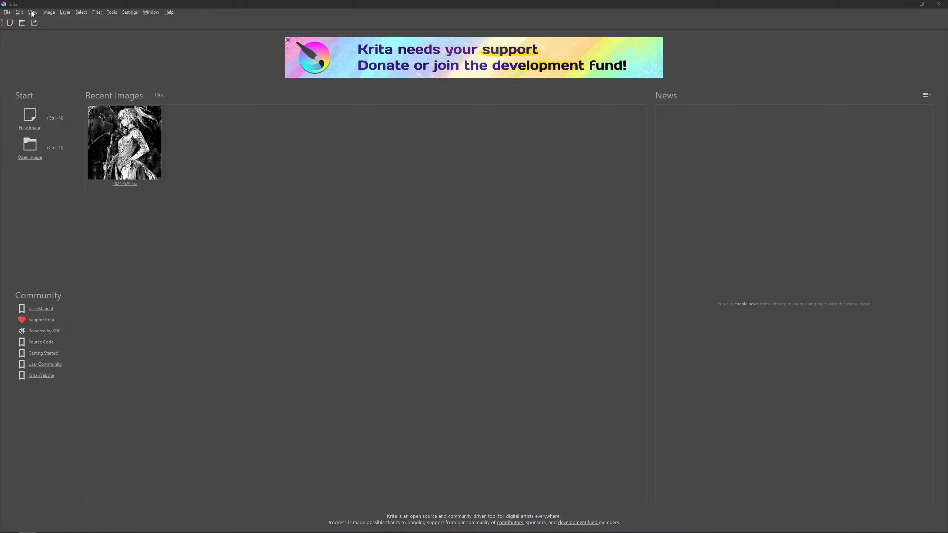
# Step: Switch to Krita and create a new blank 10,000 × 10,000 px document
pyautogui.click(7, 12)
pyautogui.click(9, 13)
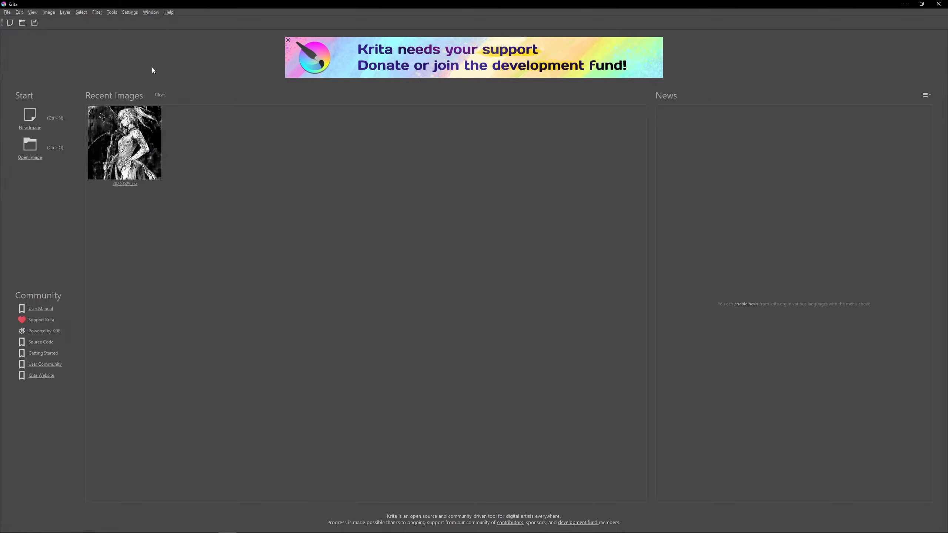
pyautogui.click(7, 12)
pyautogui.press('Escape')
pyautogui.hotkey('ctrl', 'n')
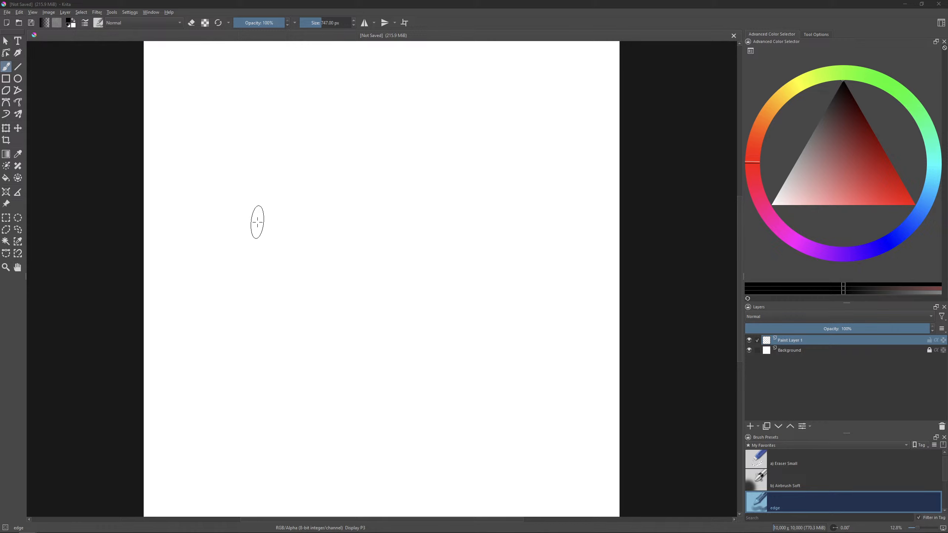
# Step: Choose the Bad Apple brush preset and adjust the canvas zoom to 13% through the pop-up palette
pyautogui.scroll(-10, 946, 504)
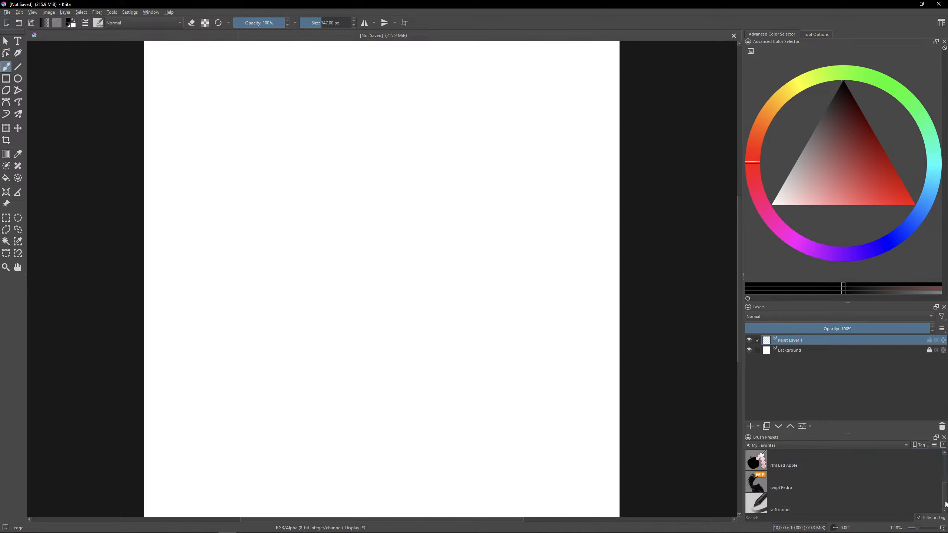
pyautogui.click(836, 467)
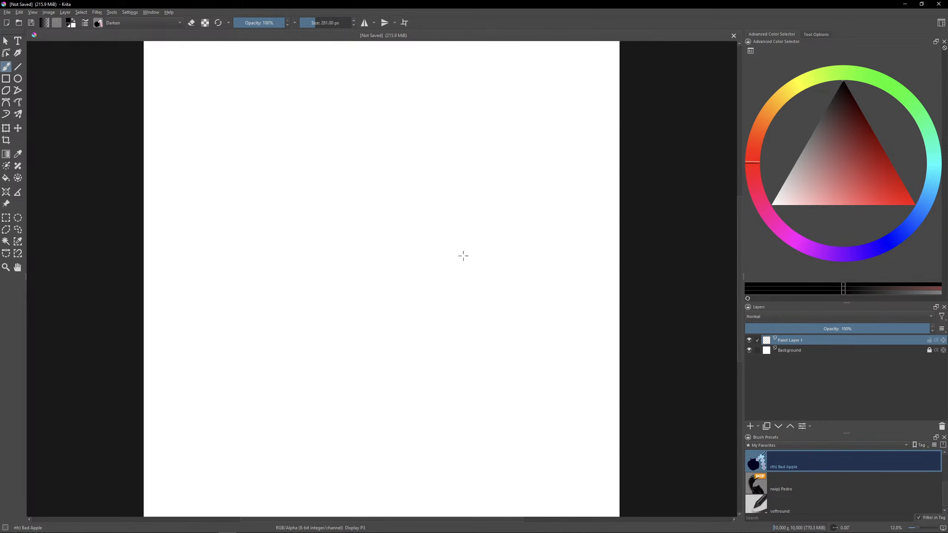
pyautogui.rightClick(474, 262)
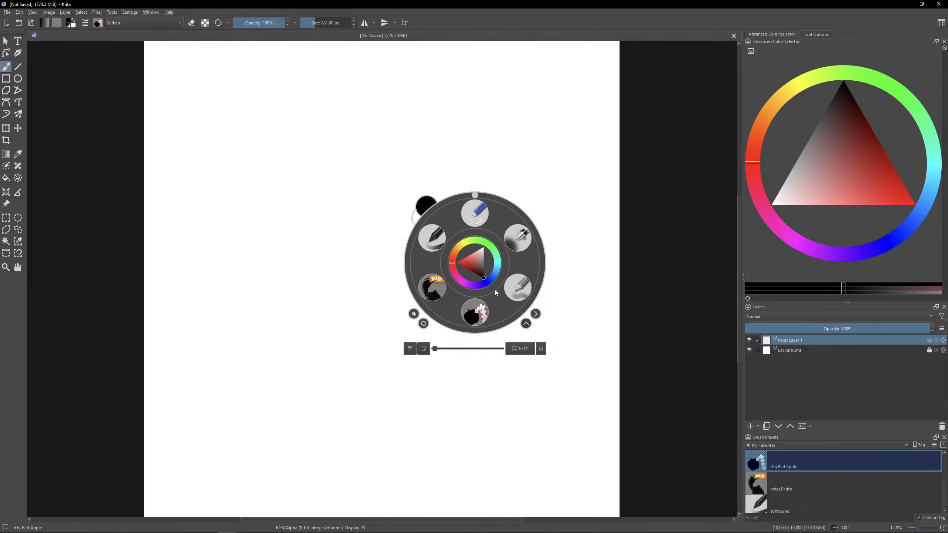
pyautogui.click(439, 349)
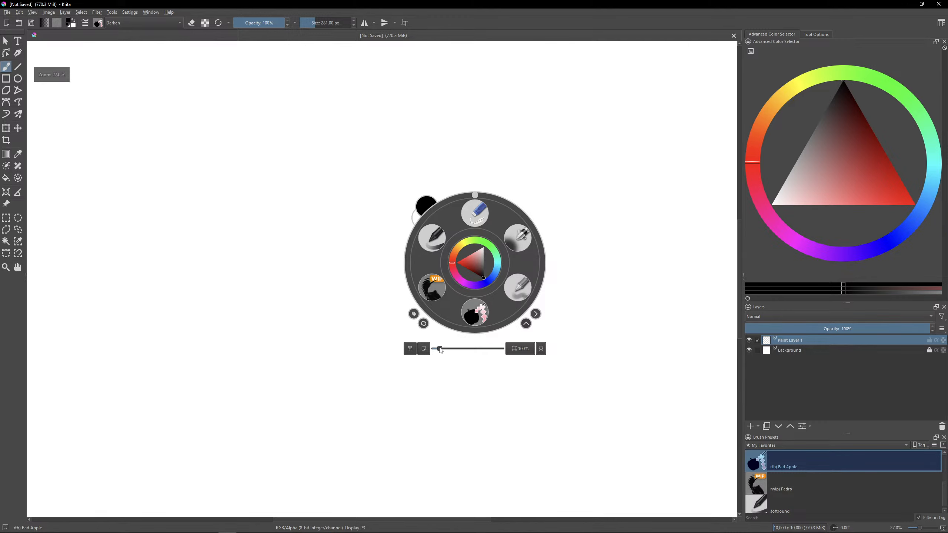
pyautogui.moveTo(438, 349); pyautogui.dragTo(433, 351)
pyautogui.click(621, 262)
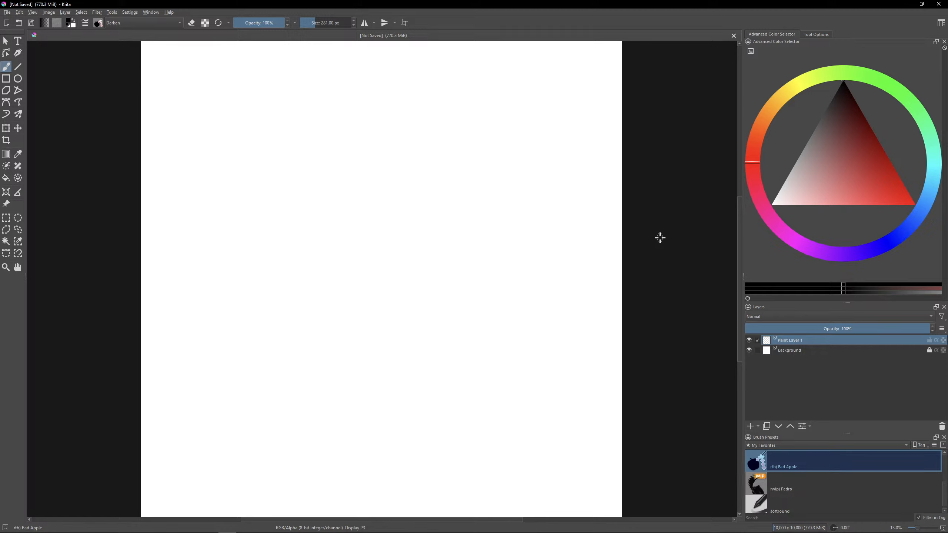
# Step: Enlarge the Bad Apple brush to 2400 px and stamp black figure silhouettes side by side on the upper canvas
pyautogui.press(']')
pyautogui.press(']')
pyautogui.press(']')
pyautogui.press(']')
pyautogui.press(']')
pyautogui.press(']')
pyautogui.press(']')
pyautogui.press(']')
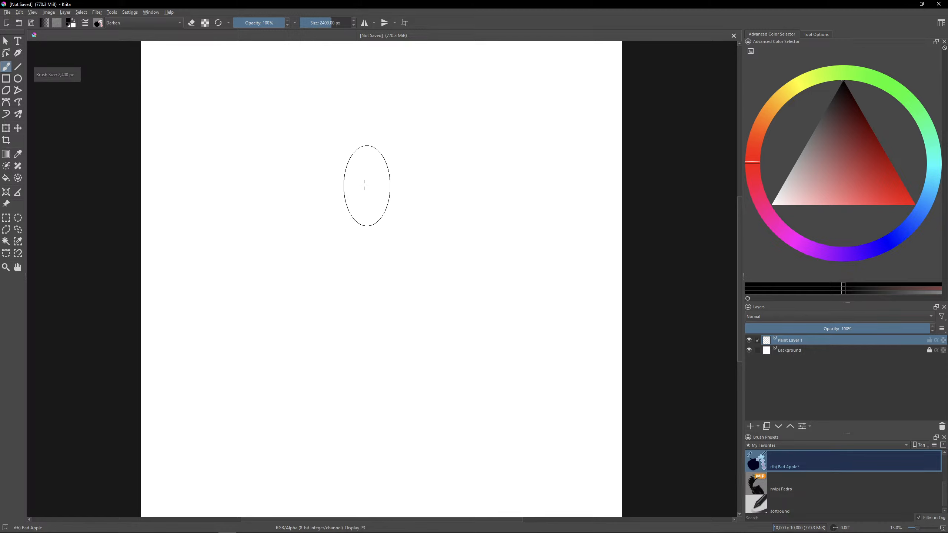
pyautogui.click(372, 191)
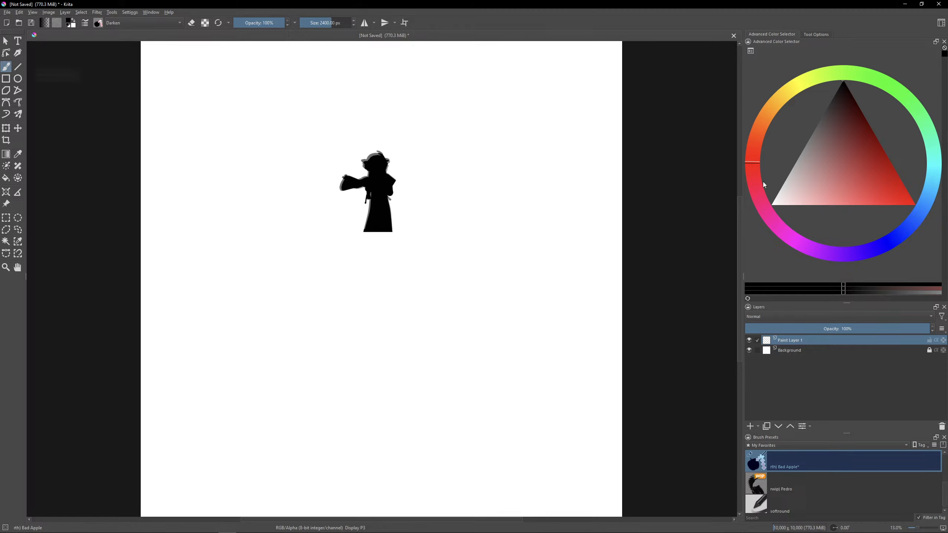
pyautogui.click(477, 189)
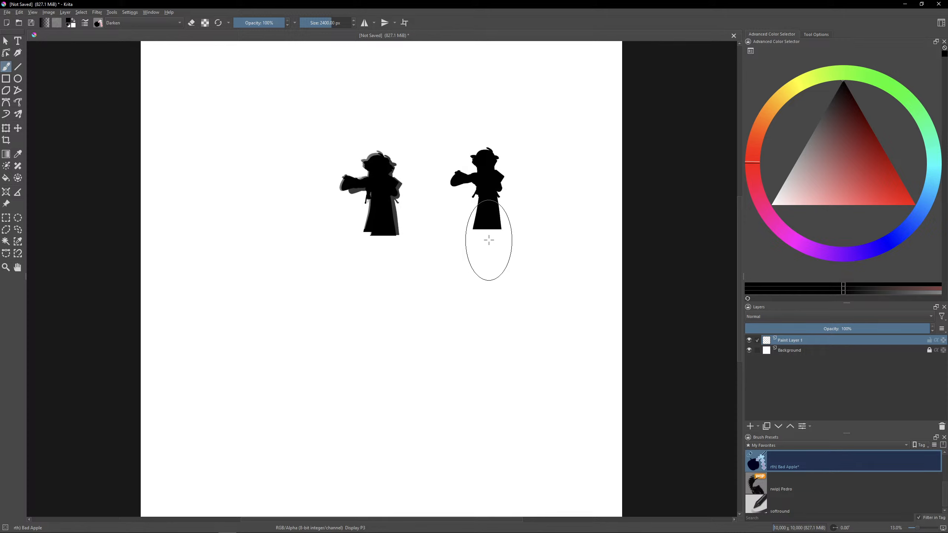
# Step: Shrink the Bad Apple brush to about 1,100 px and stamp two smaller silhouettes below the large ones
pyautogui.scroll(5, 489, 239)
pyautogui.press('[')
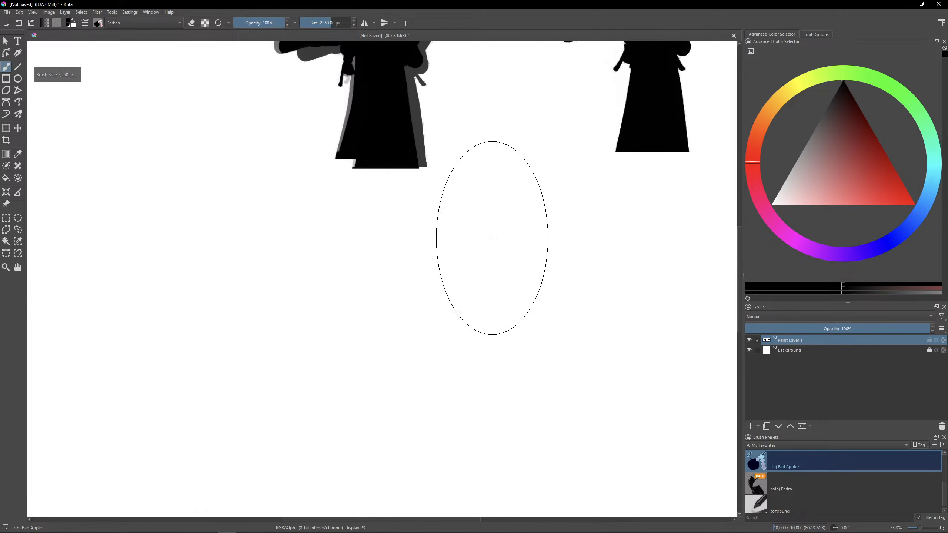
pyautogui.press('[')
pyautogui.press('[')
pyautogui.press('[')
pyautogui.press('[')
pyautogui.press('[')
pyautogui.press('[')
pyautogui.press('[')
pyautogui.press('[')
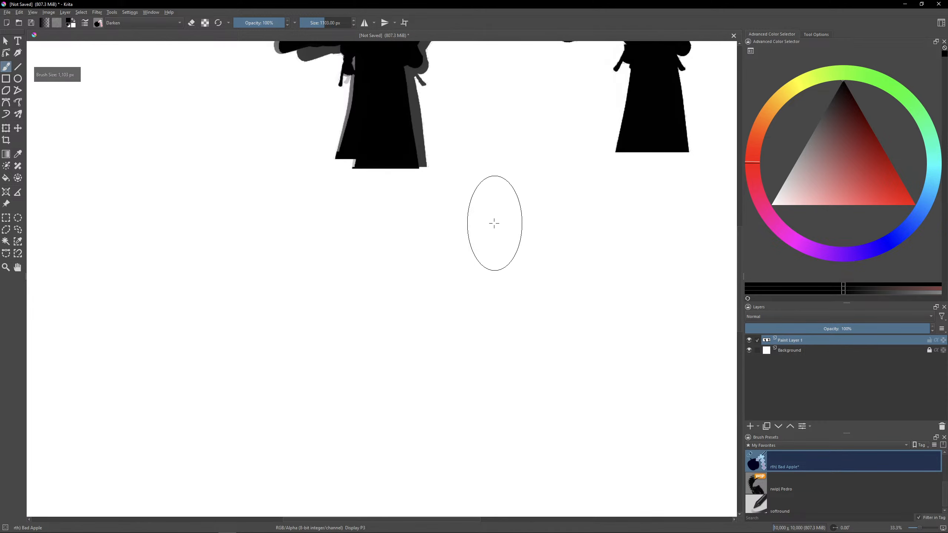
pyautogui.click(493, 224)
pyautogui.click(458, 252)
# Step: Reduce the Bad Apple brush further and paint overlapping animated silhouettes beside the smaller figures
pyautogui.press('[')
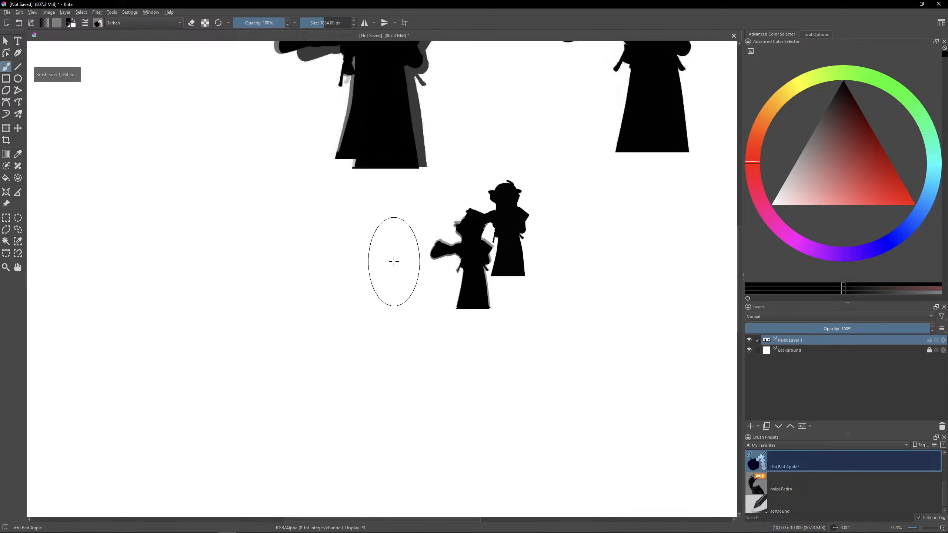
pyautogui.press('[')
pyautogui.click(375, 248)
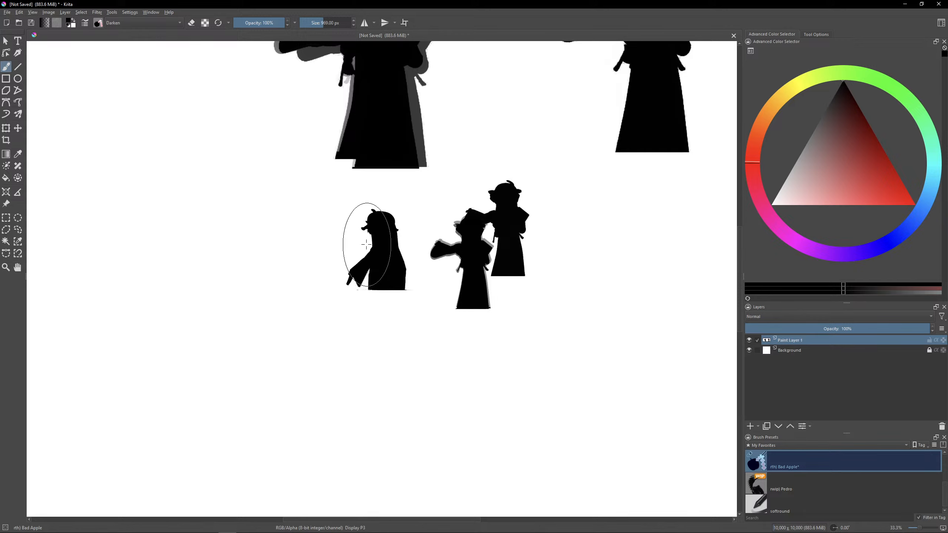
pyautogui.moveTo(366, 244); pyautogui.dragTo(390, 283)
pyautogui.moveTo(307, 222)
pyautogui.mouseDown()
pyautogui.moveTo(320, 258)
pyautogui.moveTo(269, 200)
pyautogui.moveTo(347, 223)
pyautogui.moveTo(288, 161)
pyautogui.moveTo(299, 174)
pyautogui.moveTo(268, 163)
pyautogui.moveTo(263, 181)
pyautogui.moveTo(253, 174)
pyautogui.moveTo(256, 181)
pyautogui.moveTo(239, 187)
pyautogui.moveTo(245, 236)
pyautogui.moveTo(284, 245)
pyautogui.moveTo(271, 263)
pyautogui.moveTo(285, 247)
pyautogui.moveTo(275, 274)
pyautogui.mouseUp()
# Step: Choose the Pedro brush preset, enlarge it to 474 px and paint a curling stroke up over the overlapping silhouettes
pyautogui.click(808, 487)
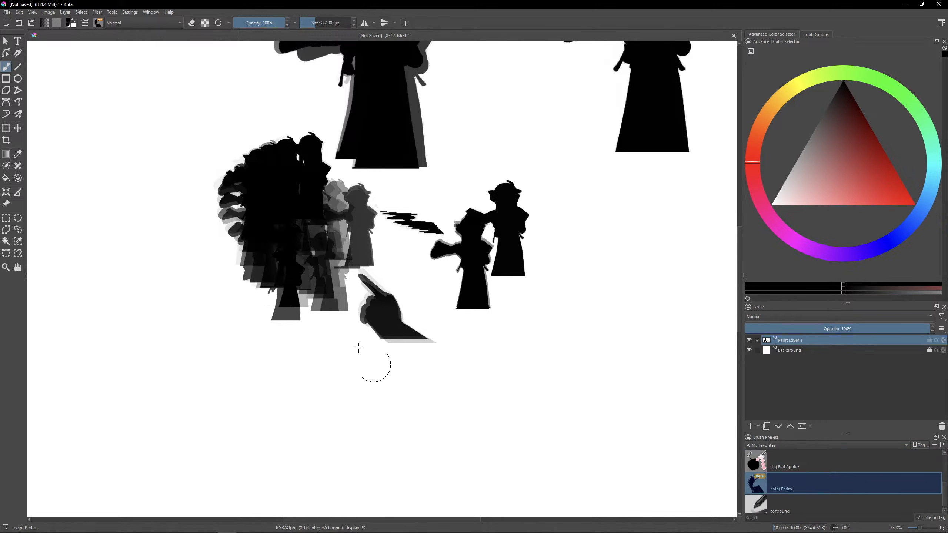
pyautogui.press(']')
pyautogui.press(']')
pyautogui.press(']')
pyautogui.press(']')
pyautogui.press(']')
pyautogui.press(']')
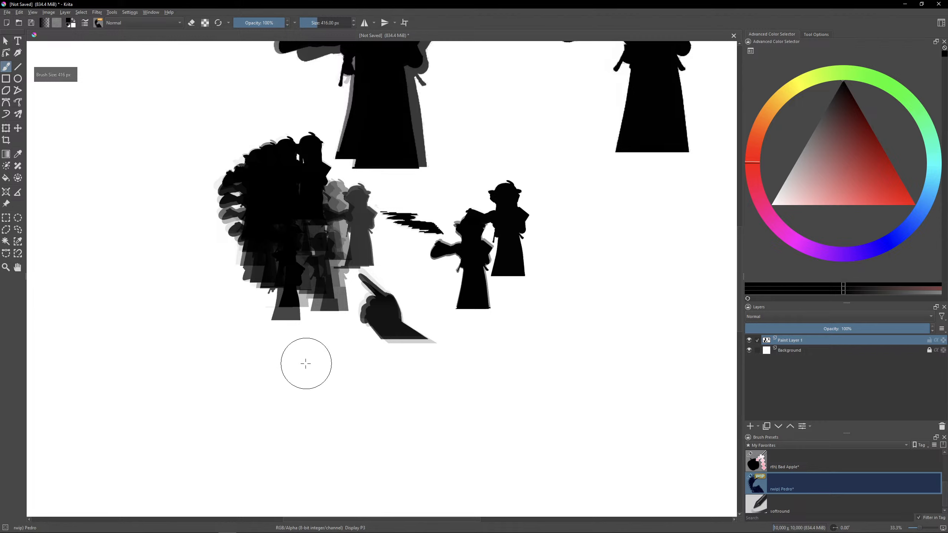
pyautogui.press(']')
pyautogui.moveTo(306, 364)
pyautogui.mouseDown()
pyautogui.moveTo(345, 390)
pyautogui.moveTo(368, 387)
pyautogui.moveTo(374, 375)
pyautogui.moveTo(365, 370)
pyautogui.moveTo(293, 361)
pyautogui.moveTo(315, 397)
pyautogui.moveTo(337, 402)
pyautogui.moveTo(368, 378)
pyautogui.moveTo(376, 338)
pyautogui.moveTo(298, 258)
pyautogui.moveTo(266, 201)
pyautogui.mouseUp()
pyautogui.moveTo(266, 201)
pyautogui.mouseDown()
pyautogui.moveTo(282, 186)
pyautogui.moveTo(279, 159)
pyautogui.moveTo(255, 183)
pyautogui.moveTo(314, 202)
pyautogui.moveTo(358, 248)
pyautogui.mouseUp()
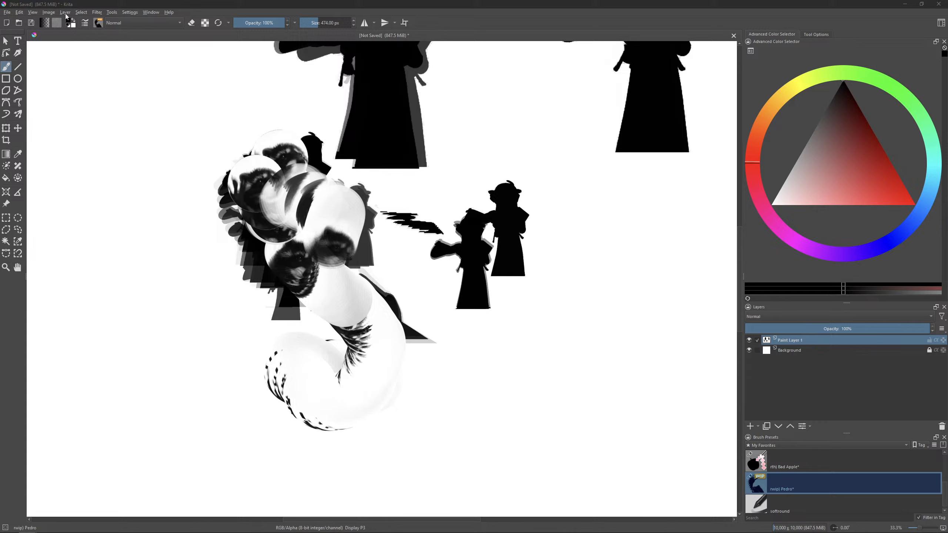
# Step: Close the untitled brush-test document without saving it, returning to the 20240529.kra painting
pyautogui.click(8, 14)
pyautogui.click(8, 14)
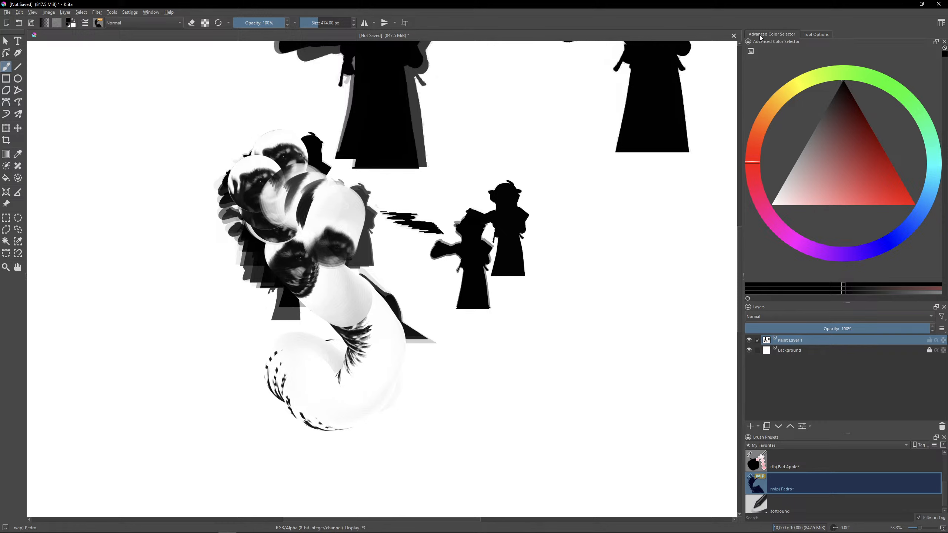
pyautogui.click(734, 36)
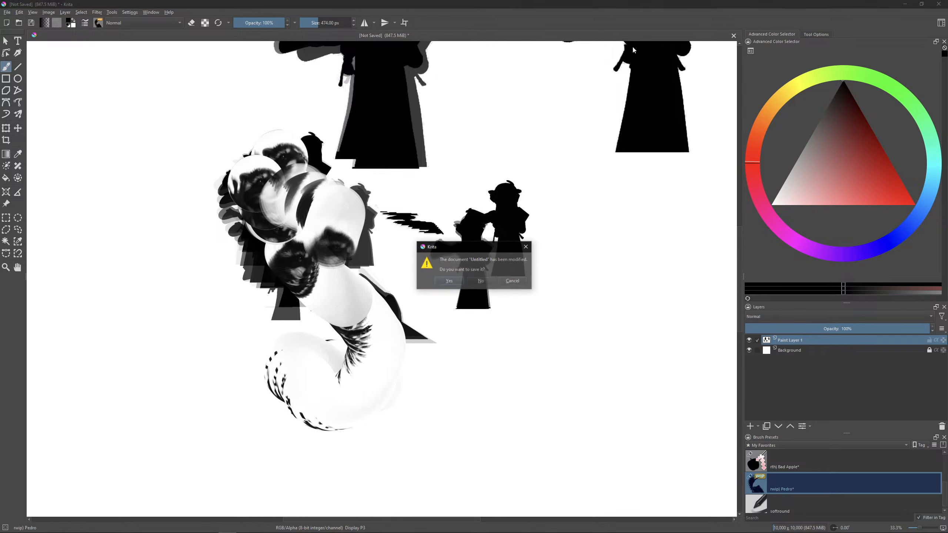
pyautogui.click(481, 281)
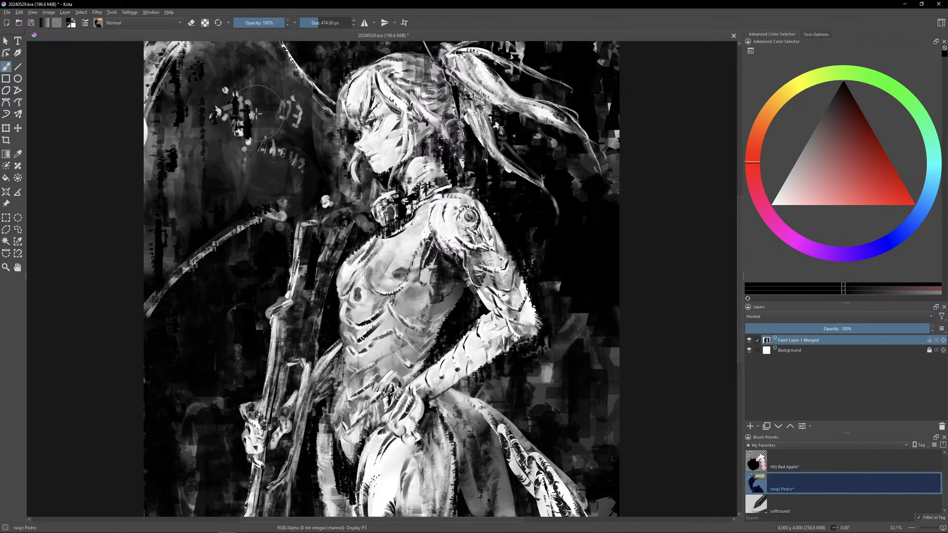
# Step: Examine the brush texture on the figure's torso, shoulder, neck and face at close range and from farther out
pyautogui.scroll(6, 431, 164)
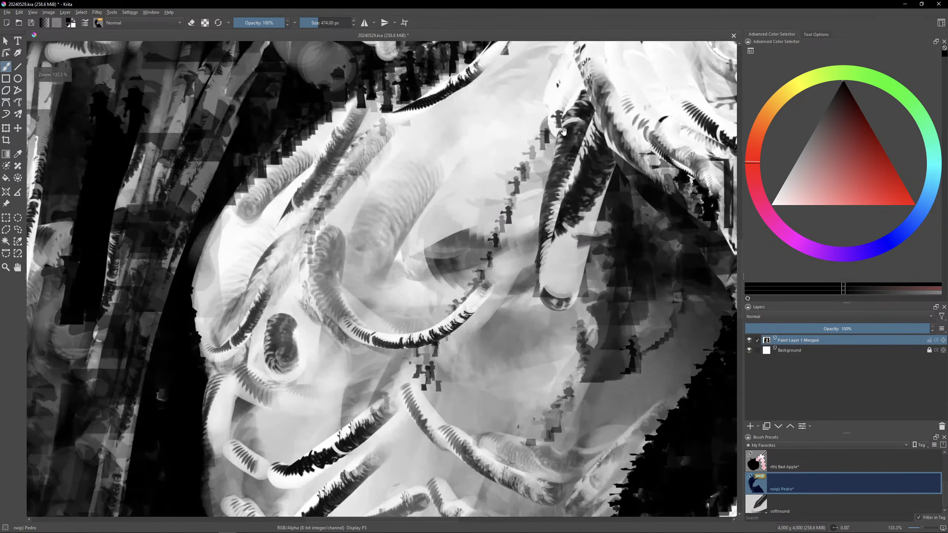
pyautogui.moveTo(564, 132); pyautogui.dragTo(381, 288)
pyautogui.moveTo(666, 153); pyautogui.dragTo(652, 350)
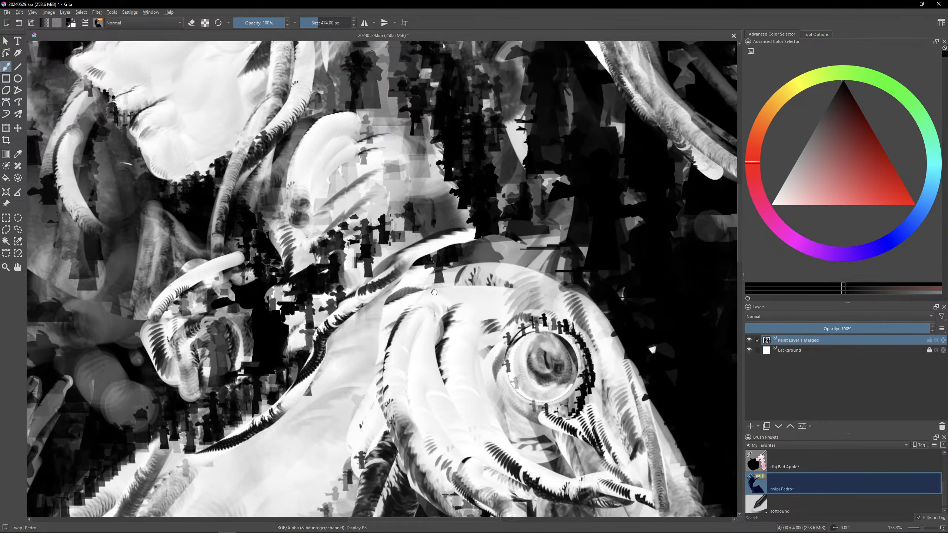
pyautogui.moveTo(352, 212); pyautogui.dragTo(471, 397)
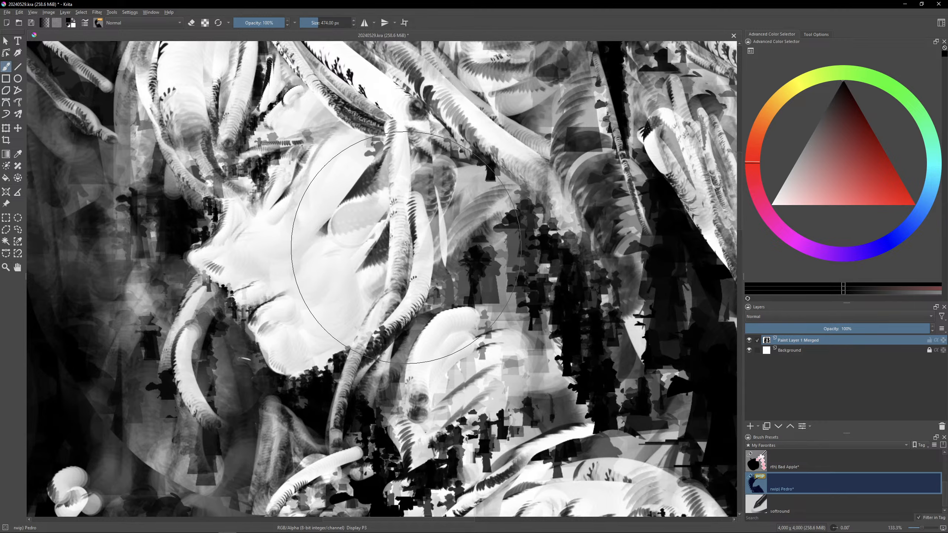
pyautogui.scroll(1, 405, 250)
pyautogui.scroll(-1, 405, 250)
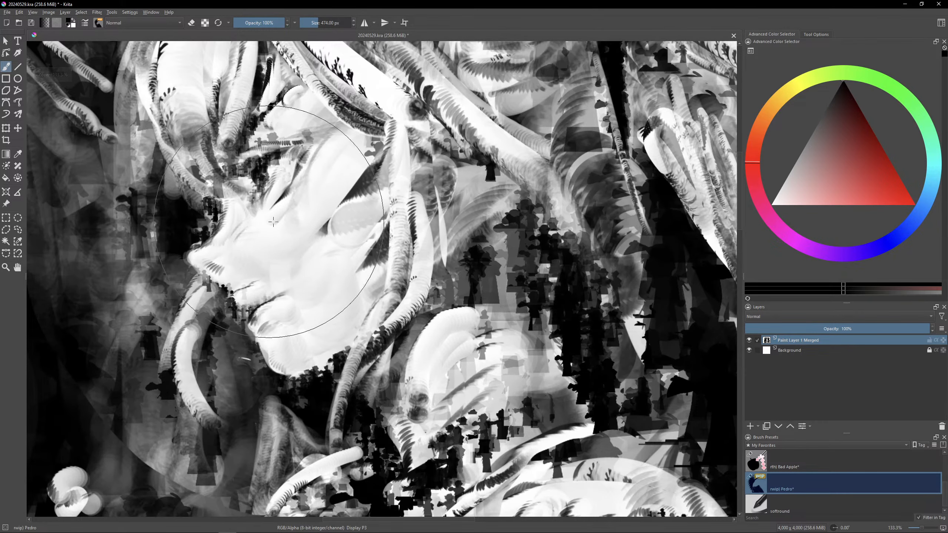
pyautogui.moveTo(347, 189); pyautogui.dragTo(450, 289)
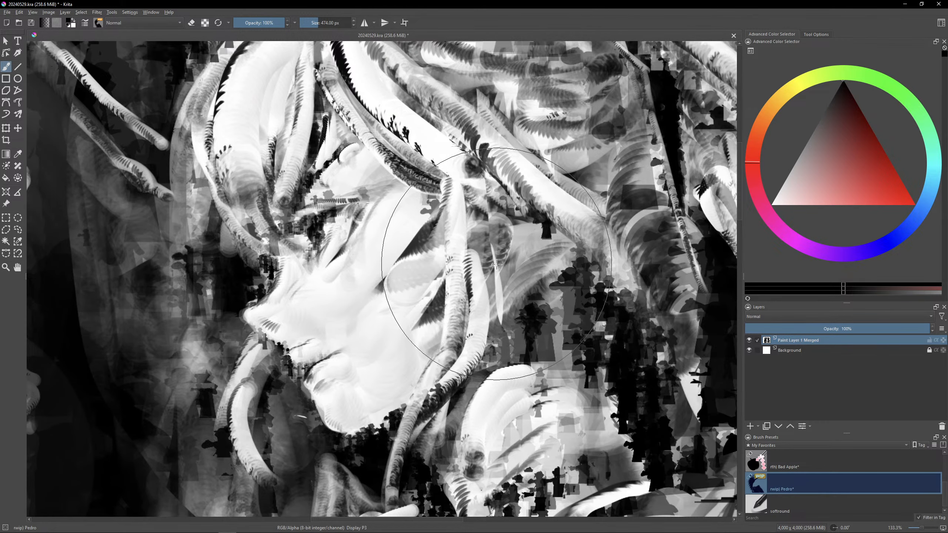
pyautogui.scroll(-2, 537, 274)
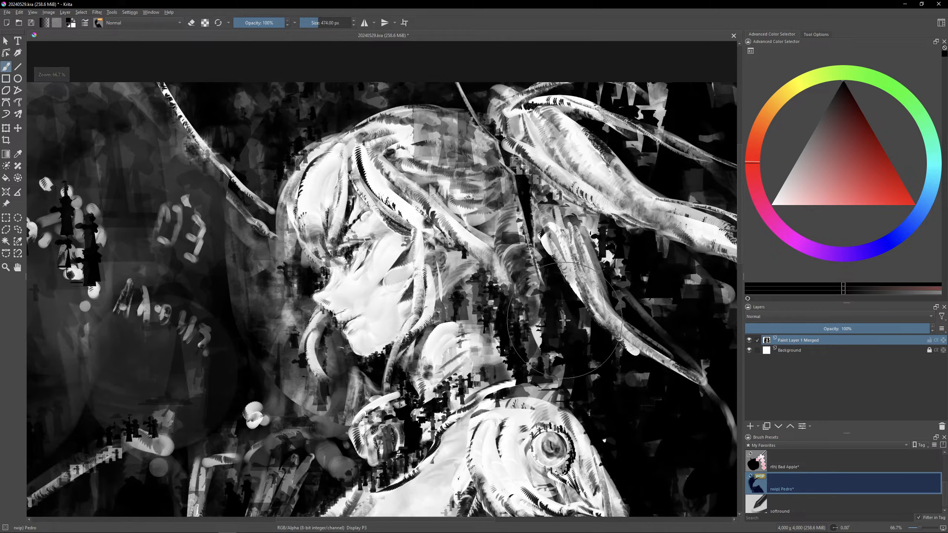
pyautogui.scroll(-1, 537, 328)
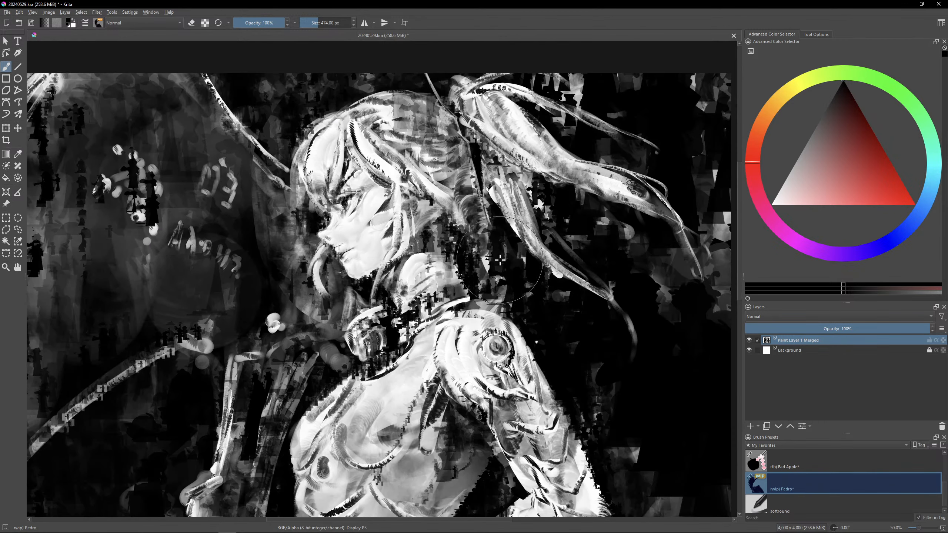
pyautogui.moveTo(530, 295); pyautogui.dragTo(502, 245)
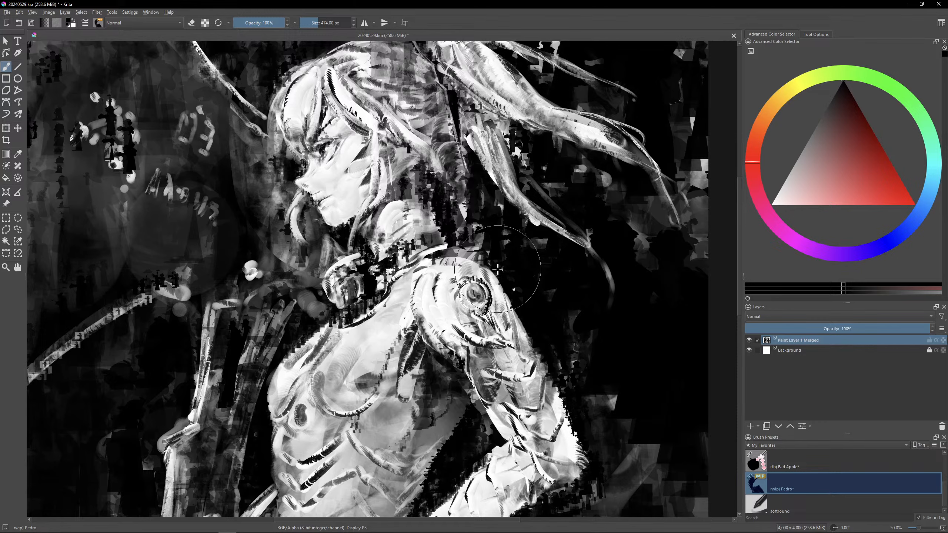
pyautogui.scroll(3, 555, 340)
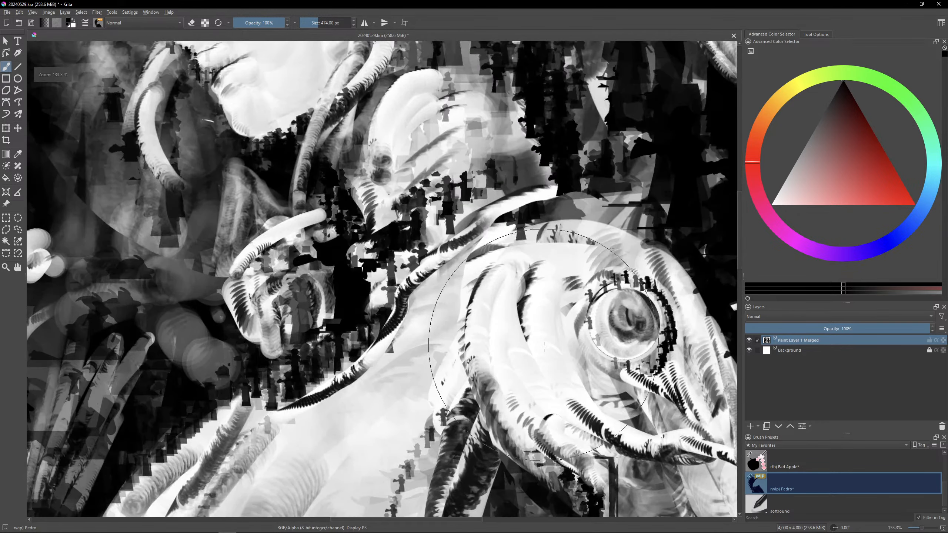
pyautogui.moveTo(555, 339); pyautogui.dragTo(342, 280)
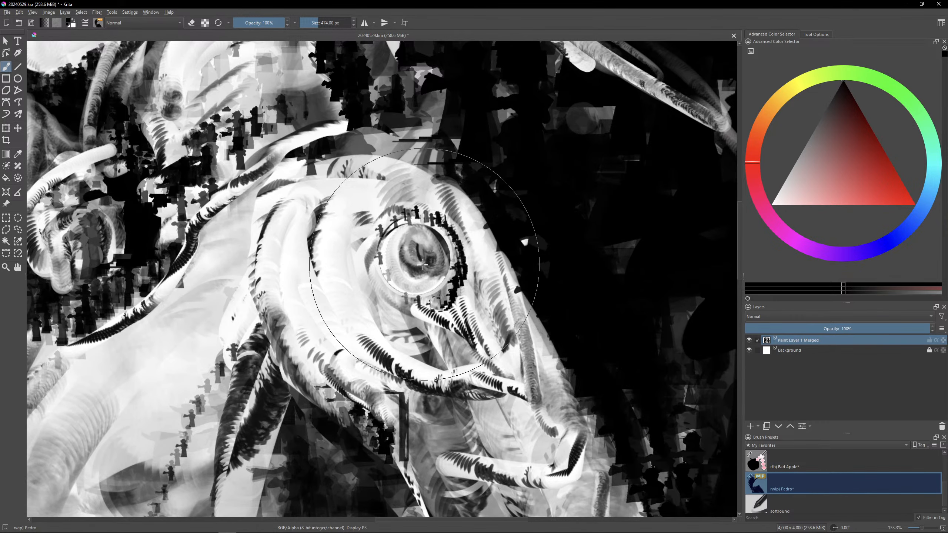
pyautogui.moveTo(264, 176); pyautogui.dragTo(434, 398)
pyautogui.moveTo(345, 276)
pyautogui.mouseDown()
pyautogui.moveTo(409, 344)
pyautogui.moveTo(336, 299)
pyautogui.moveTo(321, 310)
pyautogui.moveTo(336, 321)
pyautogui.moveTo(429, 283)
pyautogui.mouseUp()
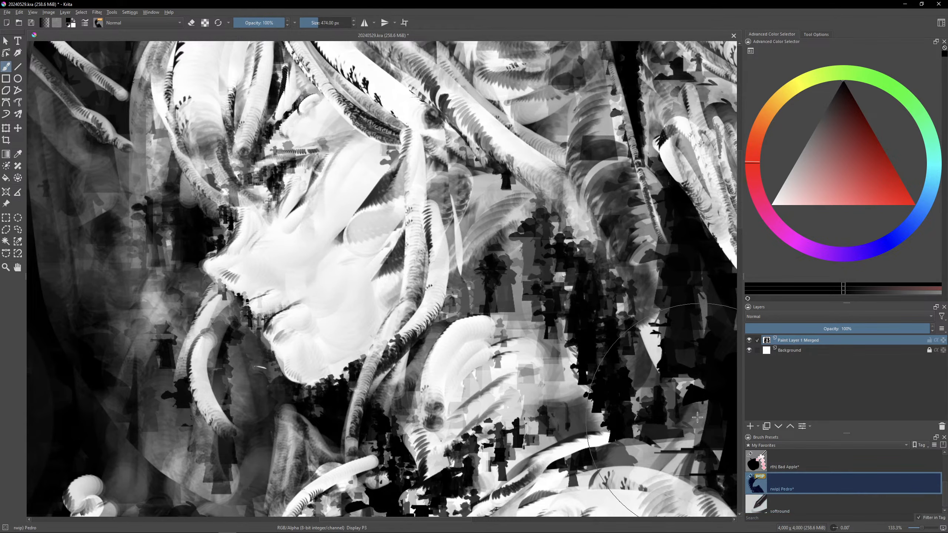
# Step: Shrink the Pedro brush to about 76 px and add a paint layer above the merged painting
pyautogui.press('[')
pyautogui.press('[')
pyautogui.press('[')
pyautogui.press('[')
pyautogui.press('[')
pyautogui.press('[')
pyautogui.press('[')
pyautogui.click(750, 426)
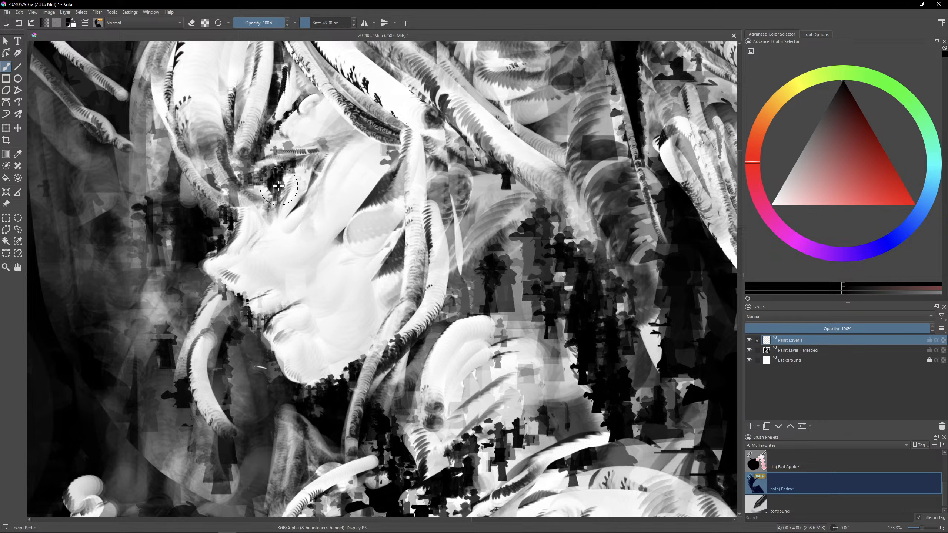
# Step: Stamp the dark iris of the eye with a 63 px Pedro brush and refine its surroundings at 30 px
pyautogui.press('[')
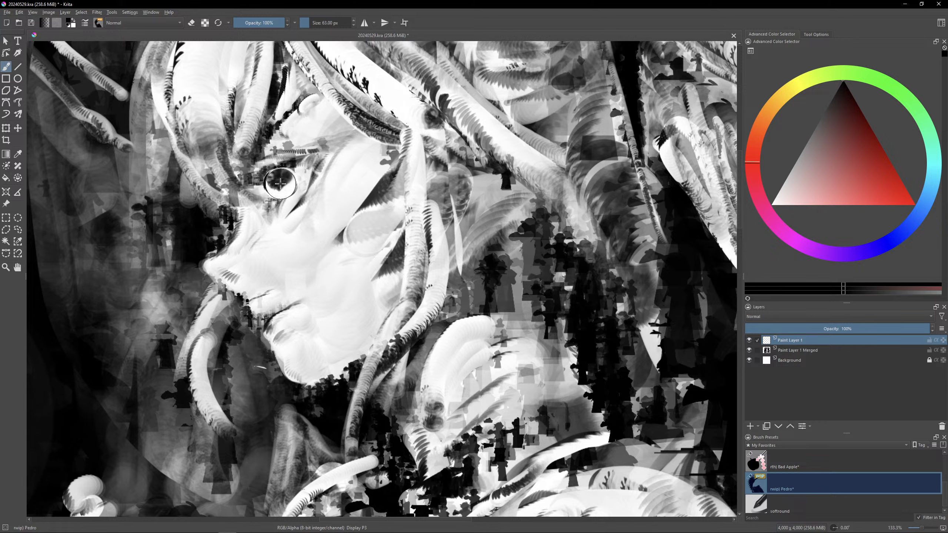
pyautogui.moveTo(283, 180); pyautogui.dragTo(282, 183)
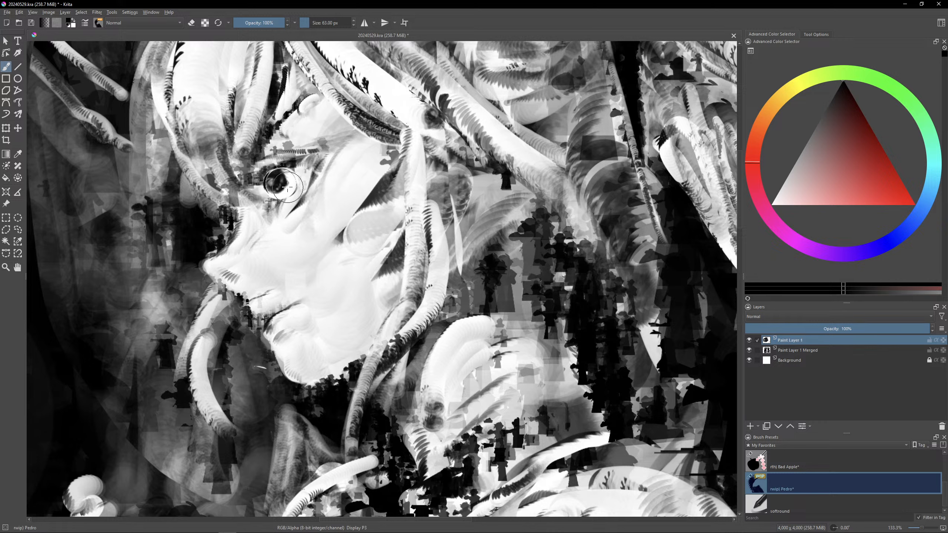
pyautogui.press('[')
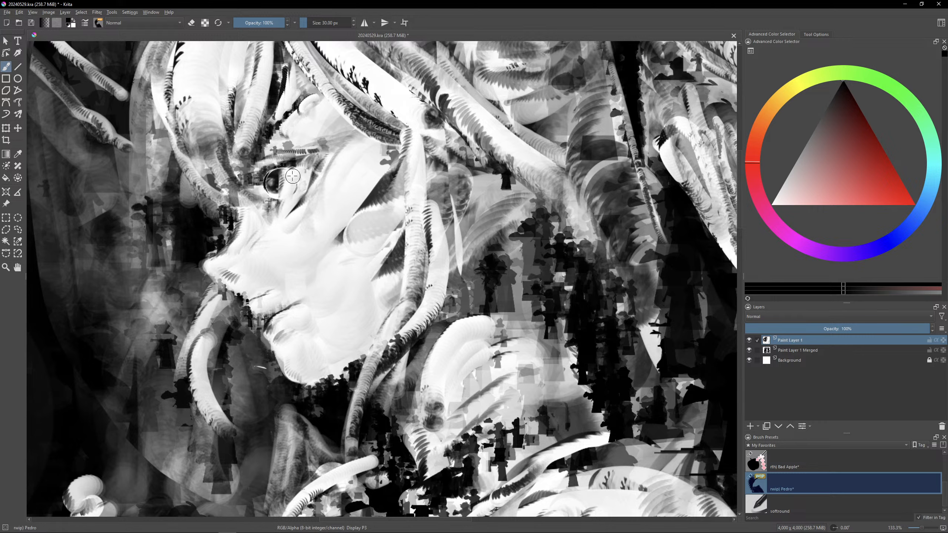
pyautogui.moveTo(292, 176)
pyautogui.mouseDown()
pyautogui.moveTo(263, 193)
pyautogui.moveTo(282, 200)
pyautogui.mouseUp()
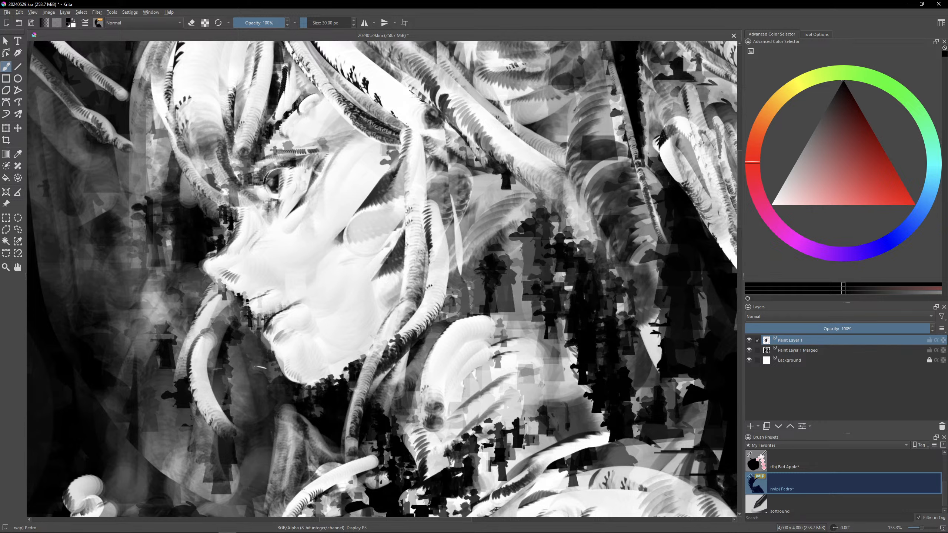
# Step: Choose the Bad Apple brush preset, reduce it to 20 px and set its blending mode to Multiply
pyautogui.click(825, 463)
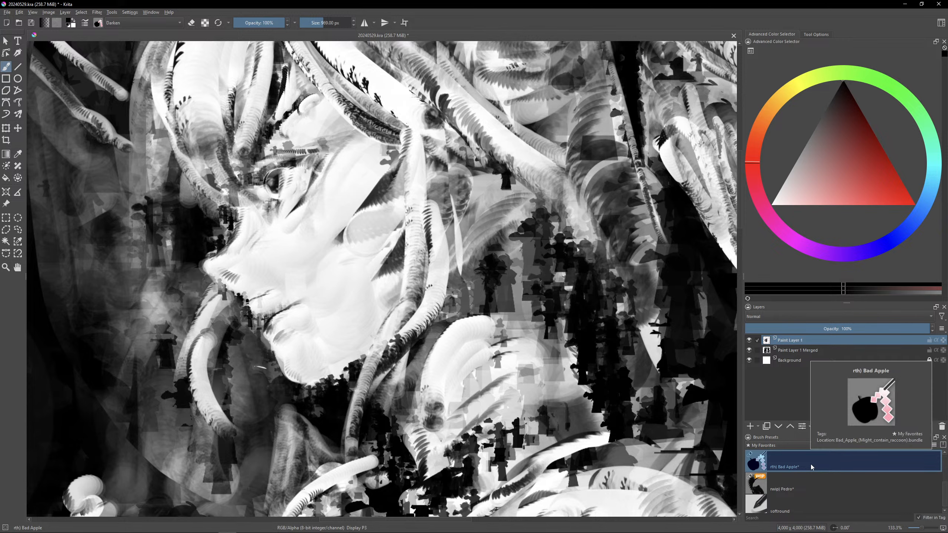
pyautogui.moveTo(300, 188); pyautogui.dragTo(274, 171)
pyautogui.press('[')
pyautogui.press('[')
pyautogui.press('[')
pyautogui.press('[')
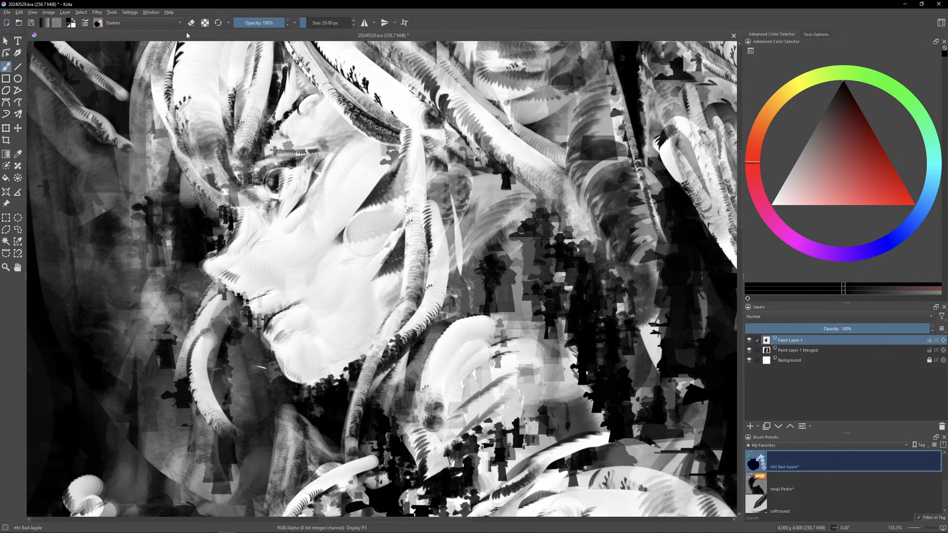
pyautogui.click(174, 25)
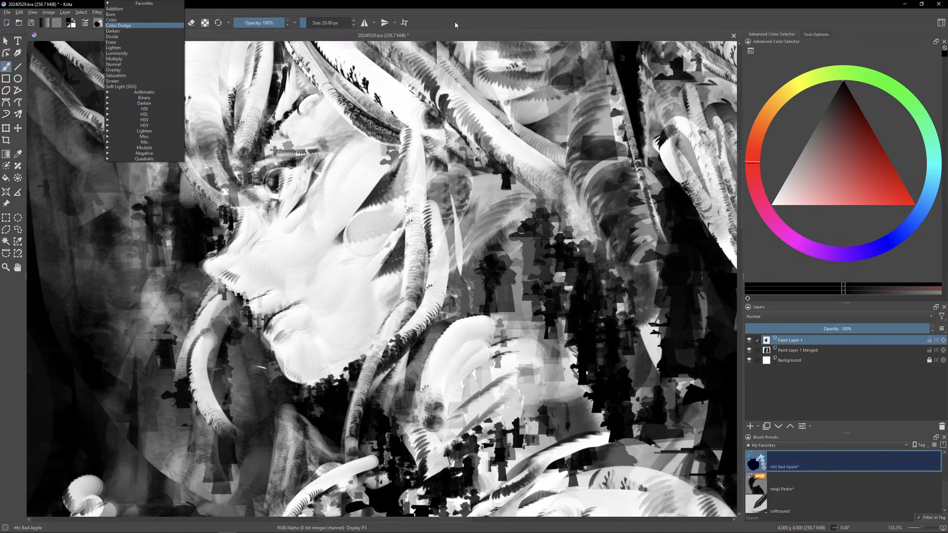
pyautogui.click(133, 59)
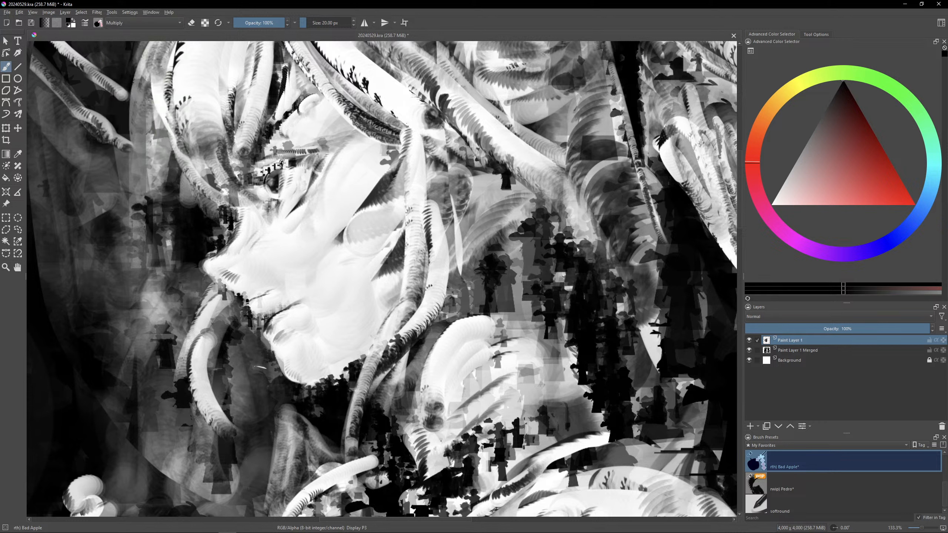
# Step: Merge Paint Layer 1 with the Paint Layer 1 Merged layer
pyautogui.keyDown('ctrl'); pyautogui.click(292, 166); pyautogui.keyUp('ctrl')
pyautogui.click(757, 353)
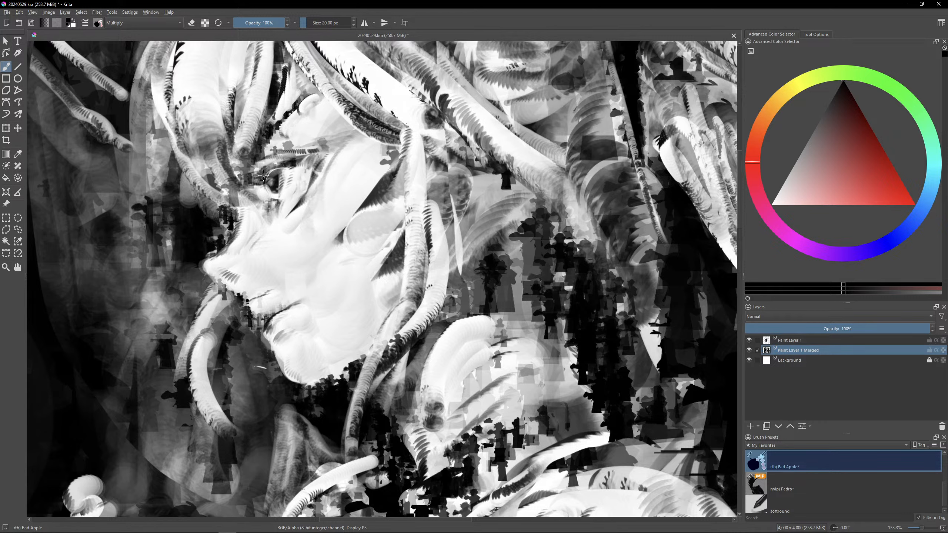
pyautogui.keyDown('ctrl'); pyautogui.click(804, 339); pyautogui.keyUp('ctrl')
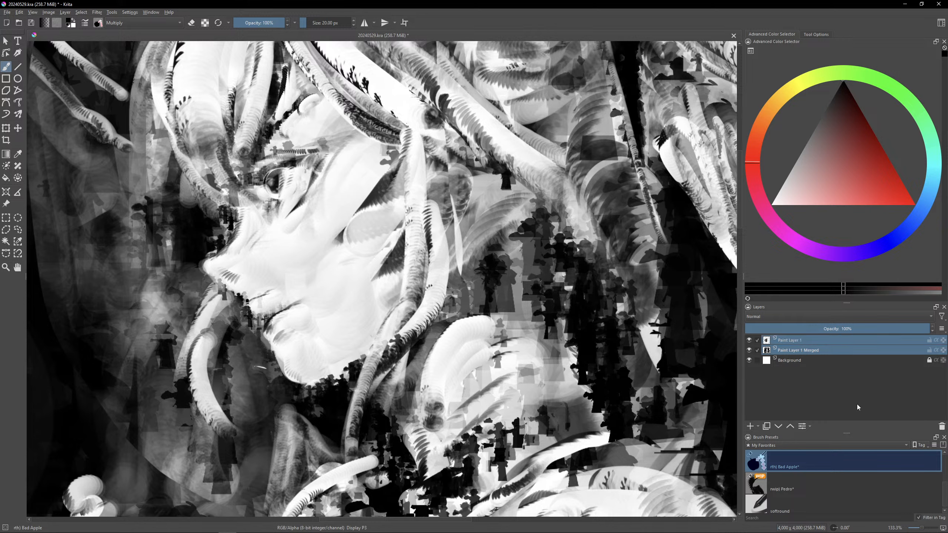
pyautogui.rightClick(825, 352)
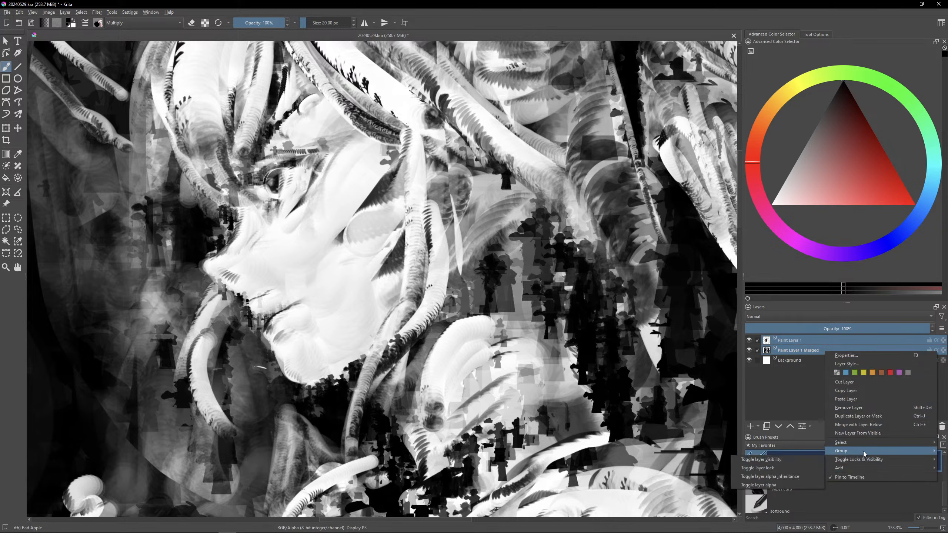
pyautogui.press('Escape')
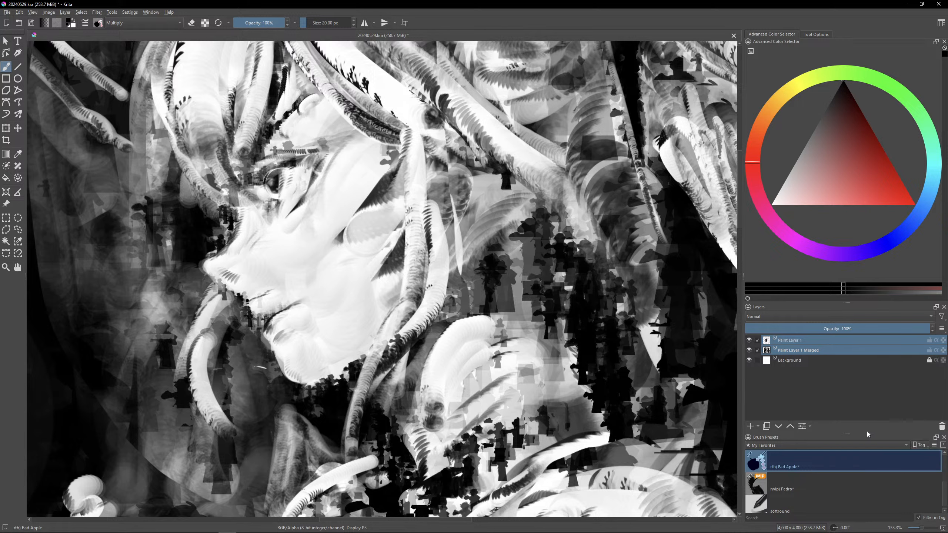
pyautogui.hotkey('ctrl', 'e')
# Step: Paint small dark Bad Apple silhouettes along the eyelid, beside the cheek hair and into the hair at the back of the head
pyautogui.moveTo(272, 175)
pyautogui.mouseDown()
pyautogui.moveTo(315, 163)
pyautogui.moveTo(251, 177)
pyautogui.moveTo(307, 148)
pyautogui.moveTo(295, 166)
pyautogui.moveTo(260, 162)
pyautogui.mouseUp()
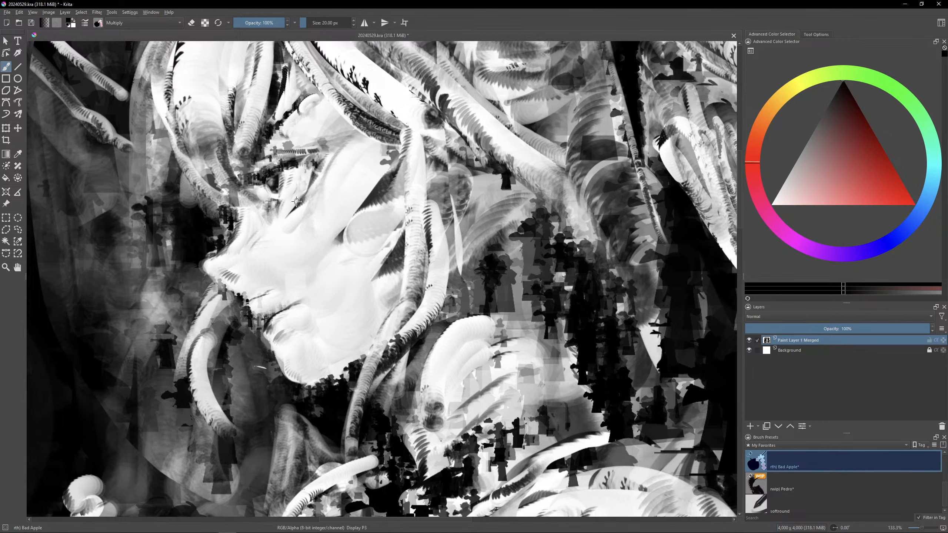
pyautogui.scroll(-2, 296, 201)
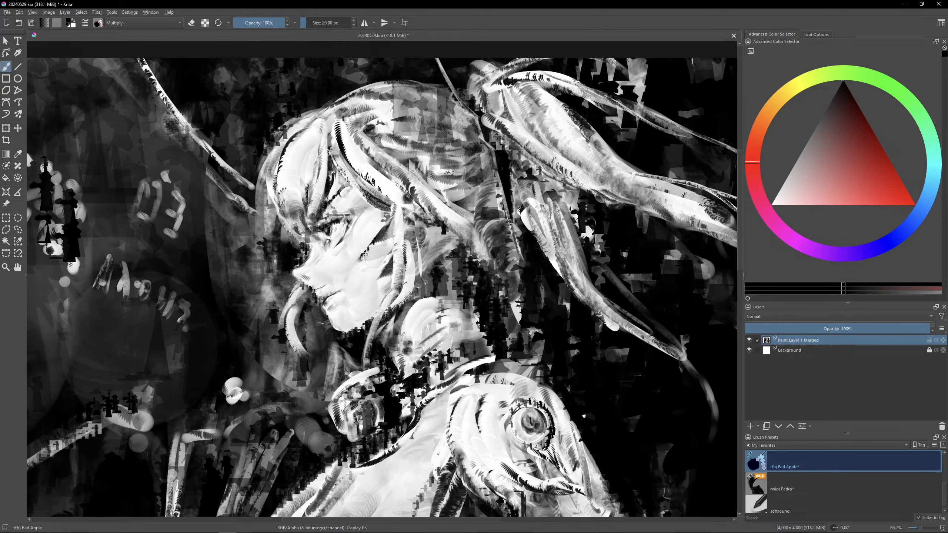
pyautogui.click(386, 246)
pyautogui.moveTo(392, 241); pyautogui.dragTo(384, 254)
pyautogui.moveTo(500, 310); pyautogui.dragTo(473, 304)
pyautogui.moveTo(411, 162); pyautogui.dragTo(424, 159)
# Step: Choose the Pedro brush preset and paint light hair strands across the crown with a 30 px brush
pyautogui.press(',')
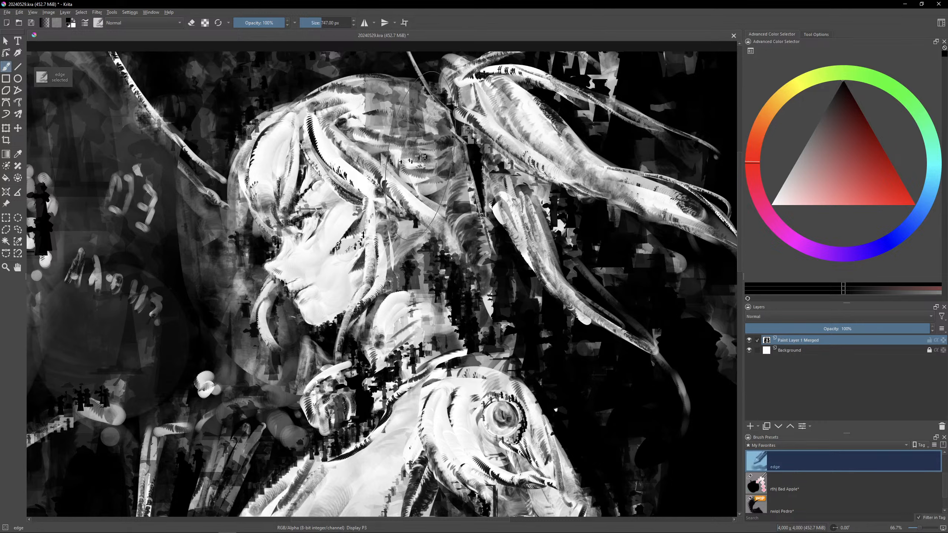
pyautogui.click(790, 510)
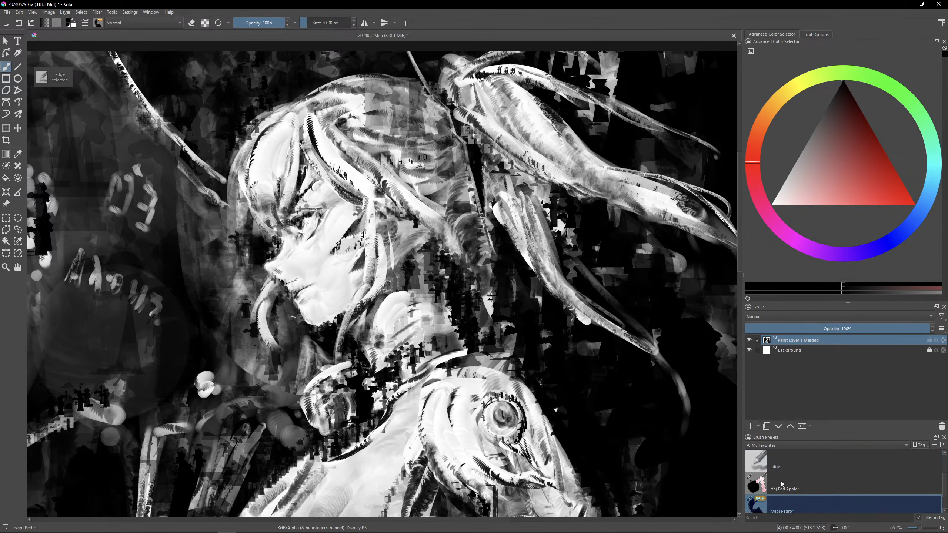
pyautogui.moveTo(357, 124); pyautogui.dragTo(395, 128)
pyautogui.moveTo(364, 121)
pyautogui.mouseDown()
pyautogui.moveTo(405, 129)
pyautogui.moveTo(356, 108)
pyautogui.moveTo(398, 110)
pyautogui.moveTo(363, 104)
pyautogui.moveTo(385, 91)
pyautogui.mouseUp()
# Step: Set the Pedro brush to 32 px and add more curved highlight strands across the crown and back of the hair
pyautogui.press(']')
pyautogui.press(']')
pyautogui.press(']')
pyautogui.press(']')
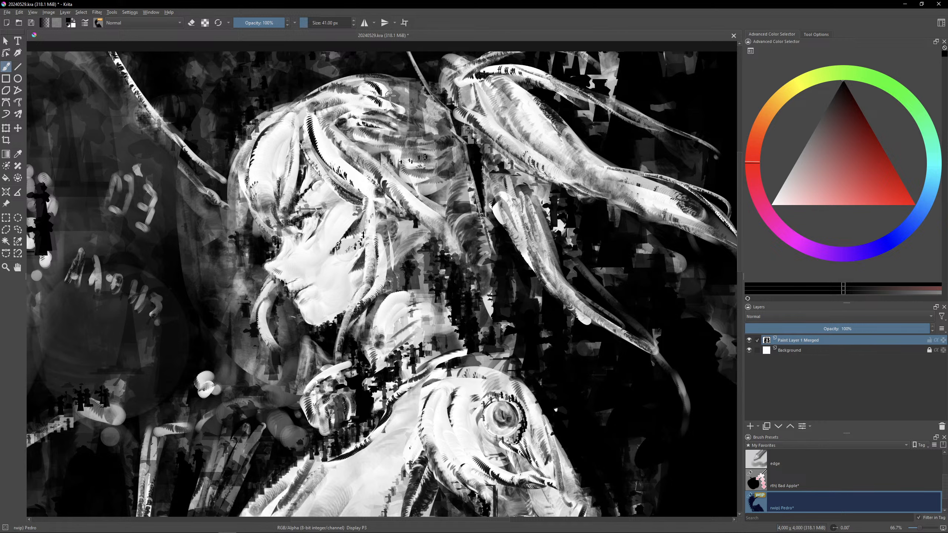
pyautogui.press('[')
pyautogui.moveTo(383, 120)
pyautogui.mouseDown()
pyautogui.moveTo(400, 124)
pyautogui.moveTo(405, 139)
pyautogui.mouseUp()
pyautogui.moveTo(395, 138)
pyautogui.mouseDown()
pyautogui.moveTo(414, 149)
pyautogui.moveTo(412, 127)
pyautogui.mouseUp()
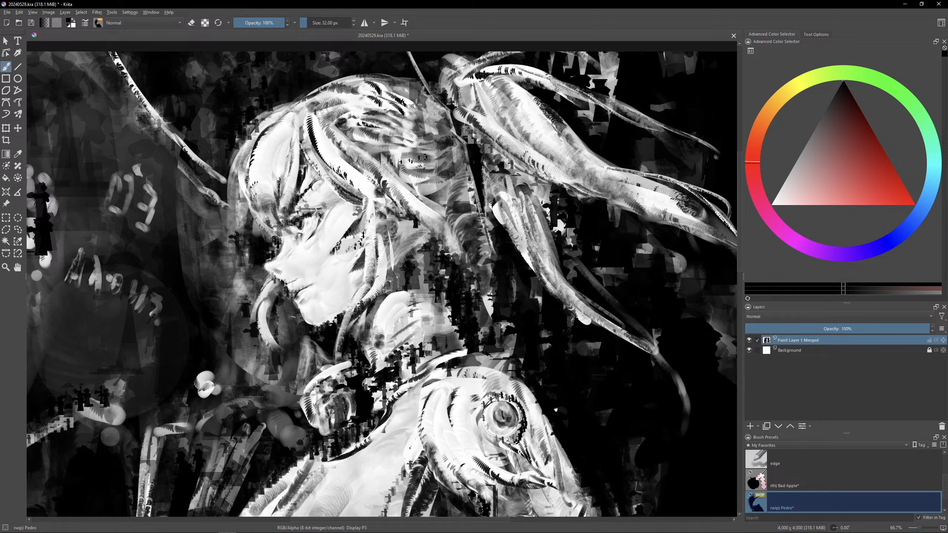
pyautogui.moveTo(390, 86); pyautogui.dragTo(418, 102)
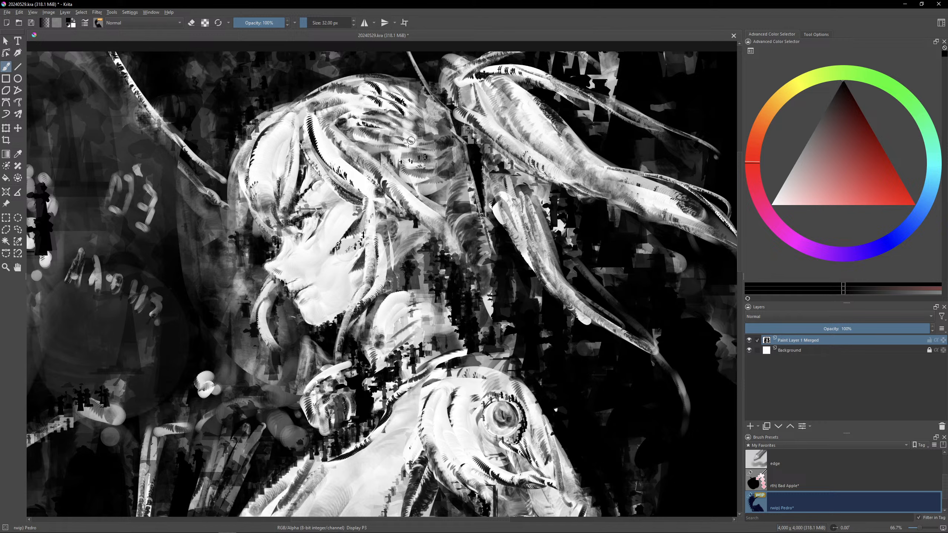
# Step: Try a 38 px Pedro stroke curving up along the lower back of the hair
pyautogui.press('[')
pyautogui.press('[')
pyautogui.press('[')
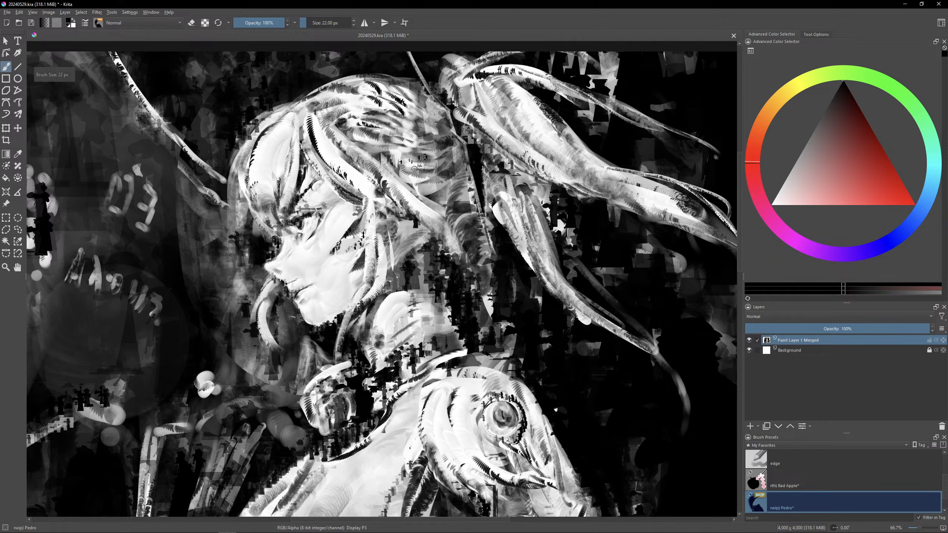
pyautogui.press(']')
pyautogui.press(']')
pyautogui.press(']')
pyautogui.press(']')
pyautogui.moveTo(409, 184); pyautogui.dragTo(456, 155)
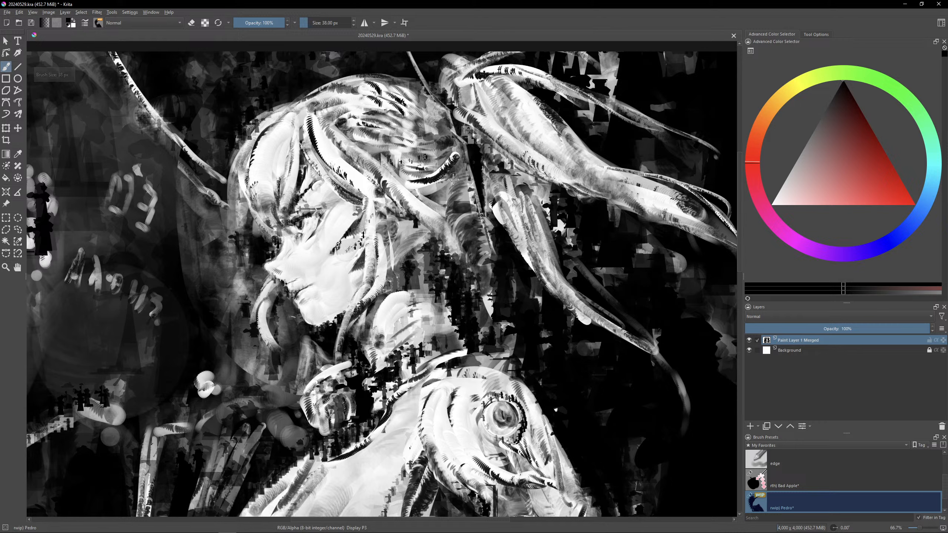
pyautogui.hotkey('ctrl', 'z')
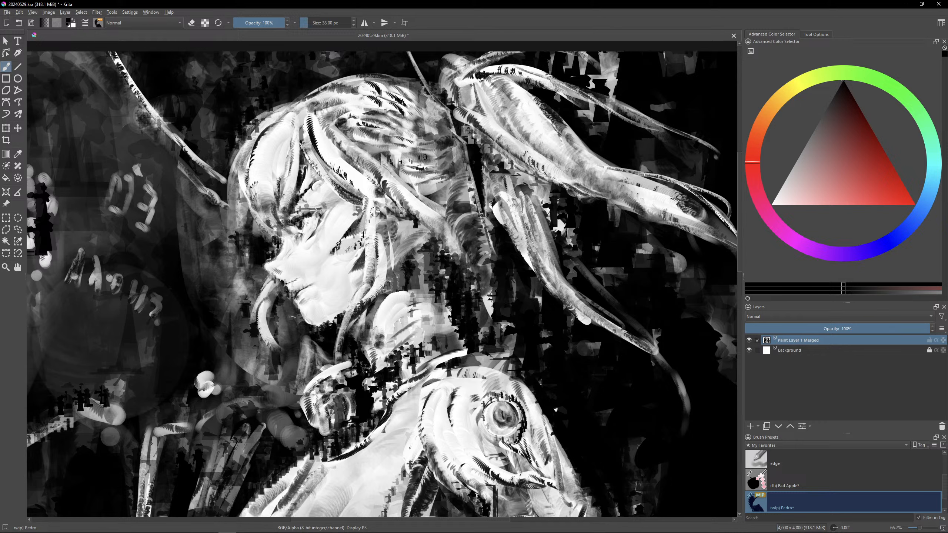